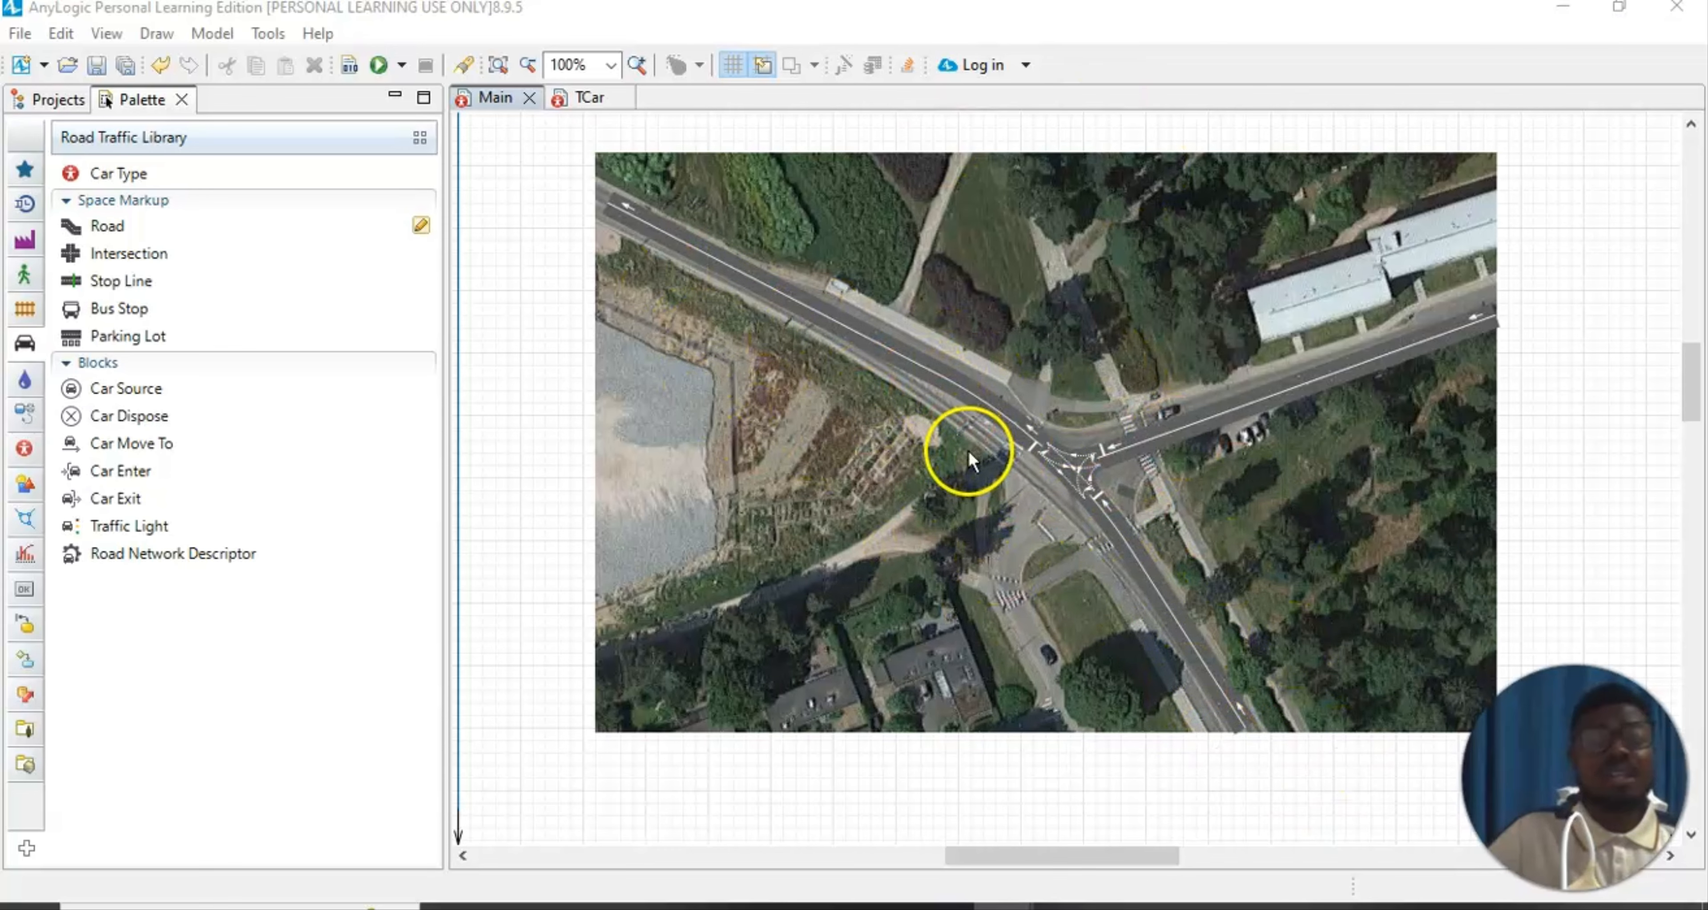
Examine the aerial image of the road junction and the existing car flowchart that ends at carDispose
scroll(1195, 451, "down", 3)
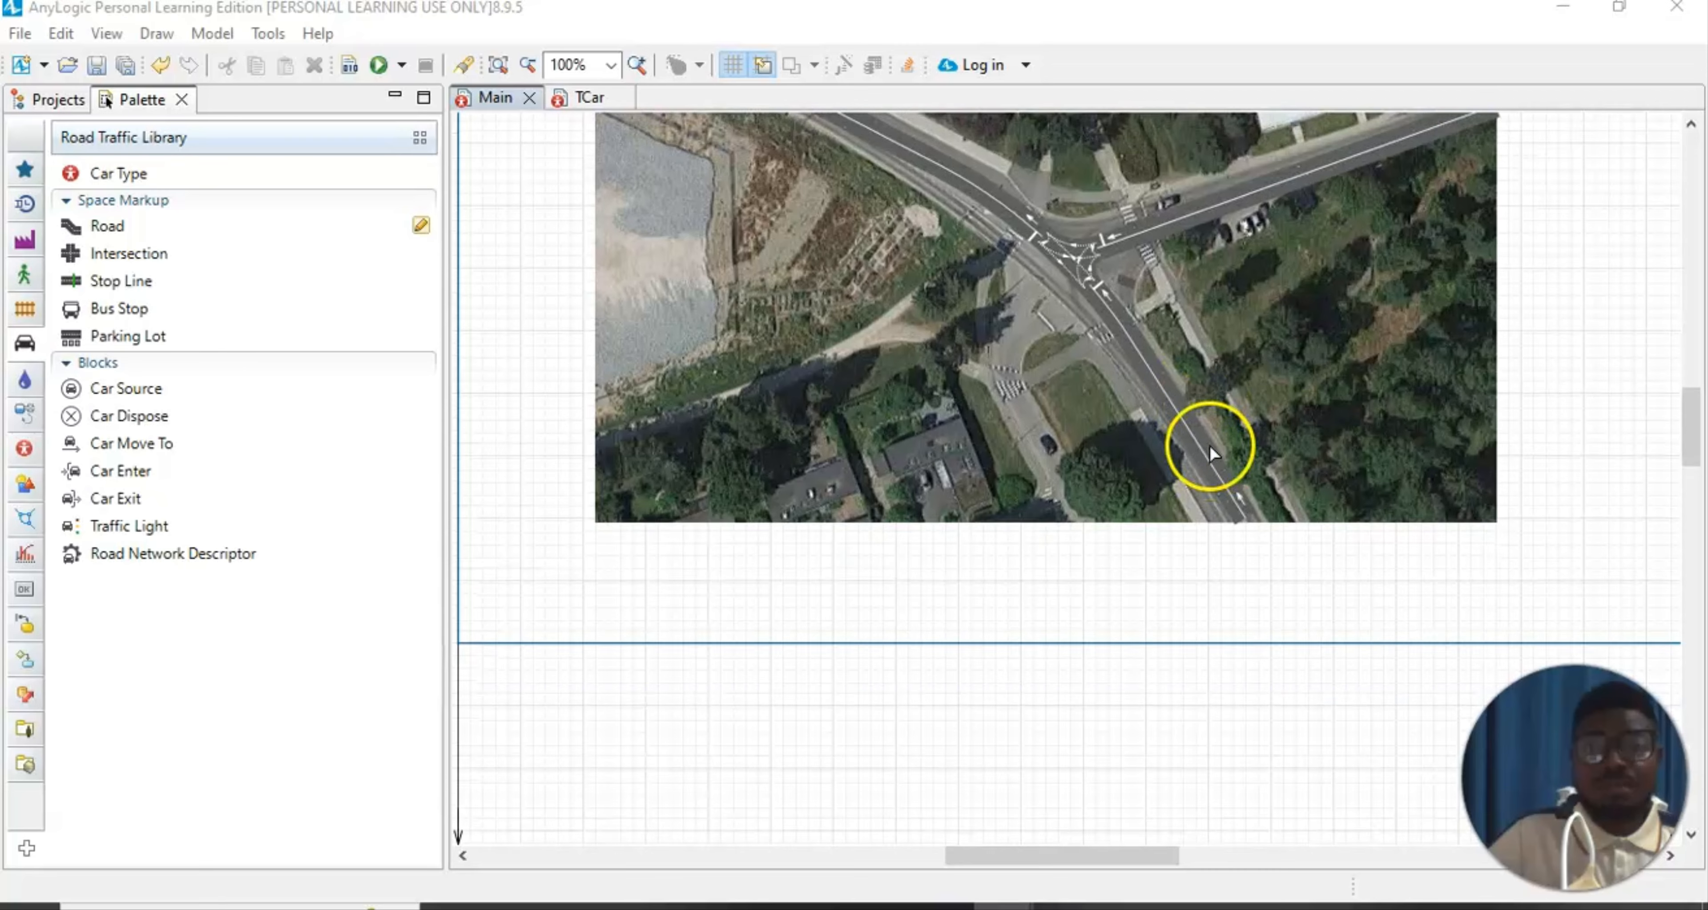
scroll(1101, 507, "down", 6)
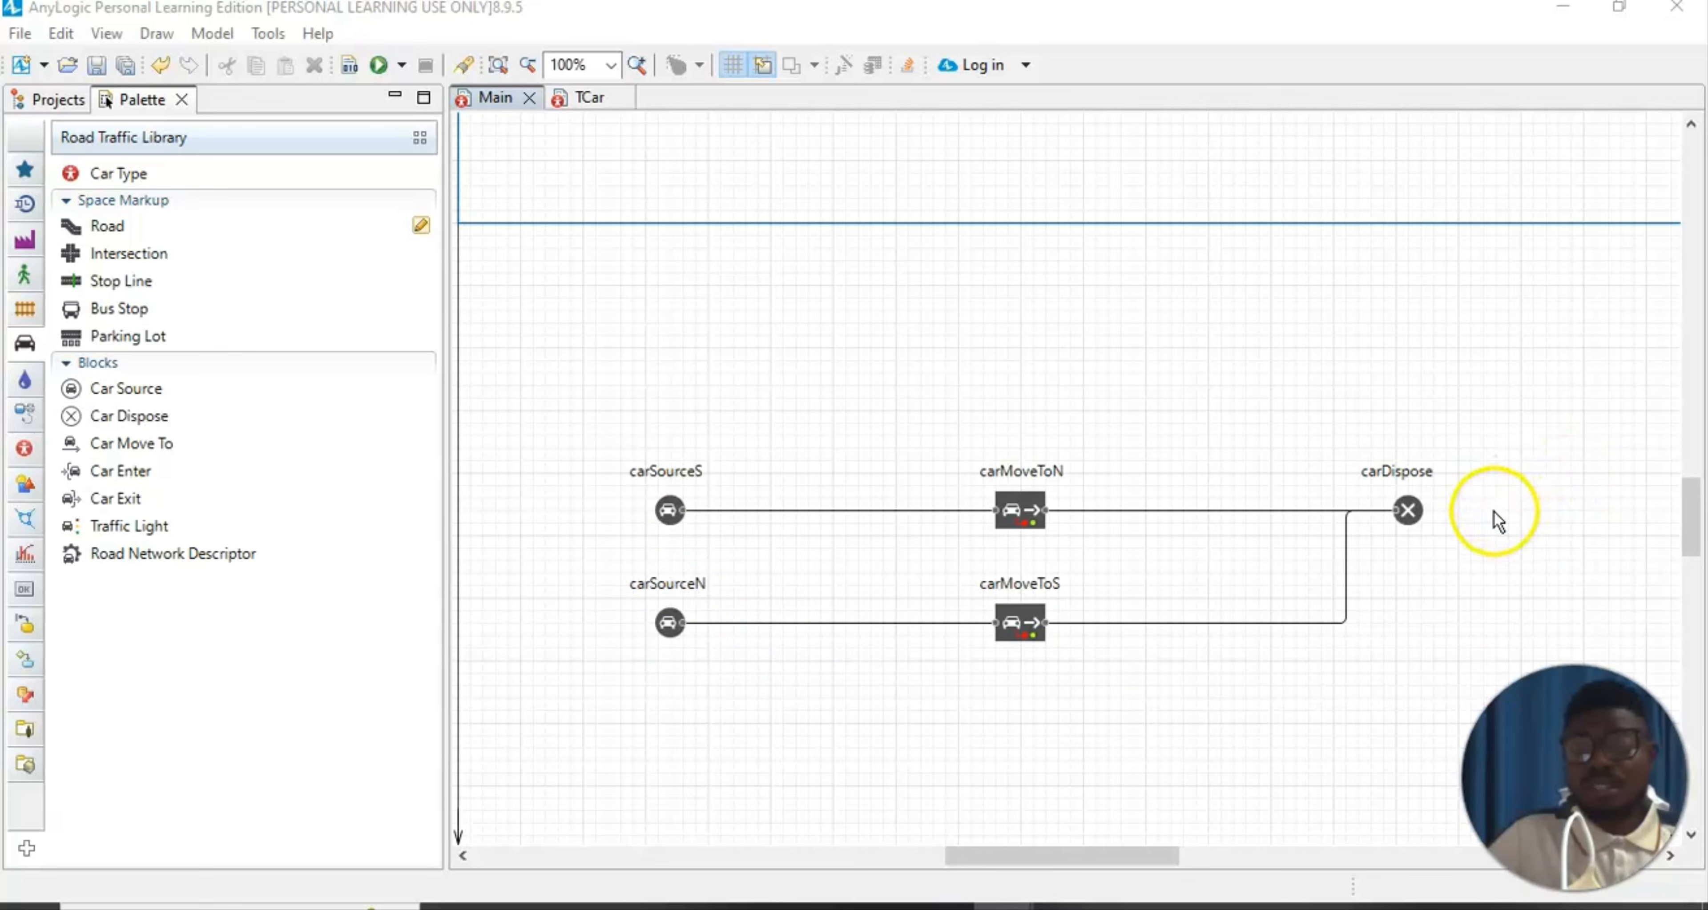
scroll(988, 631, "up", 5)
scroll(1034, 530, "up", 2)
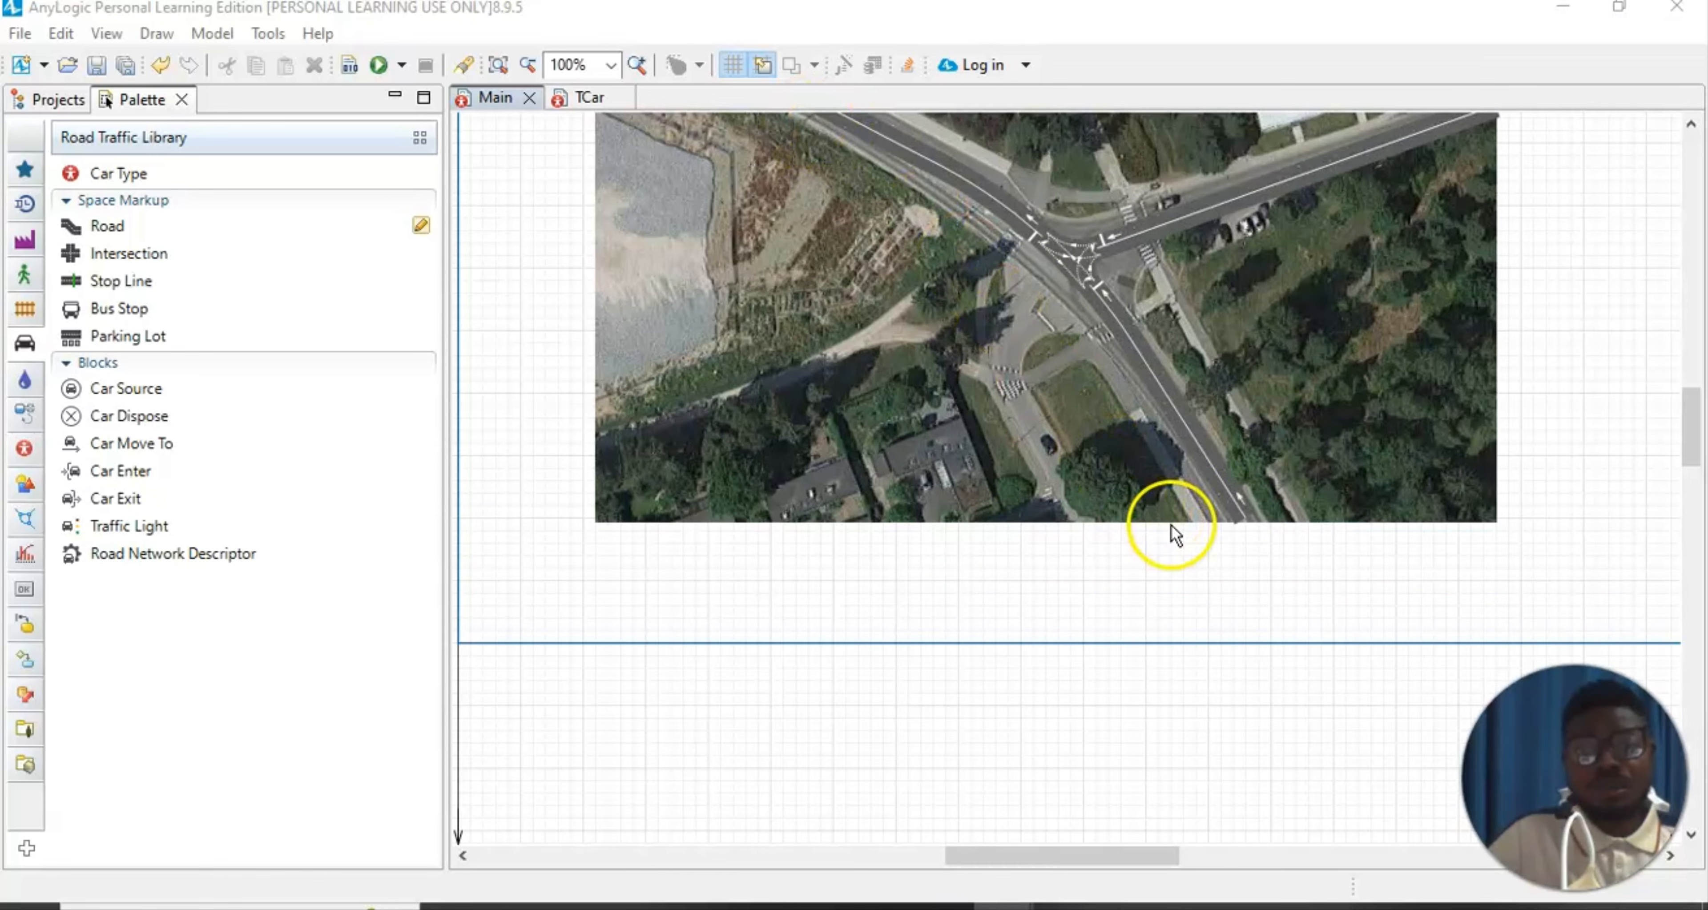
scroll(1235, 414, "up", 3)
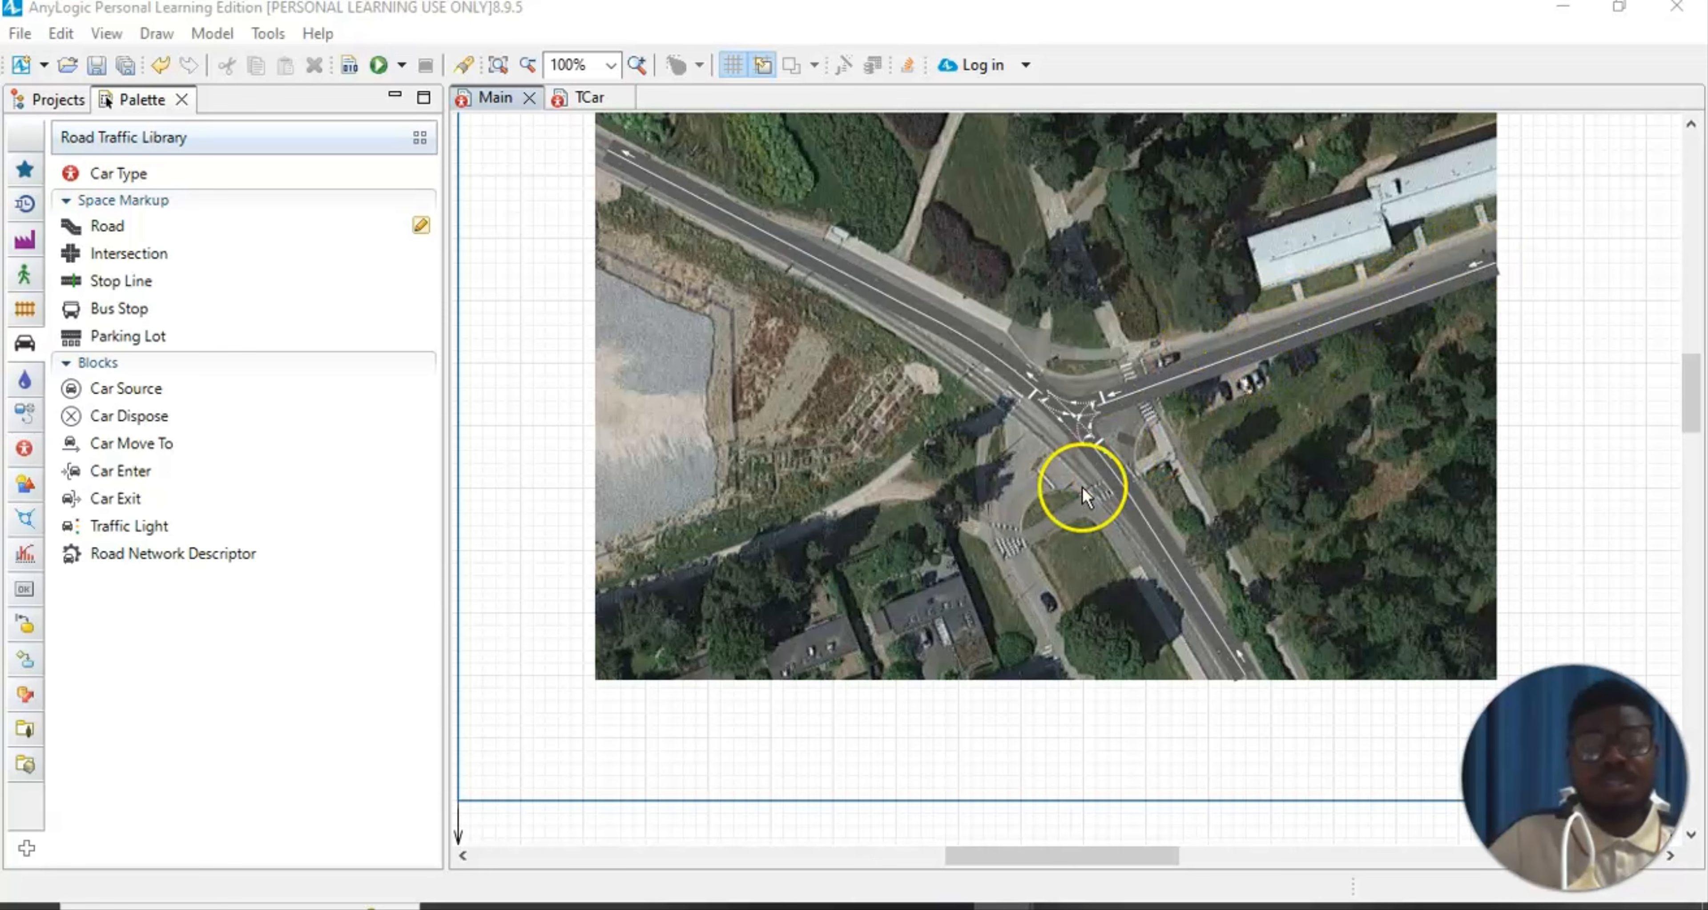
scroll(1082, 488, "down", 4)
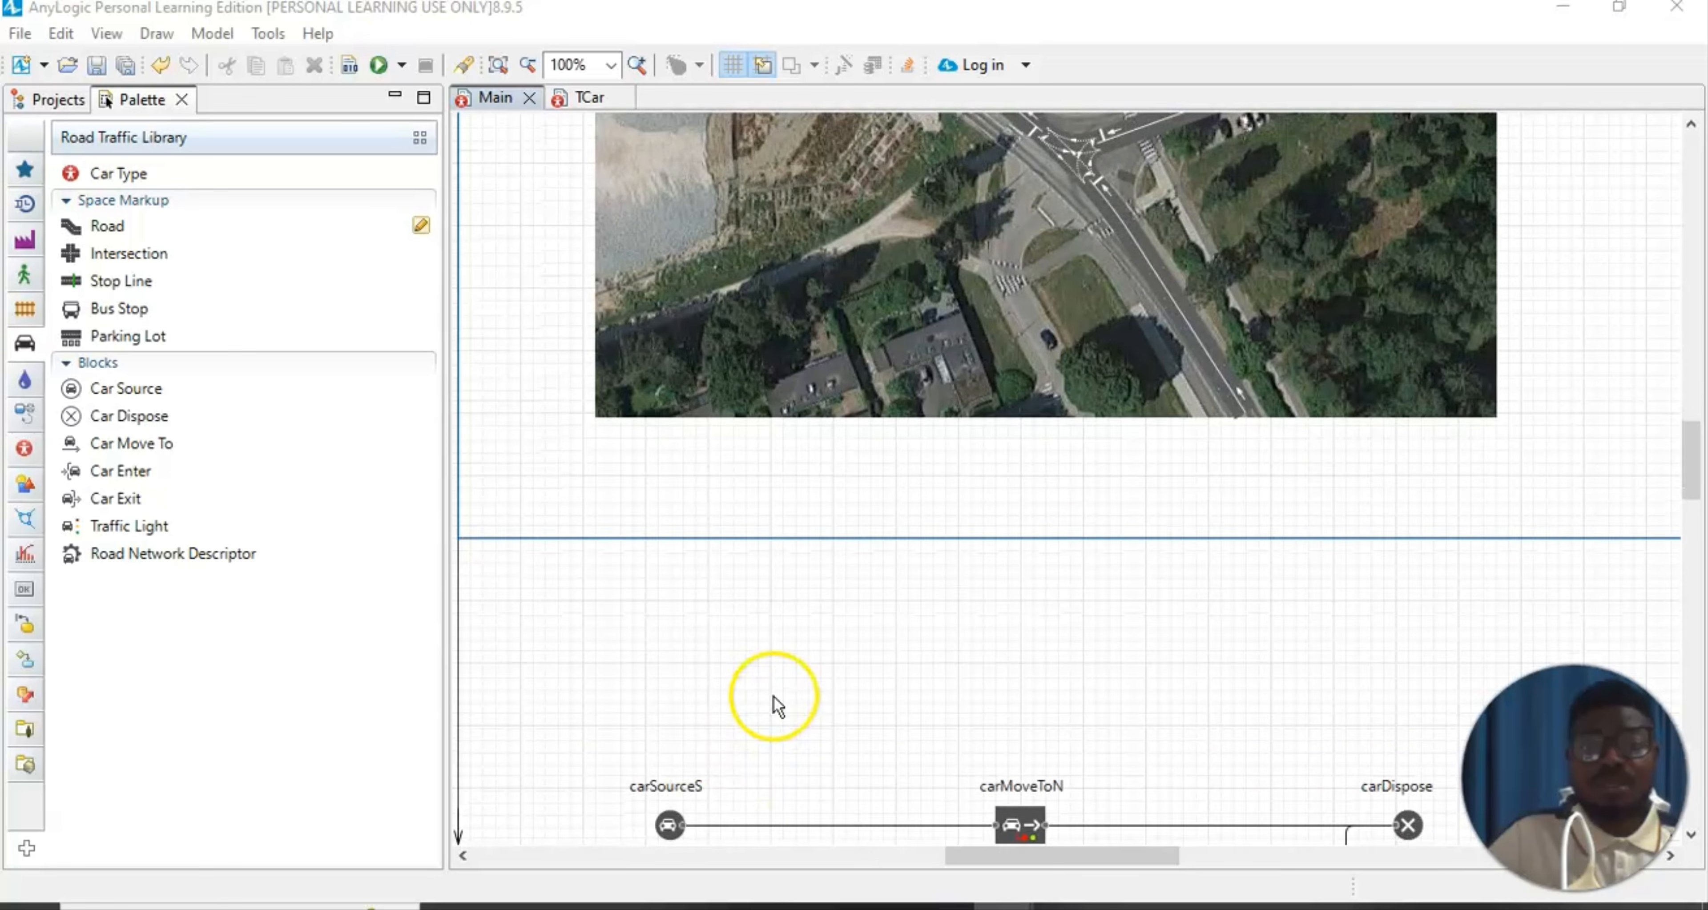
scroll(777, 703, "down", 1)
scroll(828, 667, "down", 3)
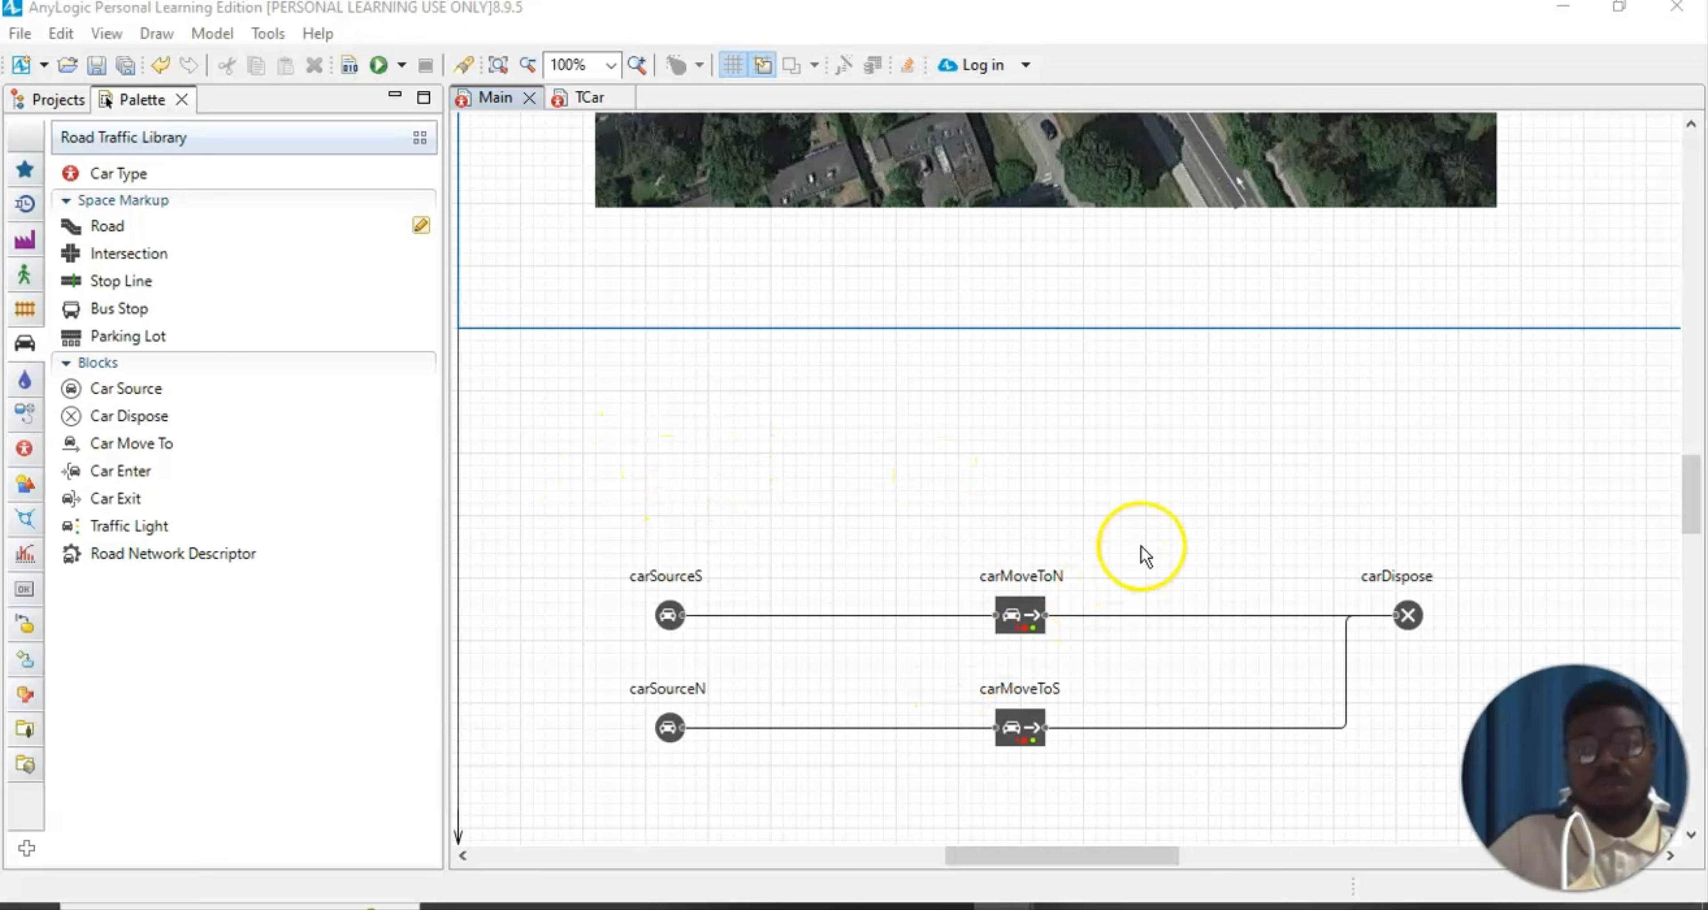
scroll(1160, 510, "up", 1)
scroll(1160, 510, "up", 6)
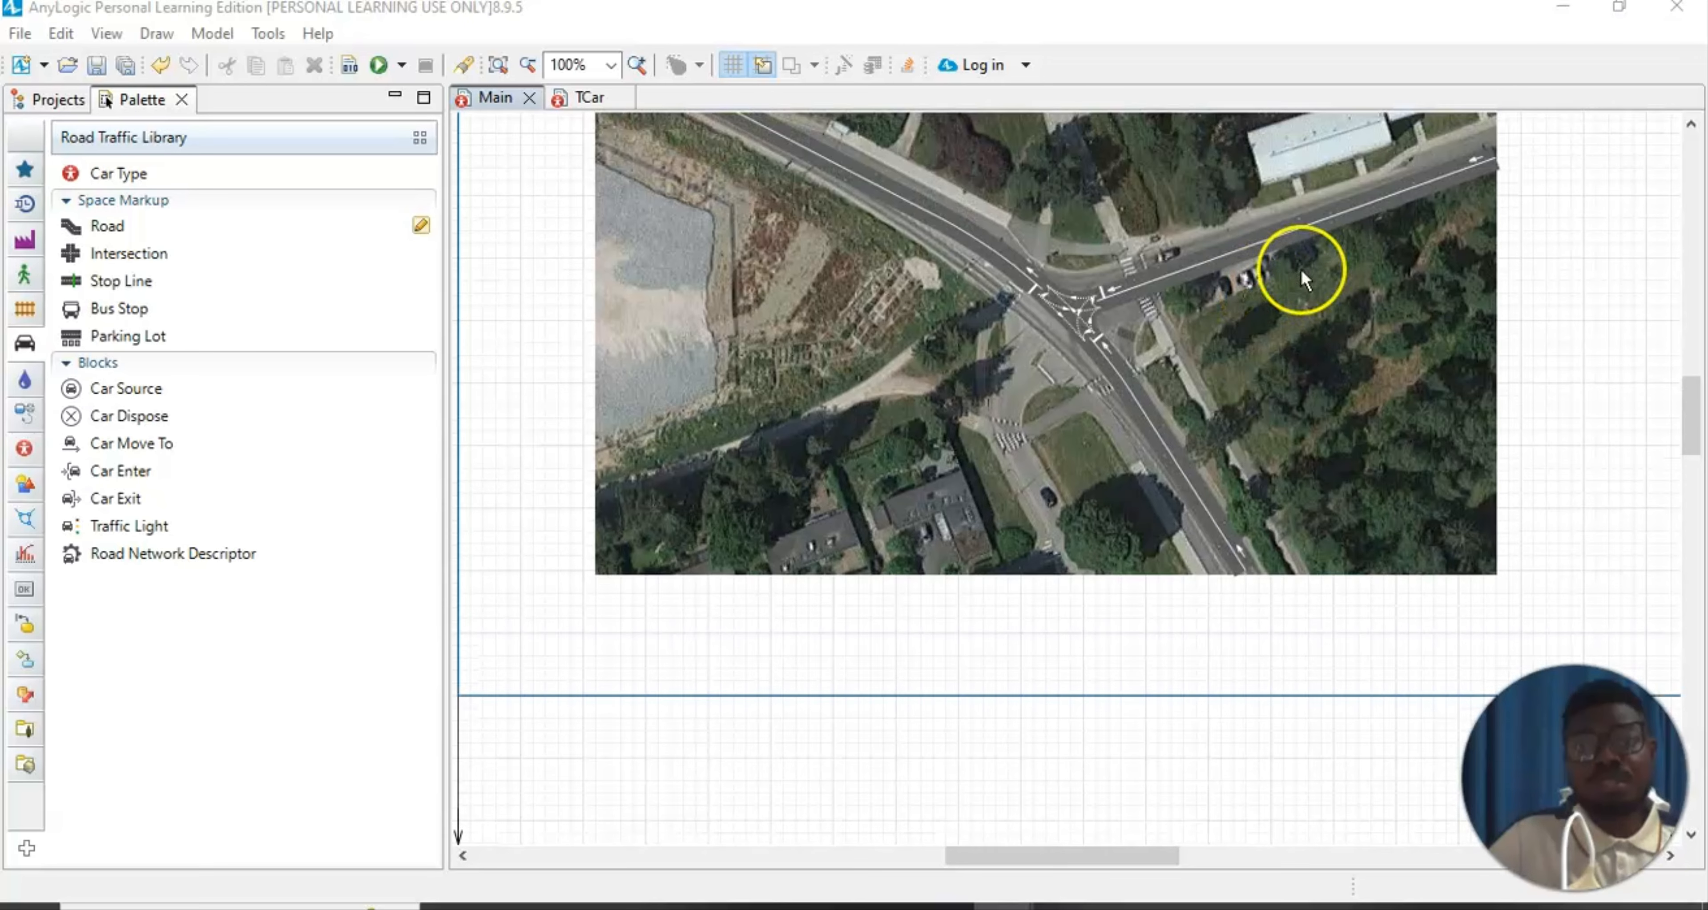
scroll(1081, 473, "down", 9)
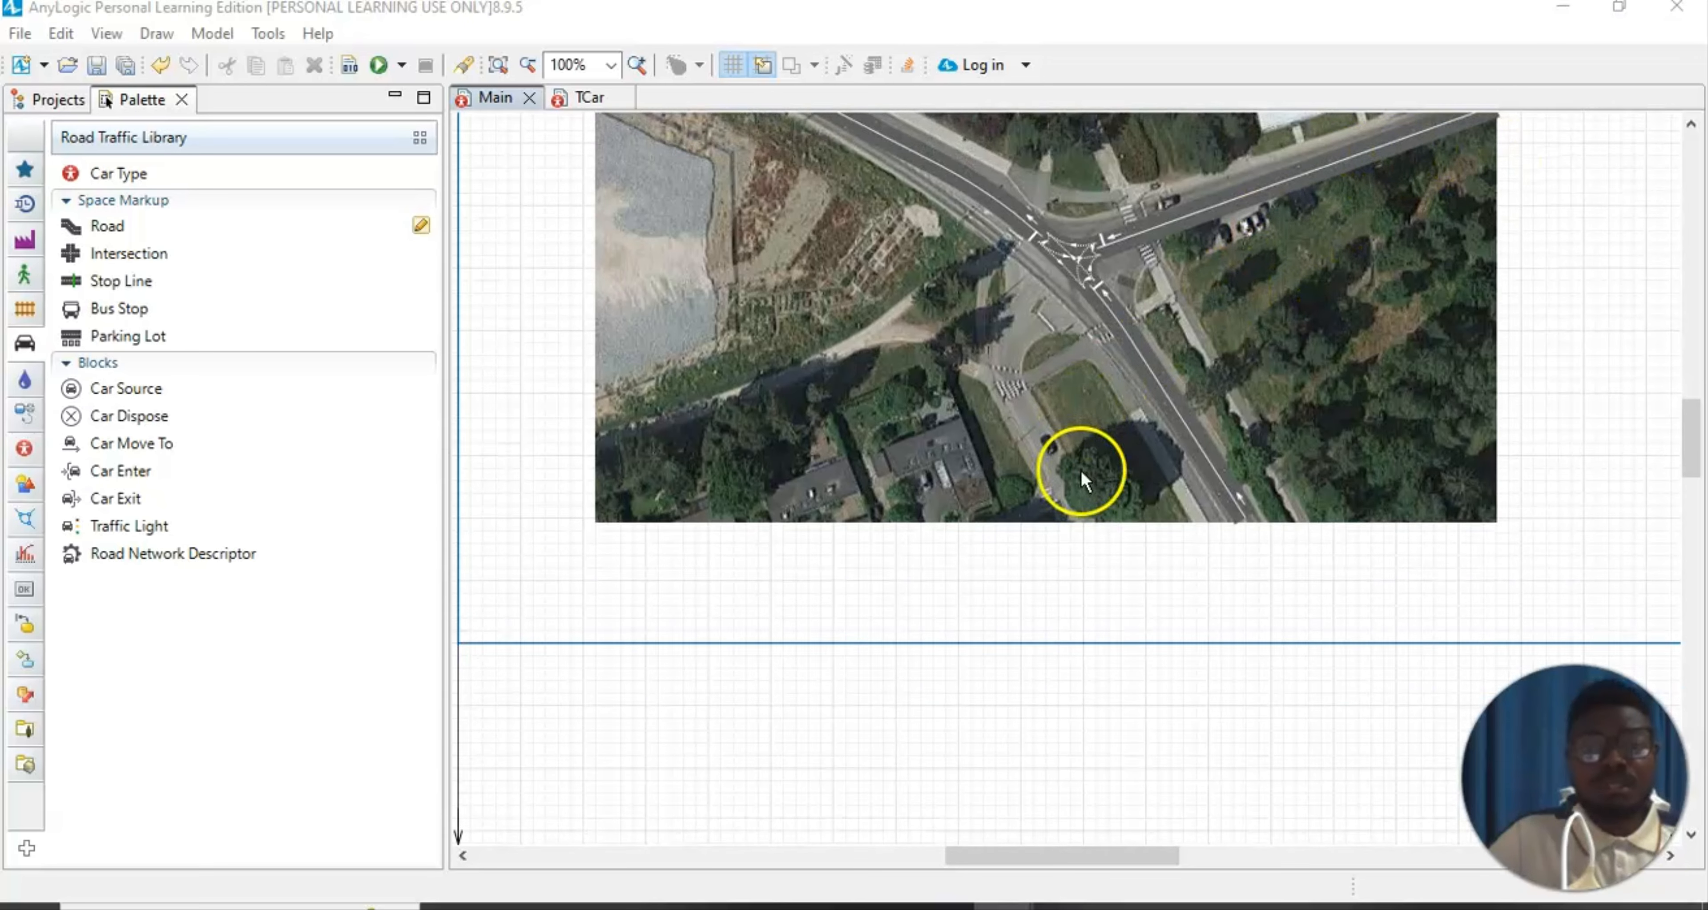
scroll(1053, 481, "up", 1)
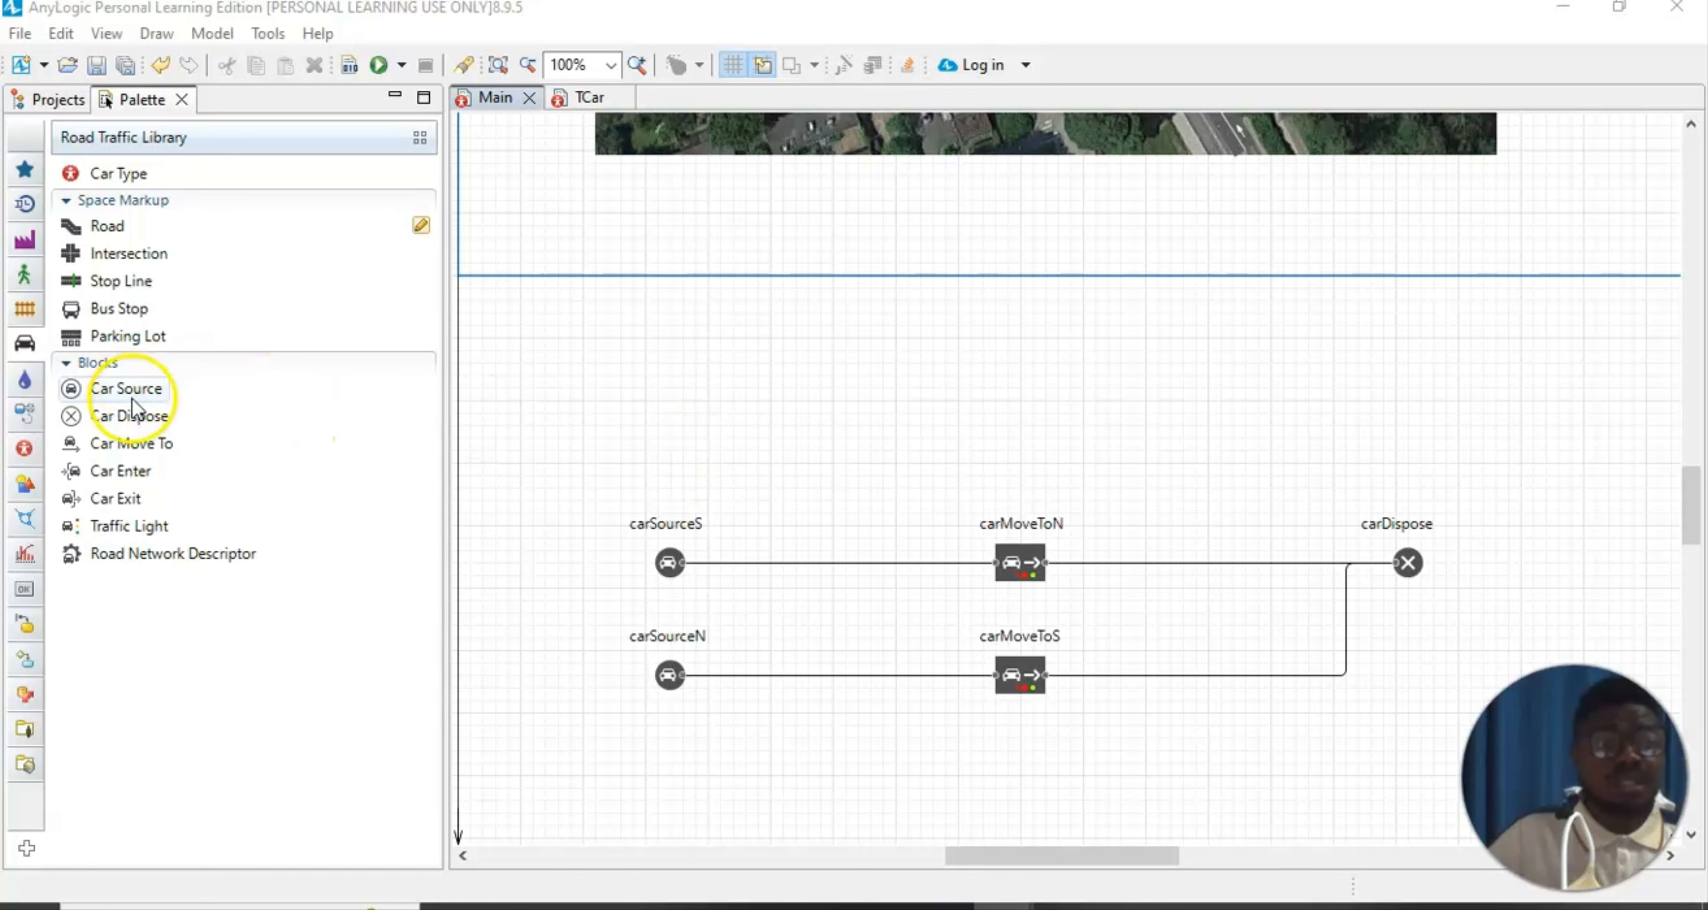
Add a Car Source block to the flowchart directly above carSourceS
left_click_drag(127, 396, 671, 443)
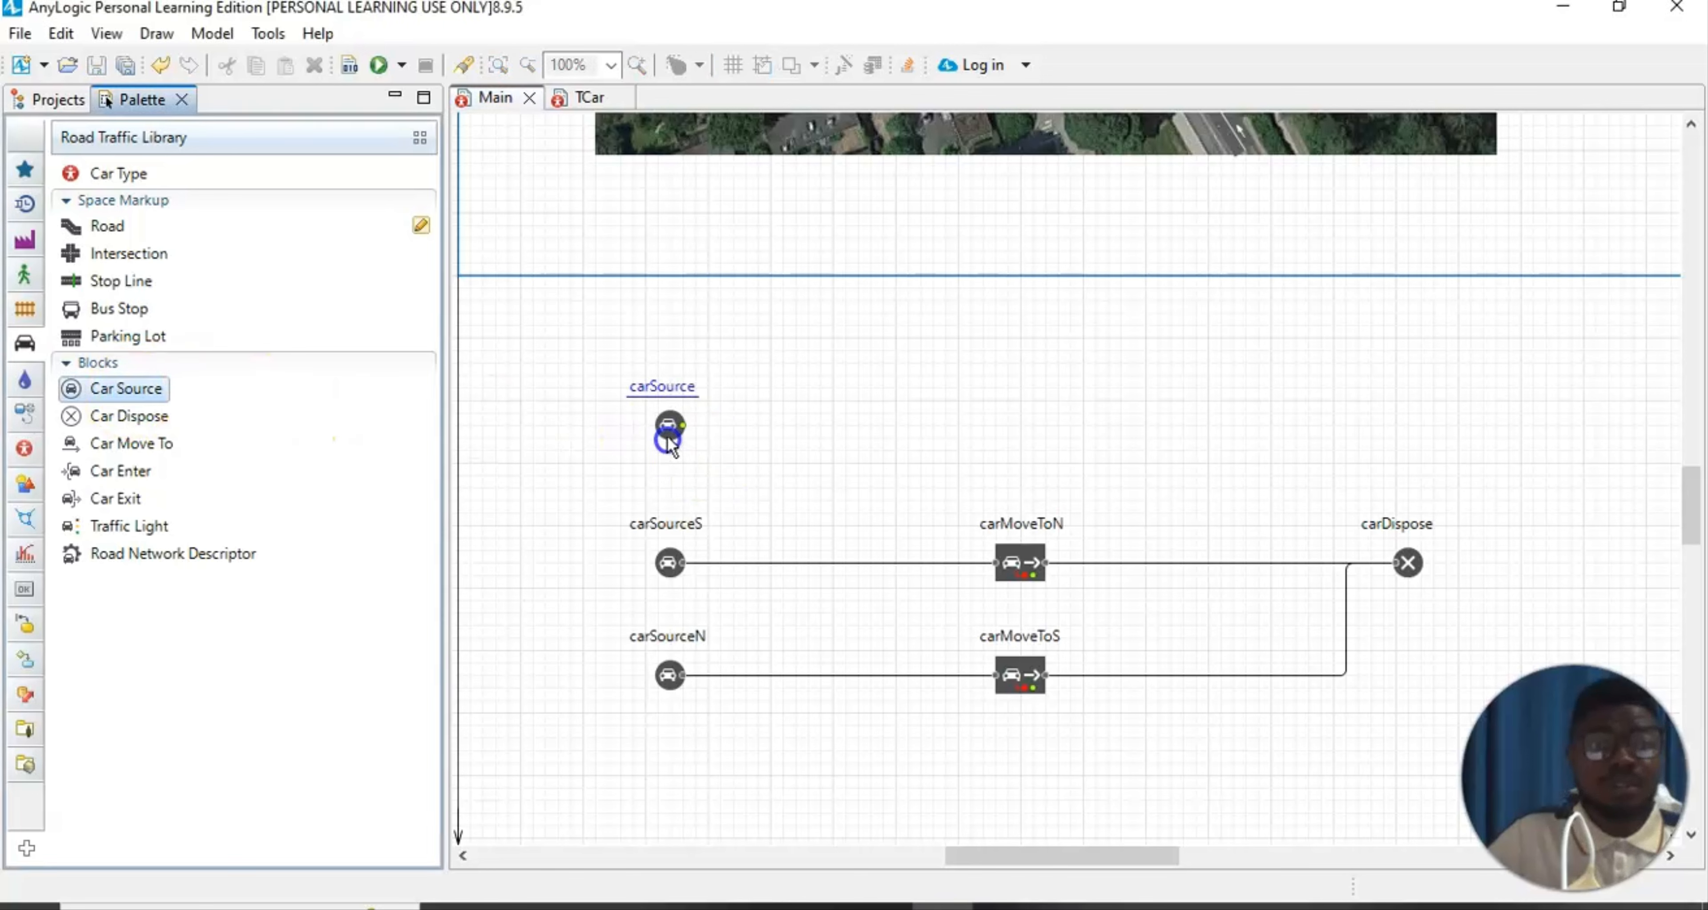
left_click(872, 773)
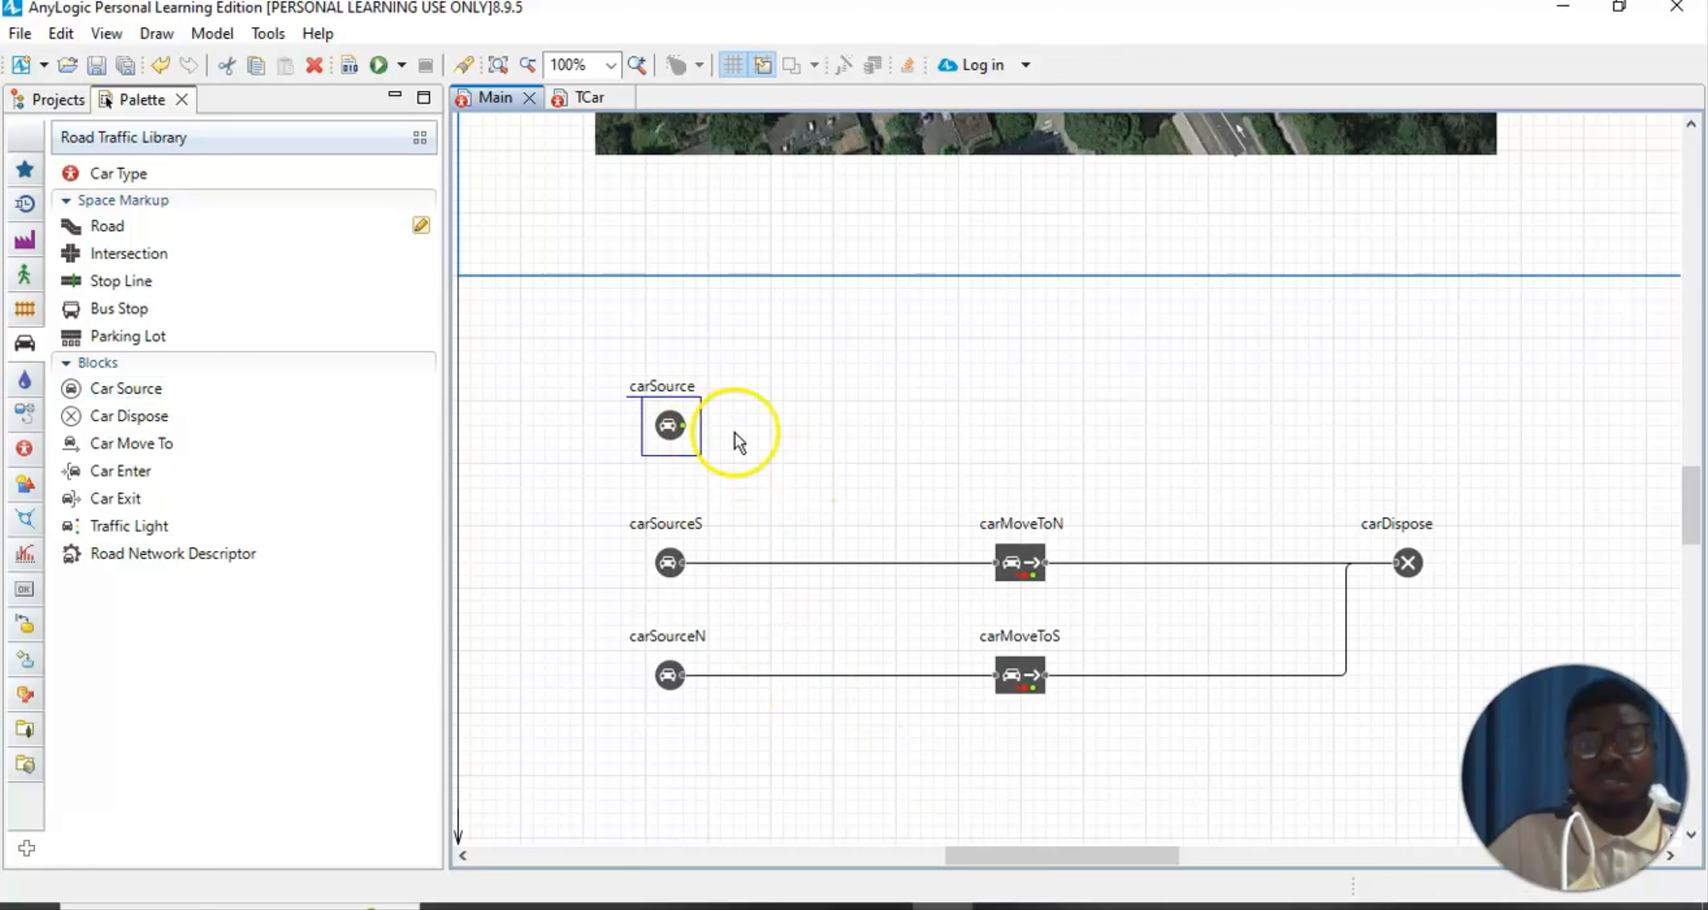
left_click(870, 449)
Show the properties of the new car source block and rename it carSourceE
scroll(1113, 481, "up", 7)
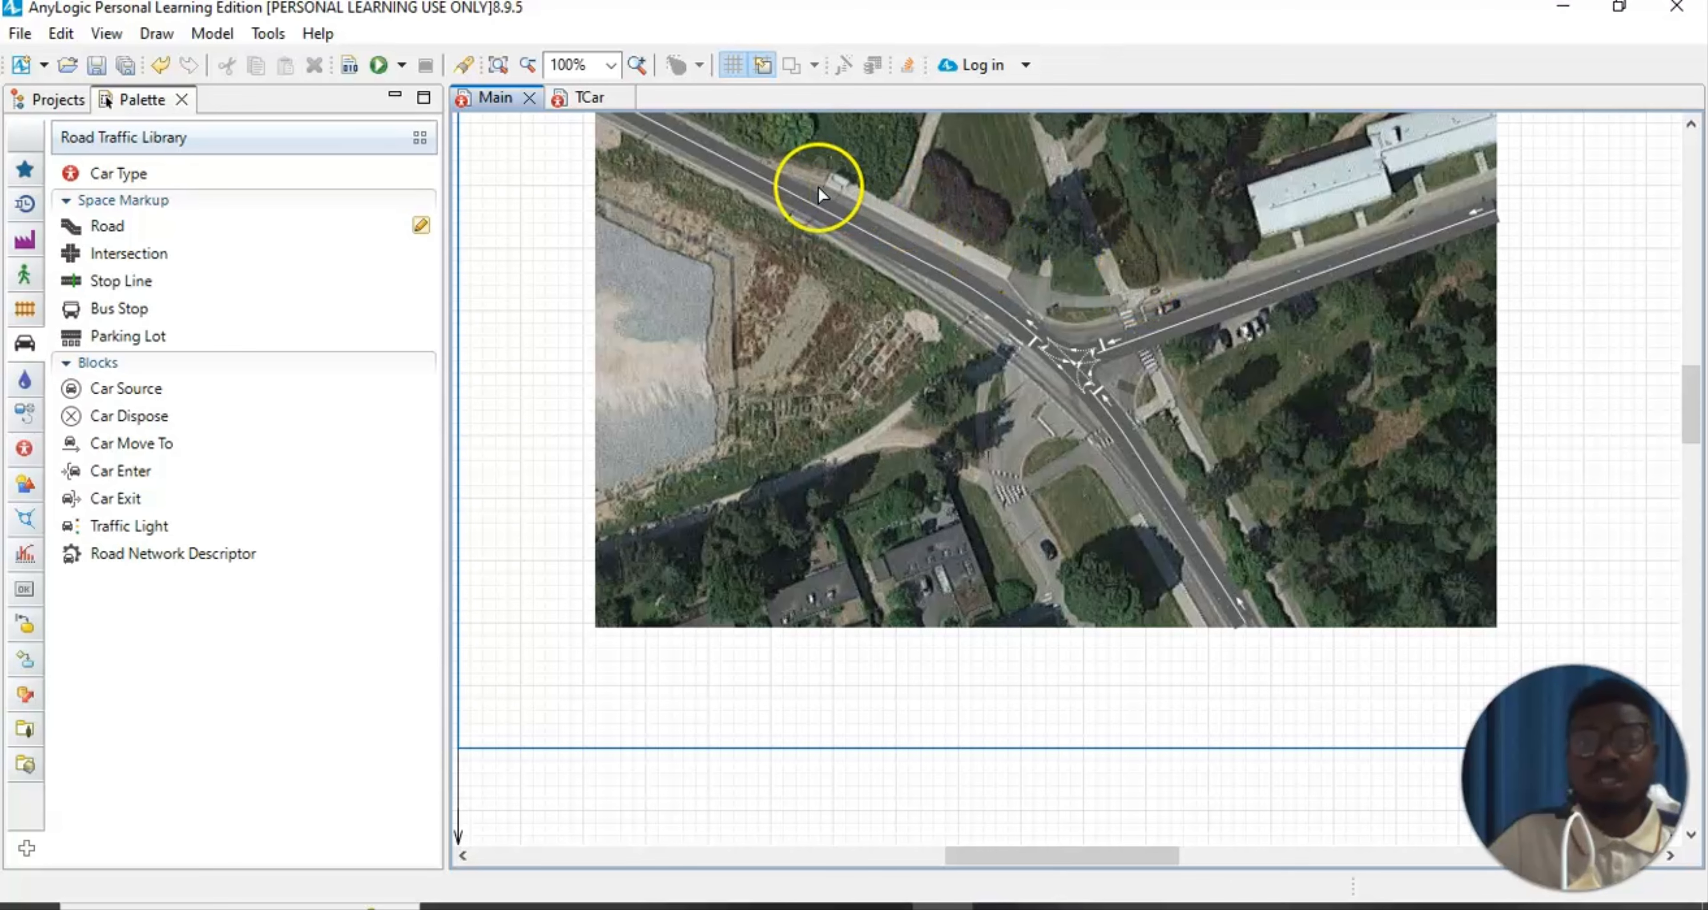
scroll(1029, 490, "down", 5)
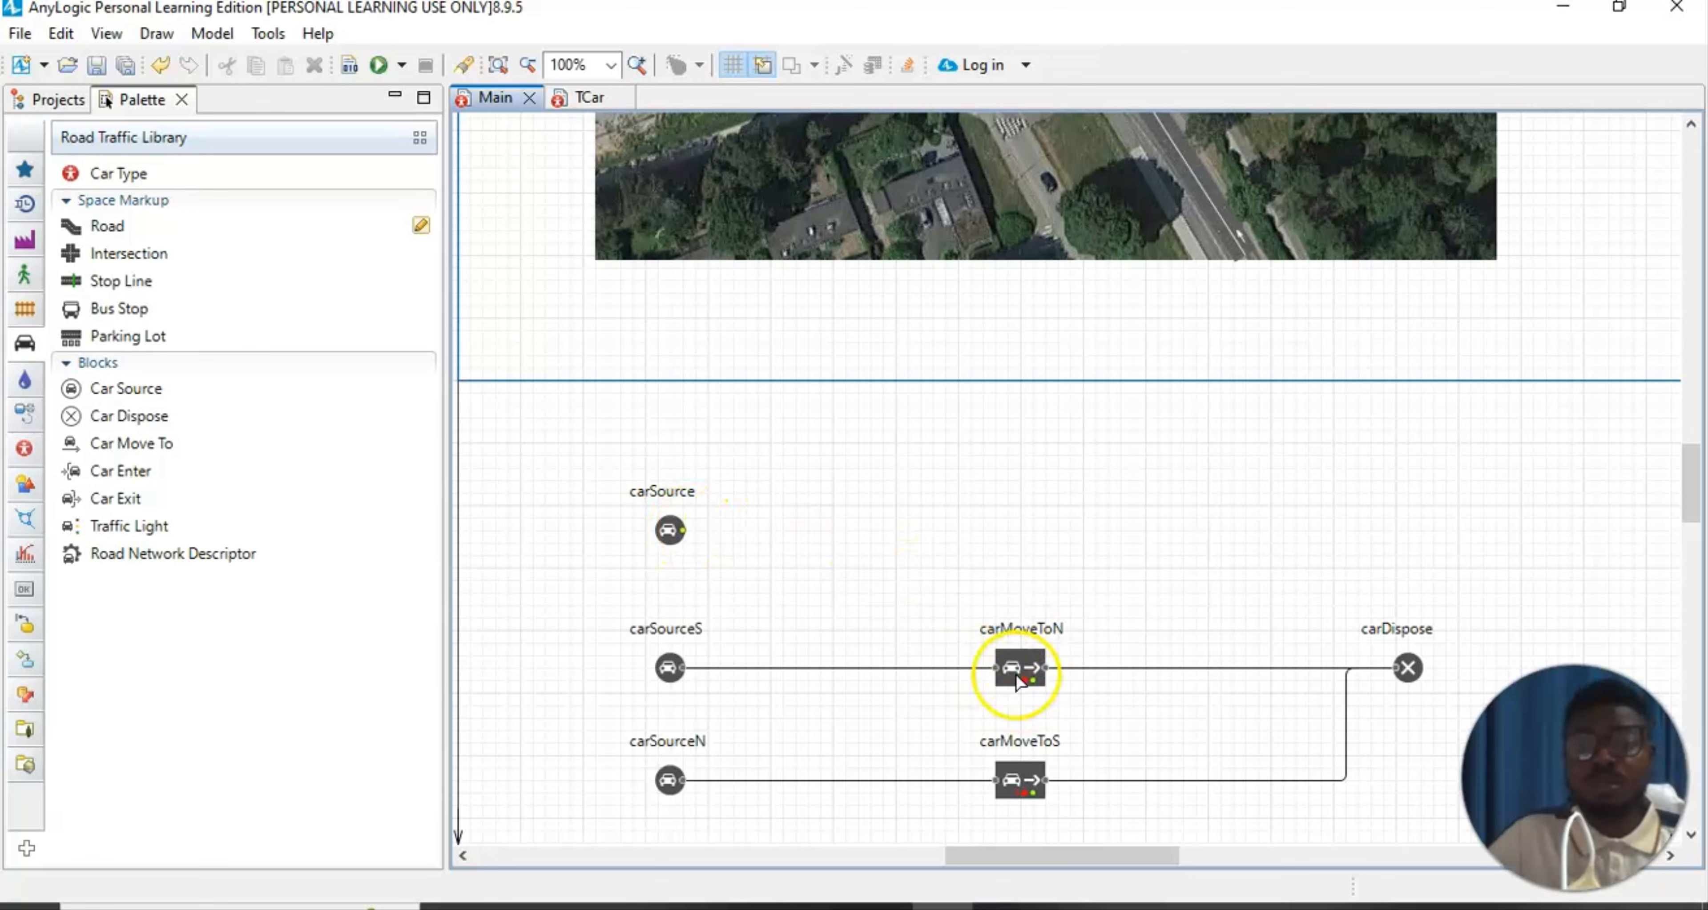
scroll(962, 724, "down", 1)
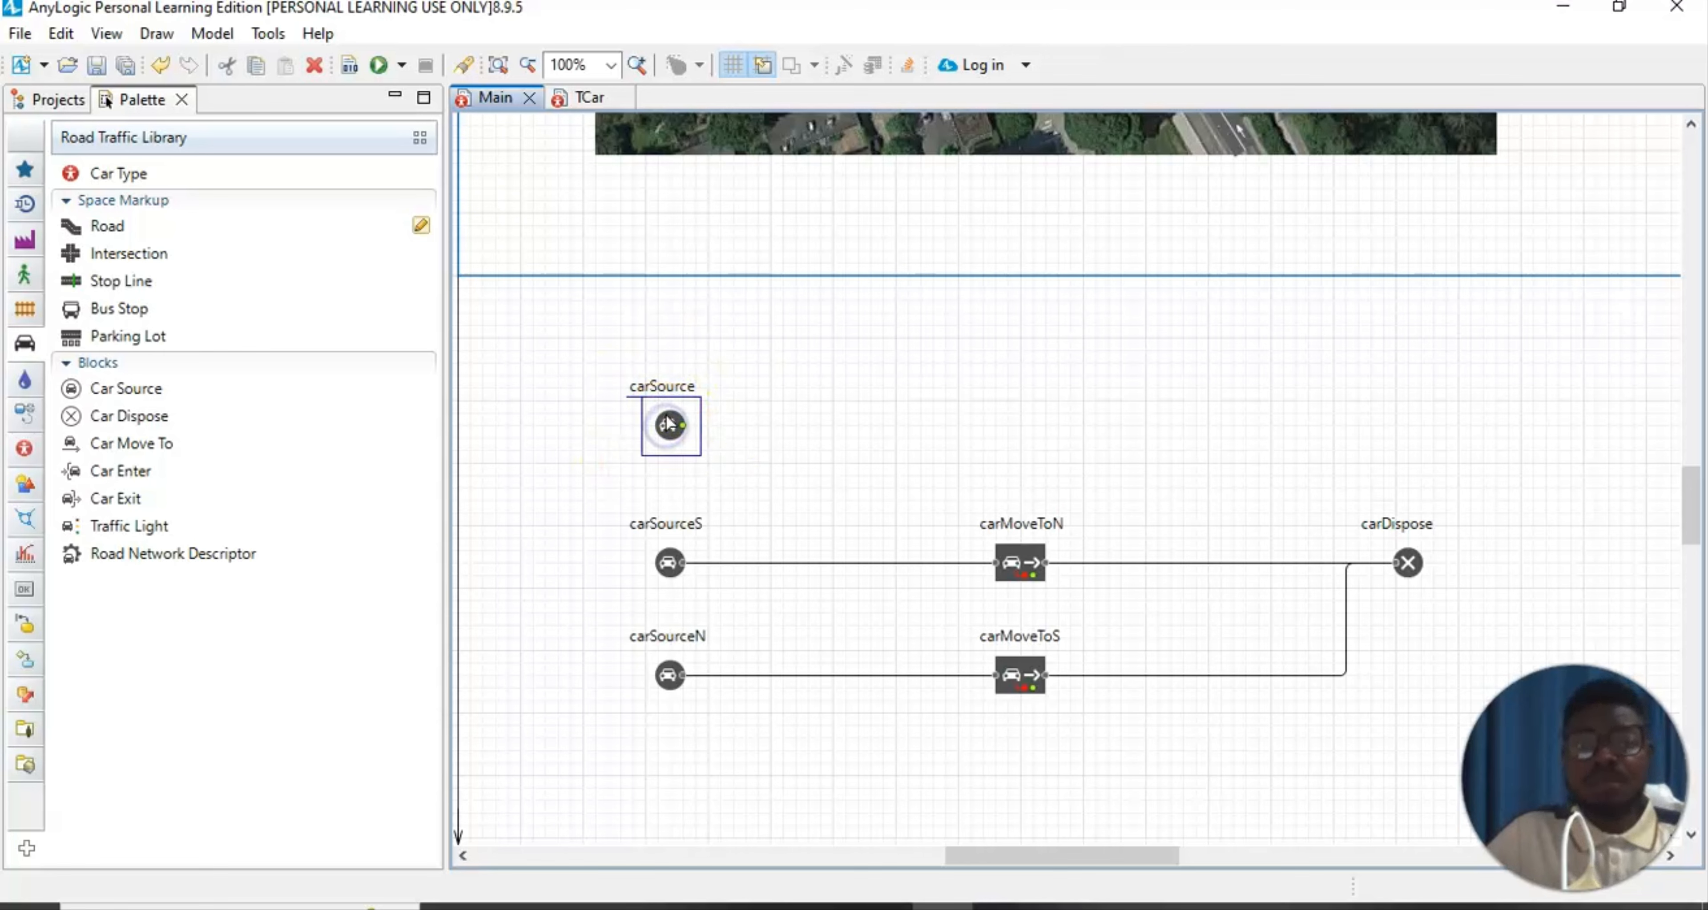
left_click(670, 425)
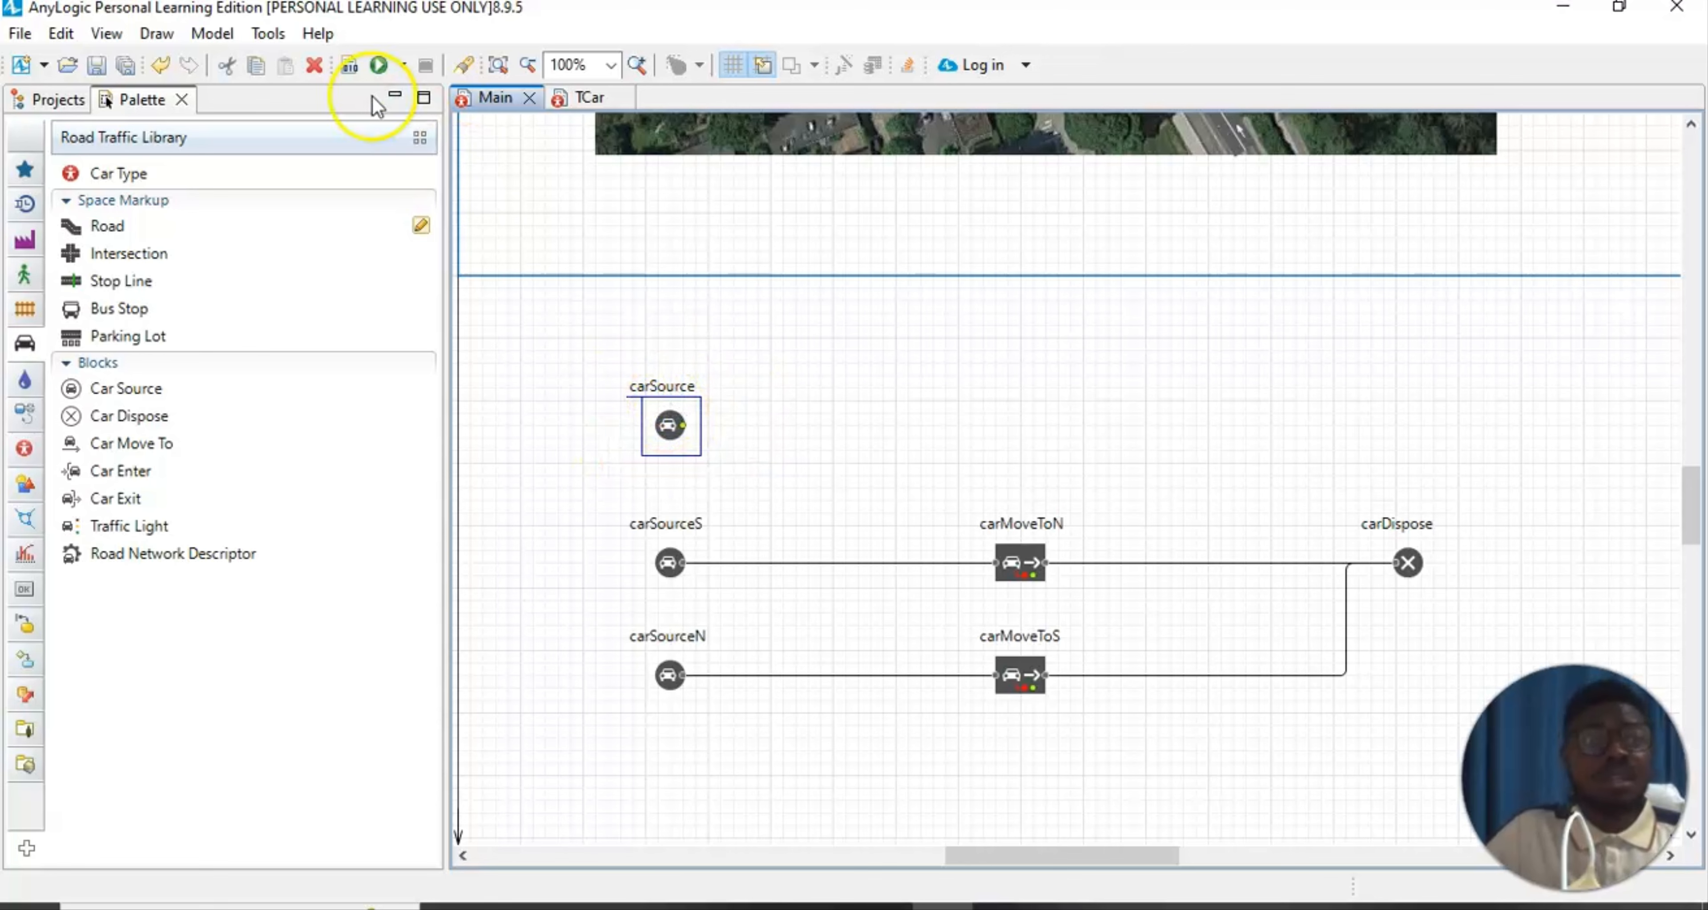
left_click(101, 35)
left_click(147, 117)
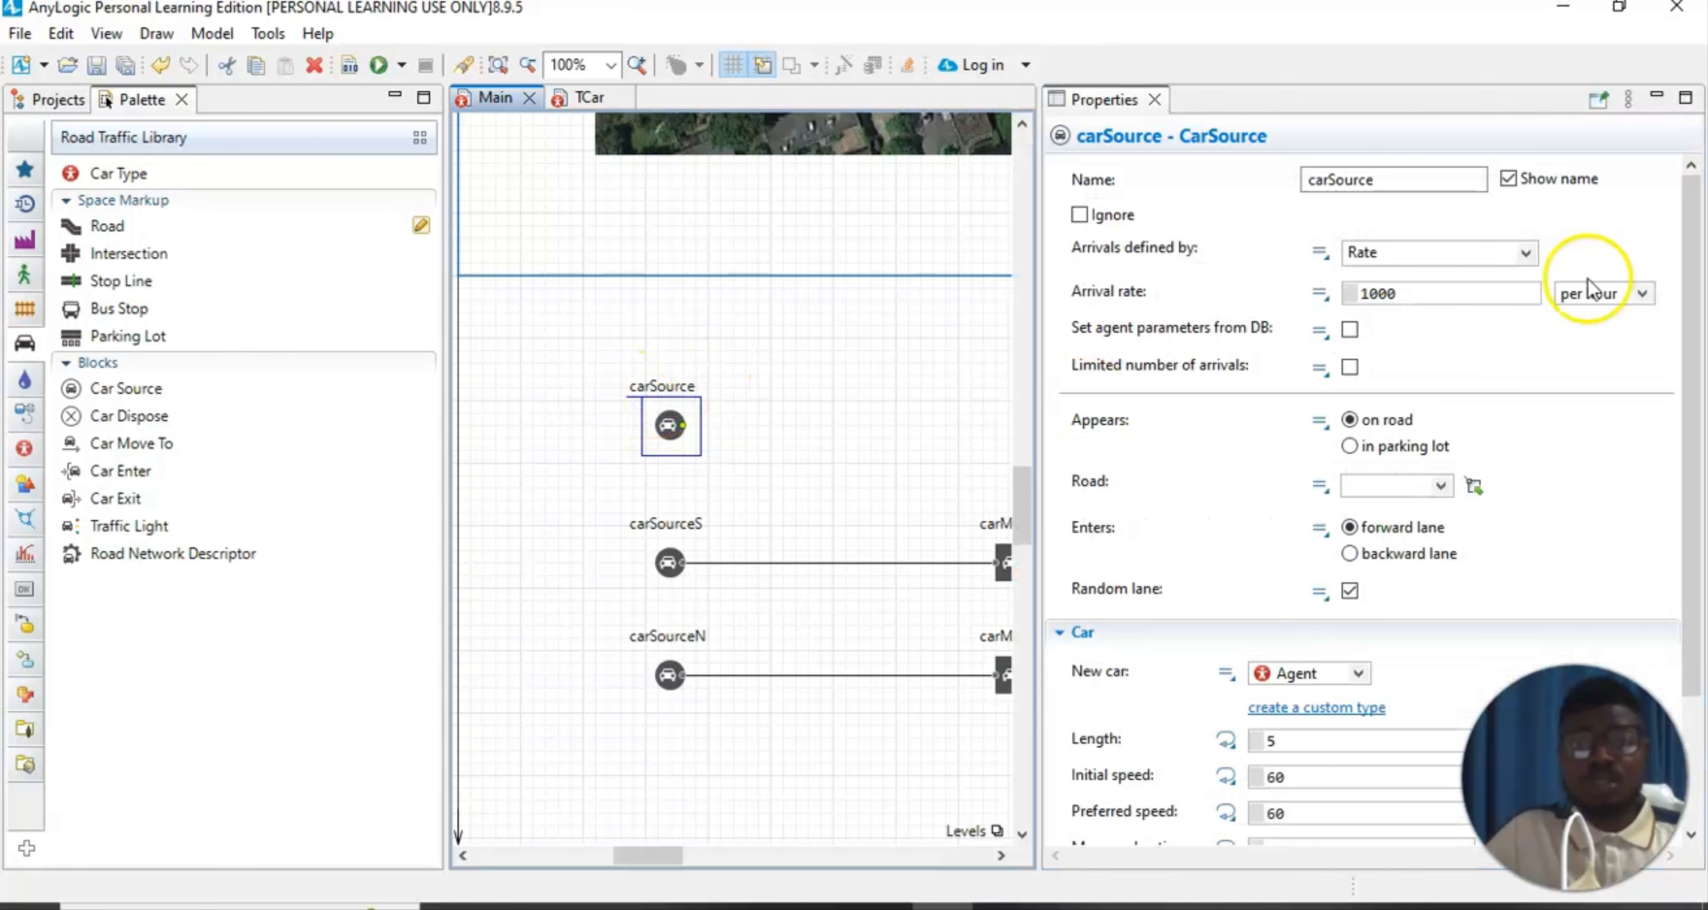
left_click(1395, 178)
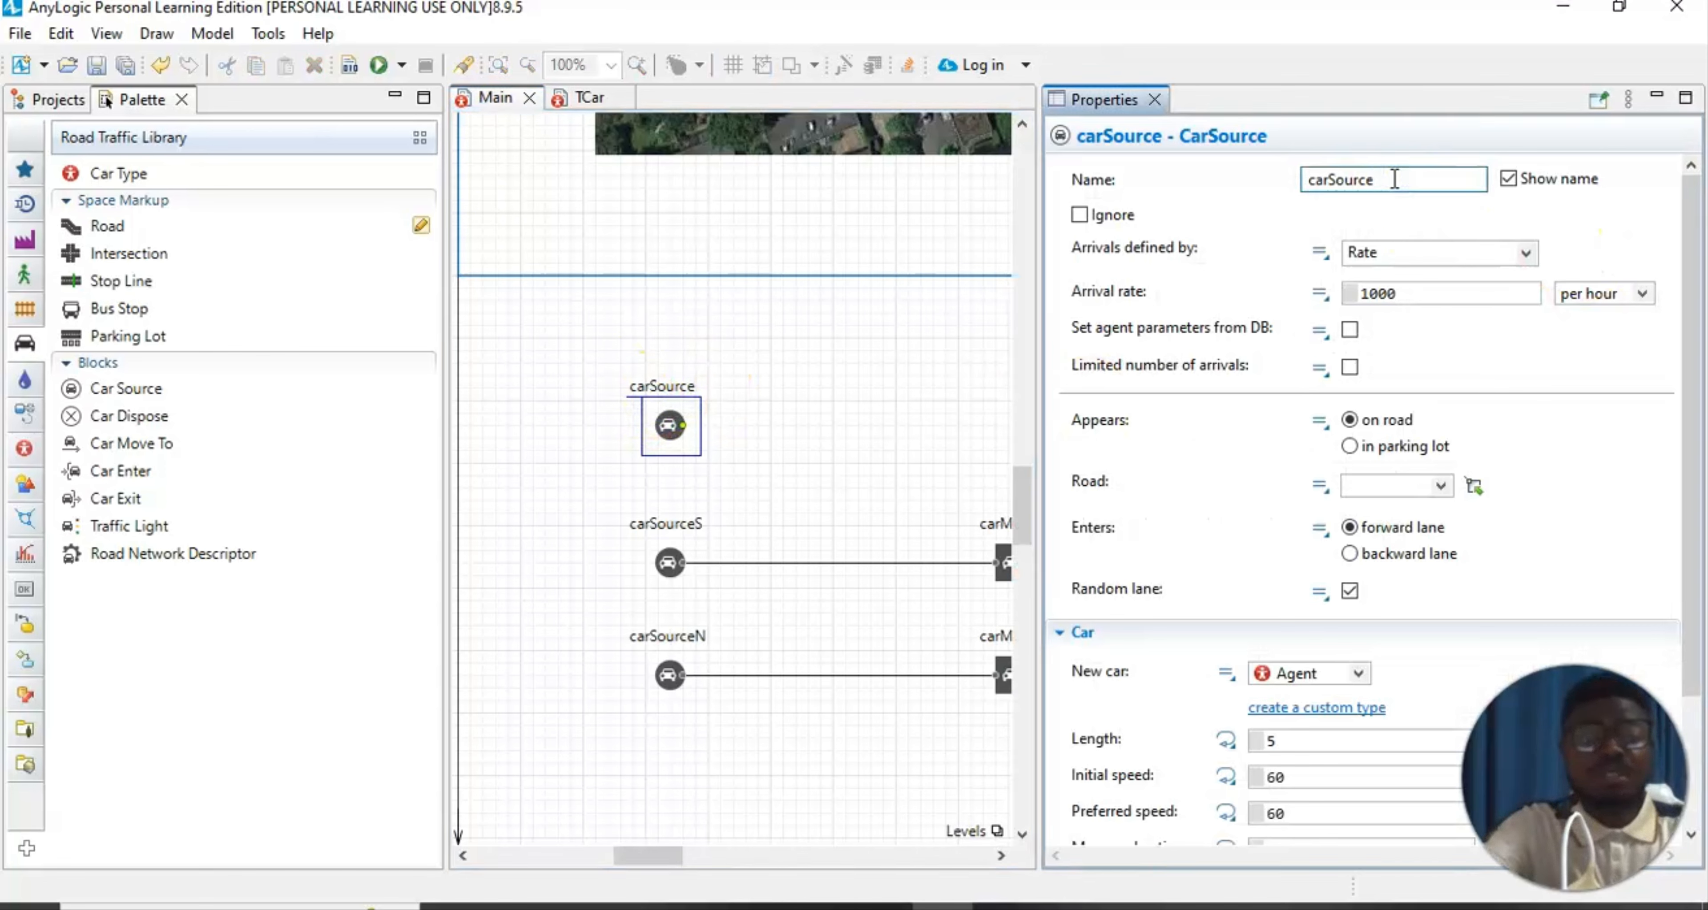
type("E")
left_click(1415, 360)
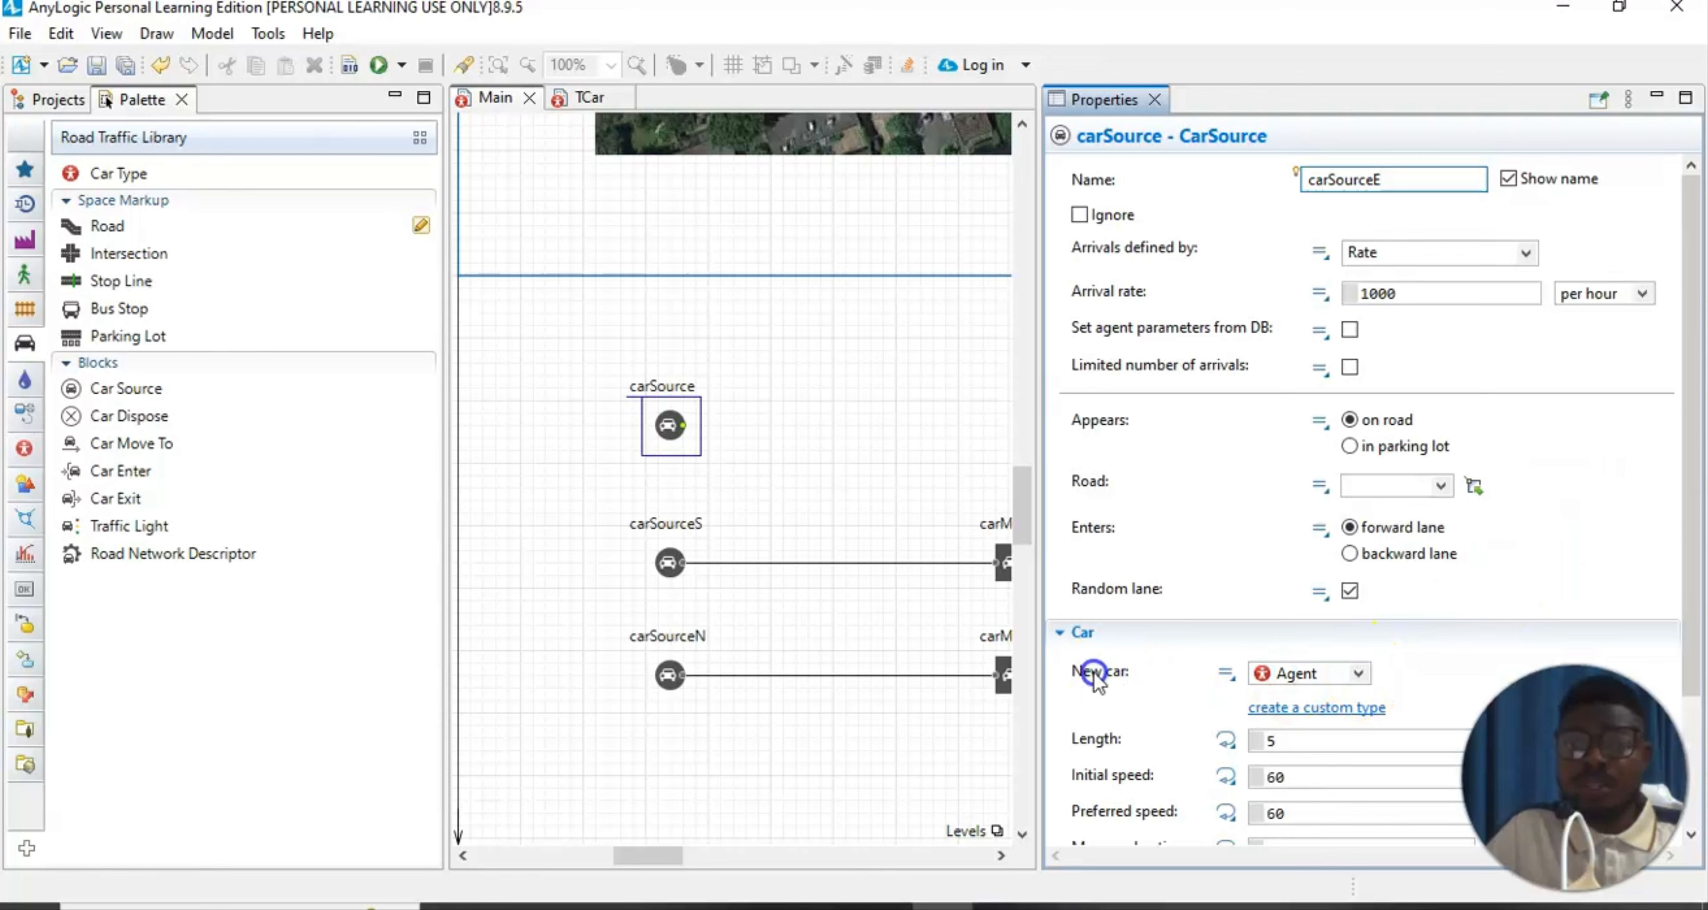
Set carSourceE to create TCar agents that appear on roadEast, and close its properties
left_click(1308, 686)
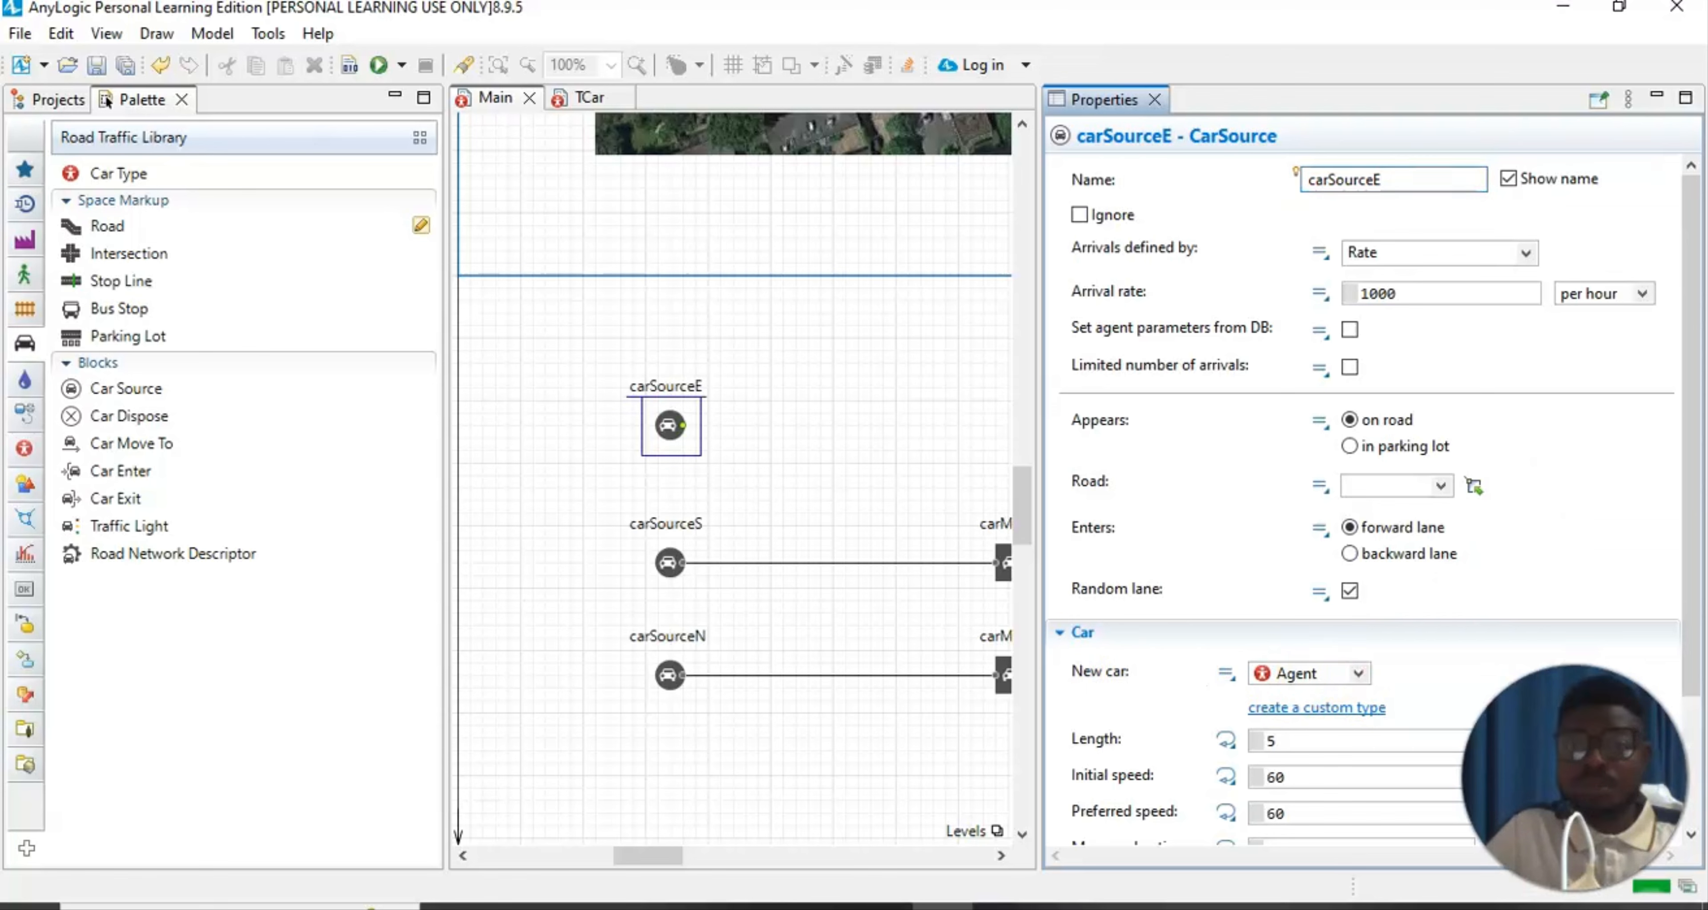
left_click(1359, 675)
left_click(1305, 721)
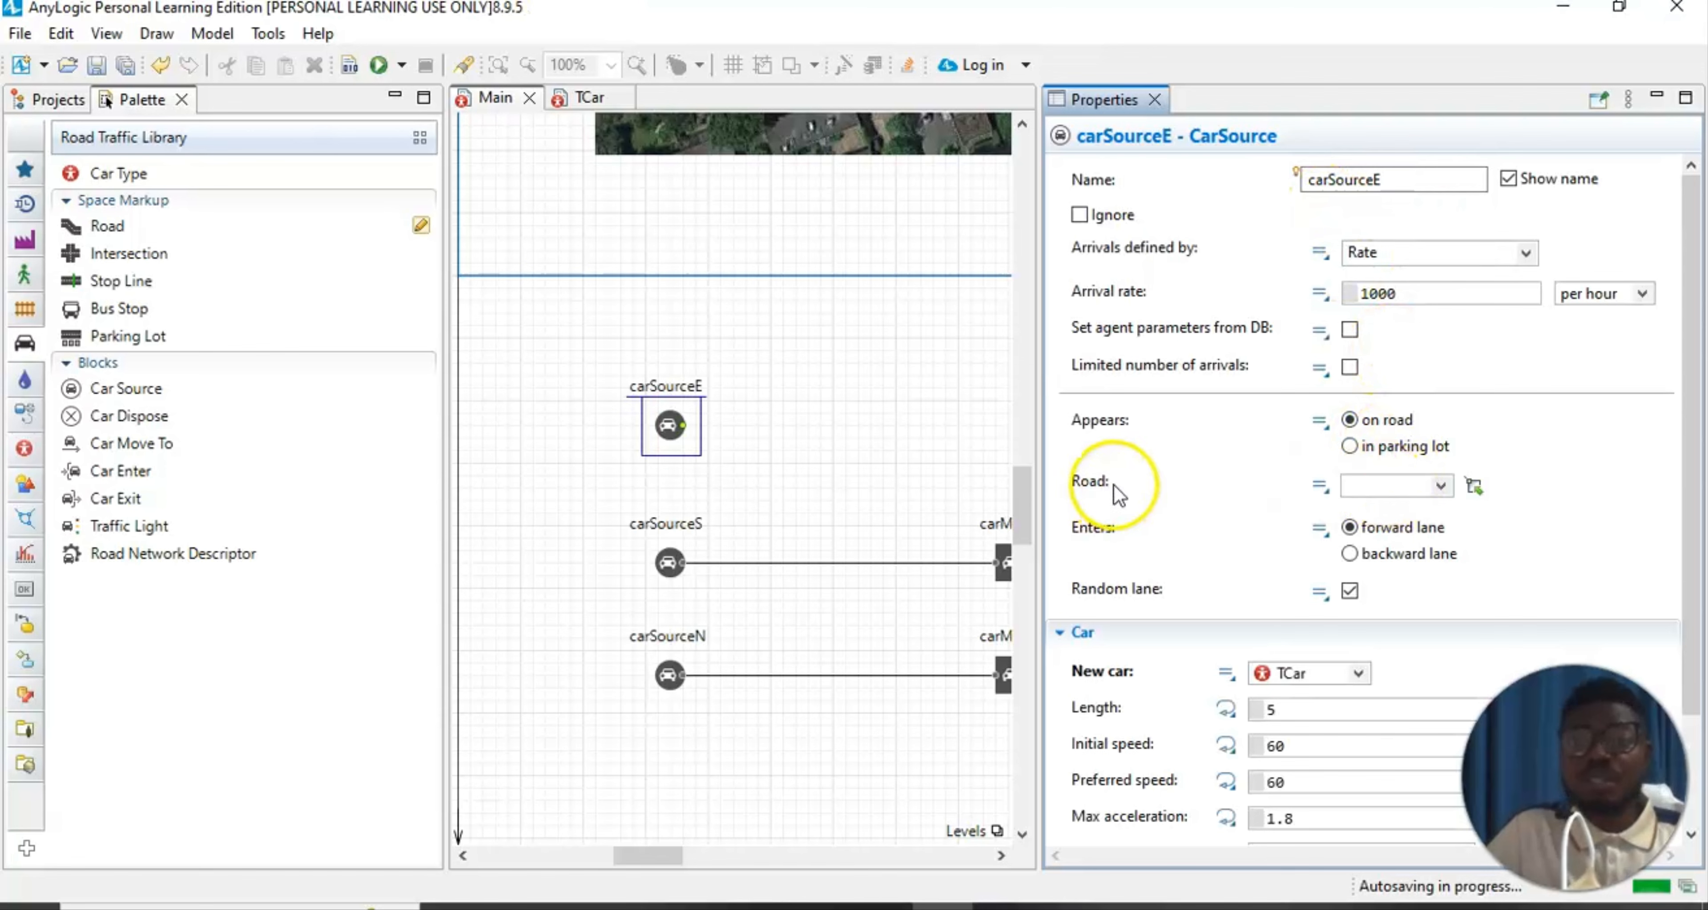
left_click(1438, 485)
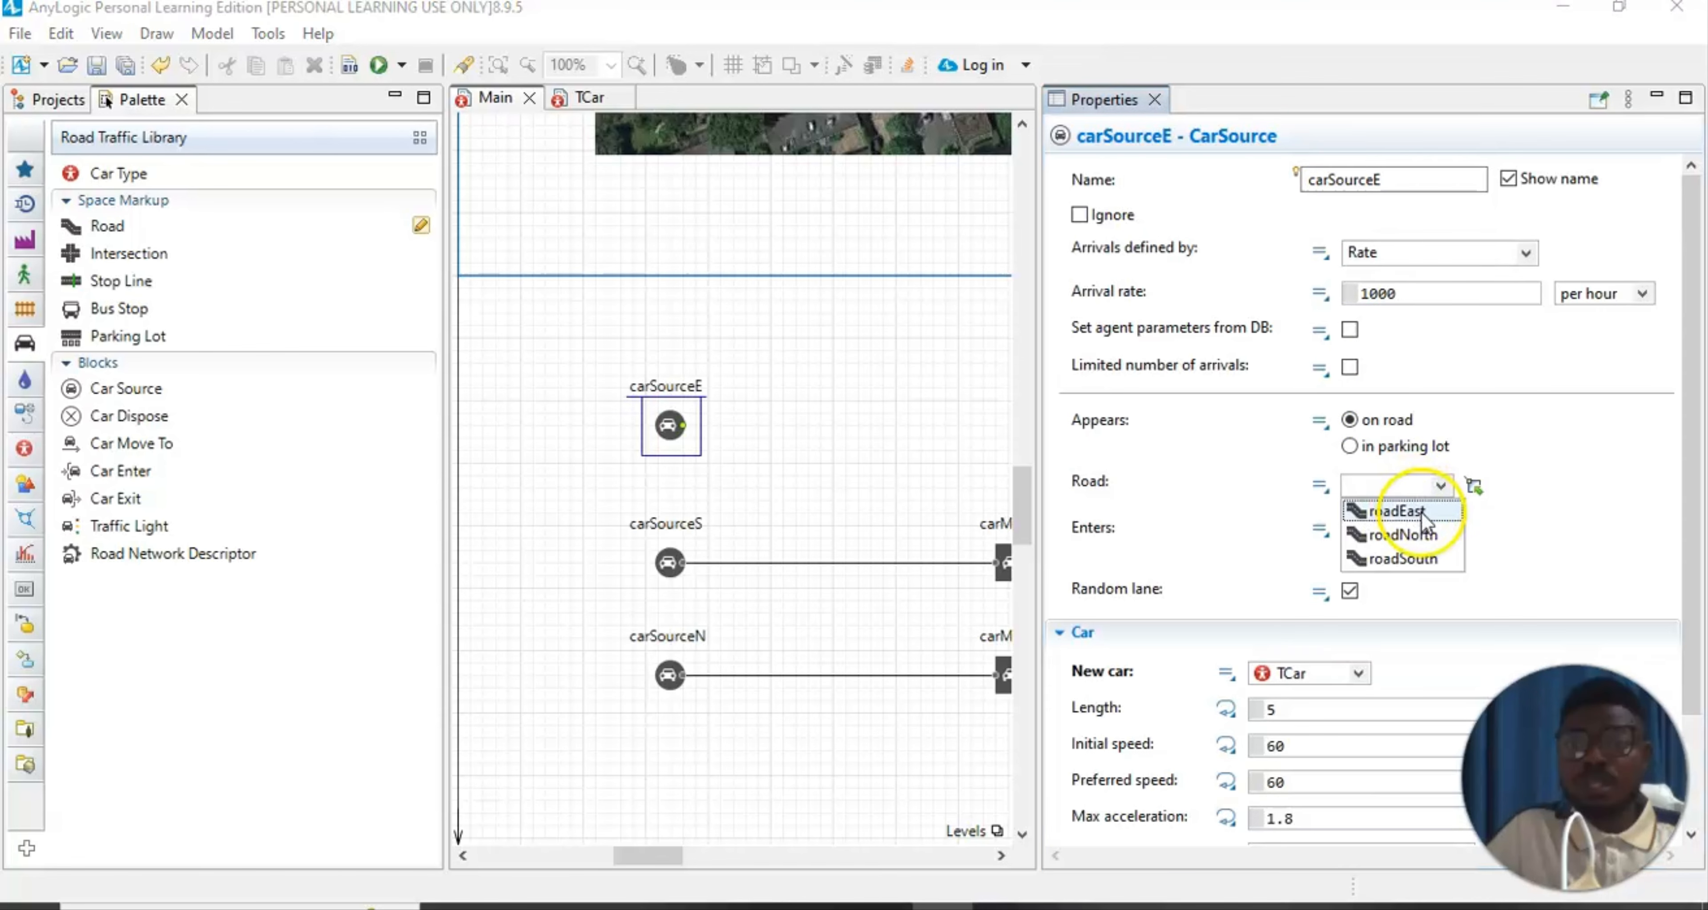
left_click(1402, 516)
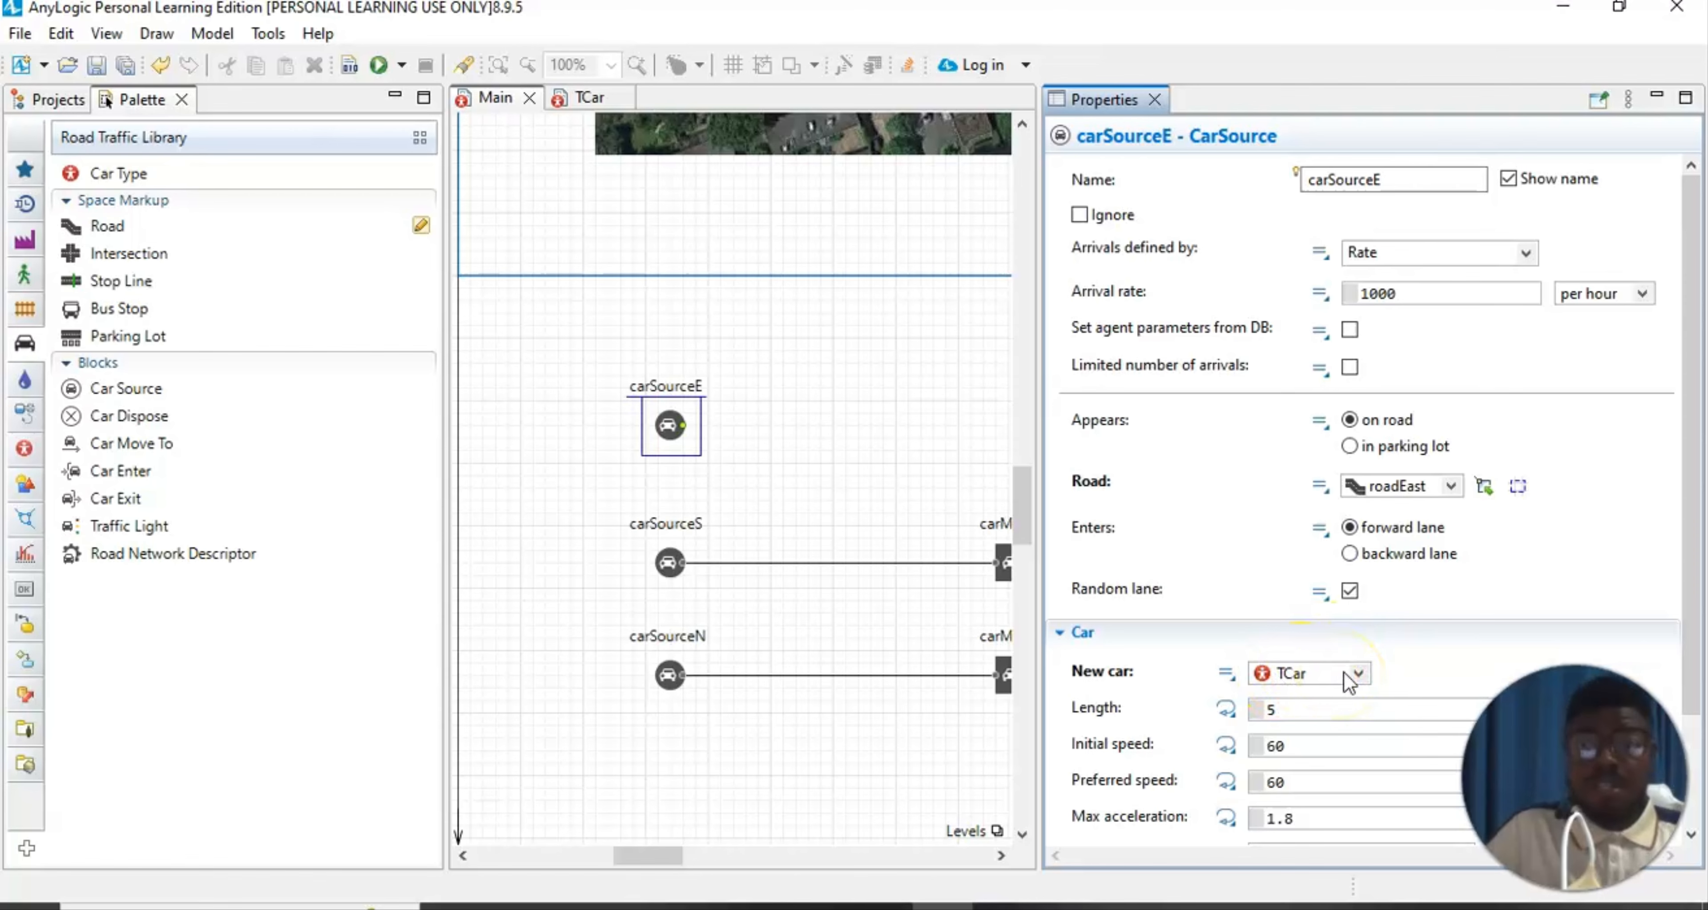
left_click(1155, 101)
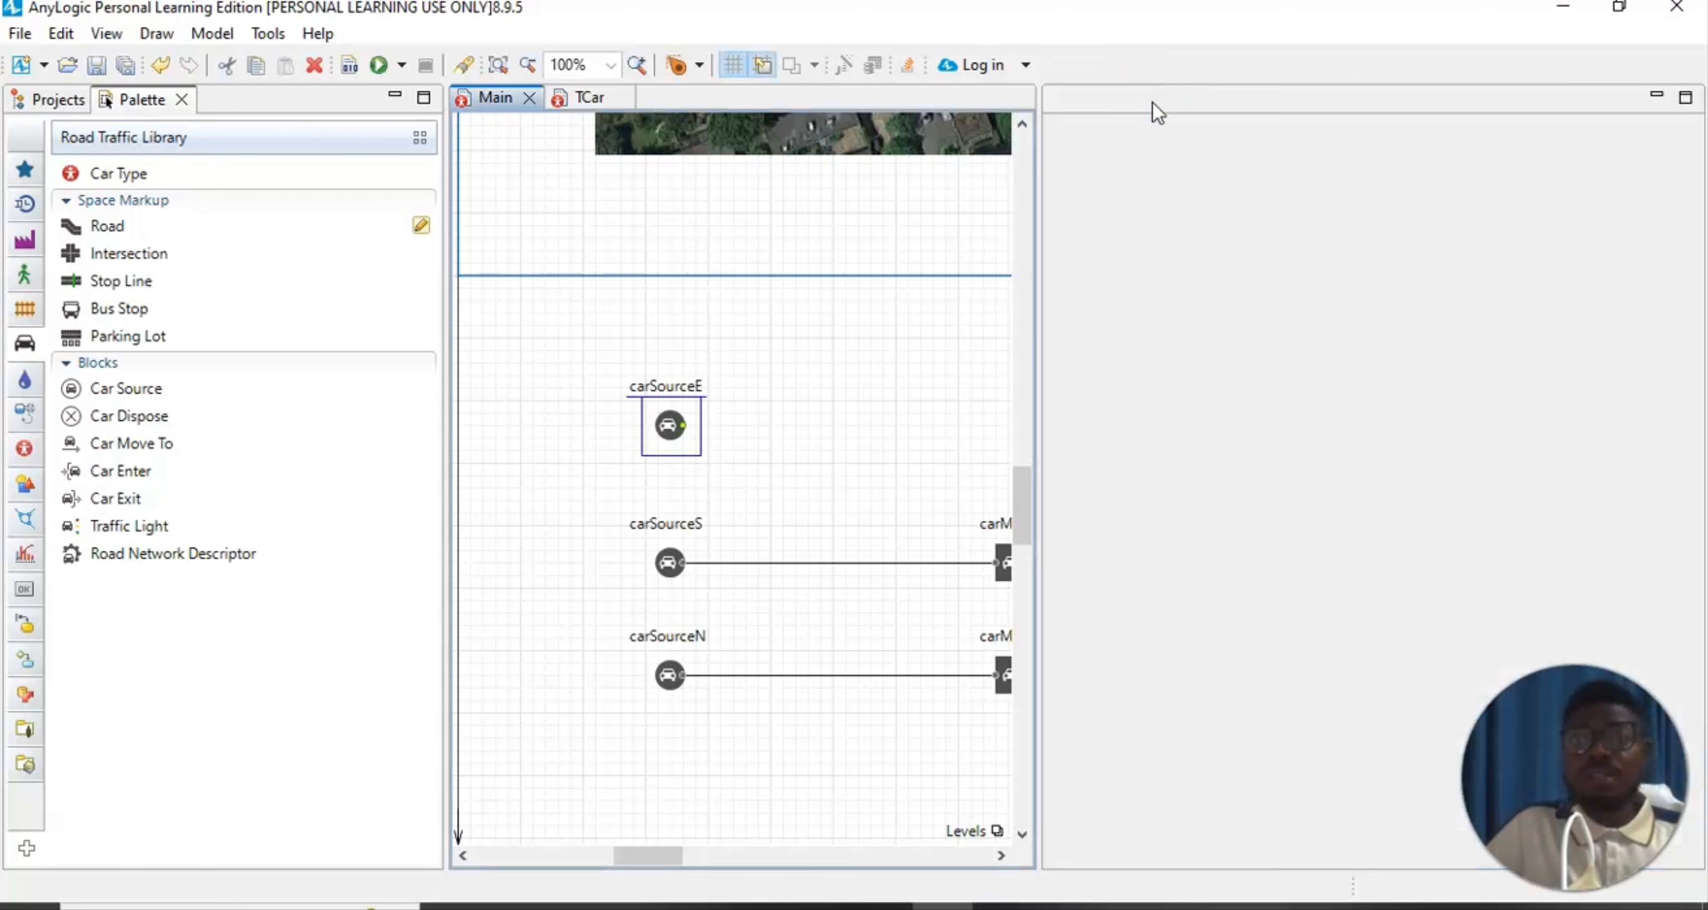
left_click(958, 336)
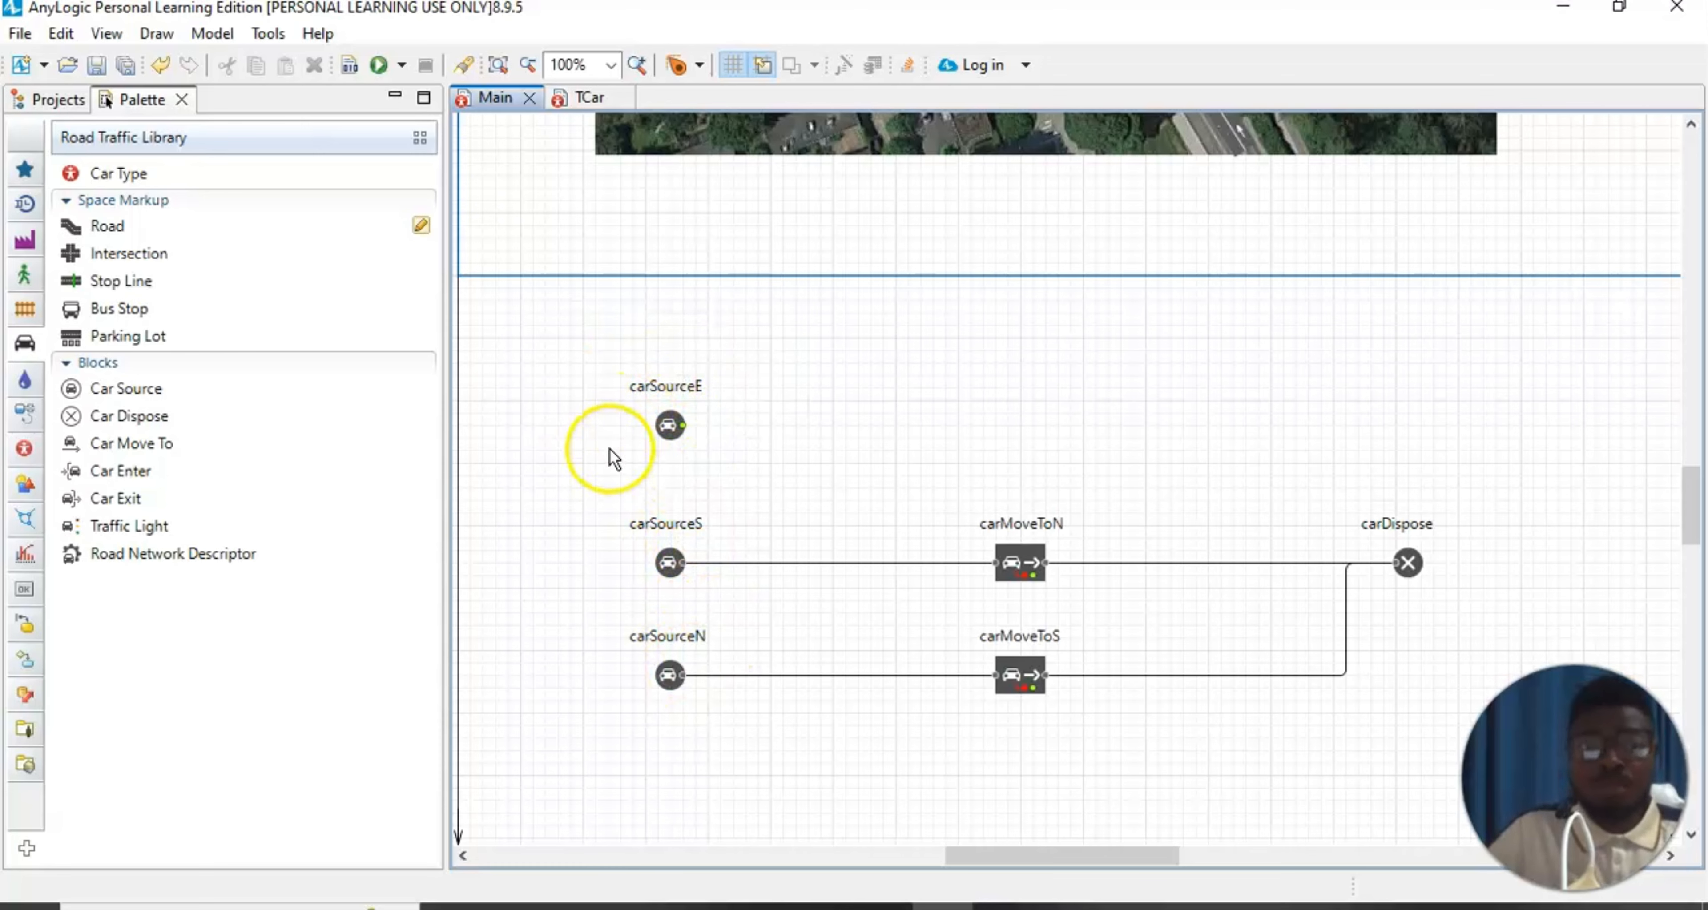
Add a Select Output block from the Process Modeling Library beside carSourceE and align it level with that block
scroll(1240, 335, "up", 8)
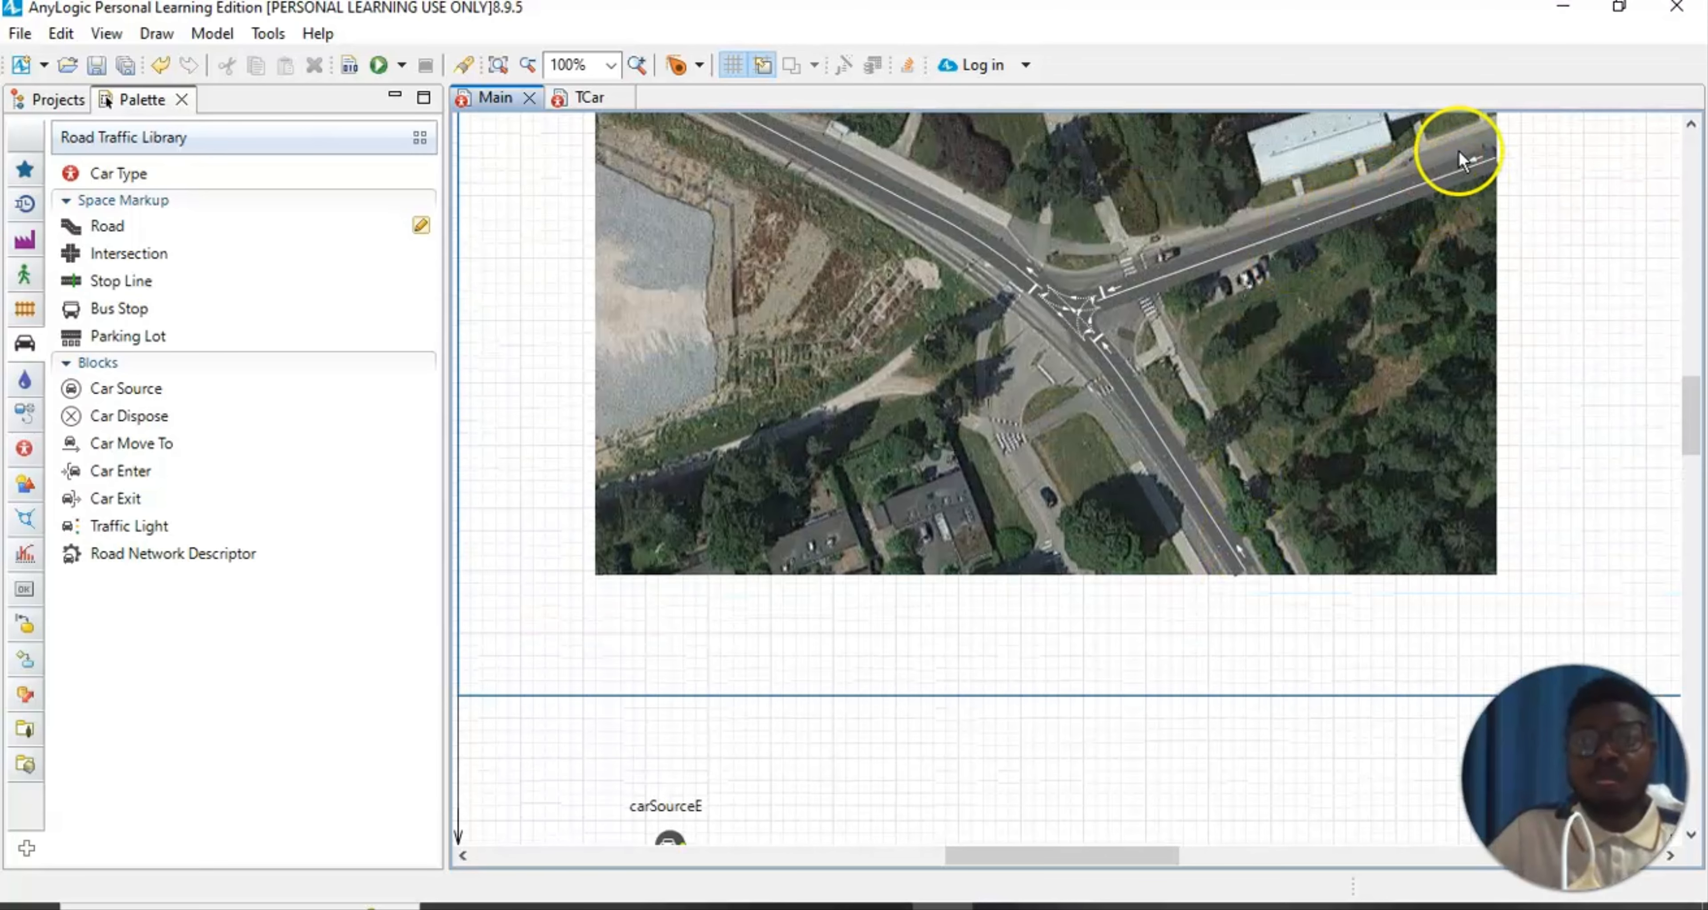
scroll(1148, 315, "down", 8)
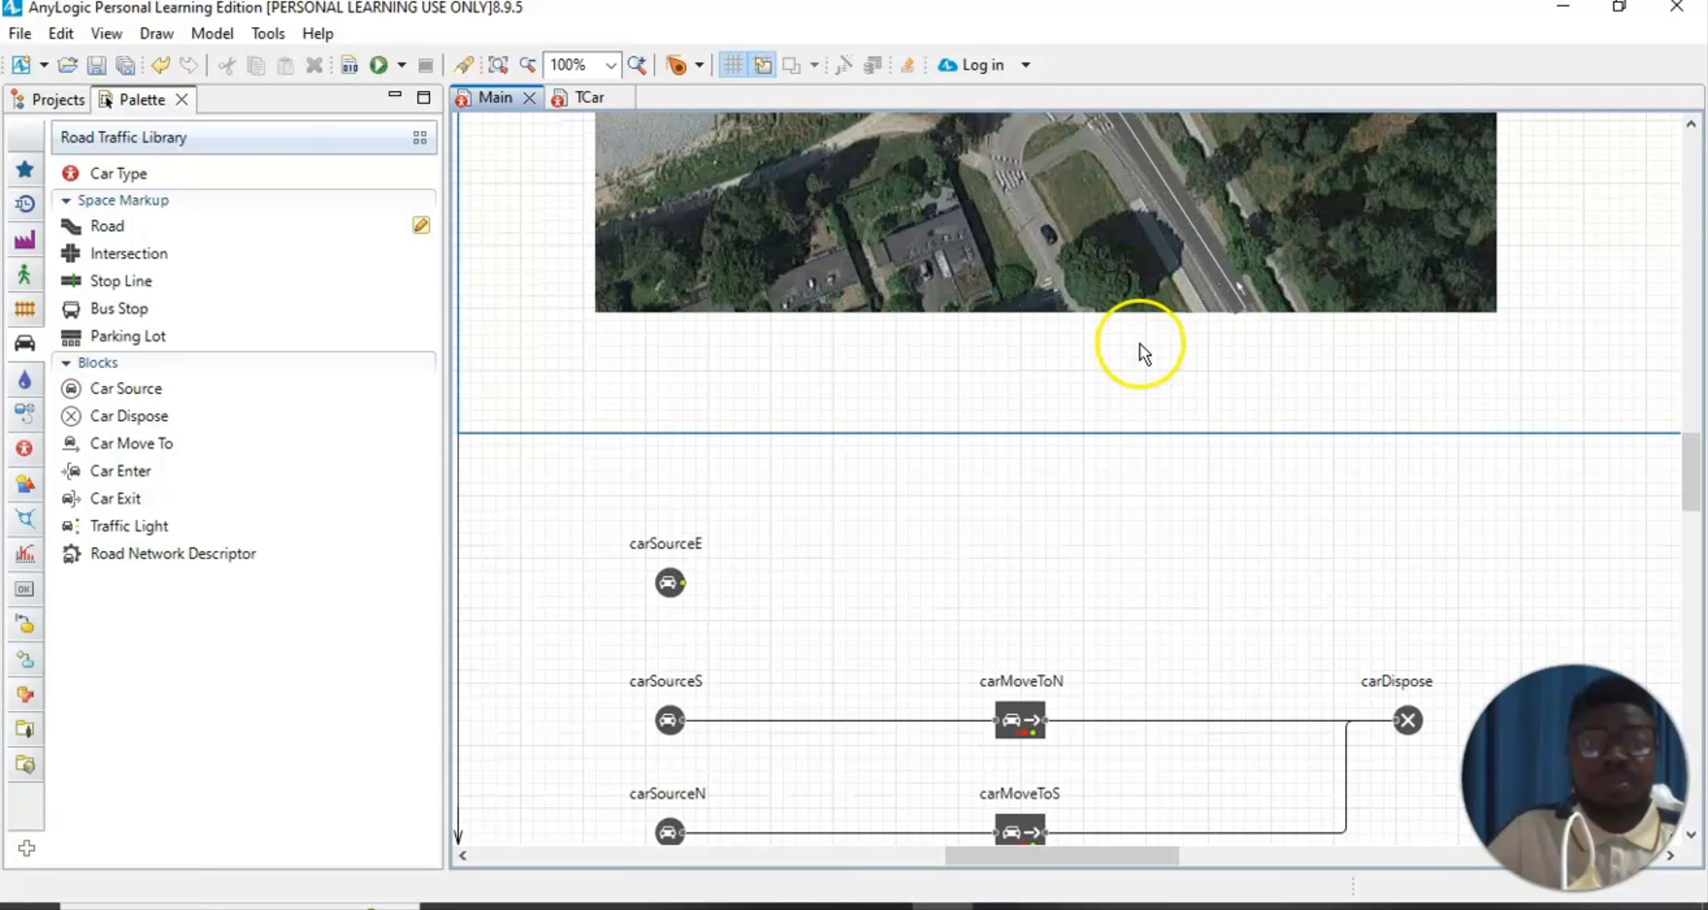
scroll(1142, 345, "down", 1)
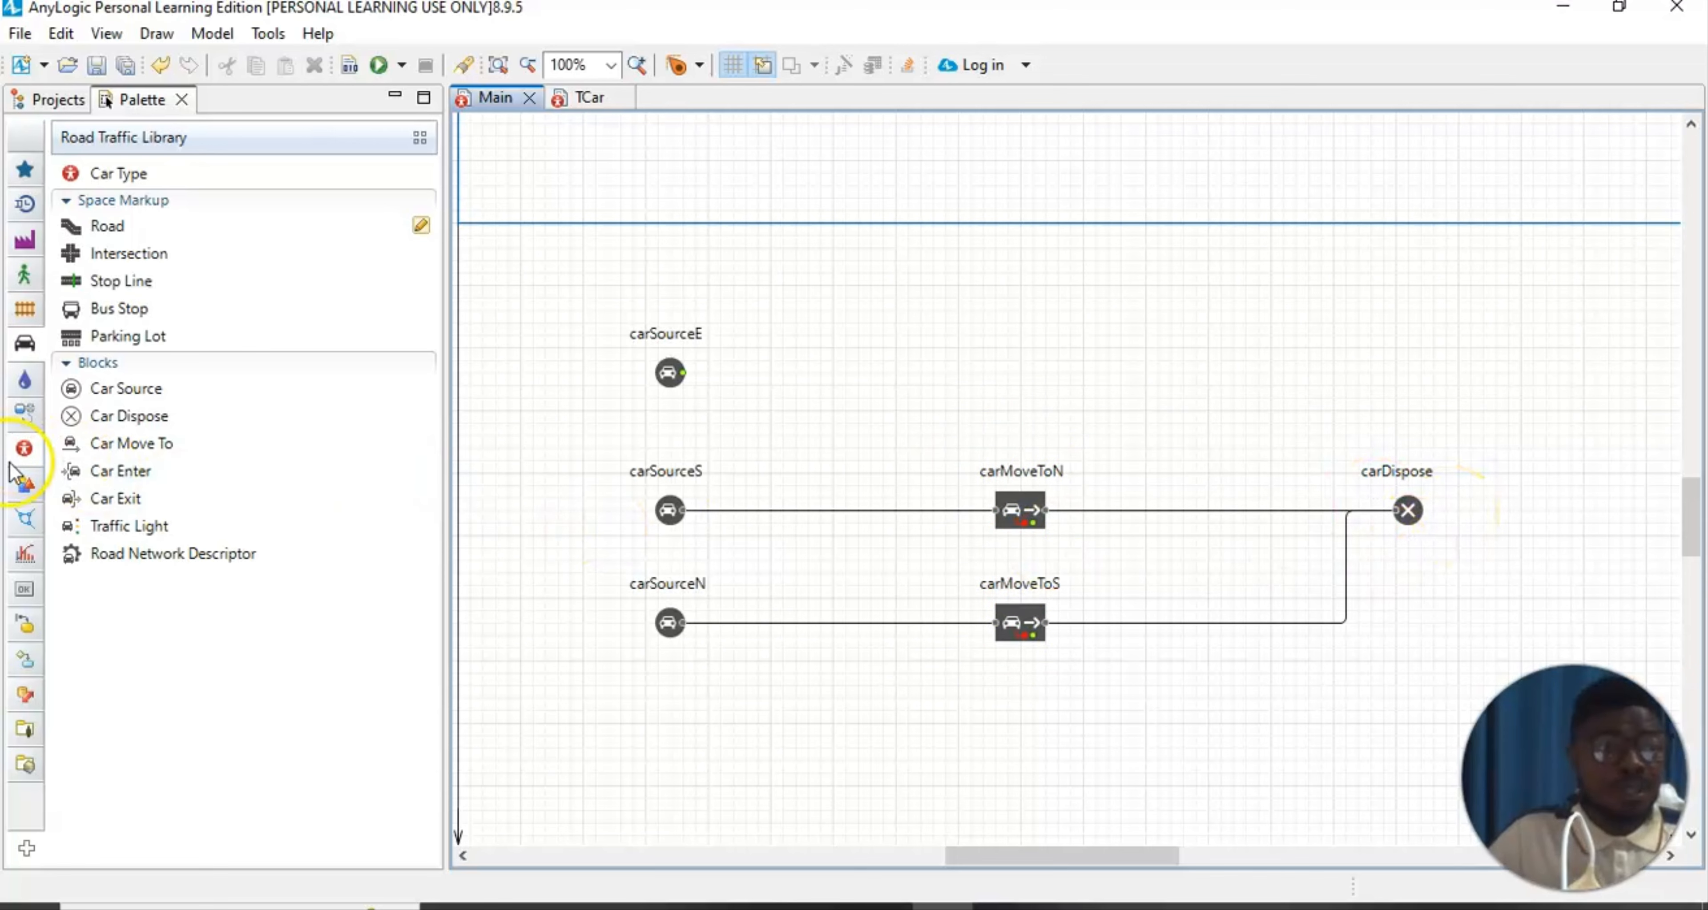
left_click(25, 246)
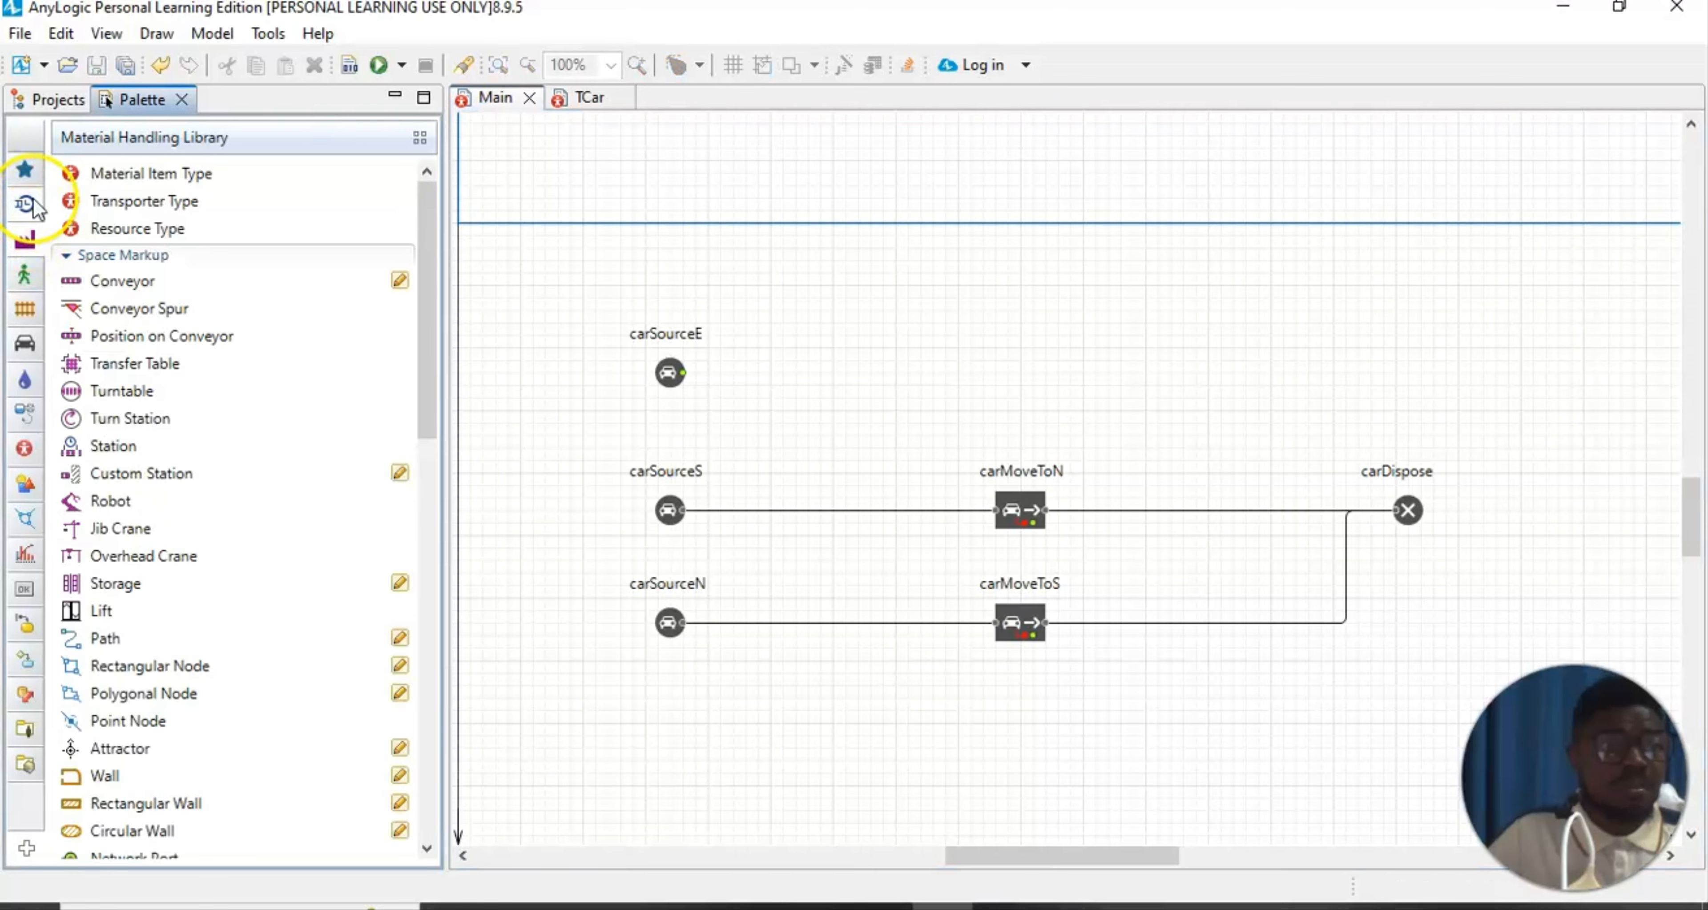
left_click(34, 172)
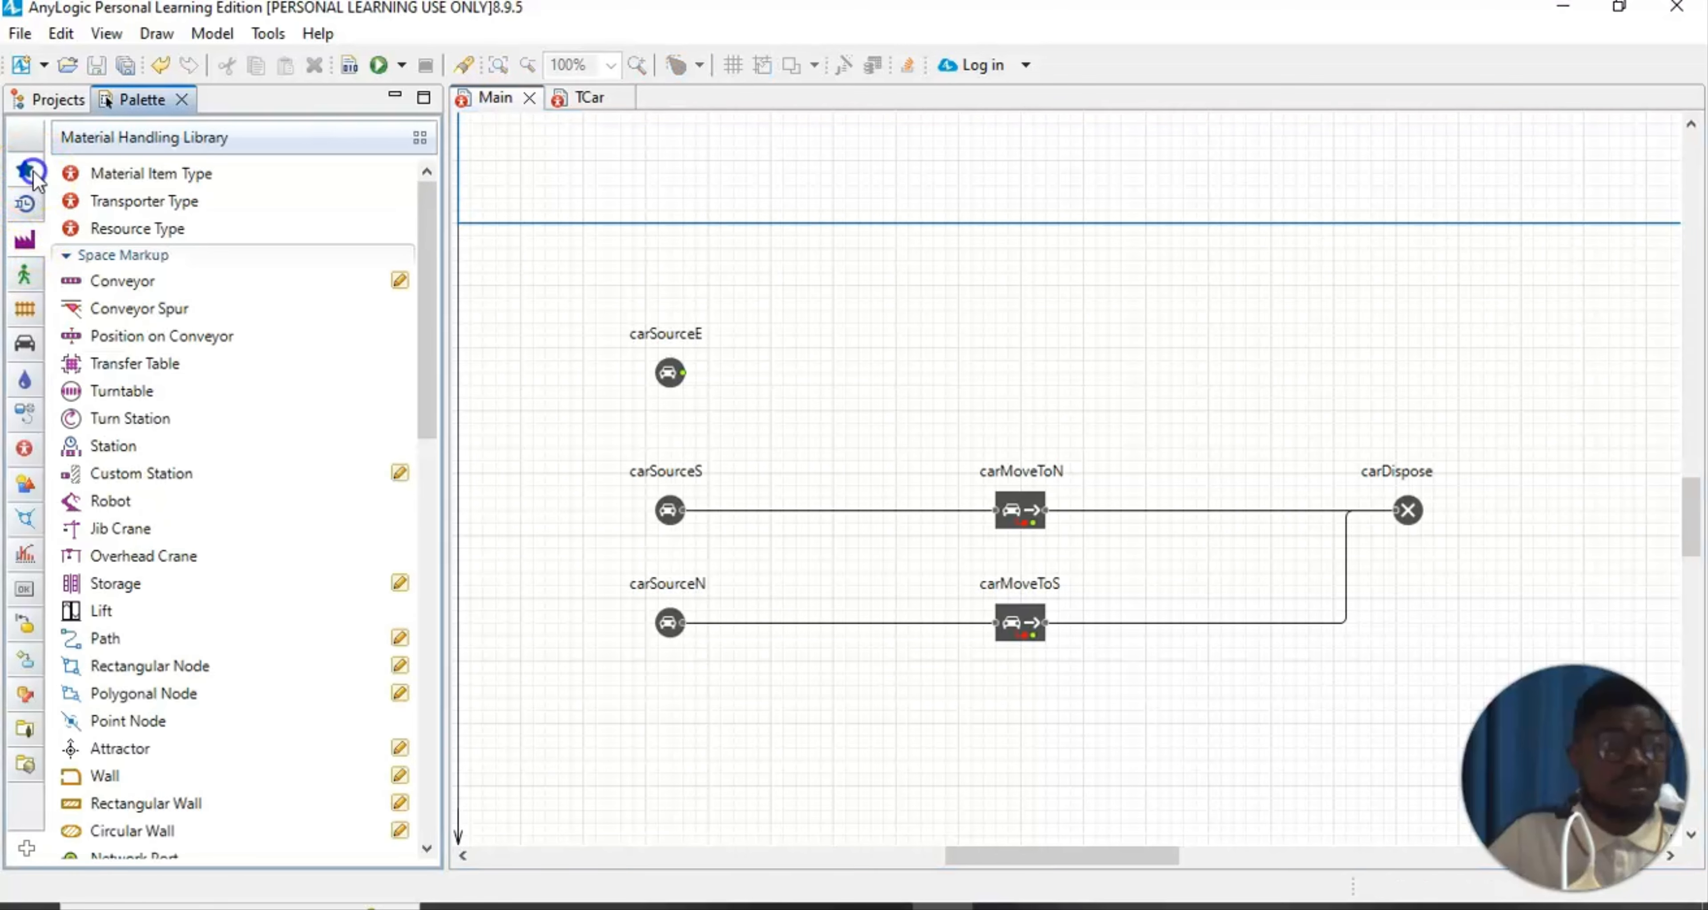
left_click(24, 206)
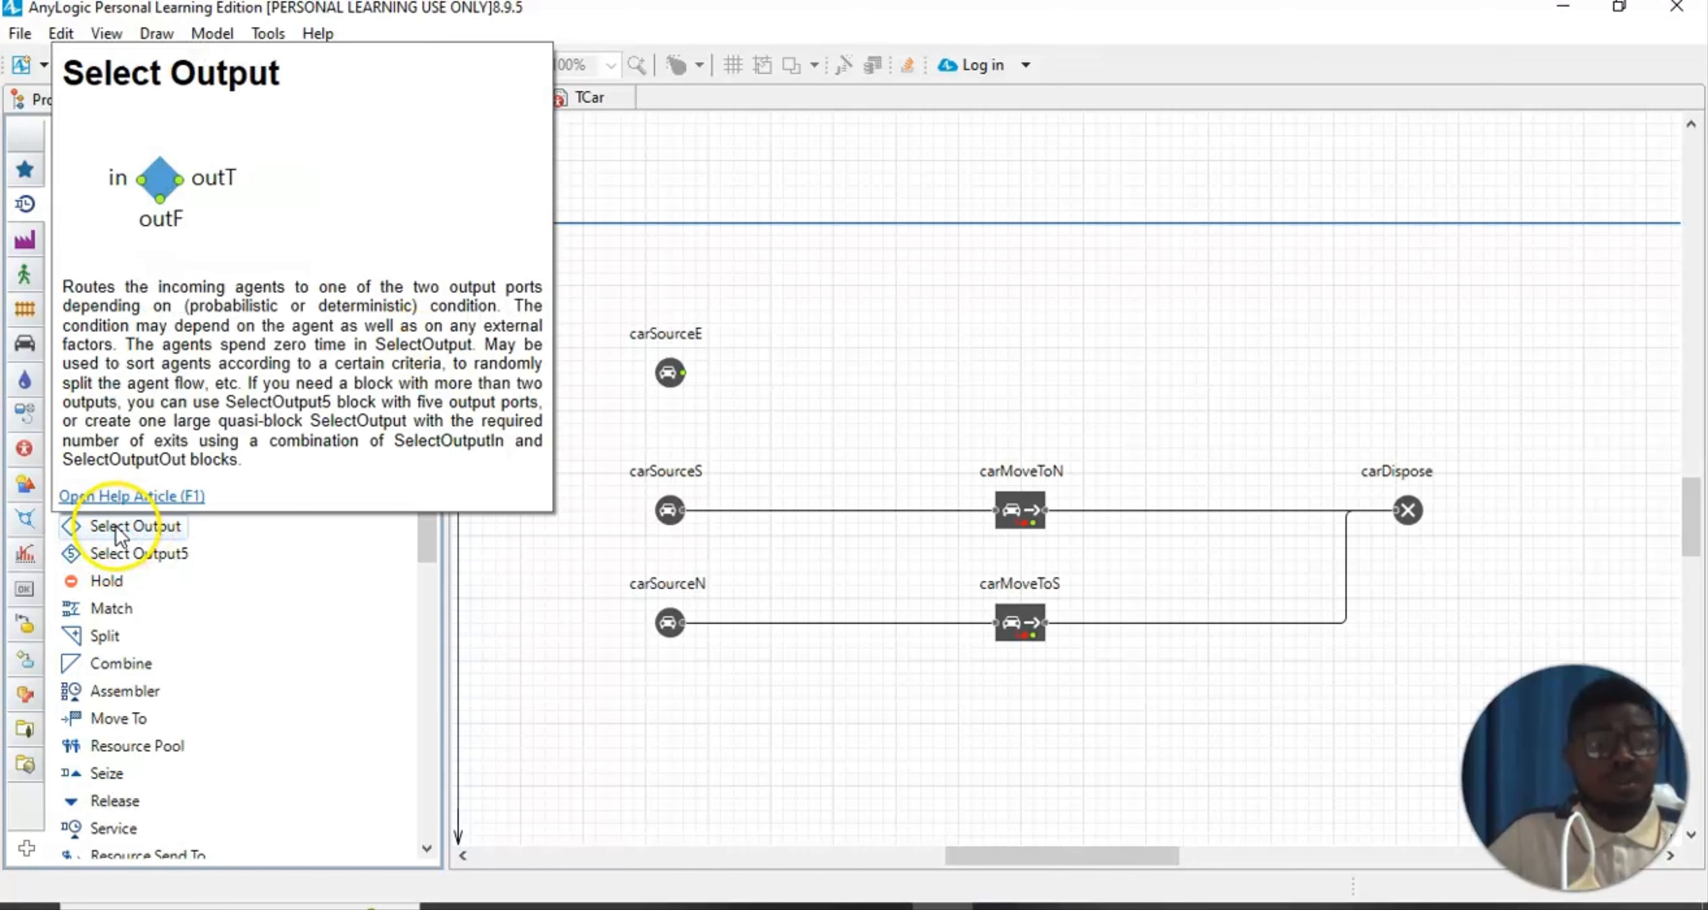
left_click_drag(136, 528, 838, 376)
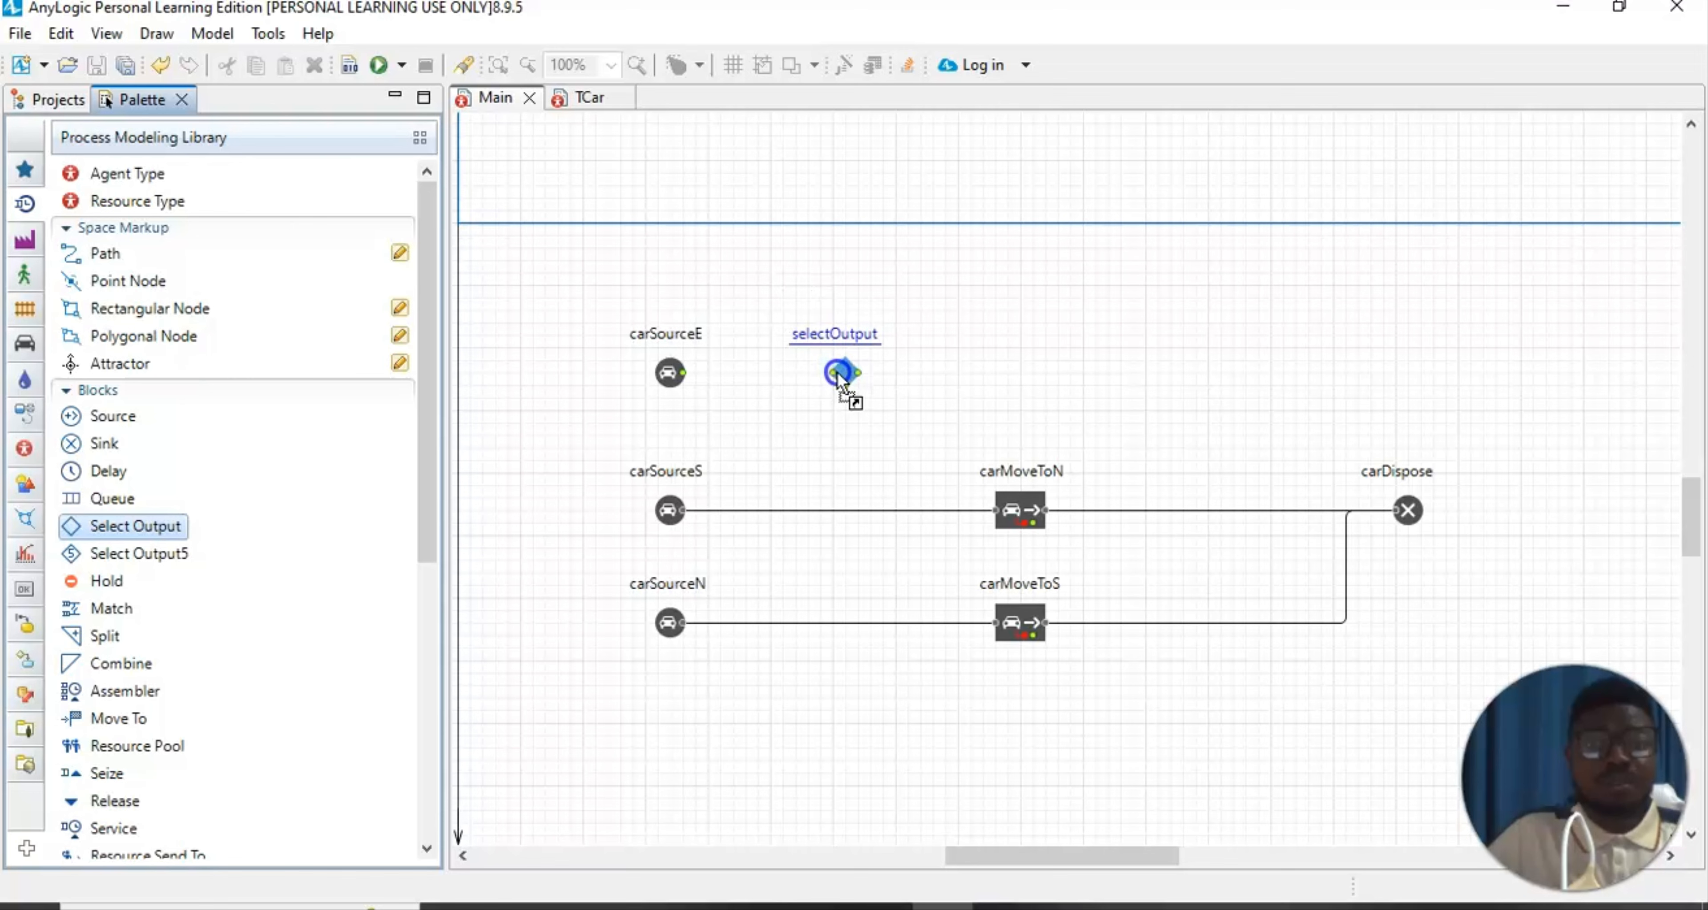
left_click_drag(849, 370, 877, 365)
left_click(955, 431)
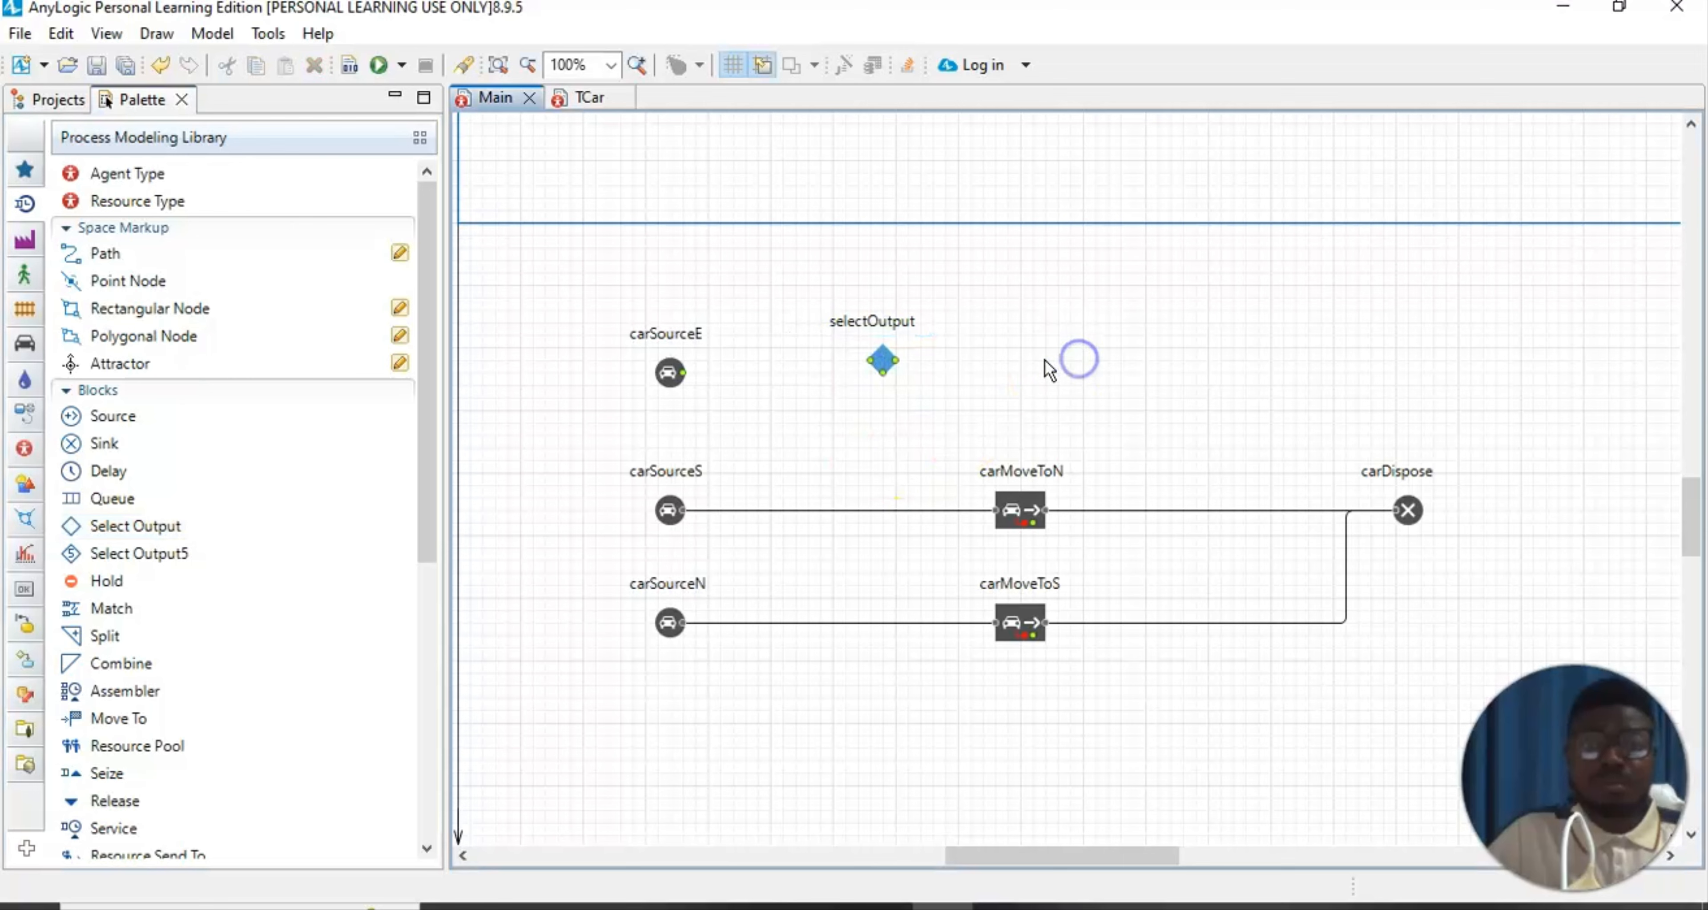
left_click_drag(881, 360, 857, 370)
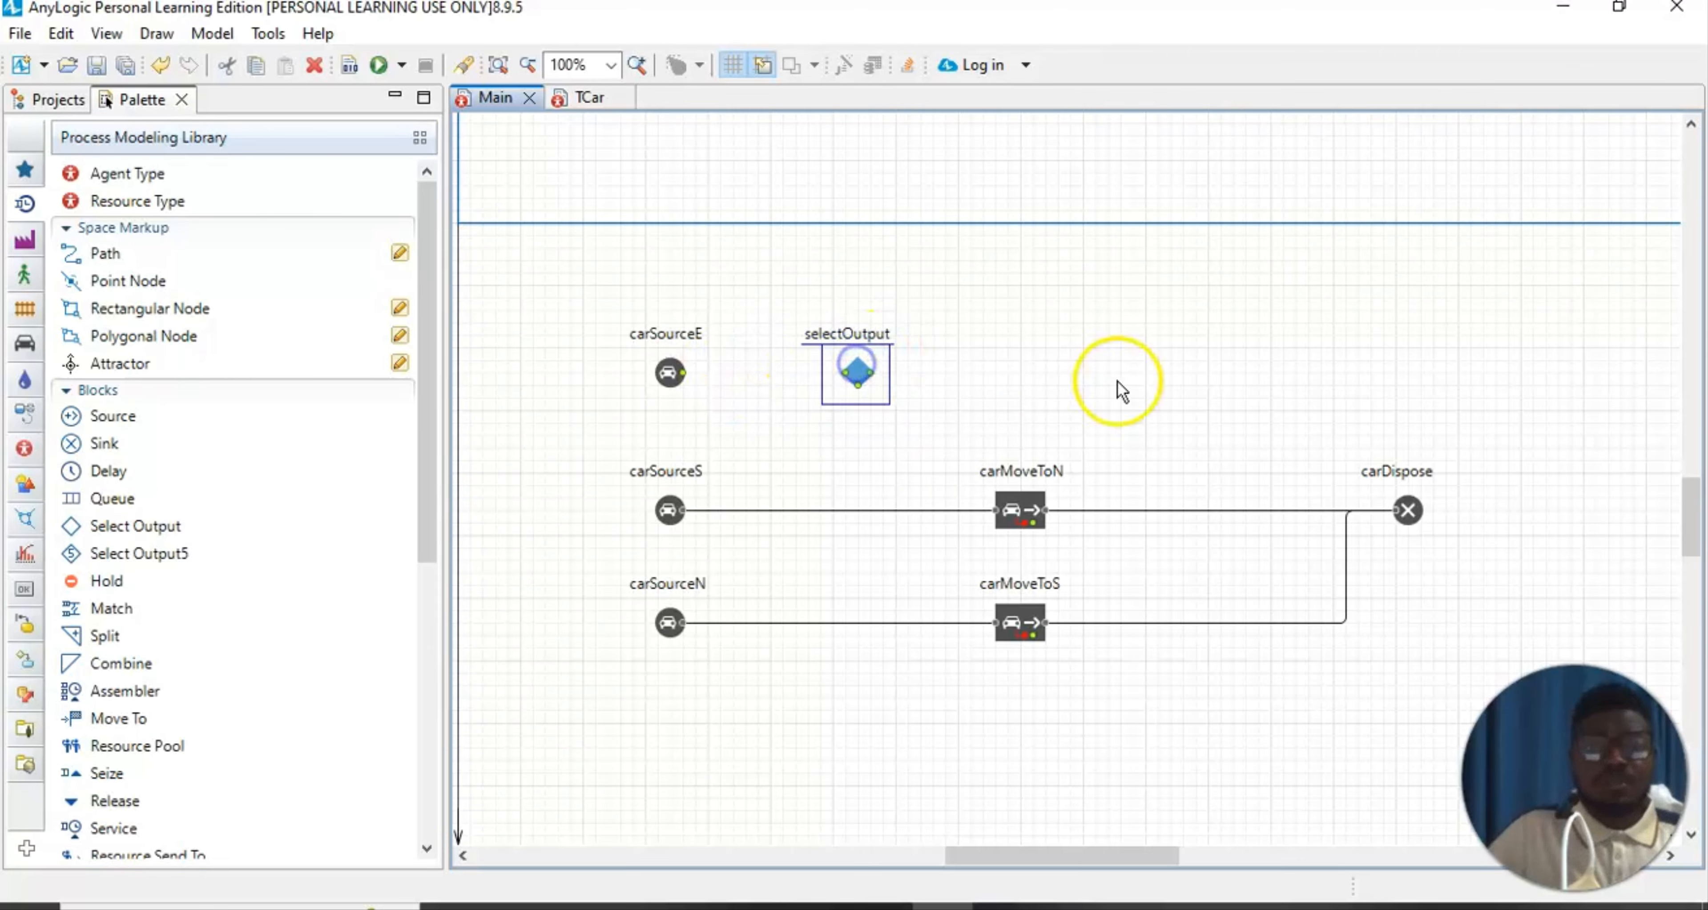
left_click(1163, 355)
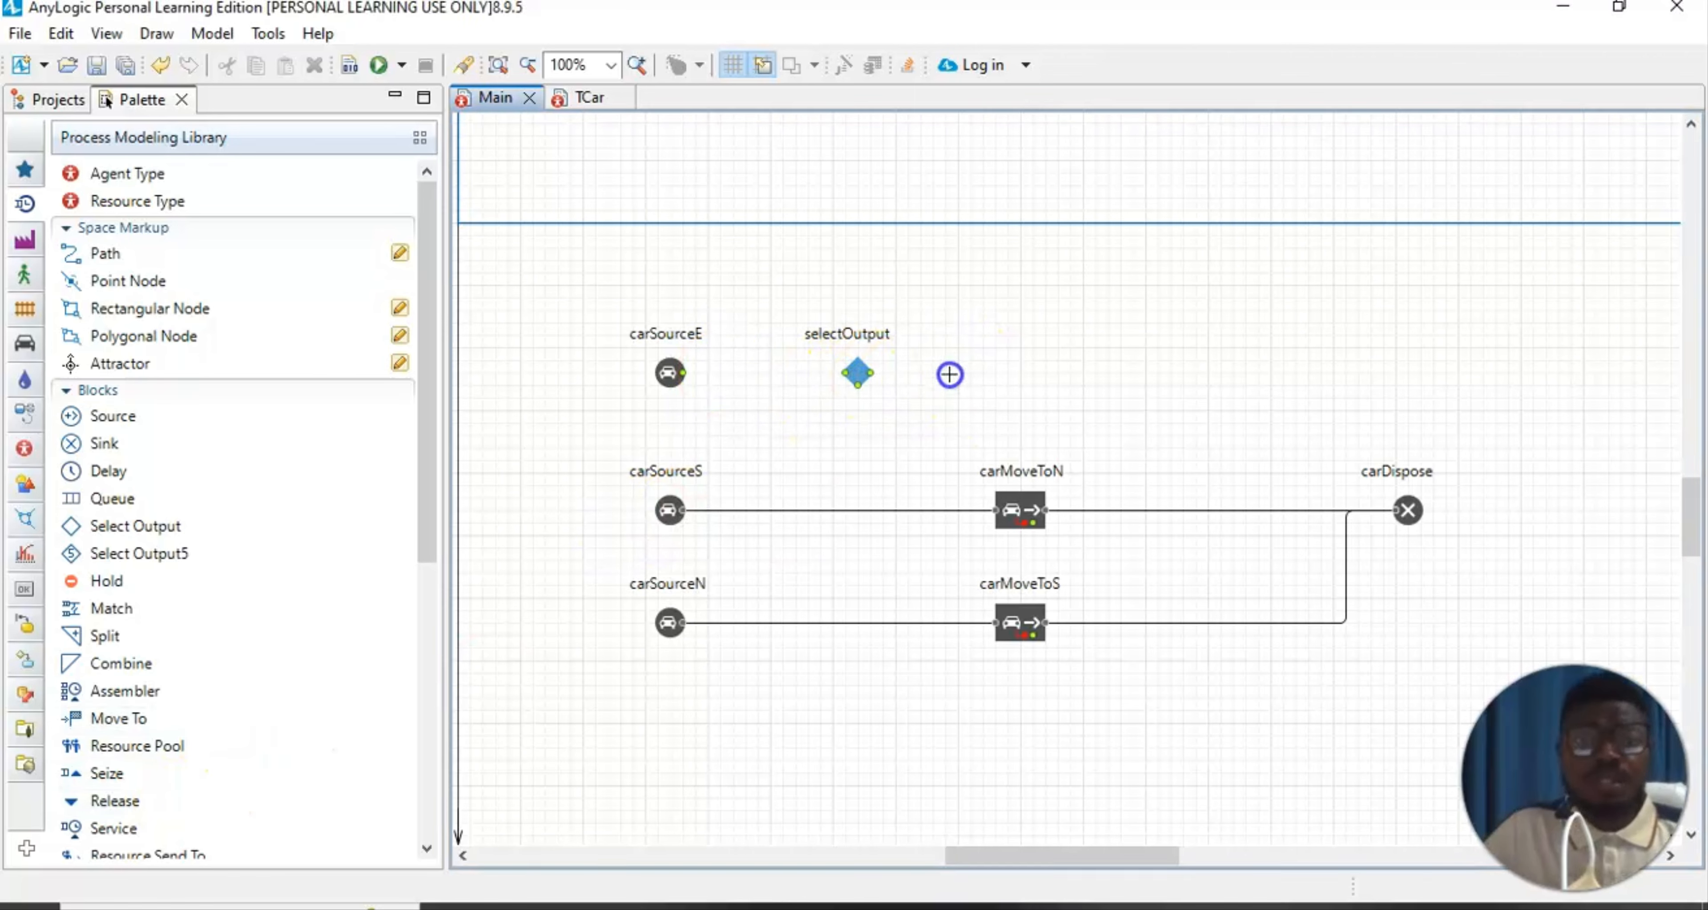
Show the properties of the Select Output block, rename it selectNS, and close its properties
left_click(862, 378)
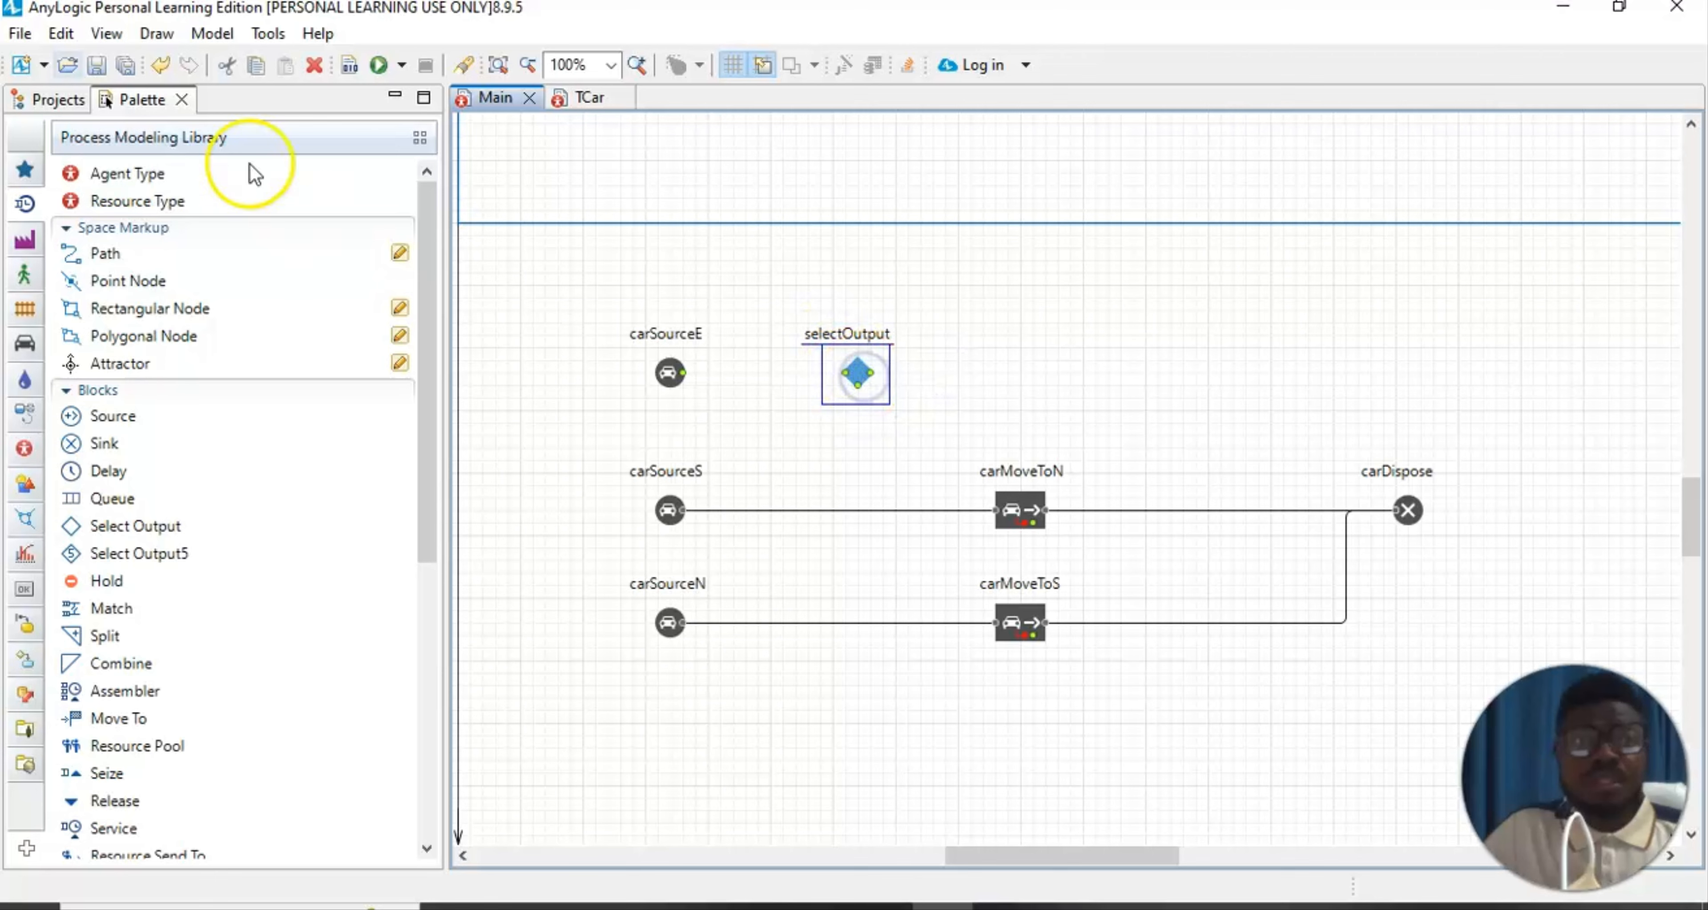
left_click(107, 33)
left_click(114, 120)
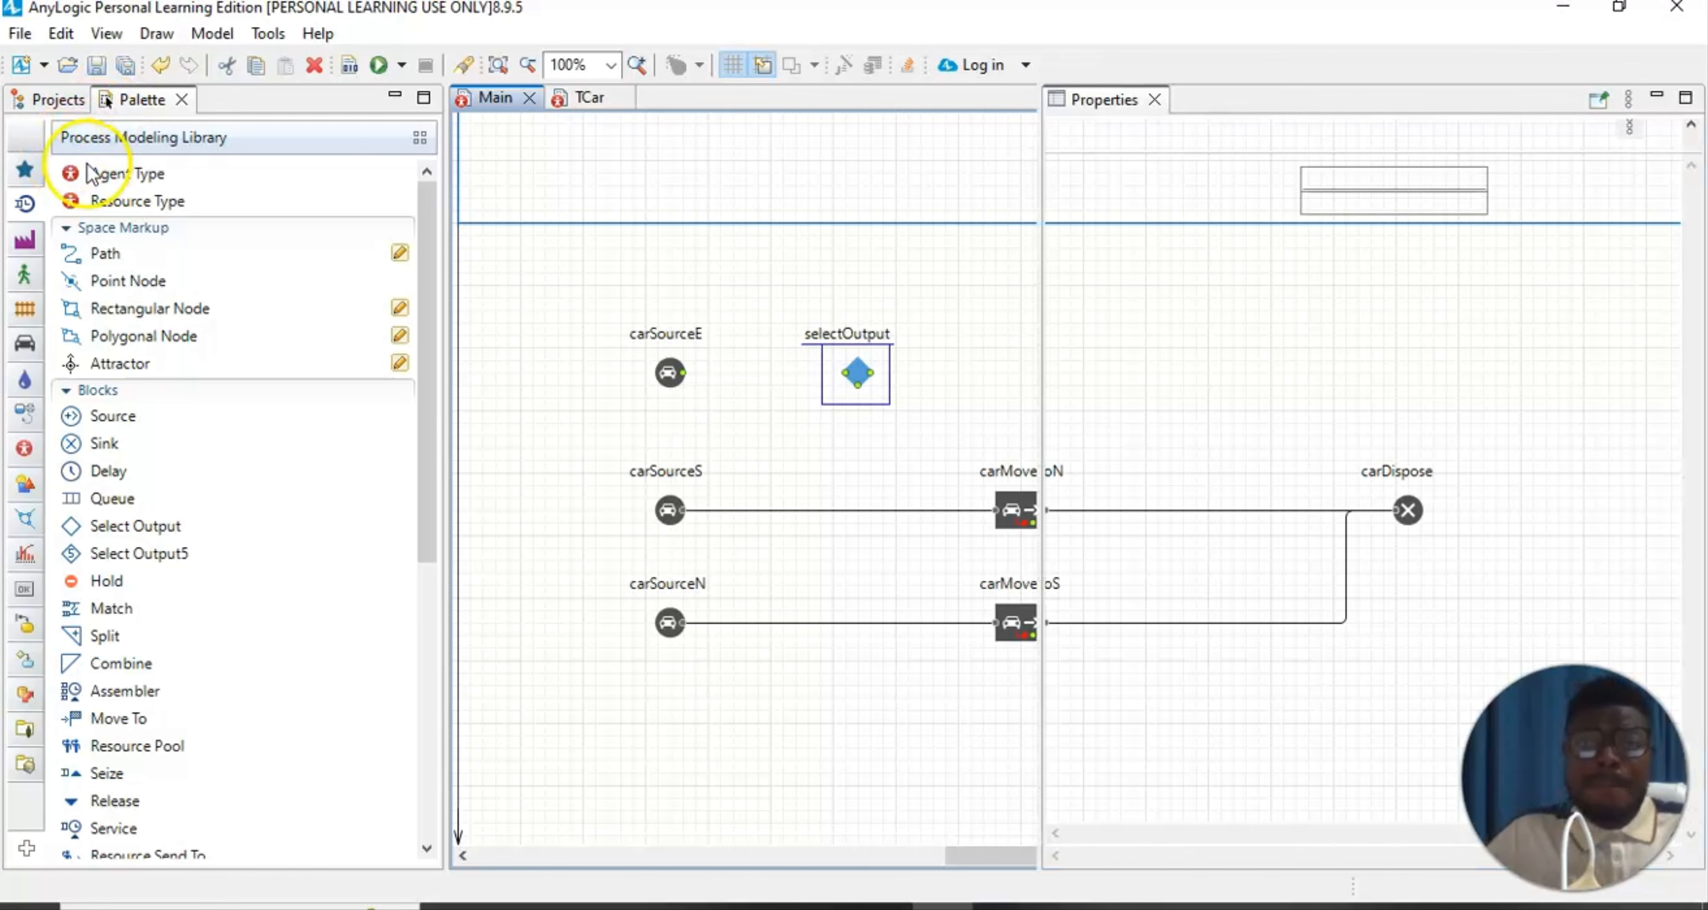
left_click(1392, 189)
key("BackSpace")
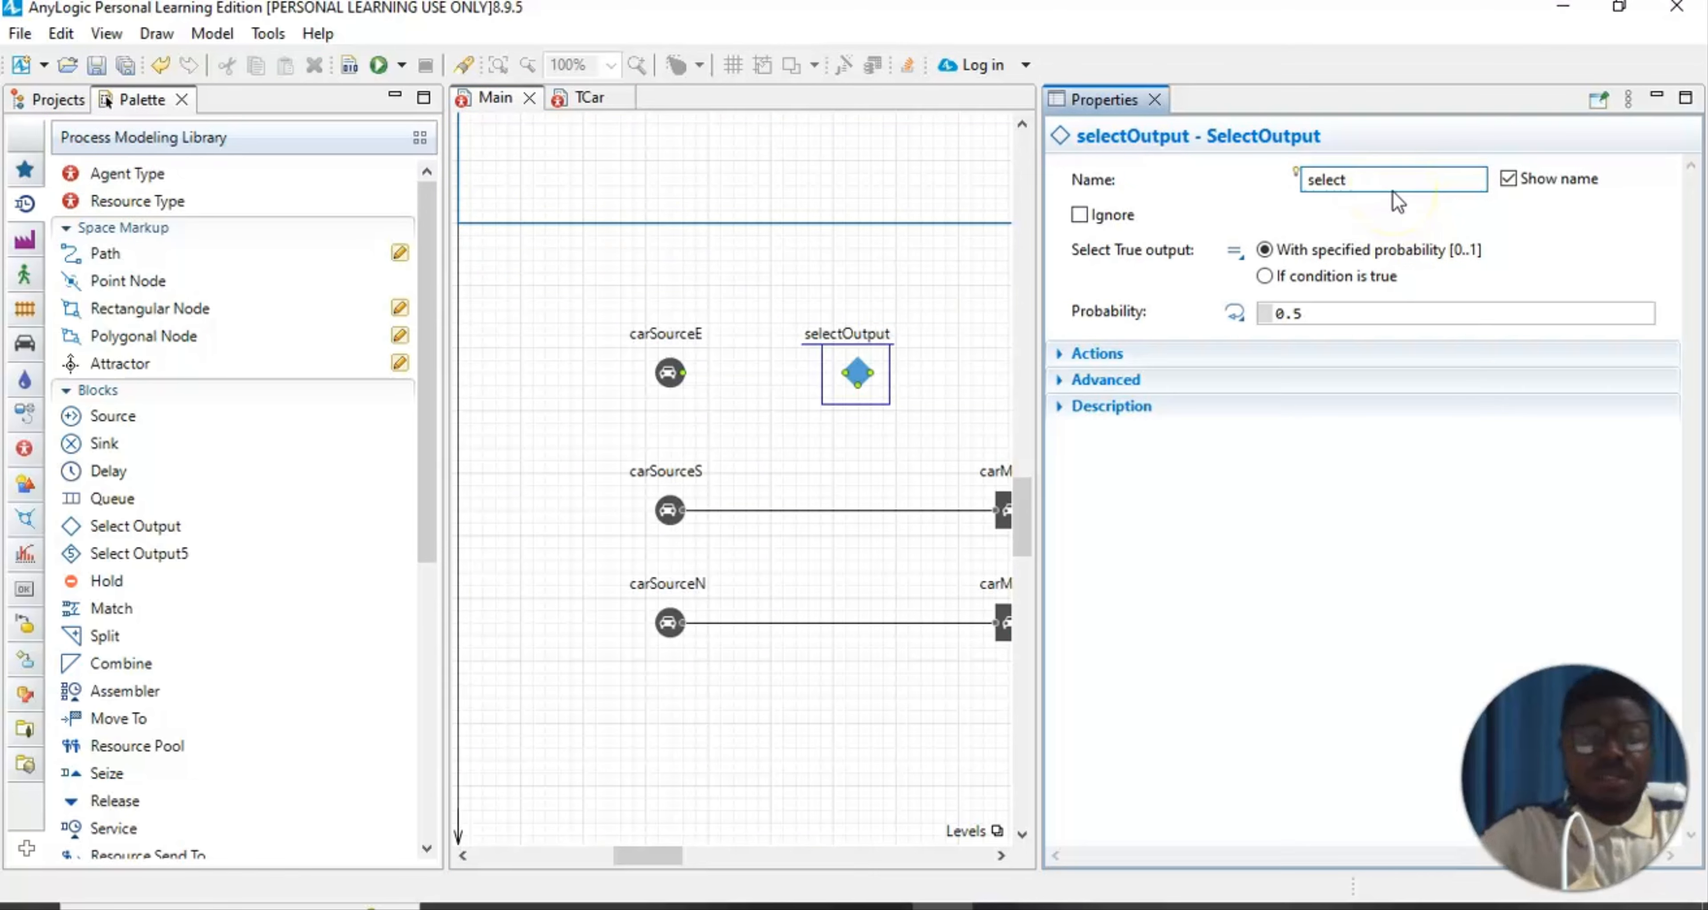
type("ns")
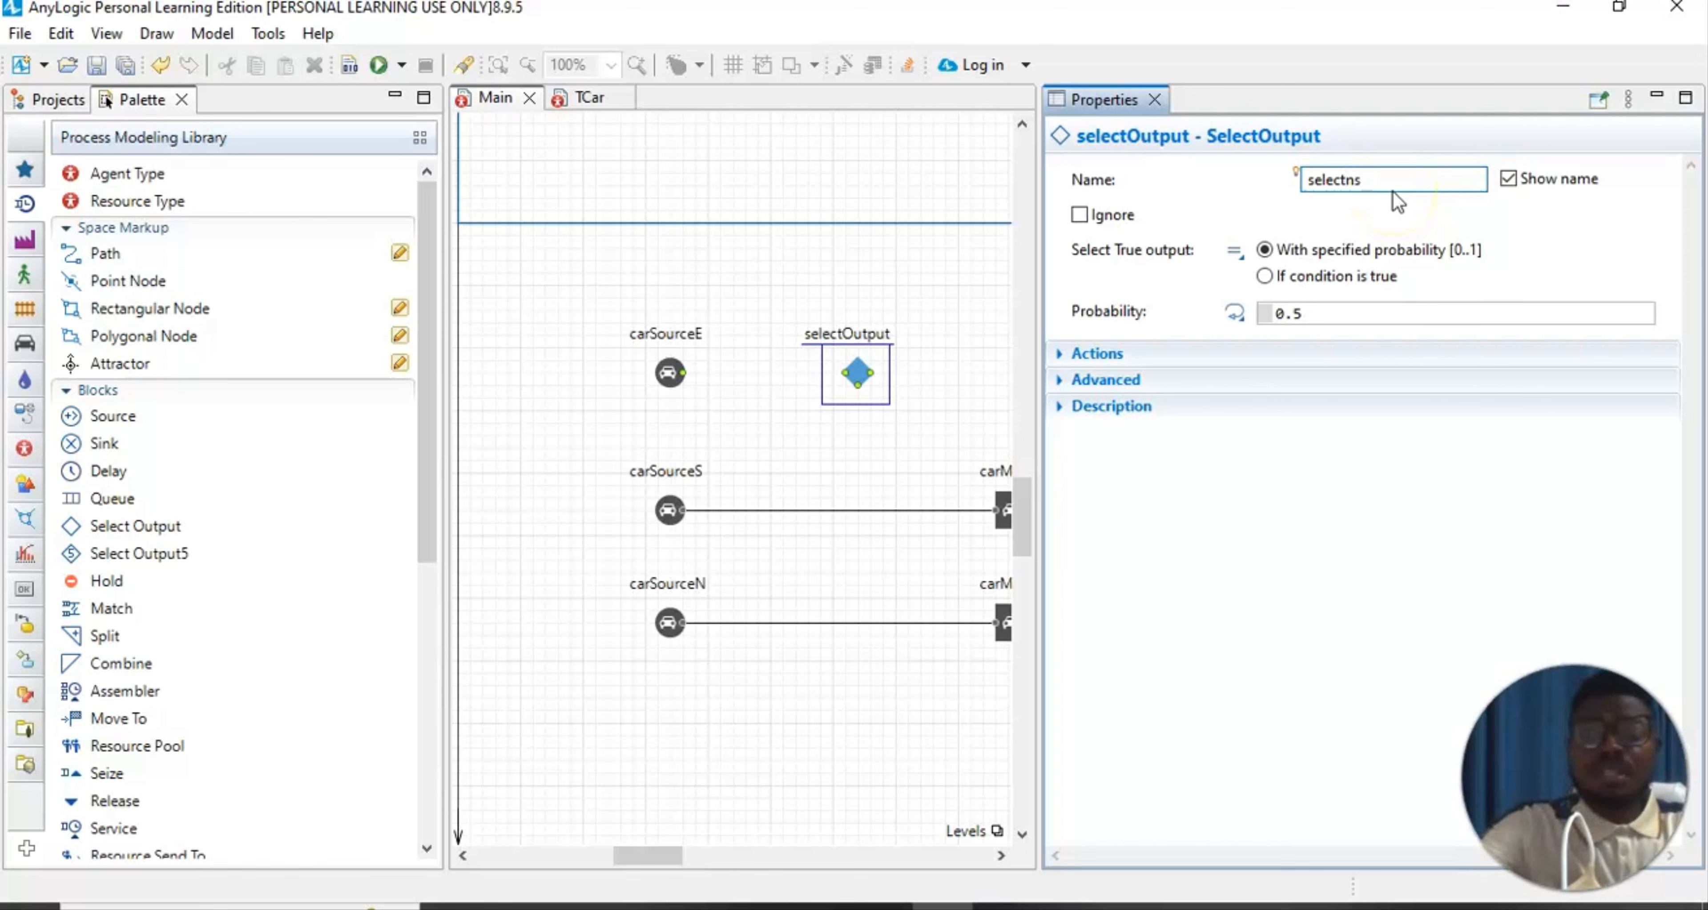
type("S")
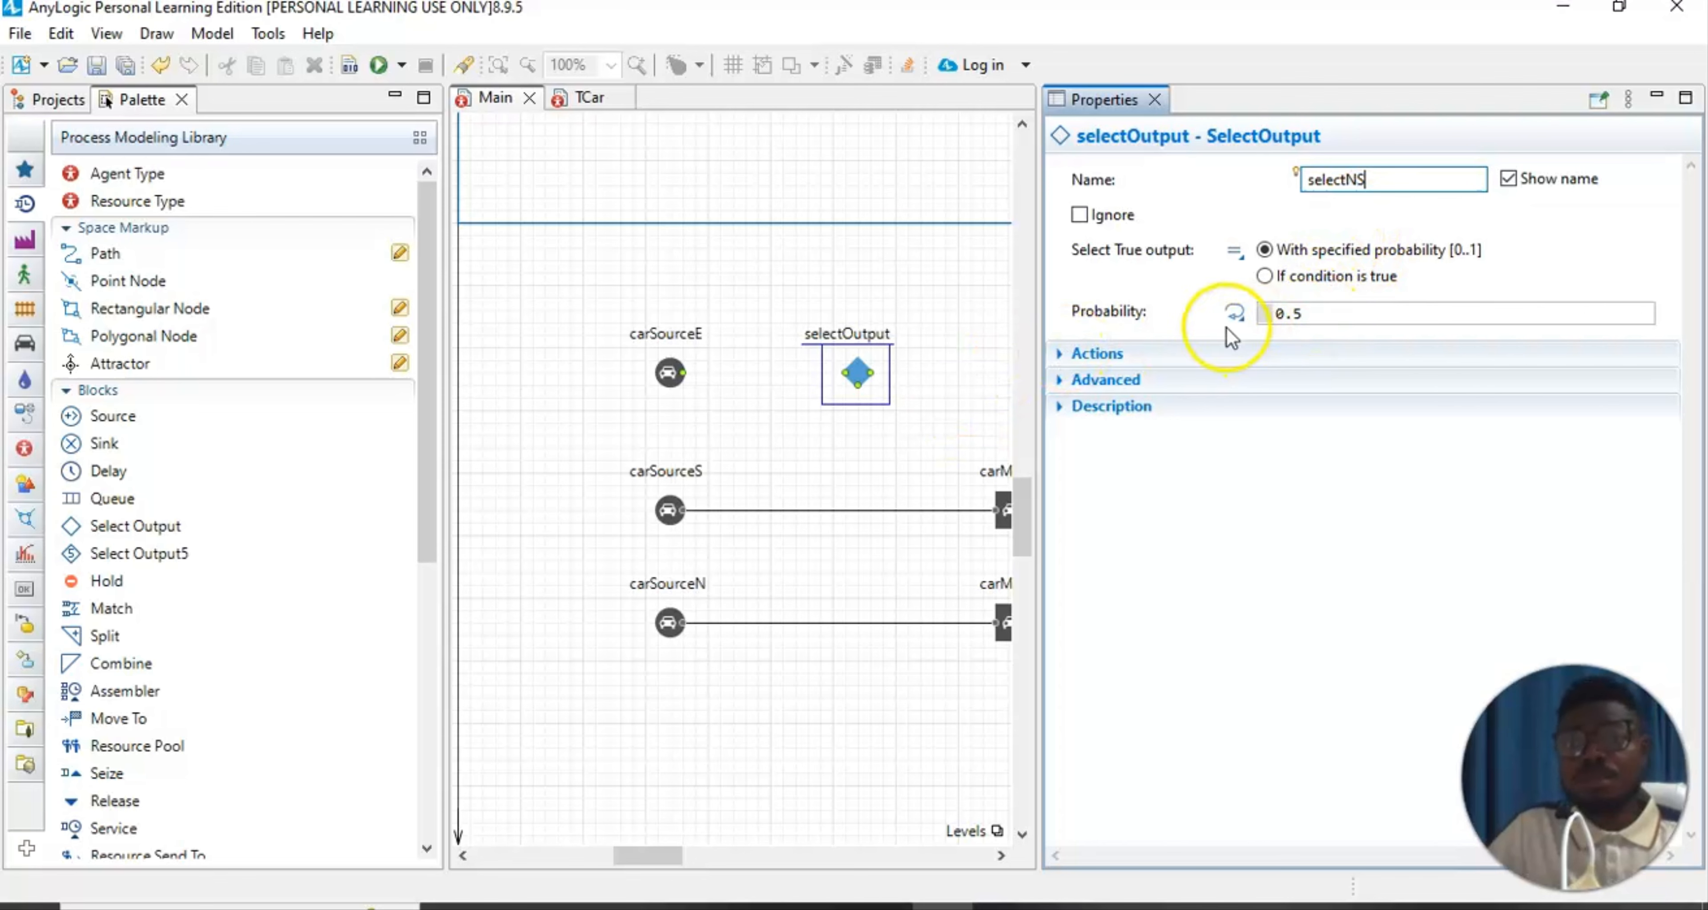
left_click(1301, 315)
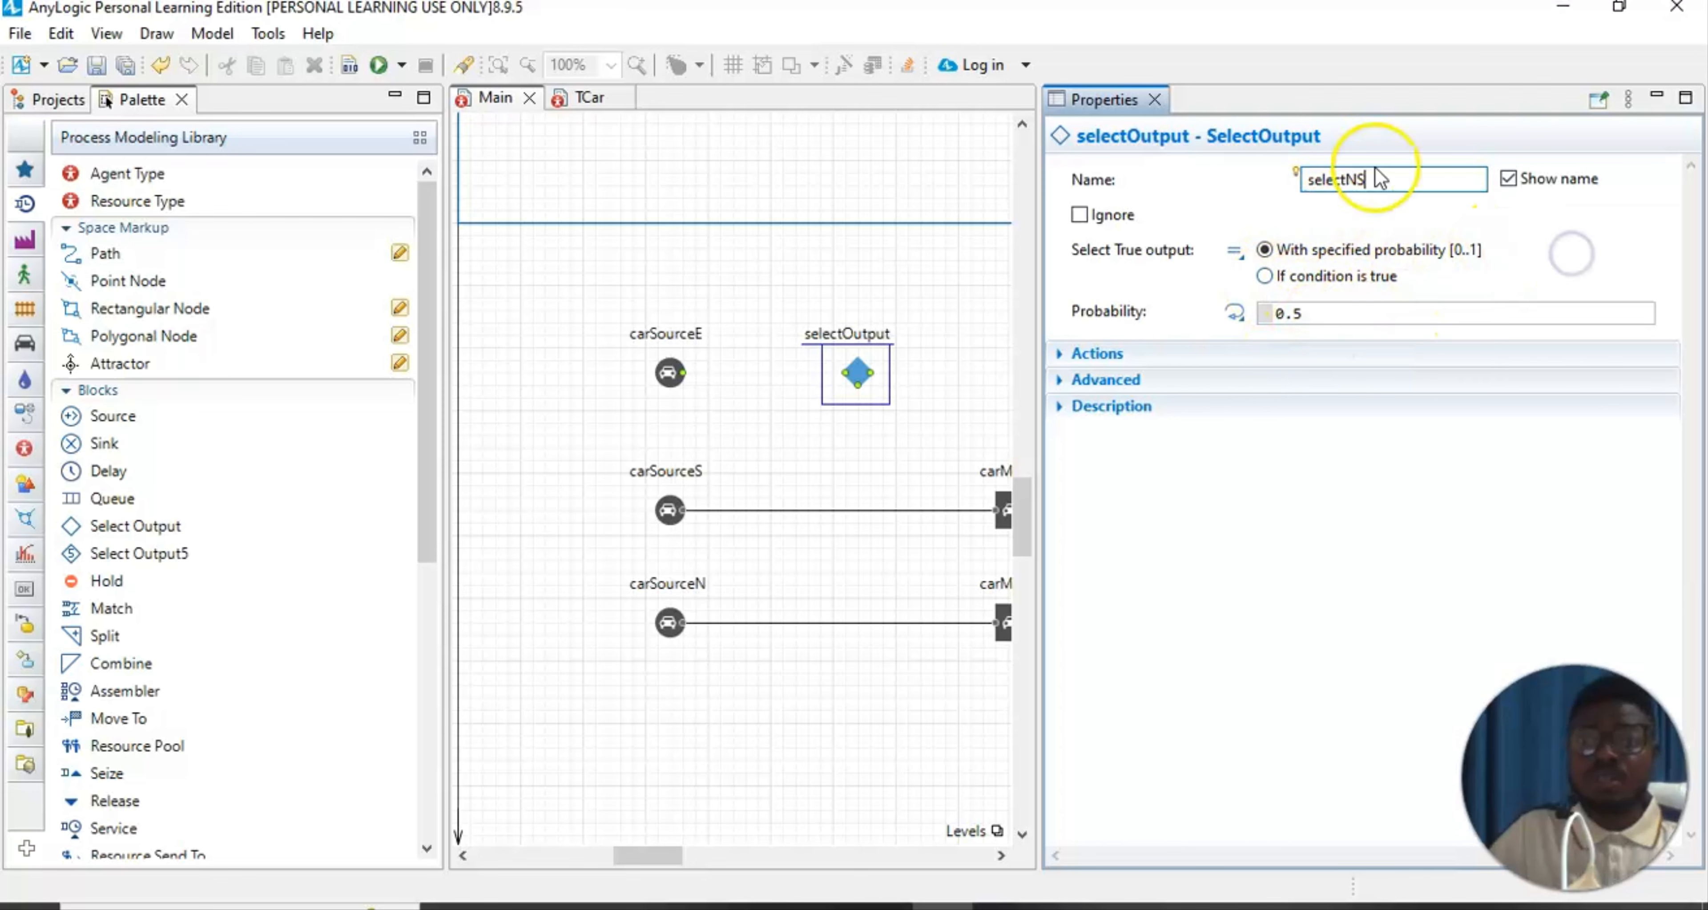
left_click(1154, 100)
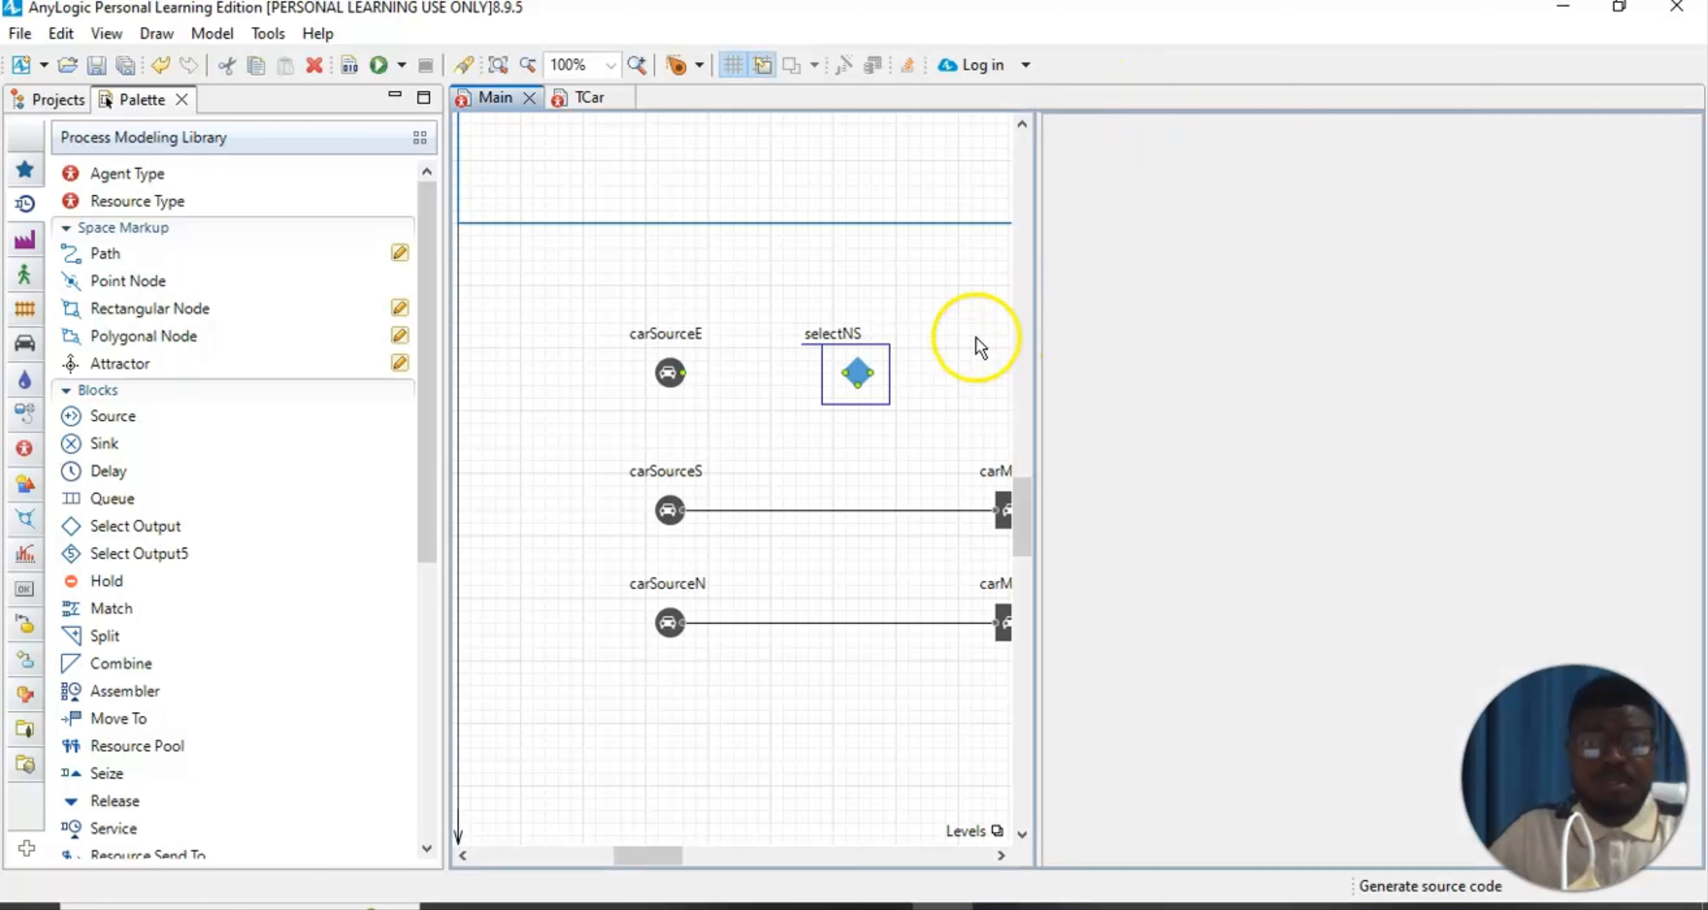
left_click(980, 322)
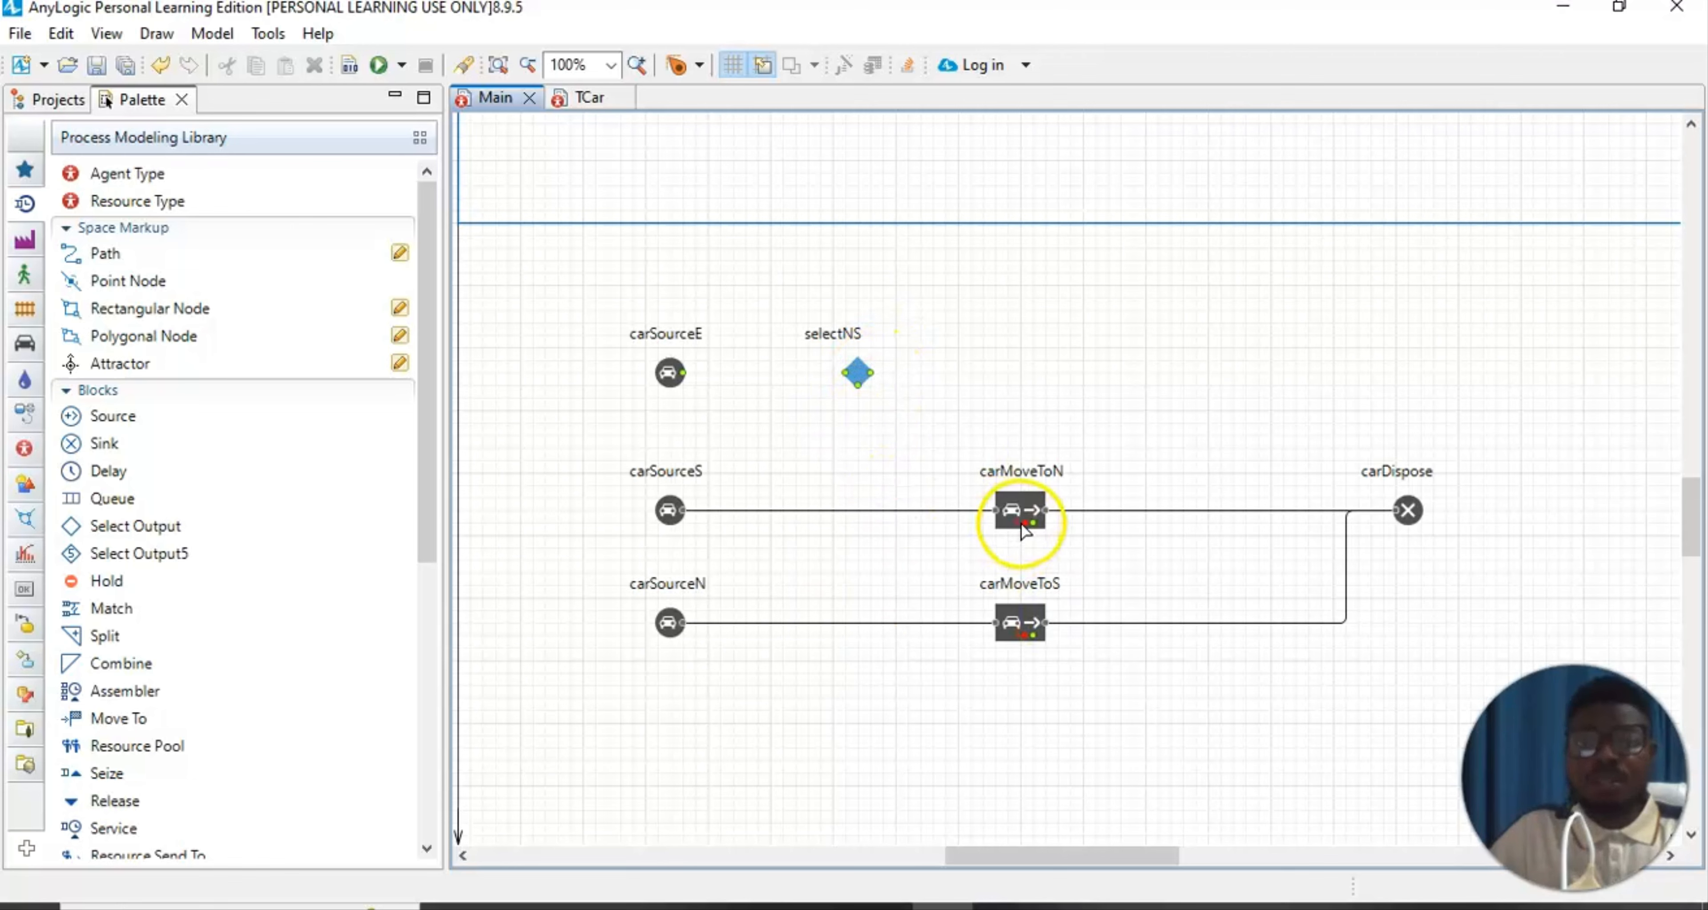
Connect the output port of carSourceE to the input port of selectNS
left_click(682, 379)
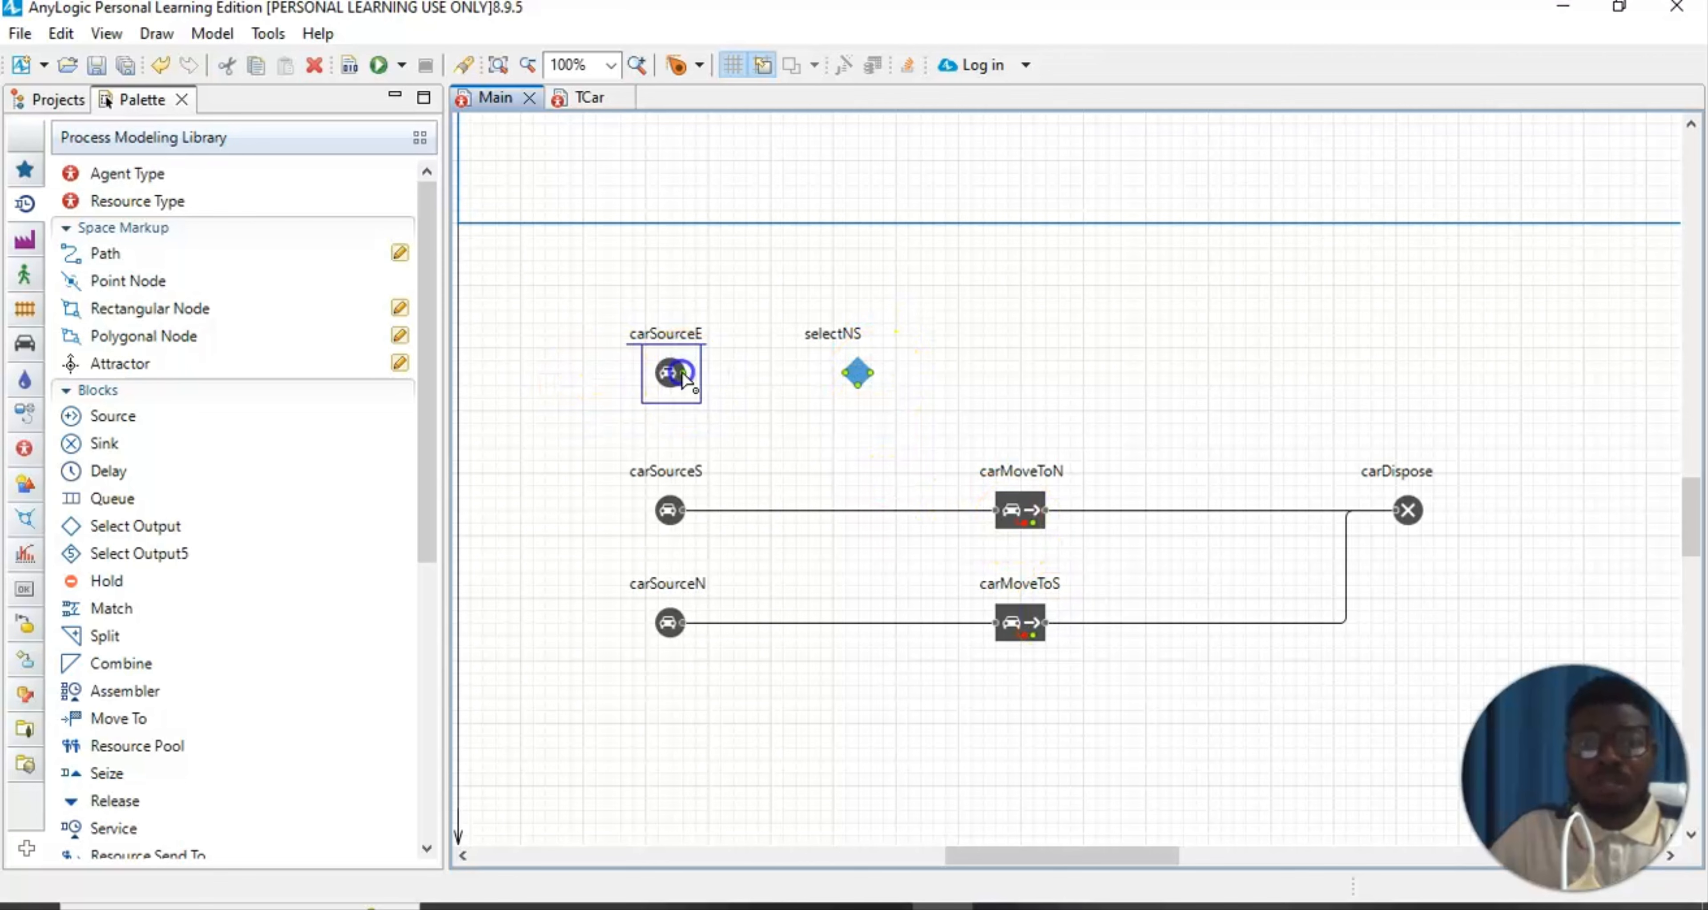
left_click(687, 375)
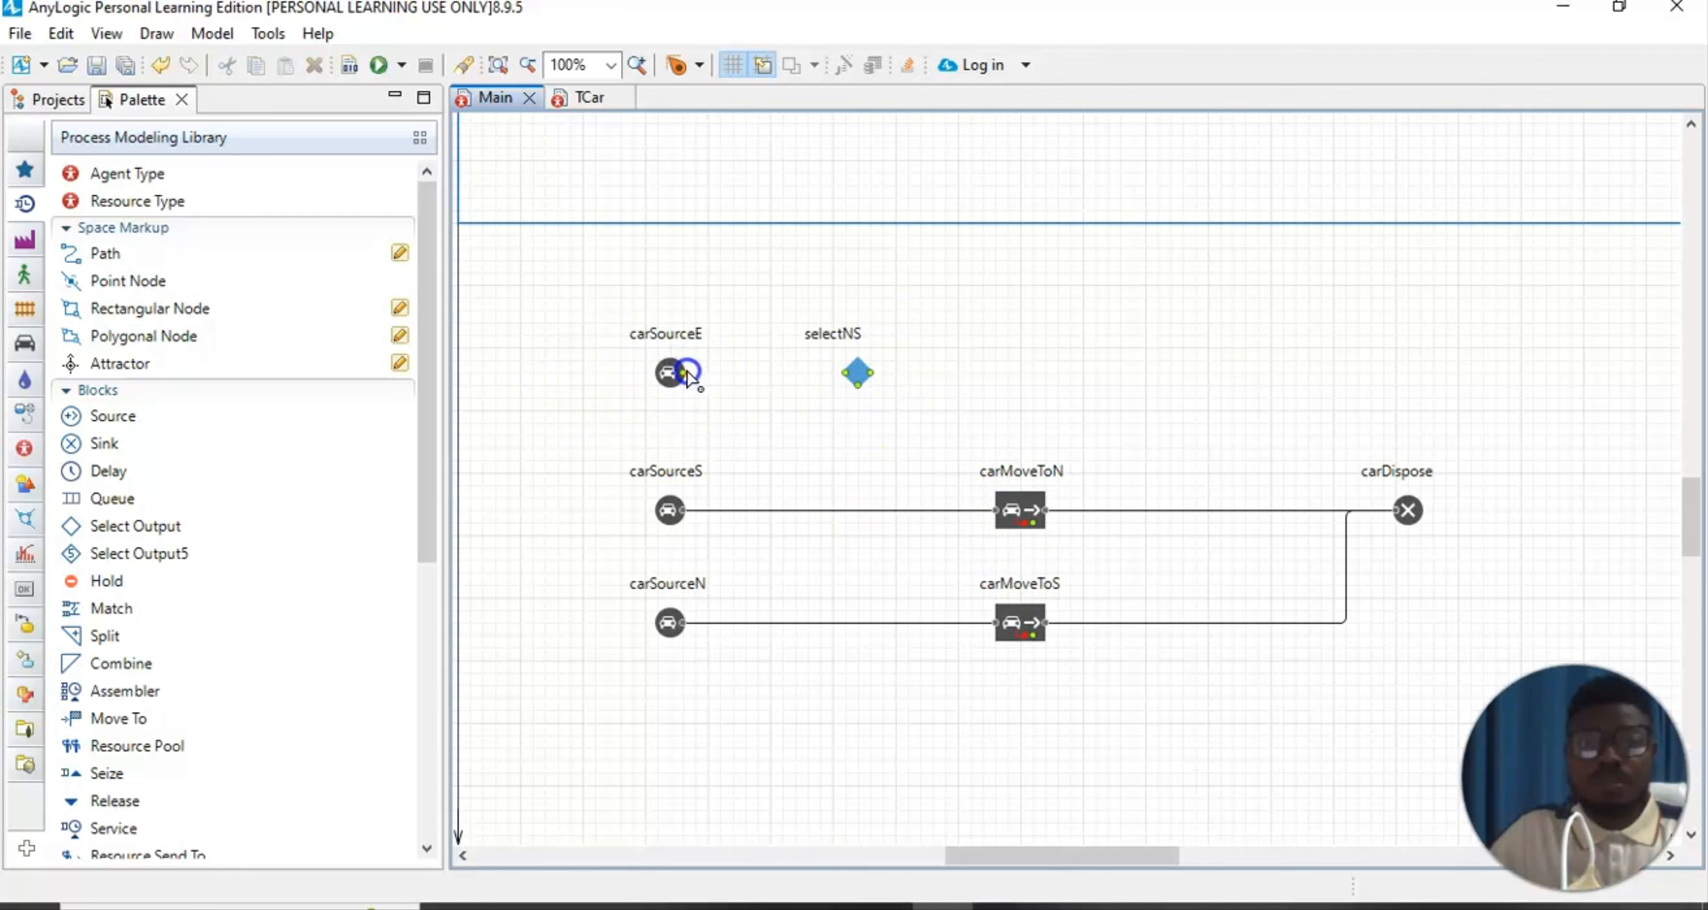
left_click(683, 376)
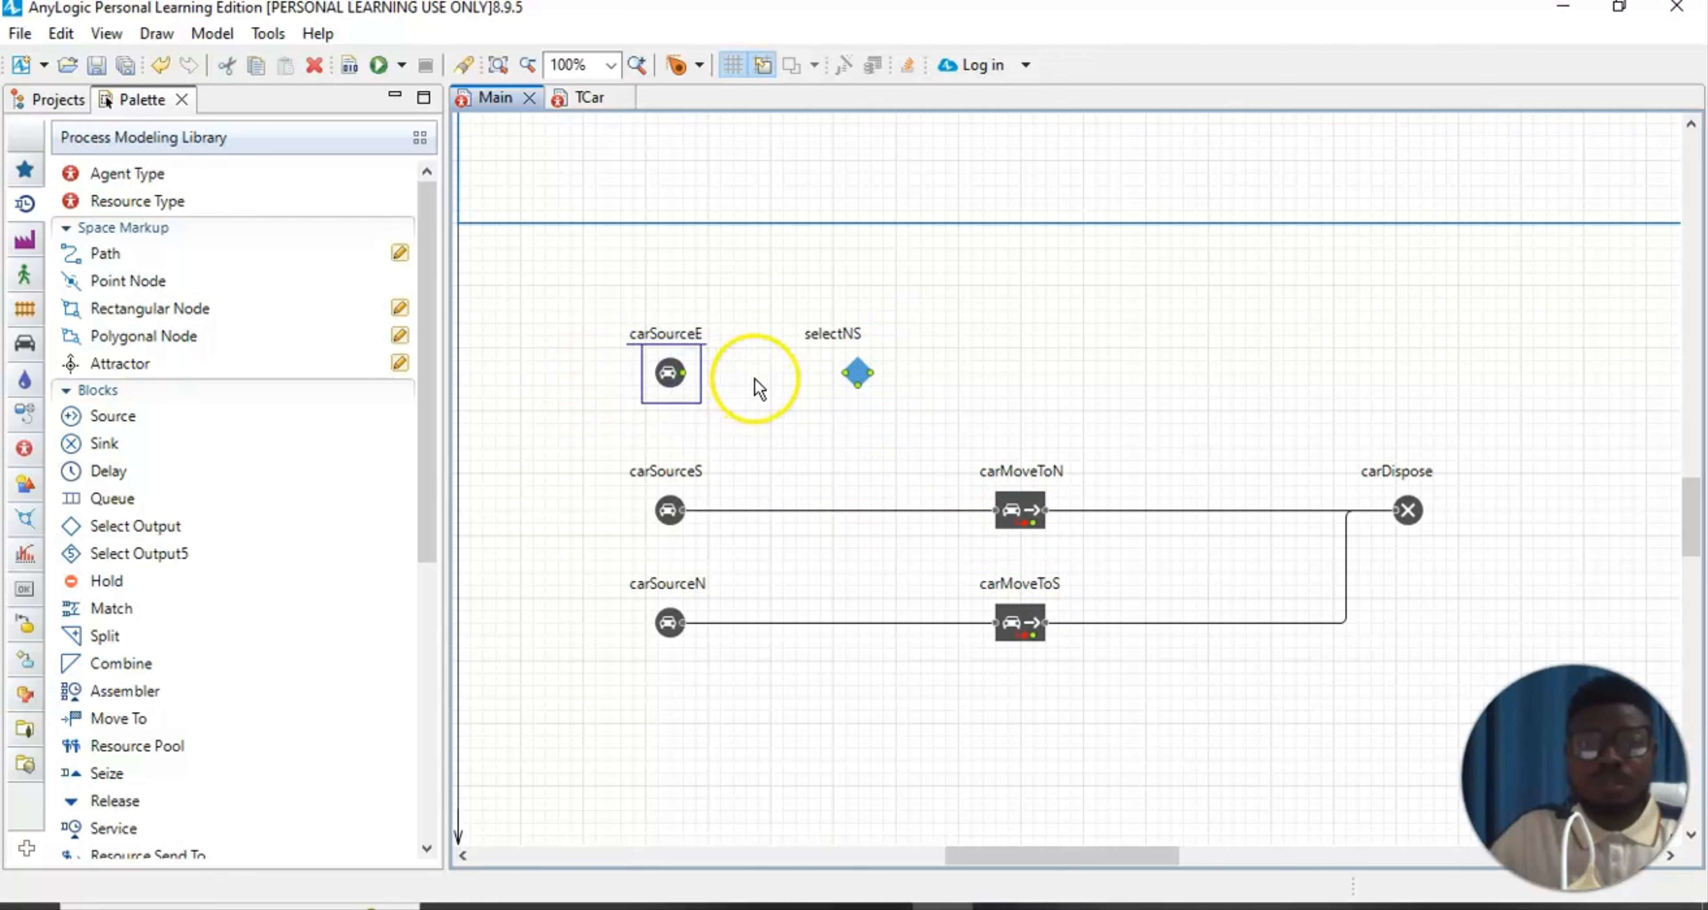
left_click(681, 378)
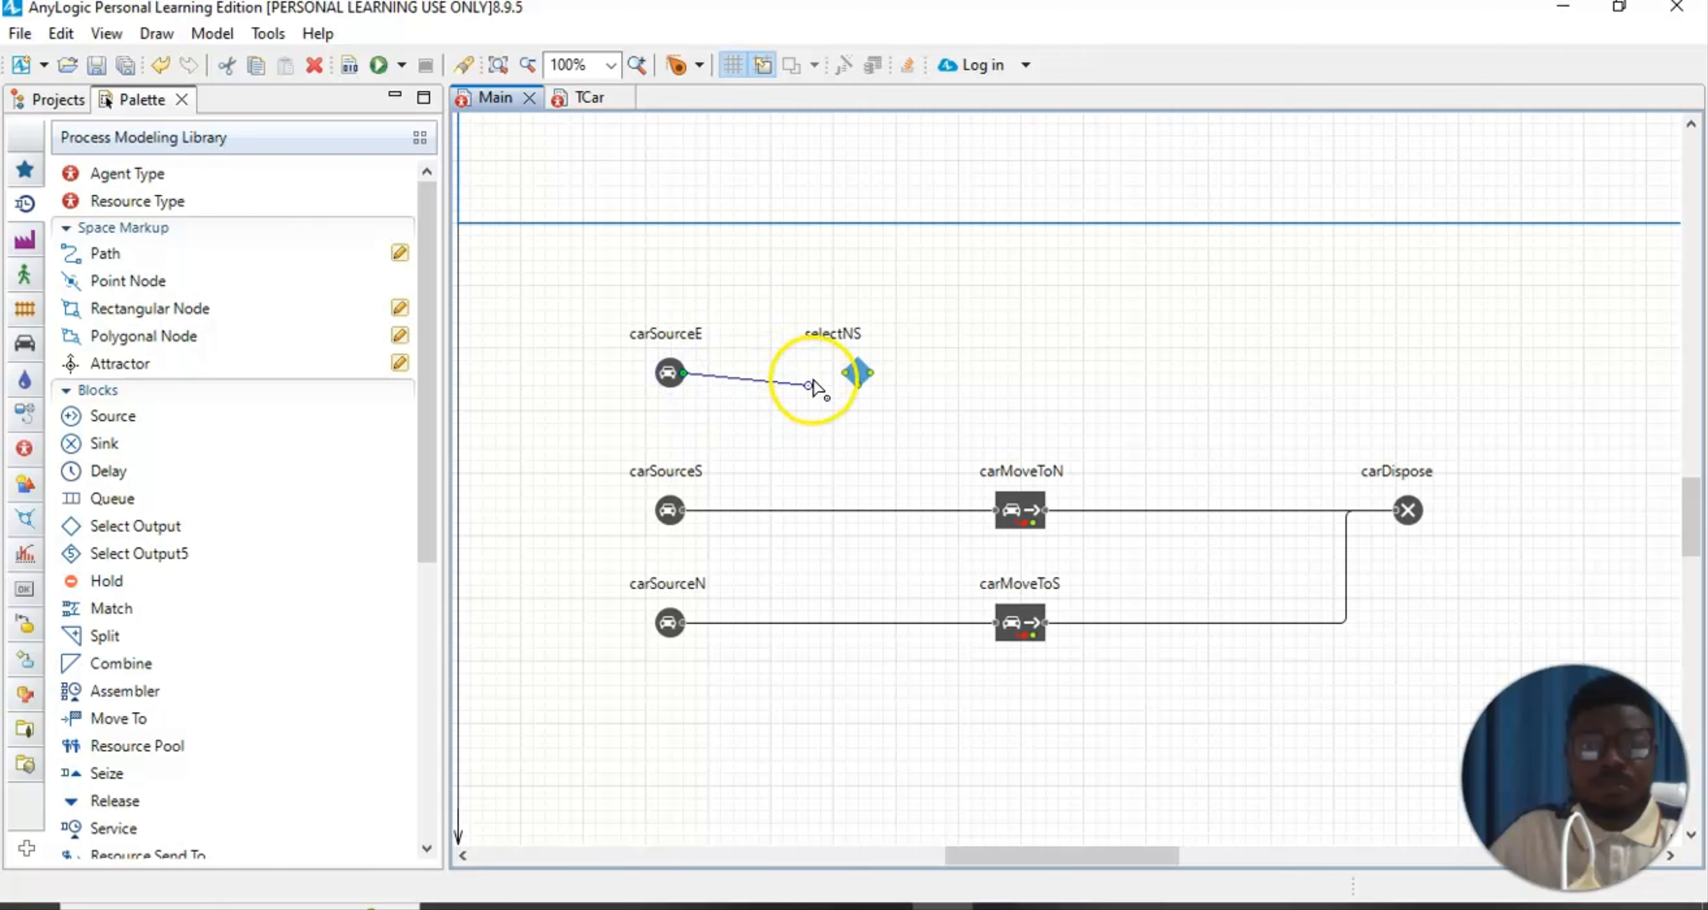
left_click(844, 373)
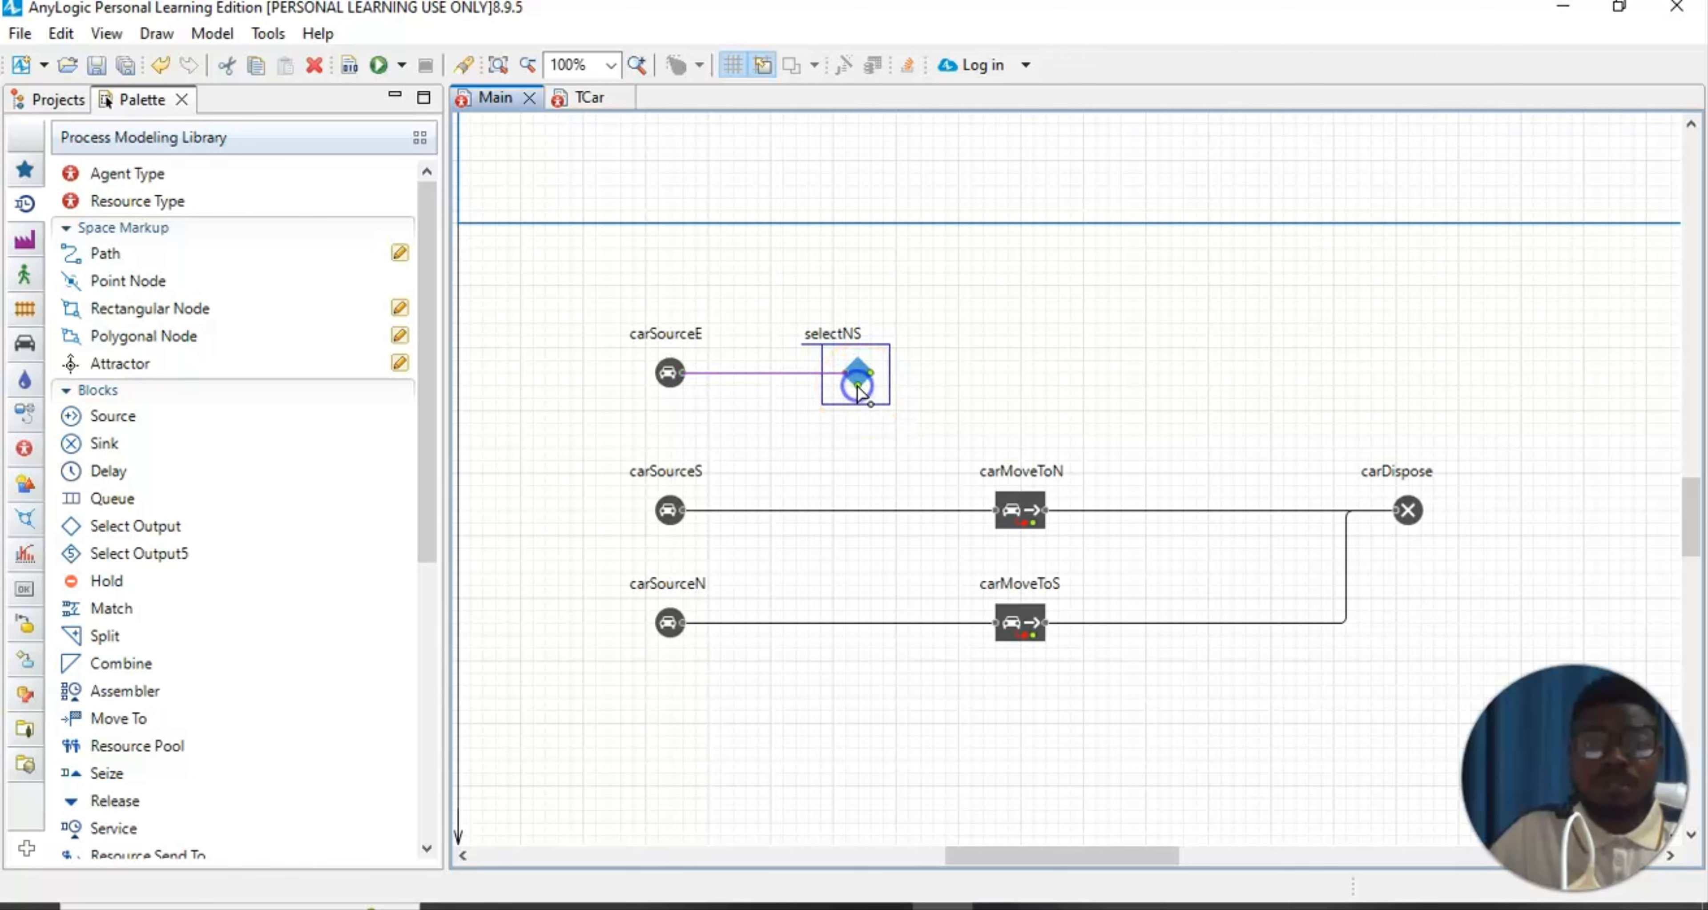
Connect the lower output of selectNS to the carMoveToS input and its other output to the carMoveToN input
left_click_drag(857, 386, 998, 623)
left_click(934, 676)
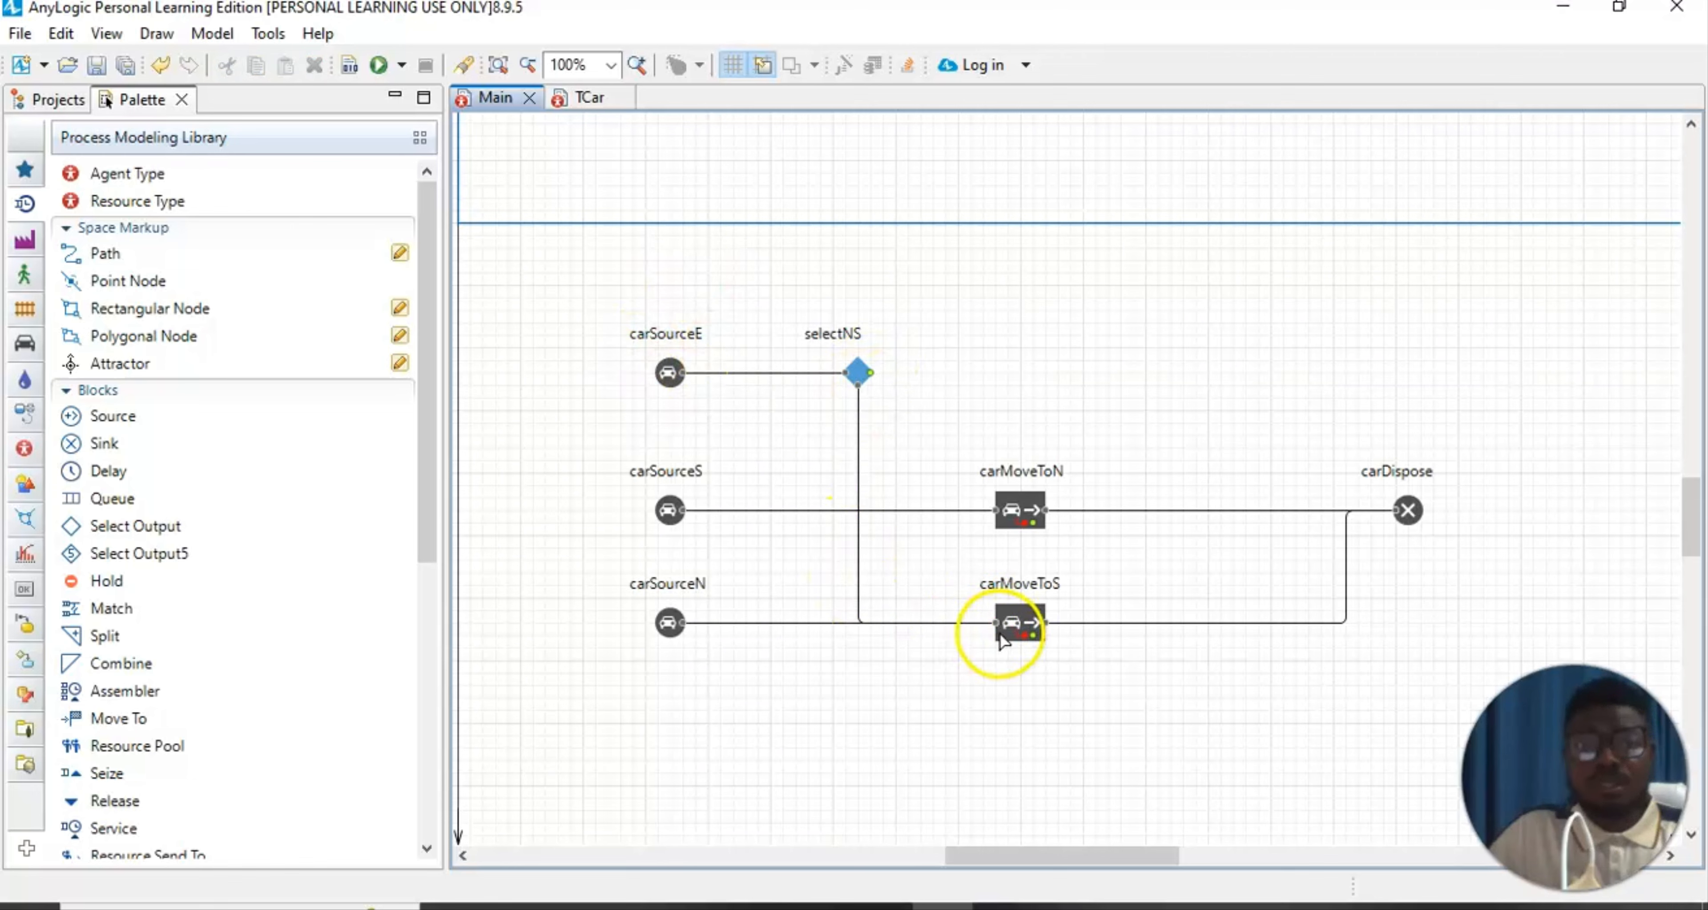
left_click(858, 373)
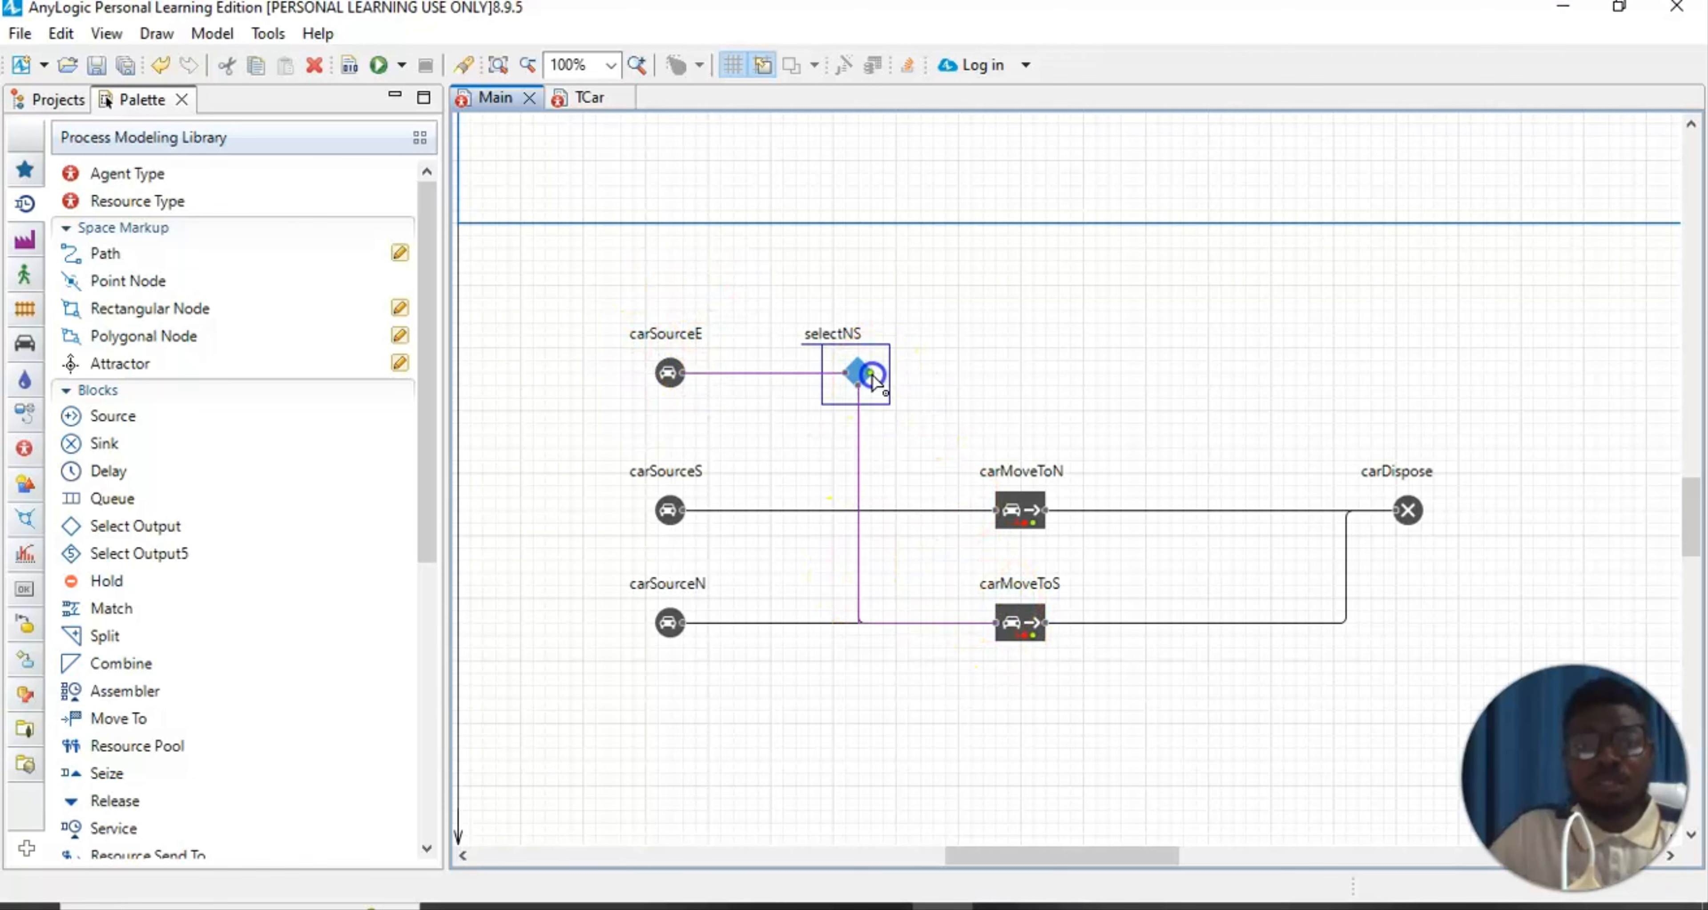
left_click(878, 405)
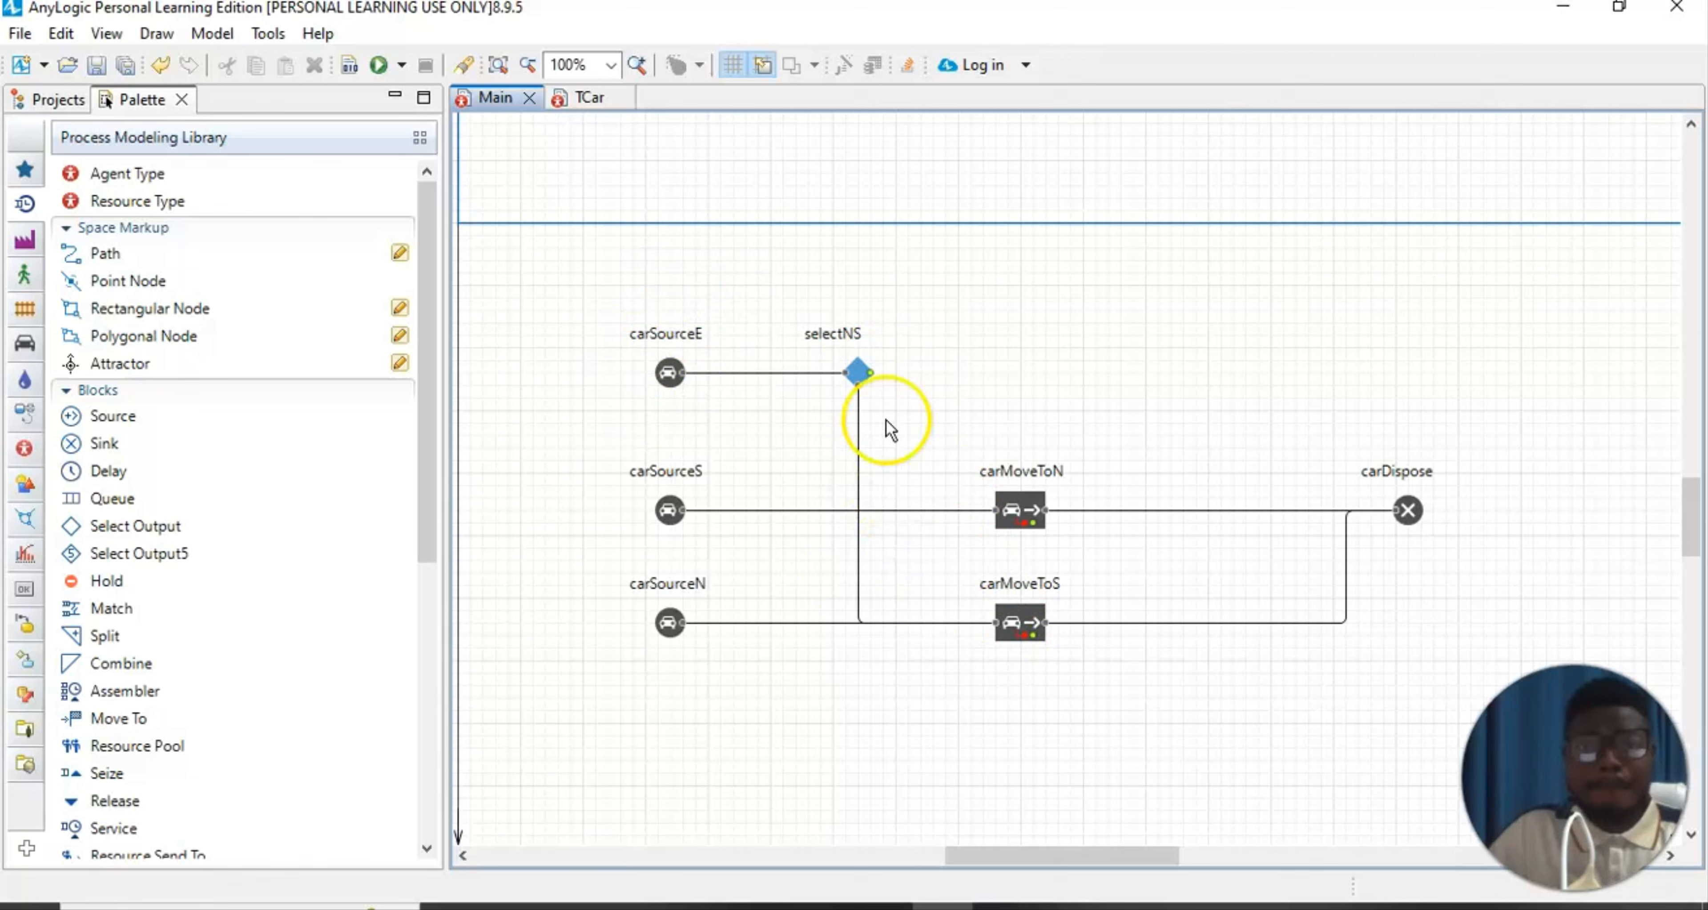
left_click(872, 374)
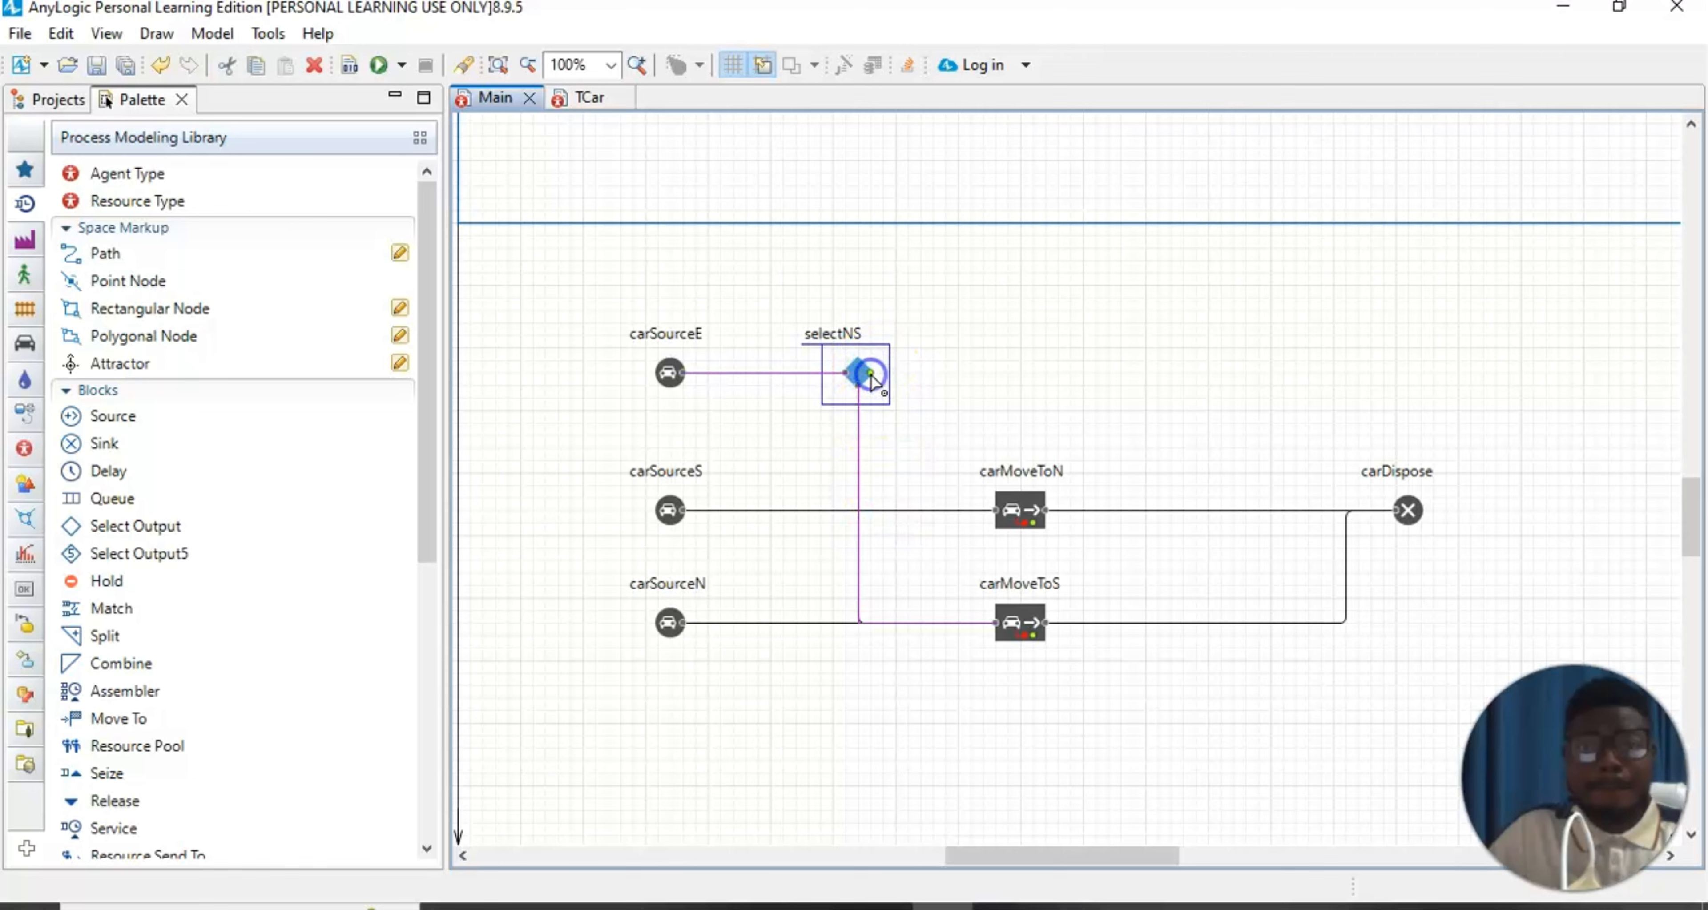
left_click_drag(872, 374, 995, 511)
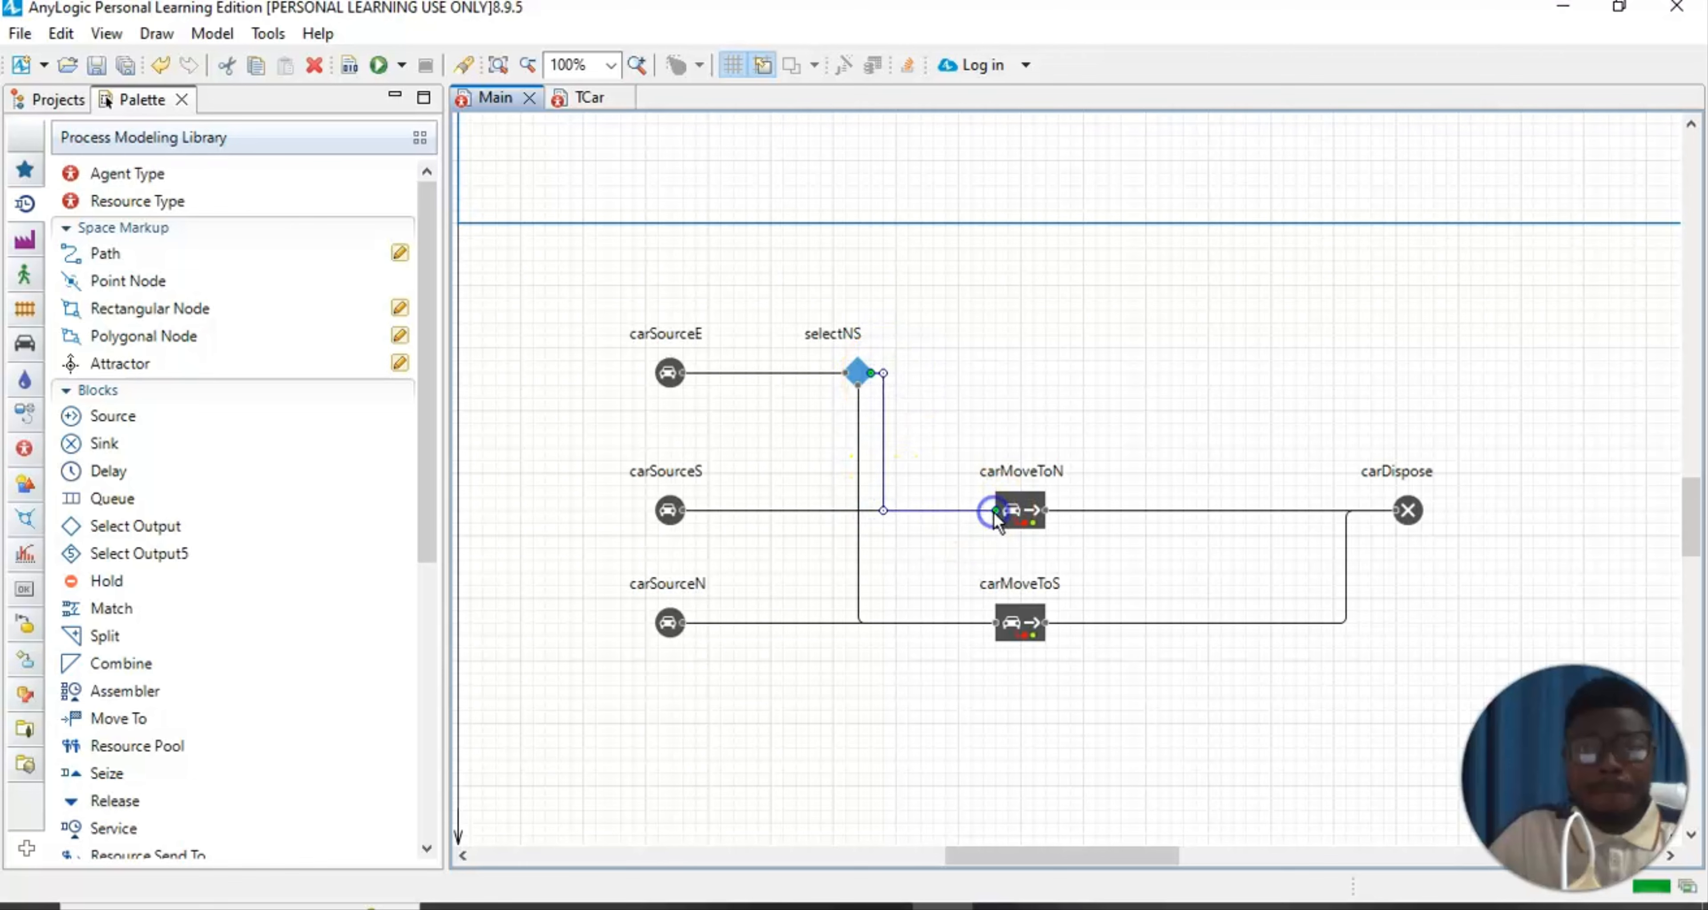
left_click(1061, 707)
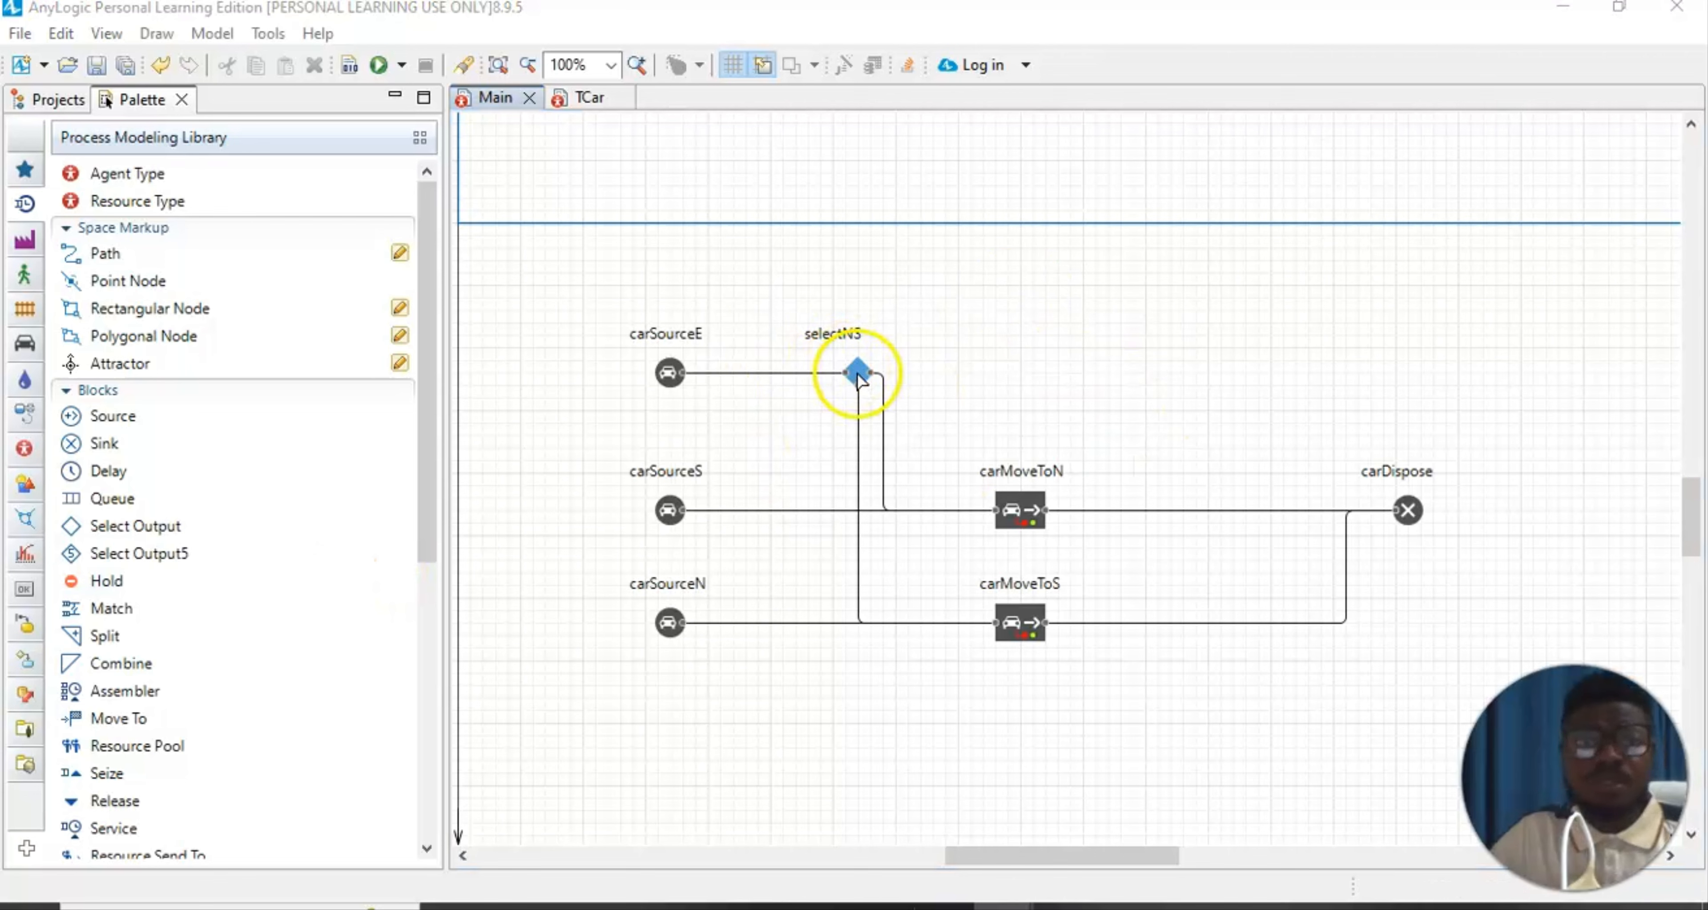
Run the road traffic simulation and switch its display to the window3d view area
left_click(383, 65)
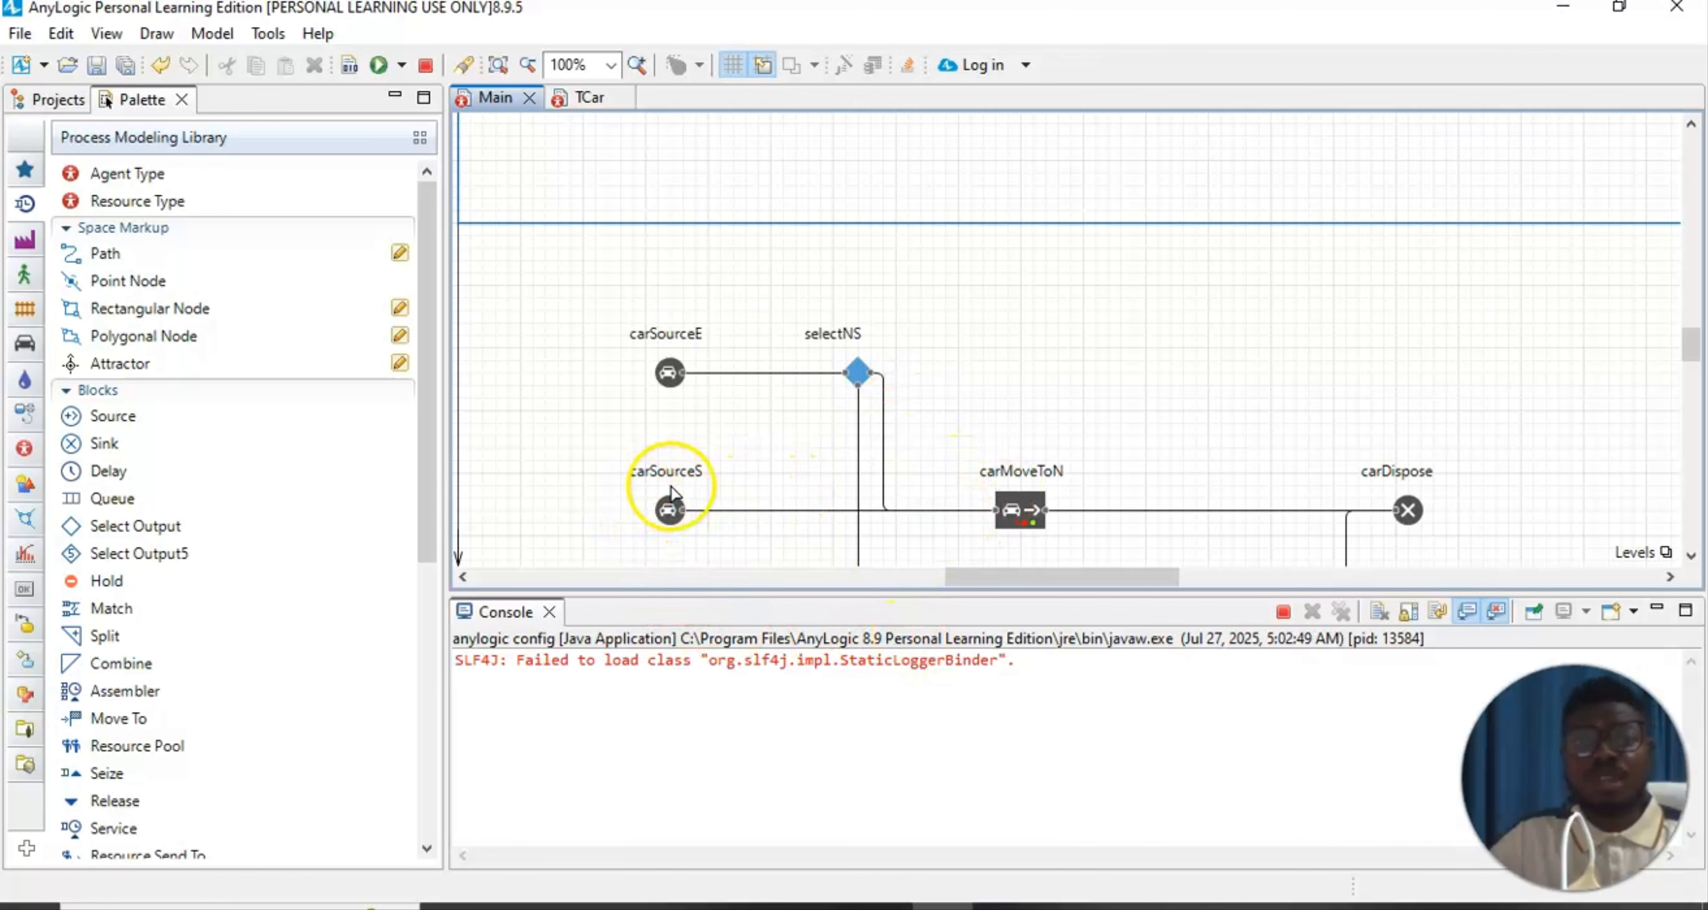
scroll(671, 491, "down", 1)
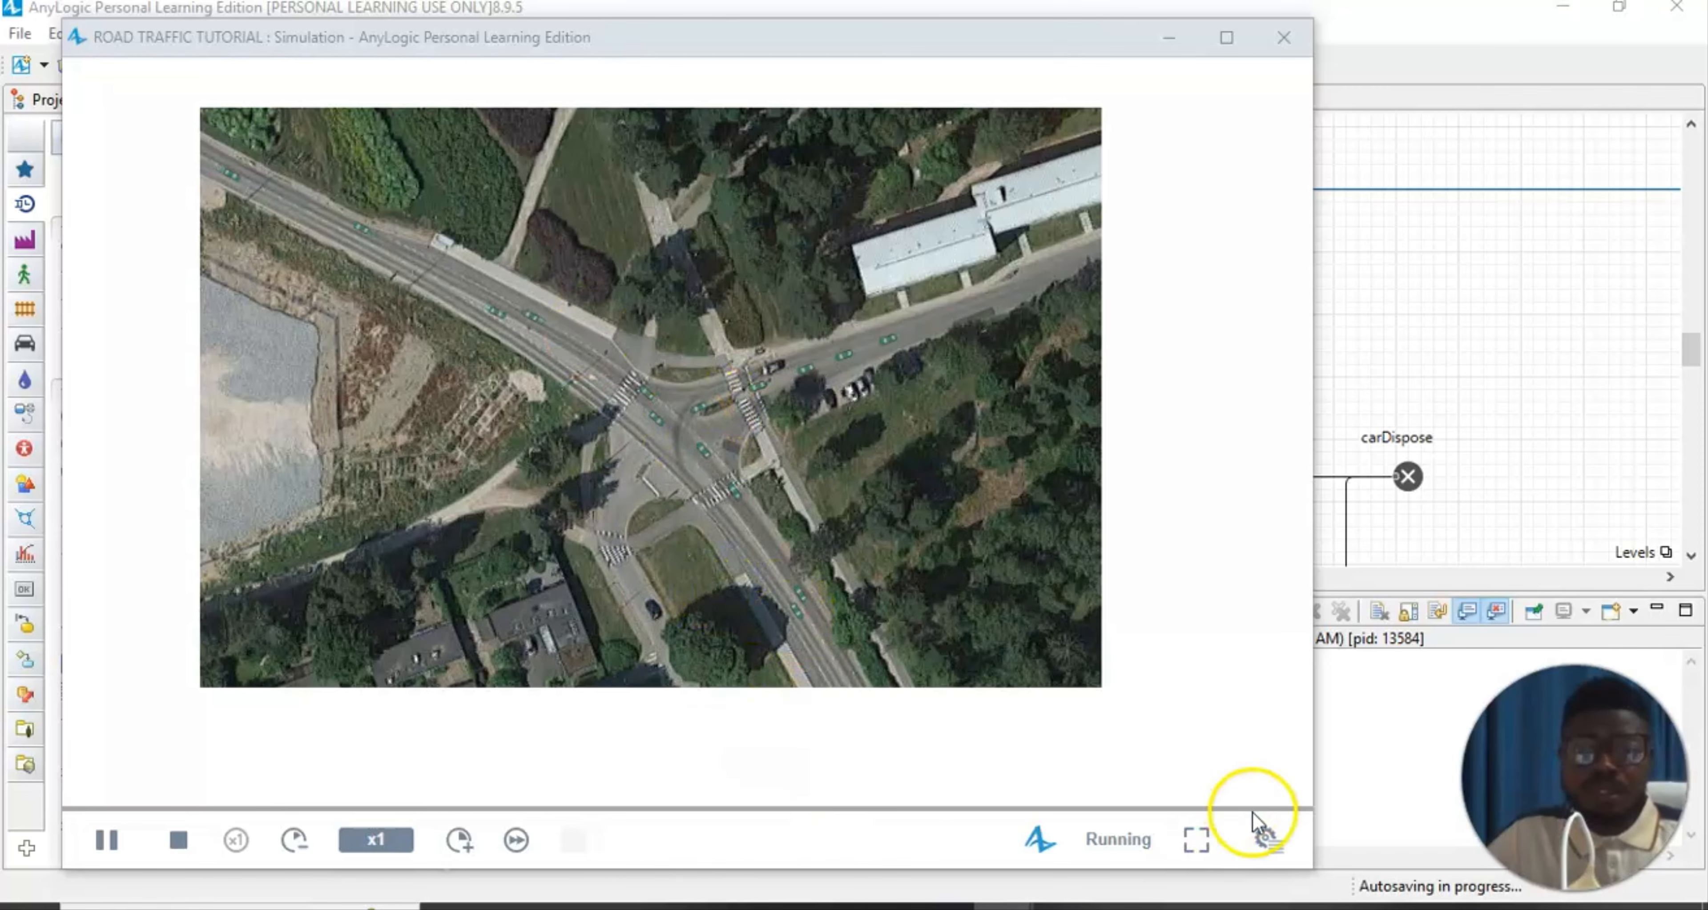
left_click(1267, 839)
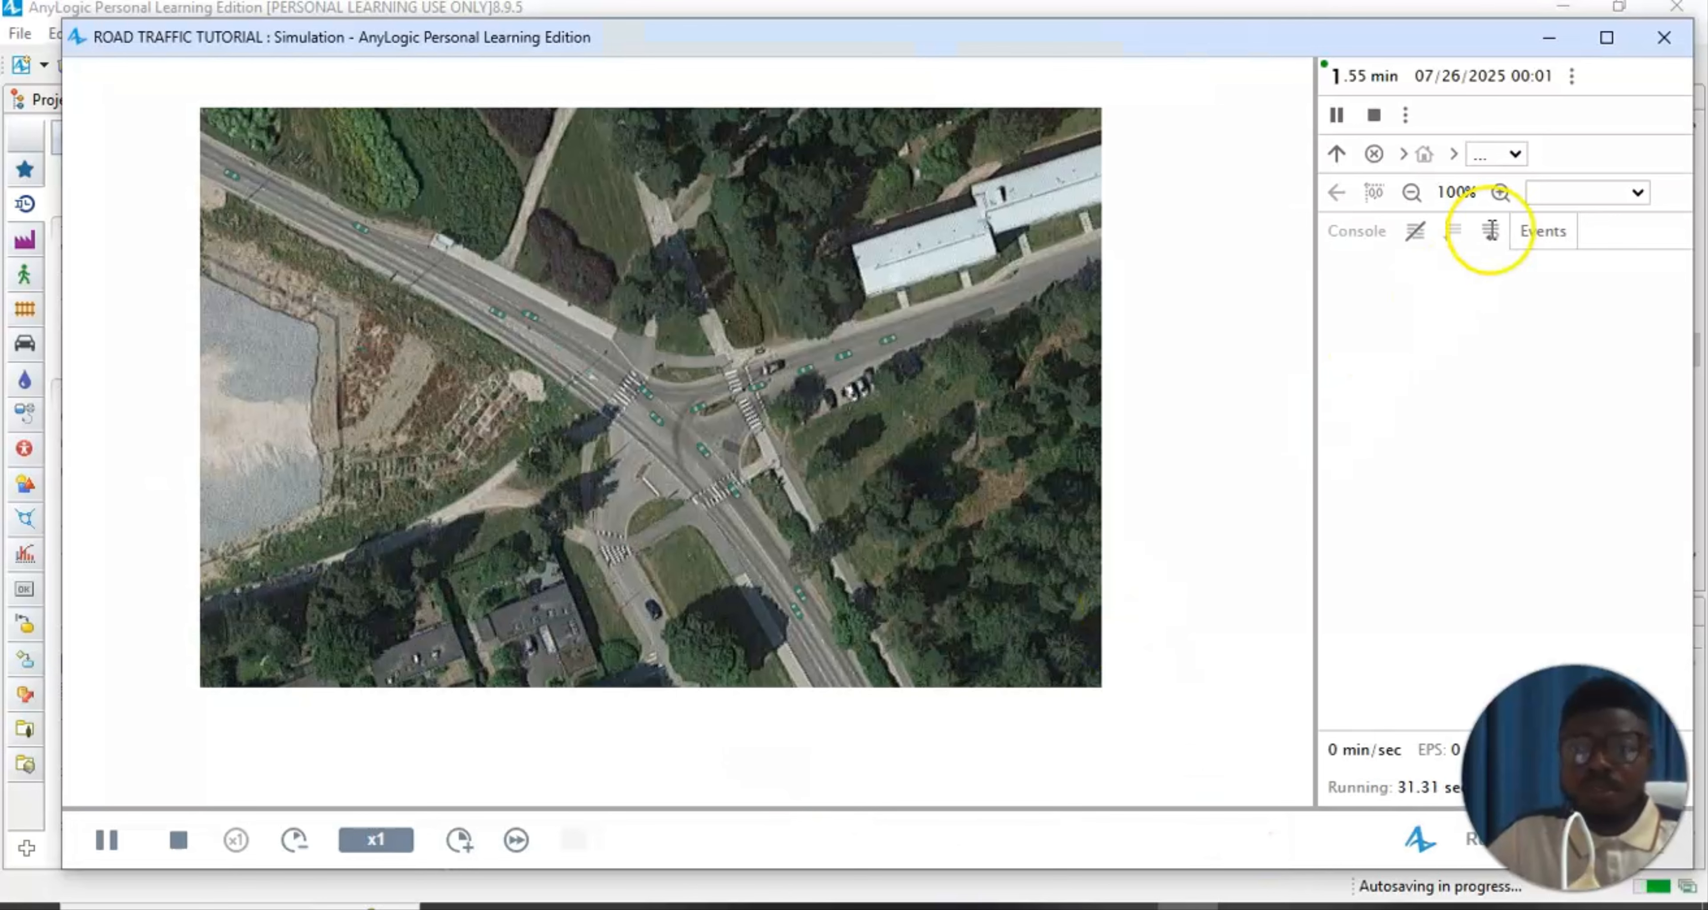
left_click(1638, 192)
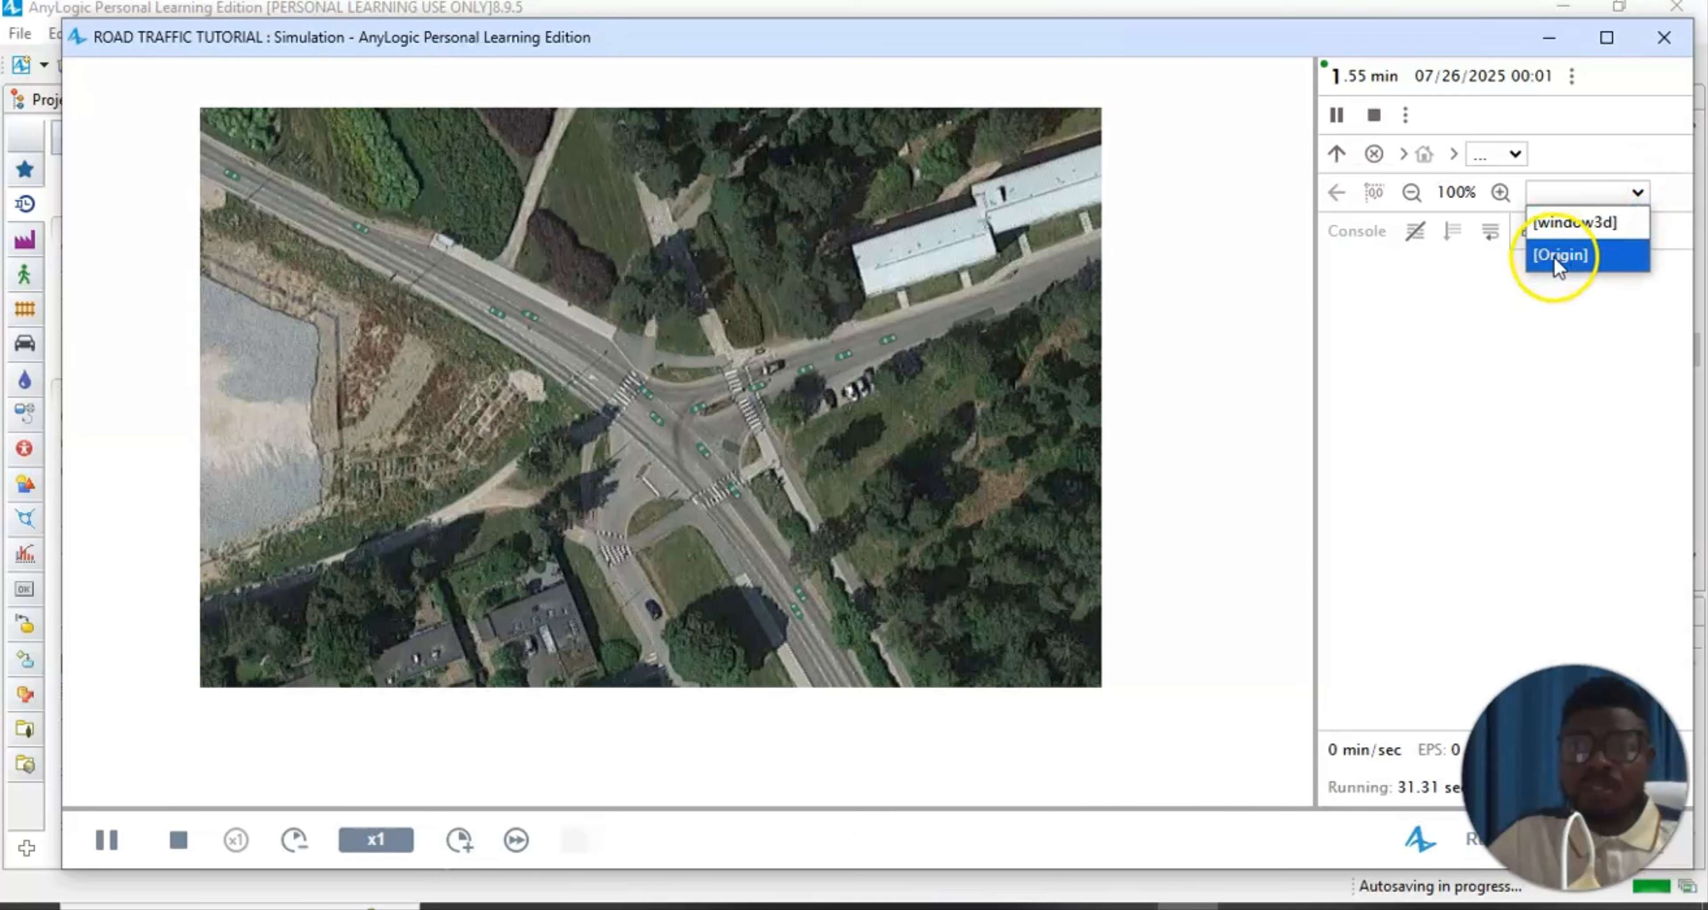
left_click(1571, 231)
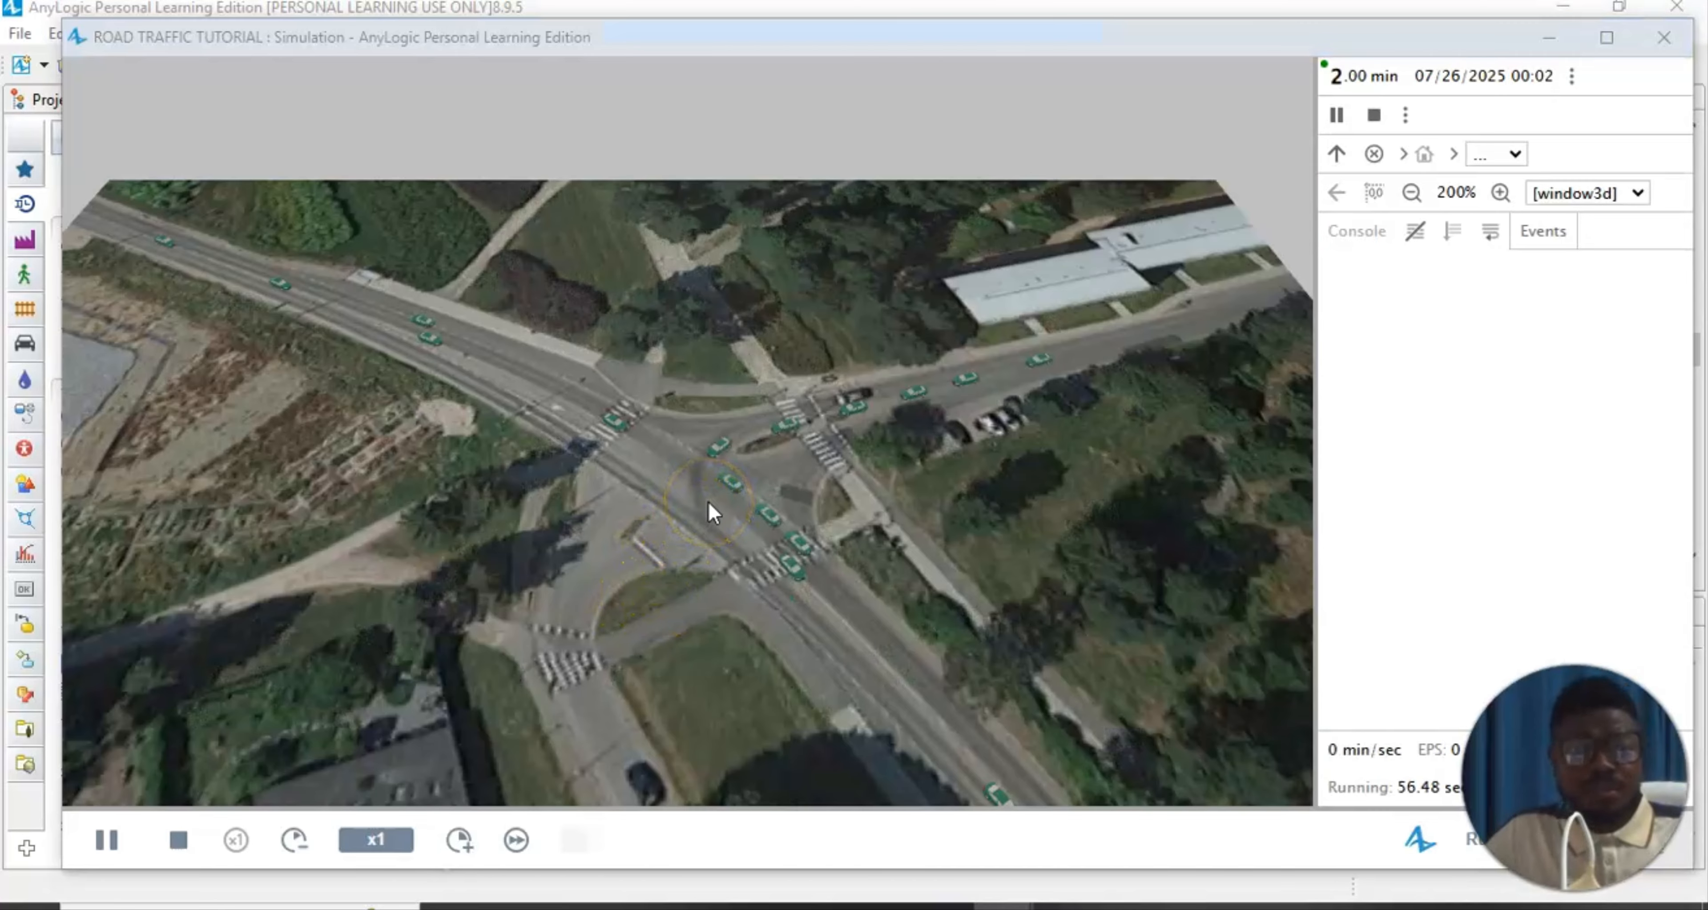
Examine the car flow at the intersection in the 3D view from close up and farther away, and close the simulation
left_click(796, 439)
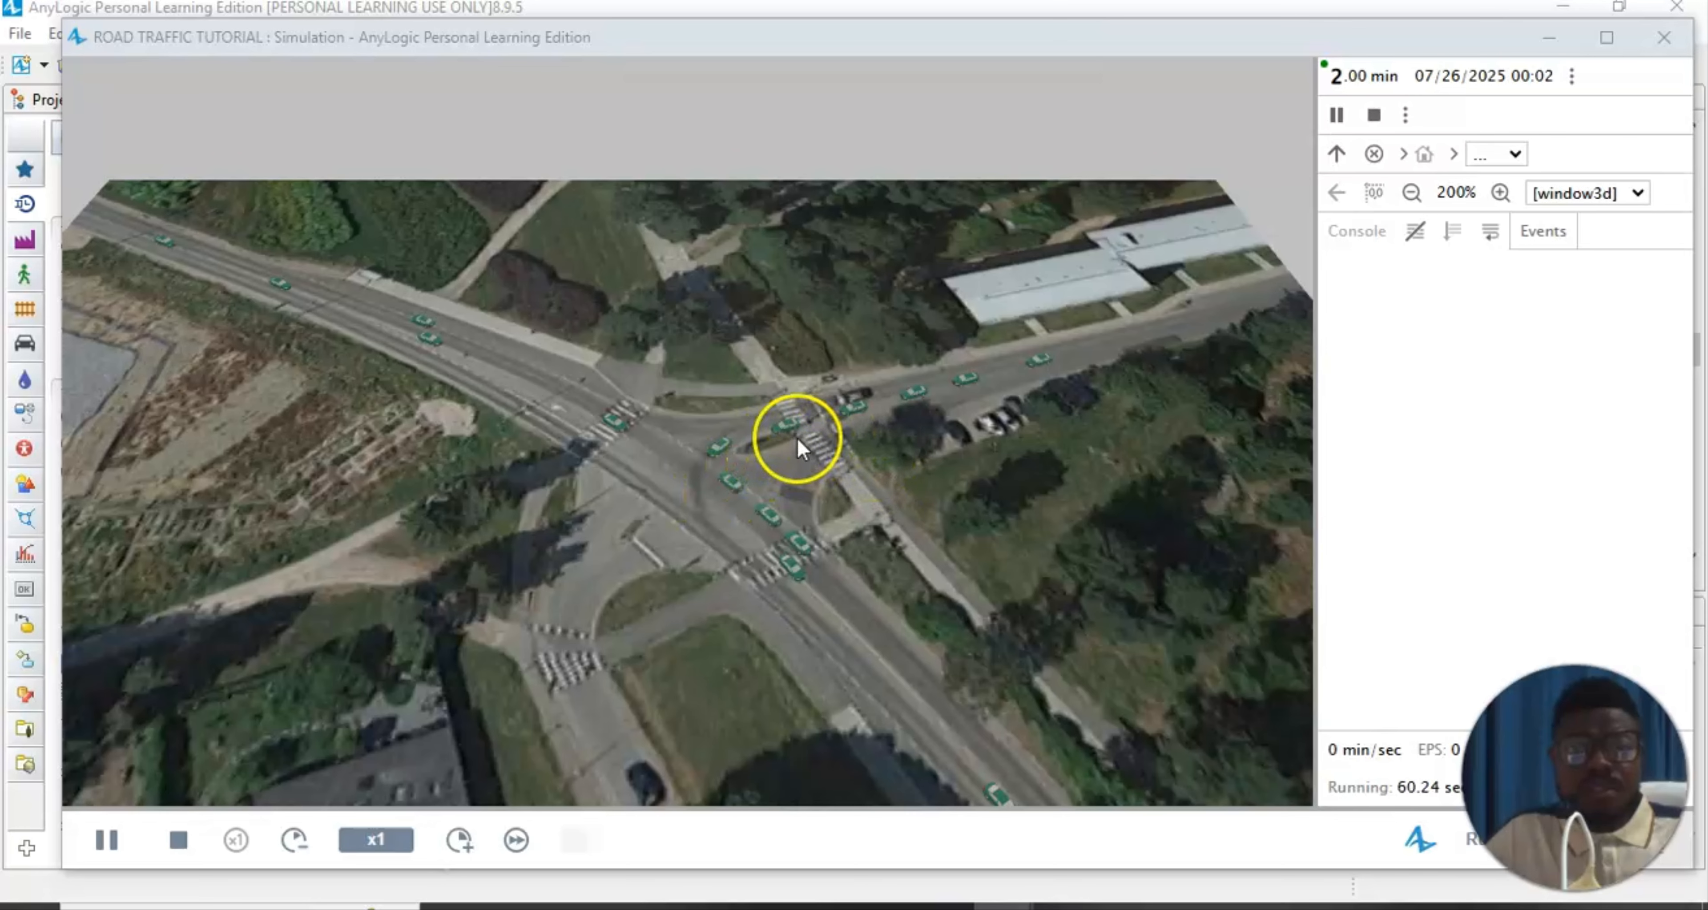
scroll(949, 493, "down", 1)
scroll(948, 493, "up", 3)
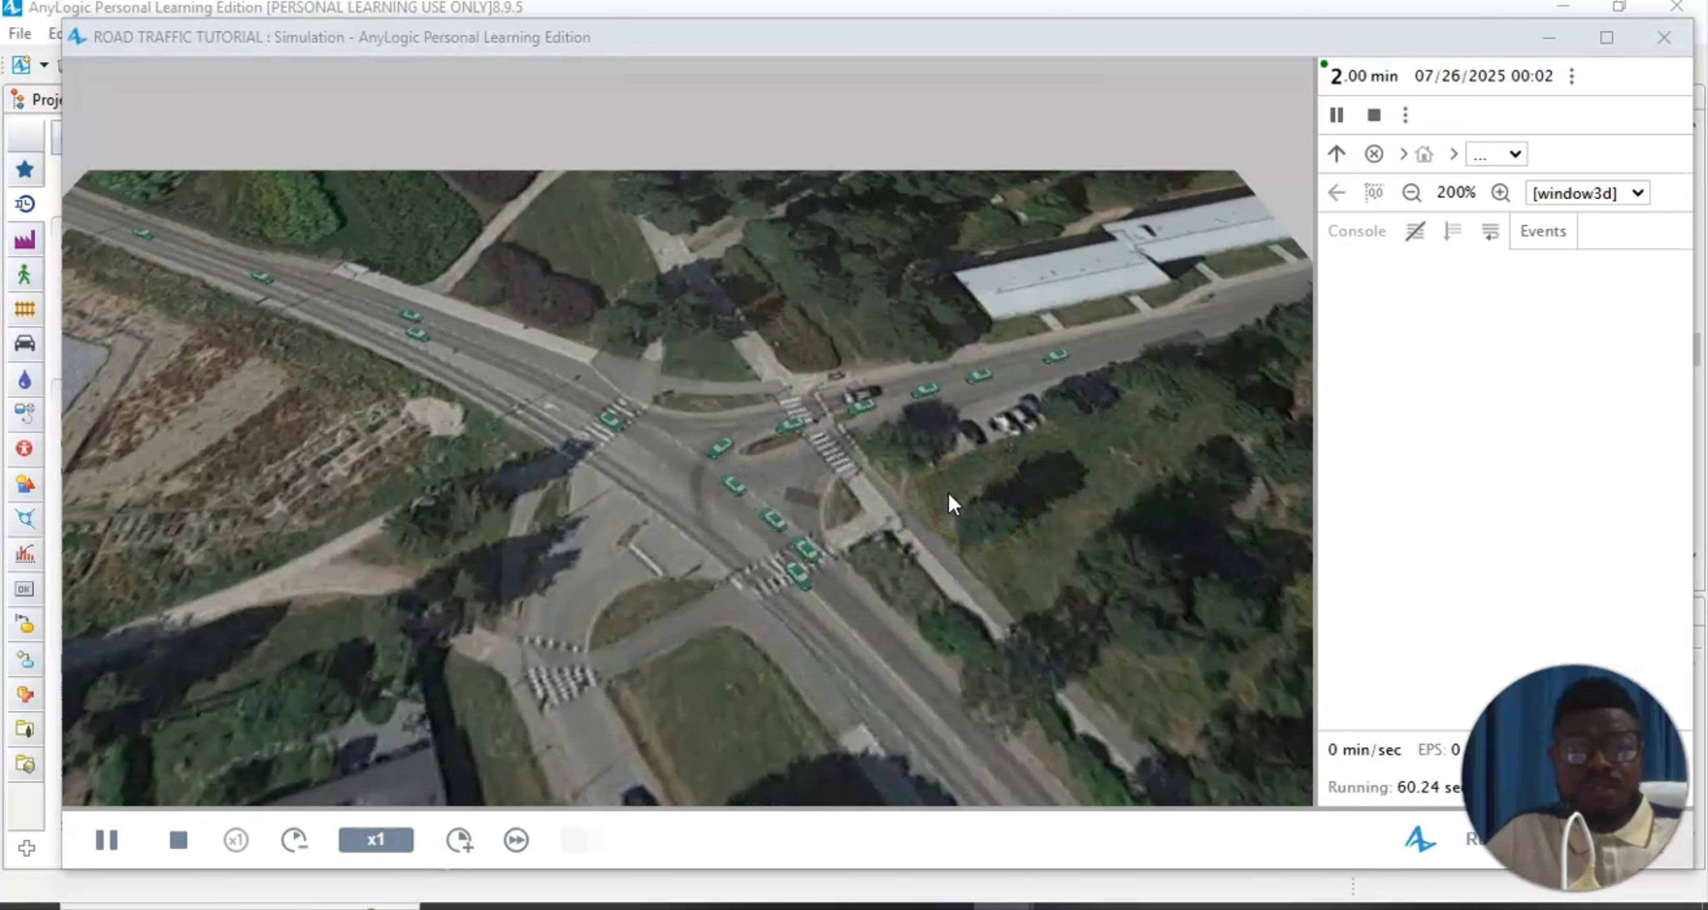
scroll(949, 491, "up", 1)
scroll(952, 491, "up", 2)
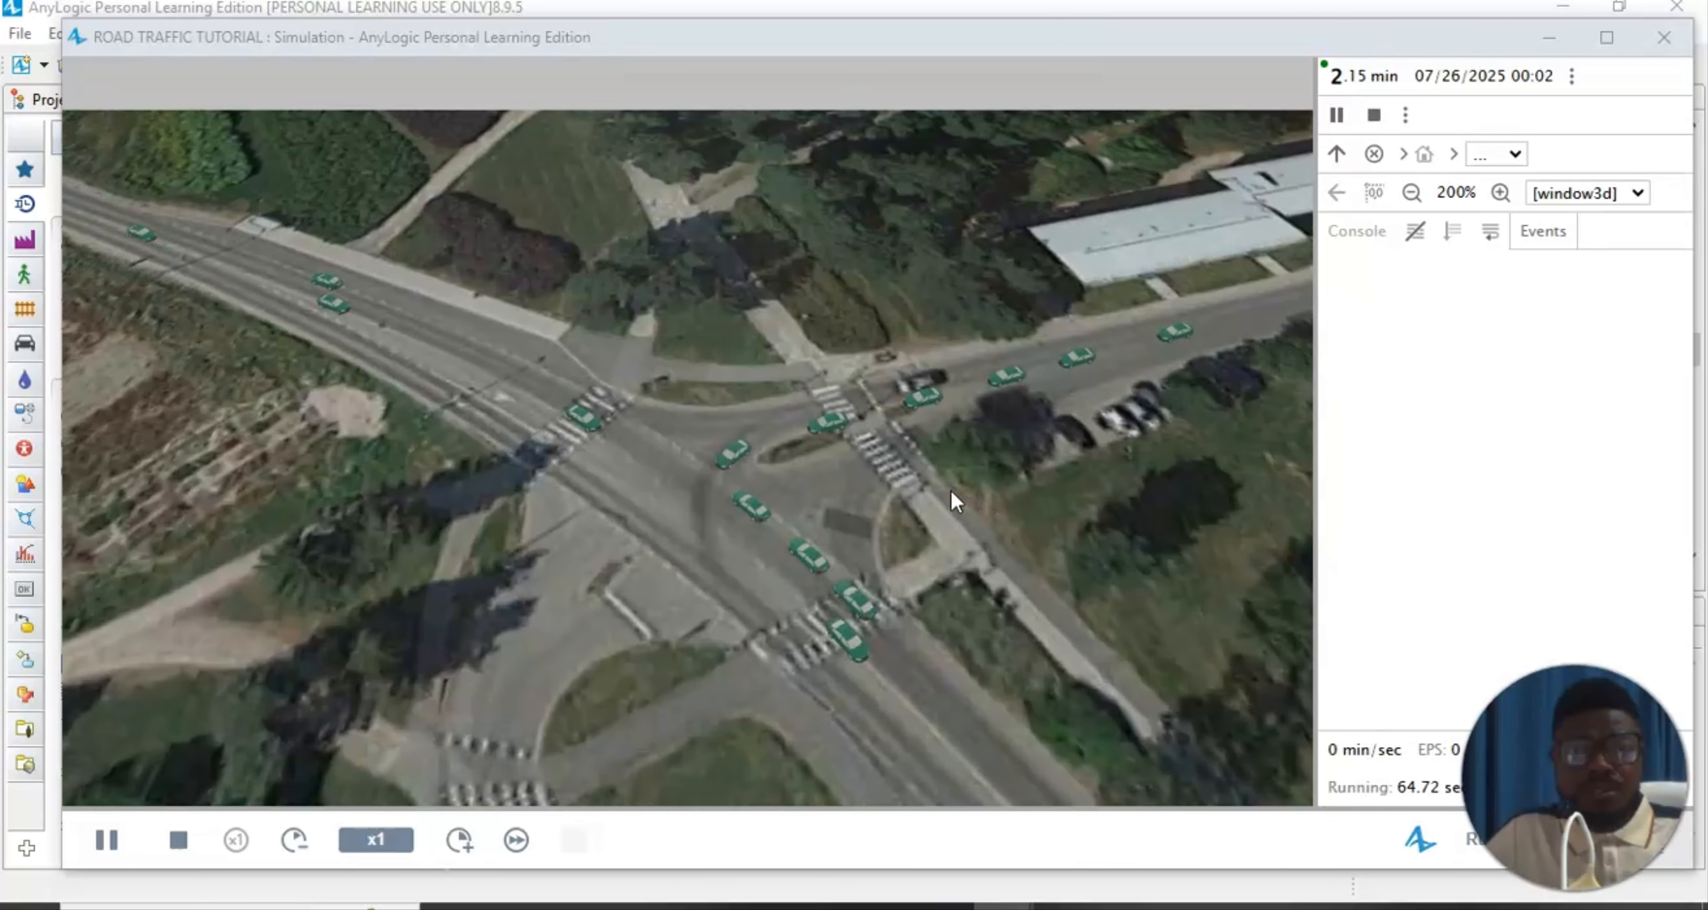
left_click(954, 457)
left_click(757, 439)
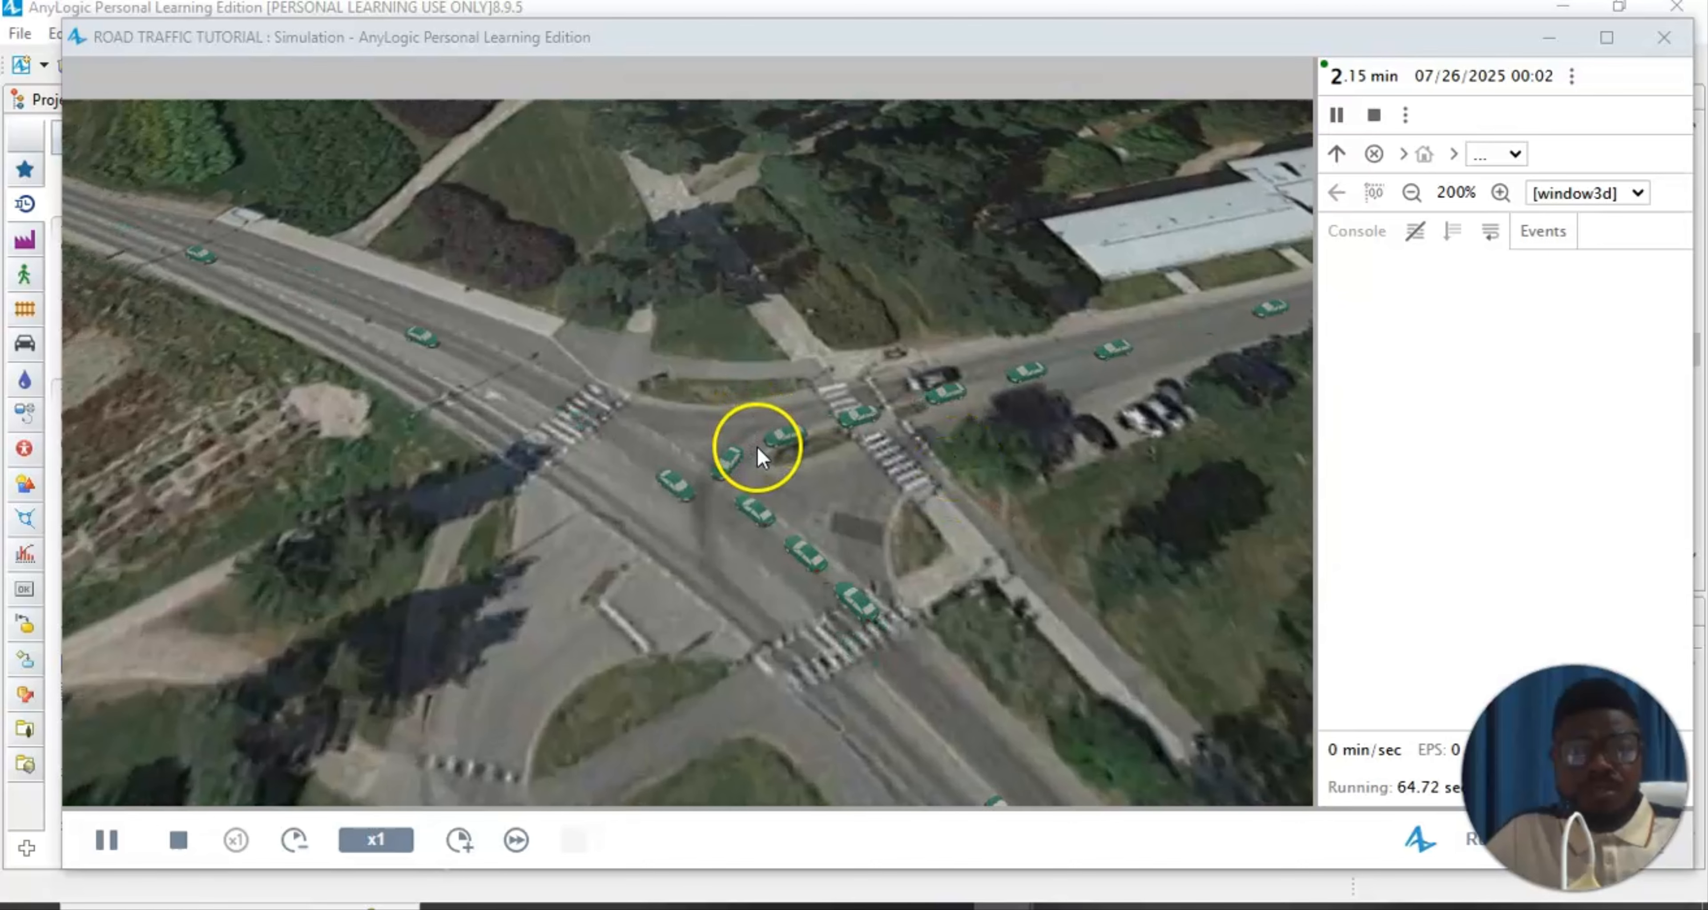
left_click(730, 670)
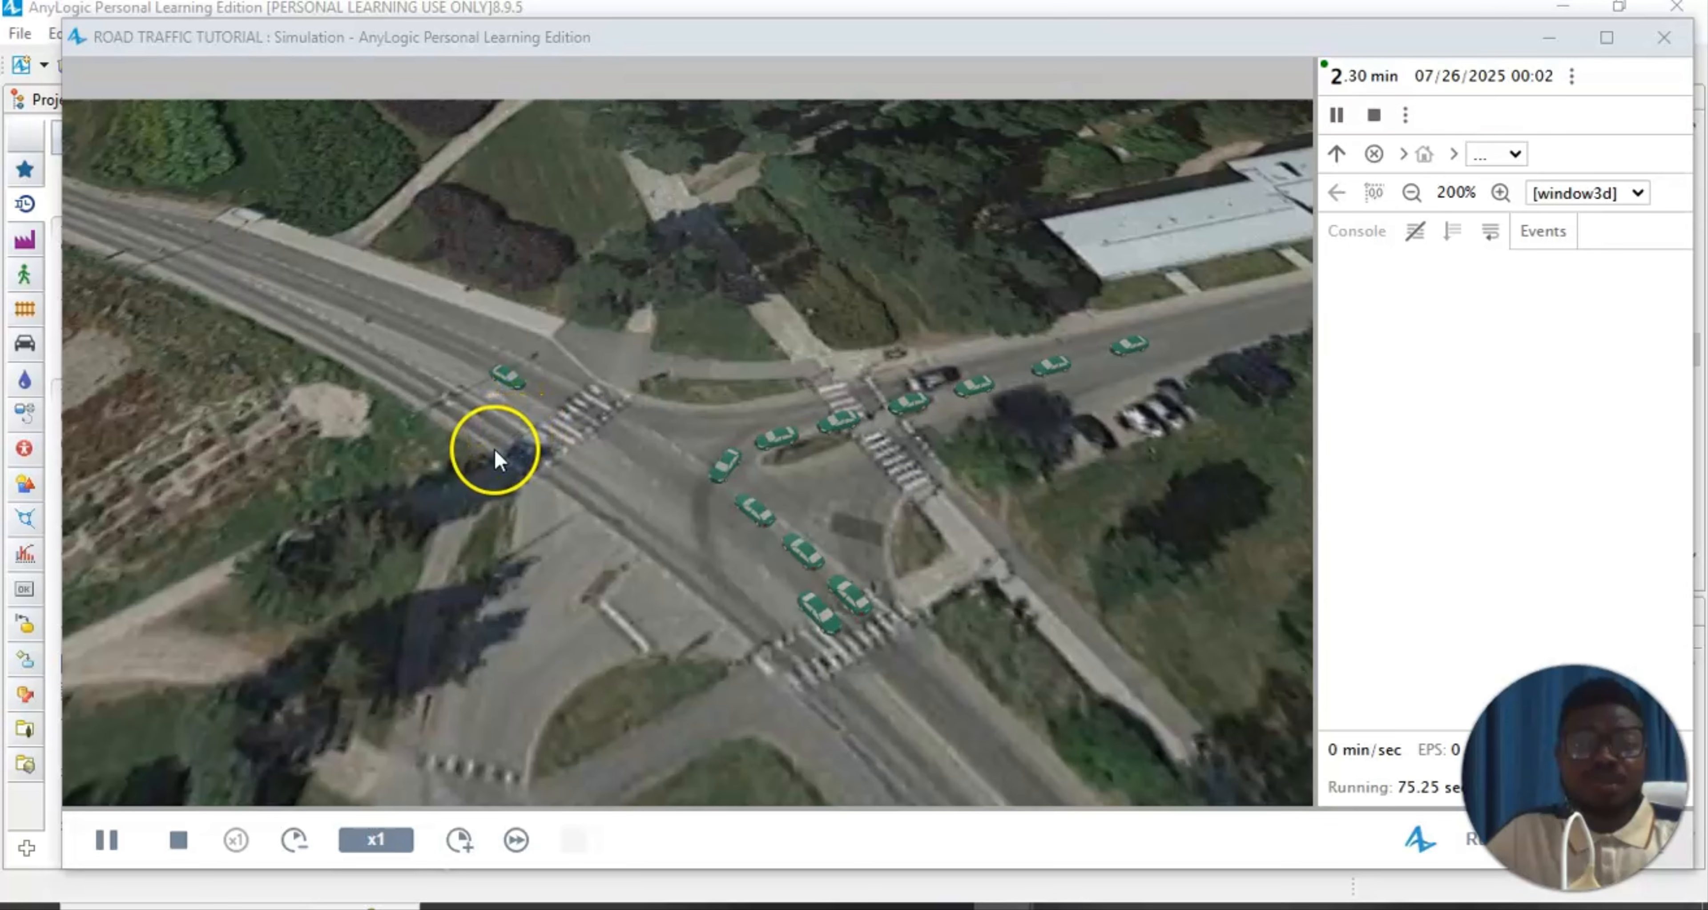
scroll(1002, 437, "down", 3)
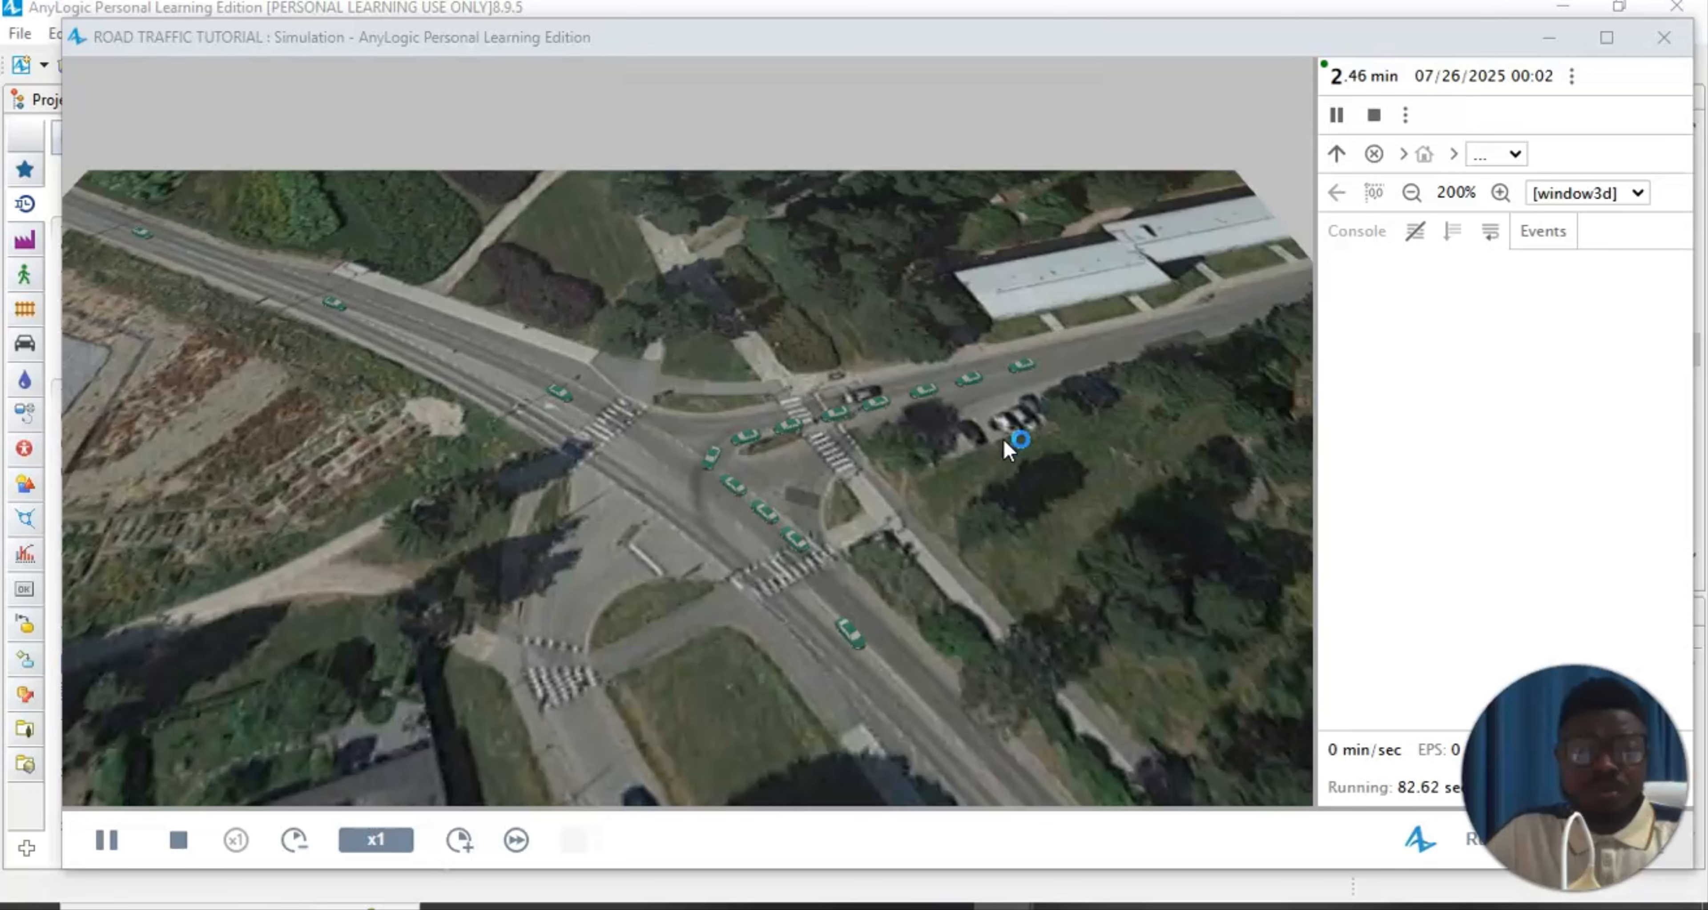
scroll(1004, 440, "down", 1)
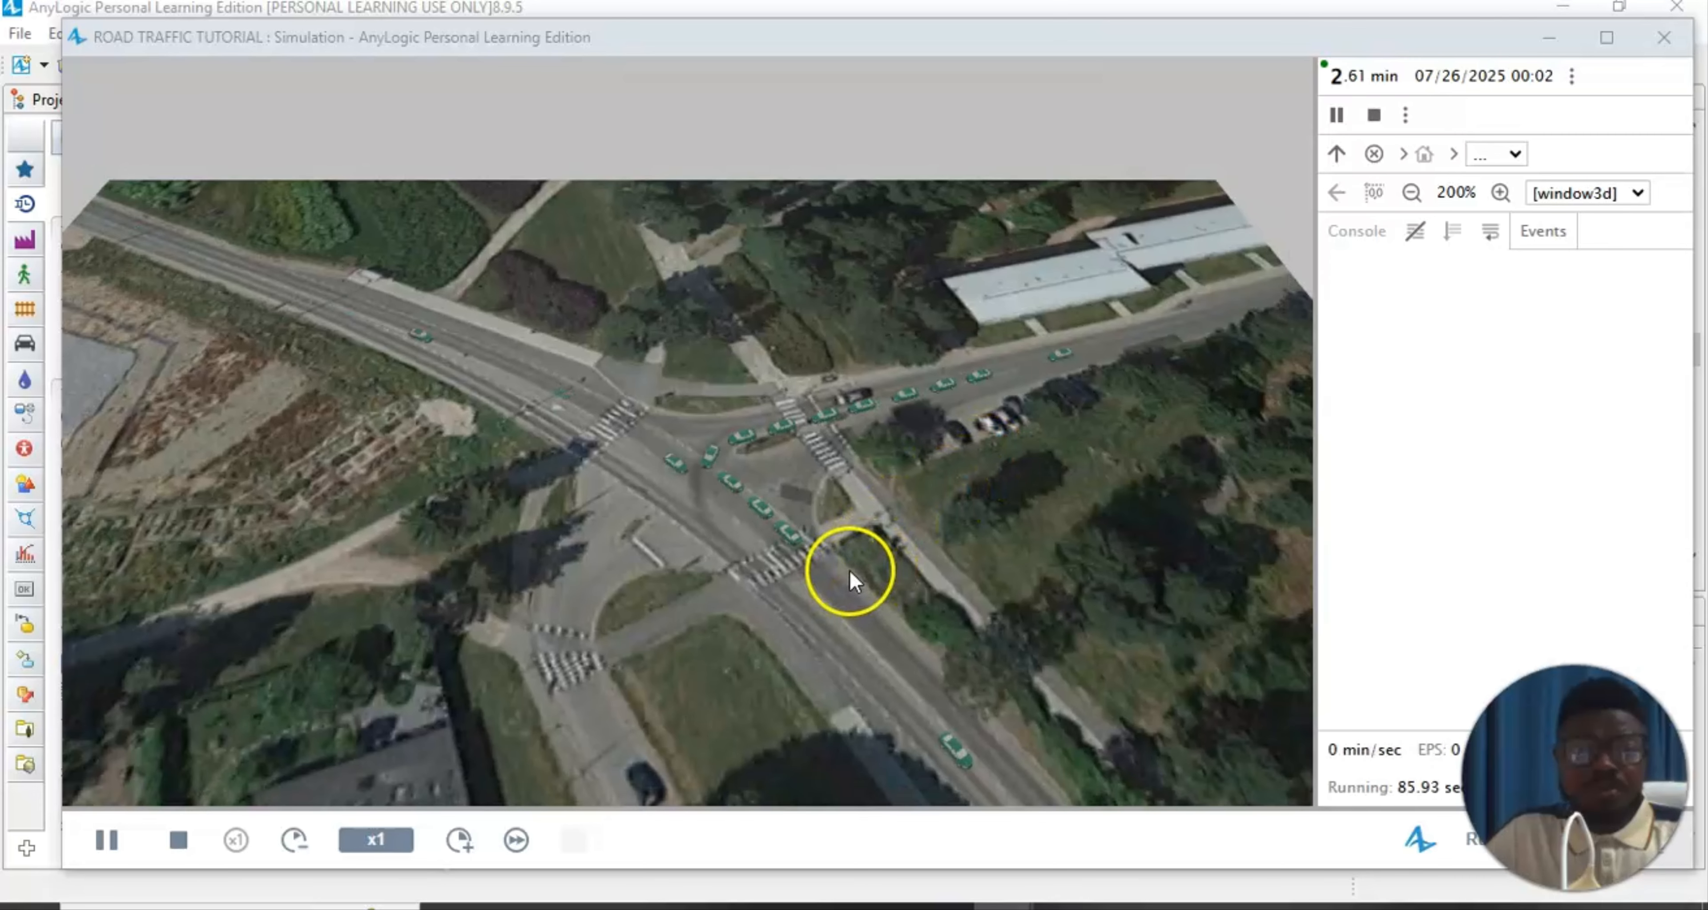
left_click(1672, 49)
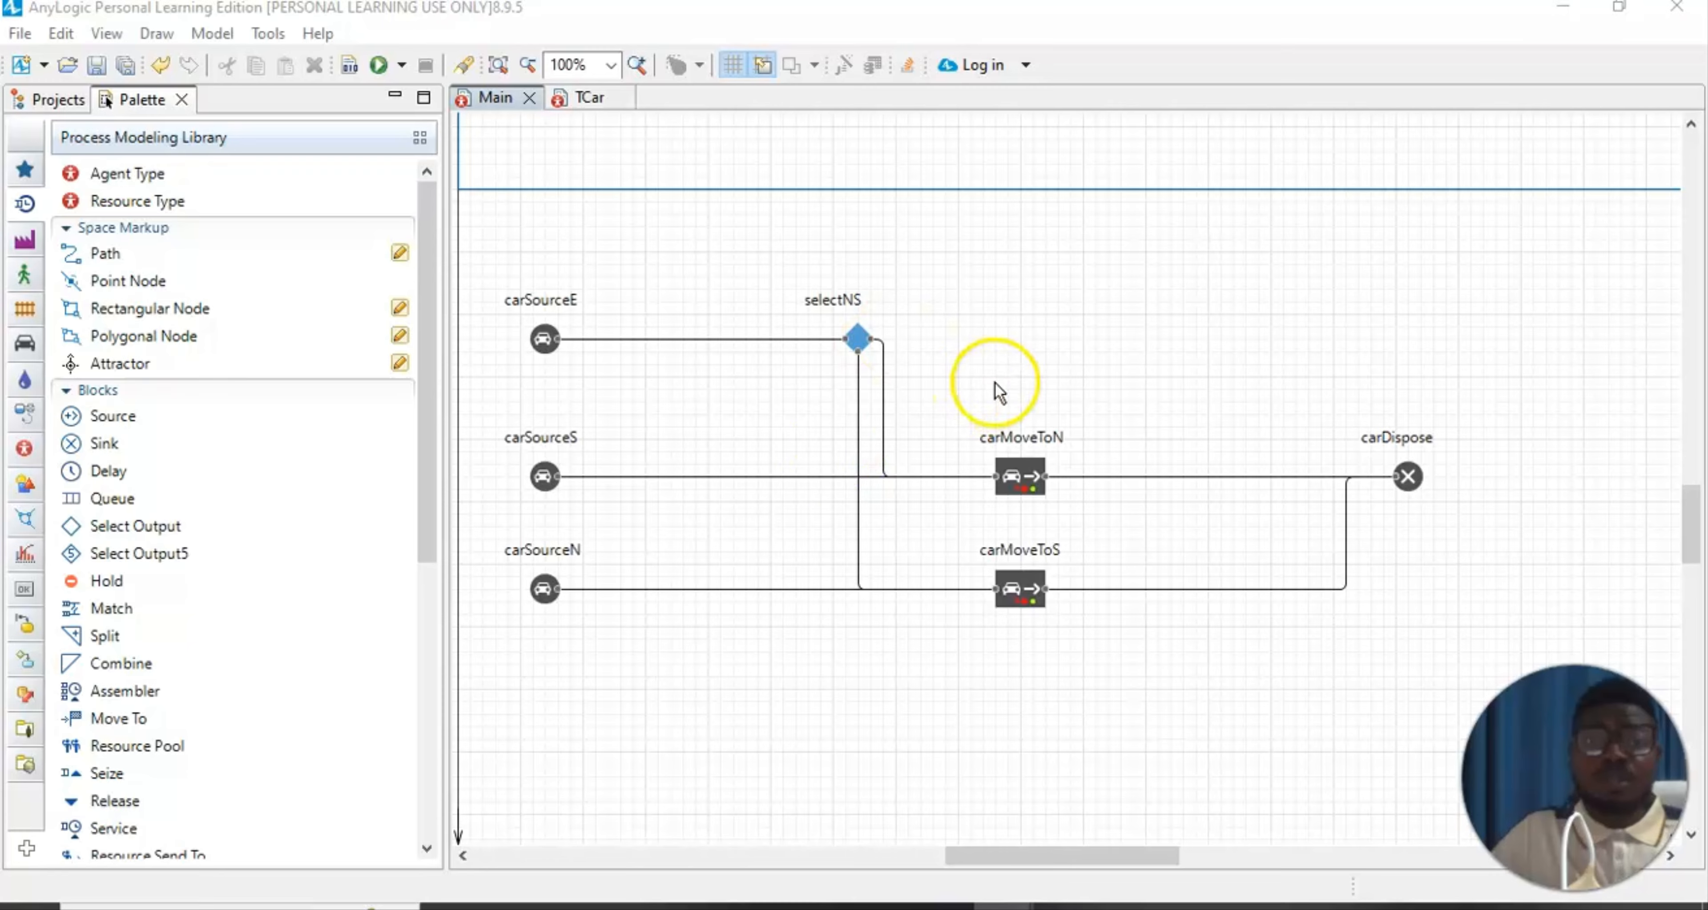
scroll(996, 383, "up", 3)
scroll(995, 381, "up", 3)
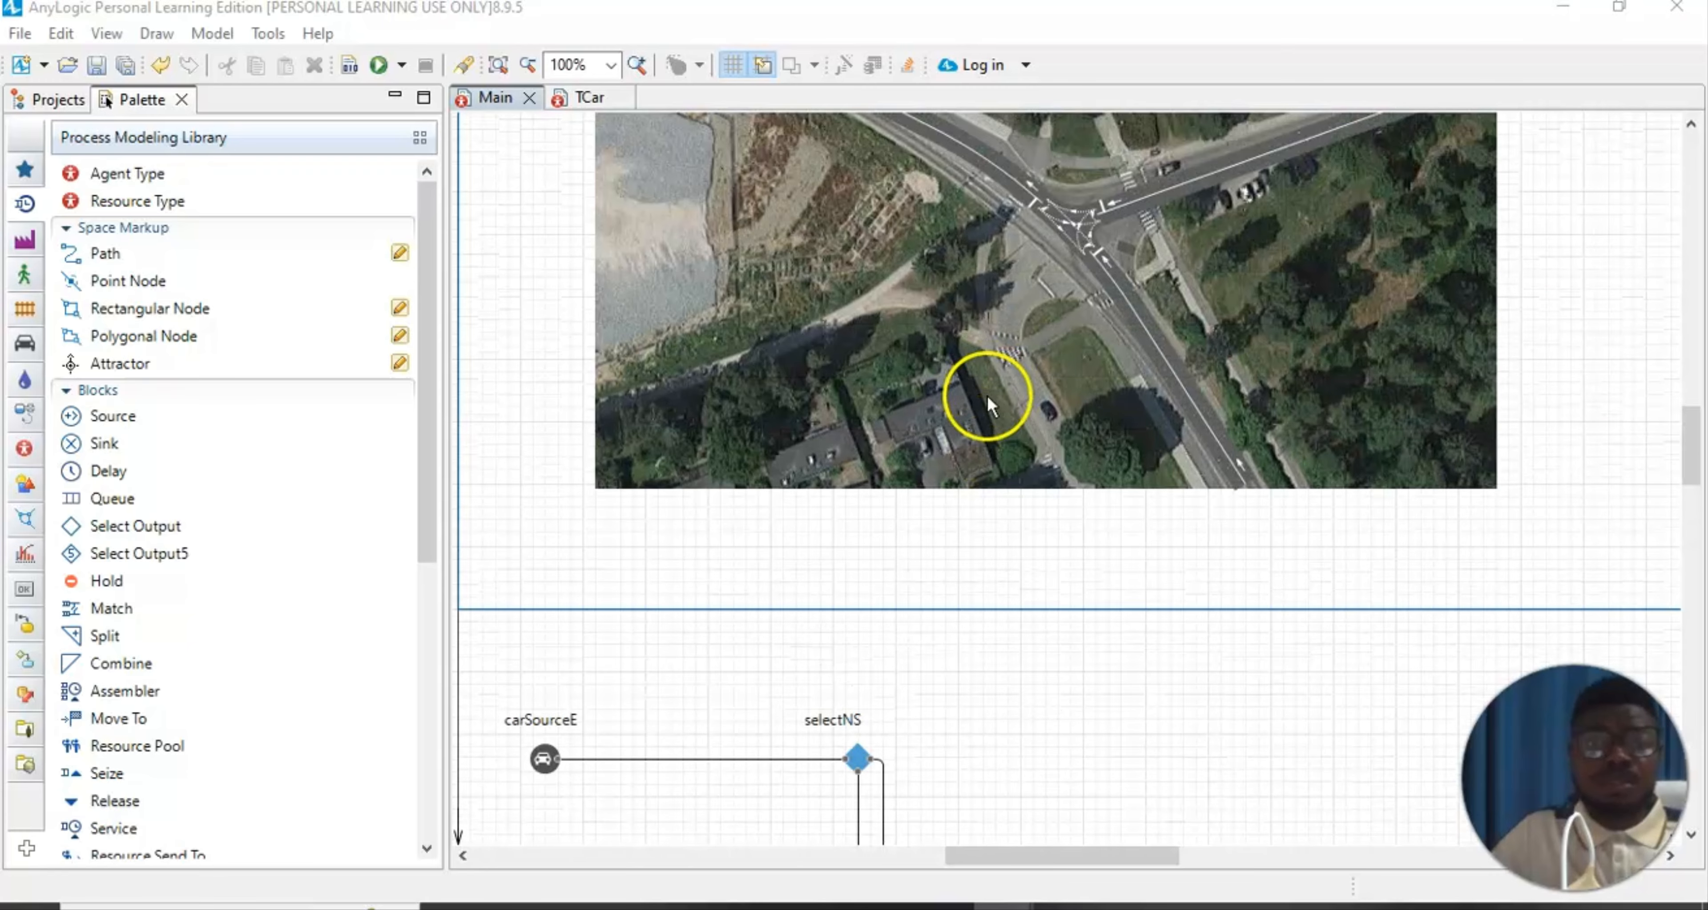
scroll(986, 398, "down", 2)
scroll(983, 409, "up", 4)
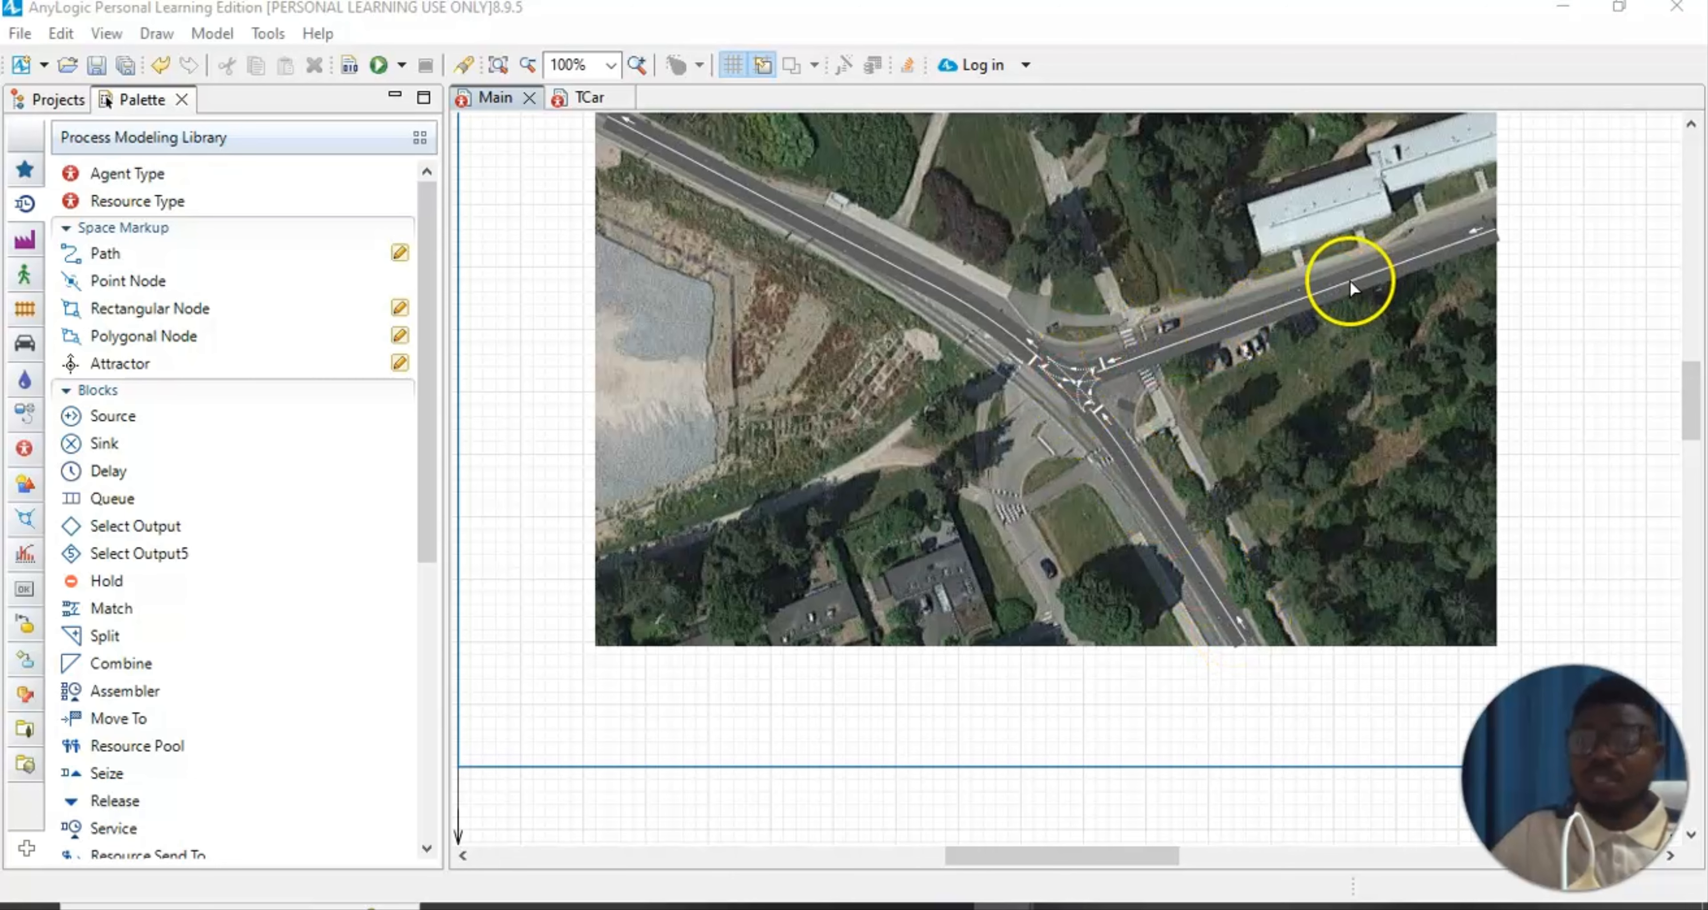
scroll(1067, 491, "down", 5)
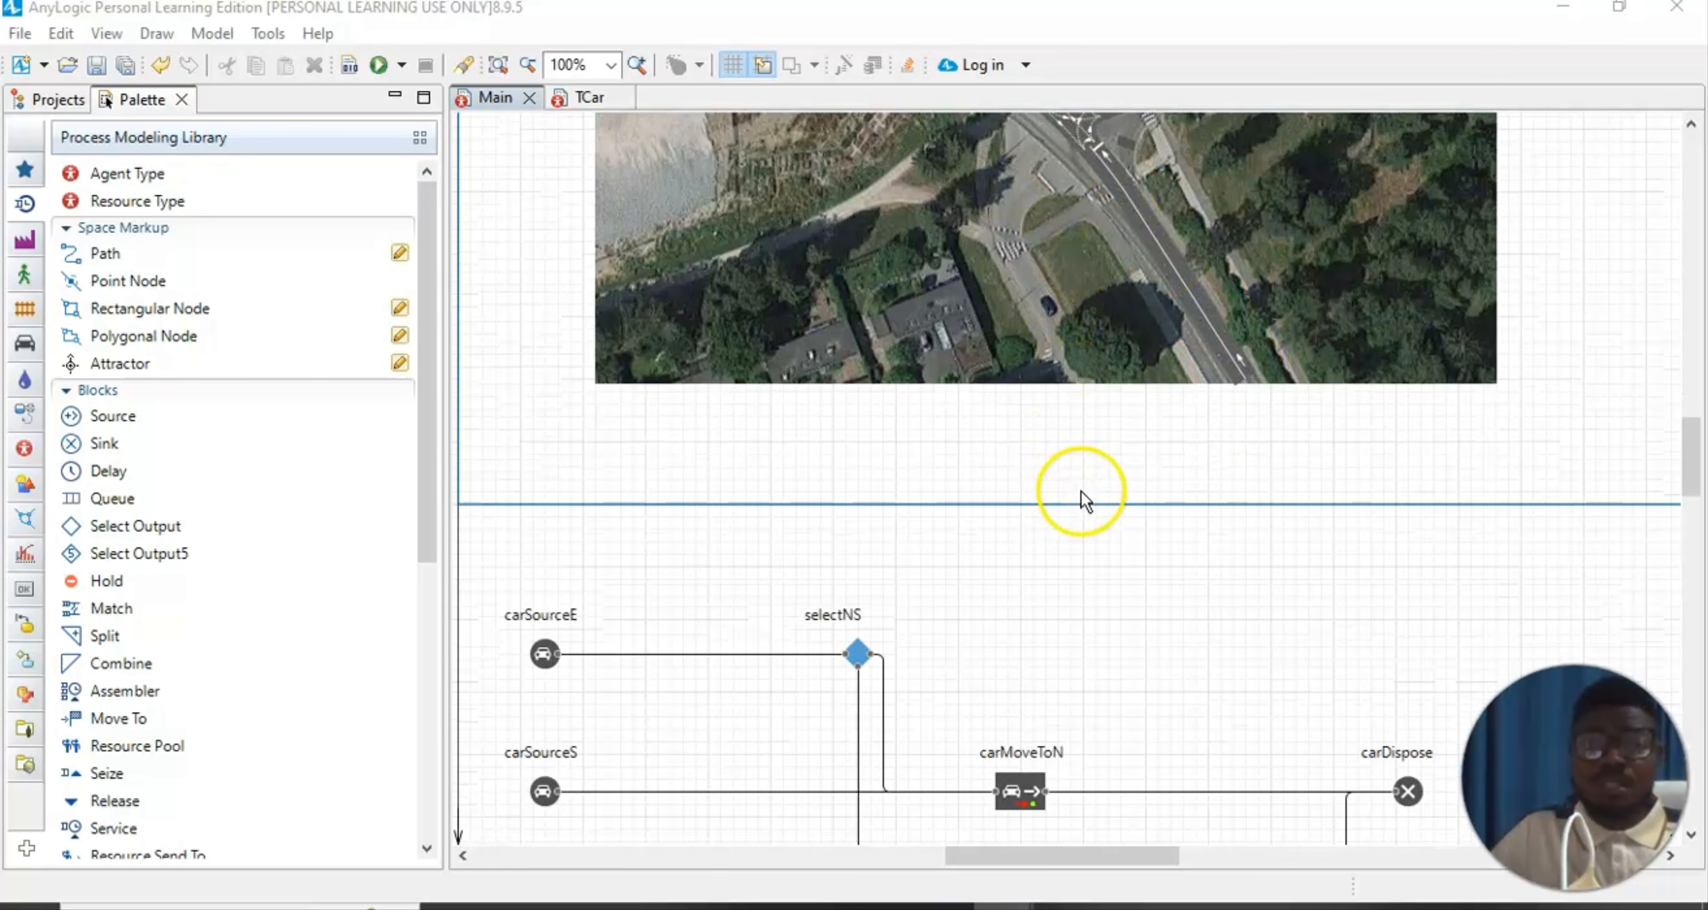
Insert a Select Output block into the connection between carSourceS and carMoveToN
scroll(1082, 501, "down", 4)
scroll(1085, 513, "down", 1)
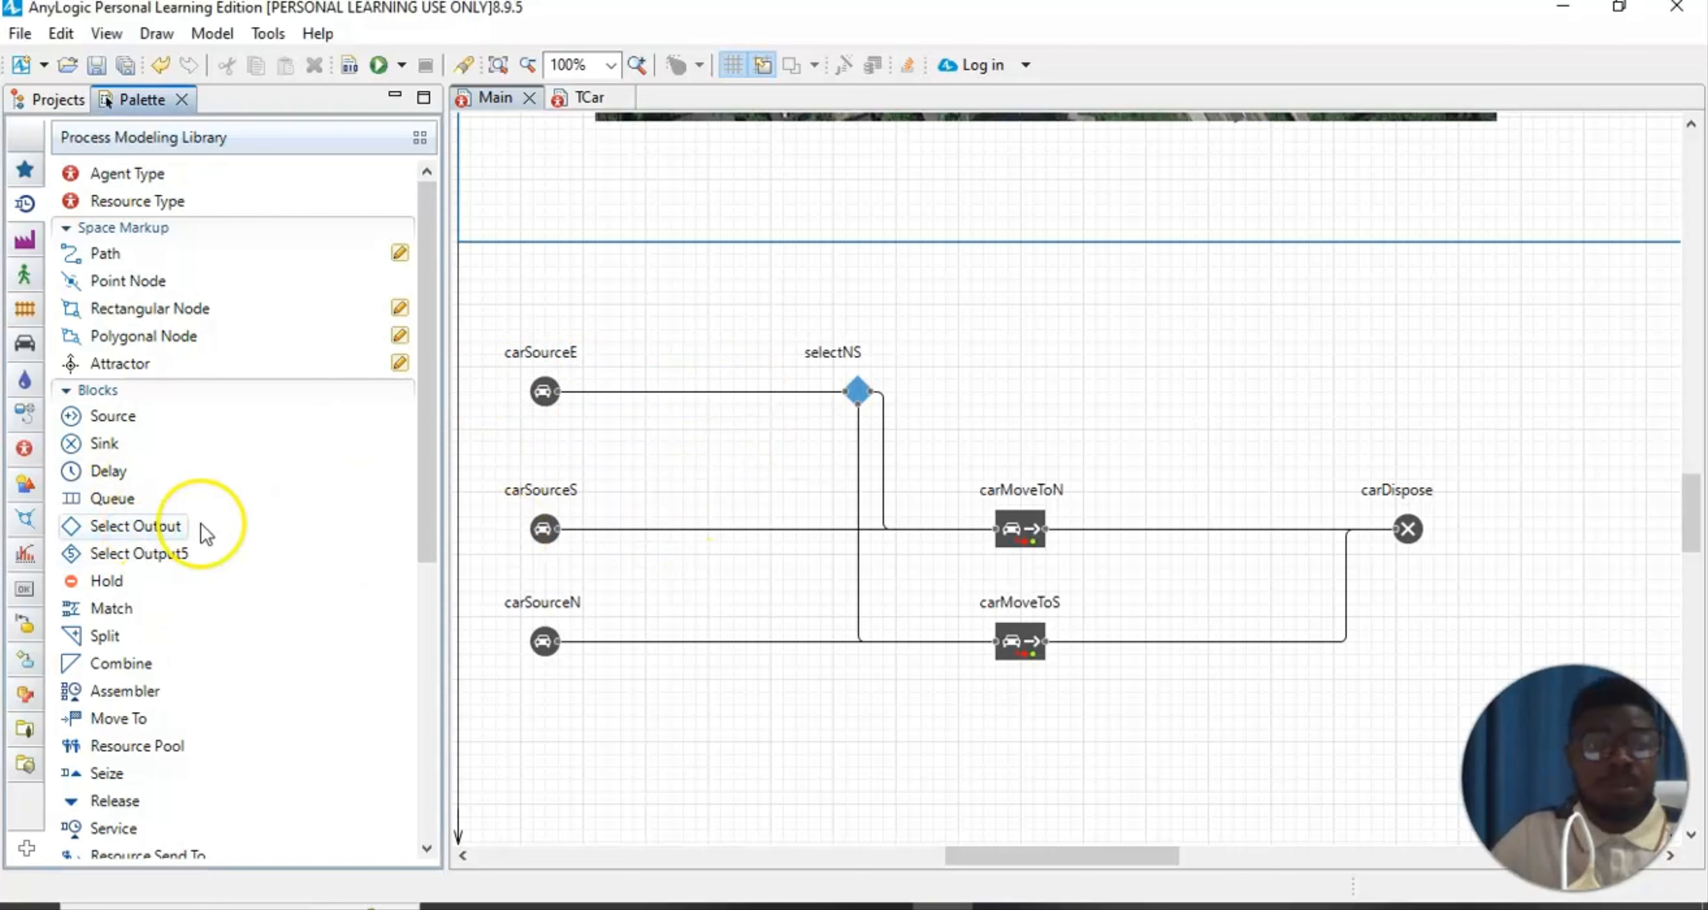
left_click_drag(200, 524, 653, 547)
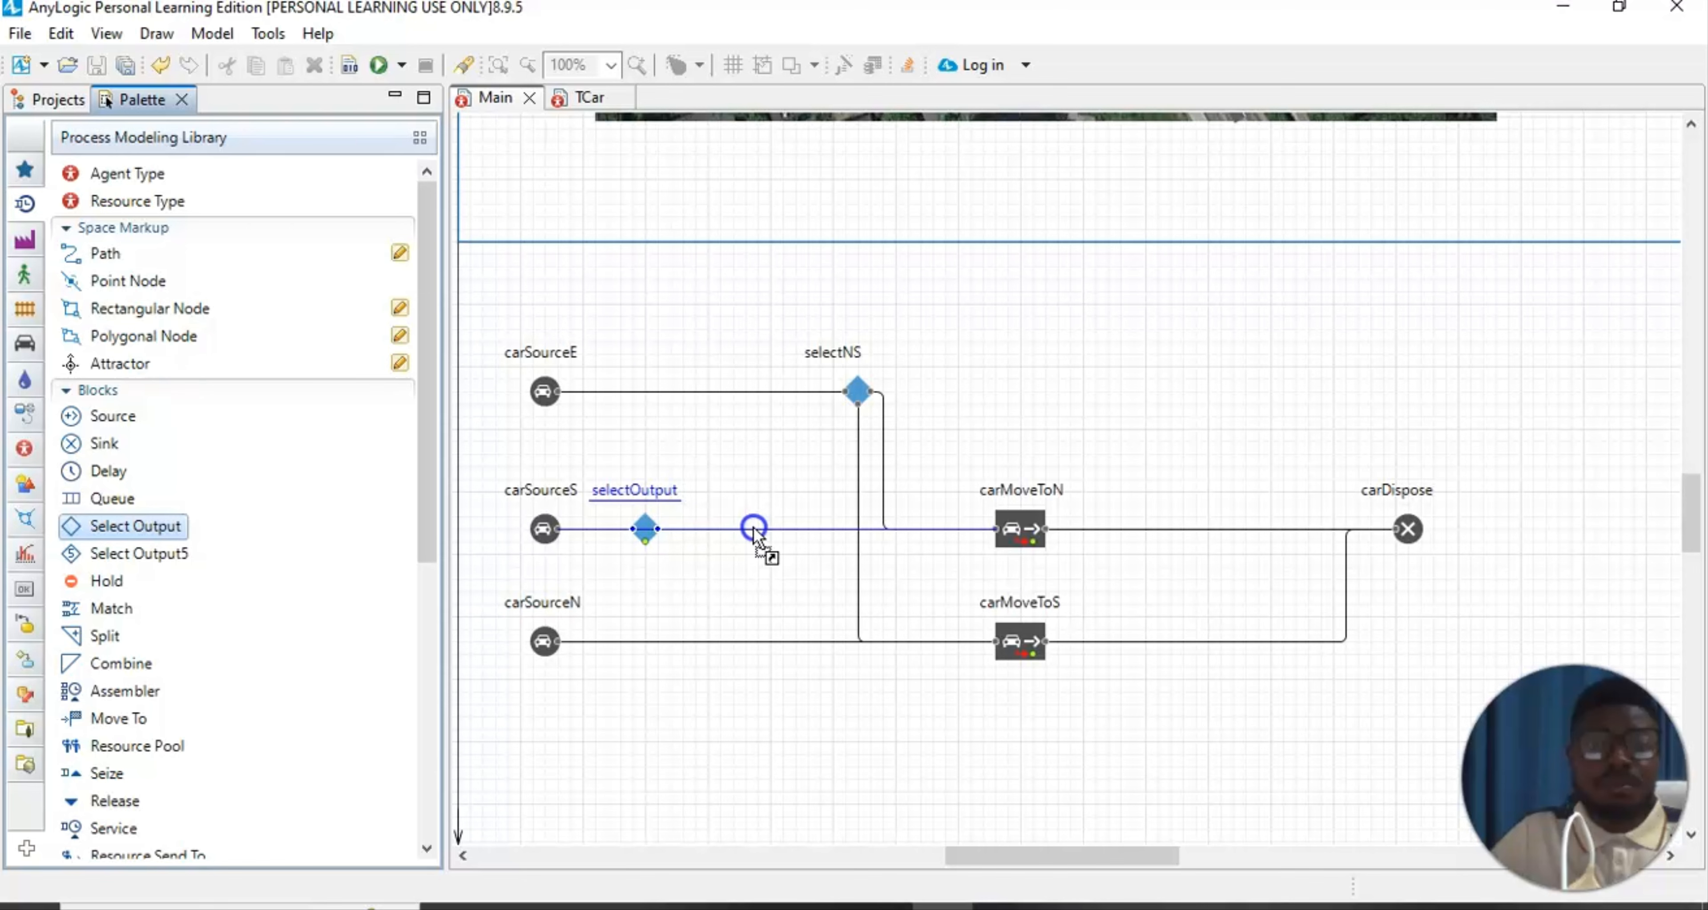
mouse_move(762, 529)
left_mouse_down()
mouse_move(787, 532)
mouse_move(773, 538)
left_mouse_up()
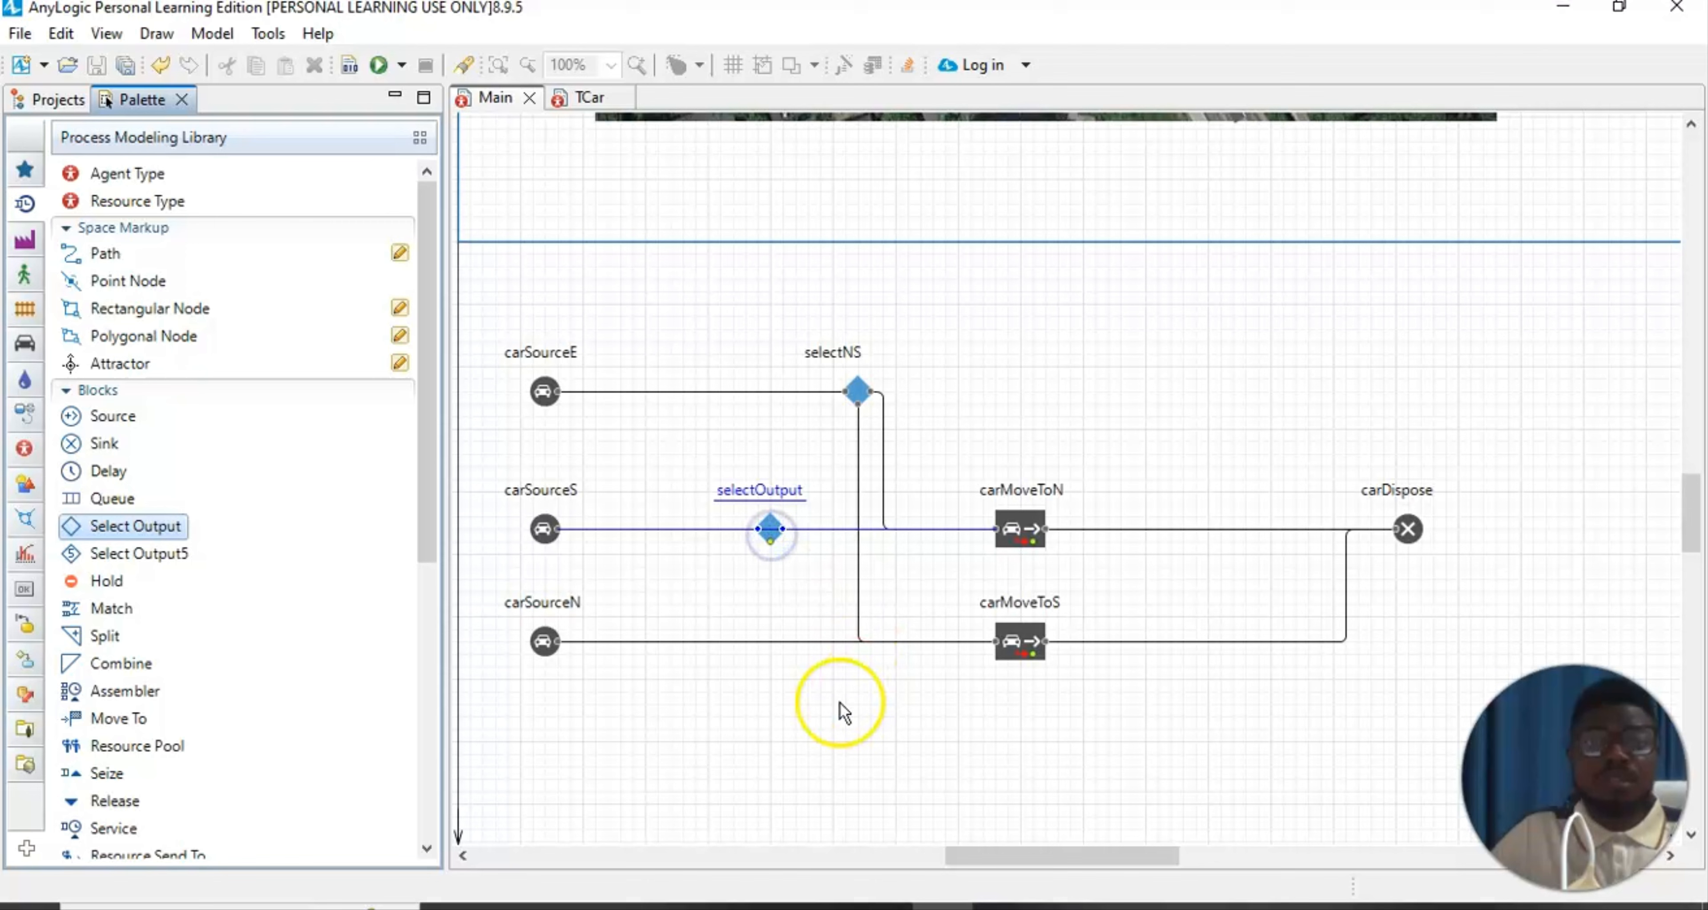
left_click(820, 763)
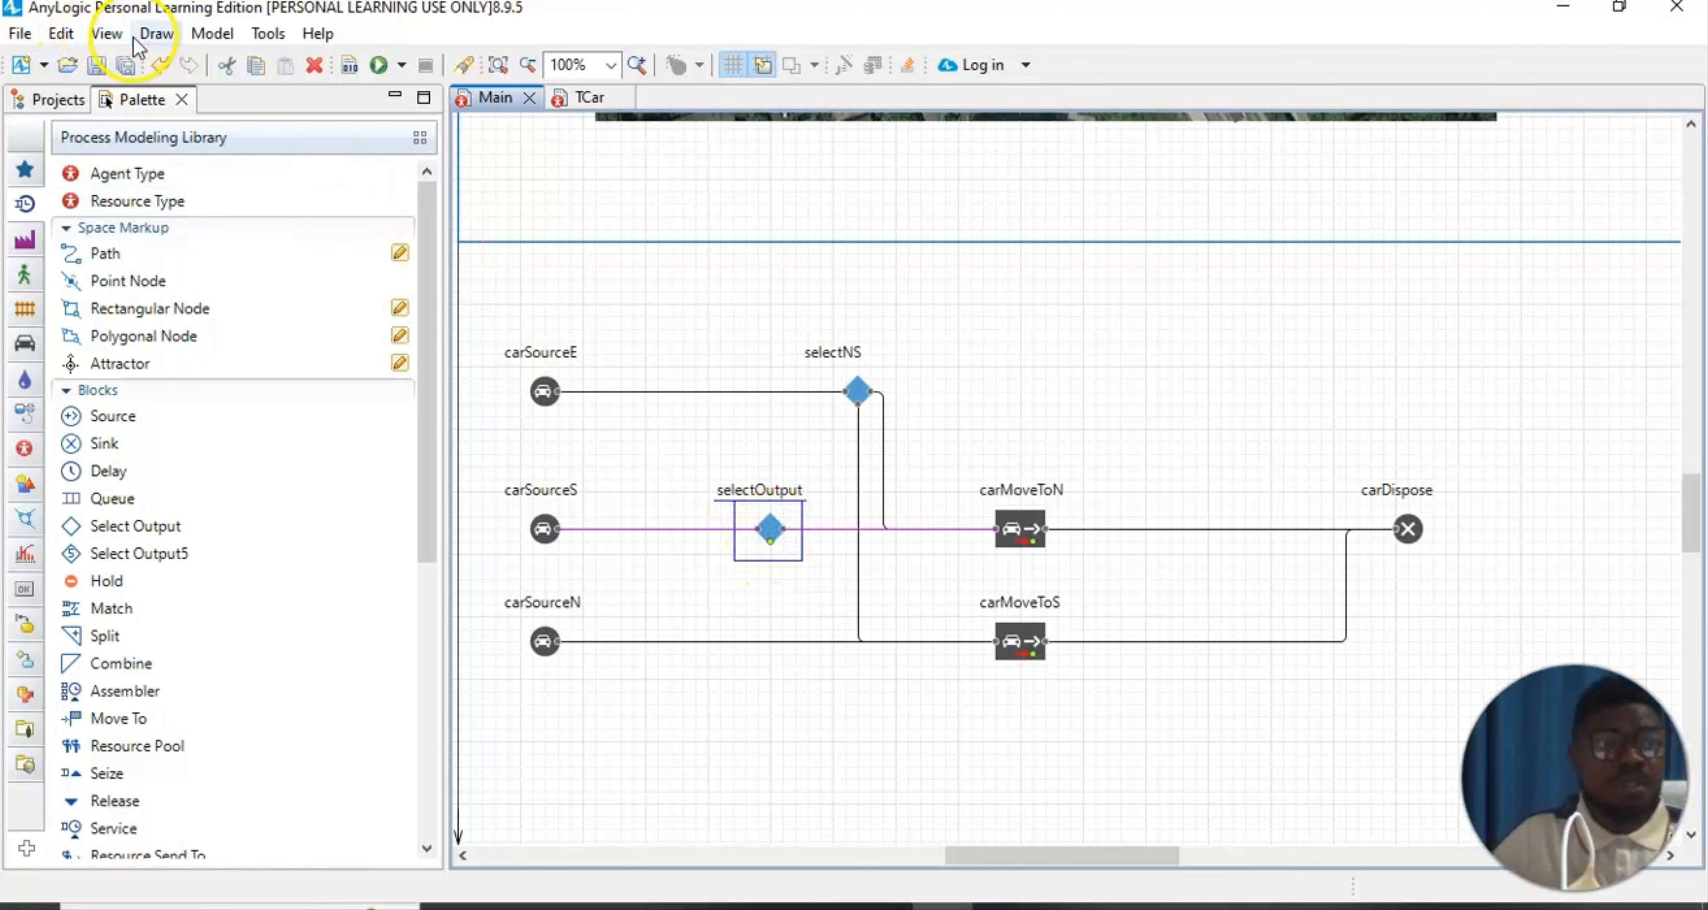
Rename the Select Output block after carSourceS to selectNE
left_click(111, 67)
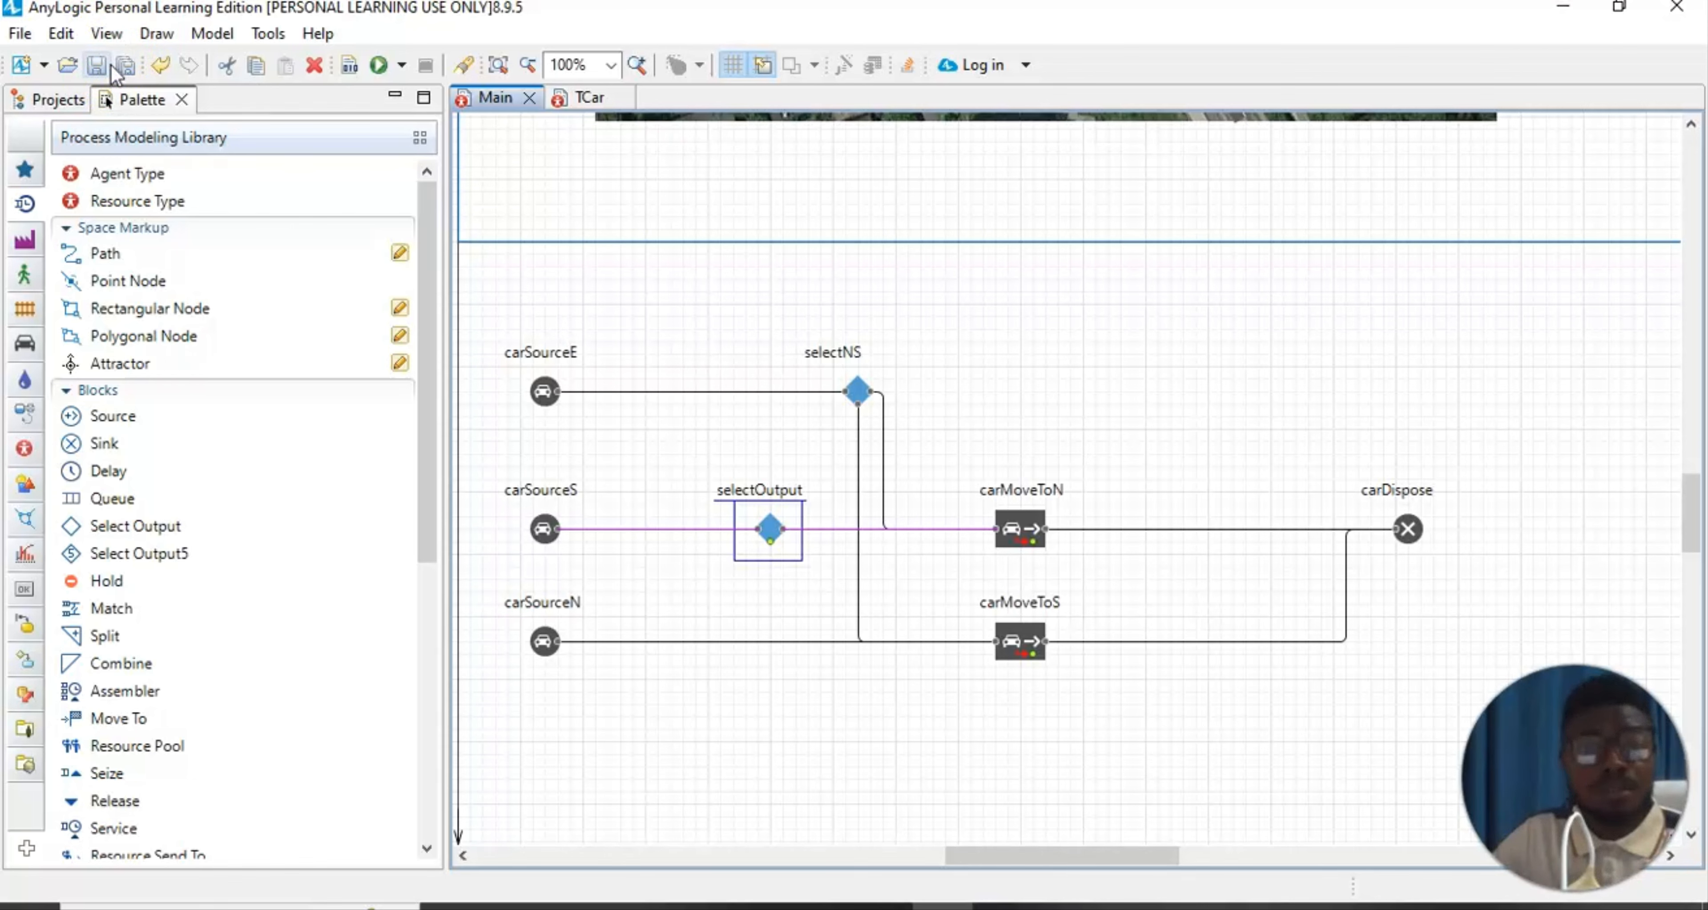
left_click(101, 37)
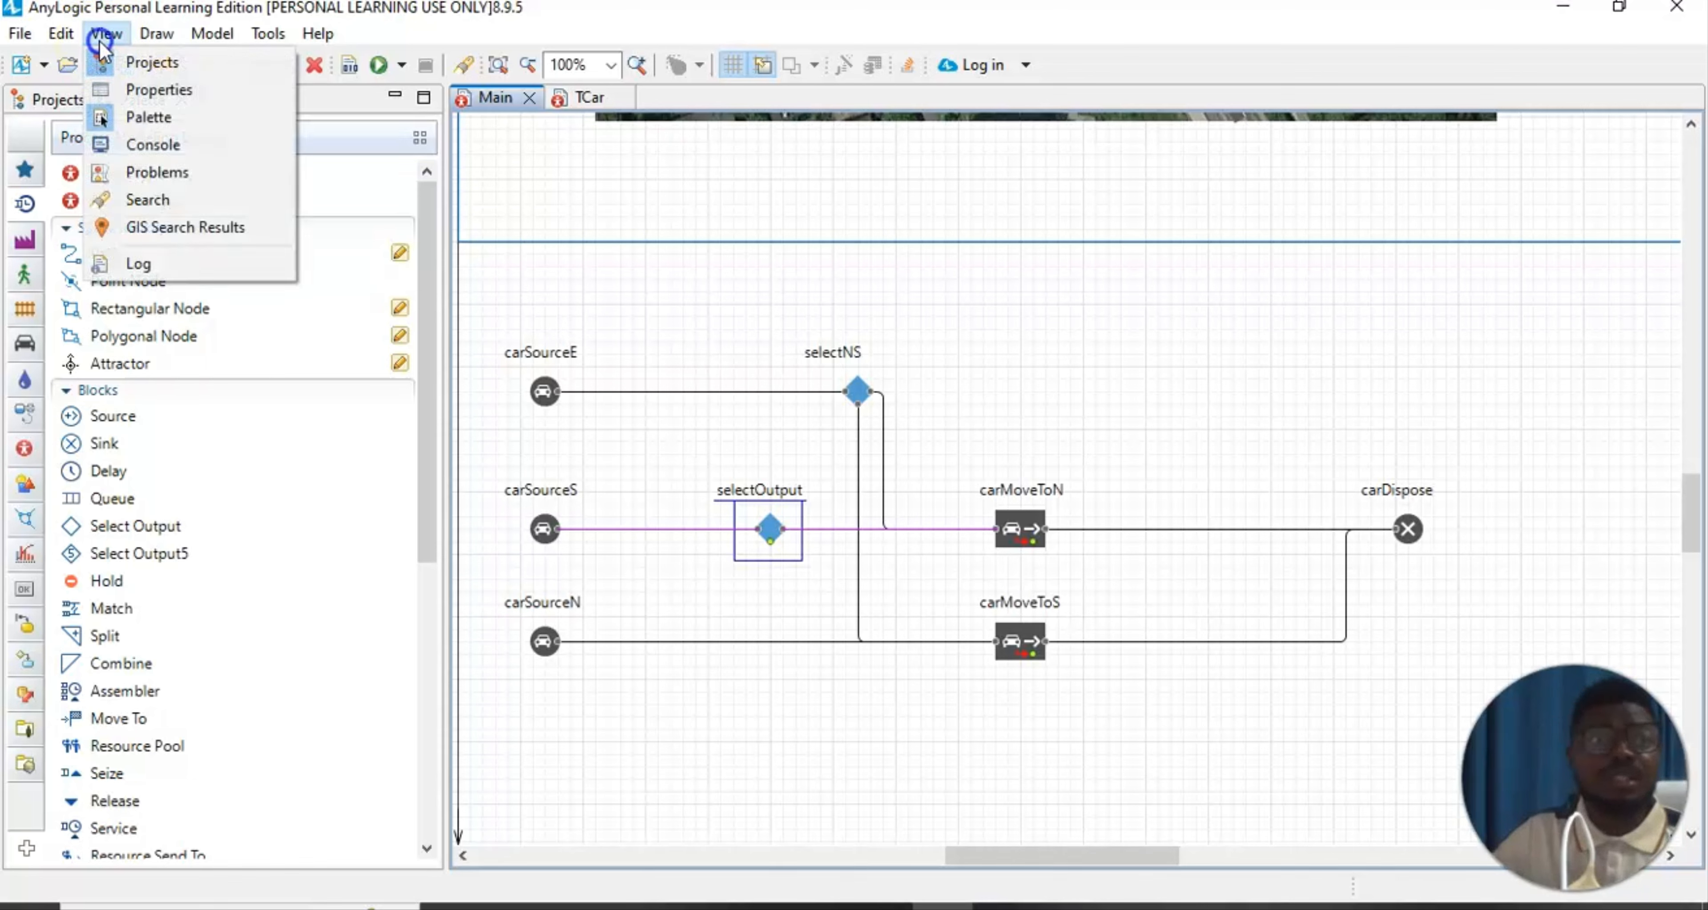
left_click(130, 84)
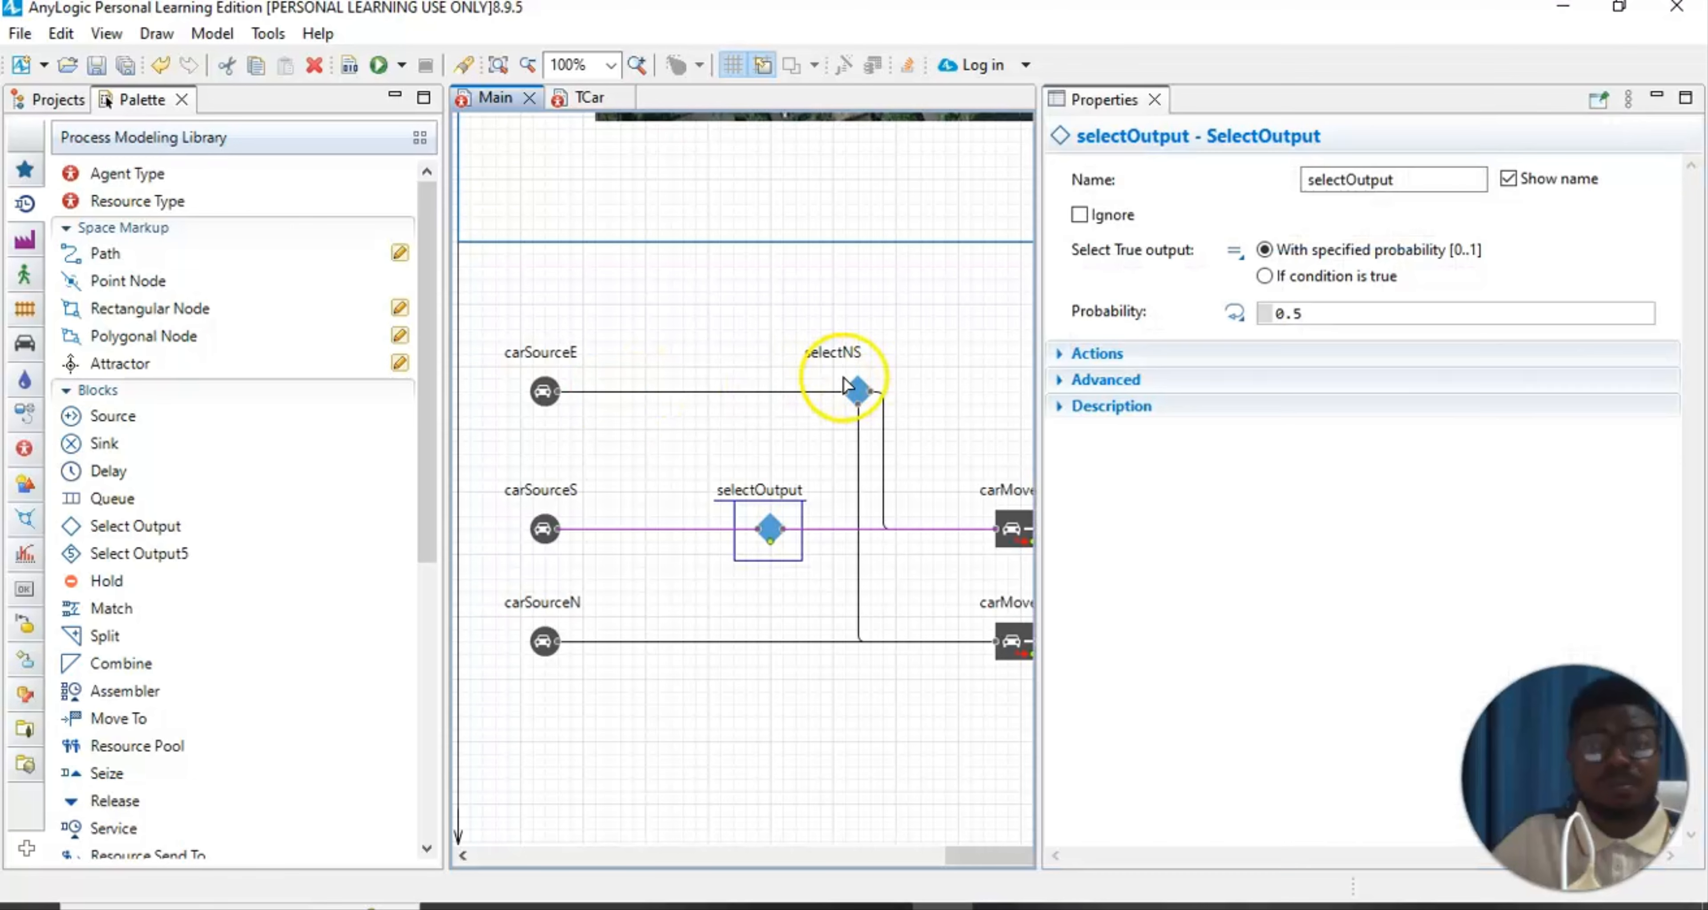
left_click(1422, 178)
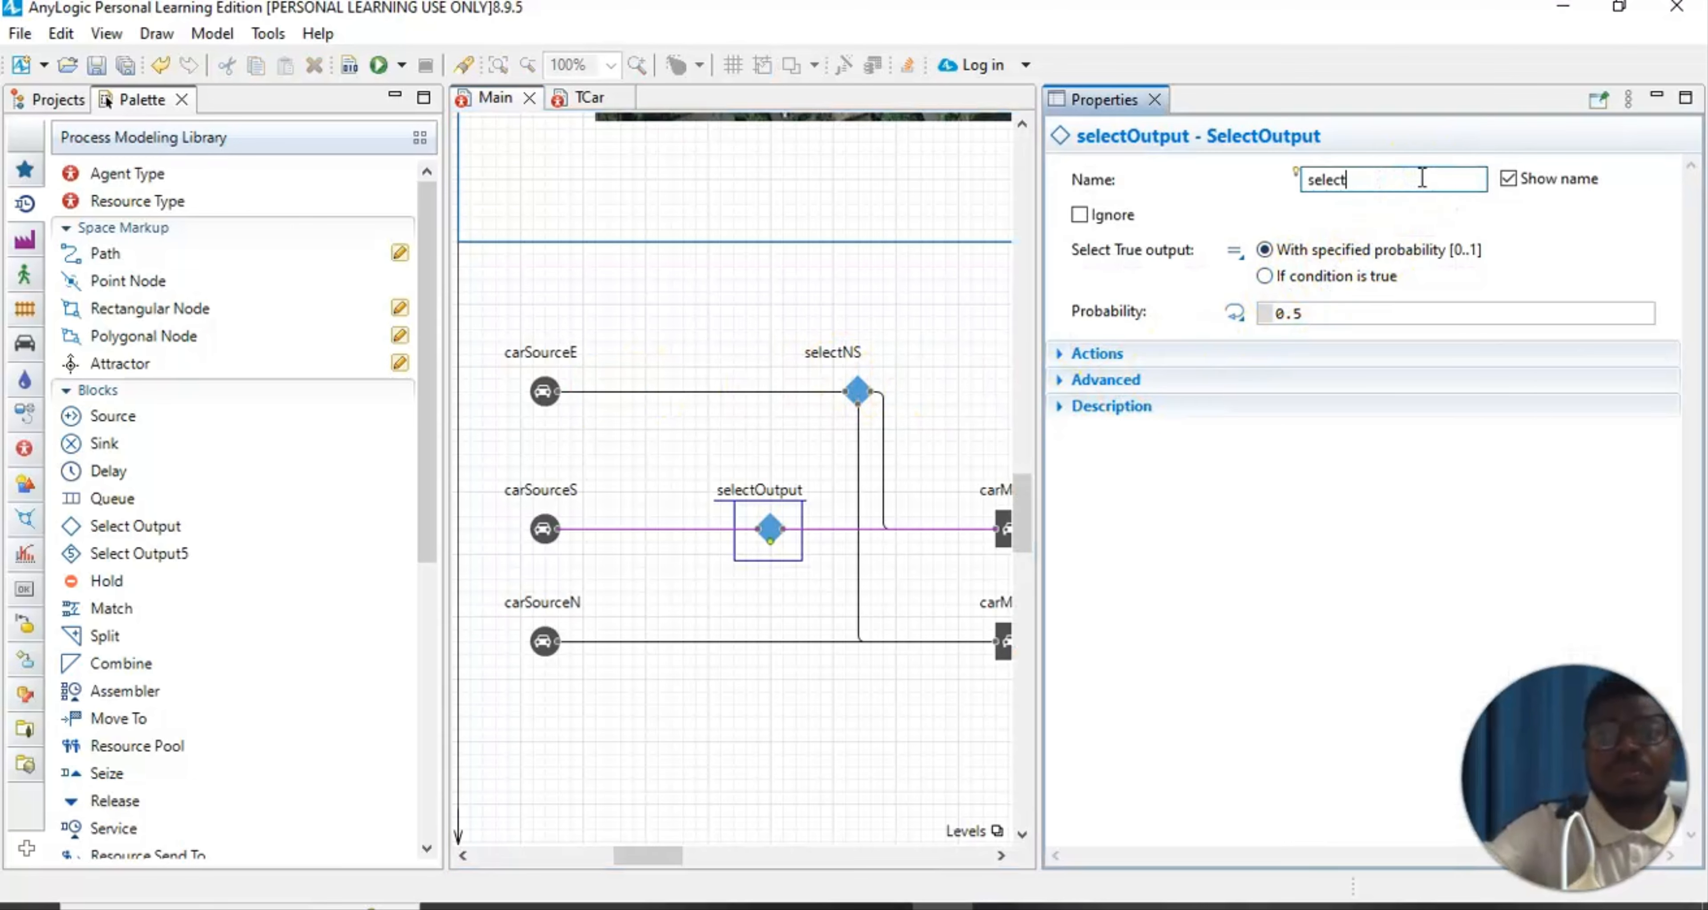
type("NE")
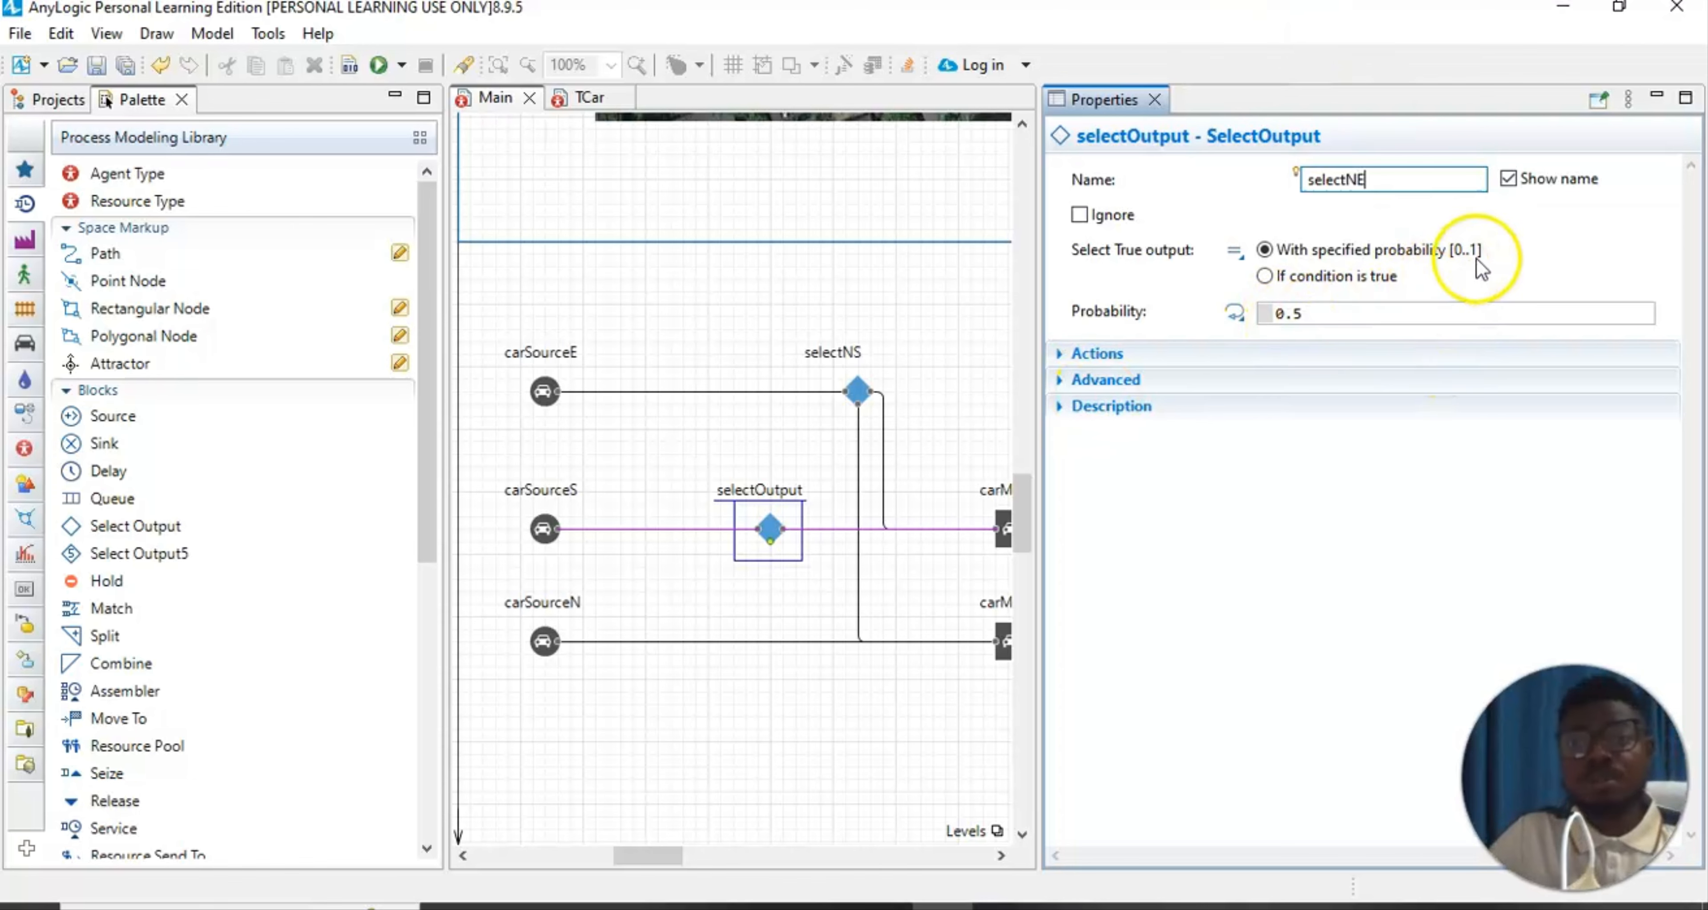
left_click(1556, 233)
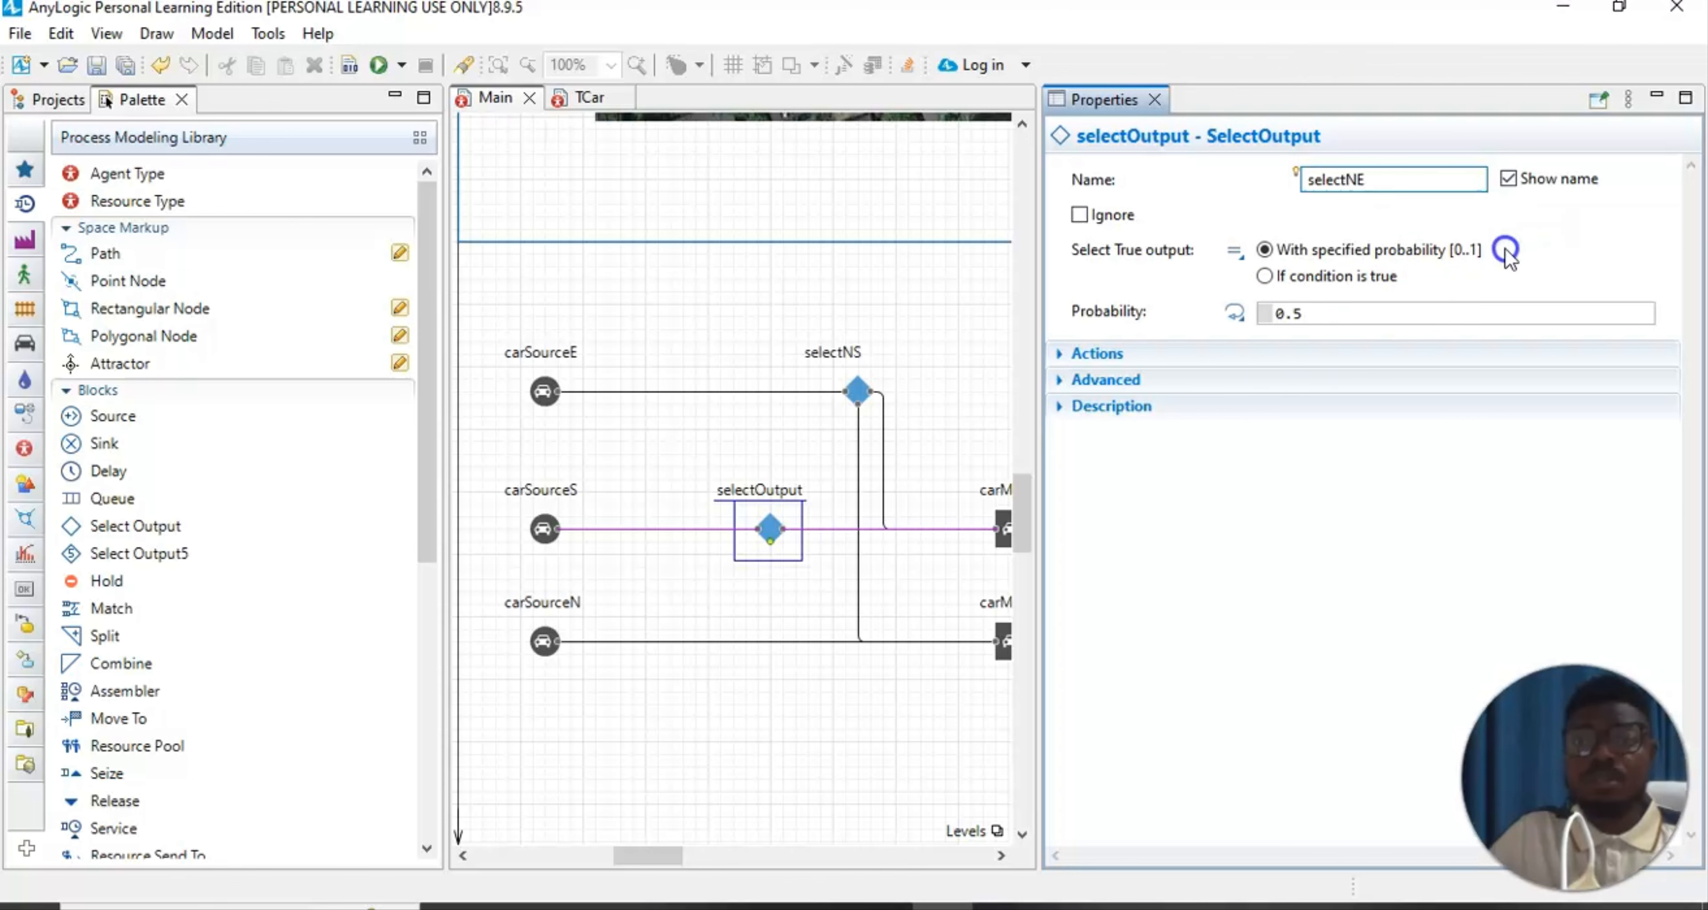
left_click(1193, 674)
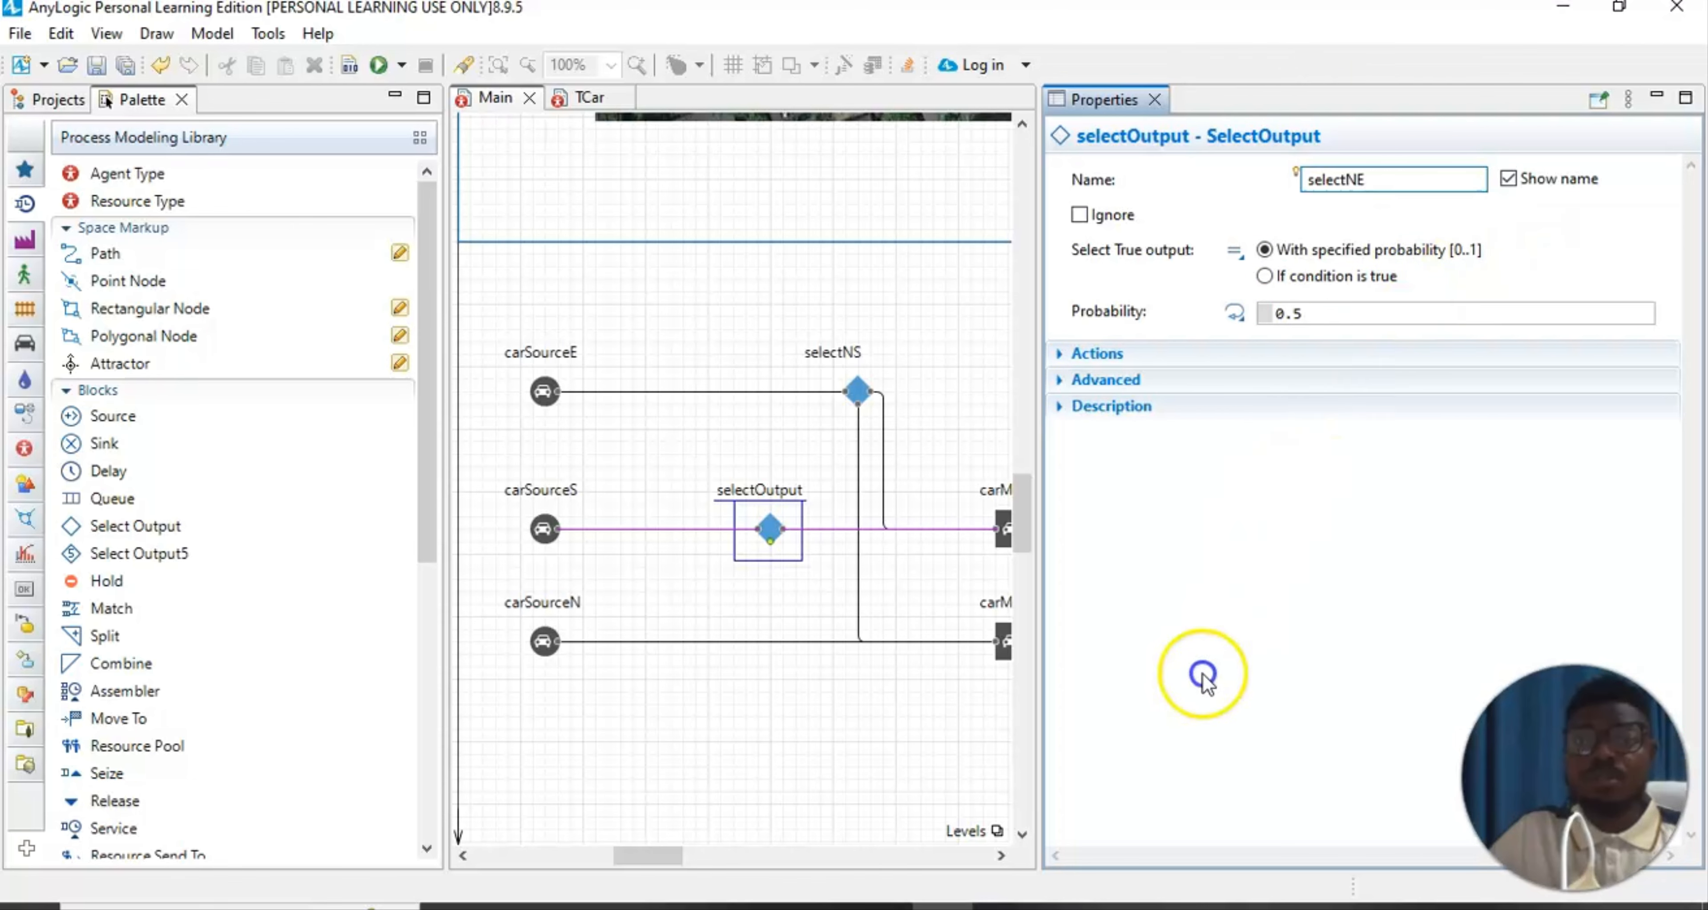
left_click(1157, 100)
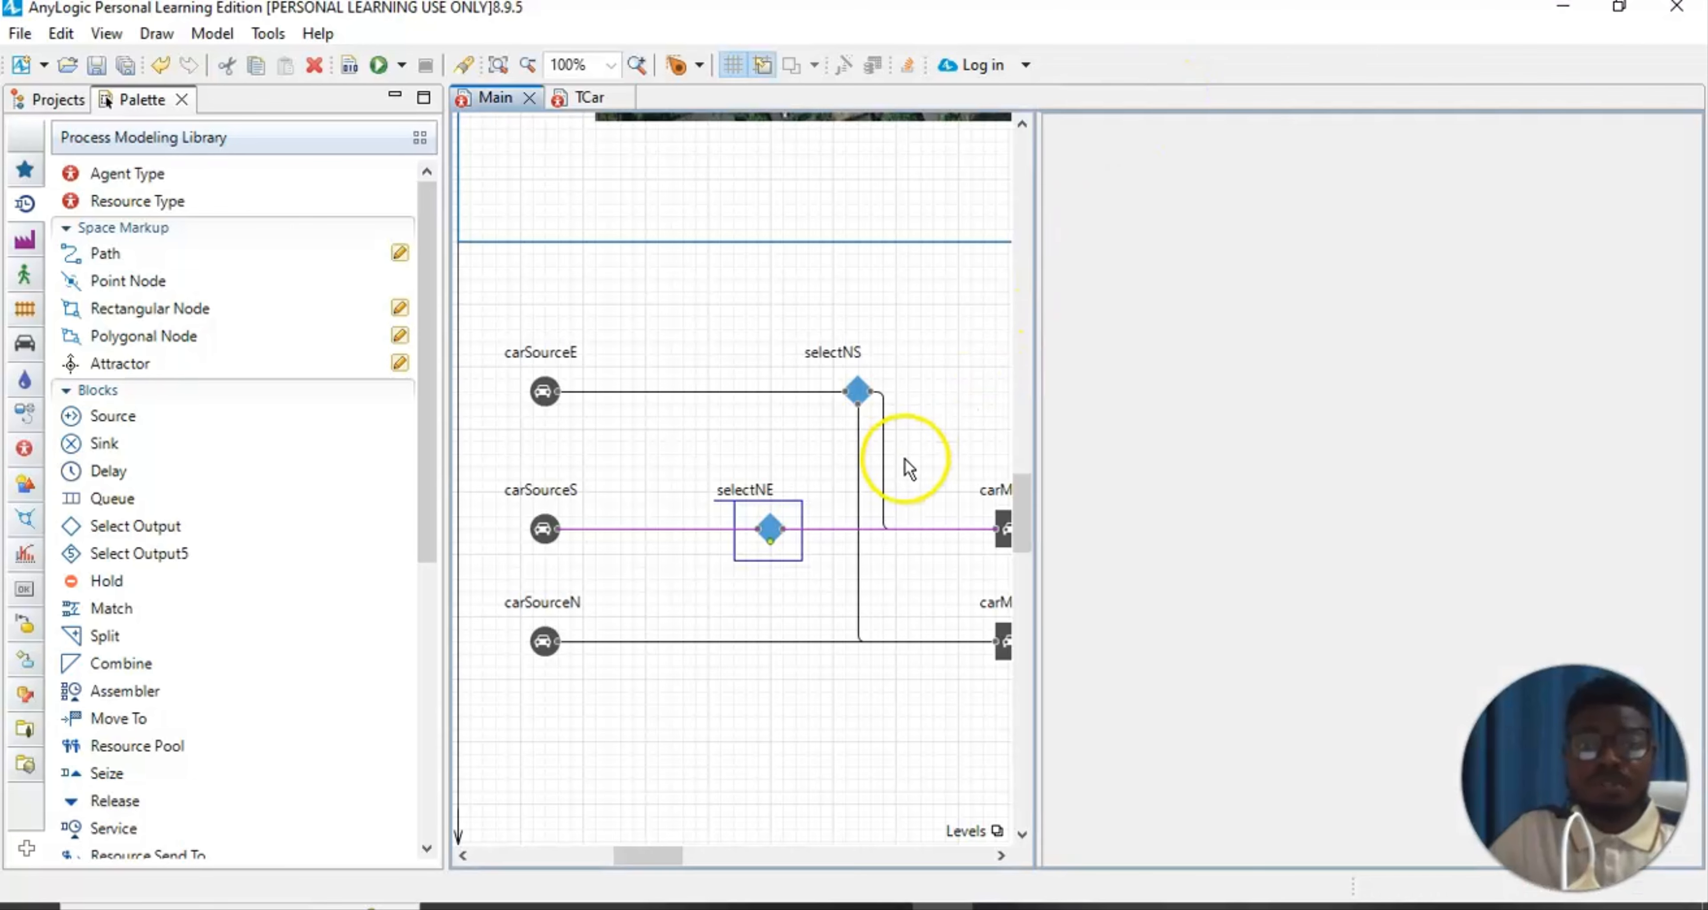
left_click(717, 705)
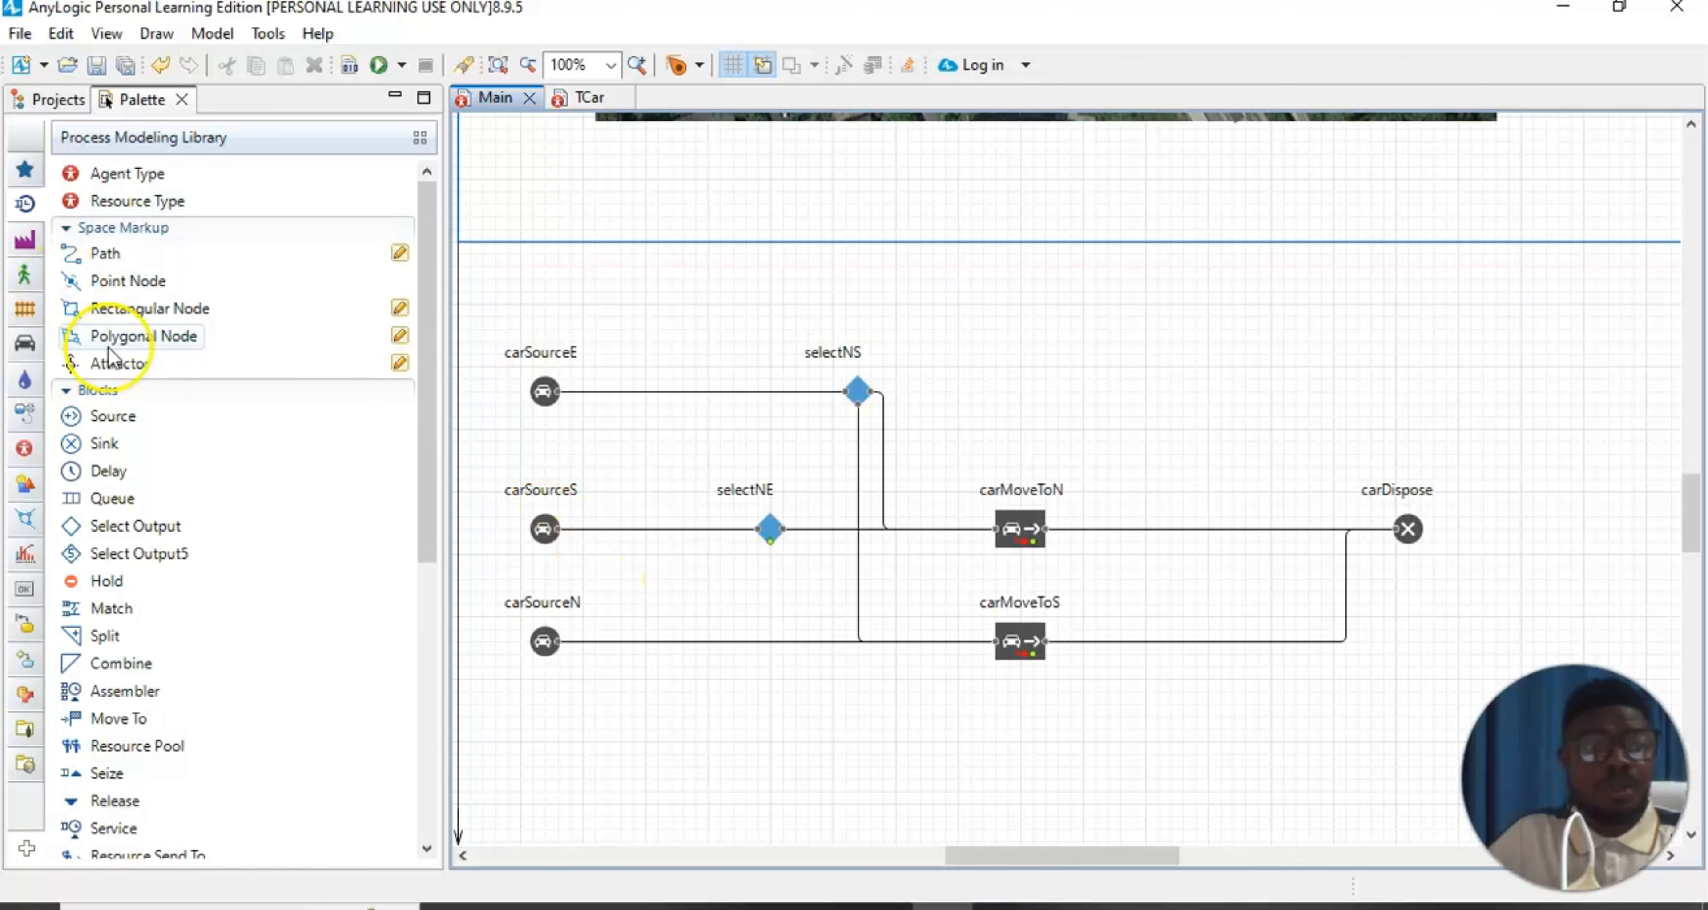
Insert another Select Output block into the connection between carSourceN and carMoveToS
left_click(133, 527)
left_click_drag(132, 526, 649, 630)
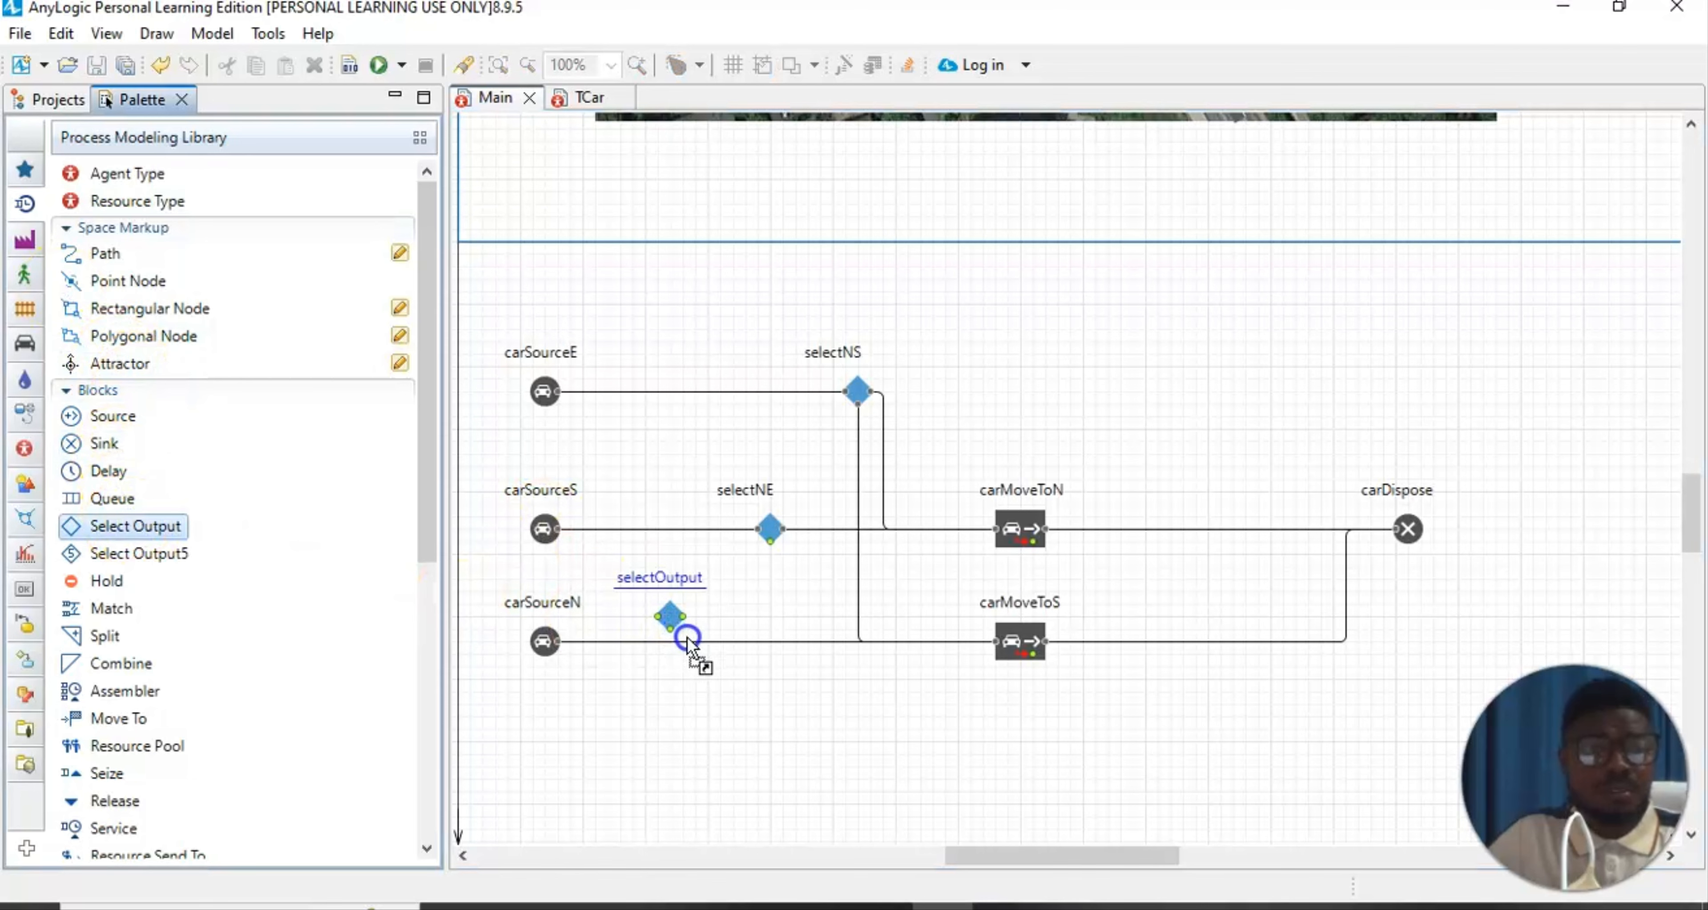
left_click_drag(693, 644, 684, 647)
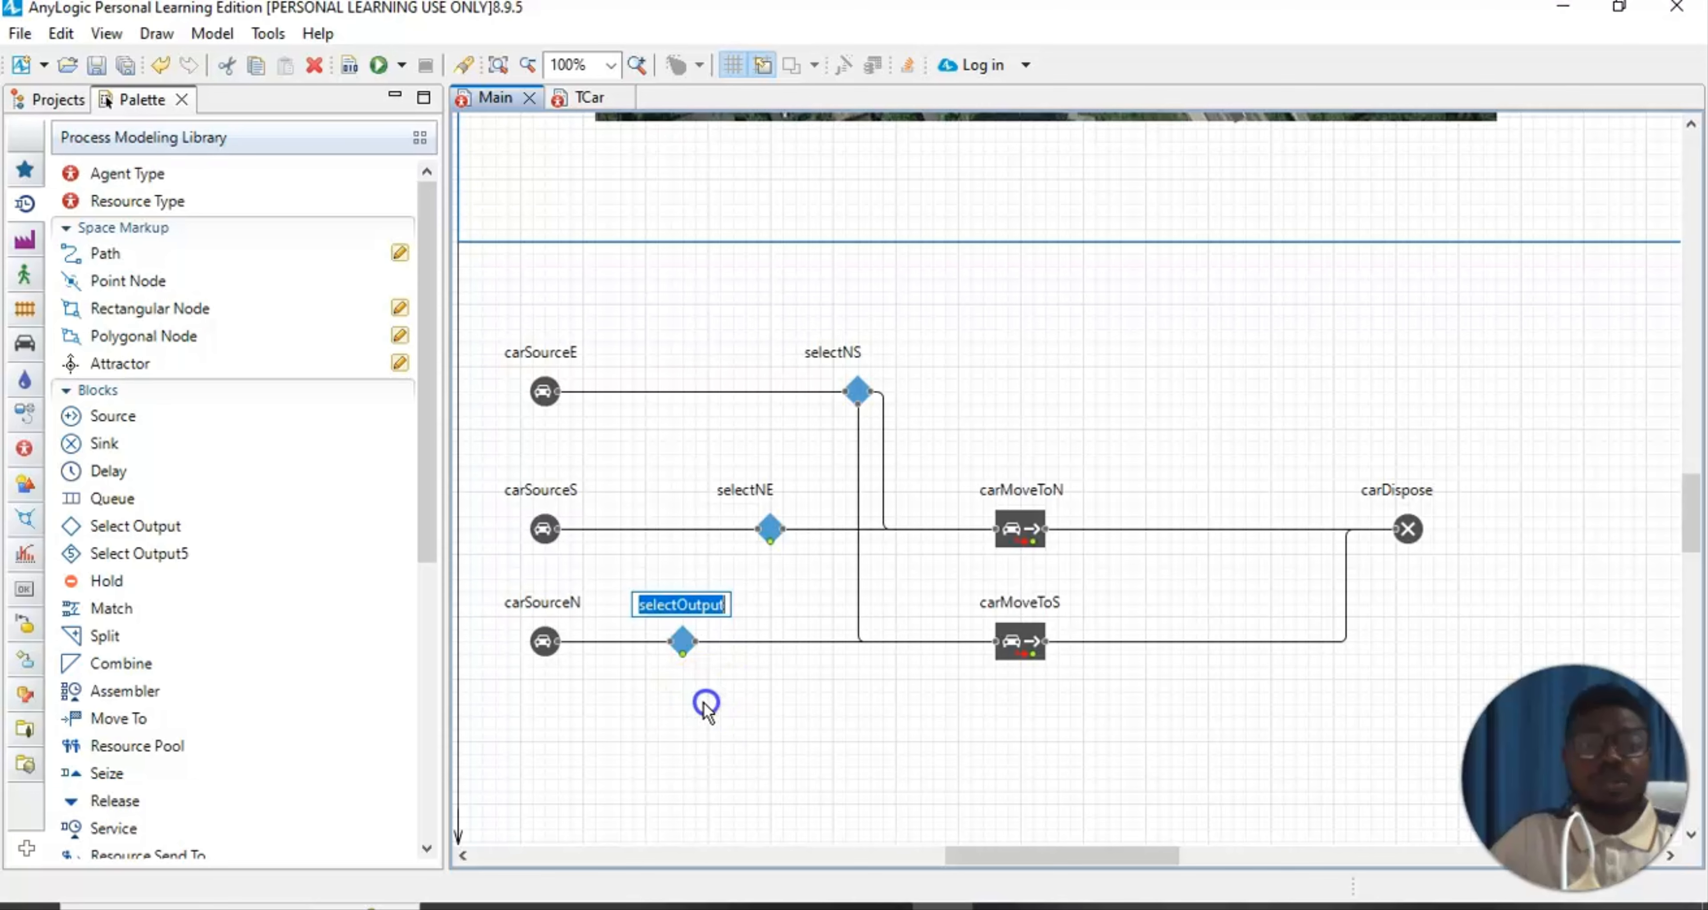
Rename the Select Output block after carSourceN to selectSE
left_click(683, 645)
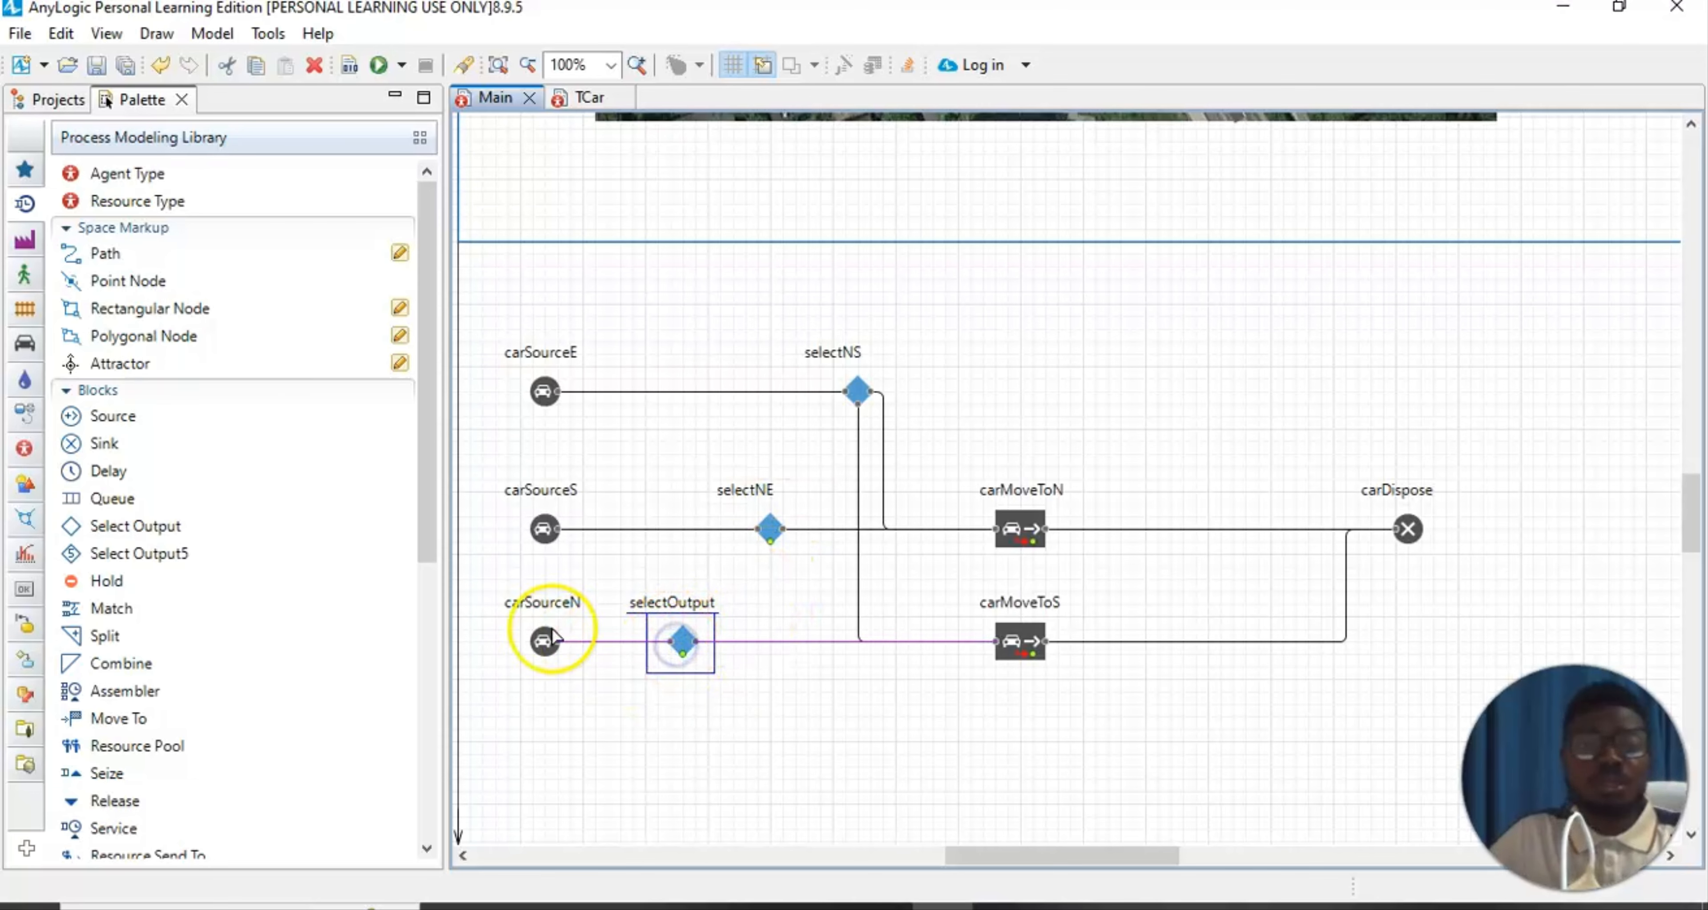
left_click(107, 33)
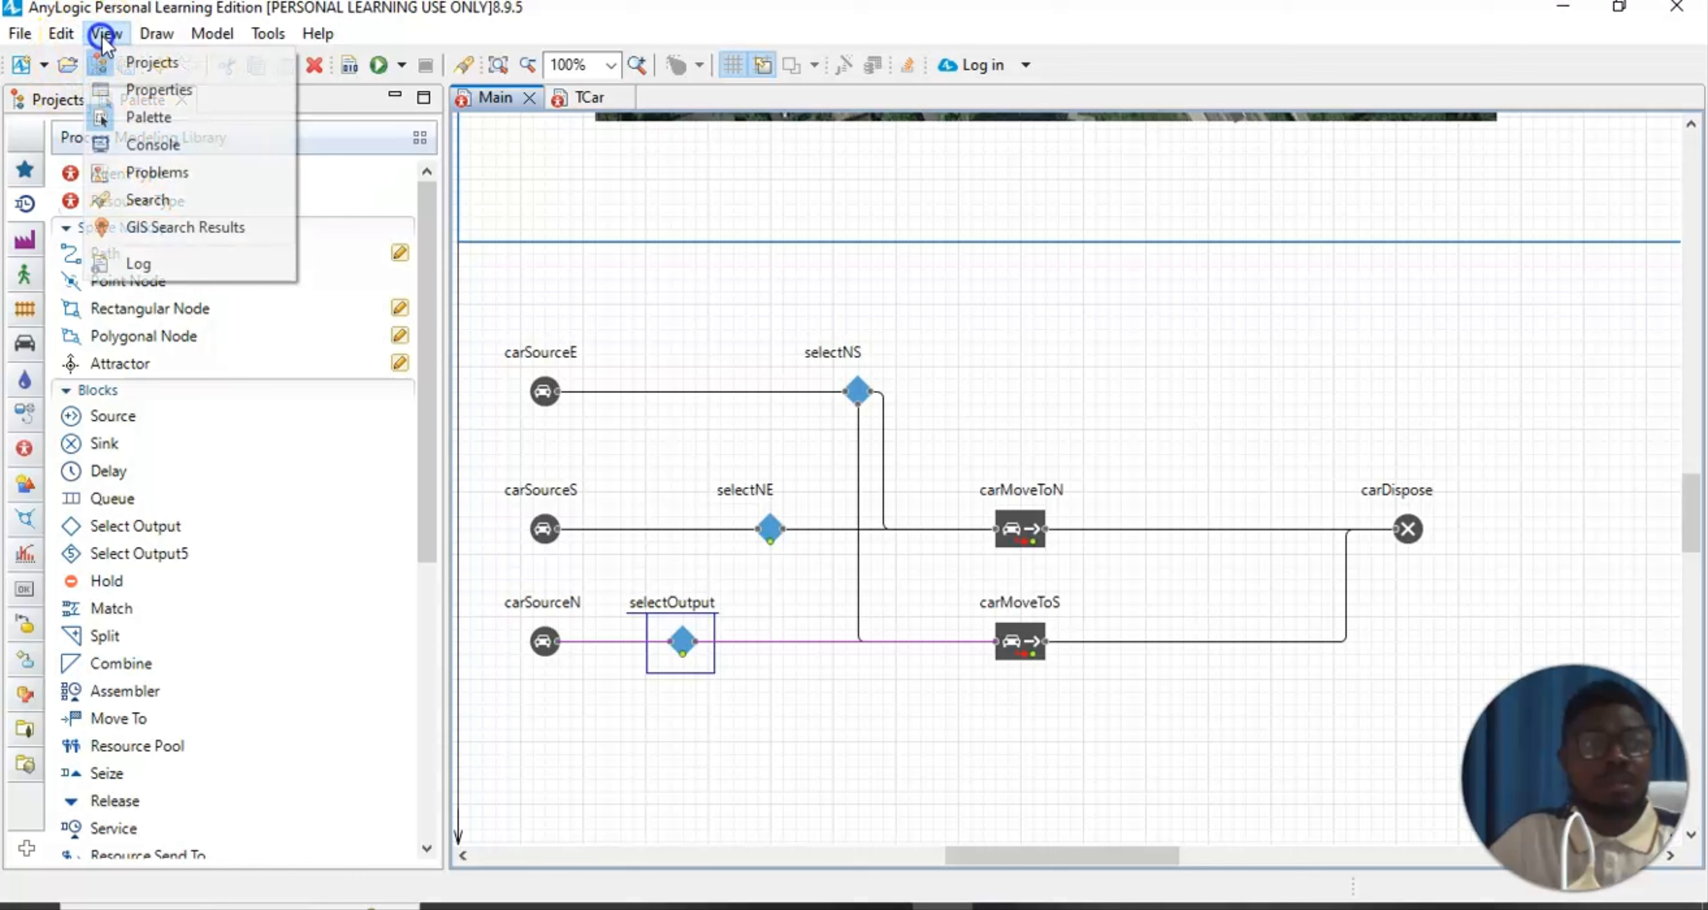
left_click(171, 99)
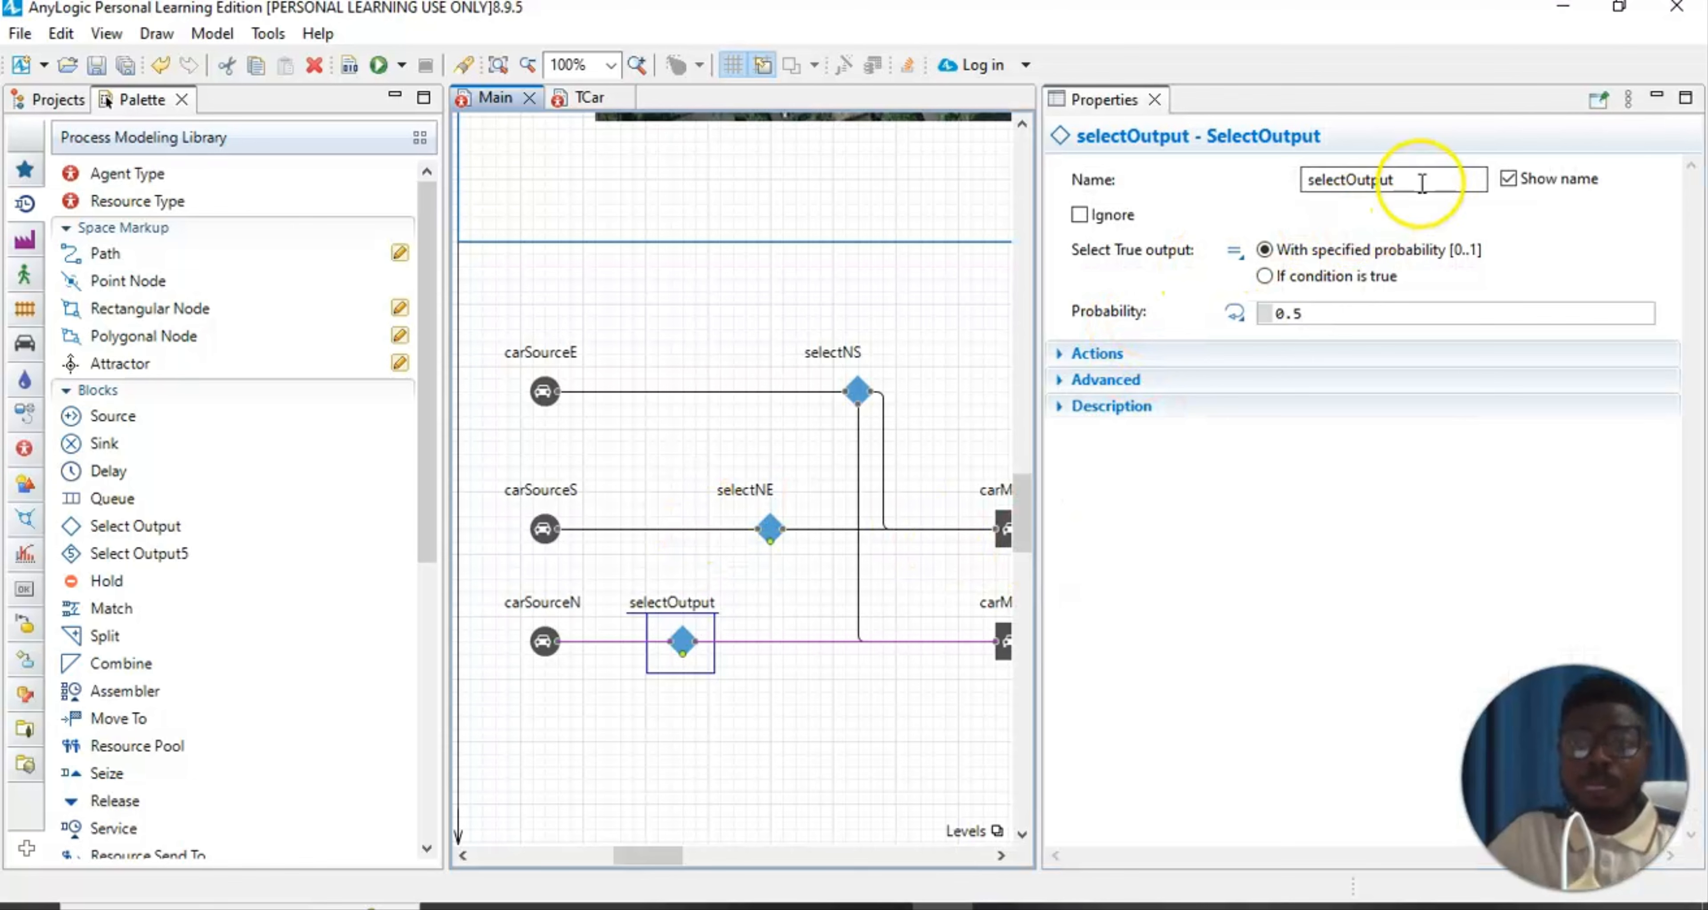
left_click(1421, 180)
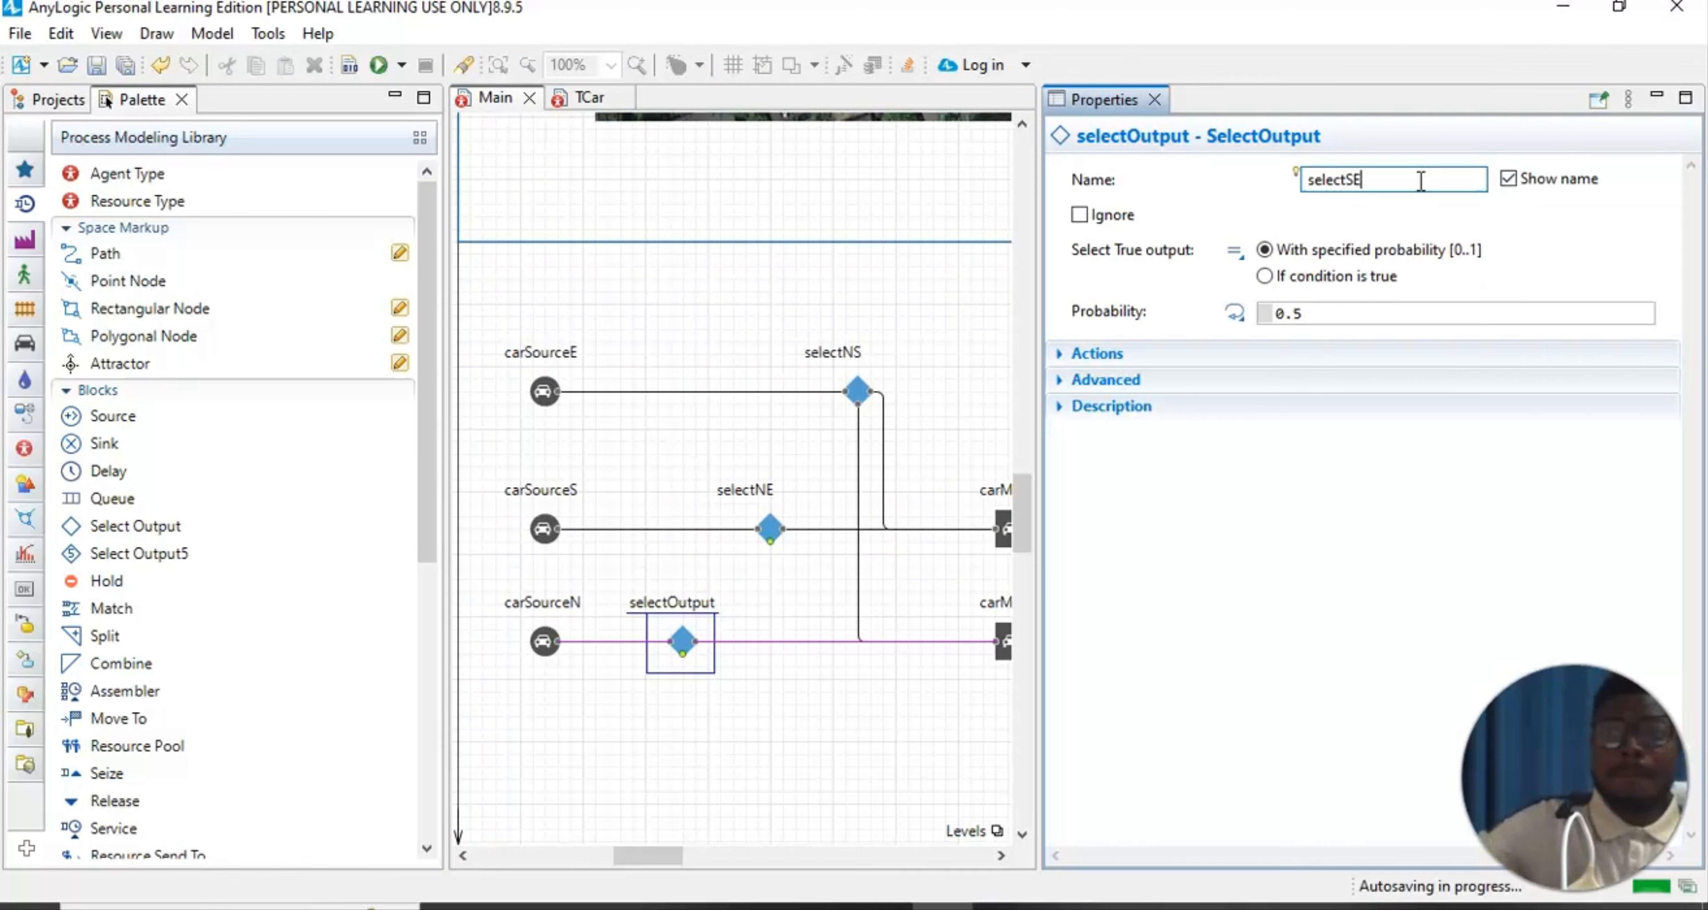
left_click(1393, 649)
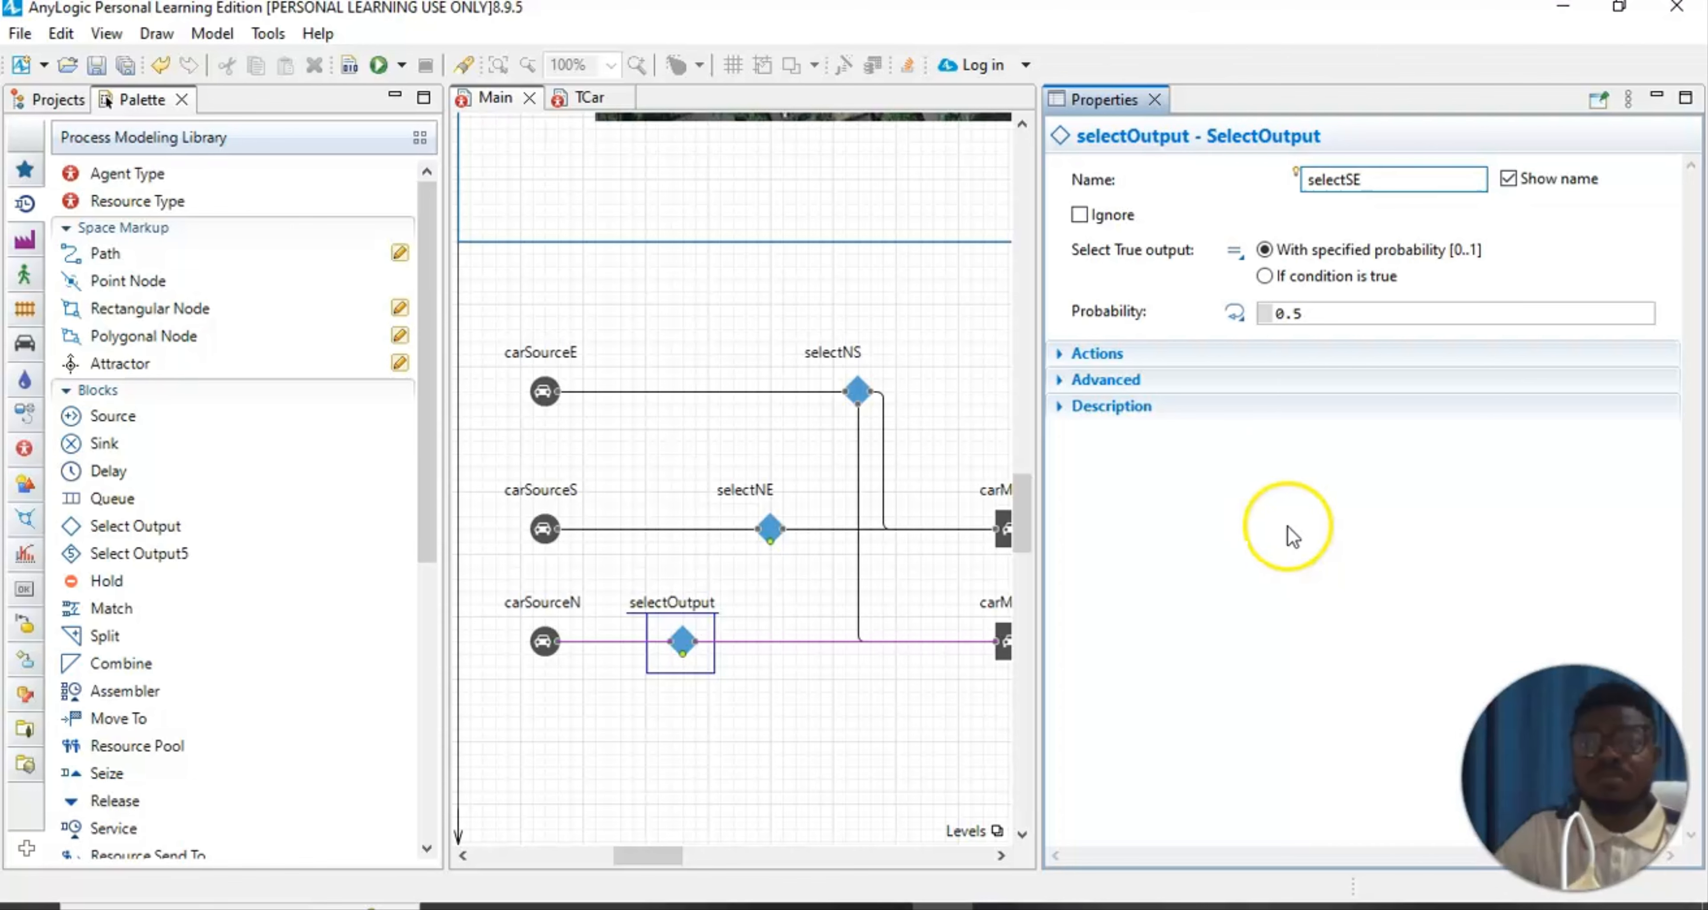
left_click(1263, 538)
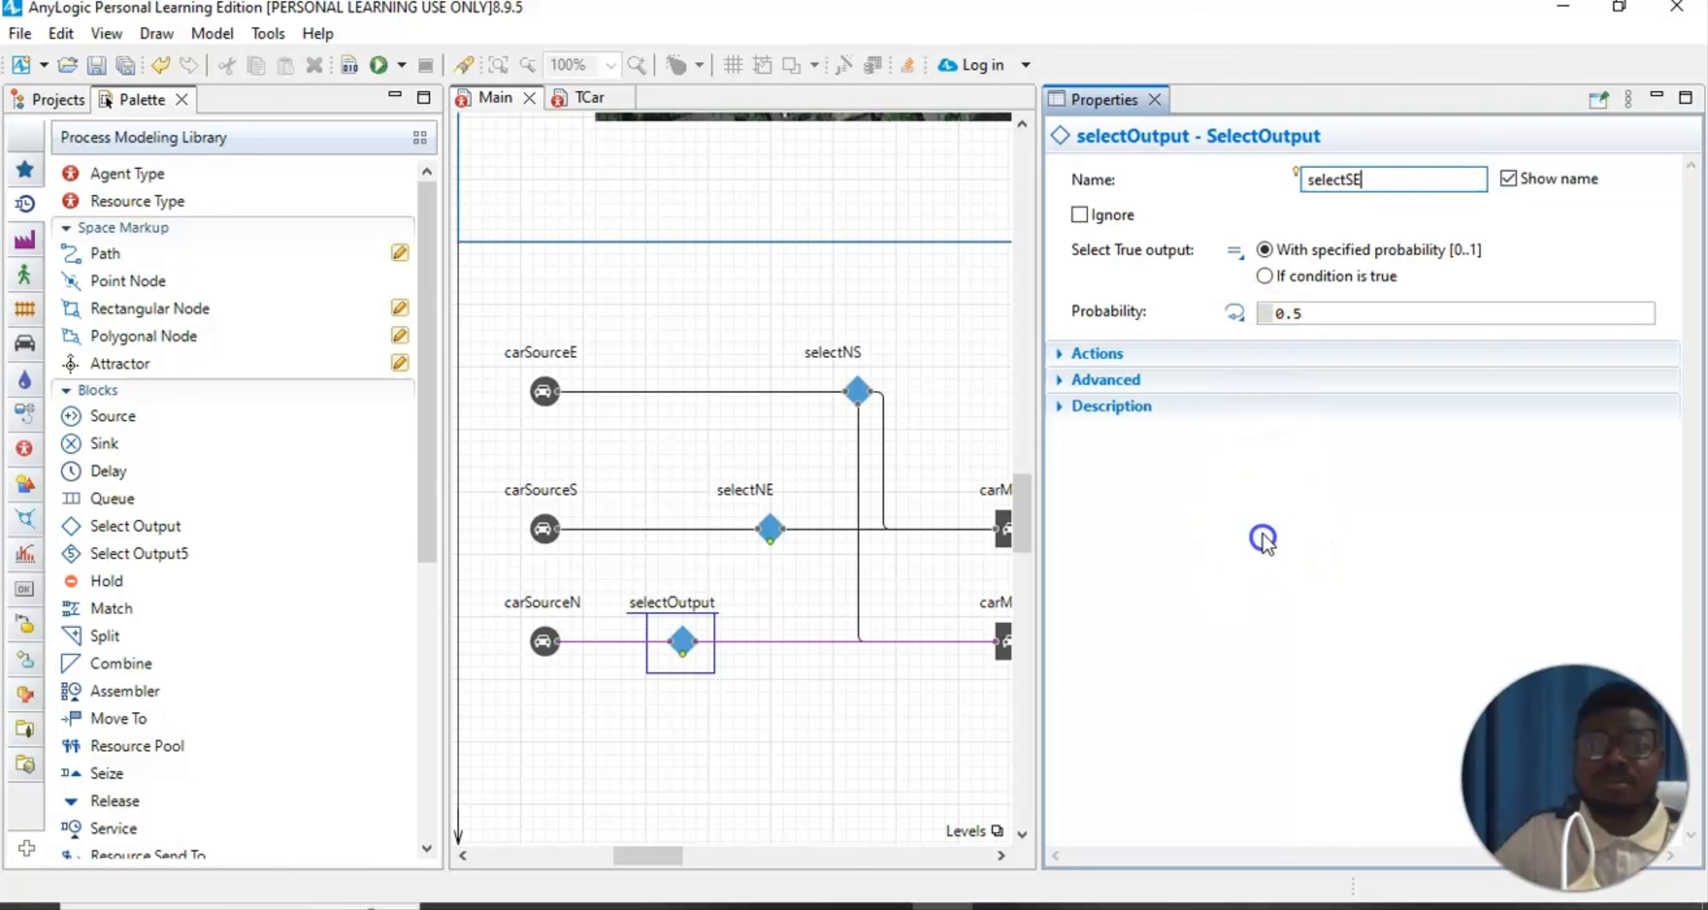
left_click(1523, 213)
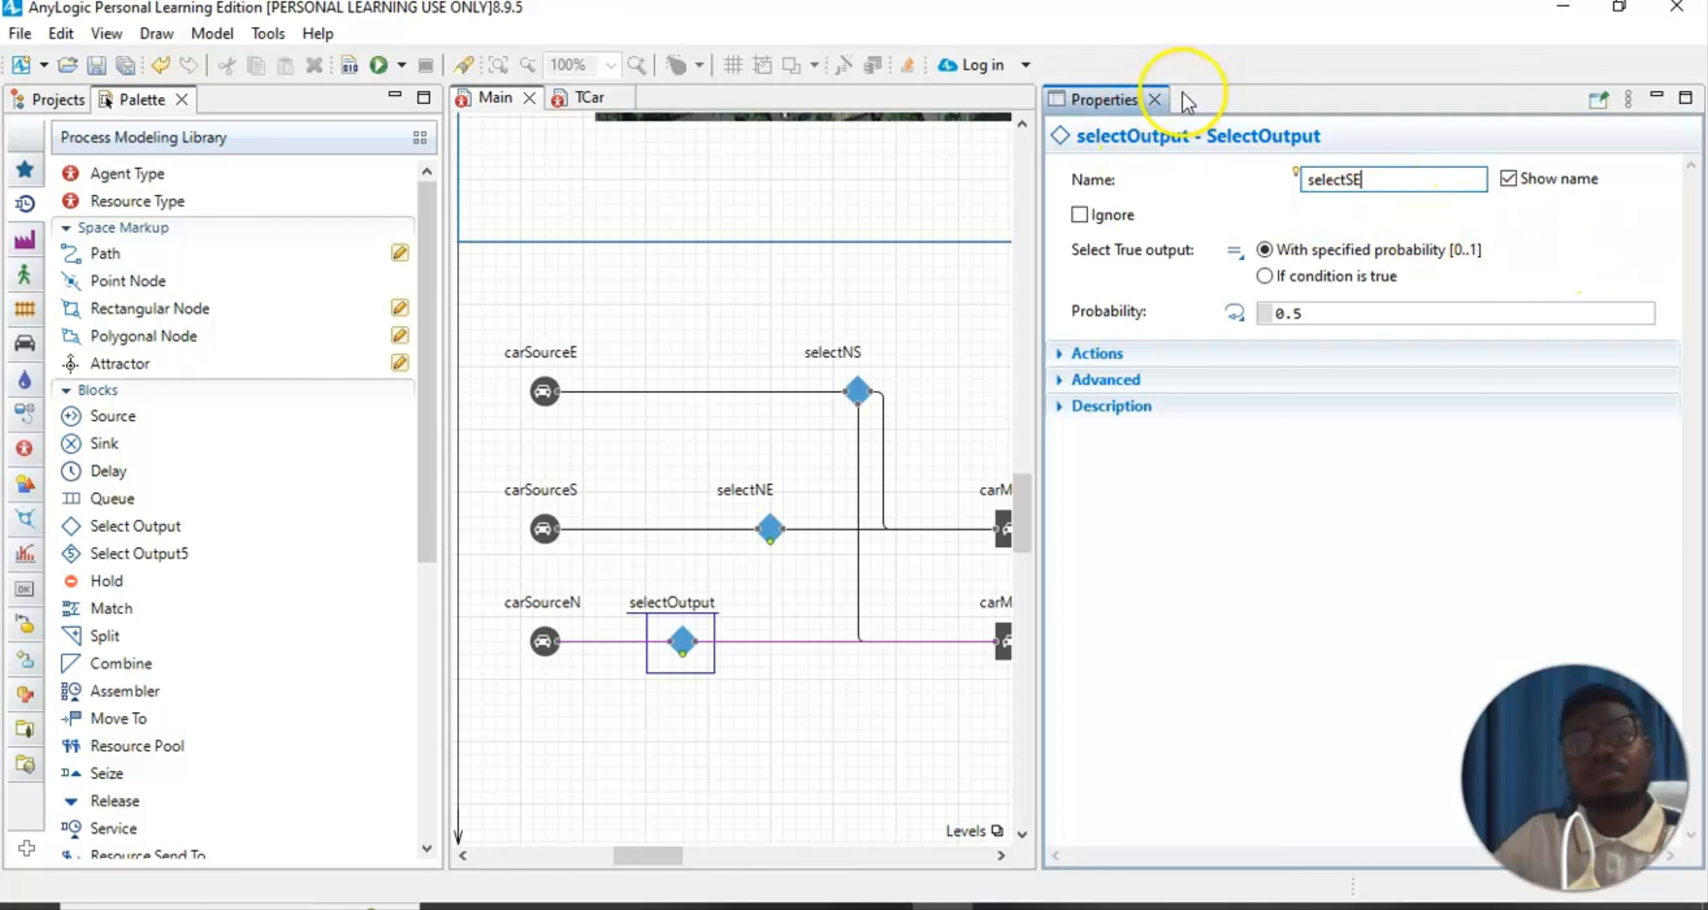
left_click(1156, 101)
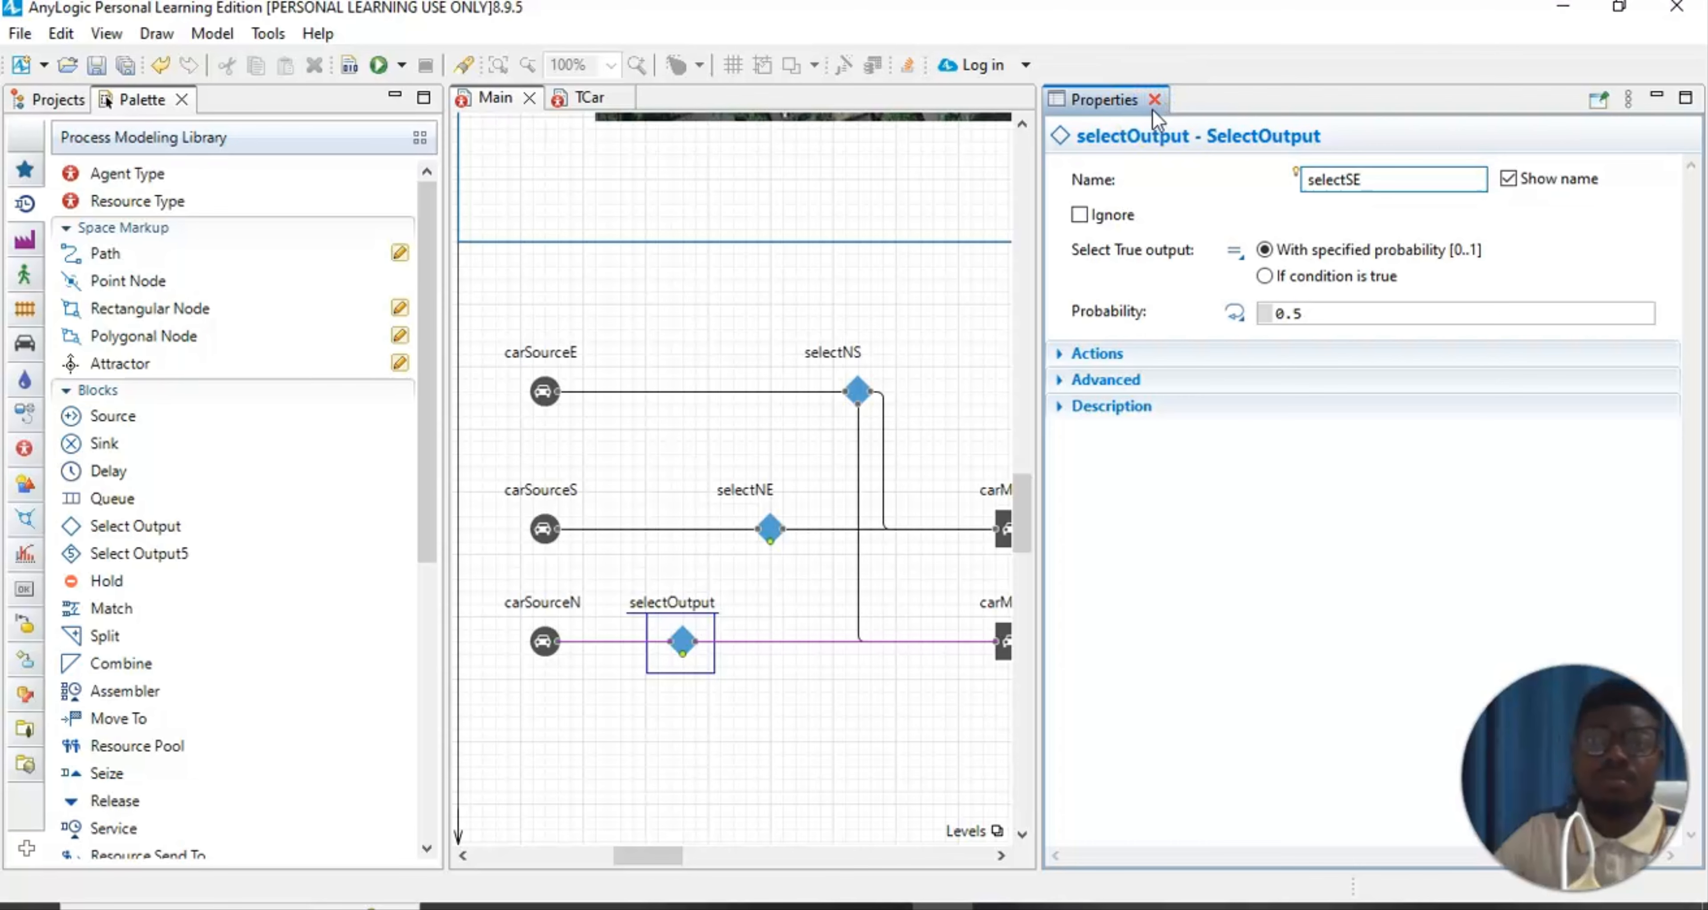
left_click(1154, 101)
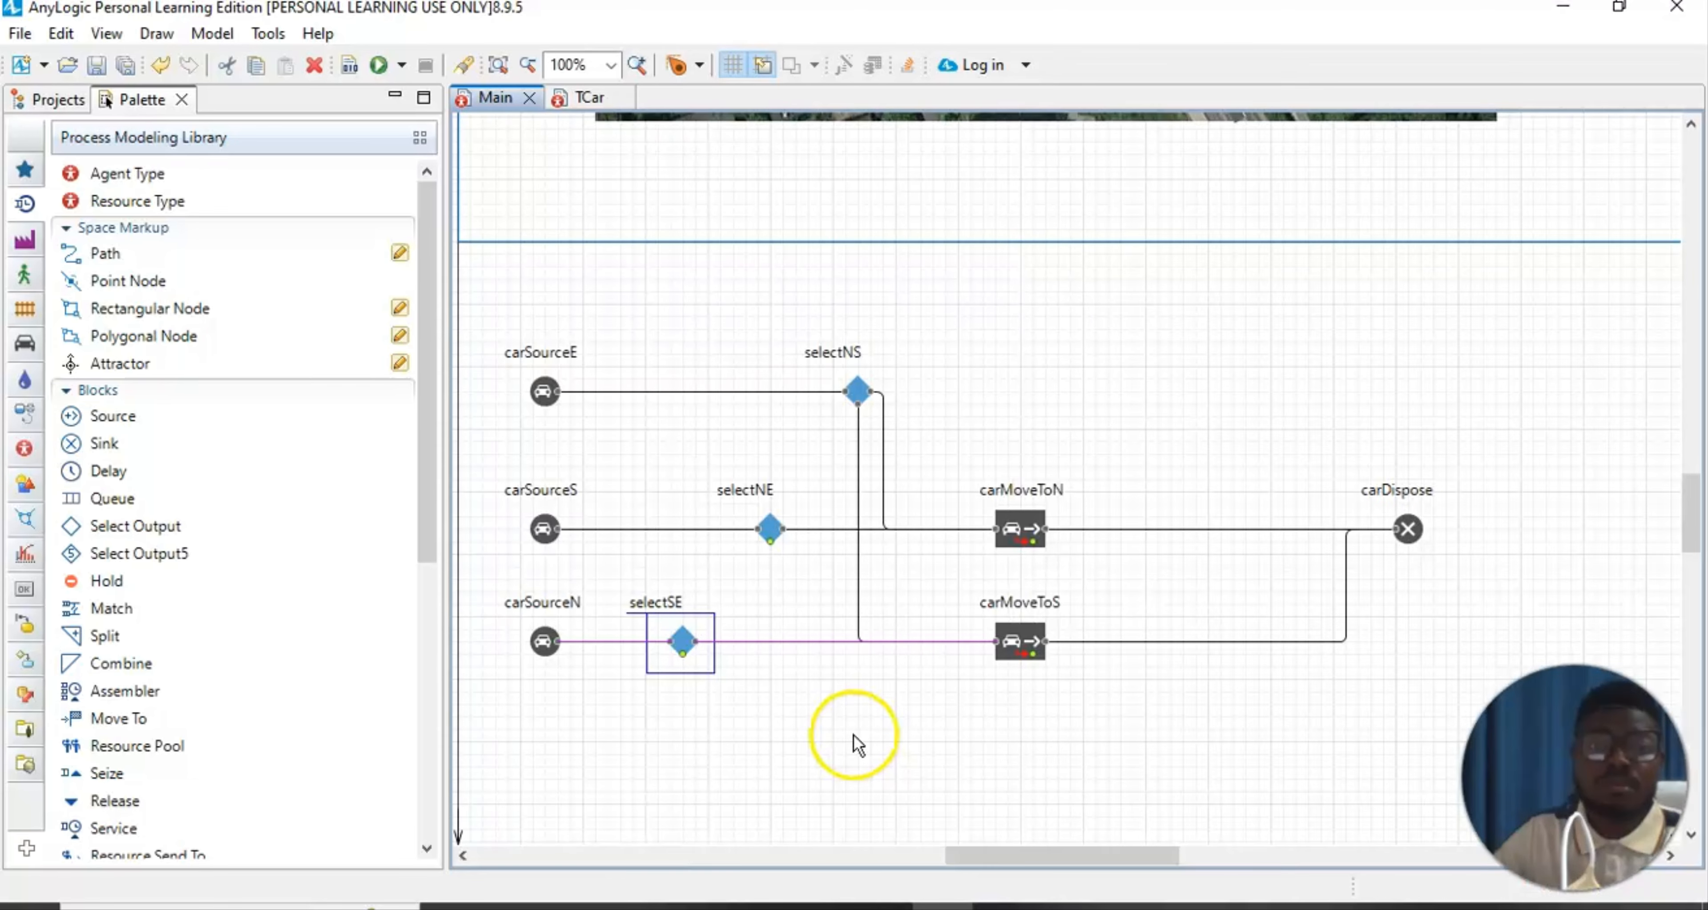
left_click(855, 743)
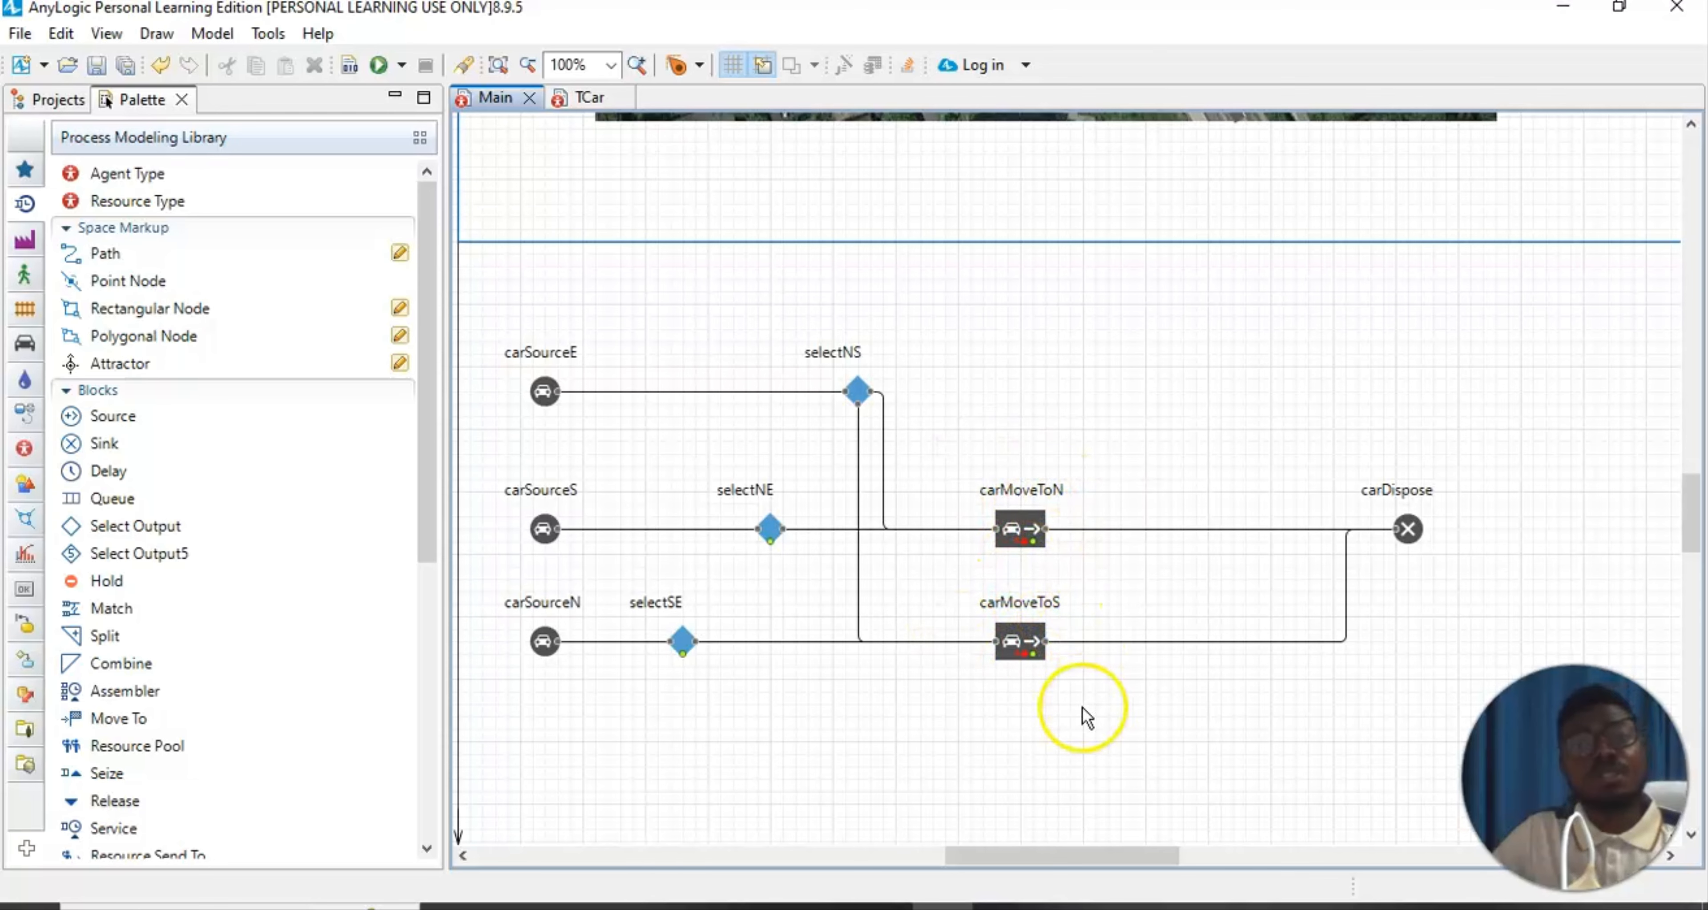
Add a Car Move To block from the Road Traffic Library to the flowchart below carMoveToS
scroll(1125, 721, "down", 2)
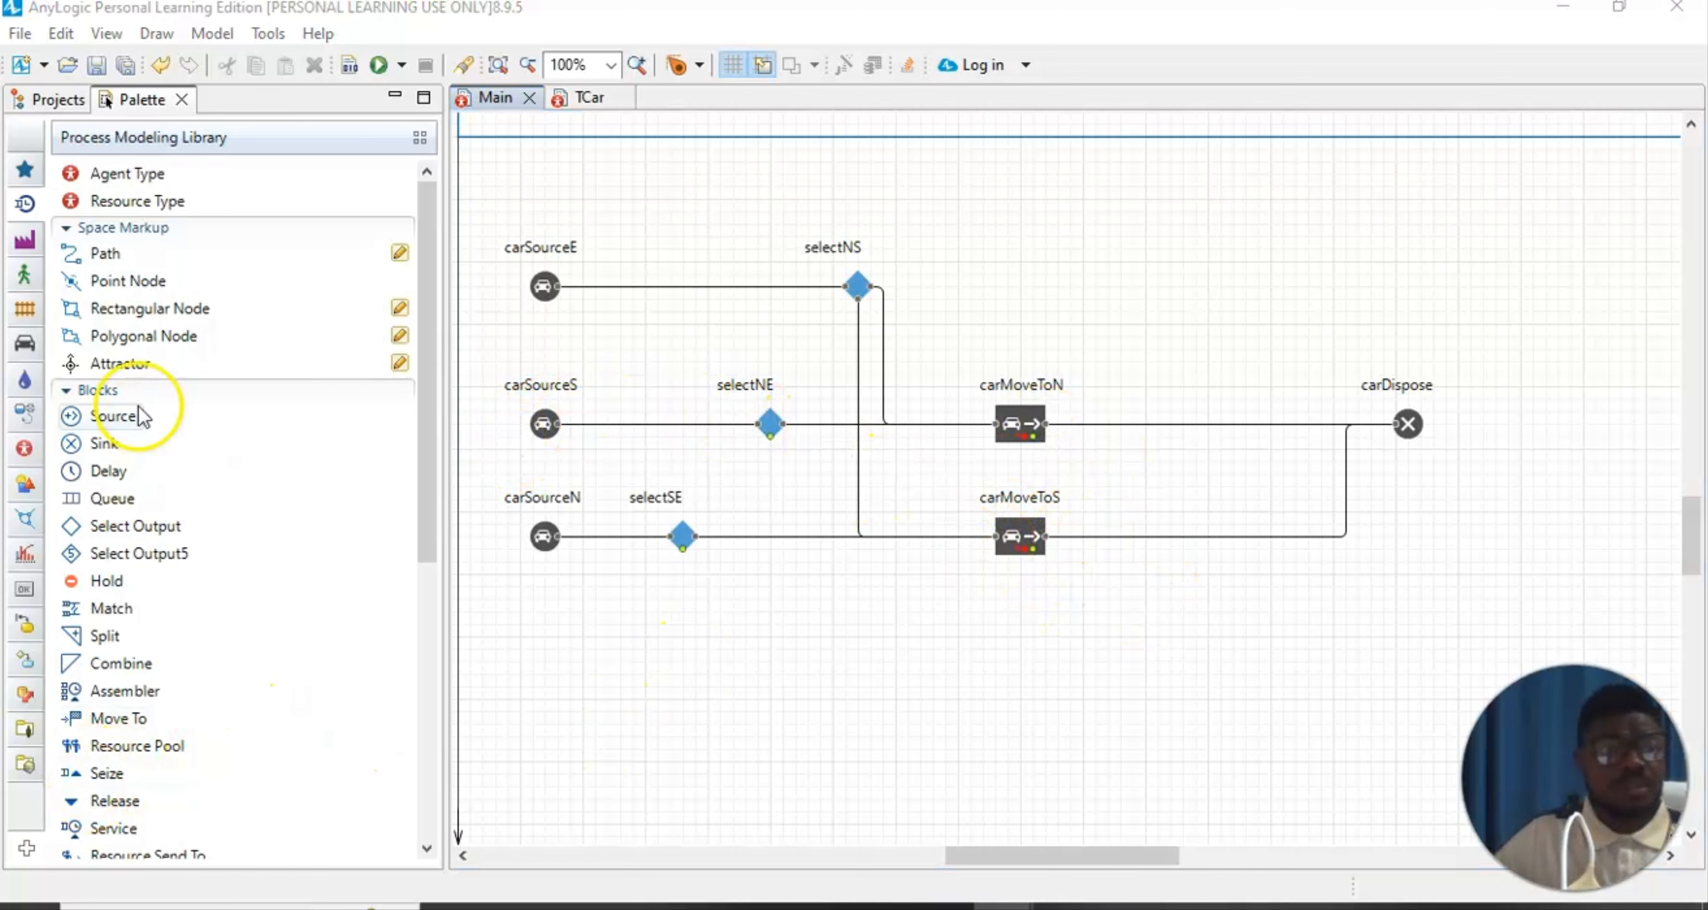
left_click(25, 343)
mouse_move(25, 343)
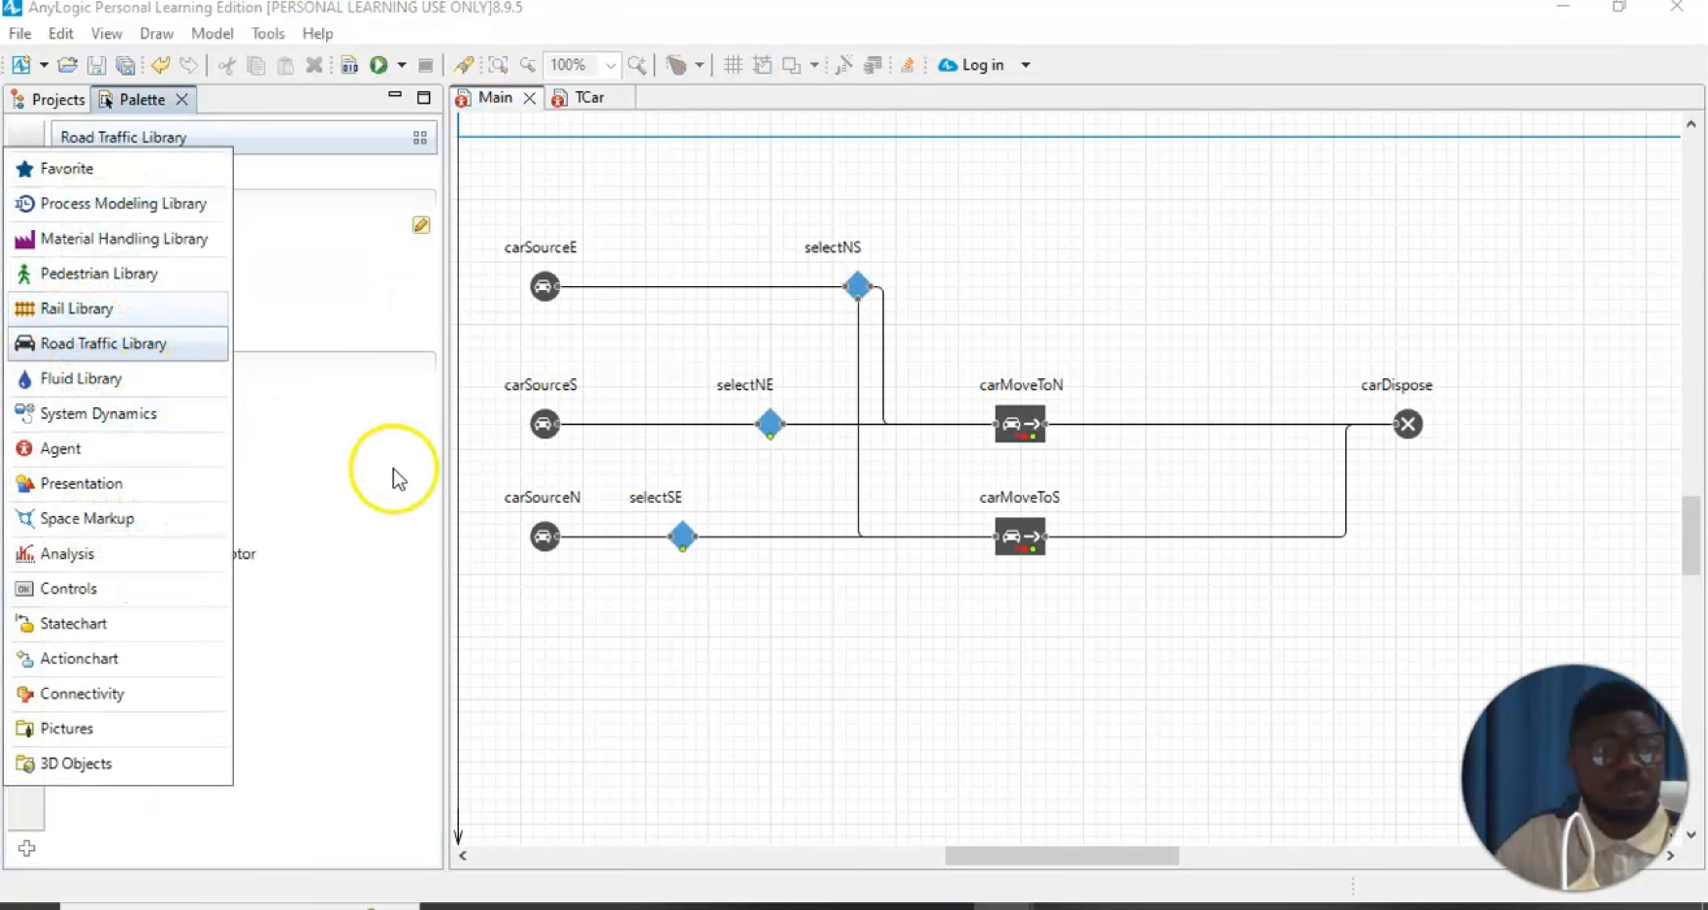
mouse_move(149, 419)
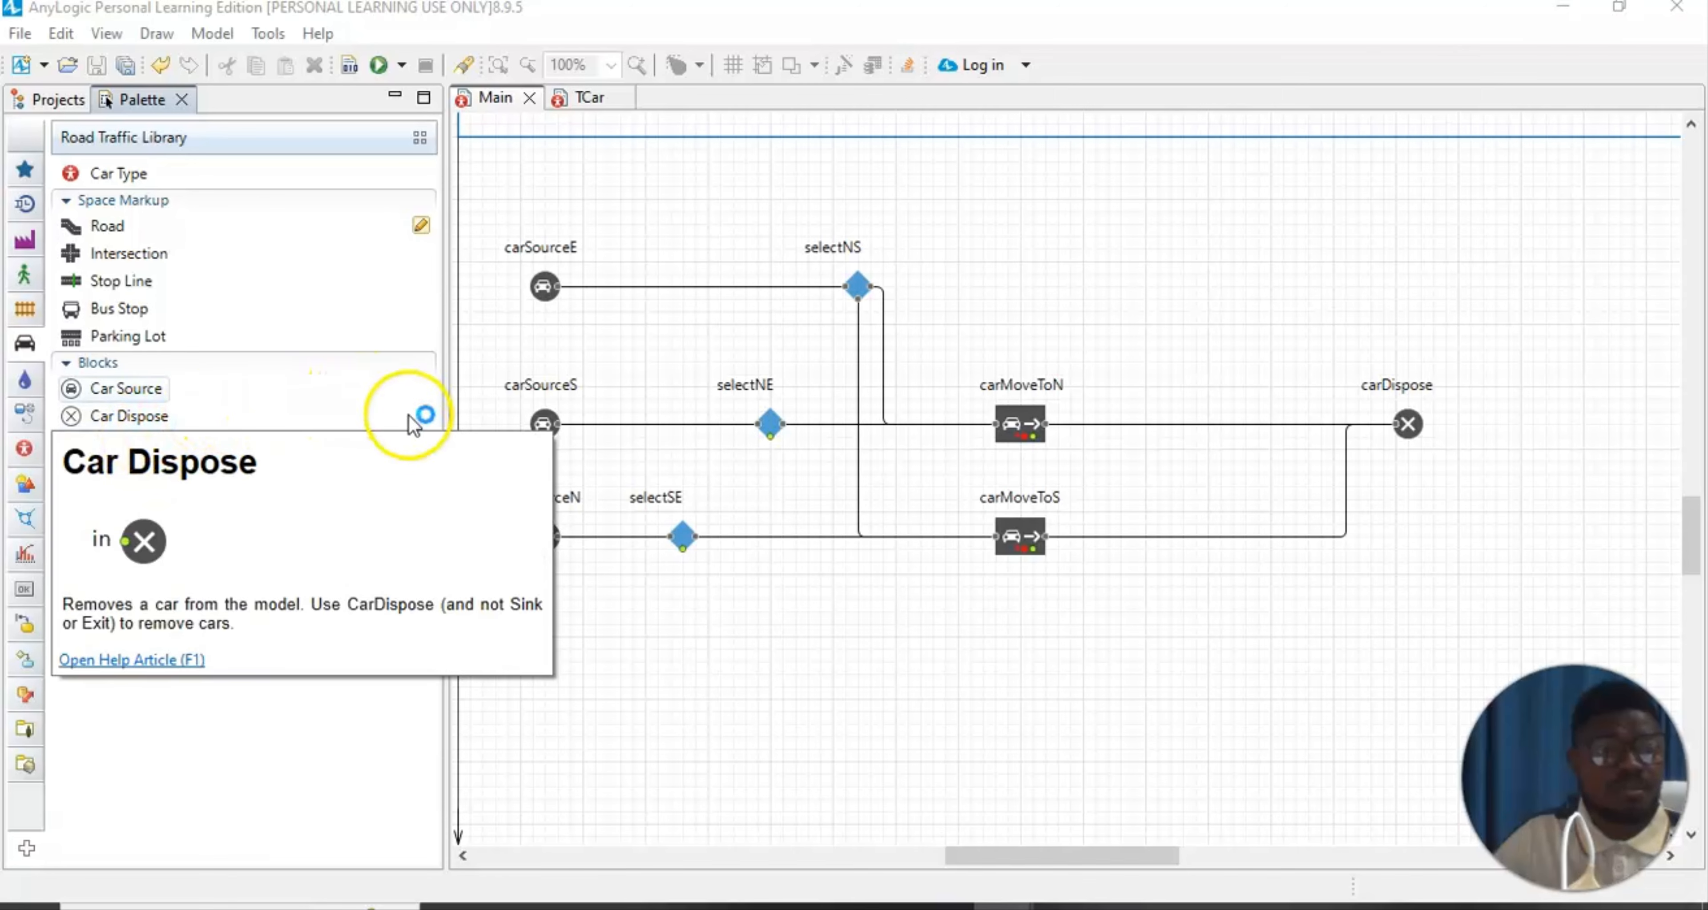
mouse_move(330, 397)
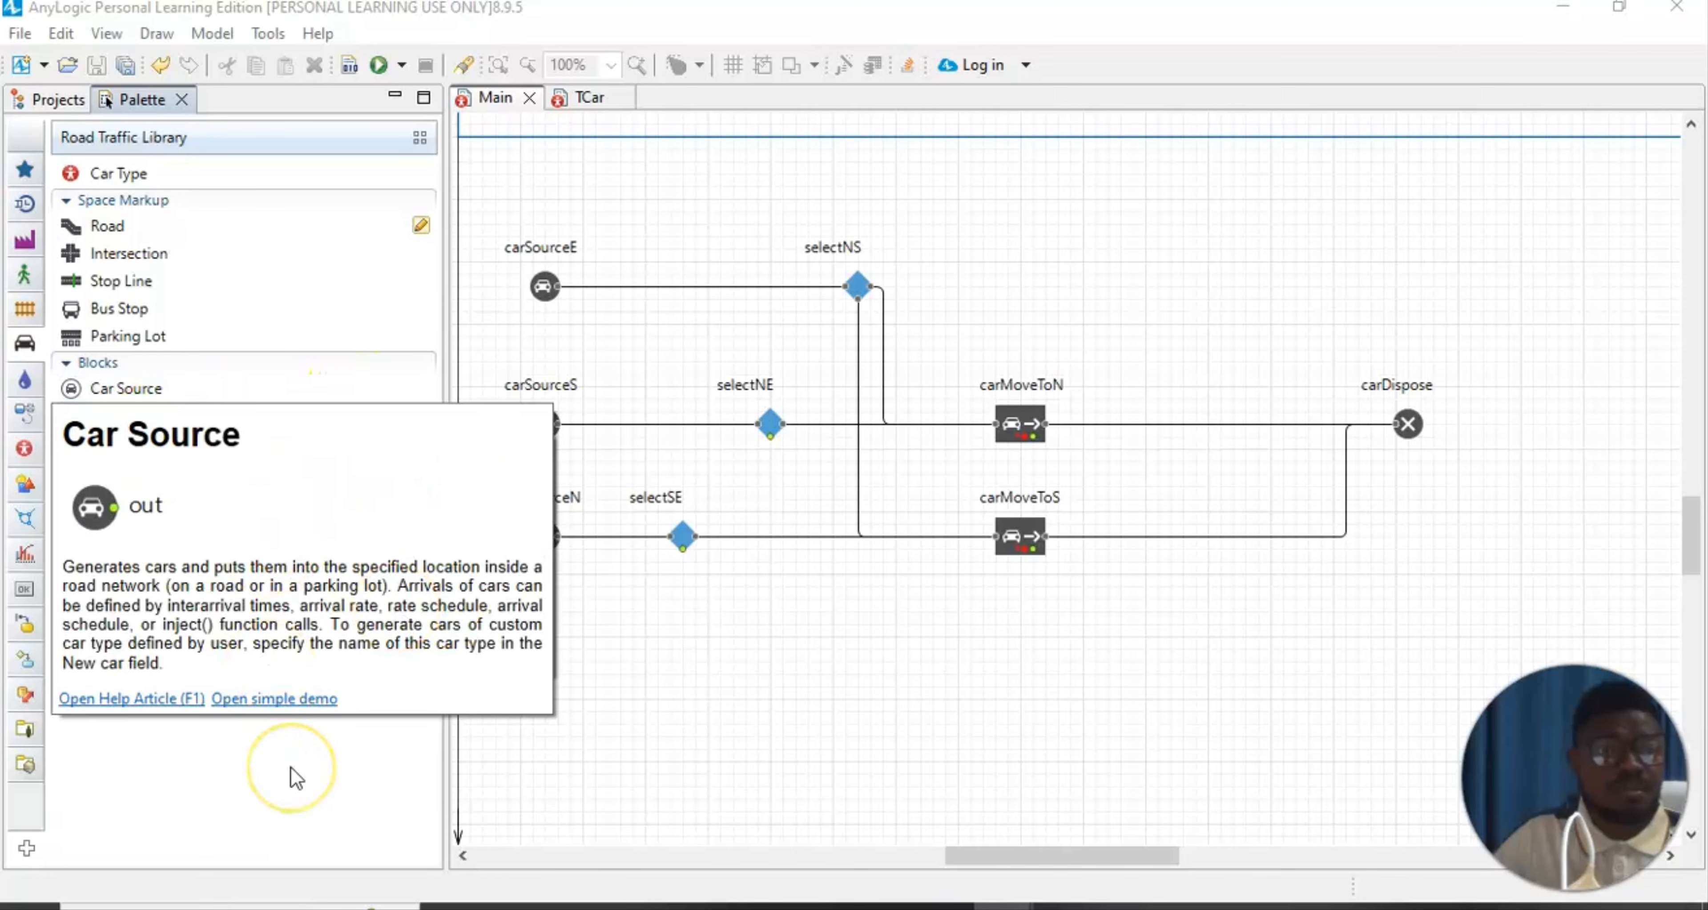
left_click_drag(126, 444, 736, 628)
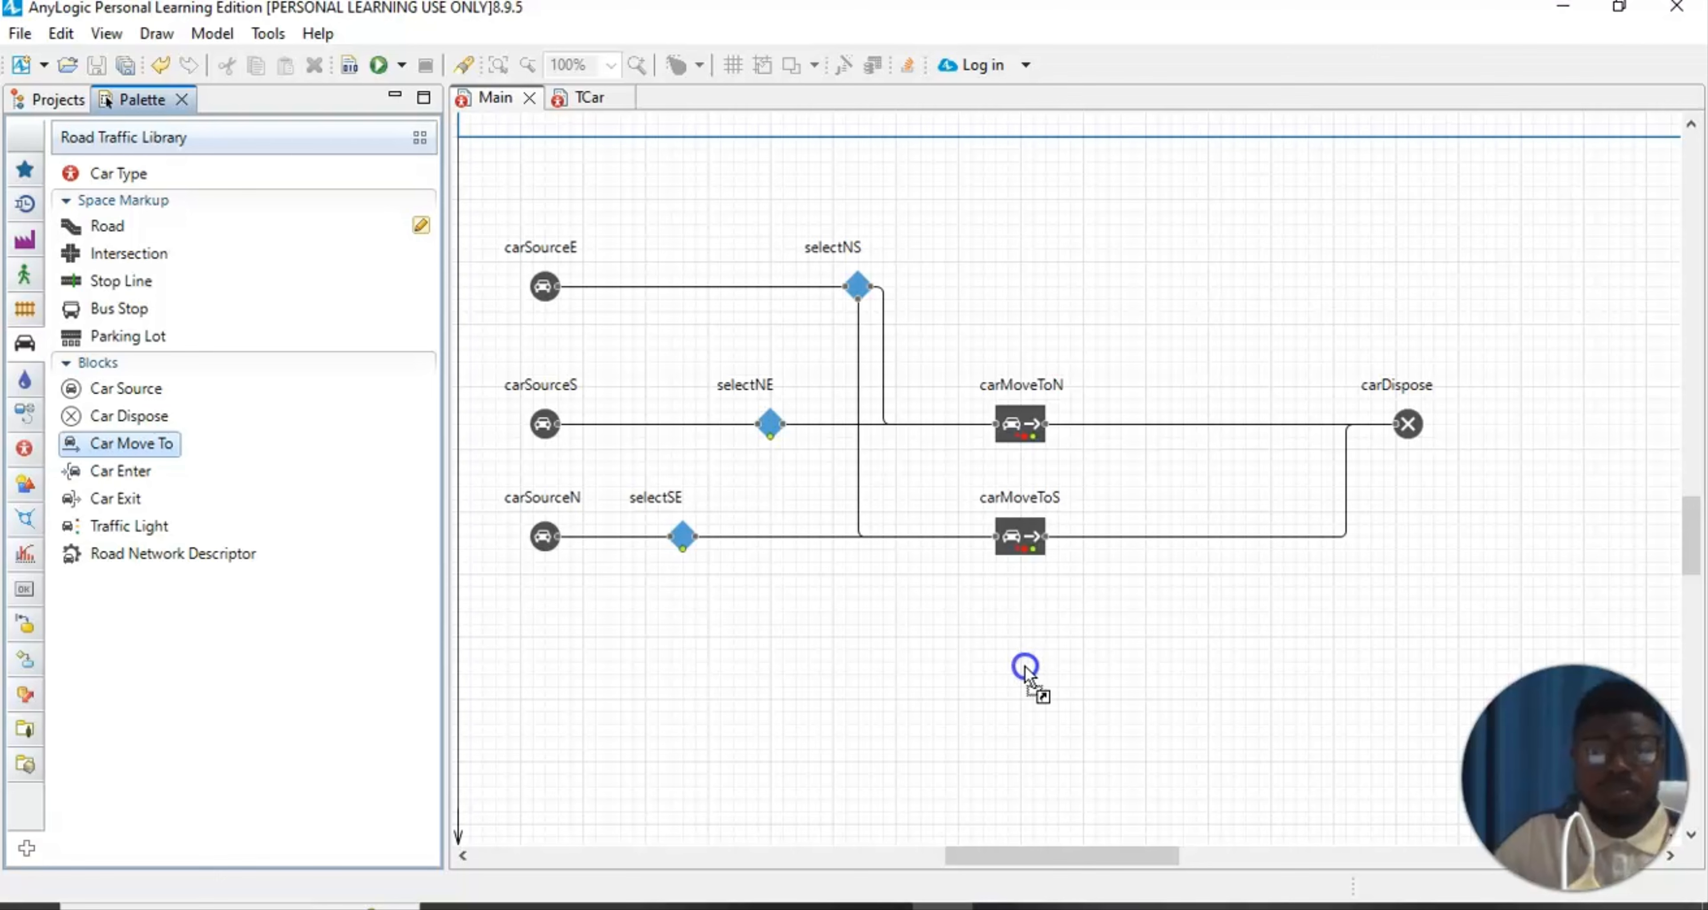
left_click_drag(1026, 666, 1025, 665)
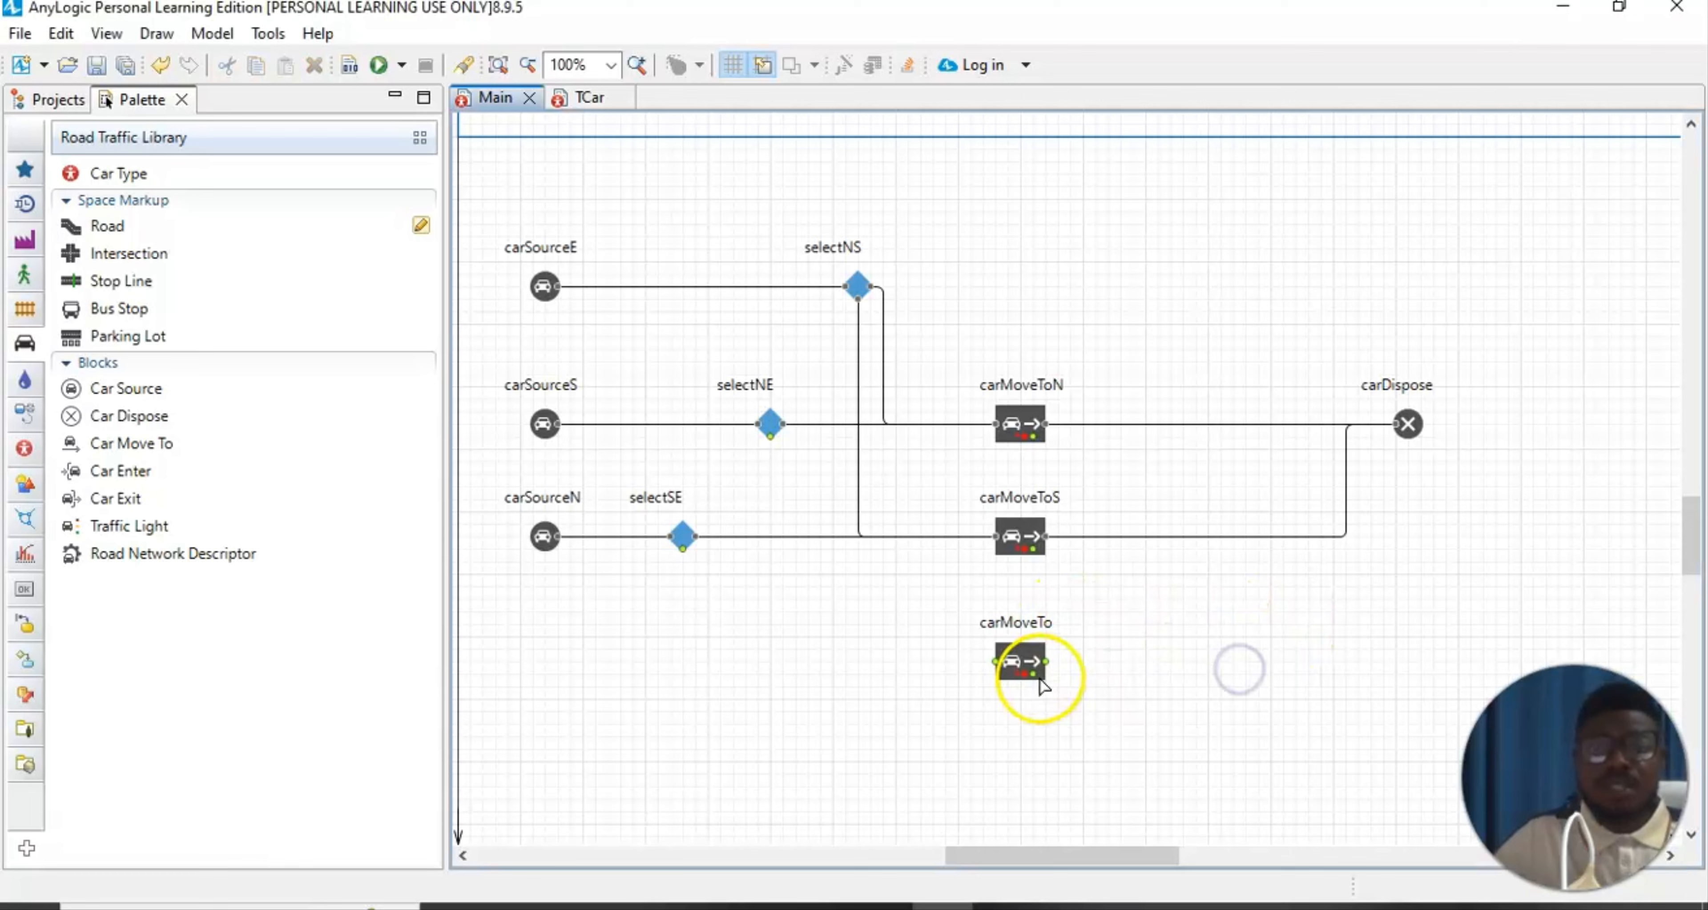
Rename the new Car Move To block to carMoveToE
left_click(1020, 670)
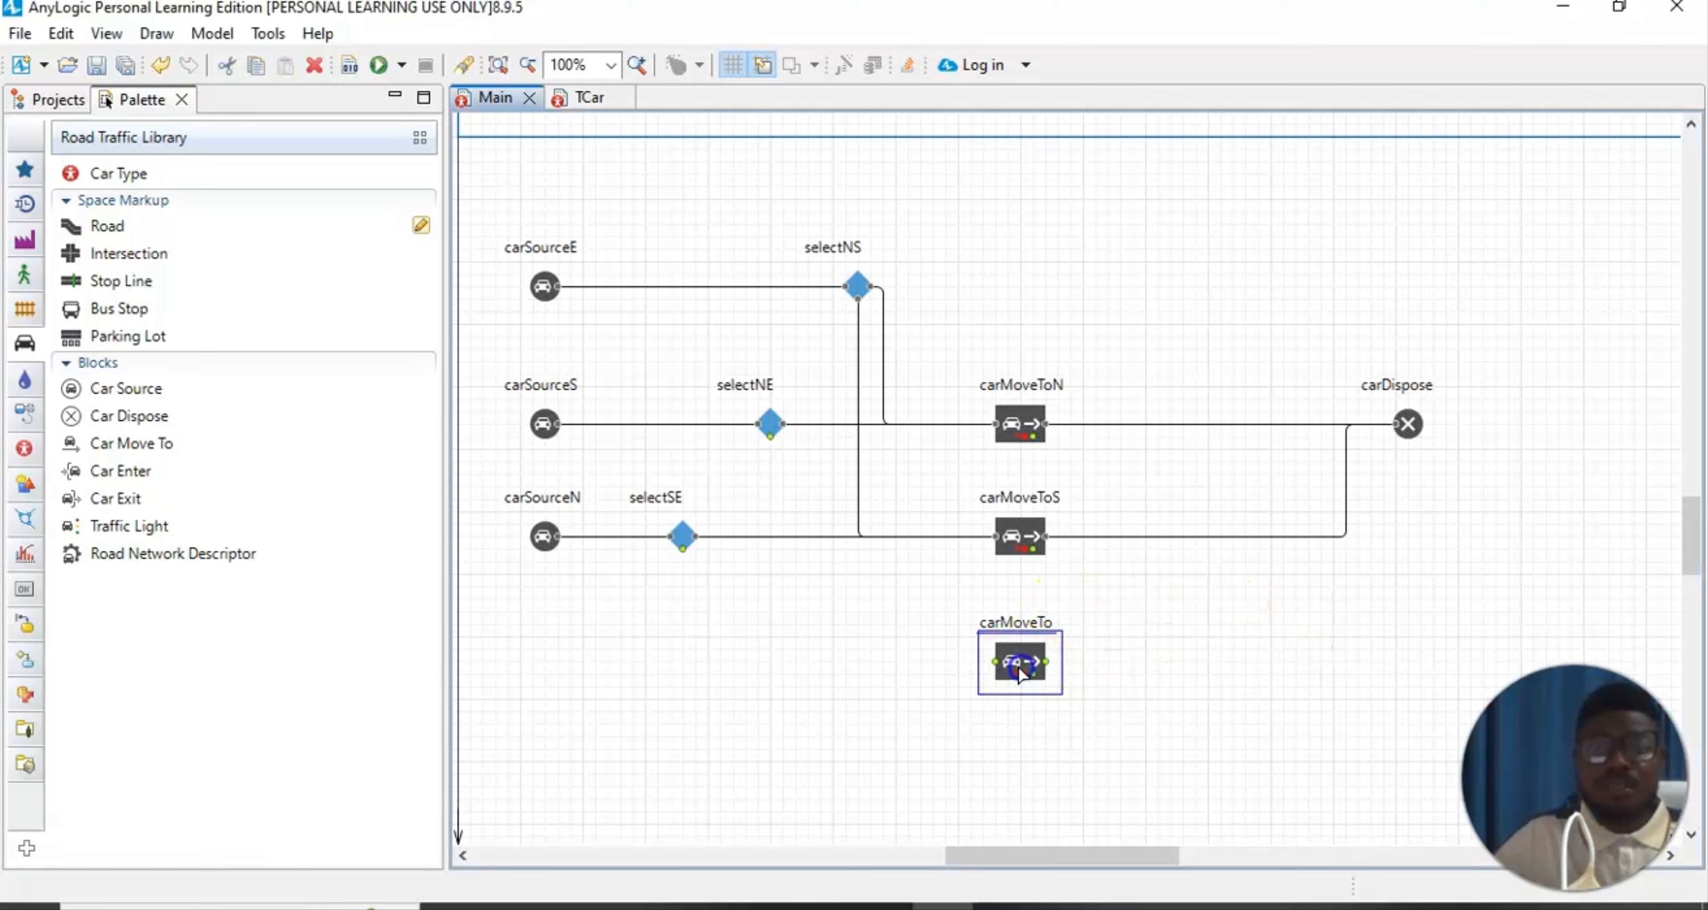
left_click(106, 33)
left_click(147, 116)
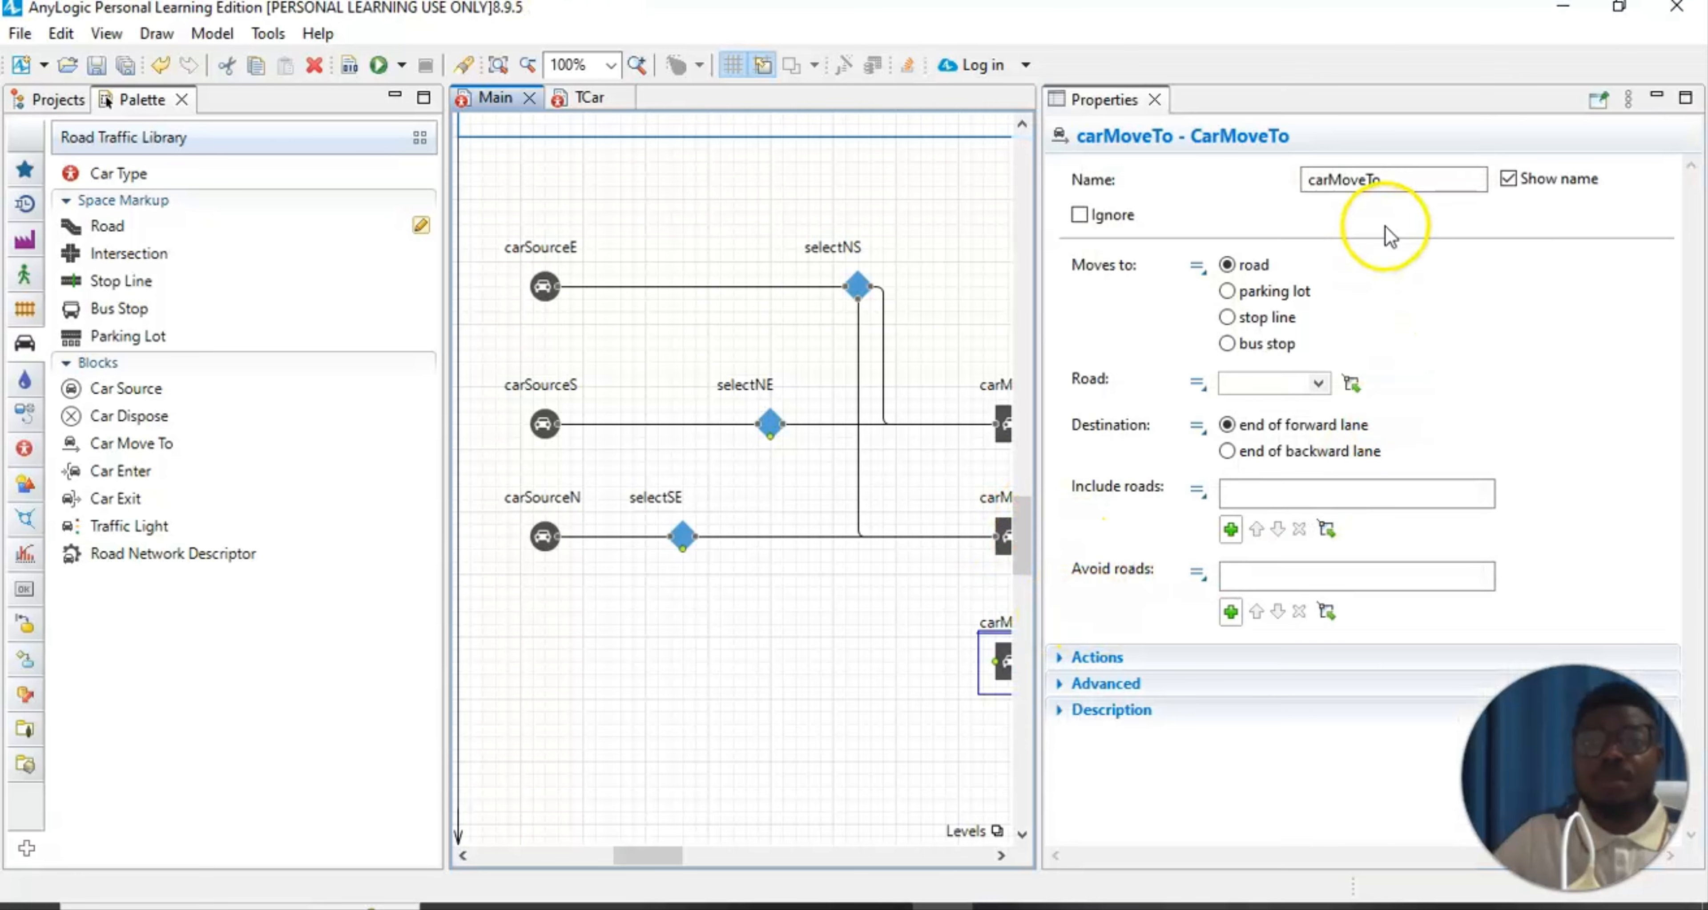
left_click(1399, 180)
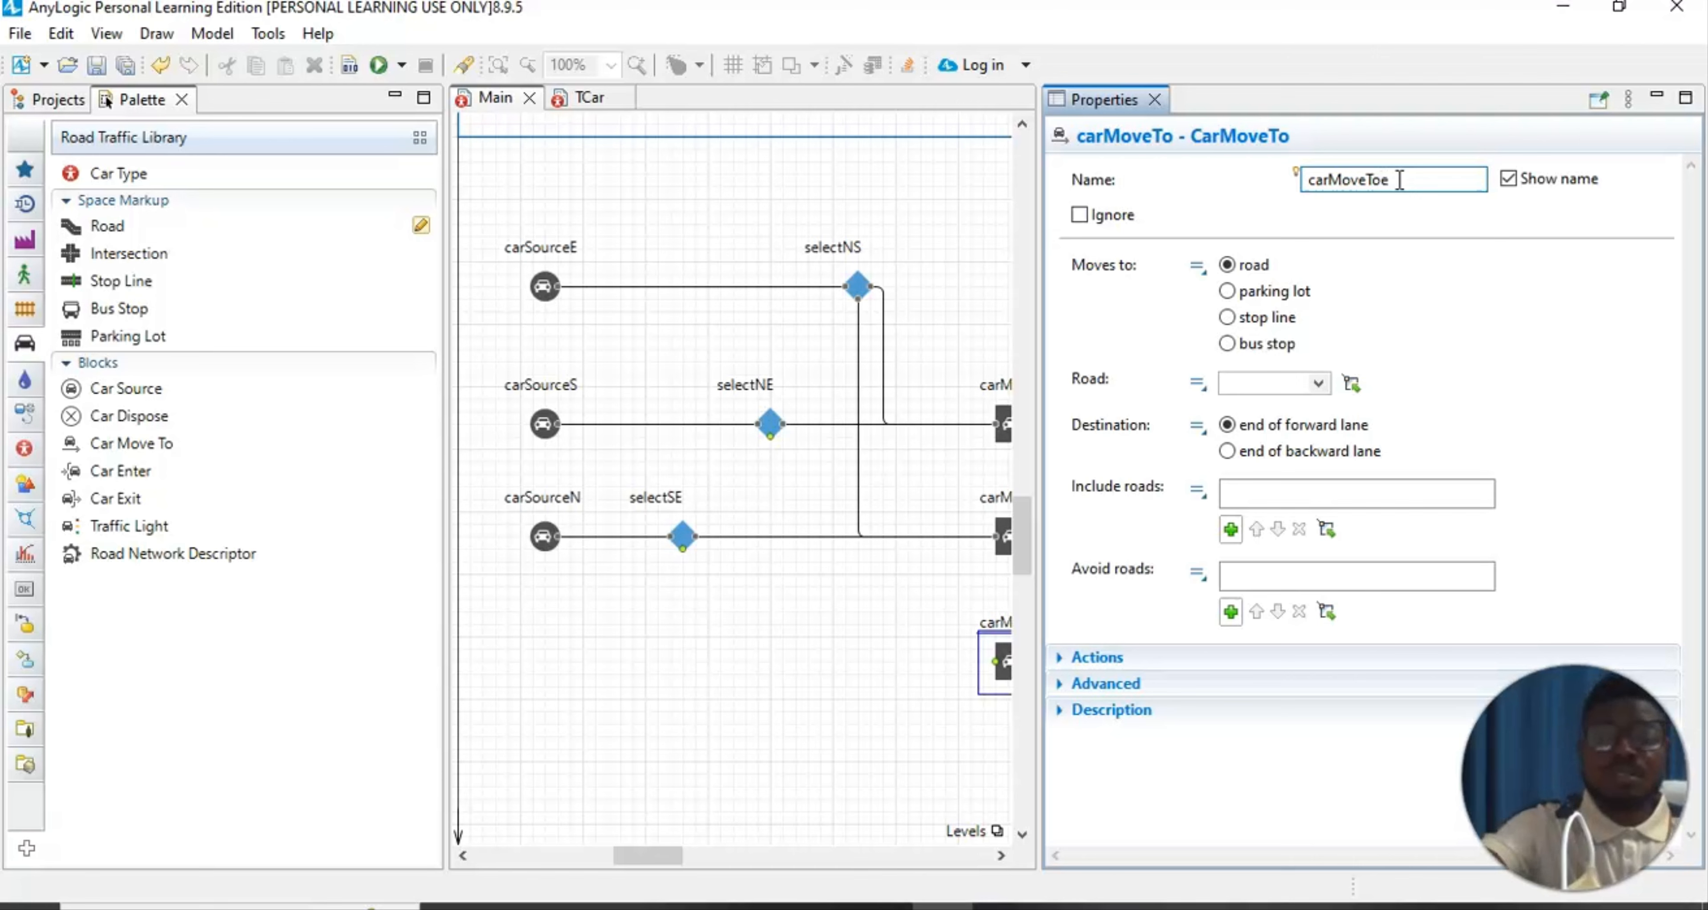
type("E")
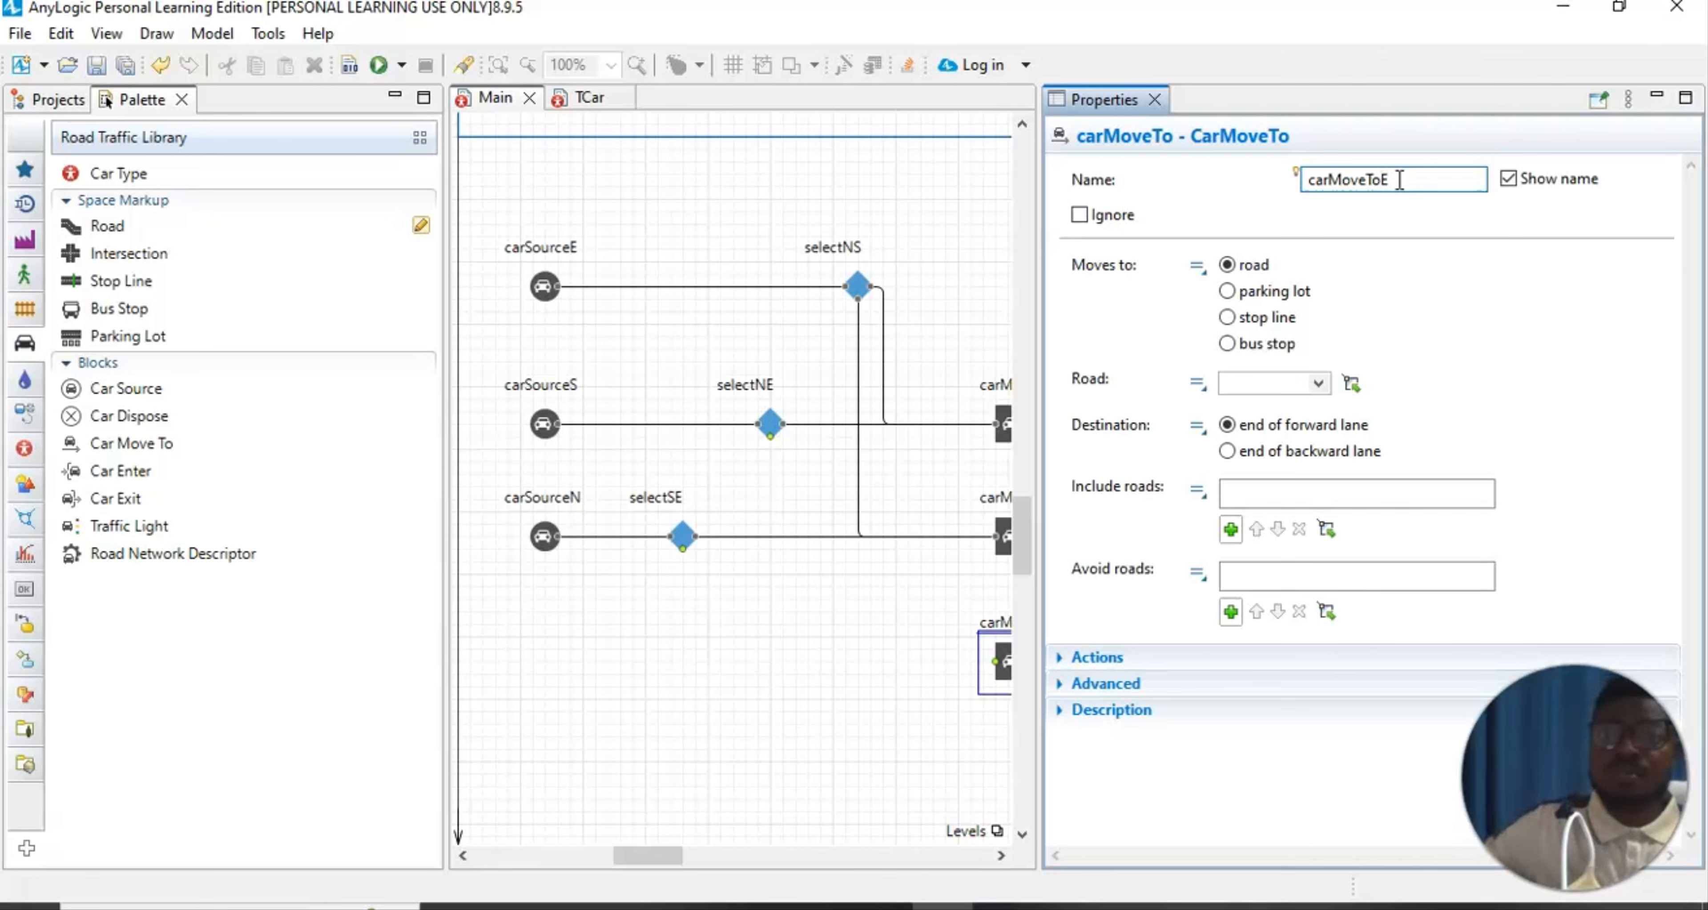
Set the destination road of carMoveToE to roadEast
left_click(1321, 383)
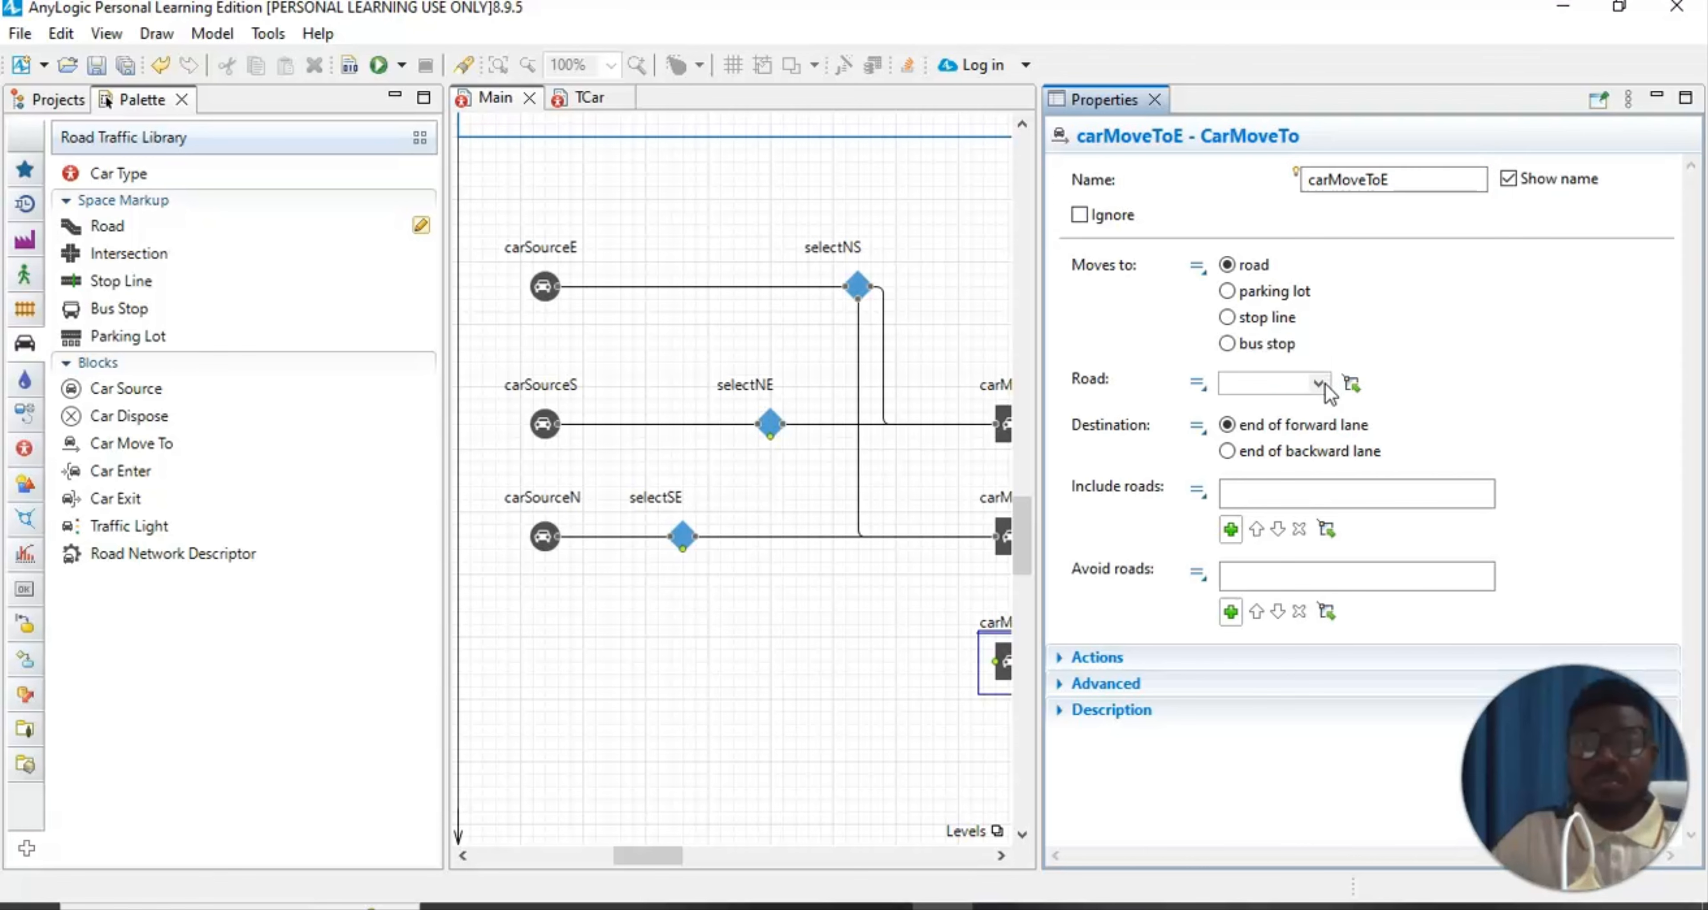
left_click(1321, 386)
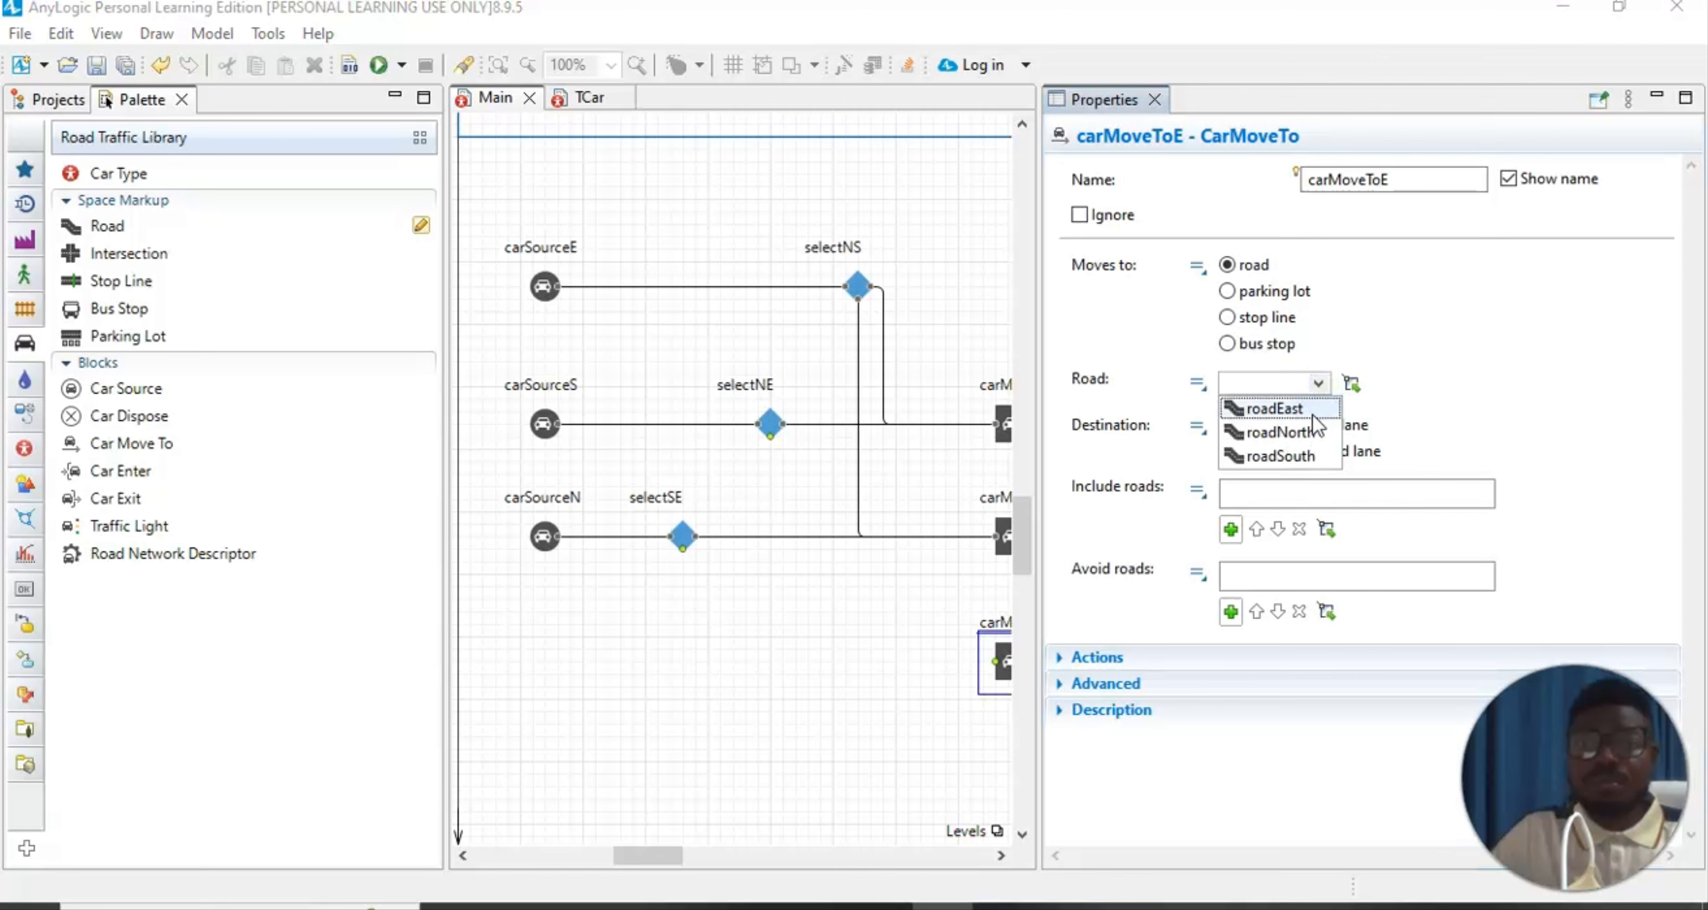
left_click(1310, 413)
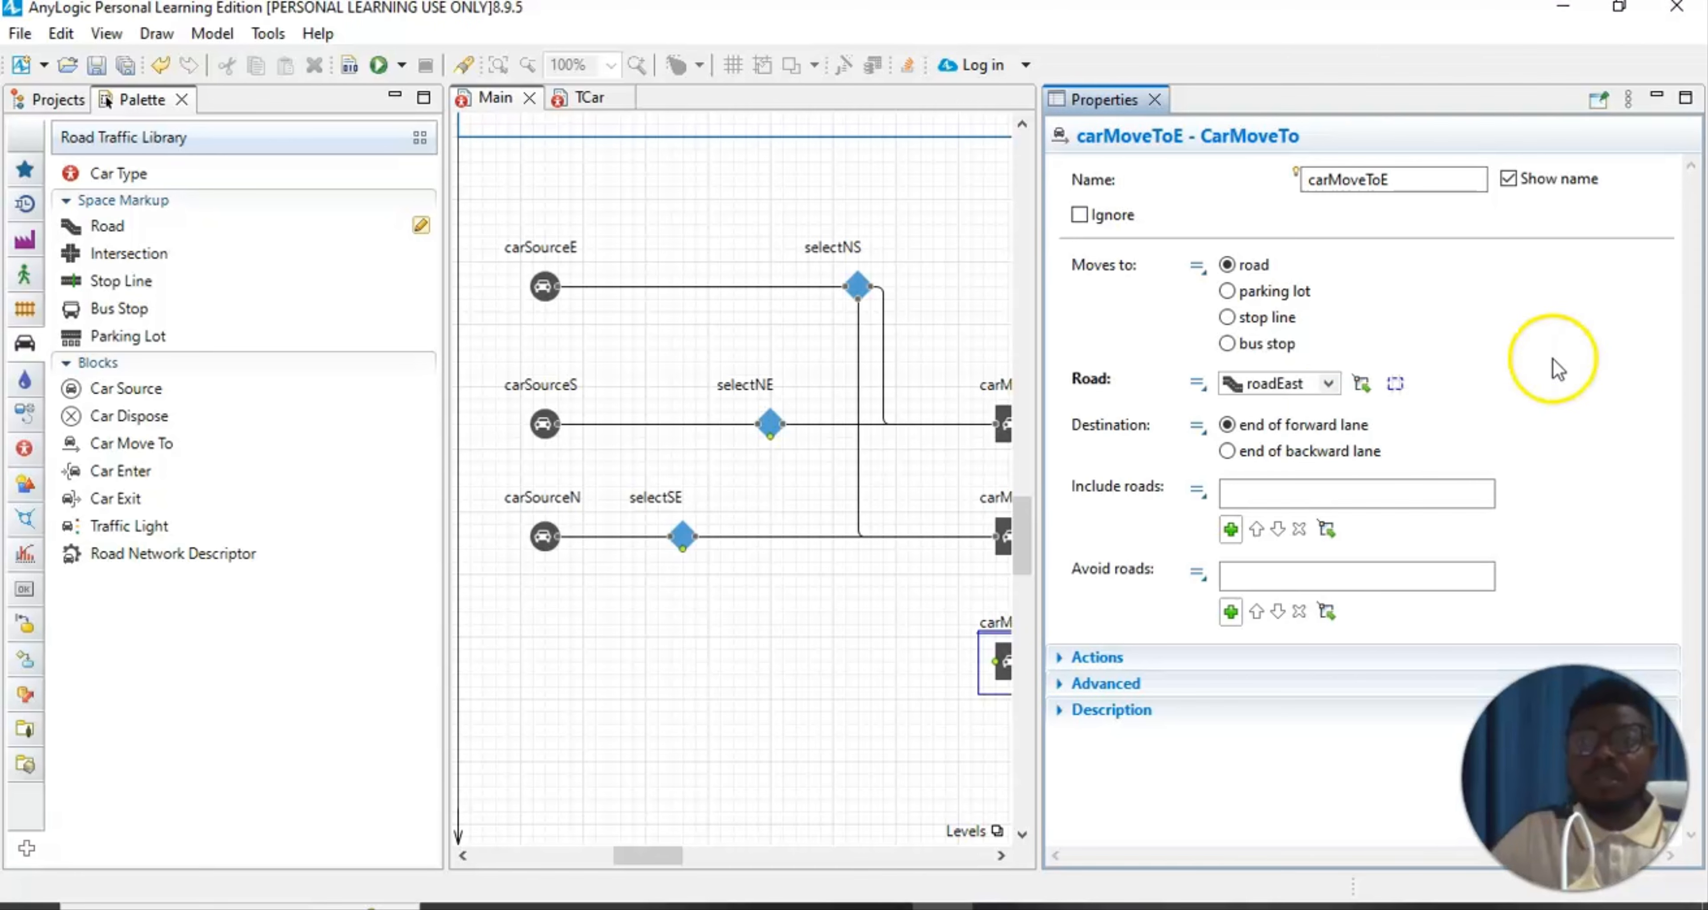
left_click(1155, 101)
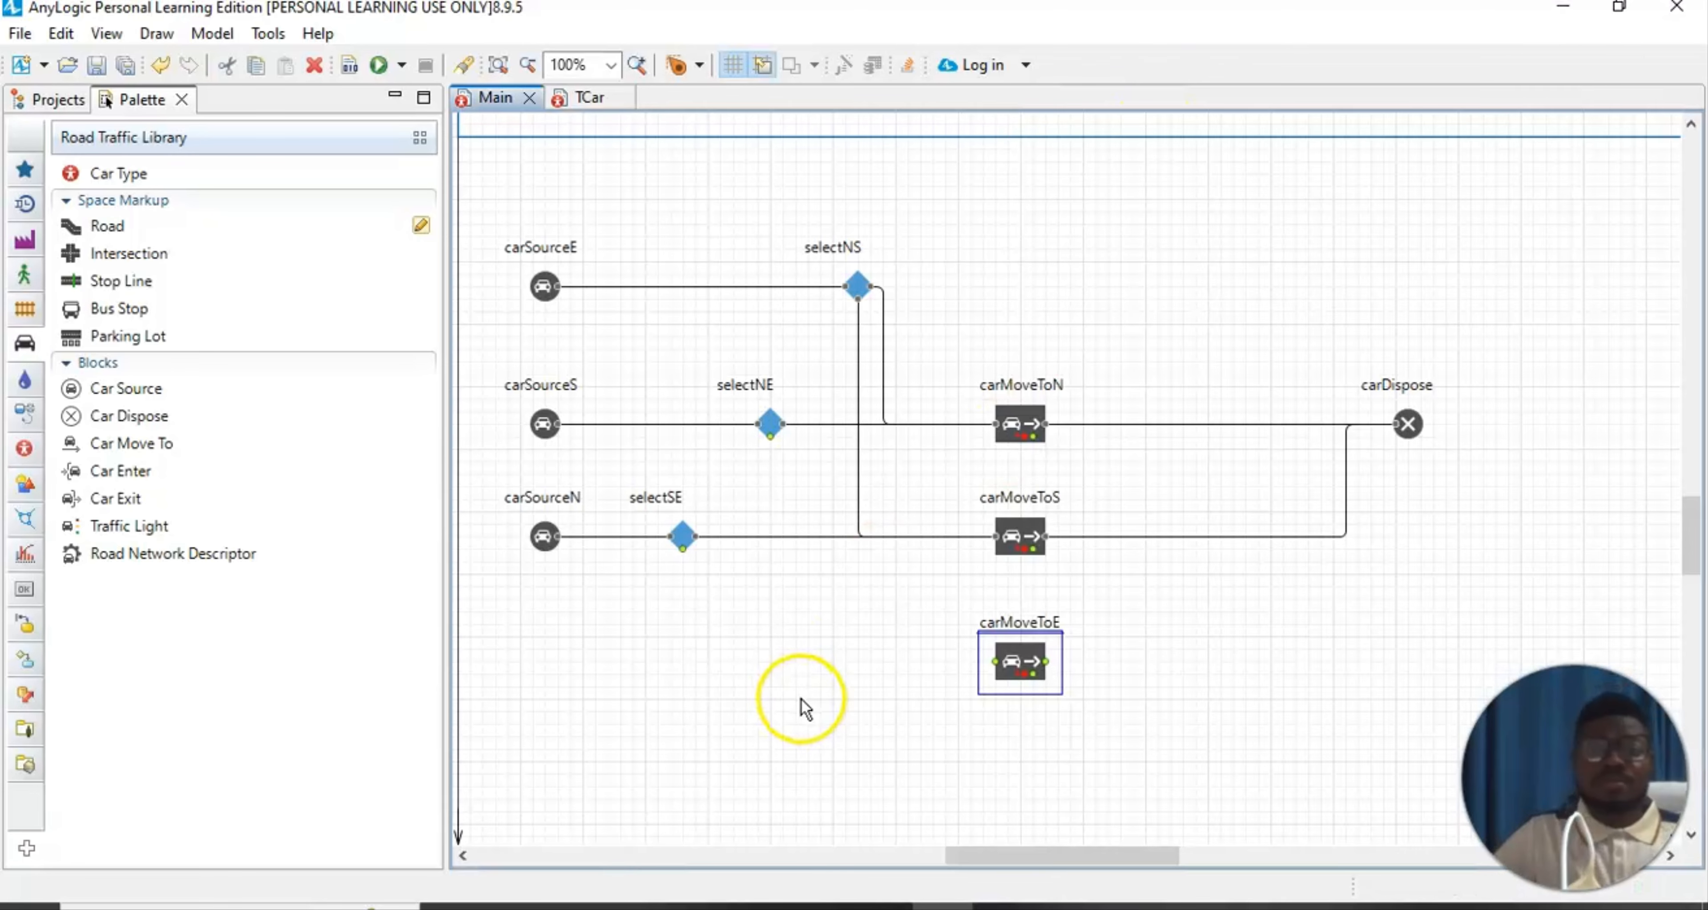
left_click(801, 700)
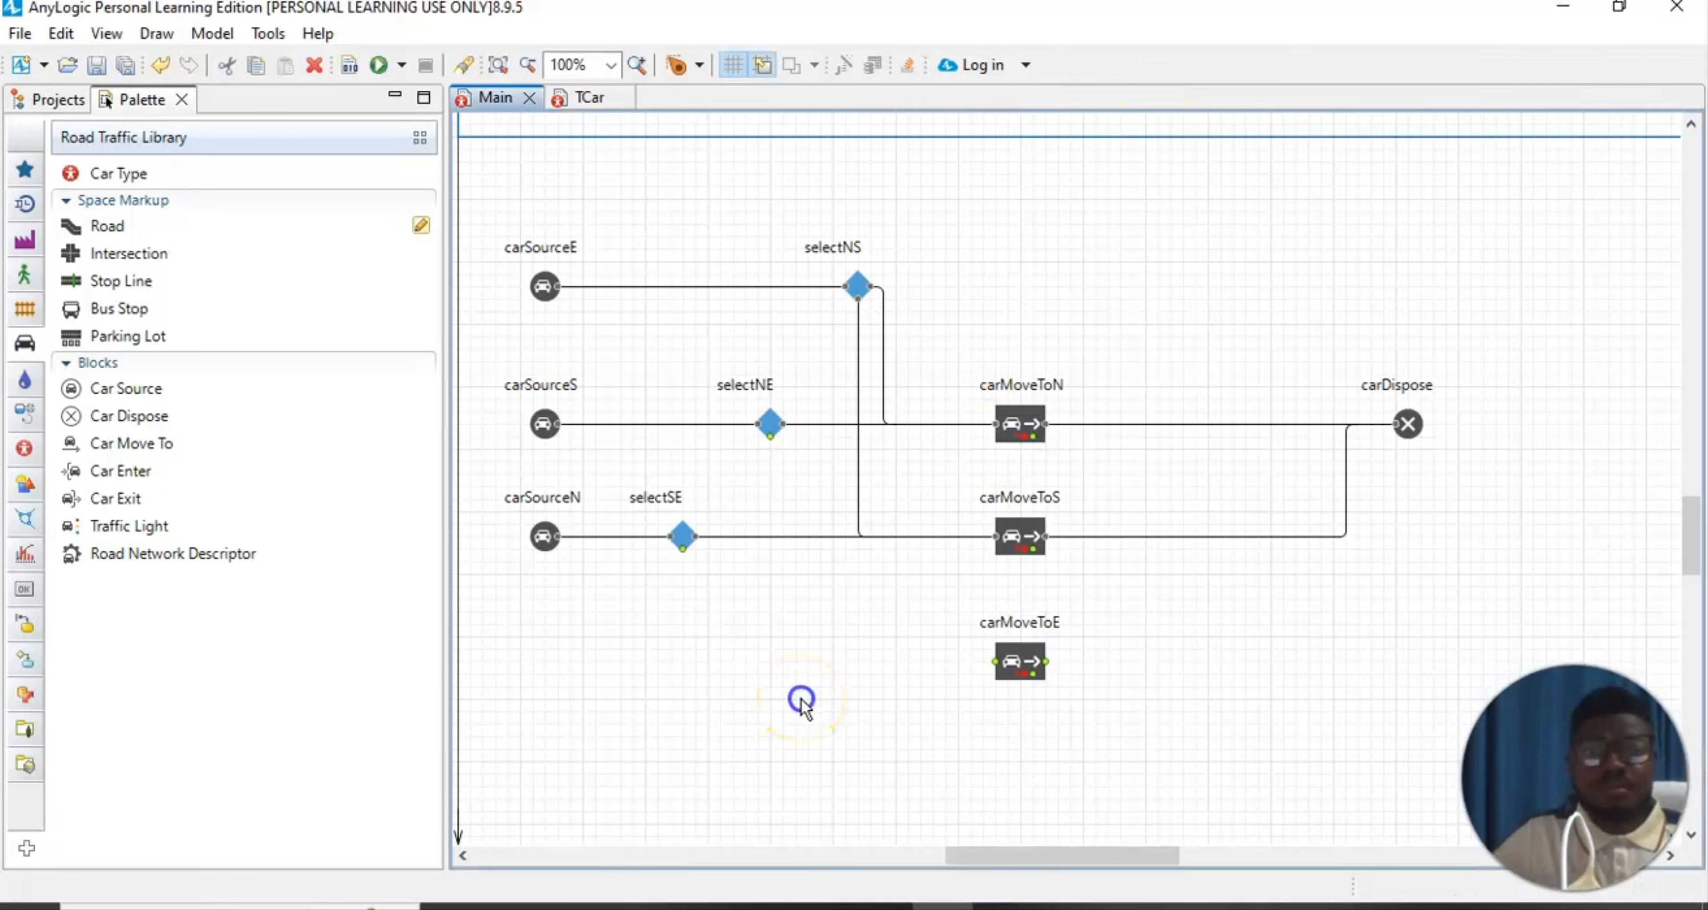
Connect the output port of carMoveToE to the input of carDispose
left_click(1033, 657)
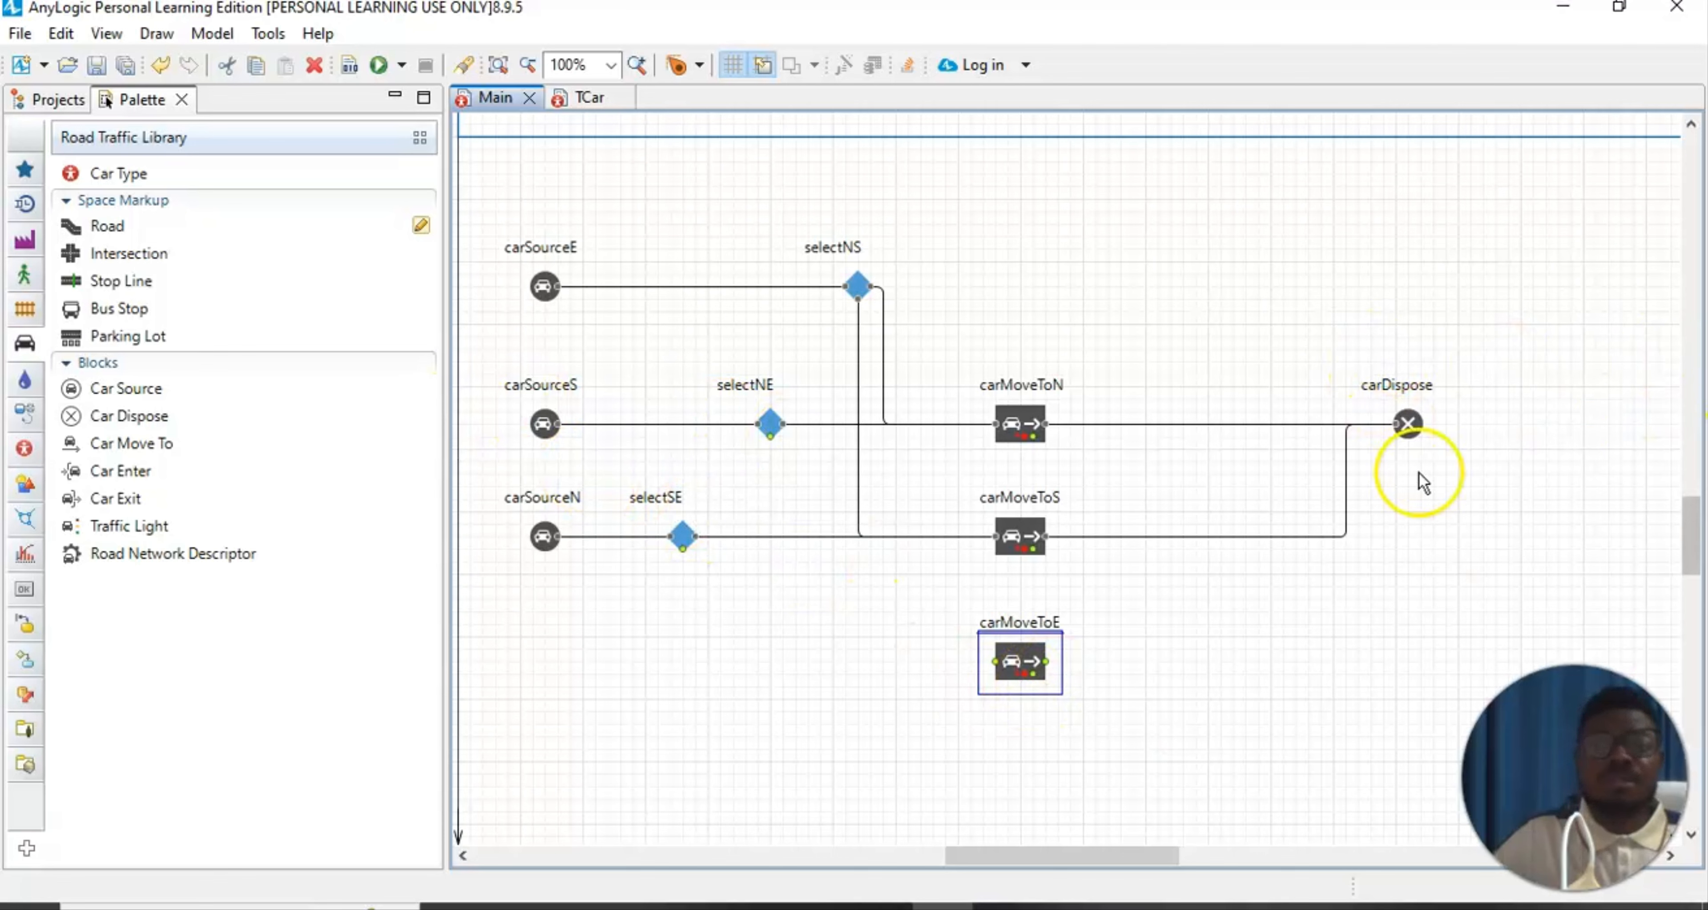
left_click_drag(1046, 665, 1359, 426)
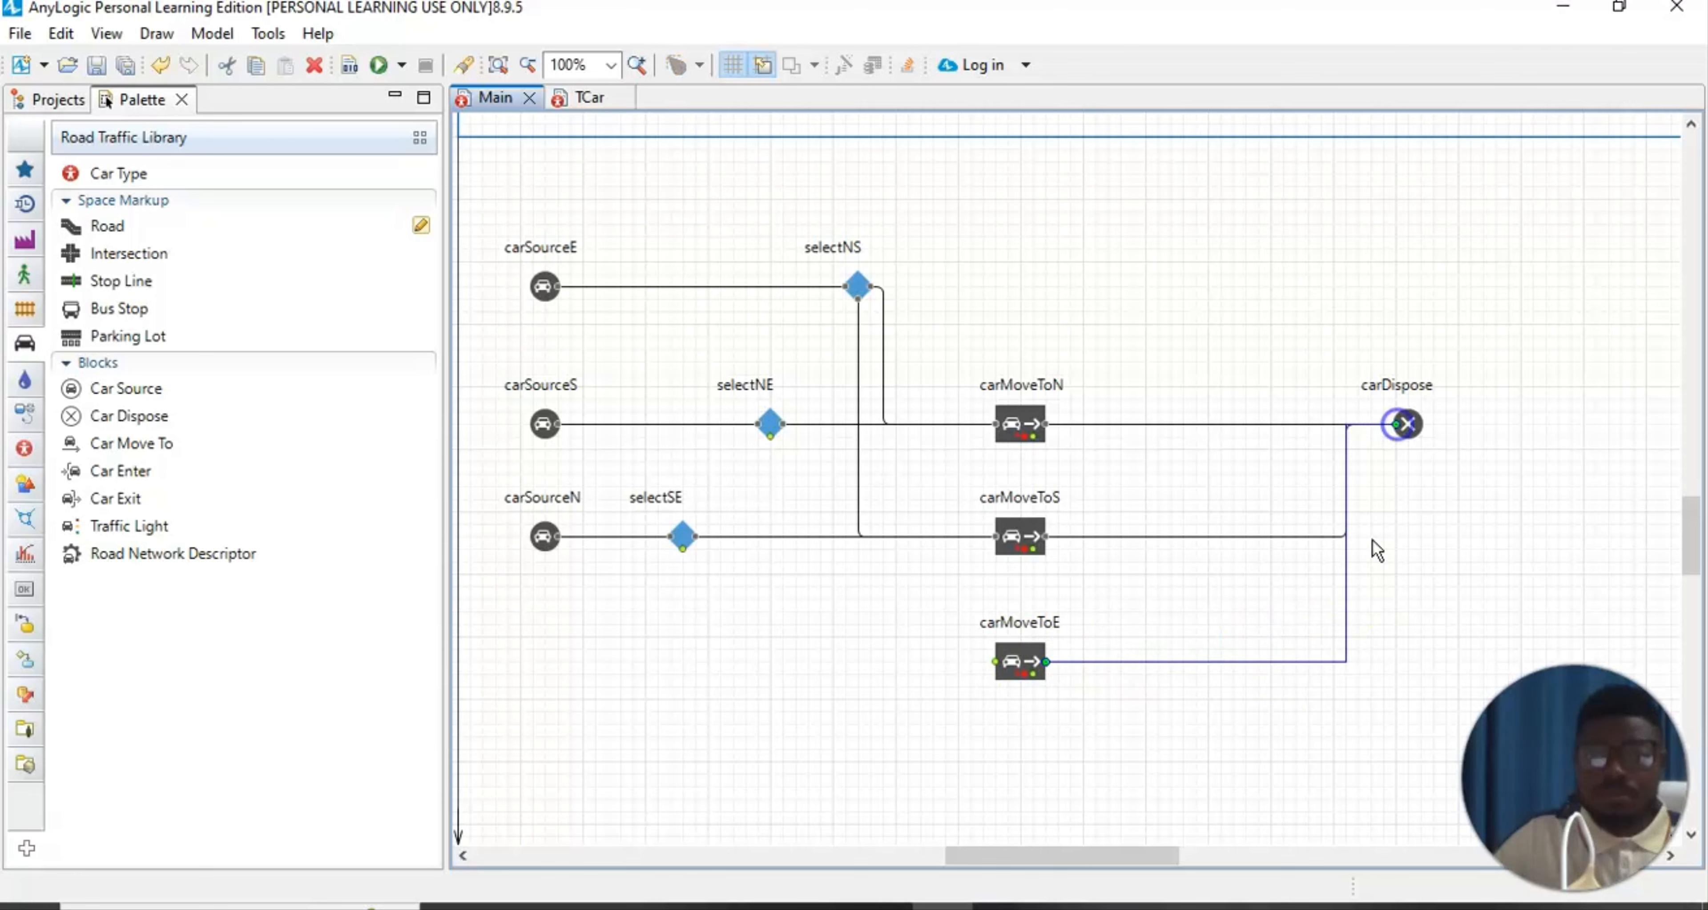
left_click(1472, 644)
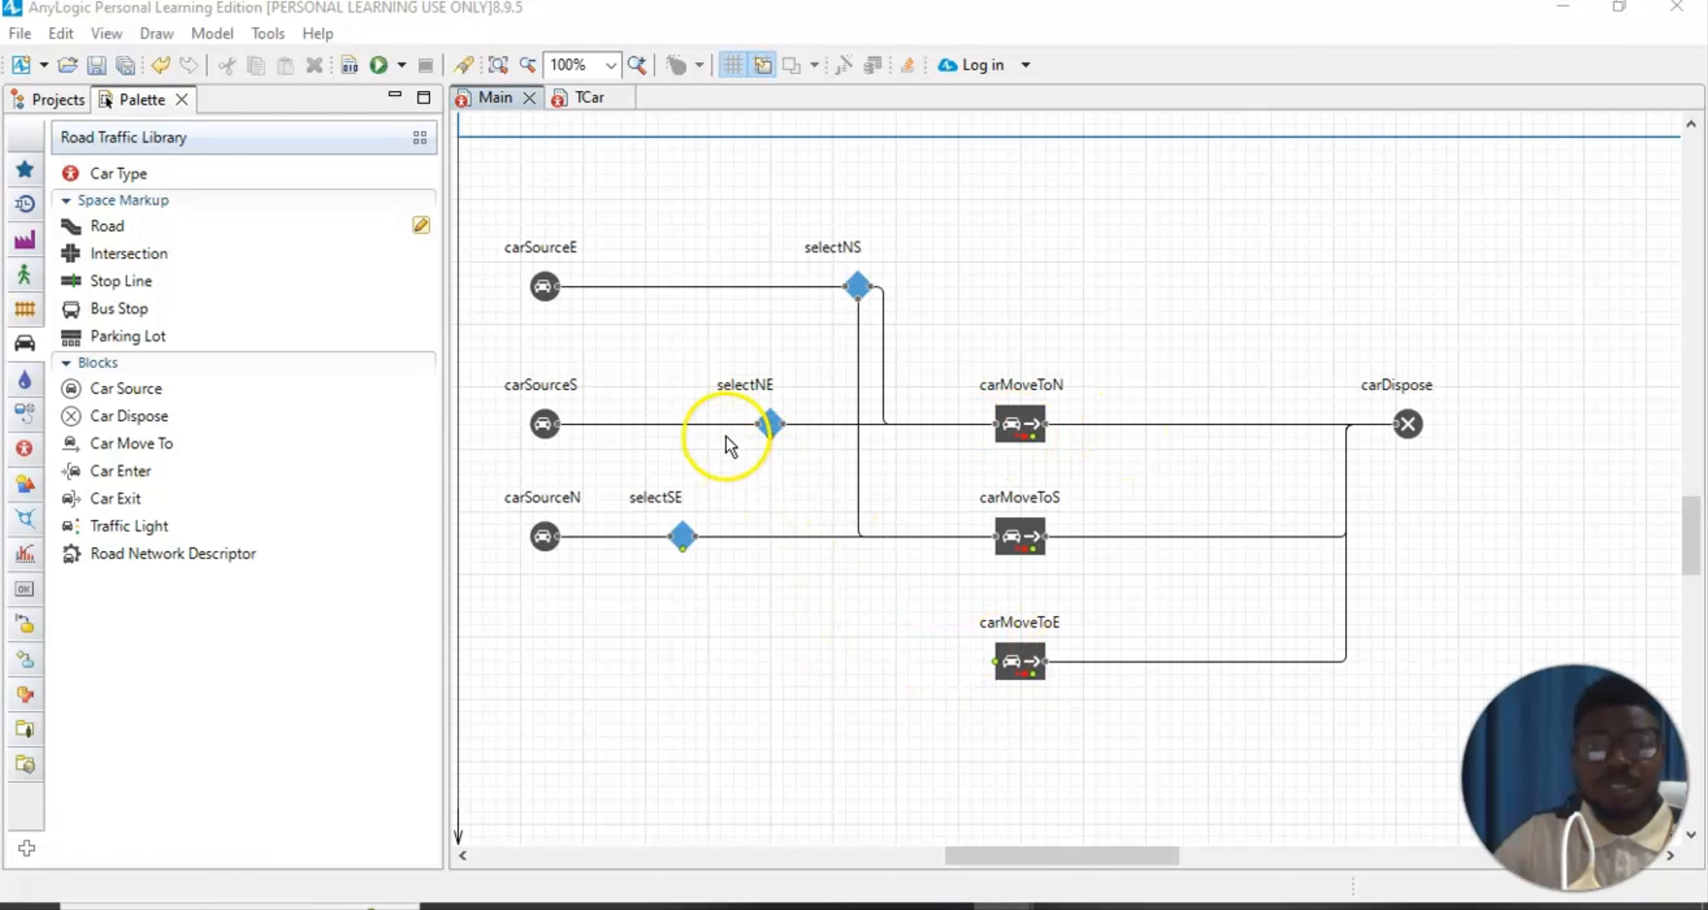
Connect the lower output port of selectNE to the input of carMoveToE
double_click(771, 437)
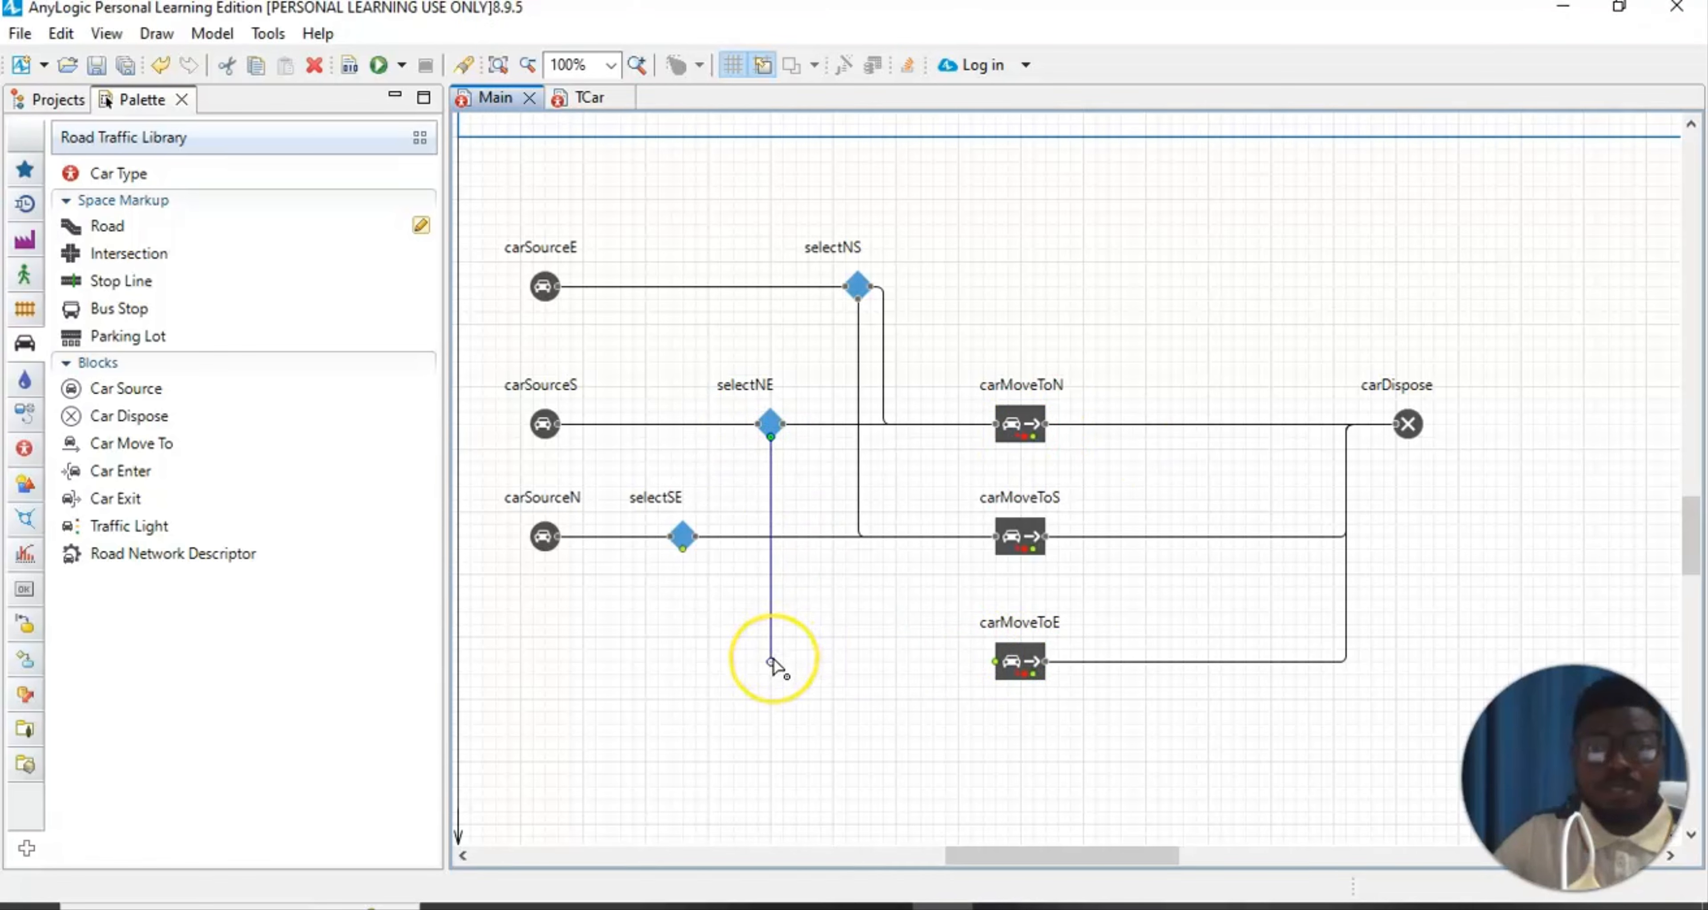
left_click(995, 662)
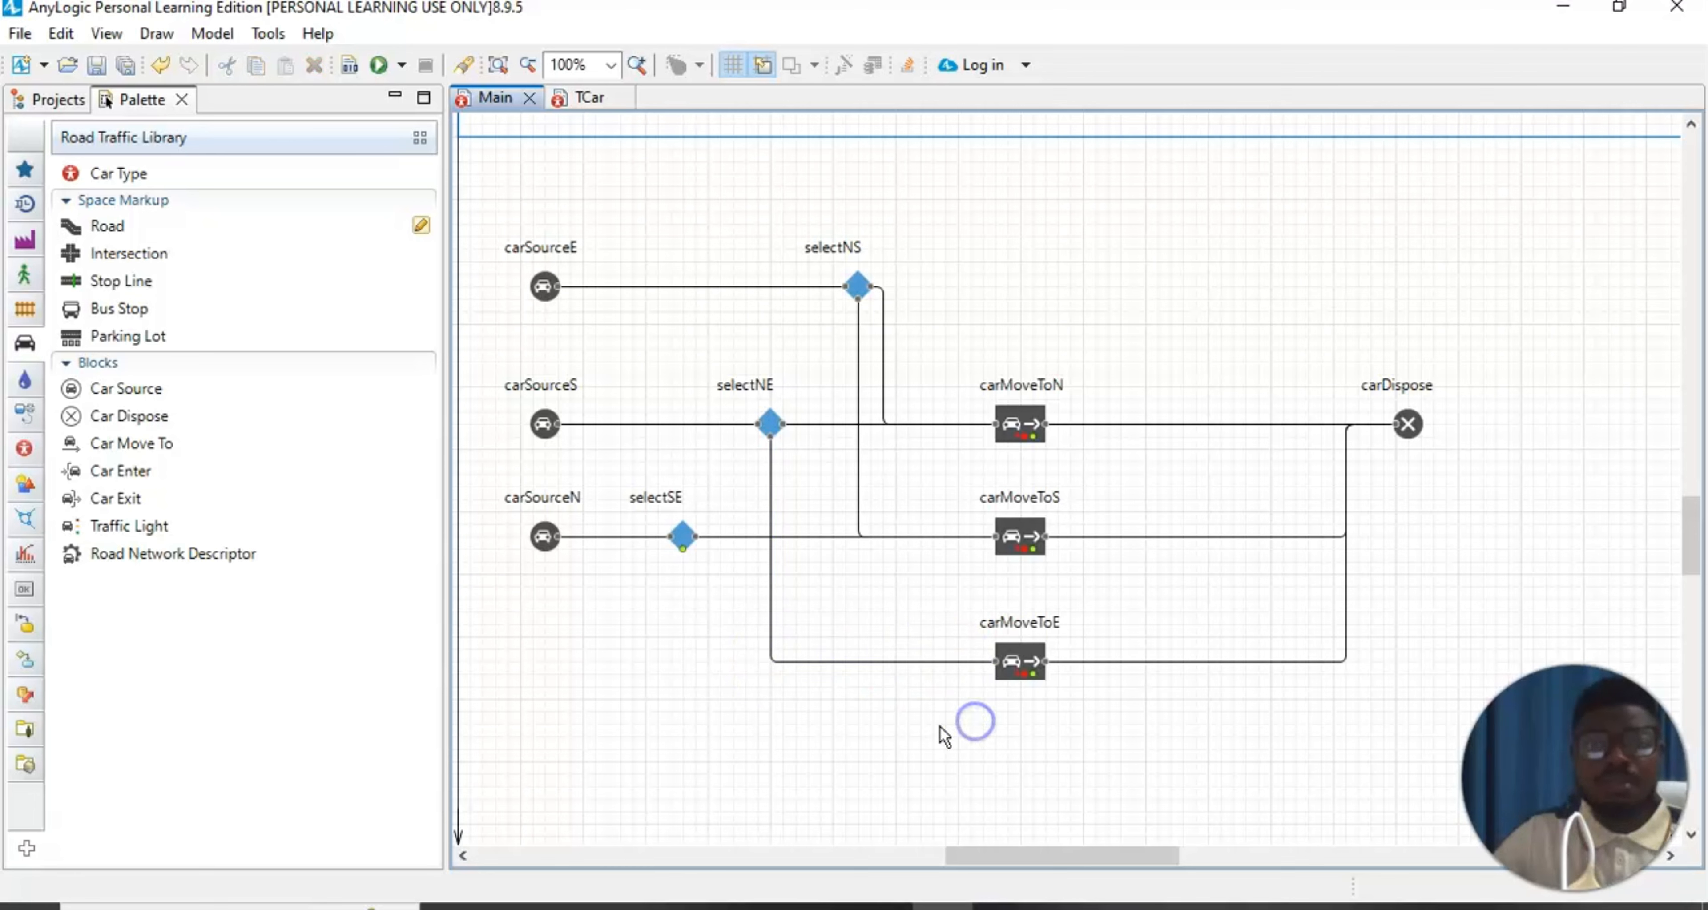
left_click(784, 683)
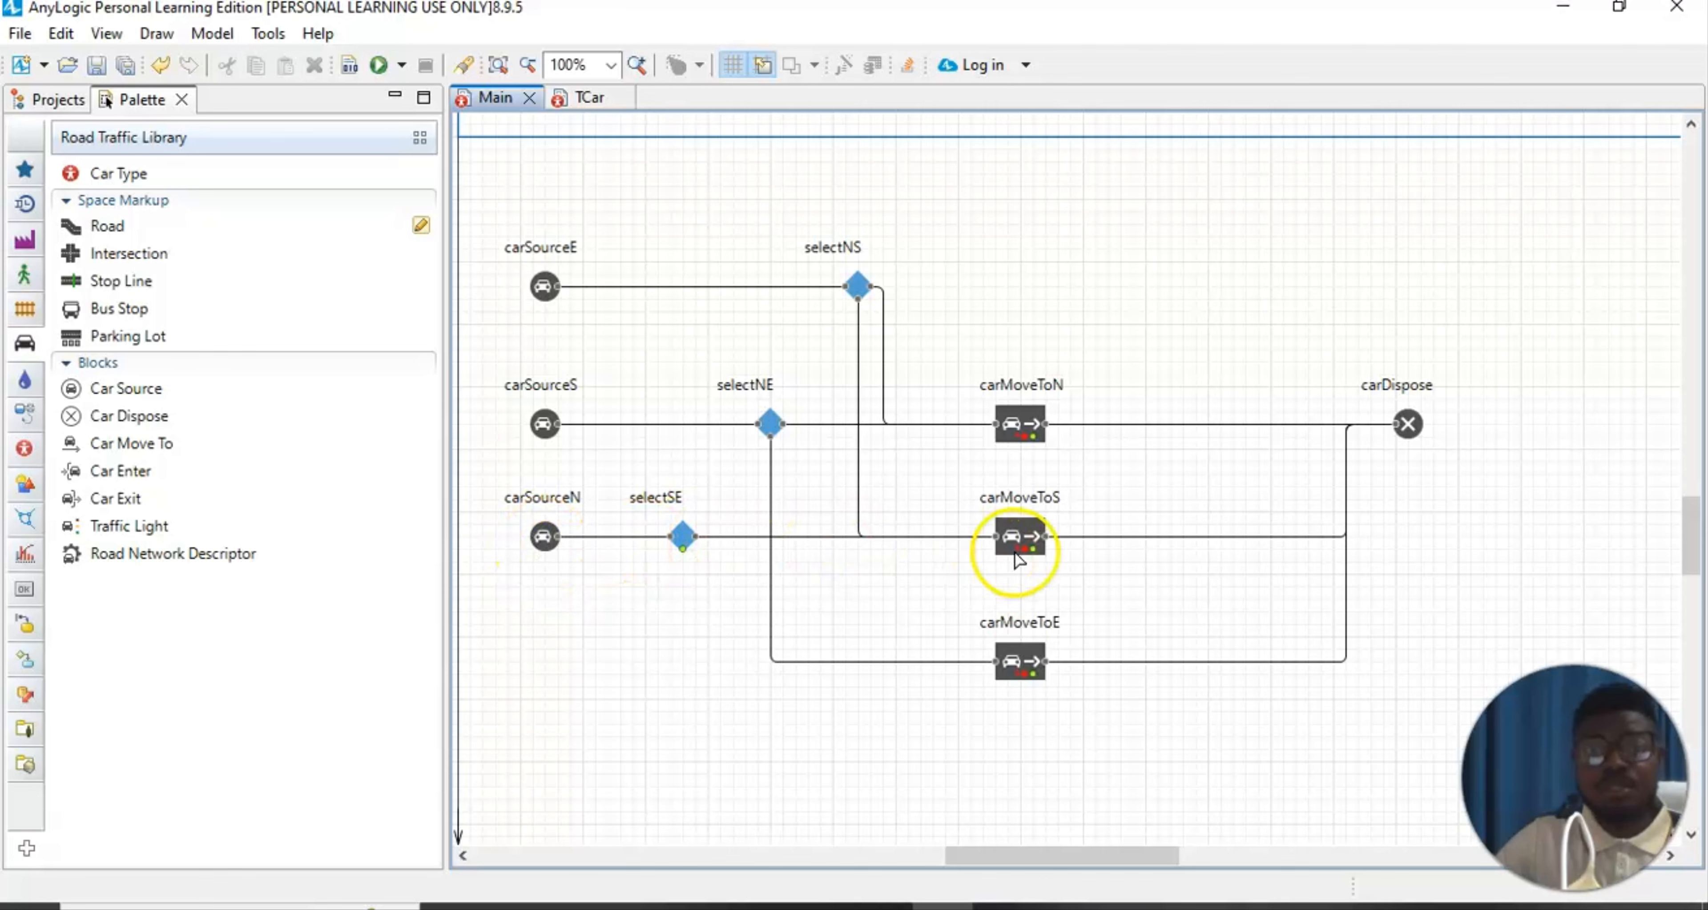
Connect the lower output port of selectSE to the input of carMoveToE
left_click(683, 552)
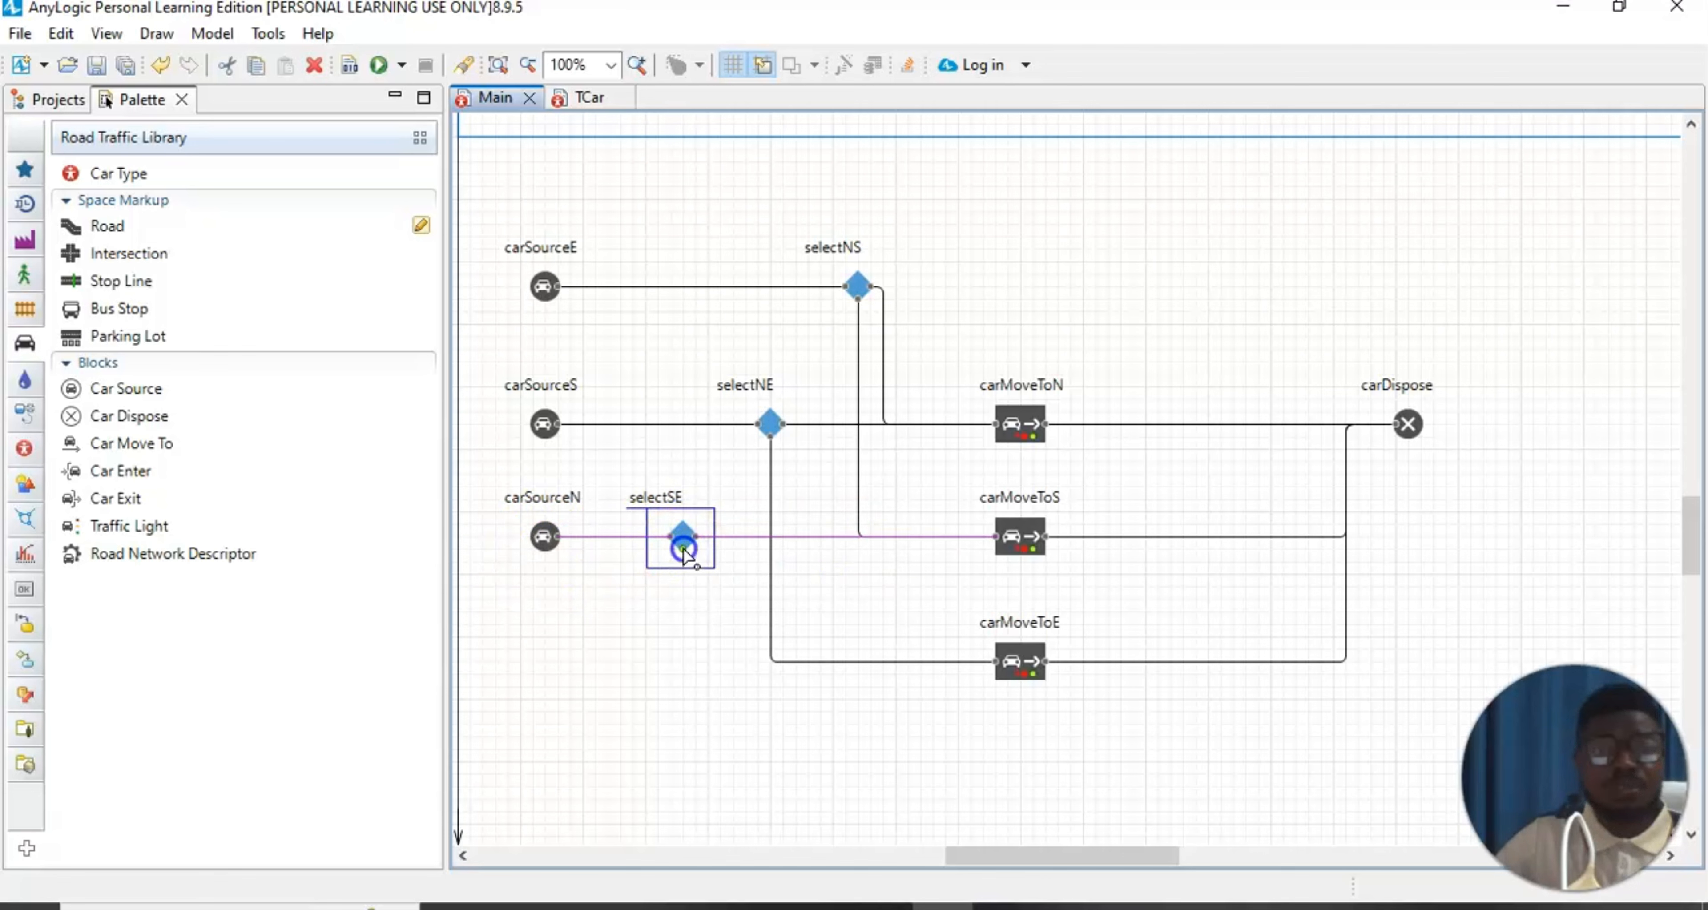
left_click_drag(683, 550, 694, 638)
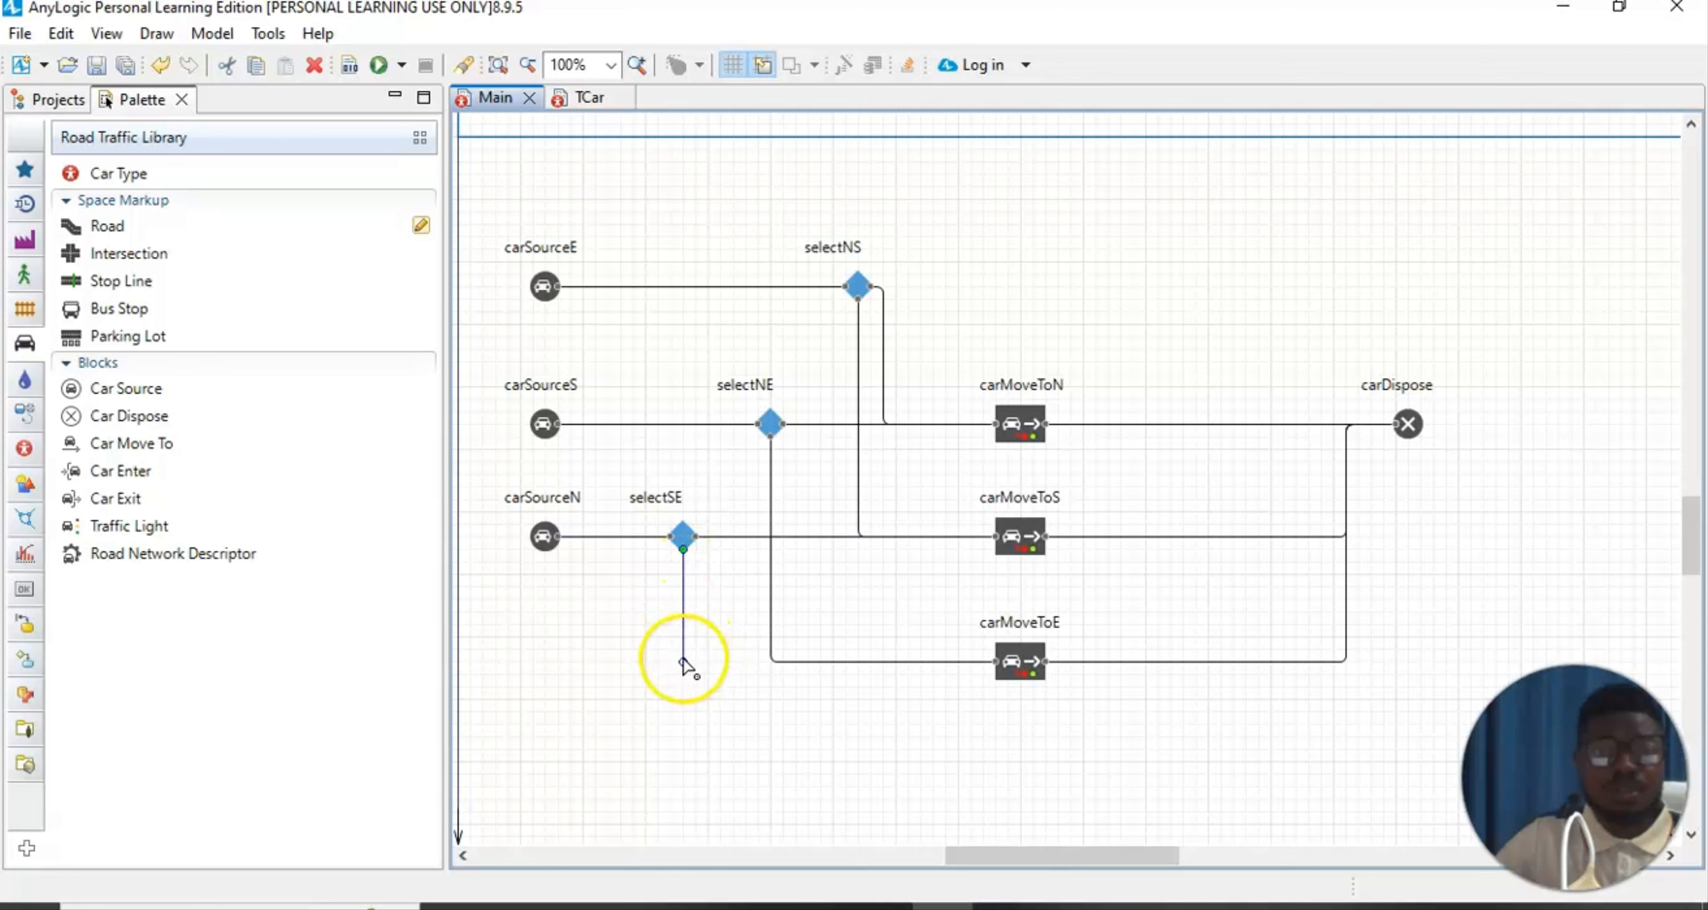
left_click(683, 662)
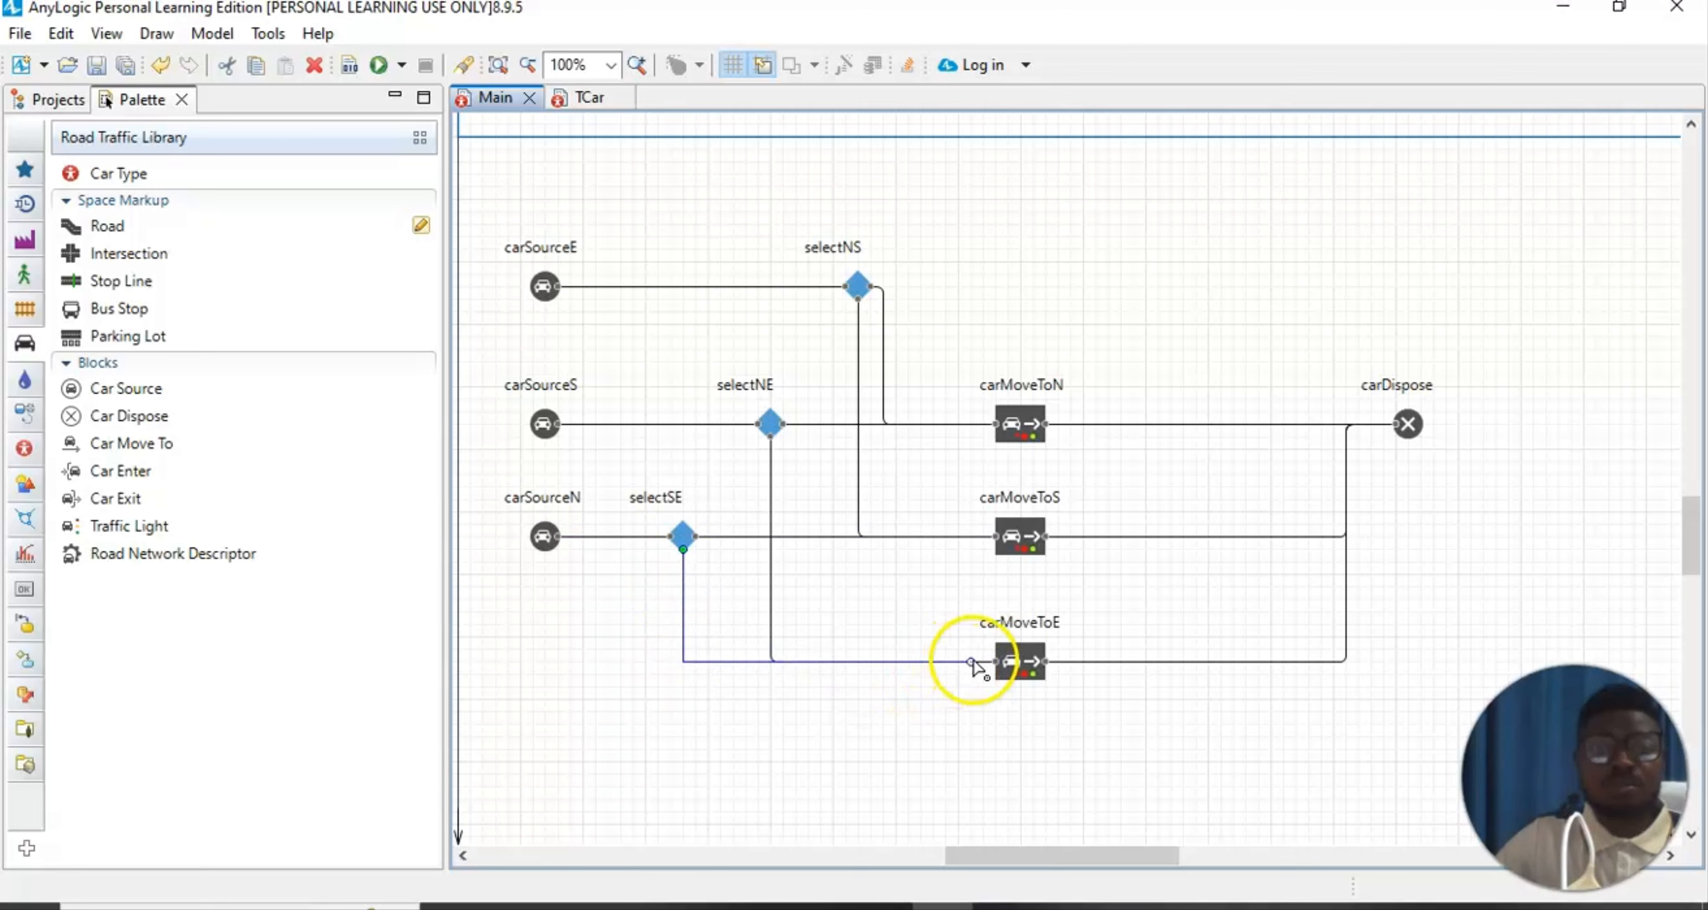
left_click(995, 662)
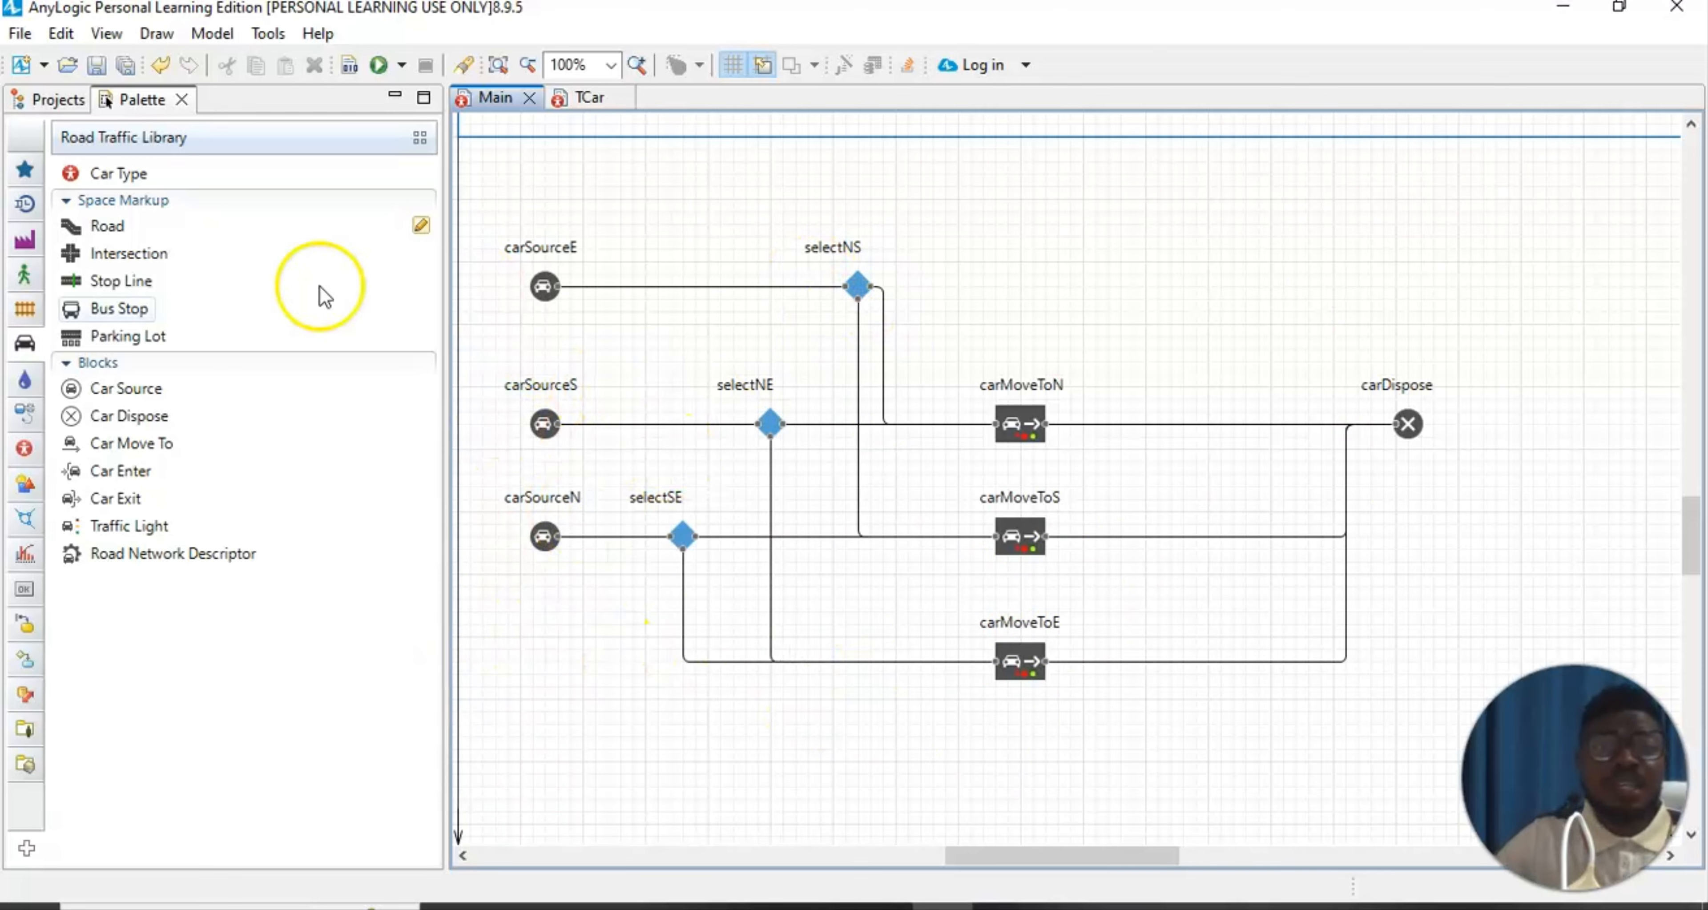
Examine carSourceE's road and entry lane settings and compare them with the east road's direction on the aerial image
scroll(952, 352, "up", 4)
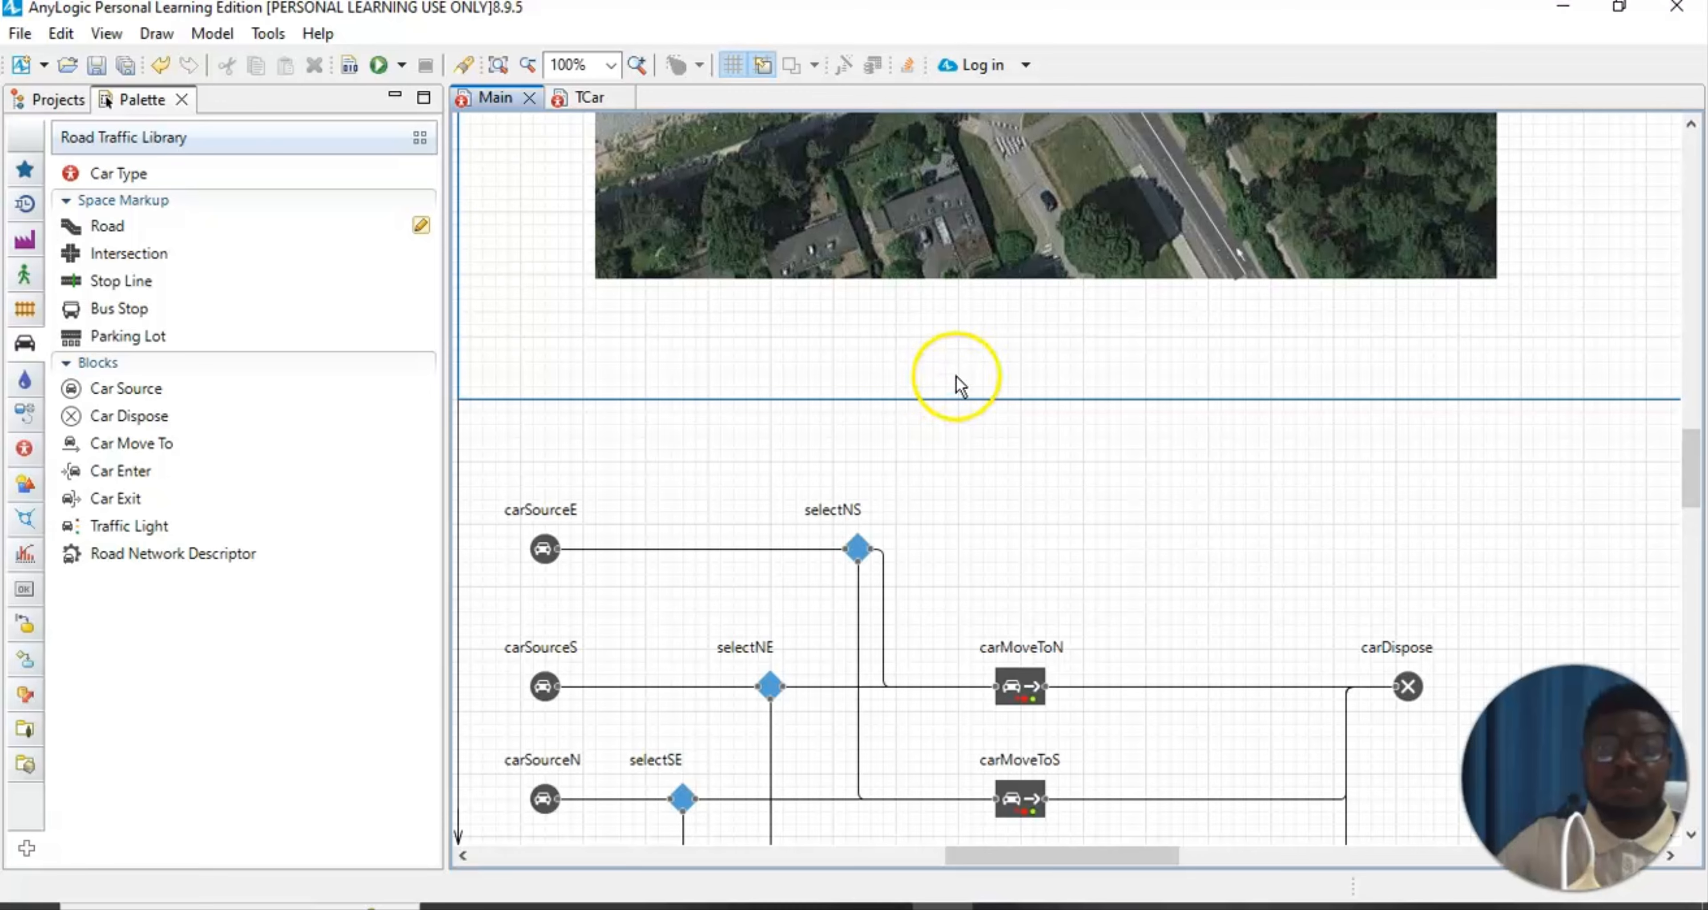
scroll(960, 386, "up", 6)
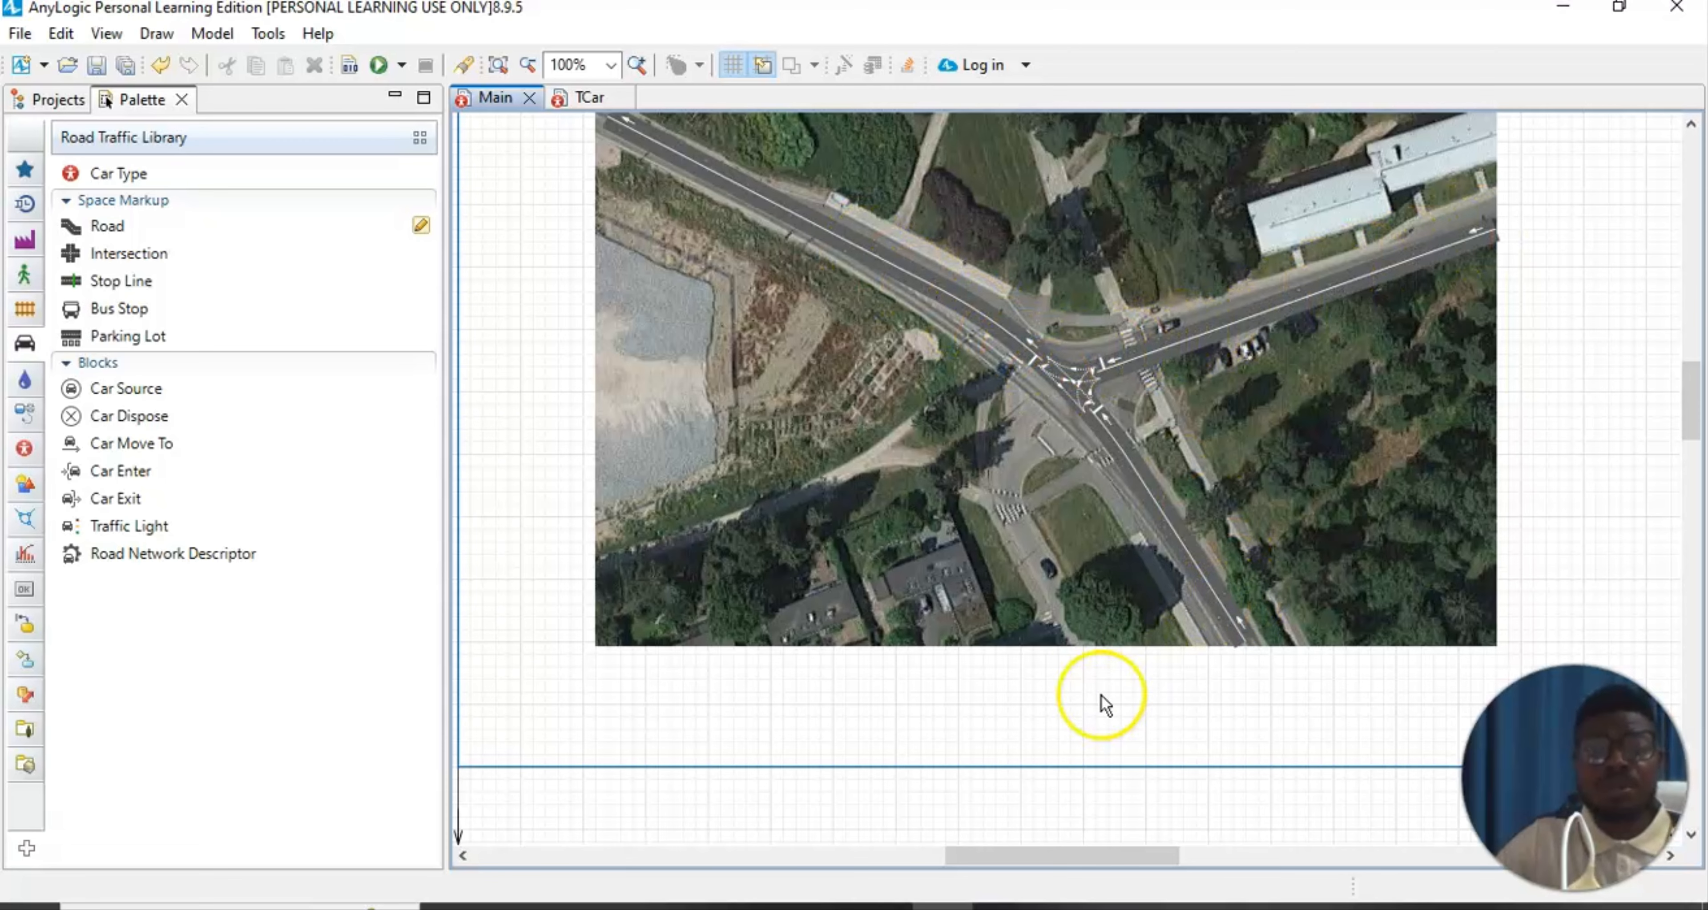
scroll(1101, 663, "down", 5)
scroll(1105, 639, "down", 3)
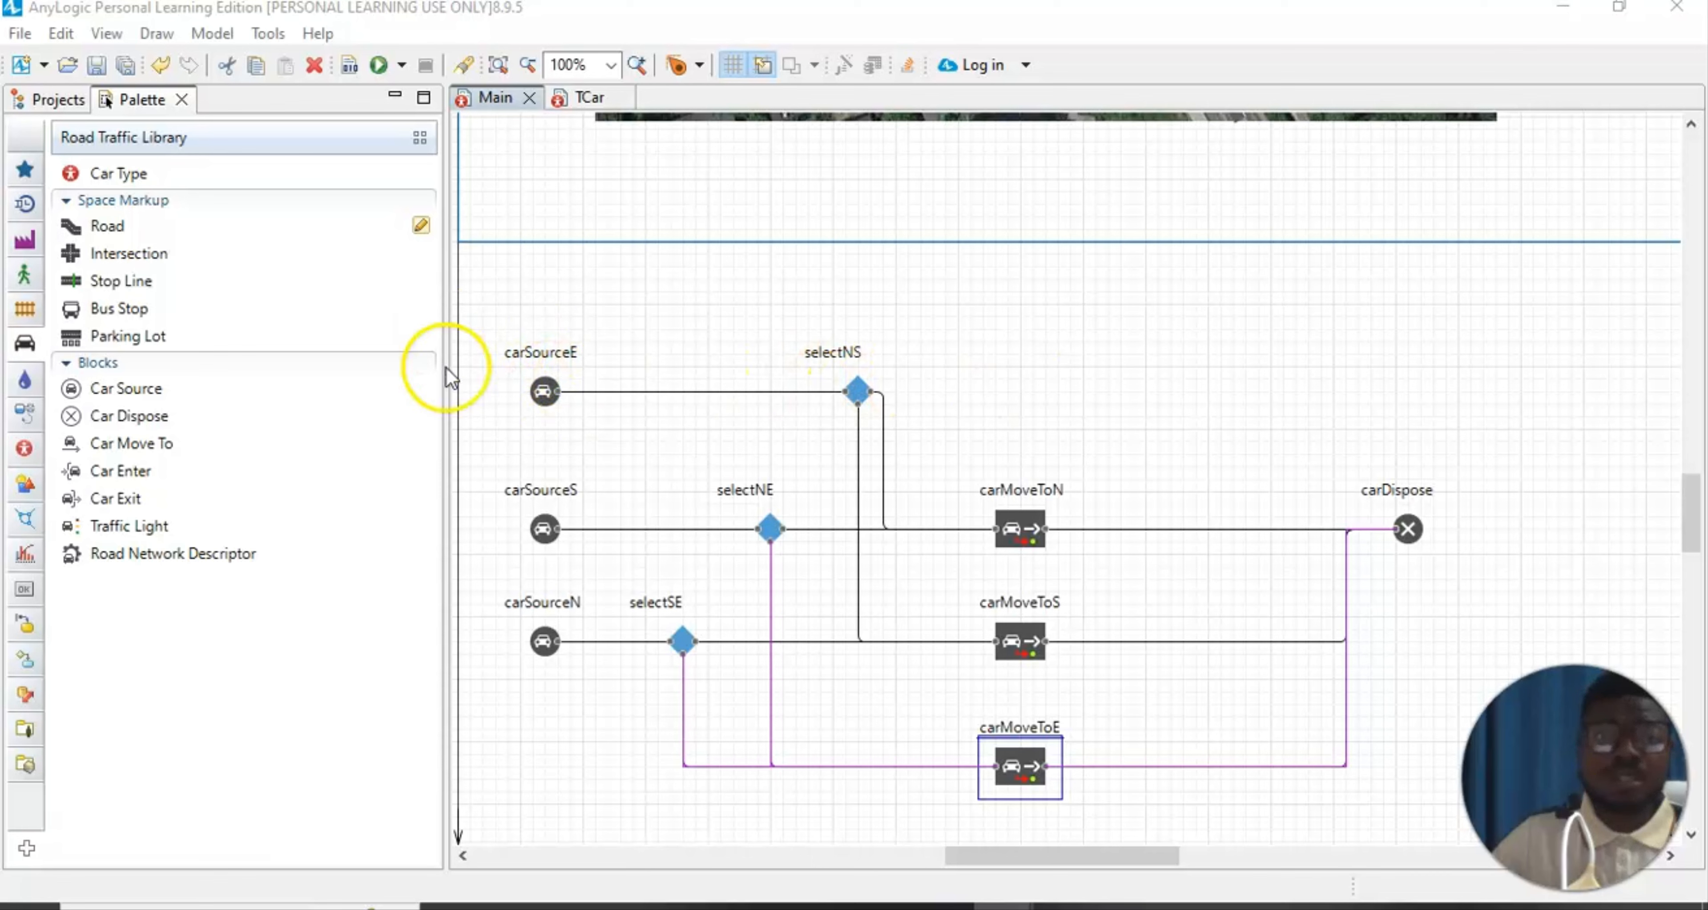
left_click(545, 393)
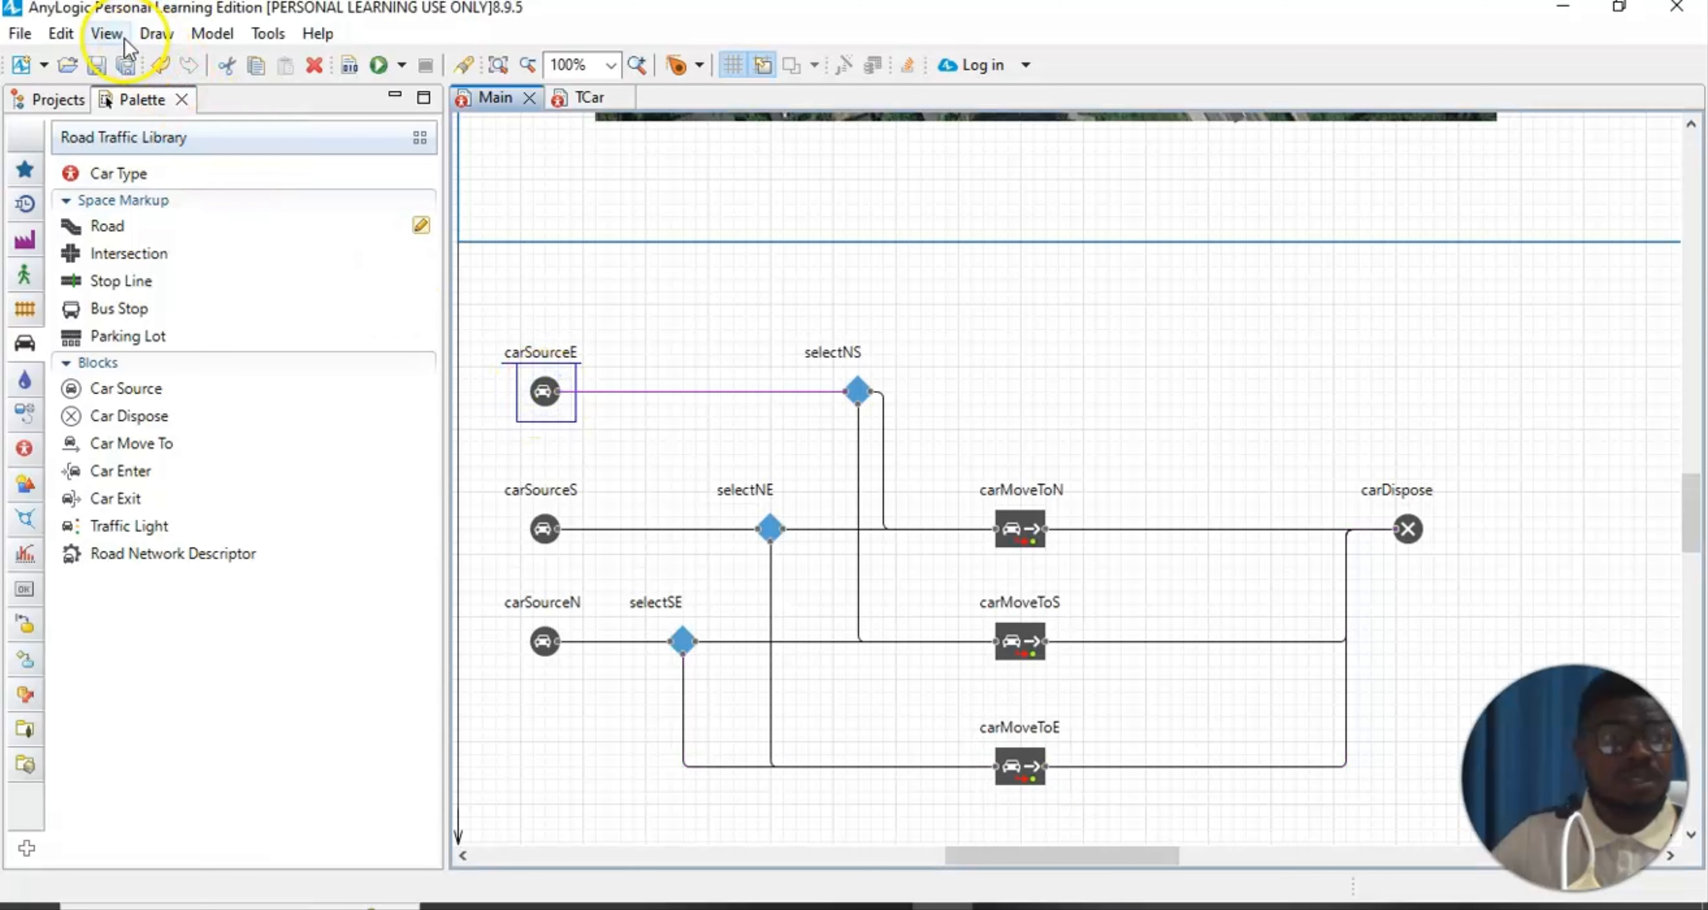
left_click(106, 33)
left_click(149, 116)
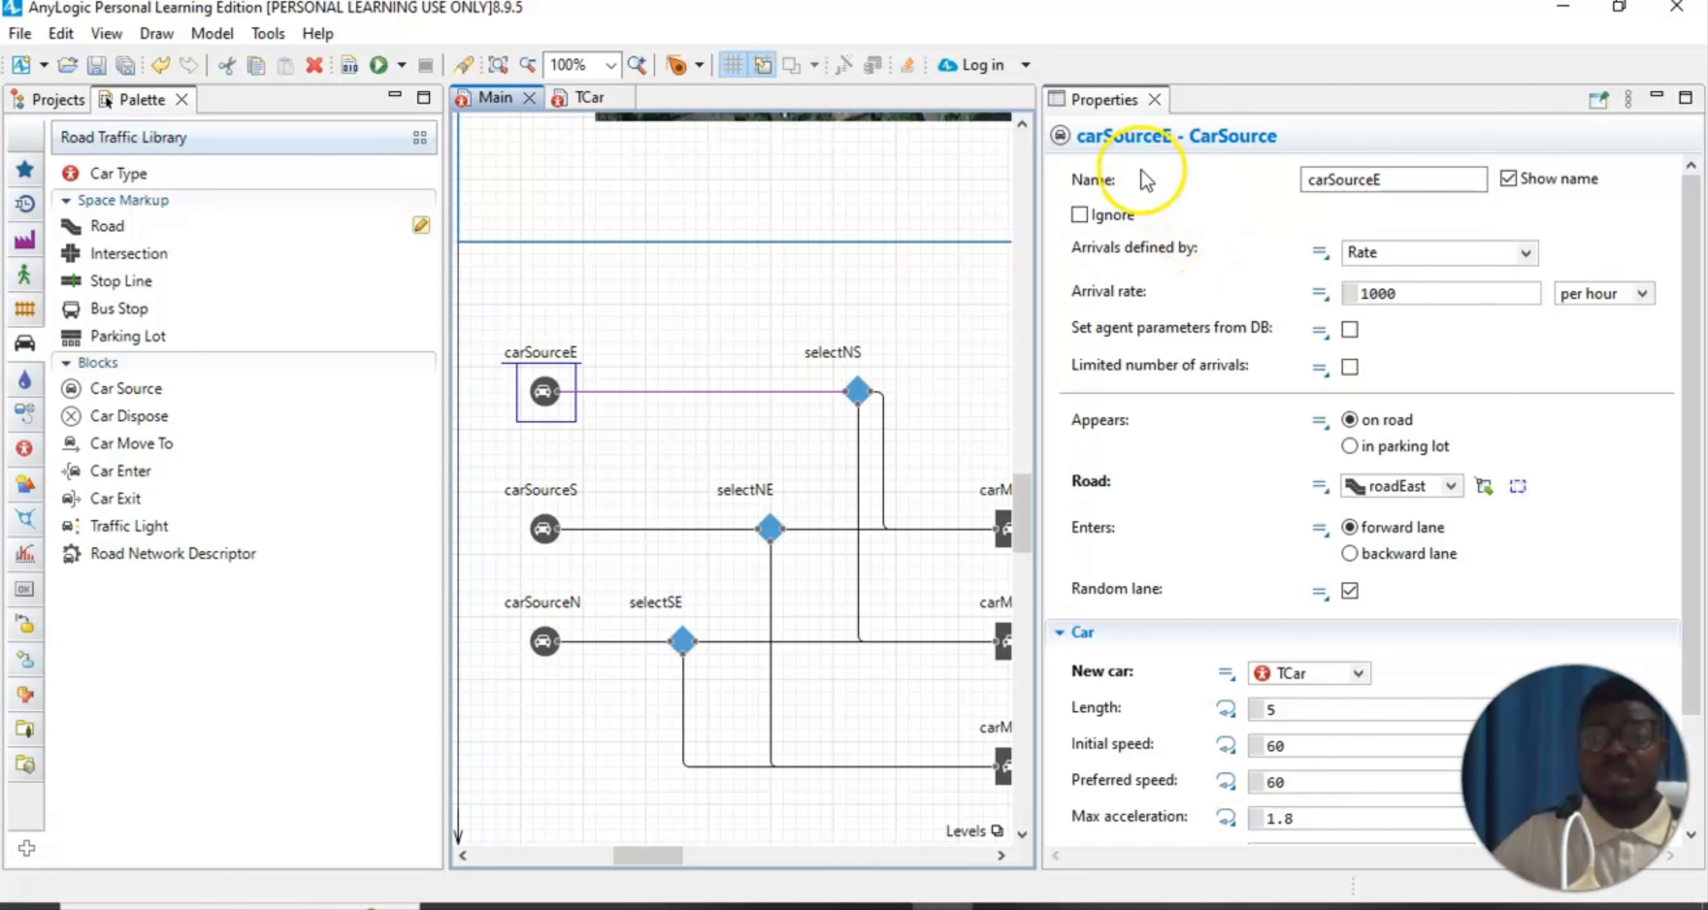
left_click(1154, 100)
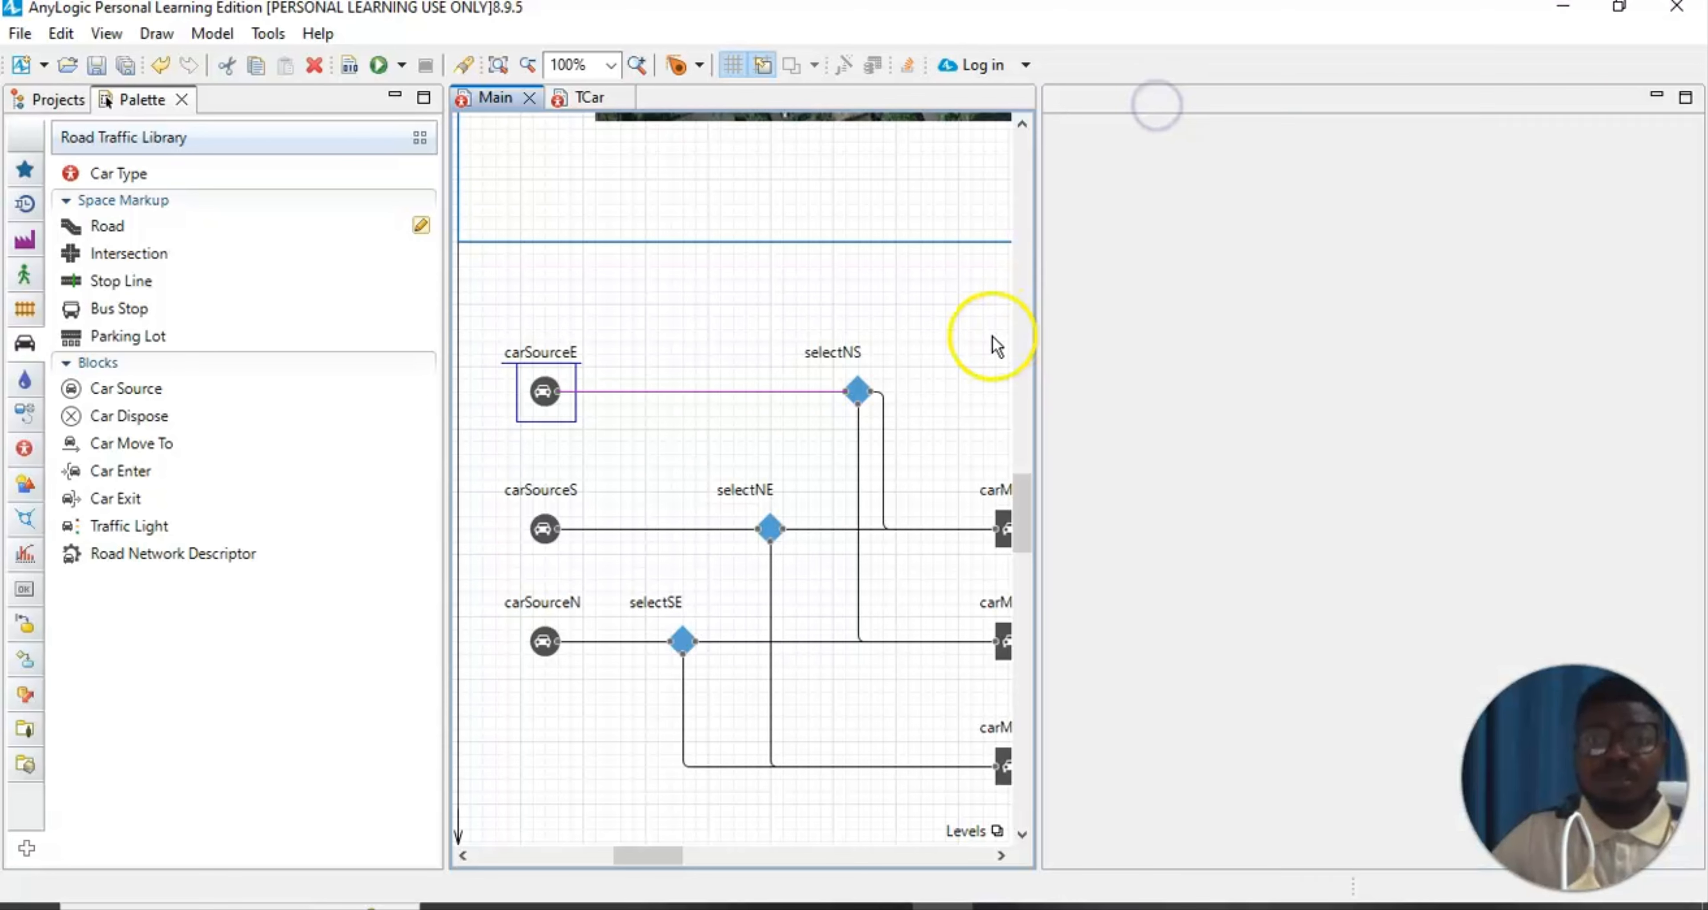
scroll(1008, 357, "up", 3)
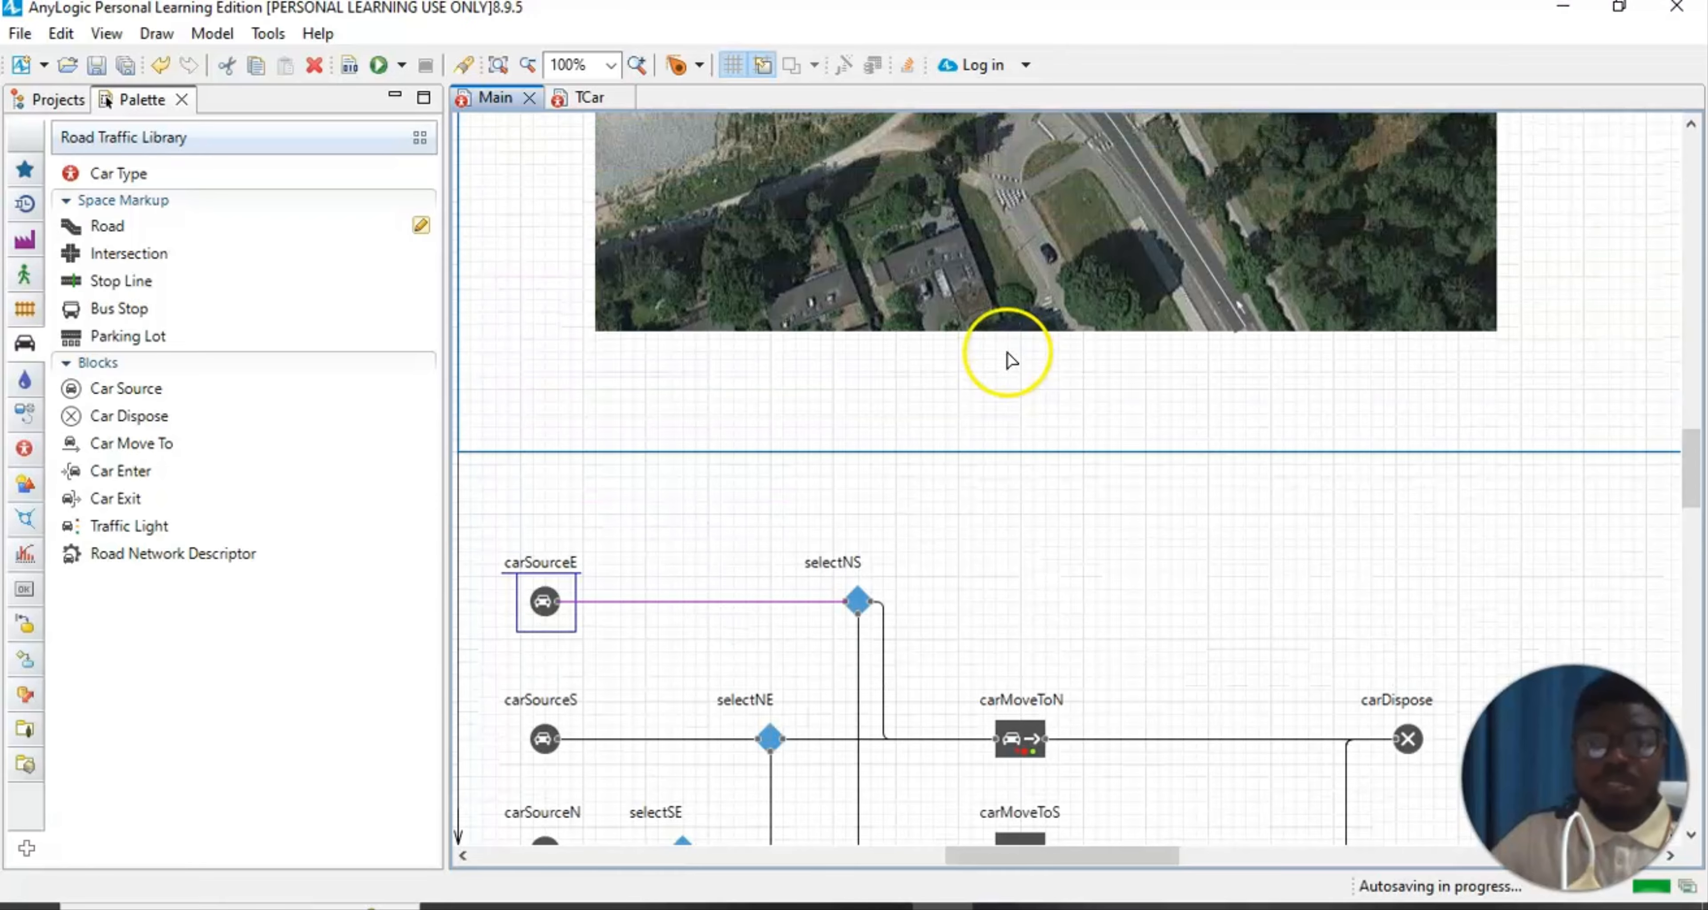
scroll(1010, 359, "up", 5)
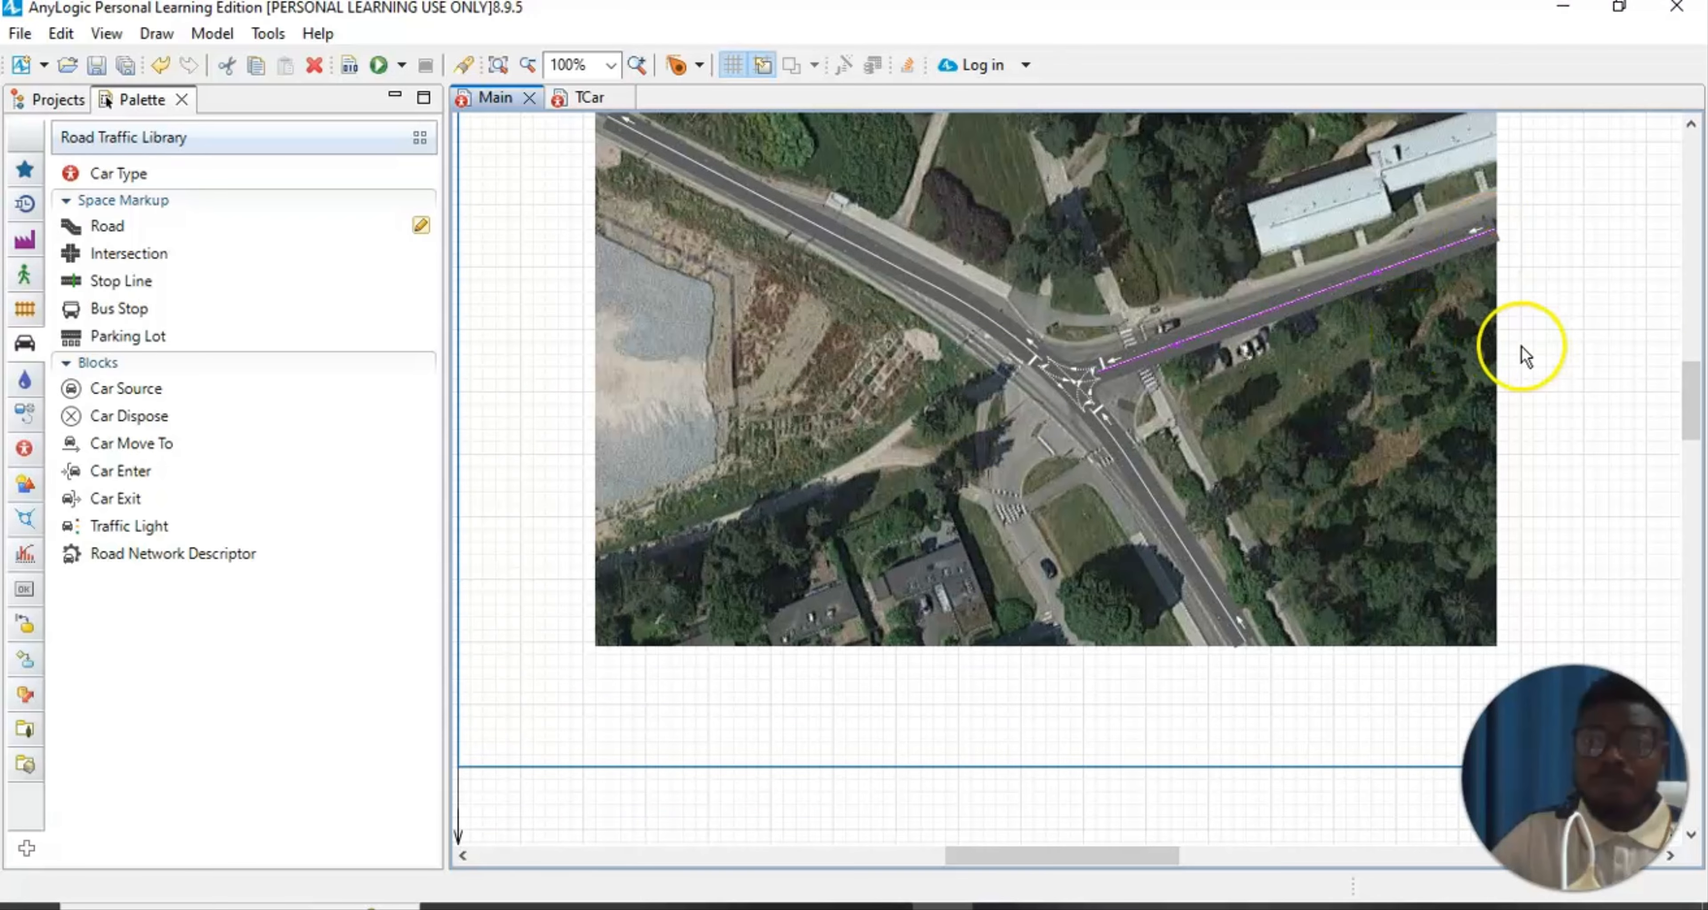
left_click(1432, 367)
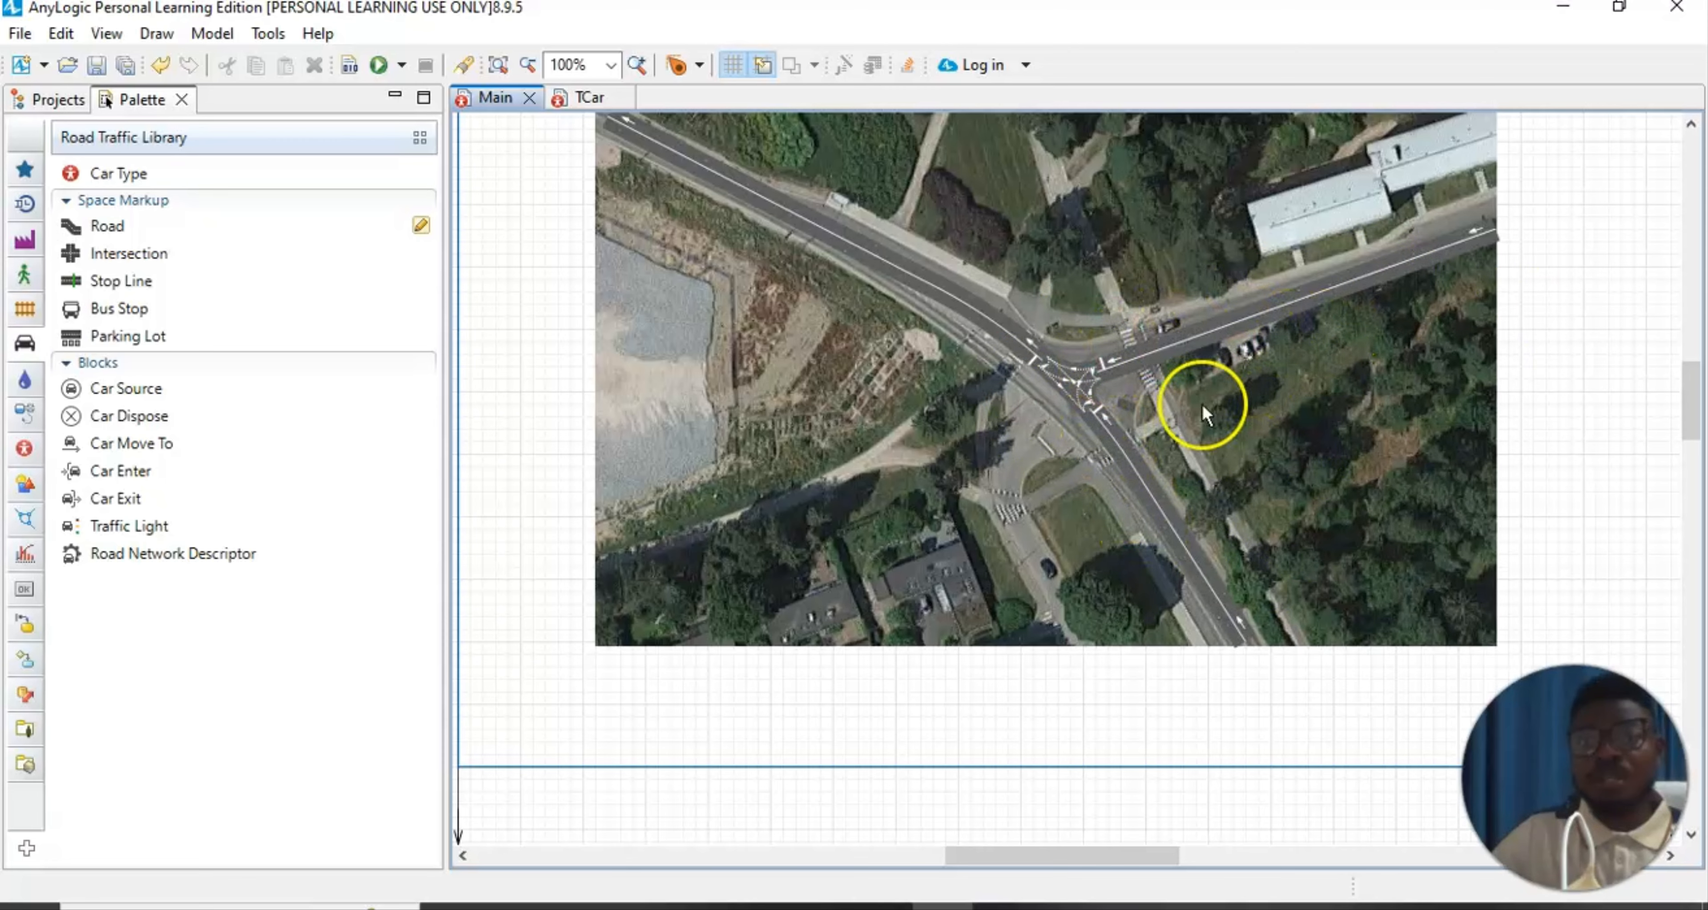
Set the destination of carMoveToE to the end of backward lane
scroll(1131, 479, "down", 8)
scroll(1131, 509, "down", 2)
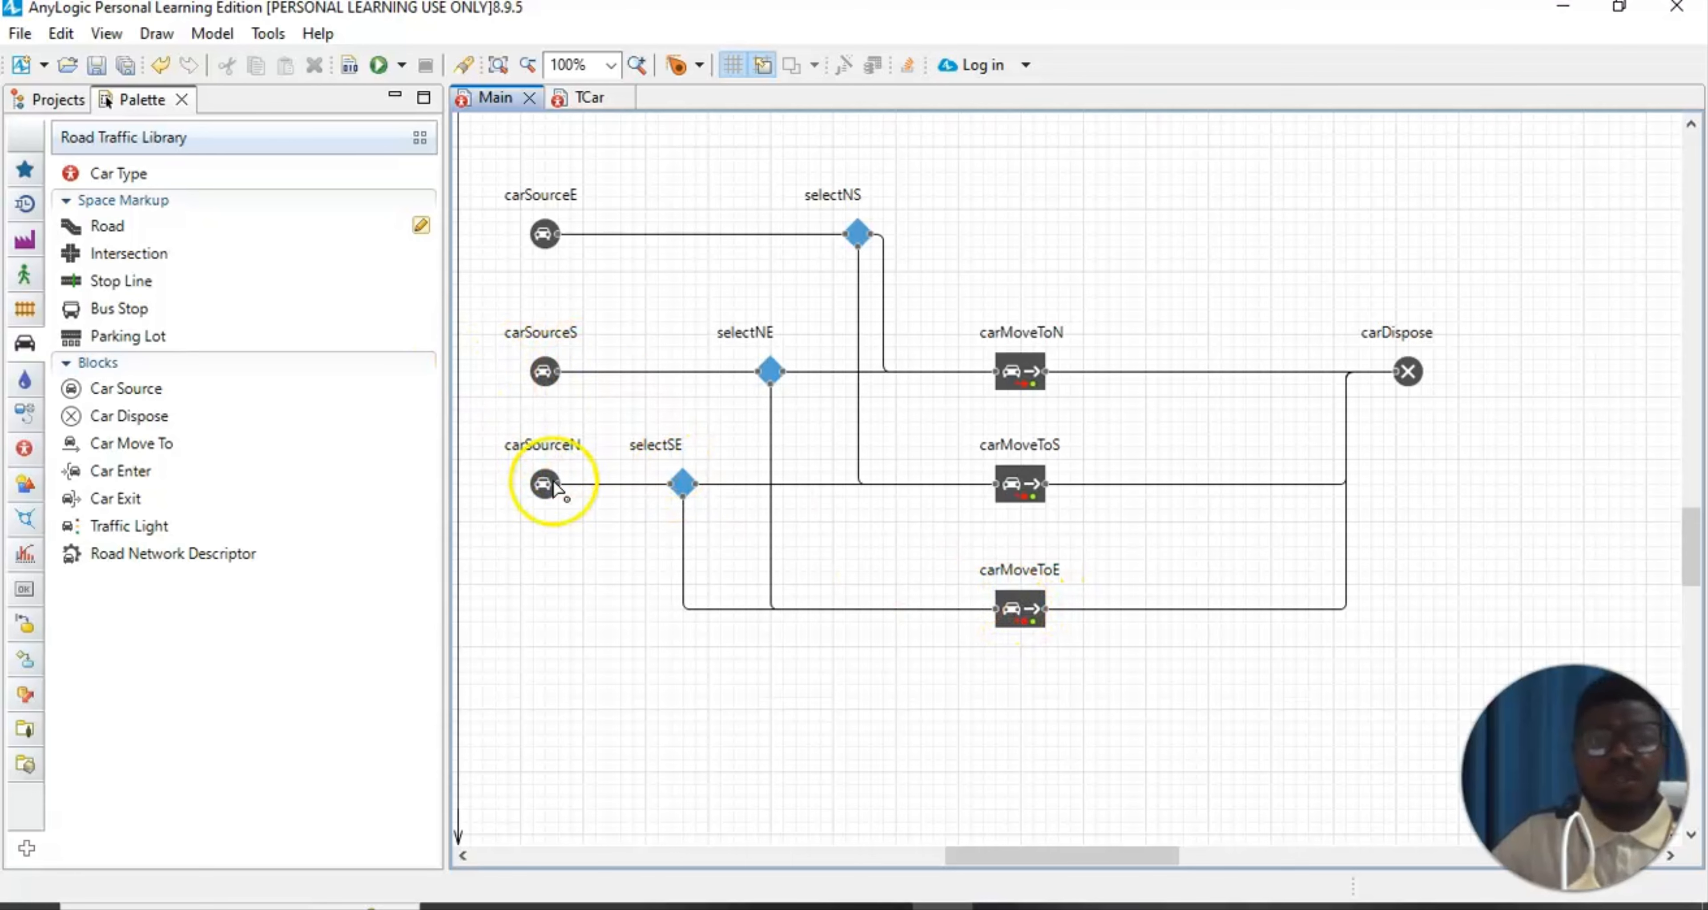
left_click(1021, 611)
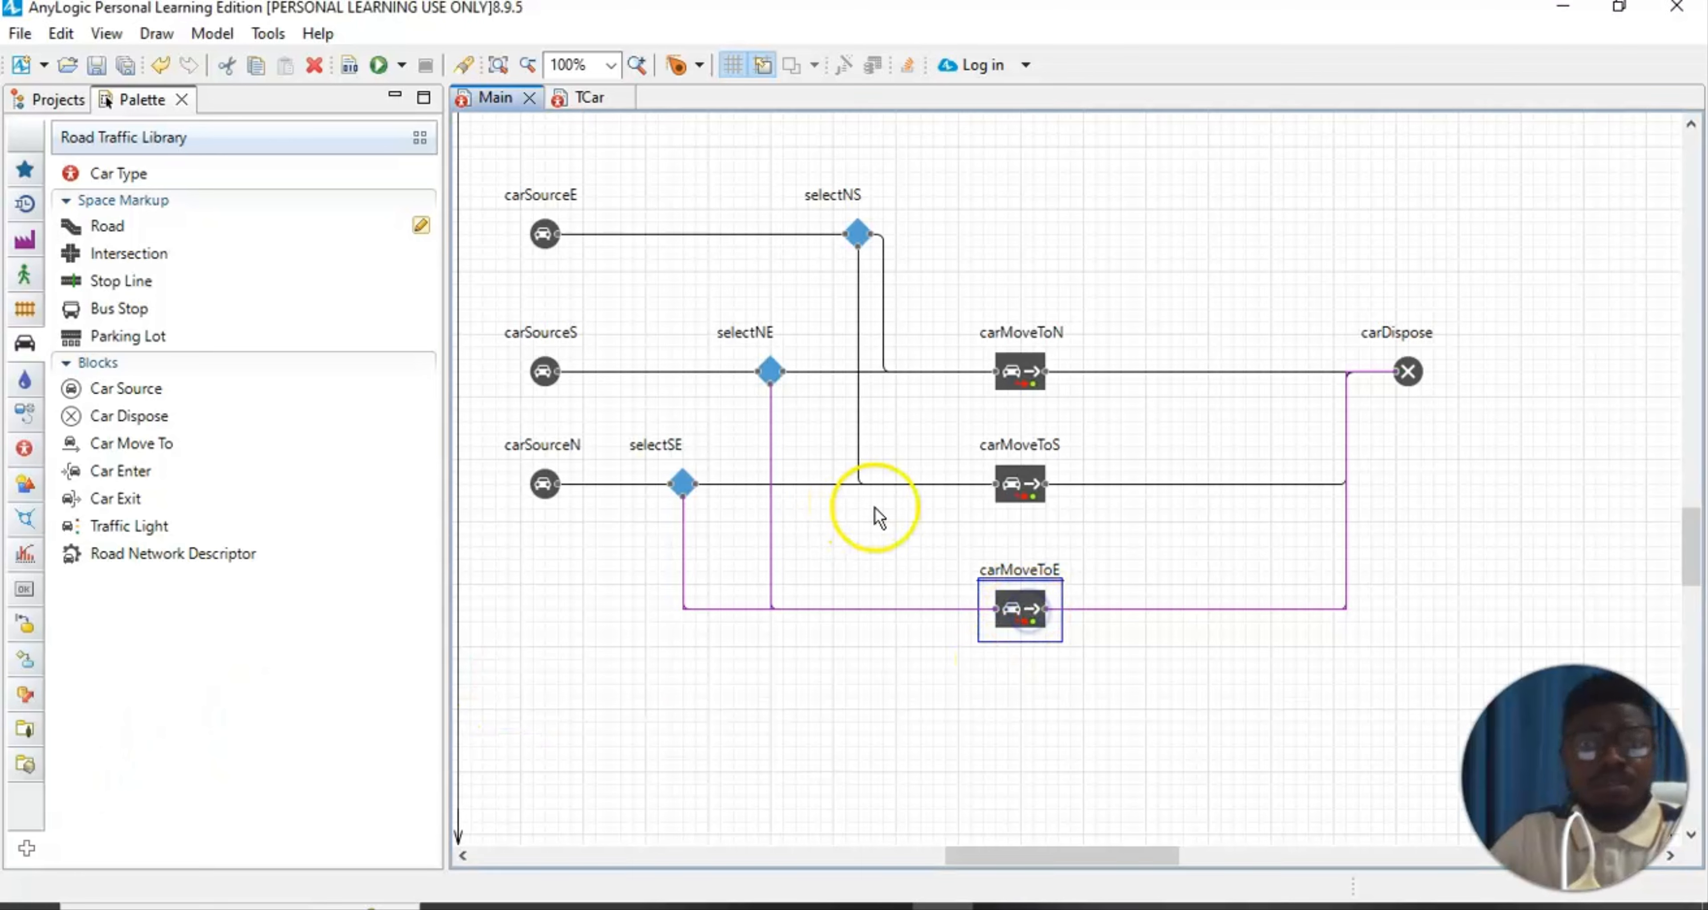
left_click(106, 35)
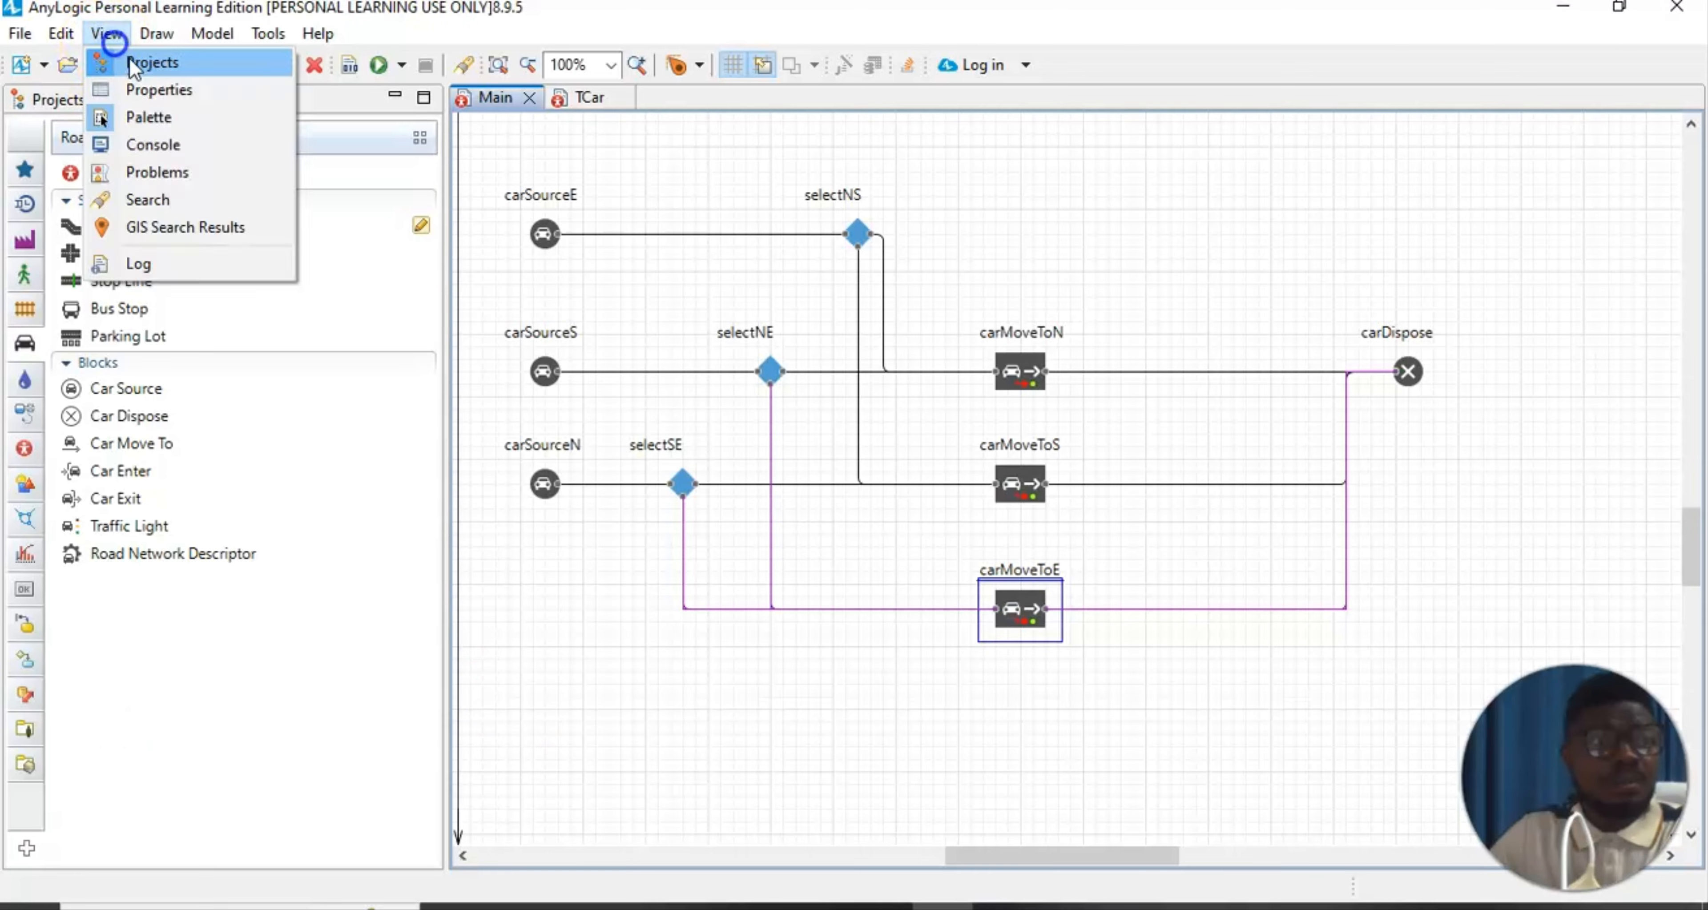
left_click(176, 96)
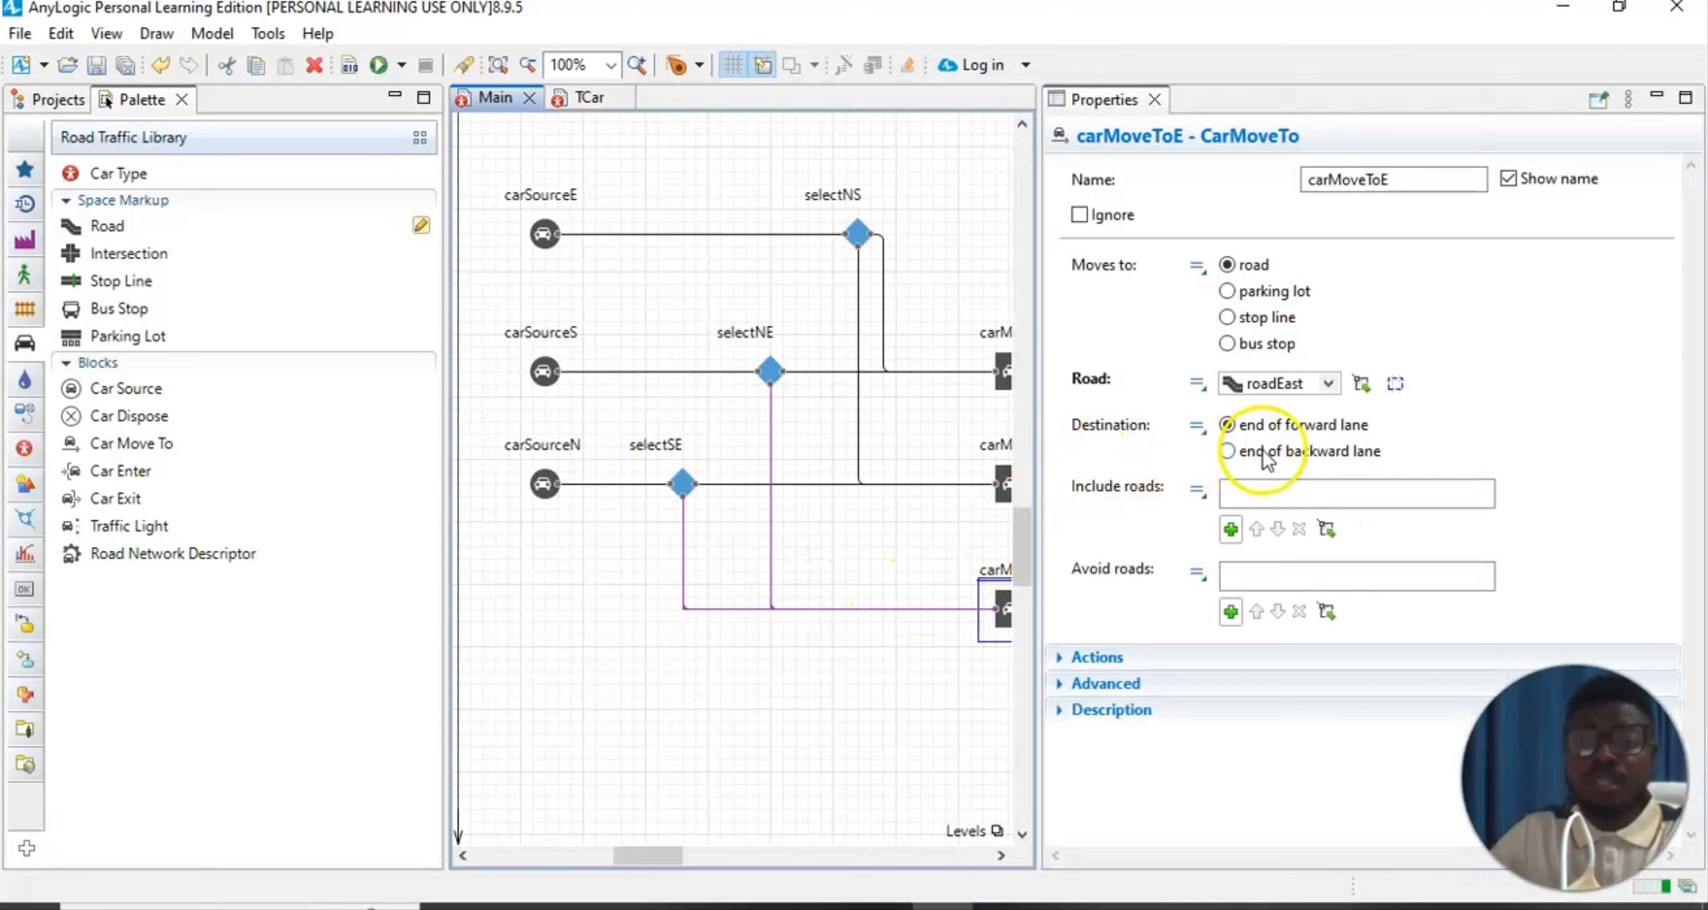
left_click(1230, 452)
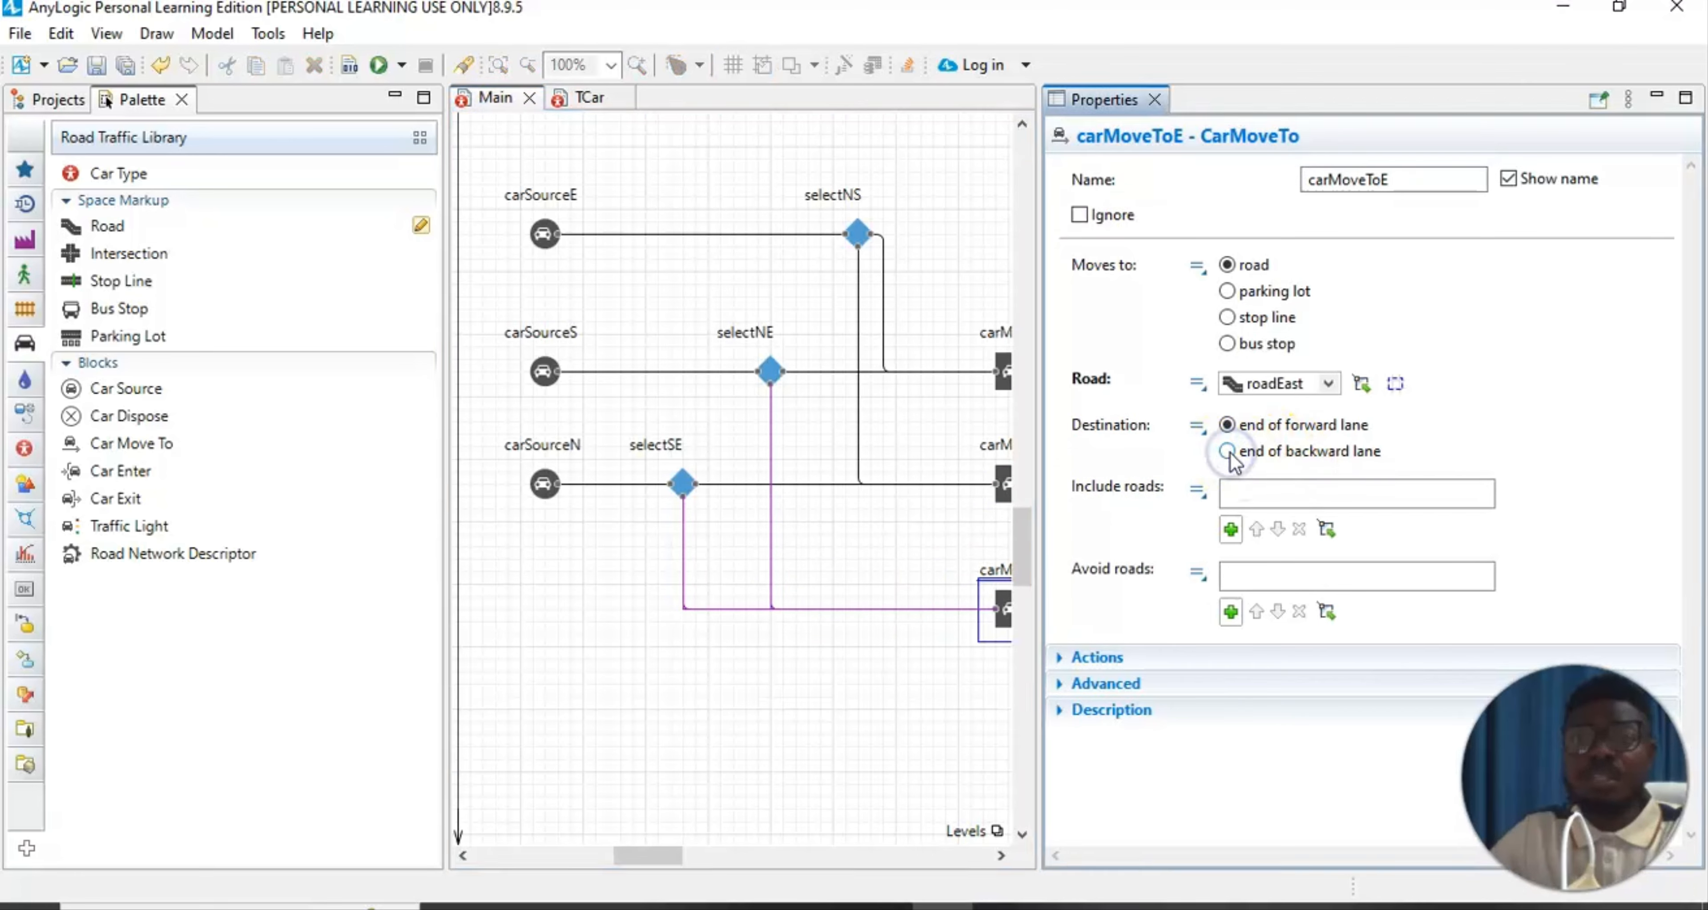
left_click(1229, 452)
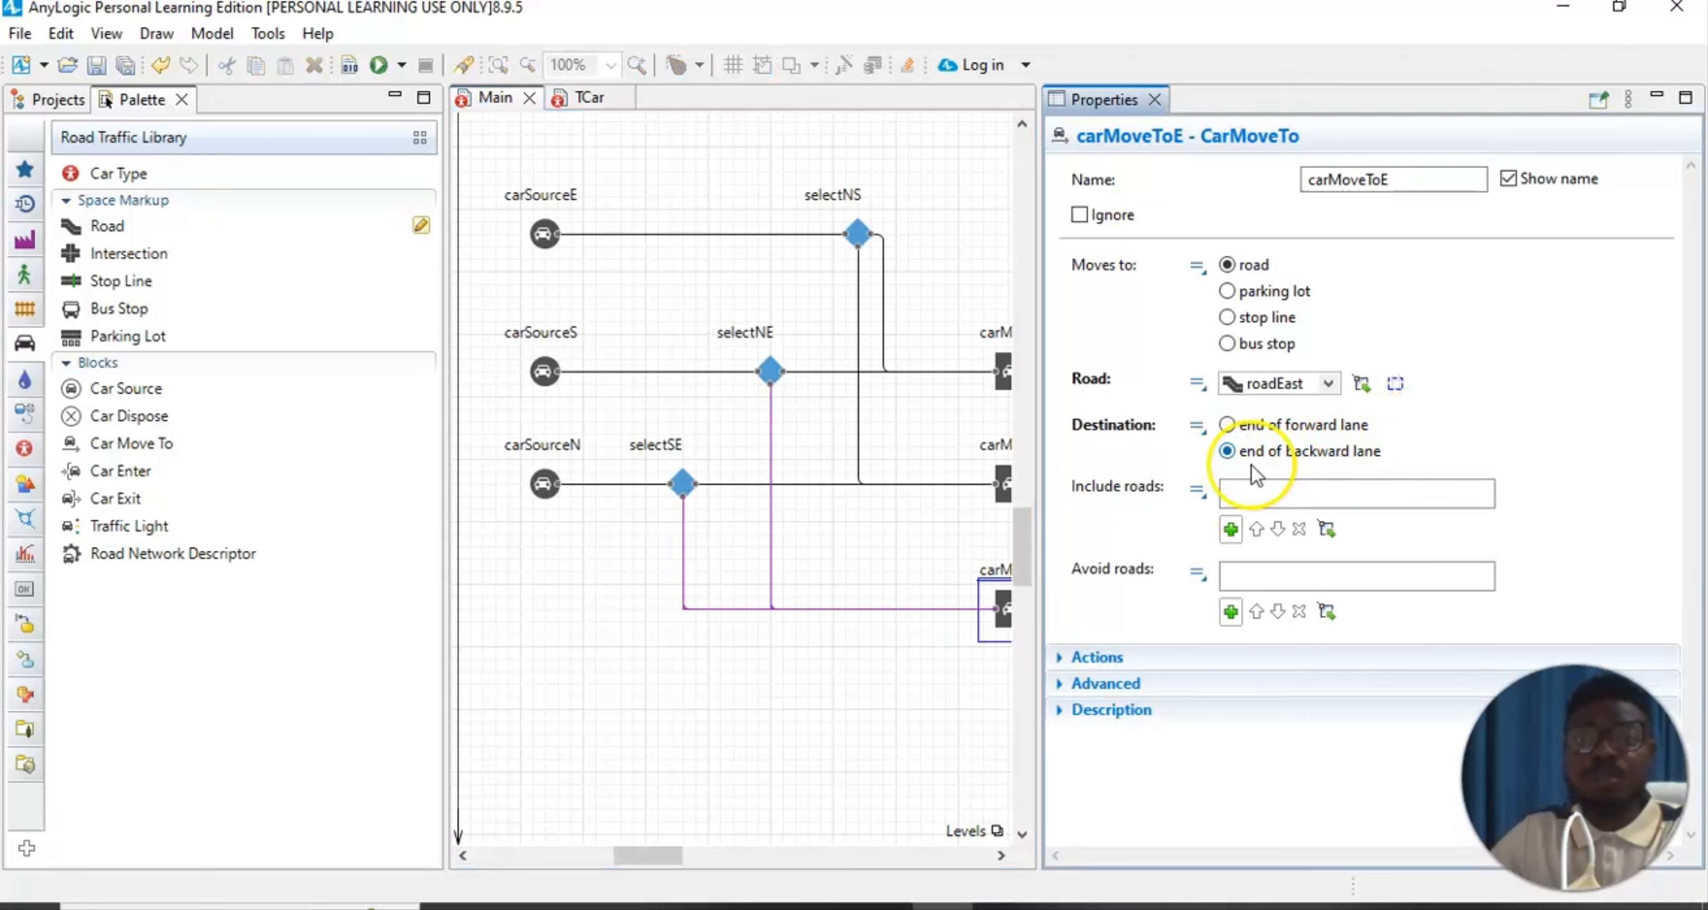
left_click(1515, 421)
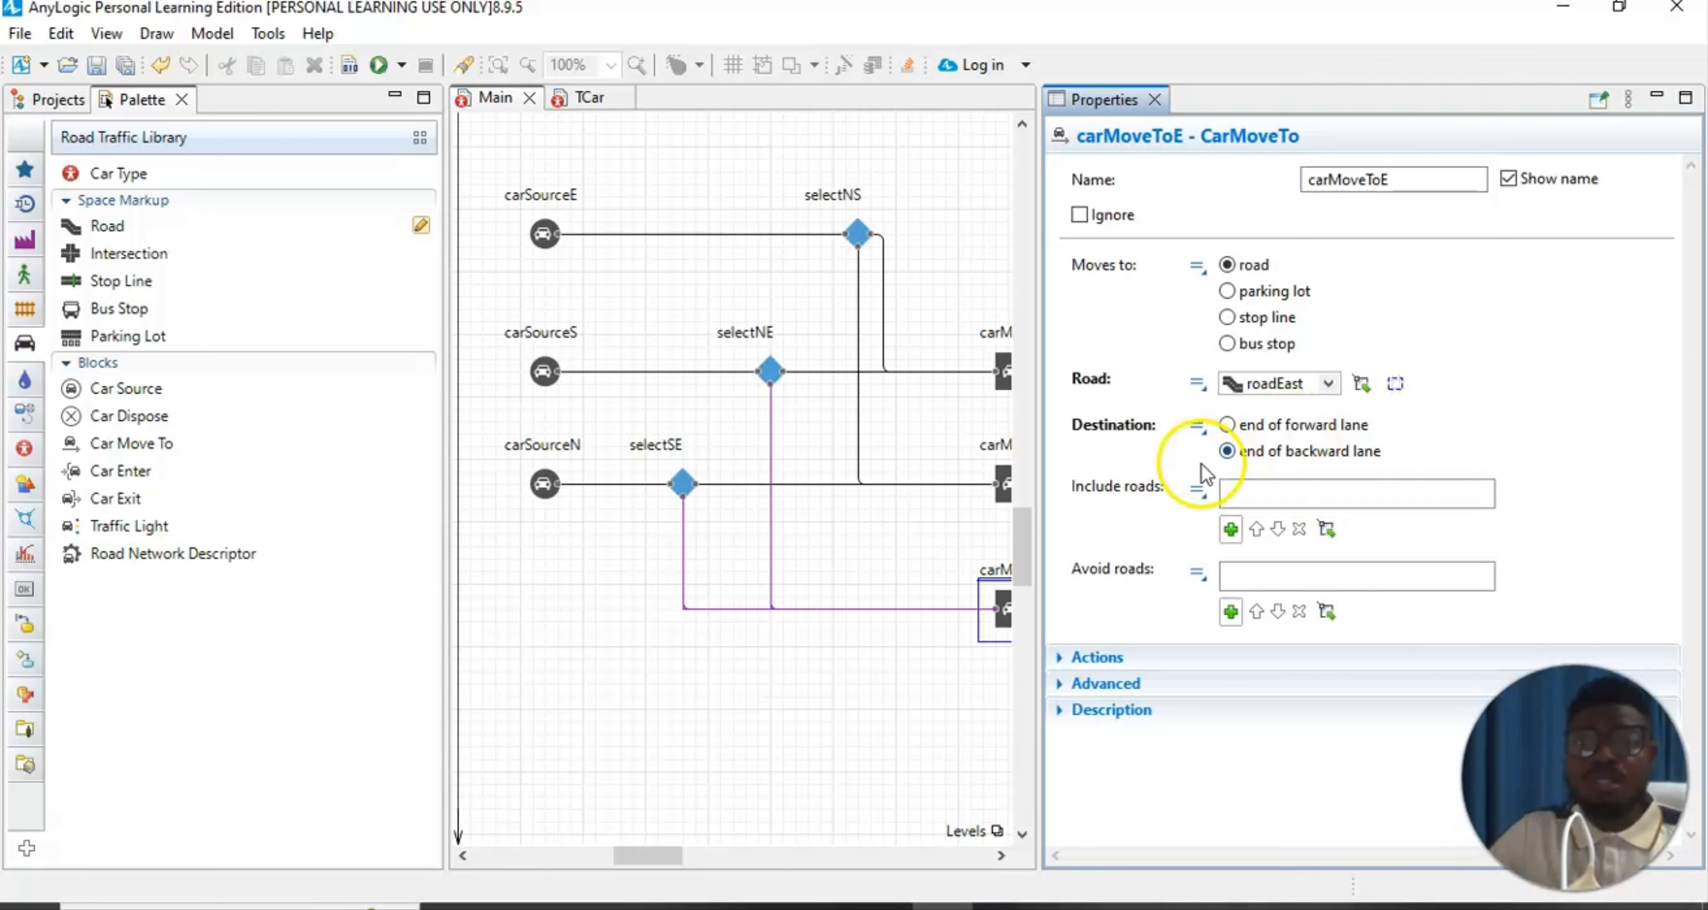
left_click(1156, 100)
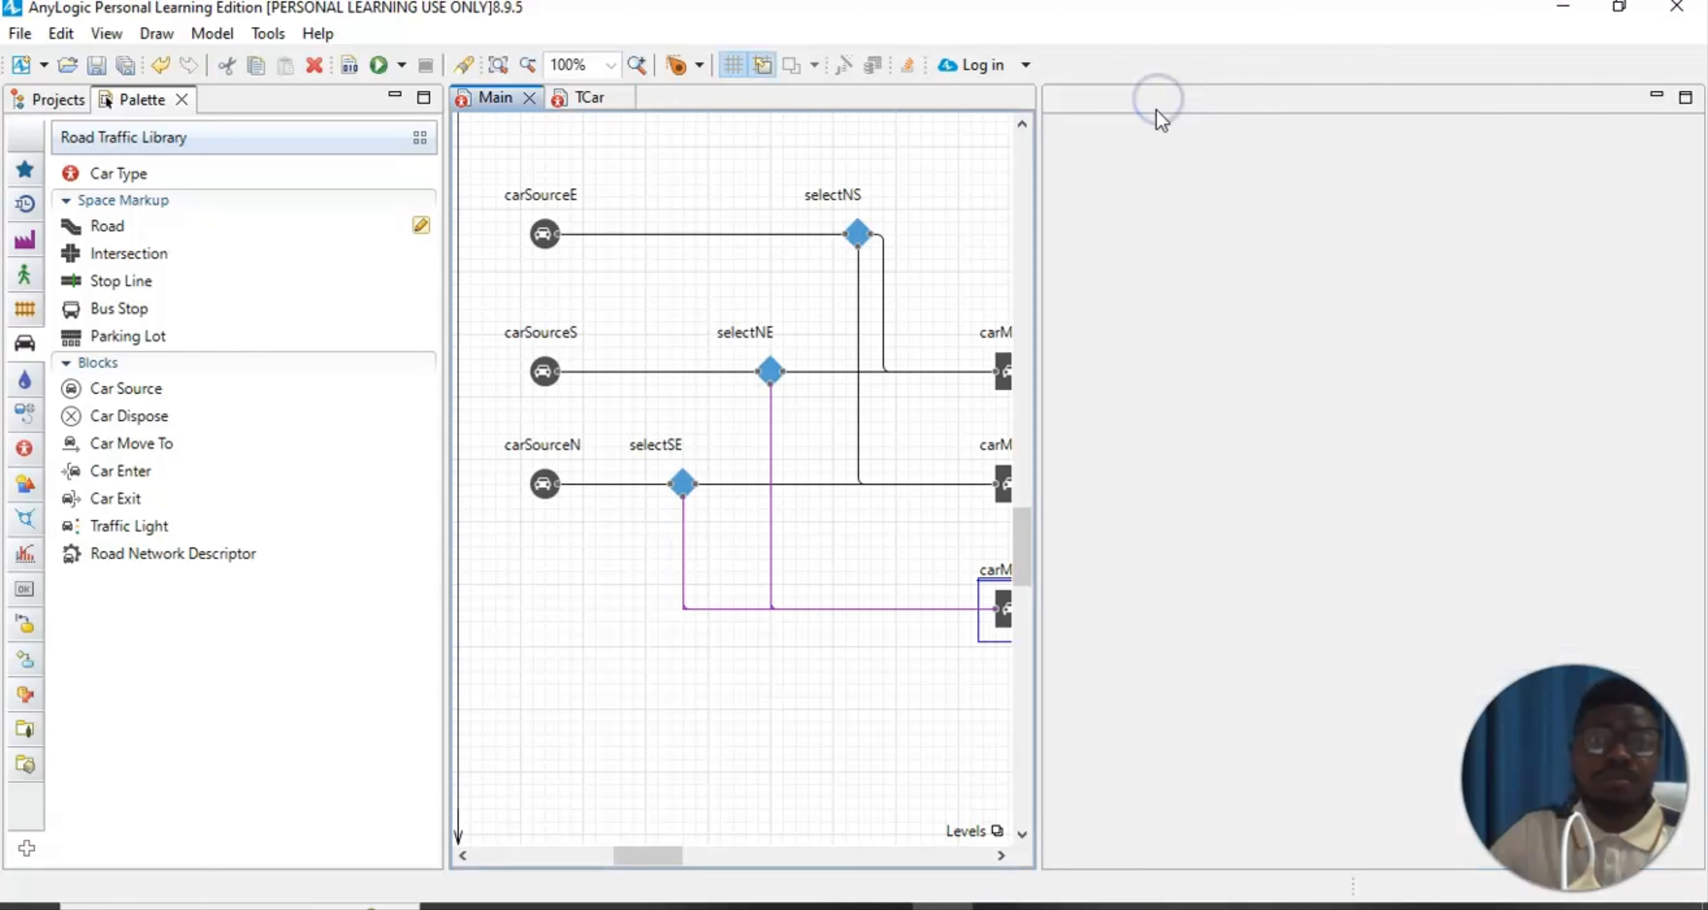
left_click(1291, 656)
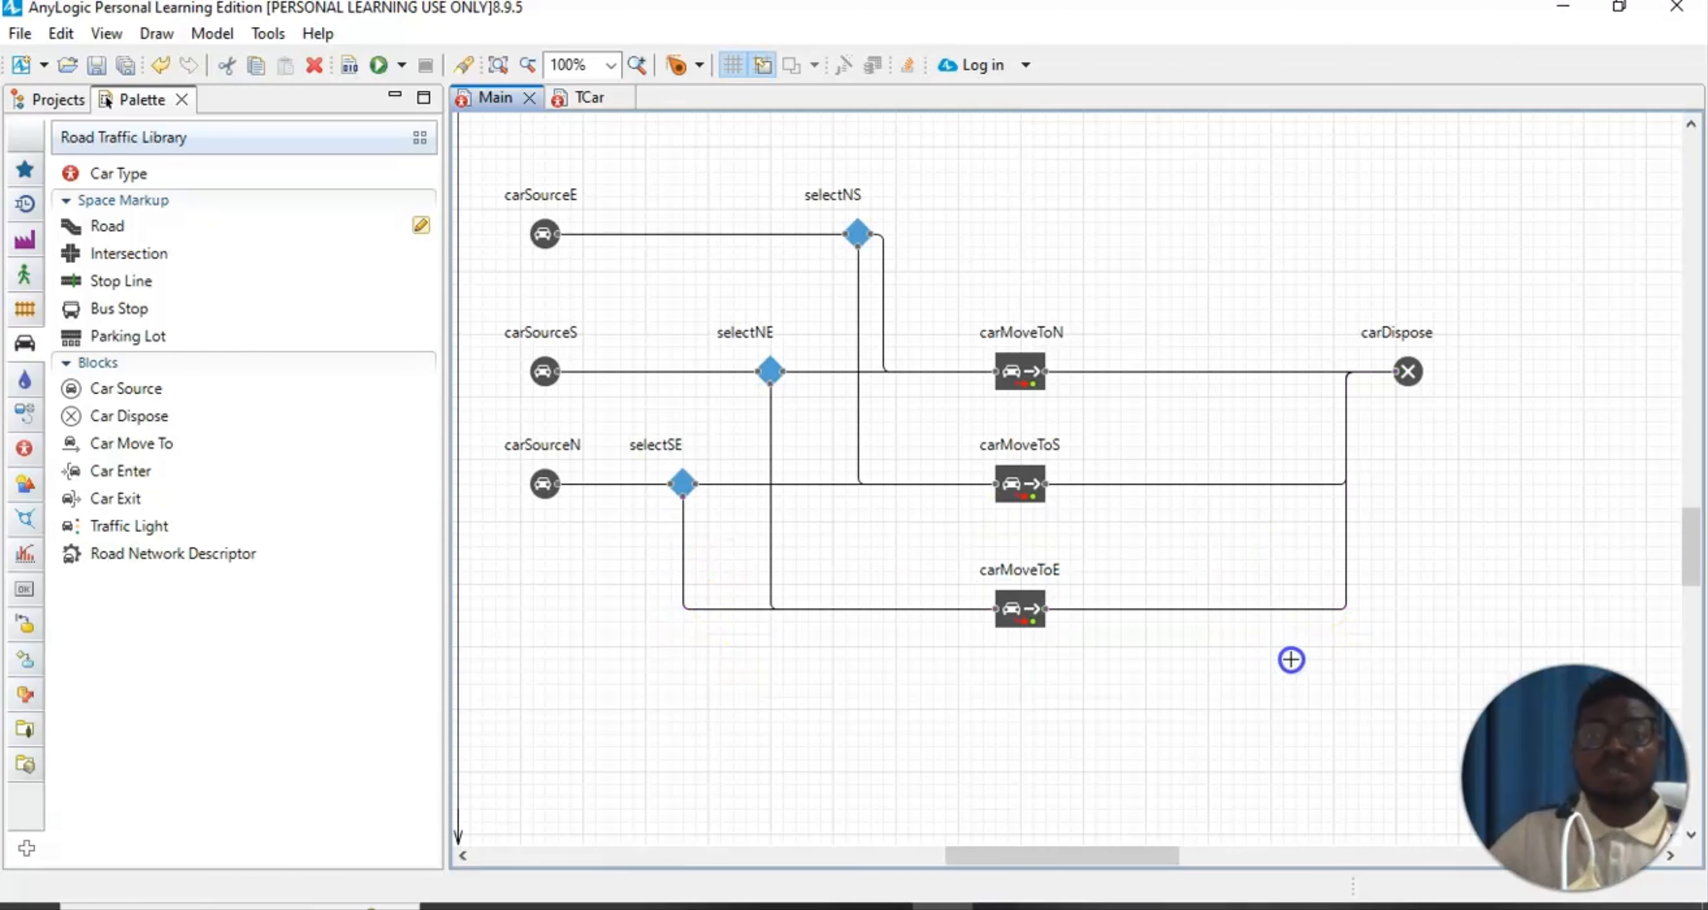
Run the road traffic simulation to check car movements between the east, south and north roads
scroll(737, 644, "up", 2)
scroll(732, 637, "up", 1)
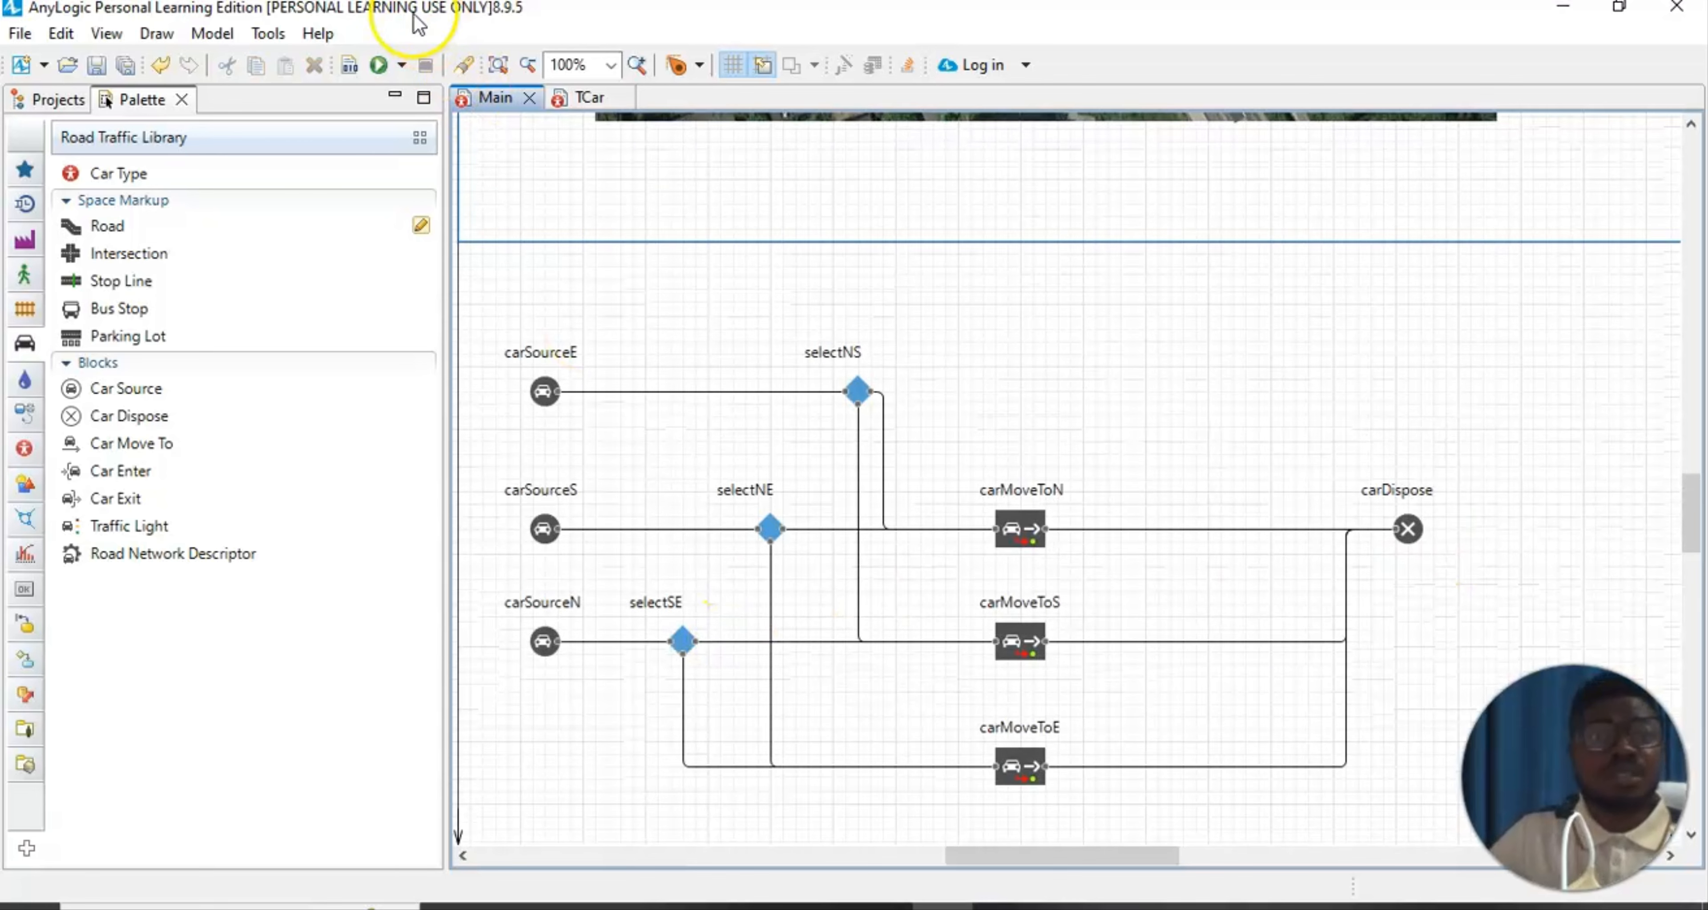
left_click(378, 64)
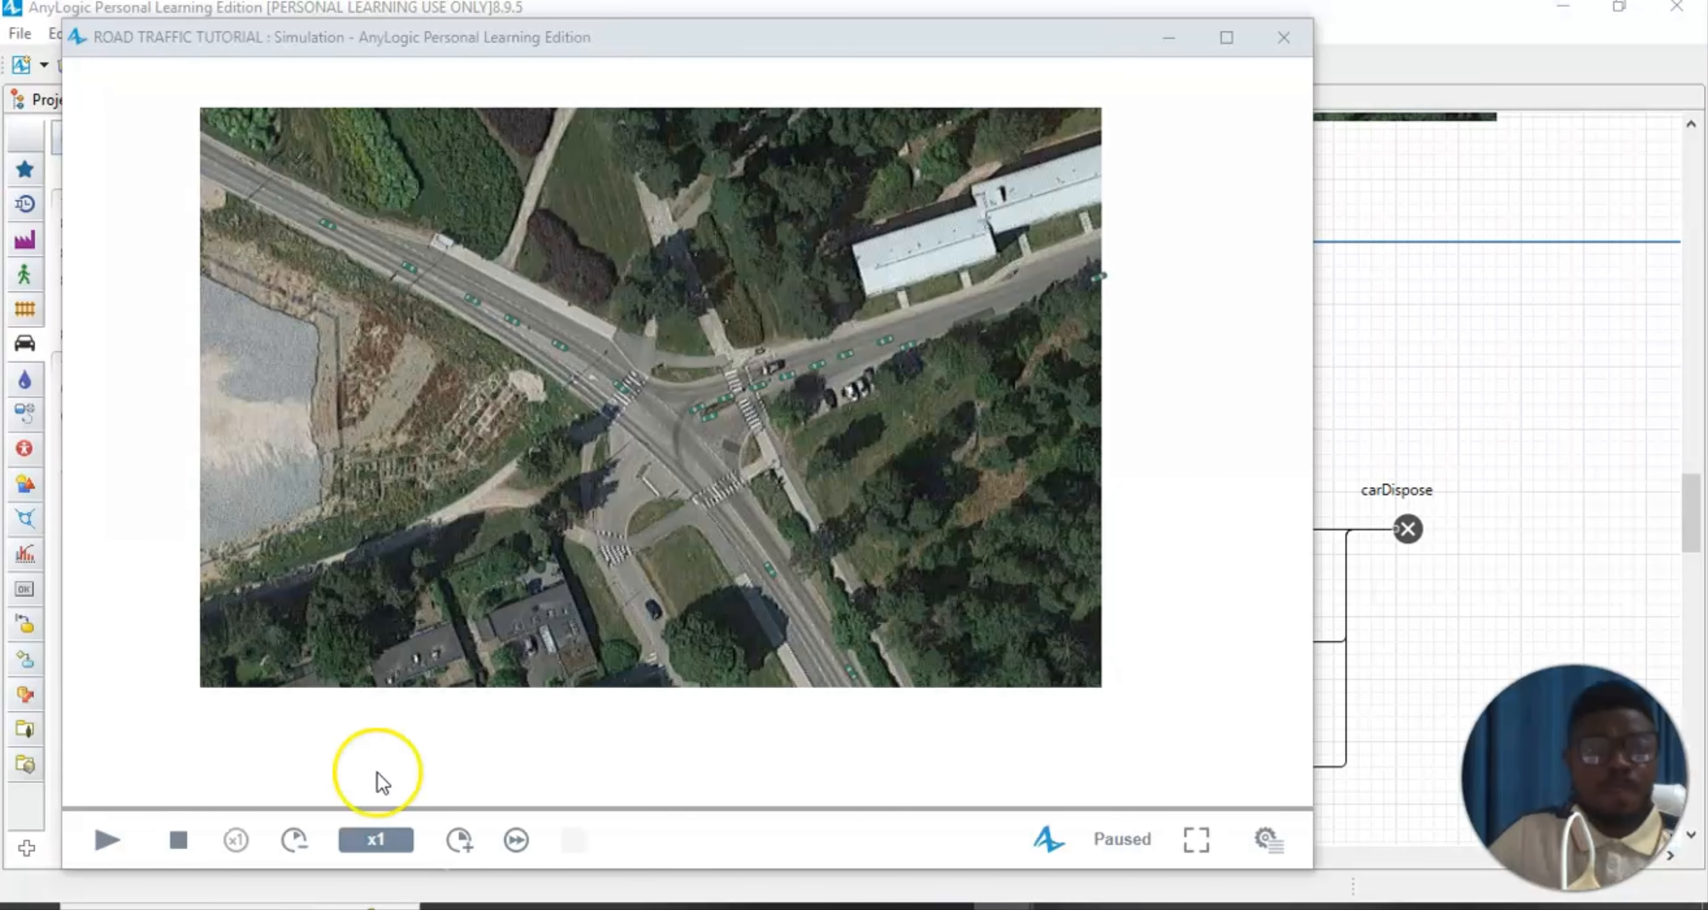
Show the paused simulation's developer panel and navigate to the window3d view area
left_click(1262, 837)
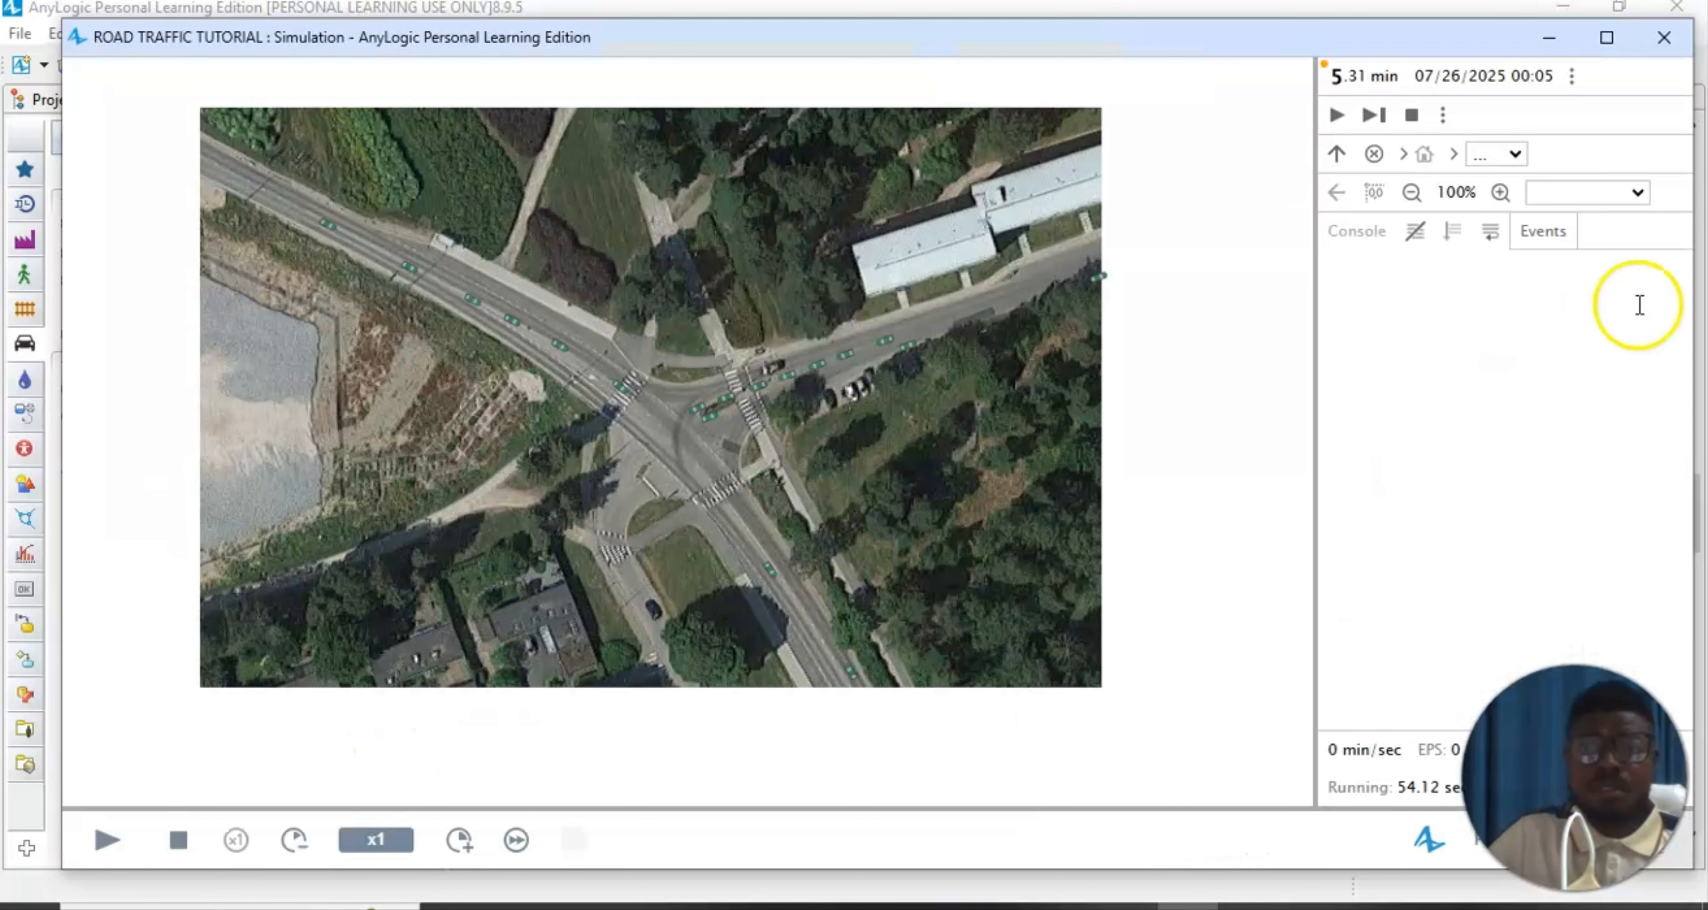
left_click(1638, 194)
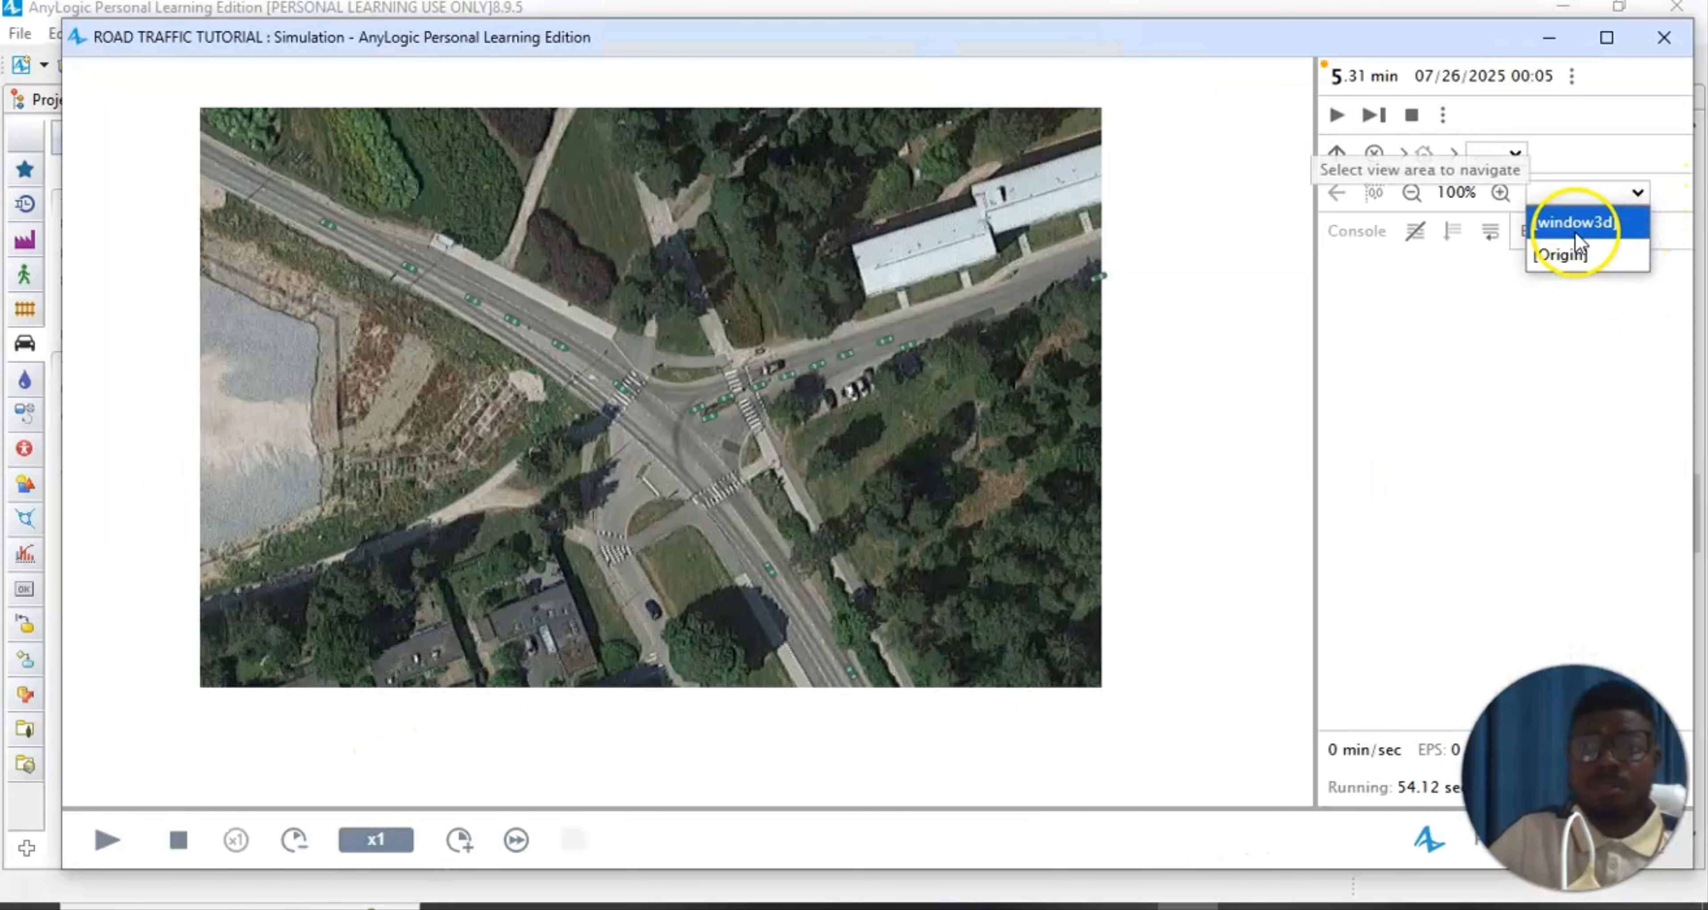
left_click(1578, 219)
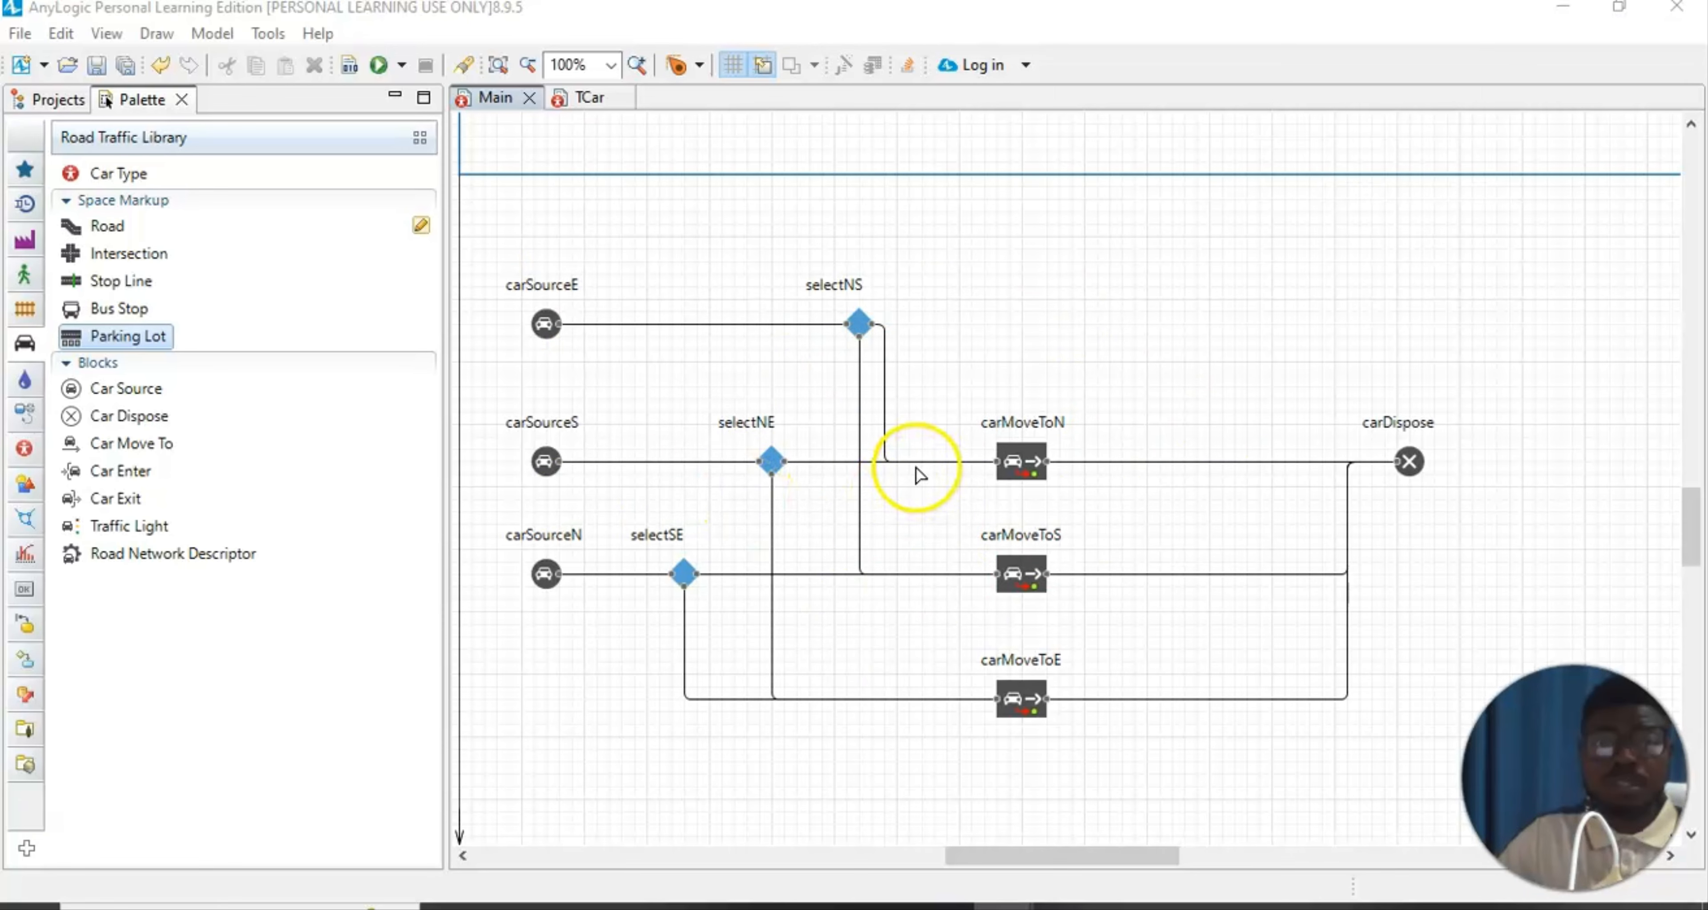
Examine the three-way intersection on the aerial image of Main at 125% zoom
scroll(918, 474, "up", 8)
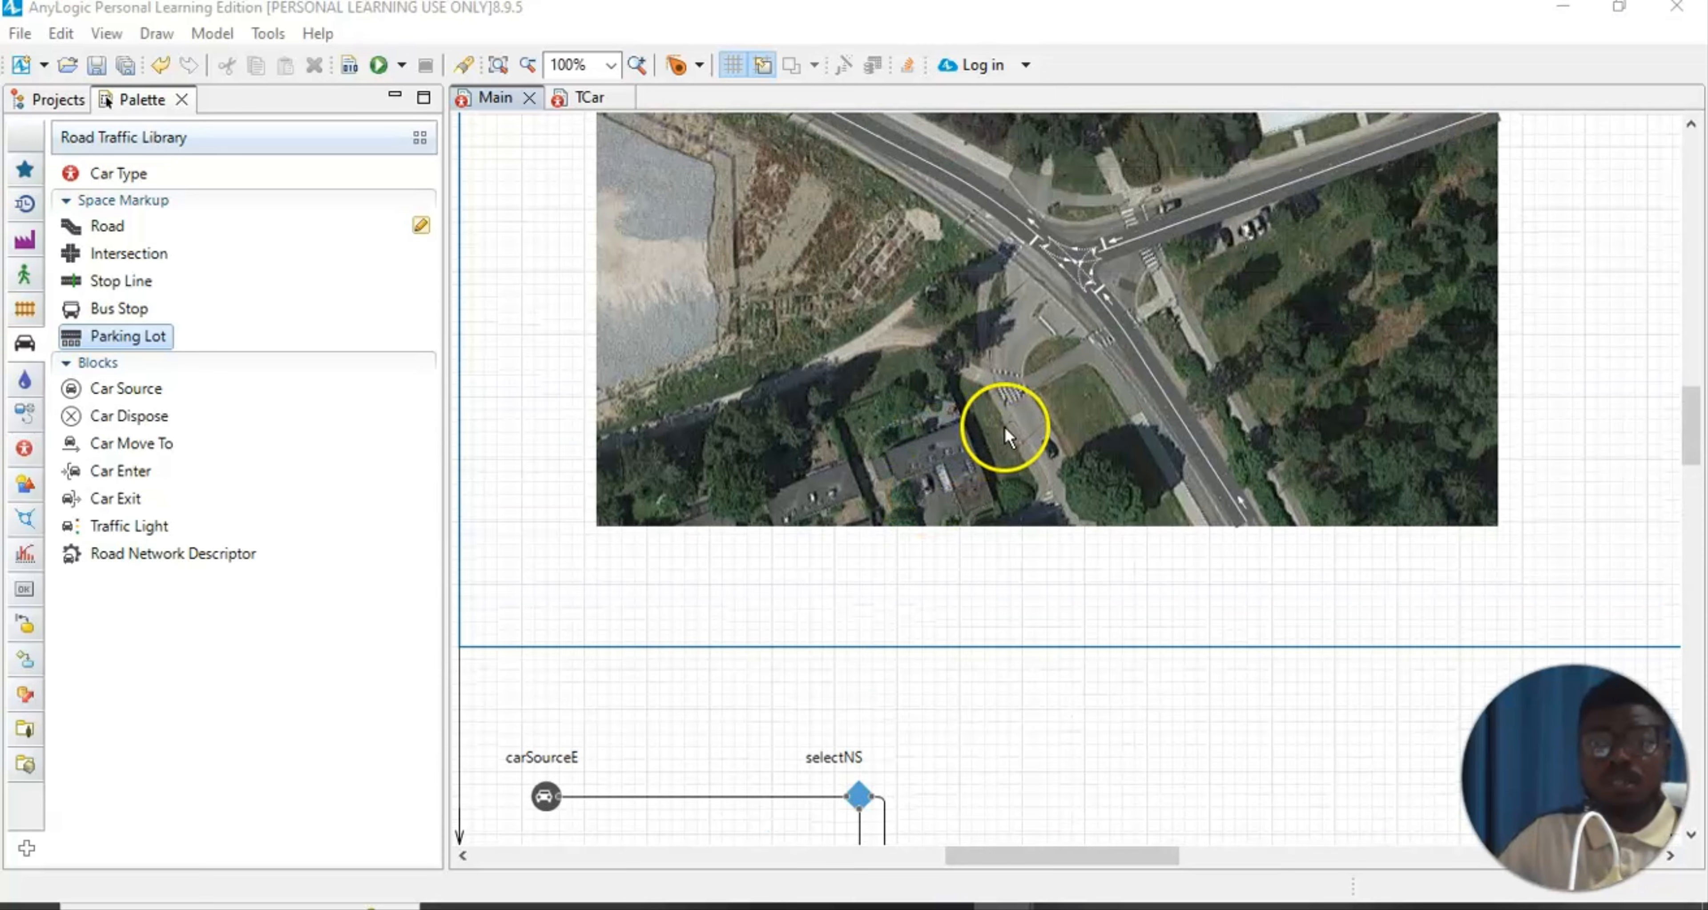
scroll(1003, 425, "up", 2)
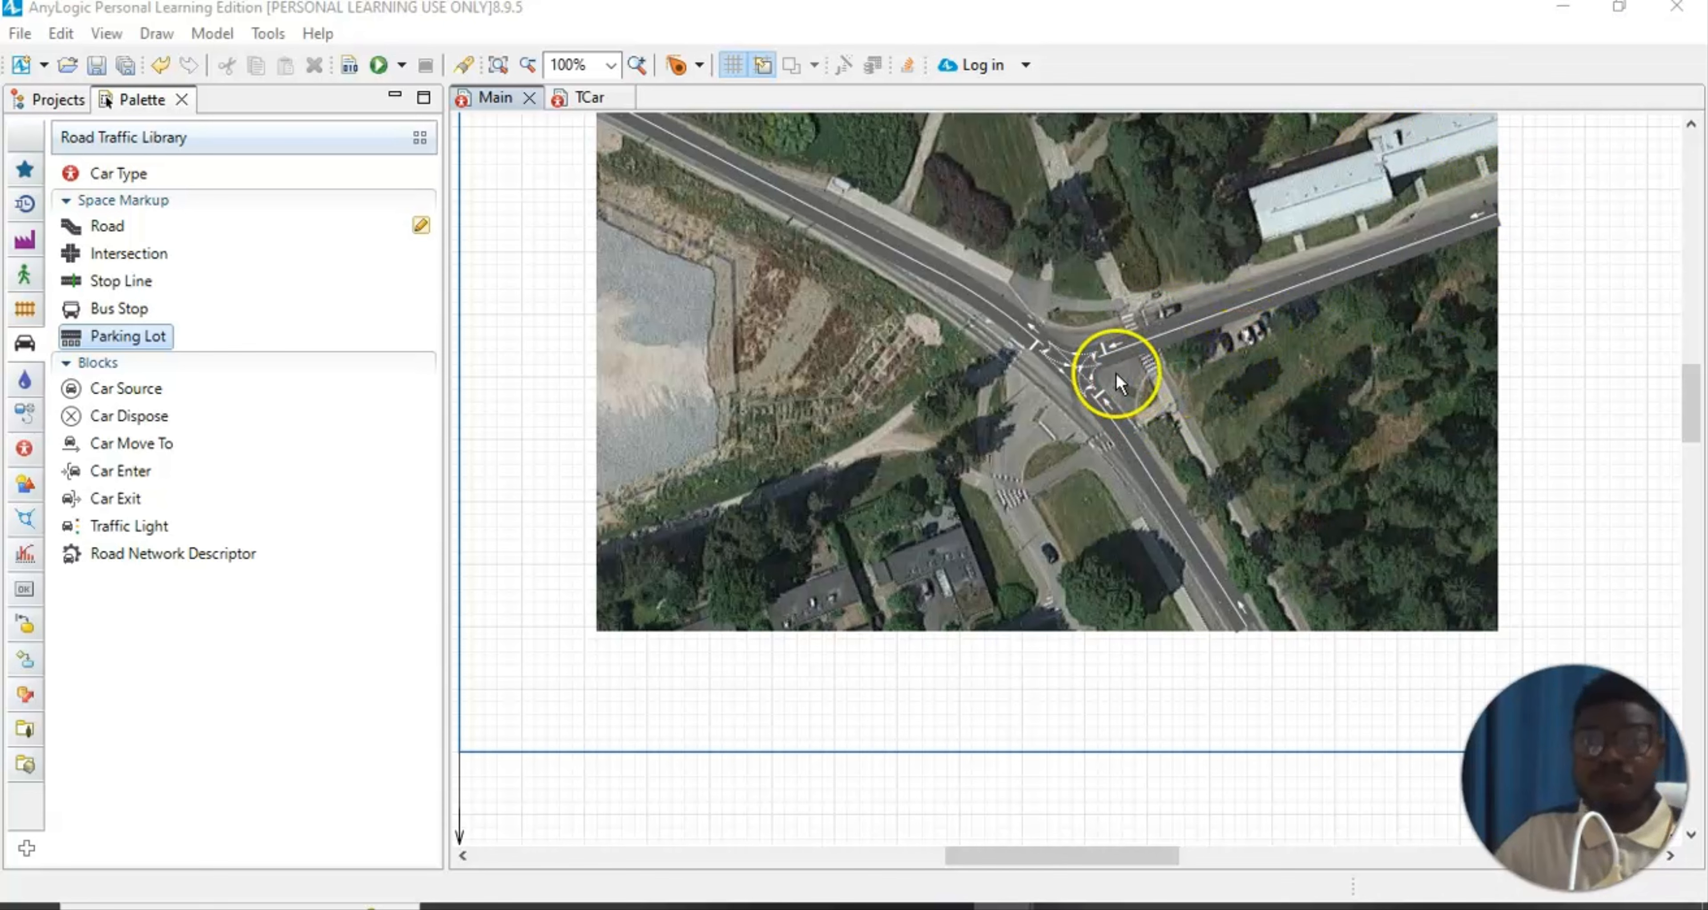
left_click(1058, 360)
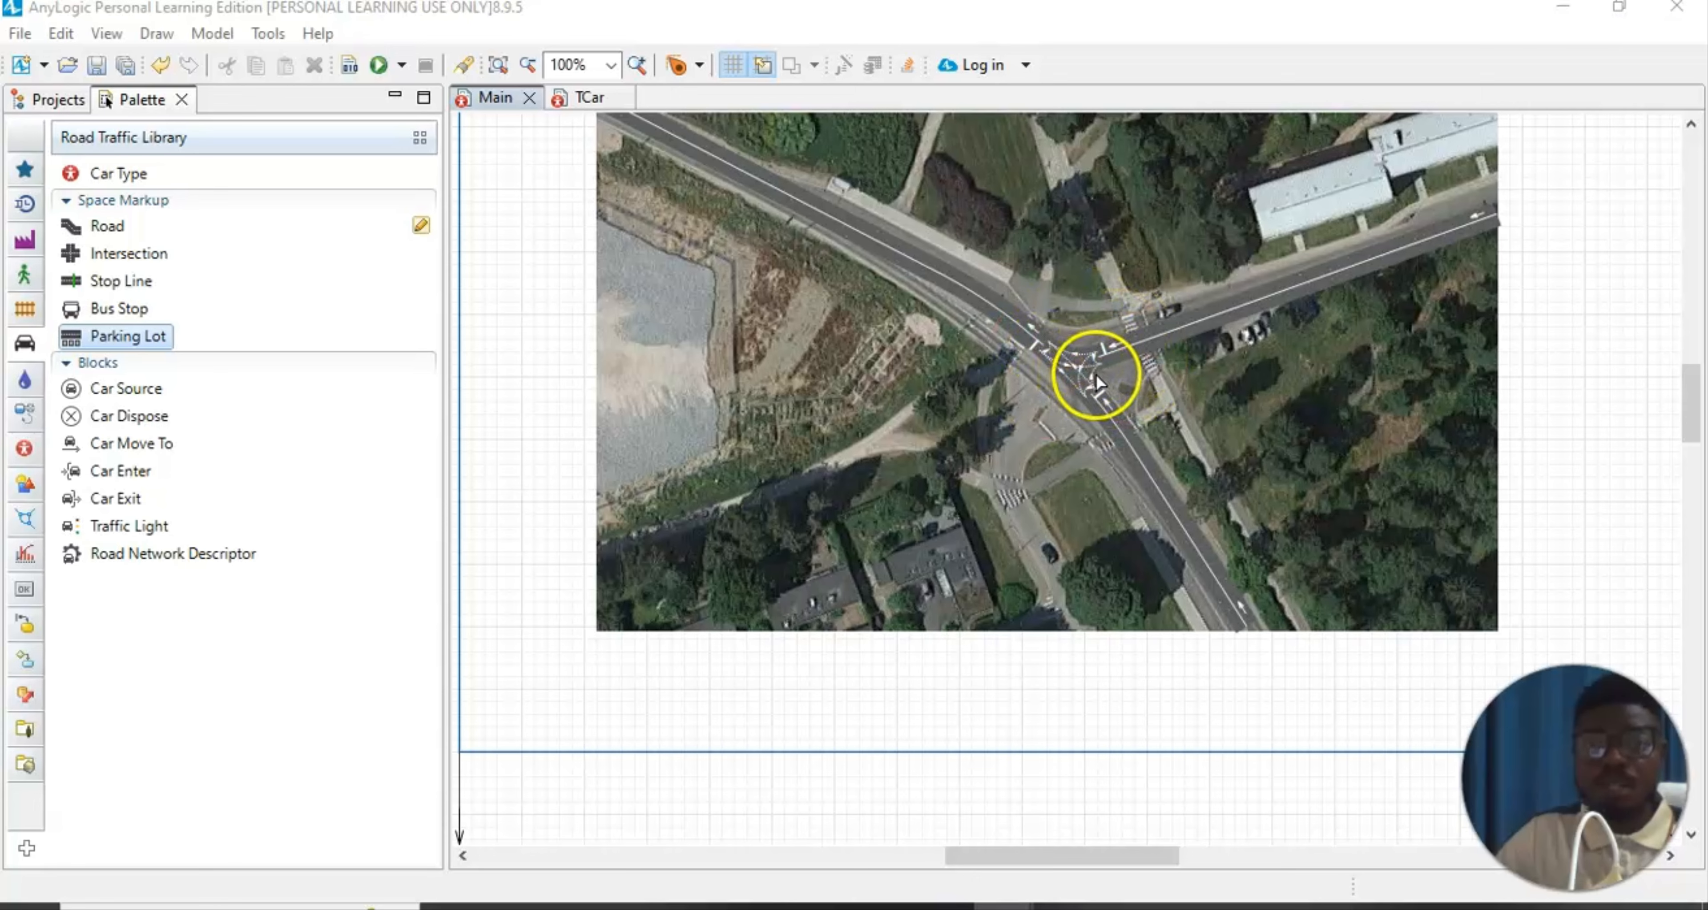
scroll(1095, 376, "up", 3)
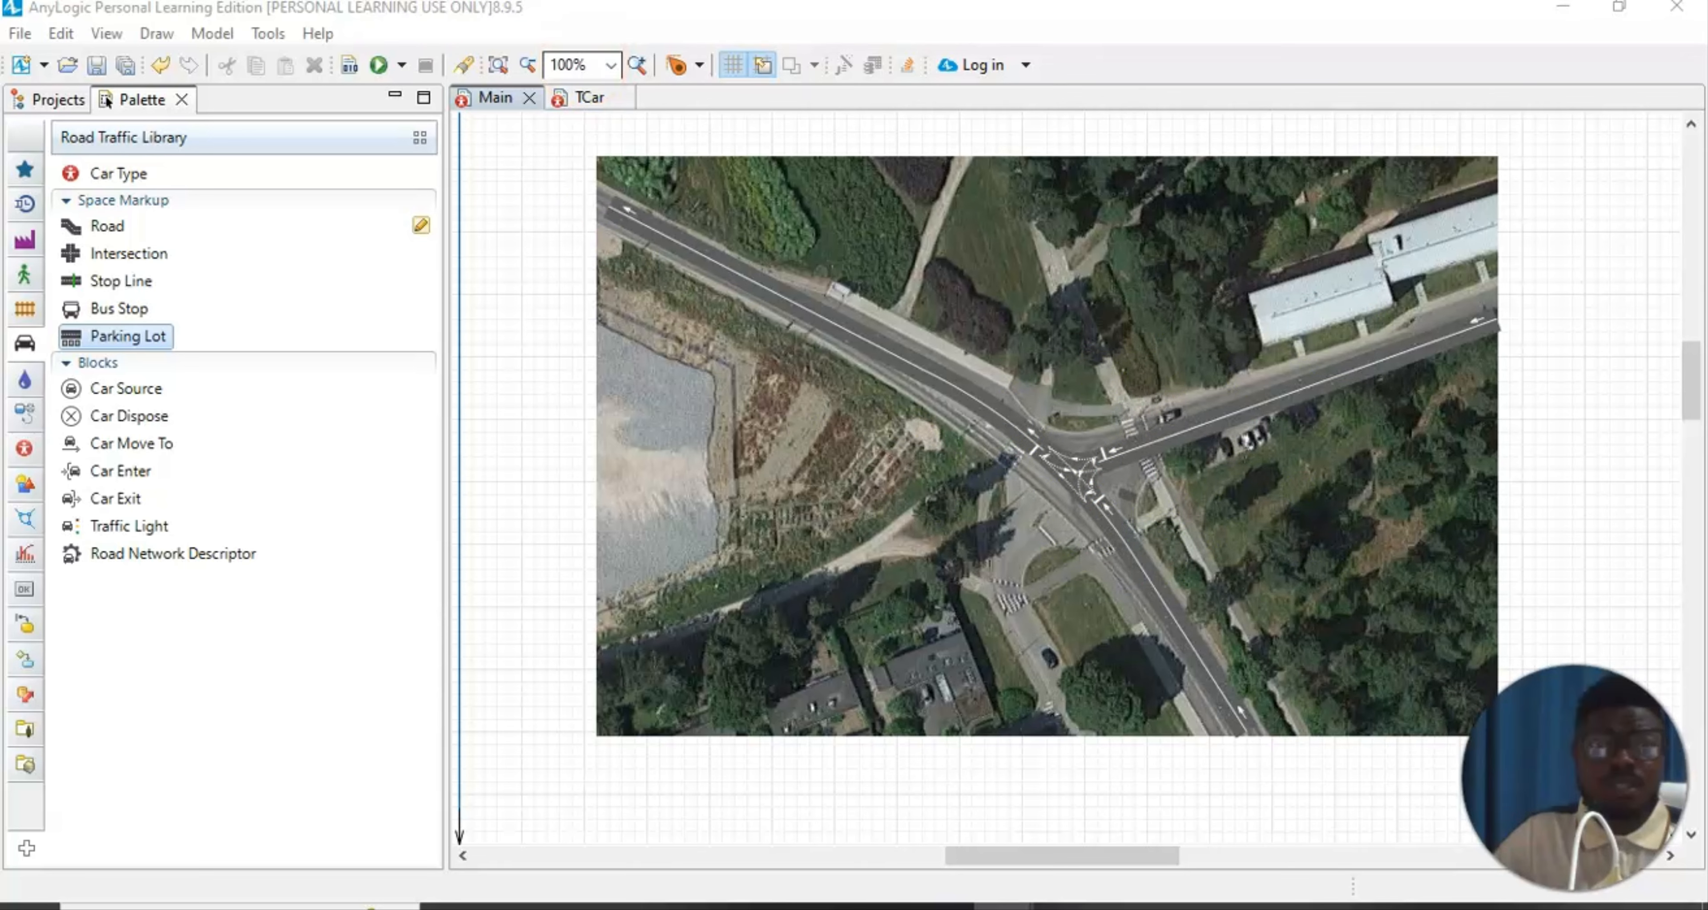
scroll(620, 135, "up", 2)
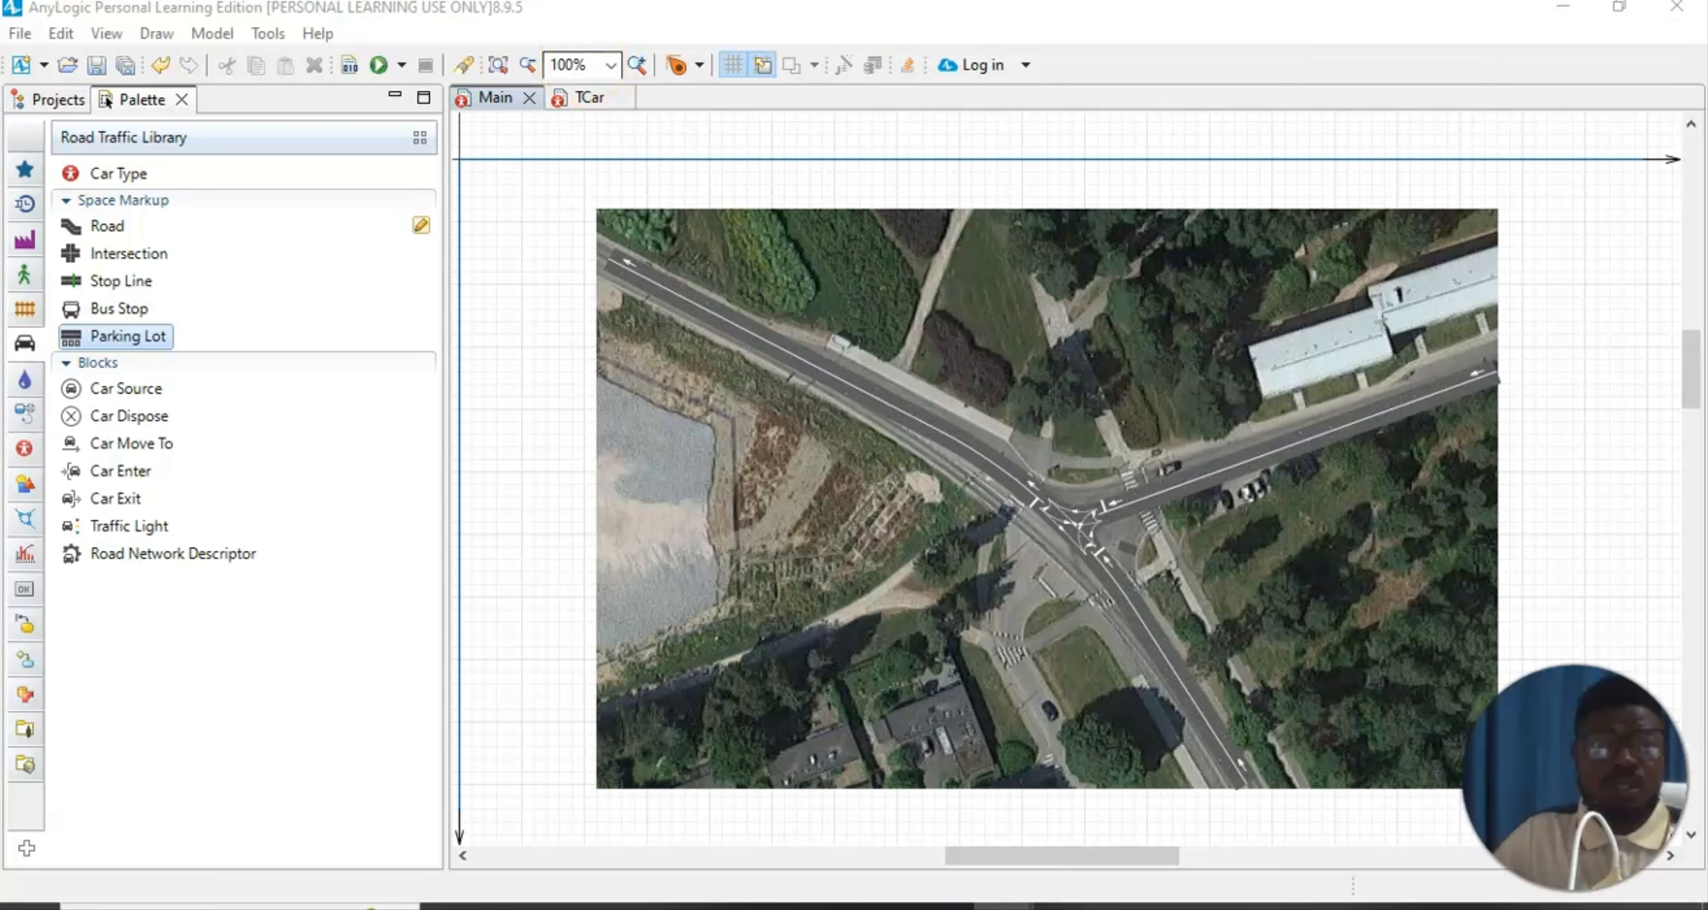
left_click(610, 65)
left_click(574, 222)
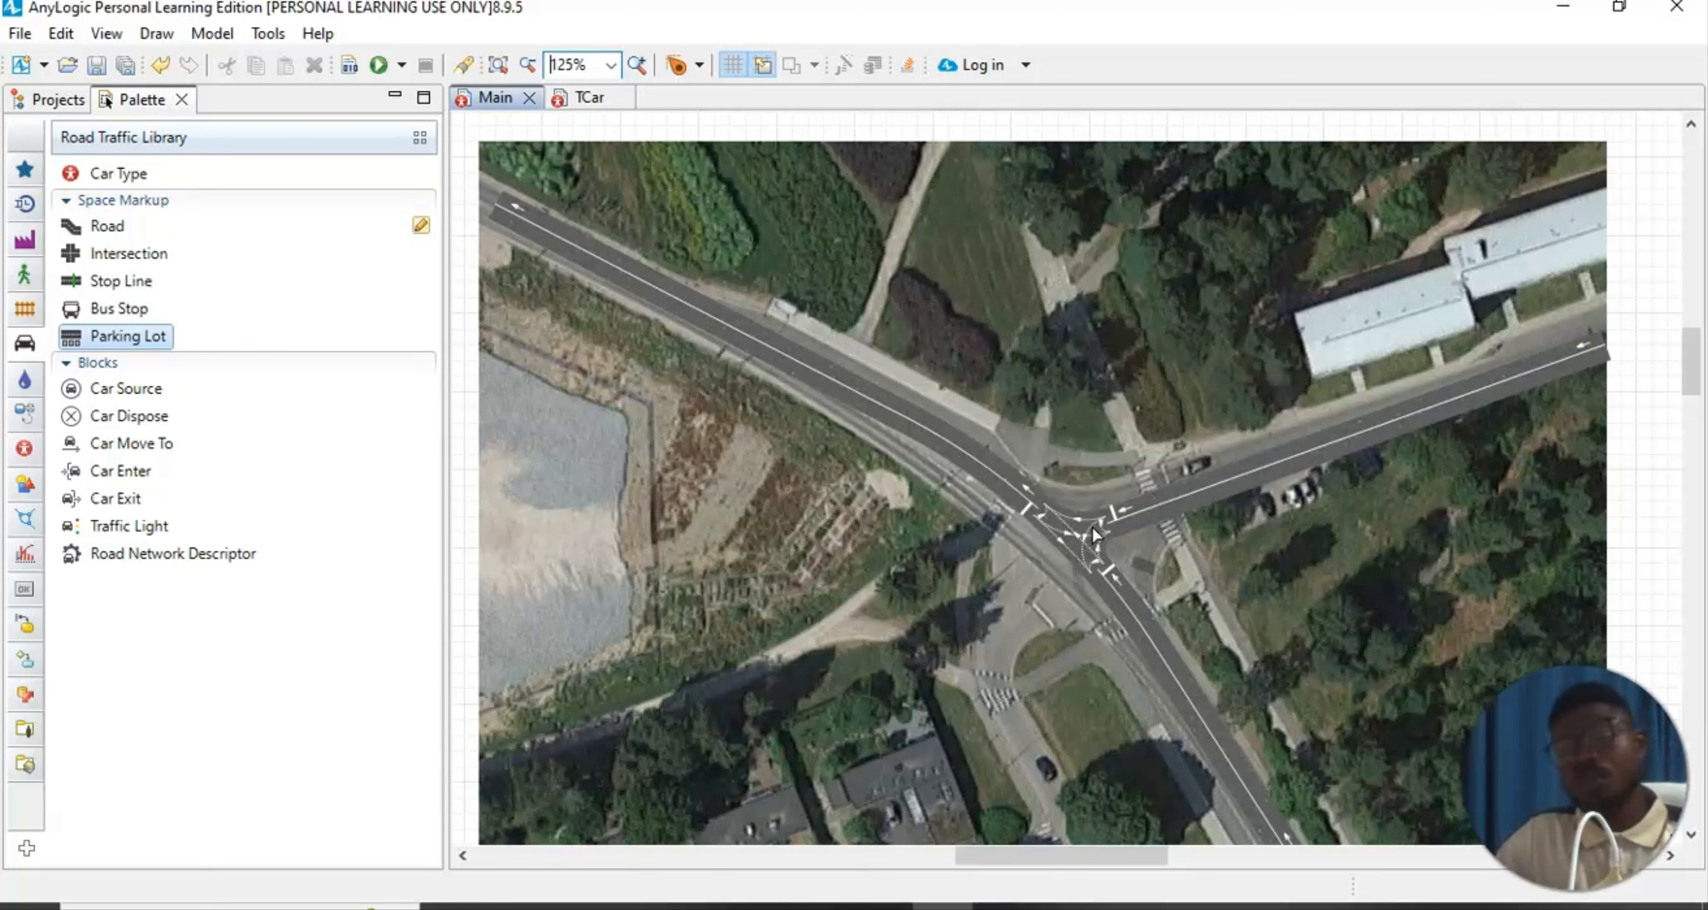
left_click(1211, 487)
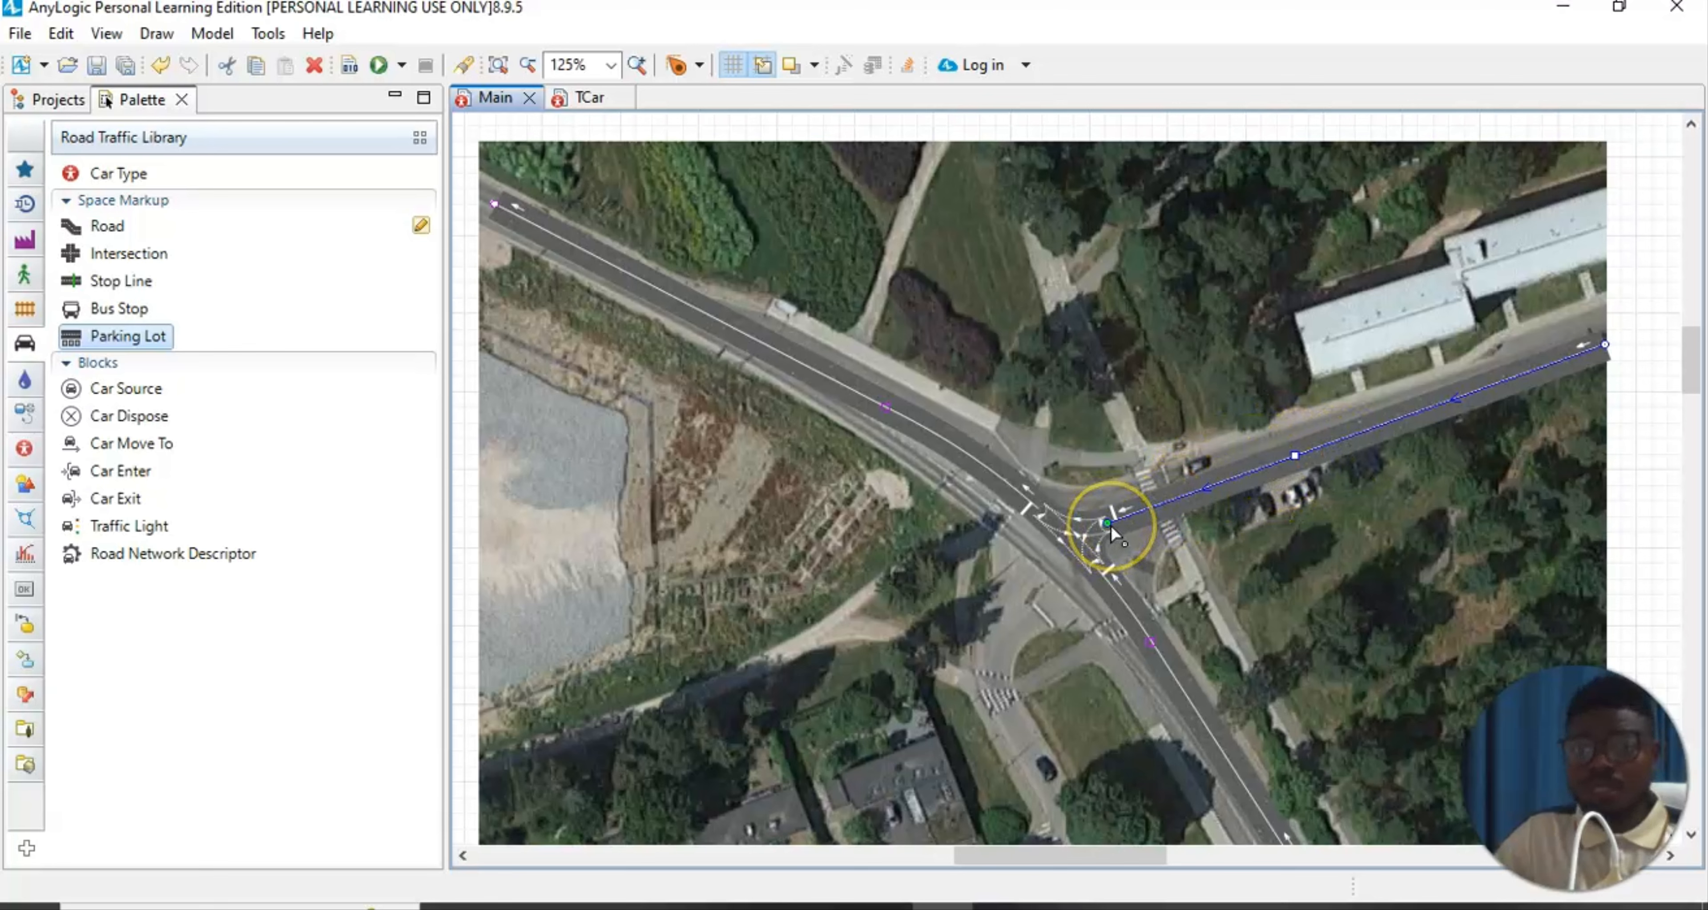
left_click_drag(1110, 525, 1151, 500)
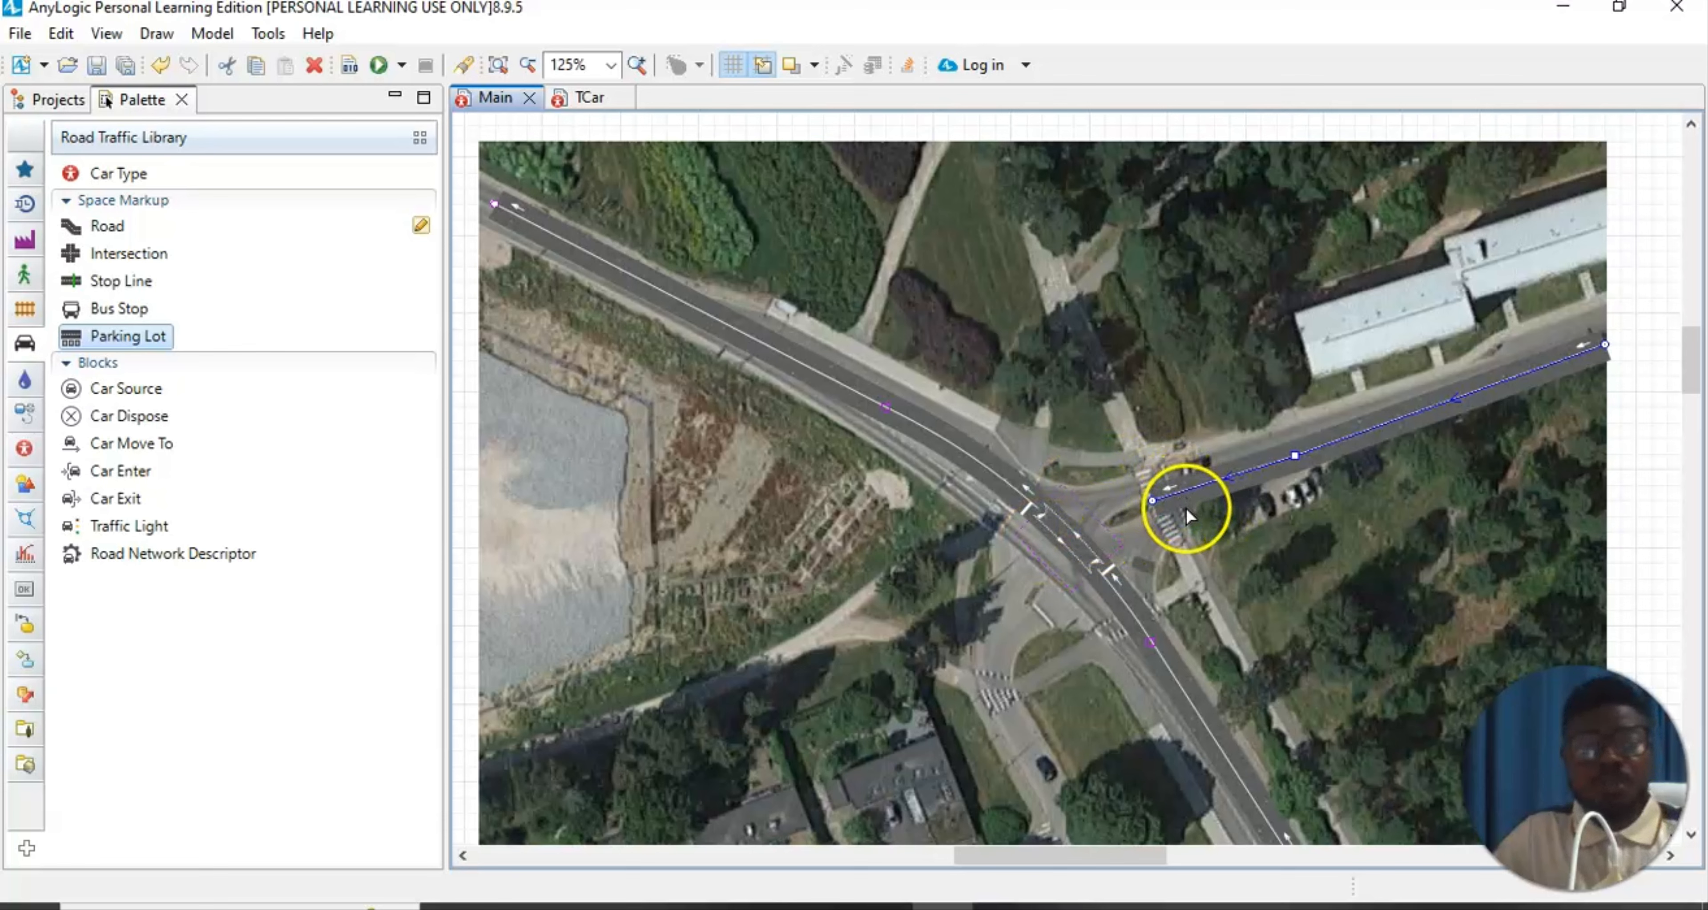
key("ctrl+z")
left_click(1318, 539)
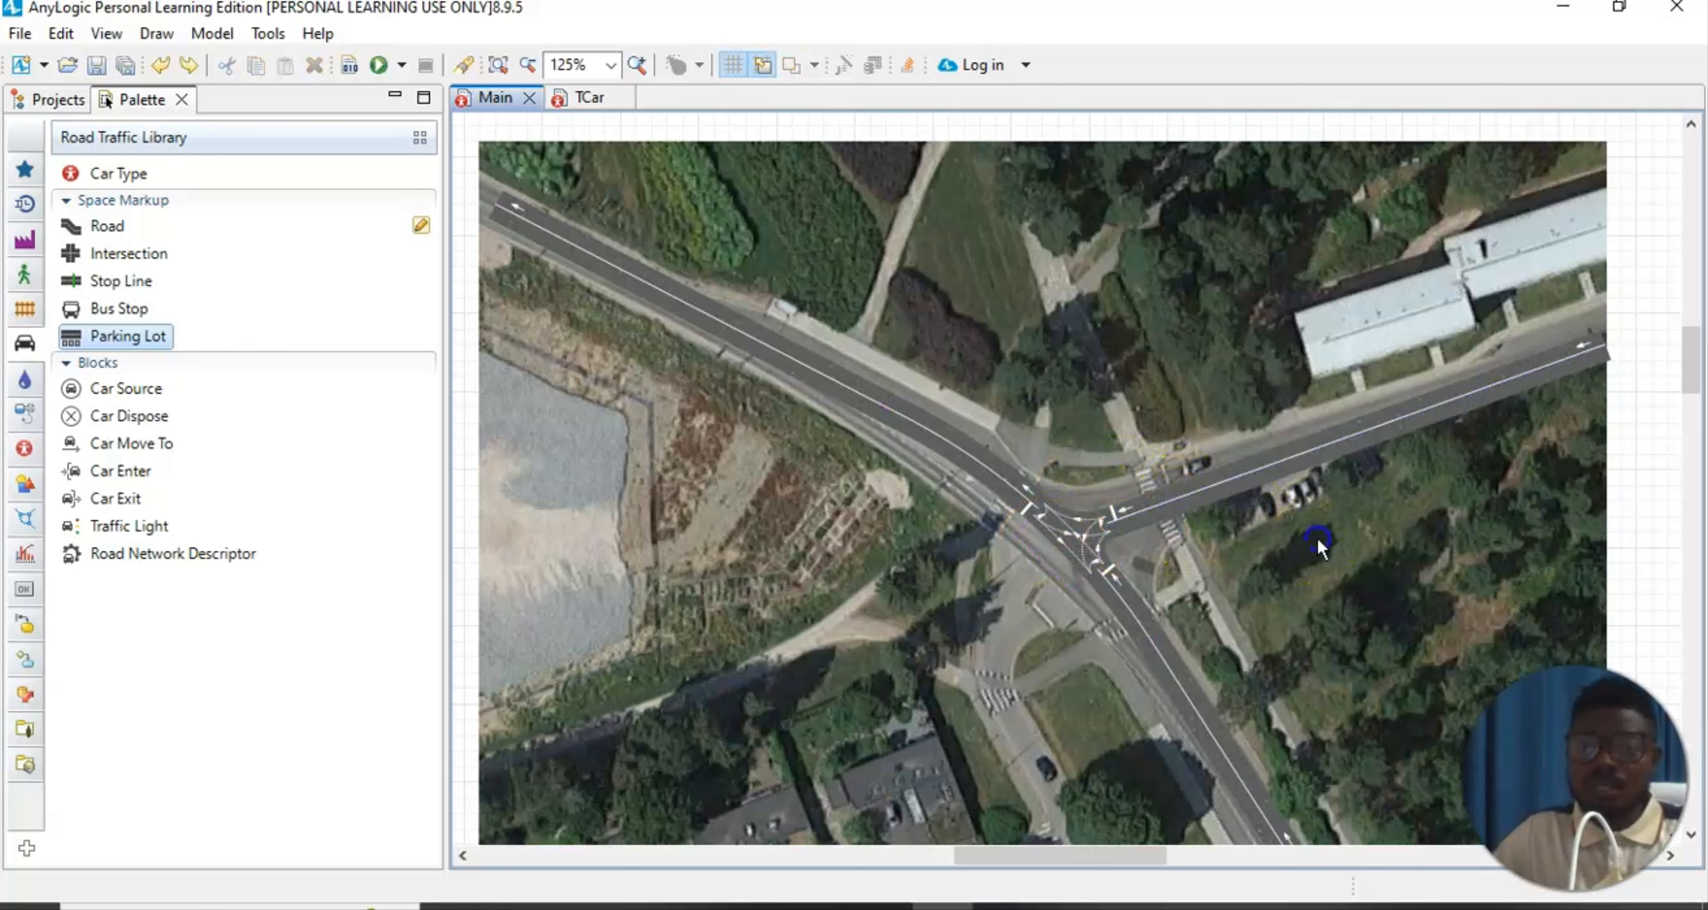
Move the east road's inner end outward along the road, just past the crosswalk, to widen the intersection on that side
left_click(1122, 515)
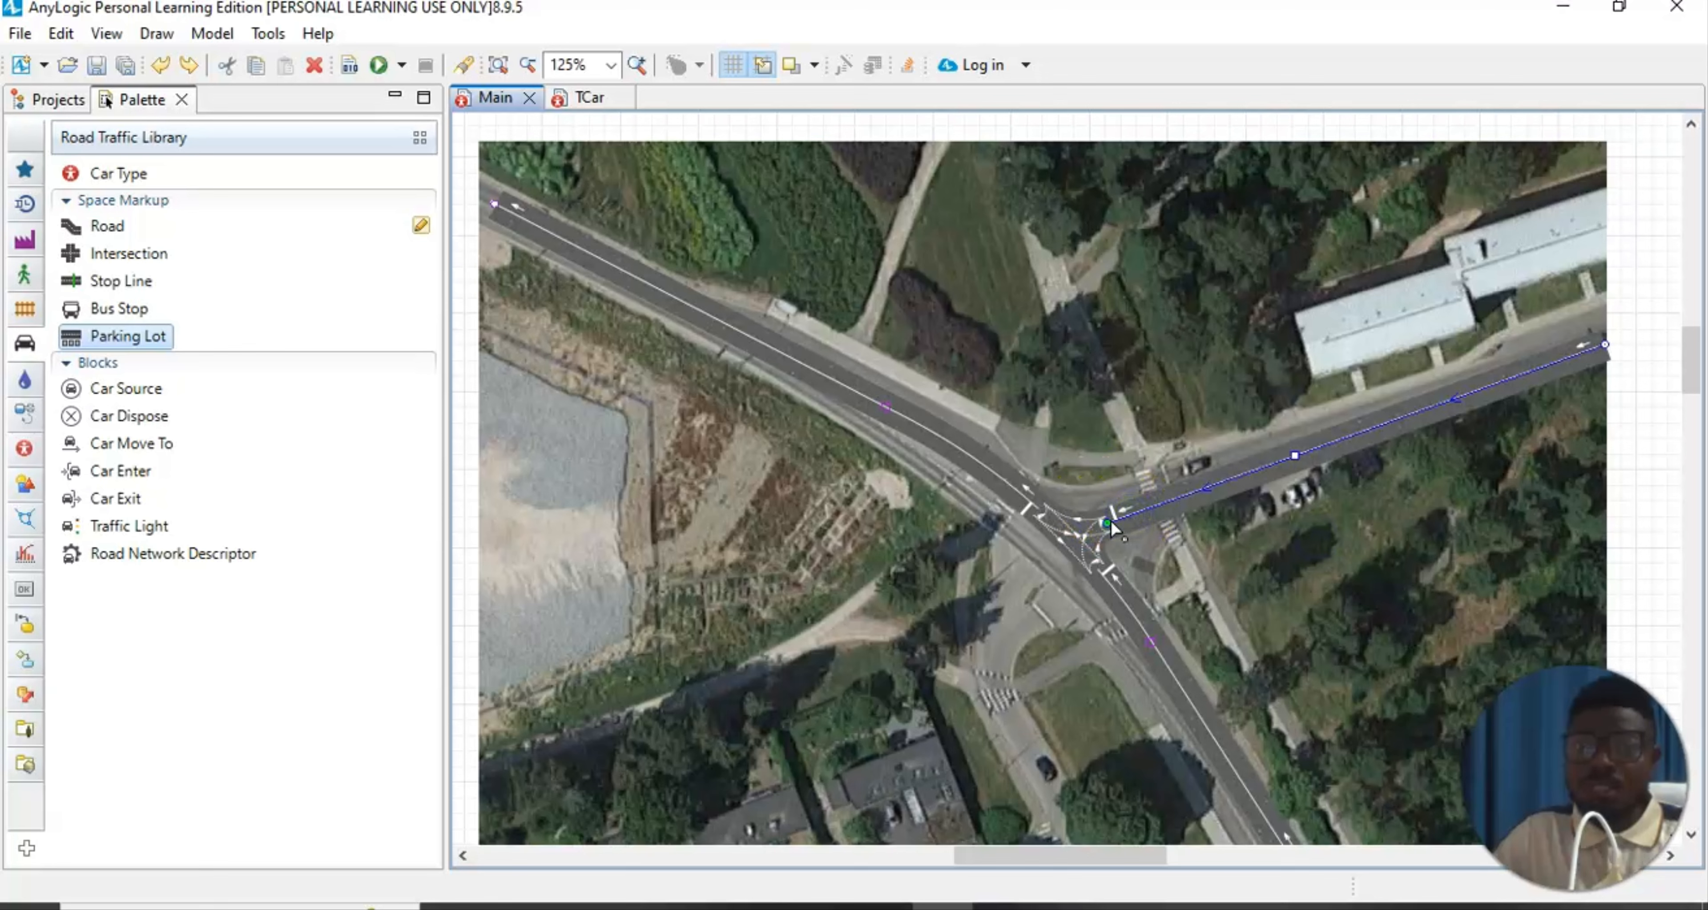
left_click_drag(1106, 521, 1138, 513)
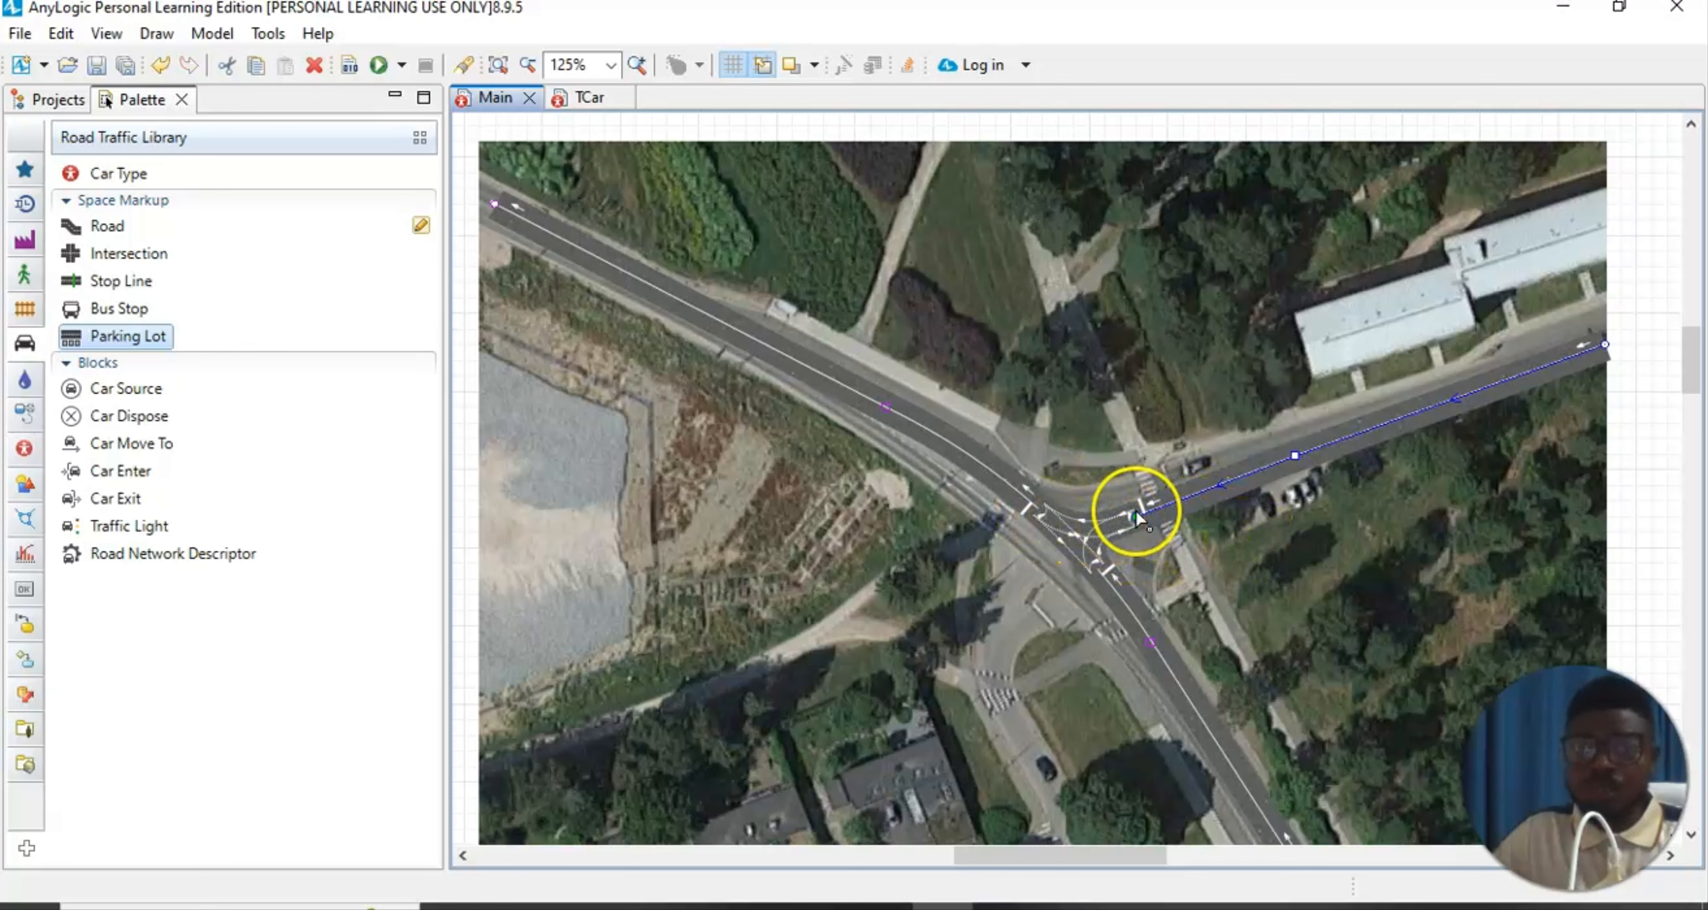
left_click_drag(1136, 509, 1158, 513)
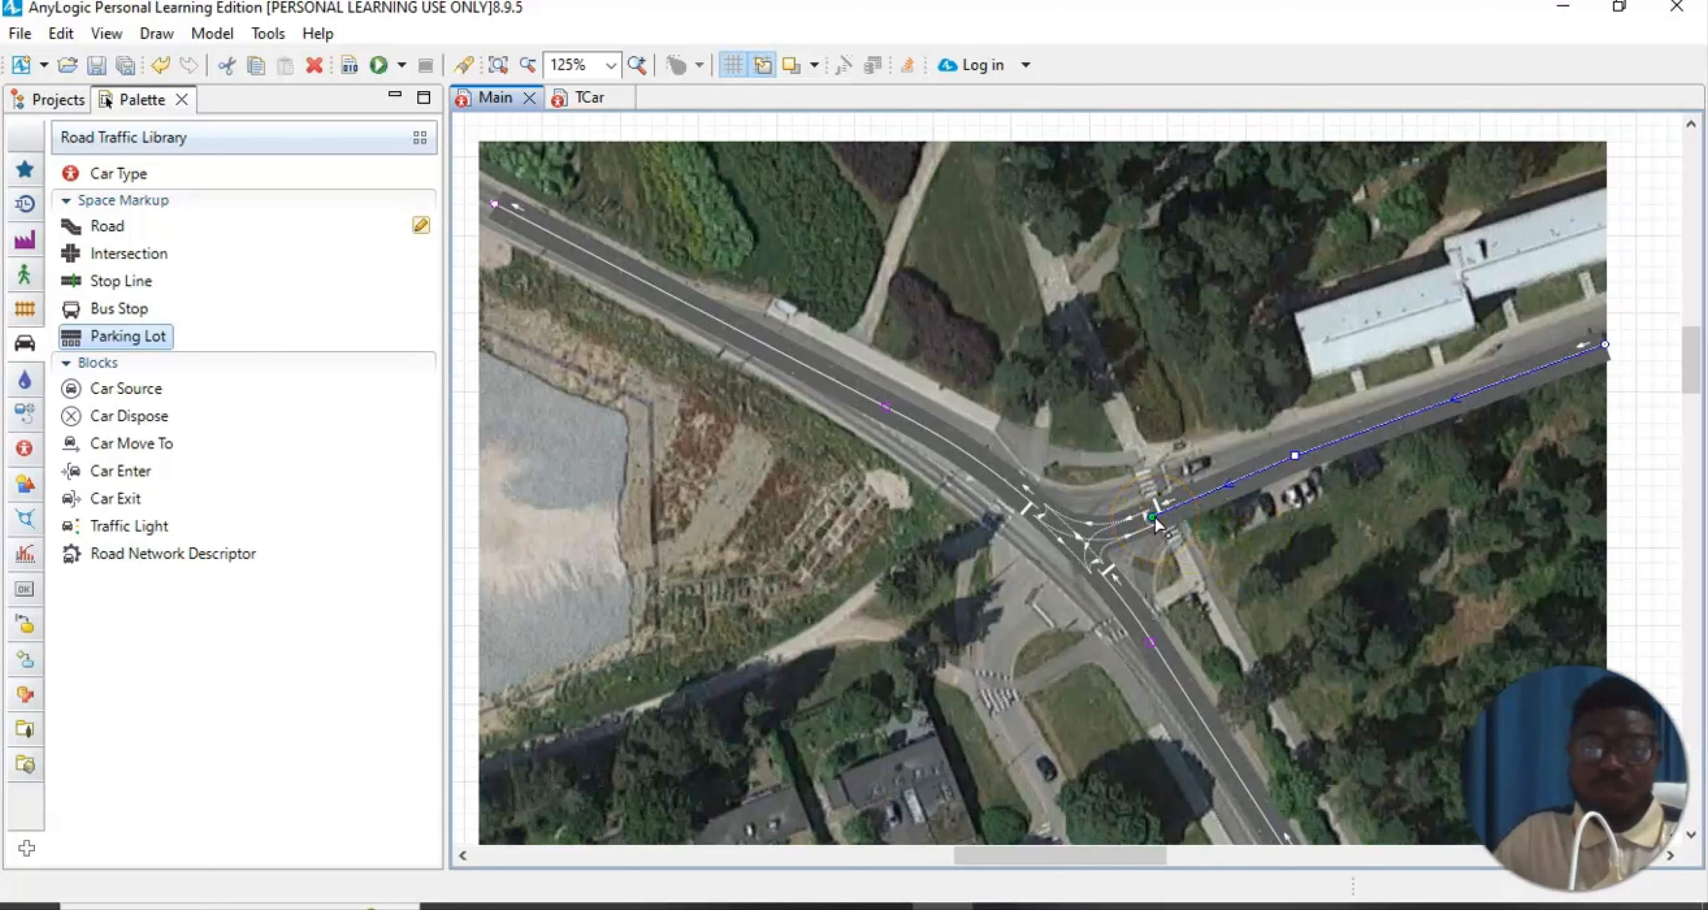
left_click_drag(1154, 517, 1181, 503)
left_click(1301, 535)
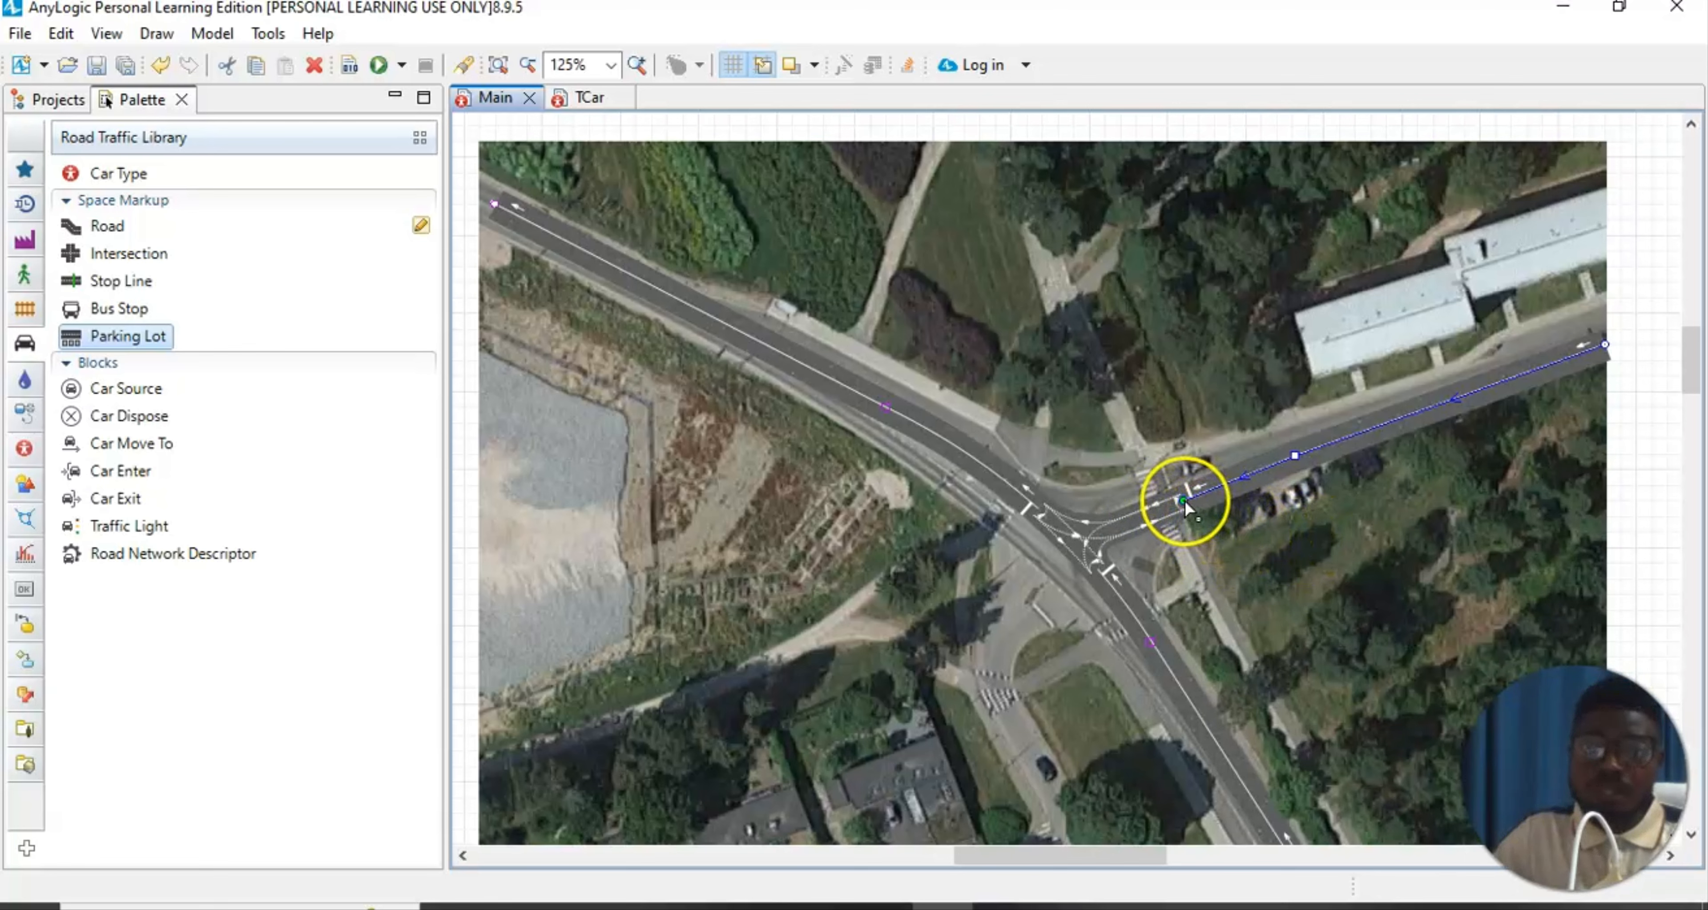
left_click_drag(1185, 501, 1198, 501)
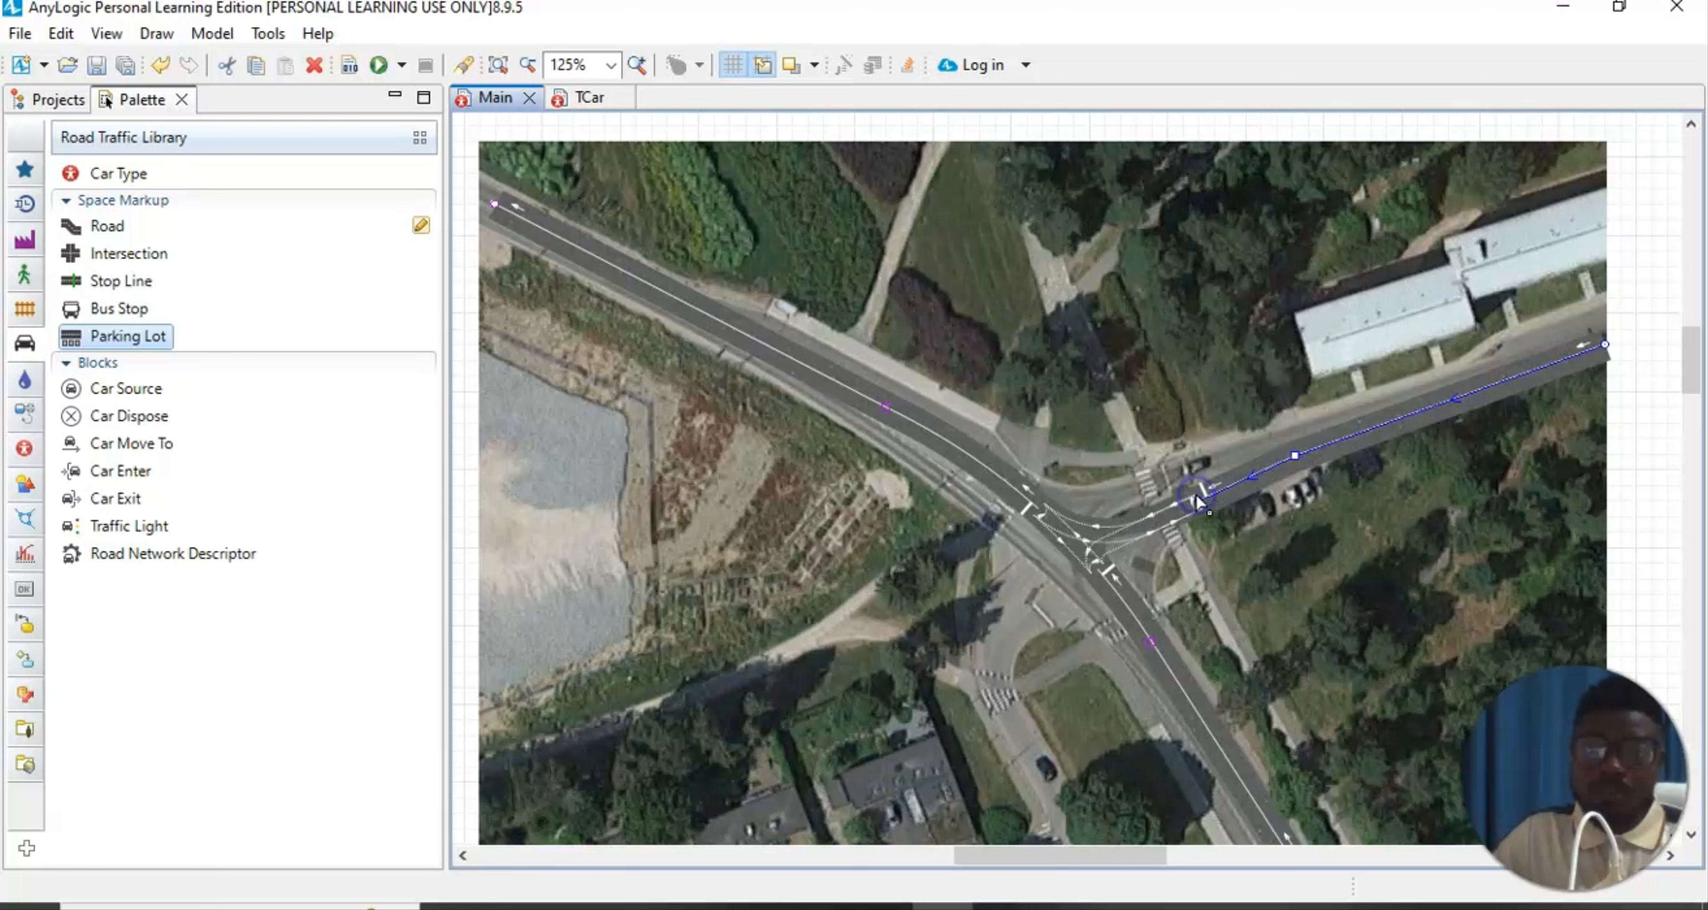
left_click(1343, 564)
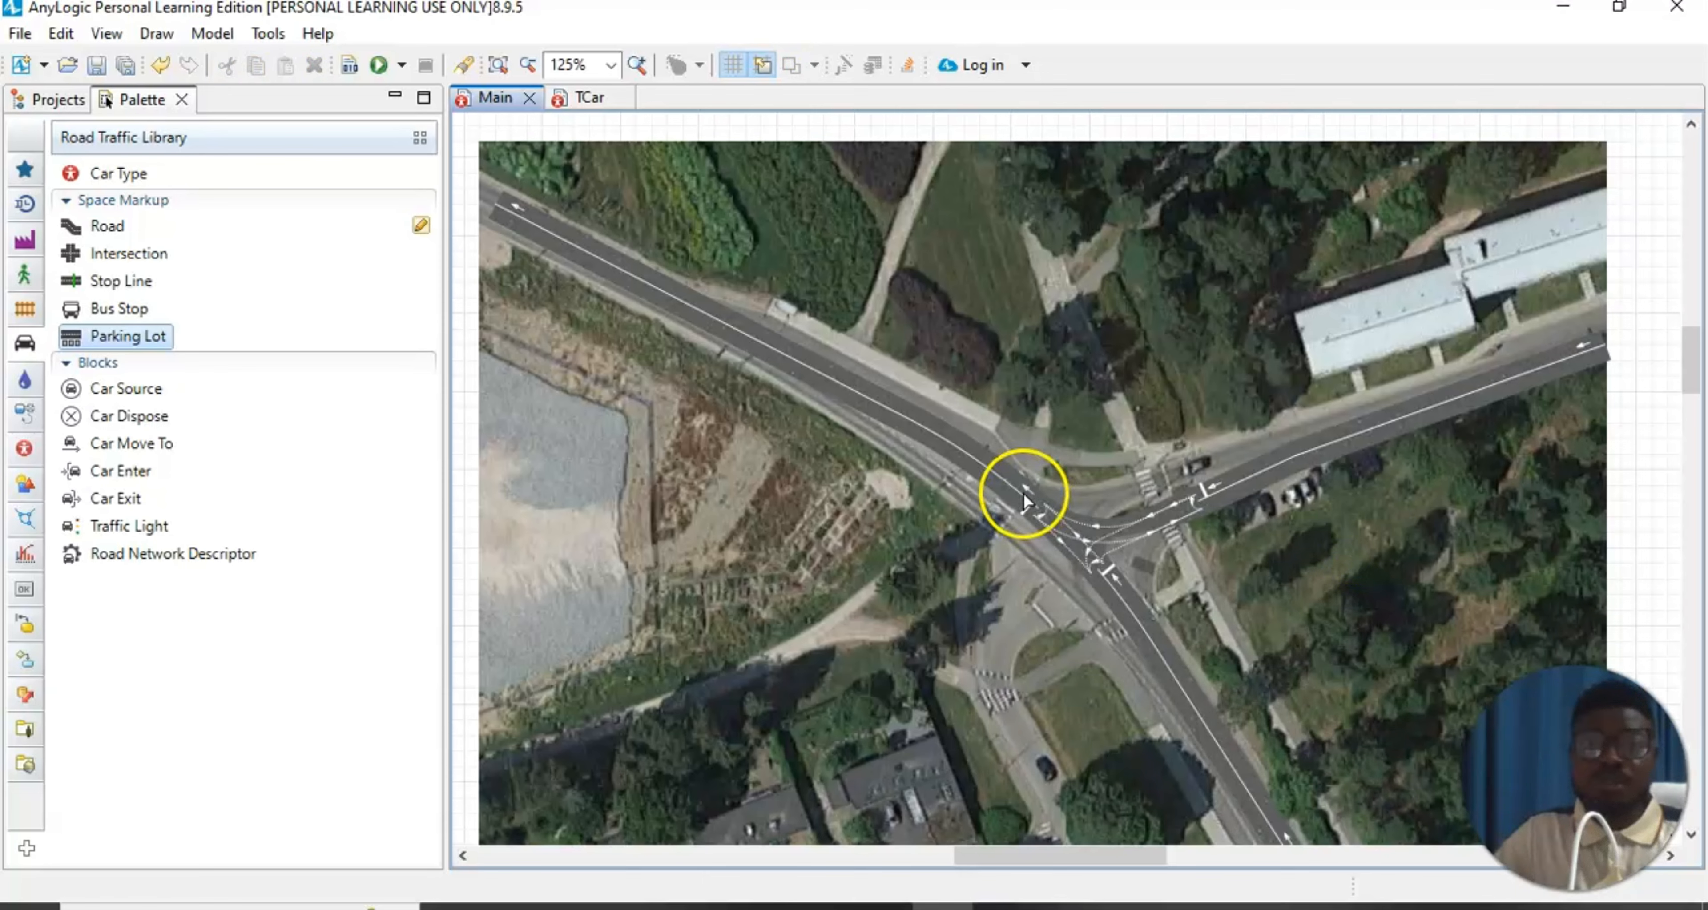
Pull the south road's inner end slightly back from the centre of the intersection
left_click(1121, 601)
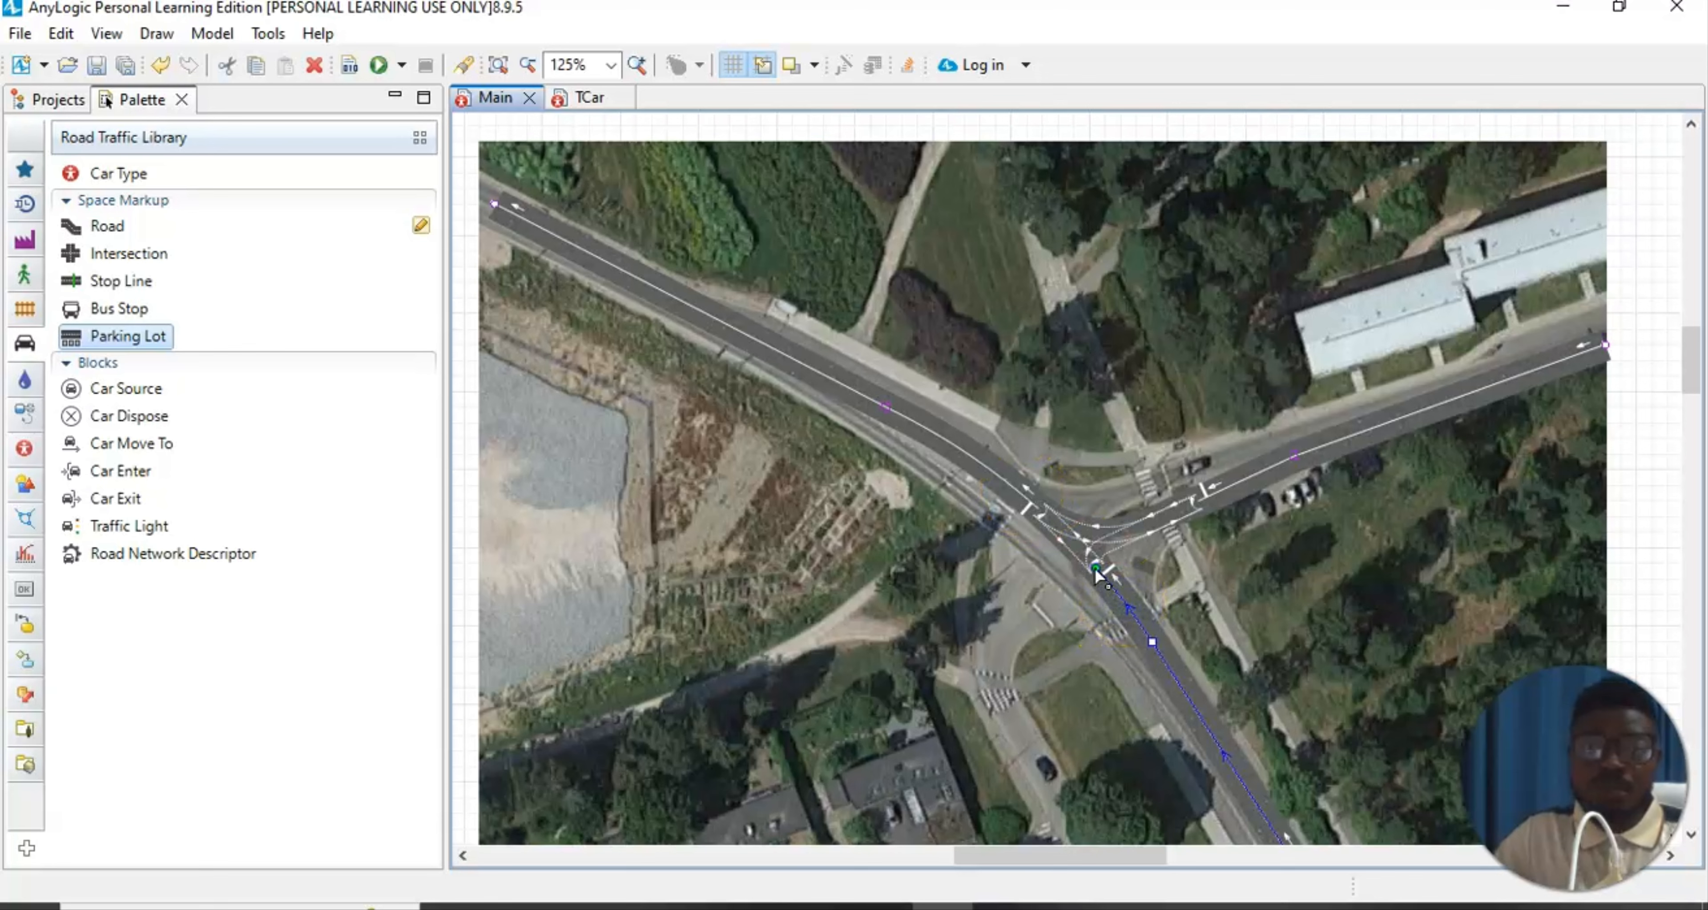
left_click_drag(1095, 566, 1102, 582)
left_click_drag(1114, 591, 1121, 594)
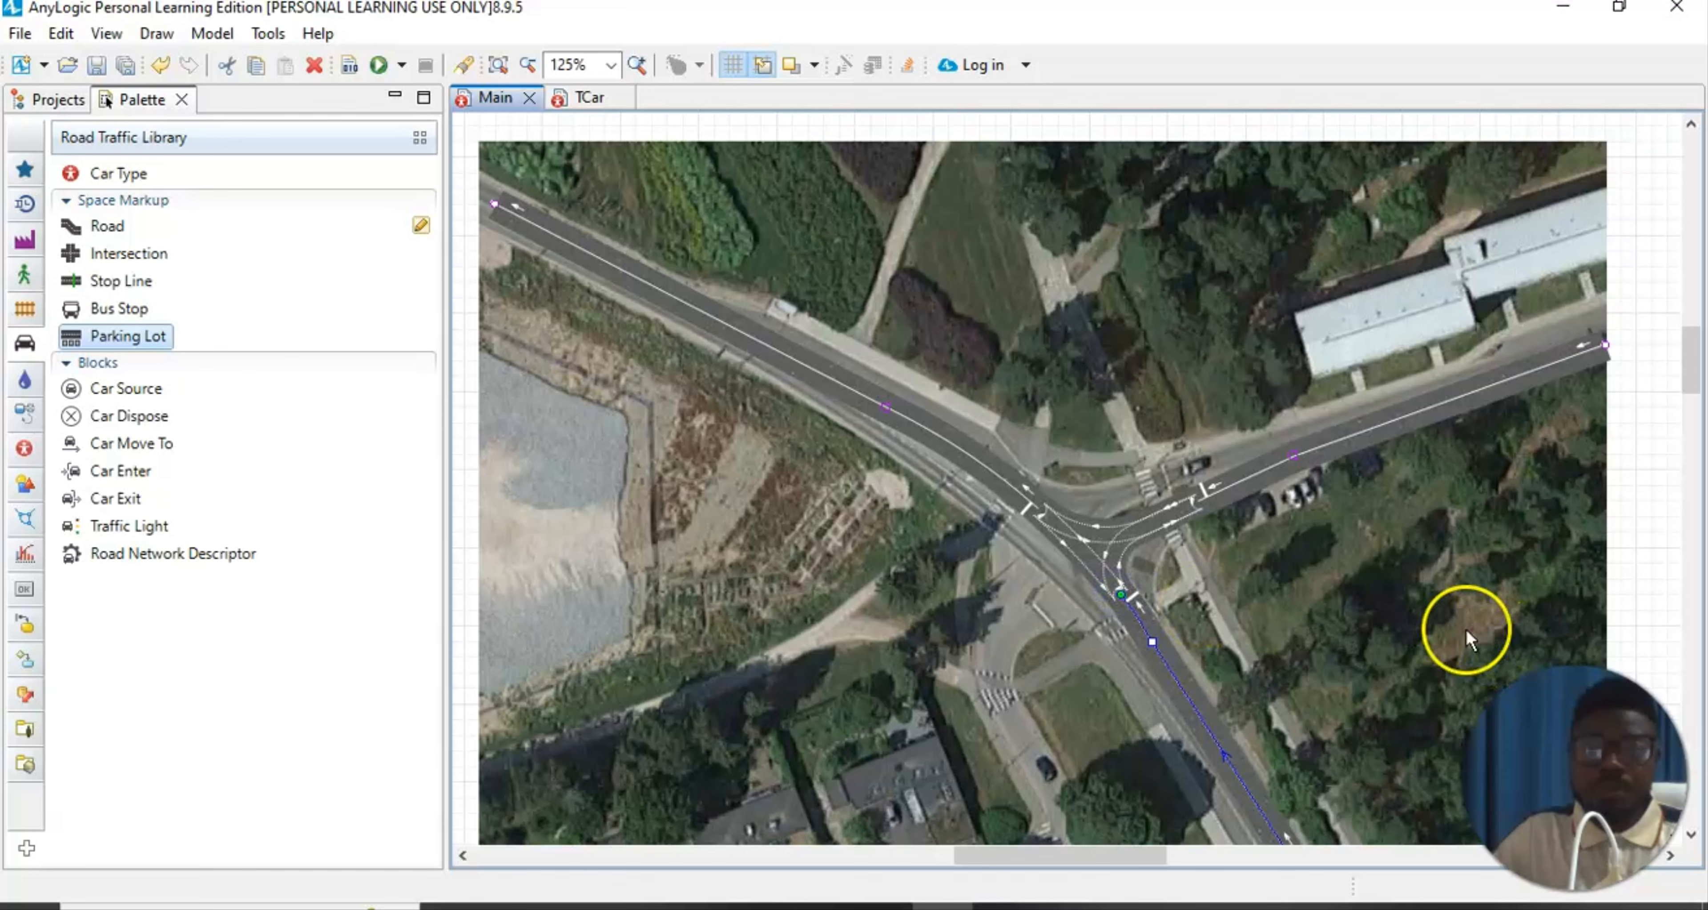
left_click(1394, 621)
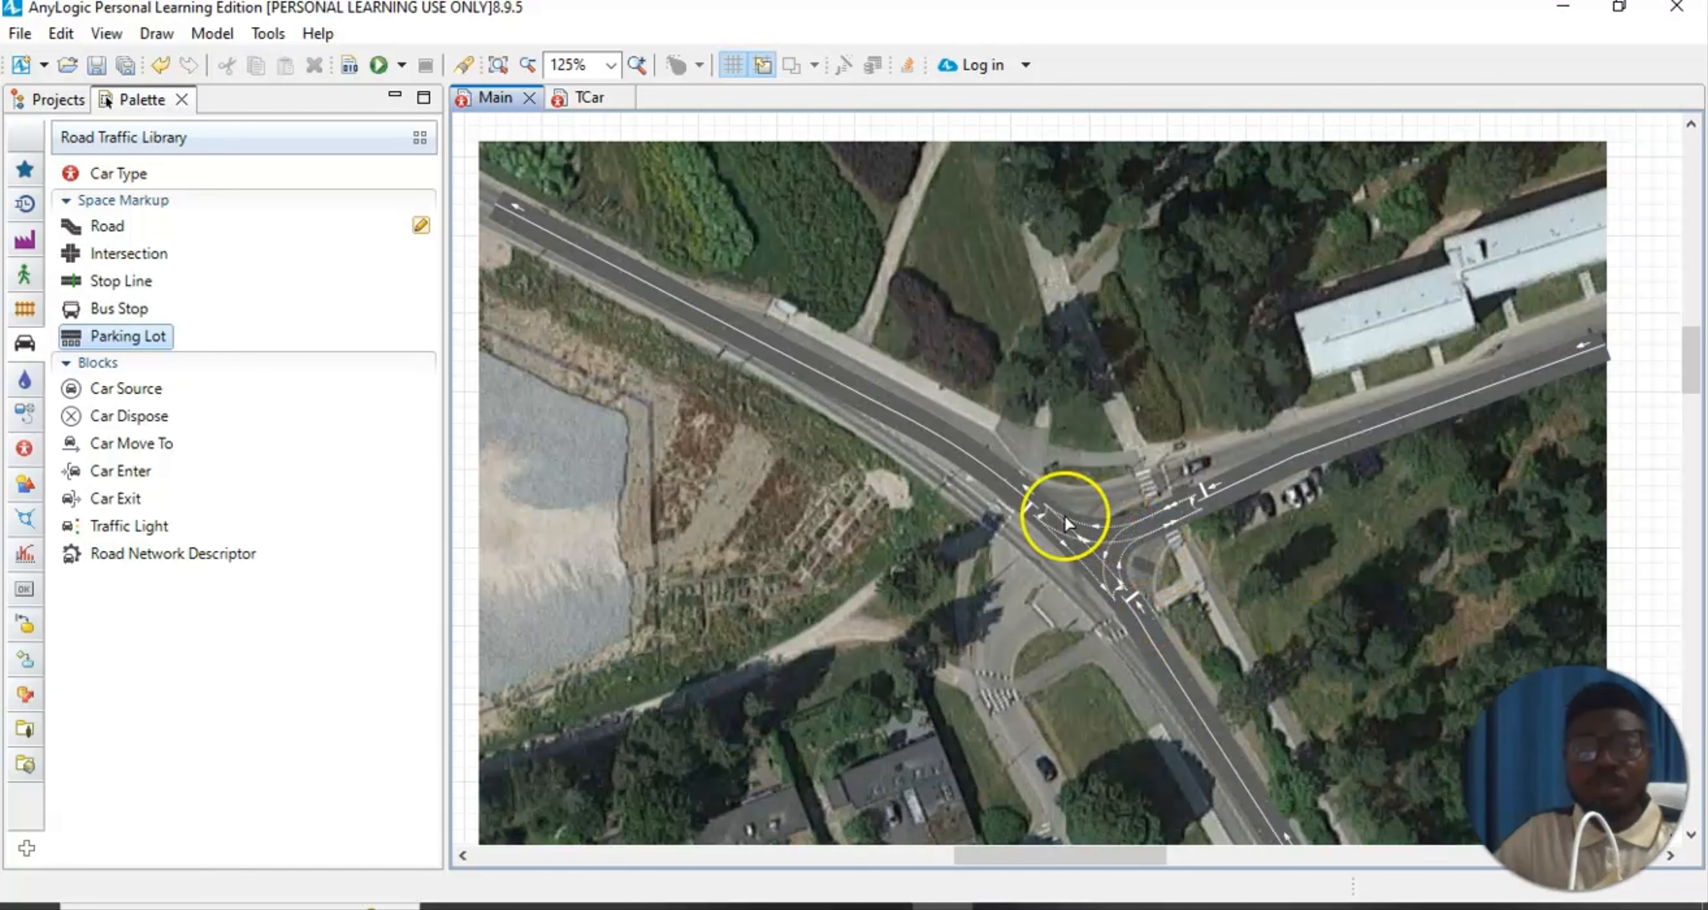
Move the north road's inner end back along the road, away from the centre of the intersection
left_click(981, 459)
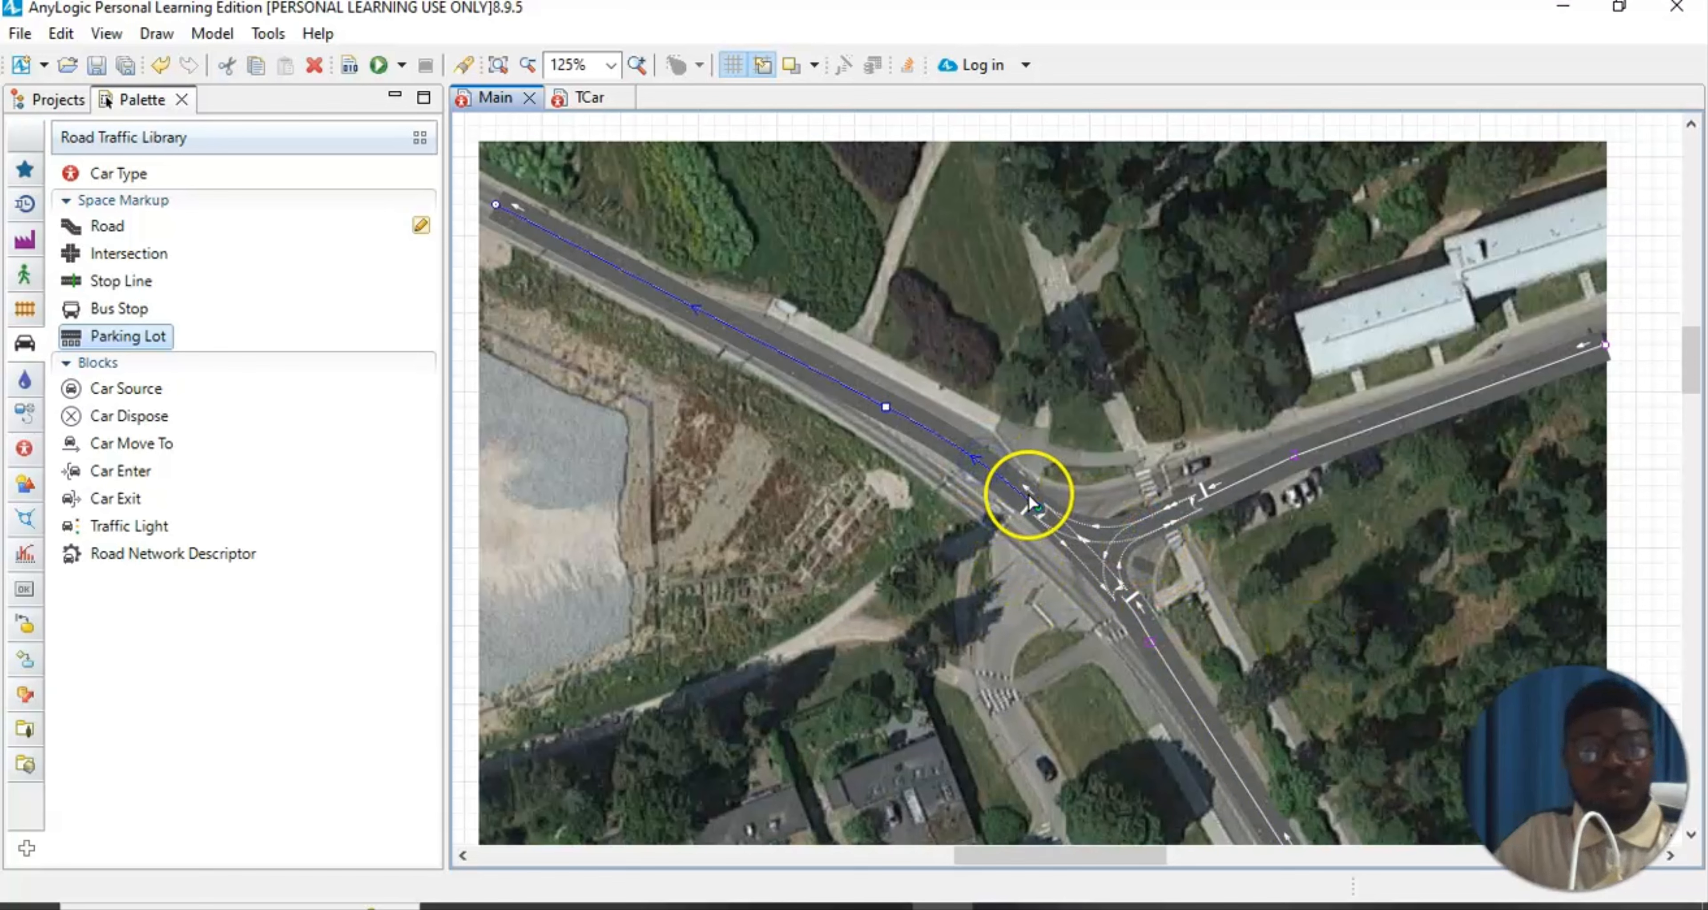
left_click_drag(1036, 521, 1011, 485)
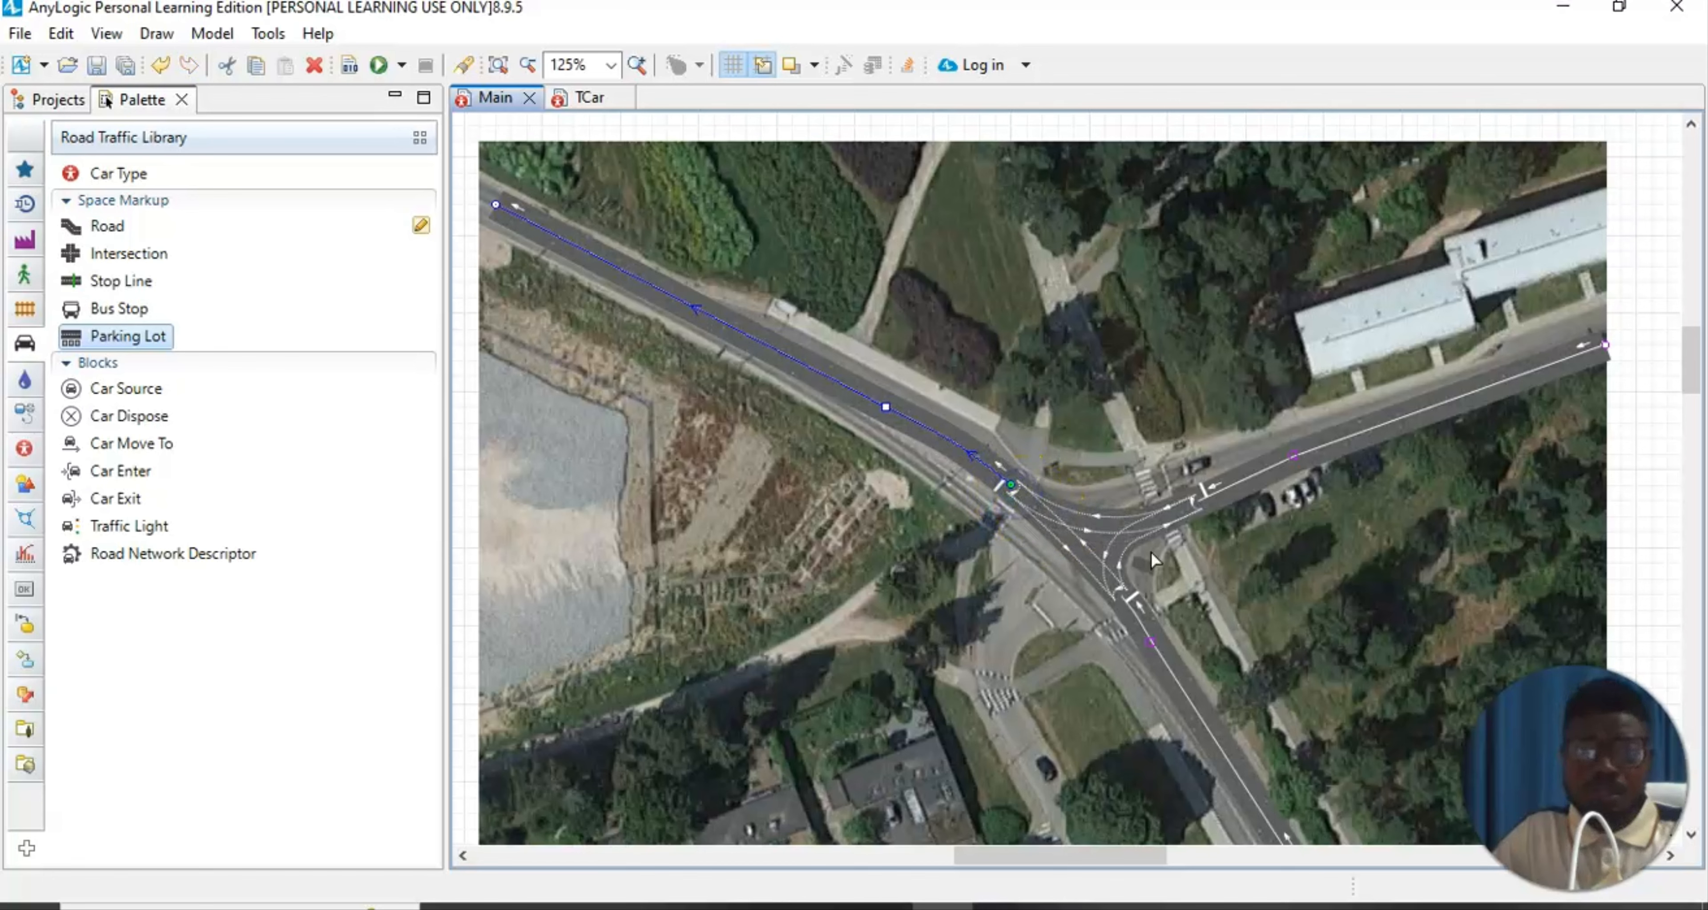
left_click(1224, 588)
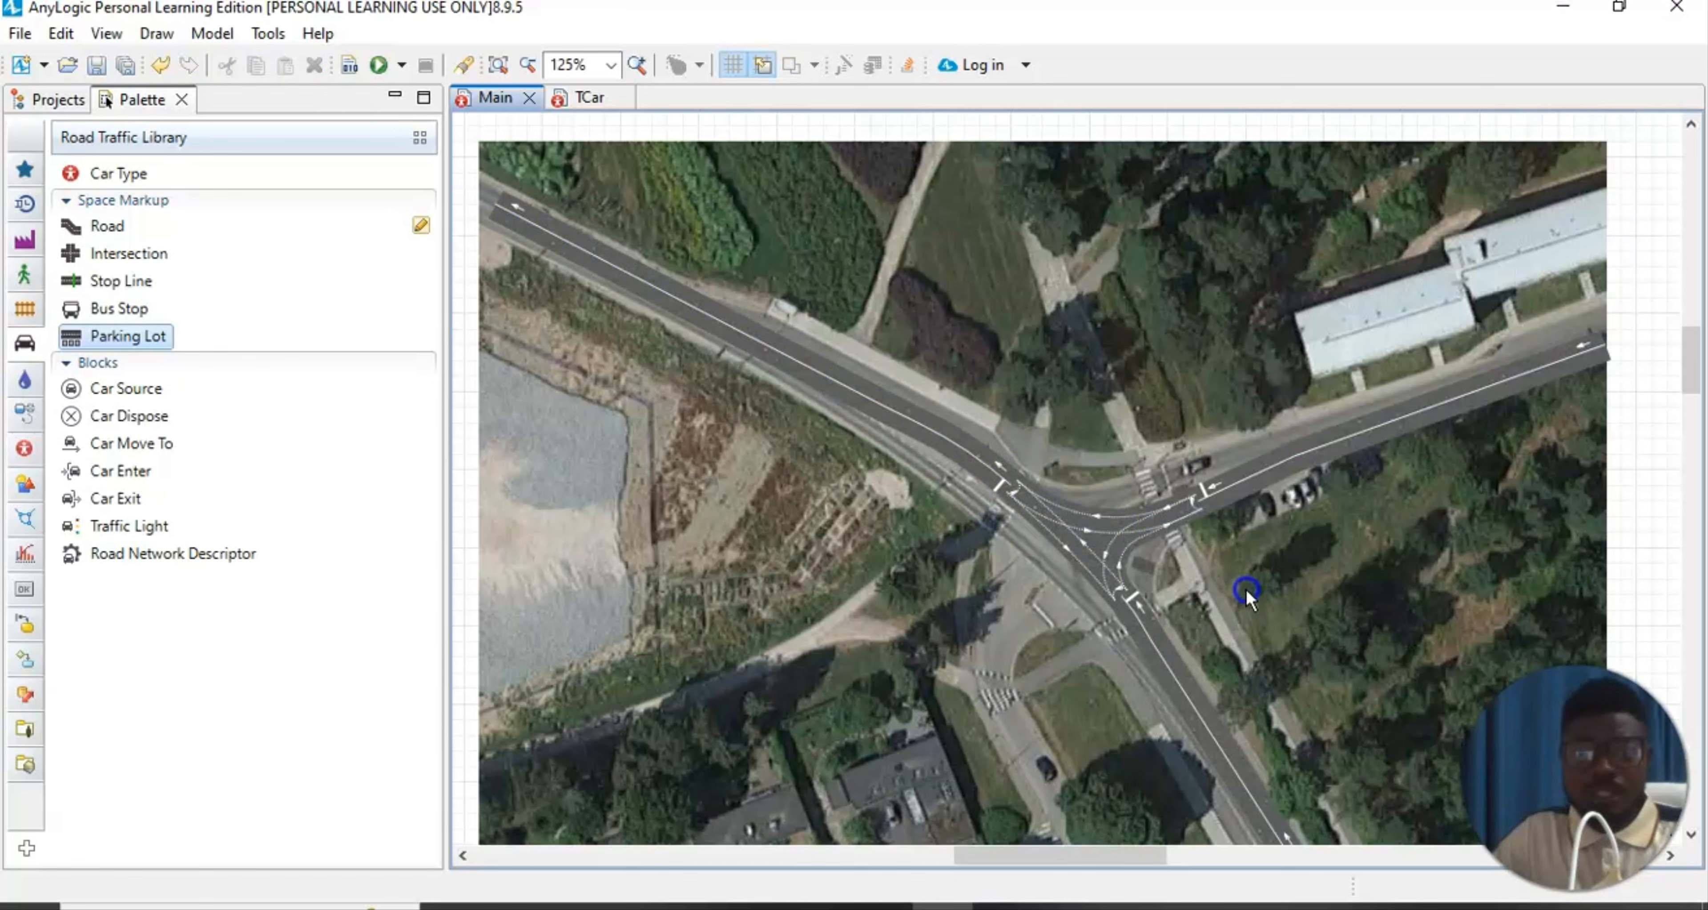
left_click(971, 458)
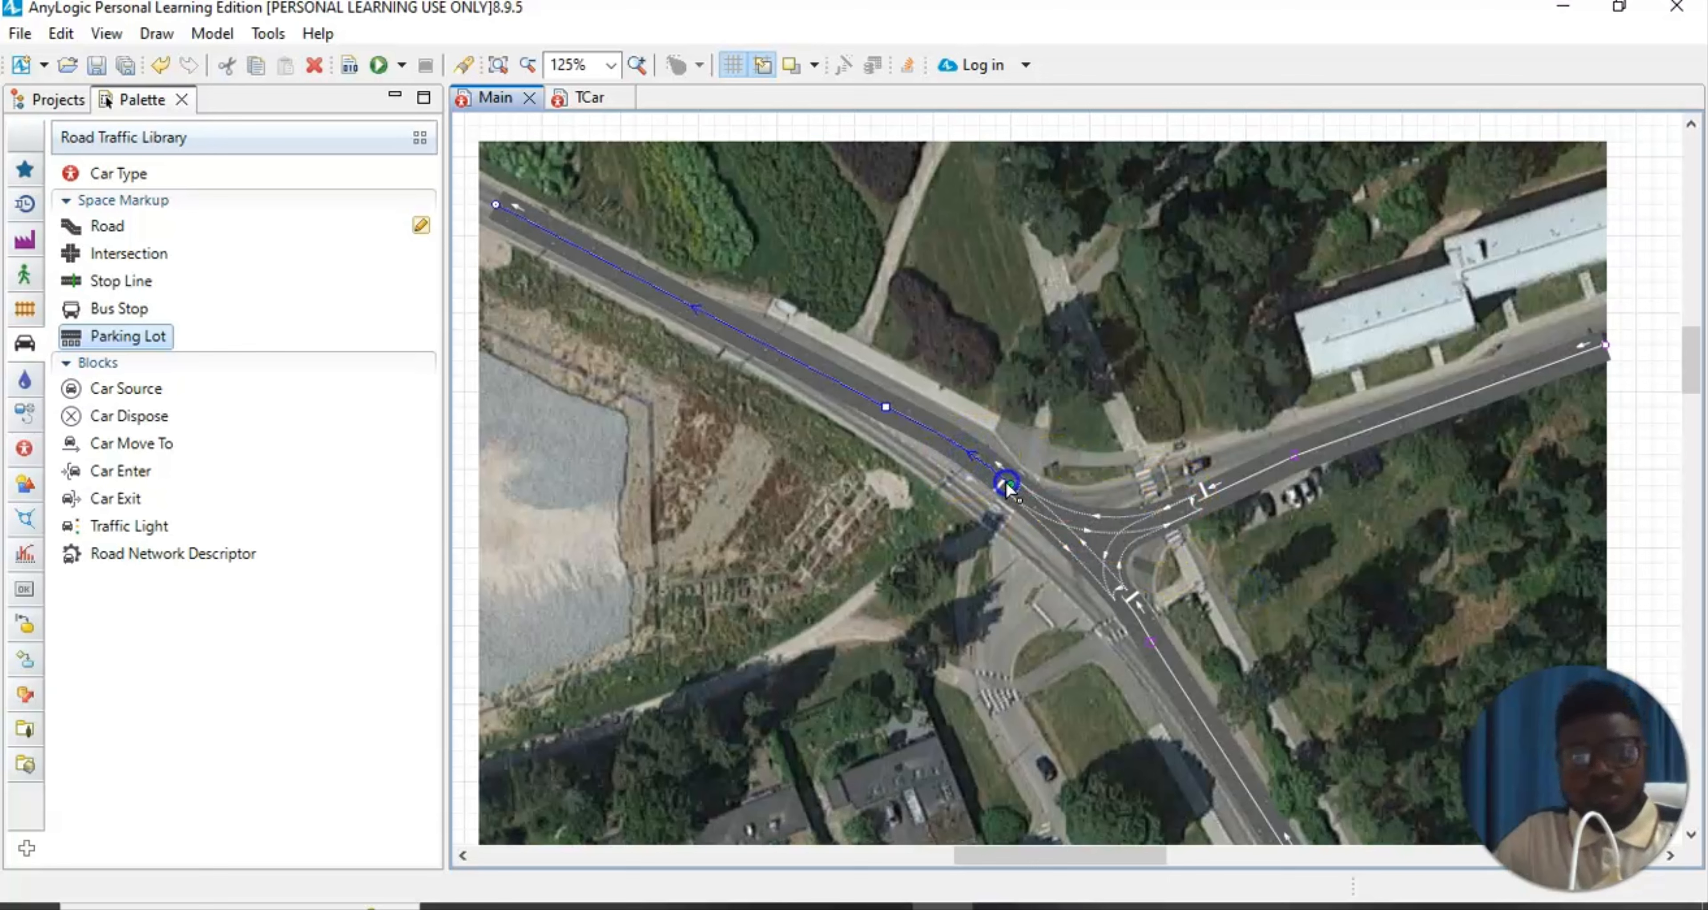
left_click_drag(1007, 488, 1000, 475)
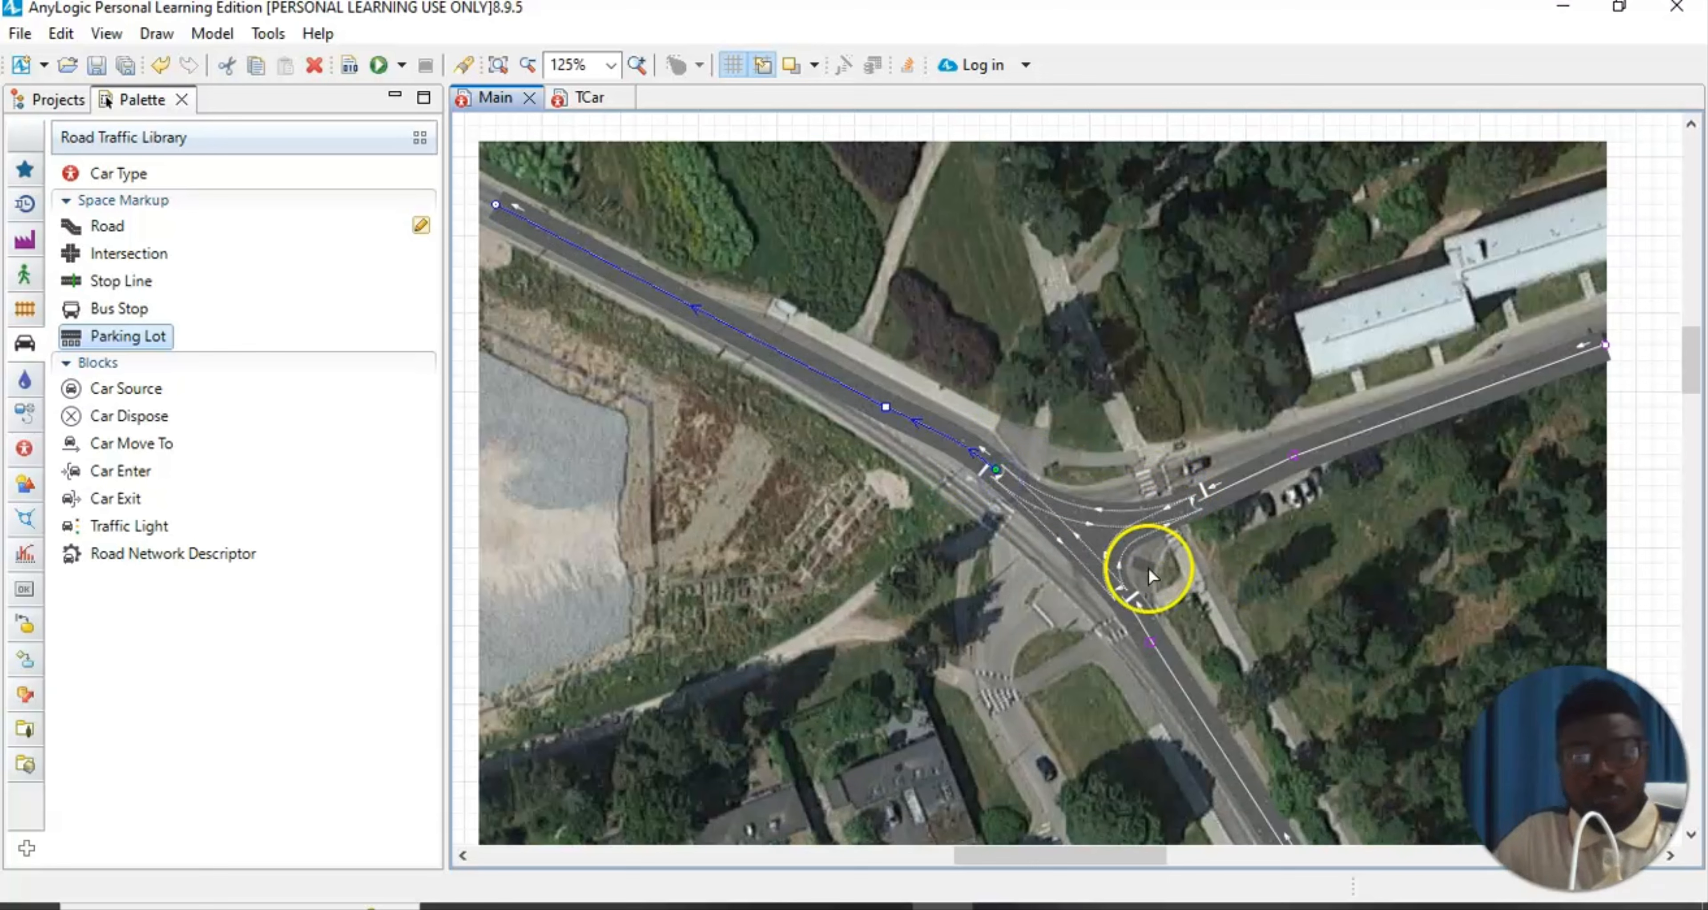
left_click(1289, 609)
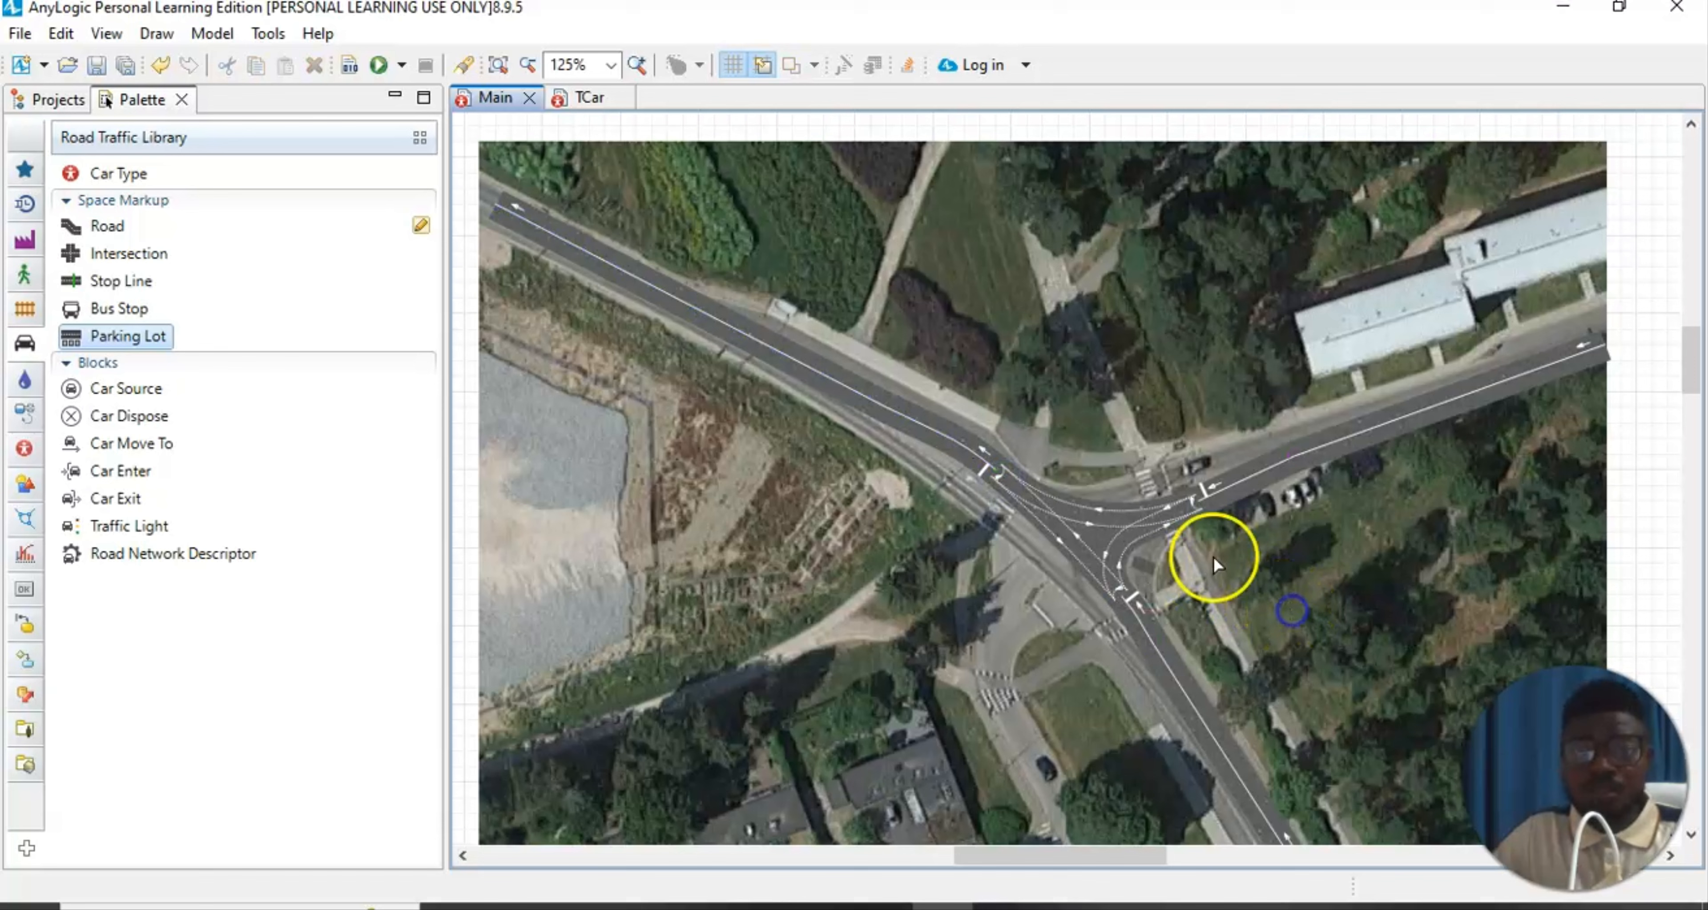
left_click(998, 471)
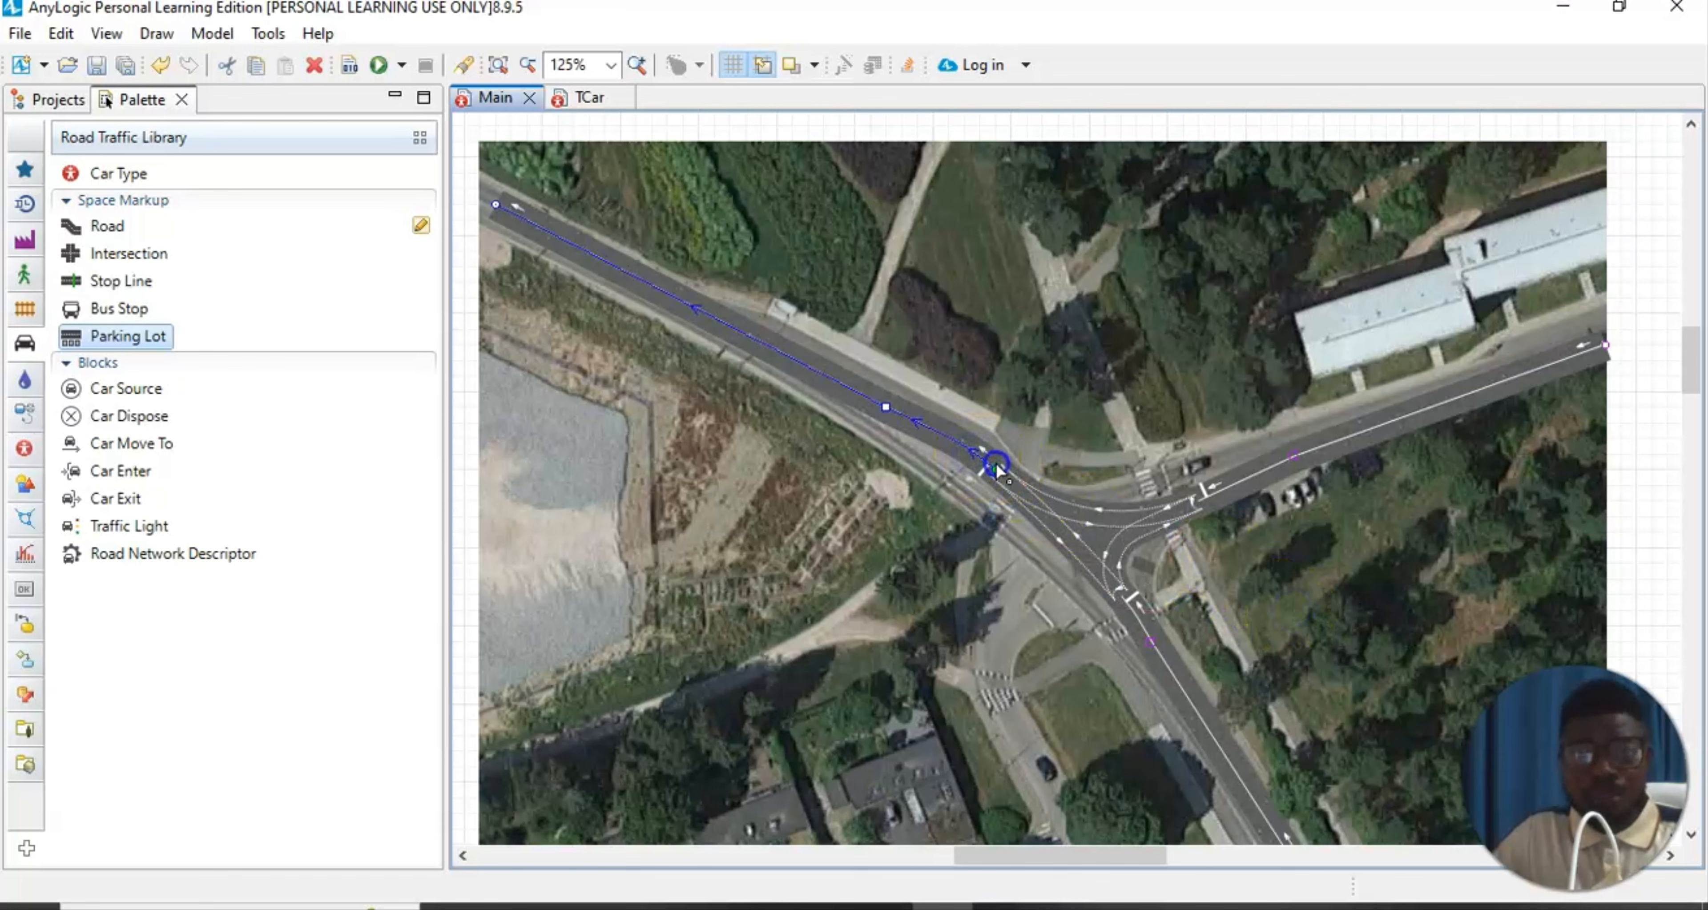
left_click_drag(996, 462, 982, 460)
left_click(1286, 627)
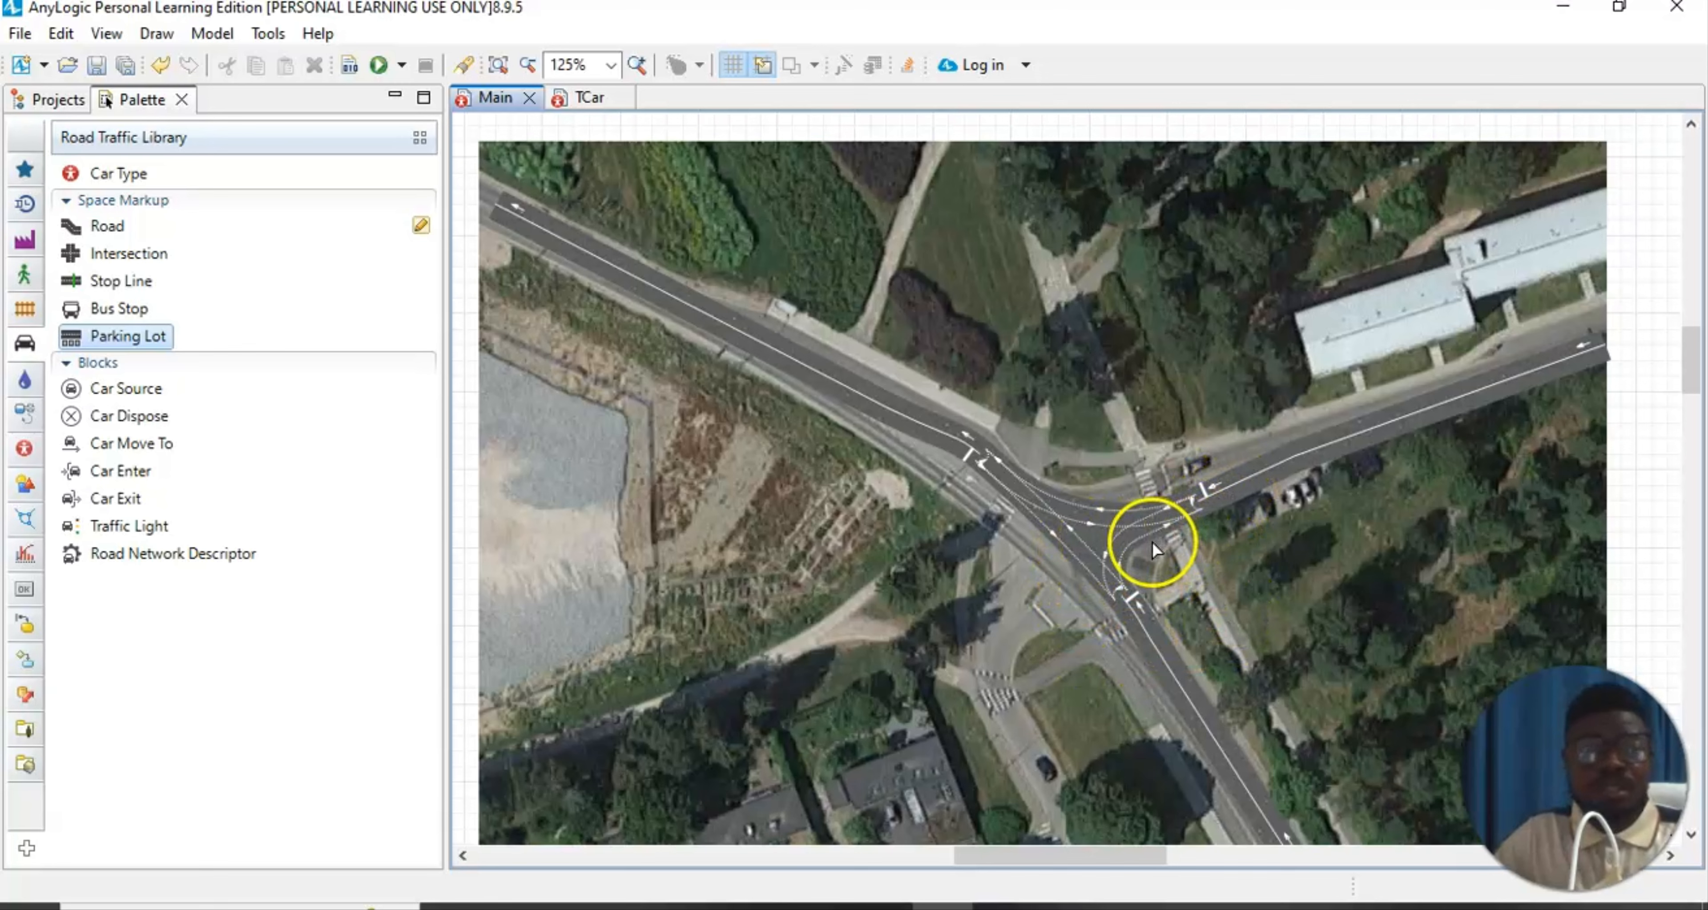
Move the south road's inner end further out, close to the road's first bend point, to smooth the turning lanes
left_click(1144, 624)
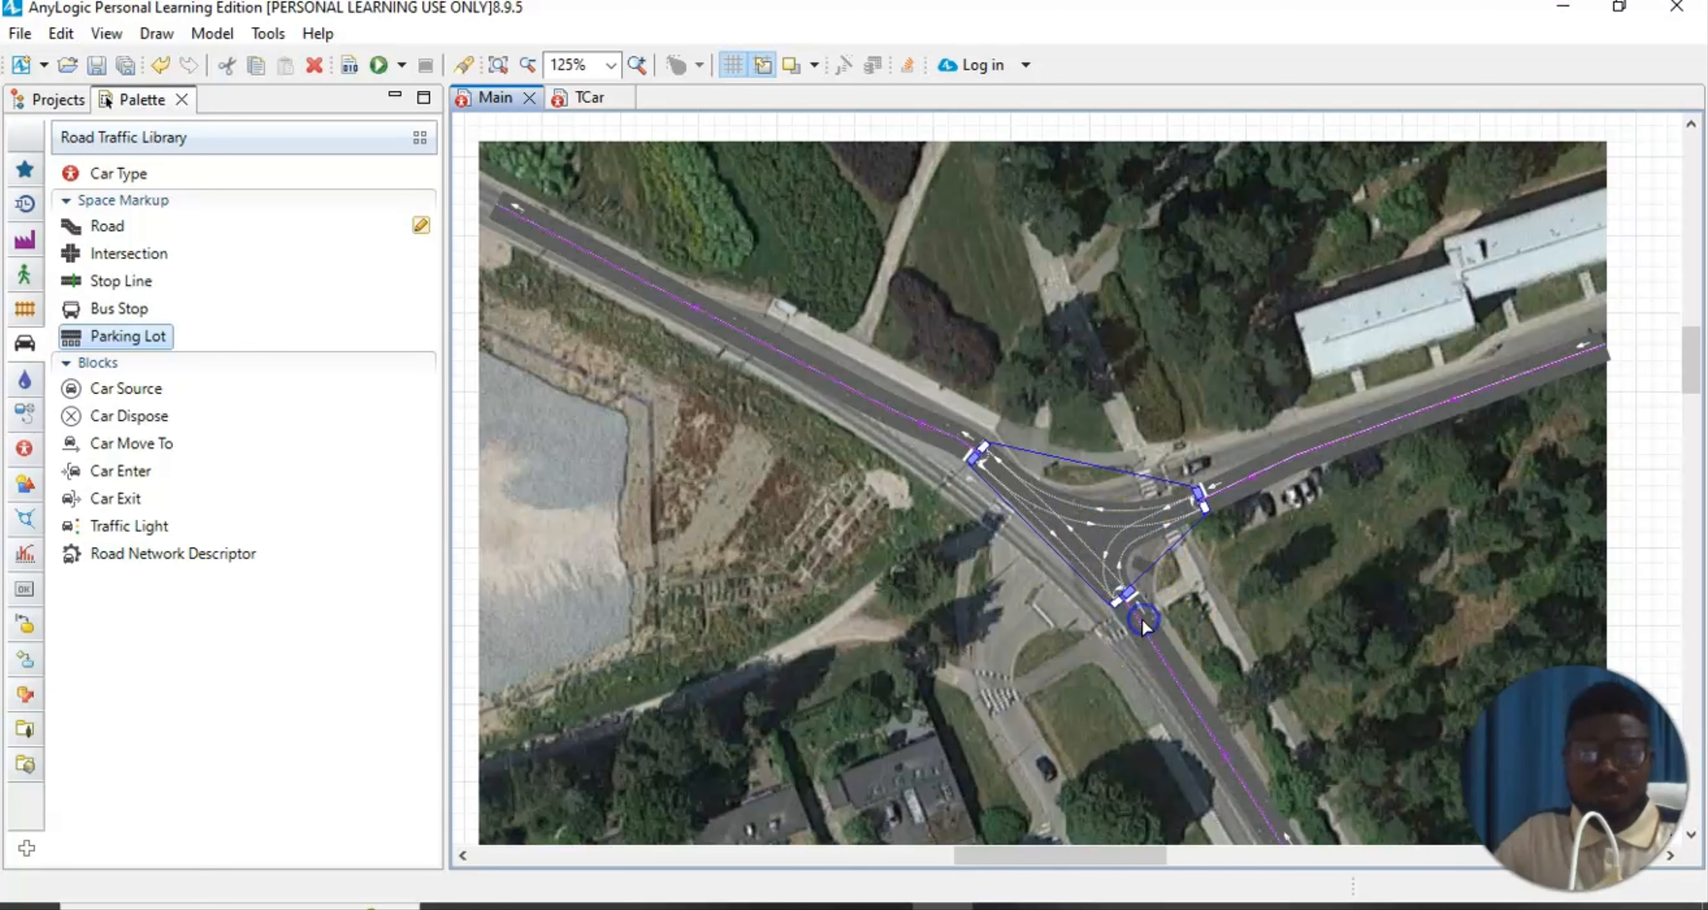
left_click(1179, 690)
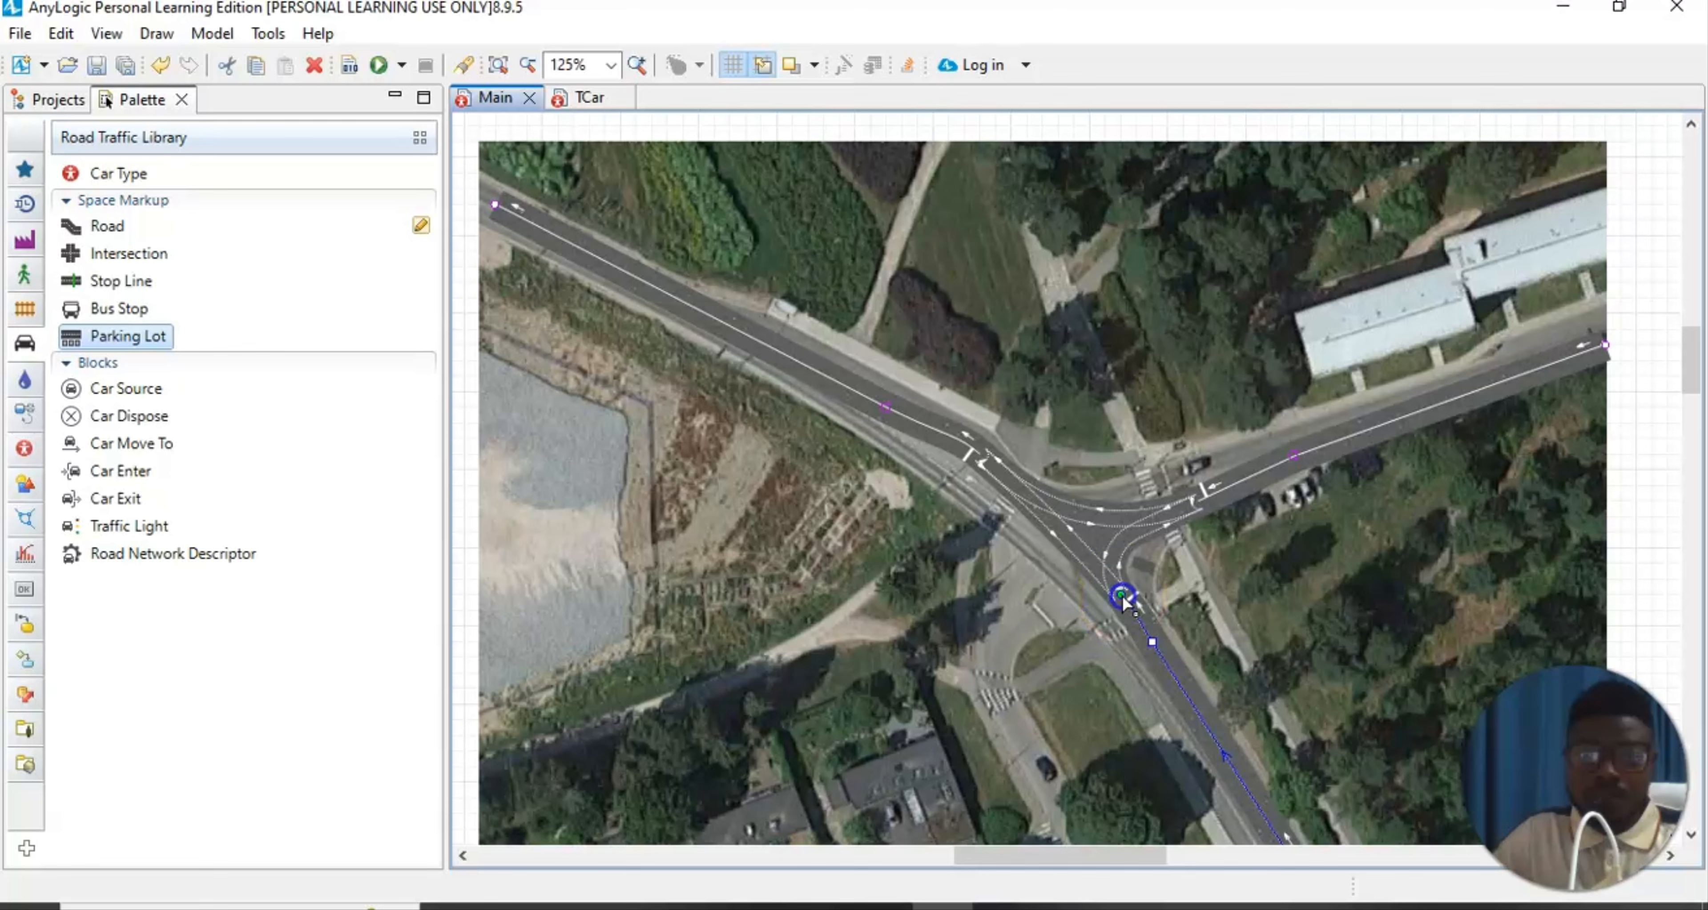
left_click_drag(1123, 597, 1135, 610)
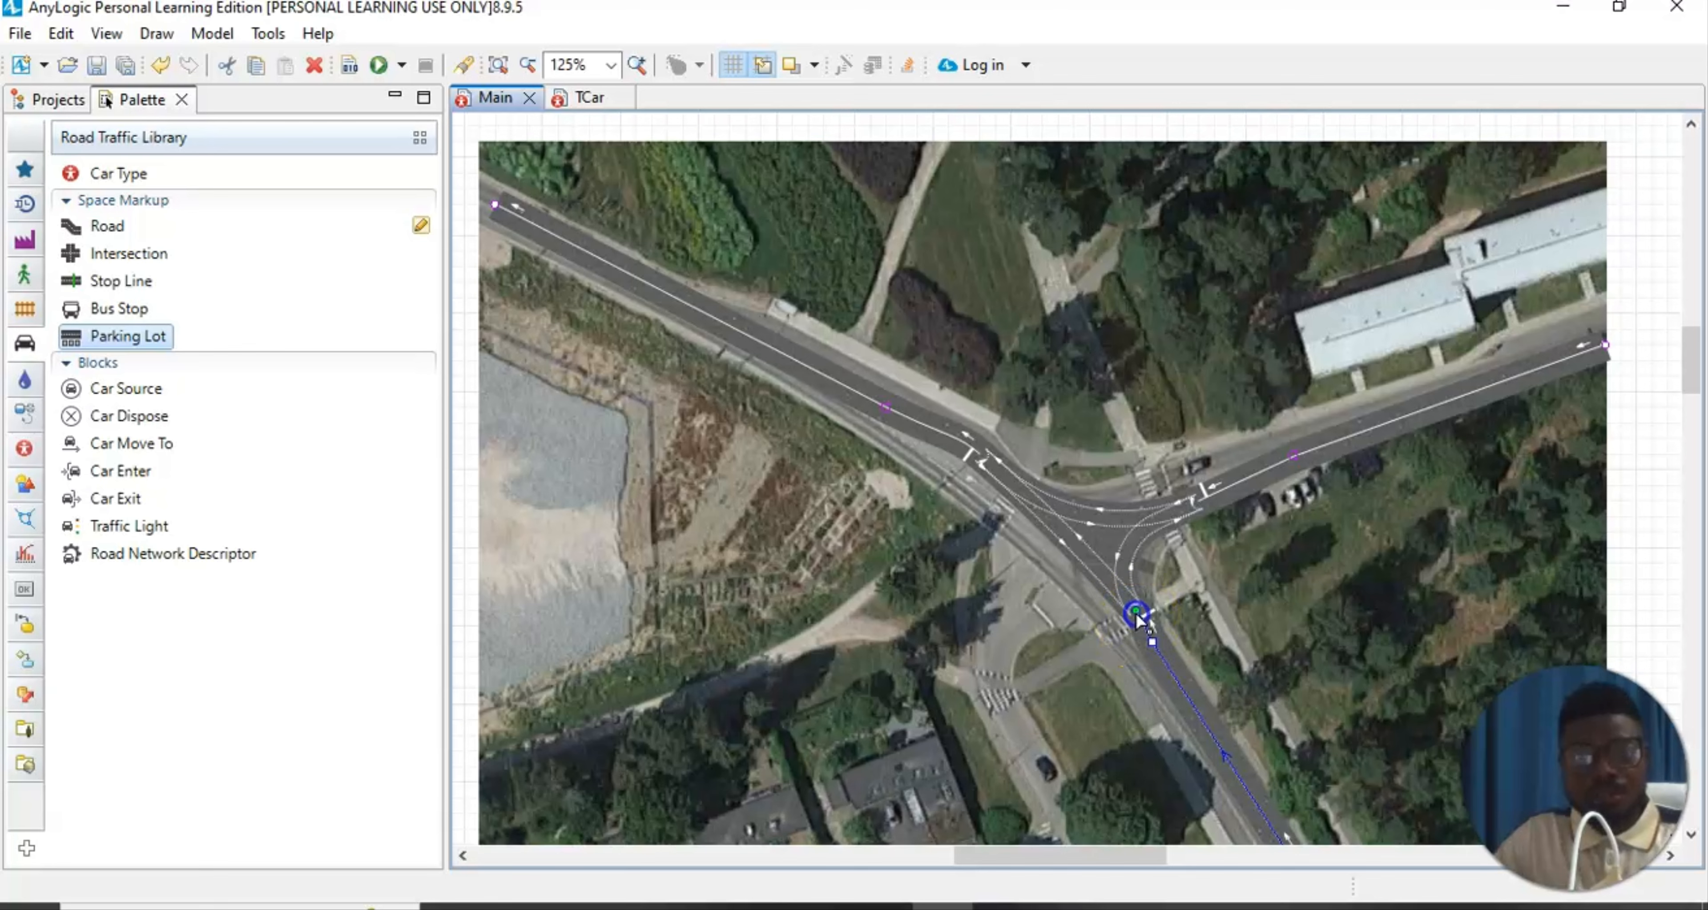
left_click_drag(1138, 621, 1140, 627)
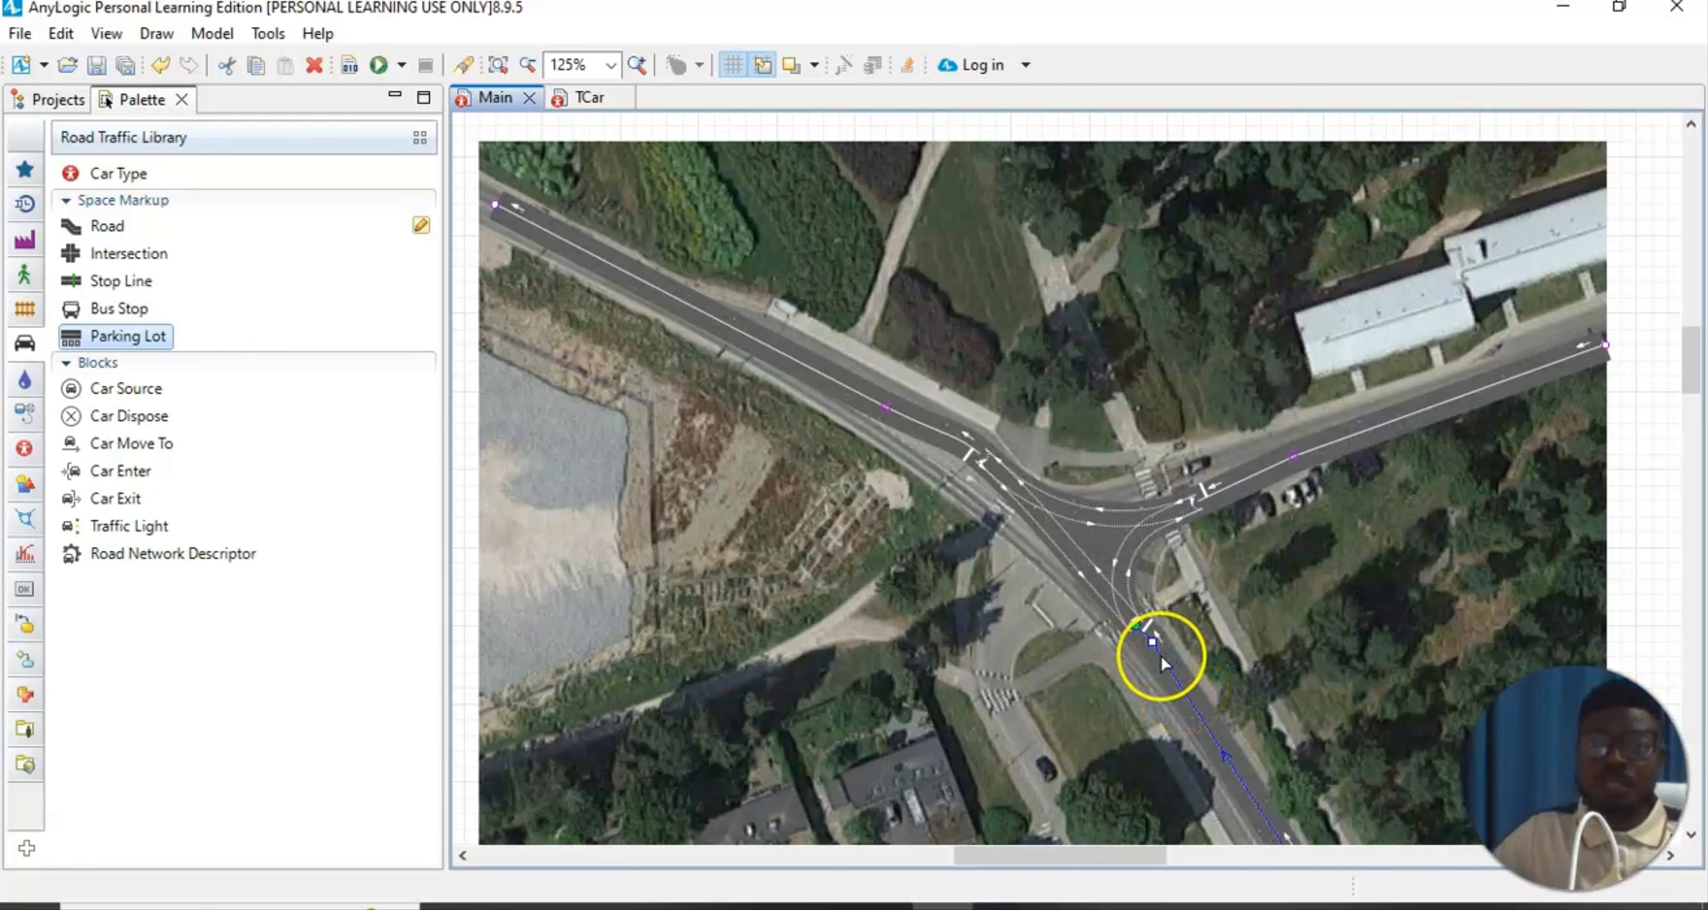
left_click_drag(1135, 622, 1146, 636)
left_click(1285, 615)
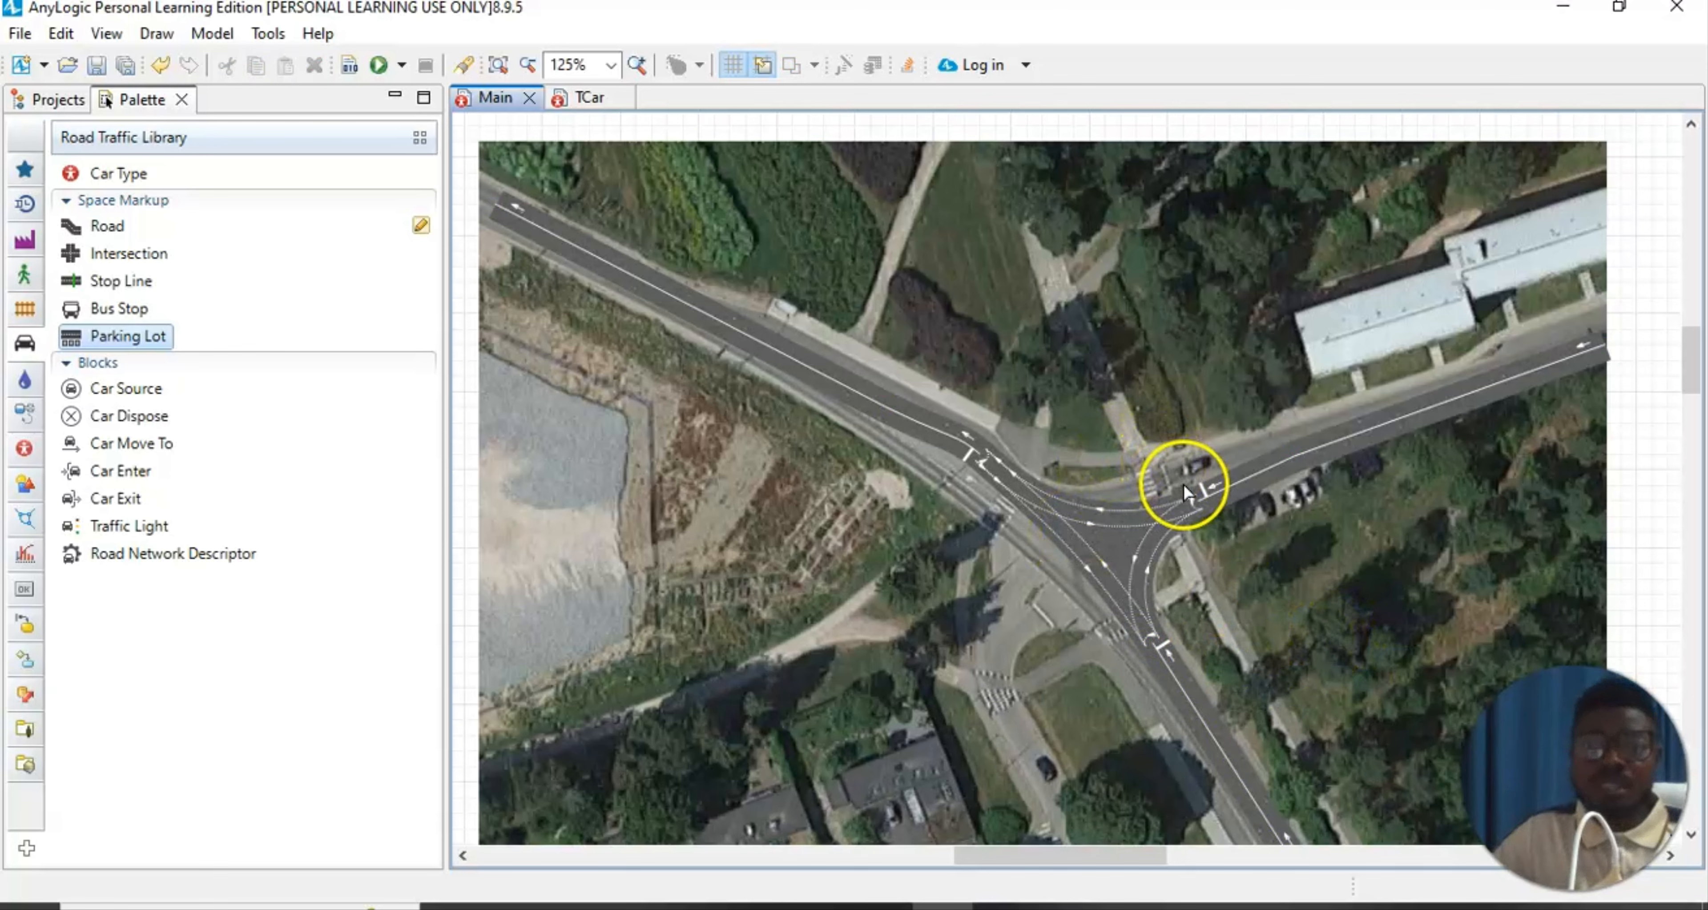
Move the east road's inner end slightly outward along the road so it lines up with the roadway at the crosswalk
left_click(1226, 495)
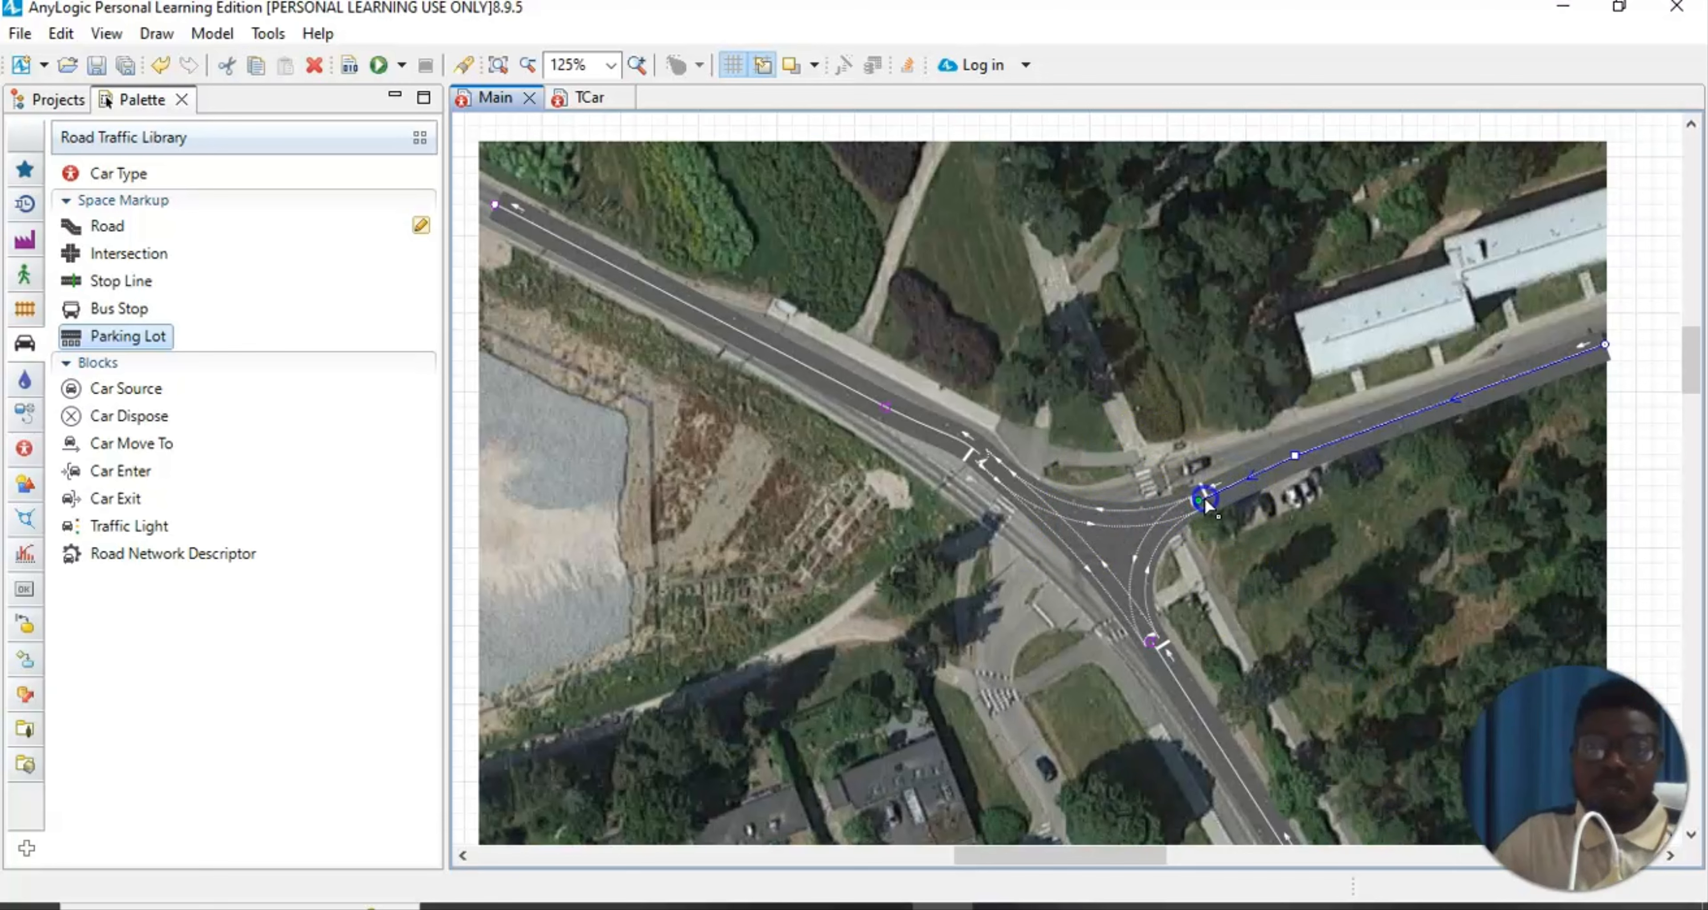
left_click_drag(1204, 499, 1209, 489)
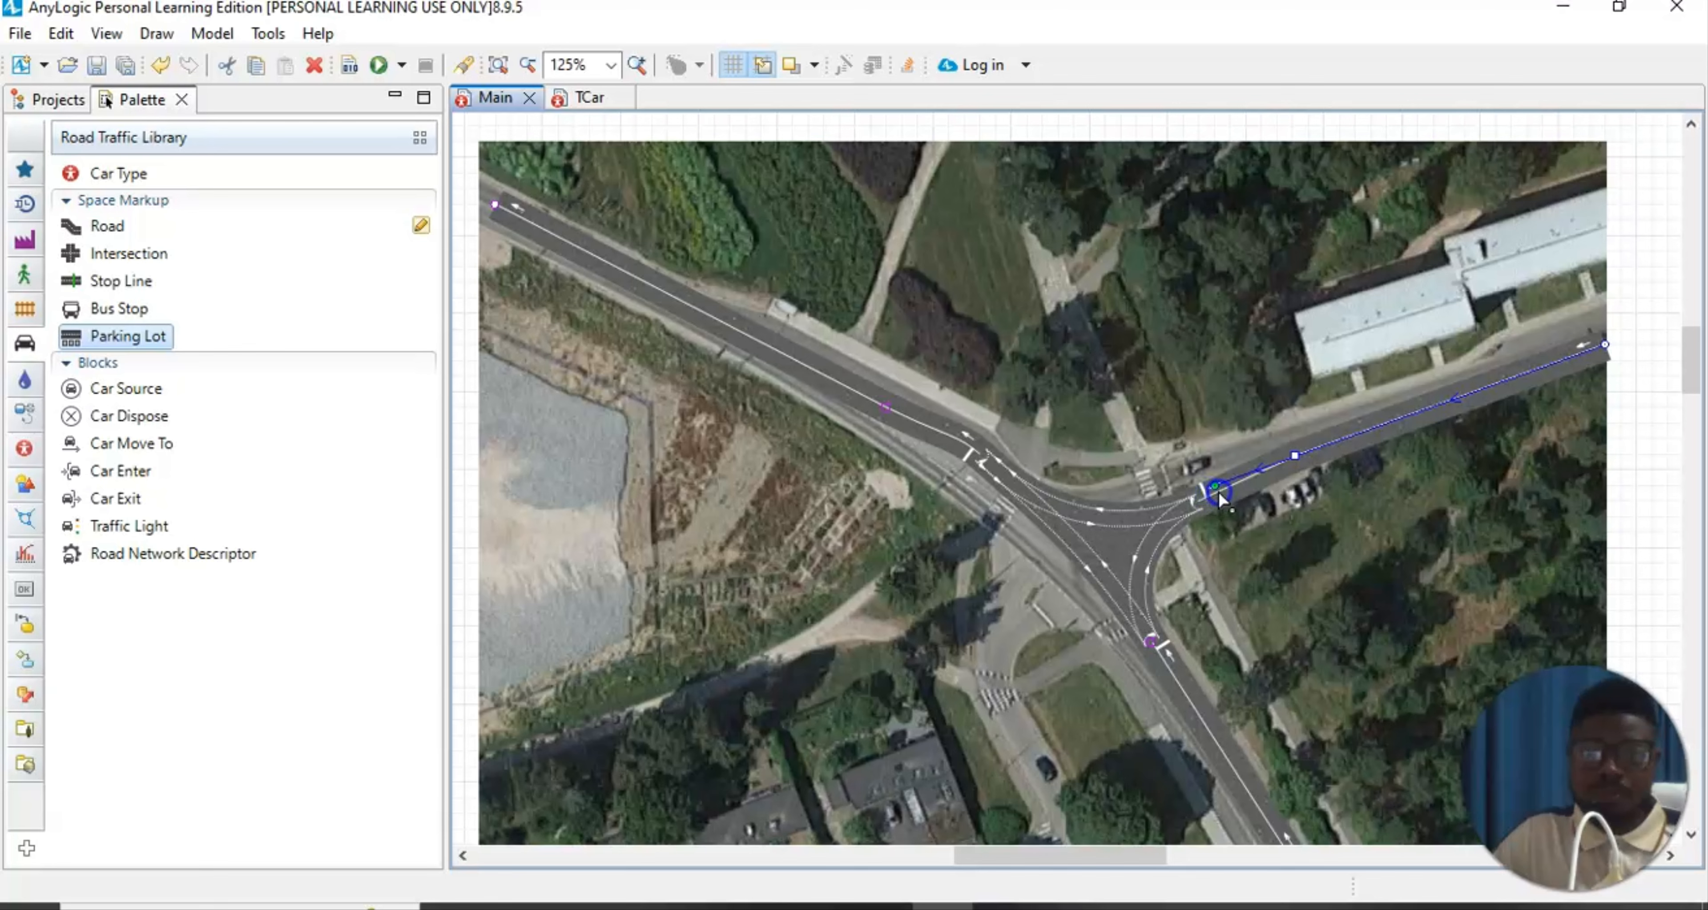
left_click_drag(1219, 494, 1219, 491)
left_click(1367, 519)
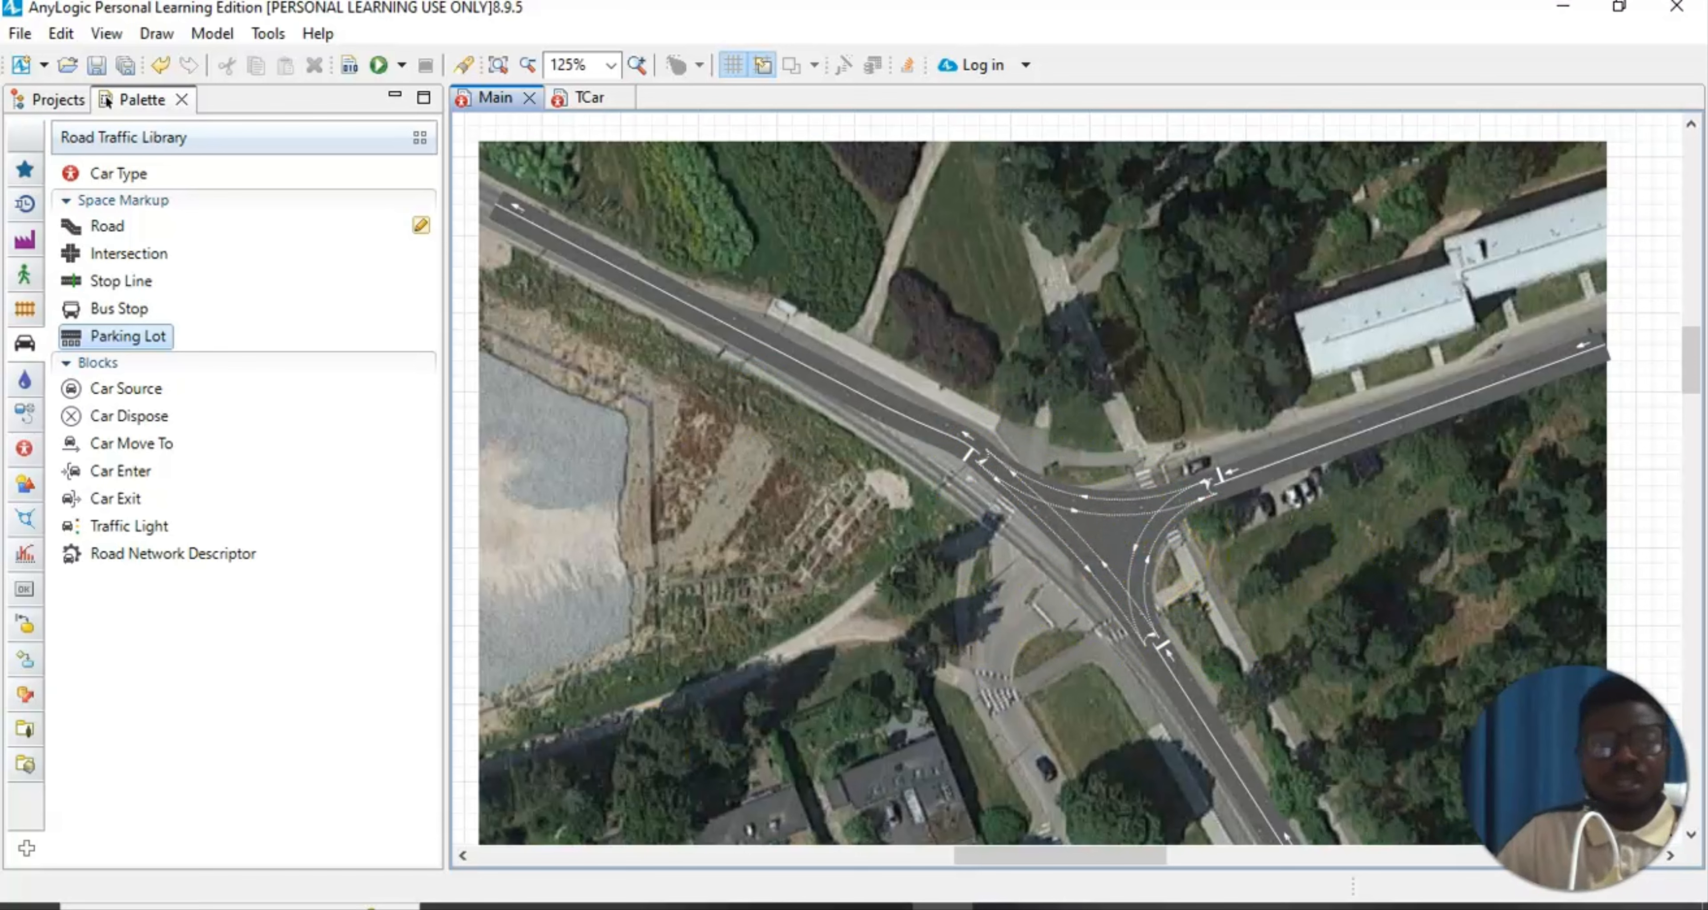
left_click(1004, 907)
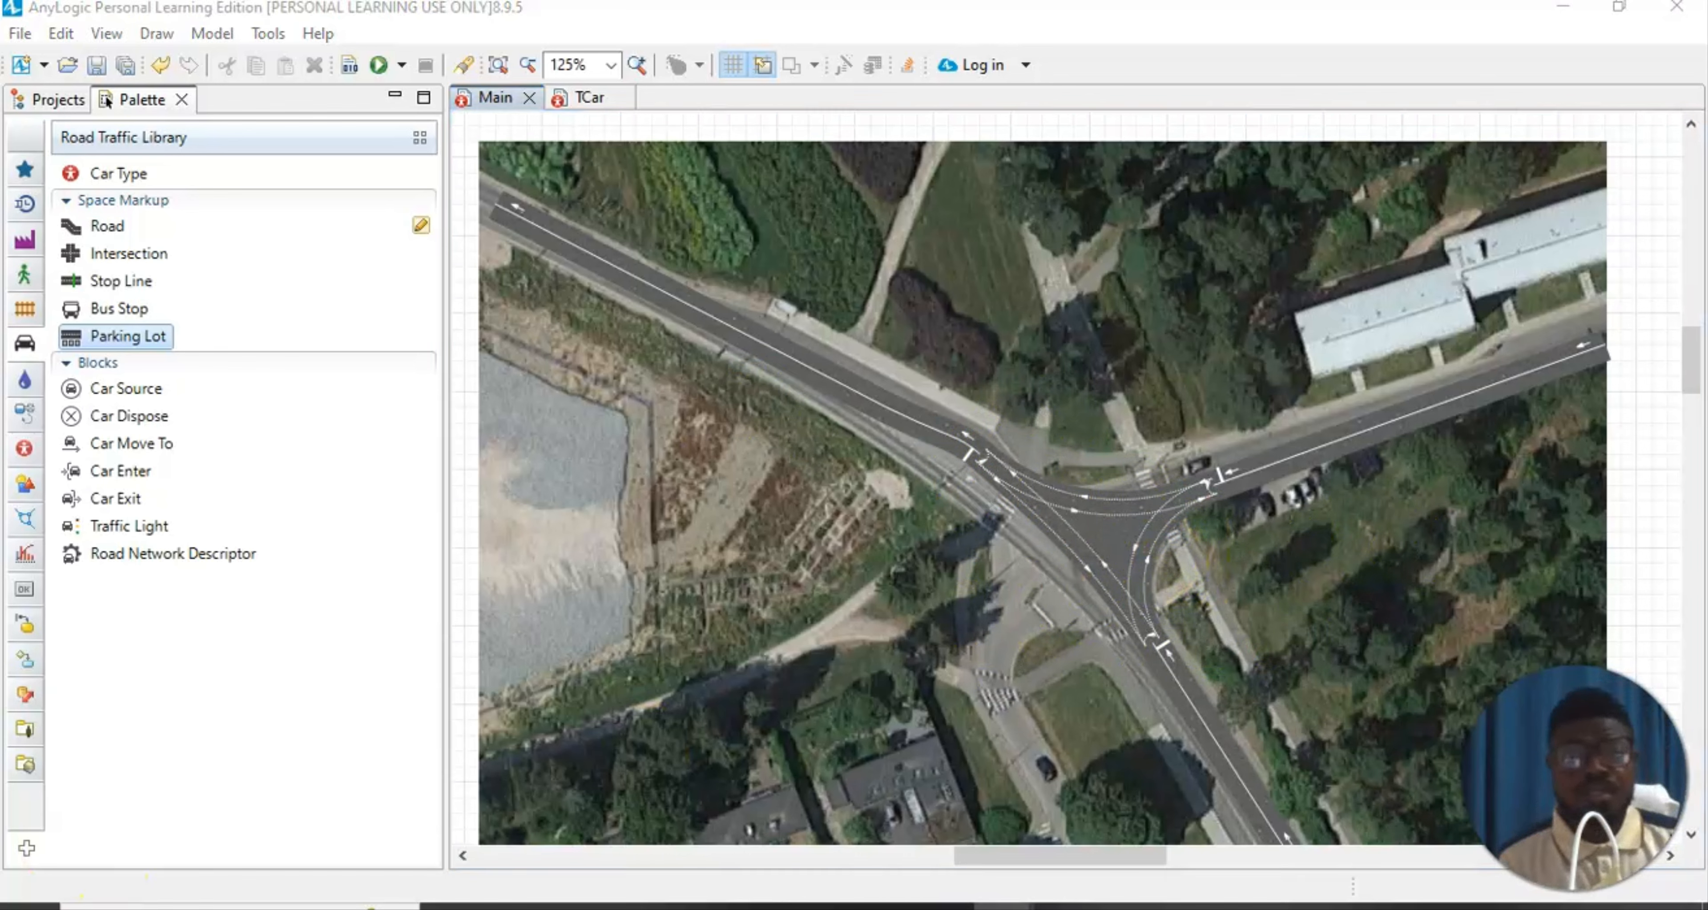
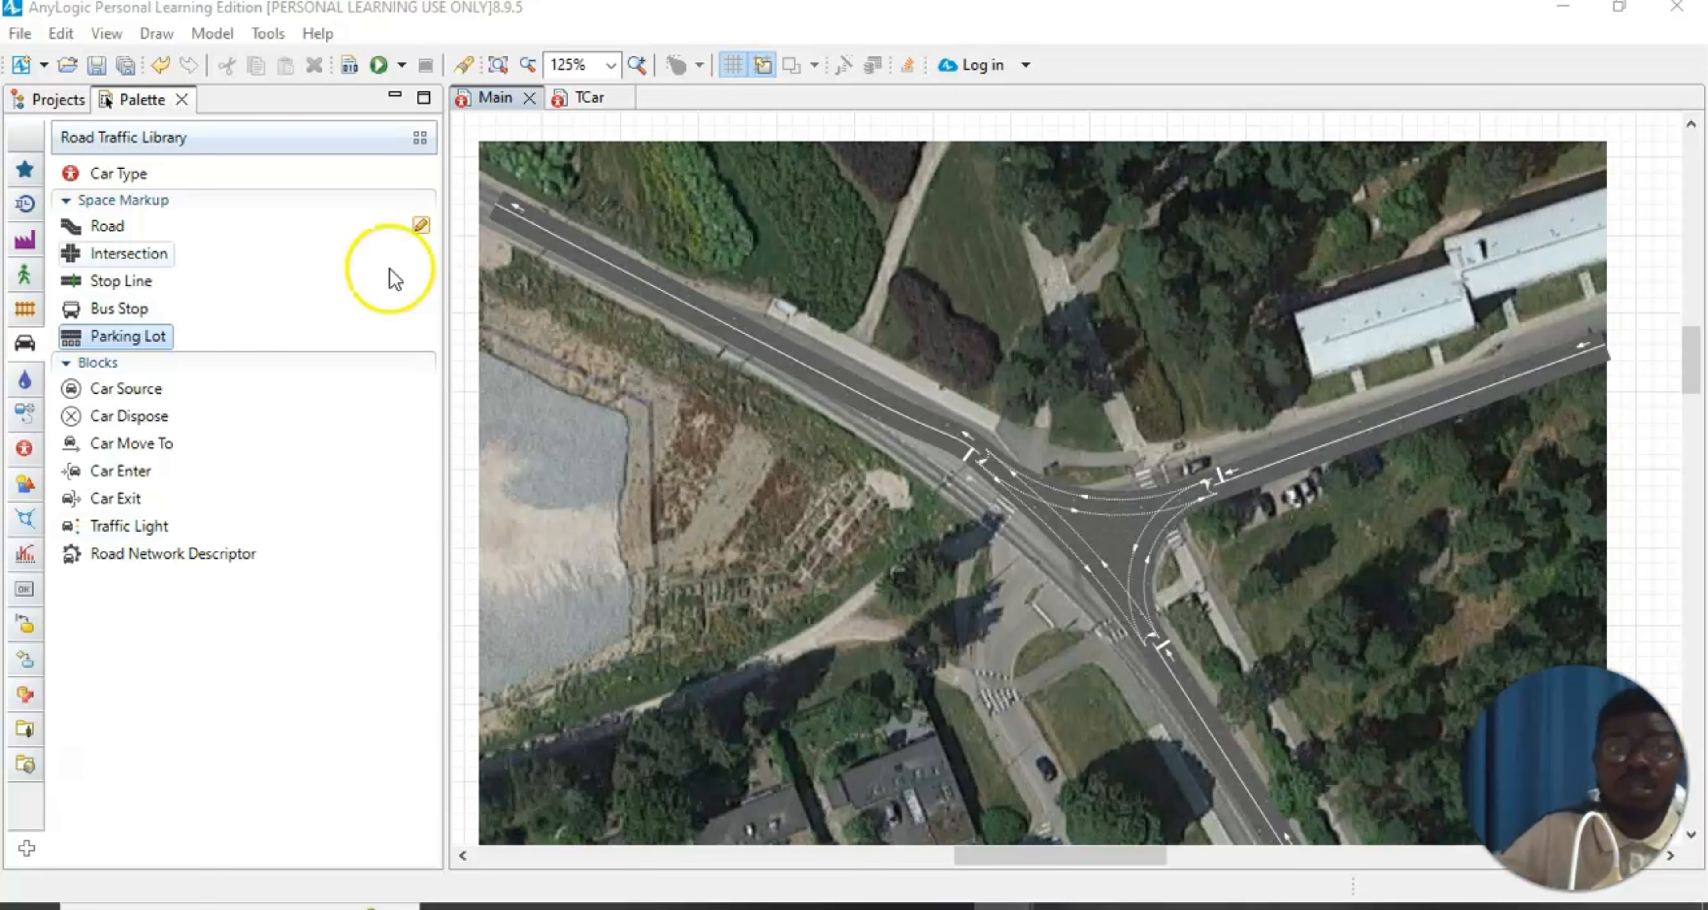
Run the model and switch the simulation to the window3d view, enlarged on the intersection
left_click(380, 65)
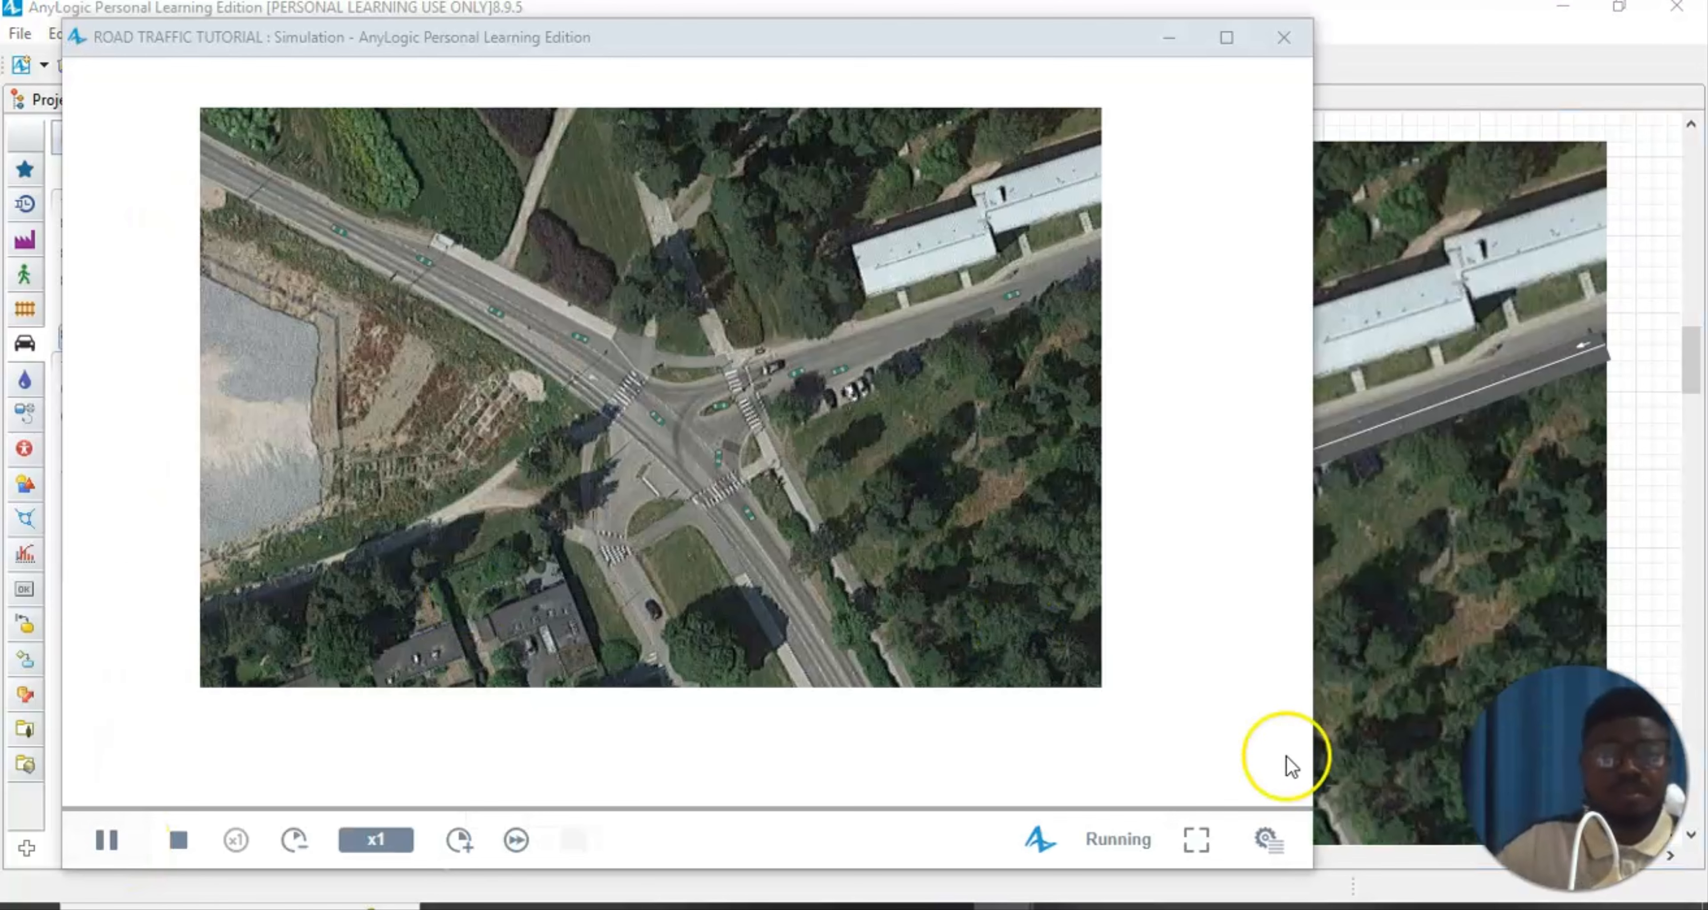
left_click(1267, 839)
left_click(1588, 192)
left_click(1621, 225)
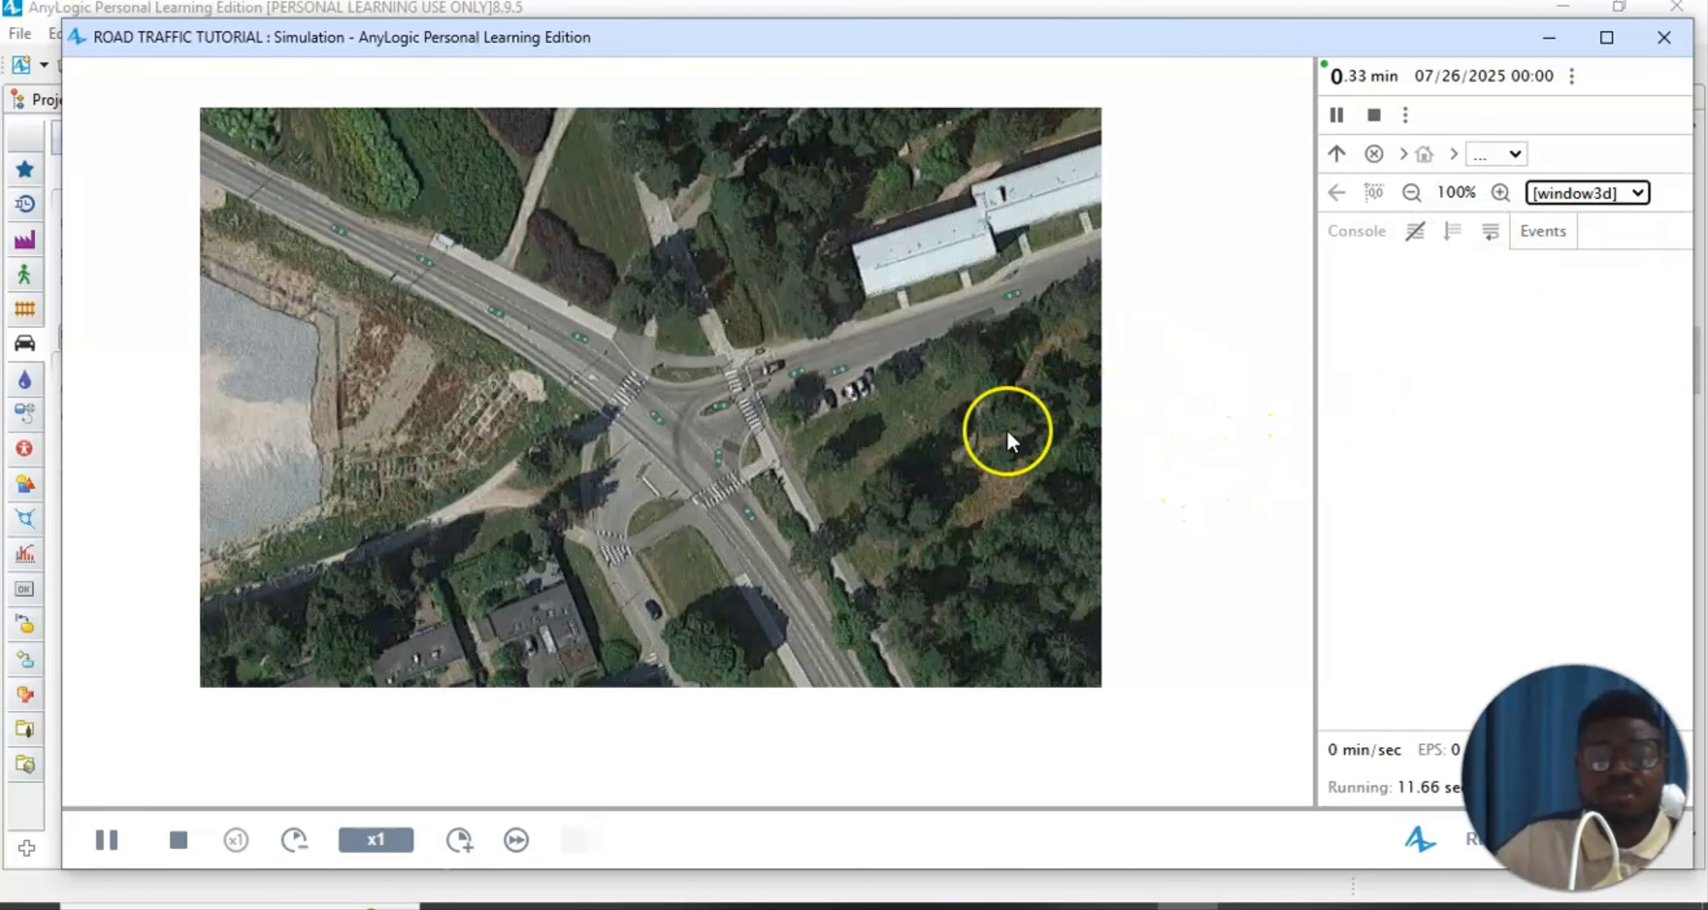
scroll(967, 400, "up", 3)
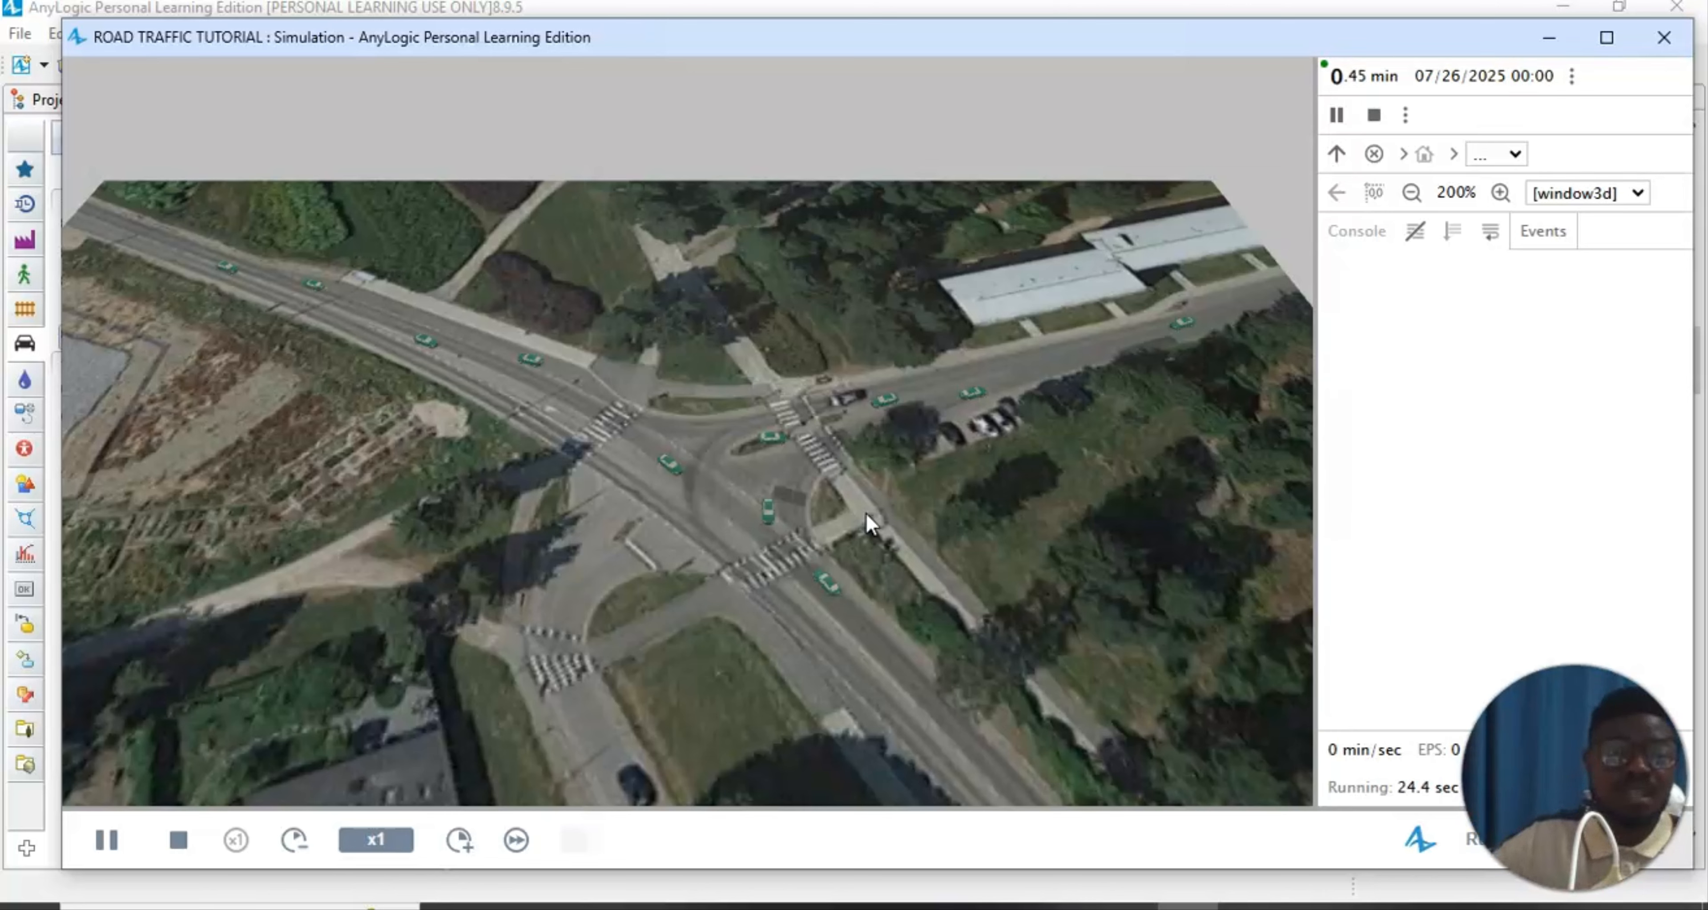
Examine how the cars turn between the three roads in the 3D view, and close the simulation
left_click(828, 406)
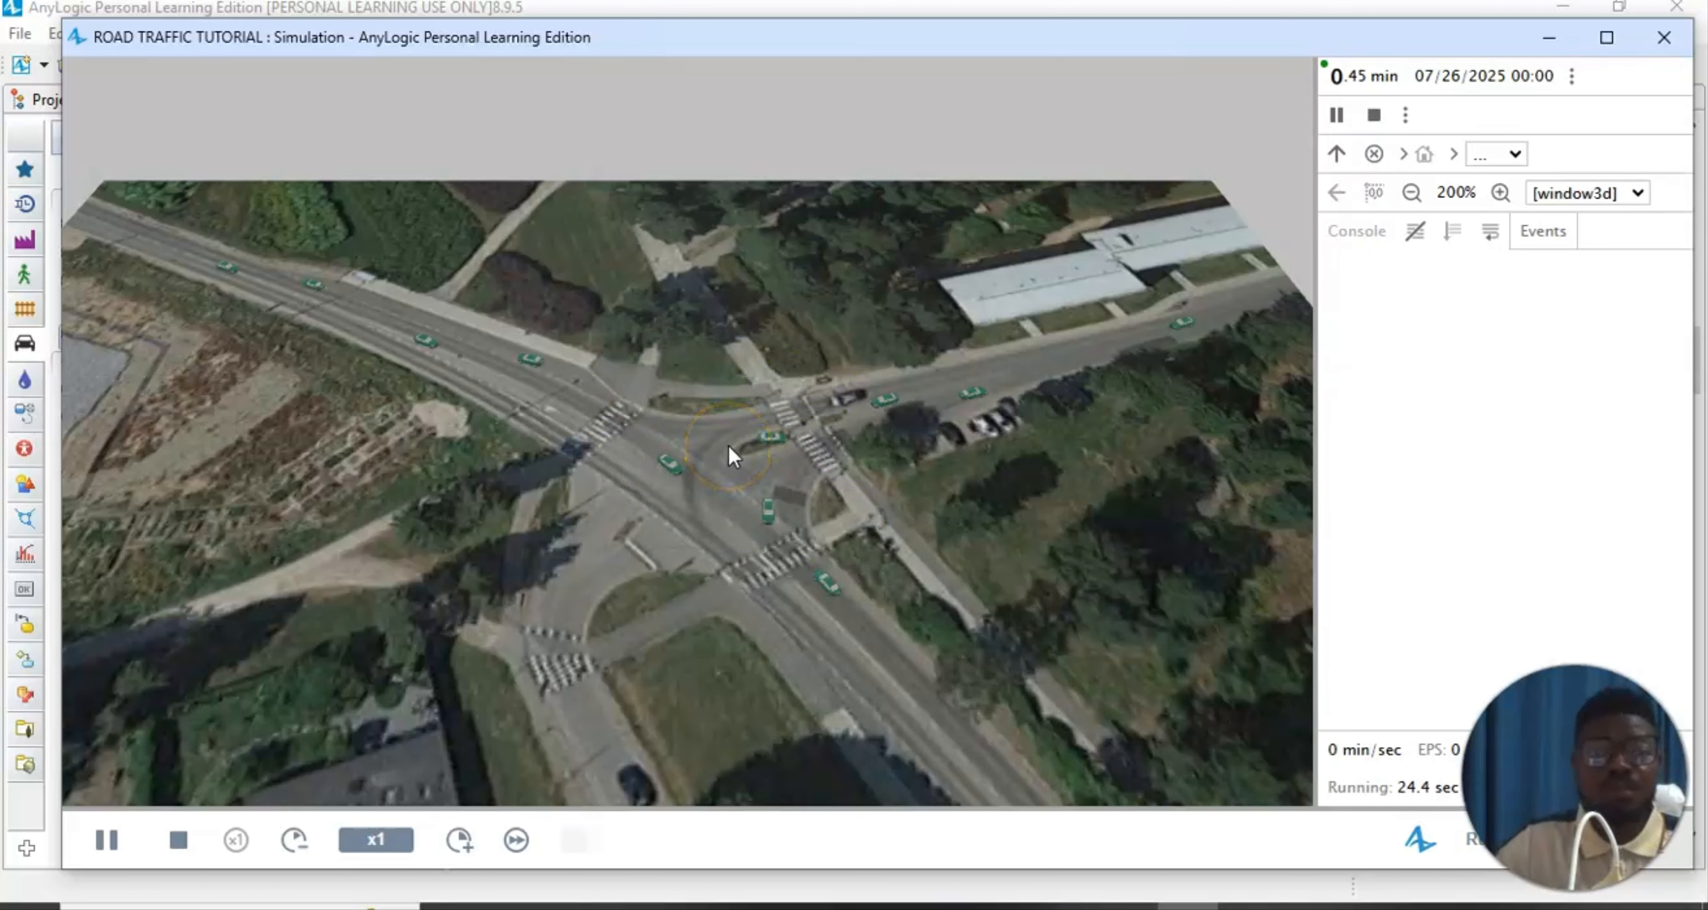
left_click(633, 686)
left_click(673, 497)
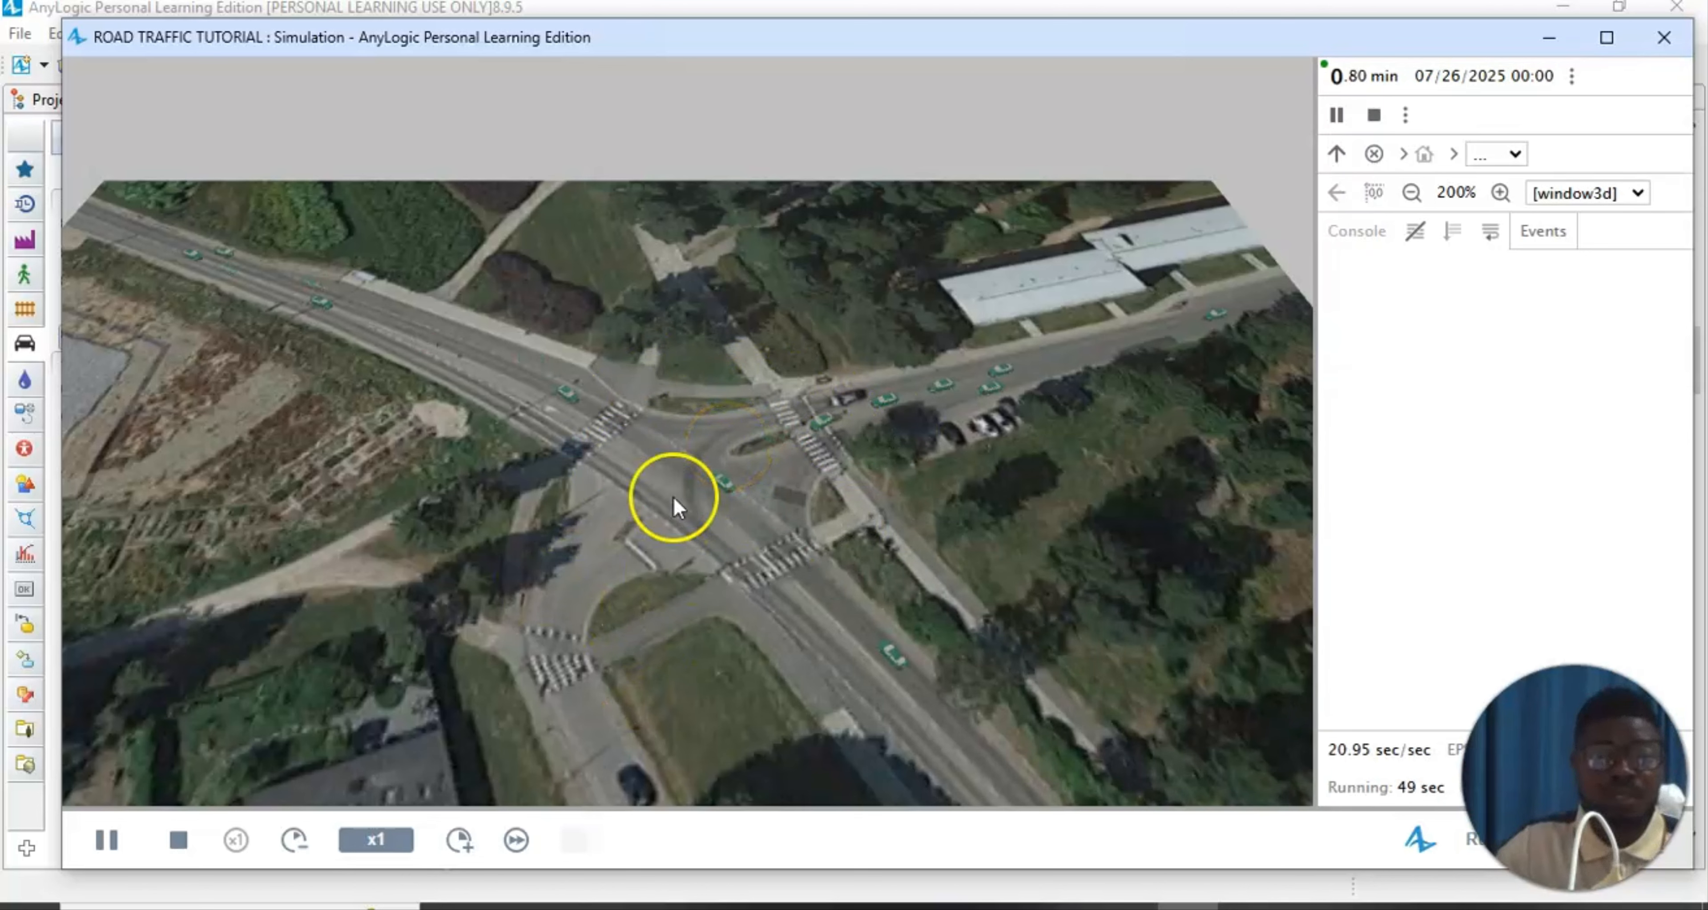
left_click(789, 592)
left_click(937, 462)
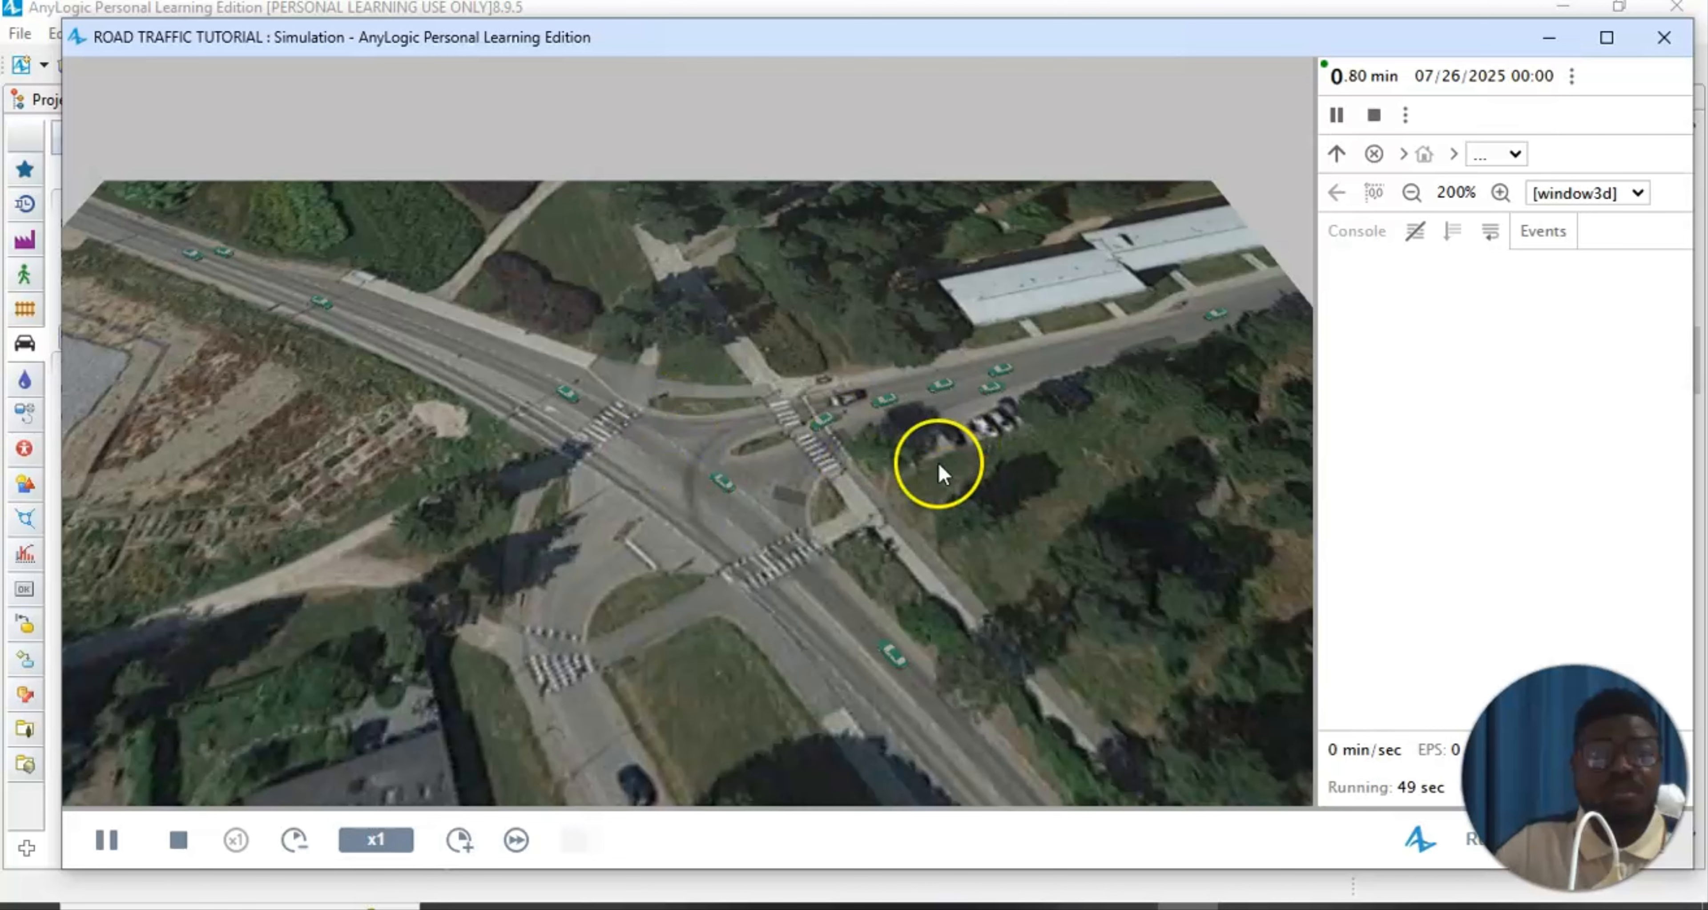
left_click(994, 494)
left_click(858, 496)
left_click(899, 431)
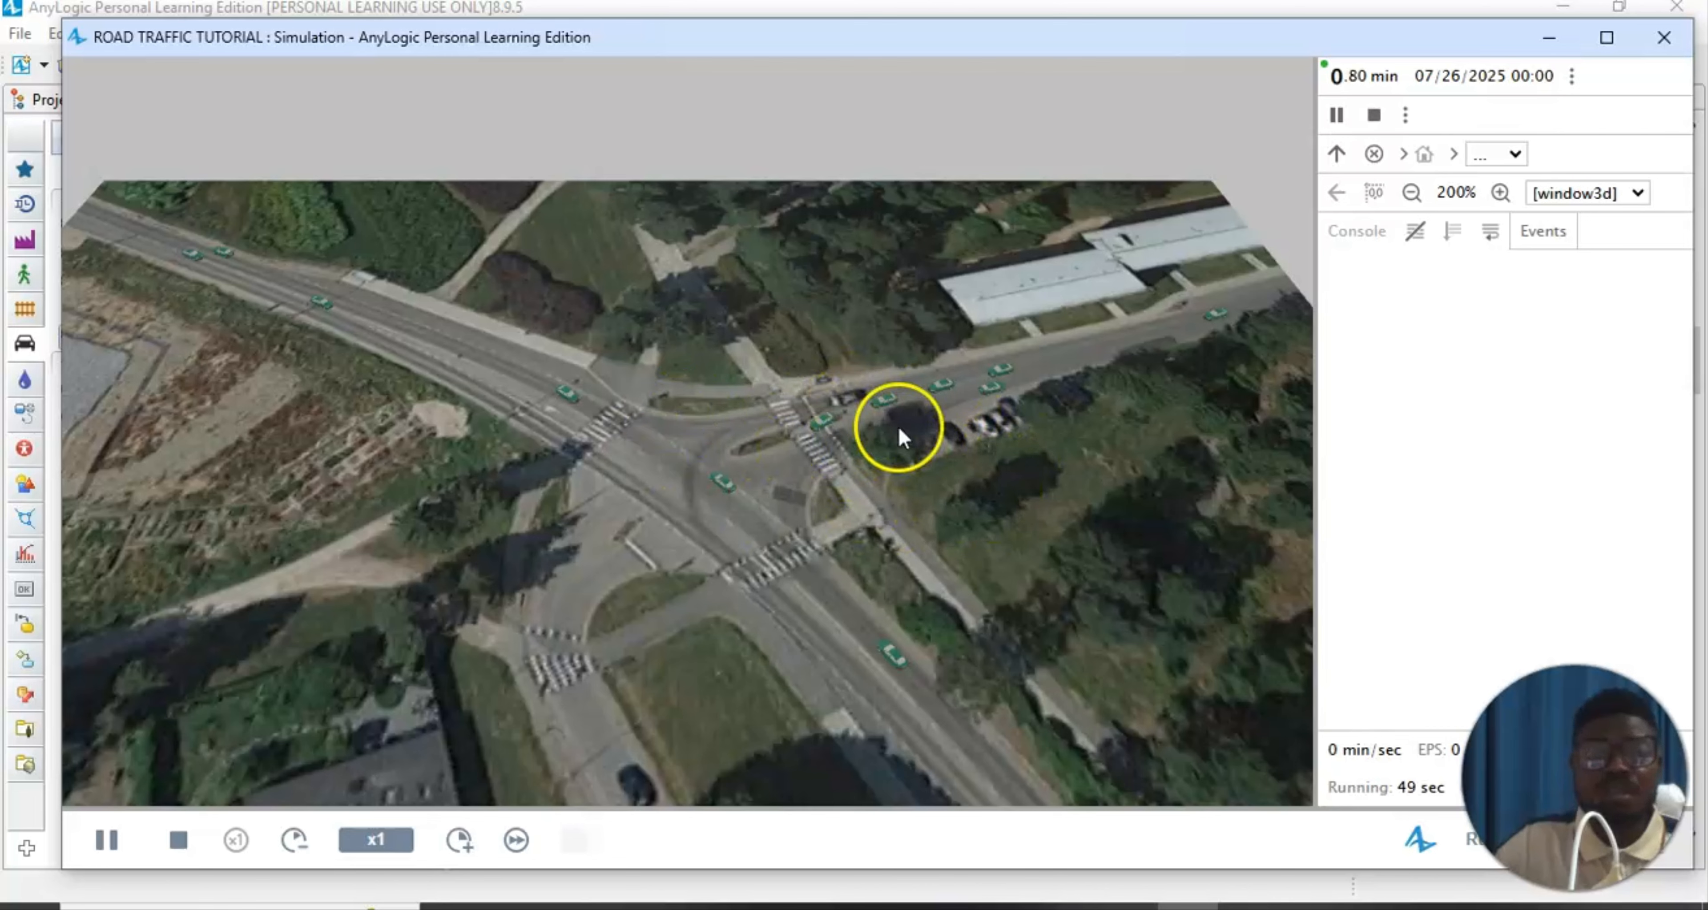
left_click(906, 593)
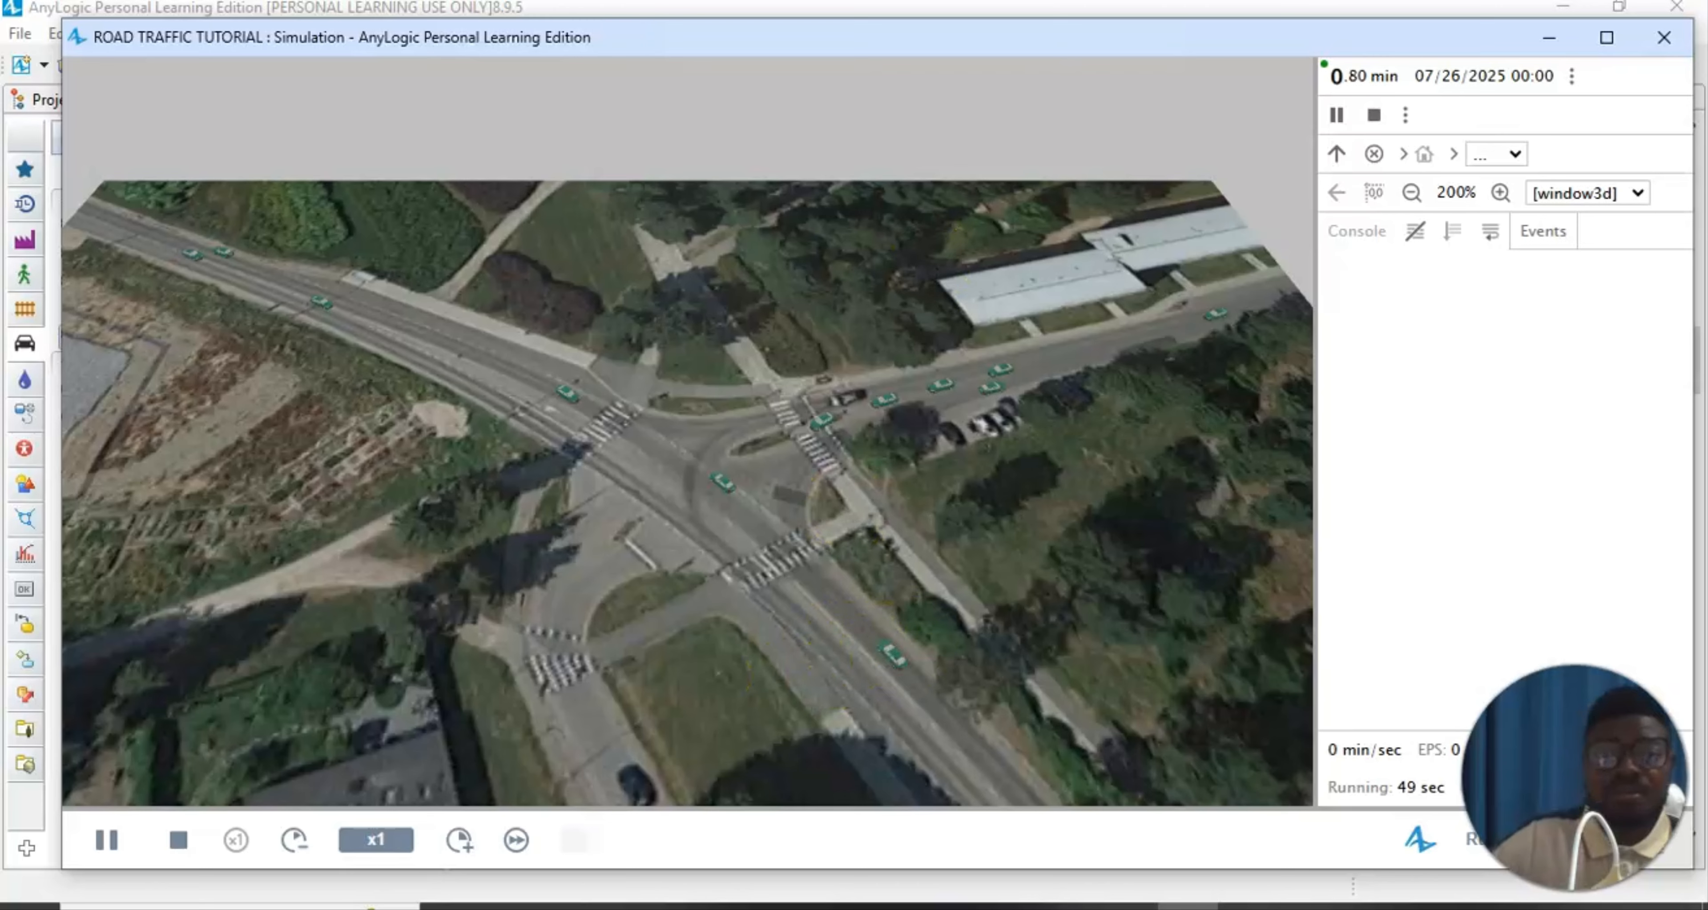
left_click_drag(967, 379, 952, 444)
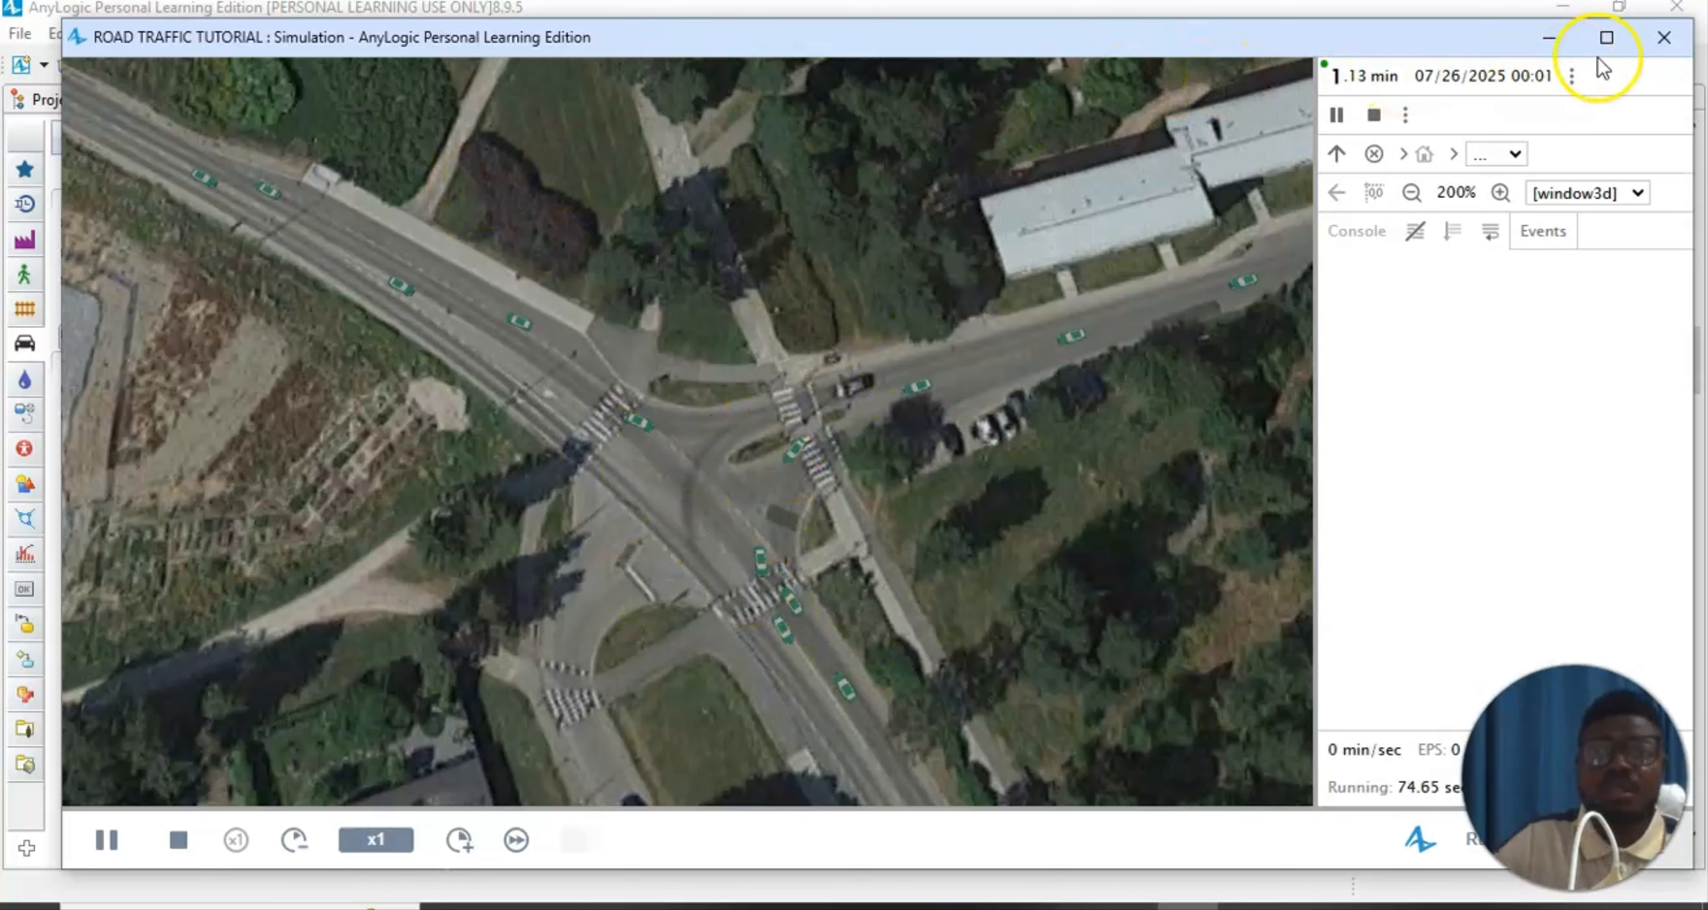
left_click(1655, 39)
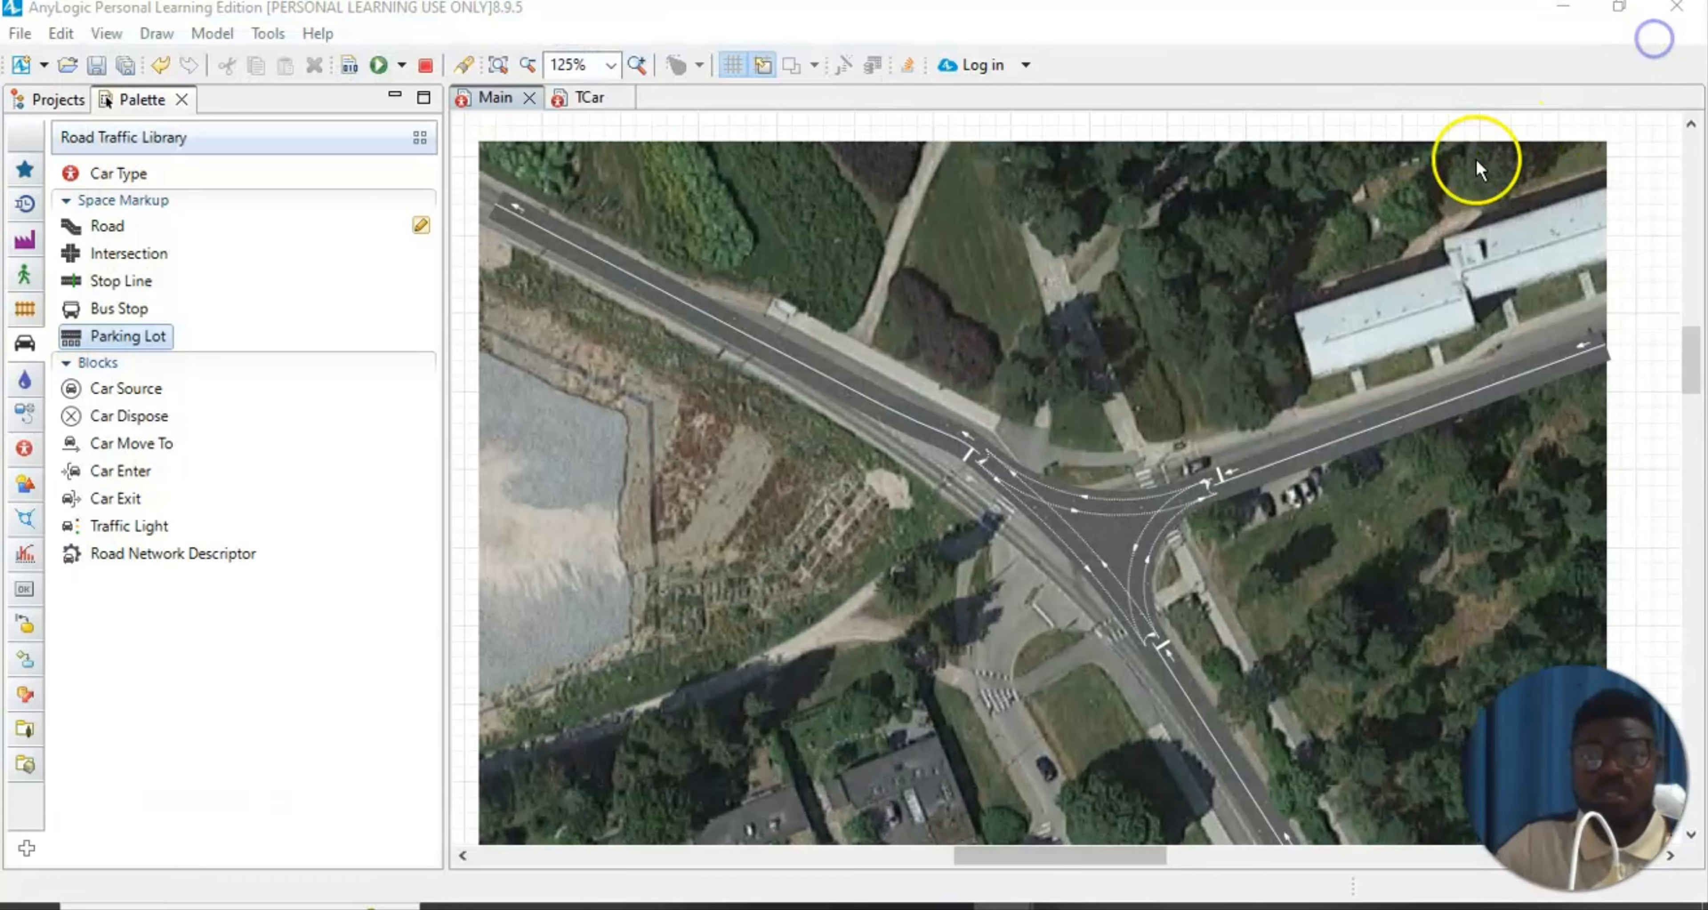
Review the flowchart's car sources, select blocks and move-to blocks against the road layout at 100% zoom
scroll(916, 537, "down", 10)
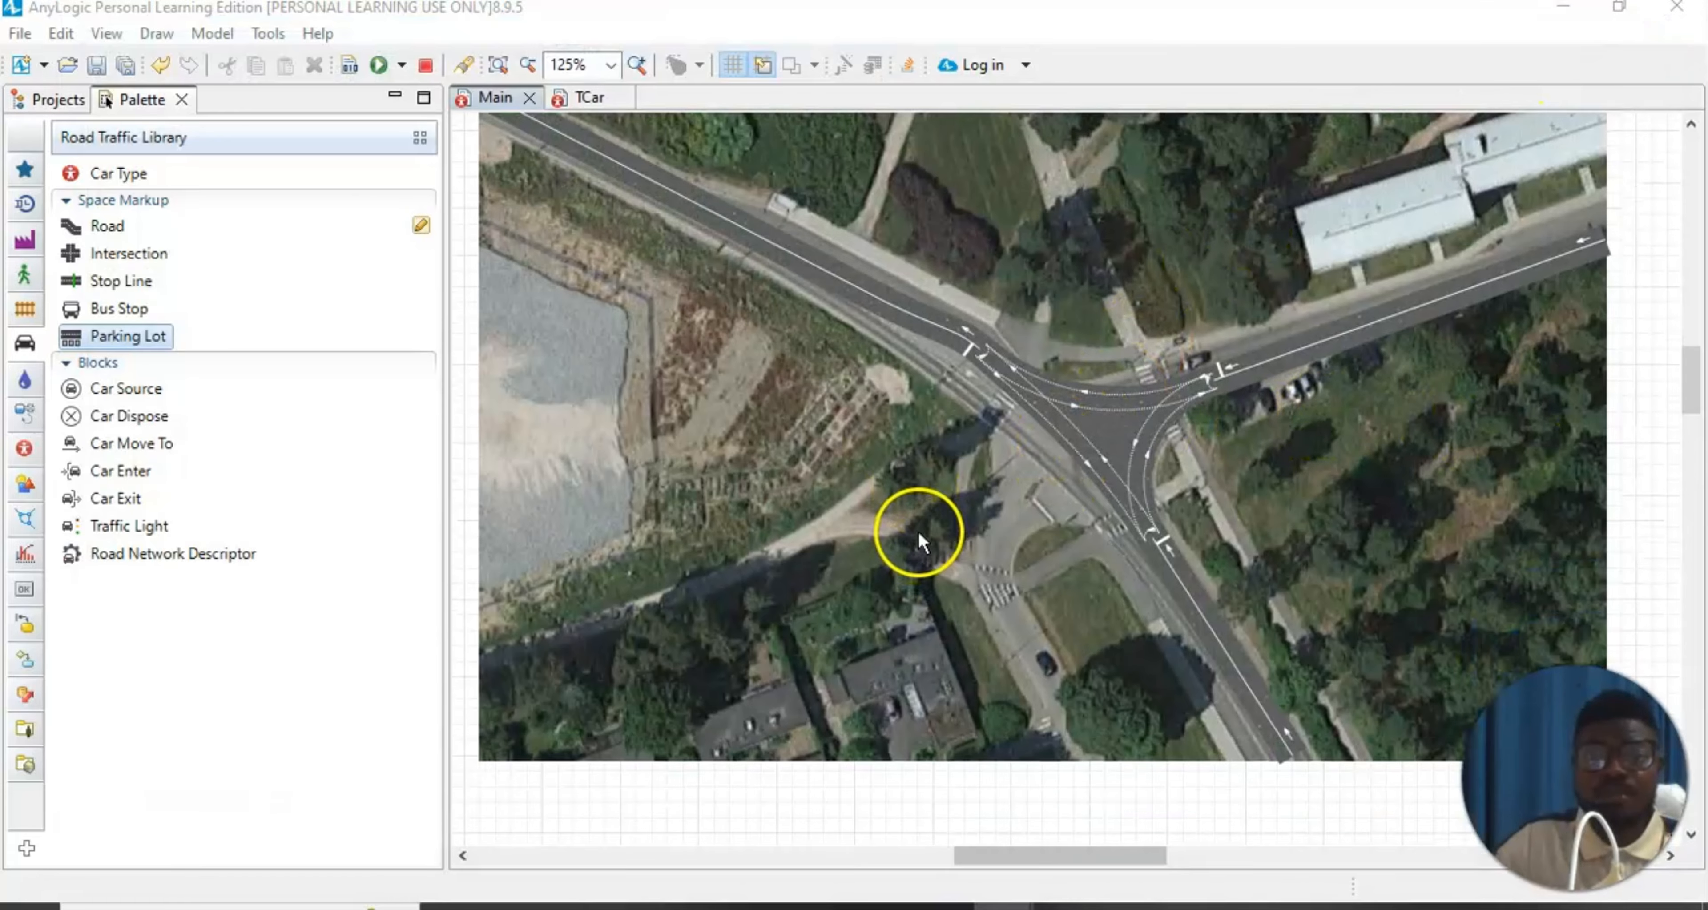
scroll(926, 530, "down", 10)
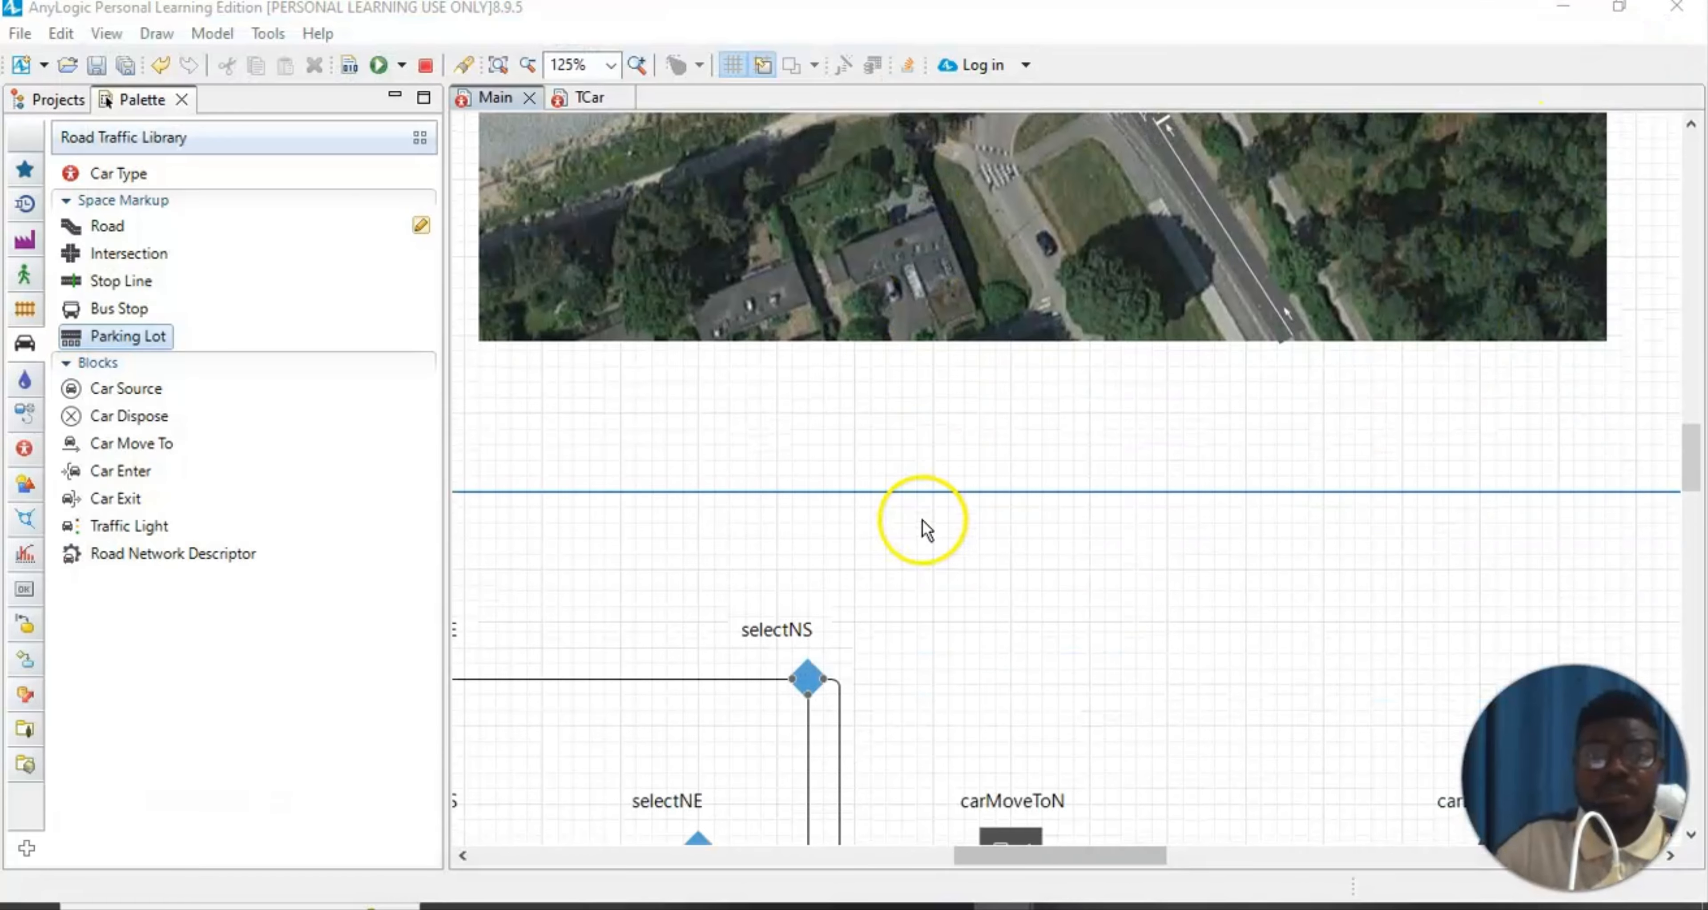
left_click(610, 64)
left_click(562, 203)
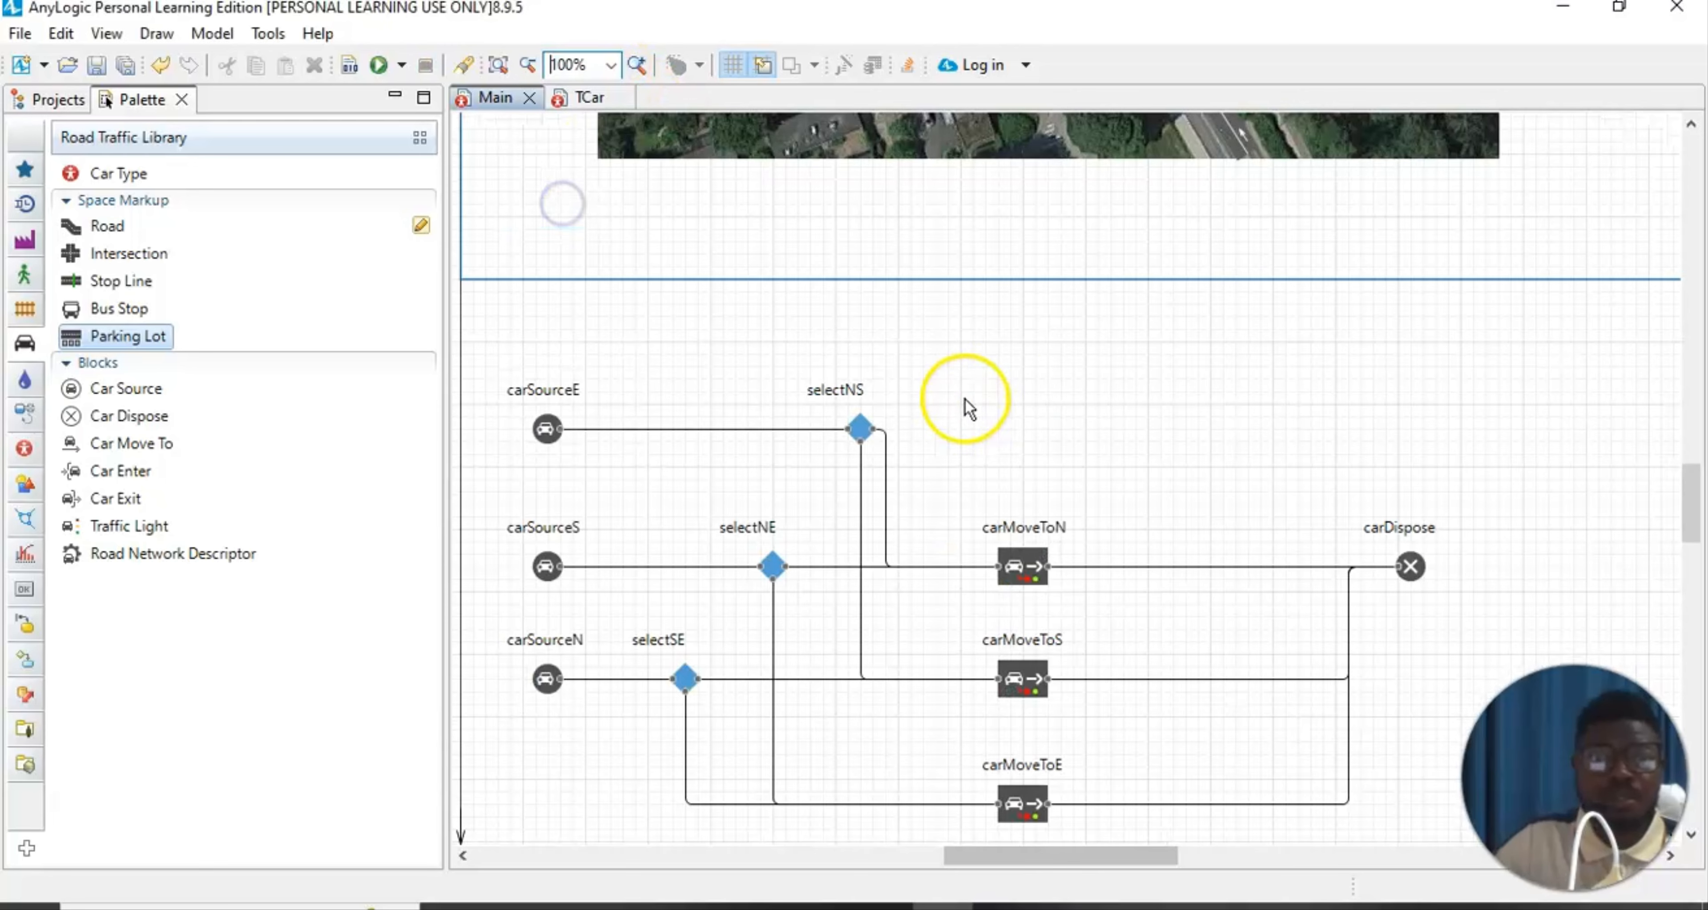
left_click_drag(1009, 389, 1120, 374)
scroll(1133, 410, "down", 5)
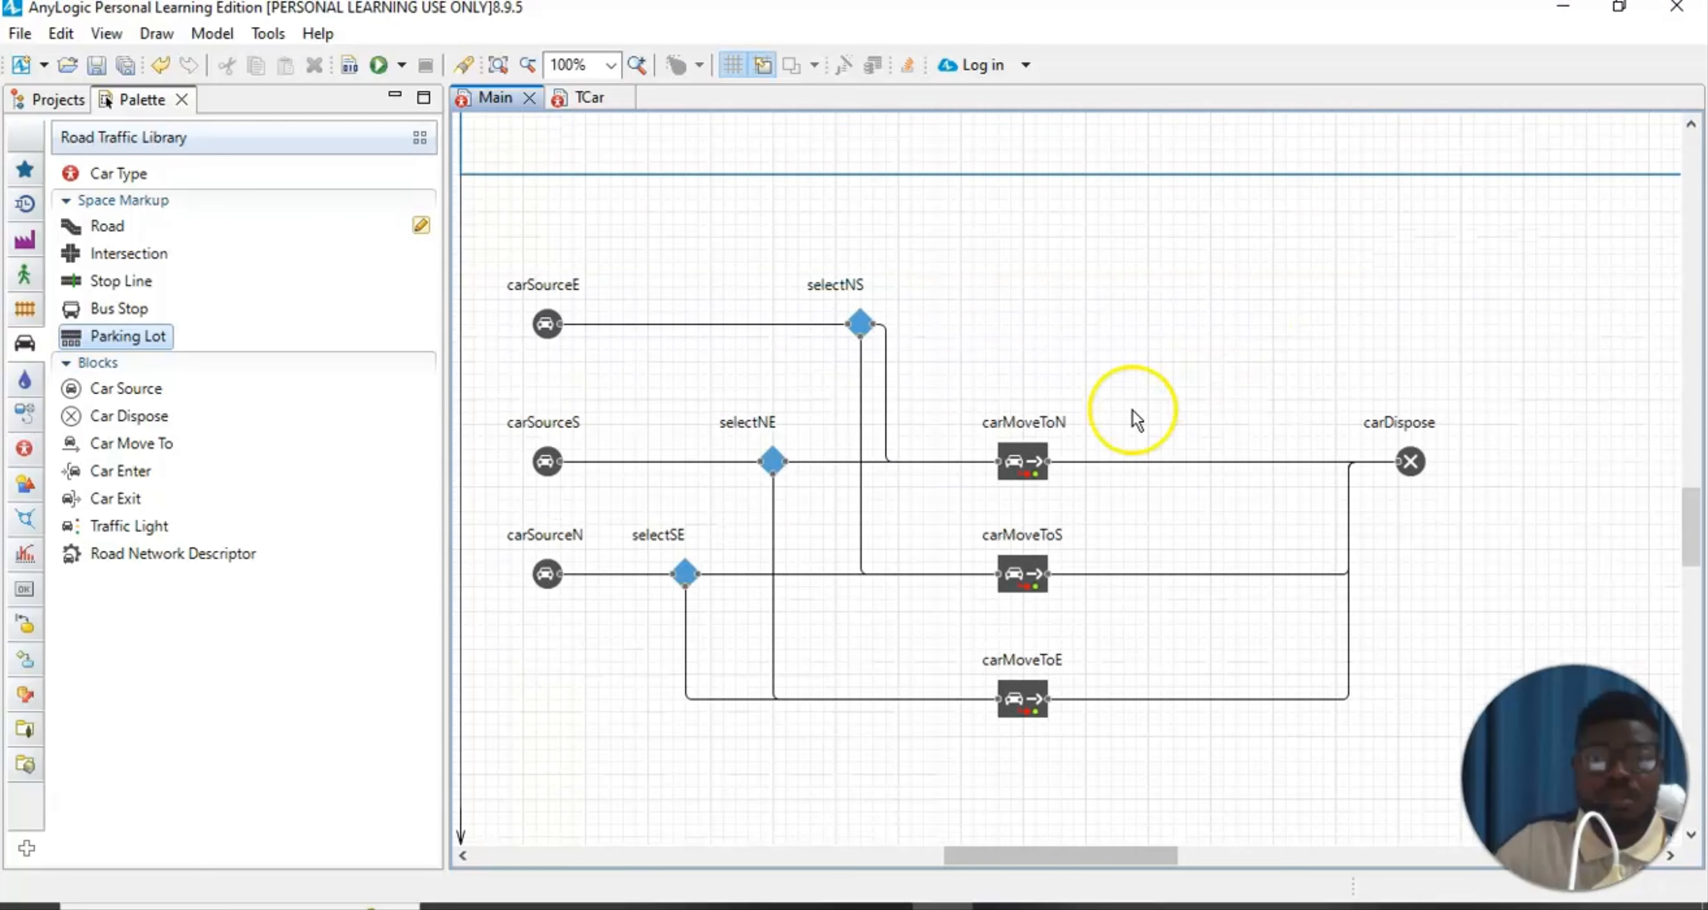
scroll(1133, 412, "up", 4)
scroll(1131, 412, "up", 7)
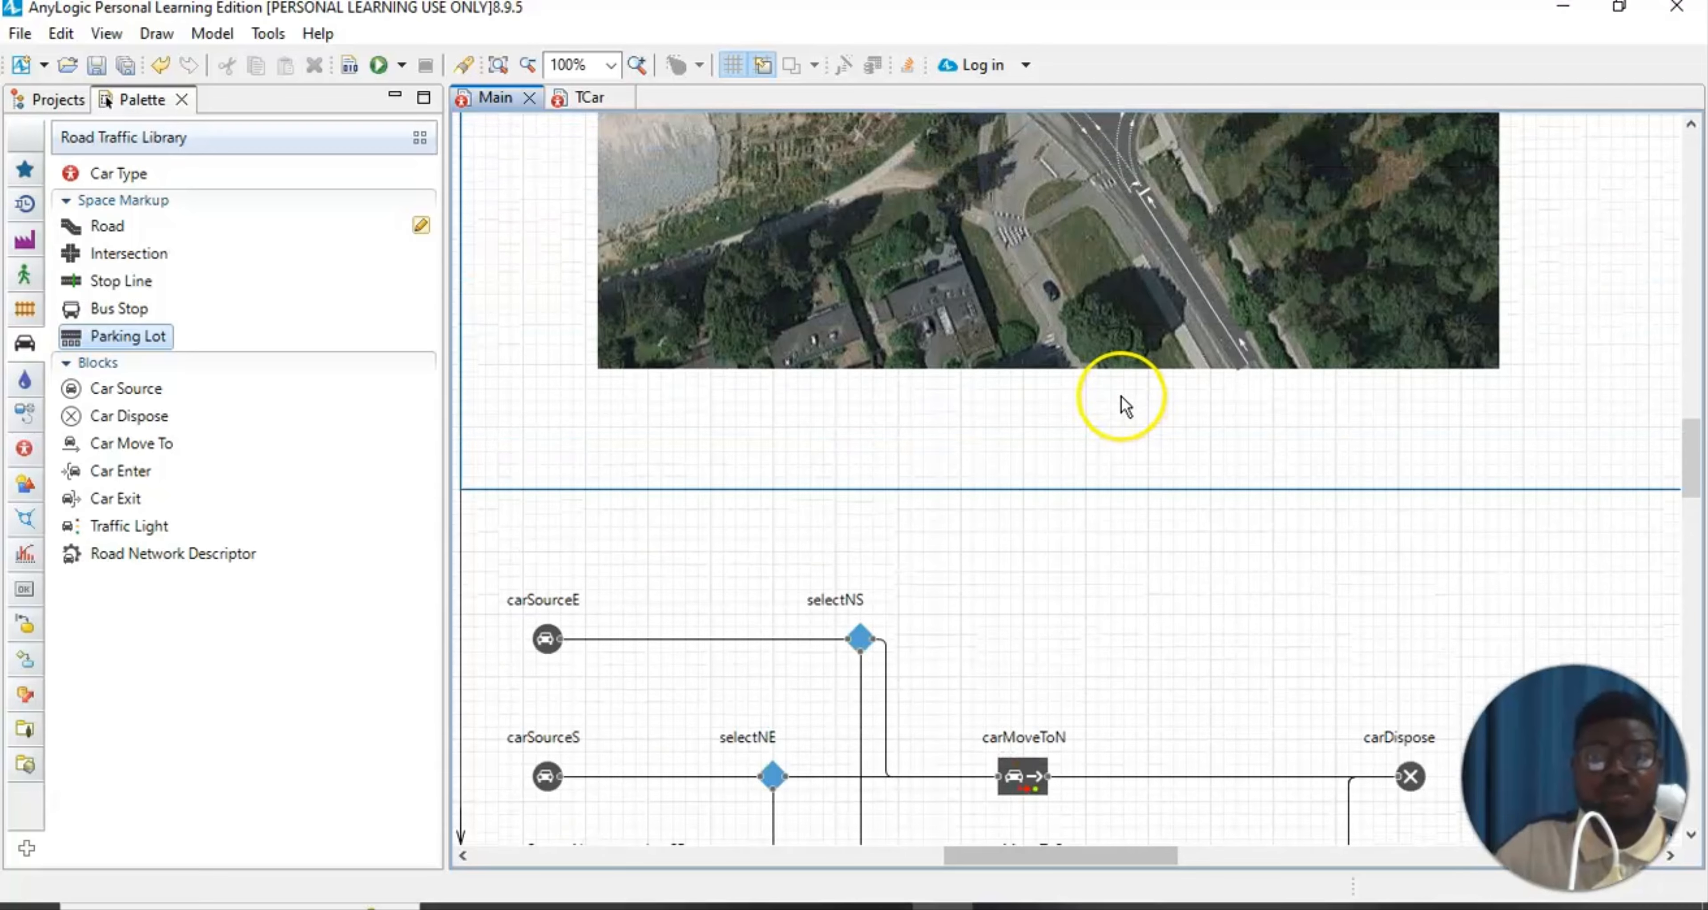
scroll(1121, 396, "up", 5)
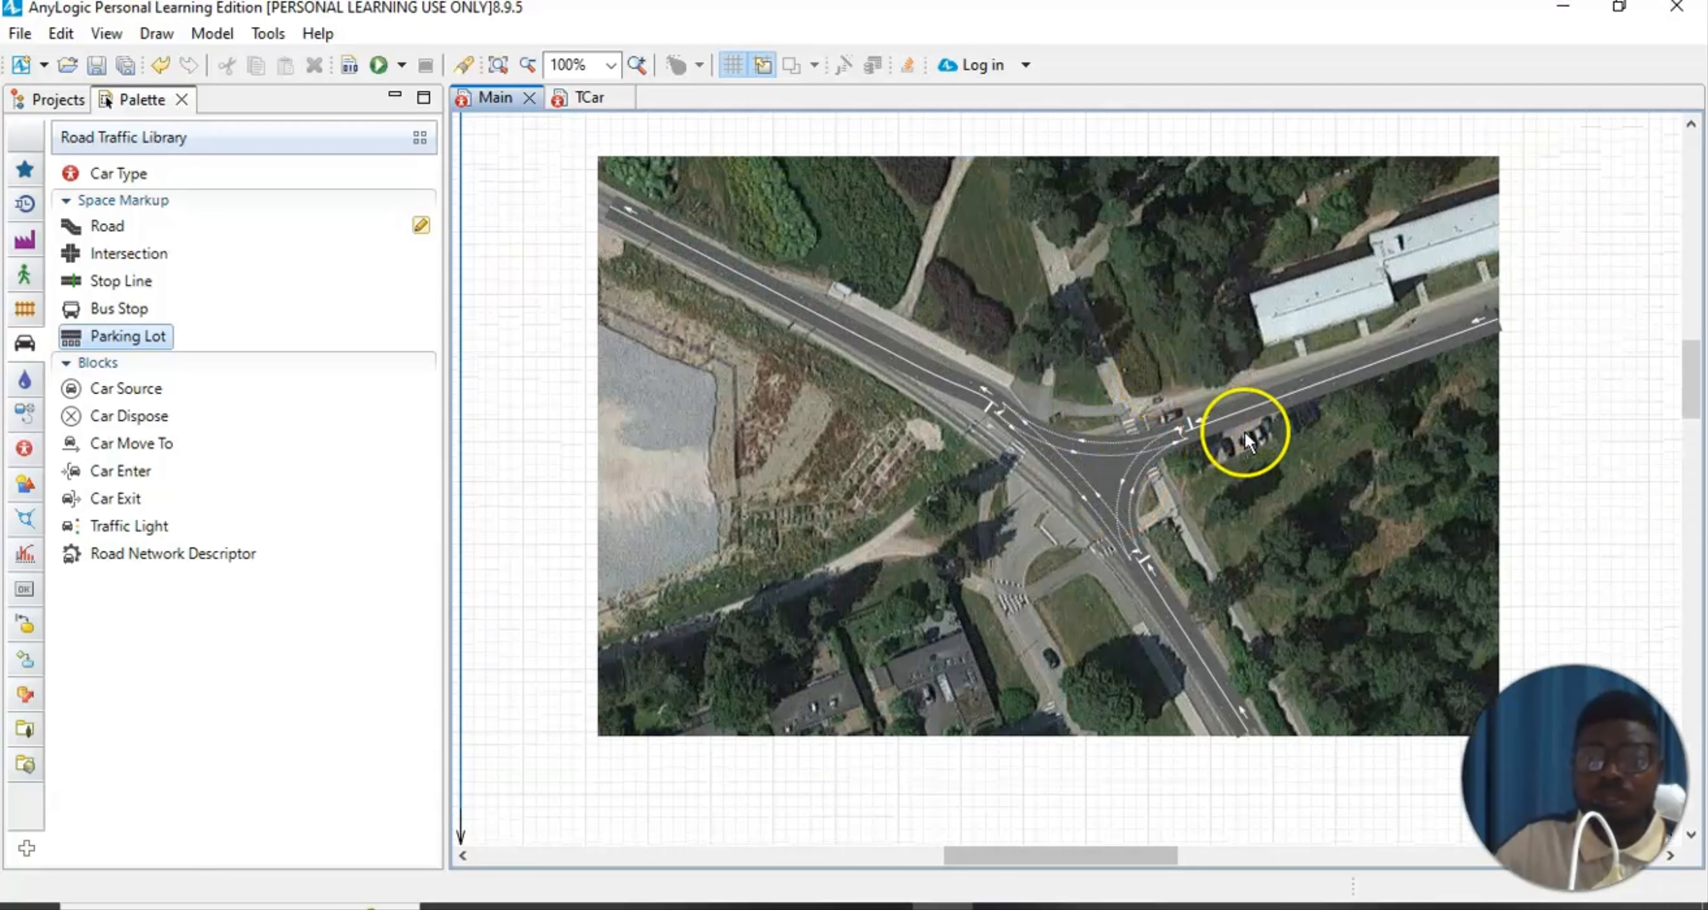
Add a parking lot along the south side of the east road, beside the parked cars in the aerial image
left_click(610, 66)
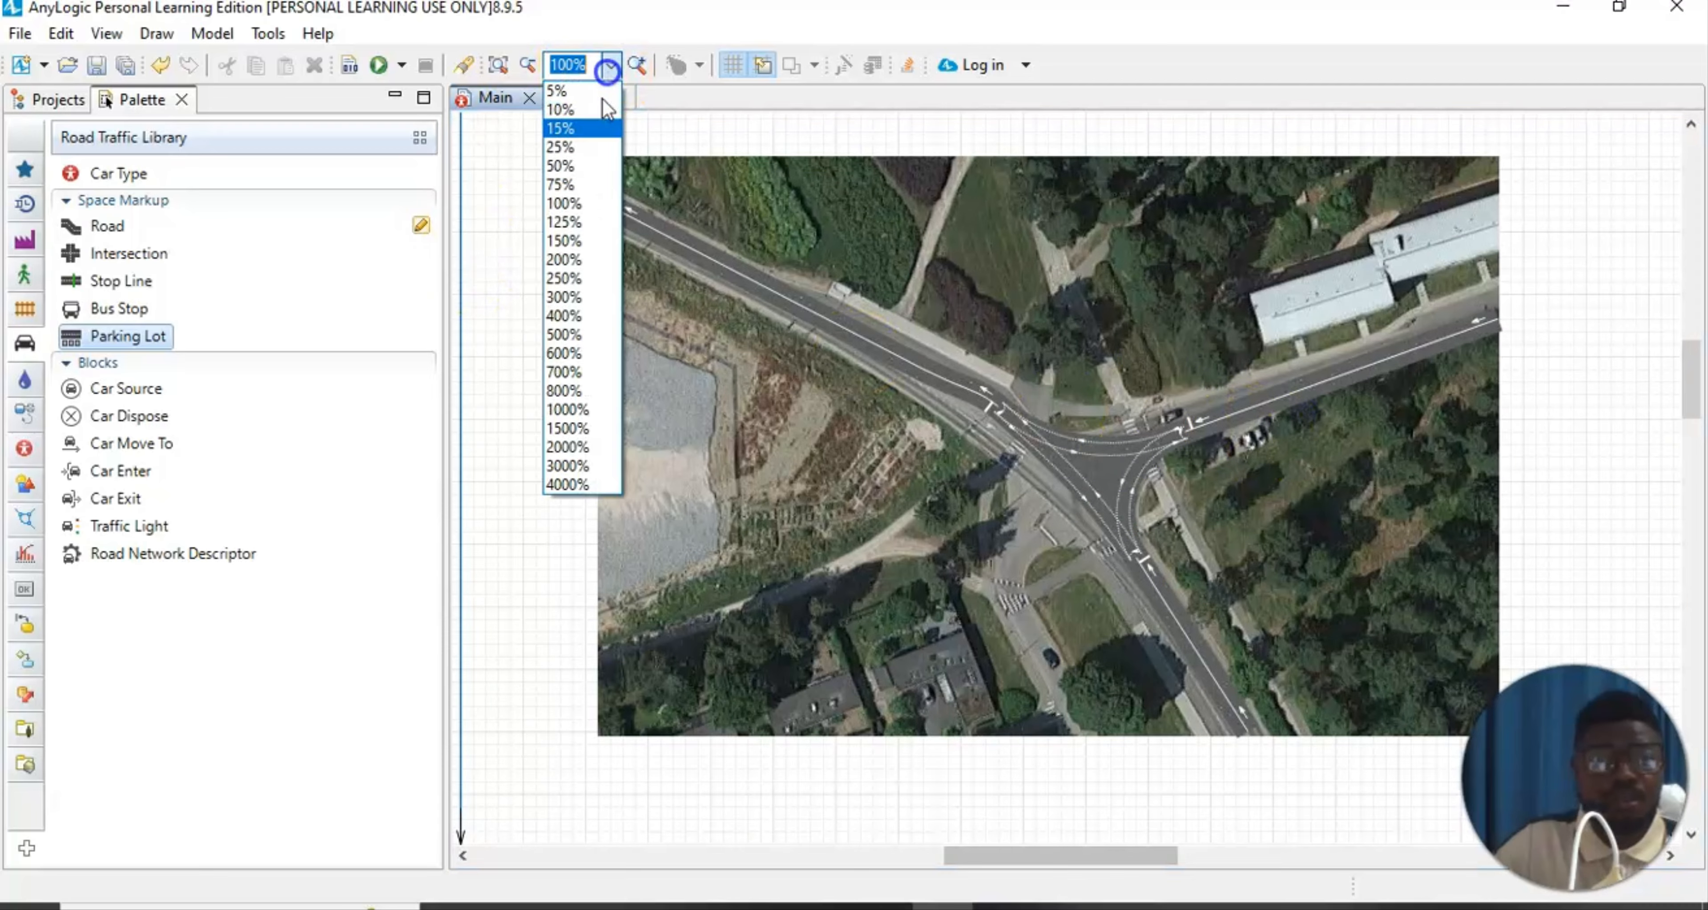
left_click(576, 222)
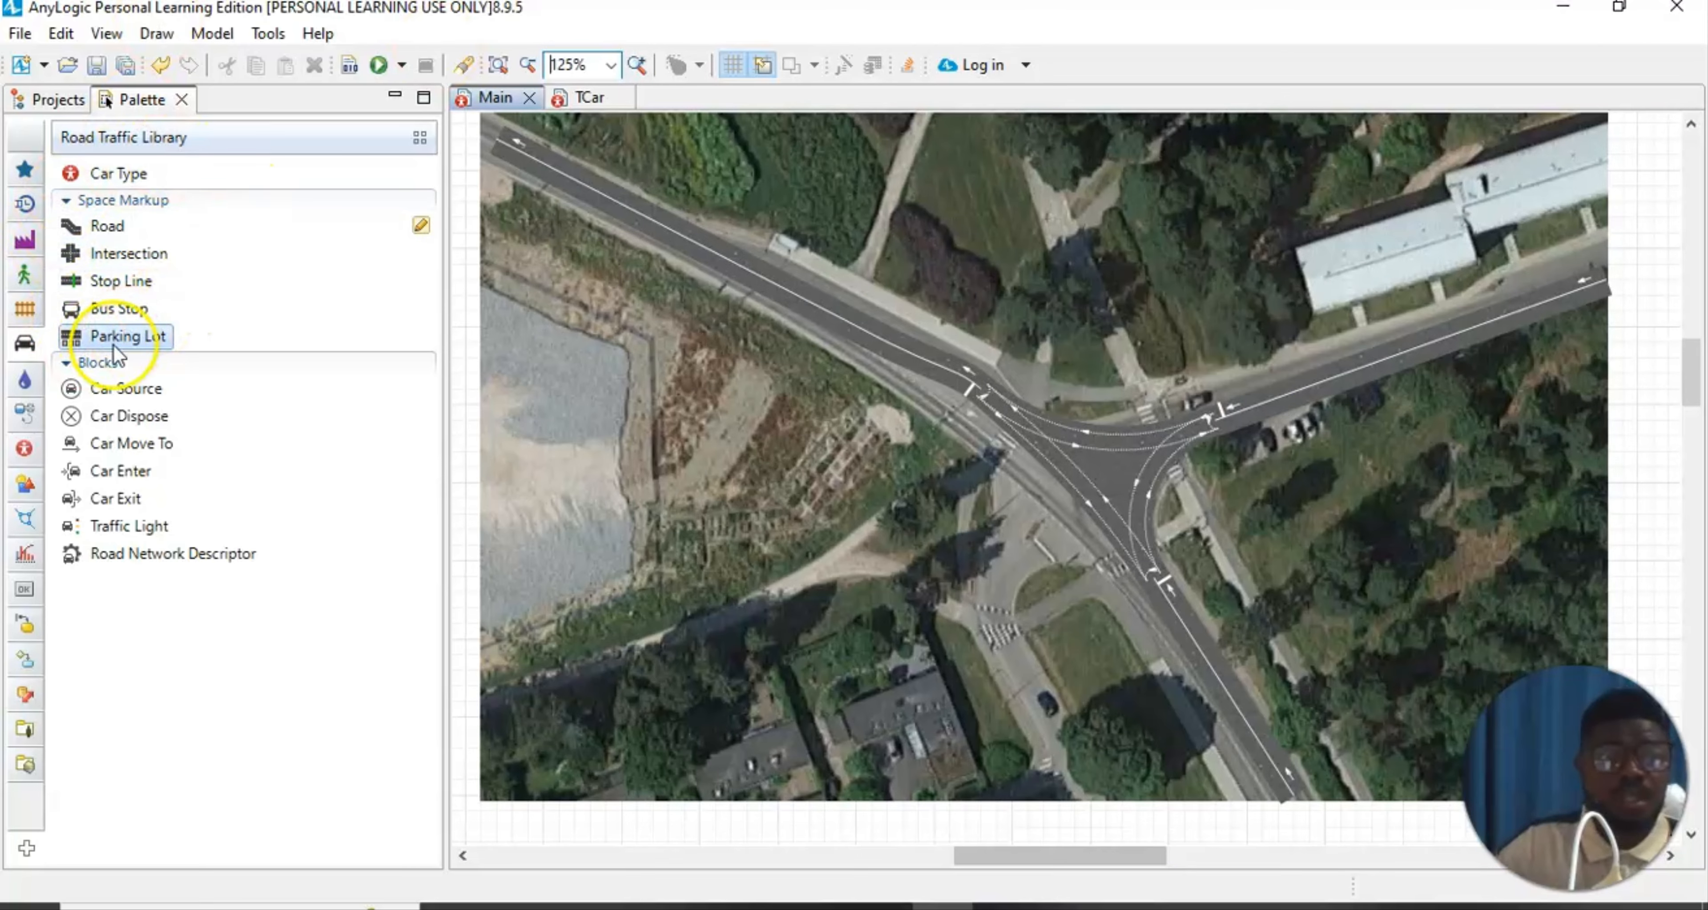
left_click(124, 335)
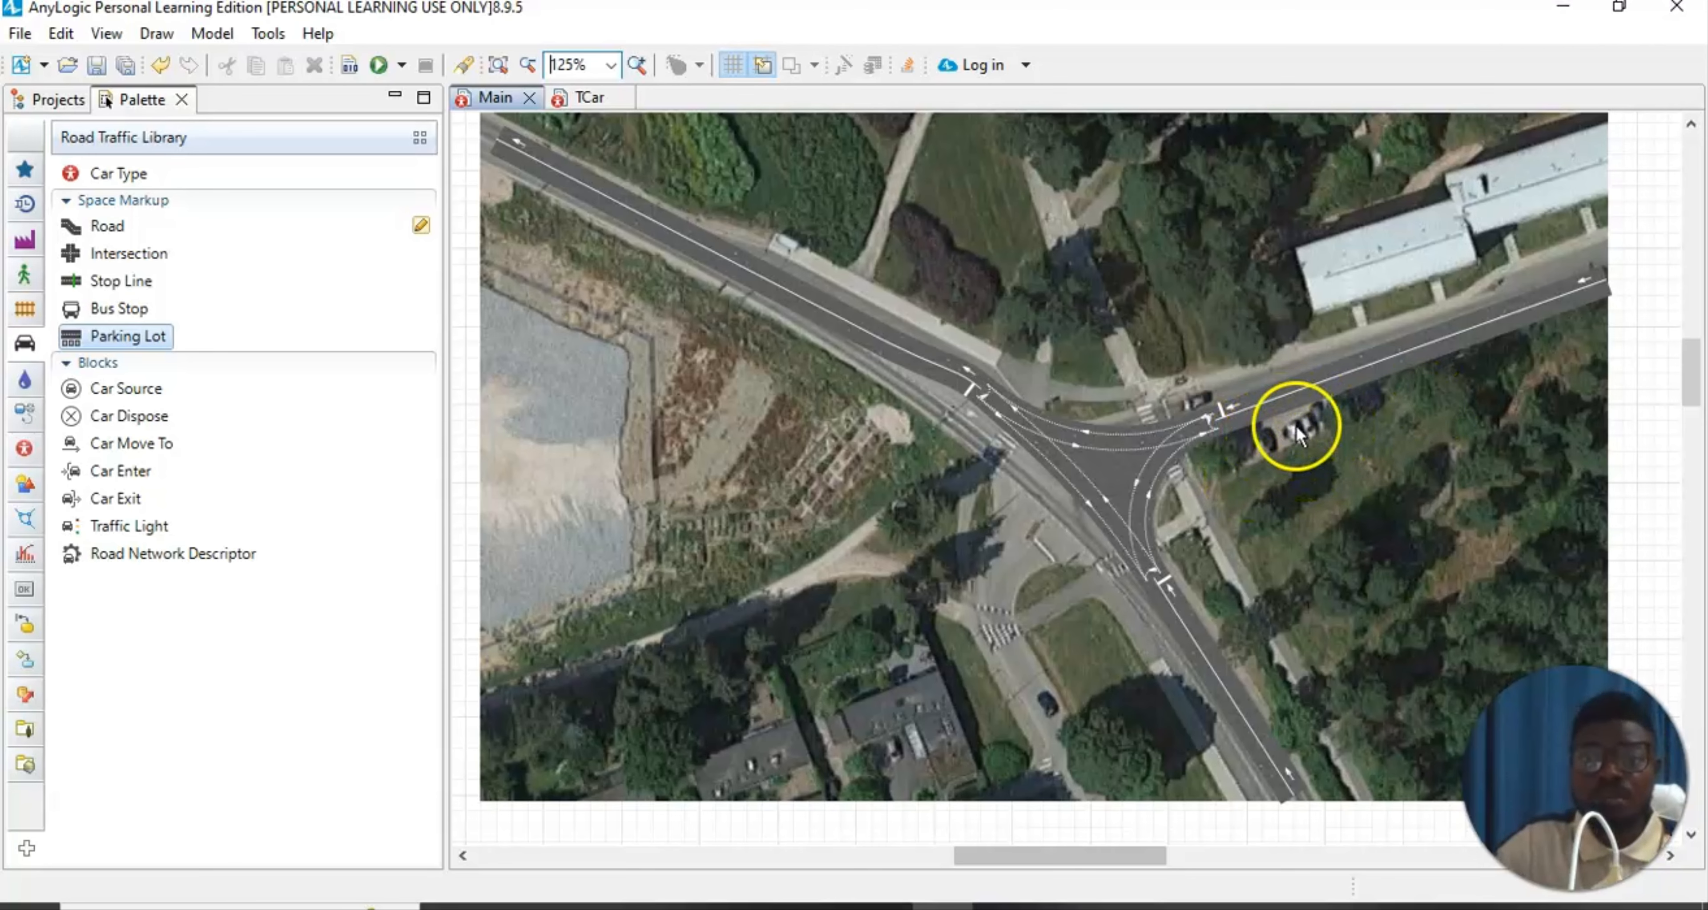
scroll(1296, 425, "up", 1)
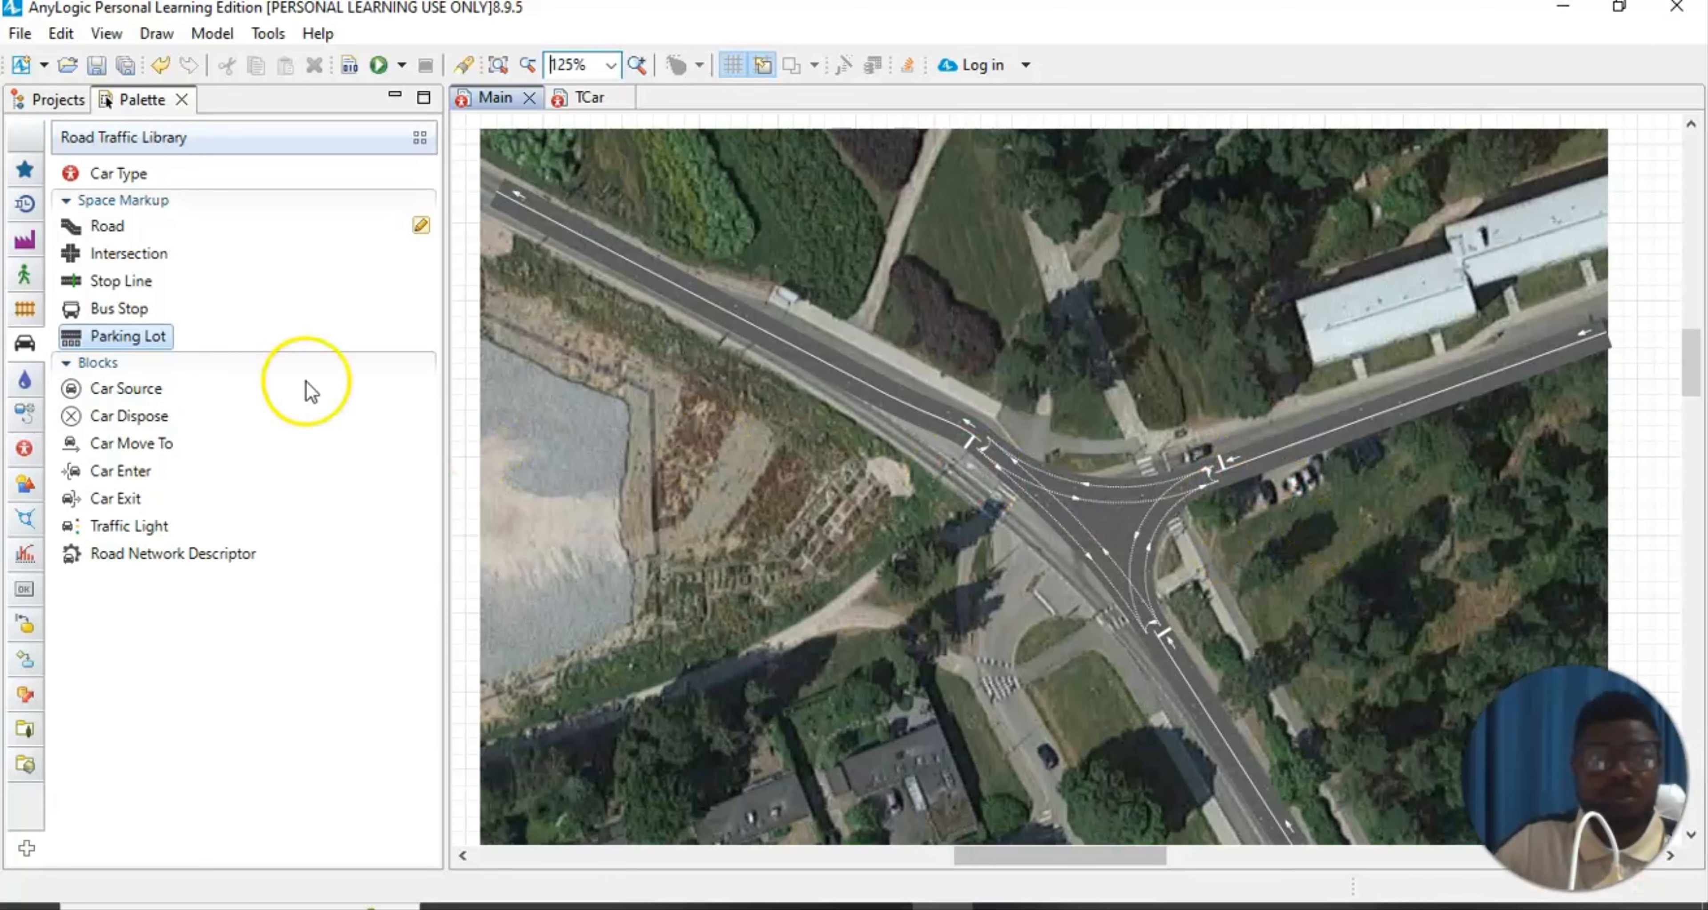
left_click_drag(133, 336, 1284, 486)
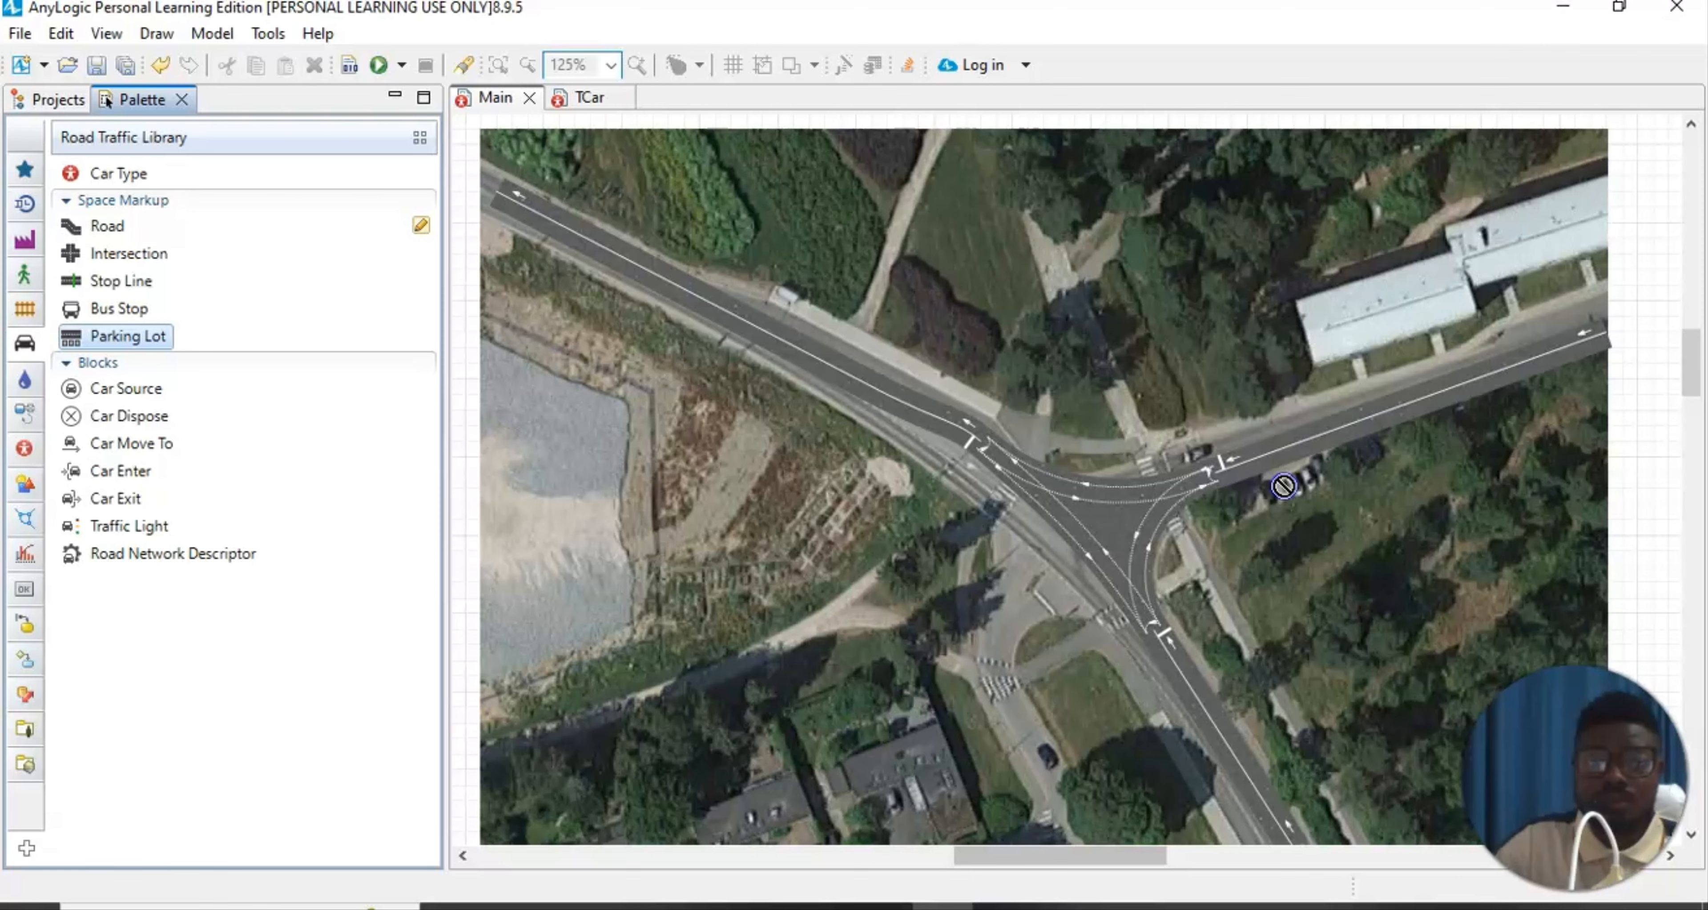
mouse_move(1284, 486)
left_mouse_down()
mouse_move(1250, 506)
mouse_move(1263, 474)
left_mouse_up()
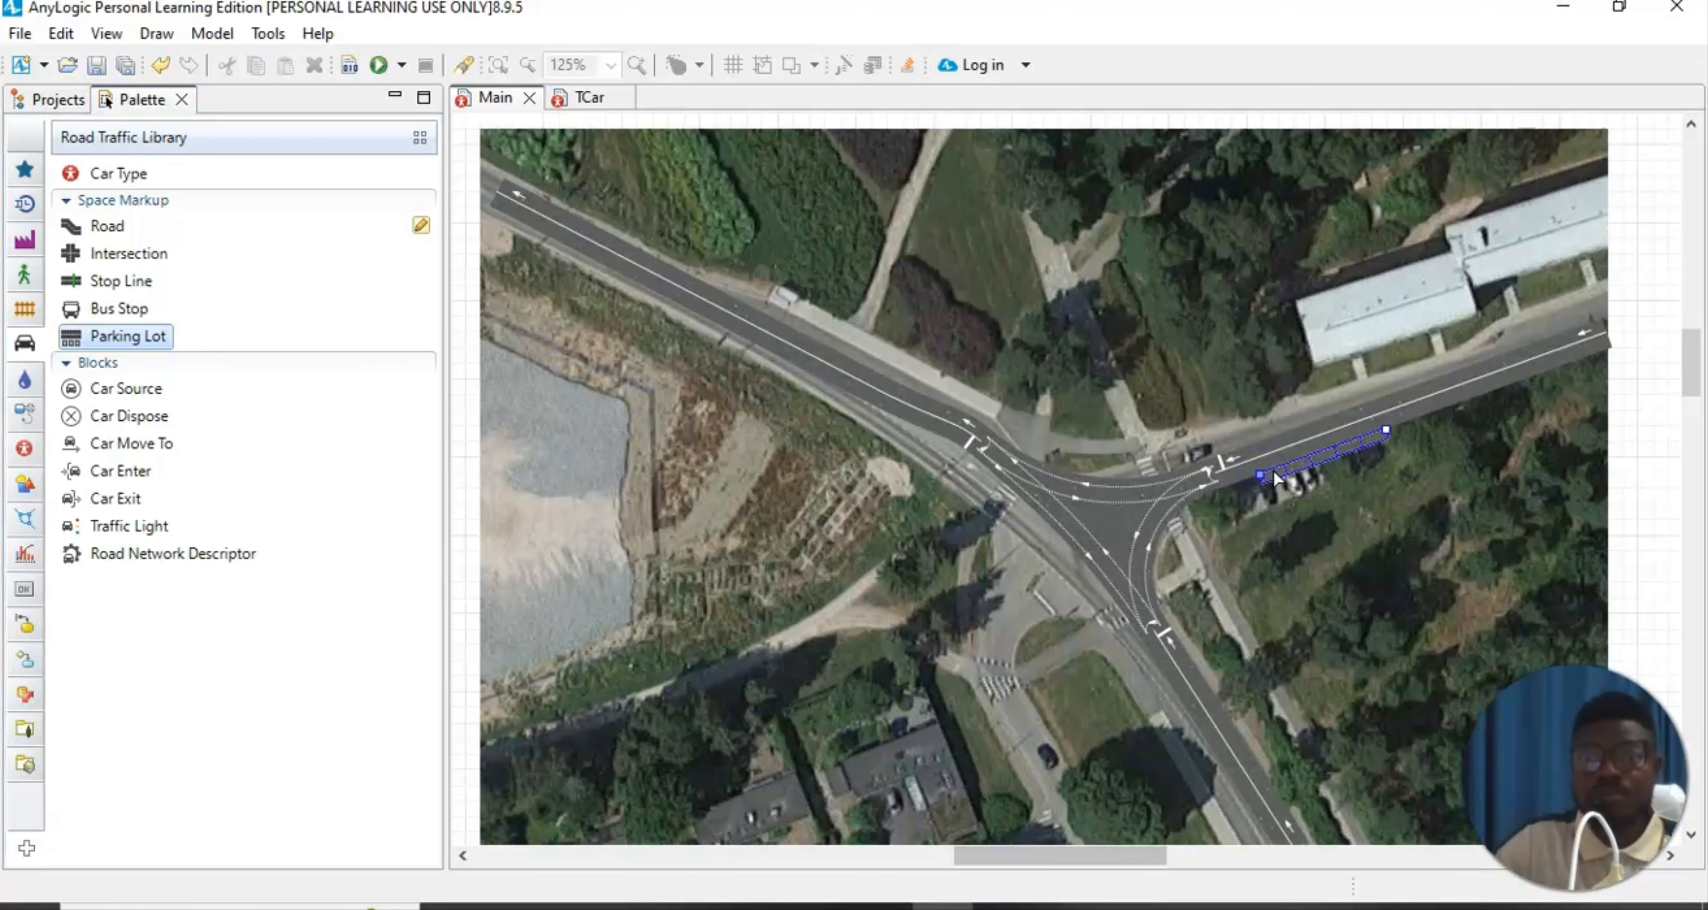
left_click(1360, 542)
left_click(1215, 494)
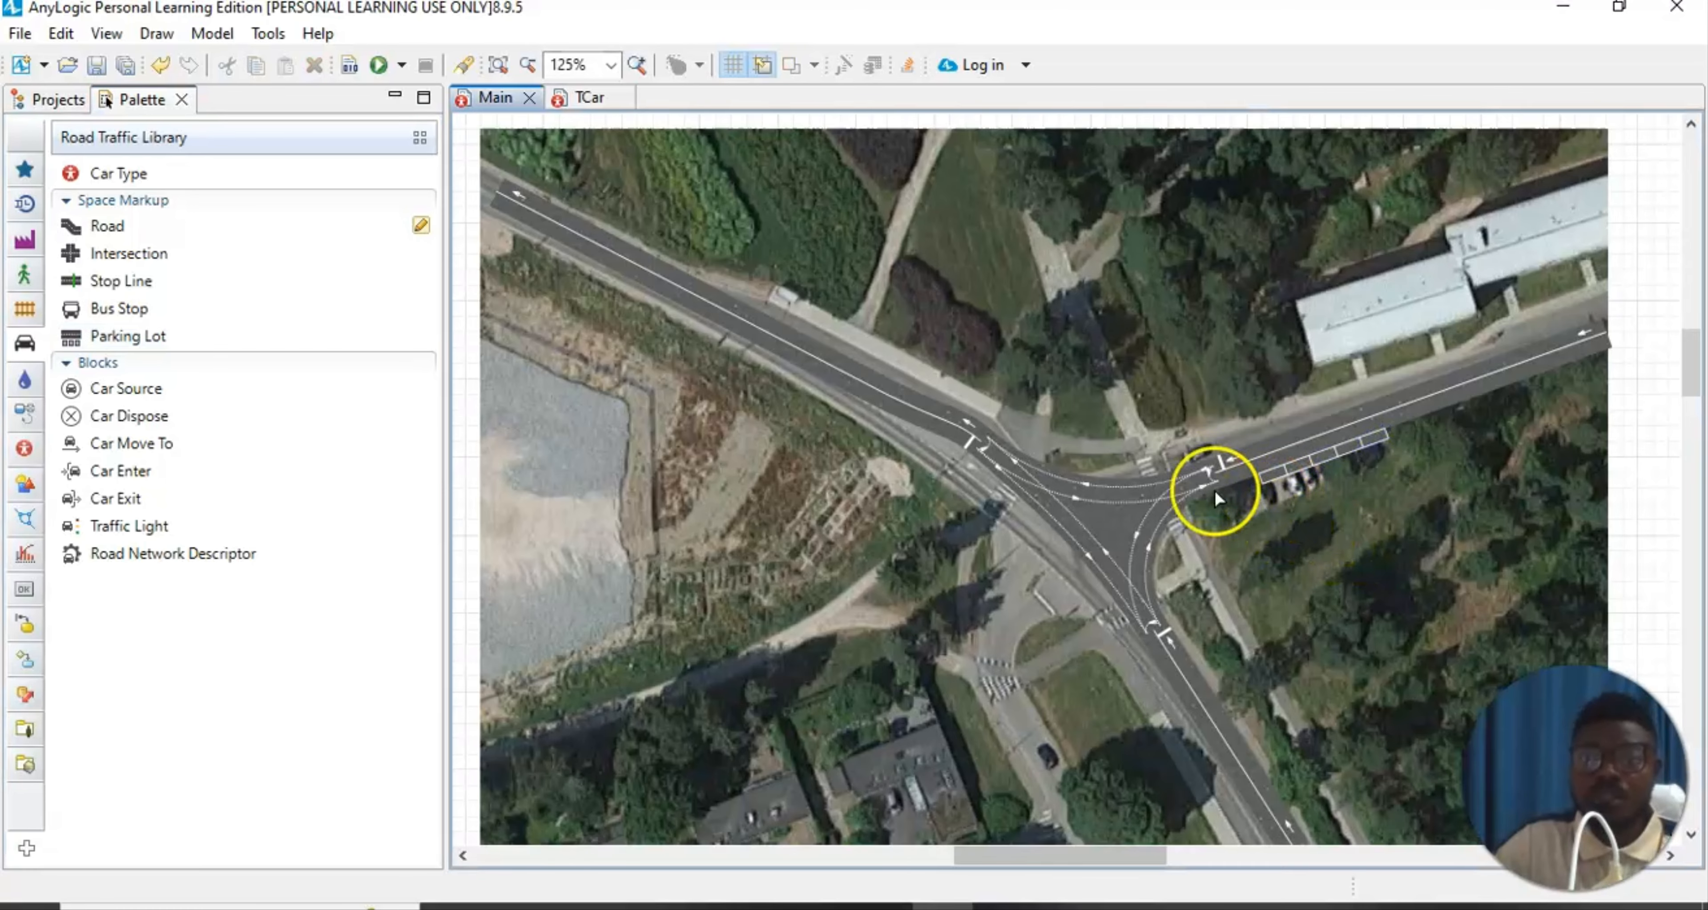
Set the type of the parking lot beside the east road to Perpendicular
left_click(1311, 464)
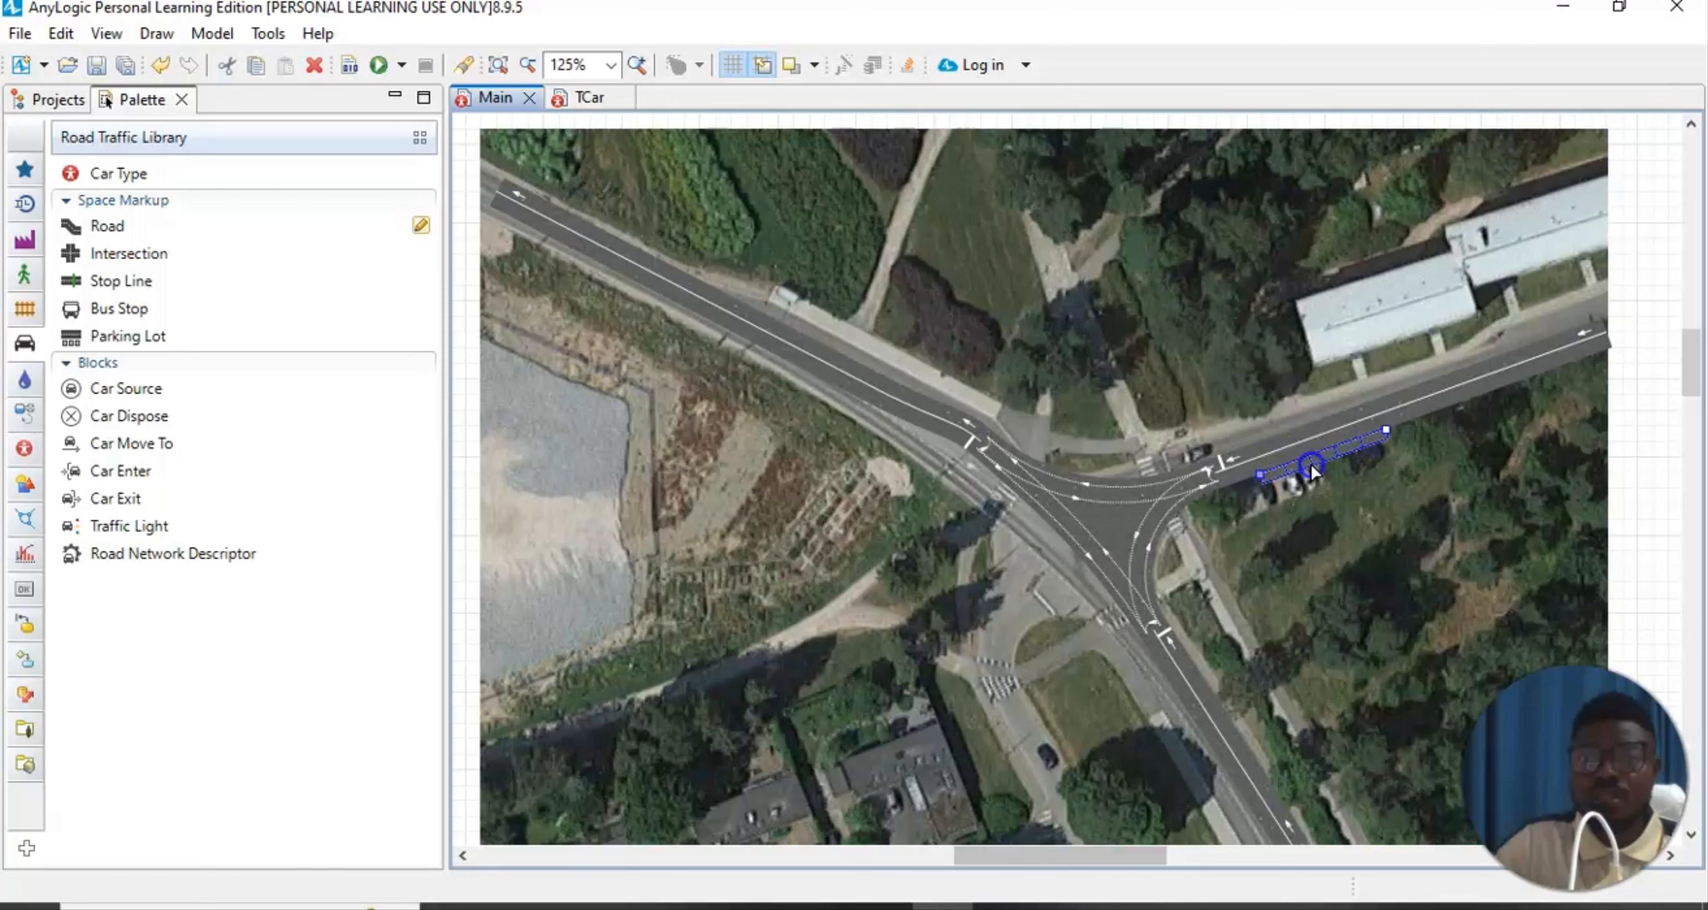
left_click(106, 33)
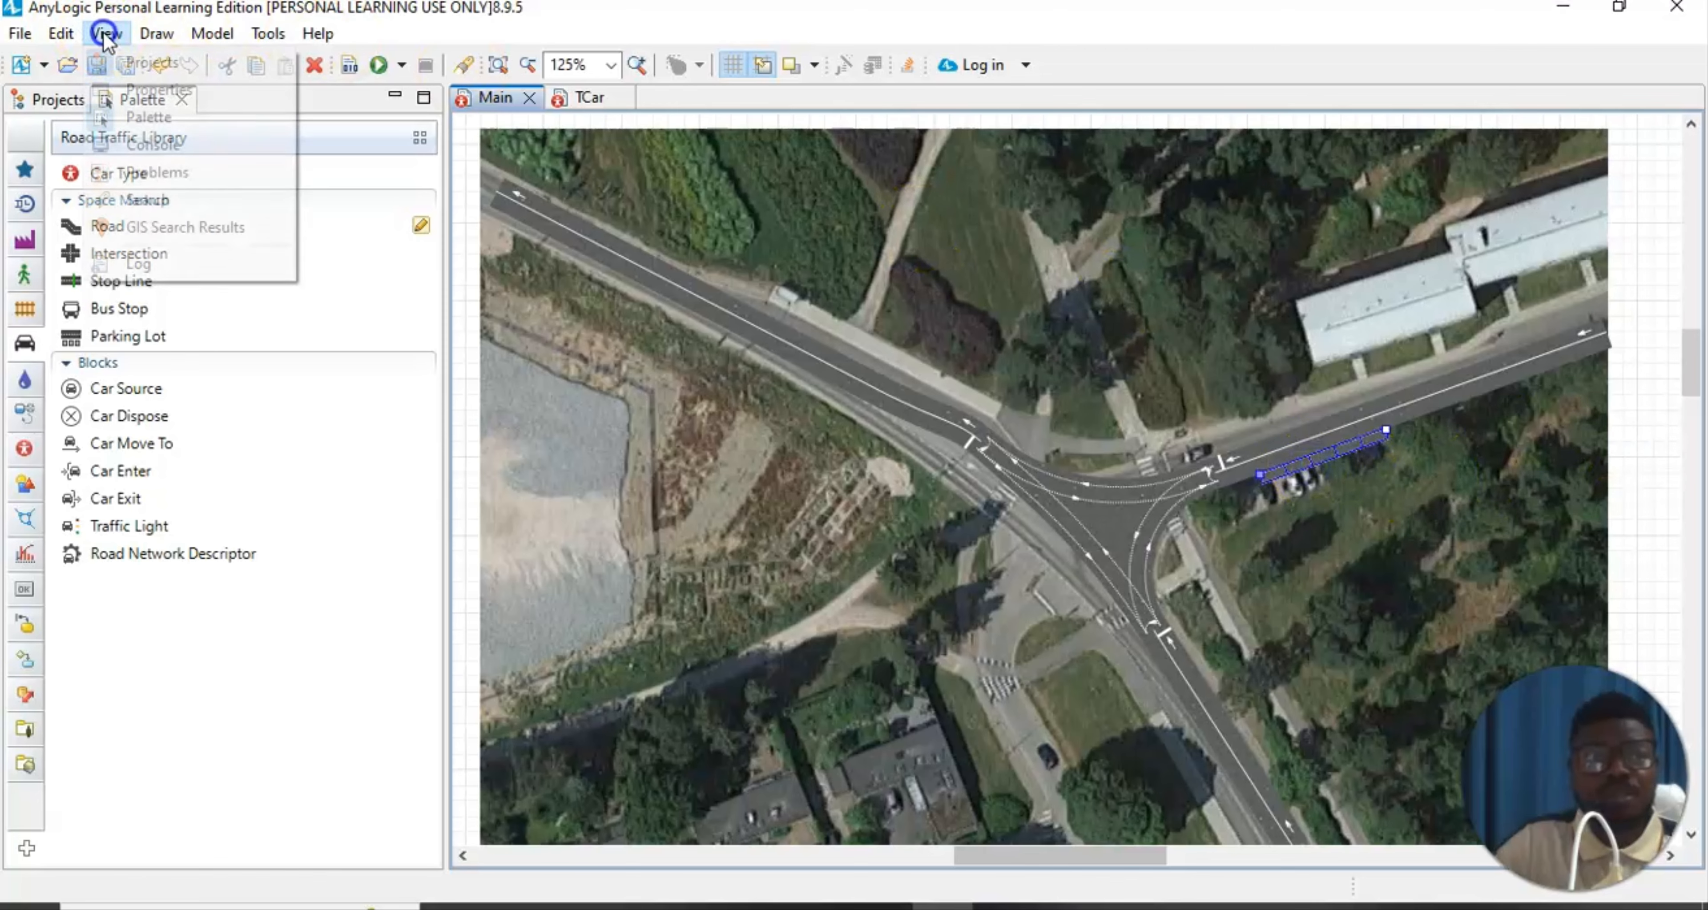
left_click(162, 85)
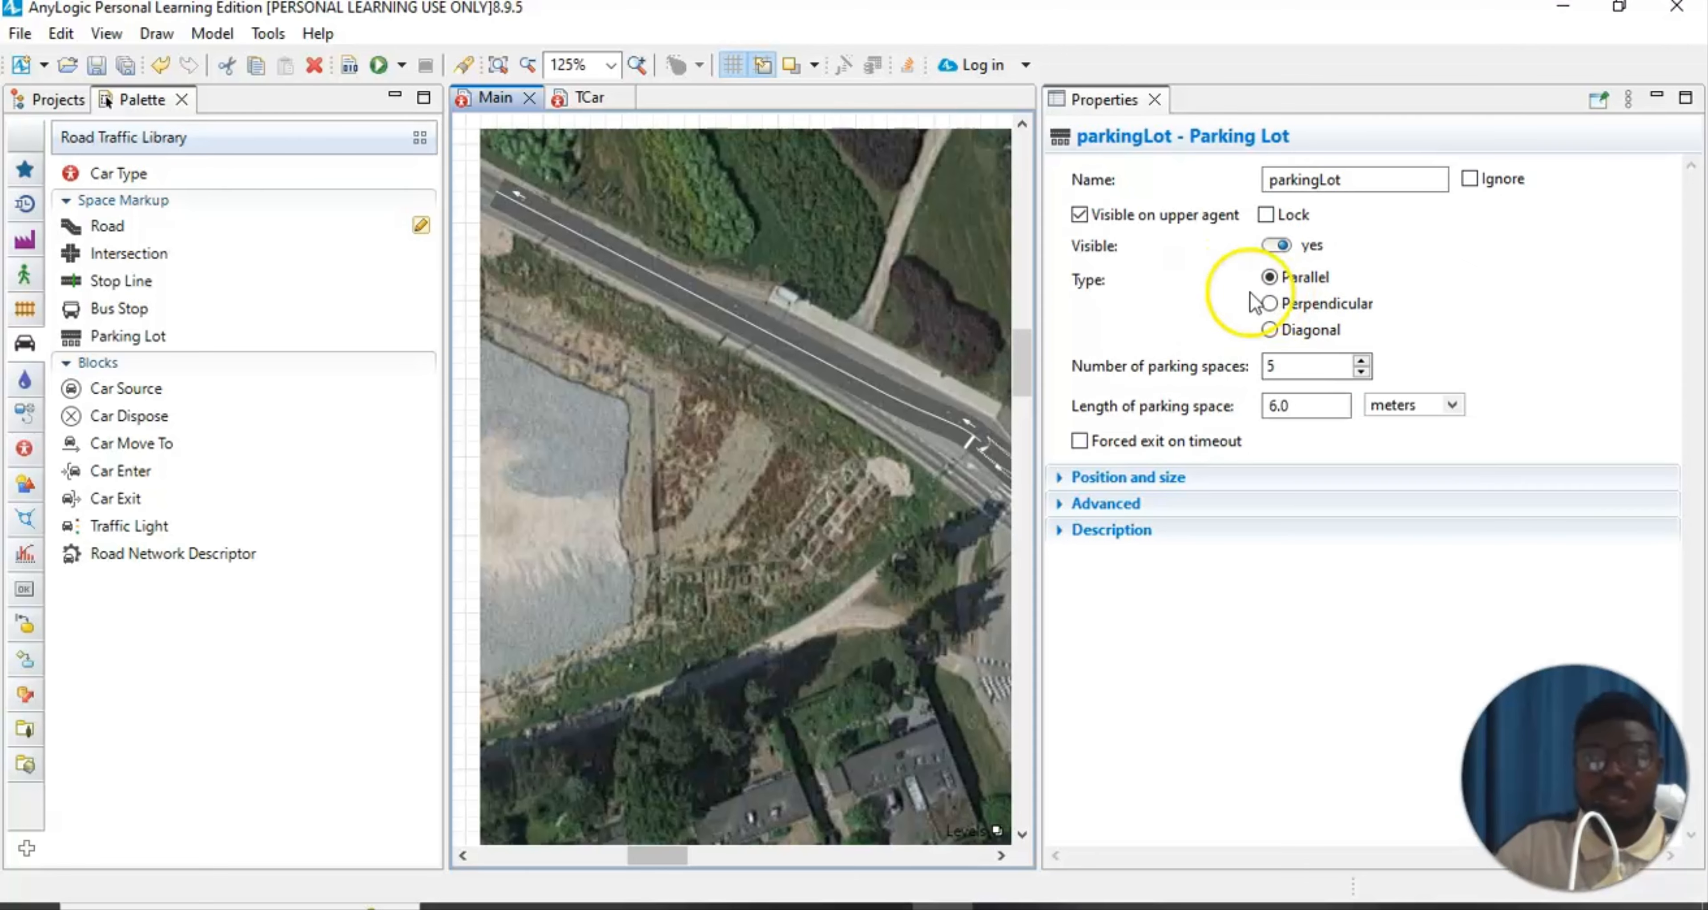
left_click(1285, 307)
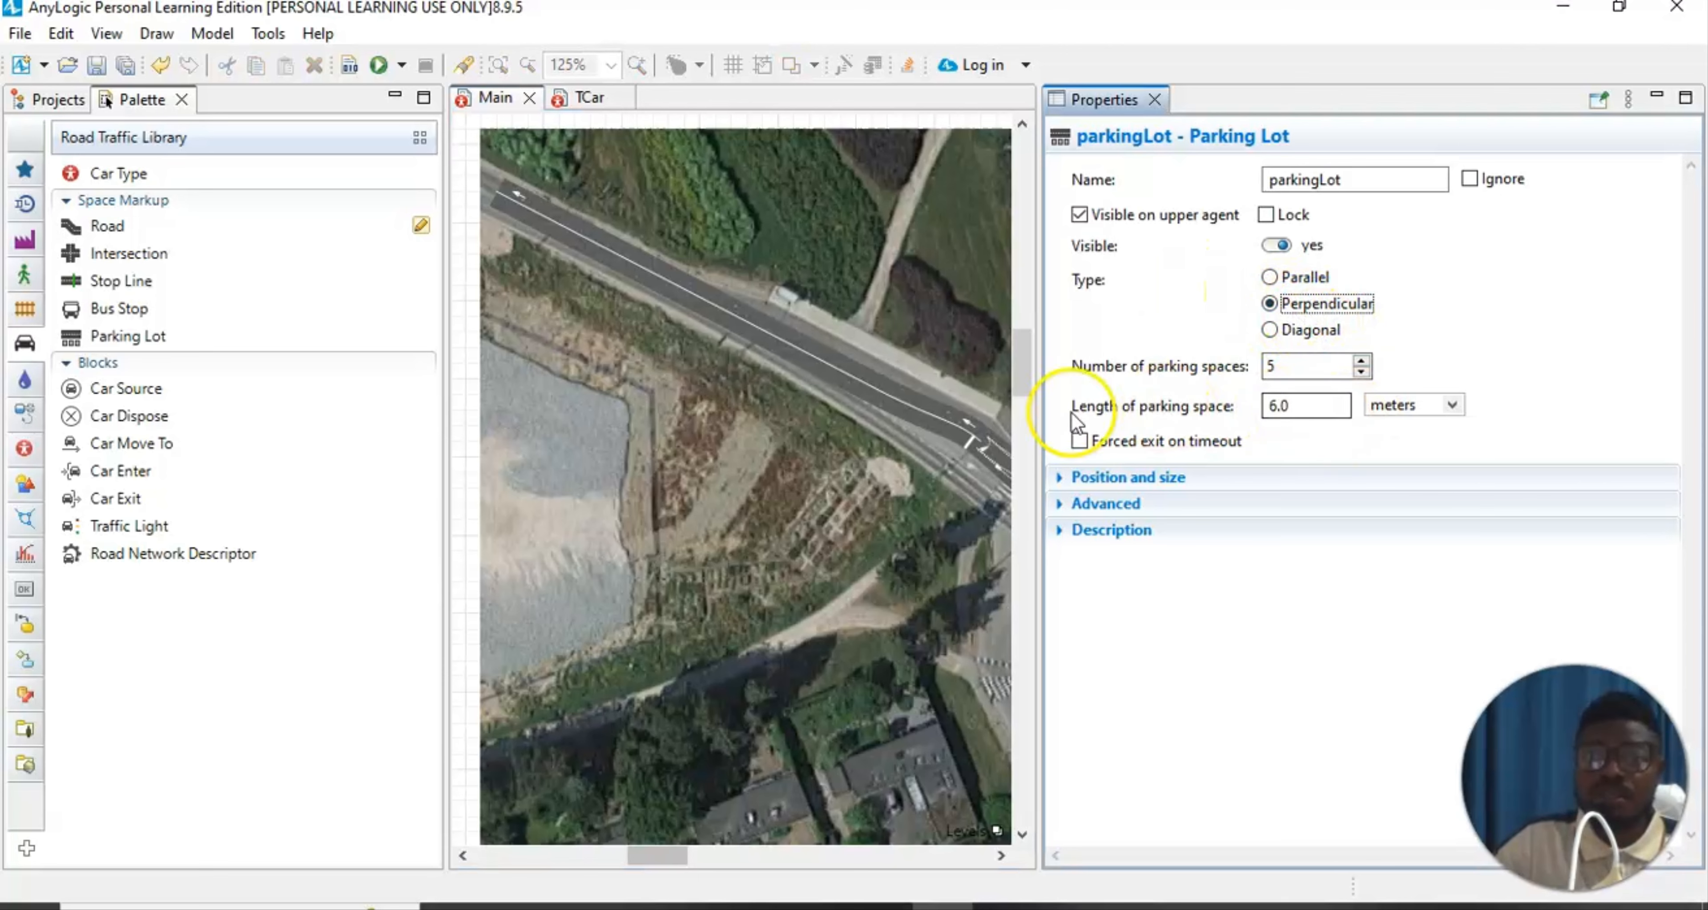
left_click(926, 361)
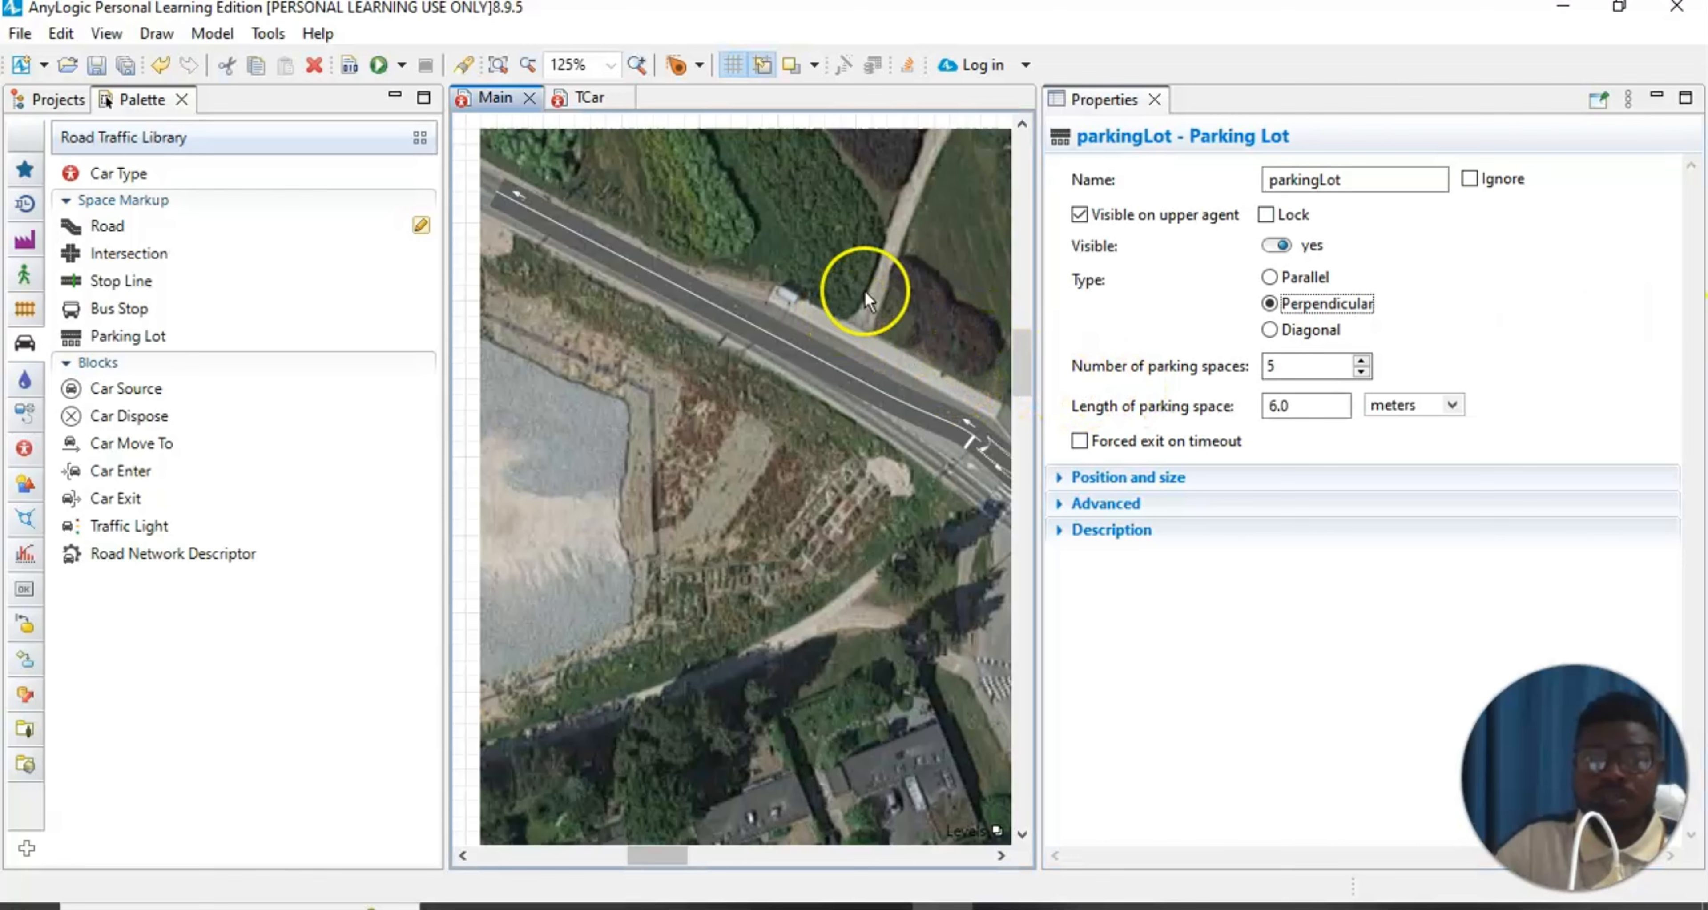
left_click(1155, 100)
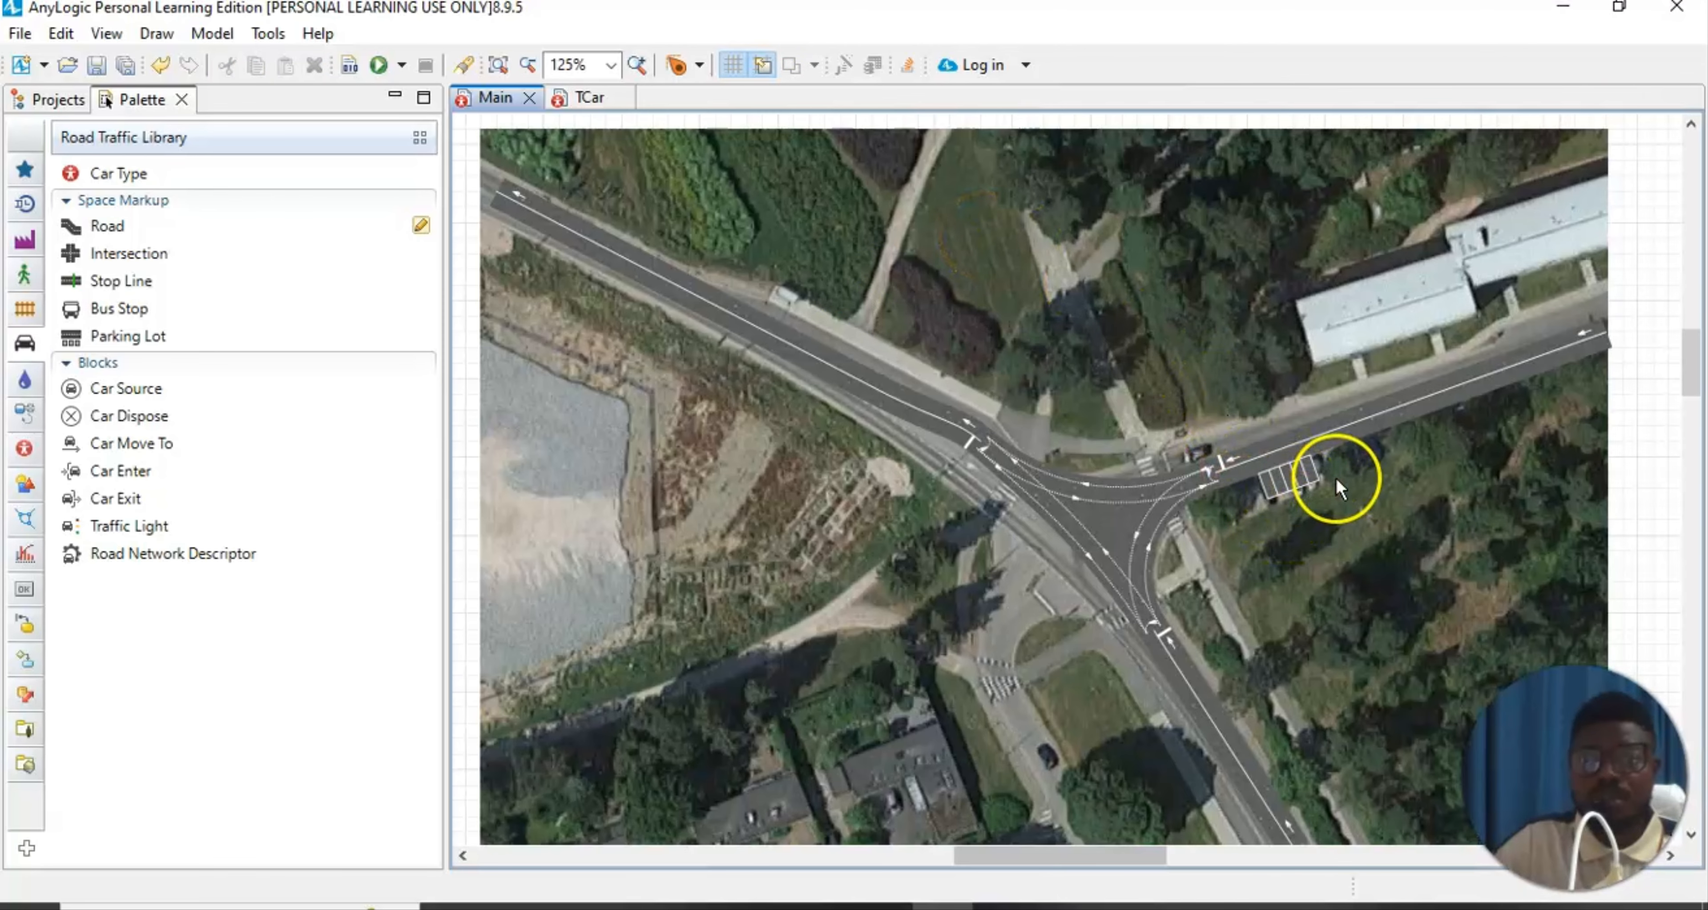
Set the number of parking spaces in the lot beside the east road to 3
left_click(1306, 479)
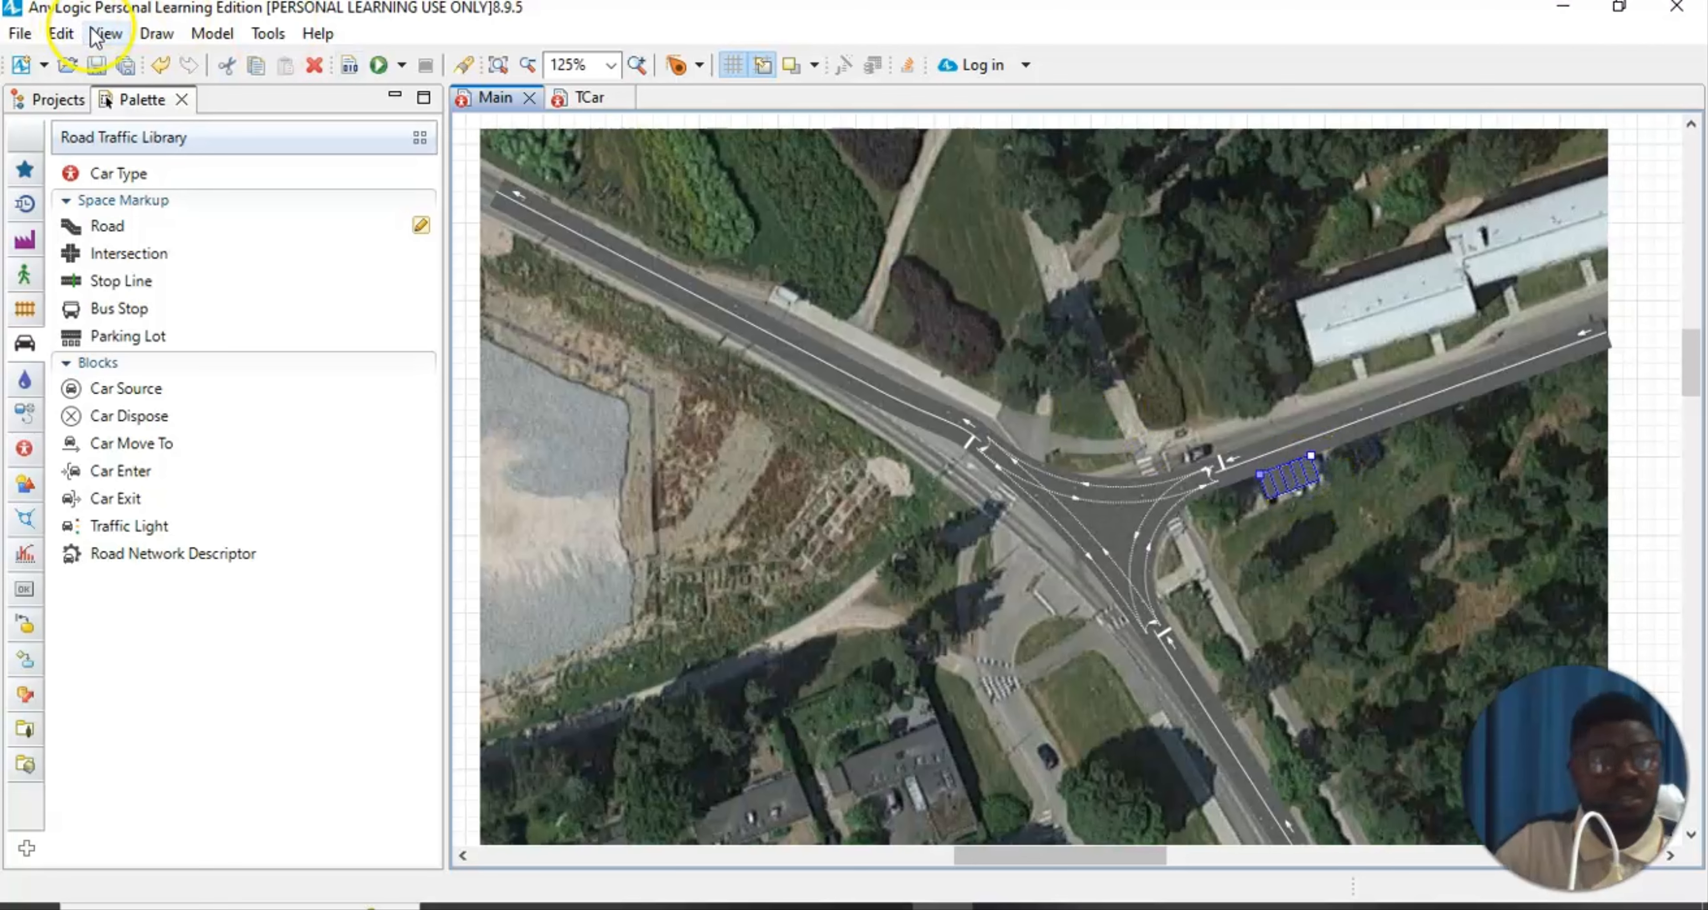
left_click(106, 34)
left_click(102, 118)
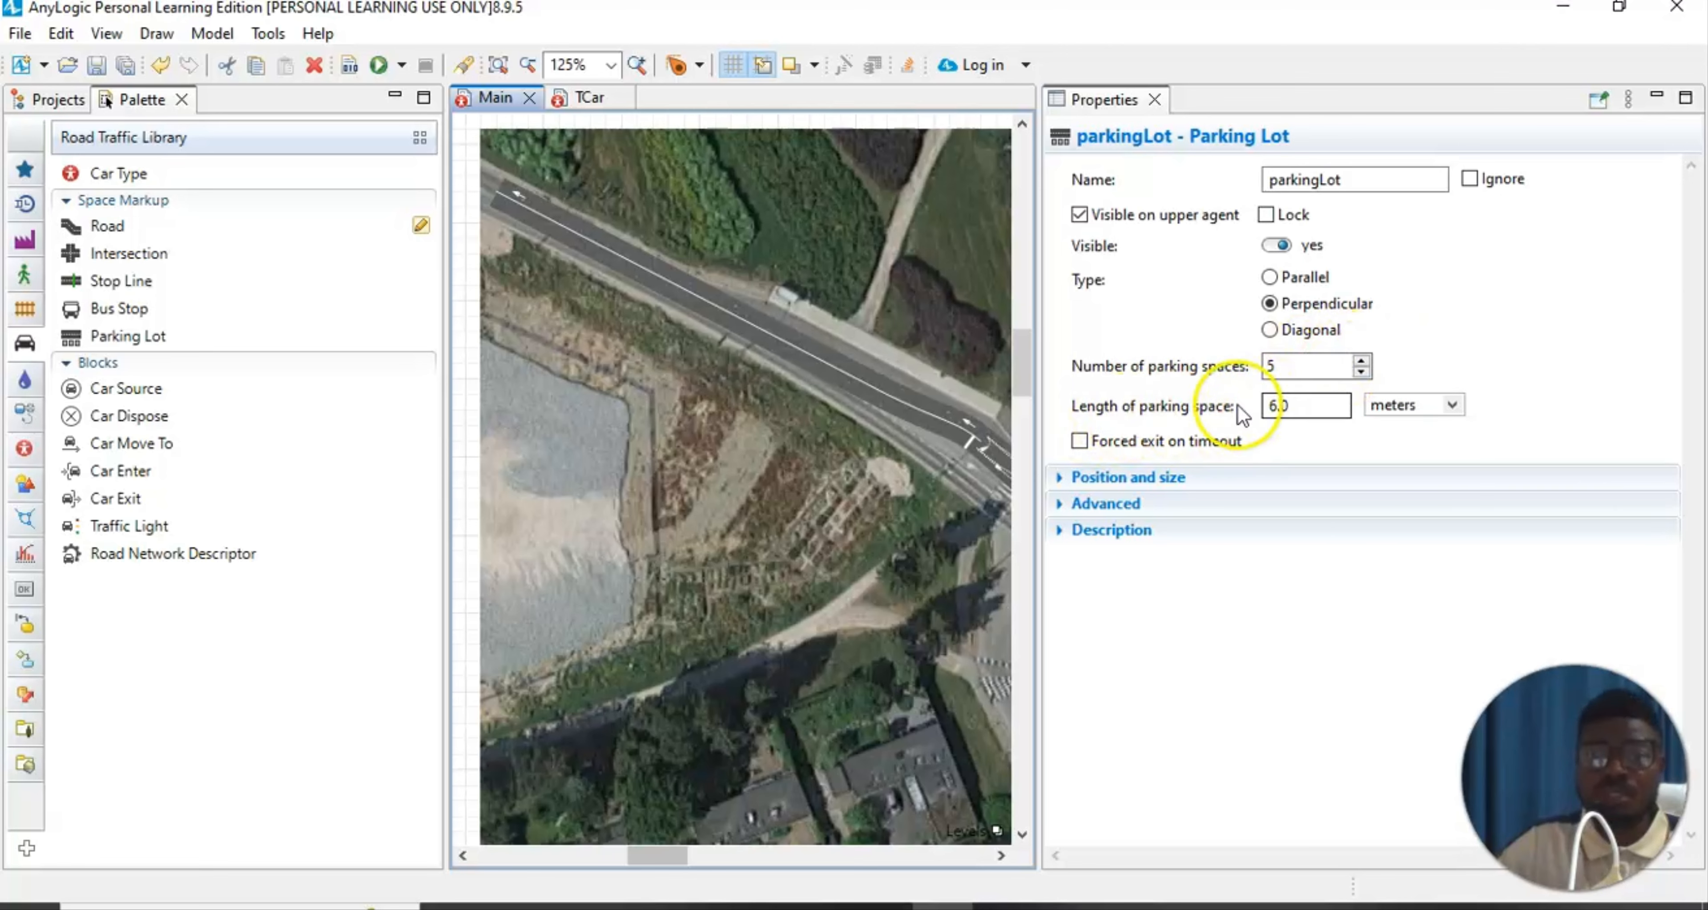
left_click(1365, 376)
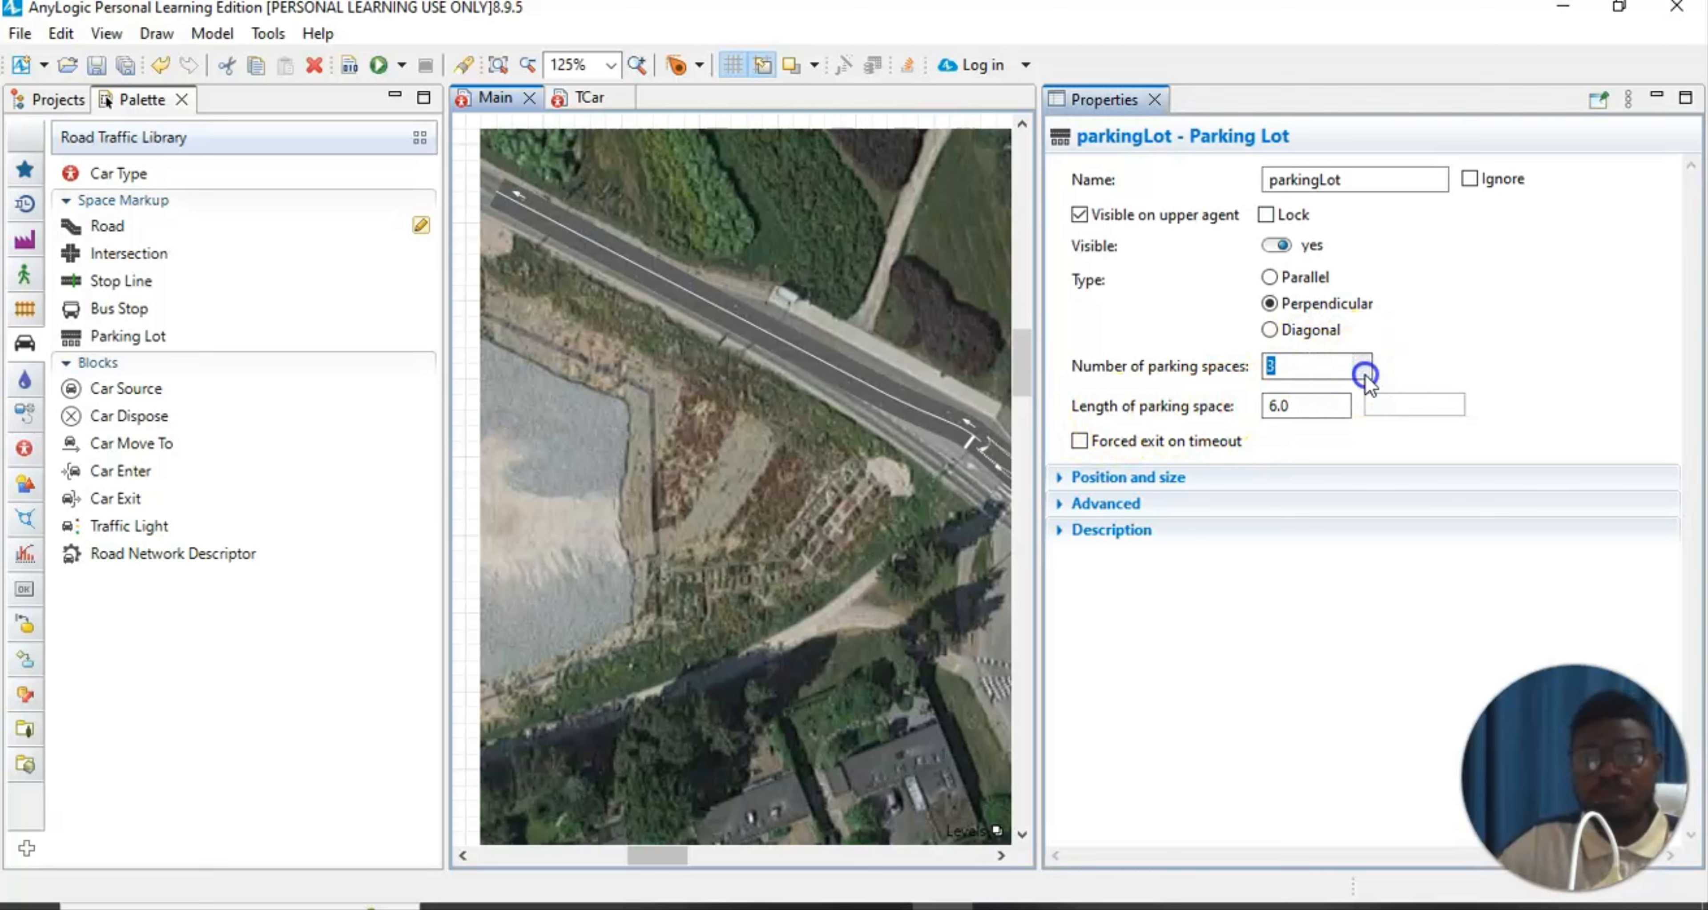
left_click(1366, 375)
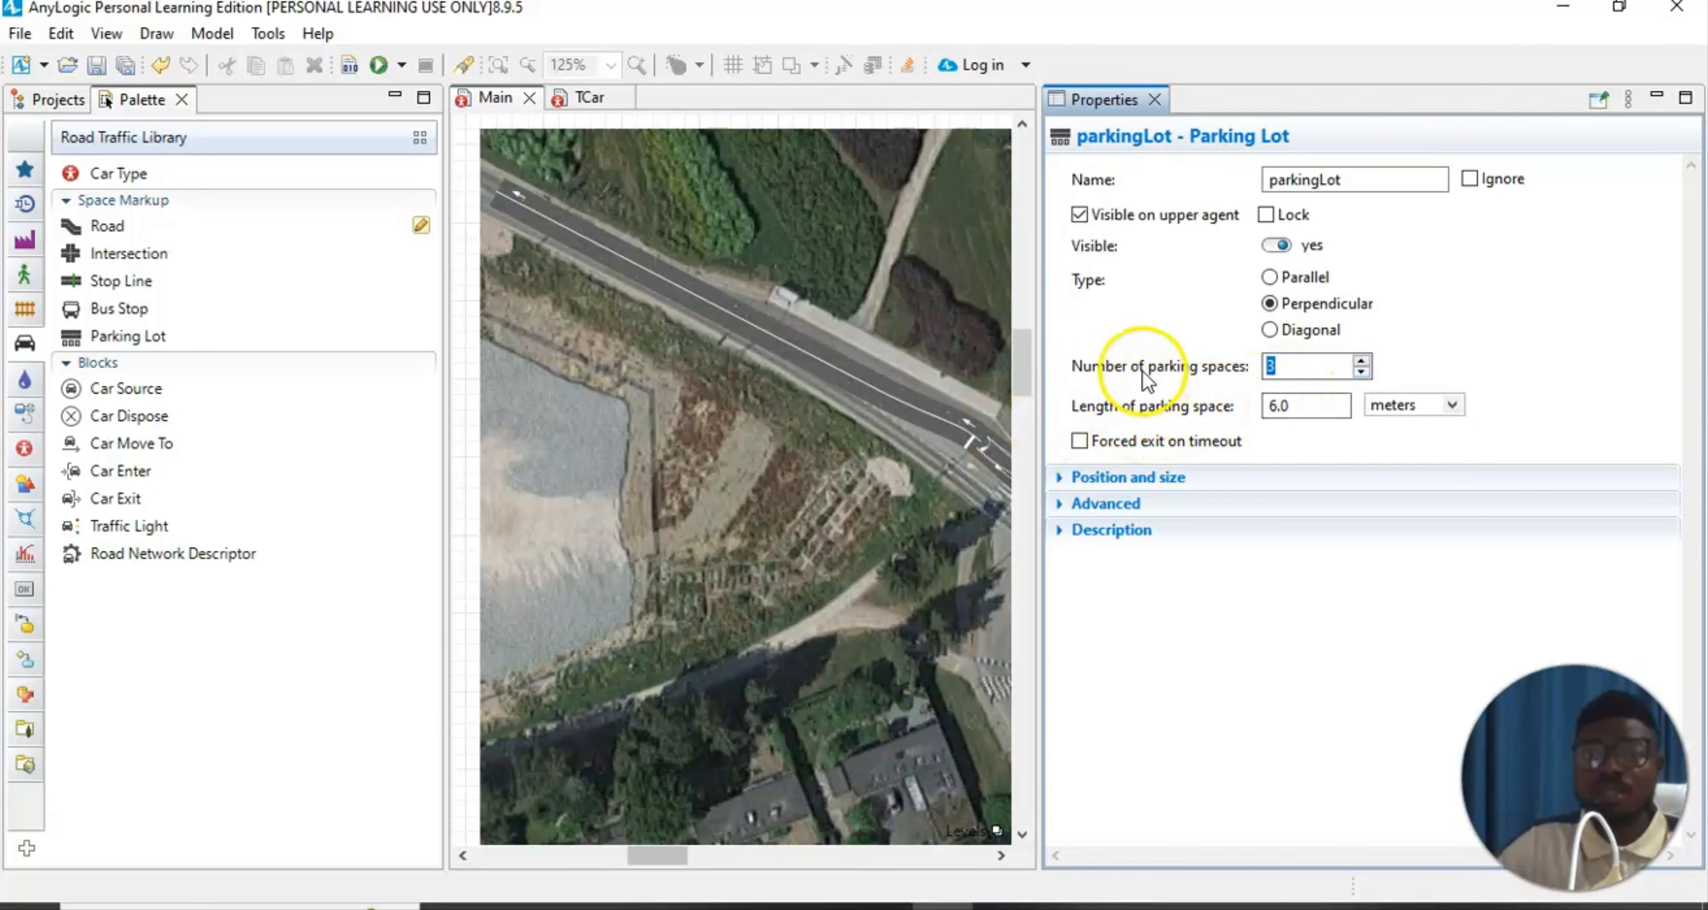
left_click(1492, 353)
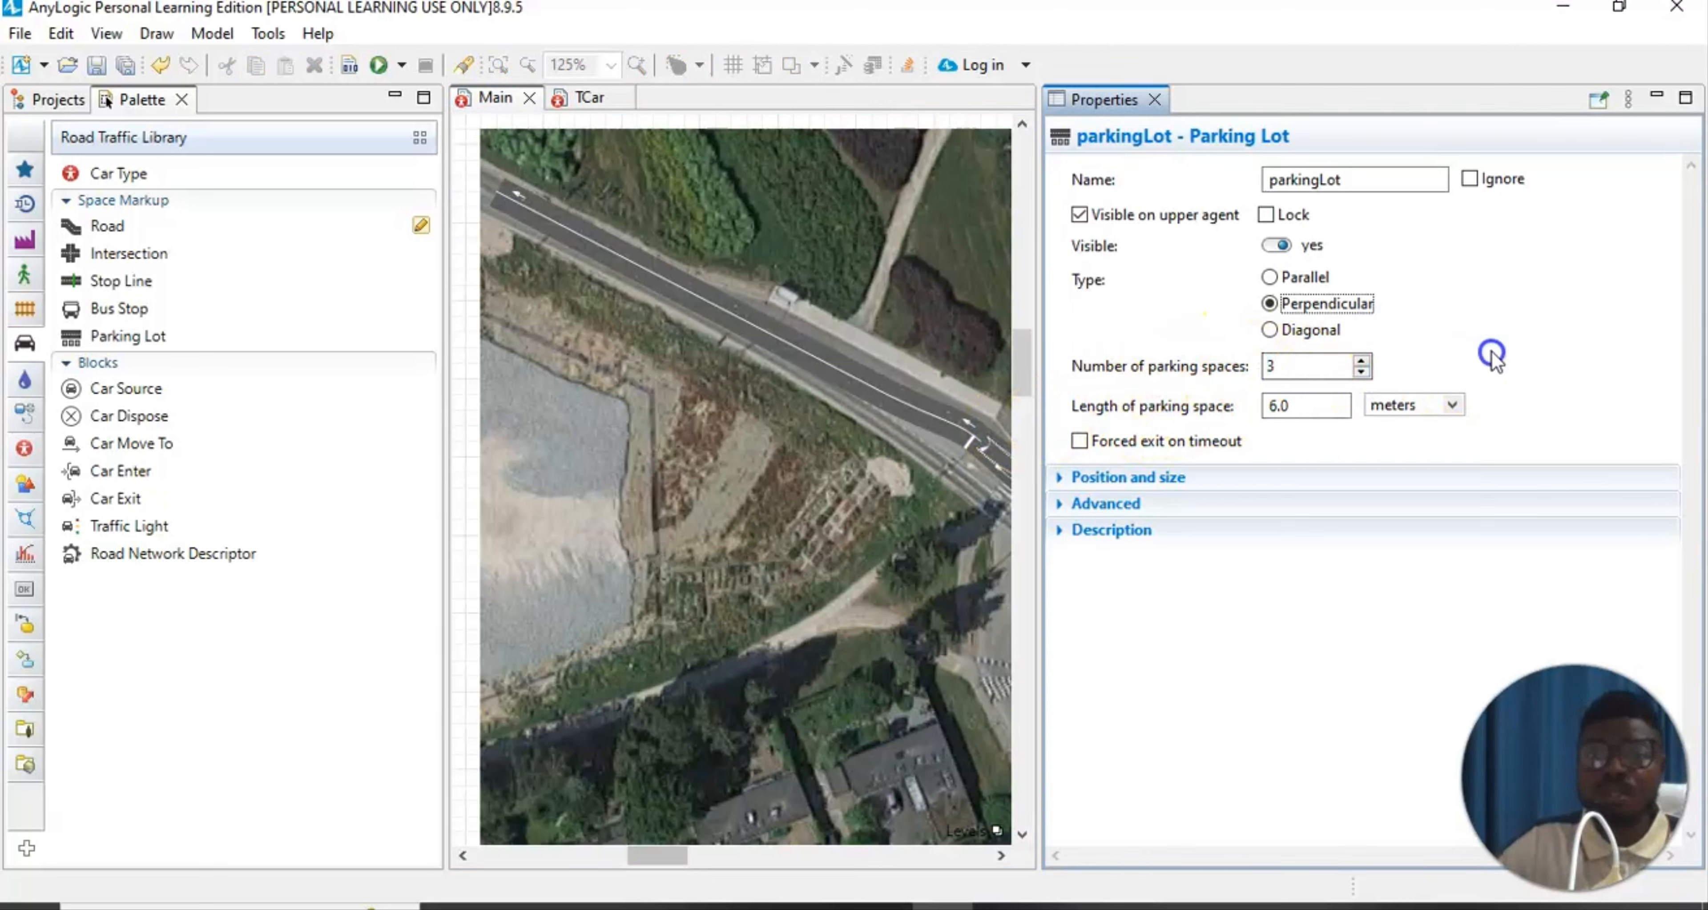
left_click(1154, 100)
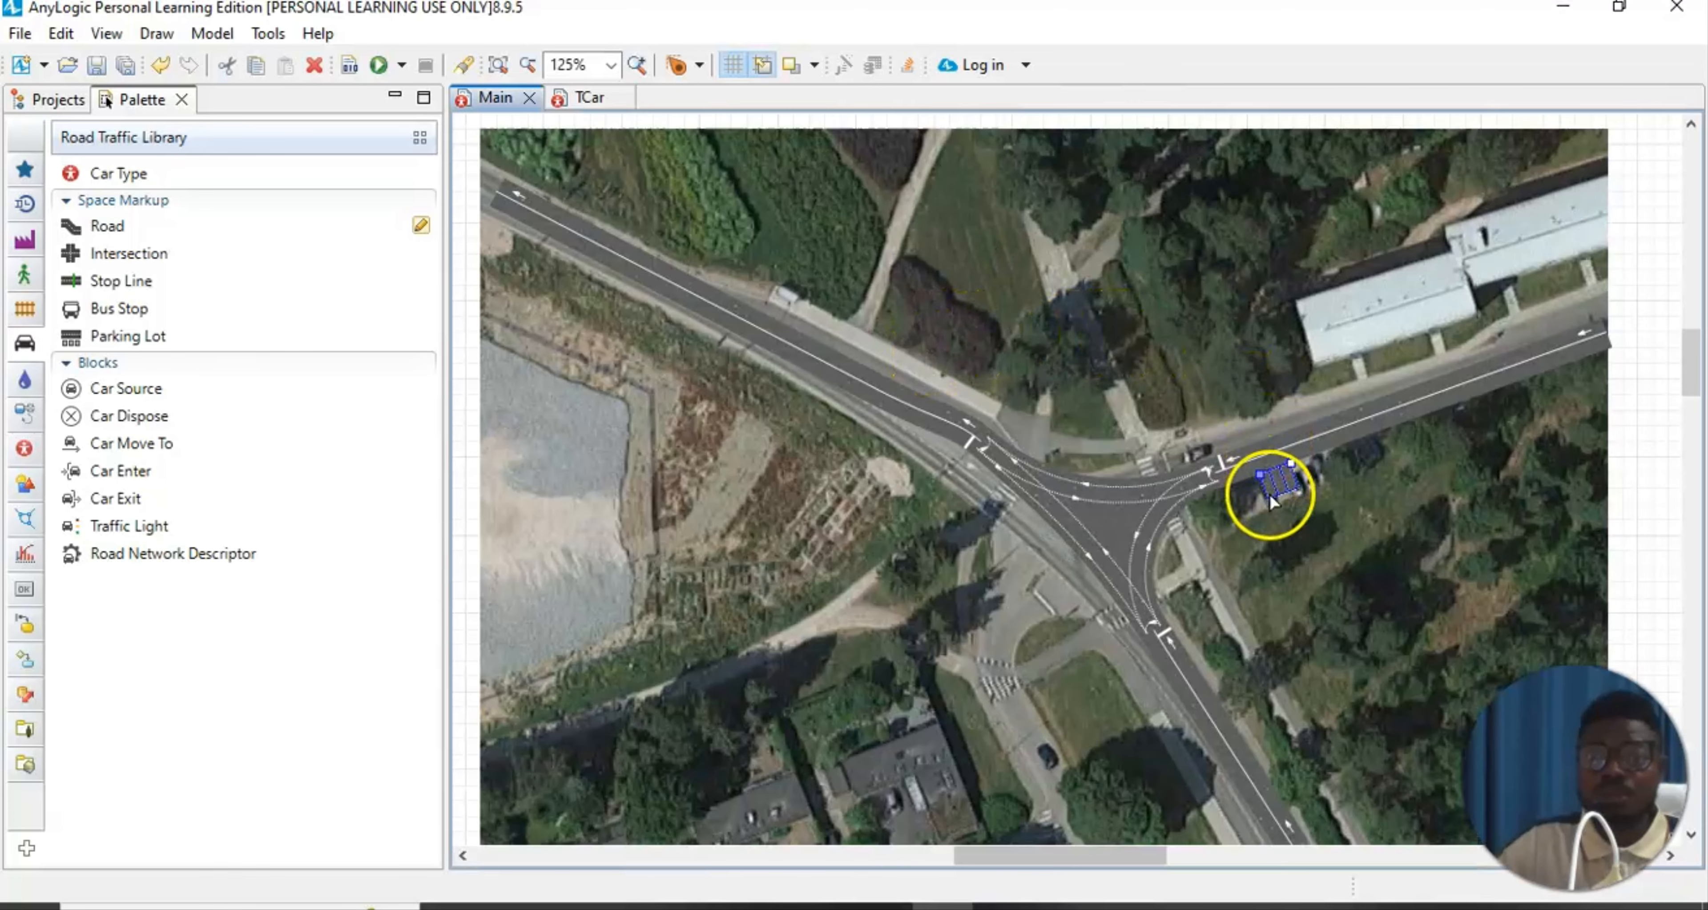
Restore the number of parking spaces in the perpendicular lot beside the east road to 5
left_click(106, 34)
left_click(147, 117)
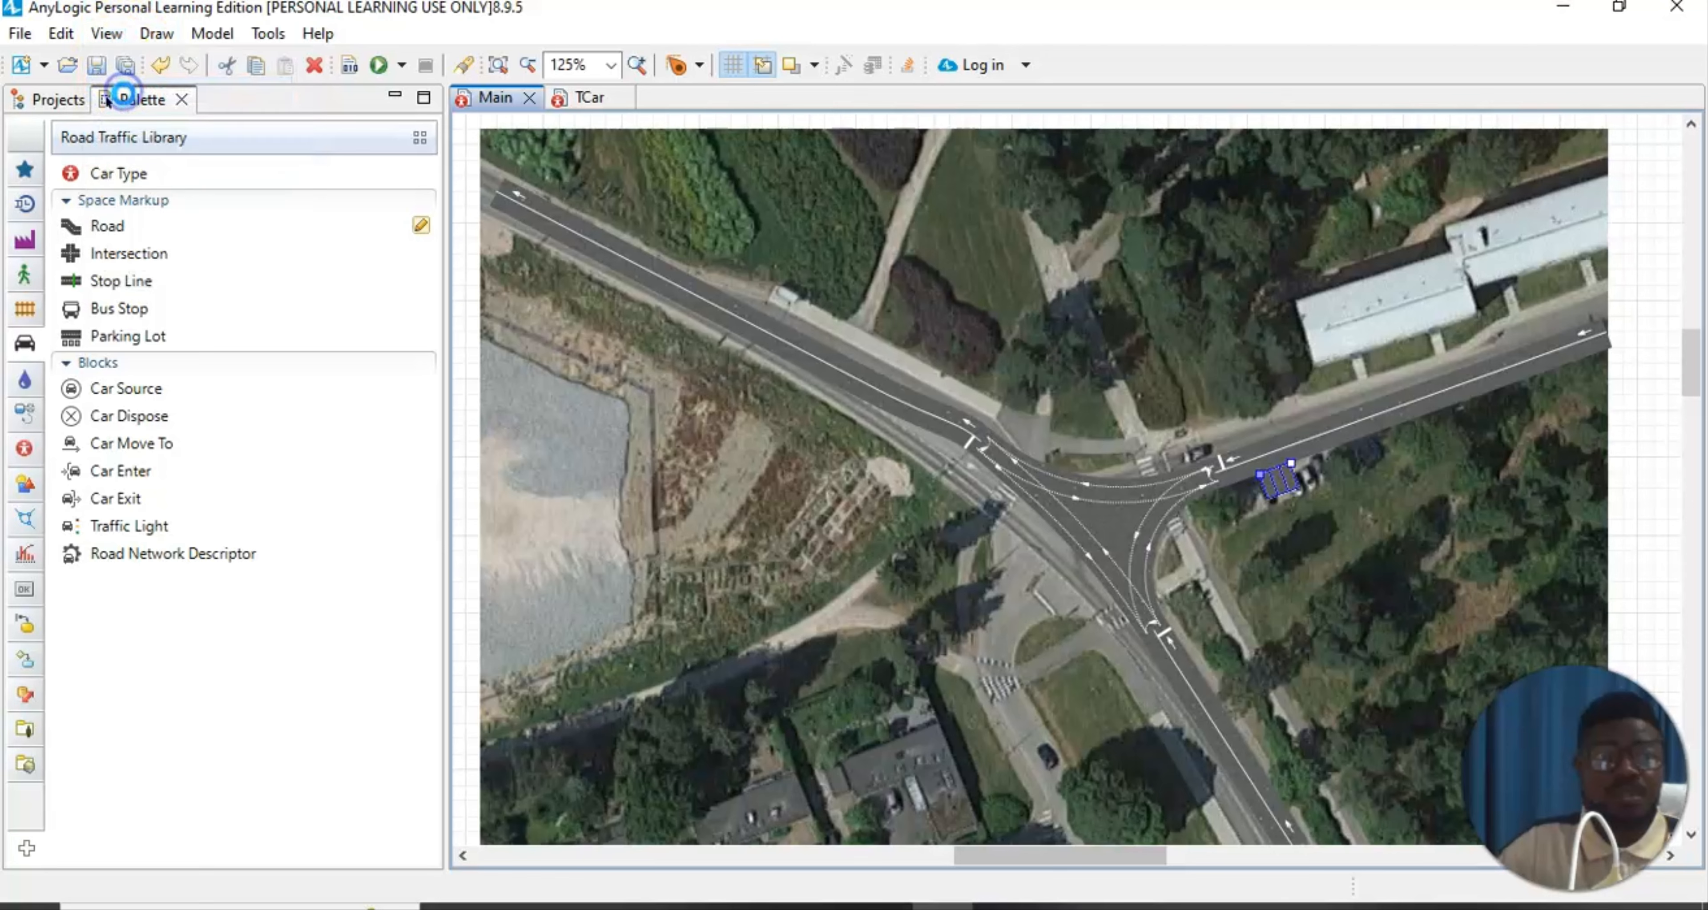
double_click(1277, 476)
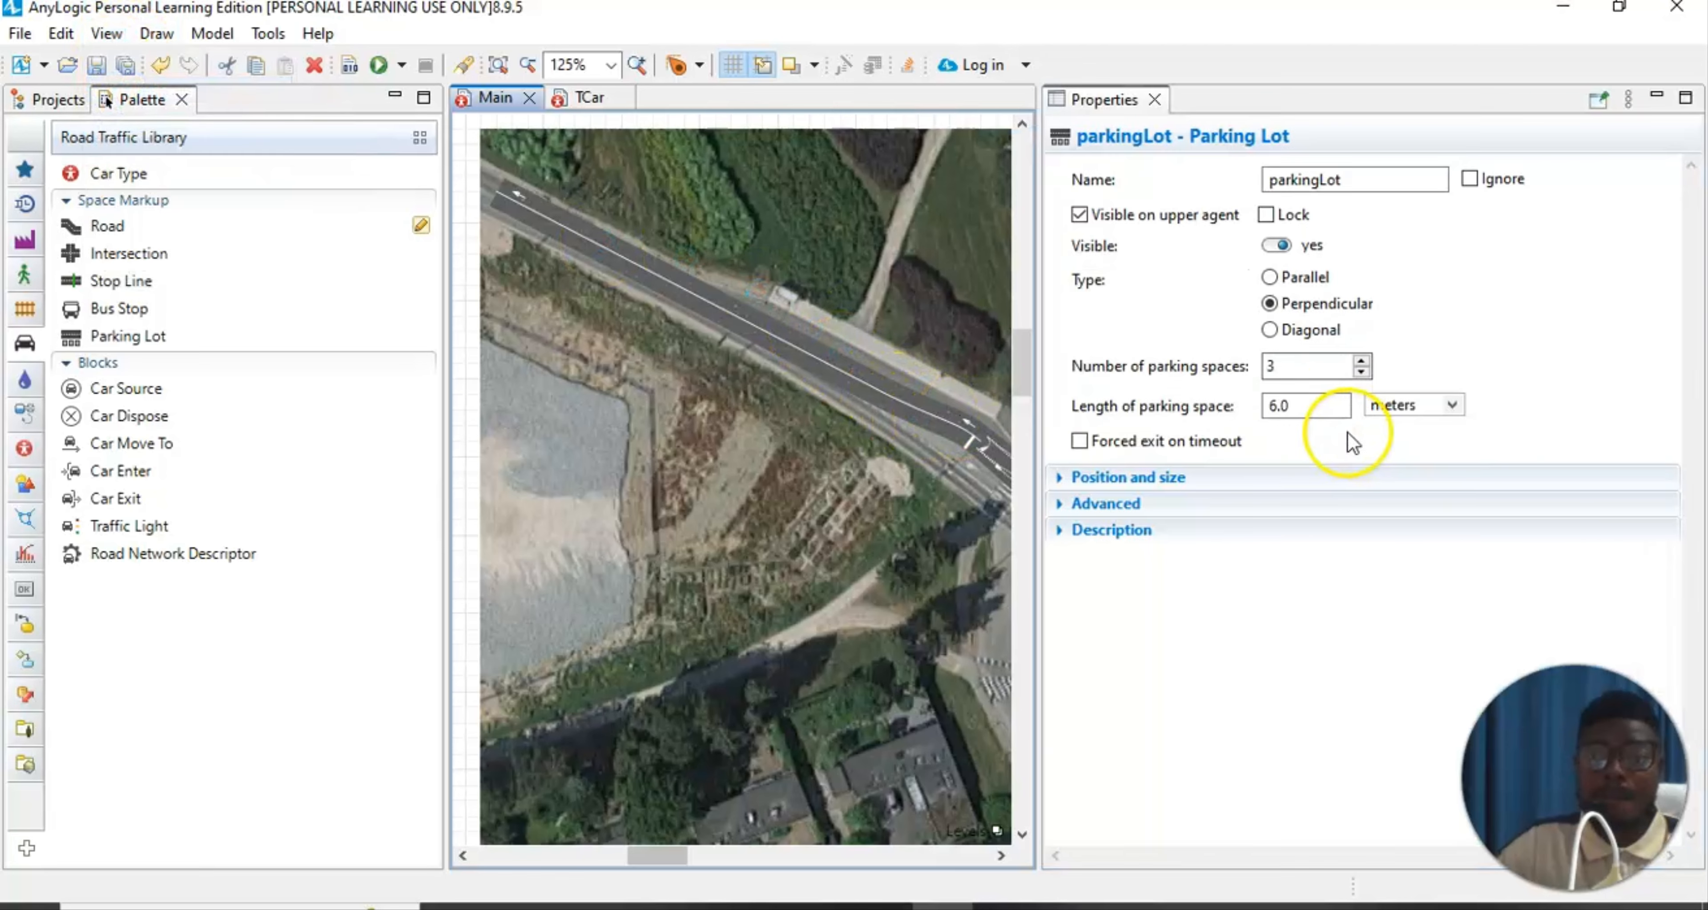
left_click(1362, 361)
left_click(1361, 362)
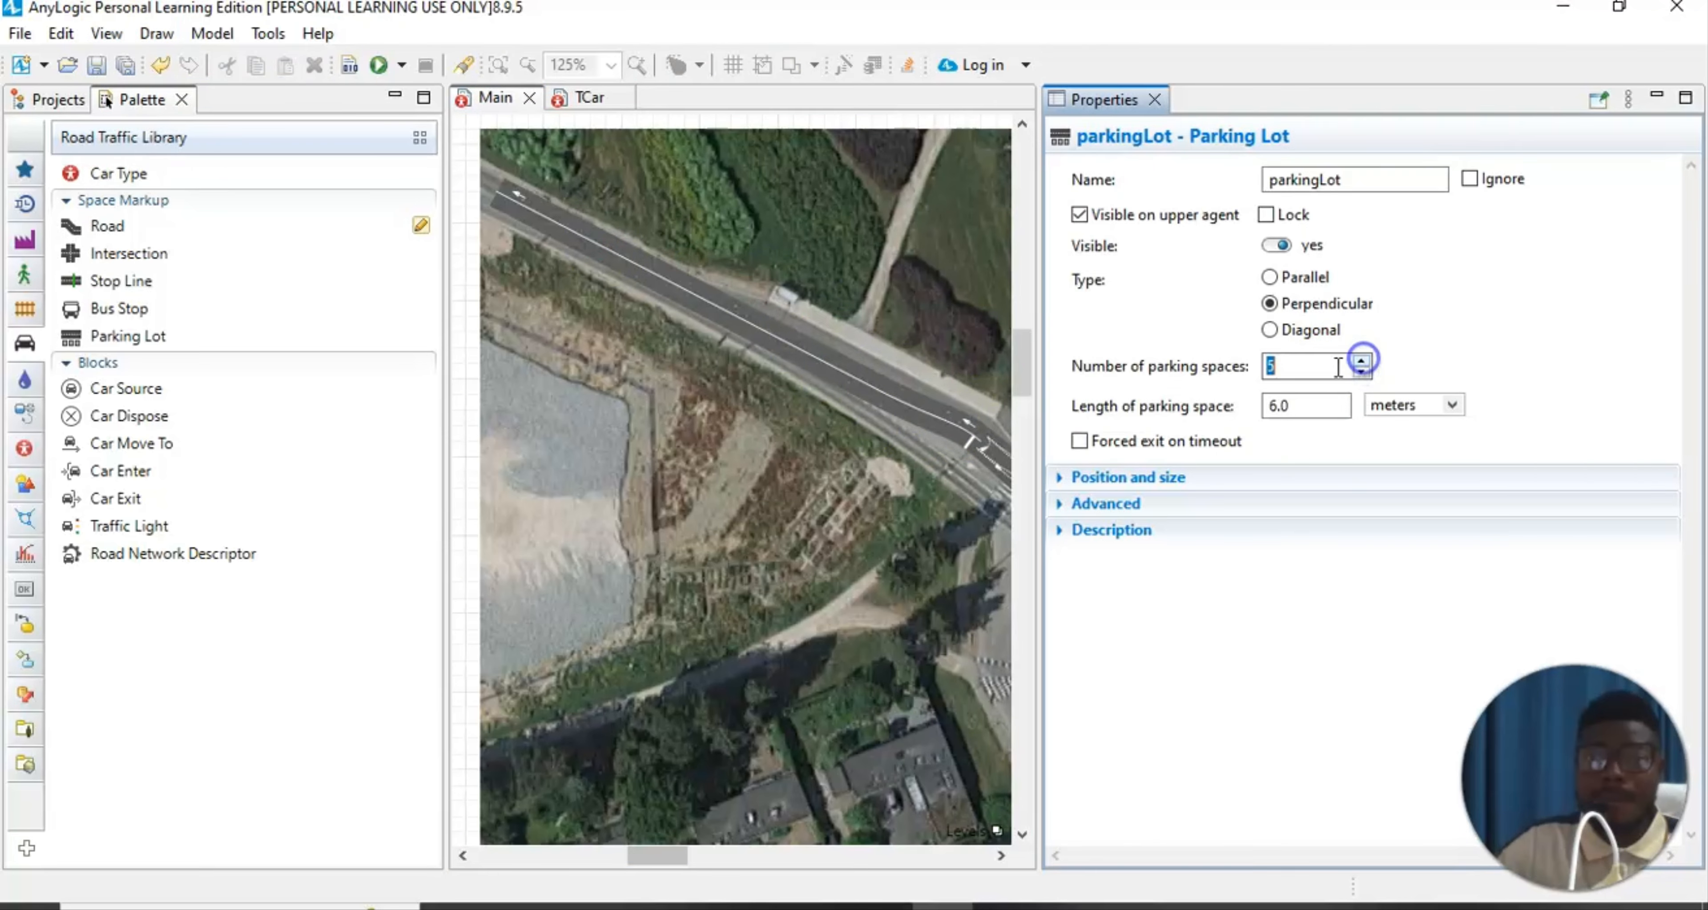
left_click(1106, 338)
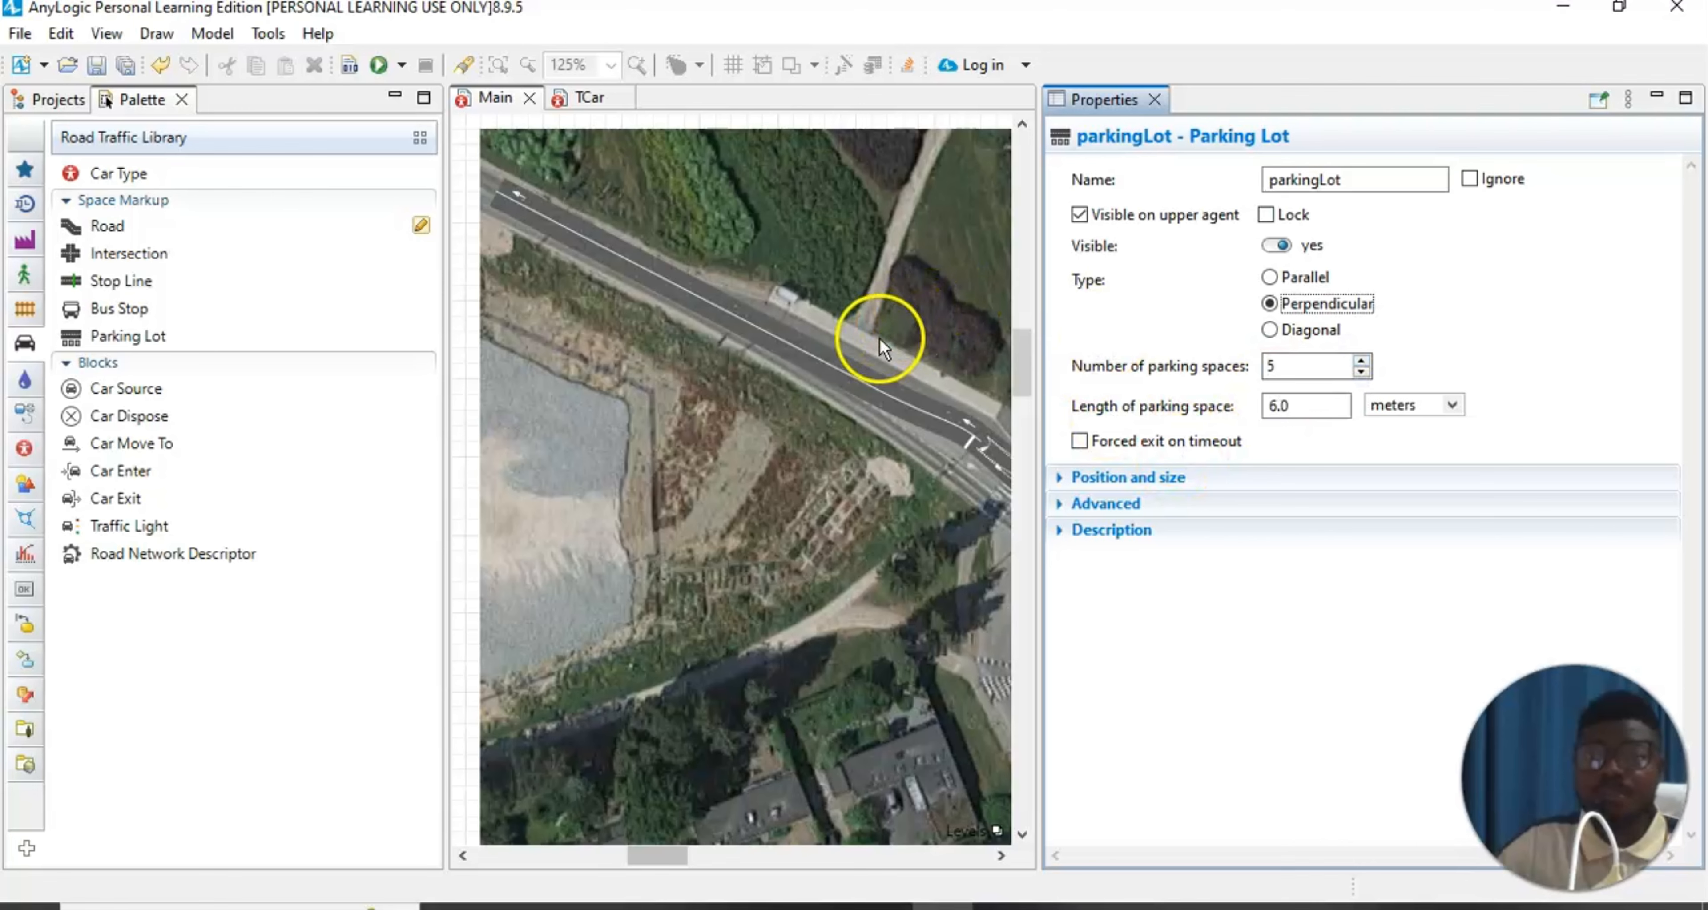
left_click(1155, 100)
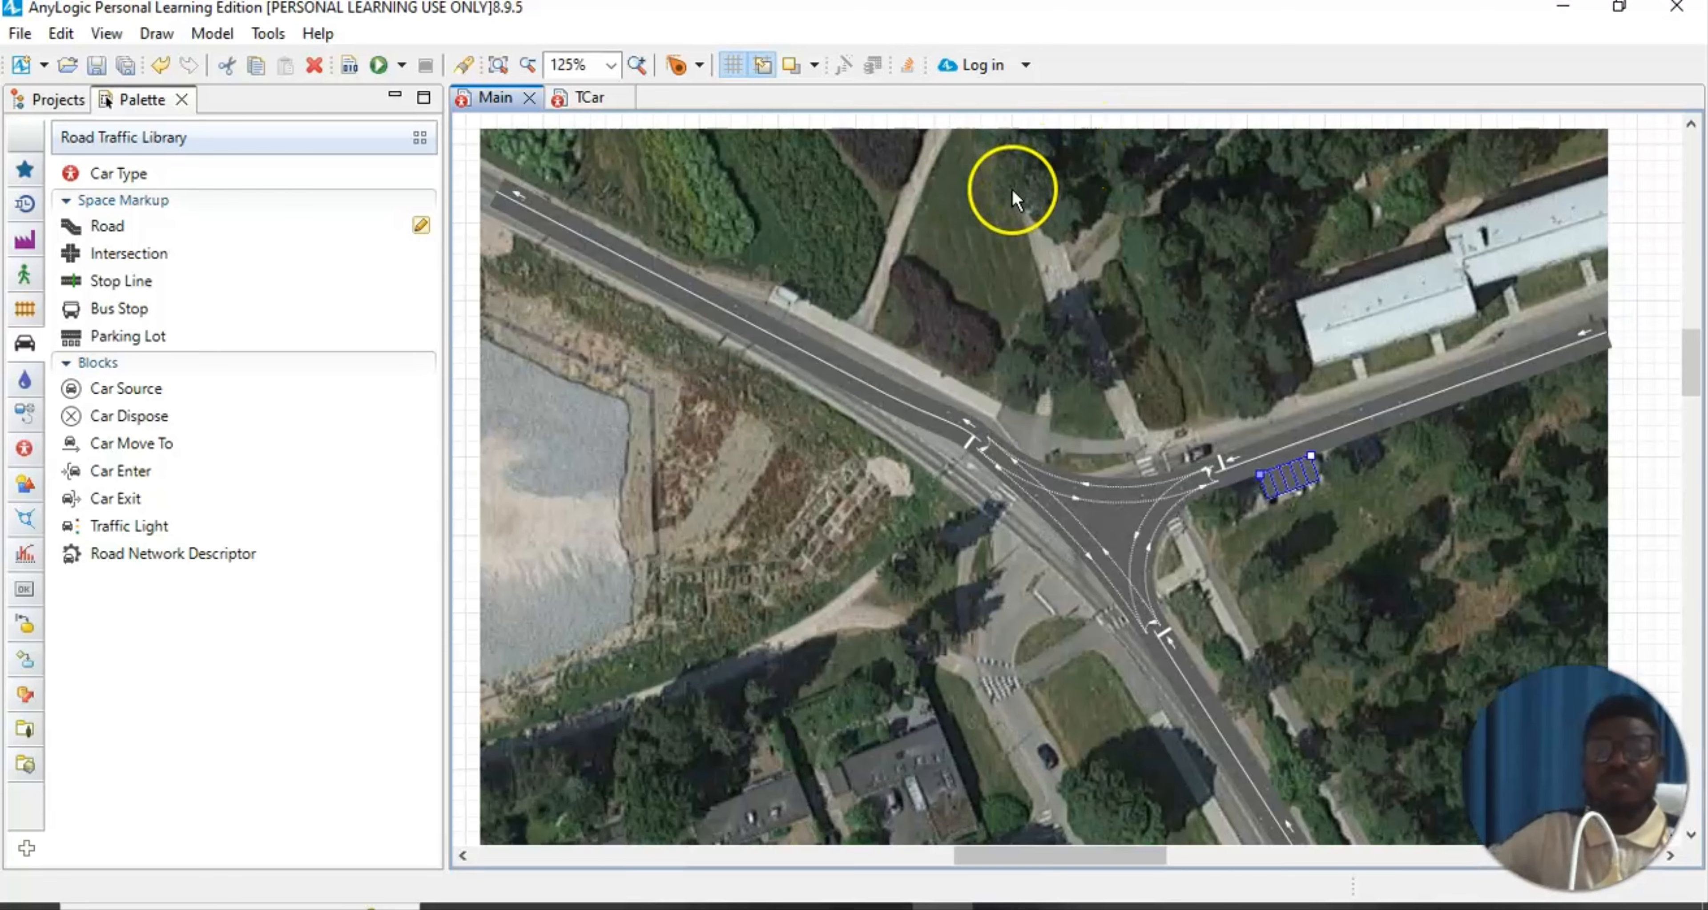
left_click(1385, 522)
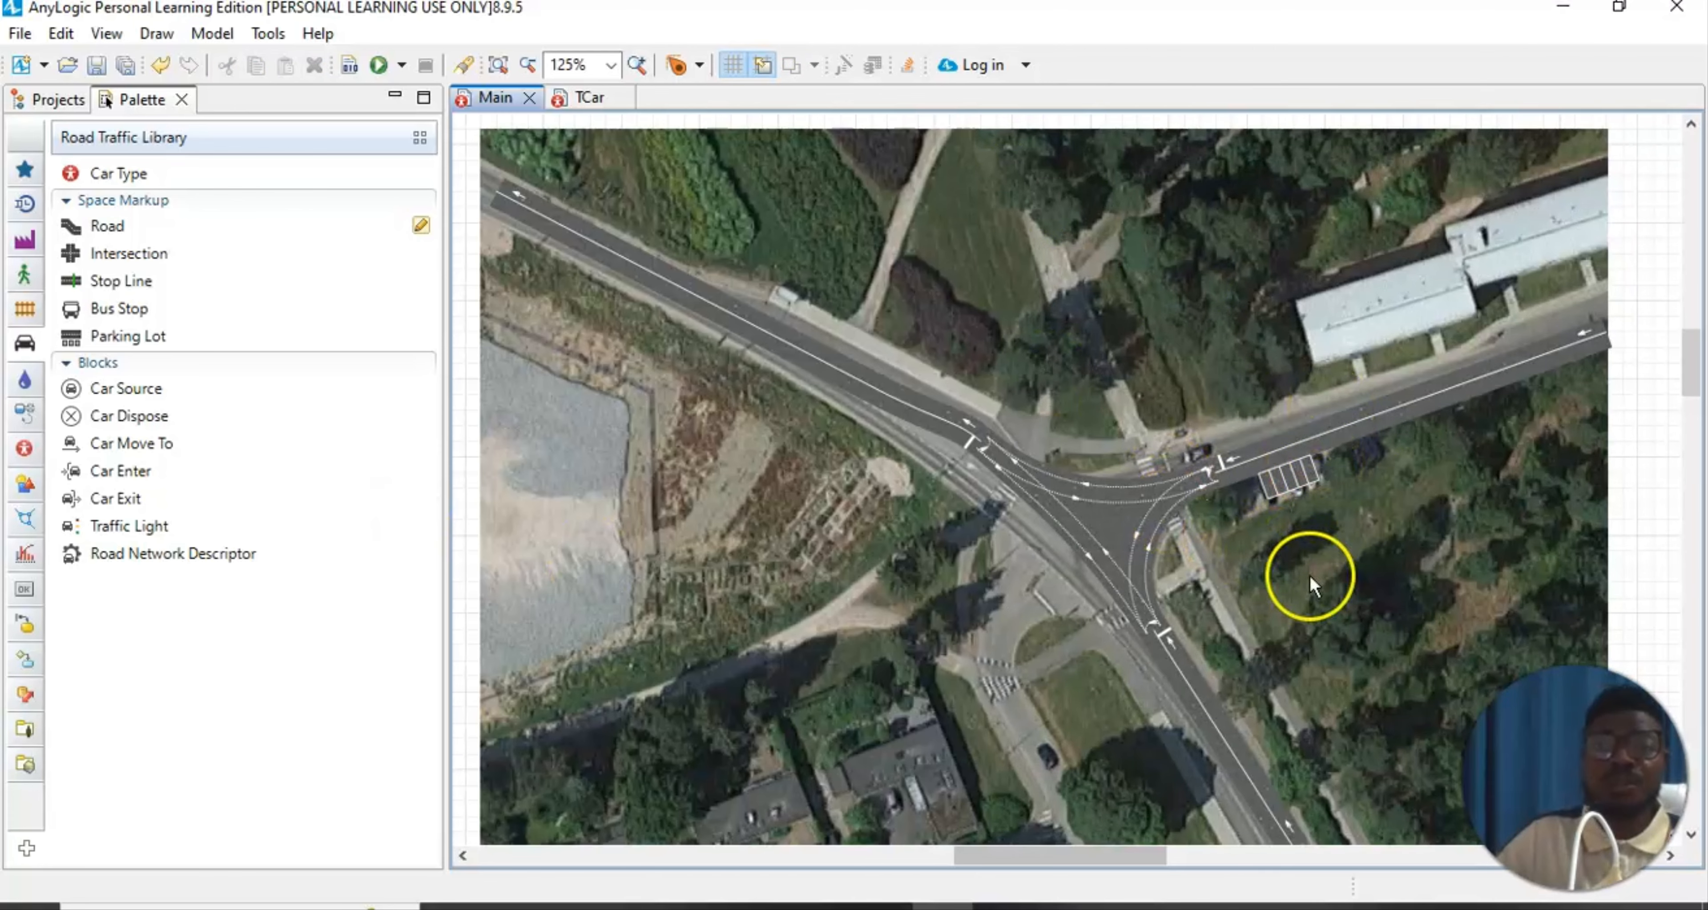
Review the route from carSourceN through selectSE to carMoveToE against the parking lot's place in the road layout
scroll(849, 800, "down", 2)
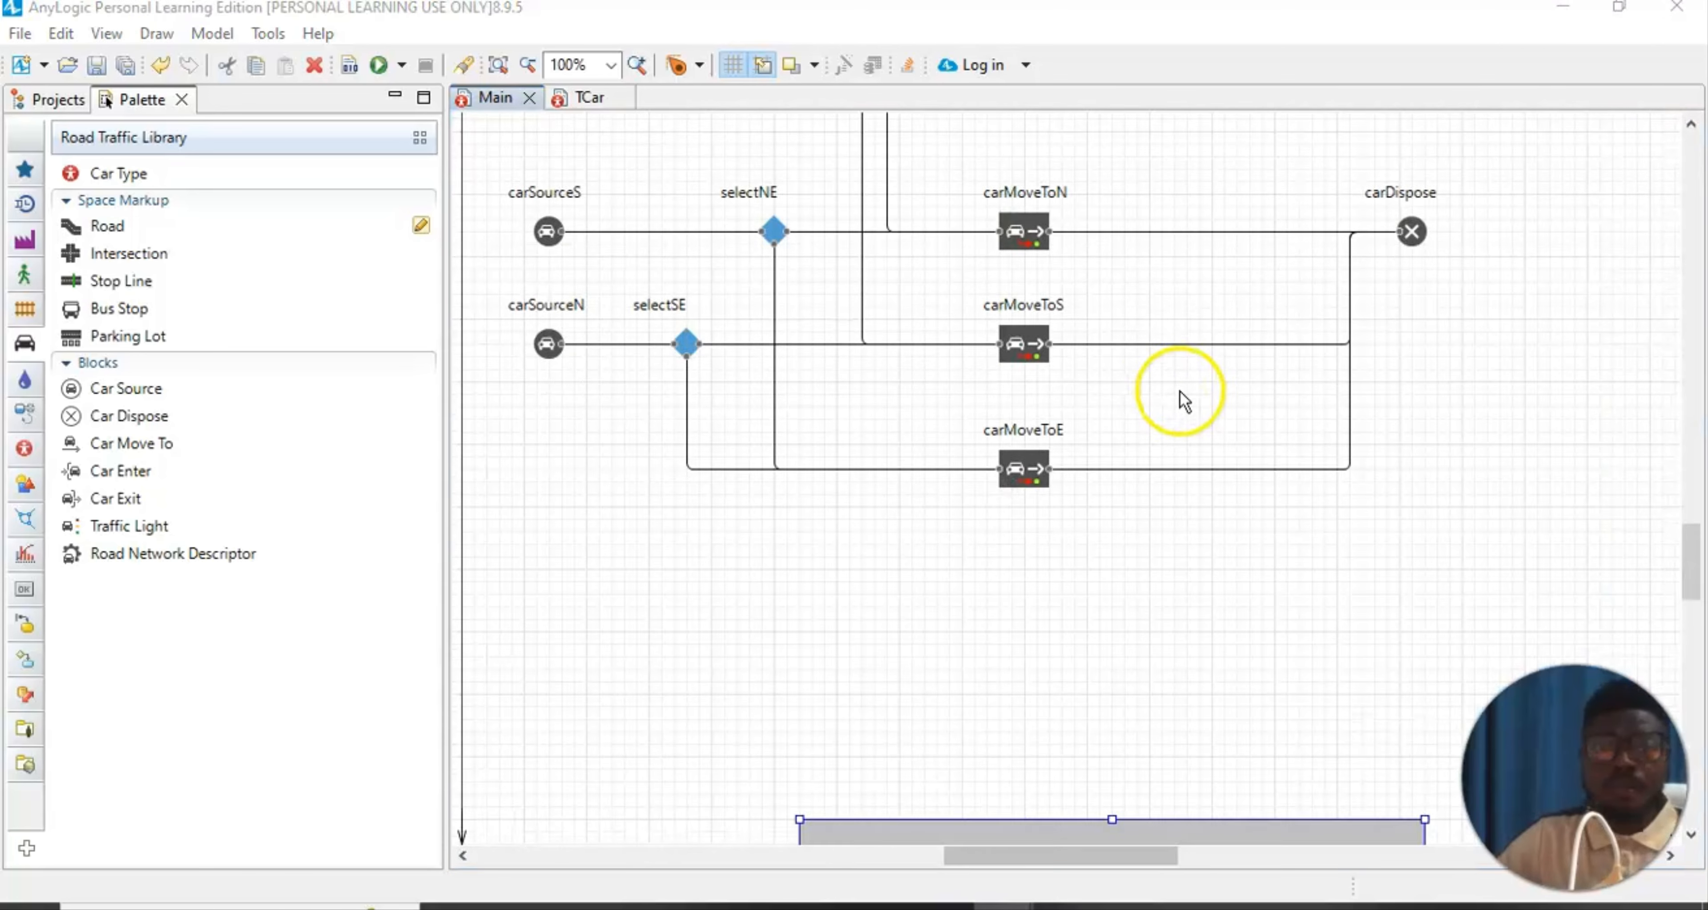
scroll(1187, 392, "up", 3)
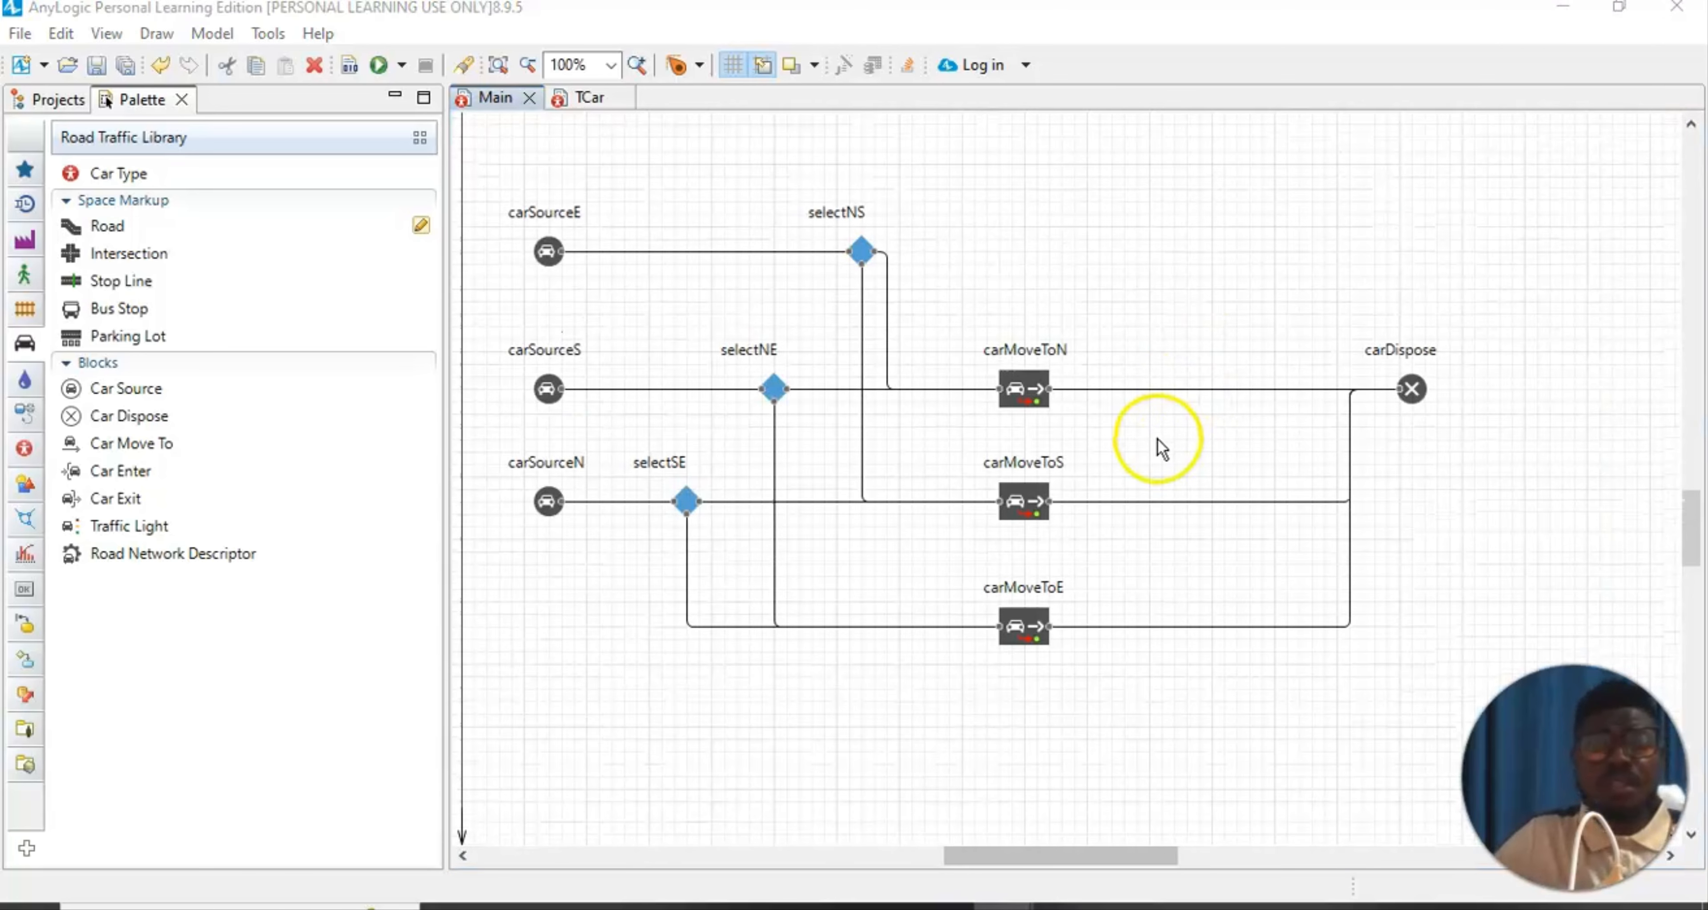
scroll(1157, 442, "up", 3)
scroll(1157, 448, "up", 7)
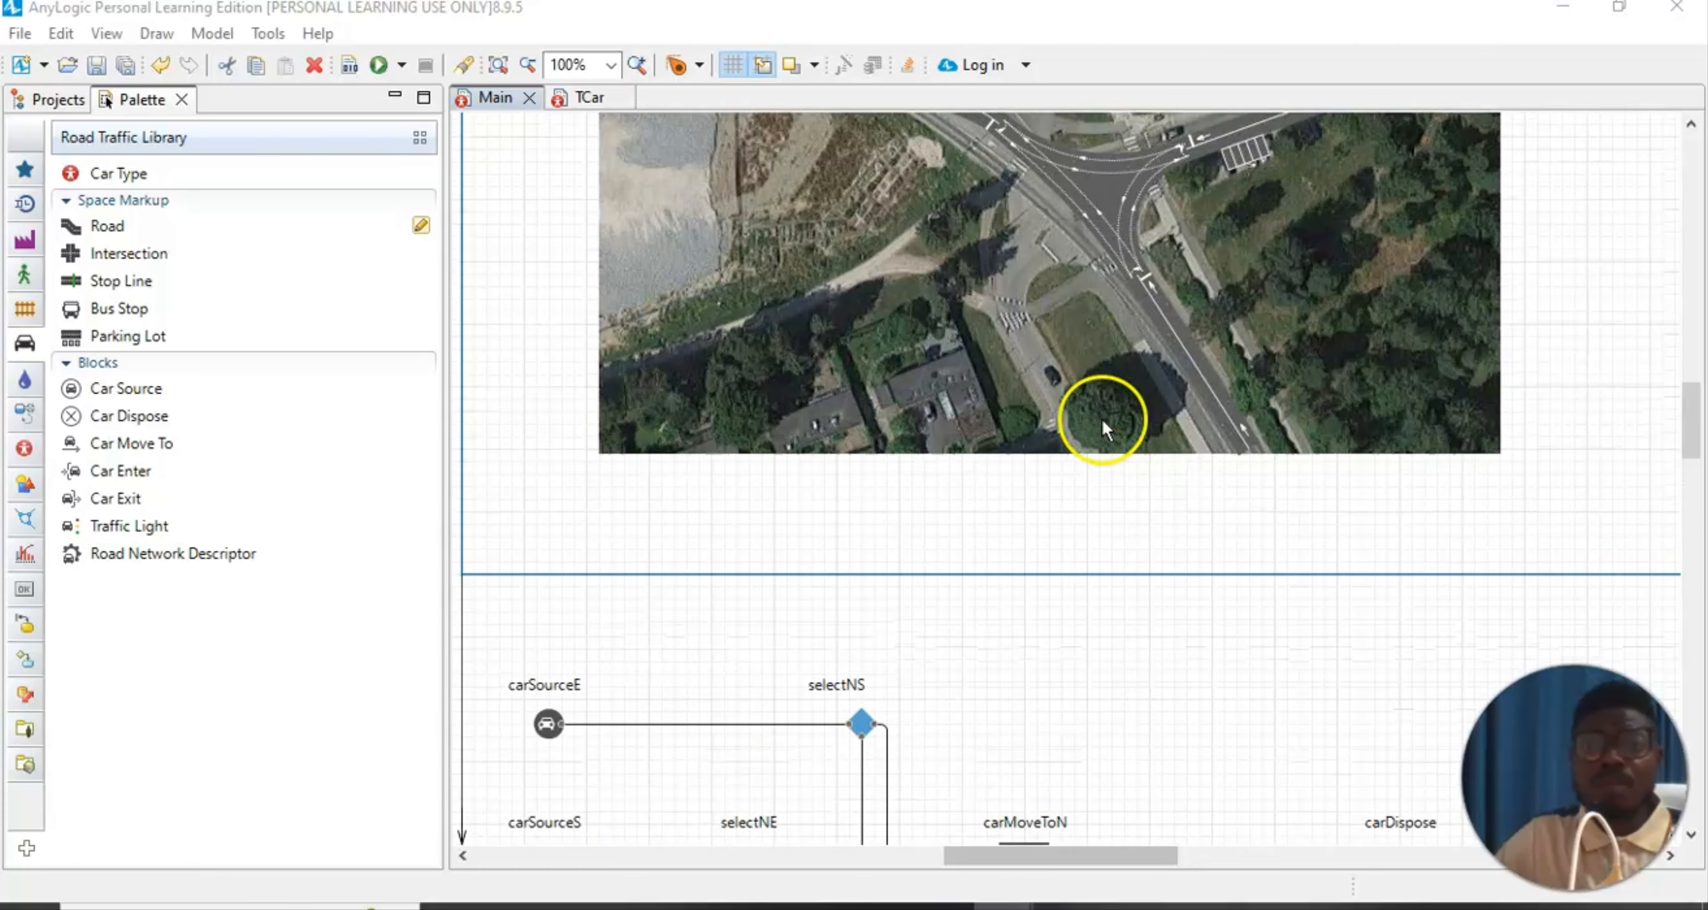
scroll(1032, 371, "up", 2)
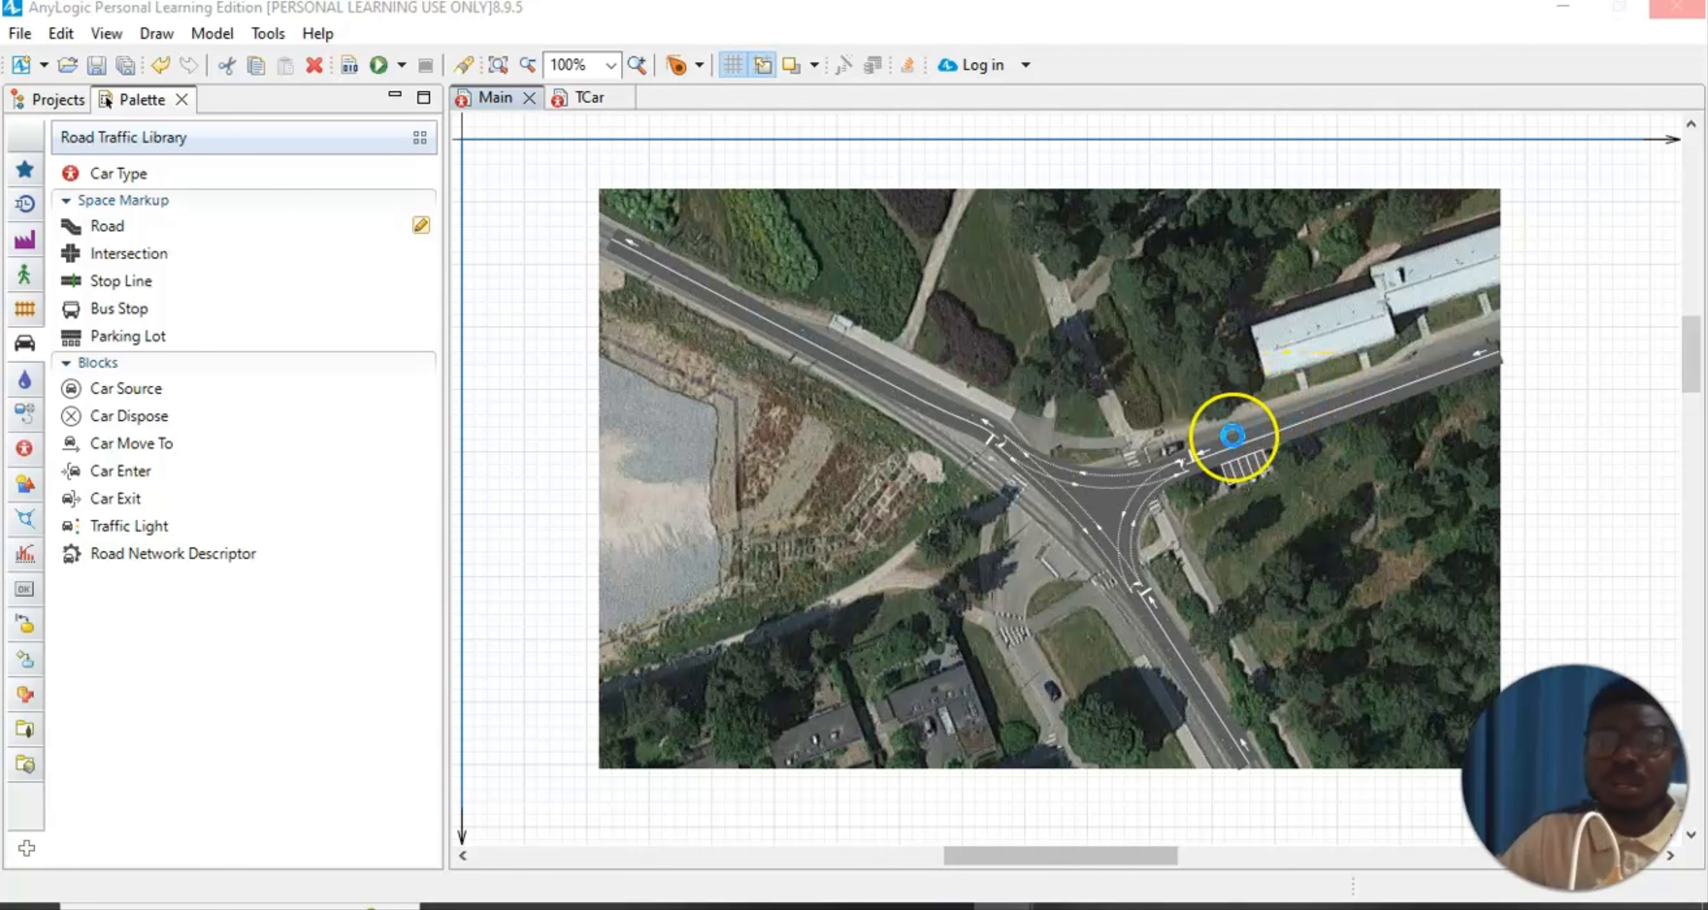
scroll(1266, 466, "up", 1)
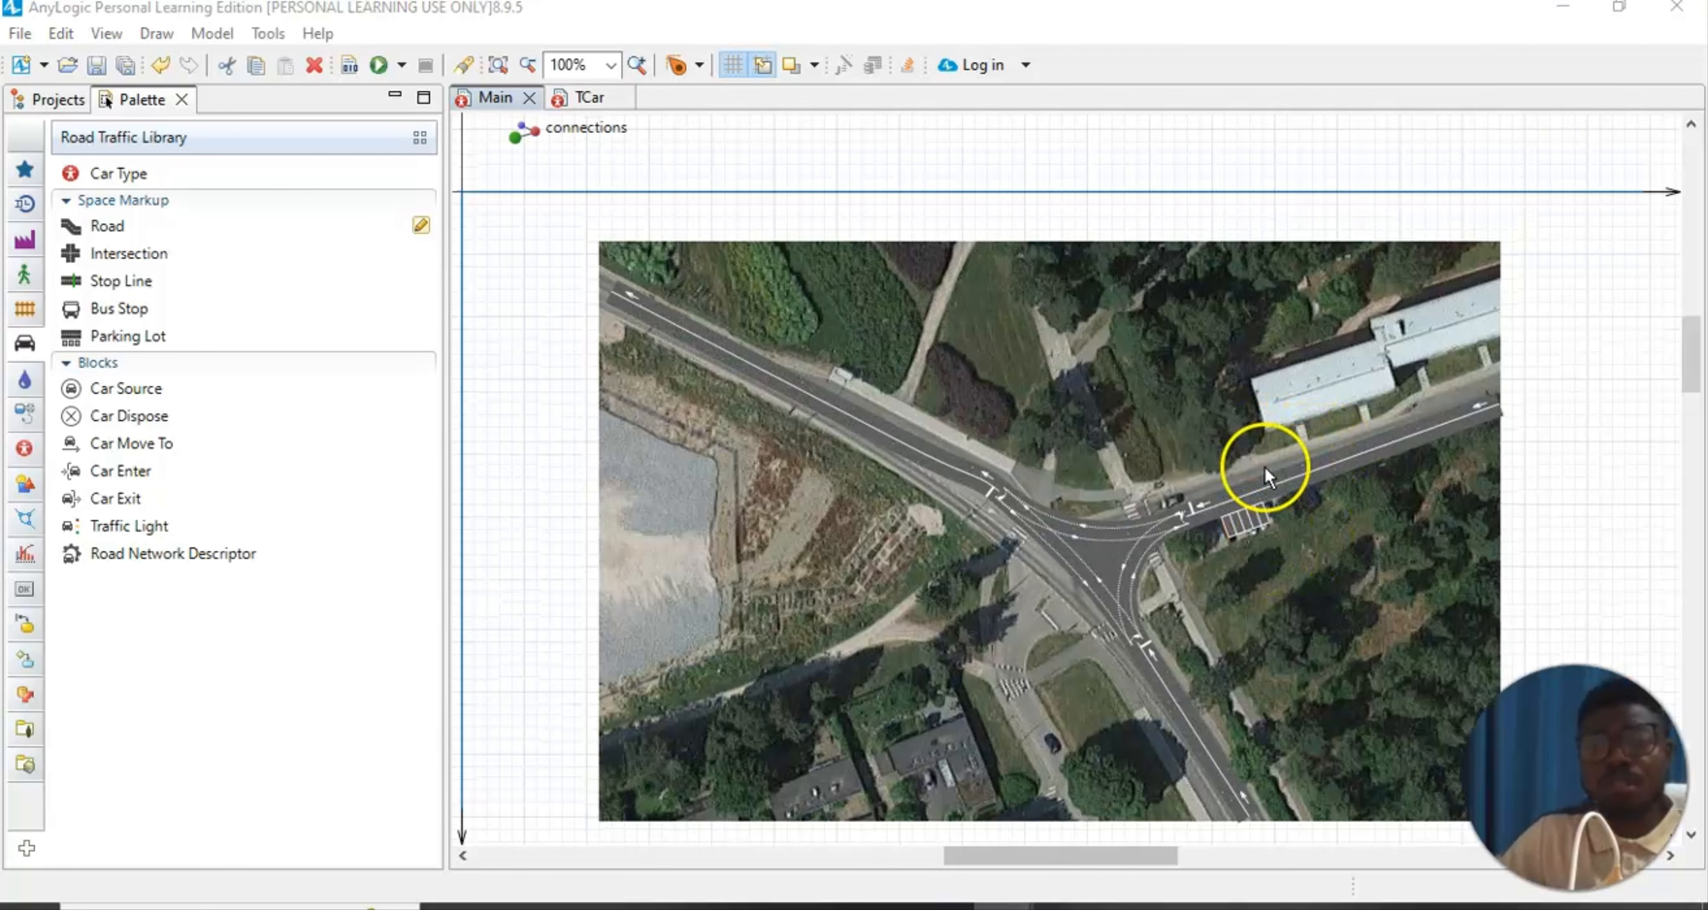
scroll(1269, 469, "down", 2)
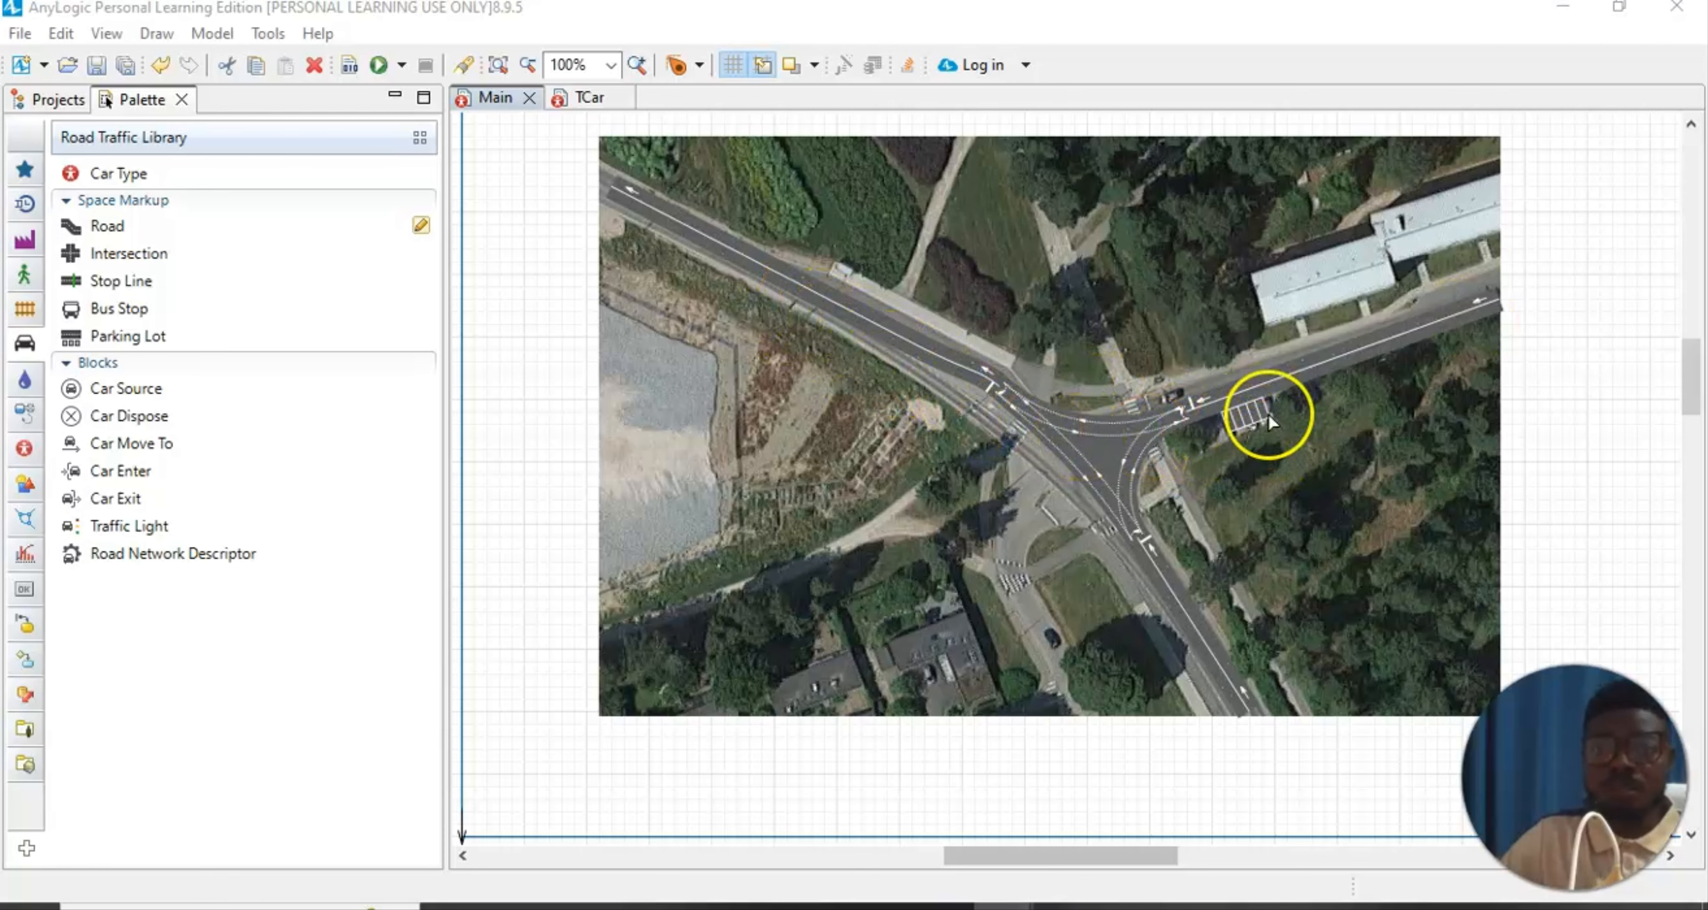
scroll(1054, 693, "down", 8)
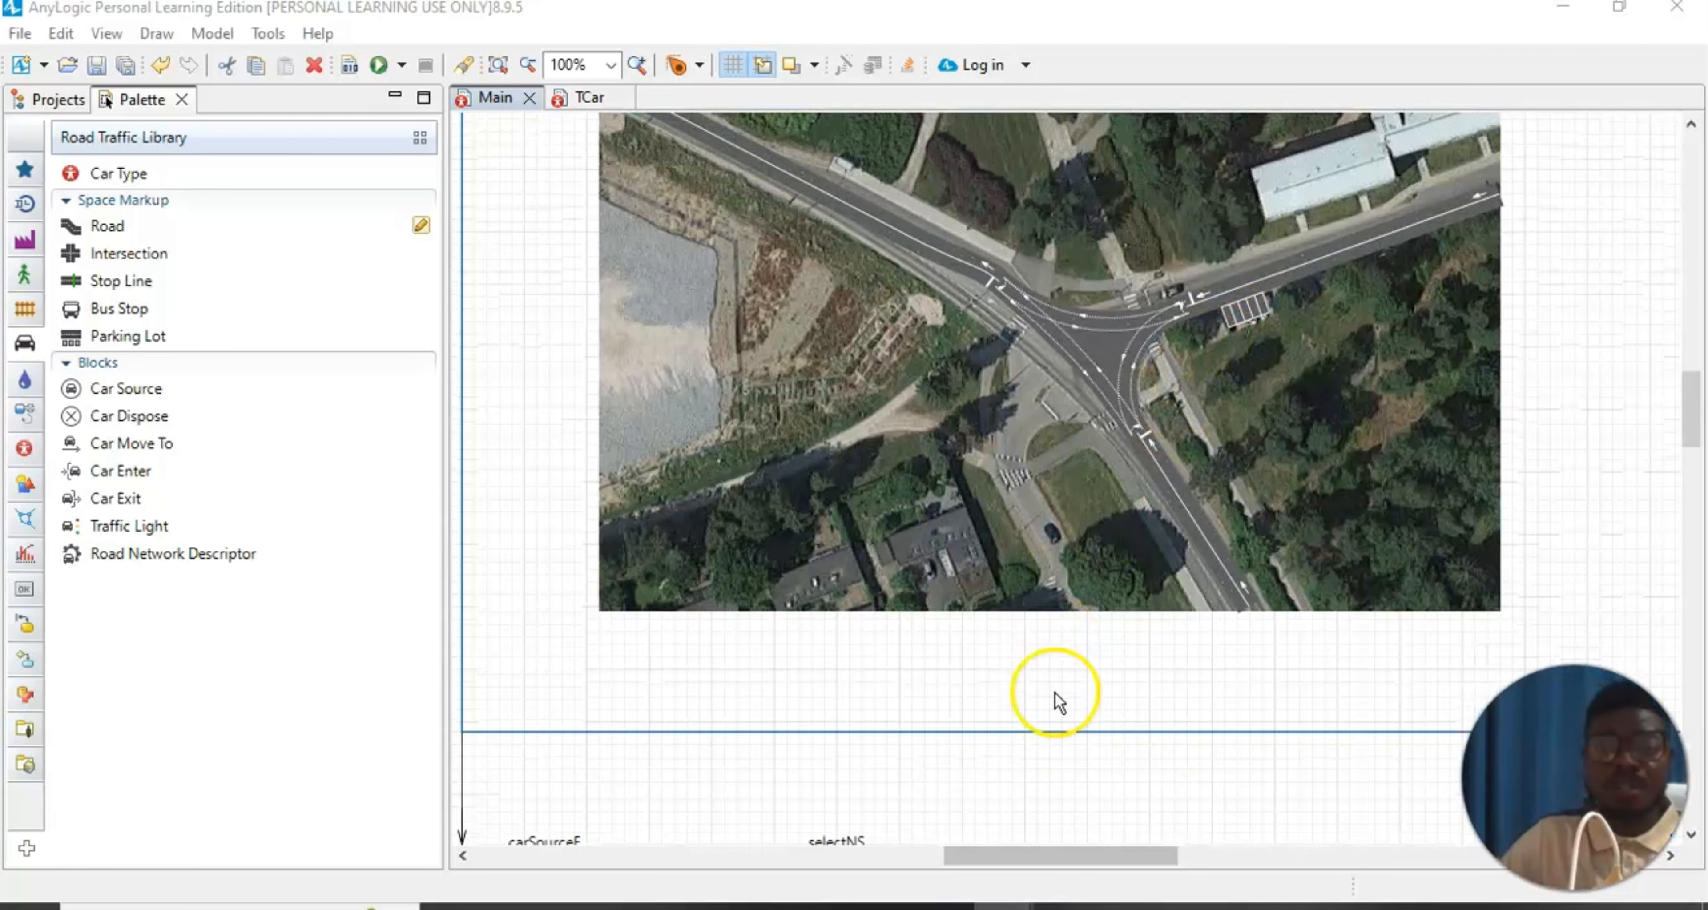
scroll(1061, 686, "down", 3)
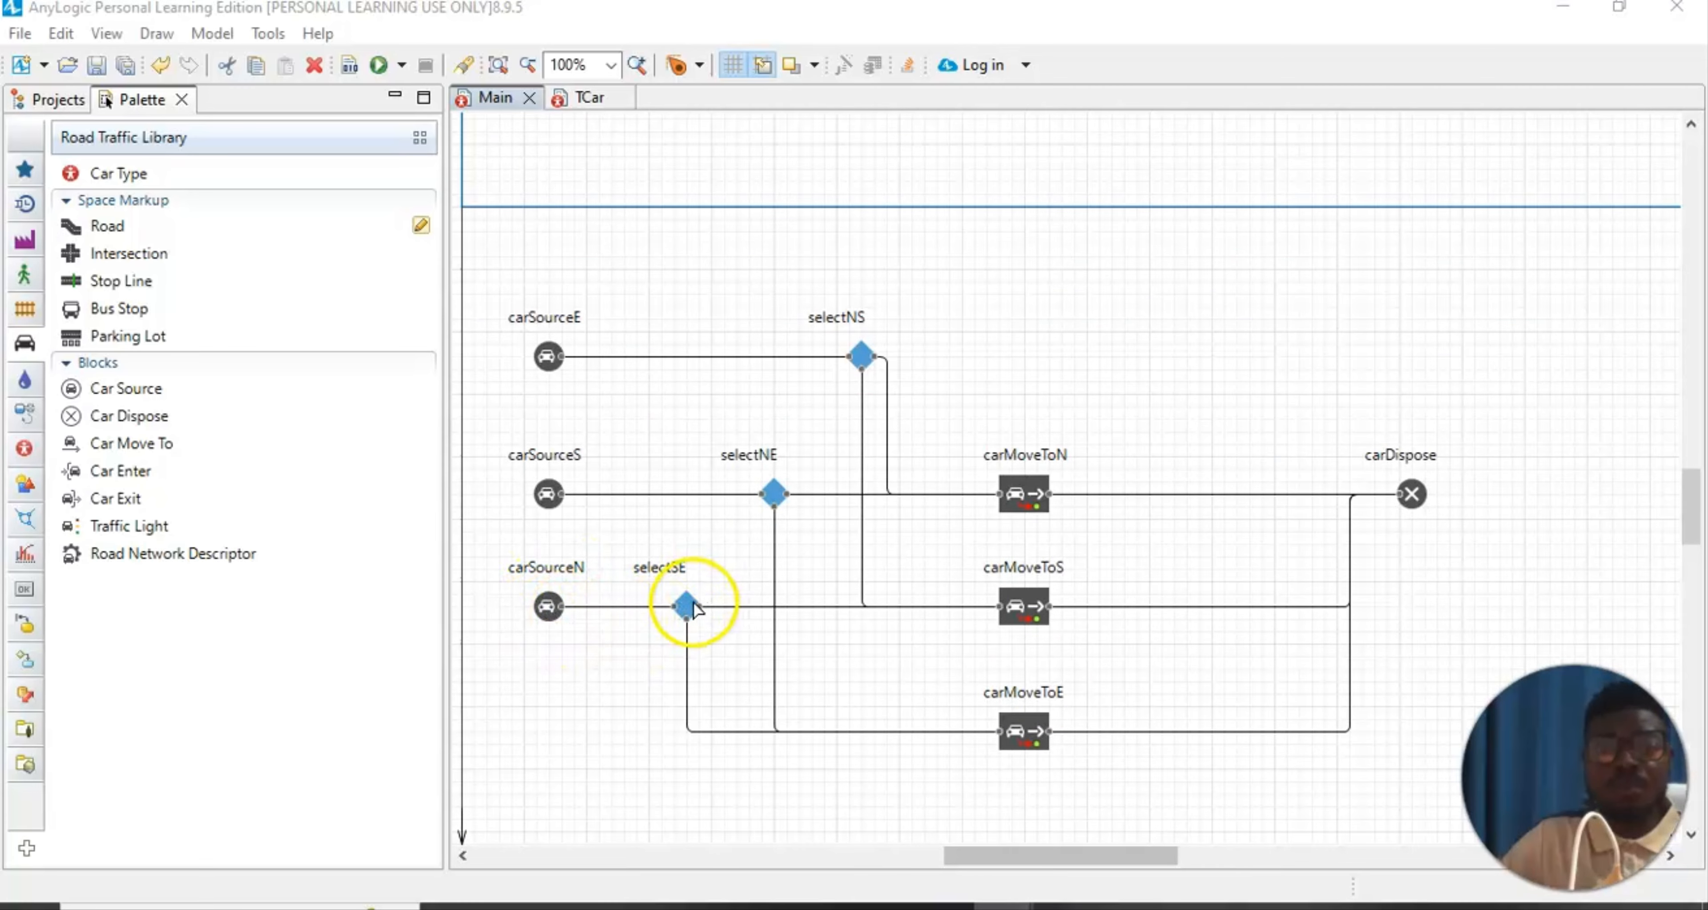
scroll(863, 649, "down", 3)
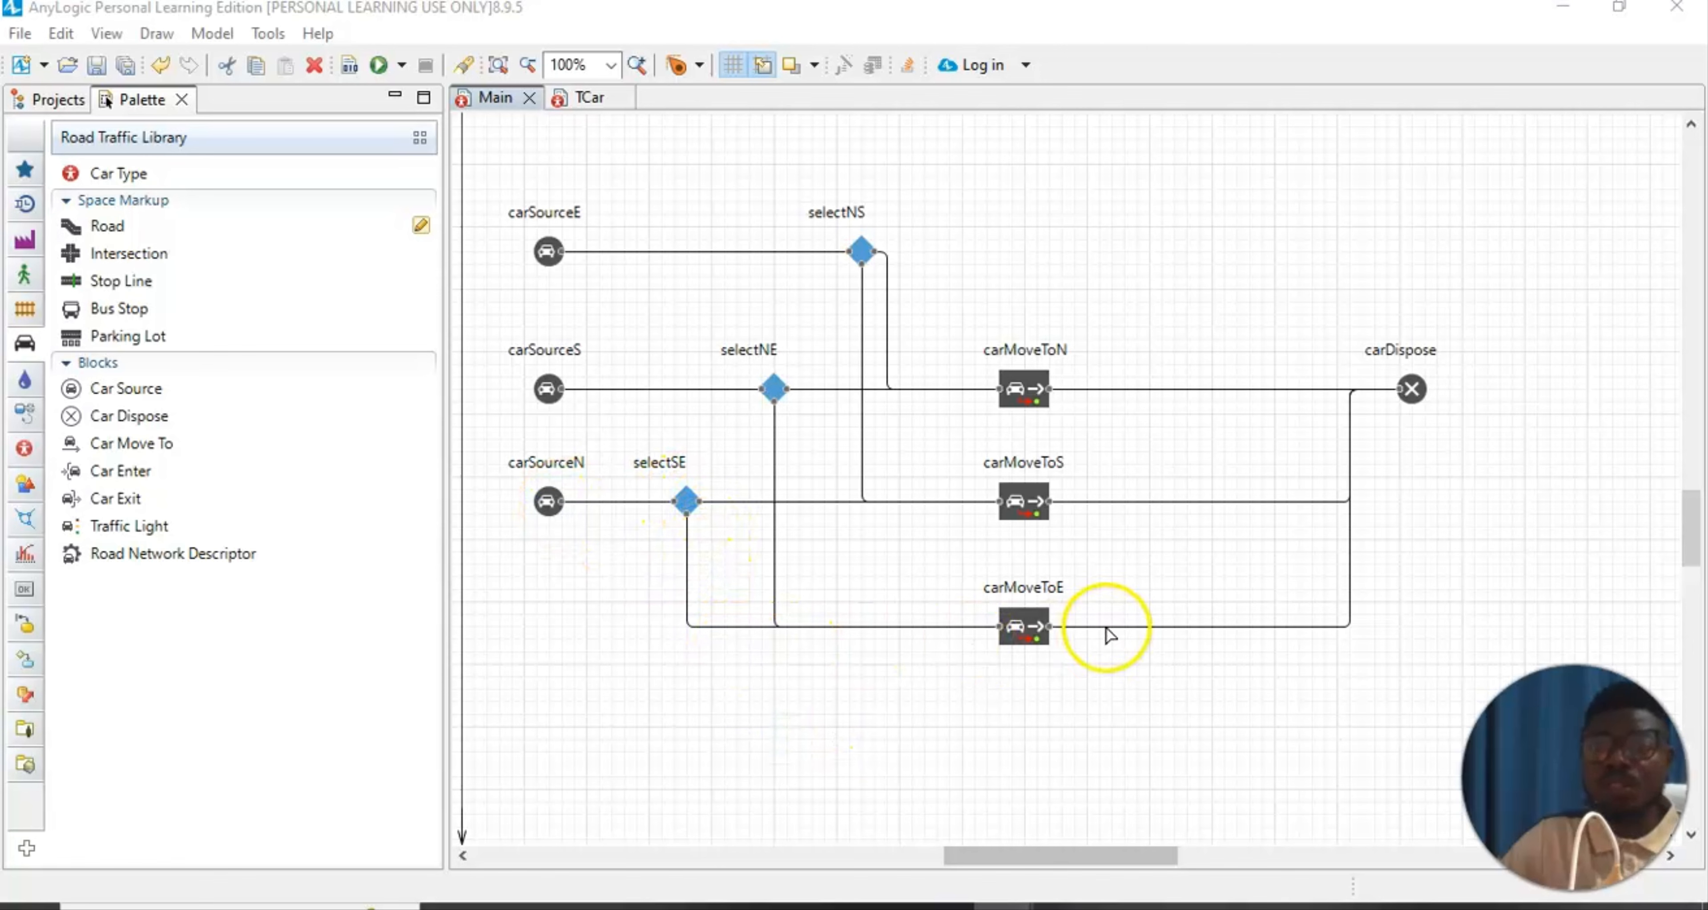
Delete the connector between selectSE's lower output and carMoveToE
left_click(687, 613)
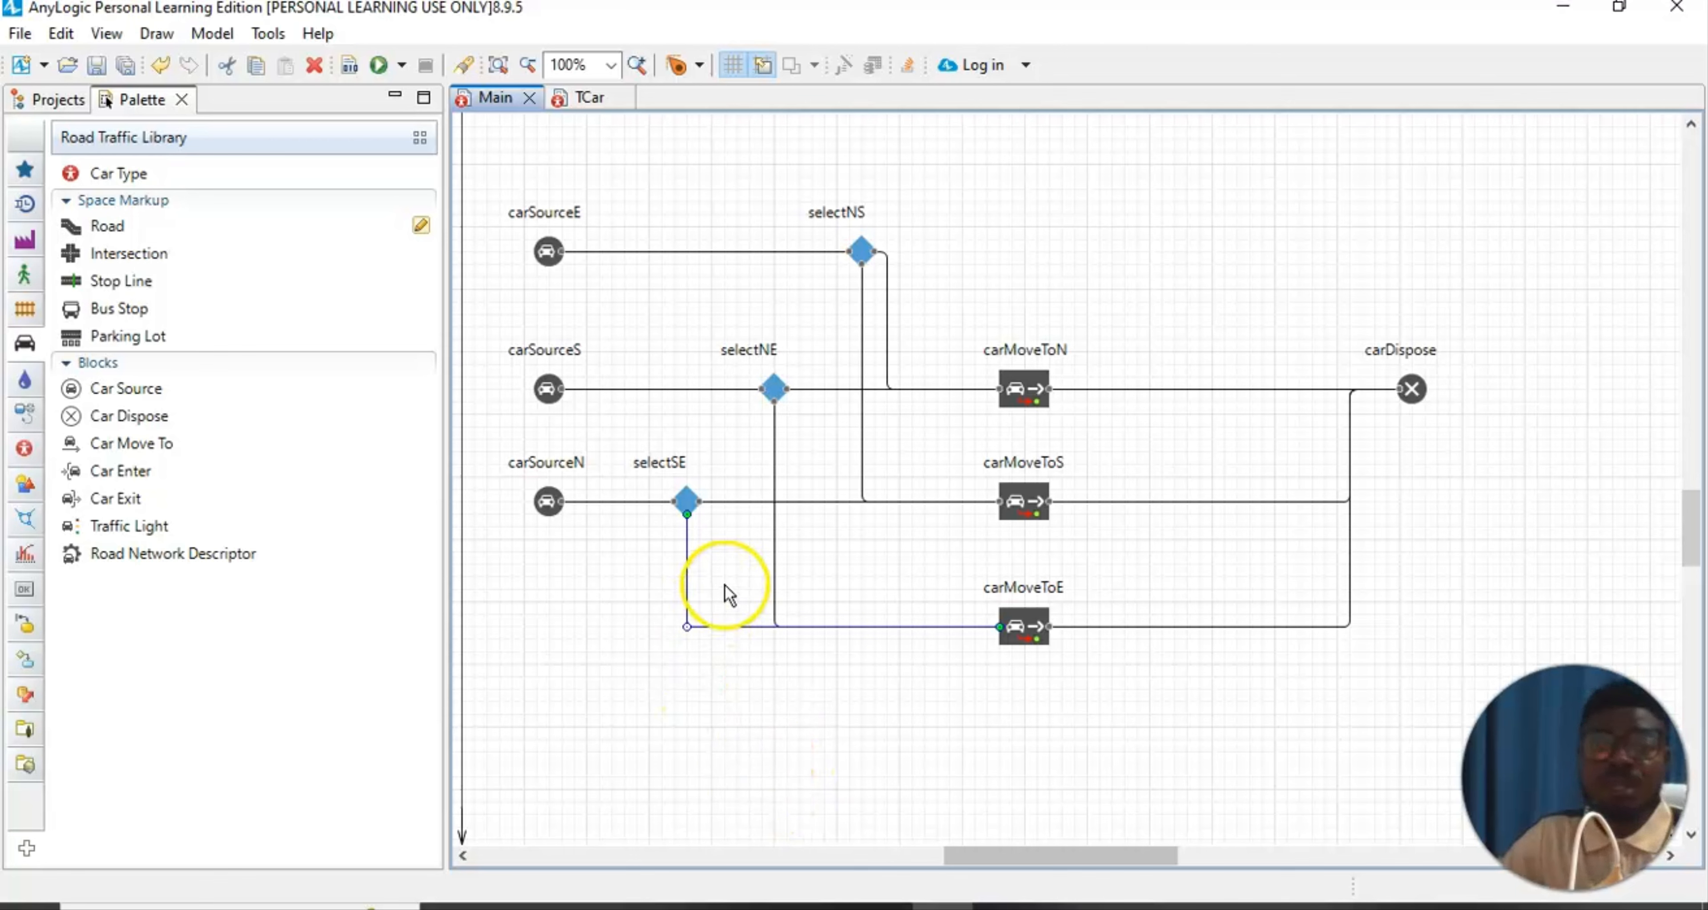
left_click(753, 631)
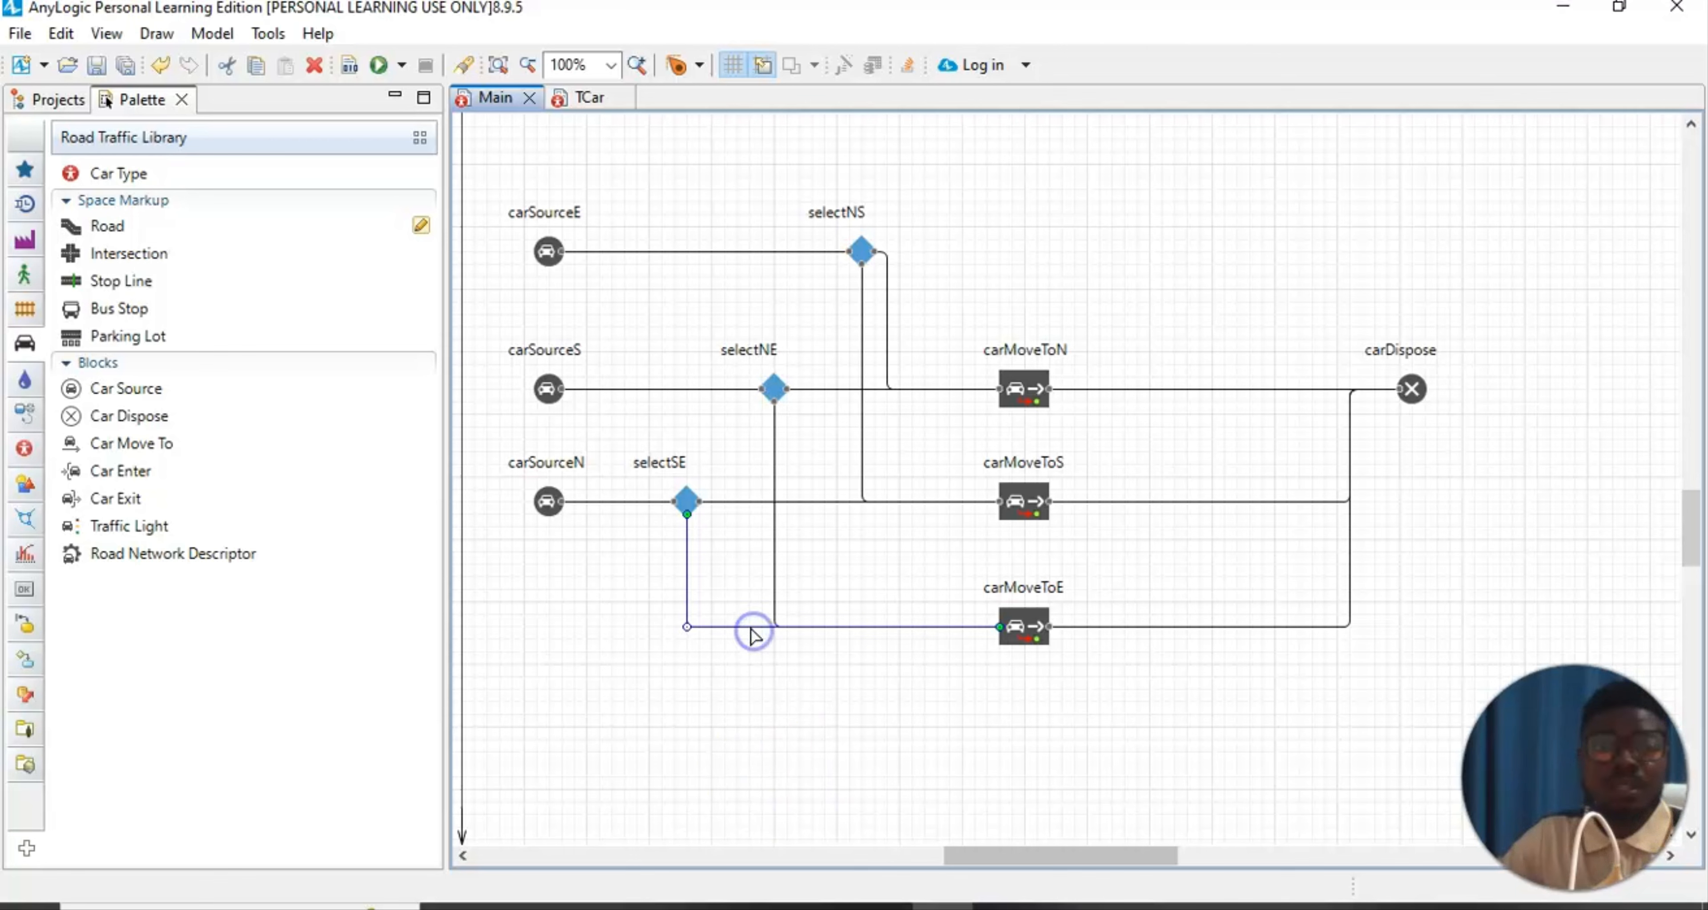
left_click(686, 590)
key("Delete")
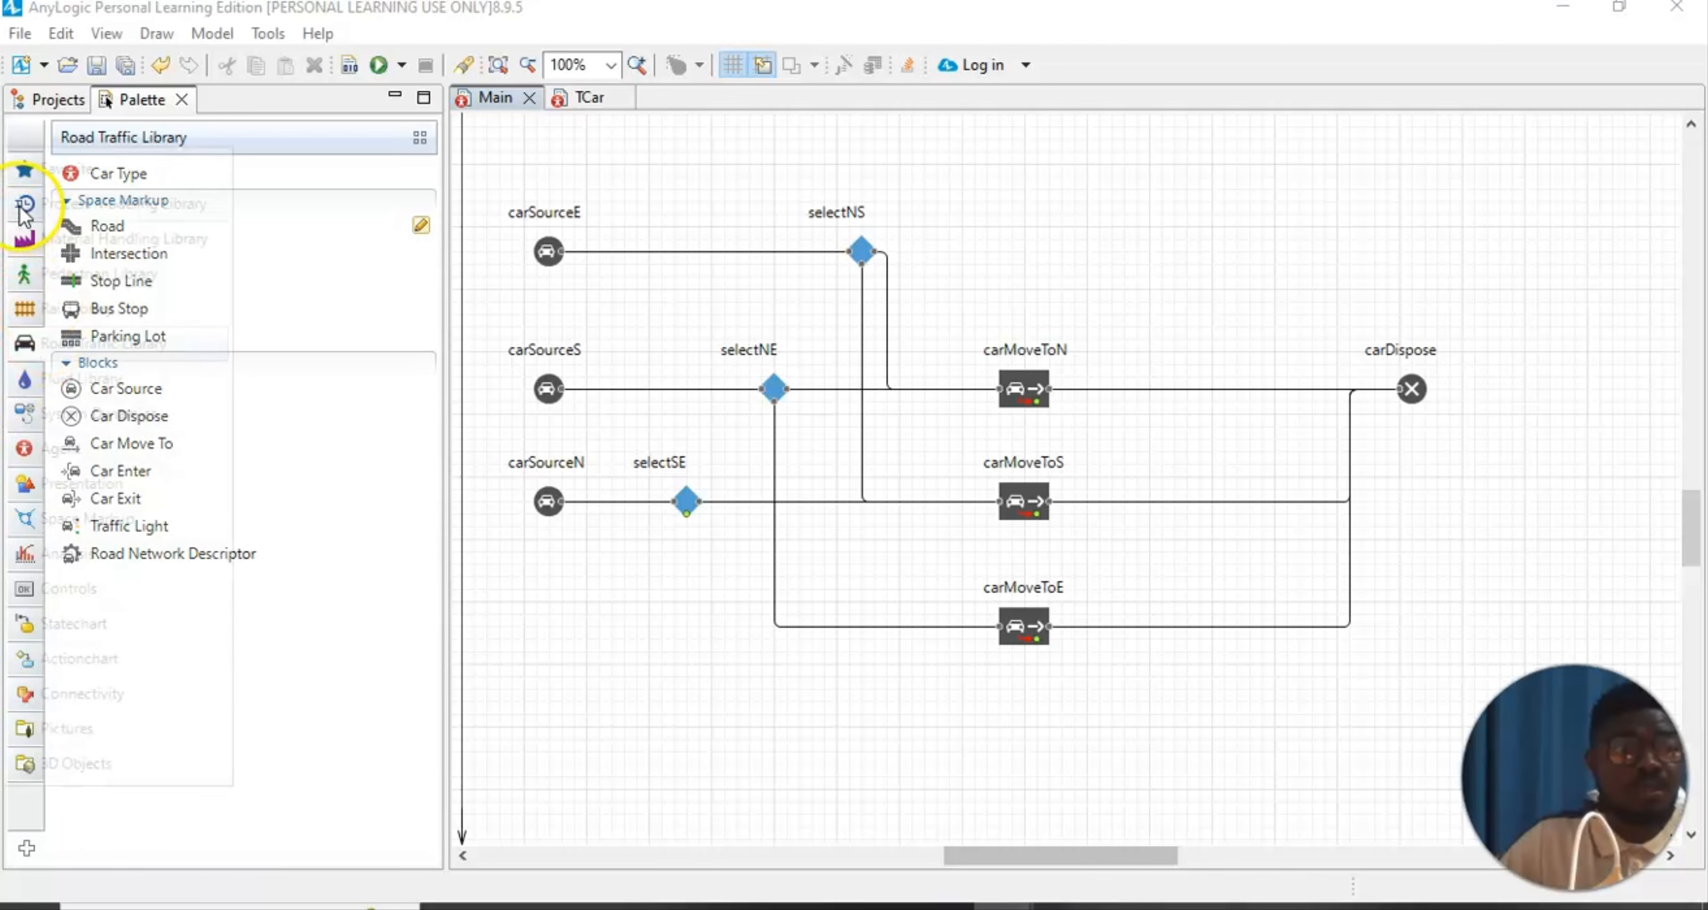
Add a Select Output block from the Process Modeling Library to the flowchart, below and between selectSE and carMoveToE
mouse_move(25, 251)
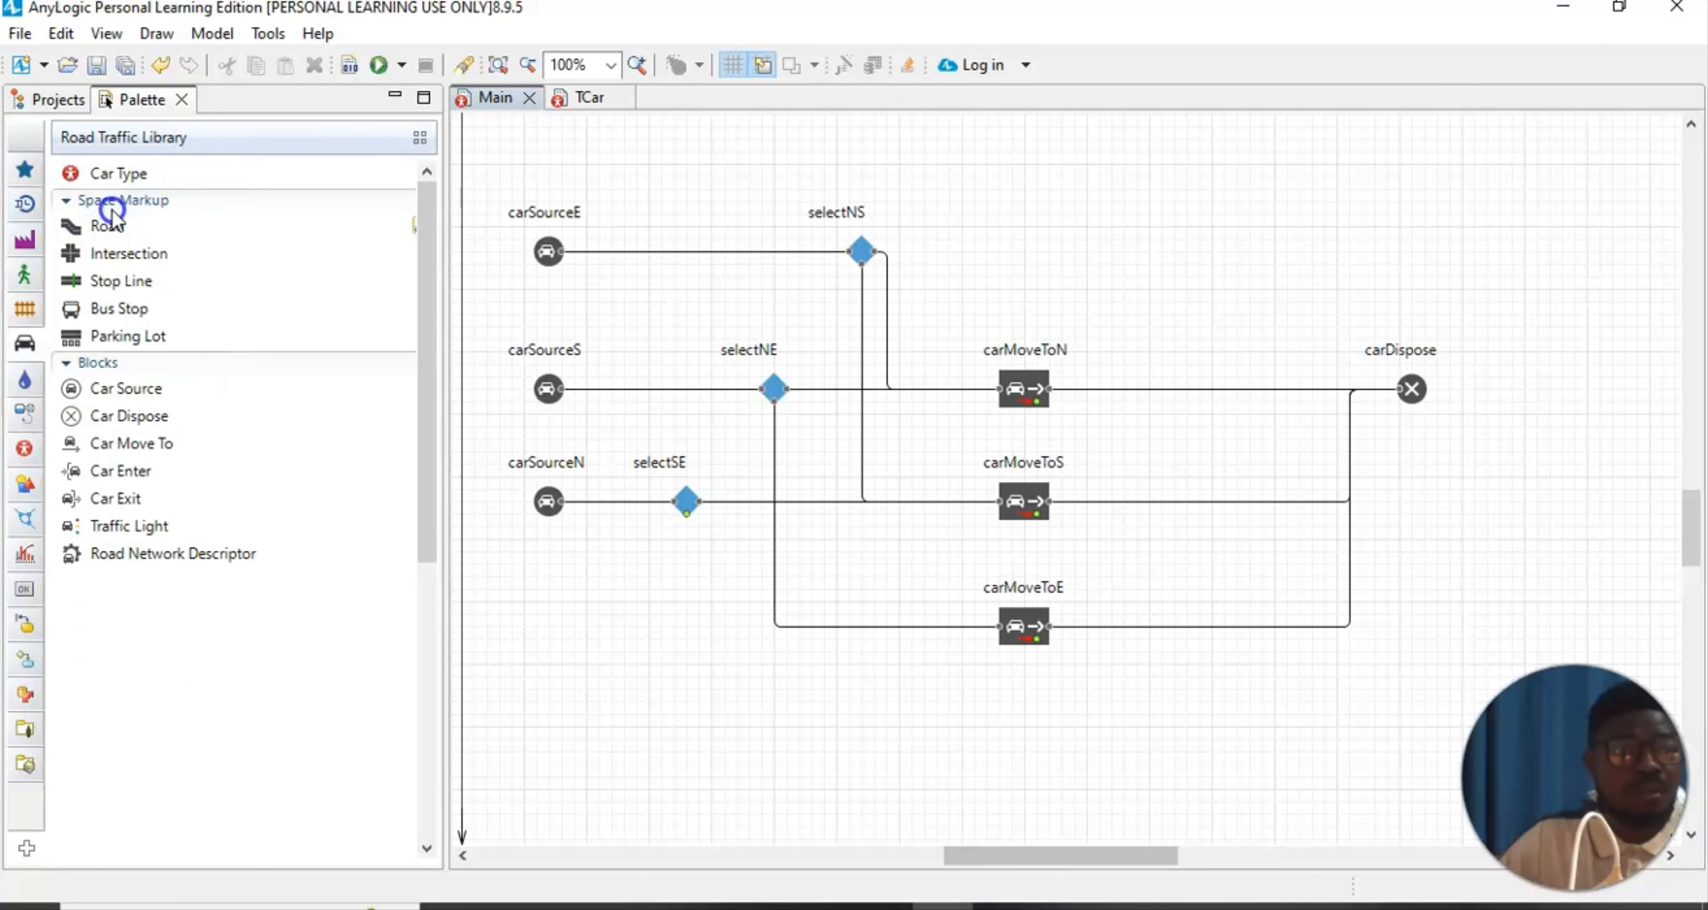
left_click_drag(126, 526, 771, 722)
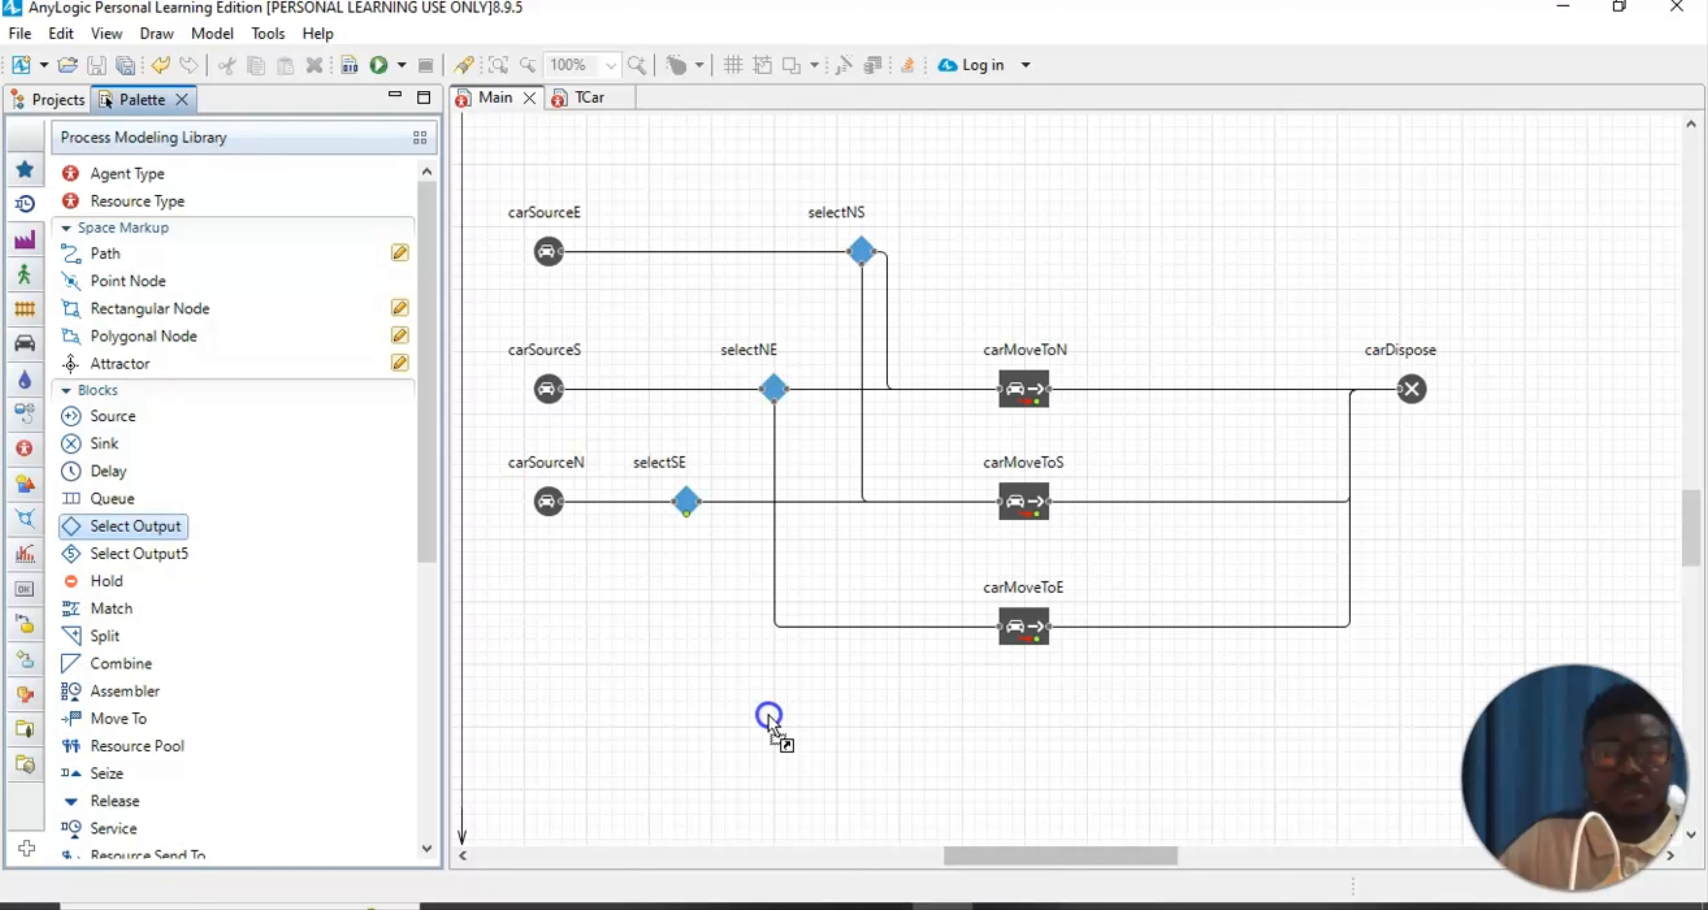
left_click_drag(775, 715, 784, 766)
left_click(865, 762)
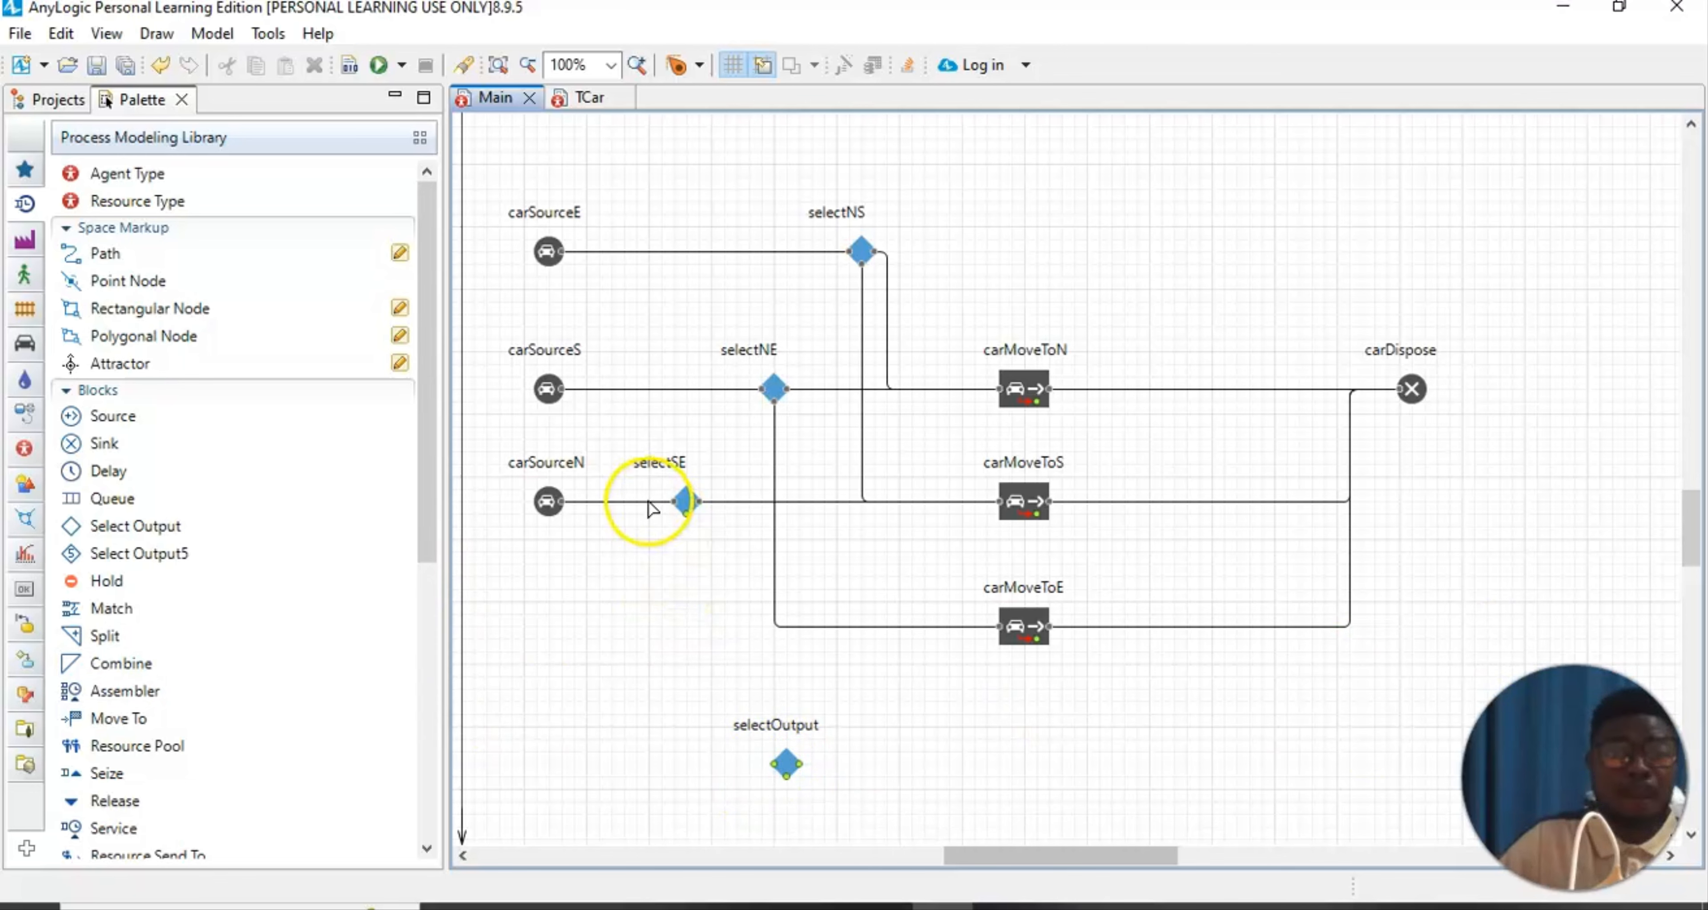
Connect selectSE's lower output to the new select block's input, and that block's right-hand output to carMoveToE
double_click(688, 514)
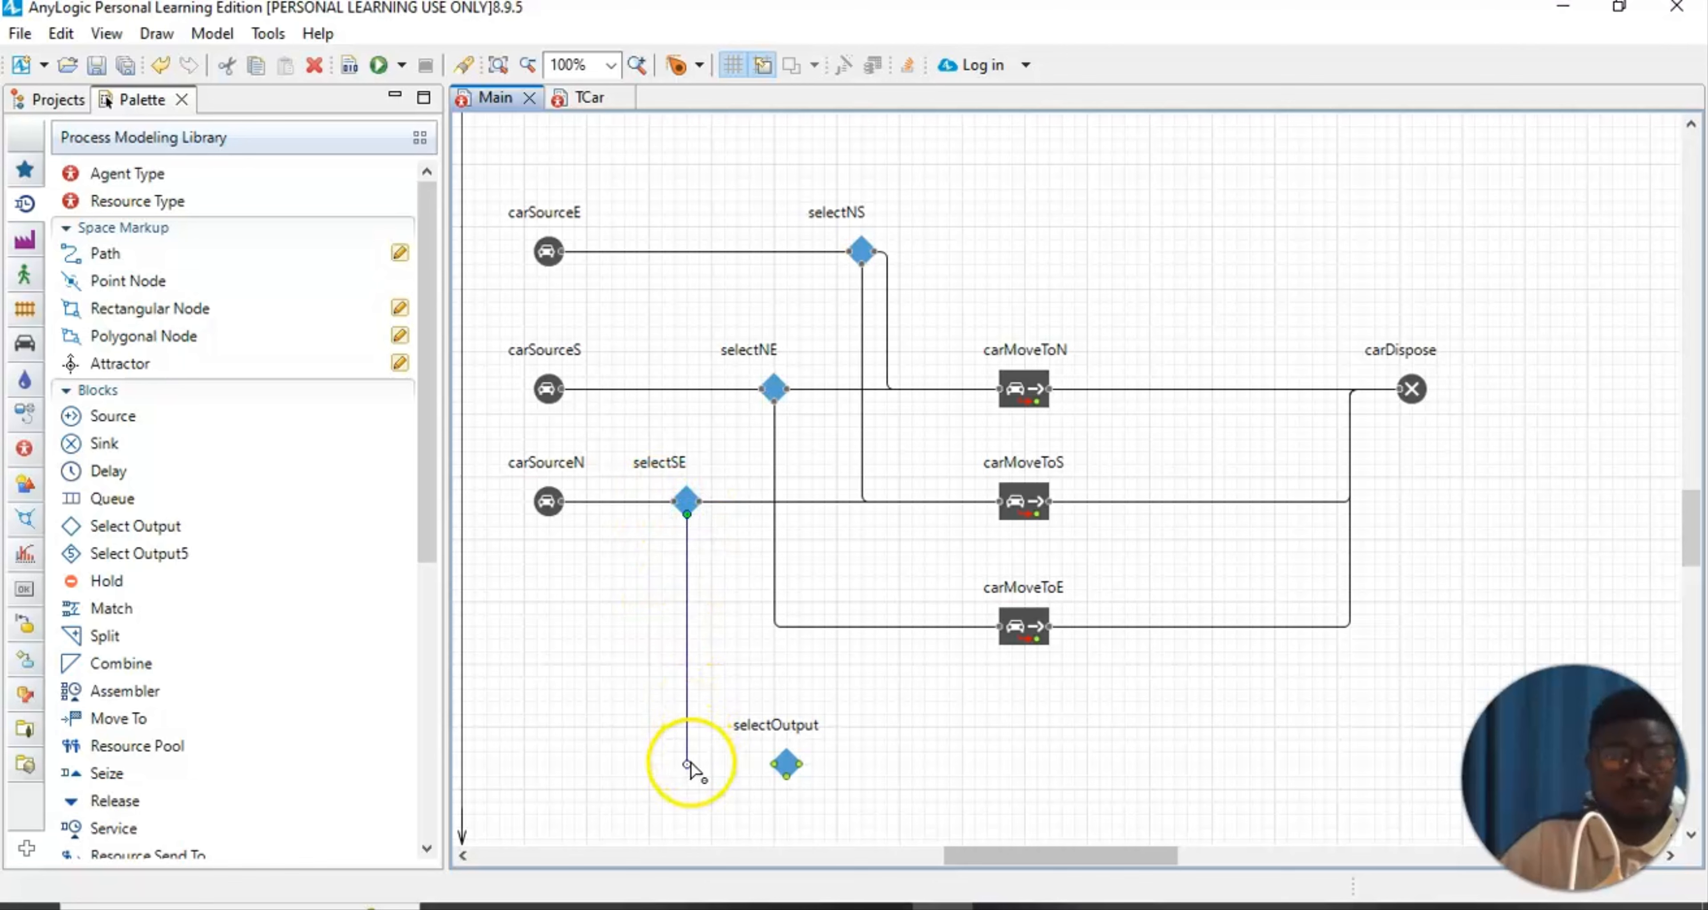
left_click(688, 763)
left_click(775, 764)
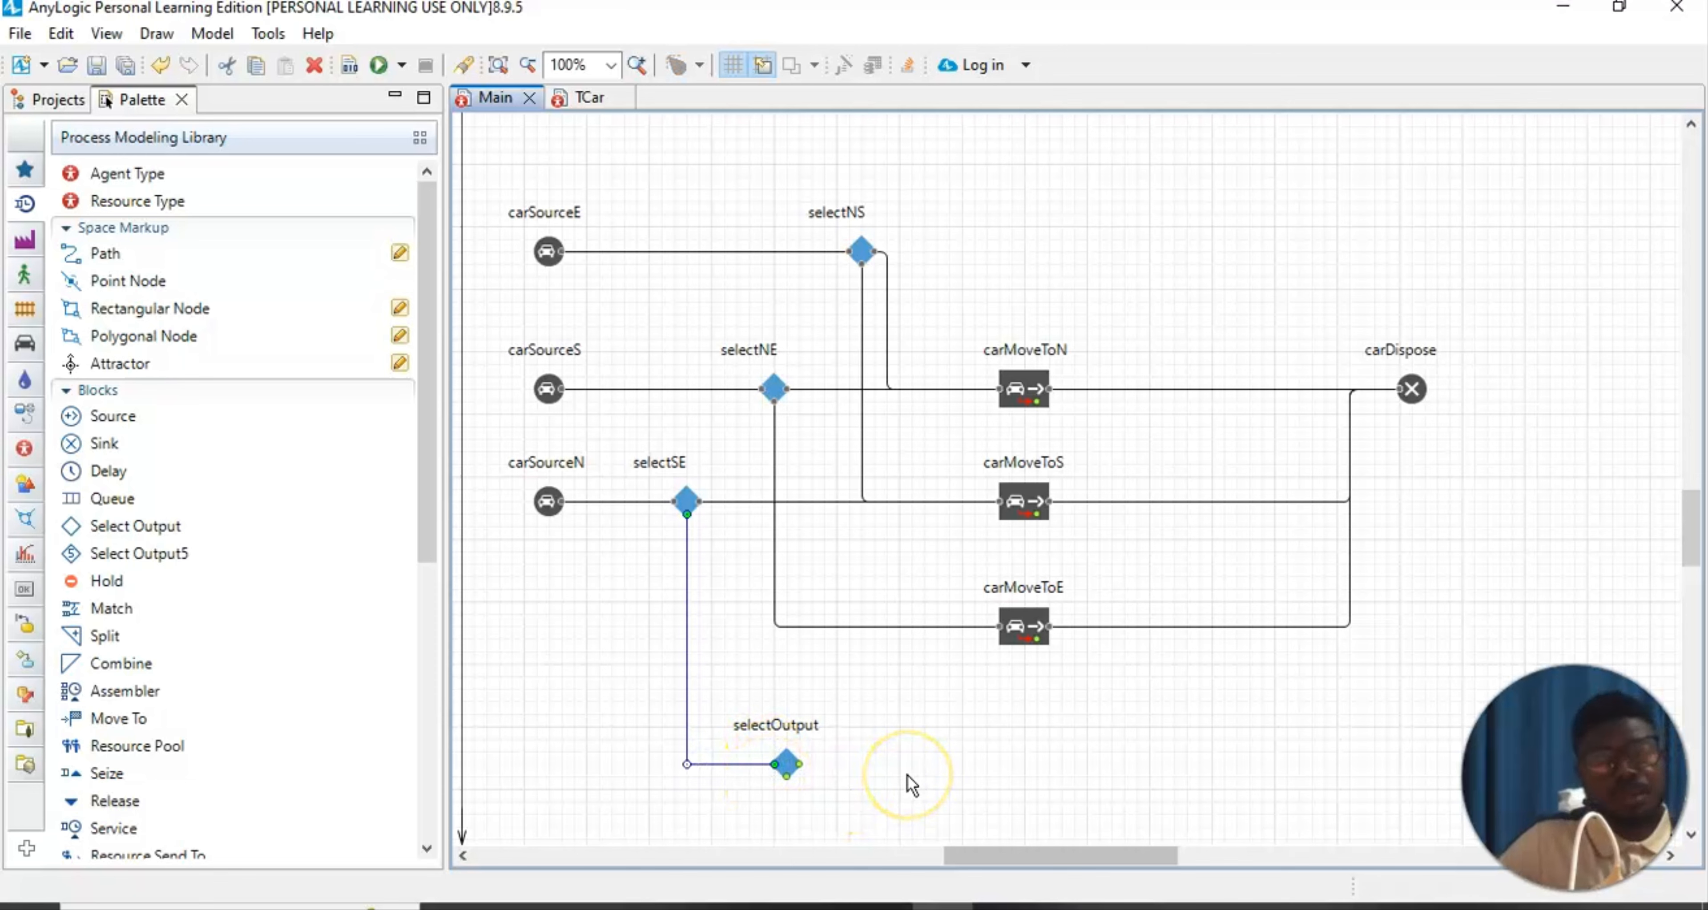
double_click(800, 764)
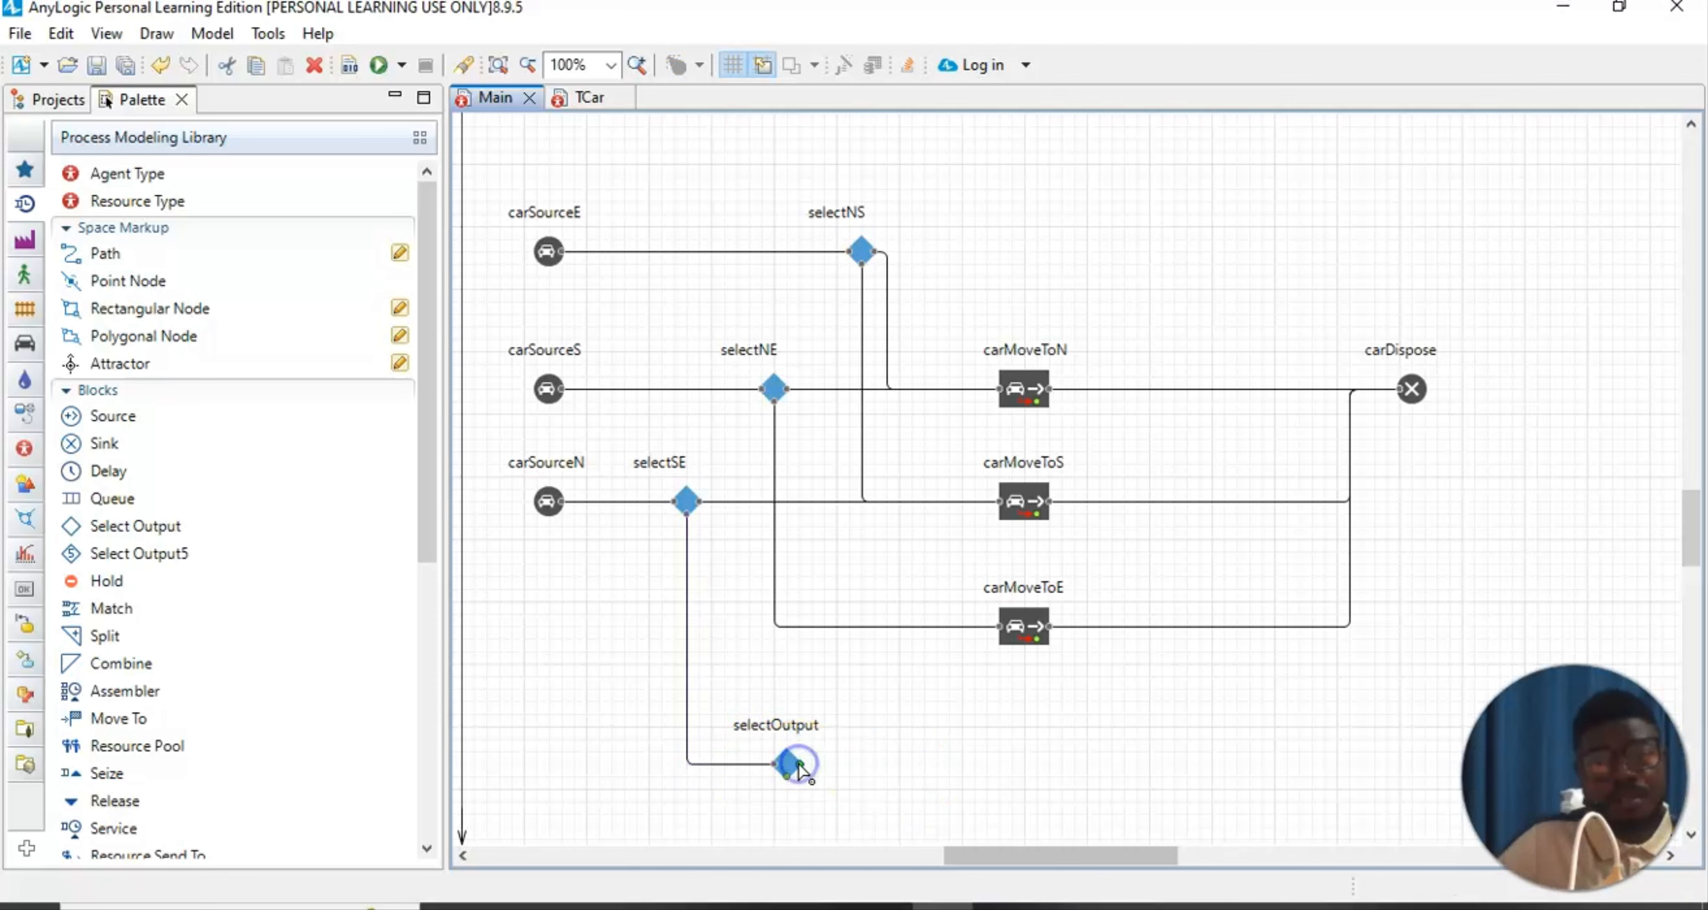
left_click(987, 764)
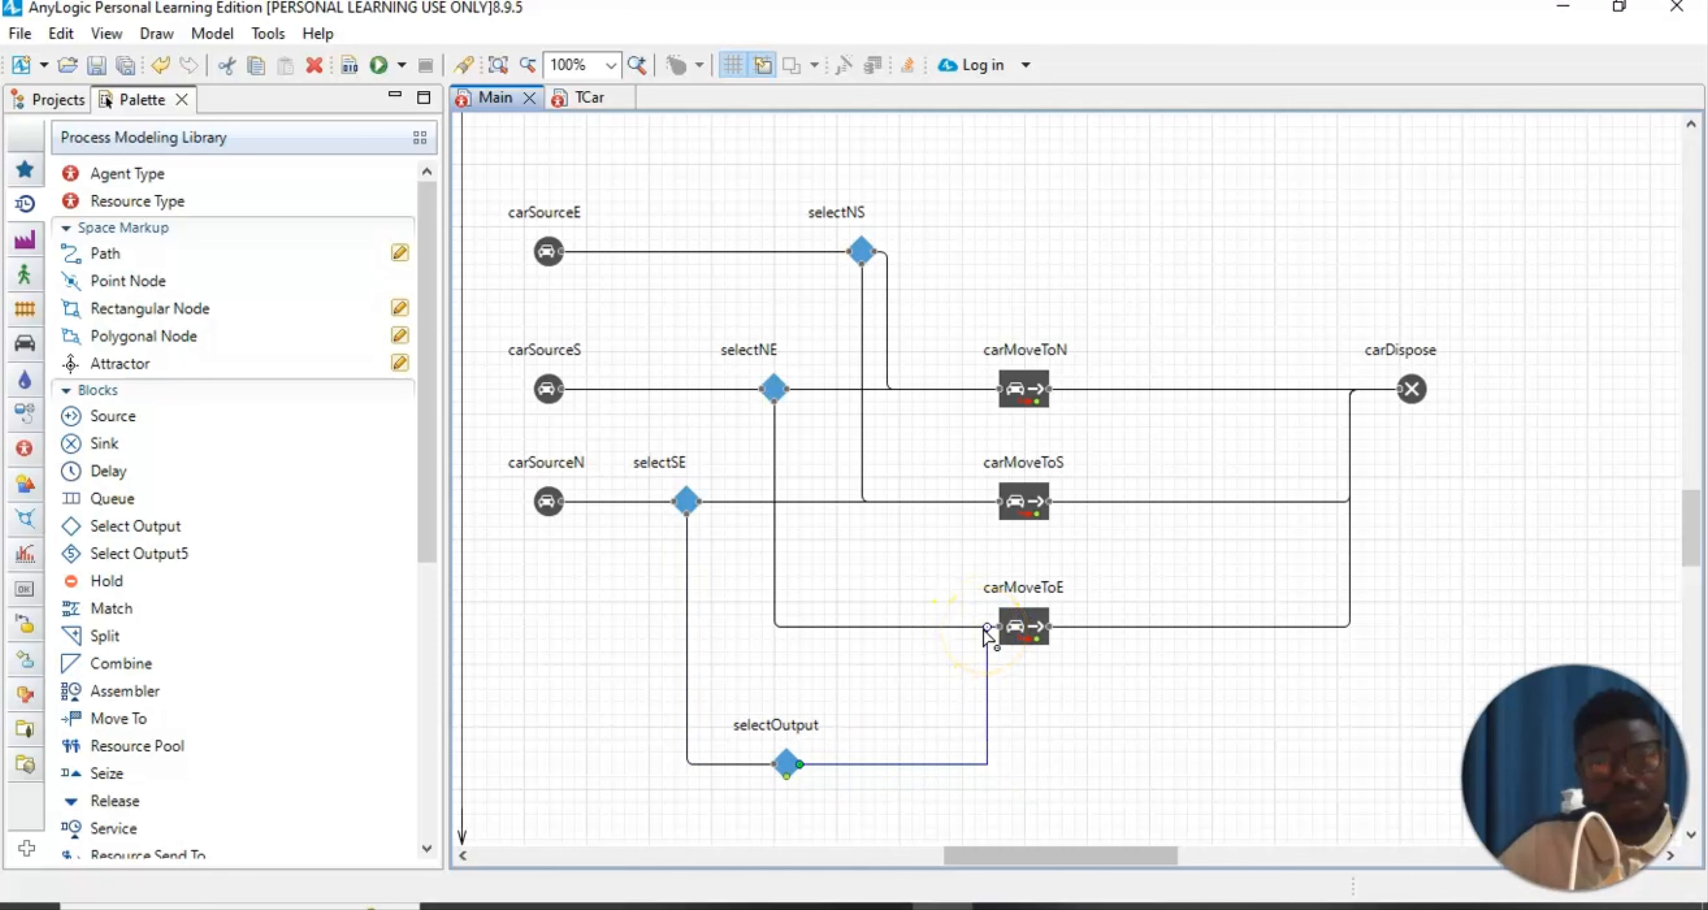
left_click(987, 629)
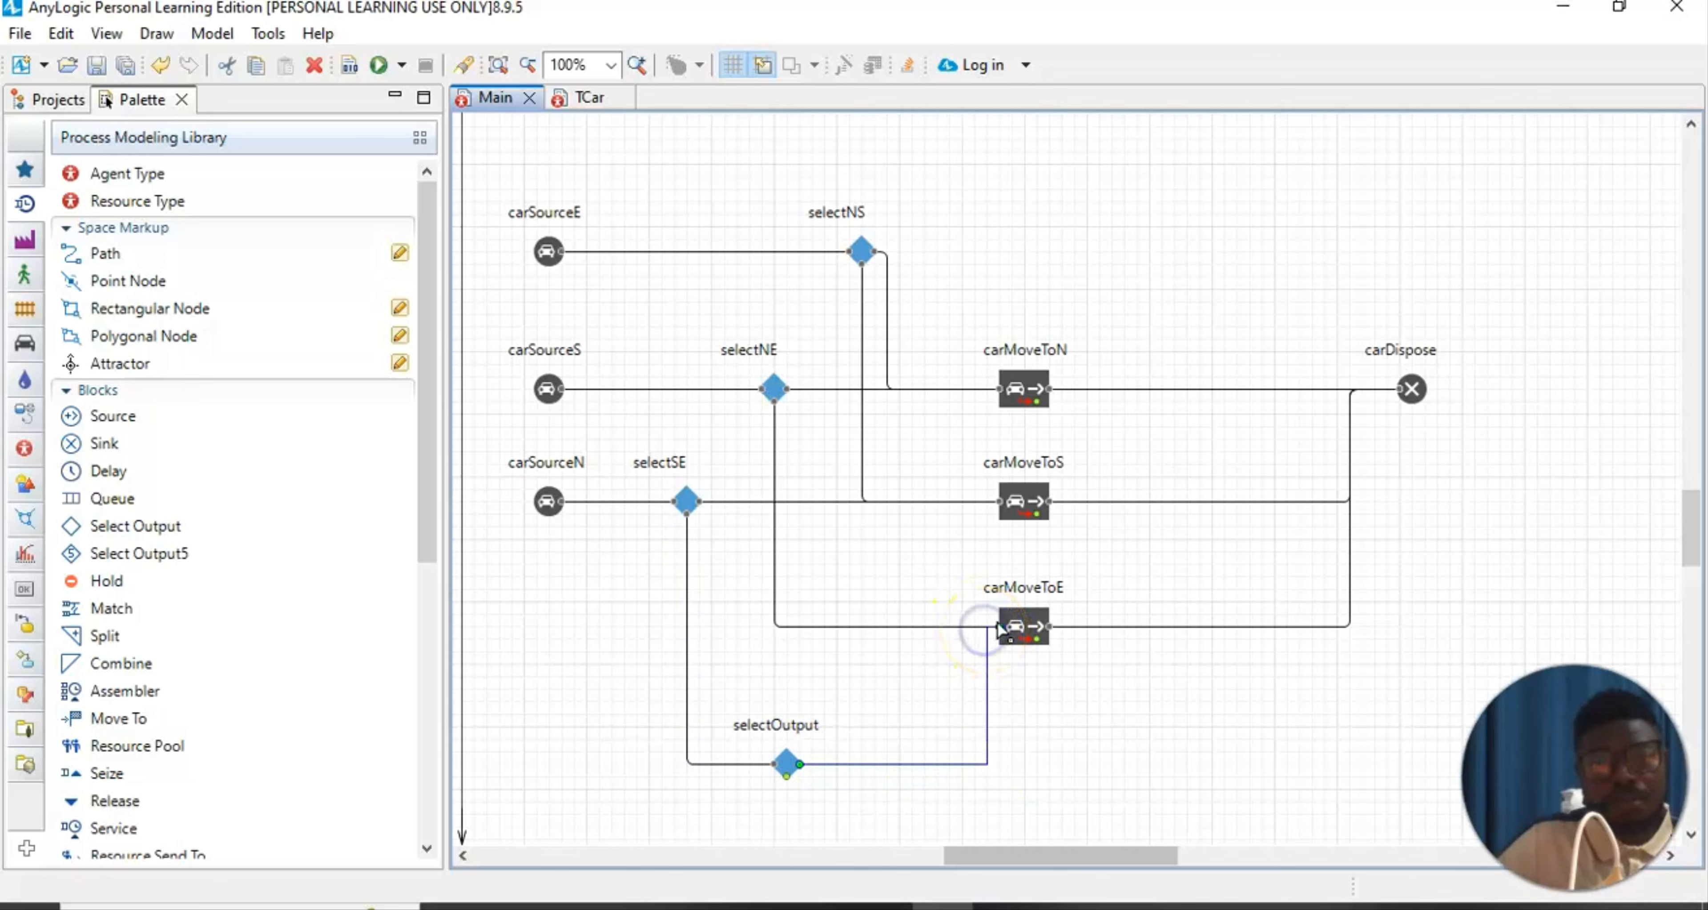
left_click(1088, 723)
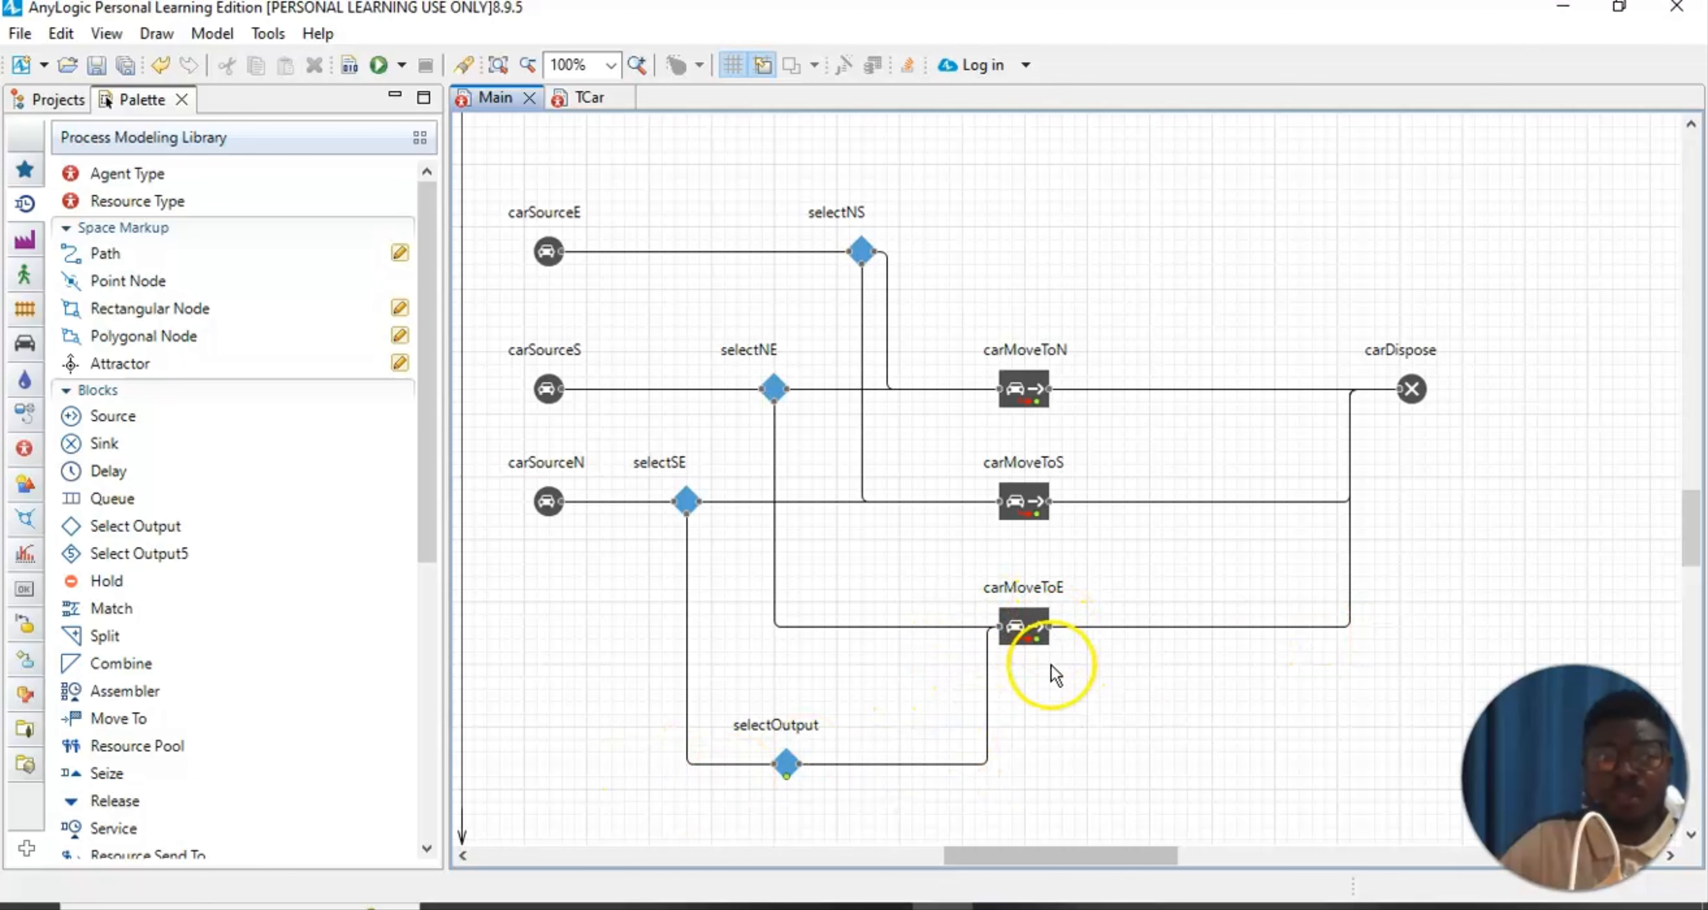
Rename the new select block between selectSE and carMoveToE as selectParking
scroll(1038, 726, "down", 2)
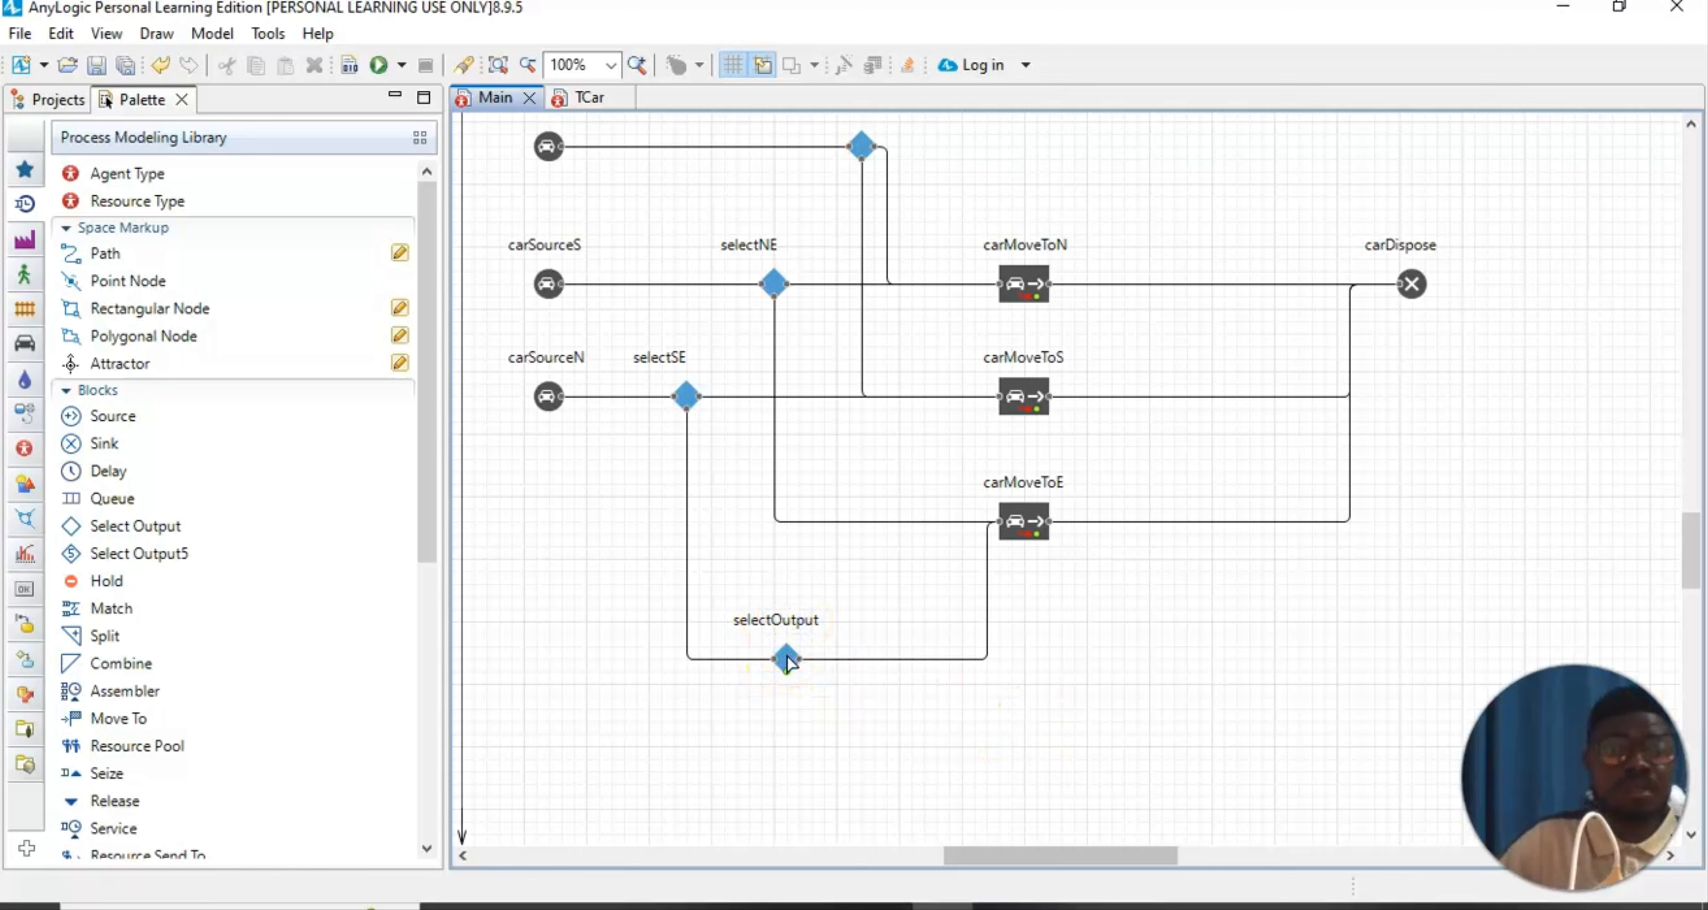
left_click(786, 623)
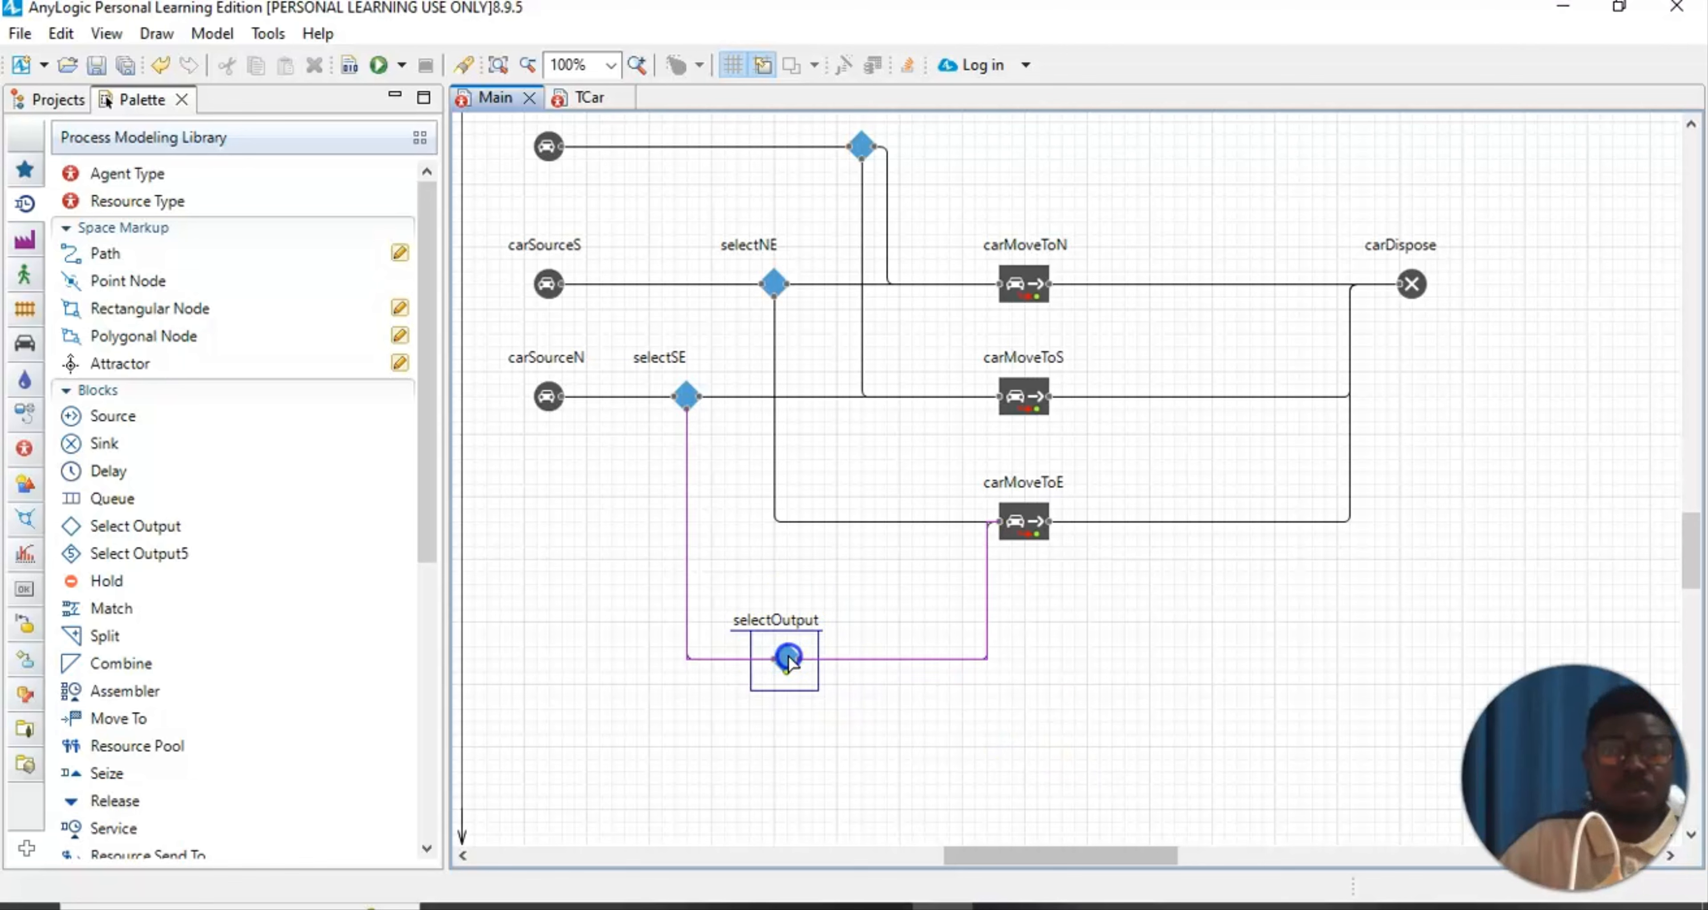
double_click(782, 621)
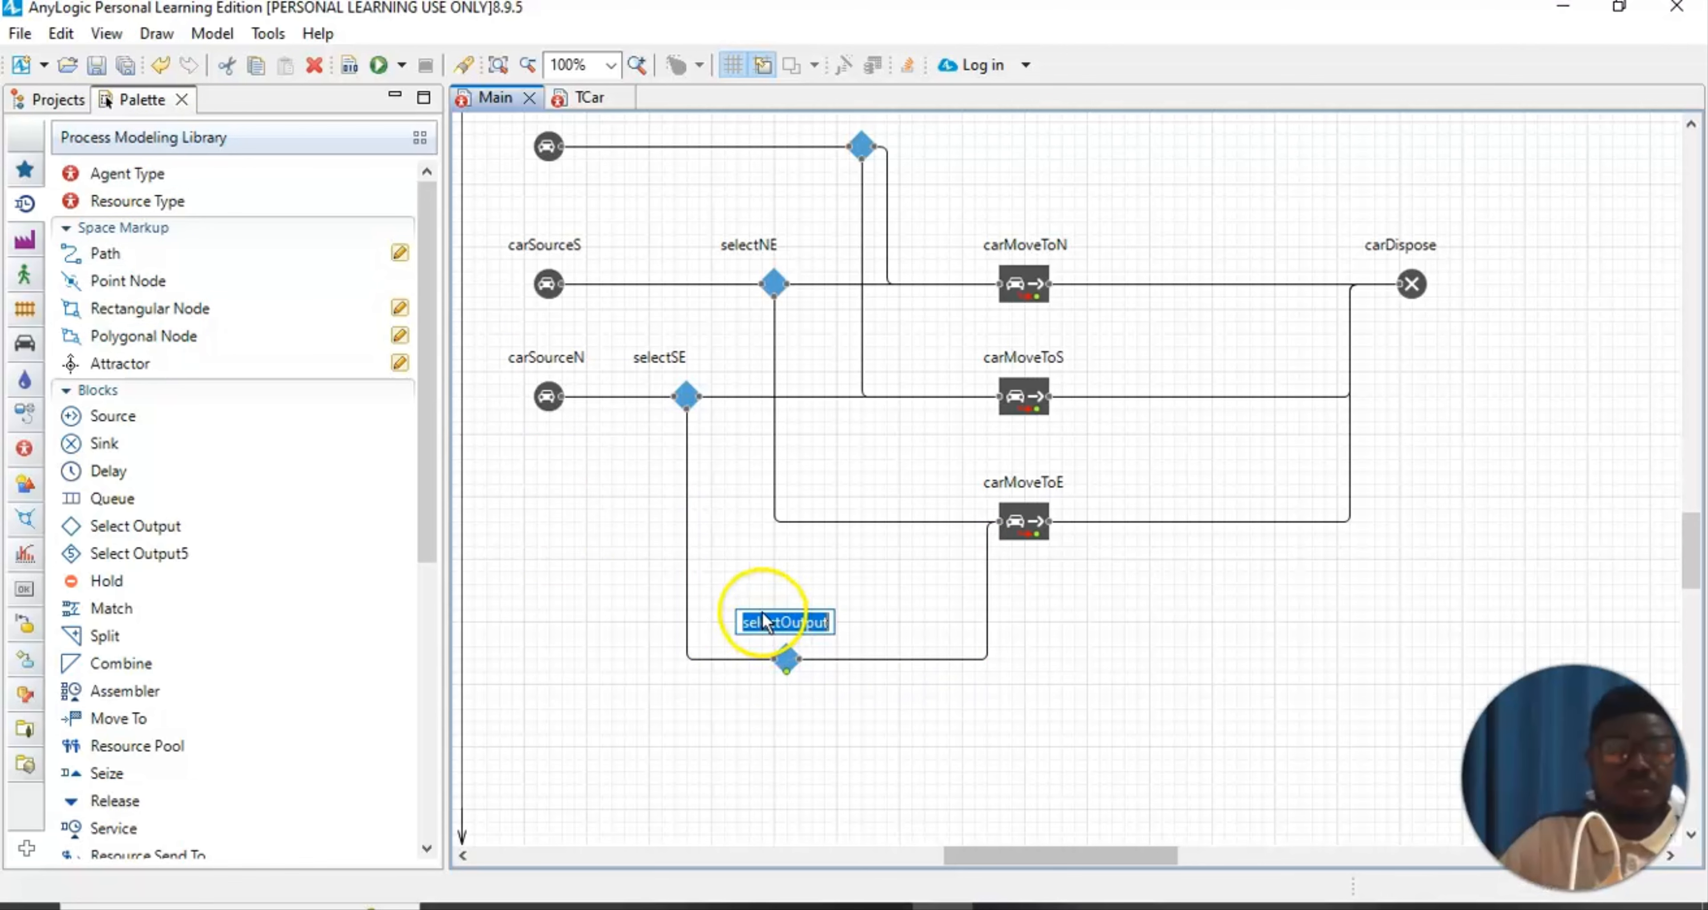
left_click(816, 622)
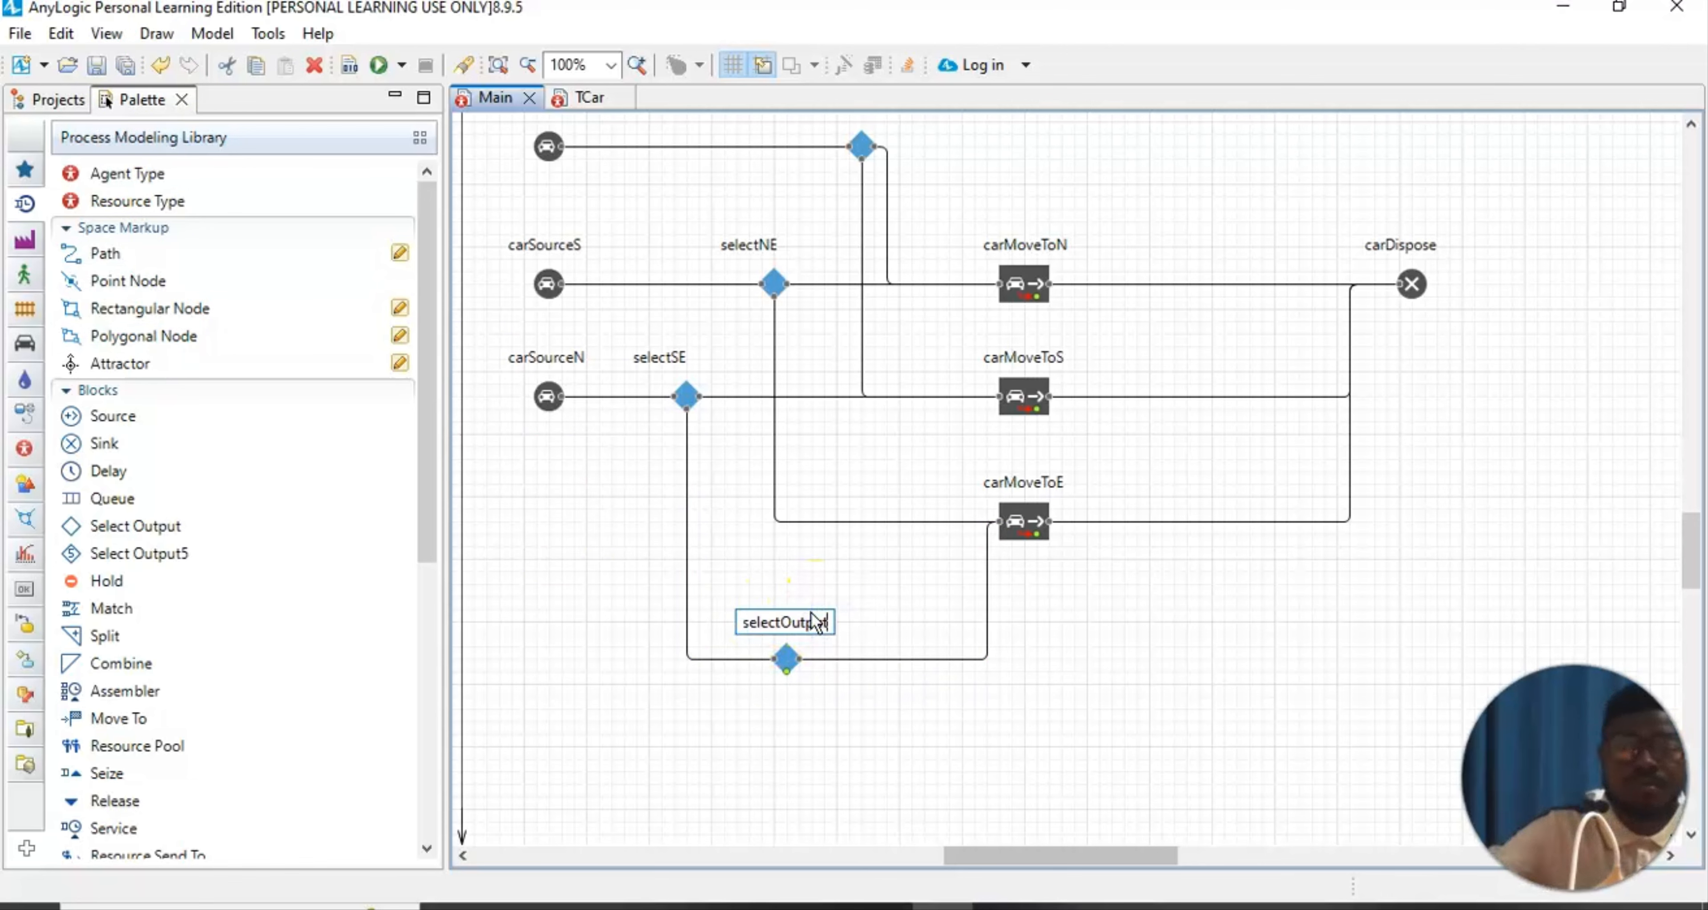
key("BackSpace")
key("BackSpace")
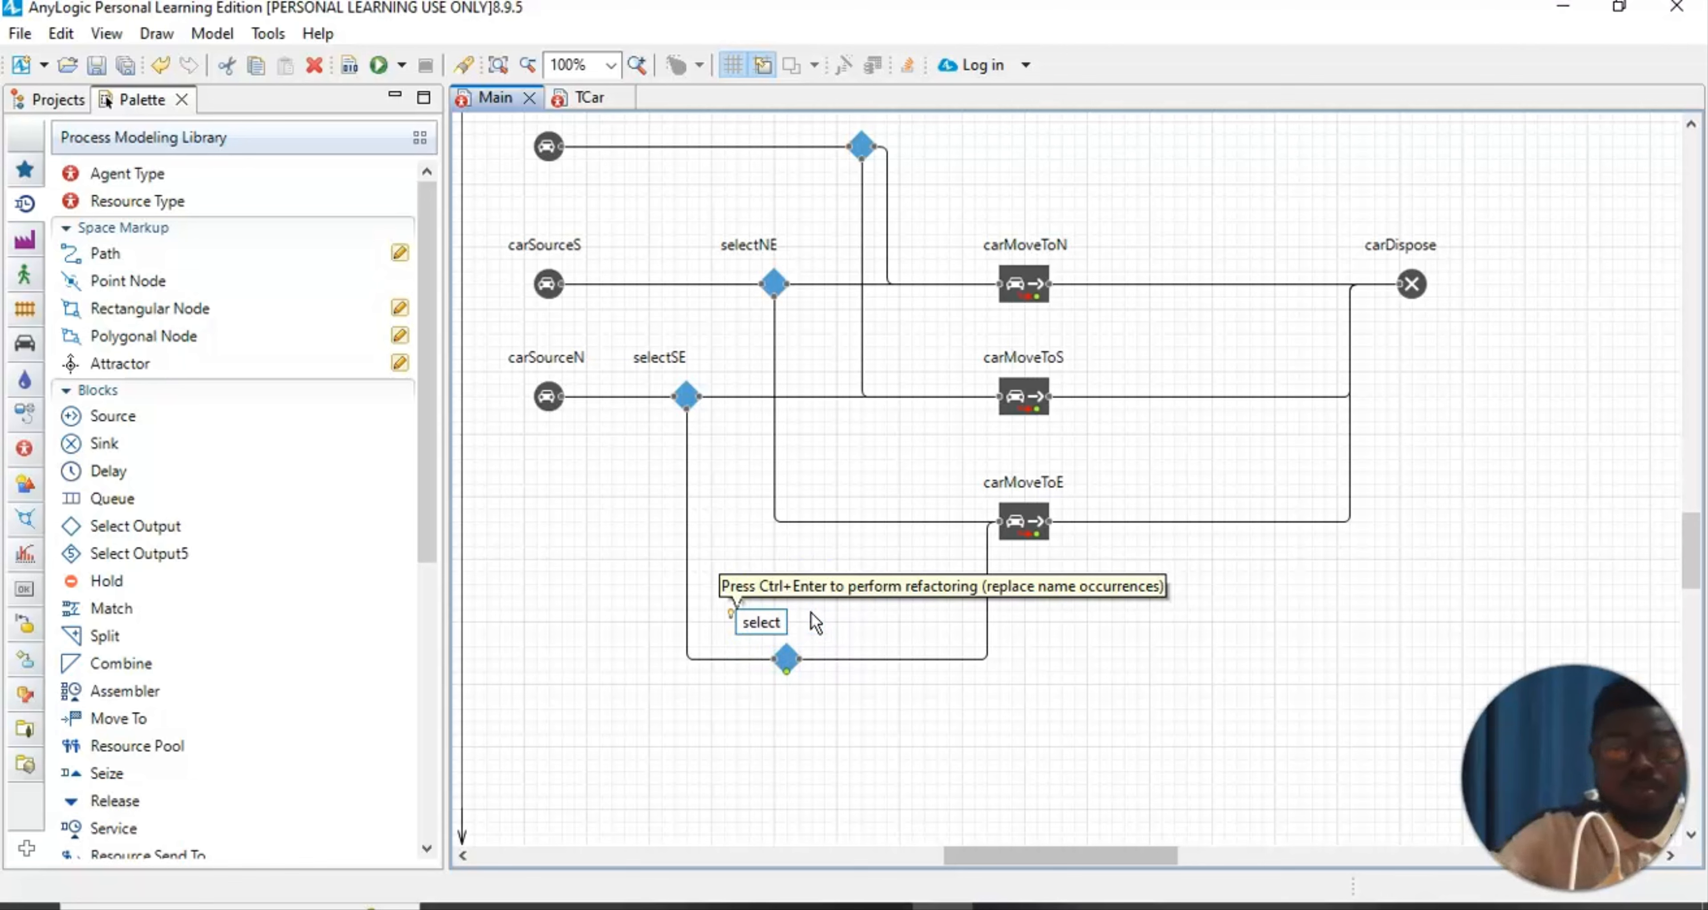
type("Par")
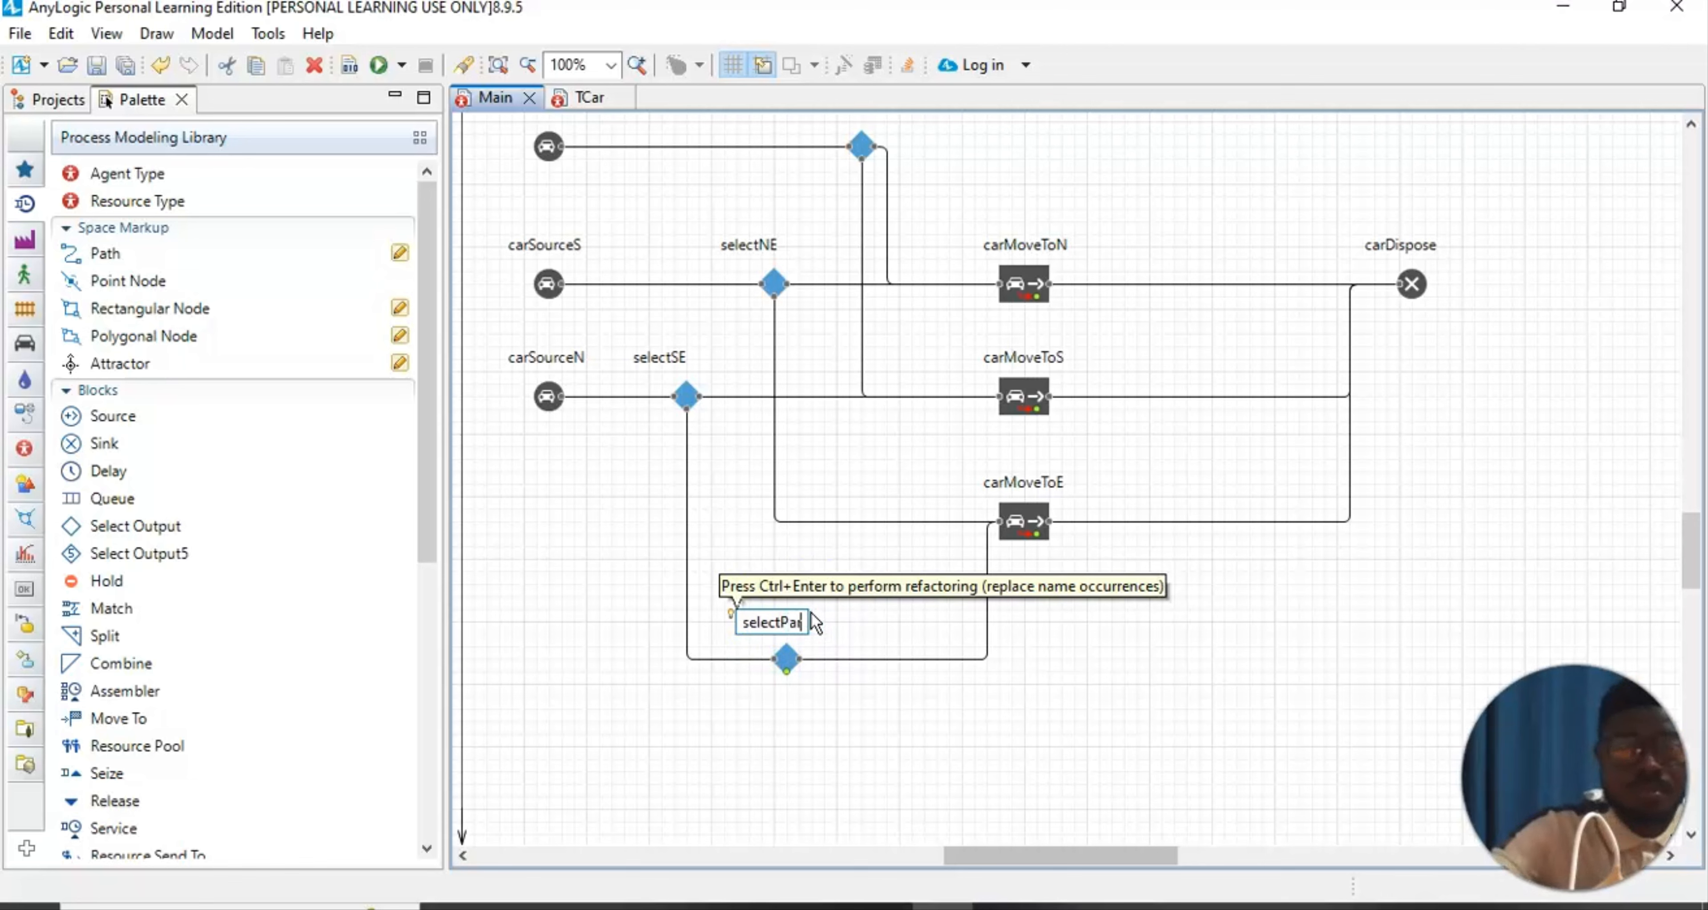
type("king")
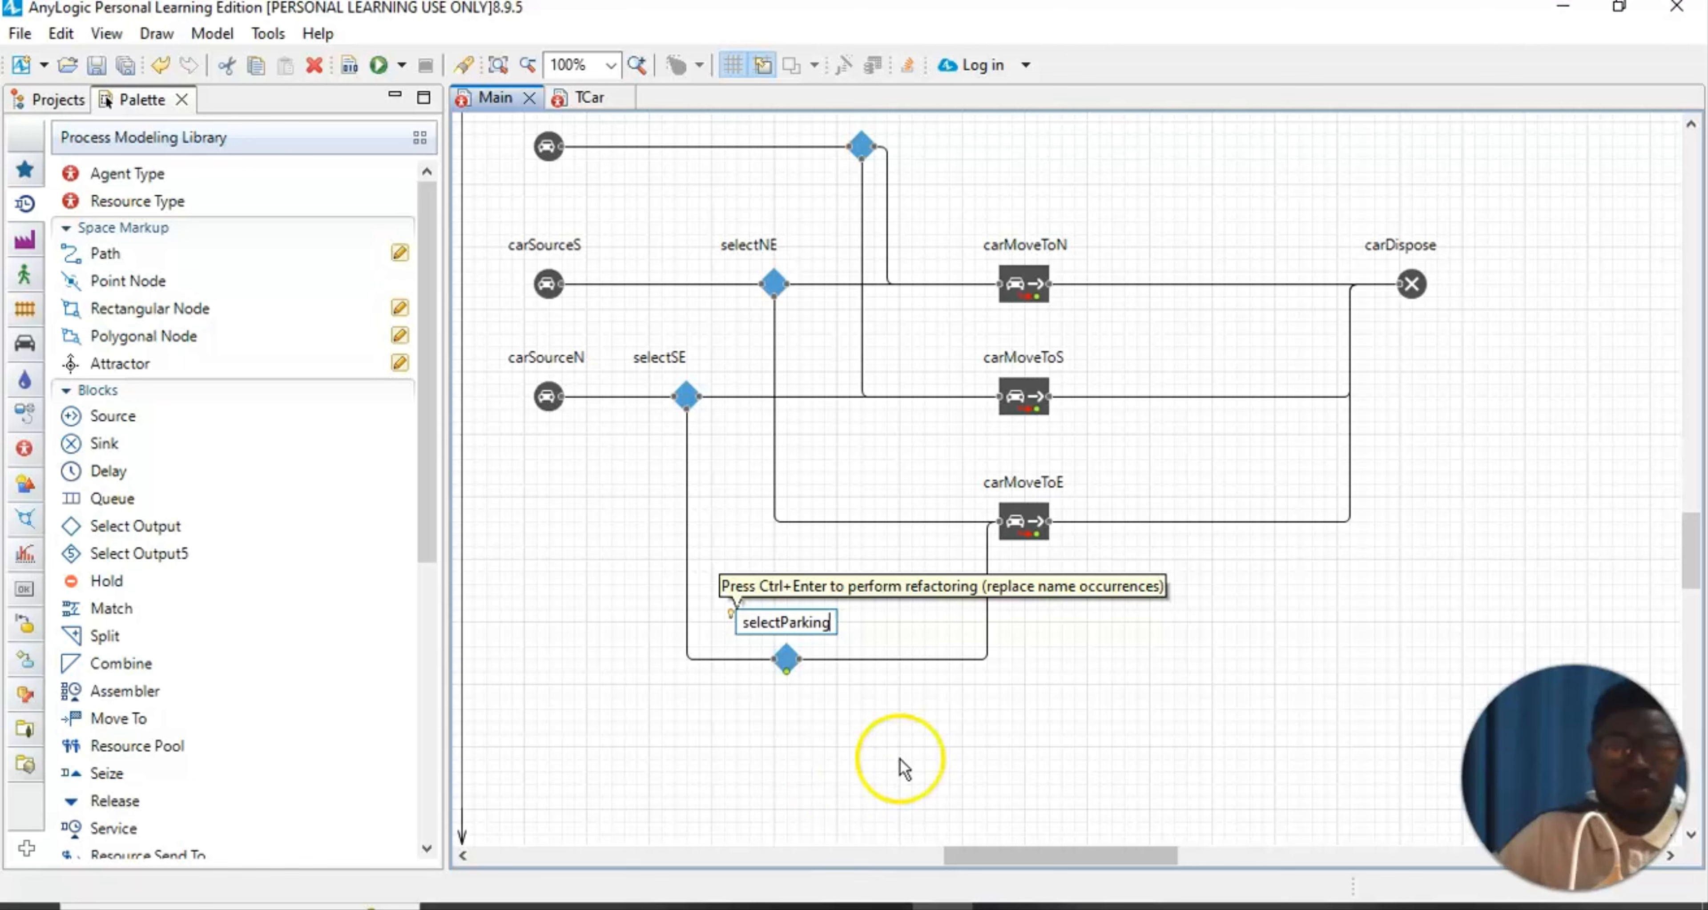
left_click(923, 754)
left_click(960, 752)
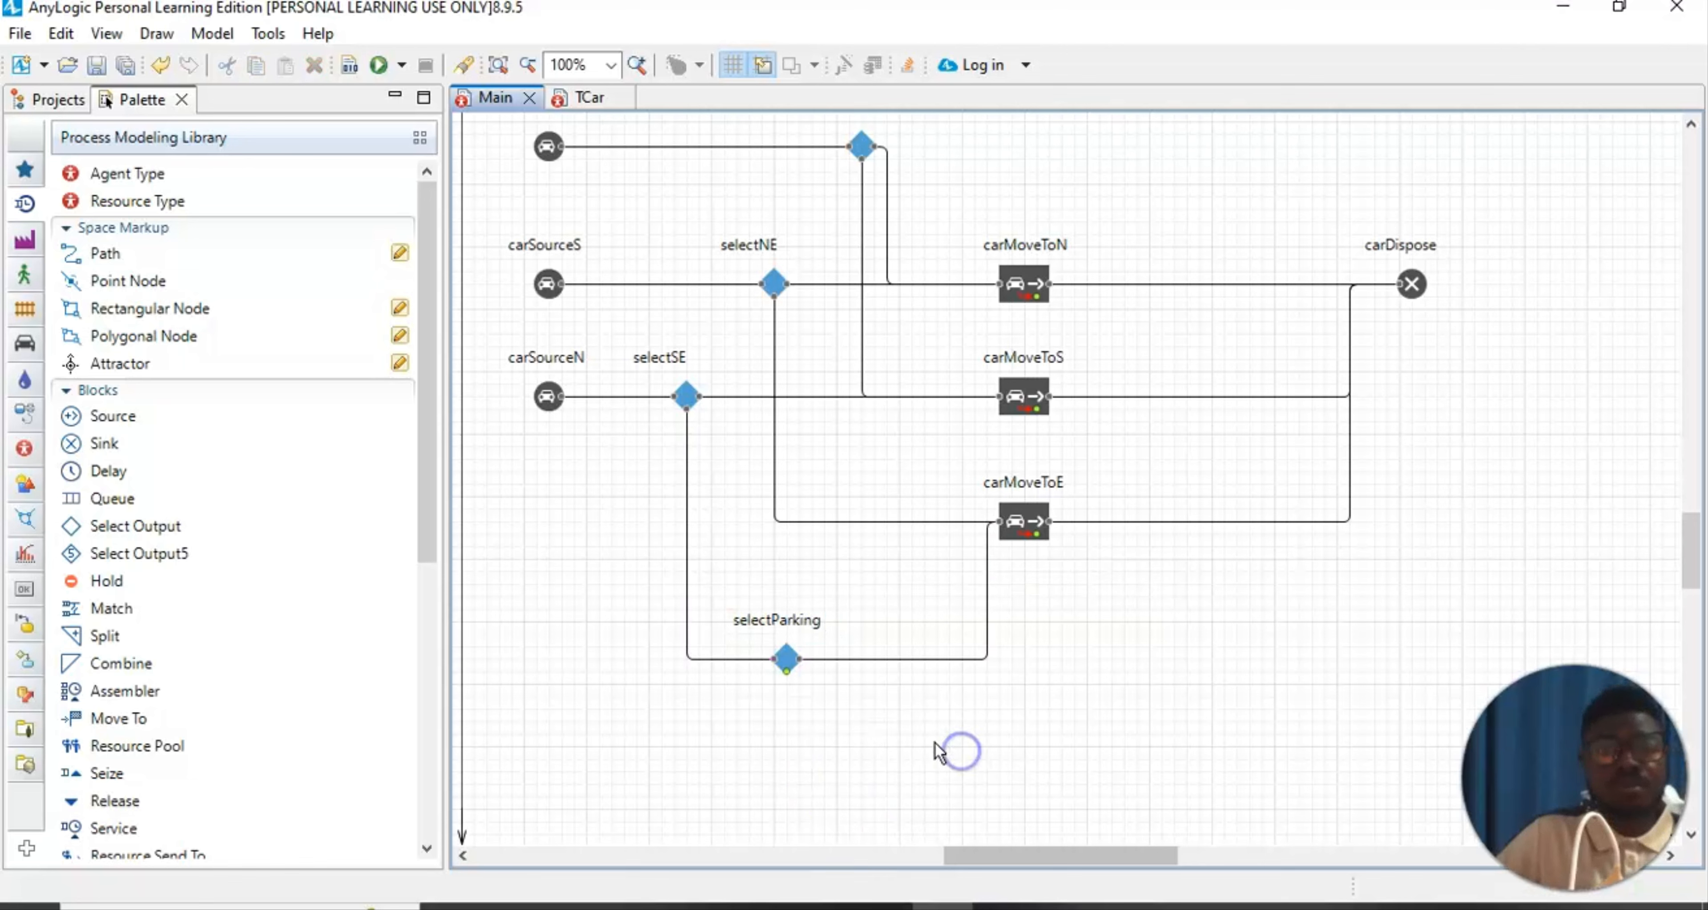
Review how the selectParking block chooses its true output in its properties
left_click(759, 622)
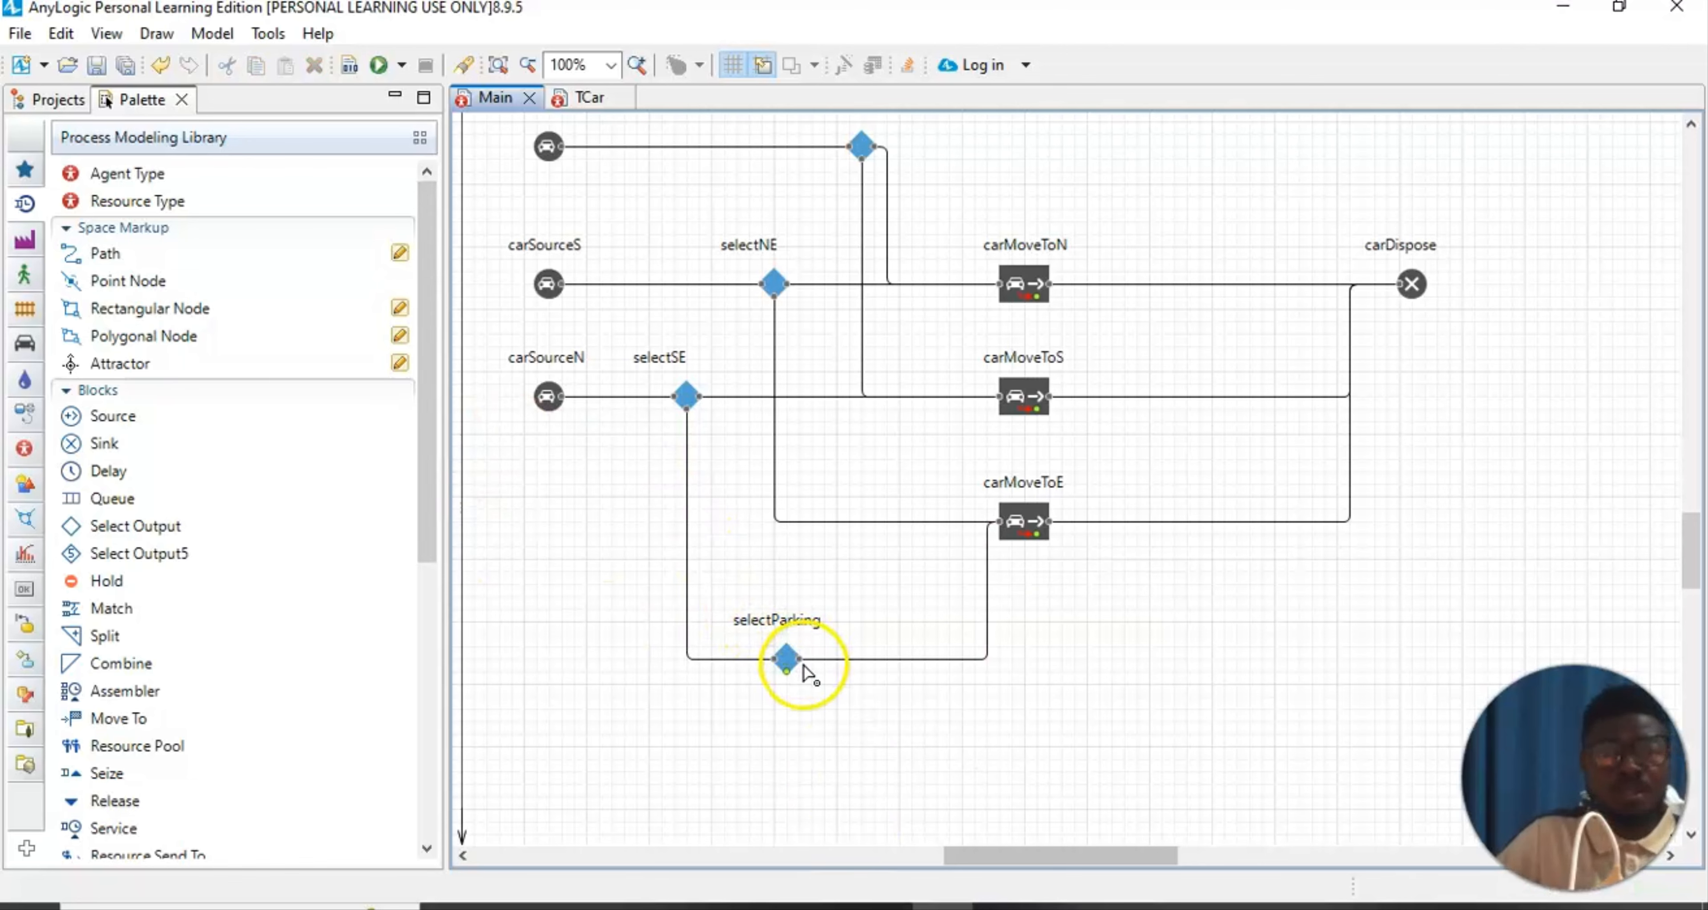
left_click(785, 660)
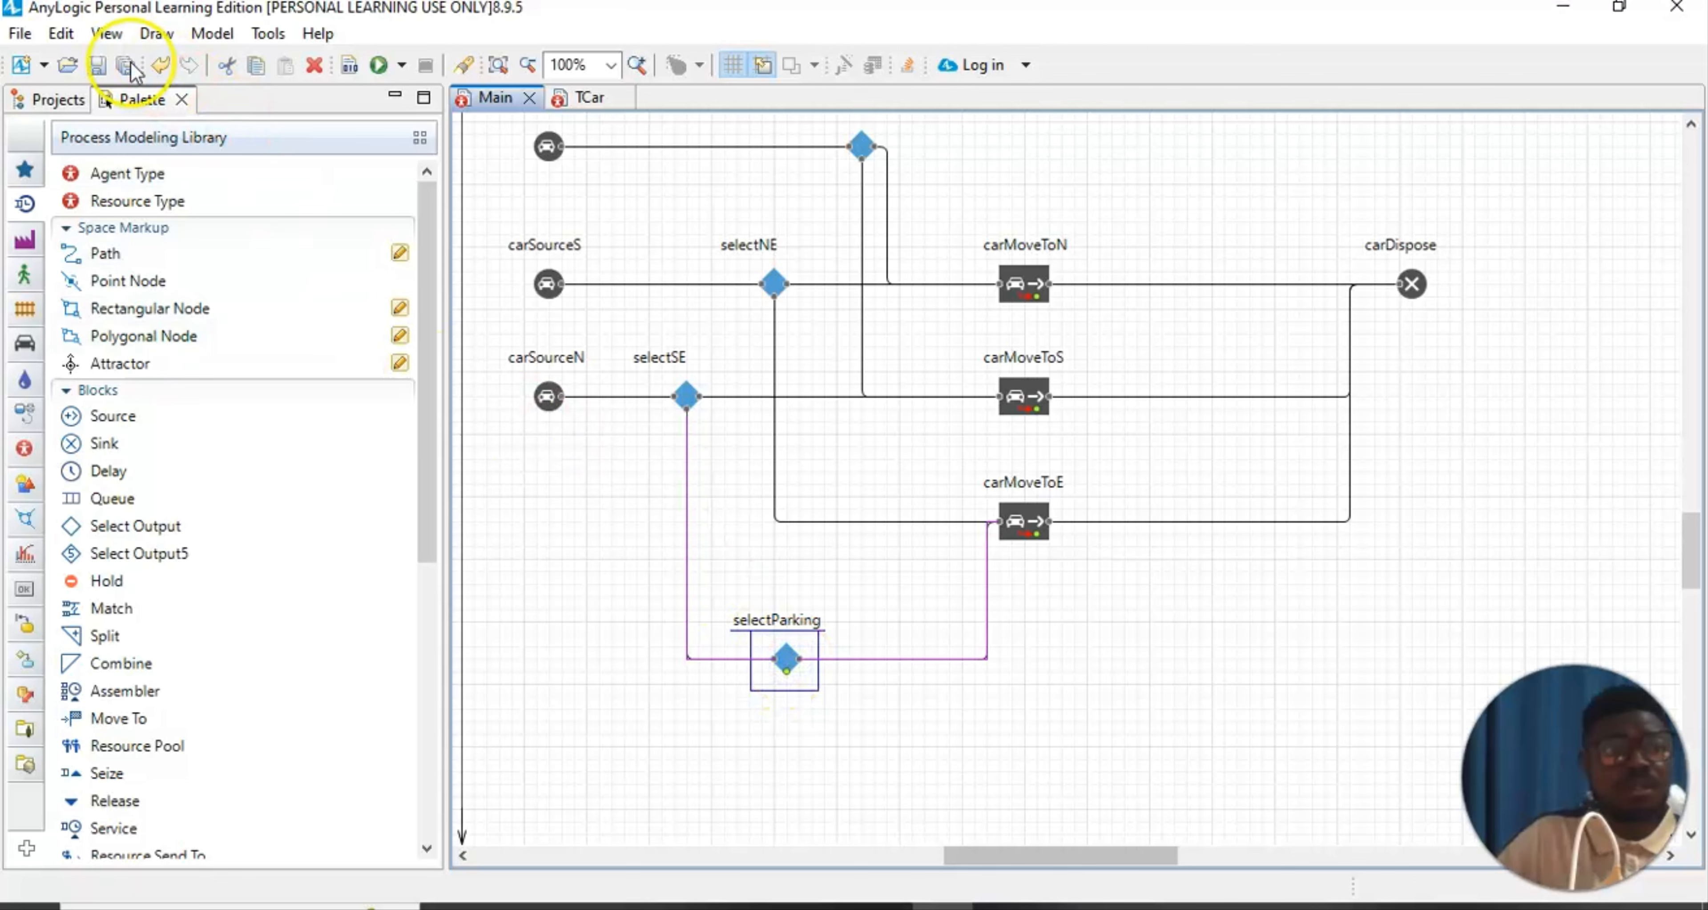
left_click(107, 34)
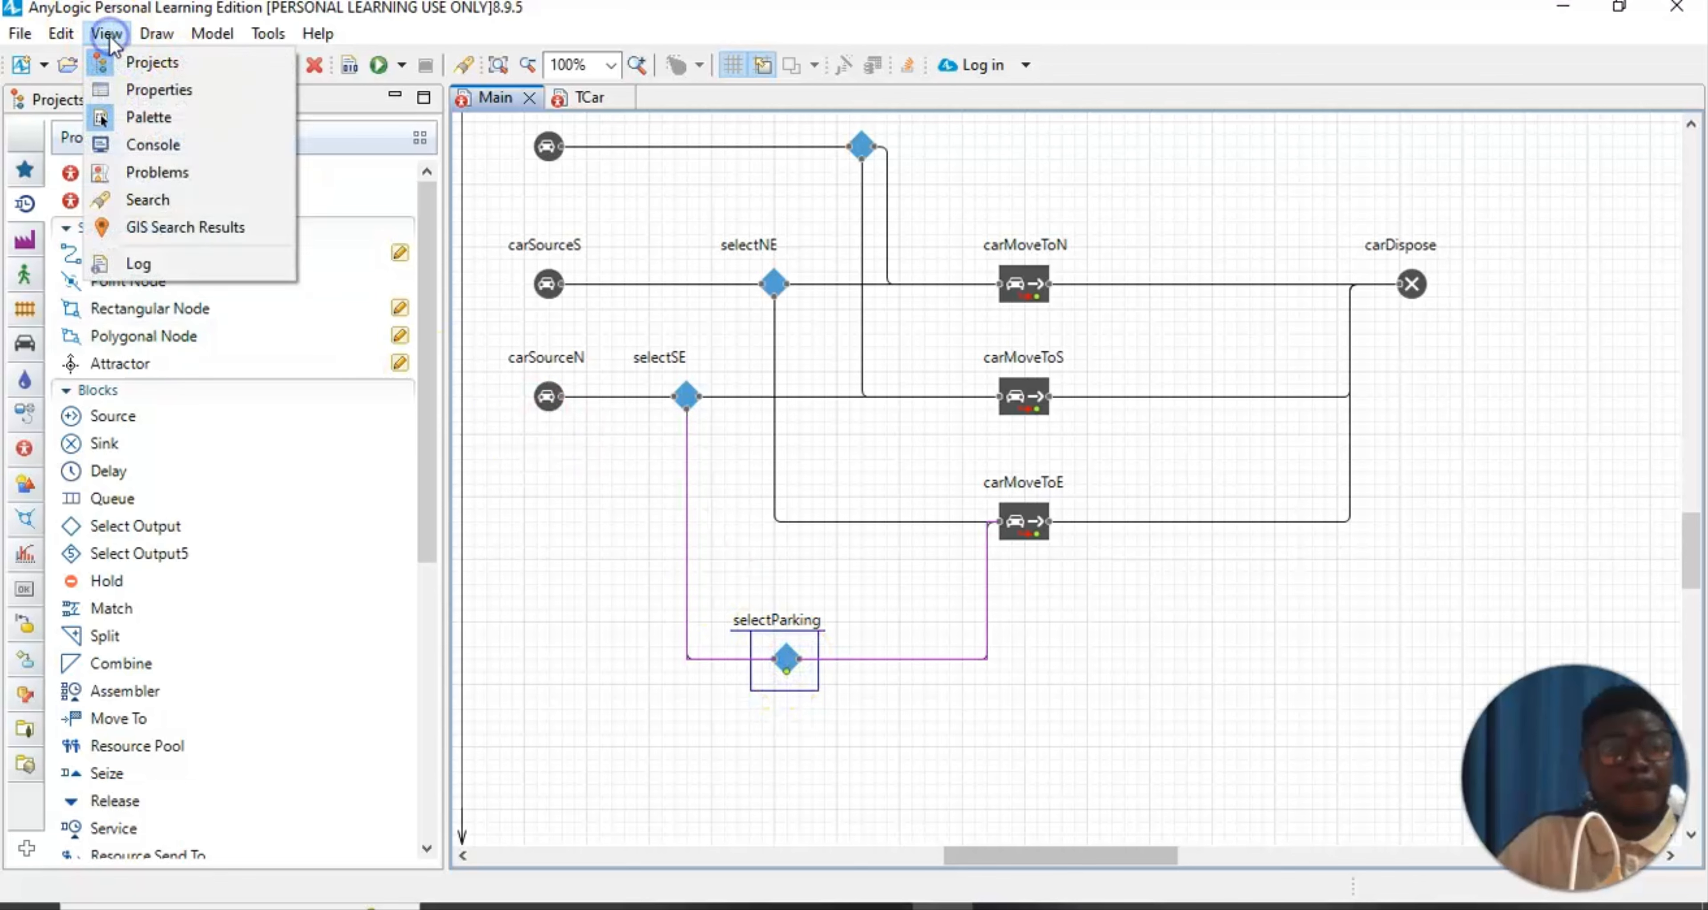
left_click(197, 92)
left_click(189, 211)
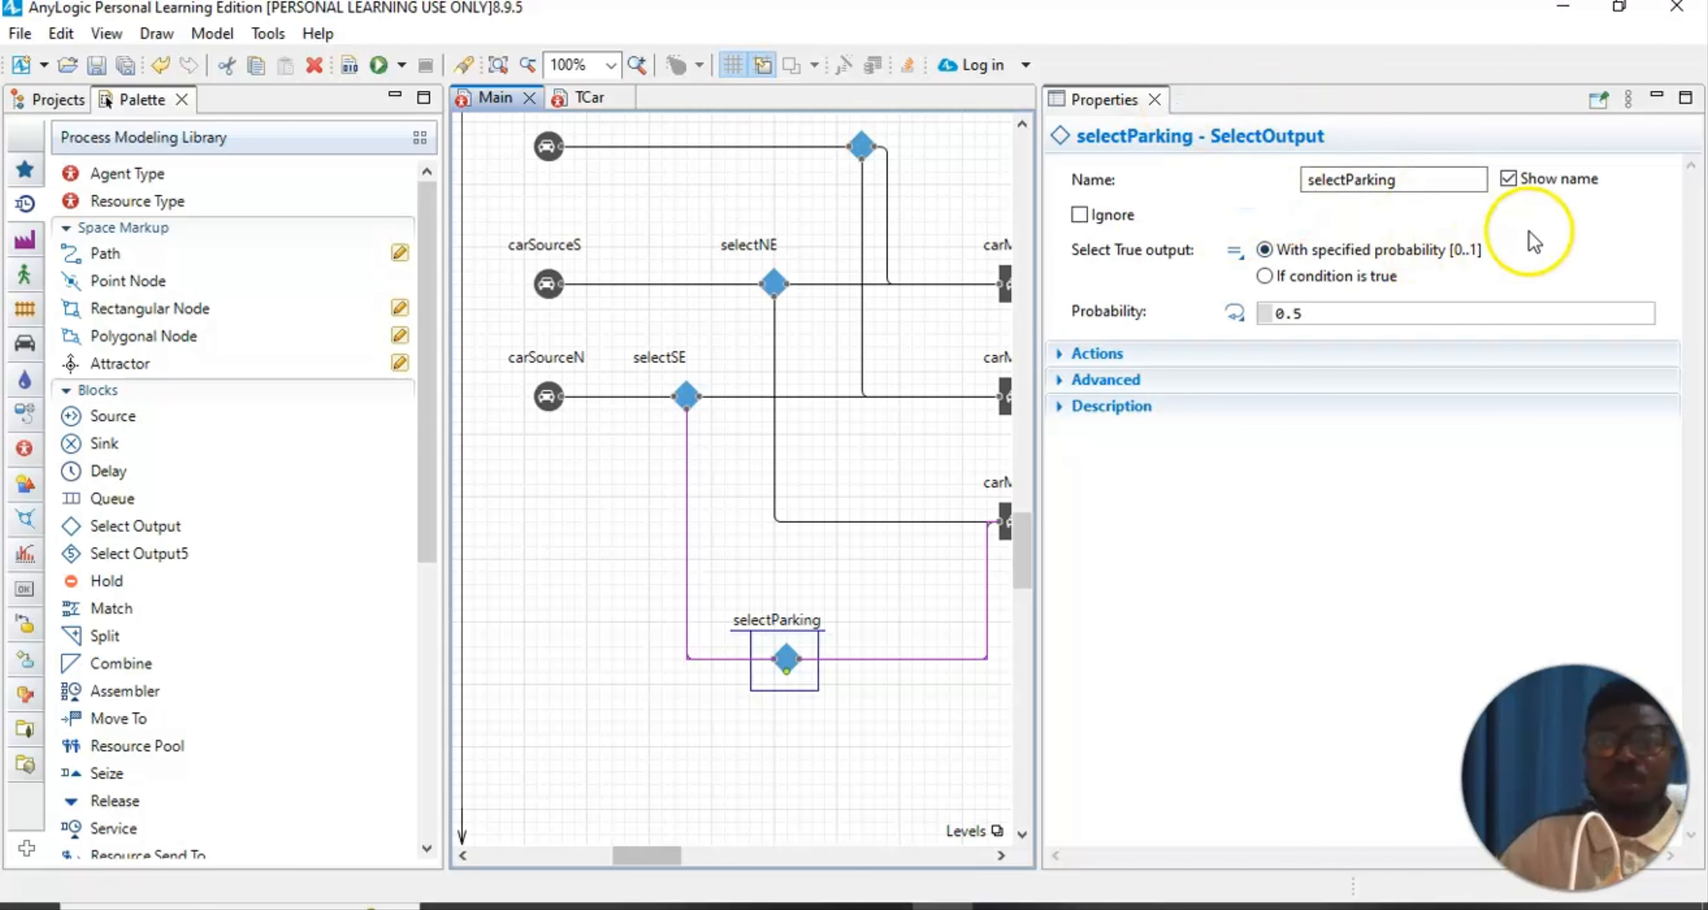
left_click(1472, 248)
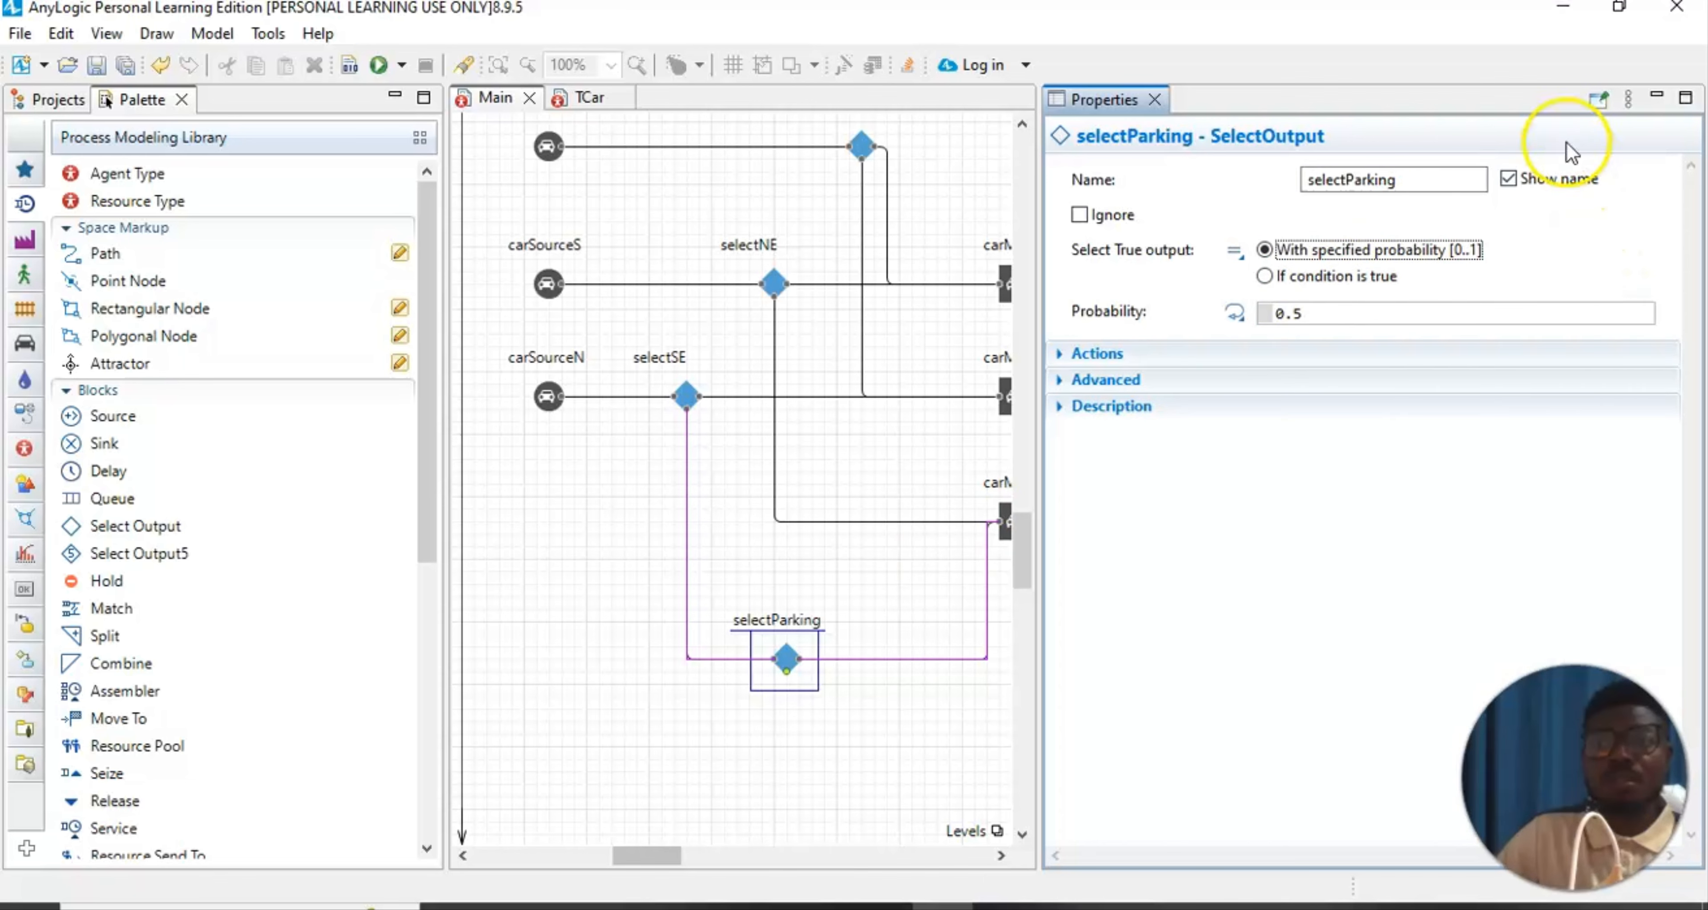
left_click(1154, 100)
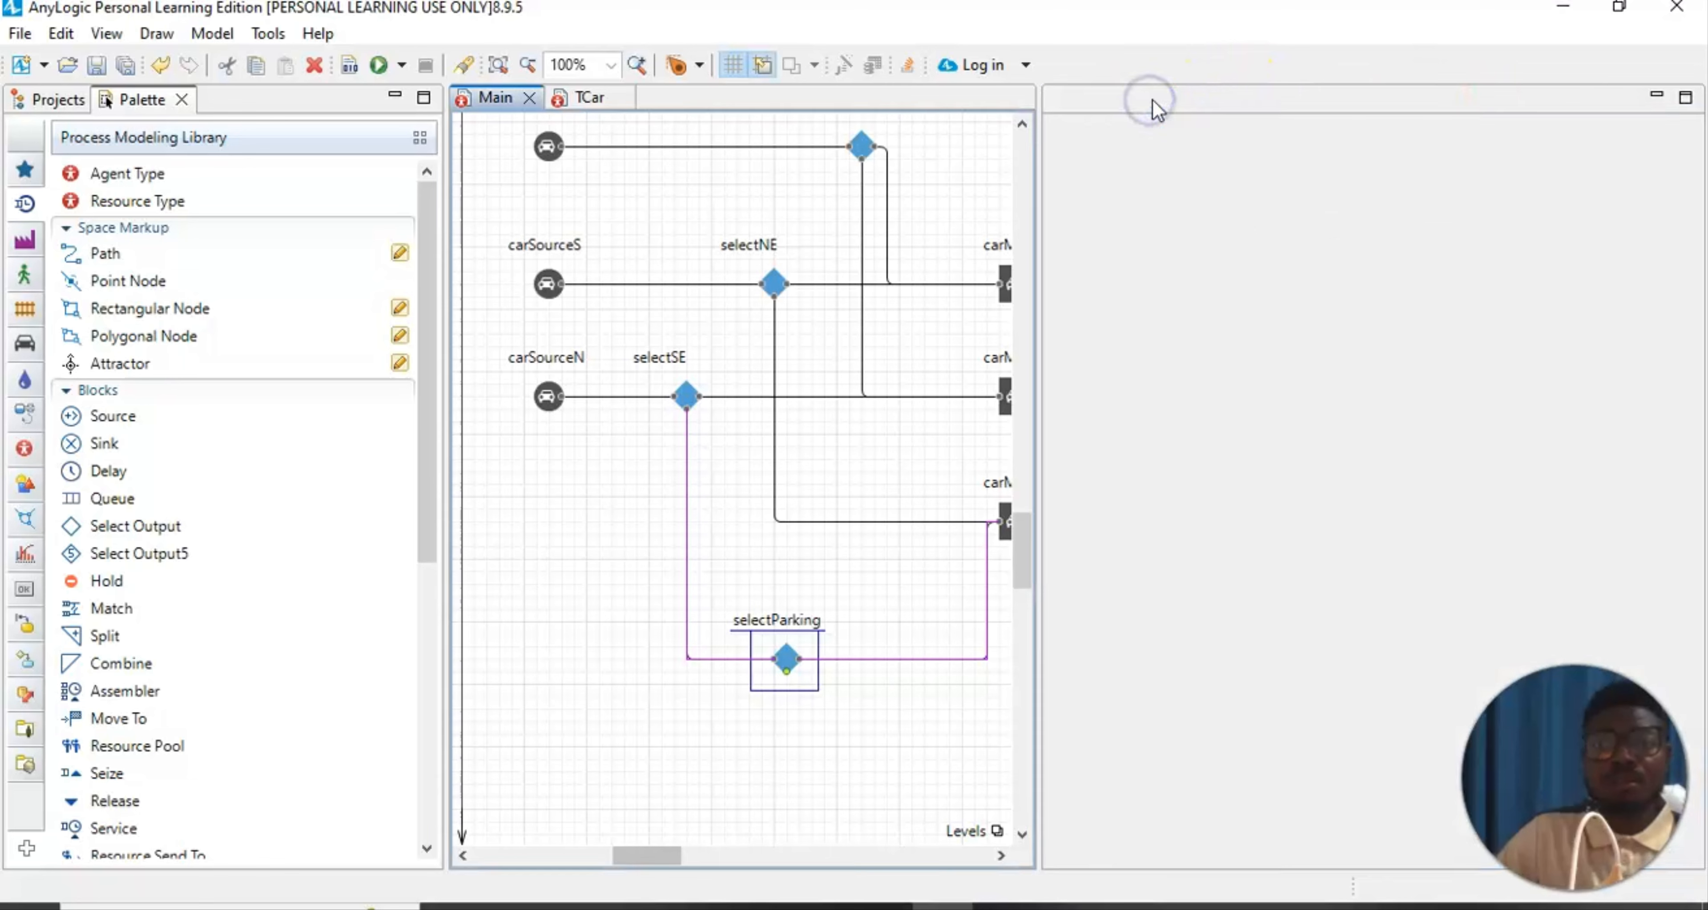
left_click(901, 726)
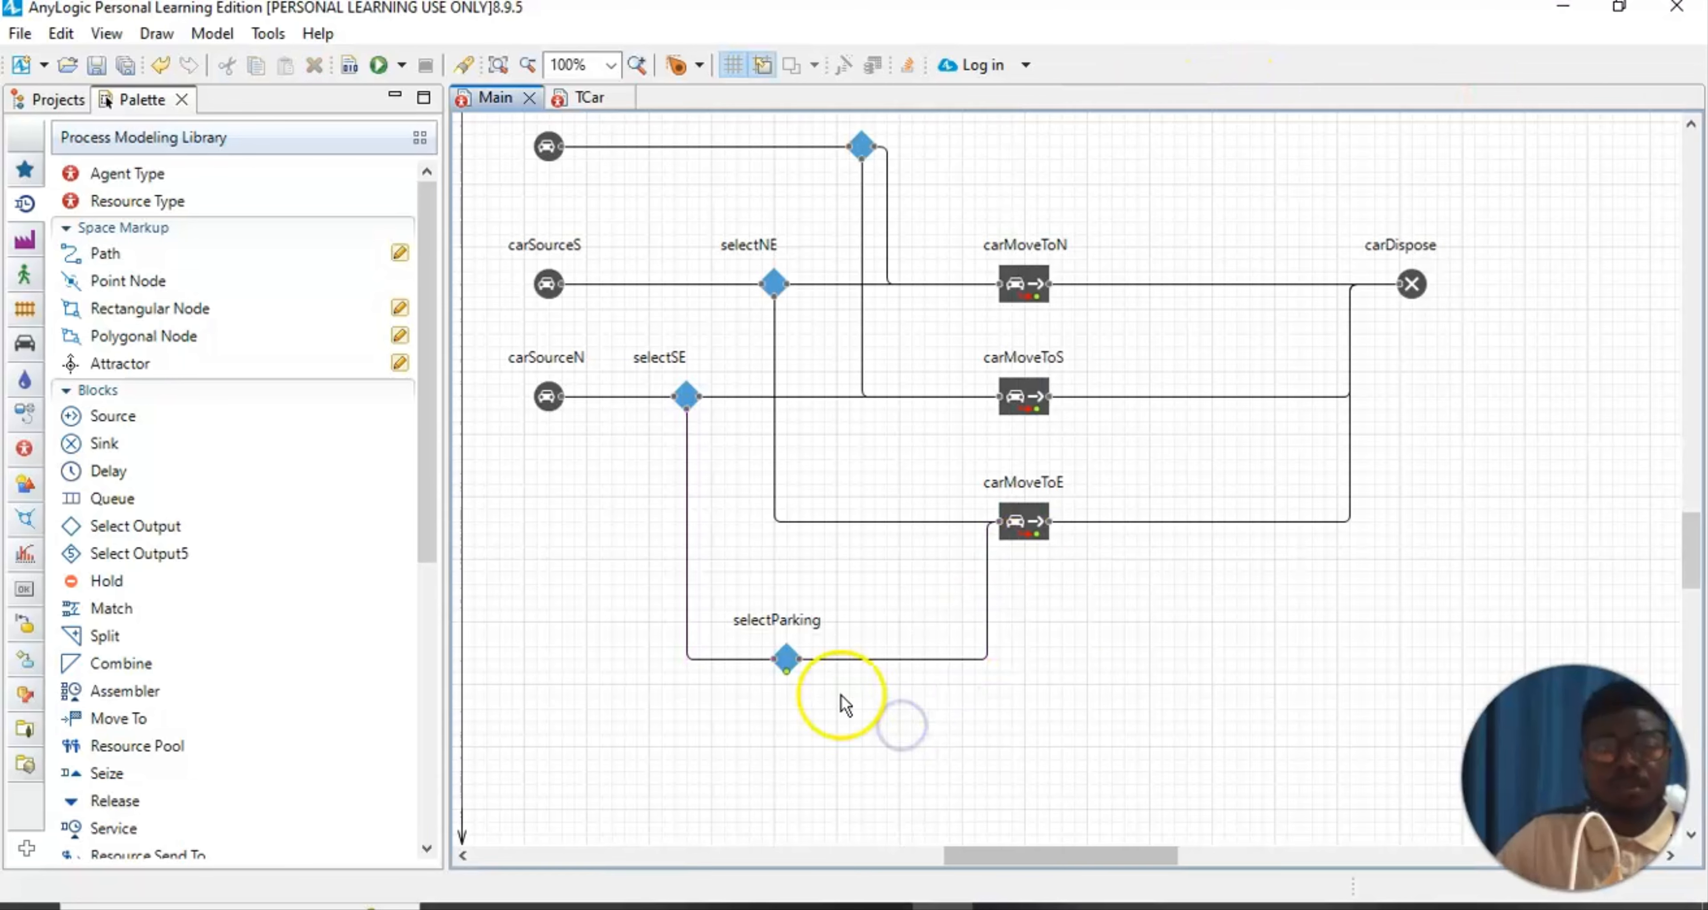
Connect the lower output of selectParking to the input of carMoveToE, routing the connector below the existing one
double_click(785, 672)
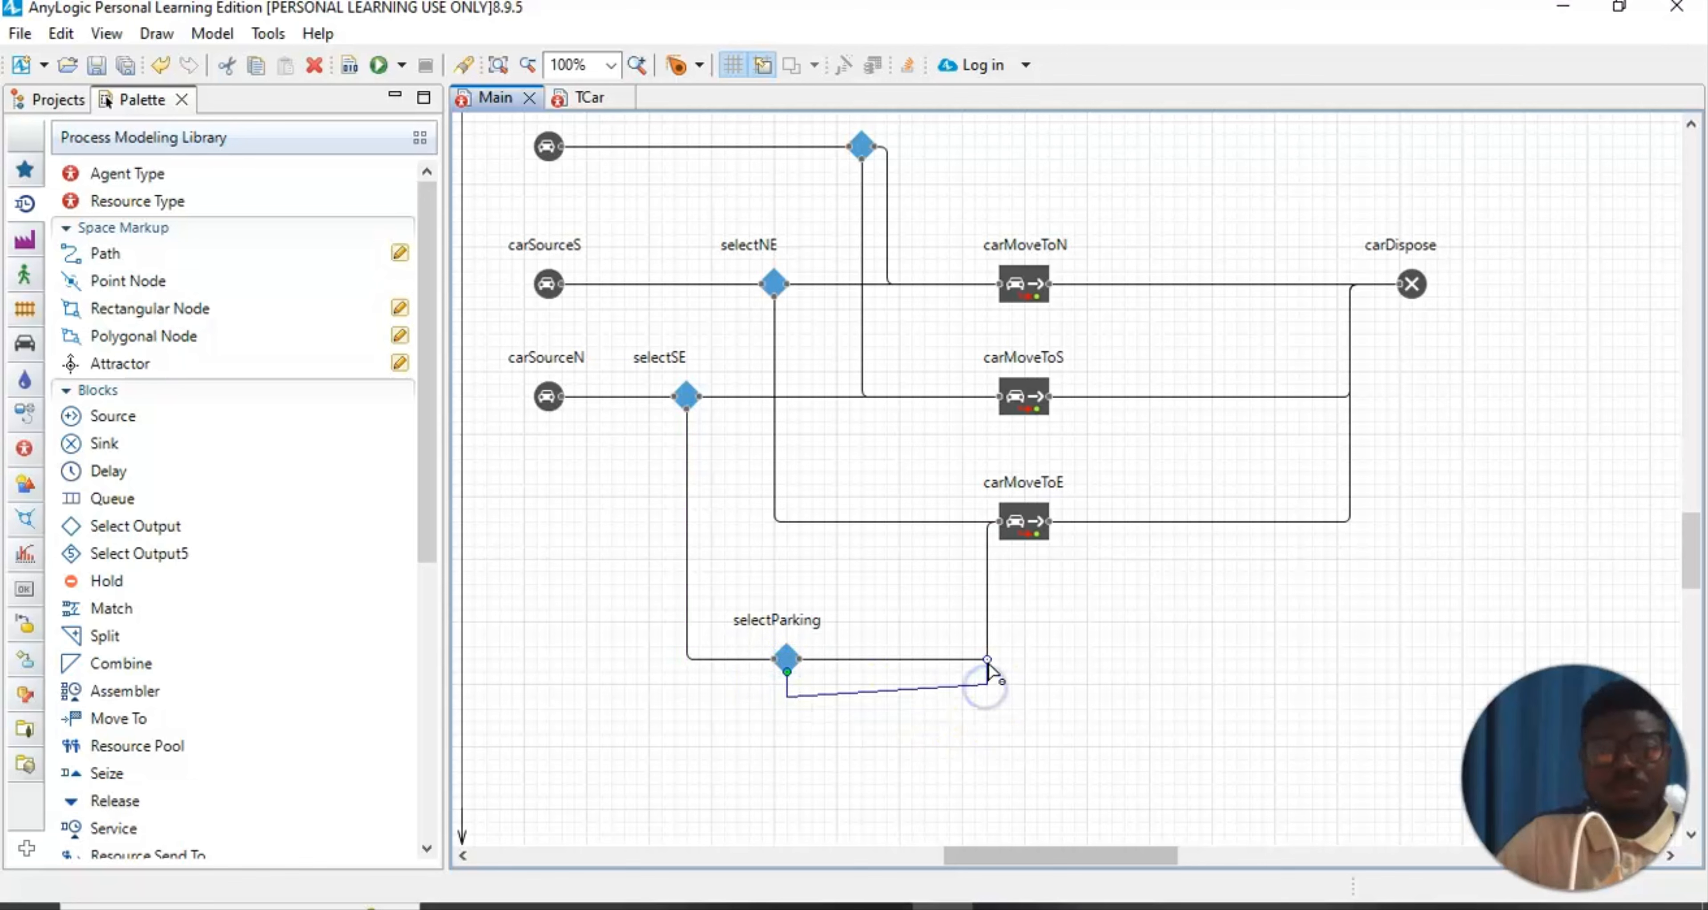
left_click(978, 695)
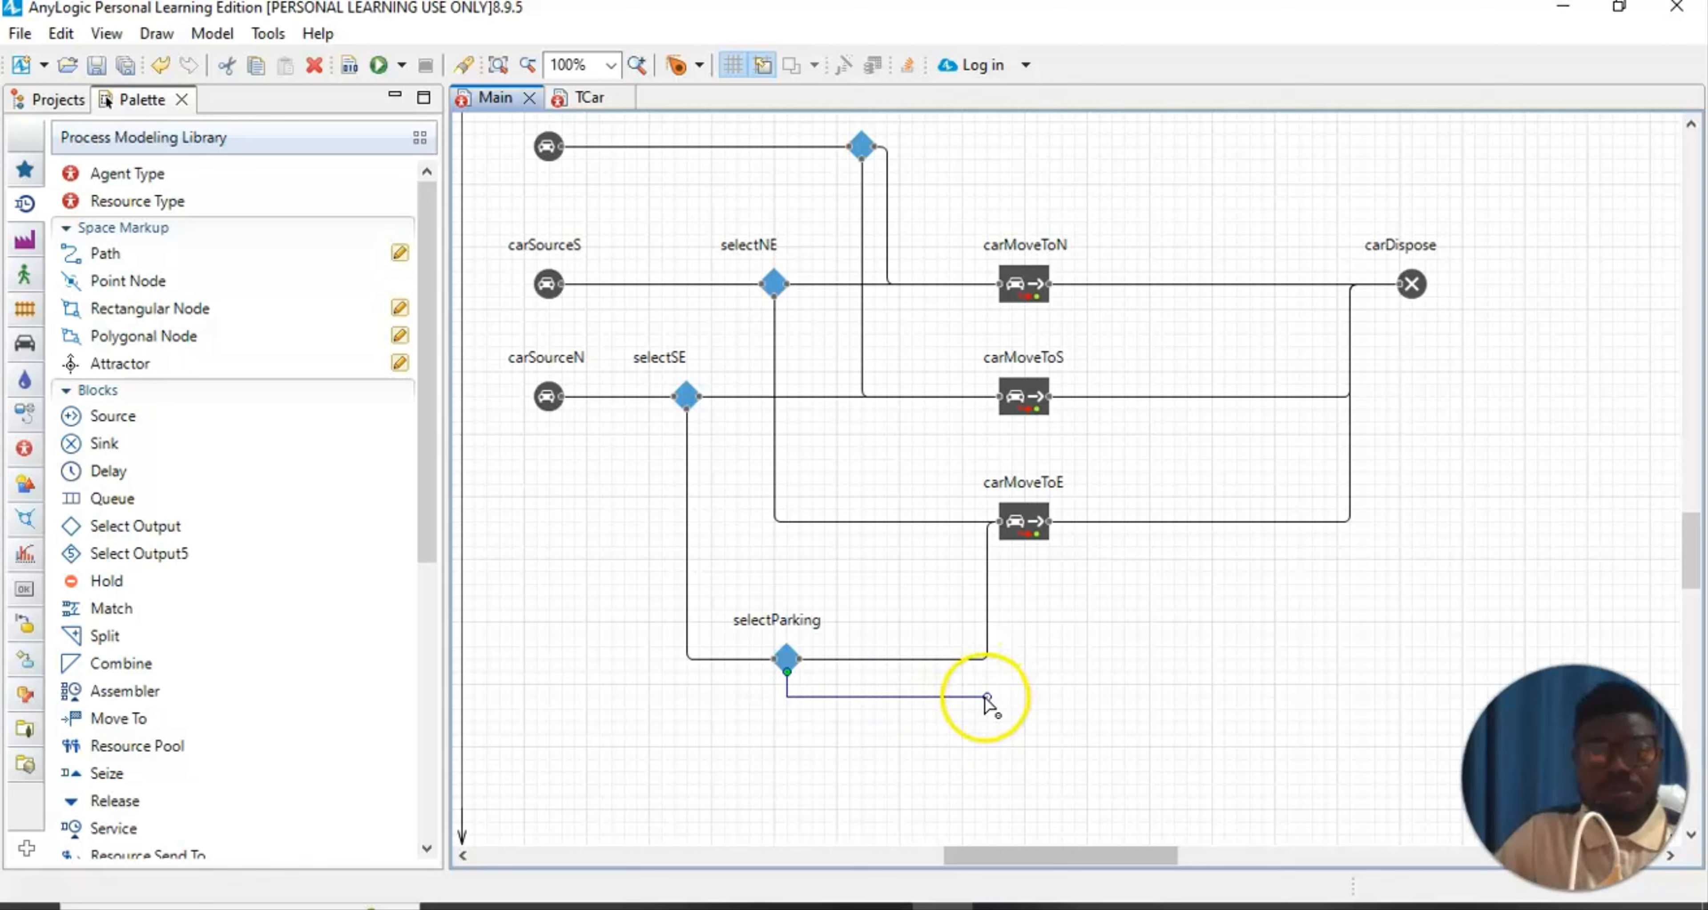
left_click(985, 695)
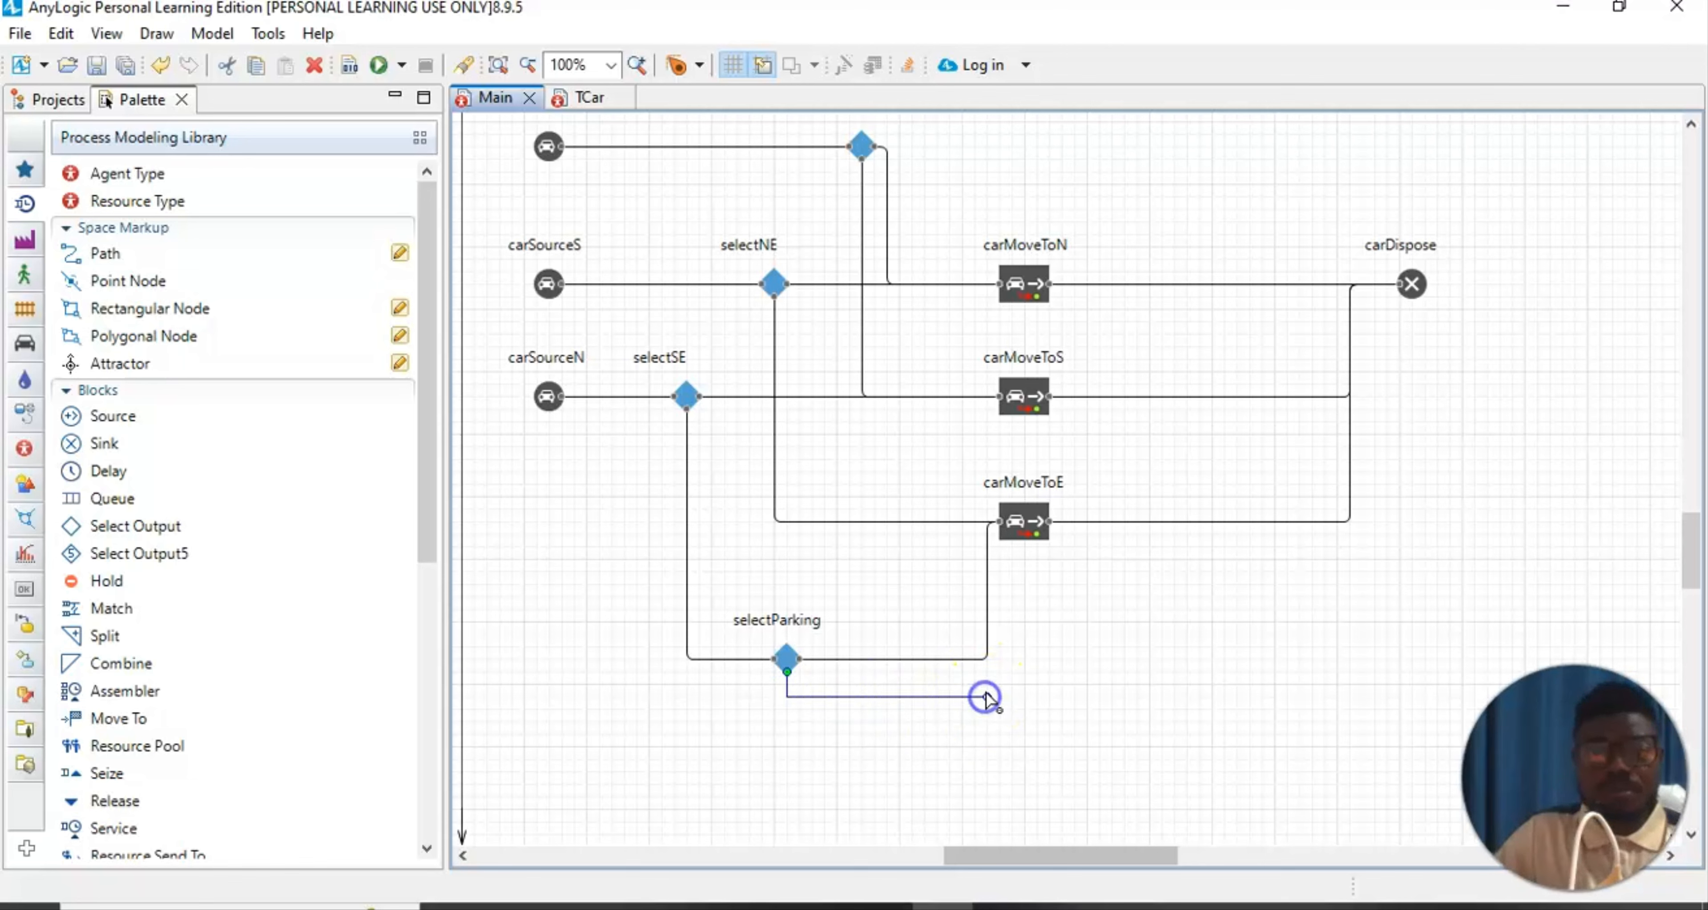
left_click(987, 522)
left_click(993, 522)
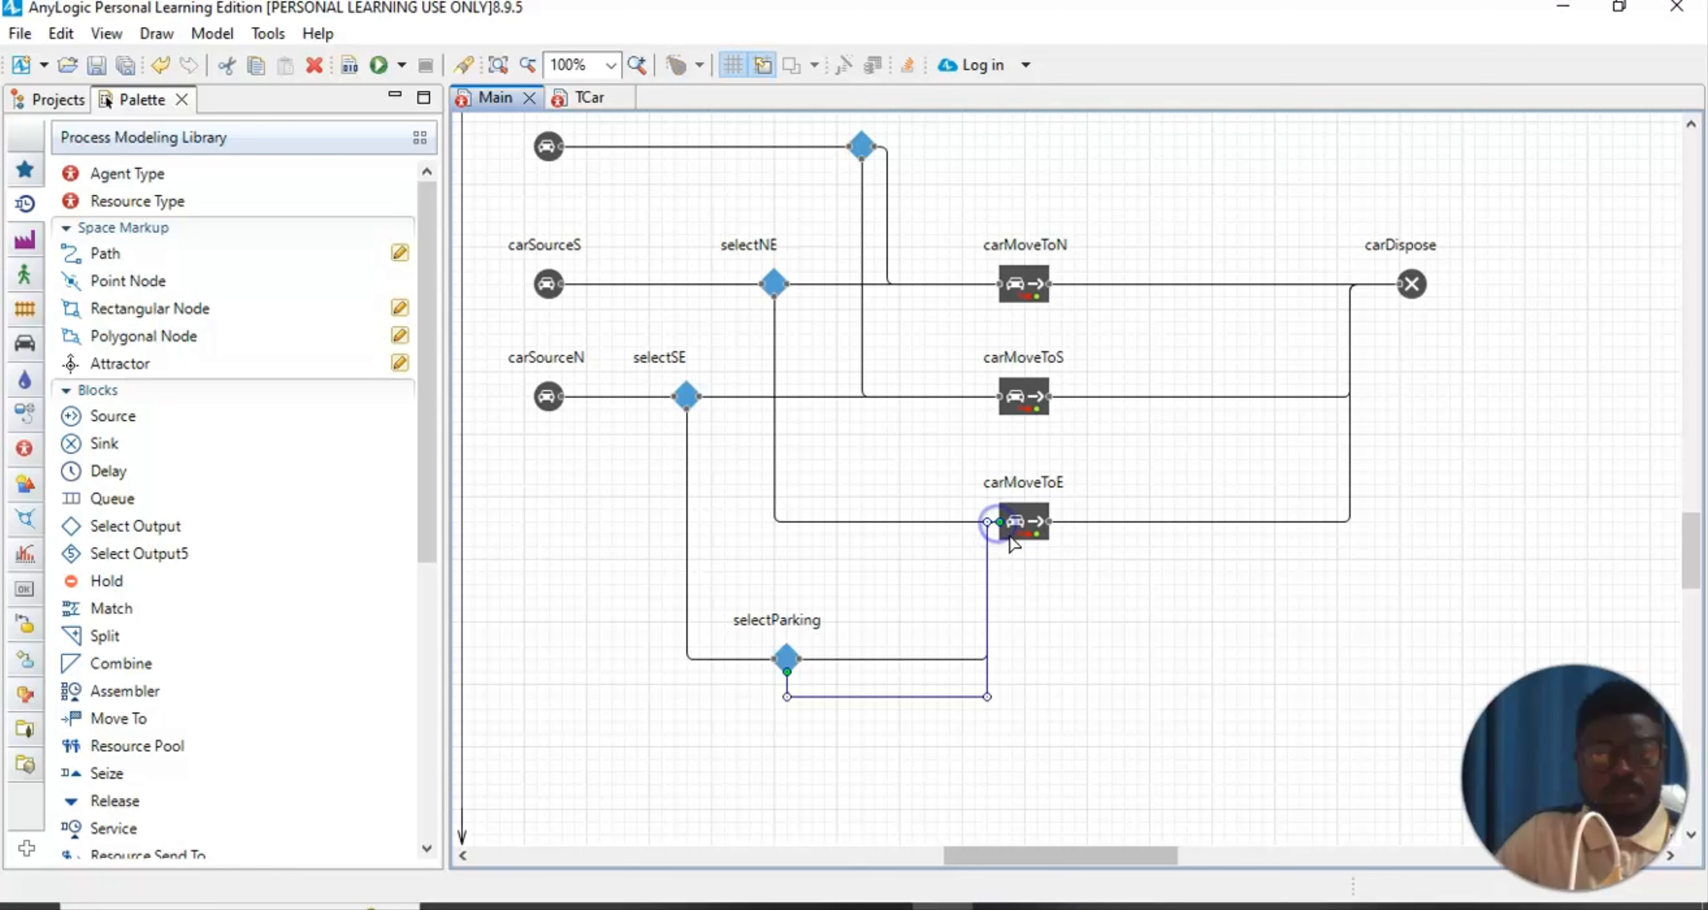
left_click(1138, 599)
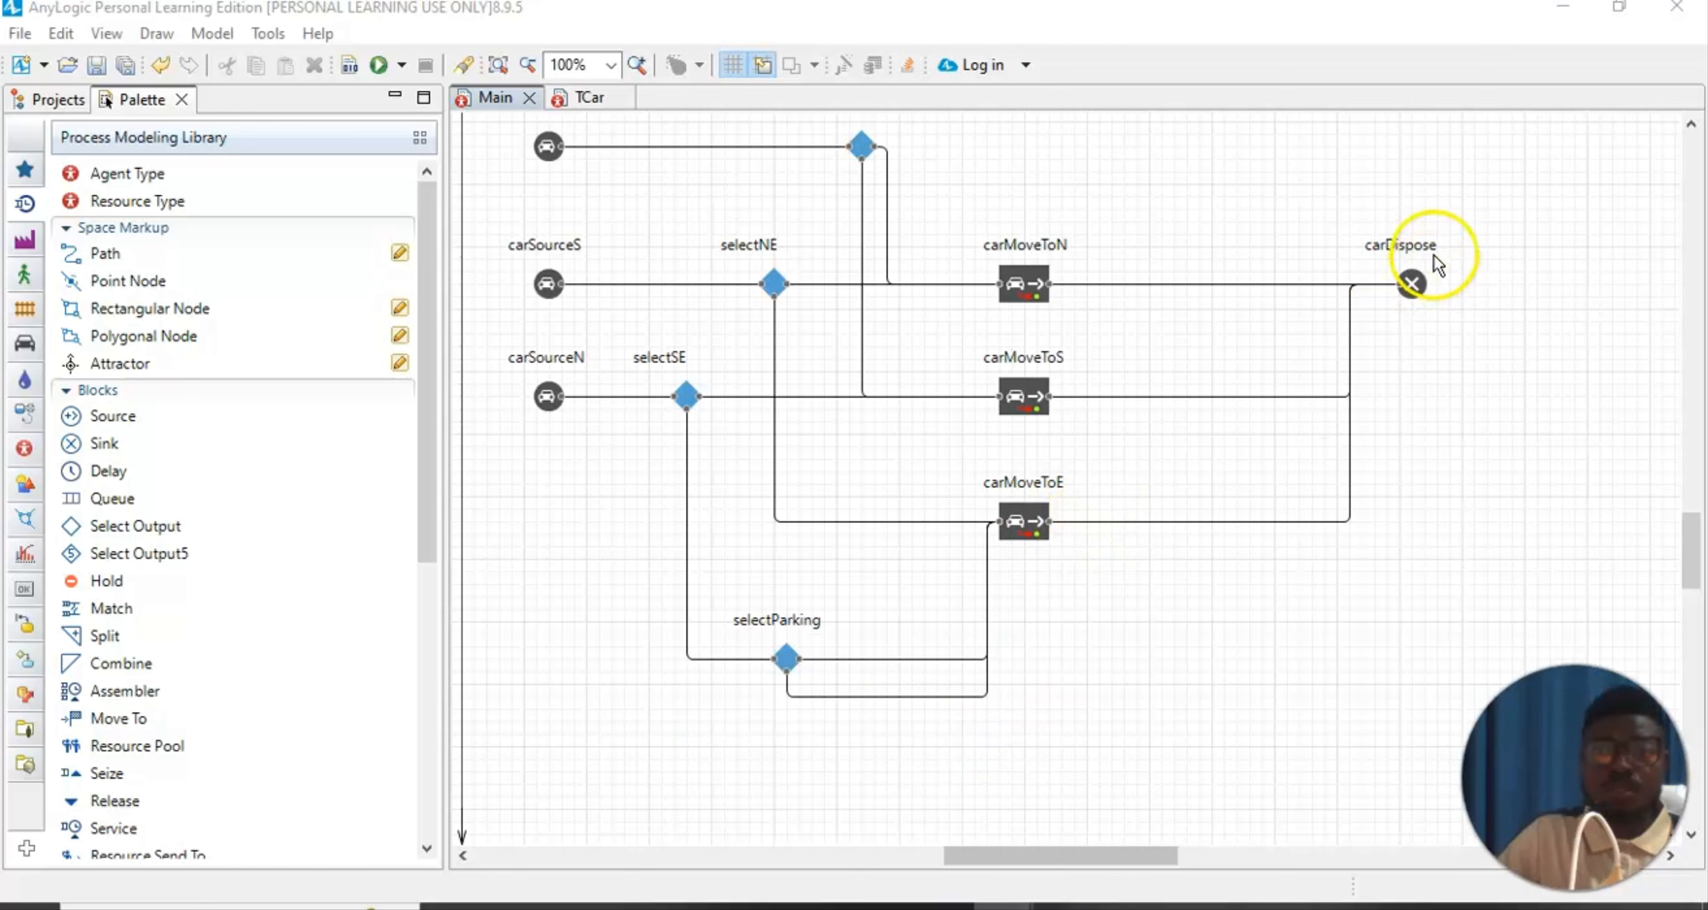
Set the selectParking block's probability to 0.1
left_click(788, 660)
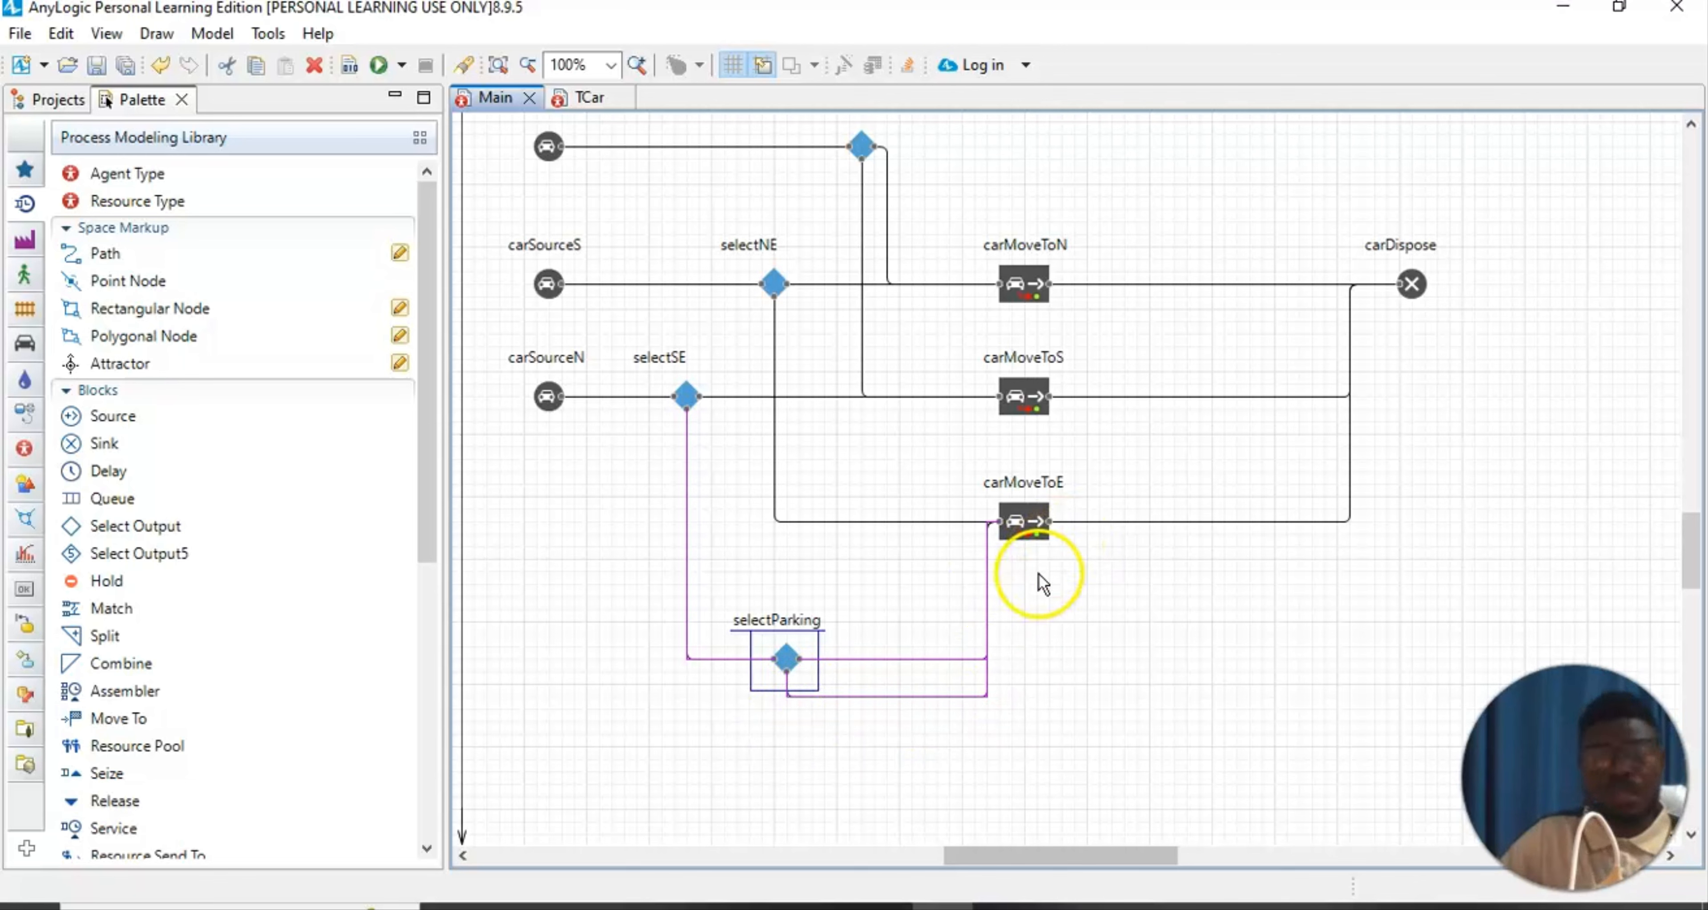
left_click(821, 735)
left_click(784, 667)
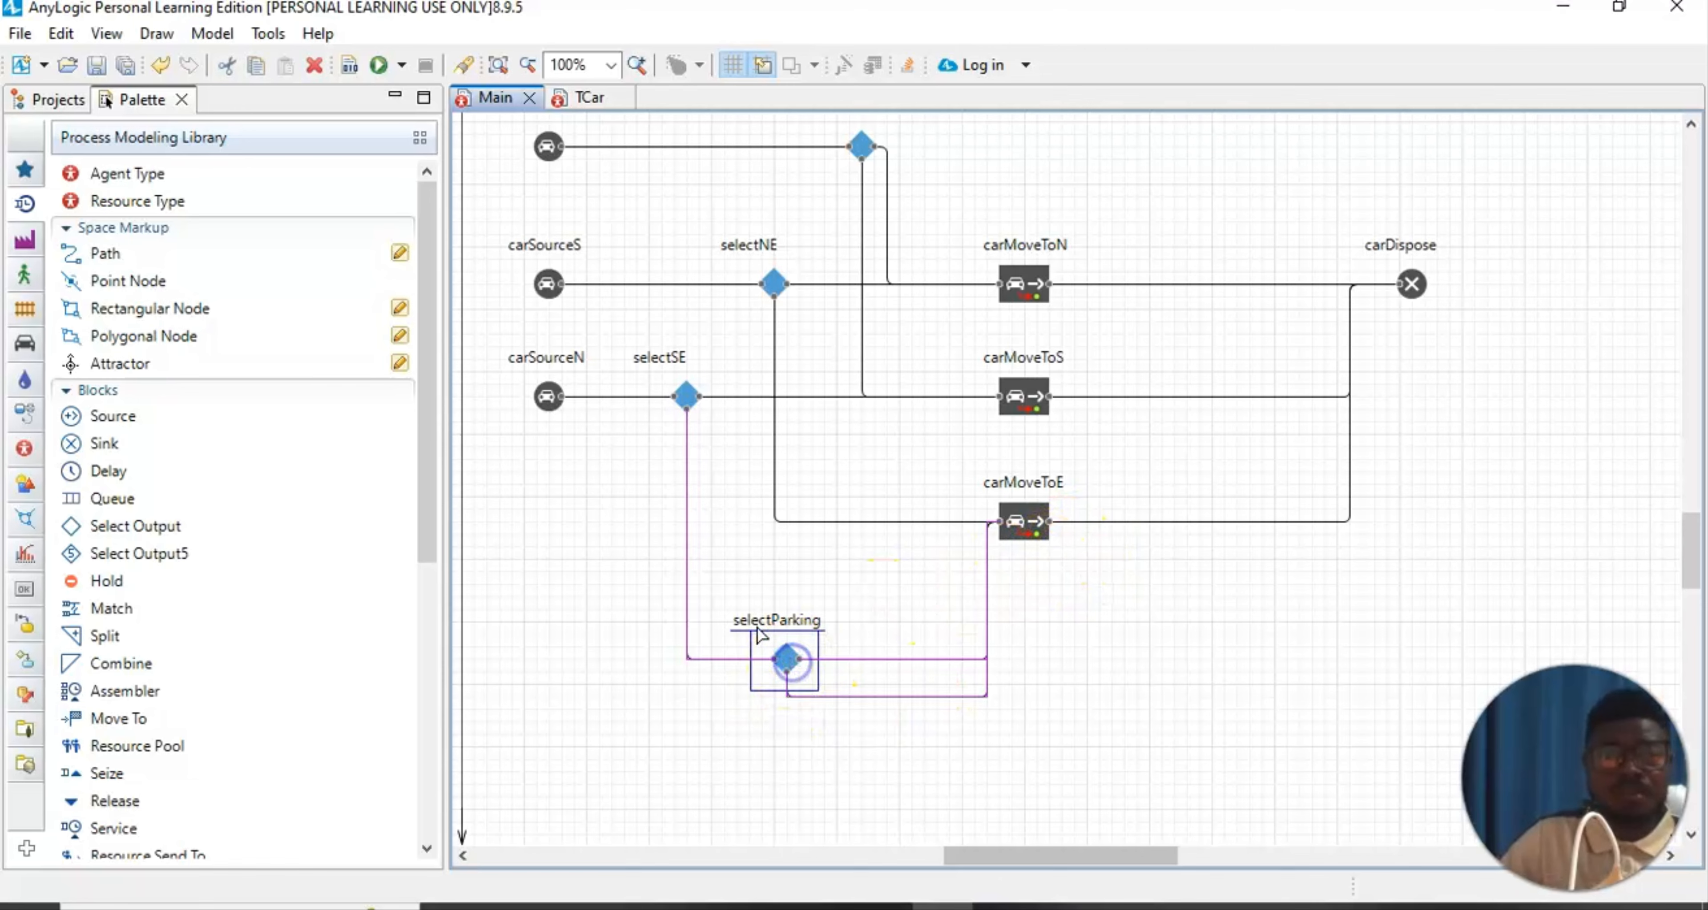
left_click(106, 33)
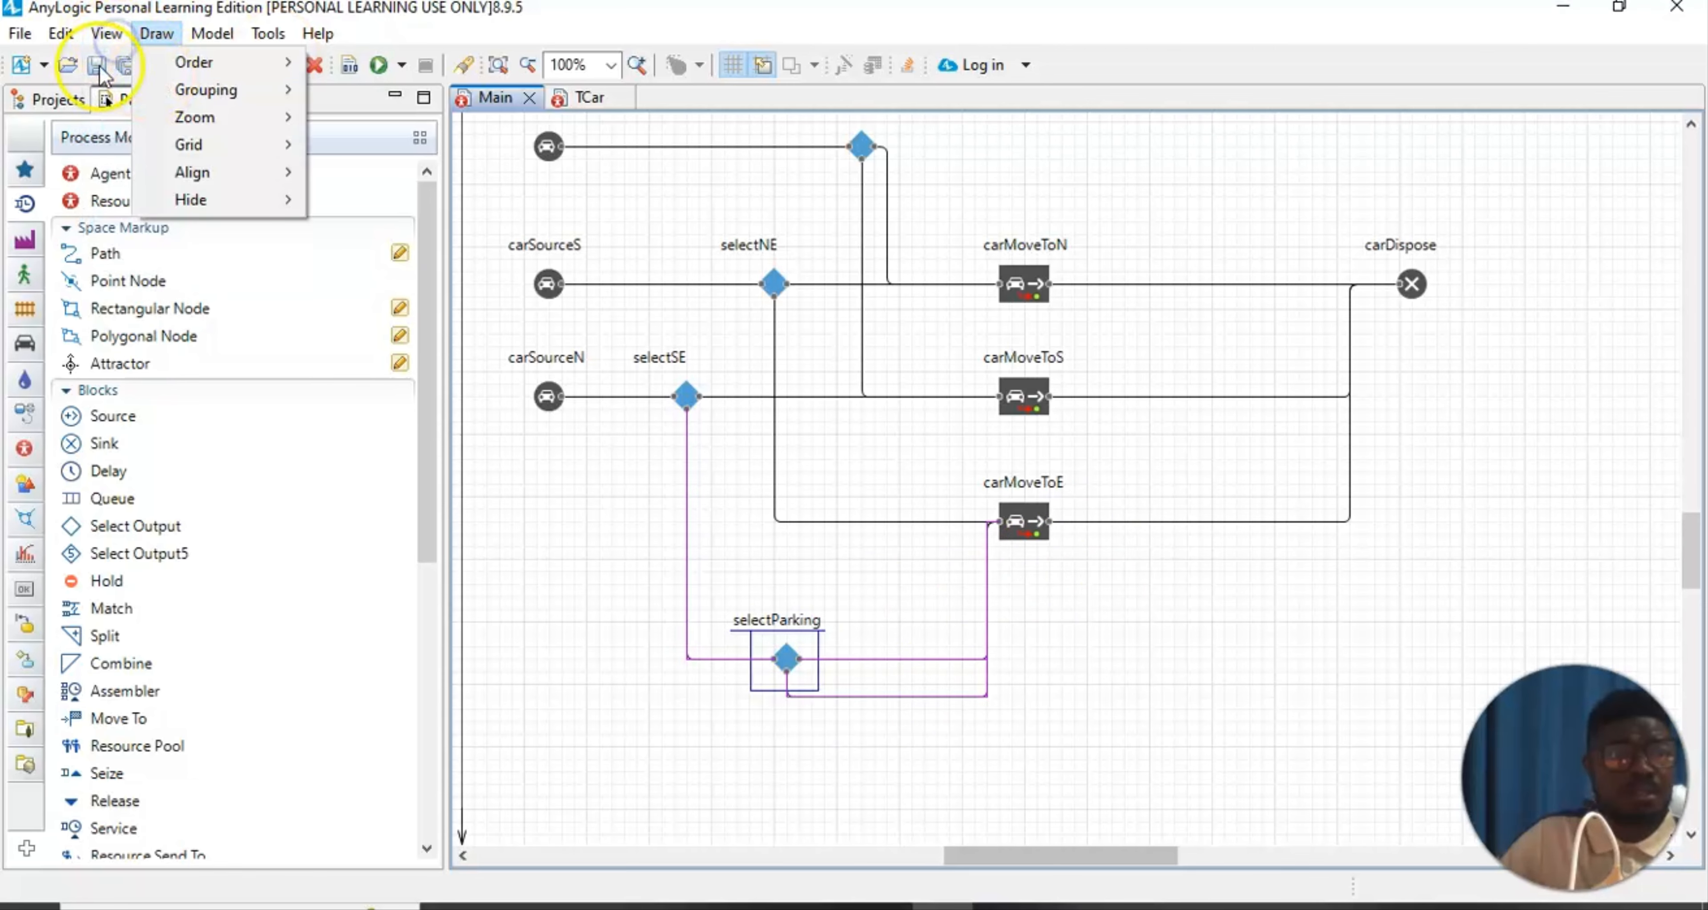
left_click(146, 117)
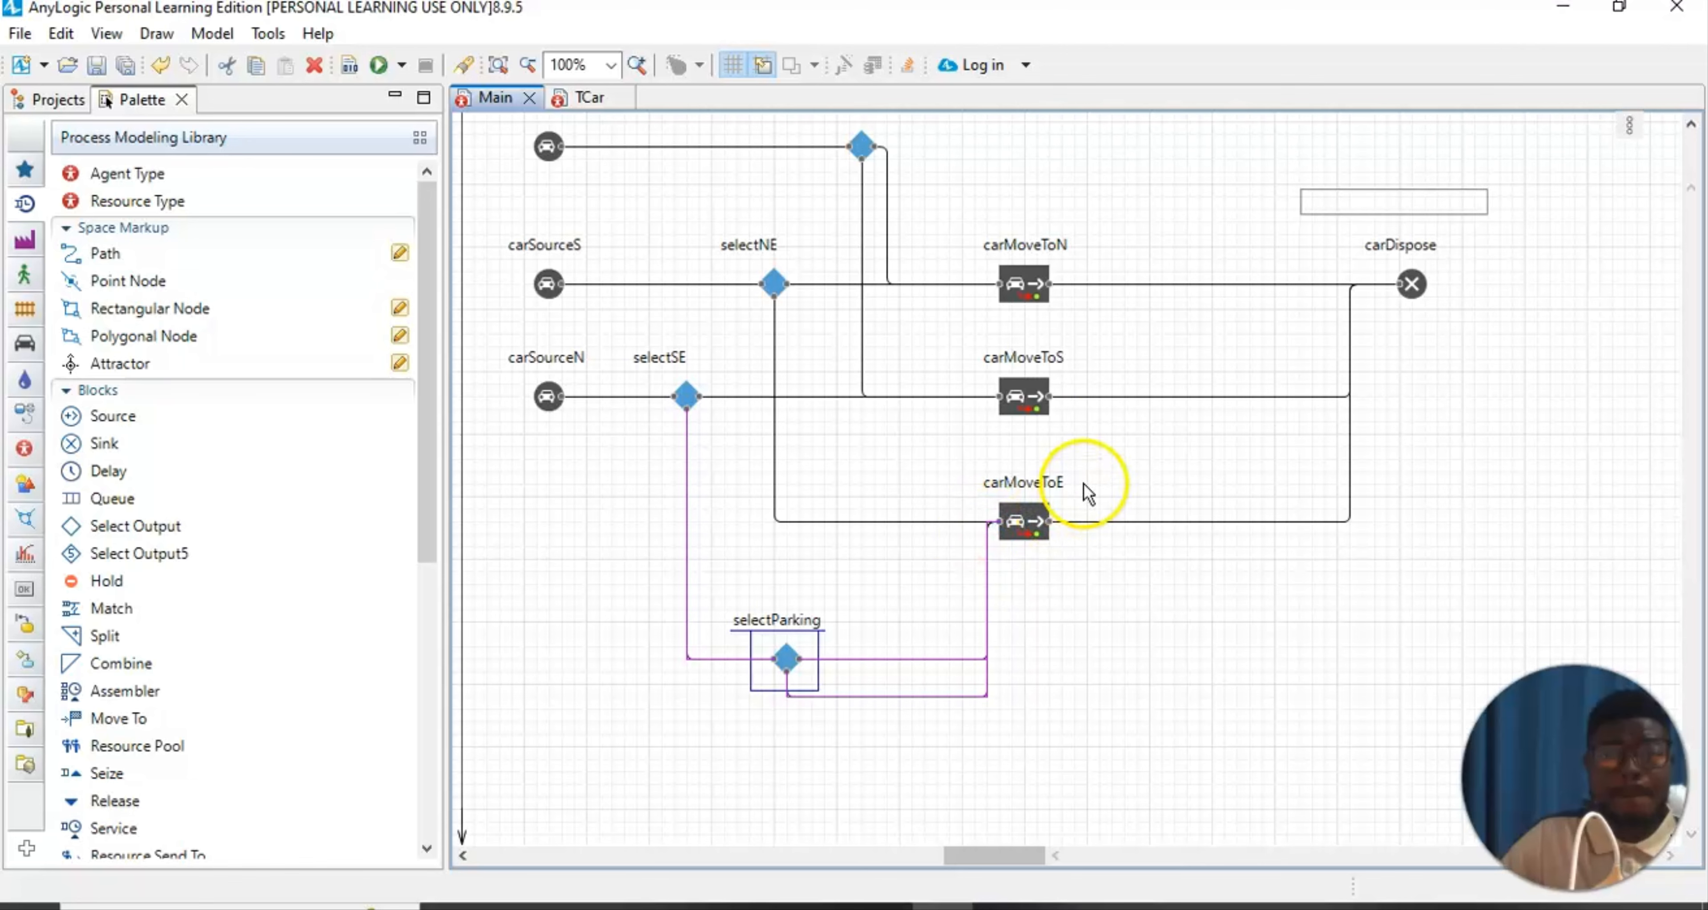
left_click(1293, 318)
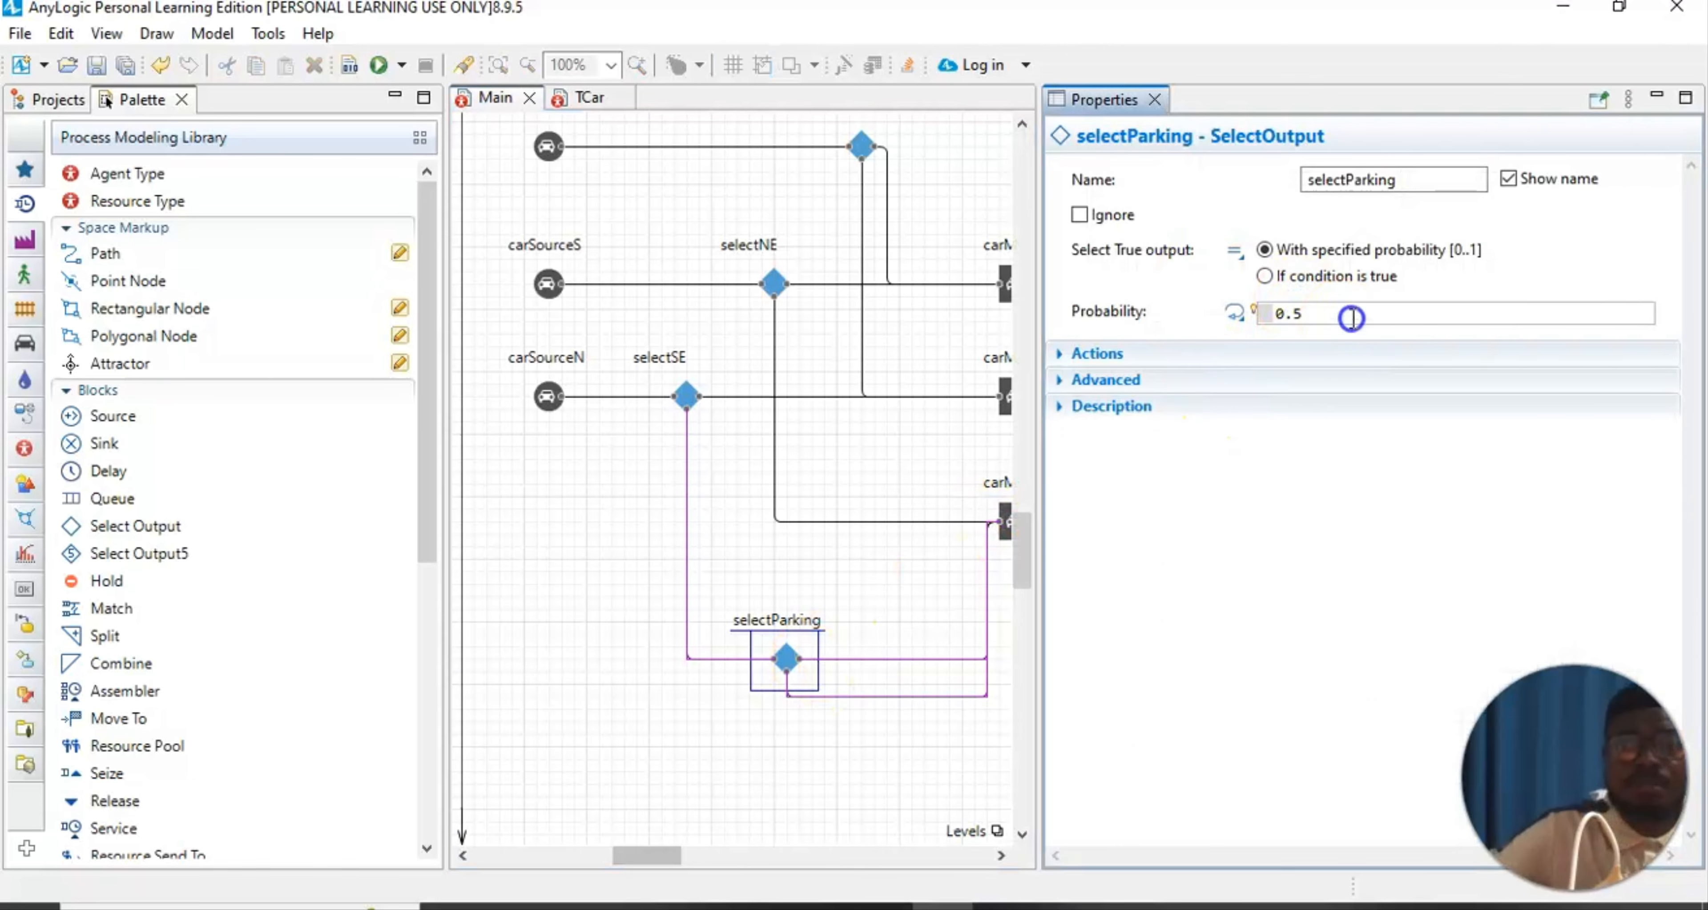
key("BackSpace")
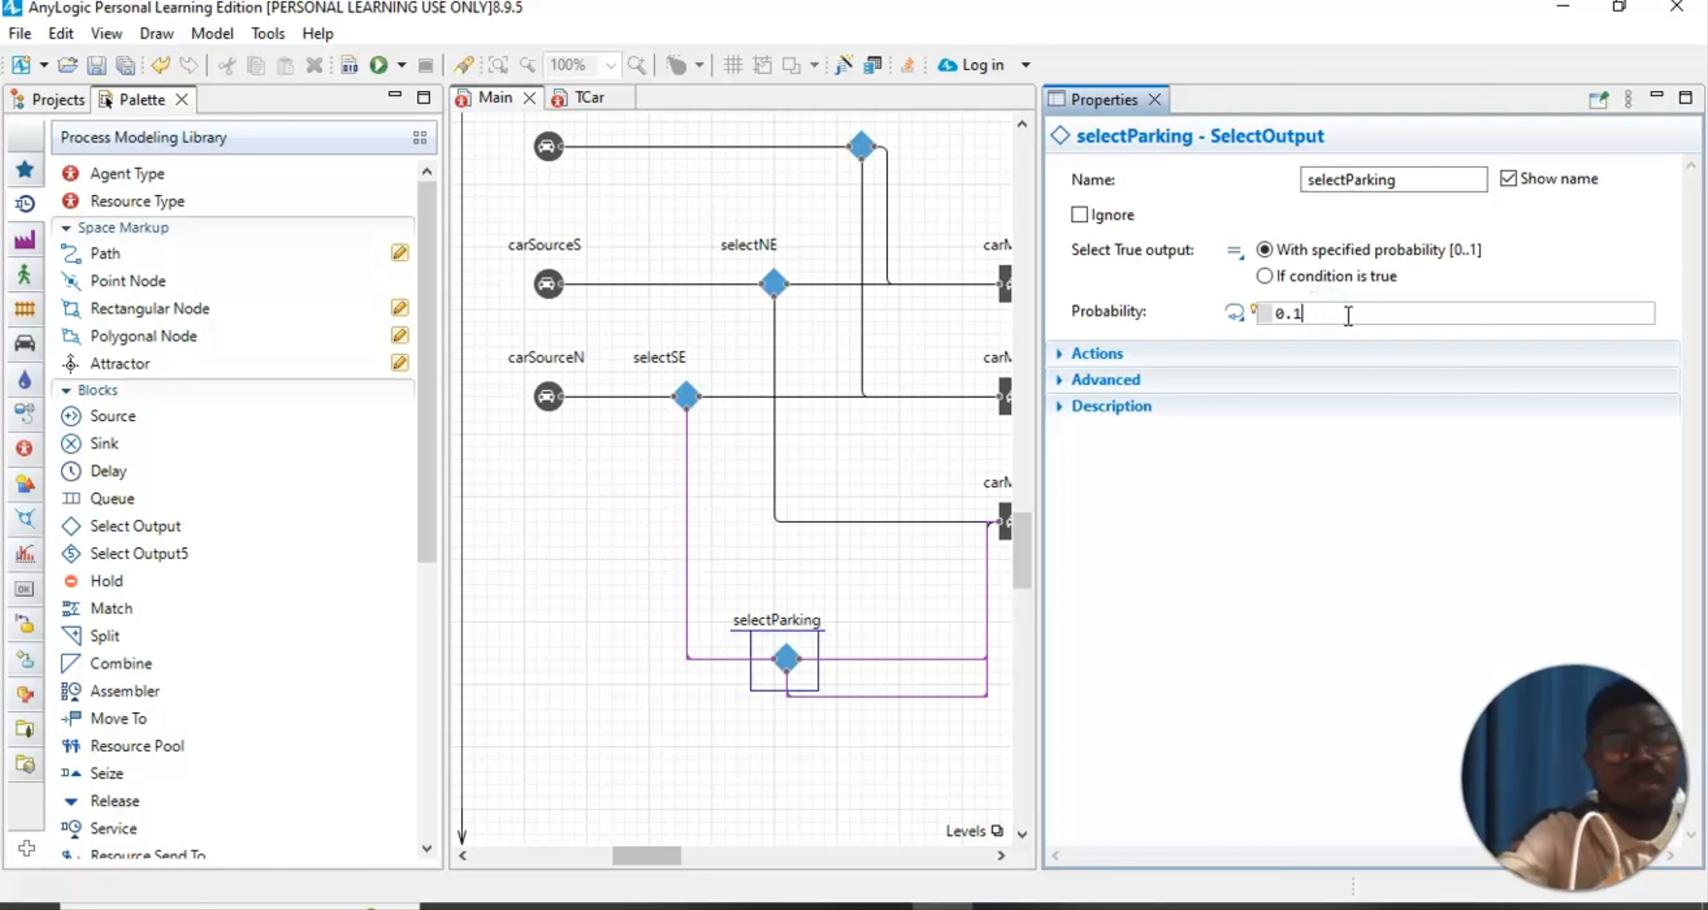
type("1")
left_click(1219, 464)
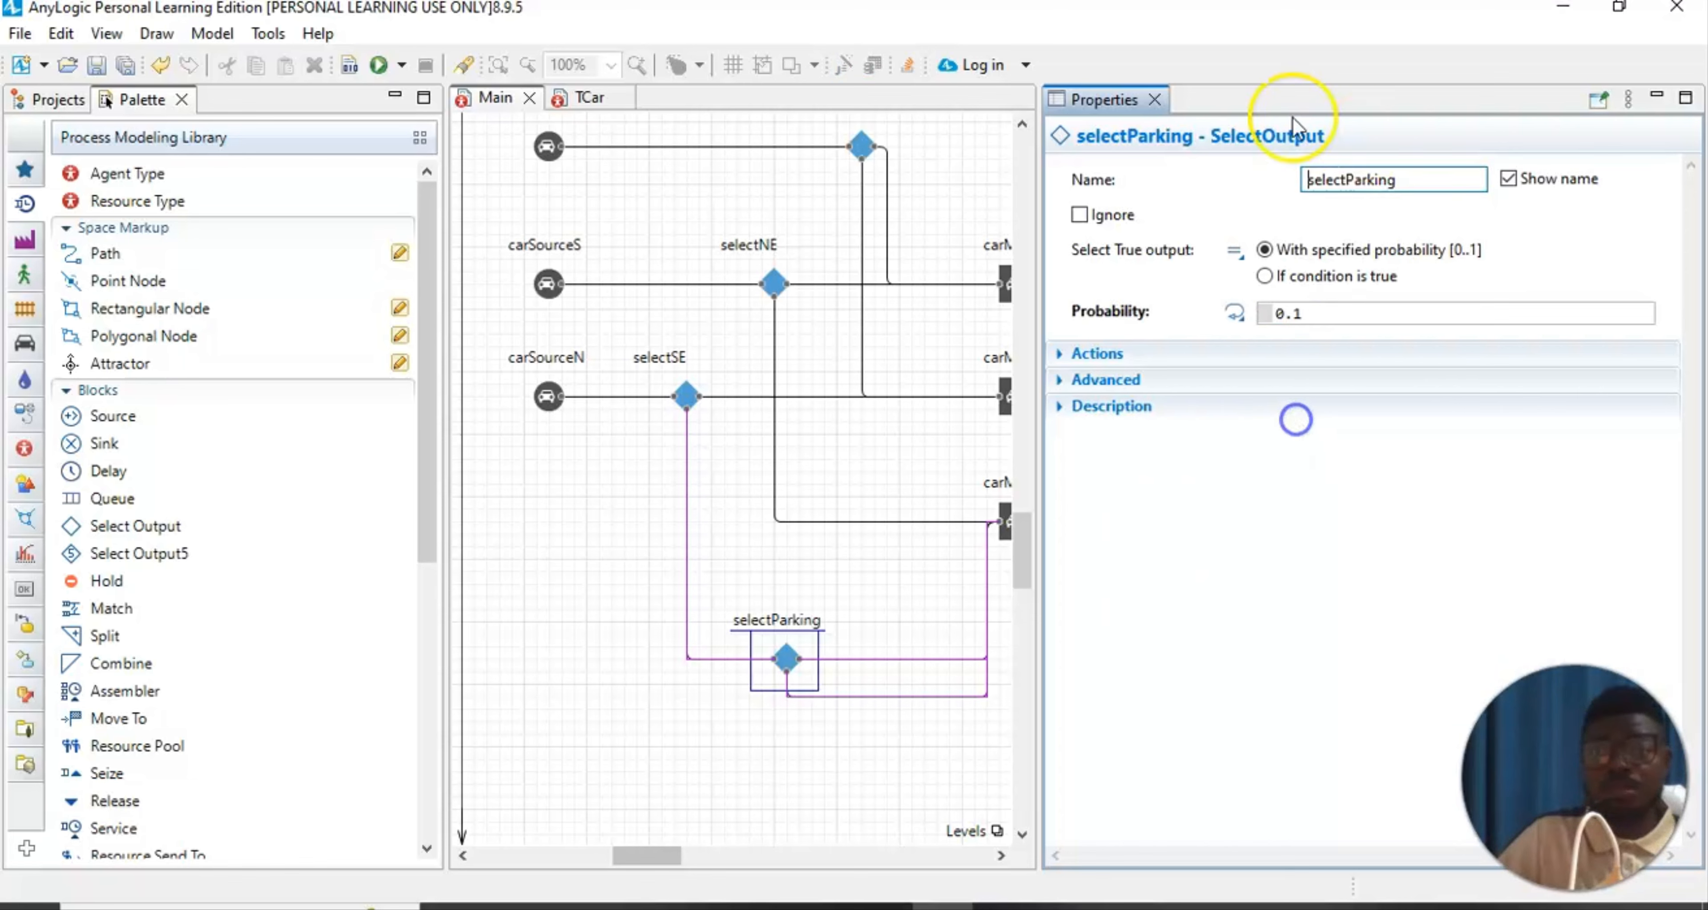
left_click(1155, 101)
left_click(1011, 708)
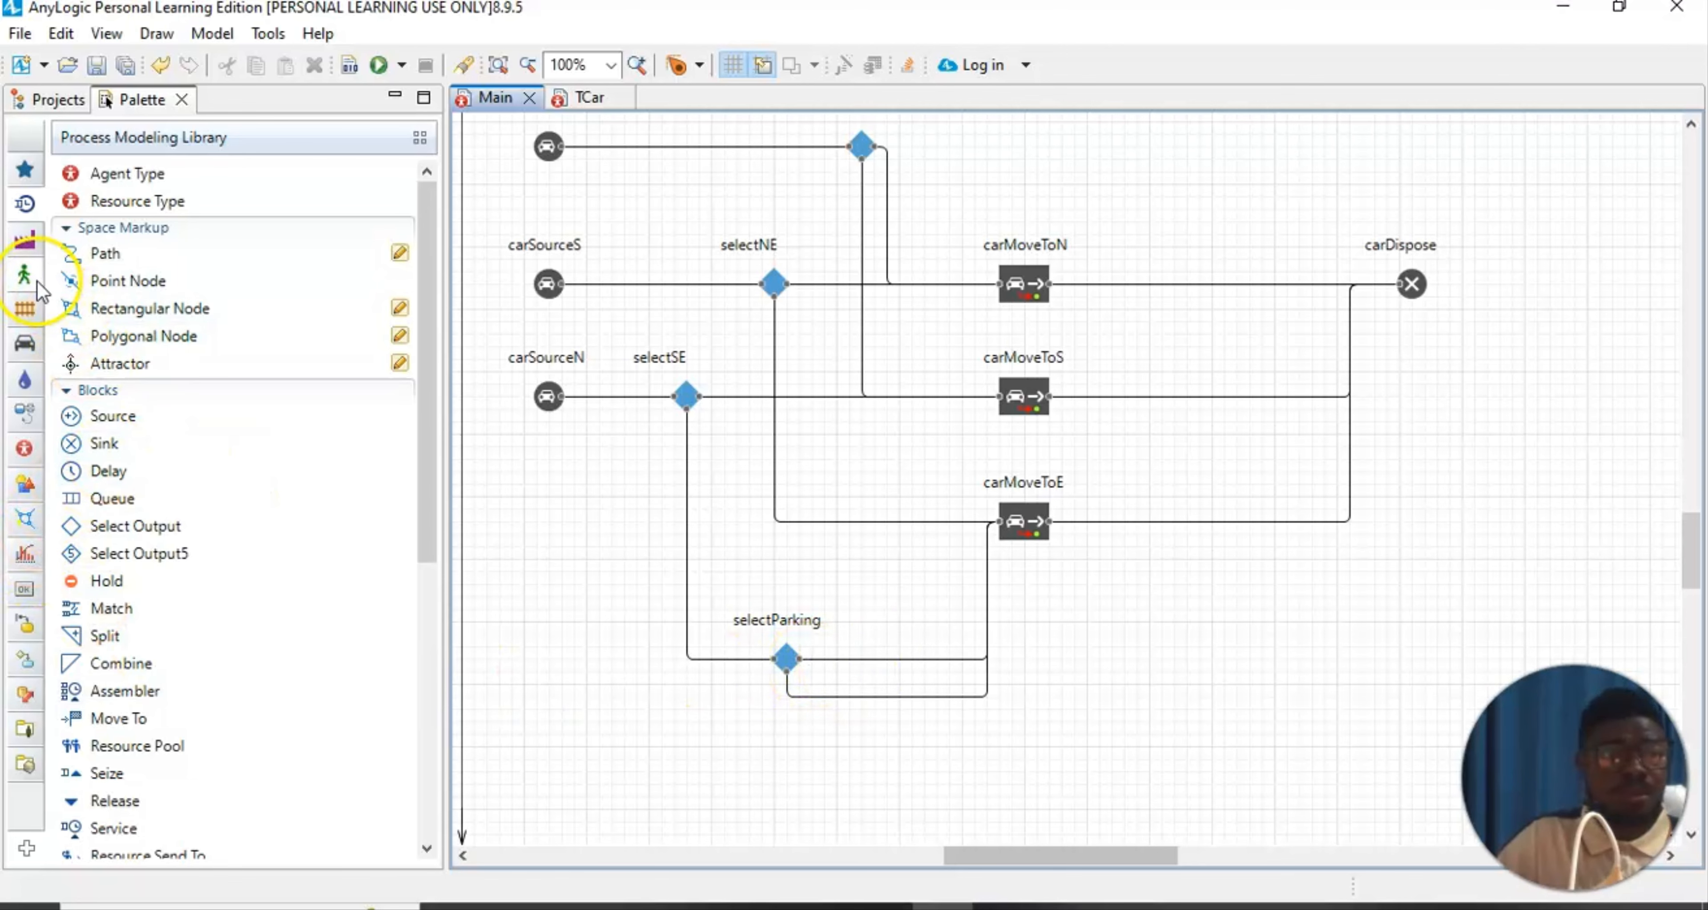
Insert a Car Move To block into the connector right after selectParking and name it carMoveToParking
left_click(33, 346)
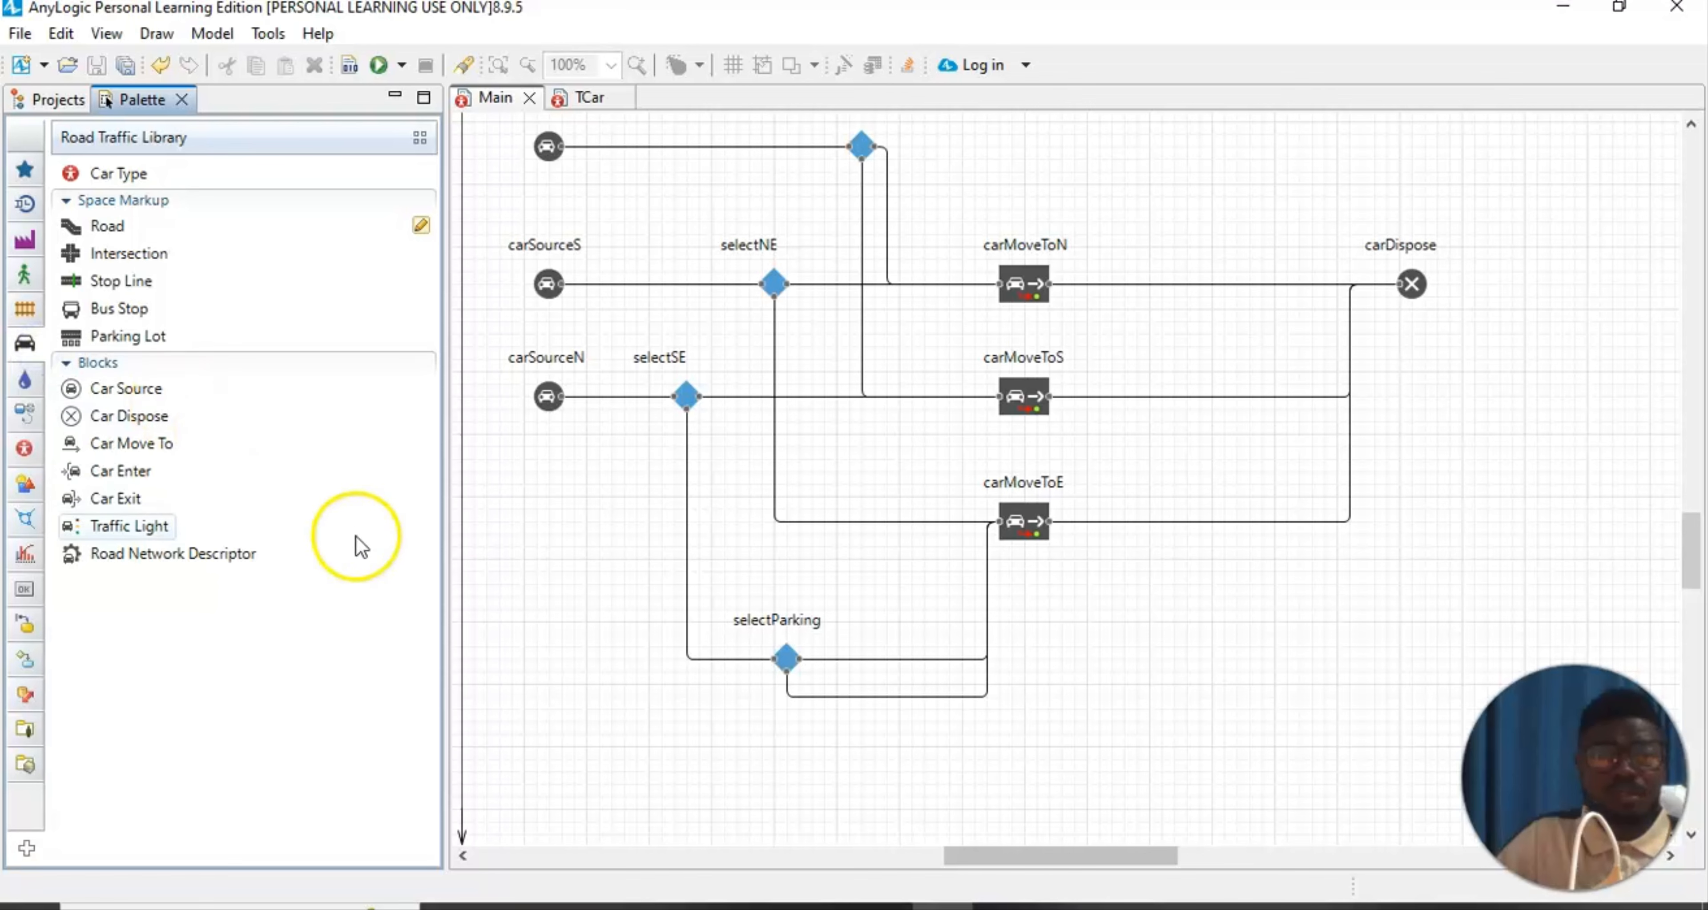
left_click_drag(154, 453, 850, 665)
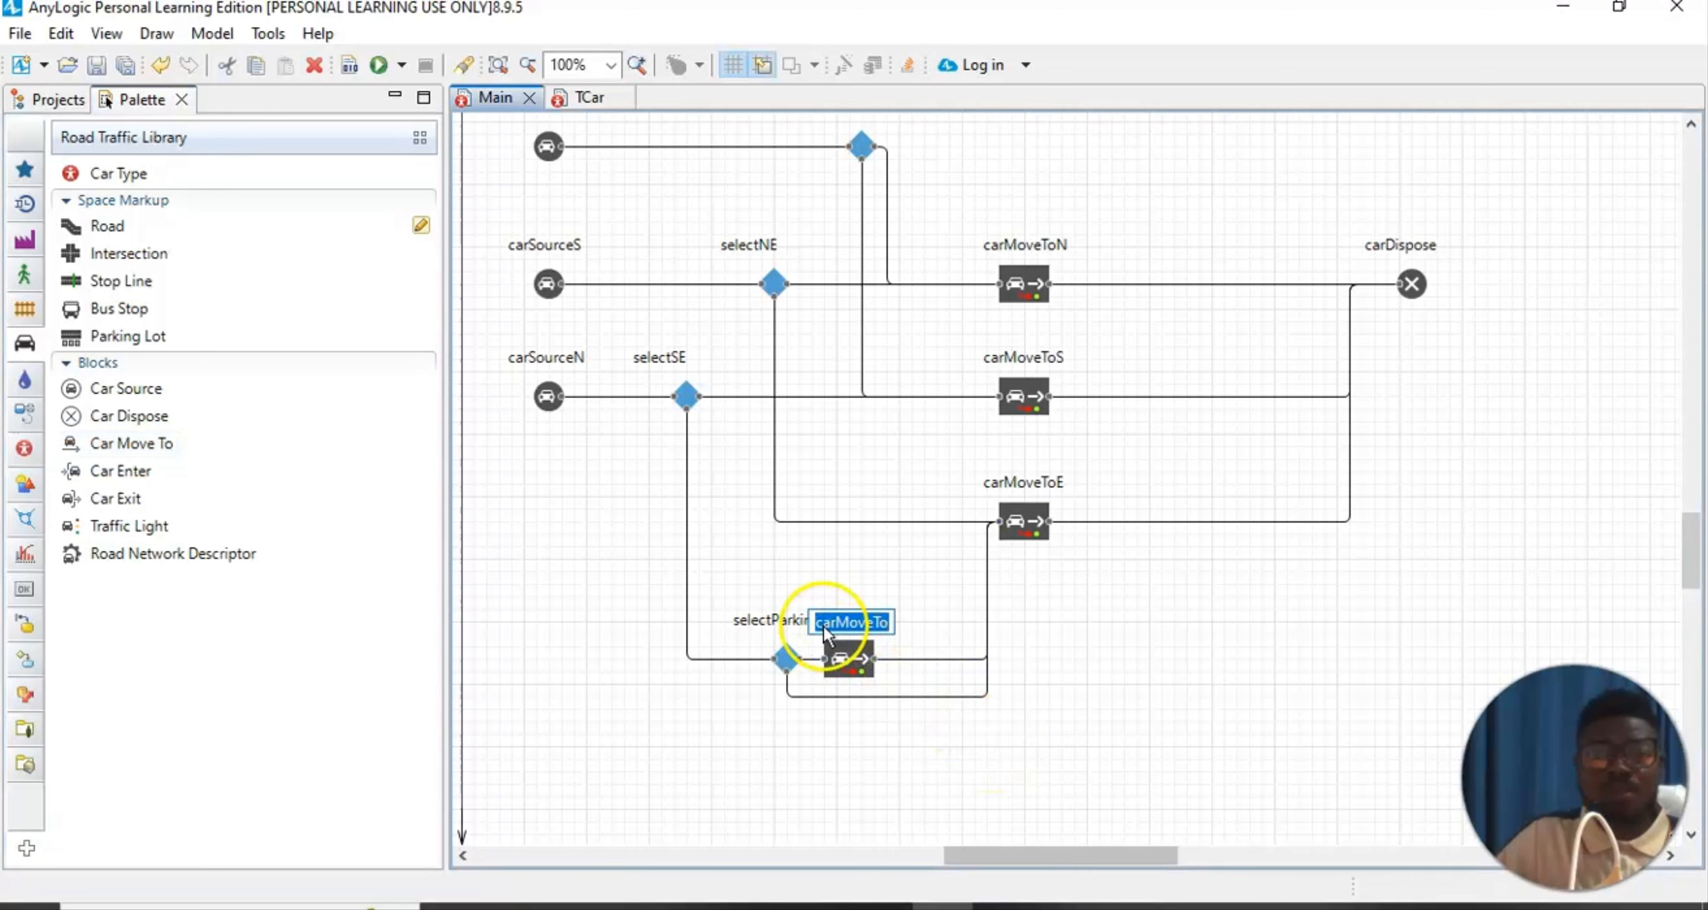
left_click(883, 625)
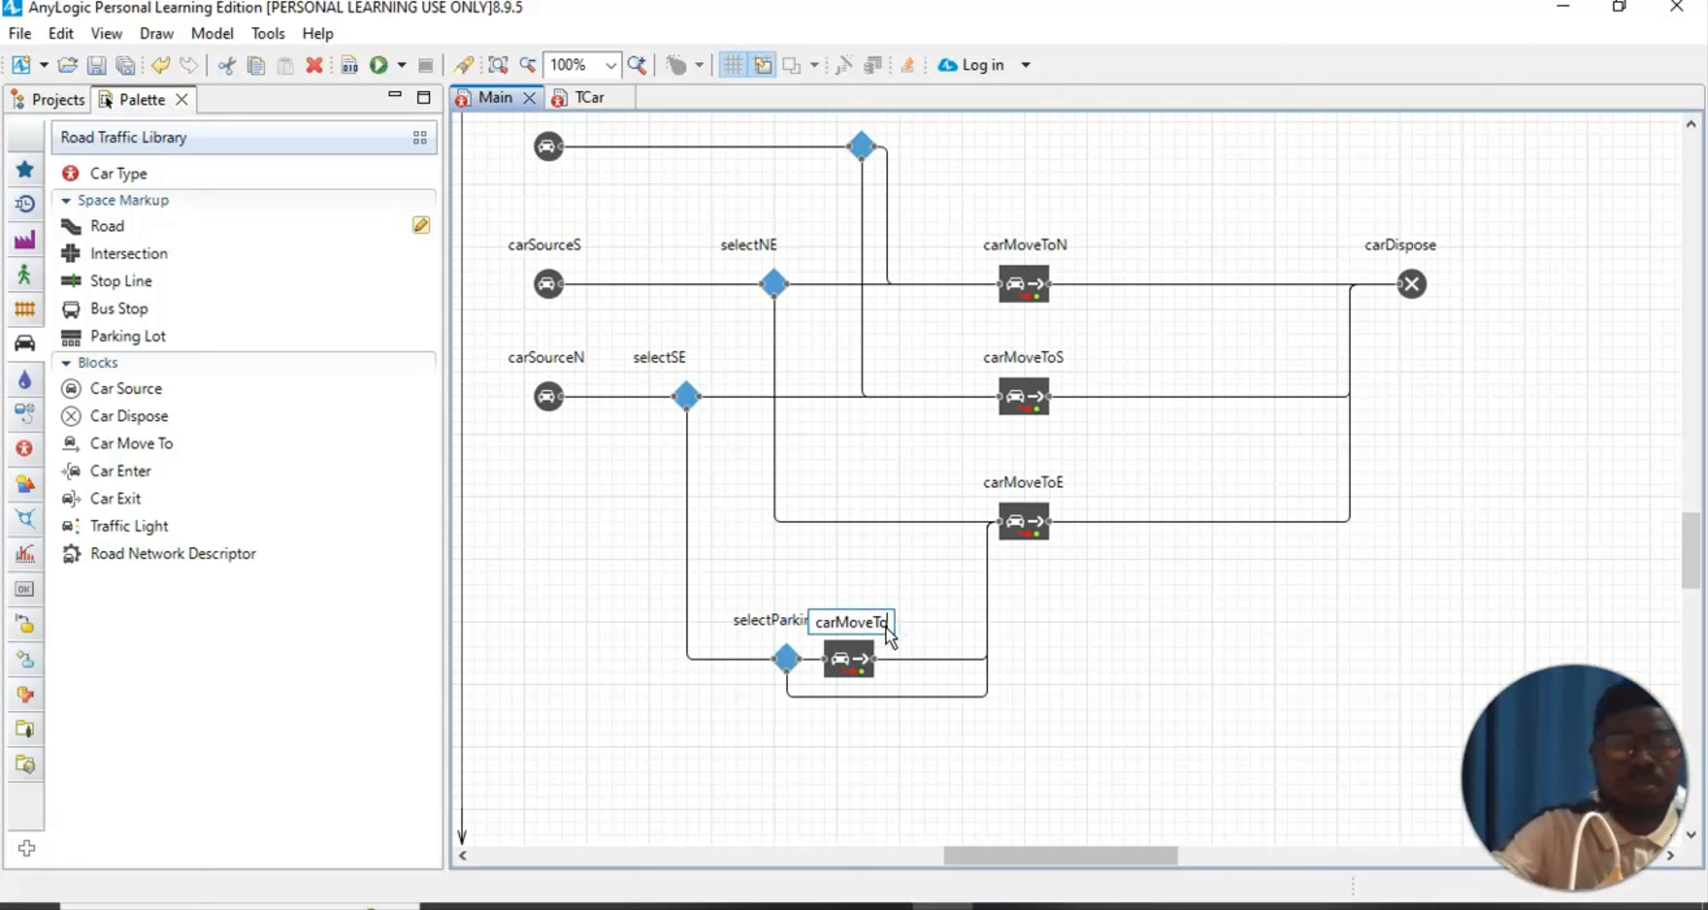
type("Par")
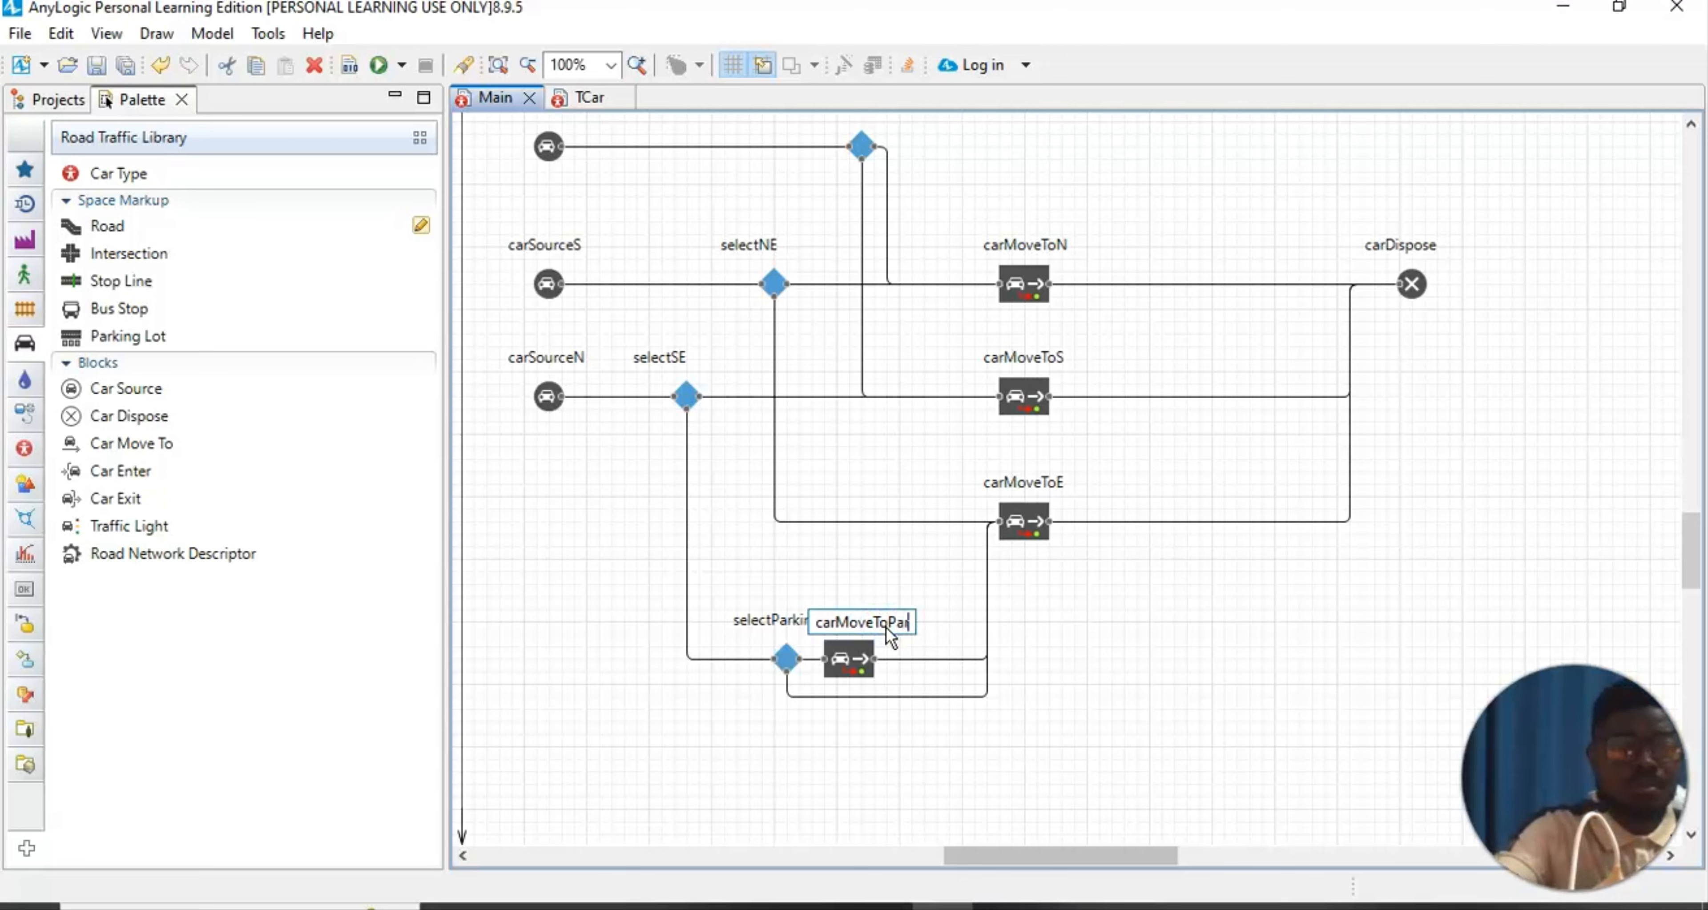
type("king")
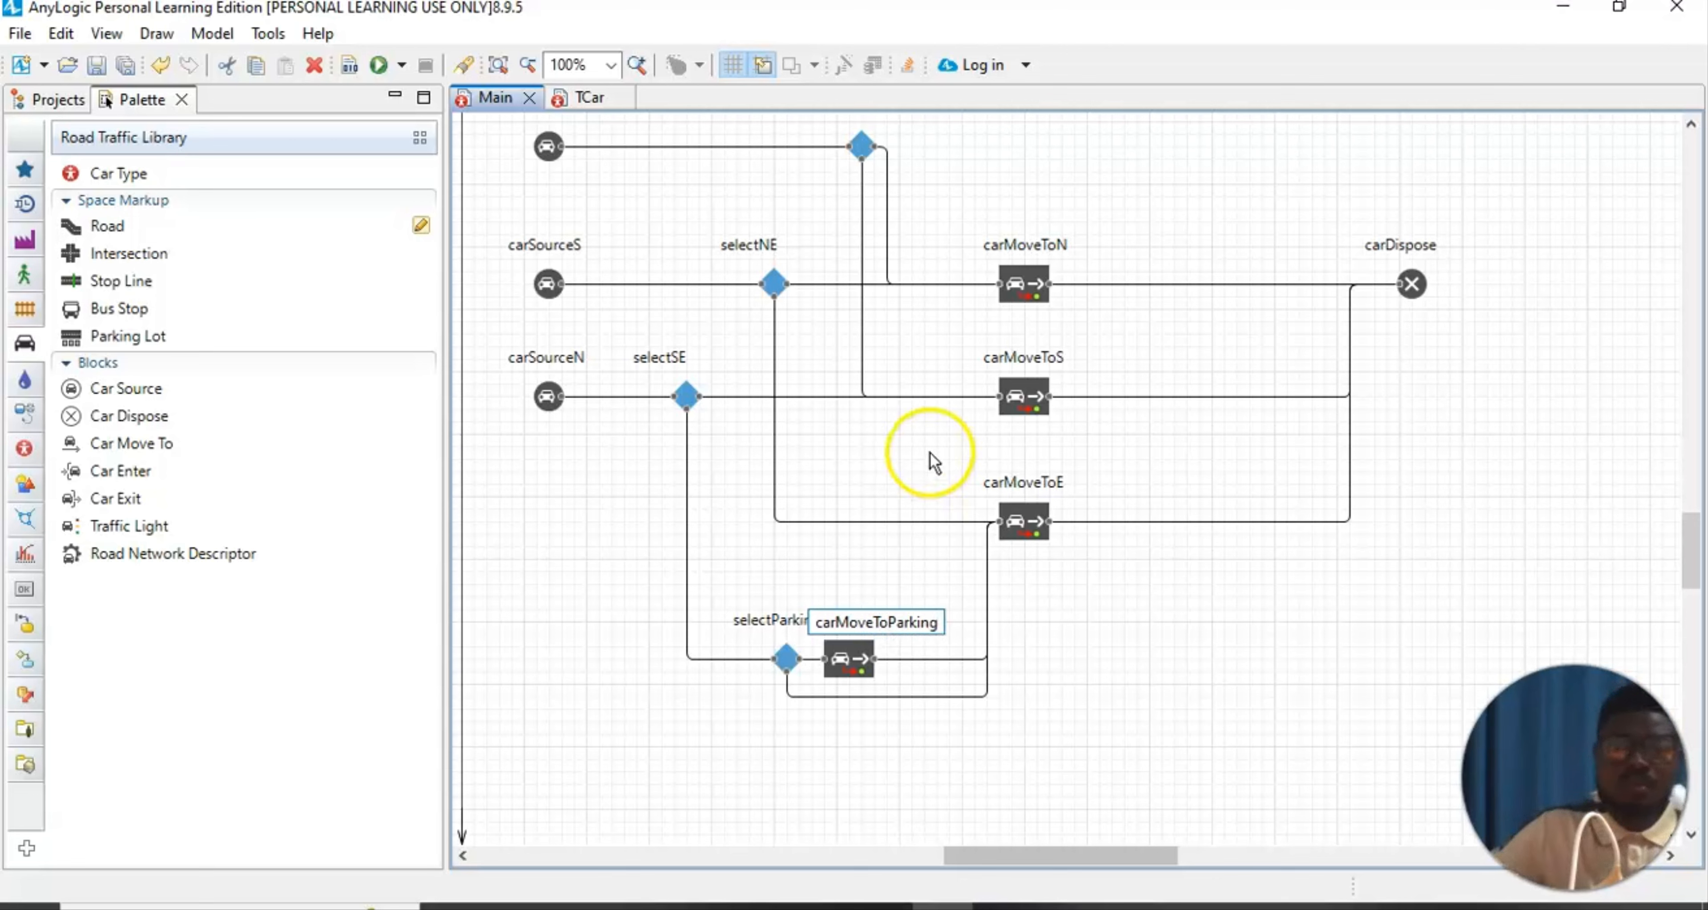
left_click(1083, 618)
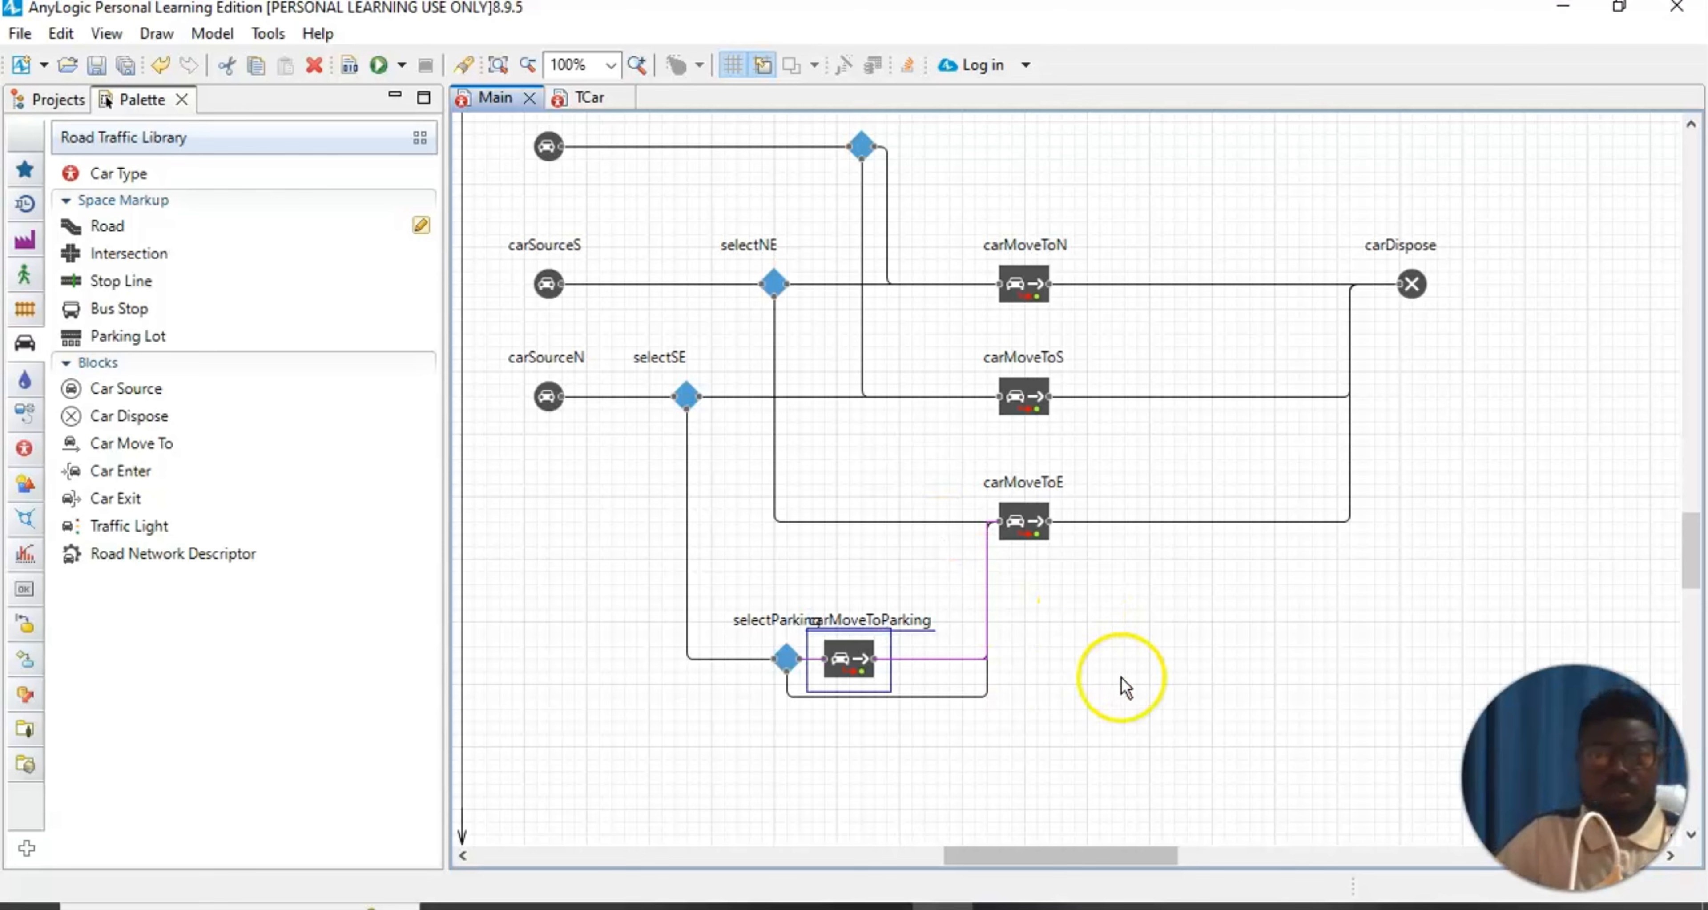
left_click(1106, 708)
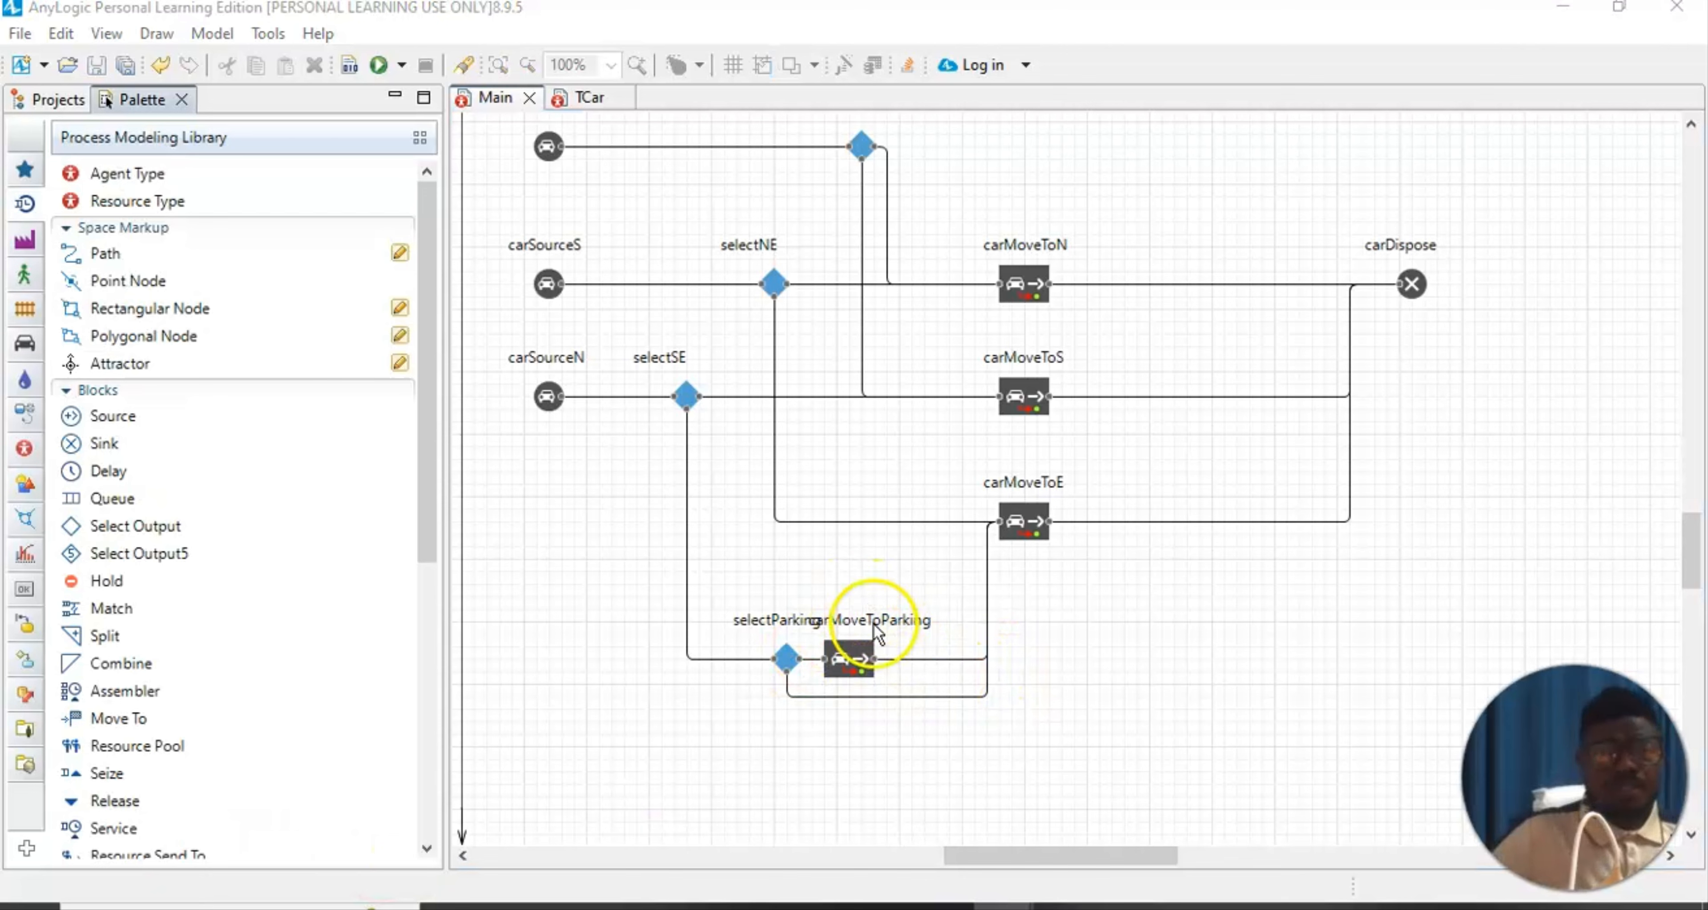
Make carMoveToParking send cars to a parking lot and choose parkingLot as the destination
left_click(846, 671)
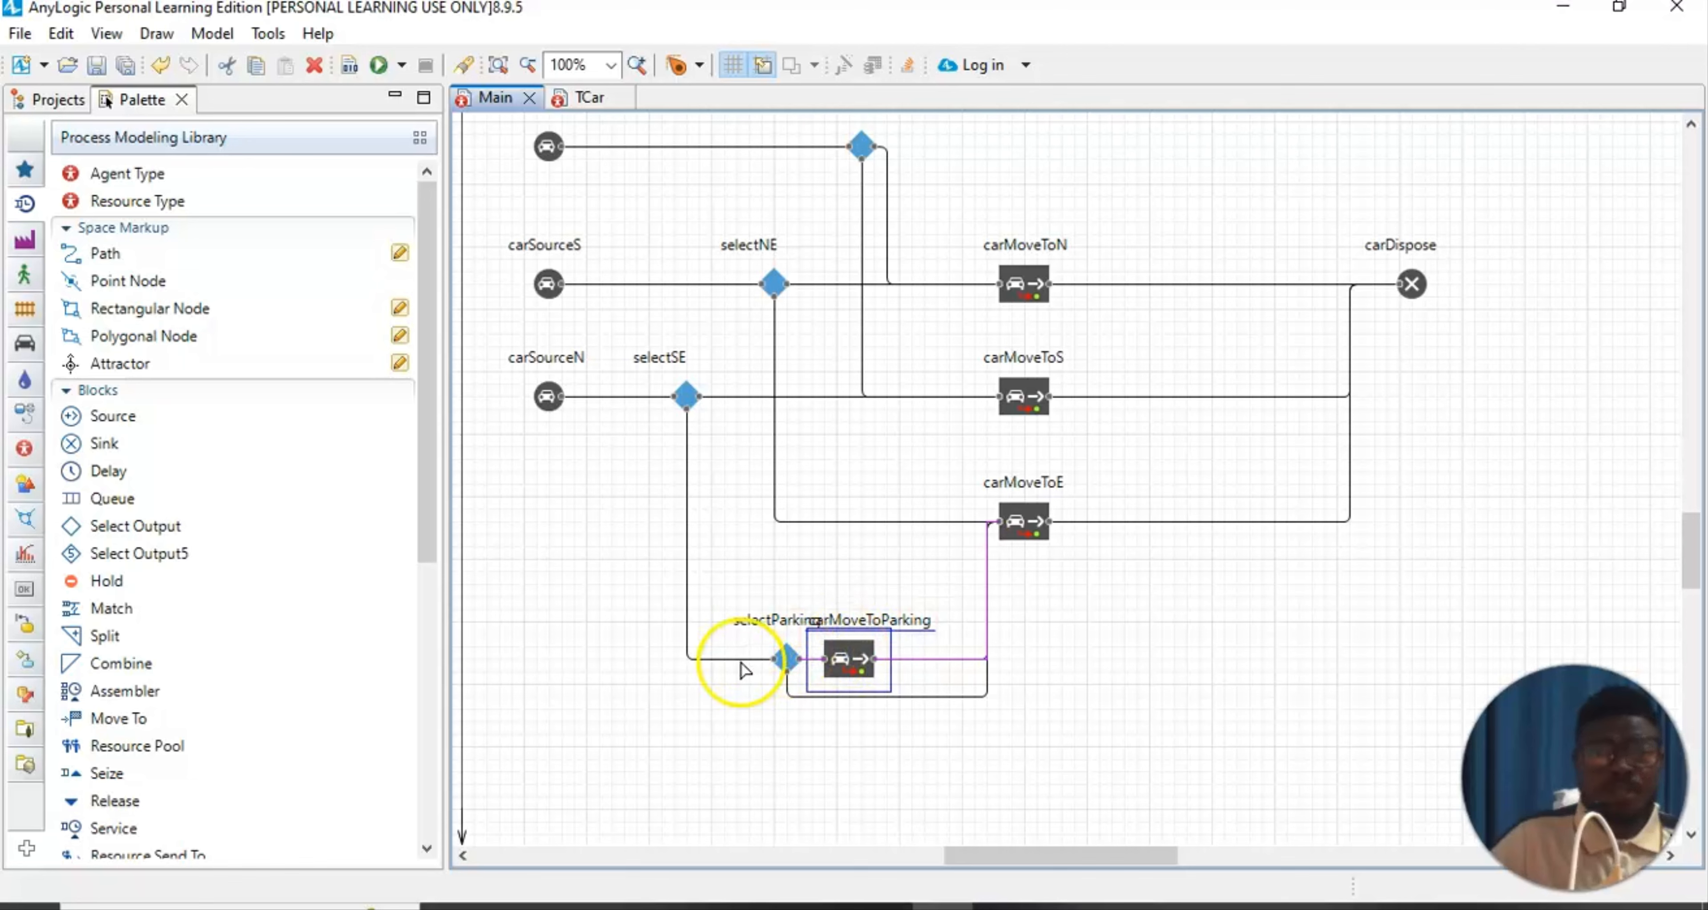
left_click(96, 38)
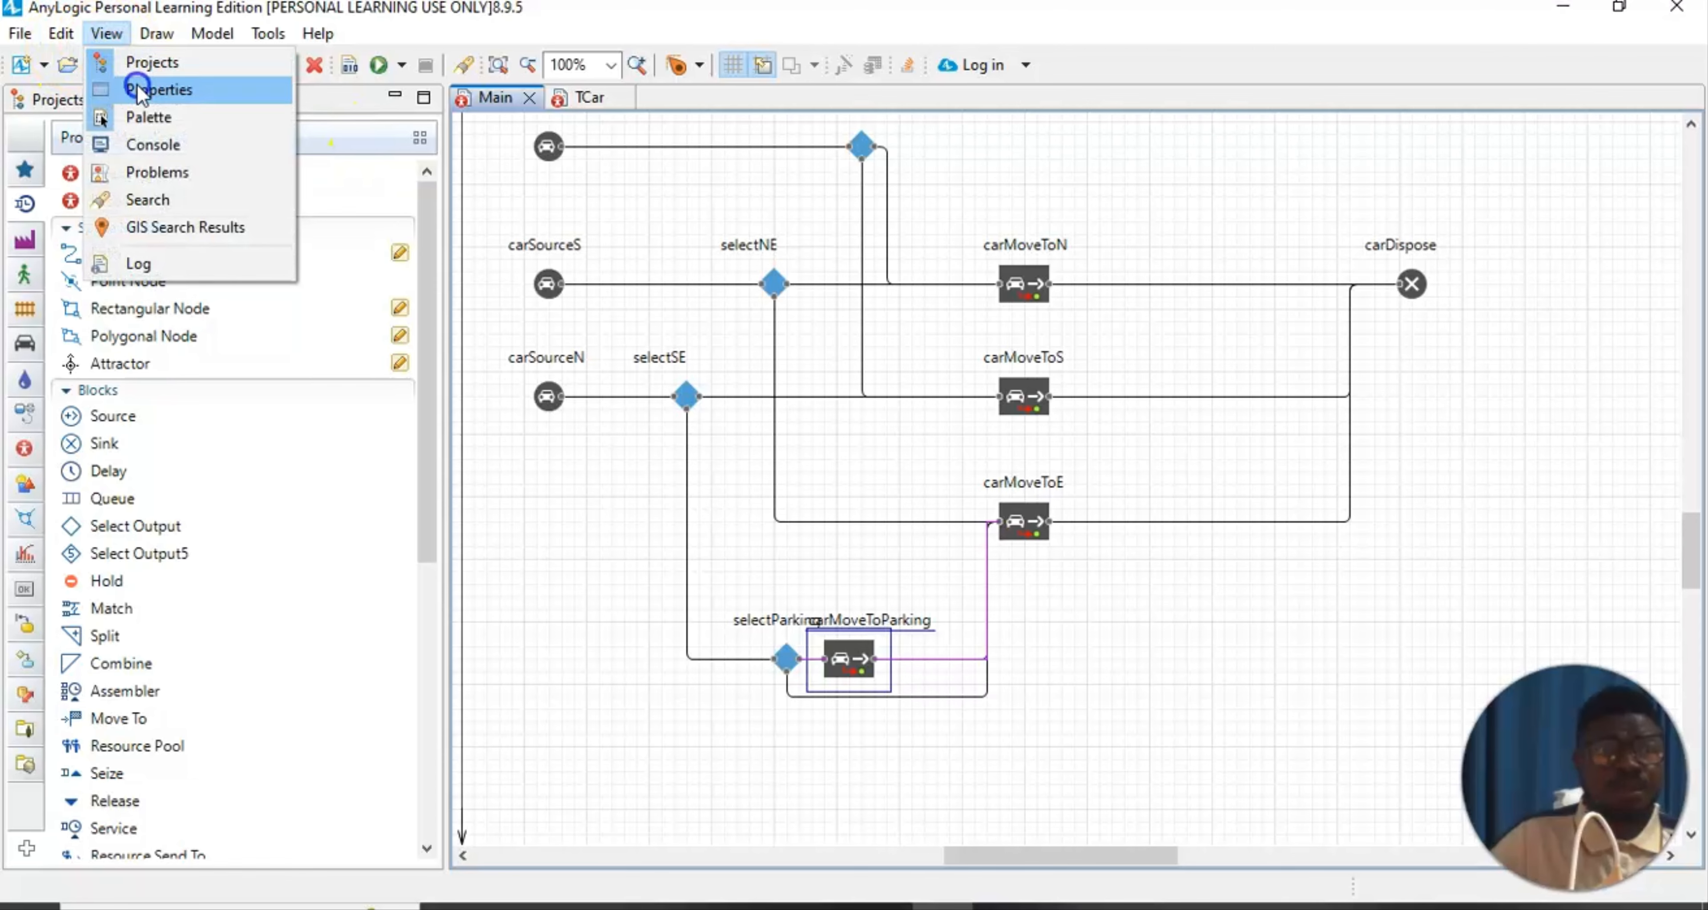
left_click(147, 112)
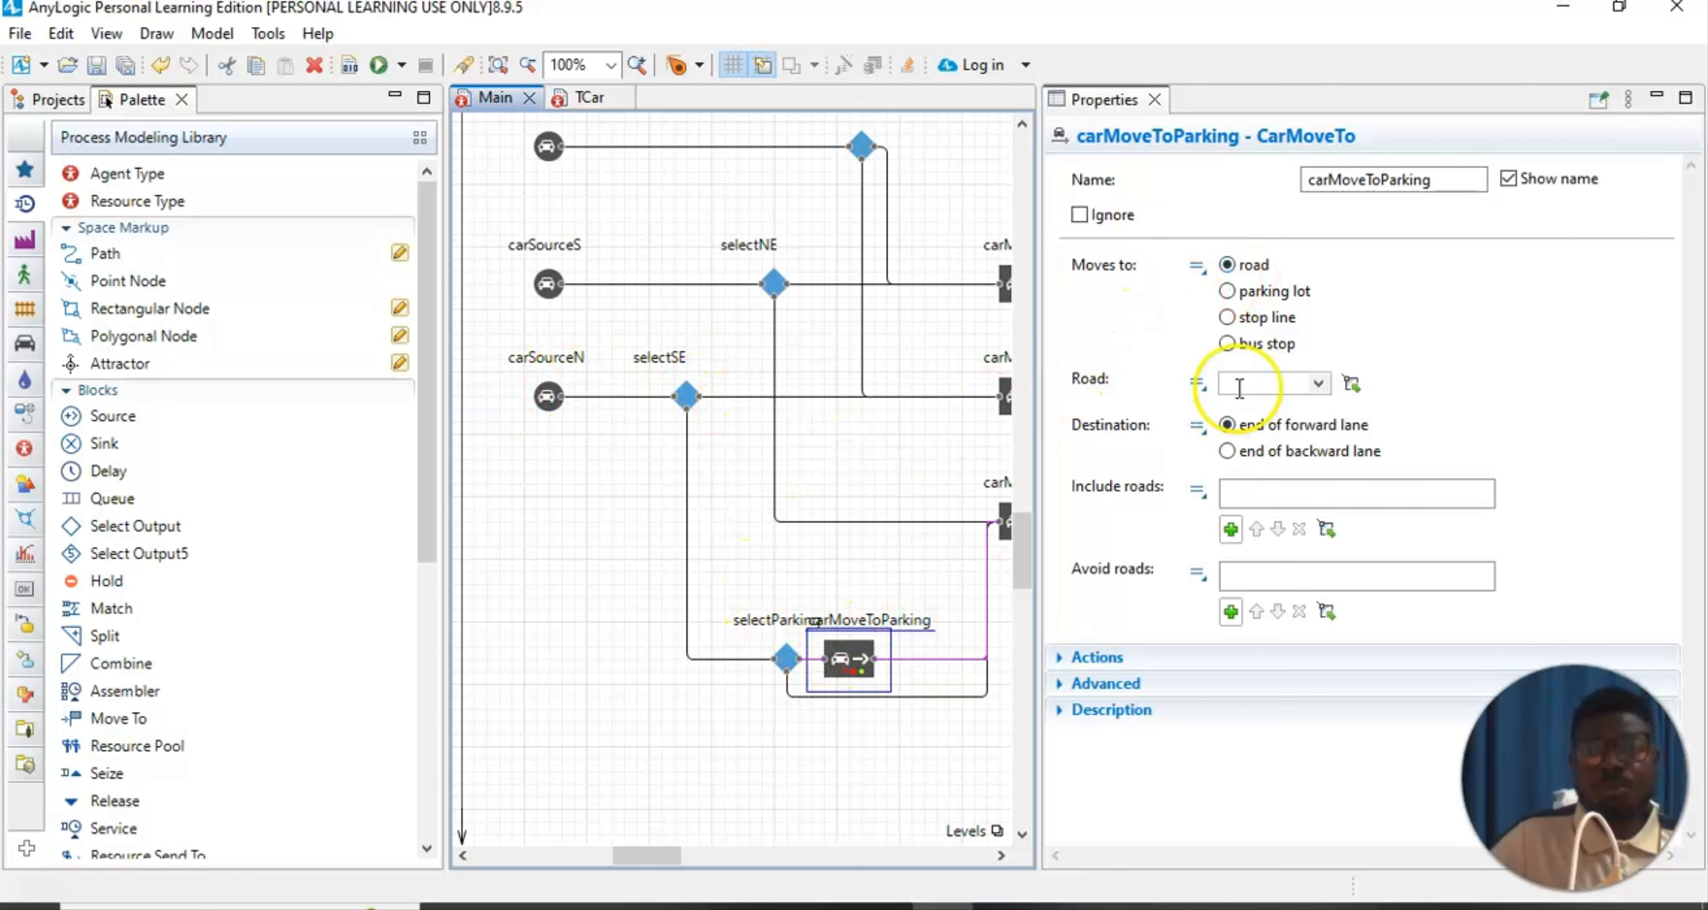
left_click(1230, 296)
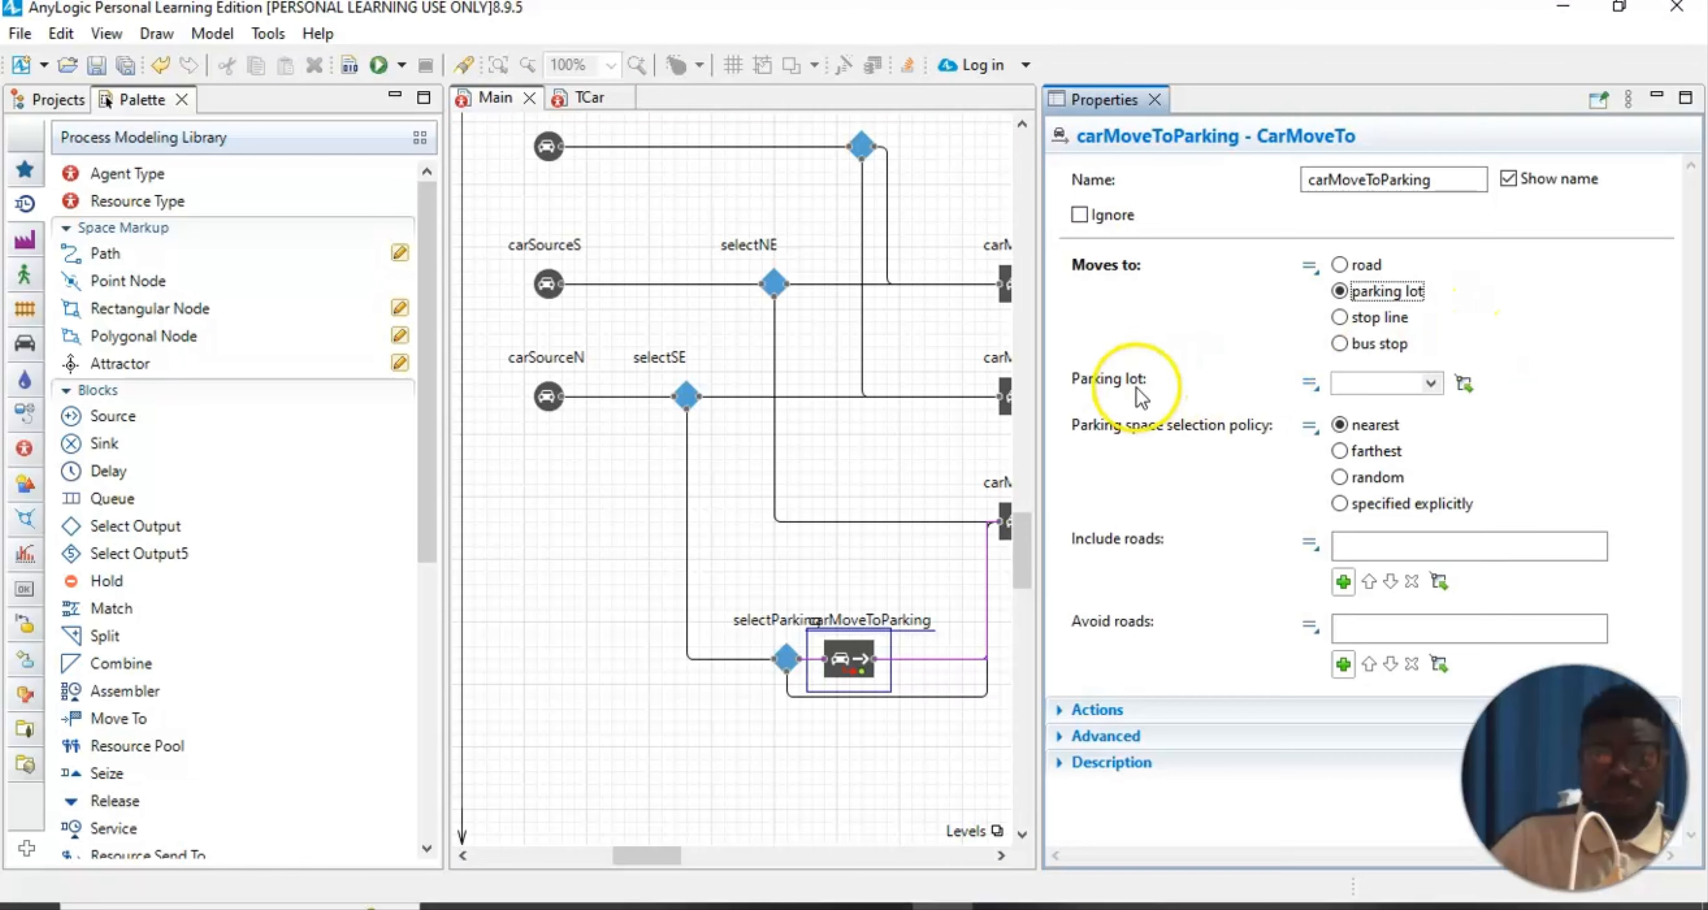
left_click(1431, 384)
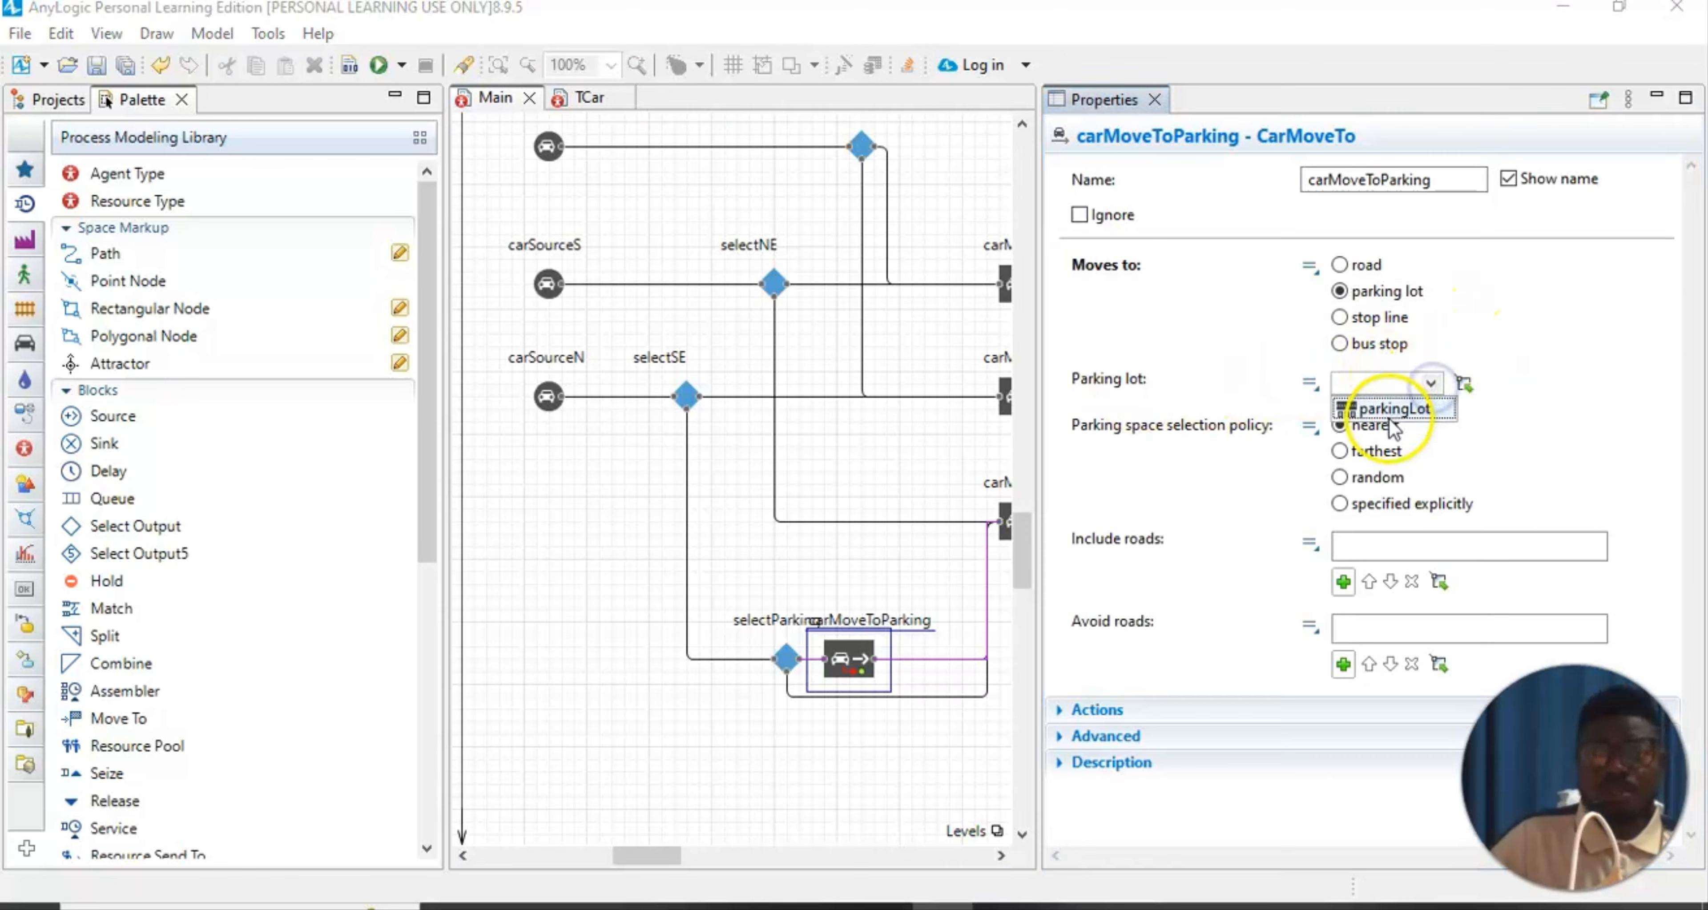
left_click(1412, 410)
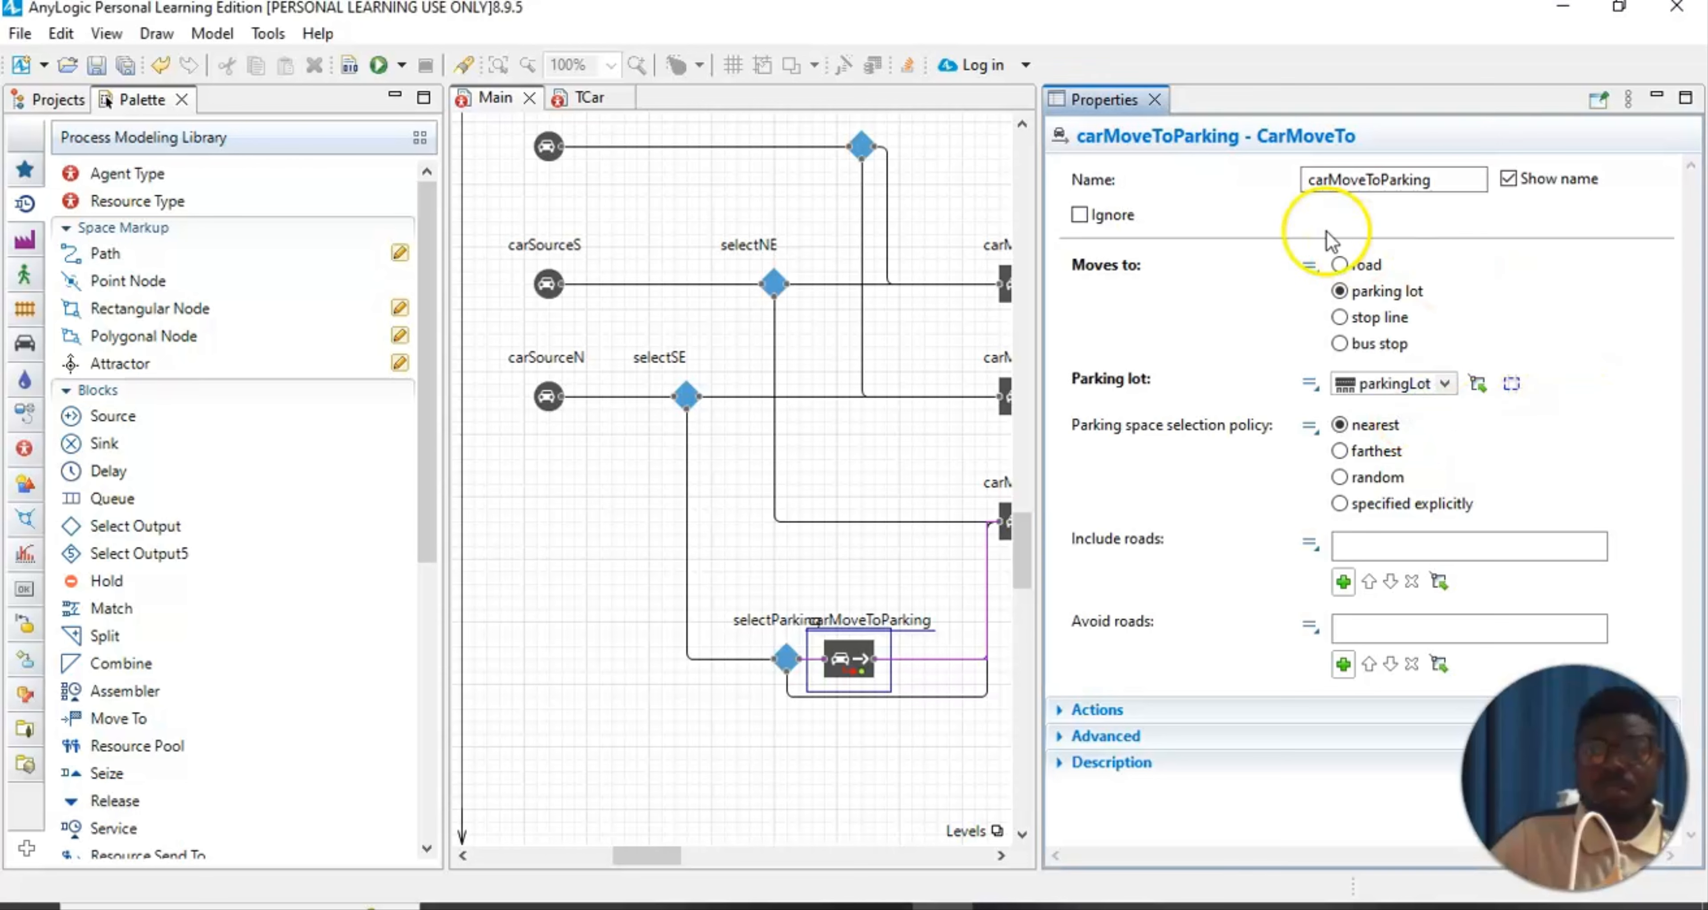
left_click(1155, 100)
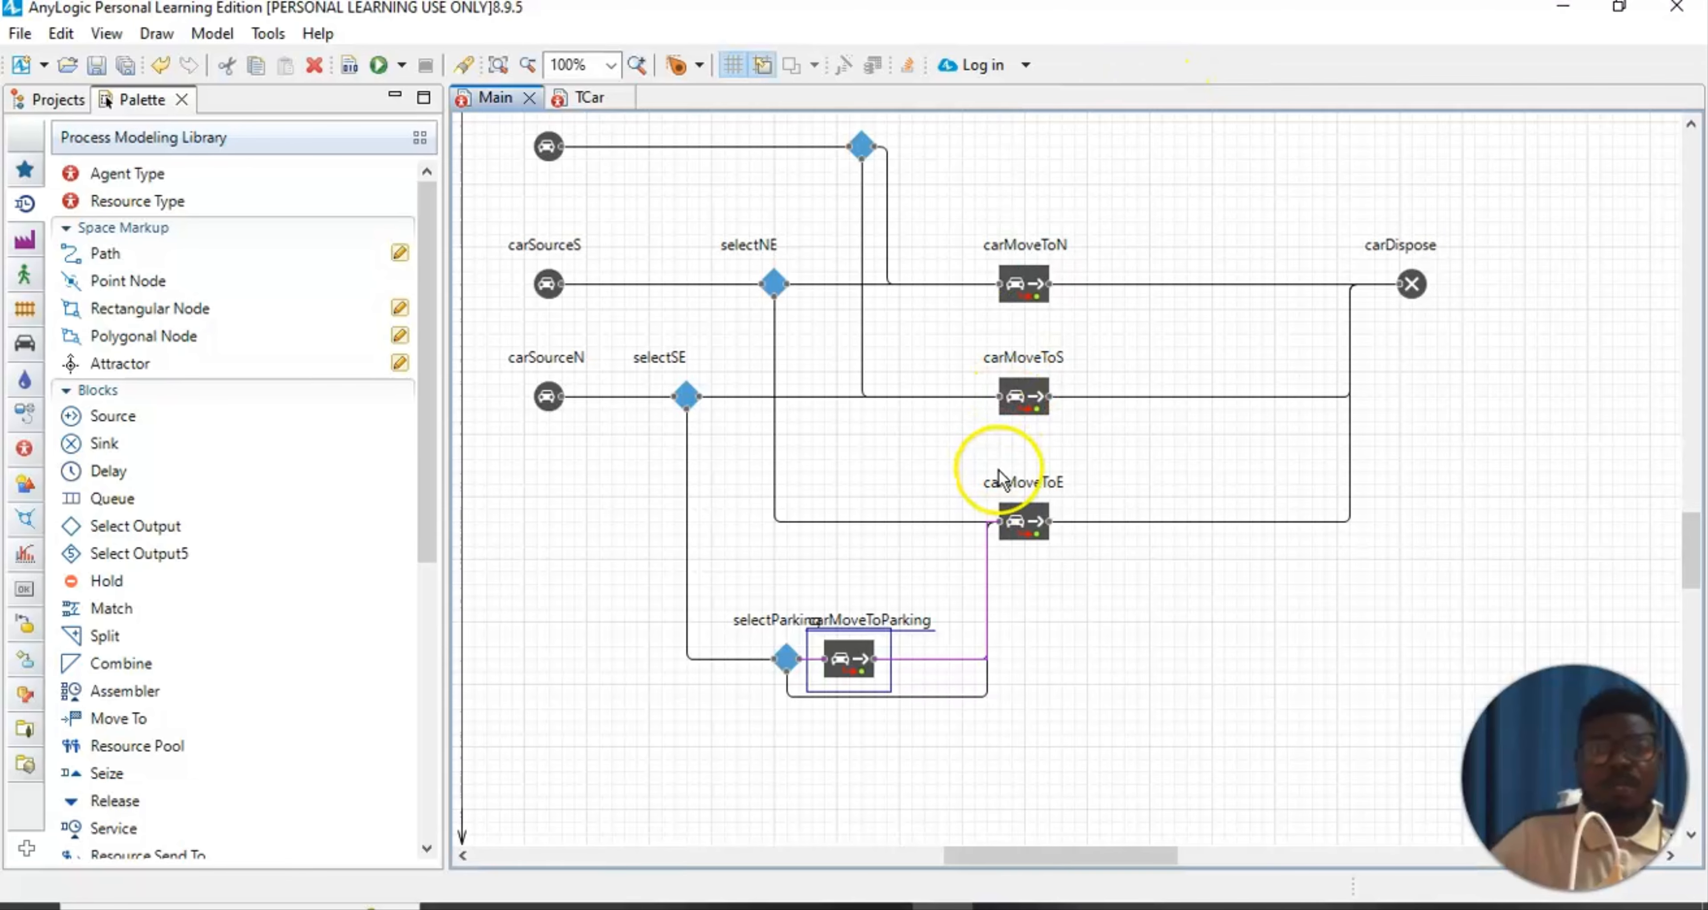
left_click(1109, 674)
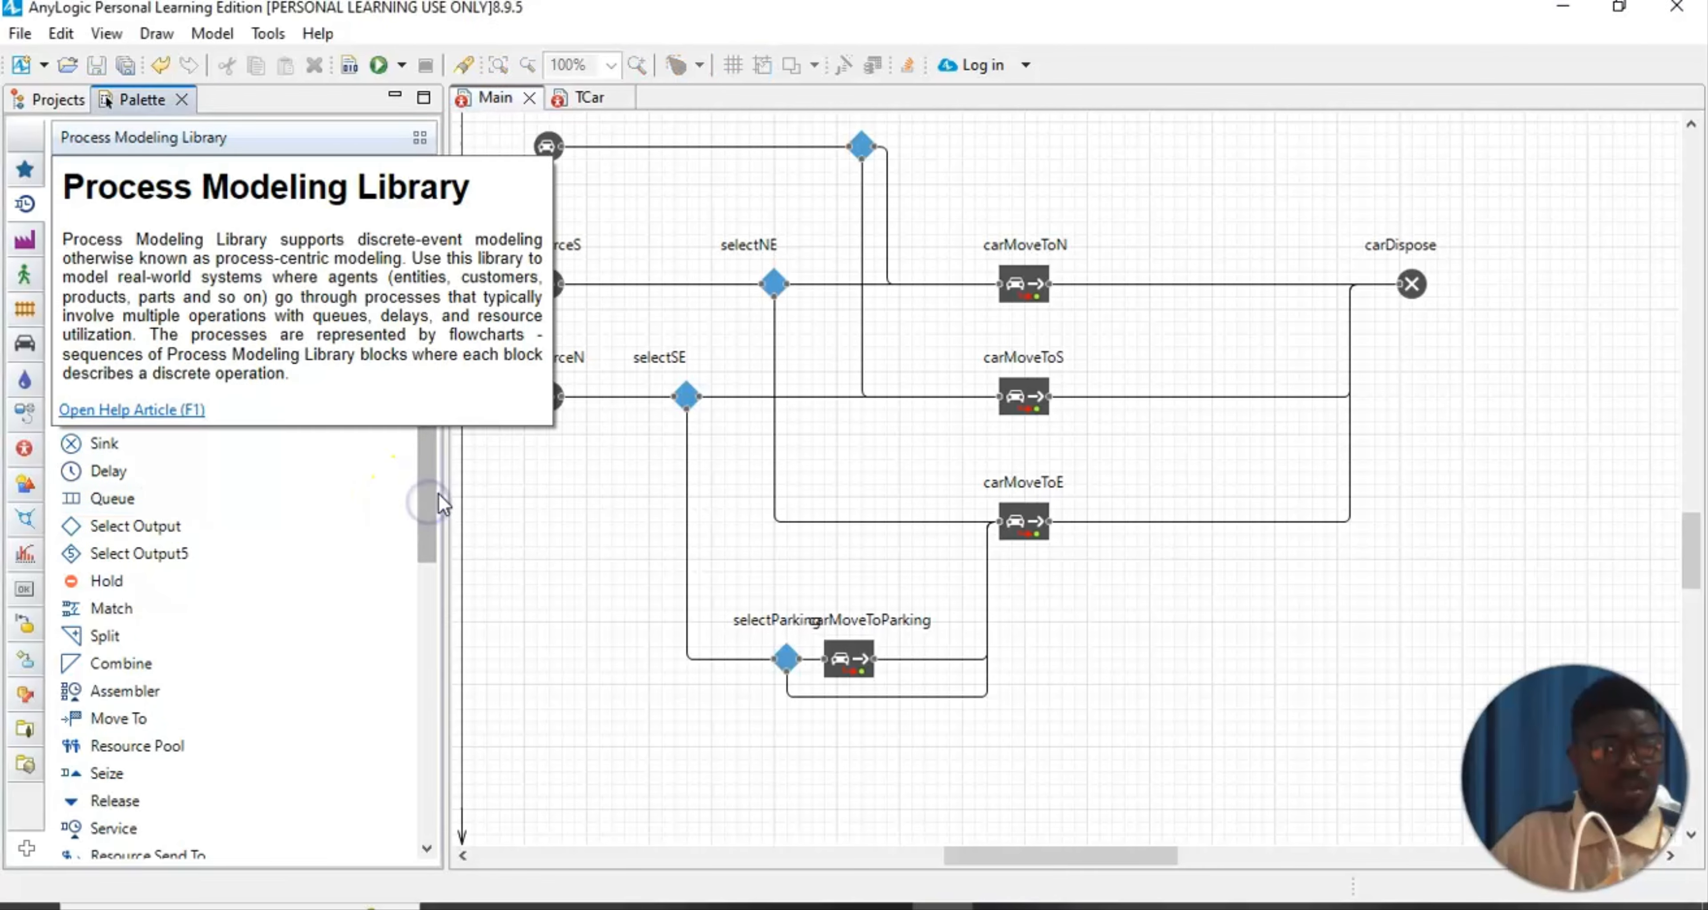
Insert a Delay block from the Process Modeling Library into the connector right after carMoveToParking
mouse_move(434, 494)
left_mouse_down()
mouse_move(430, 516)
mouse_move(431, 465)
left_mouse_up()
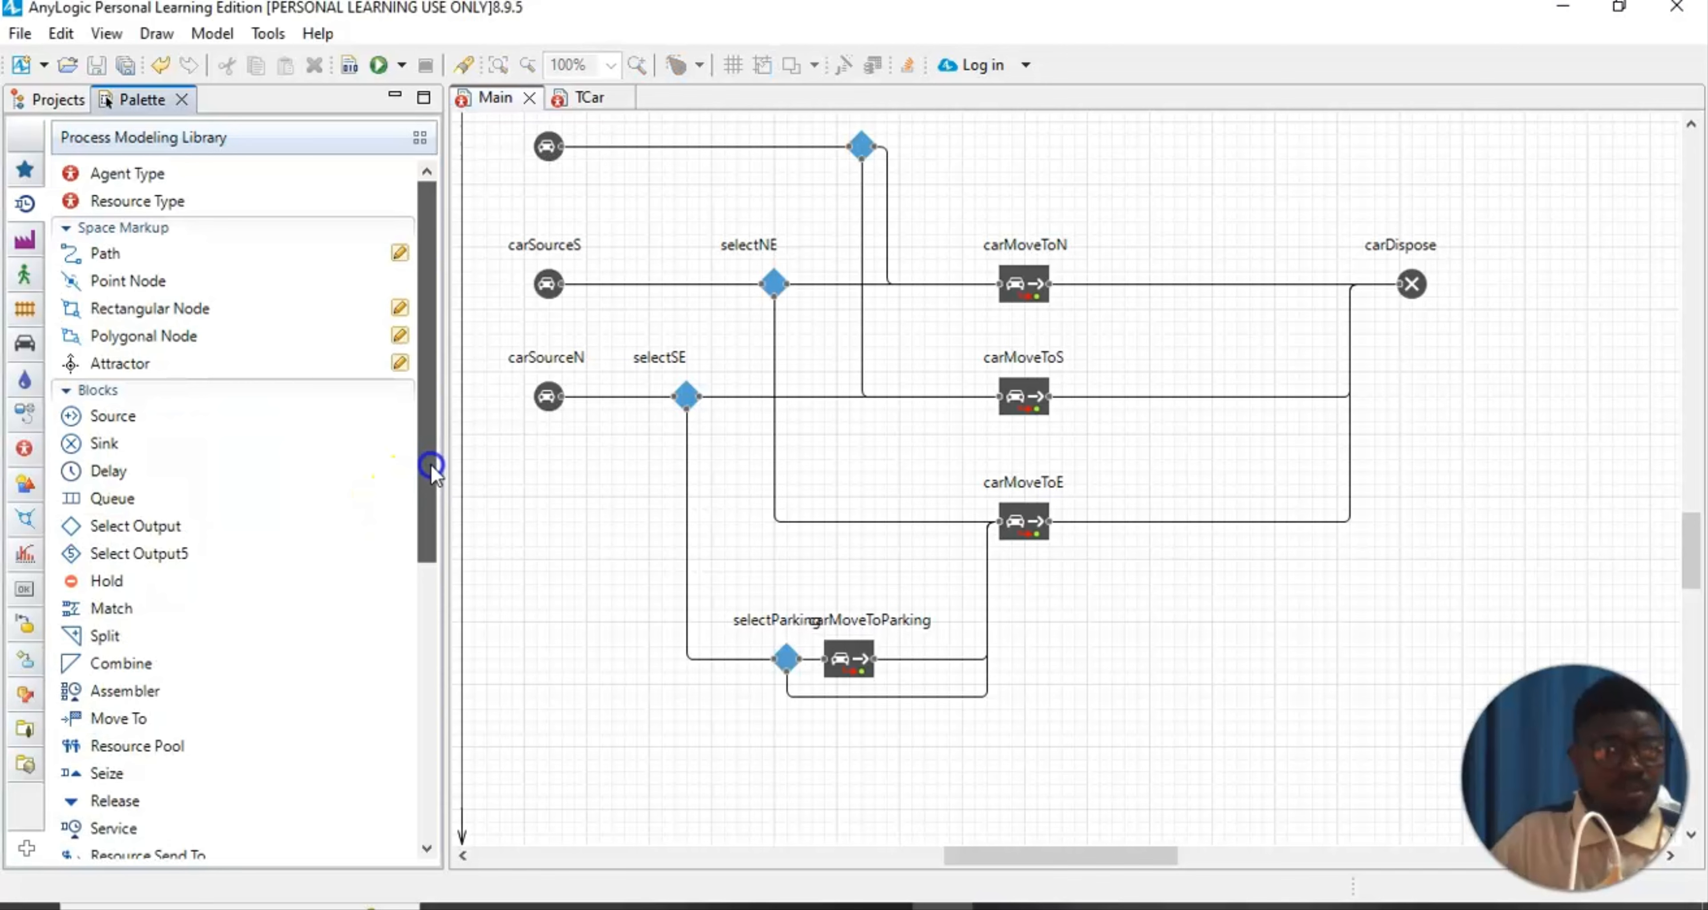
left_click_drag(107, 473, 934, 659)
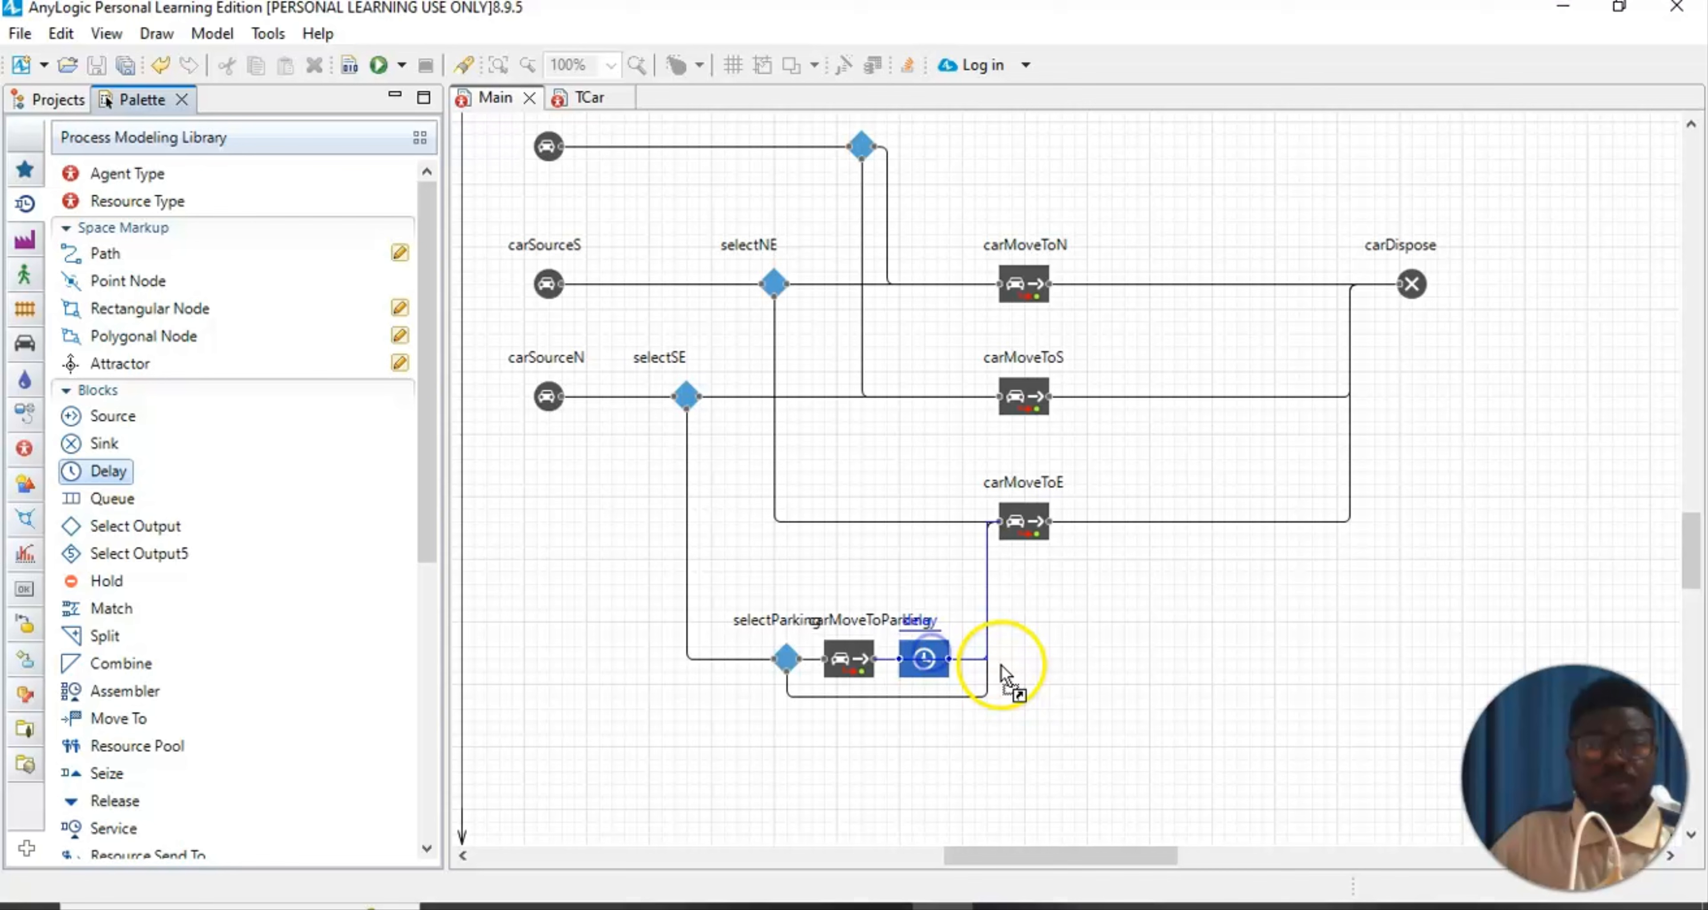
left_click(1200, 770)
Show the properties of the new Delay block and name it parking
left_click(930, 659)
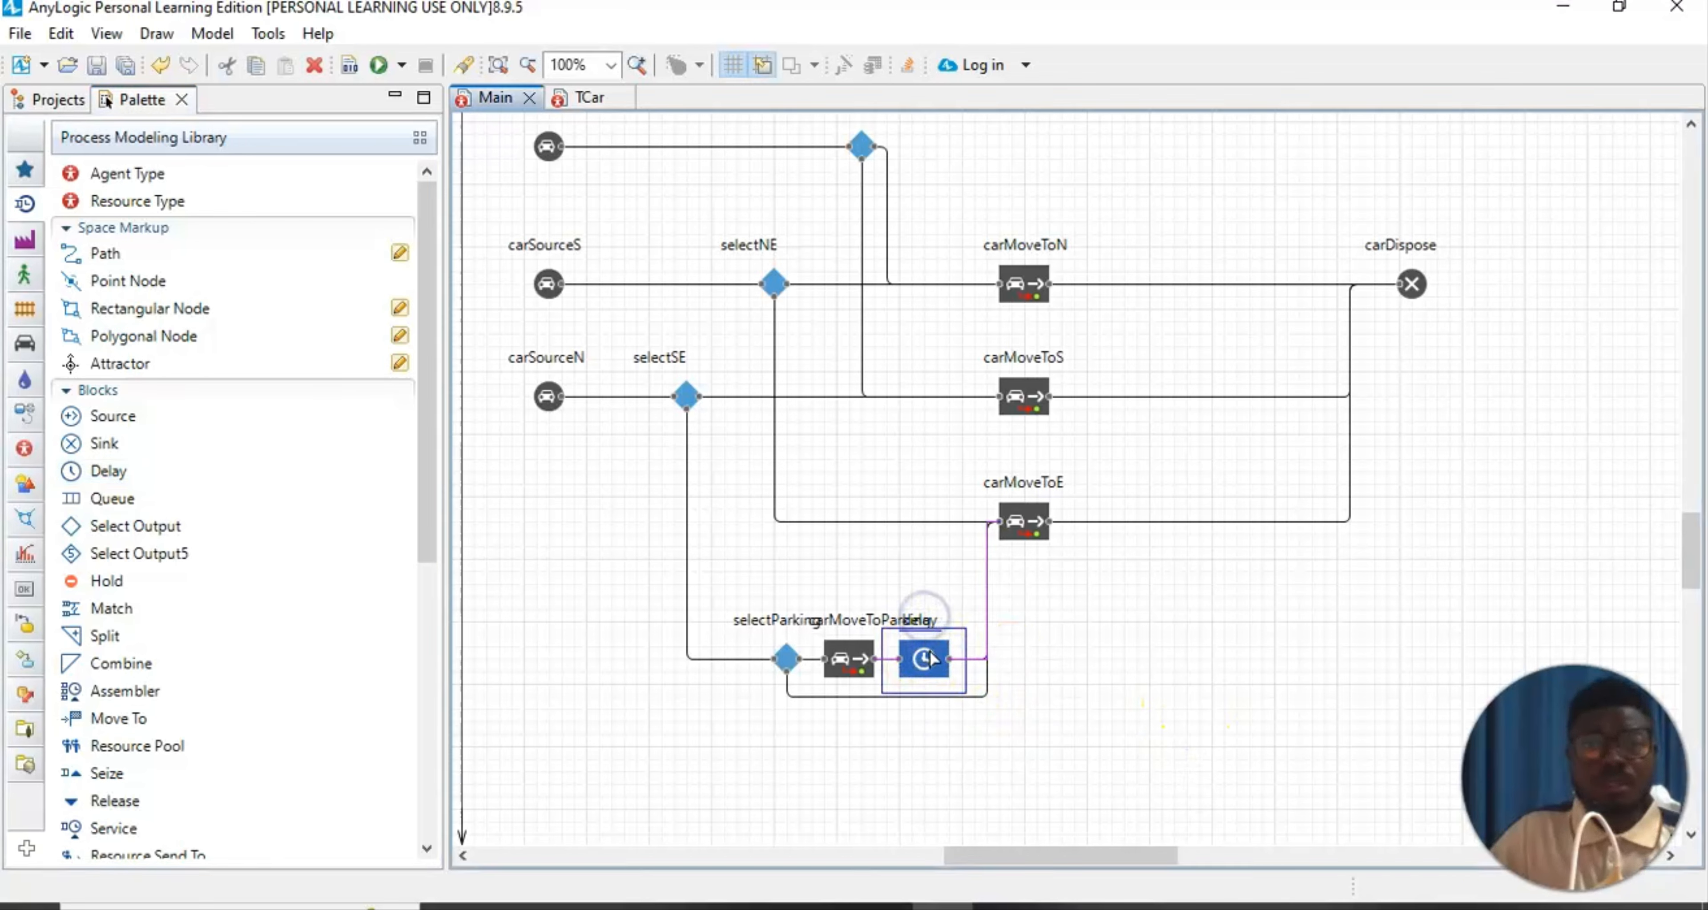
left_click(100, 35)
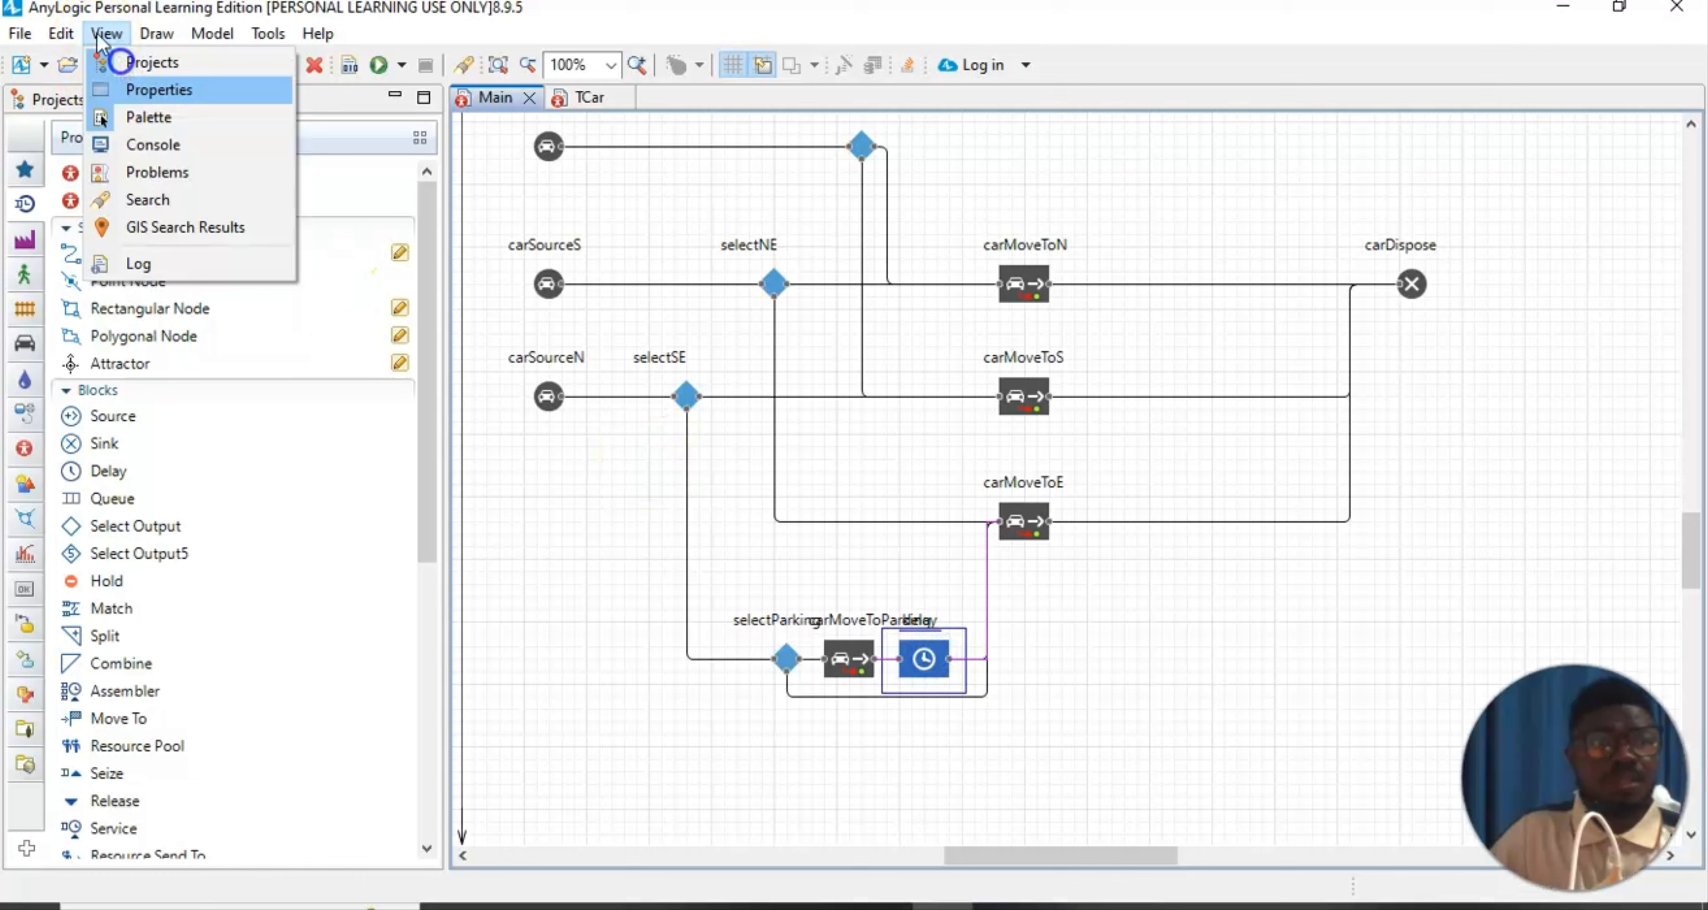
left_click(127, 87)
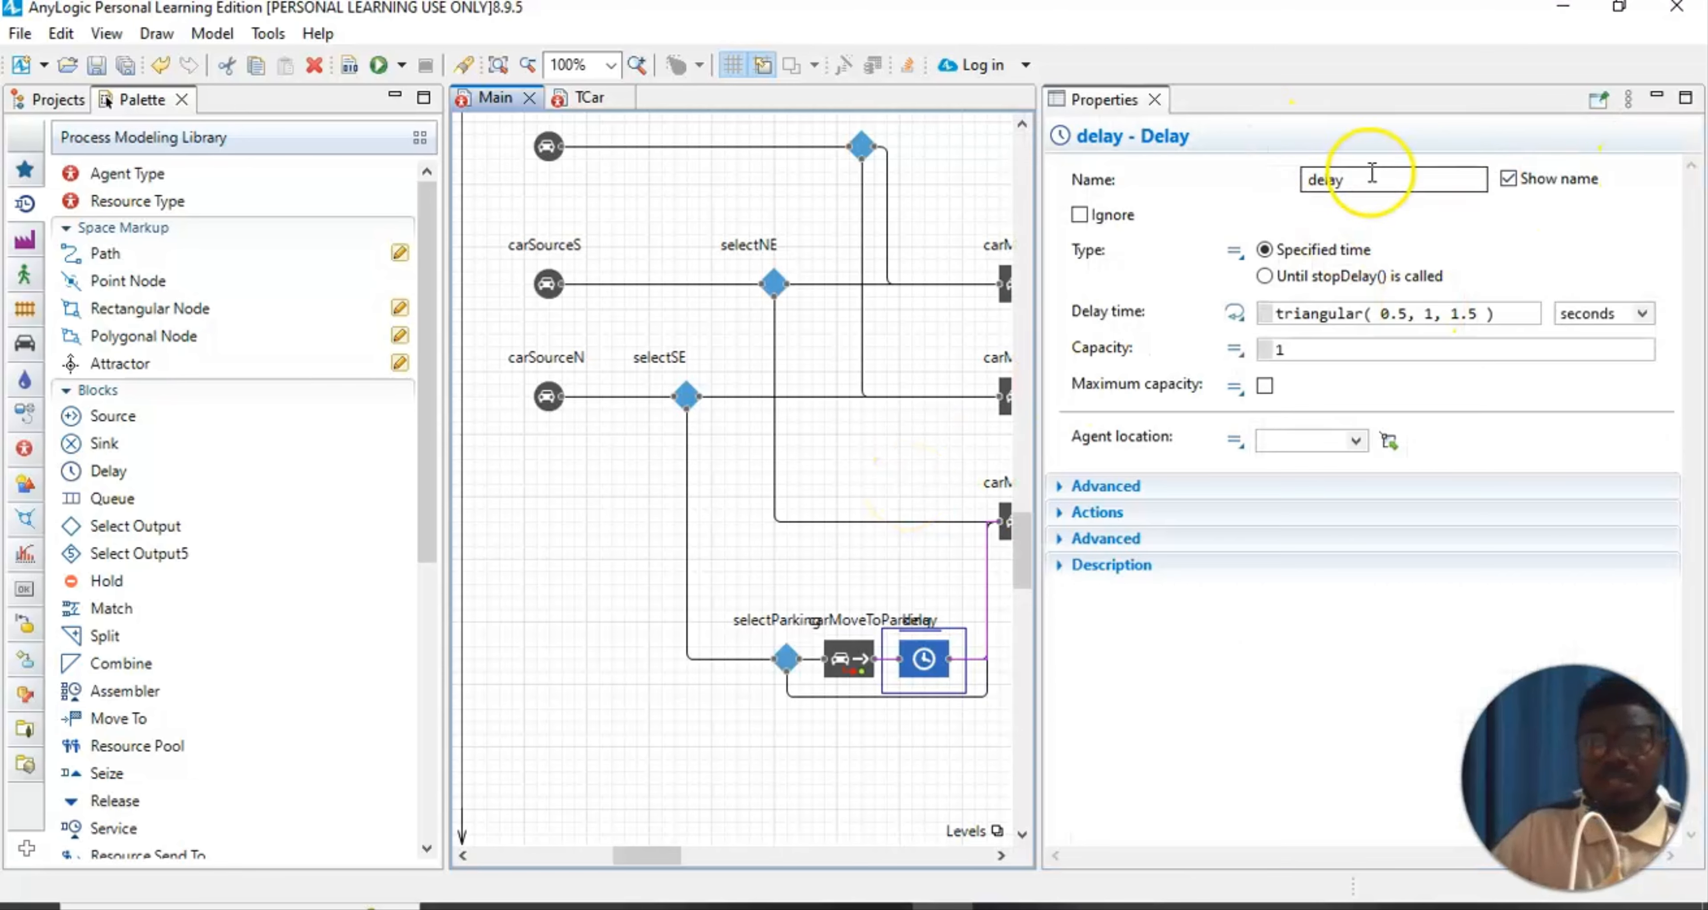
left_click(1356, 178)
key("BackSpace")
key("BackSpace")
key("BackSpace")
key("BackSpace")
key("BackSpace")
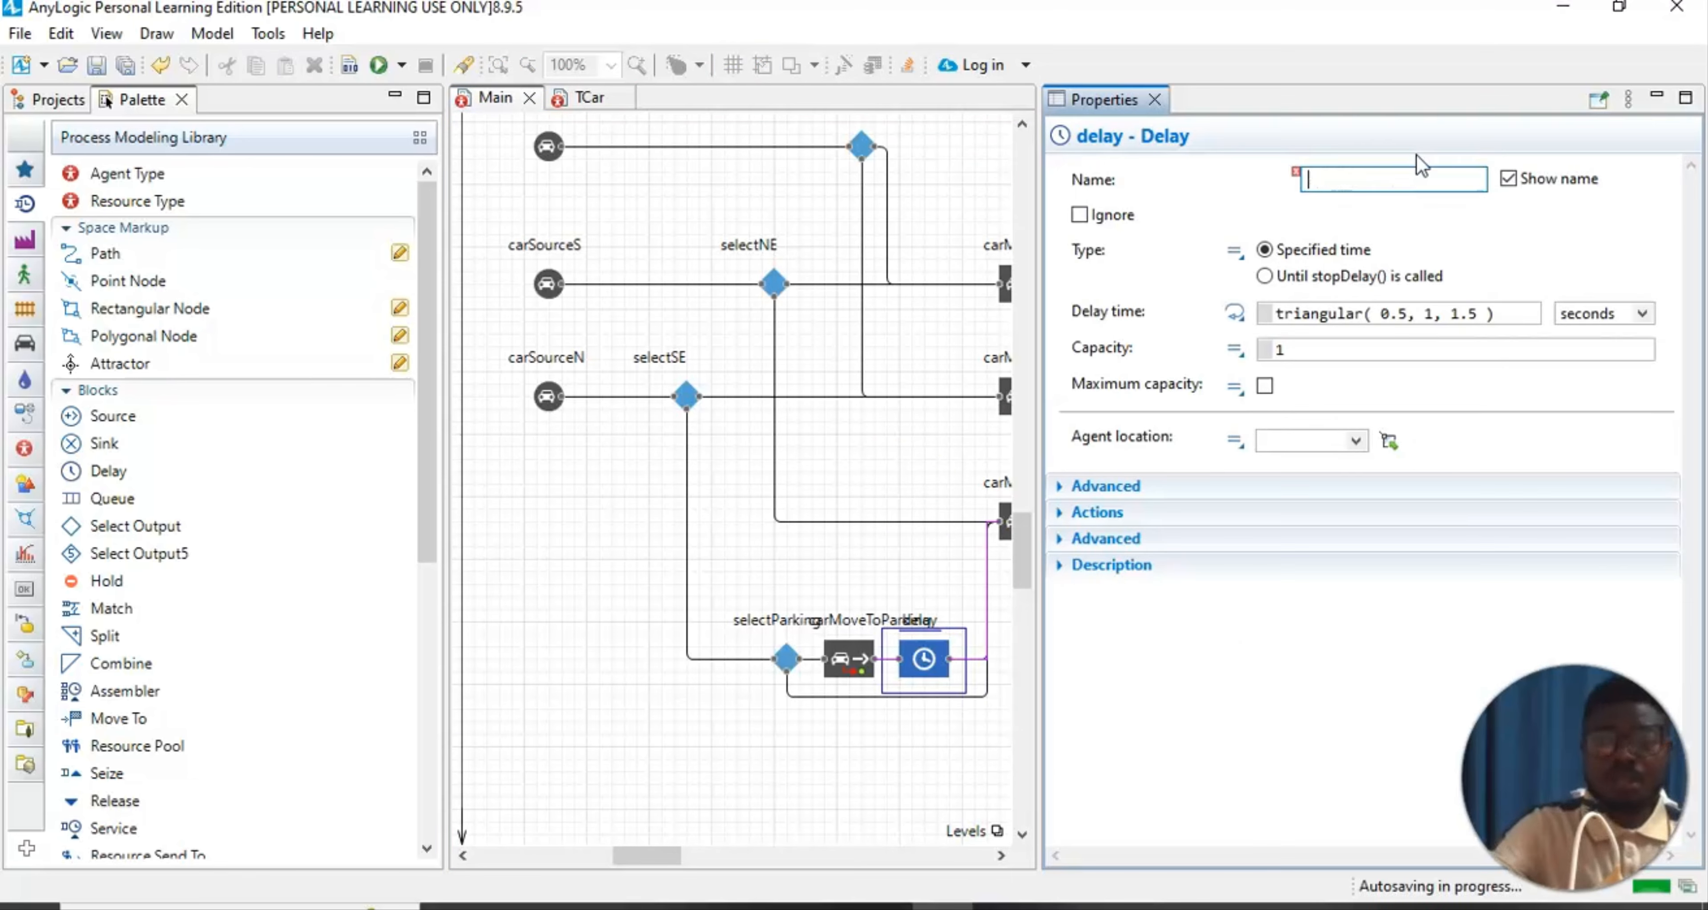
type("parking")
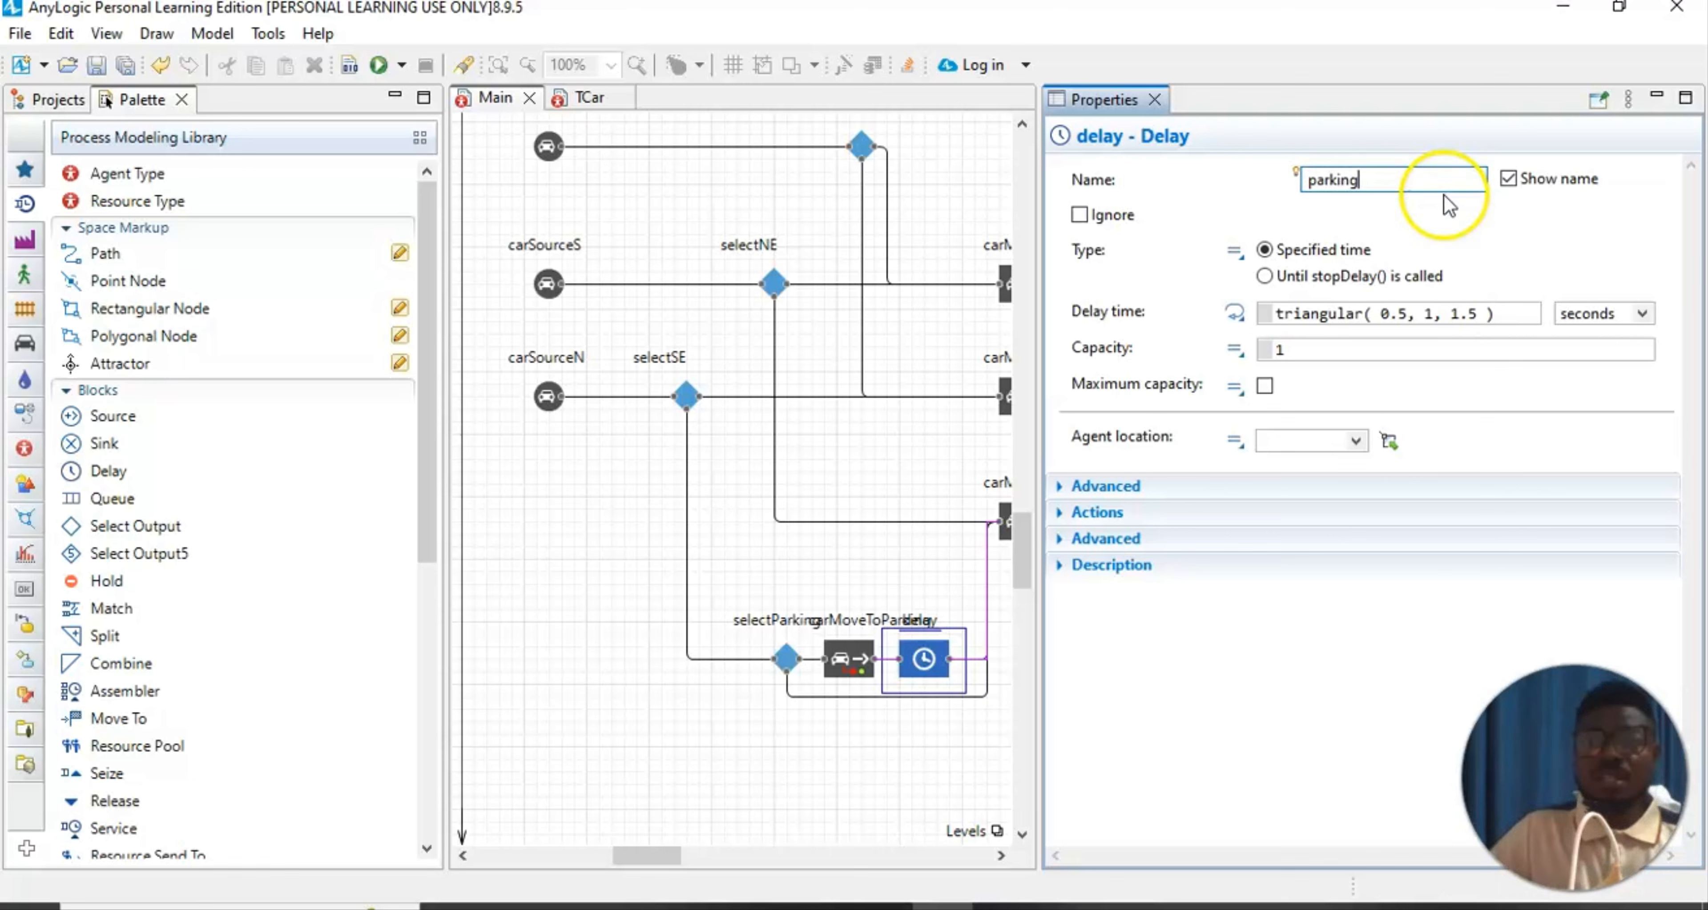
left_click(1502, 233)
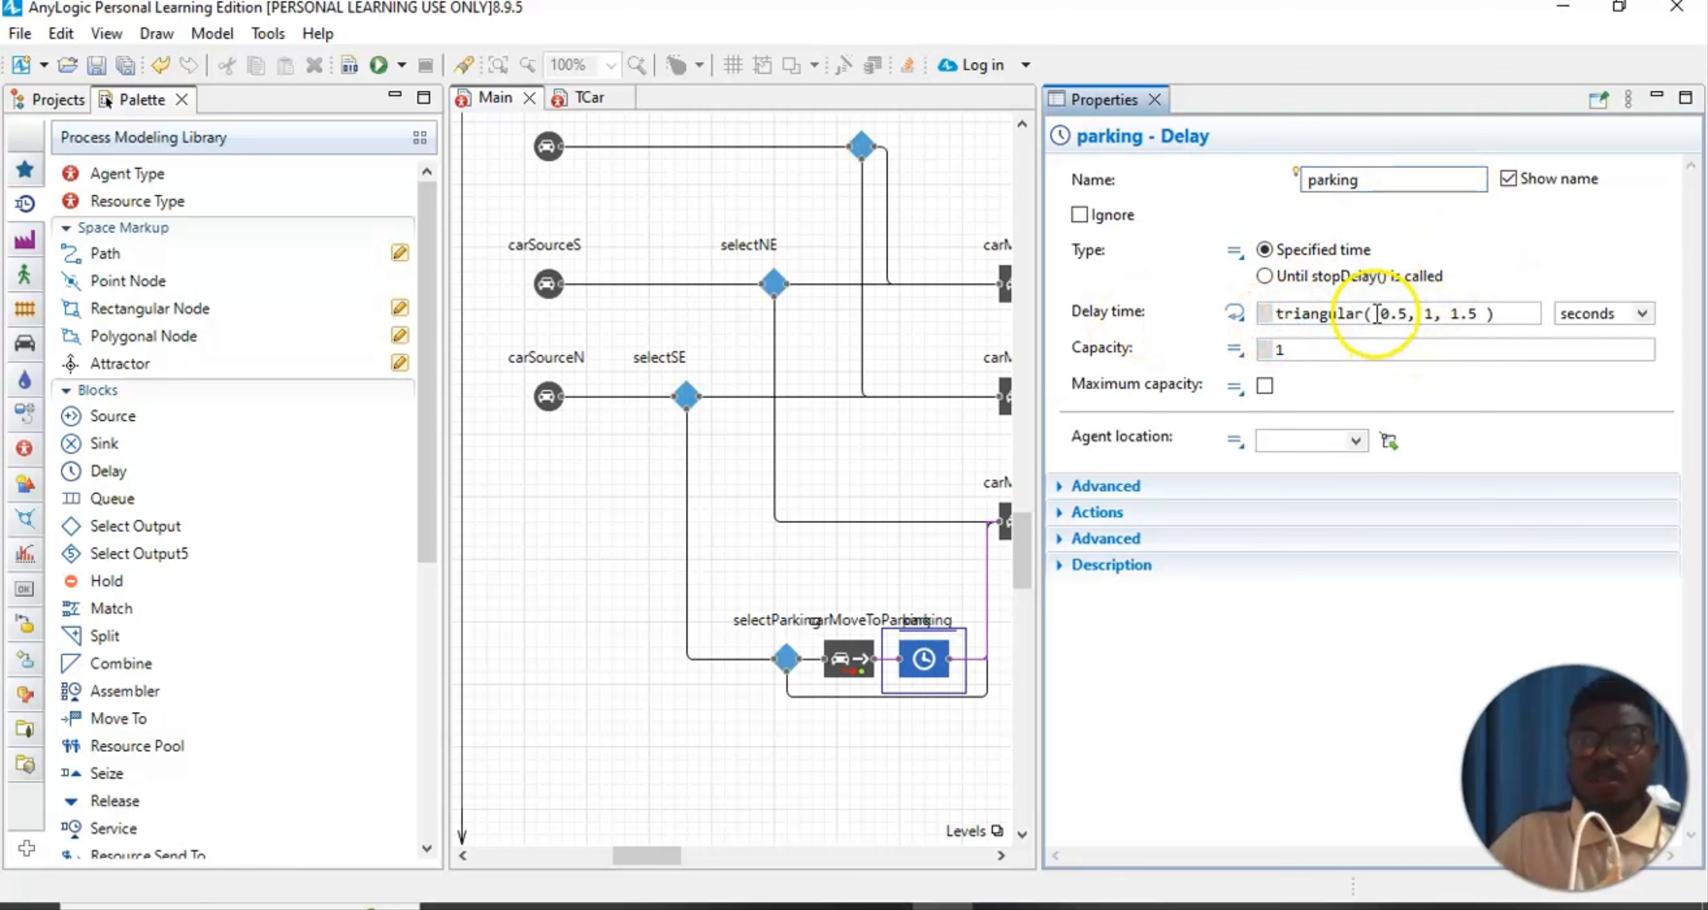
Set the parking block's delay time to triangular( 15, 30, 45 )
left_click(1510, 315)
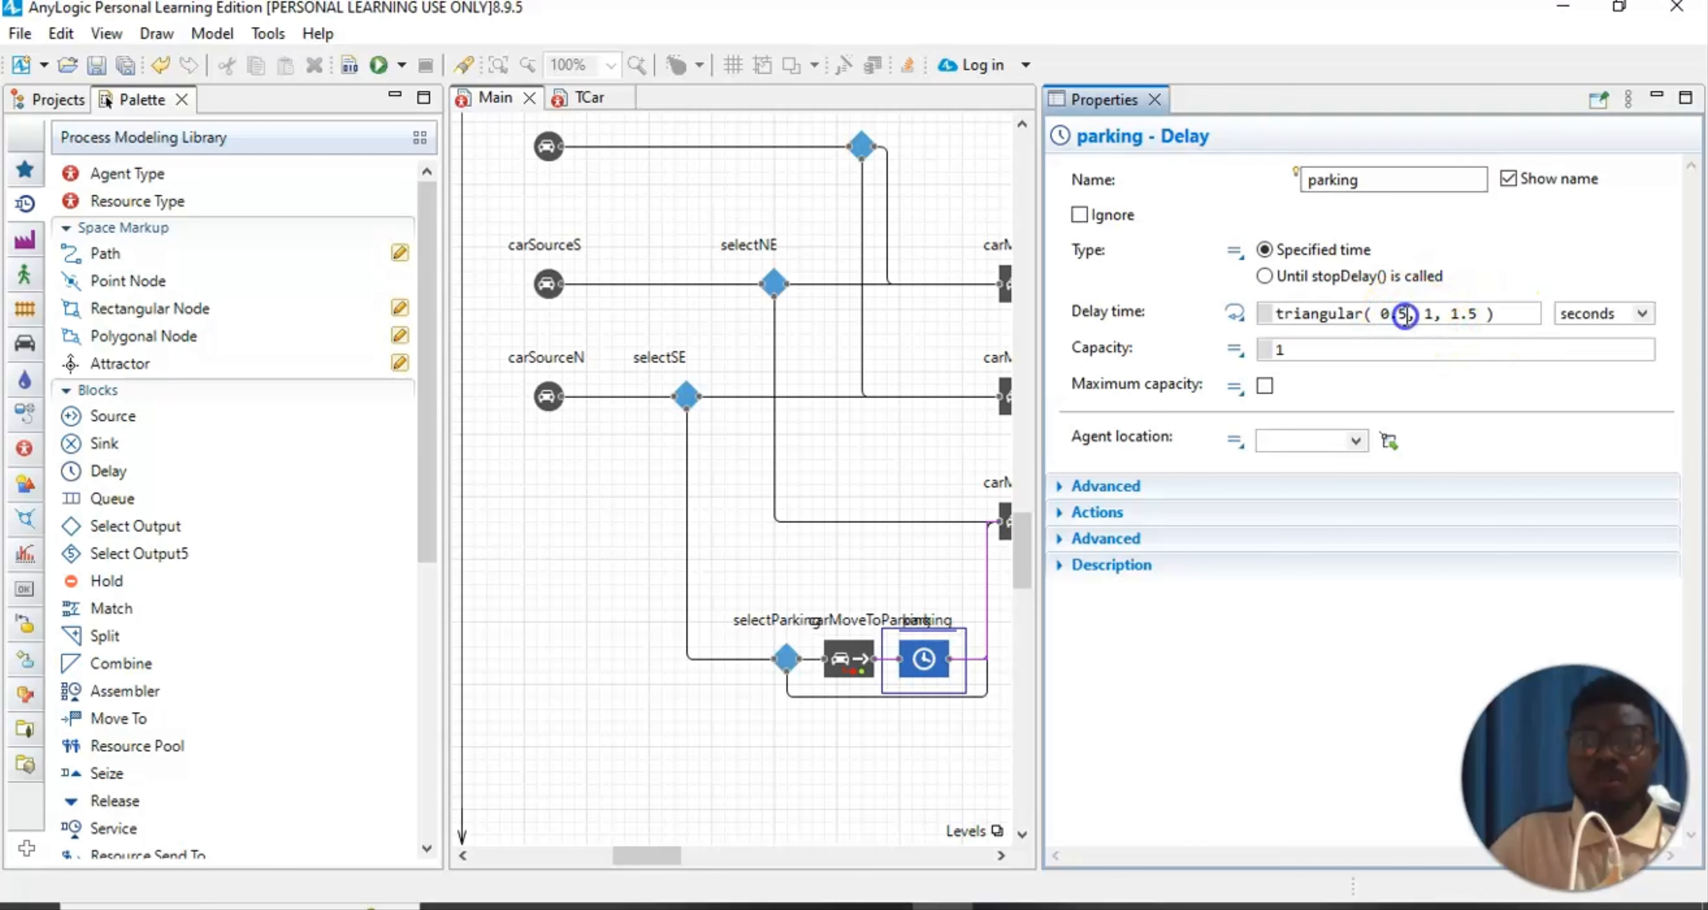
left_click(1417, 345)
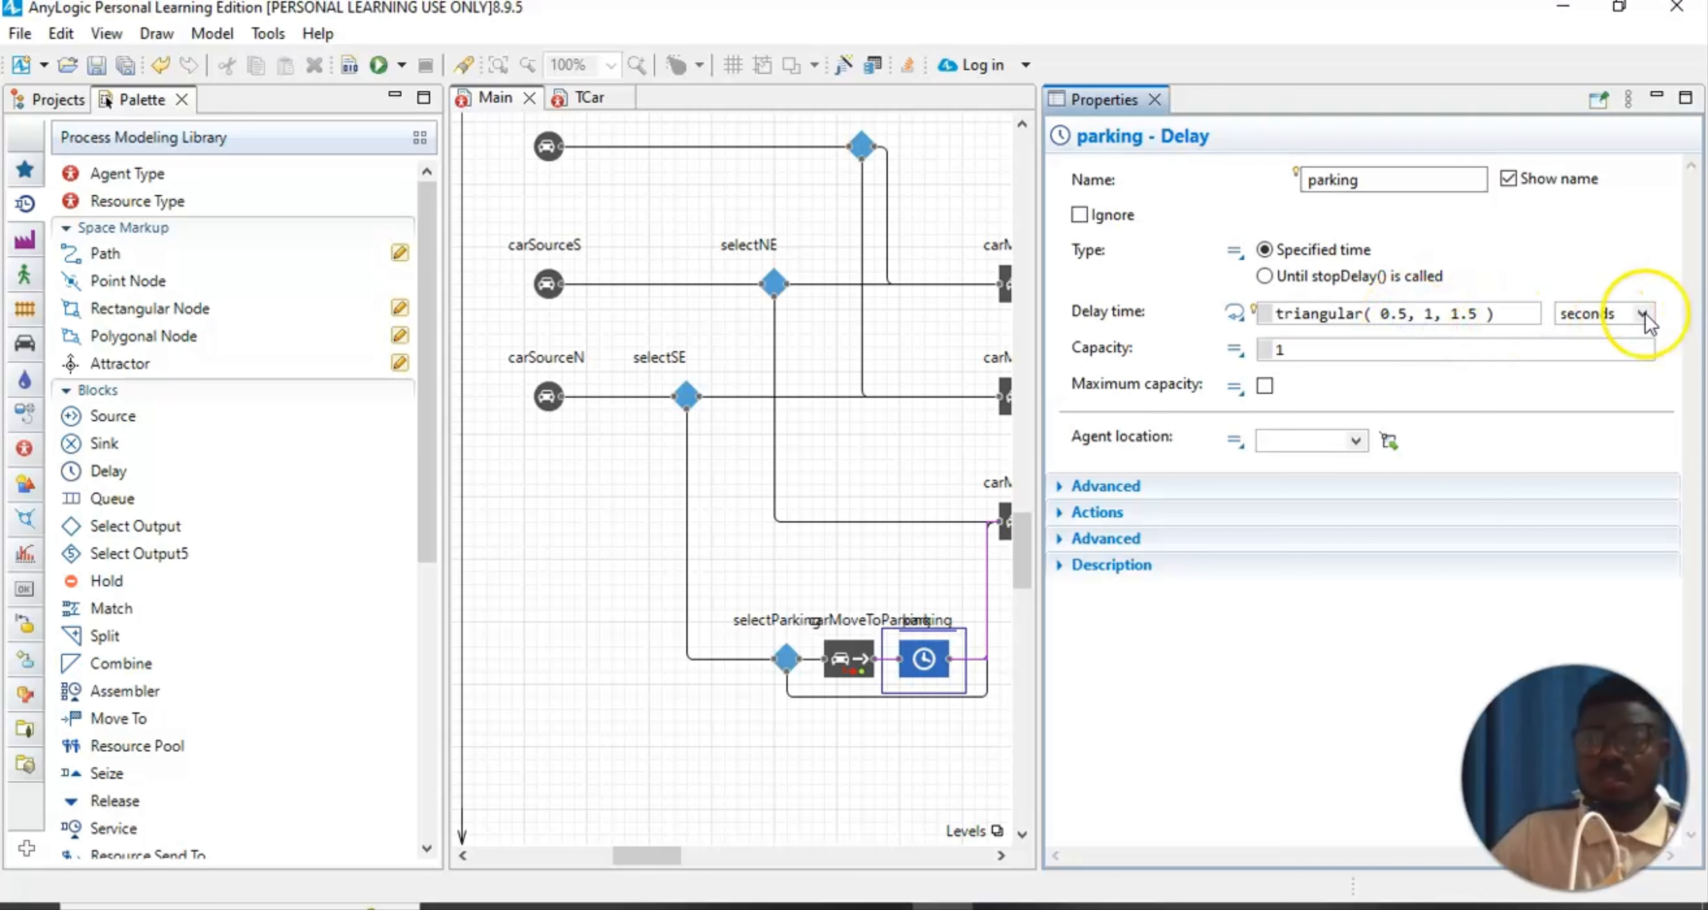
left_click(1523, 306)
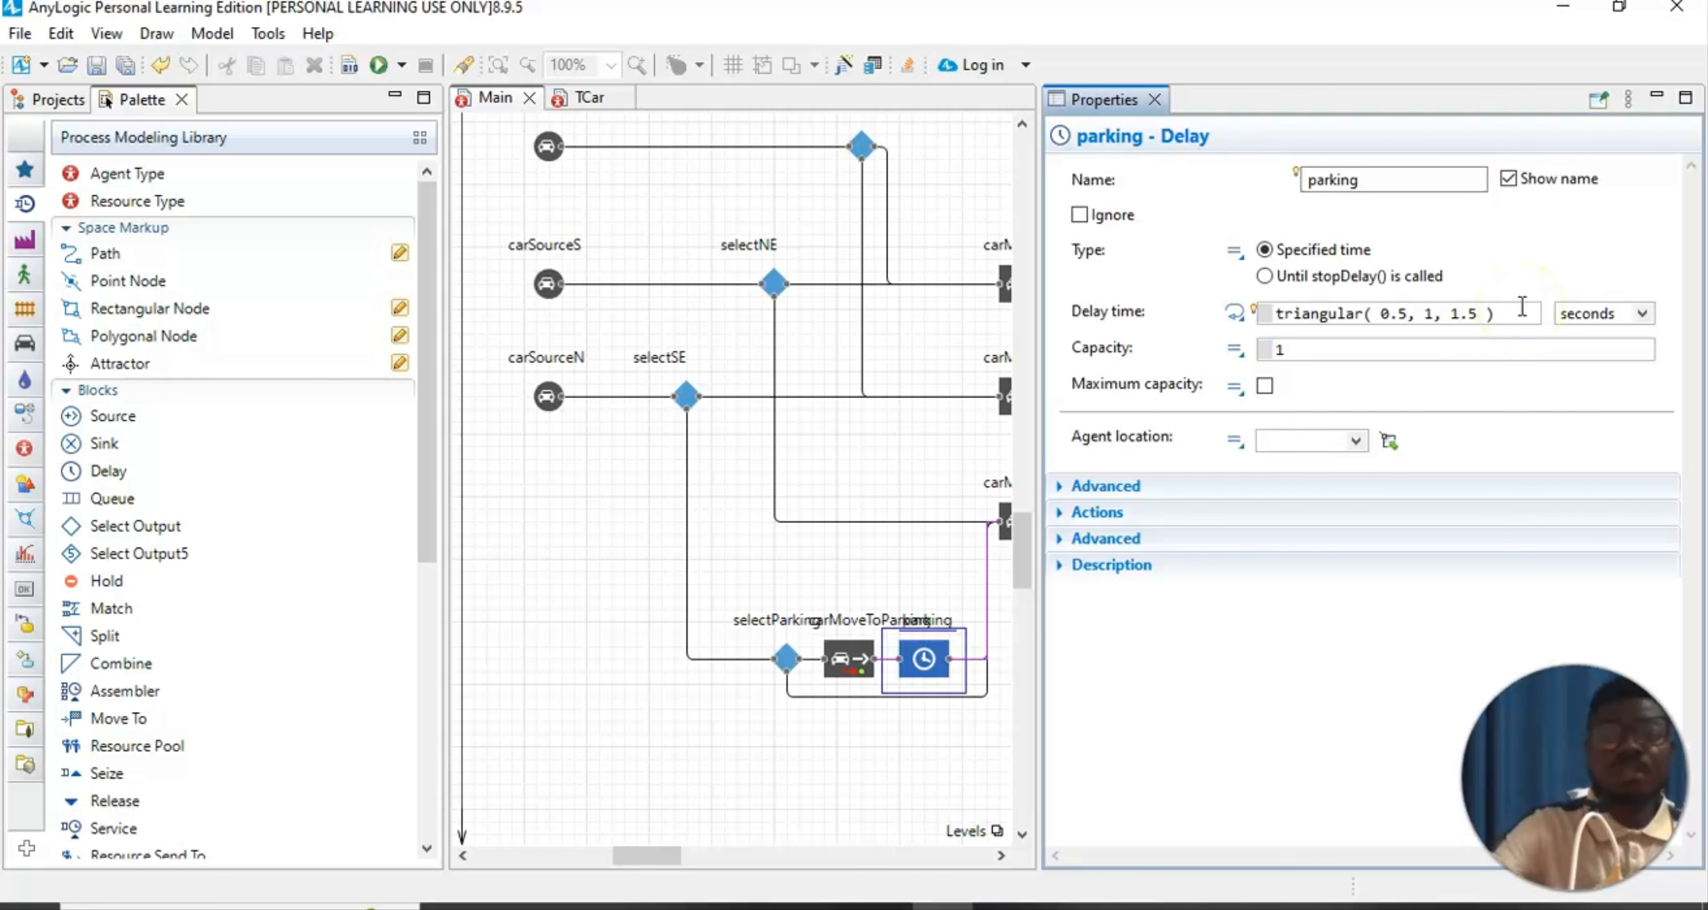
key("BackSpace")
key("BackSpace")
key("BackSpace")
type("1")
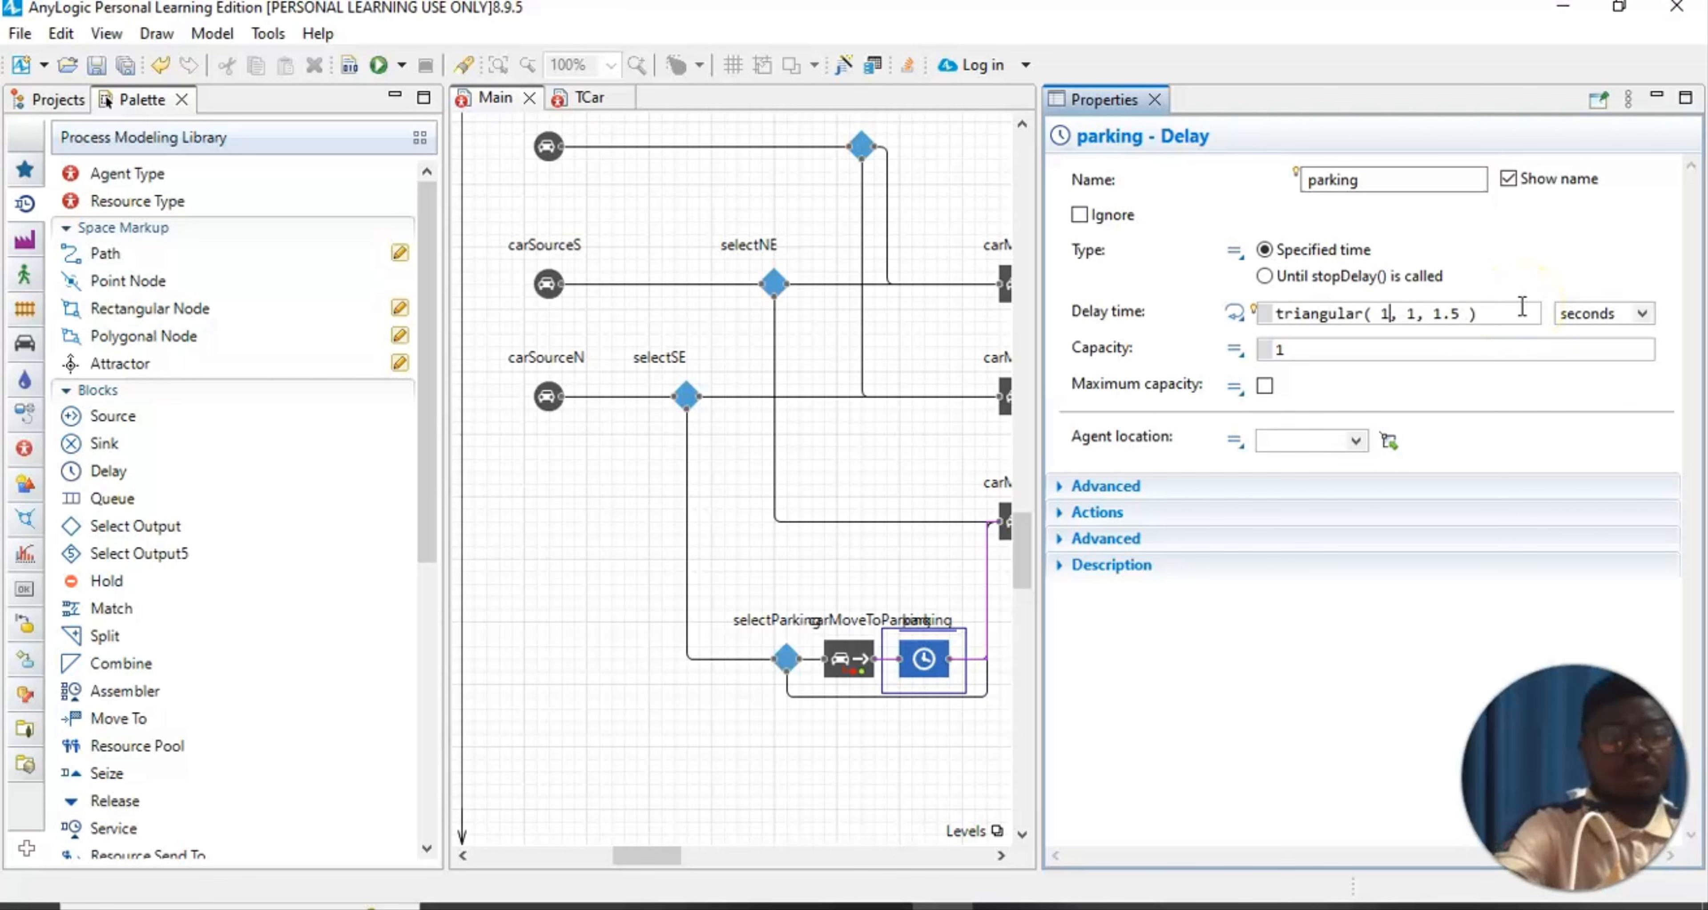
type("5")
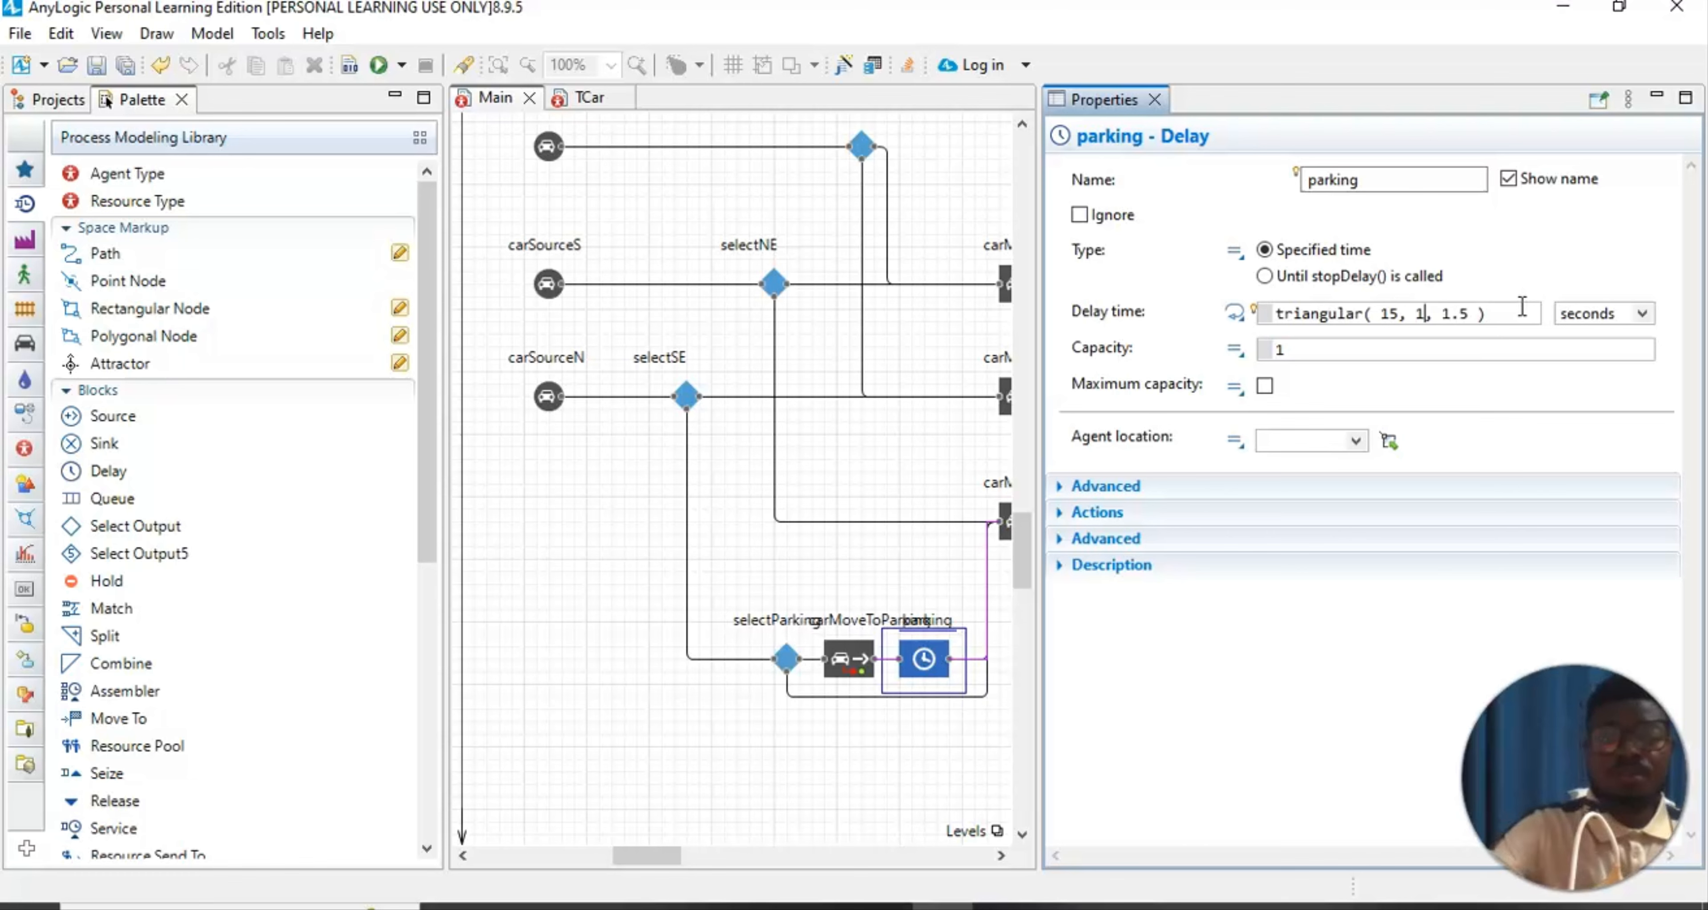
key("BackSpace")
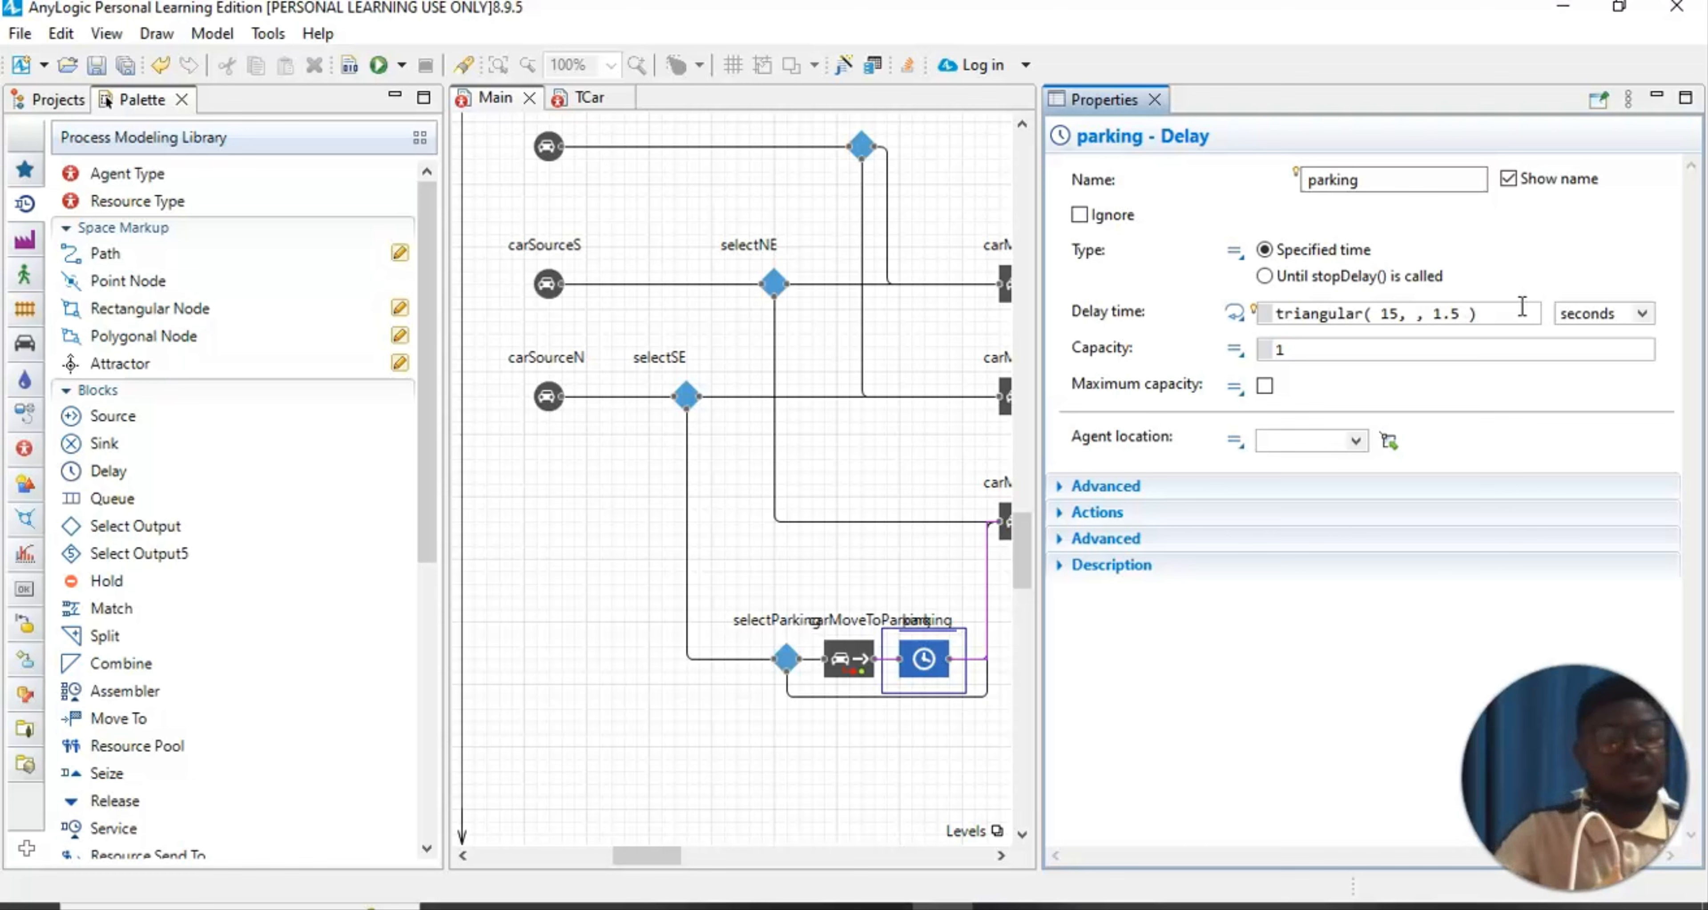
type("30")
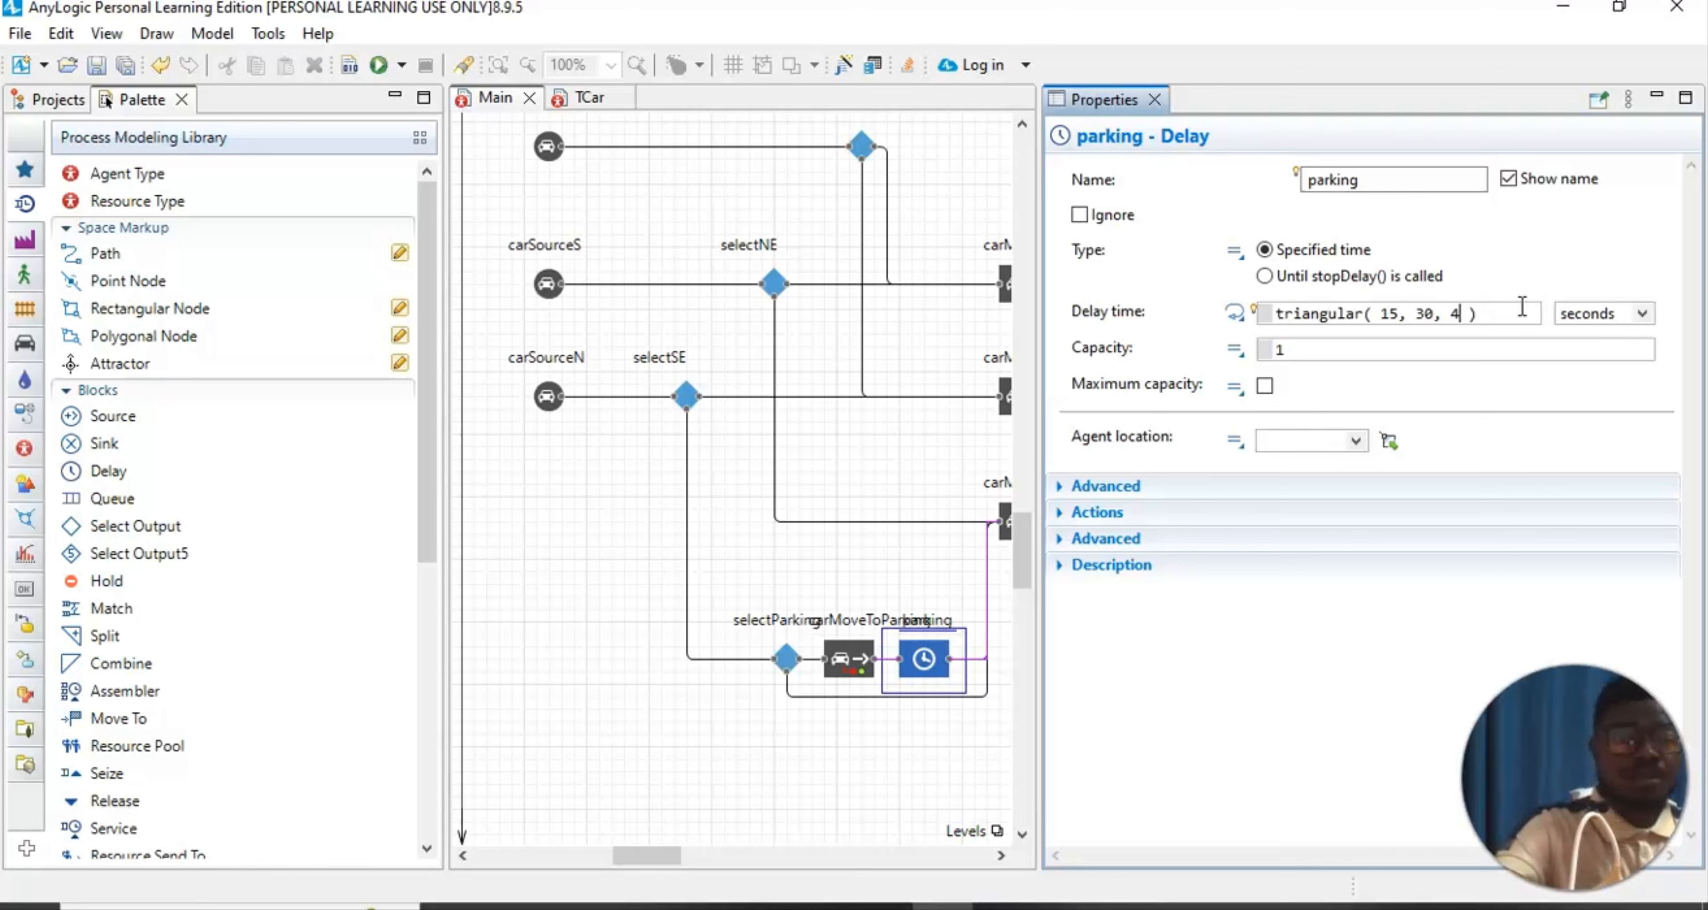
left_click(1589, 217)
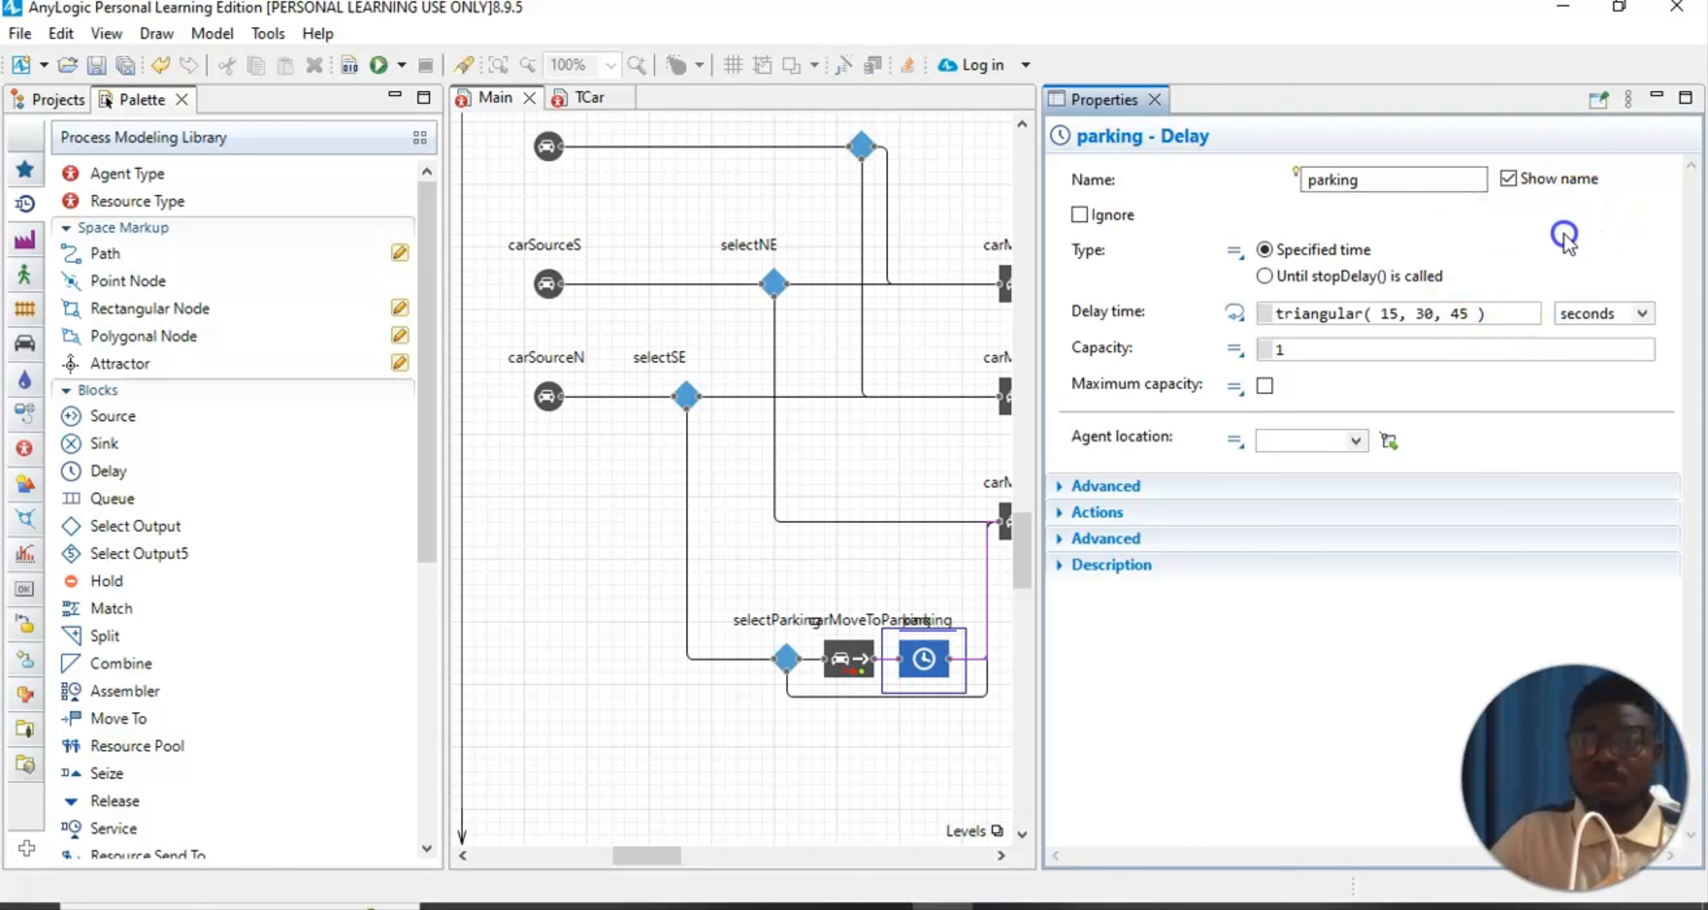
left_click(546, 649)
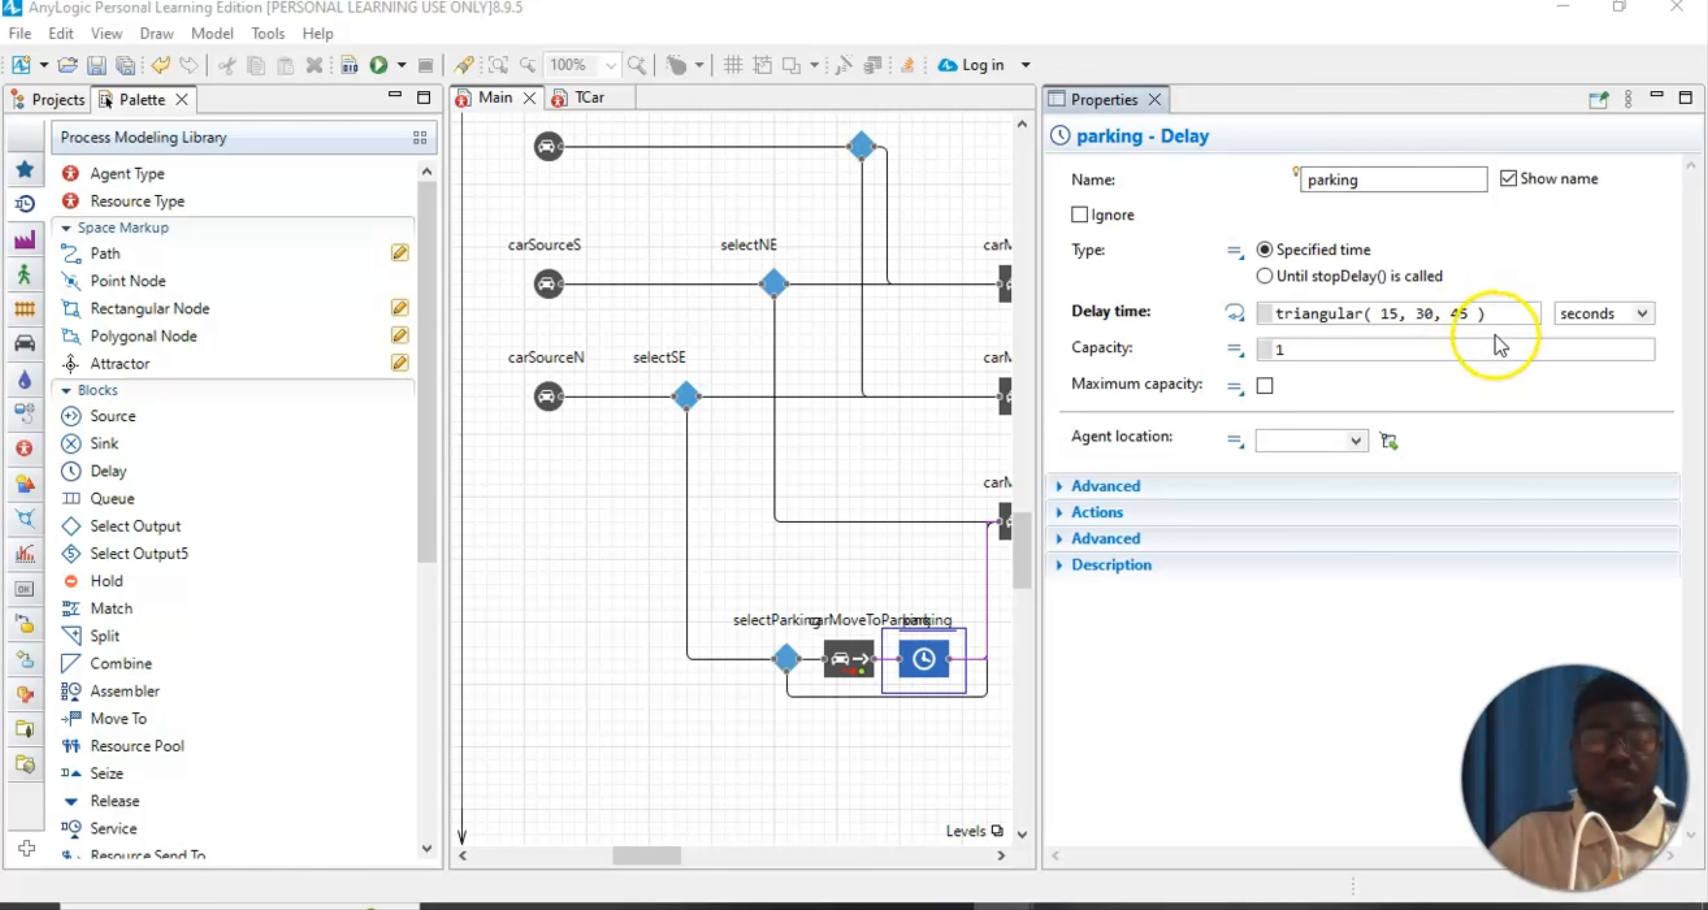
Set the unit of the parking block's delay time to minutes
left_click(1641, 311)
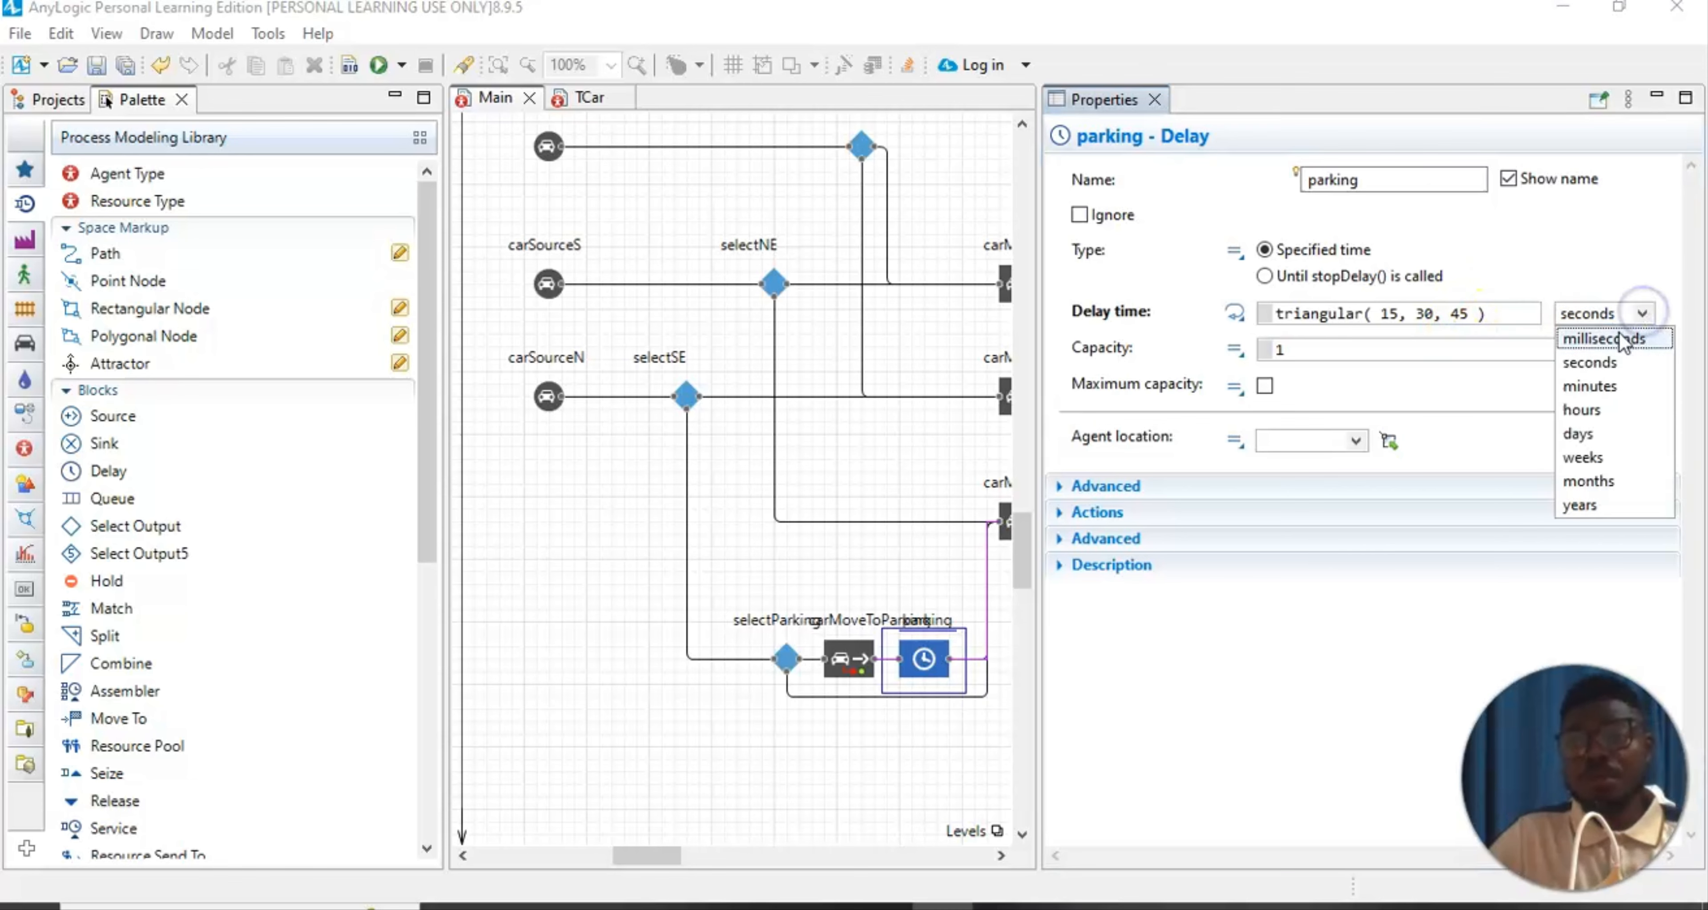
left_click(1611, 385)
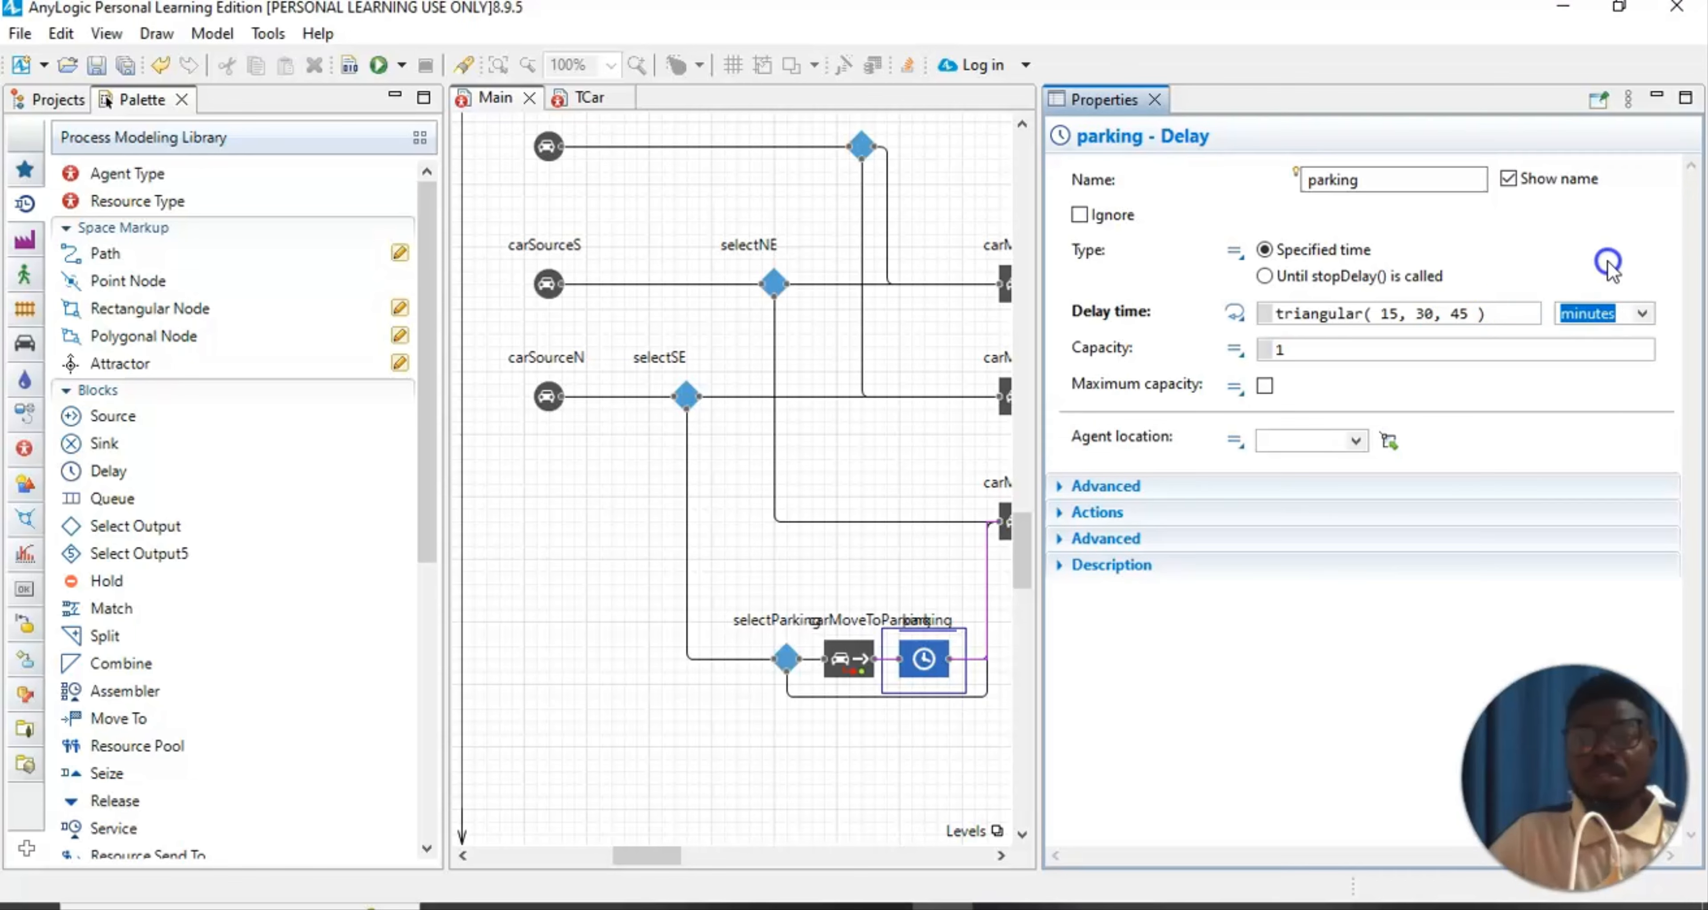
left_click(1533, 278)
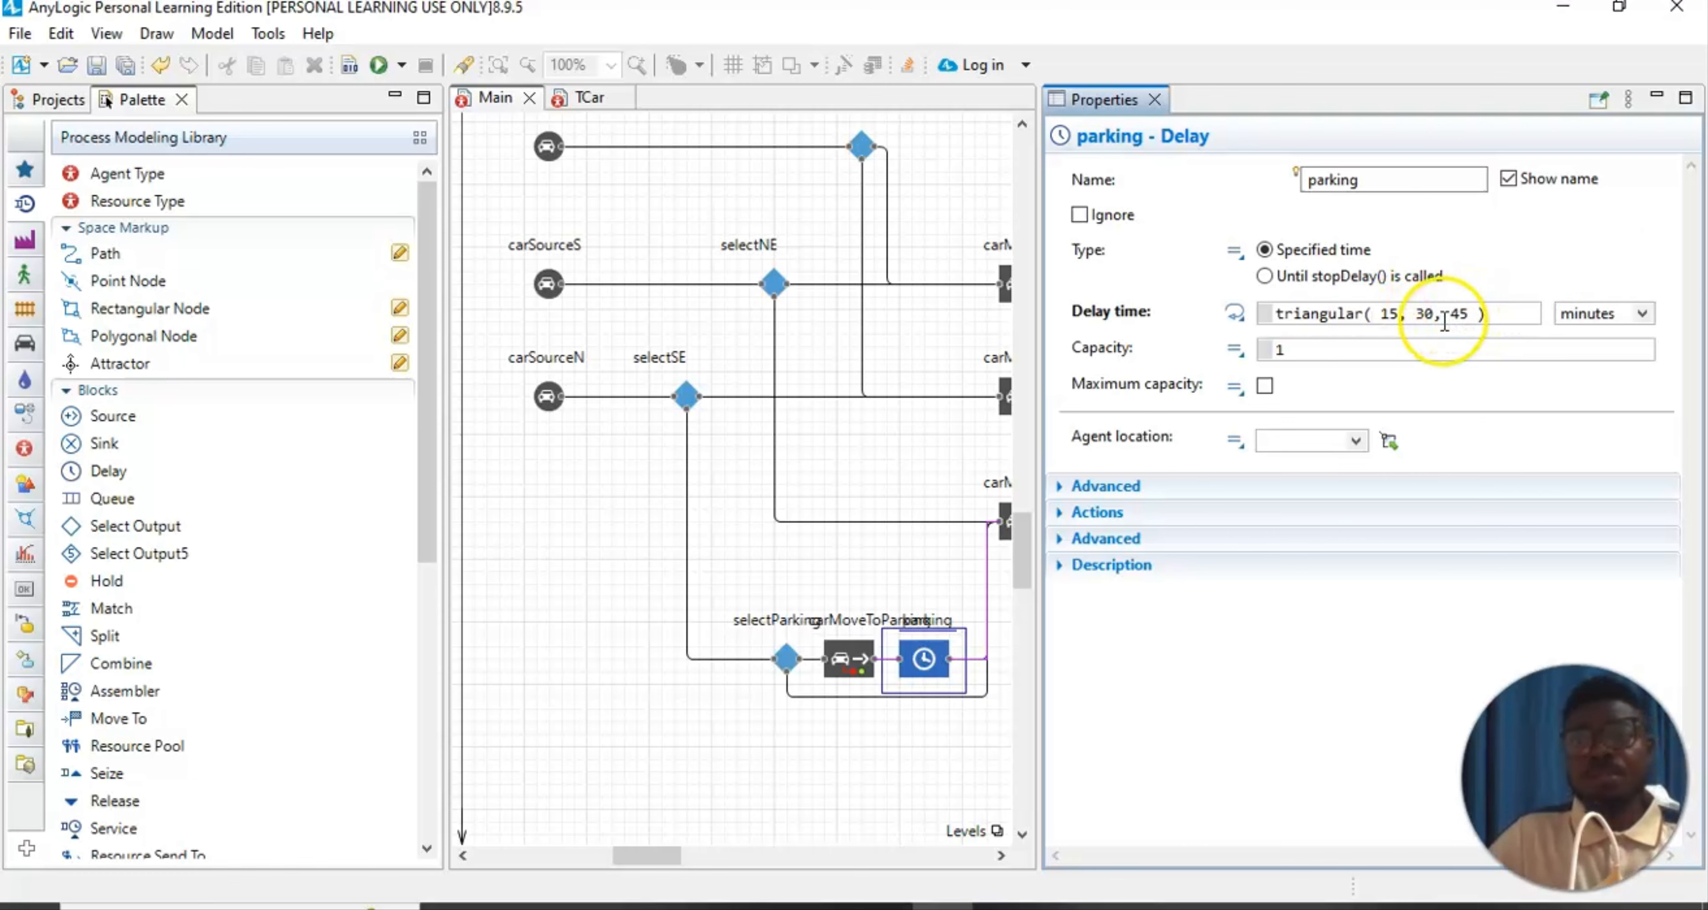
Set the parking block's capacity to 5 and close its properties
left_click(1316, 344)
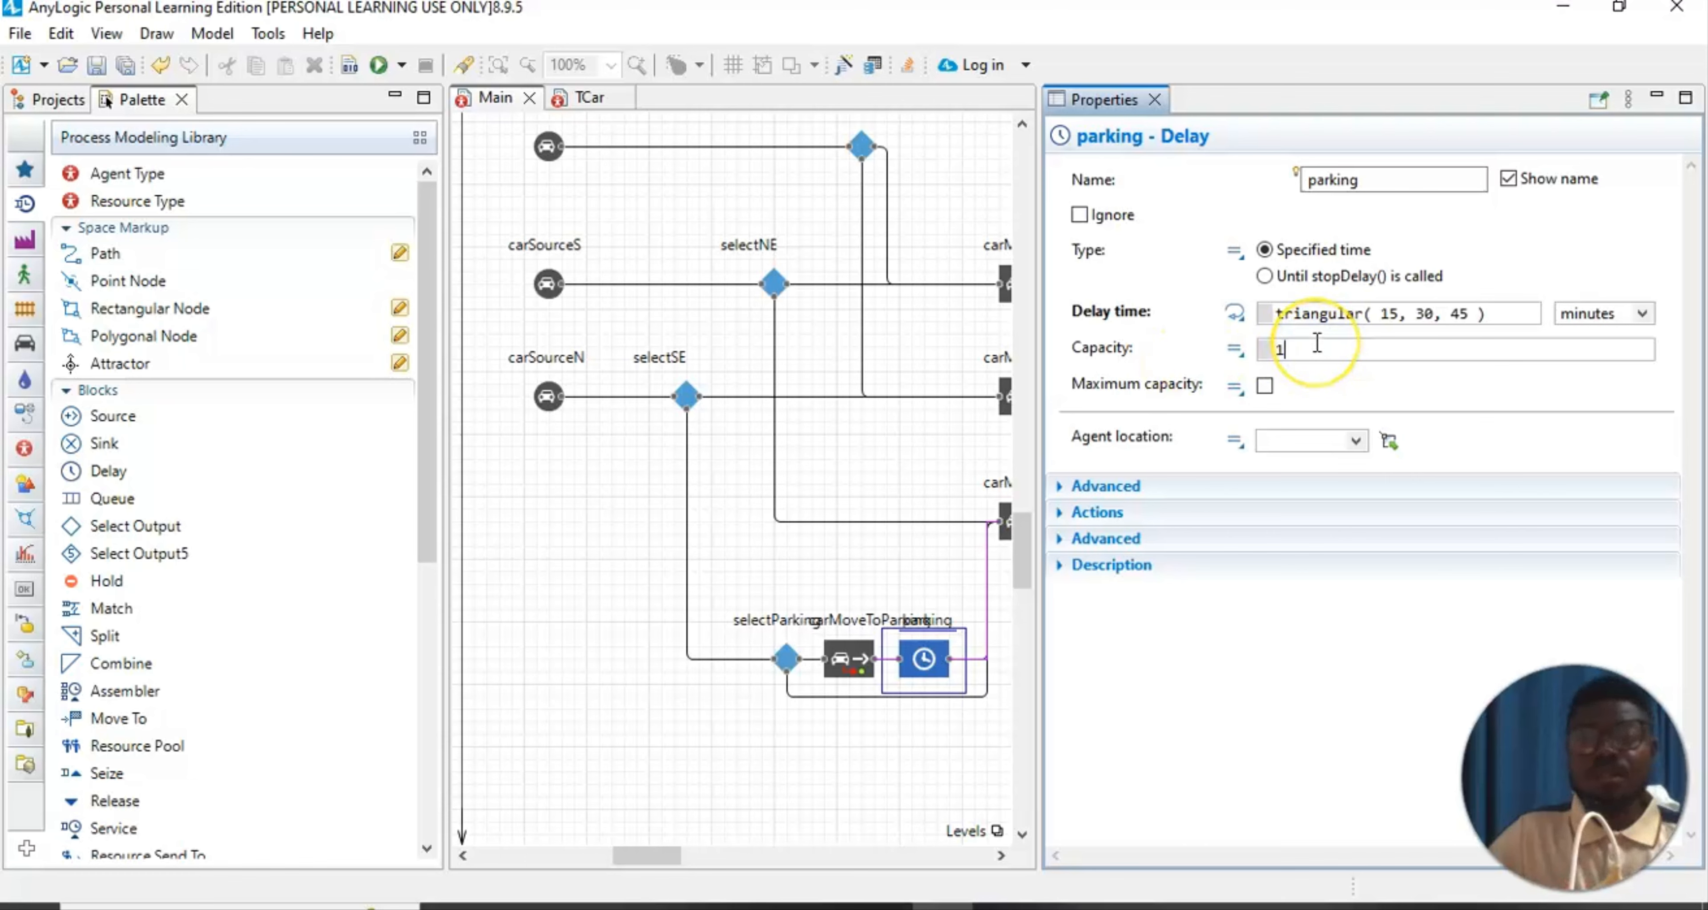
key("BackSpace")
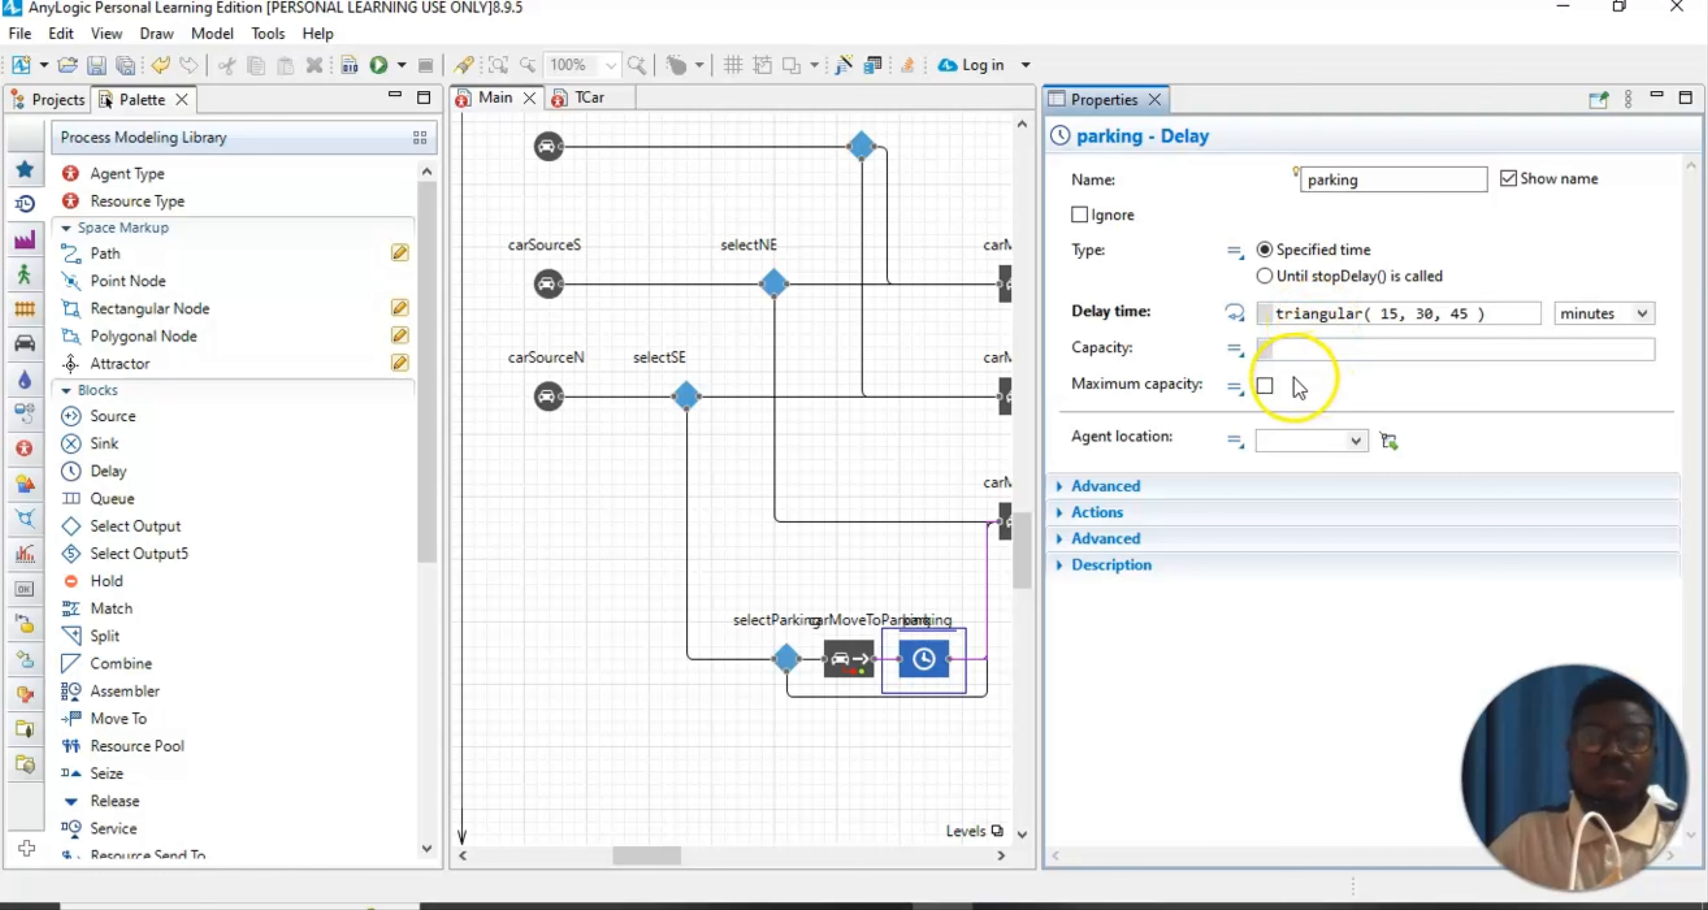
type("5")
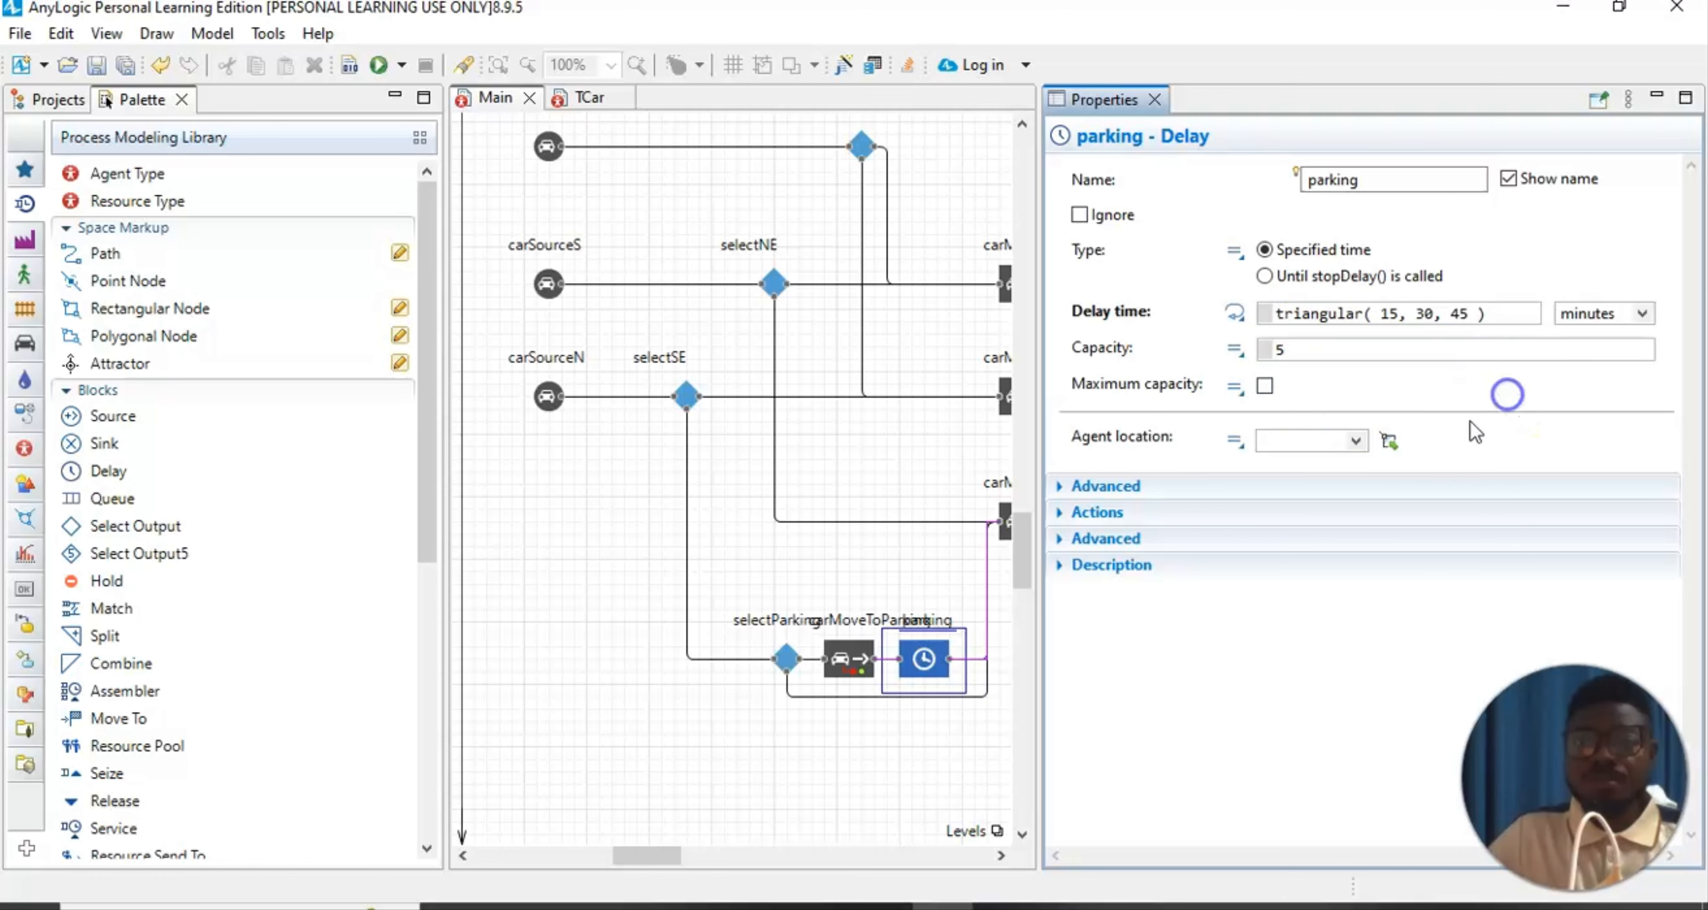
left_click(1353, 440)
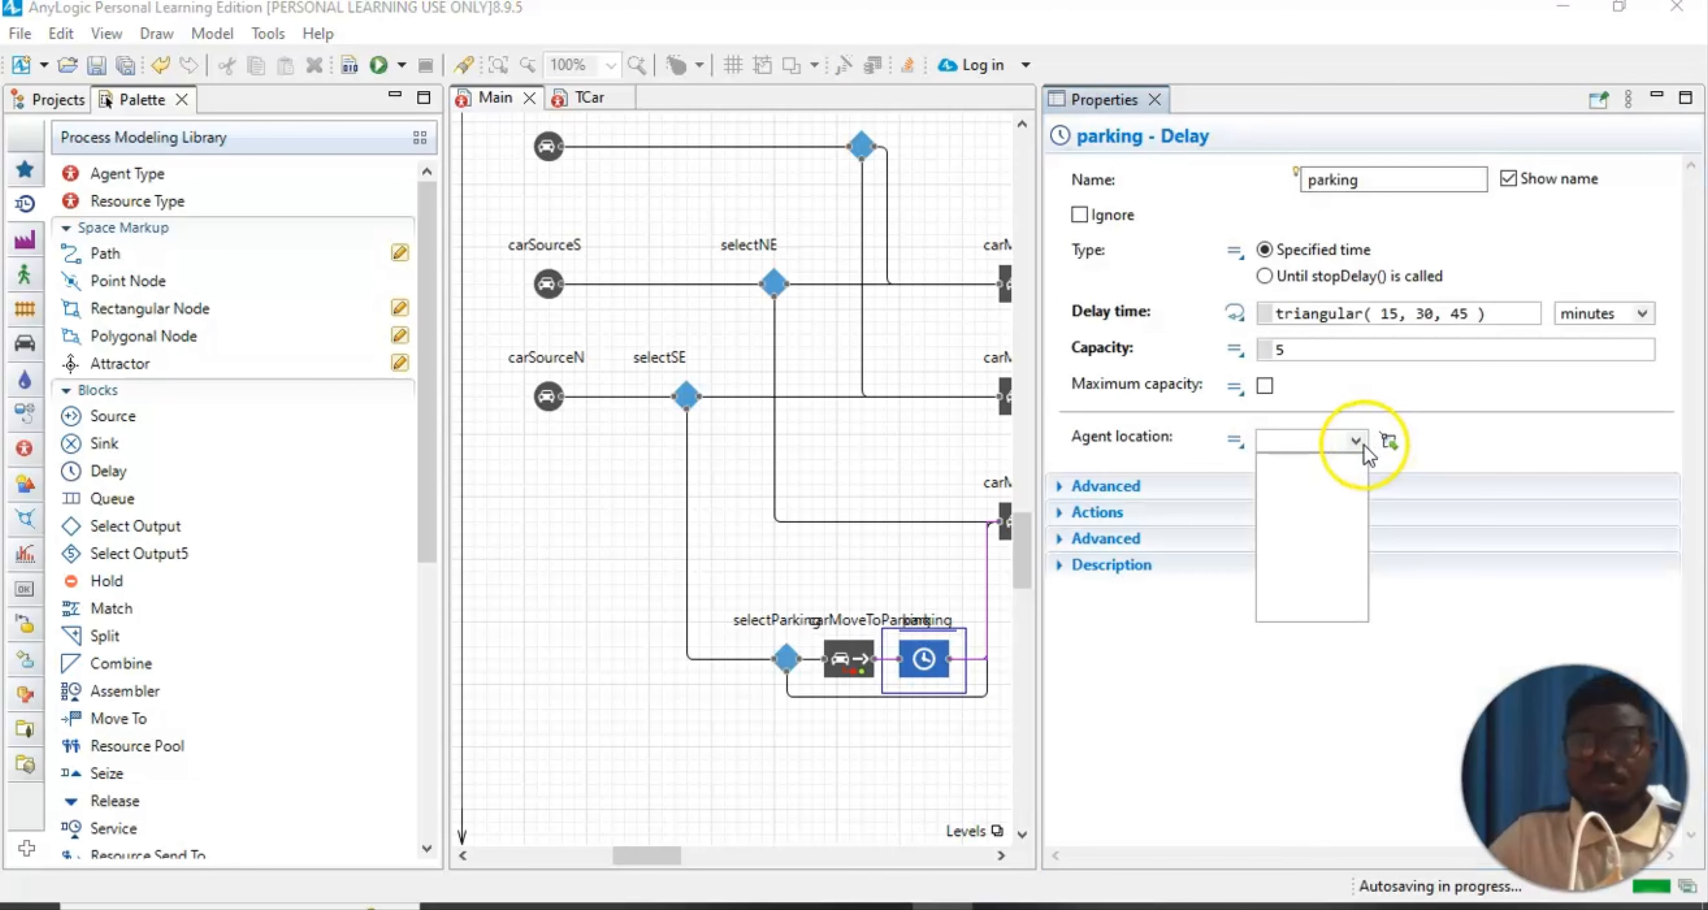
left_click(1470, 437)
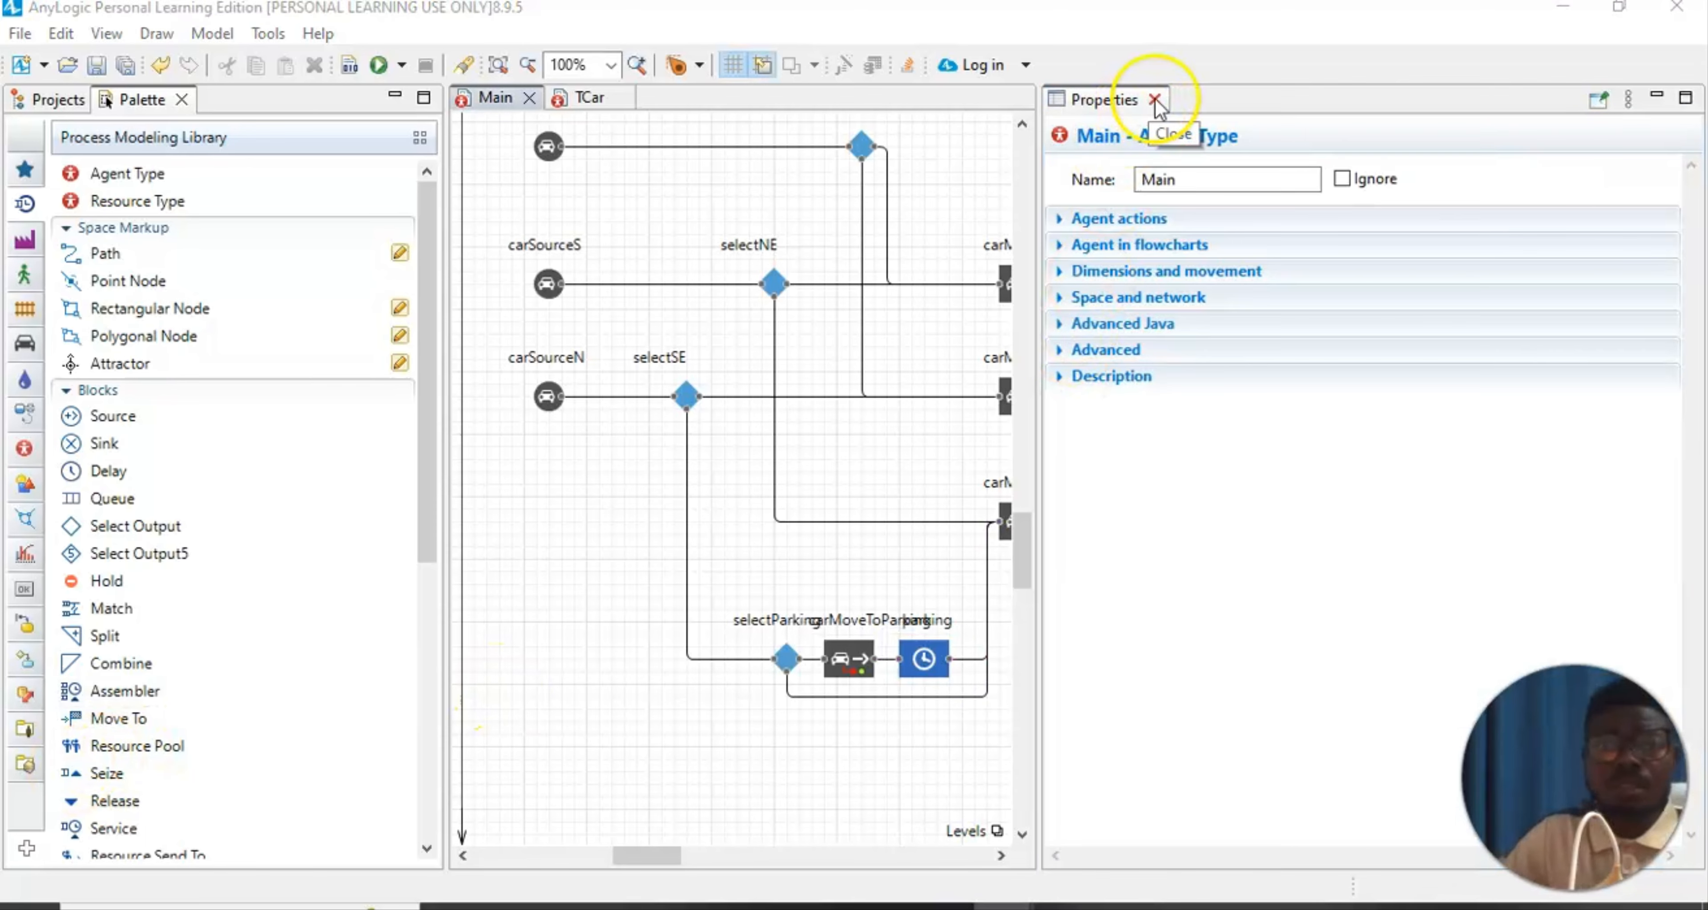
left_click(1156, 100)
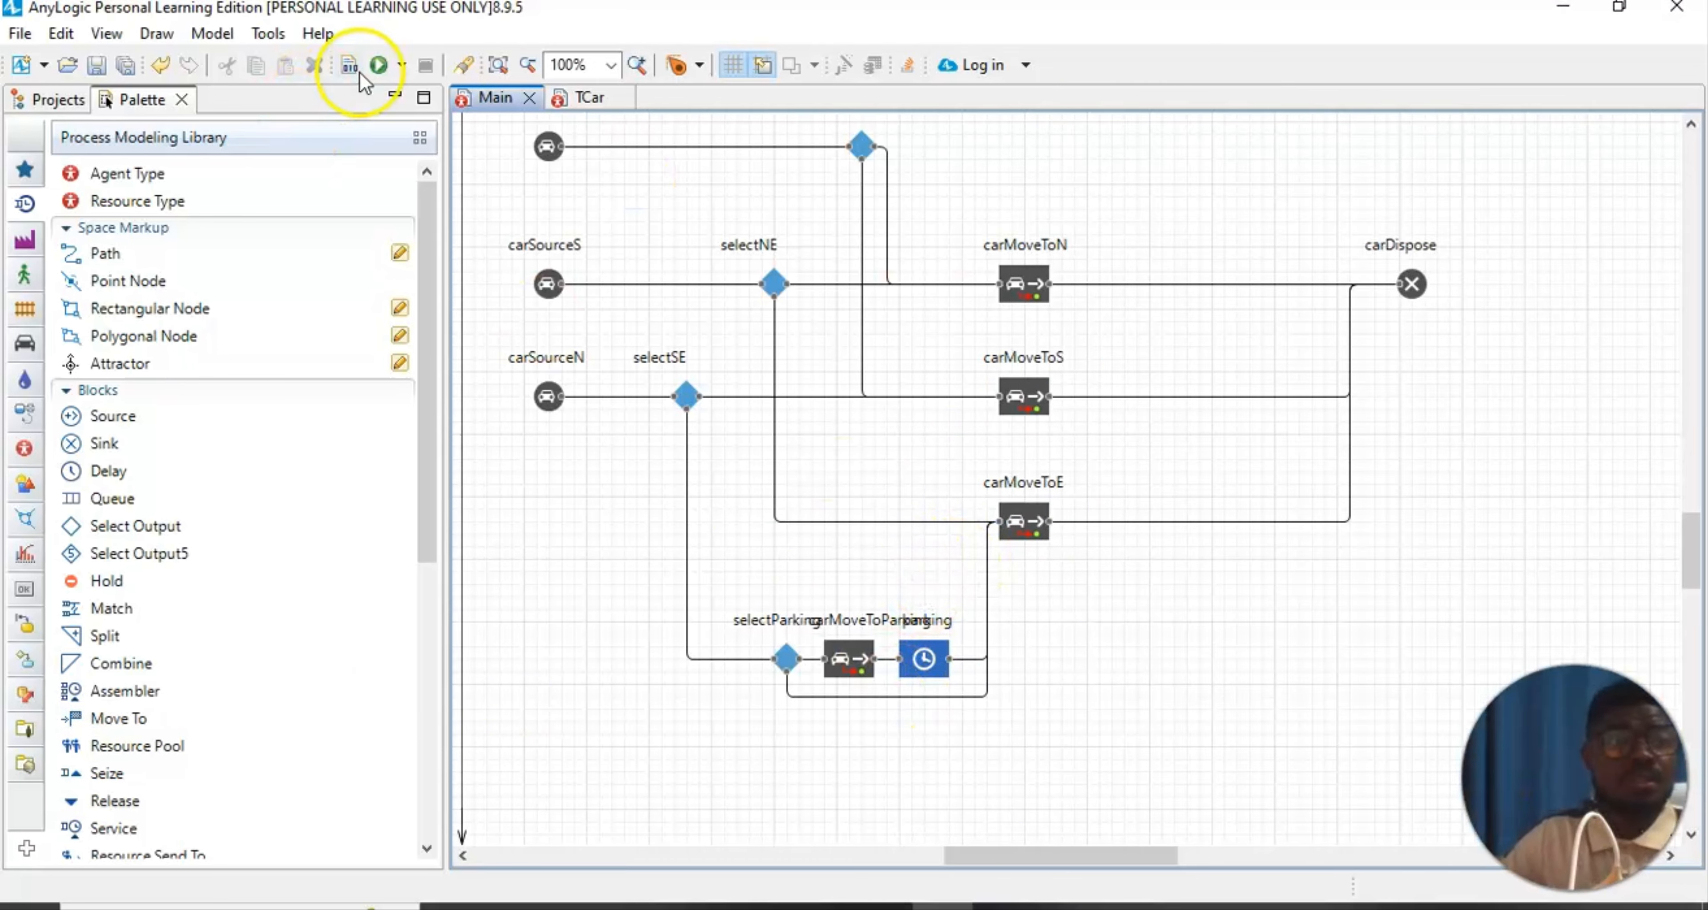
Run the road traffic model and move the simulation window so its run controls are fully in view
left_click(379, 65)
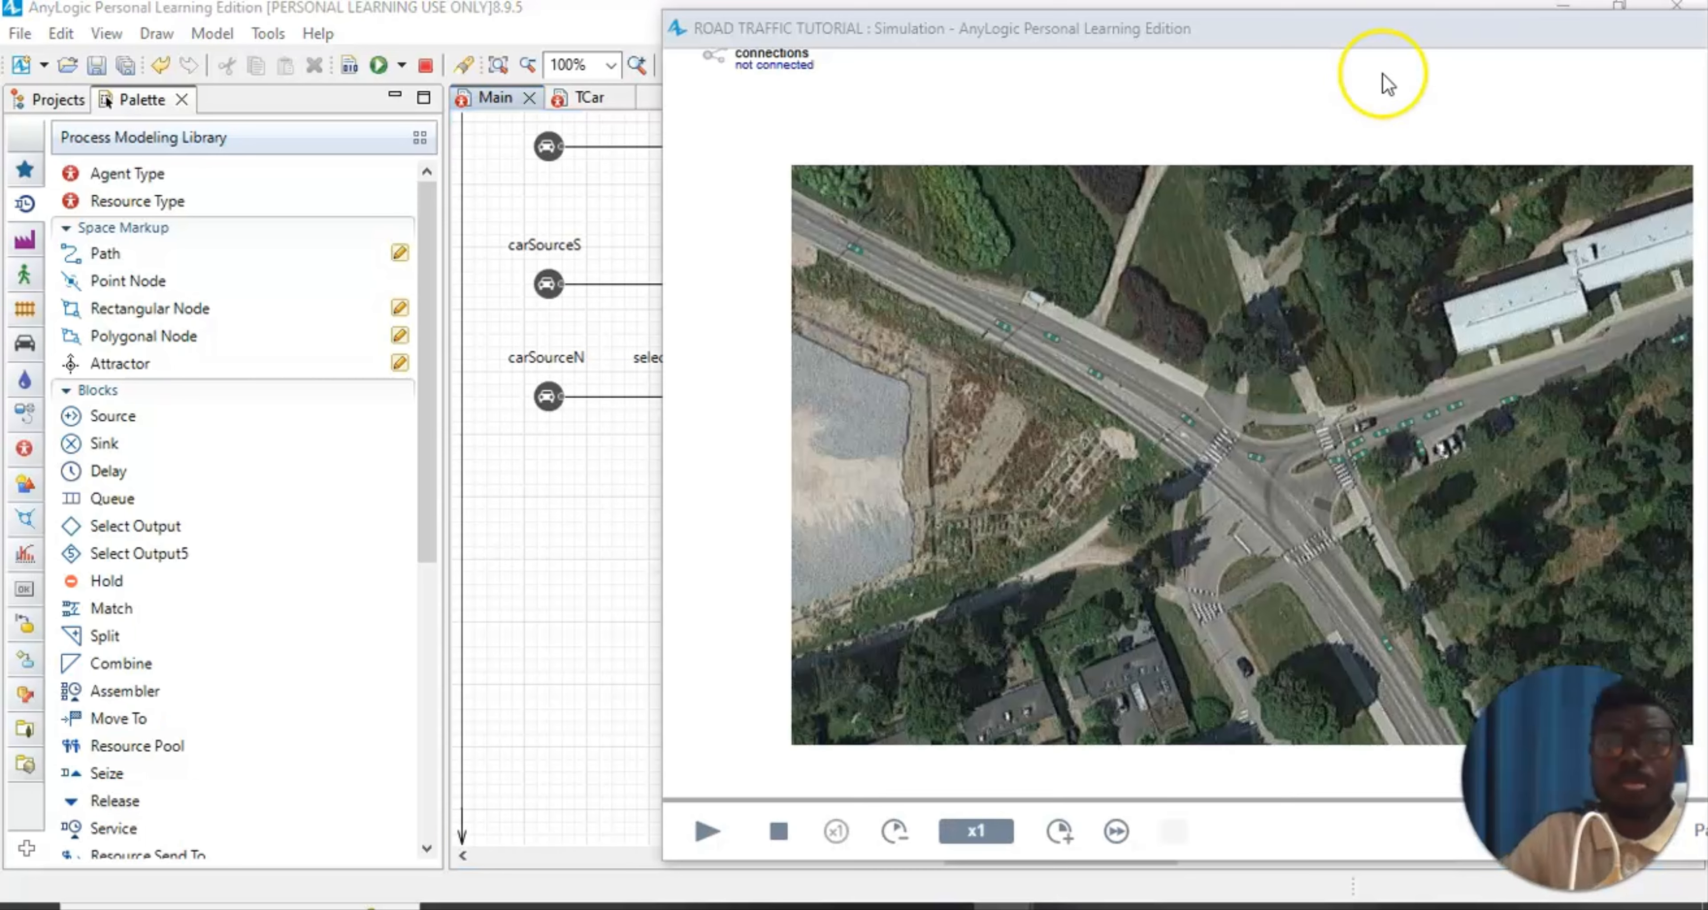
left_click_drag(1223, 53, 1289, 38)
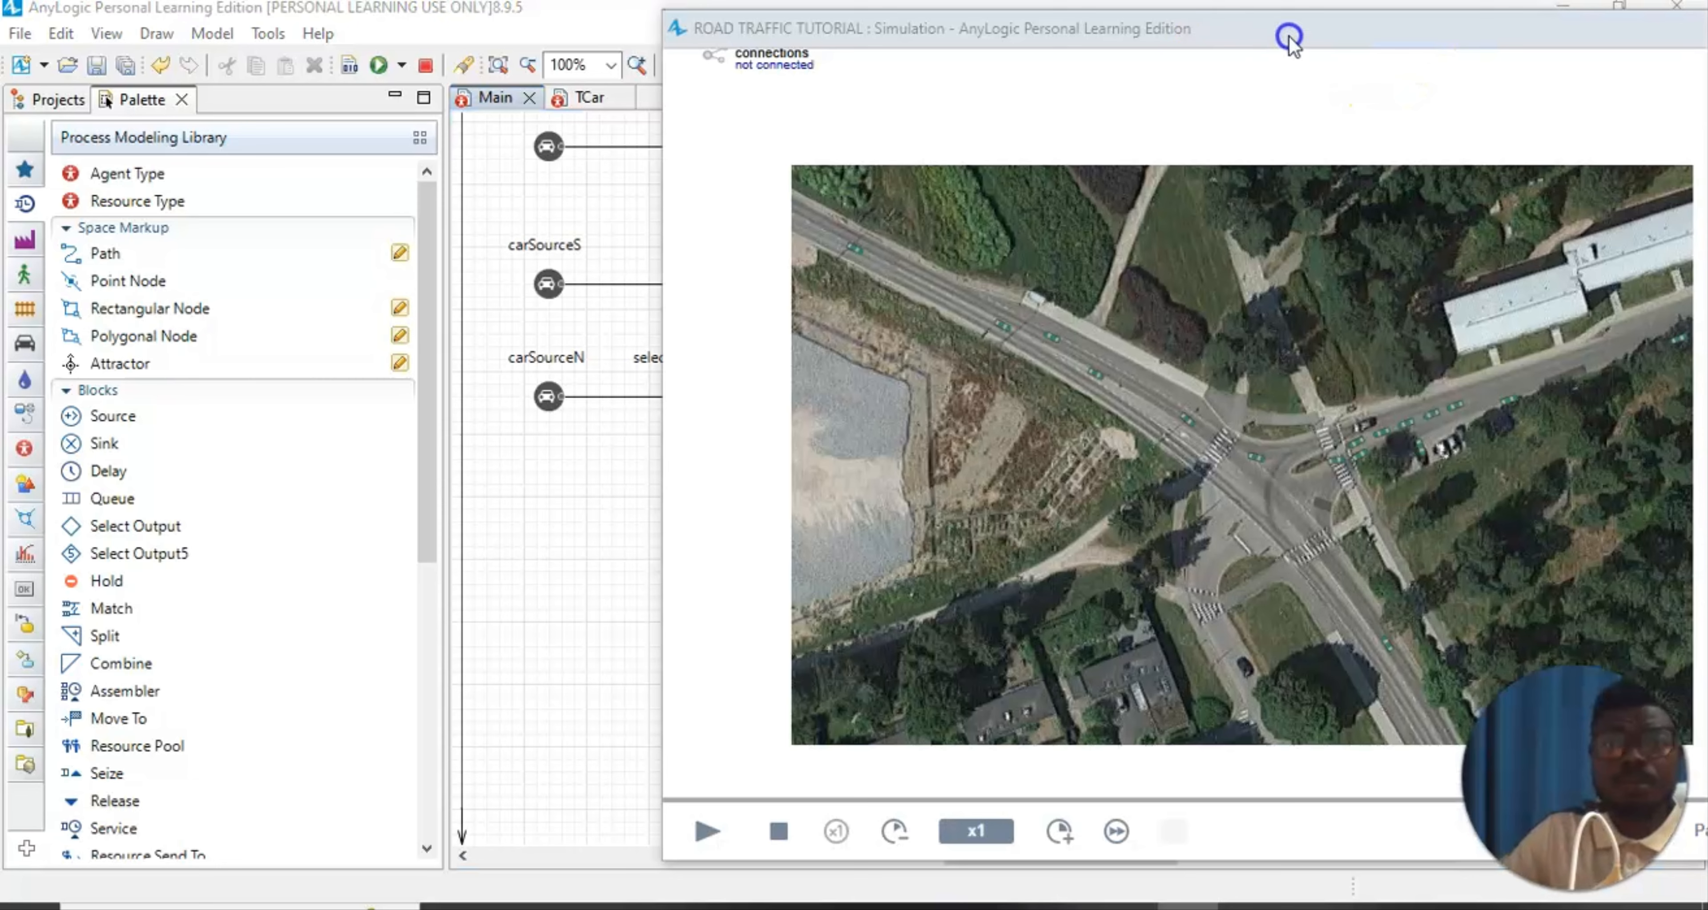
left_click(1415, 31)
left_click_drag(1415, 30, 1072, 82)
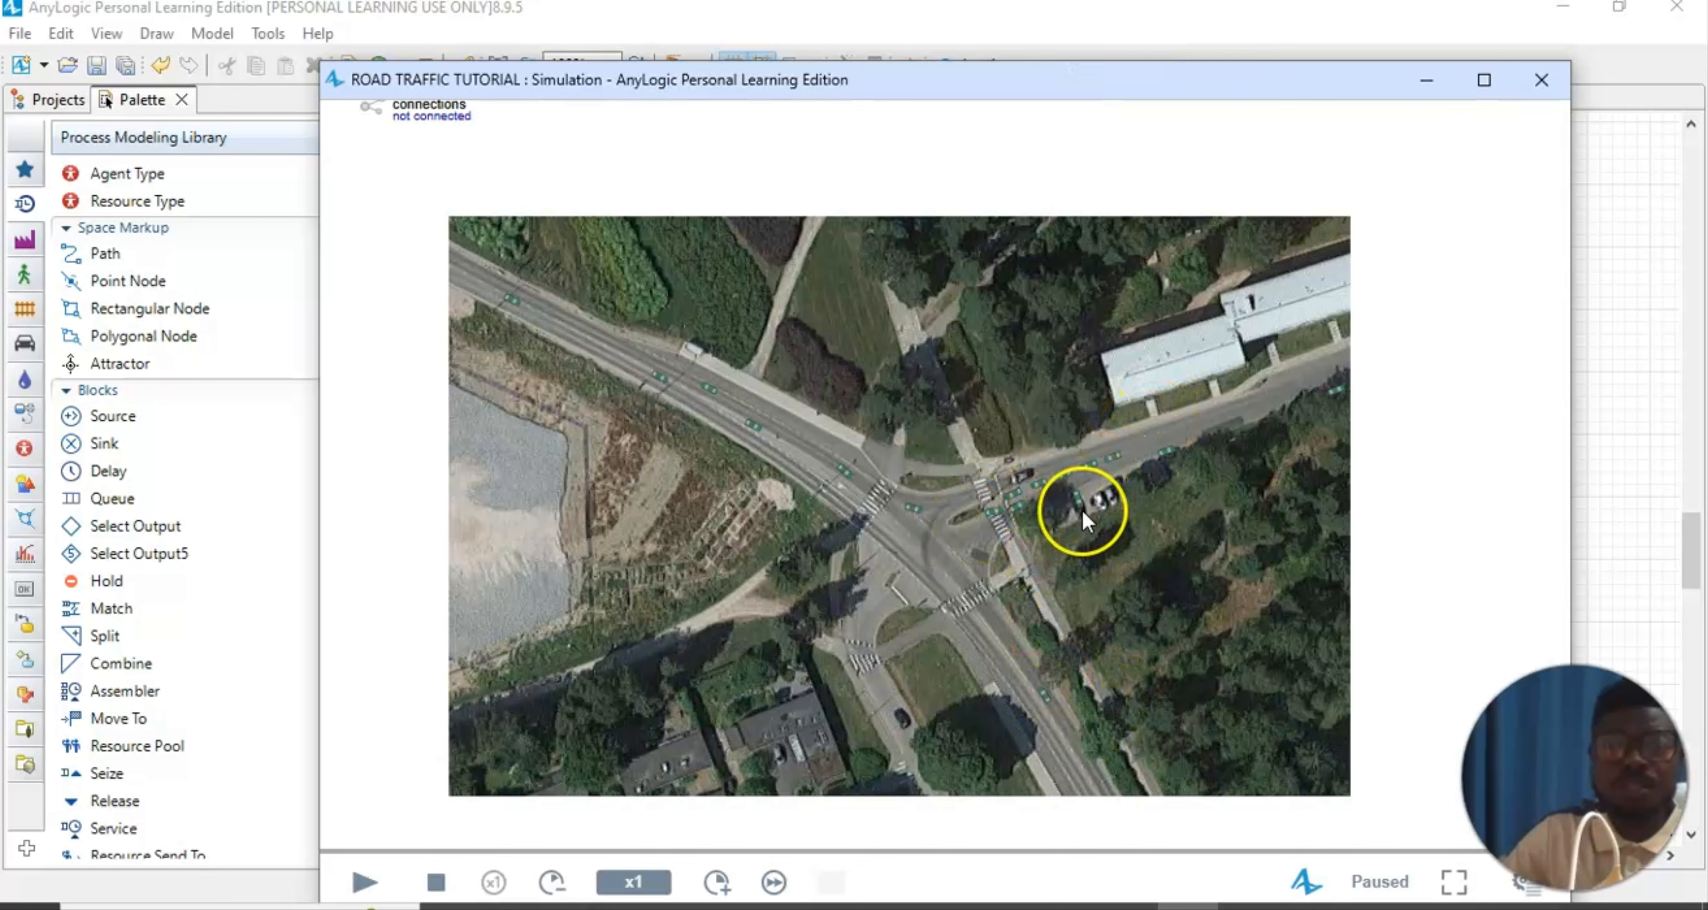
left_click_drag(1233, 87, 1179, 40)
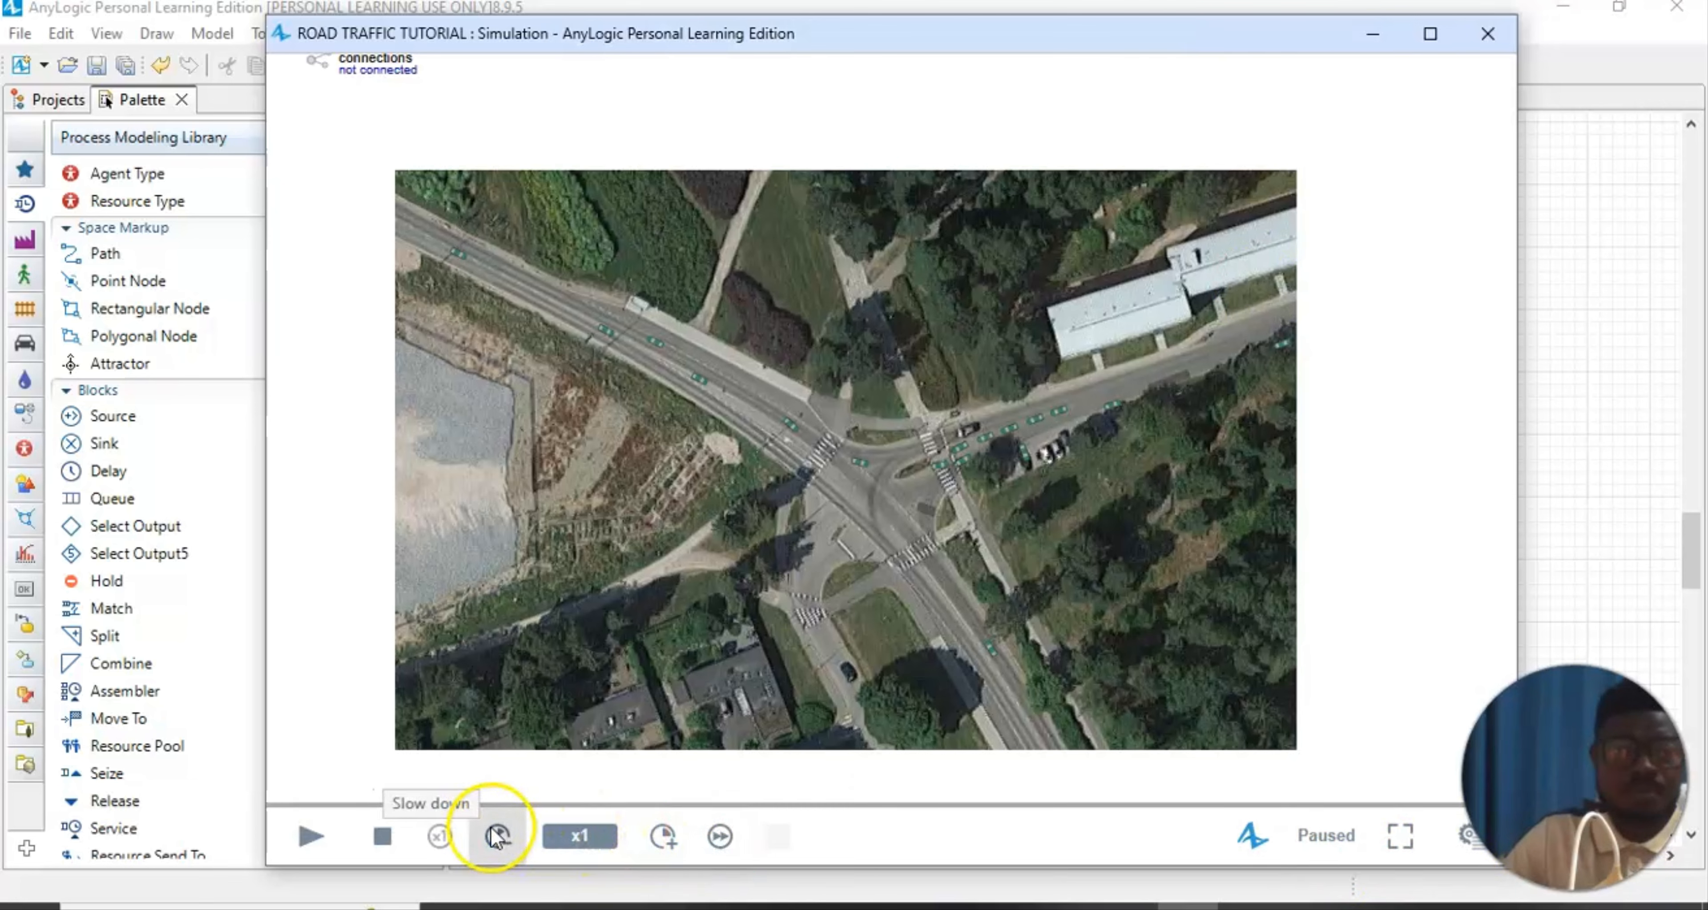
Speed the simulation up from x2 to virtual time and resume the run
left_click(662, 837)
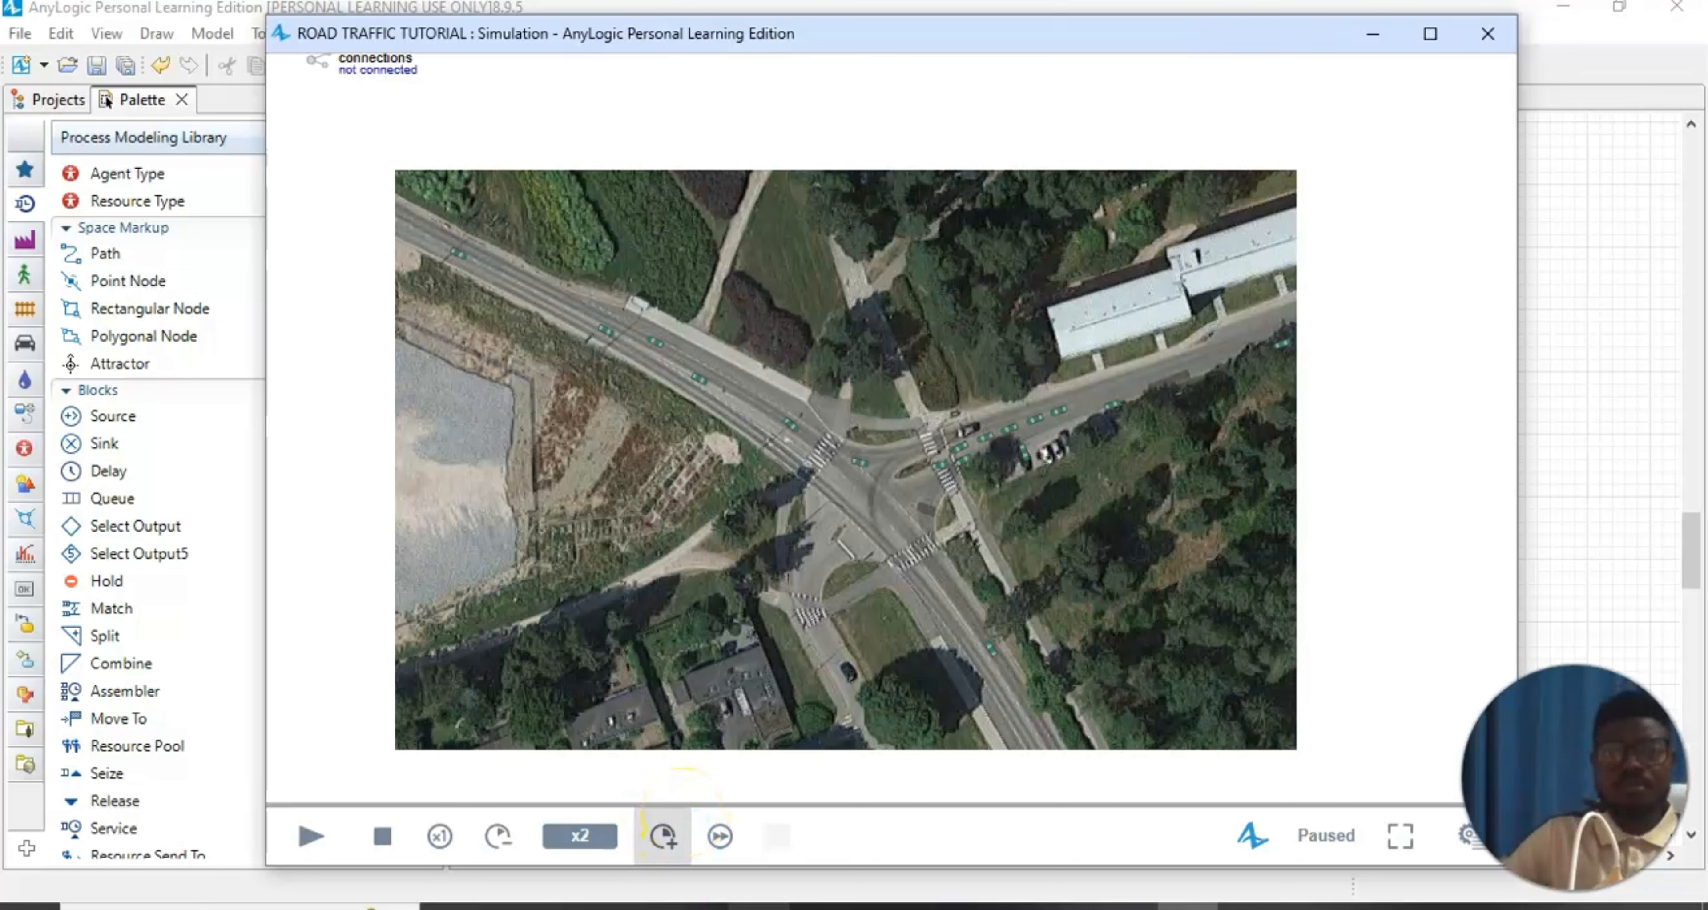
left_click(601, 836)
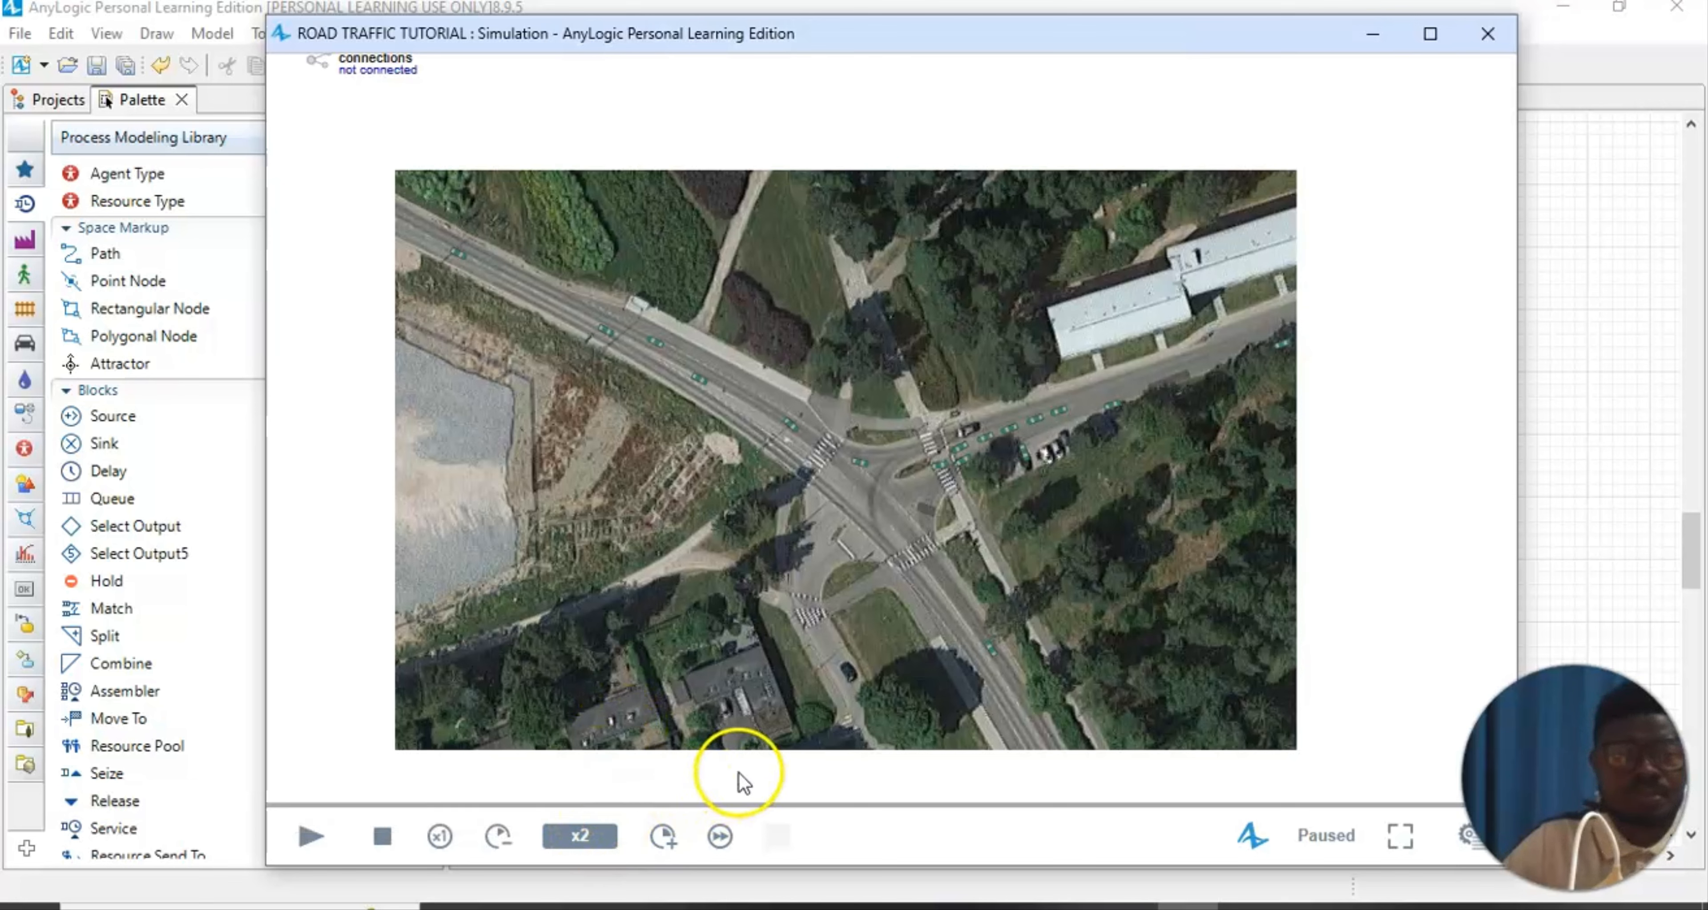
left_click(709, 838)
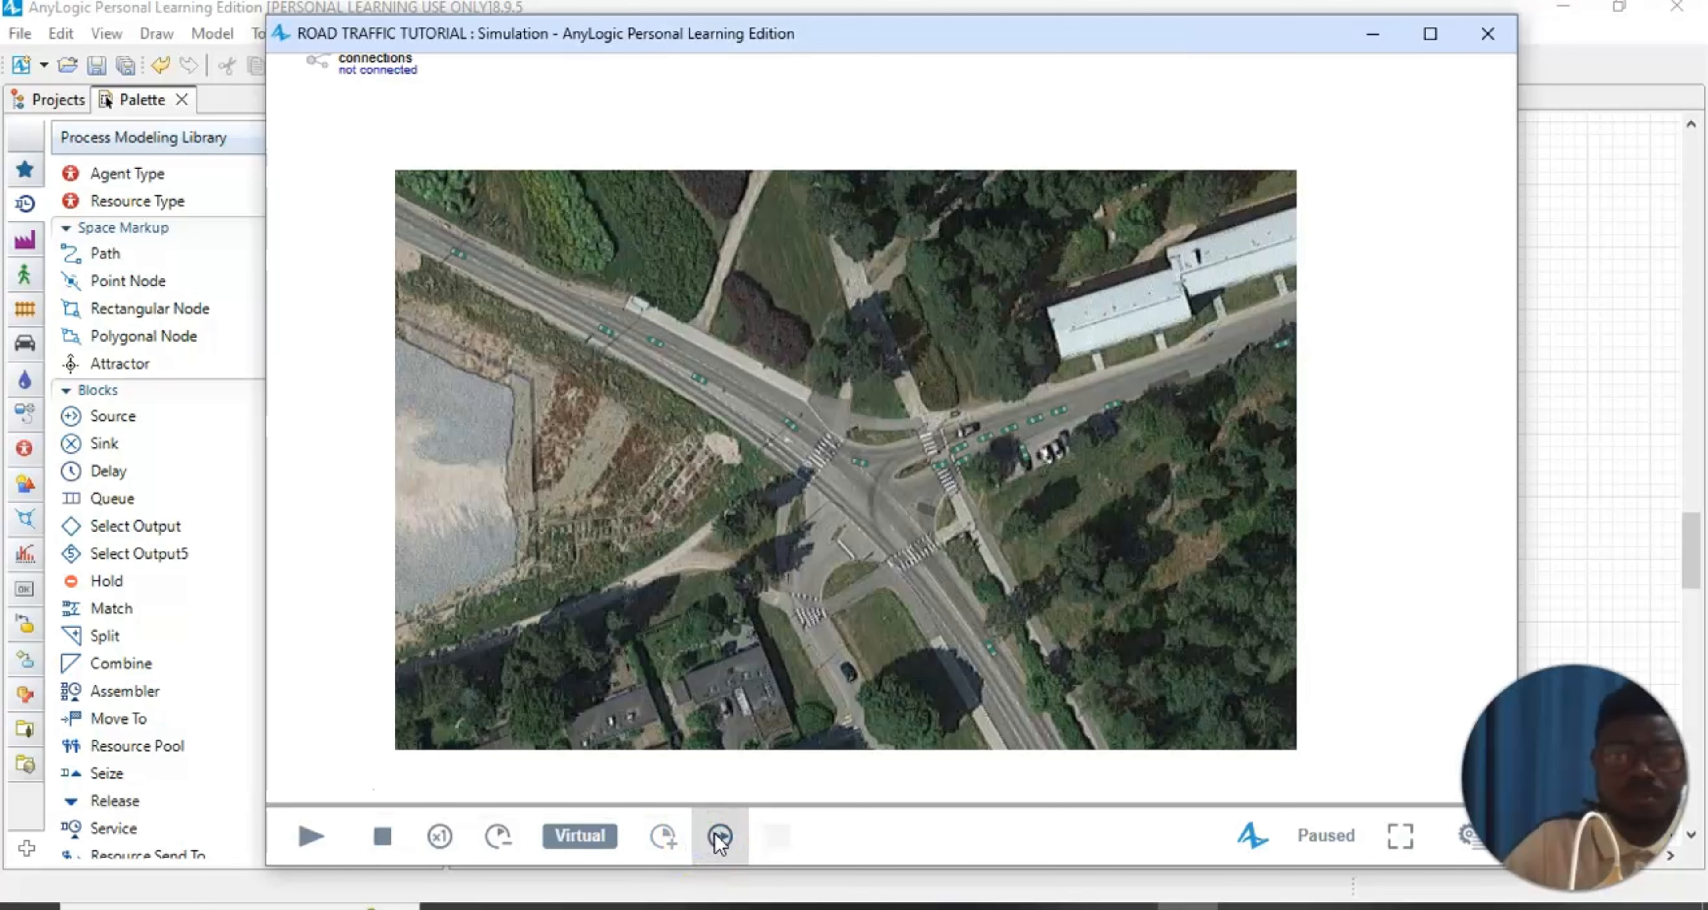
left_click(720, 829)
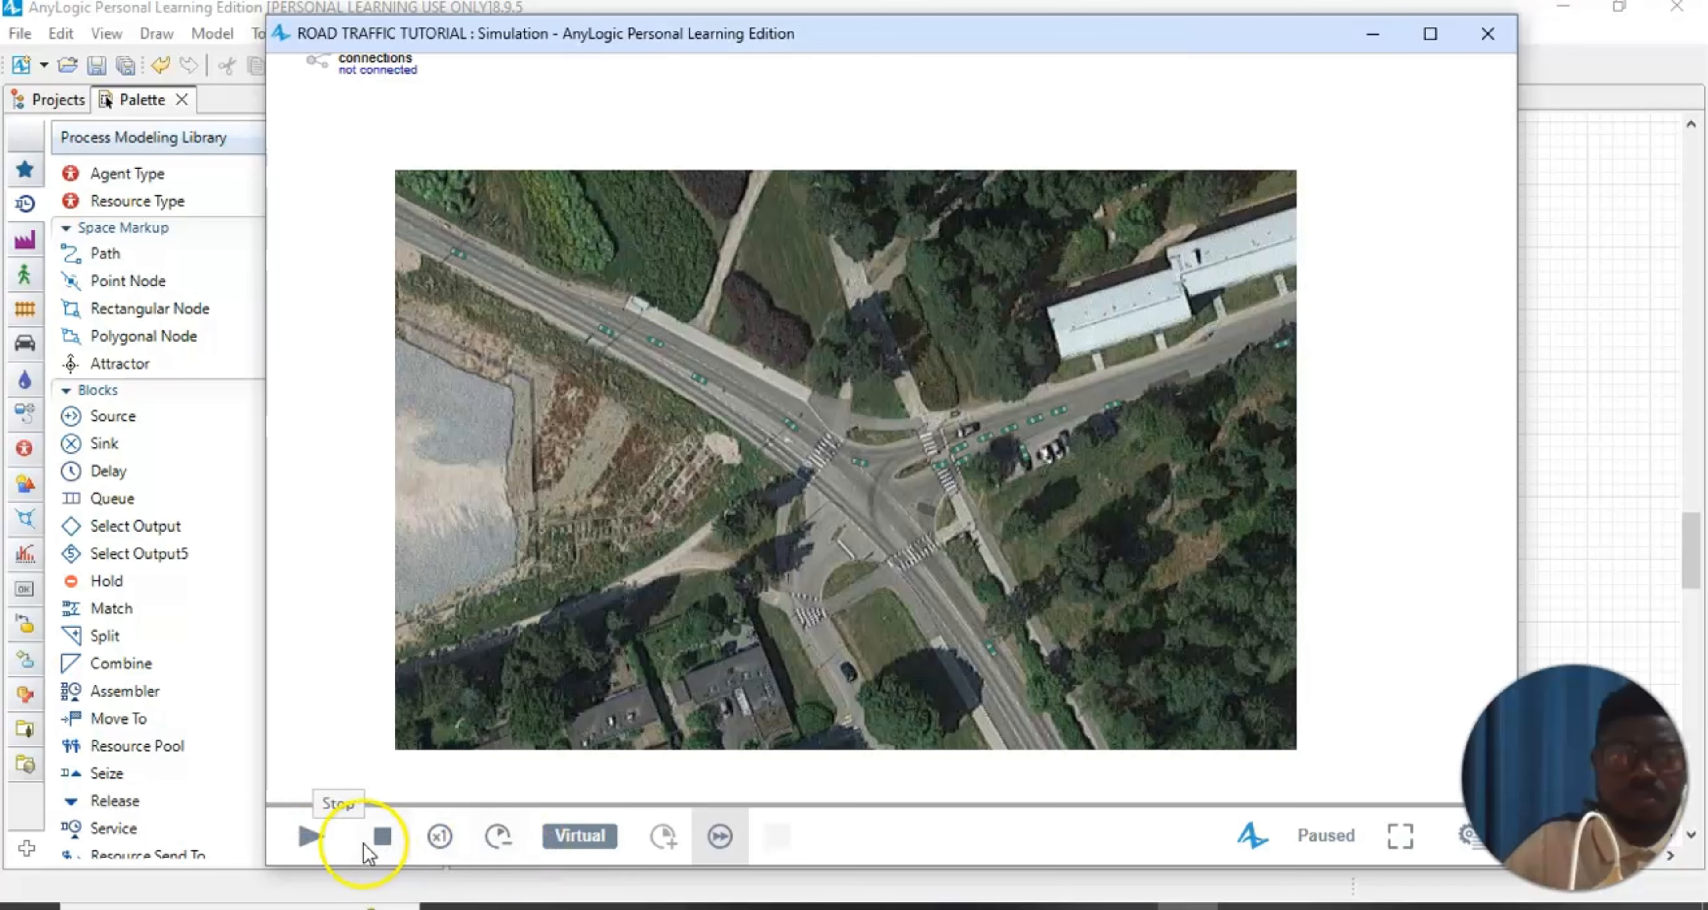
left_click(313, 837)
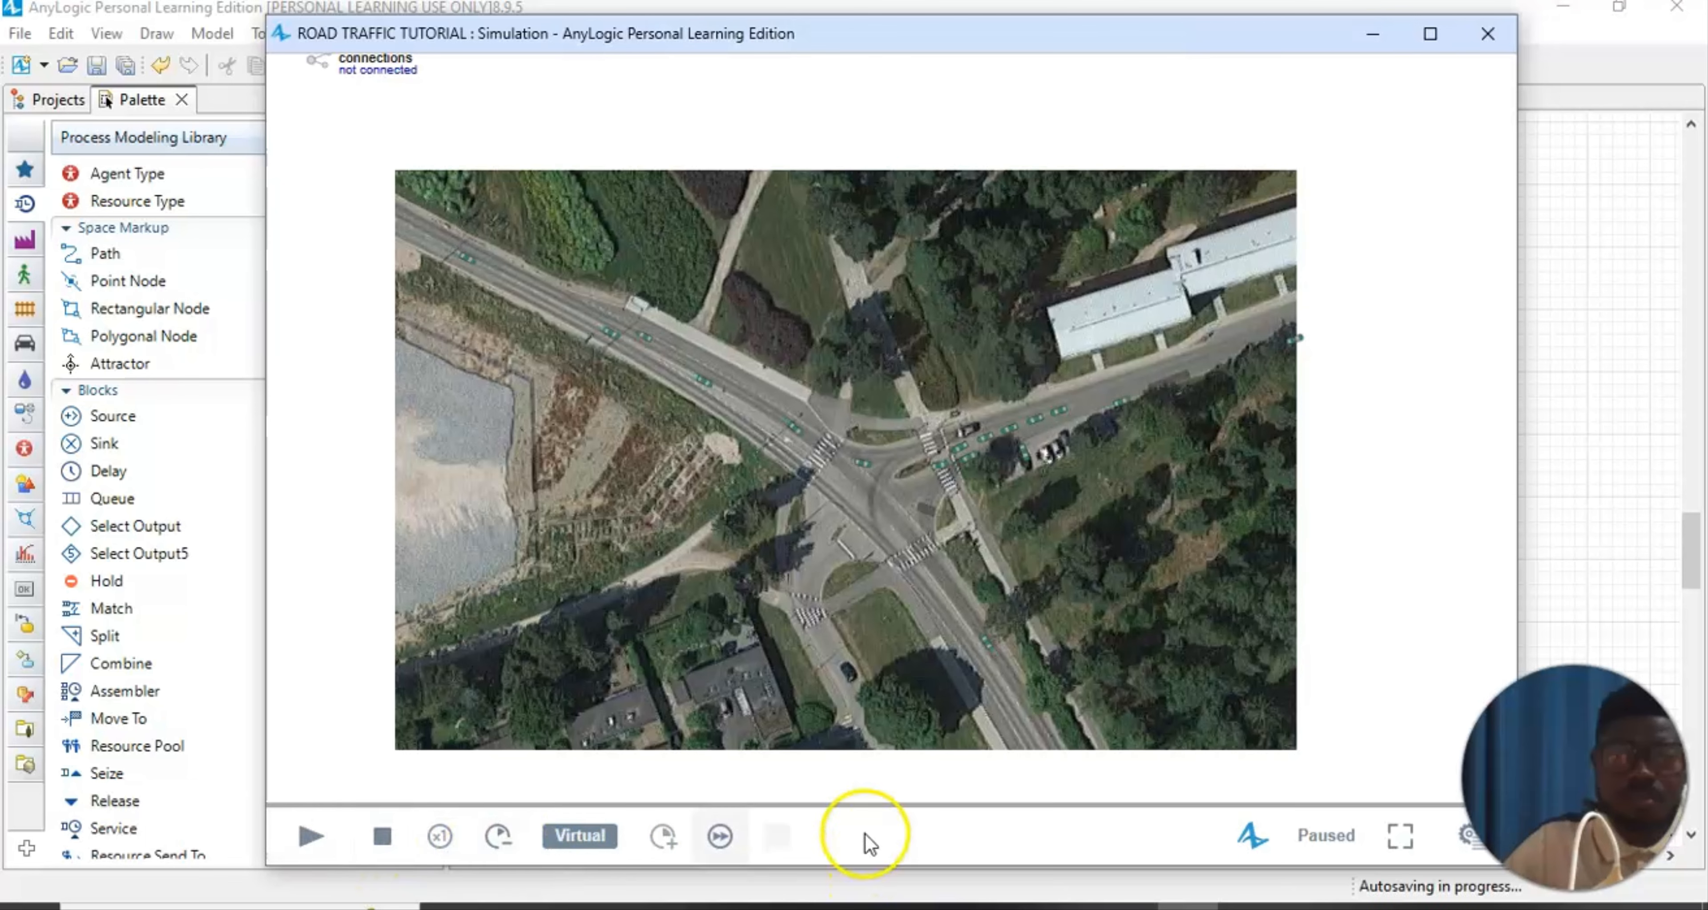
Run the simulation at x1 speed to watch the cars around the parking lot, then close the simulation window
left_click(730, 835)
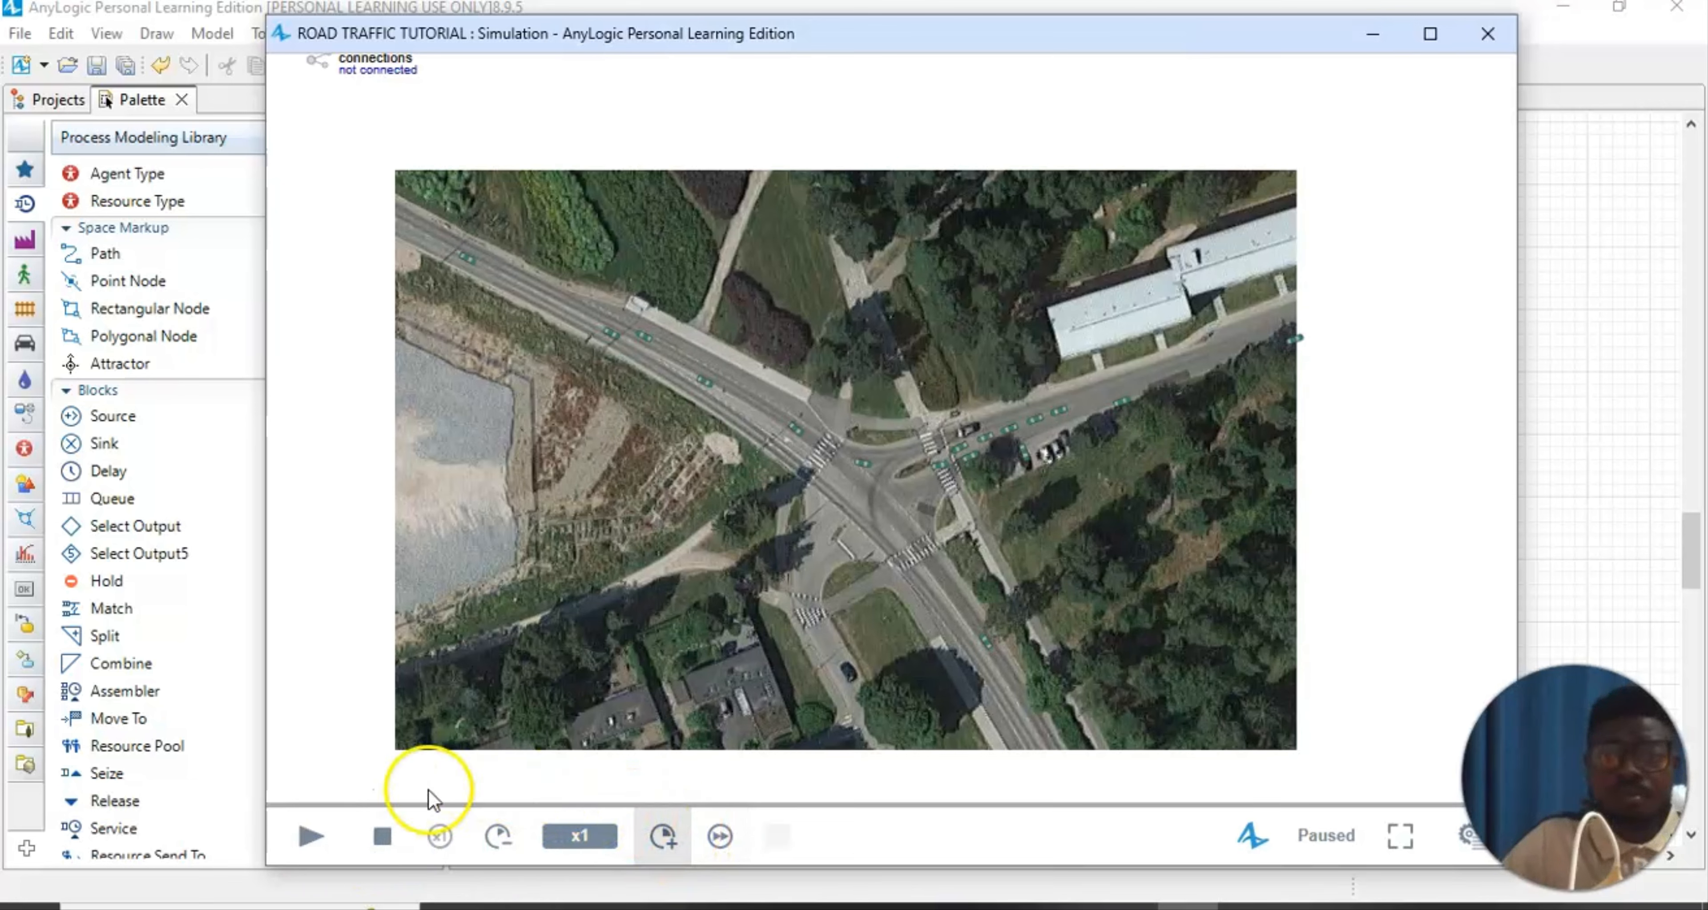
left_click(303, 837)
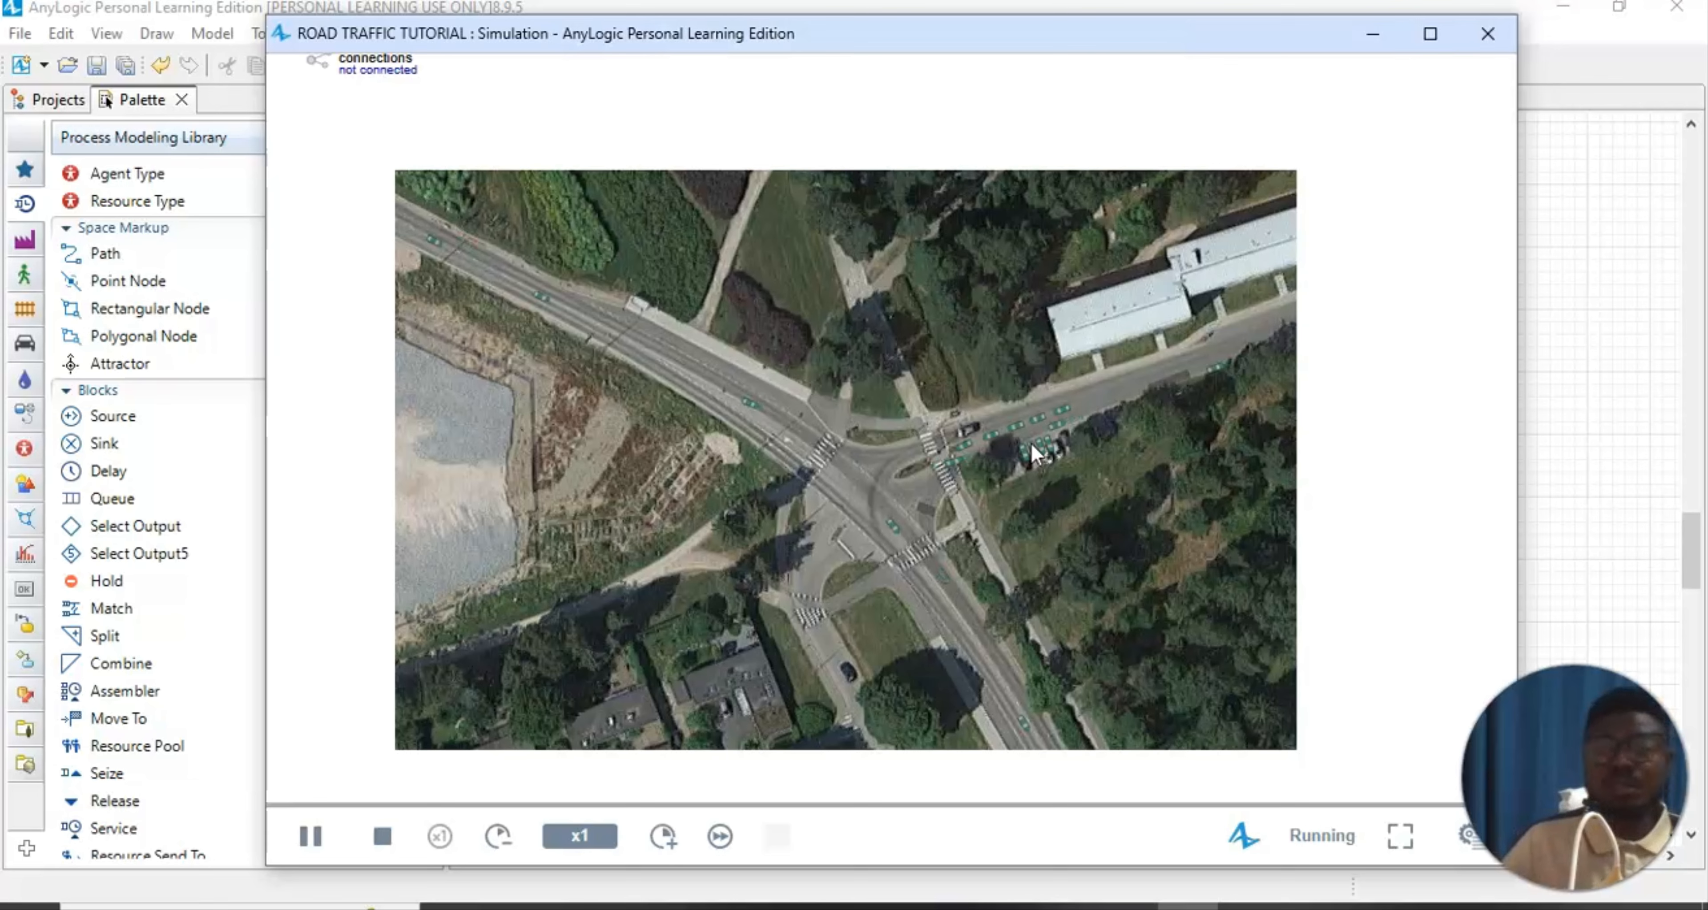
left_click(1022, 464)
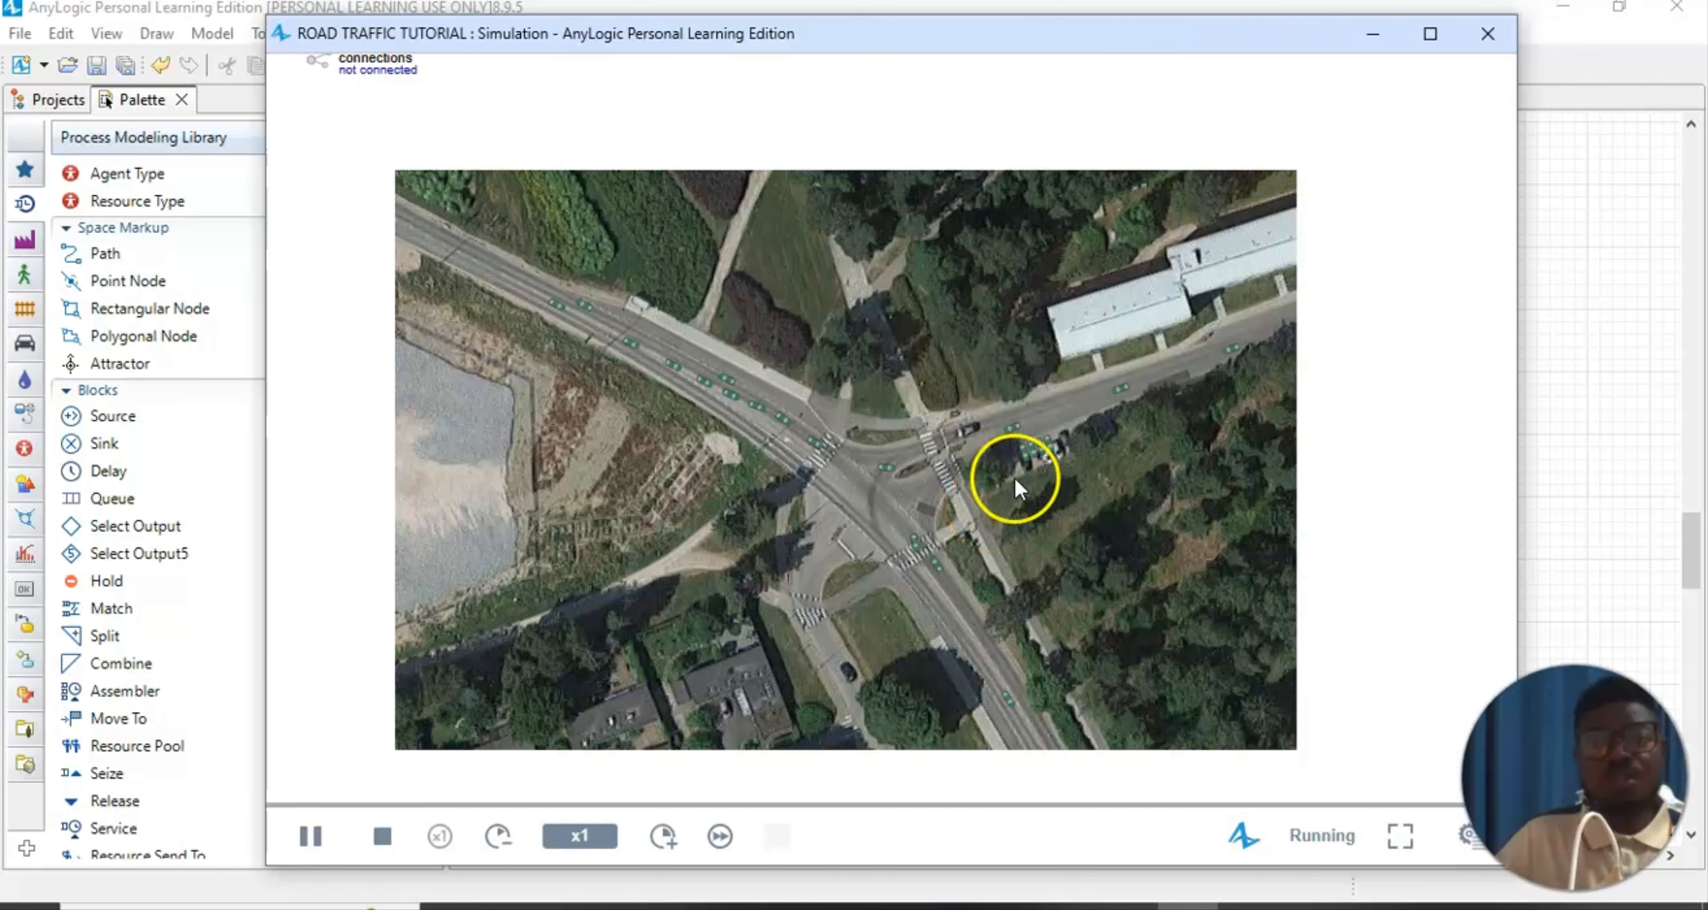
left_click(1485, 41)
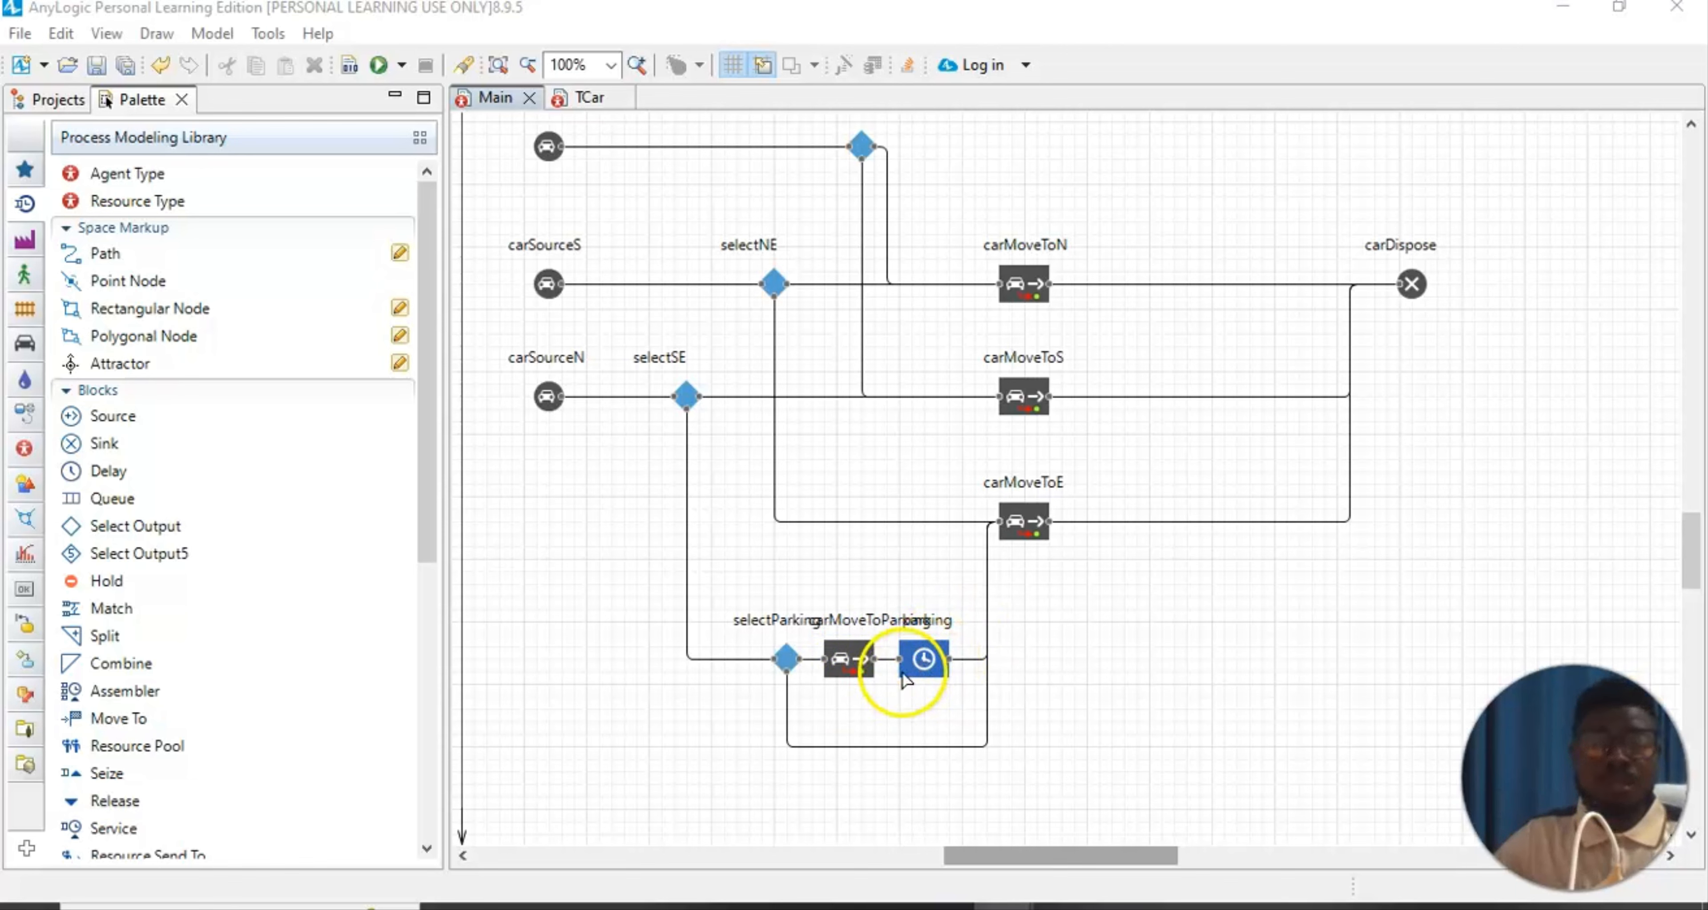
Connect the right-hand lower port of carMoveToParking to the input of carMoveToE, routing the connector beneath the parking block
left_click(862, 675)
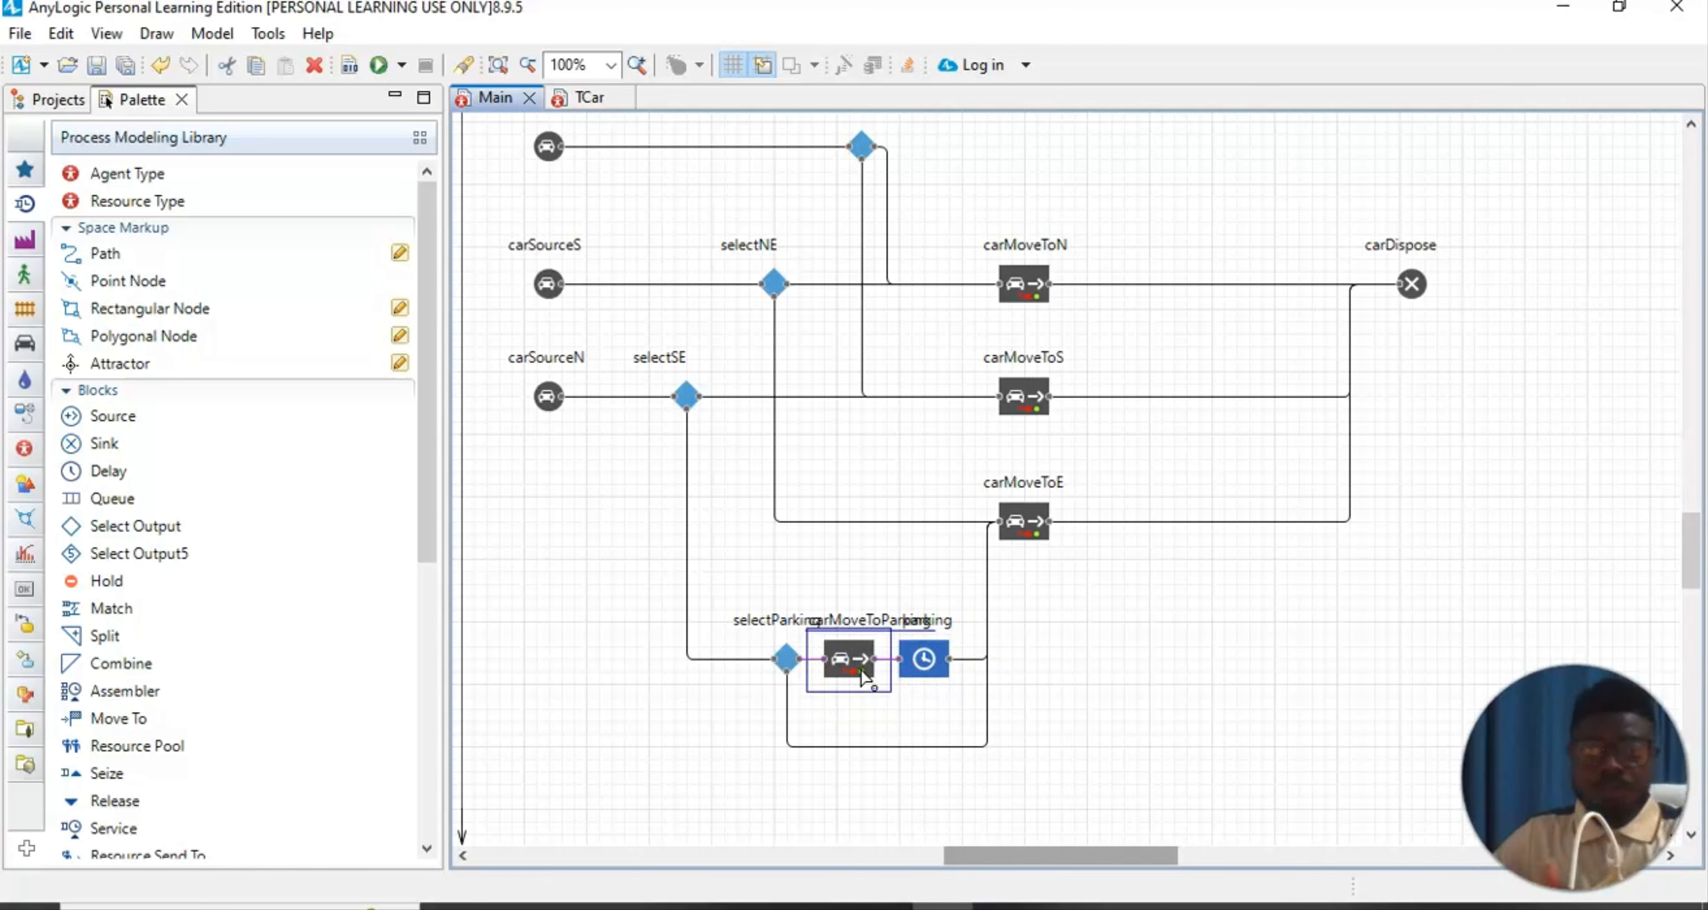
left_click(861, 674)
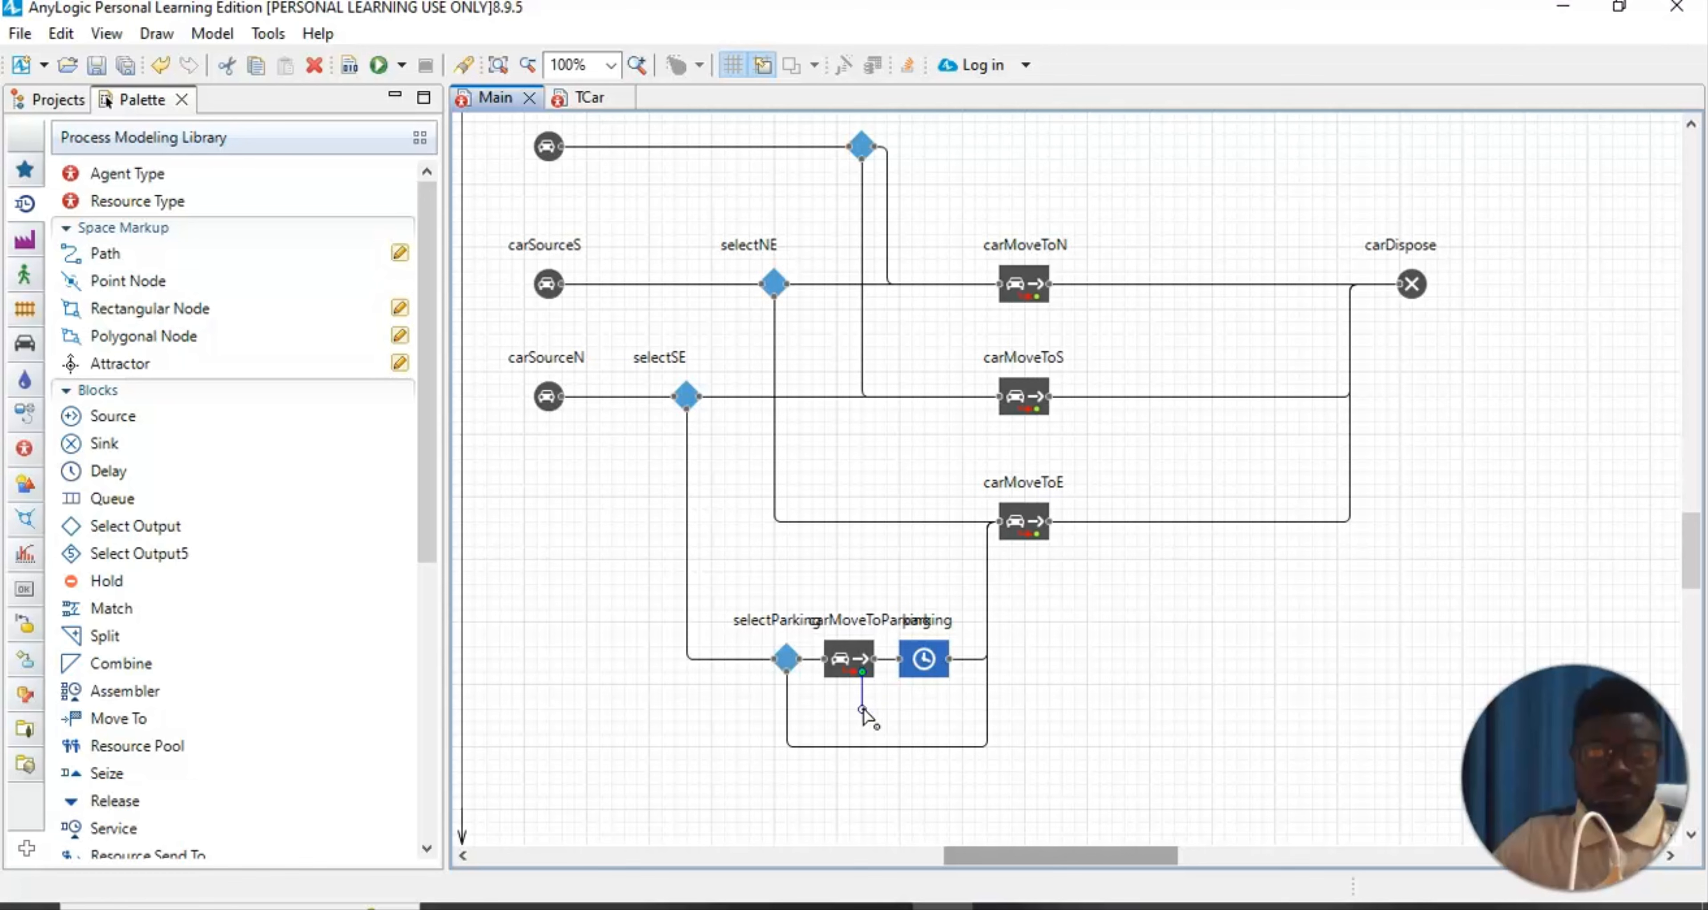
left_click(864, 709)
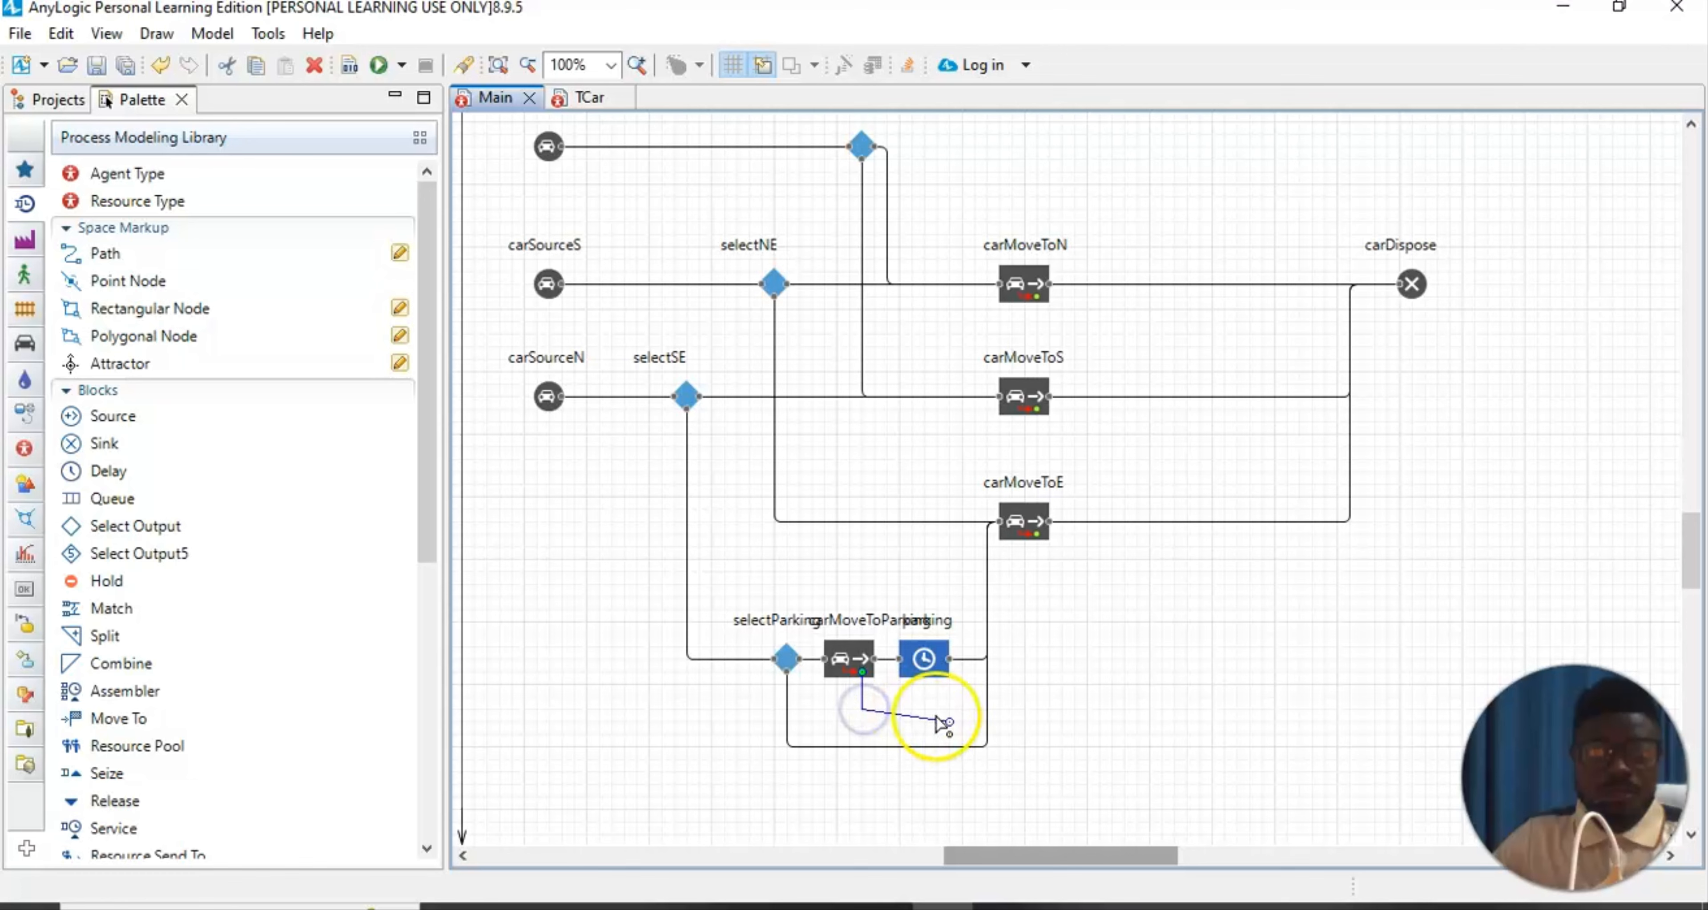
left_click(986, 708)
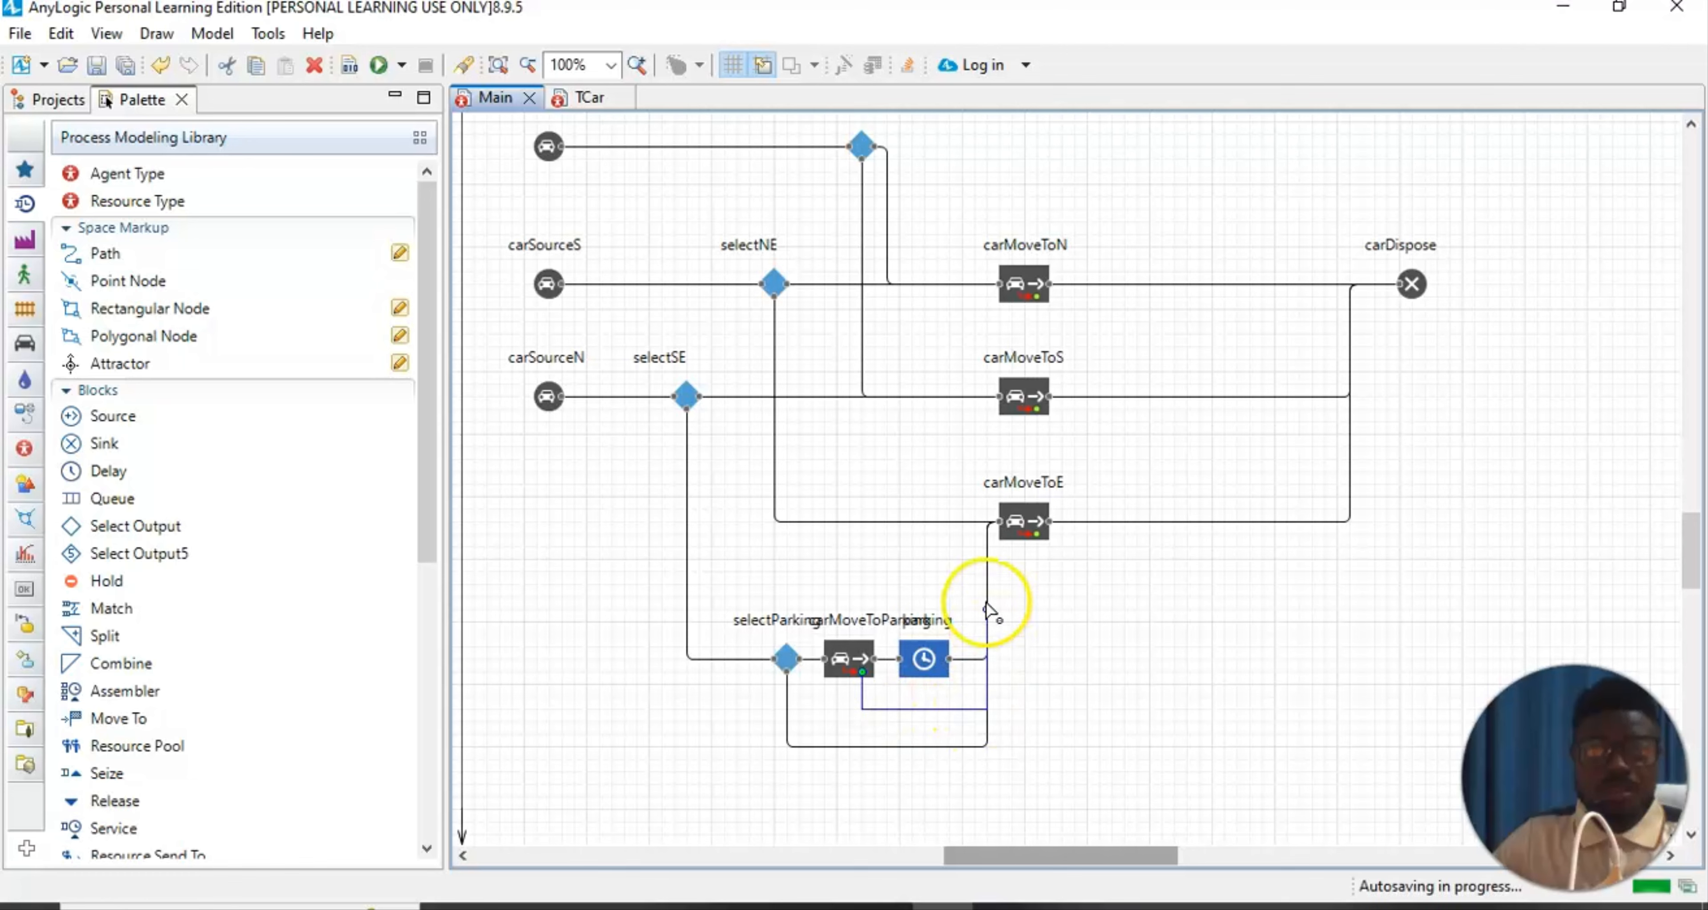
left_click(995, 523)
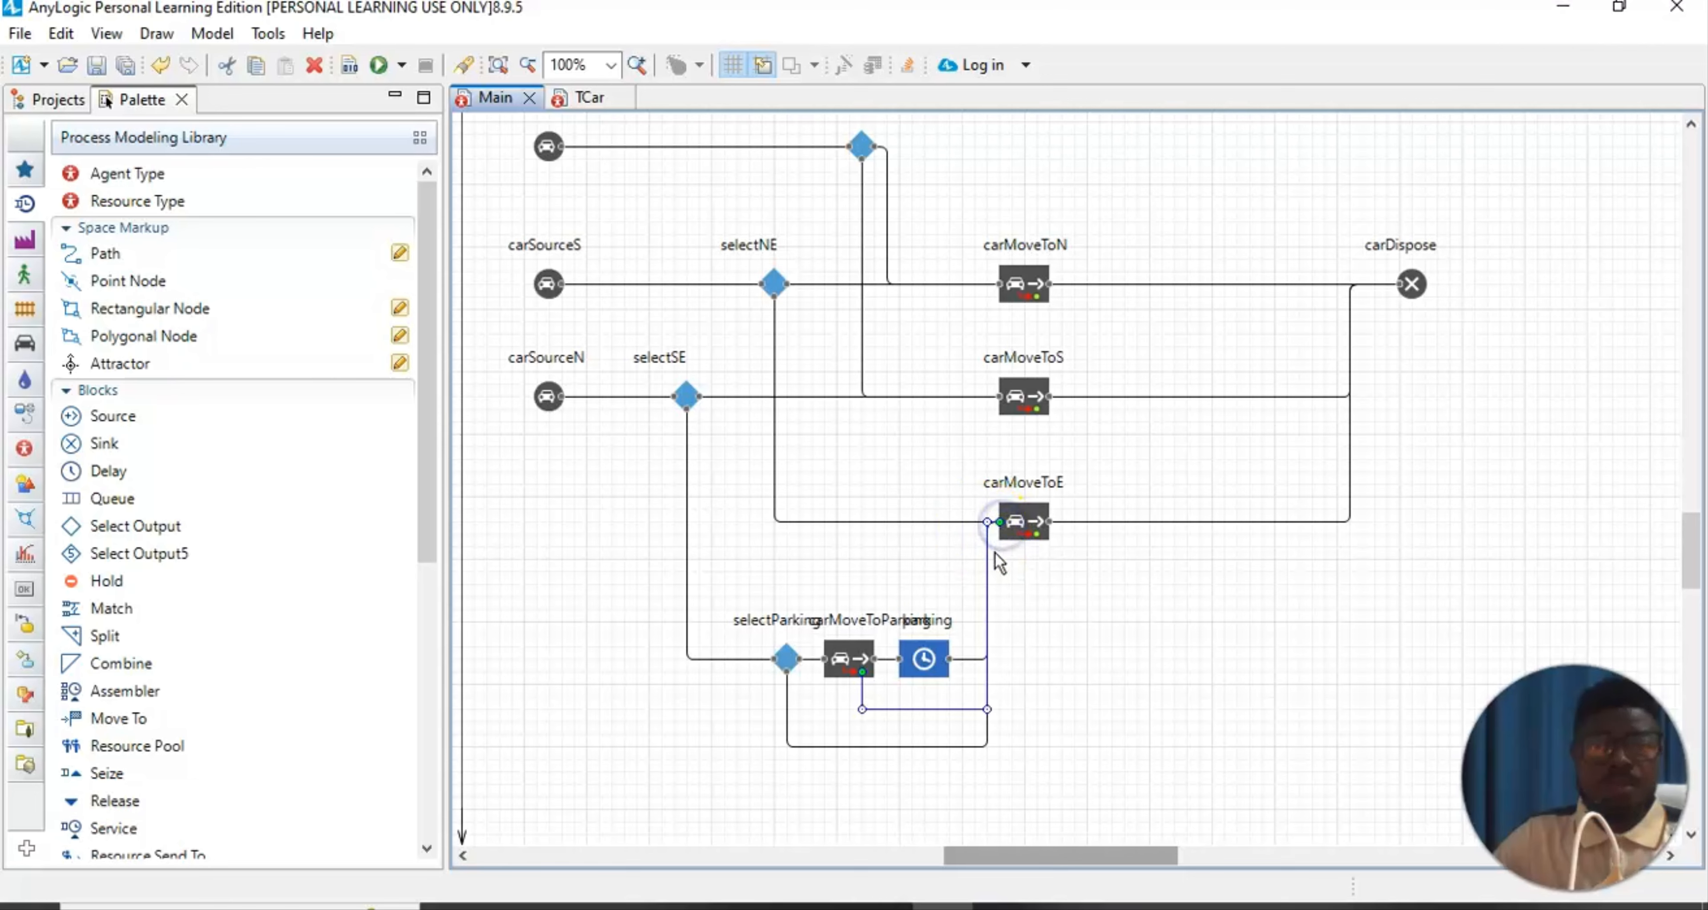
left_click(1108, 615)
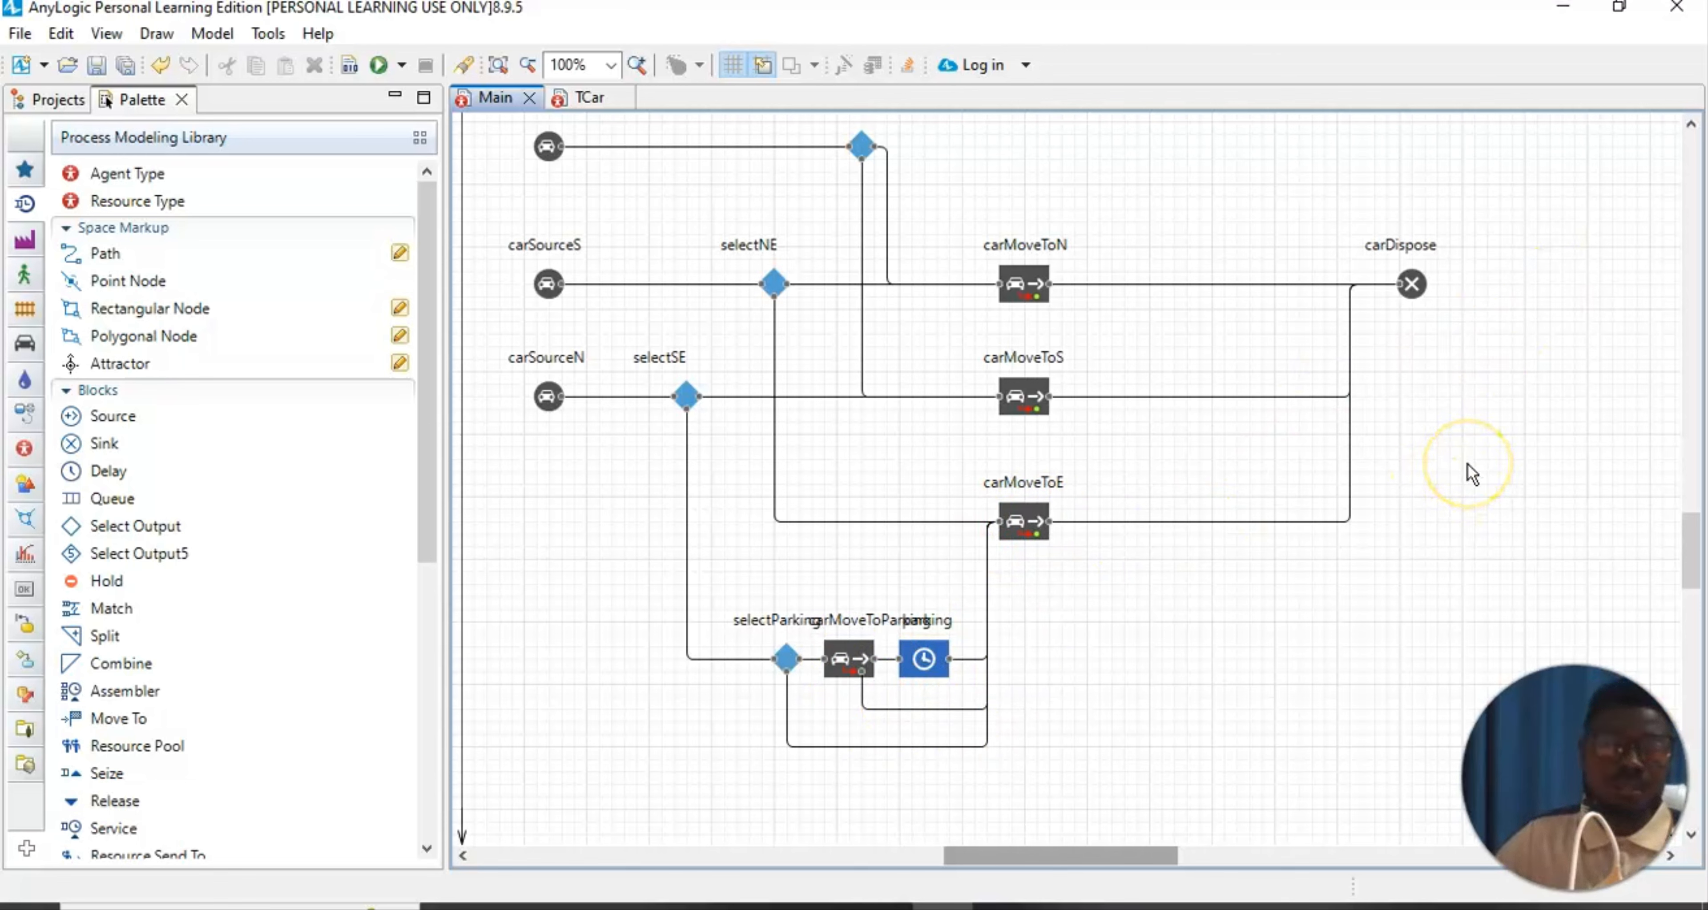
left_click(1149, 646)
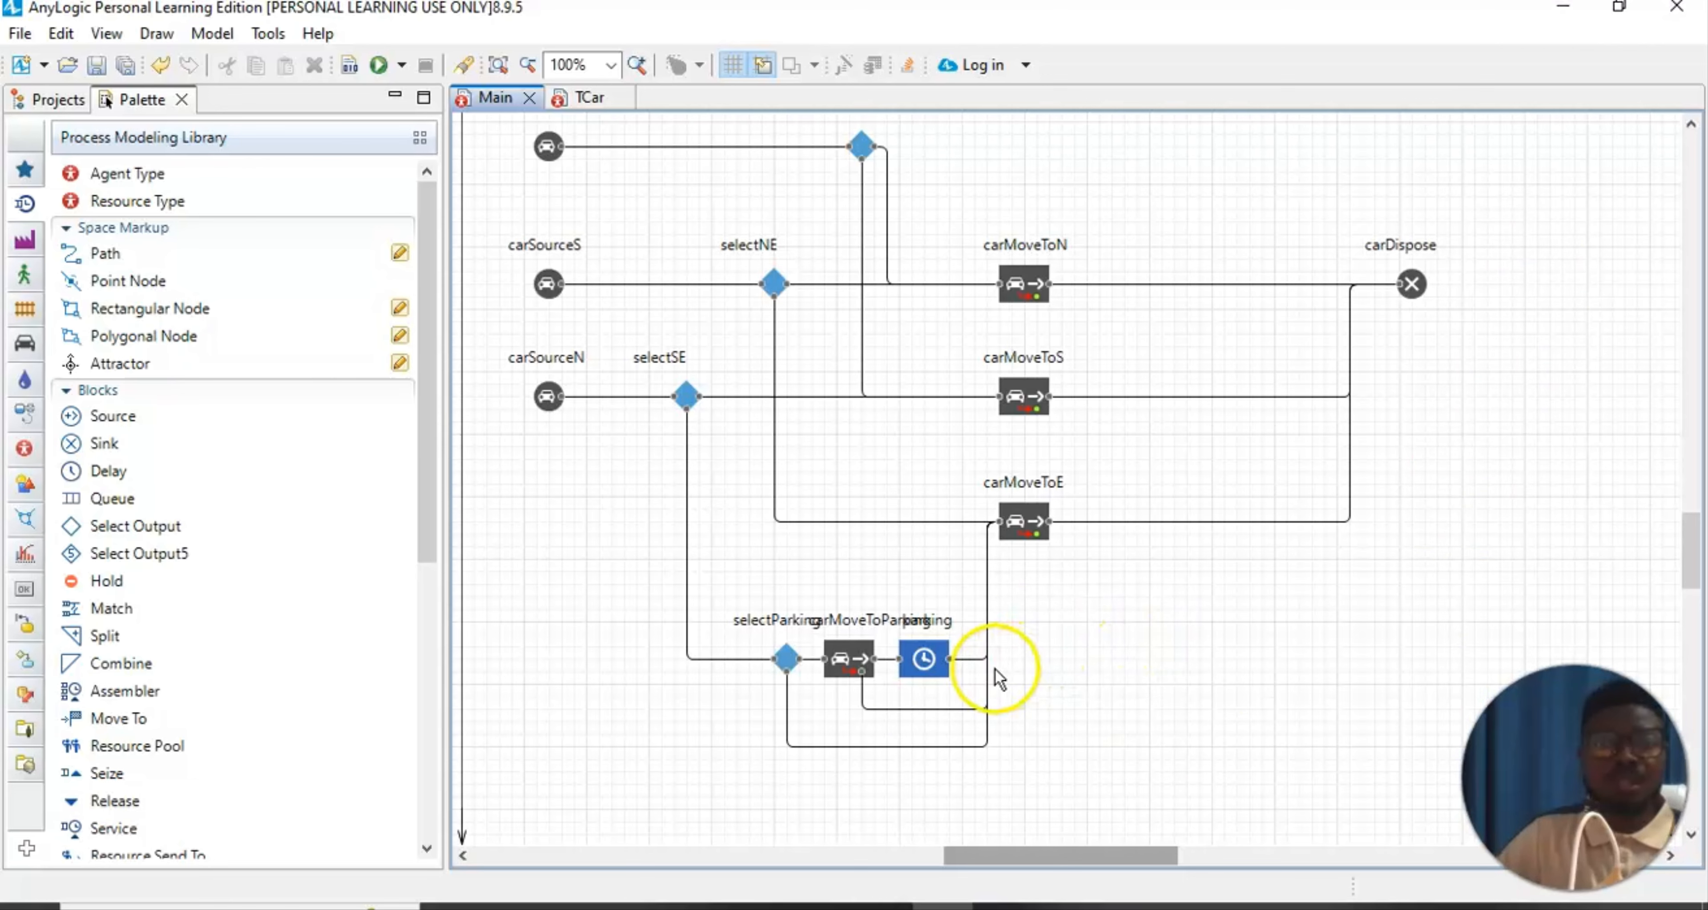
left_click(1223, 710)
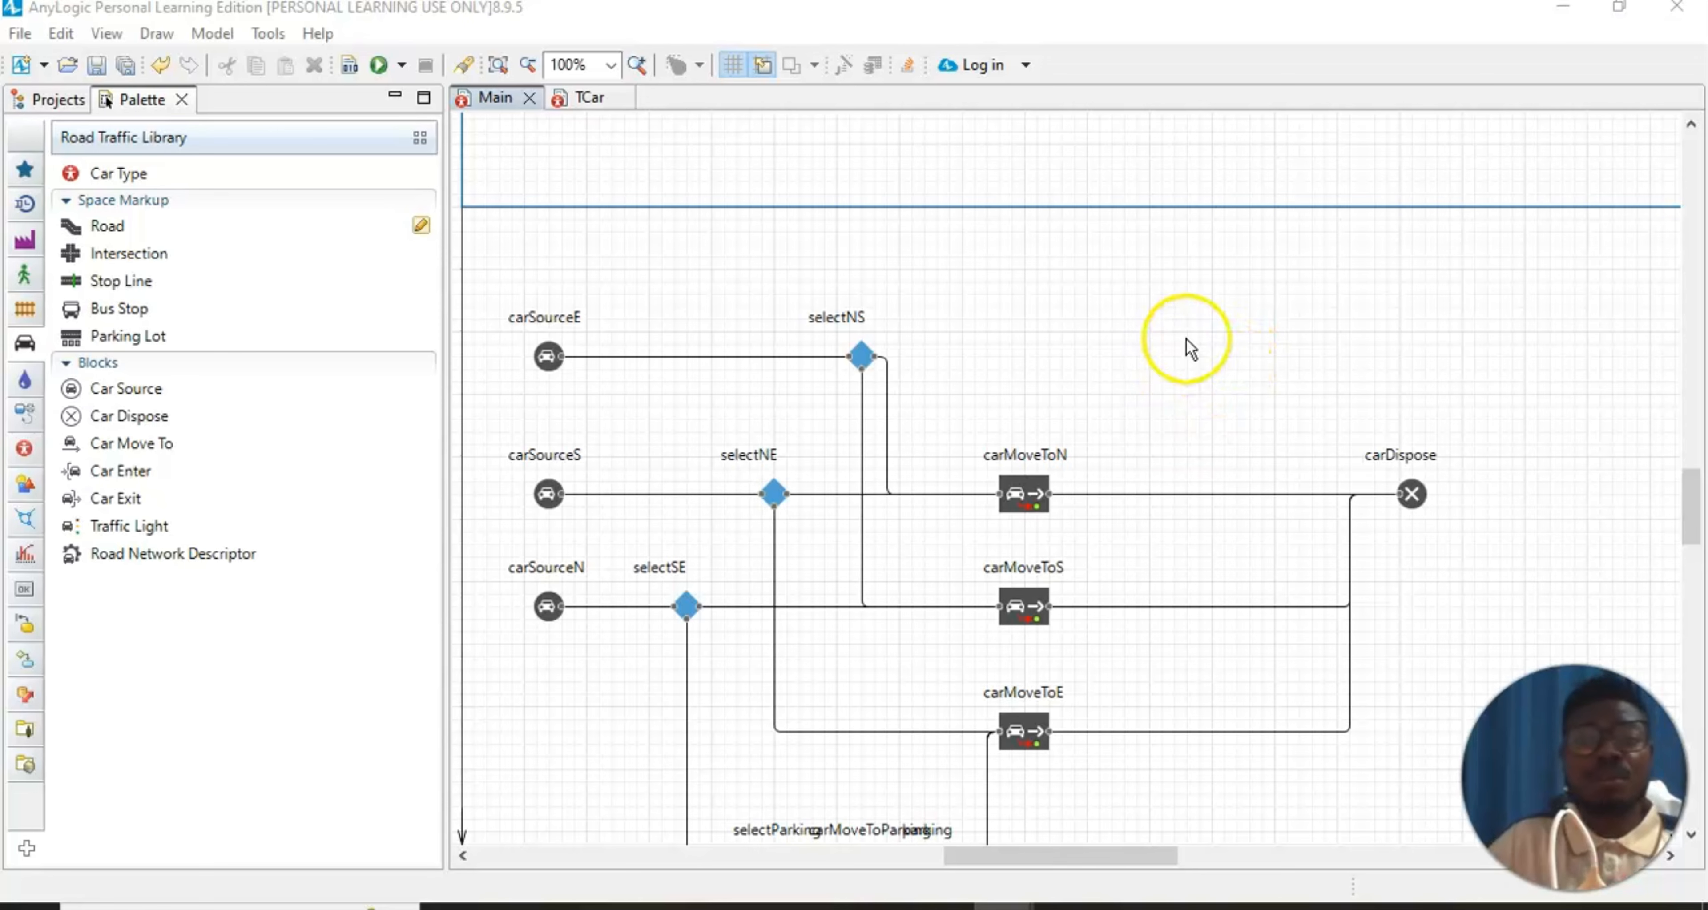
Examine the road layout around the intersection and parking lot together with the car source flowchart below it
scroll(1240, 365, "up", 5)
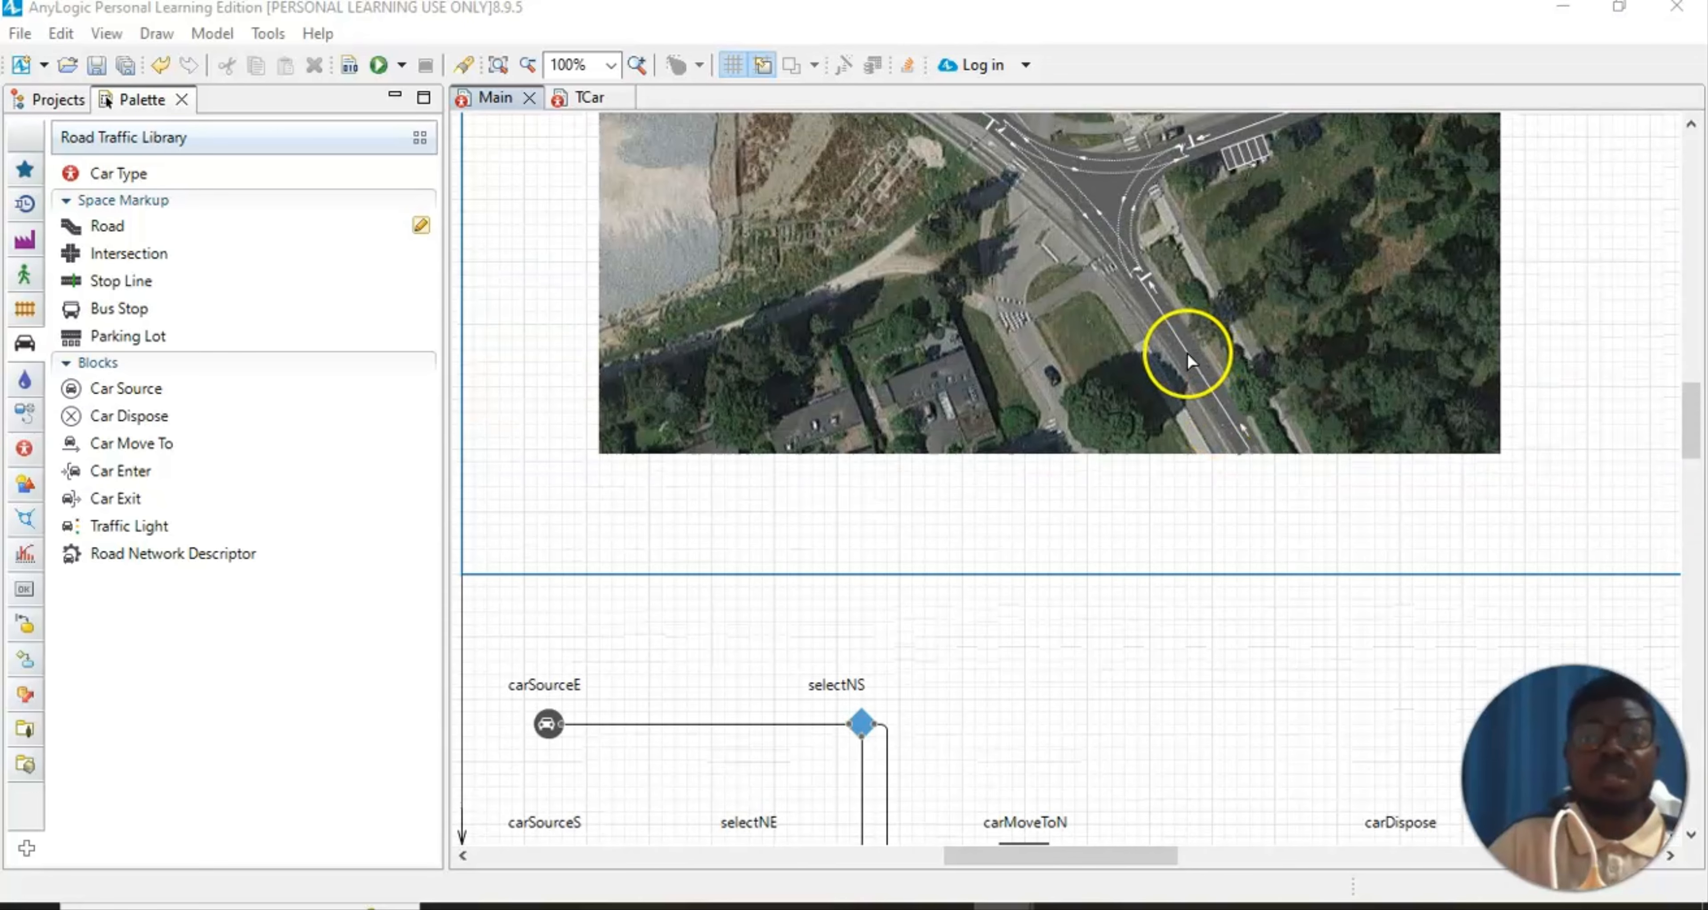
scroll(1186, 351, "up", 3)
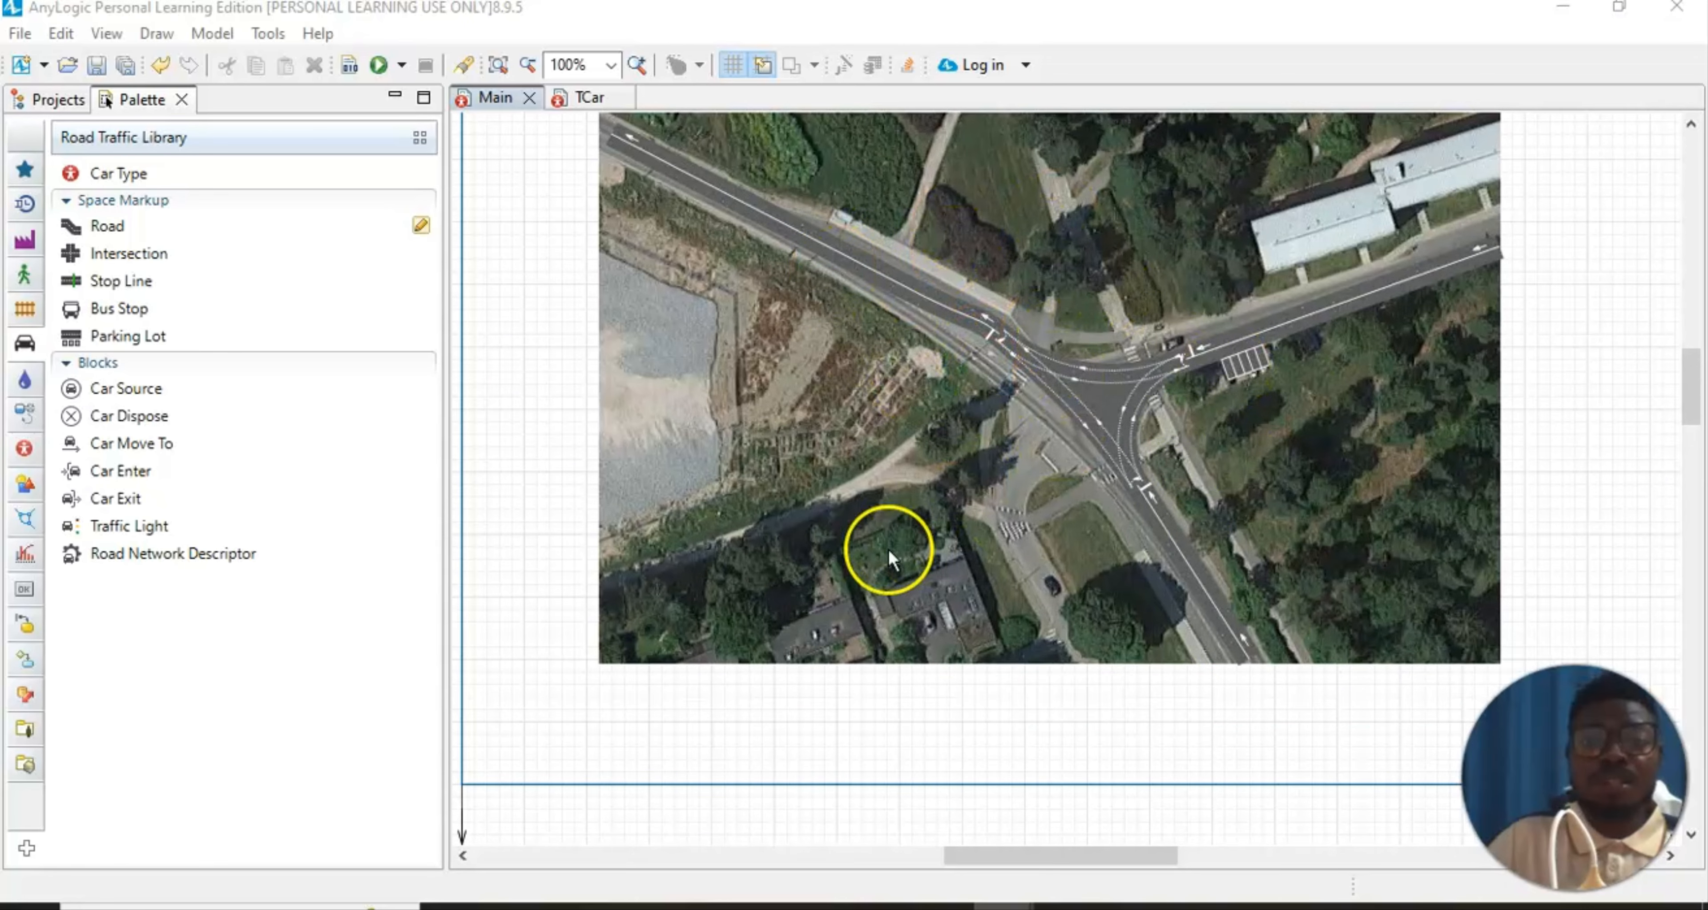
scroll(887, 557, "down", 3)
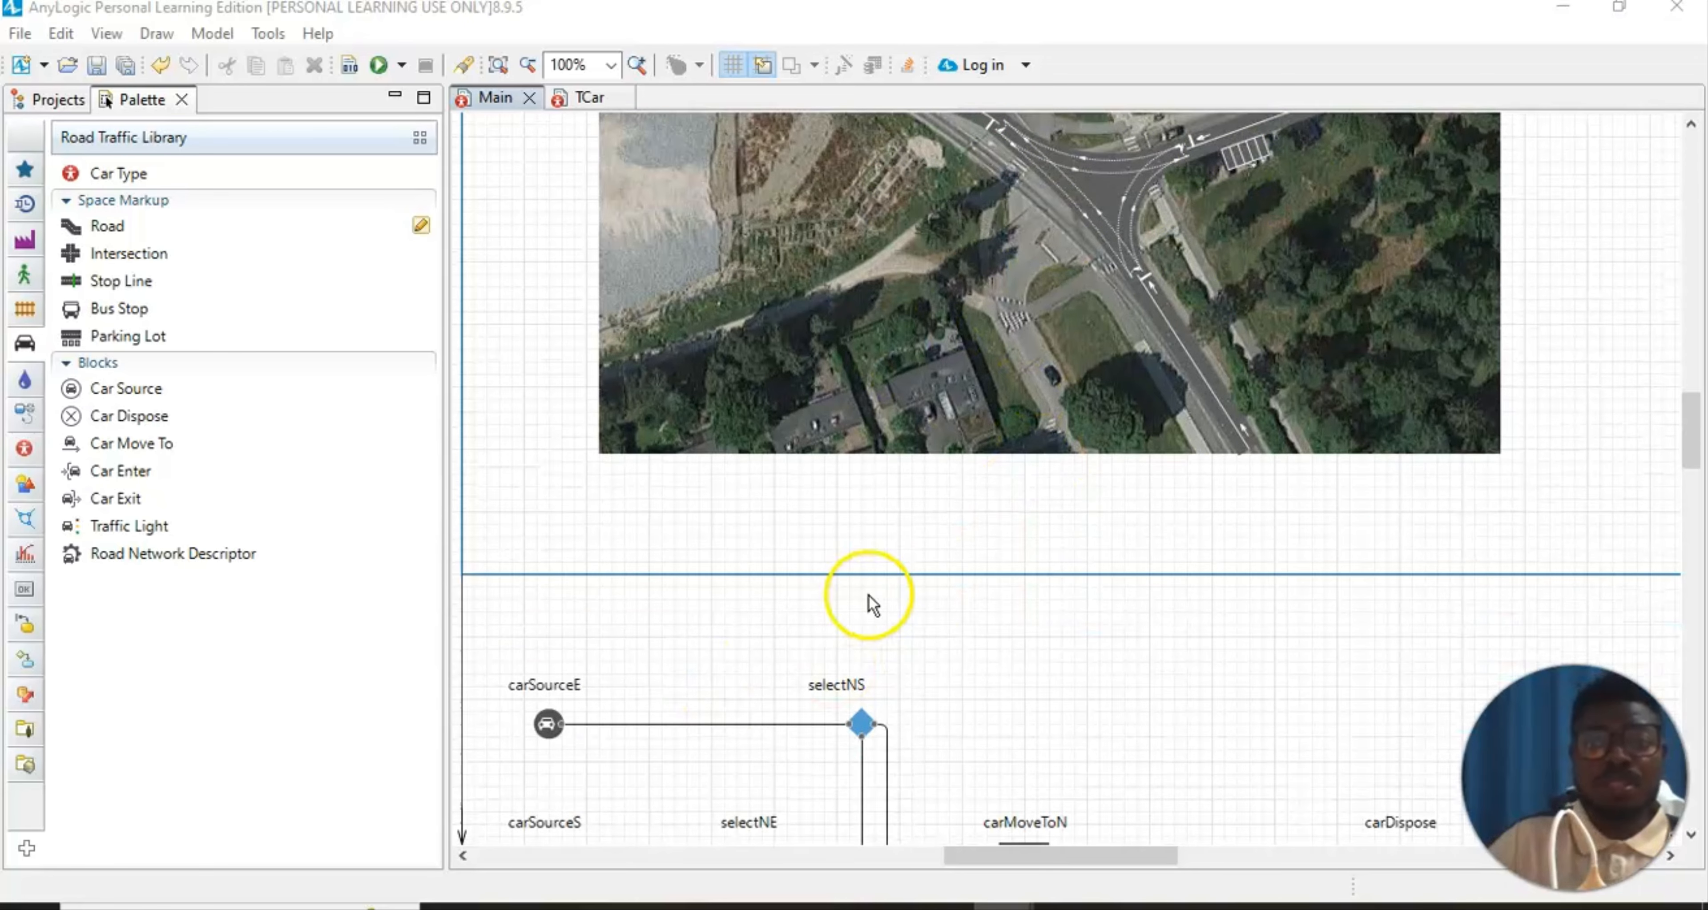
scroll(868, 596, "up", 5)
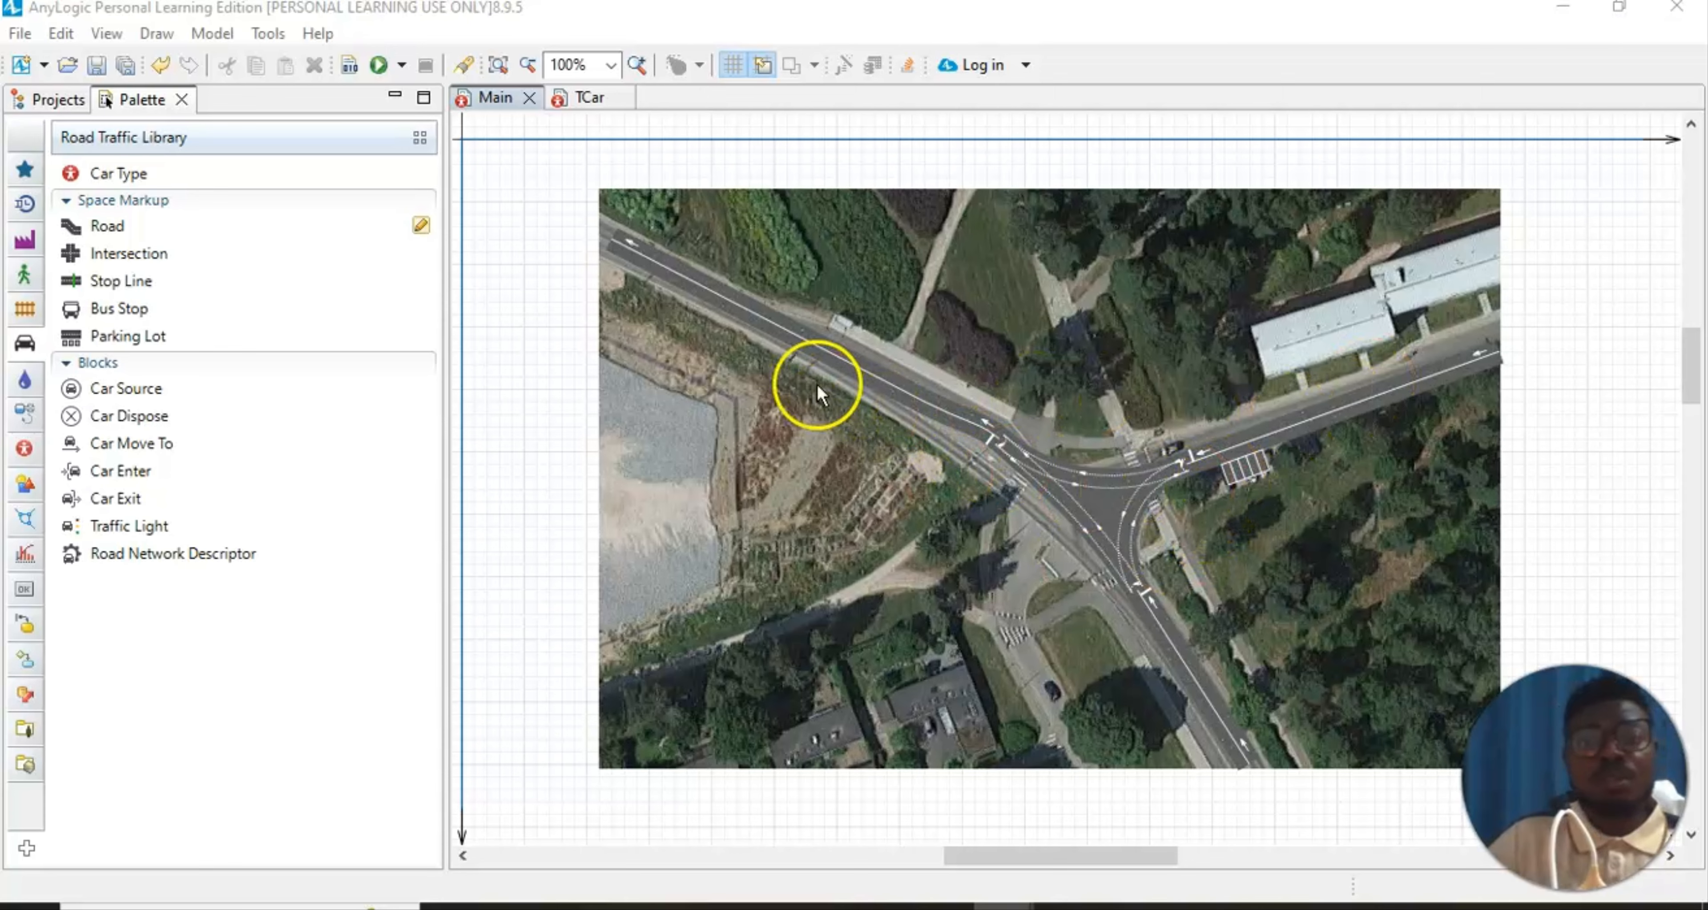
scroll(1055, 474, "down", 1)
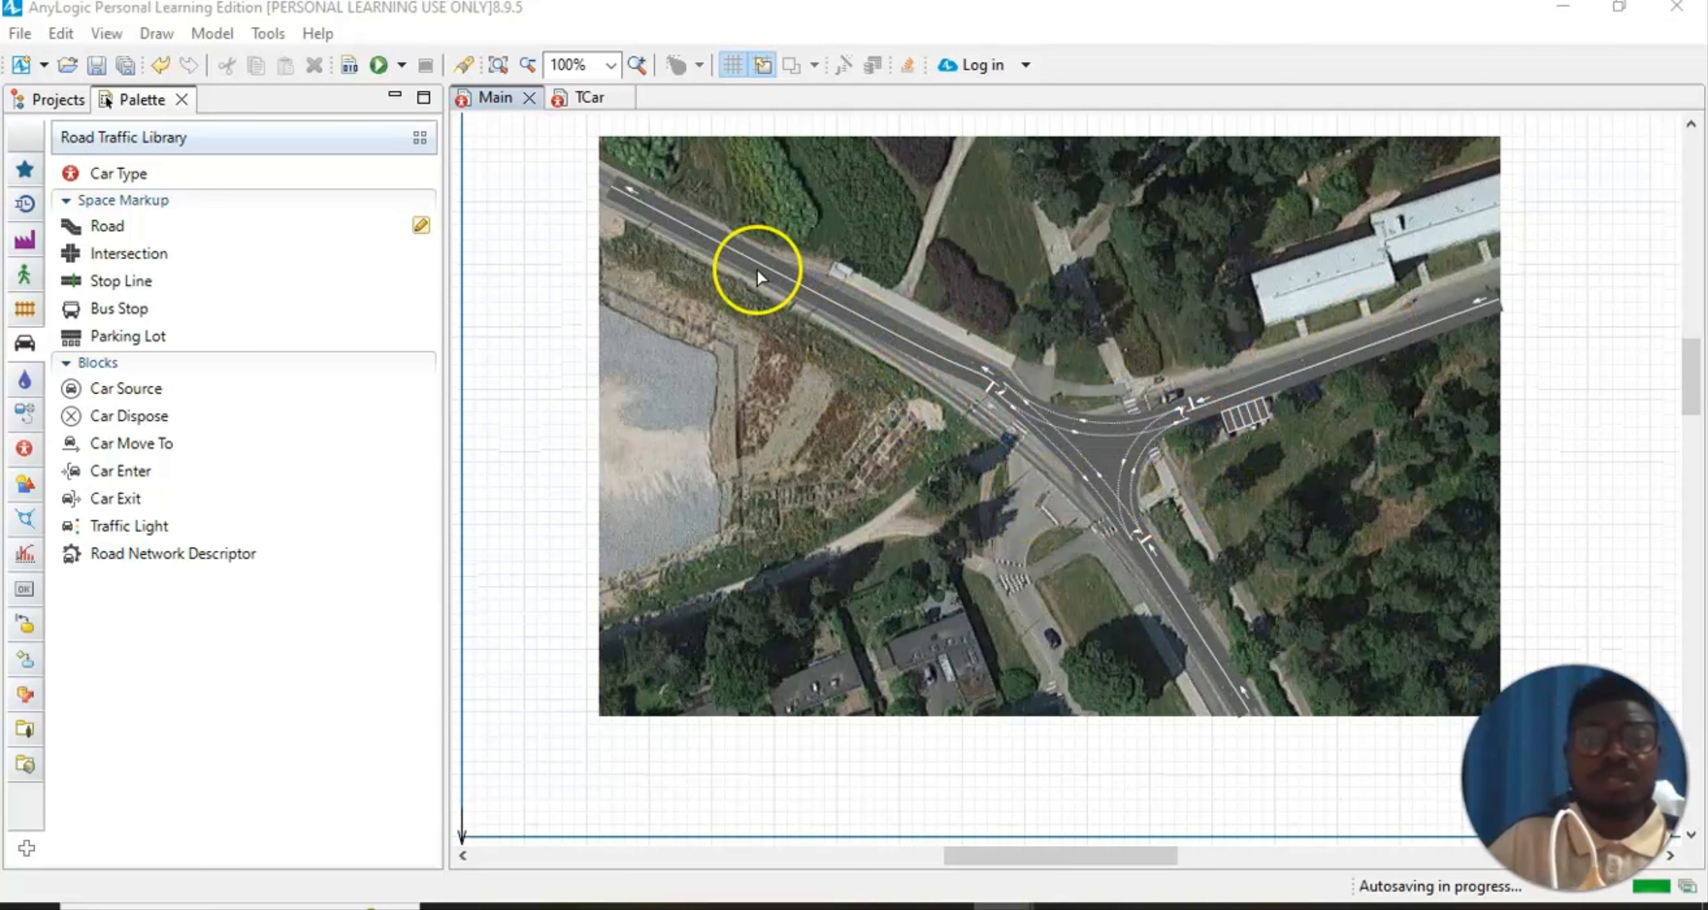
scroll(845, 381, "down", 6)
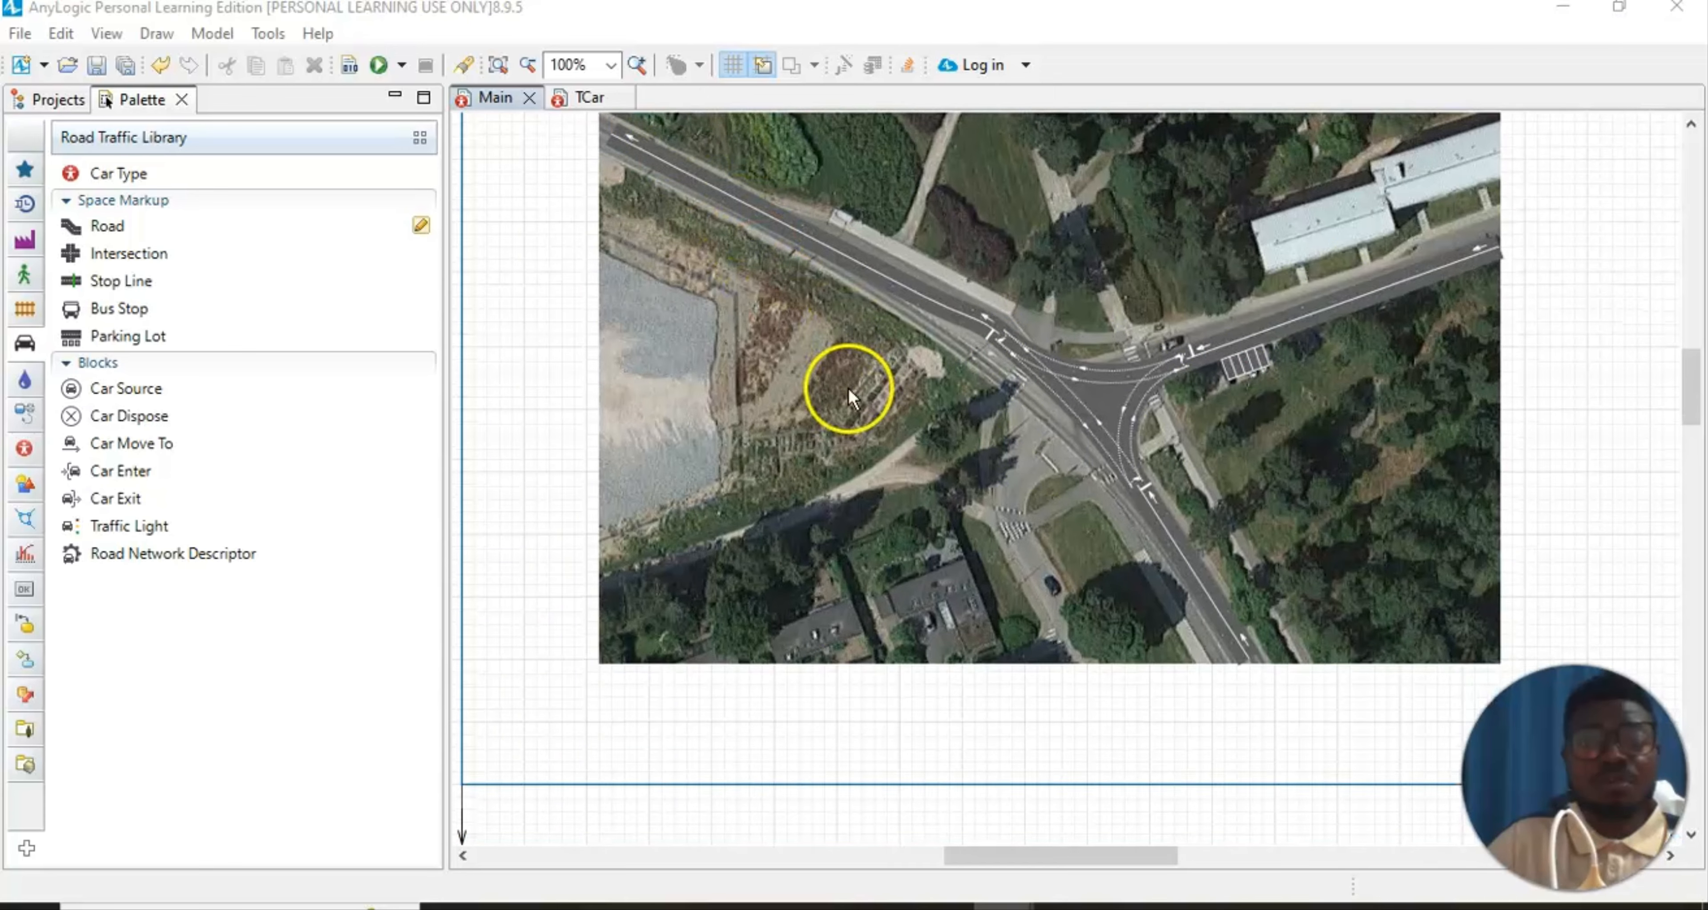
scroll(870, 560, "down", 3)
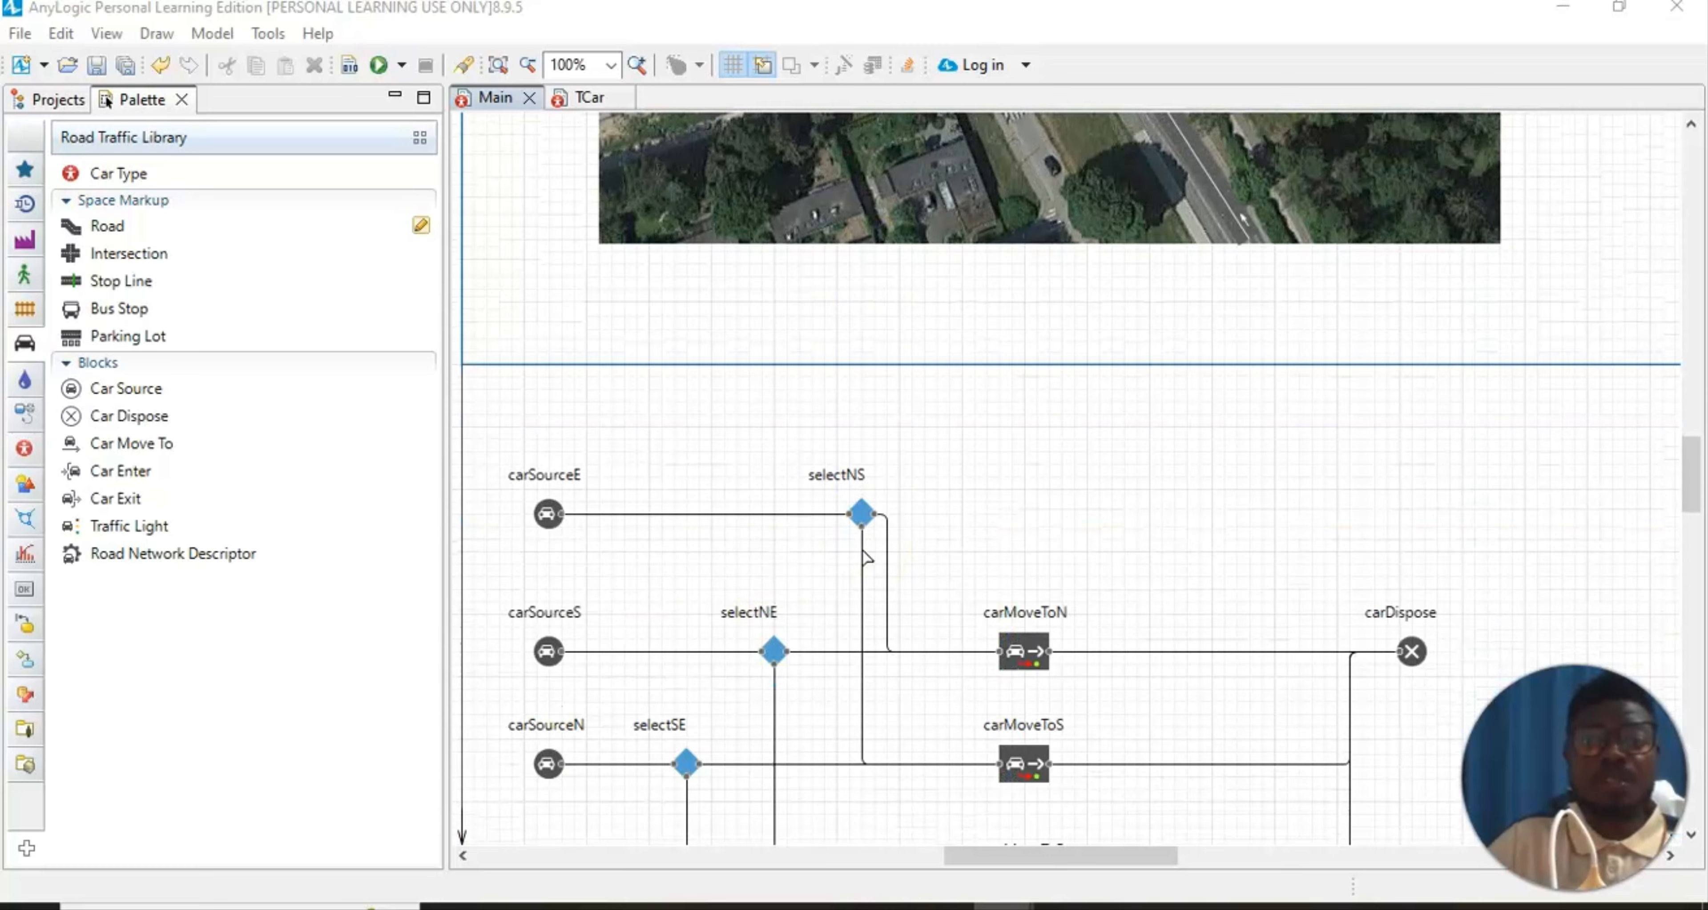
scroll(1346, 524, "up", 2)
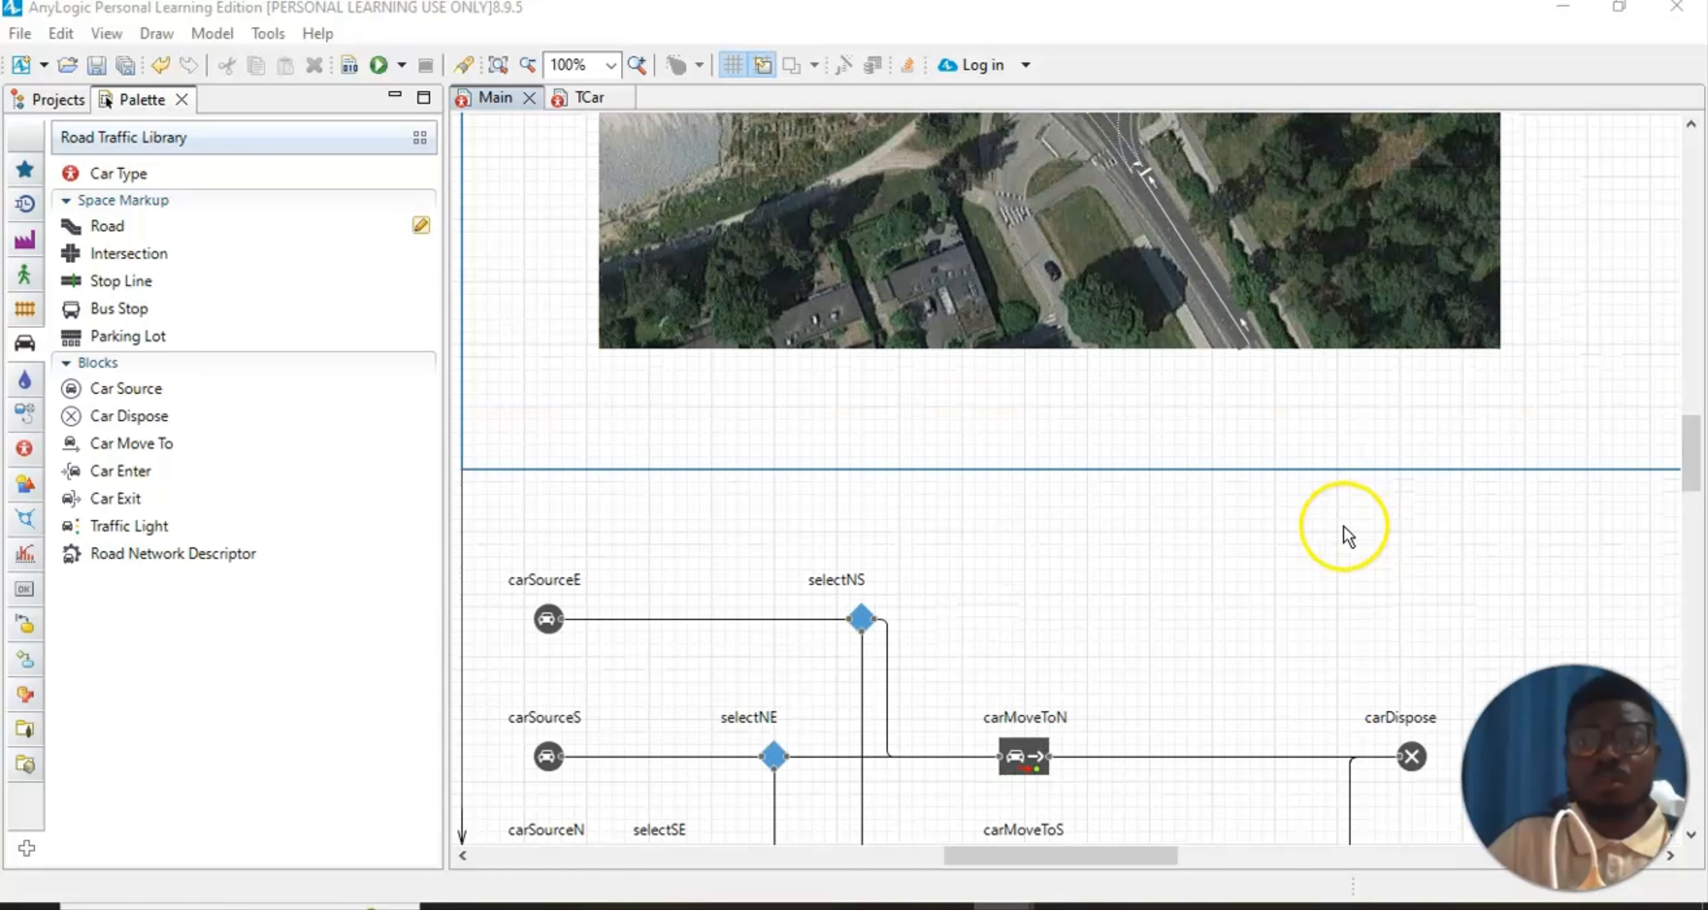
scroll(1210, 266, "up", 2)
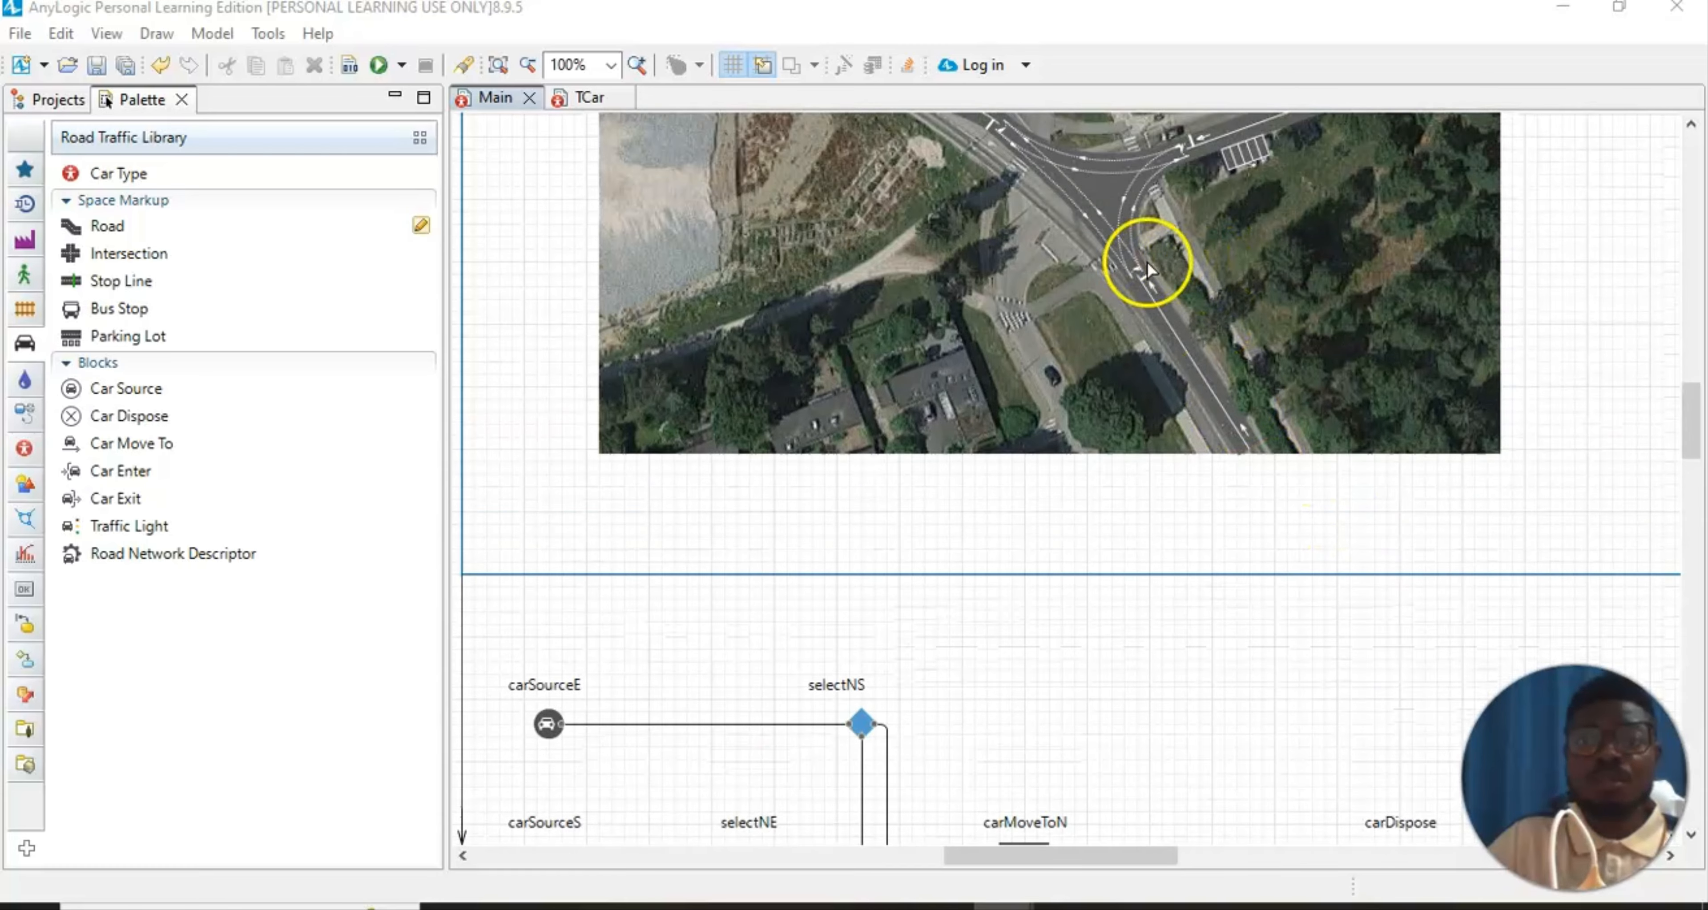
scroll(1094, 265, "up", 9)
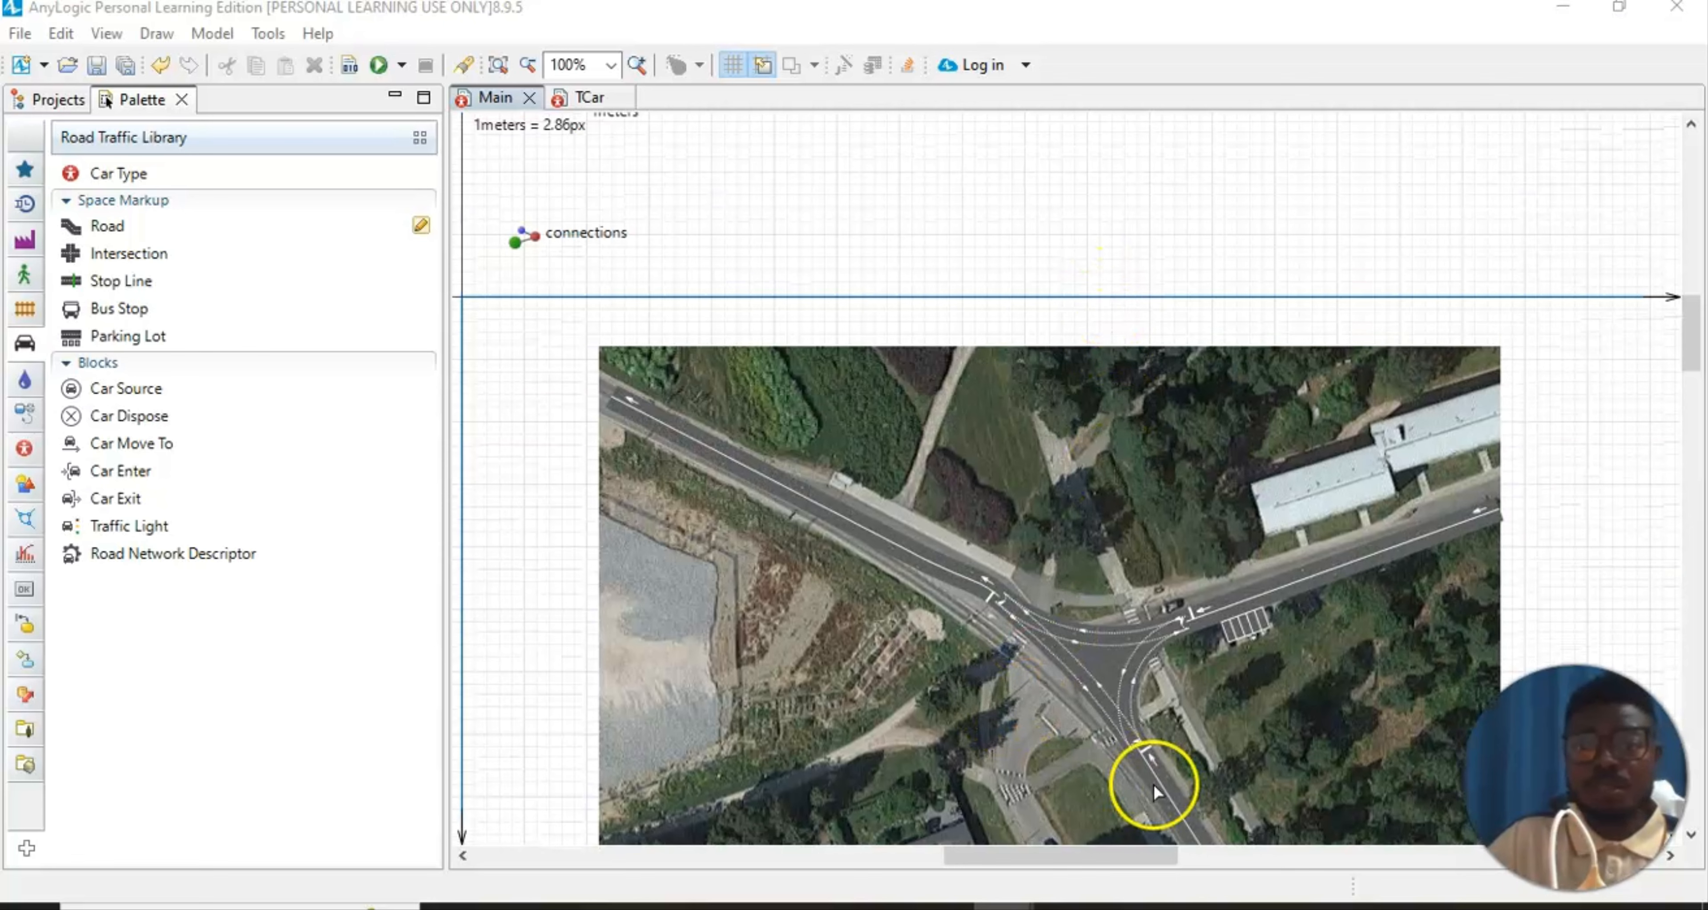
scroll(1217, 819, "down", 2)
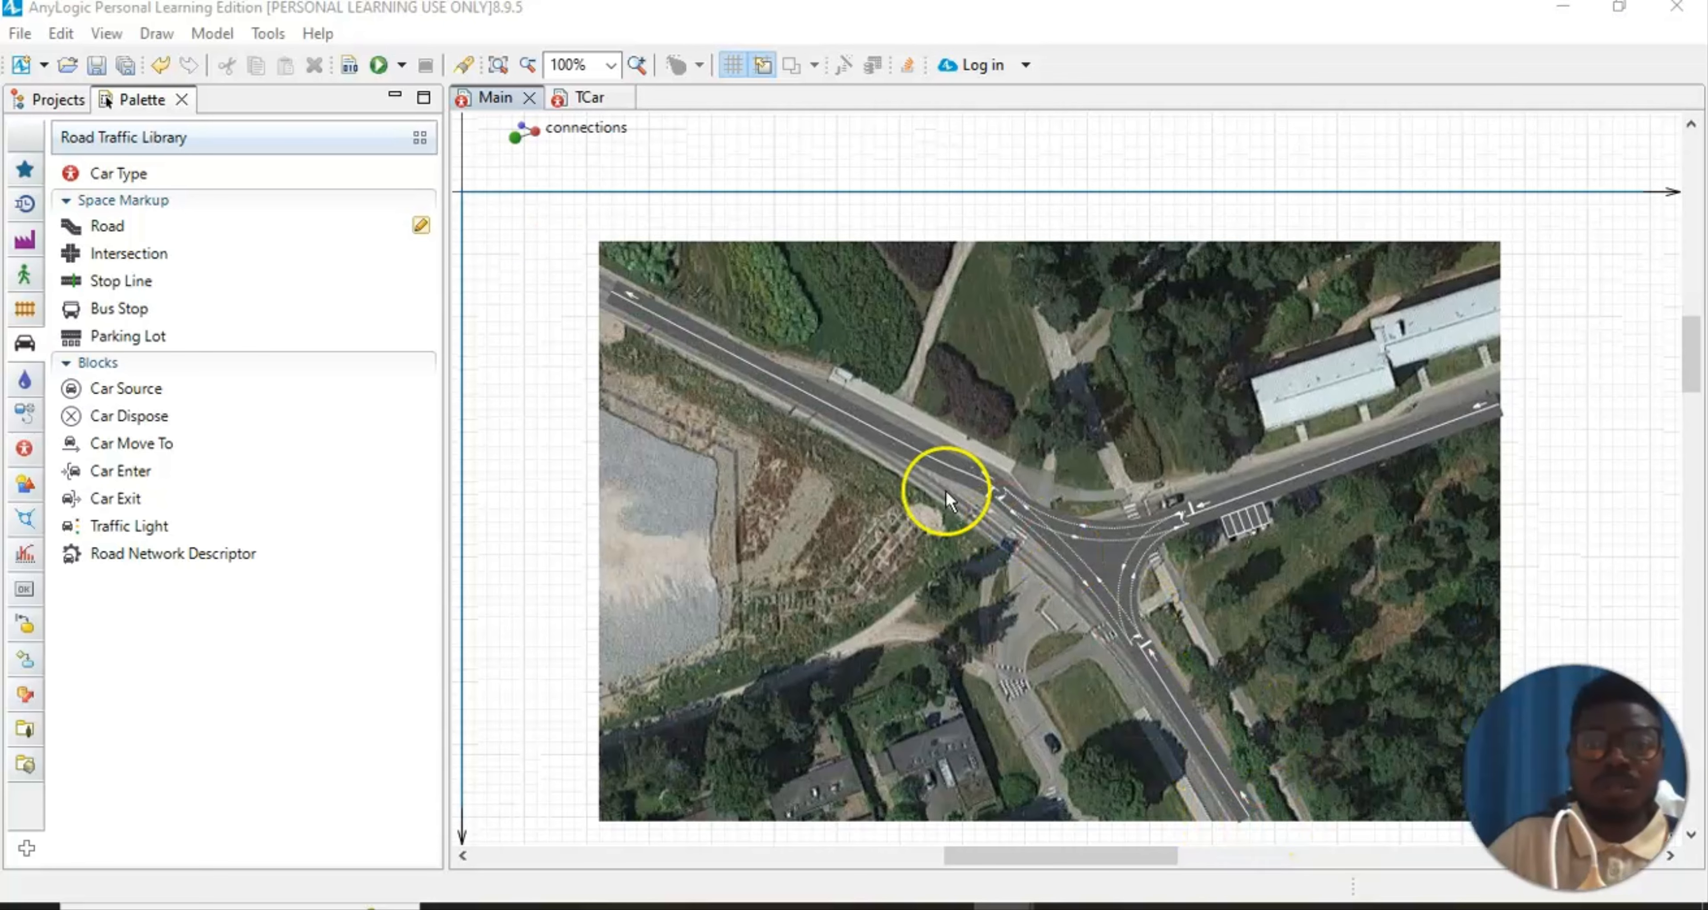
scroll(1013, 502, "down", 3)
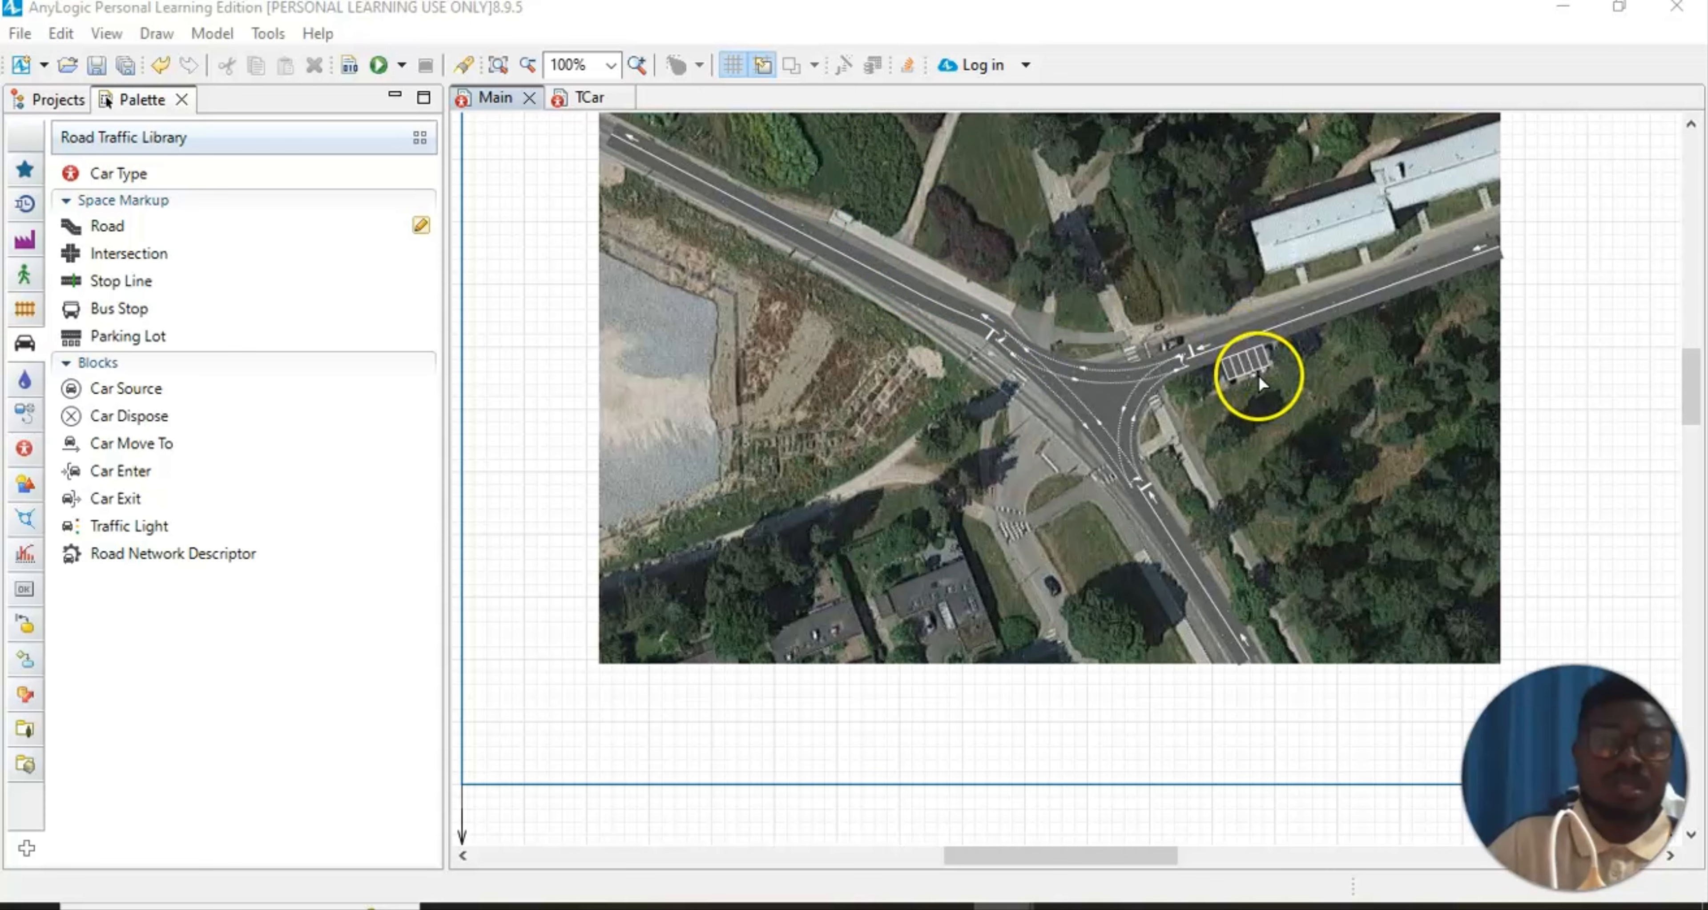
scroll(1258, 374, "up", 1)
scroll(1092, 440, "down", 5)
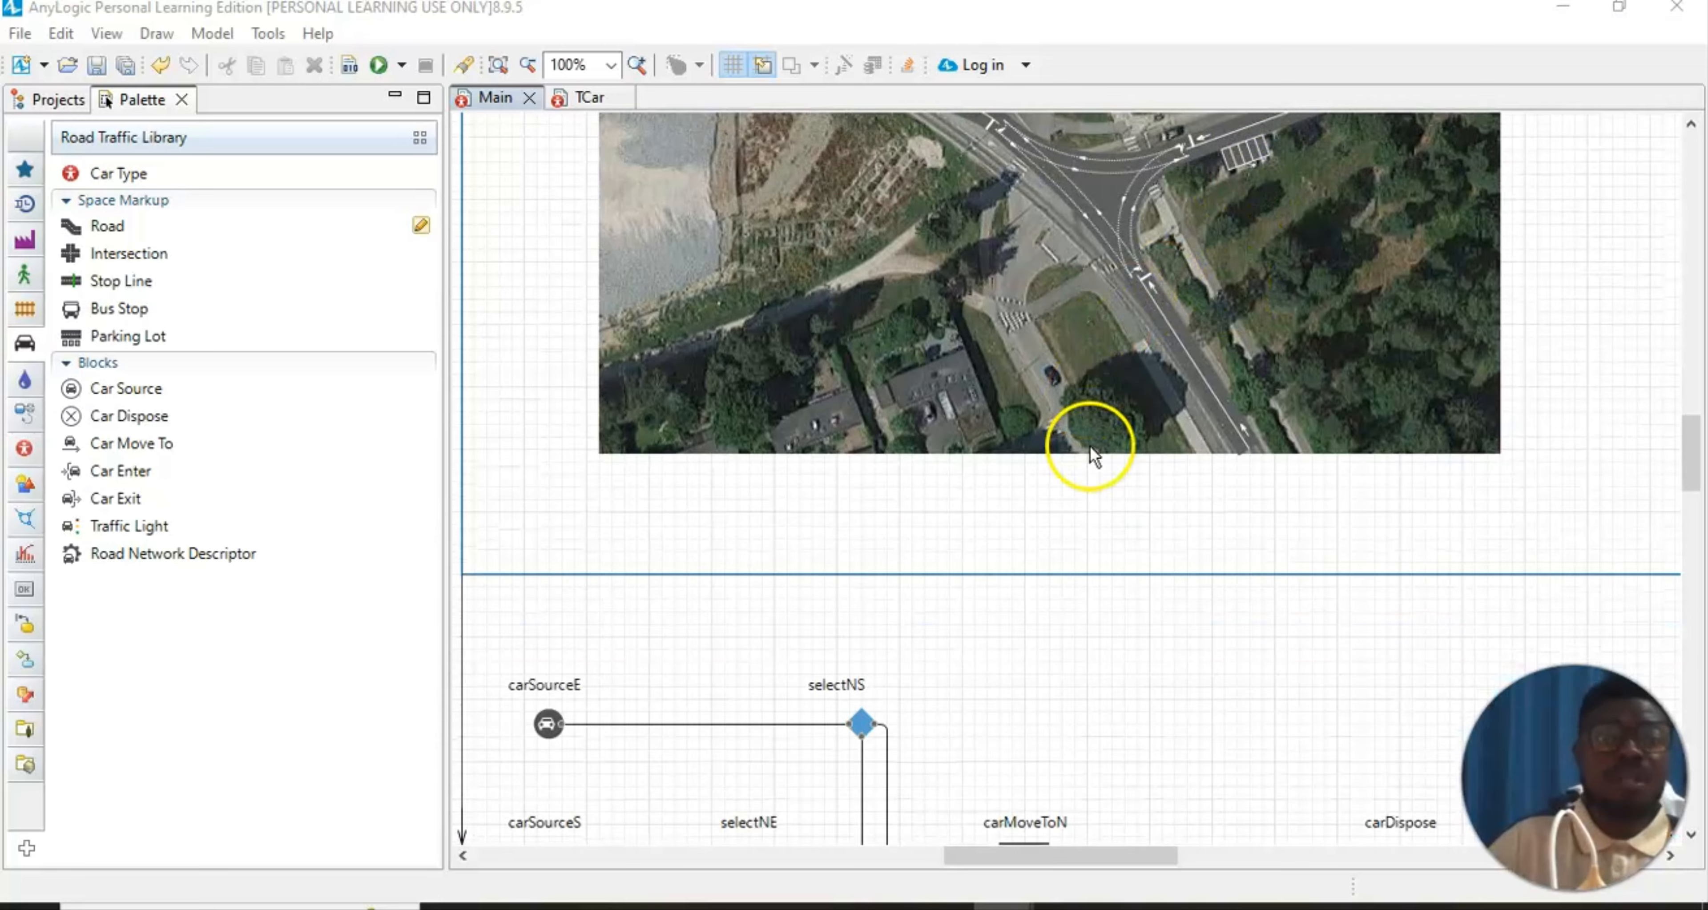
scroll(1092, 458, "down", 3)
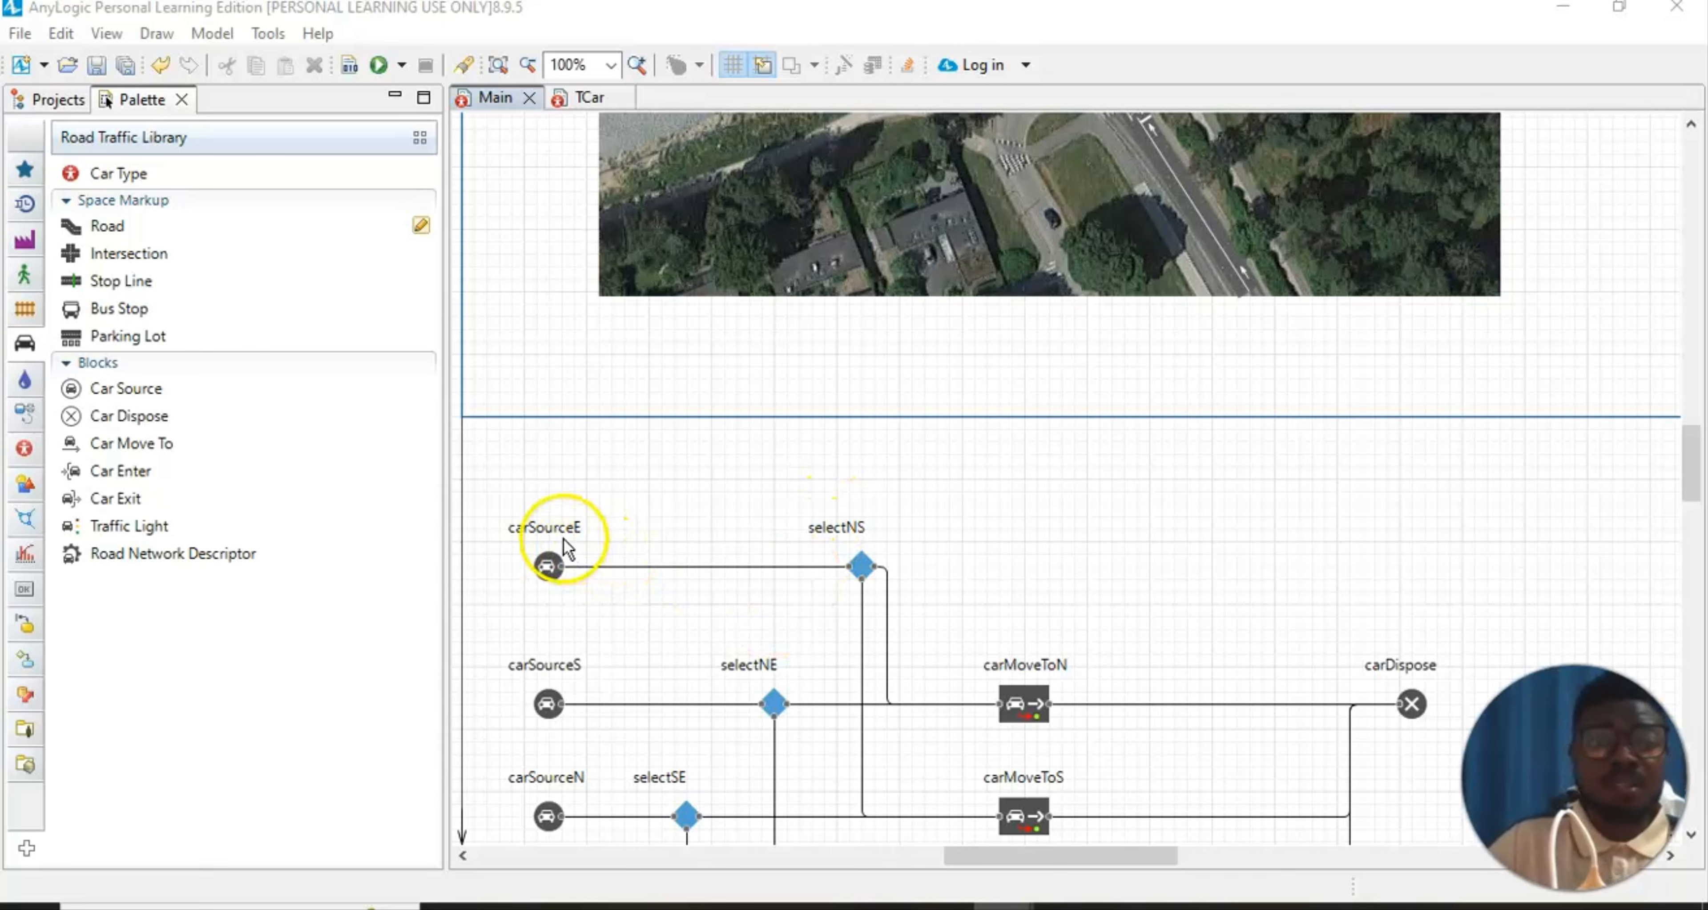
Add a Car Source block to the flowchart directly above carSourceE
left_click_drag(116, 388, 537, 483)
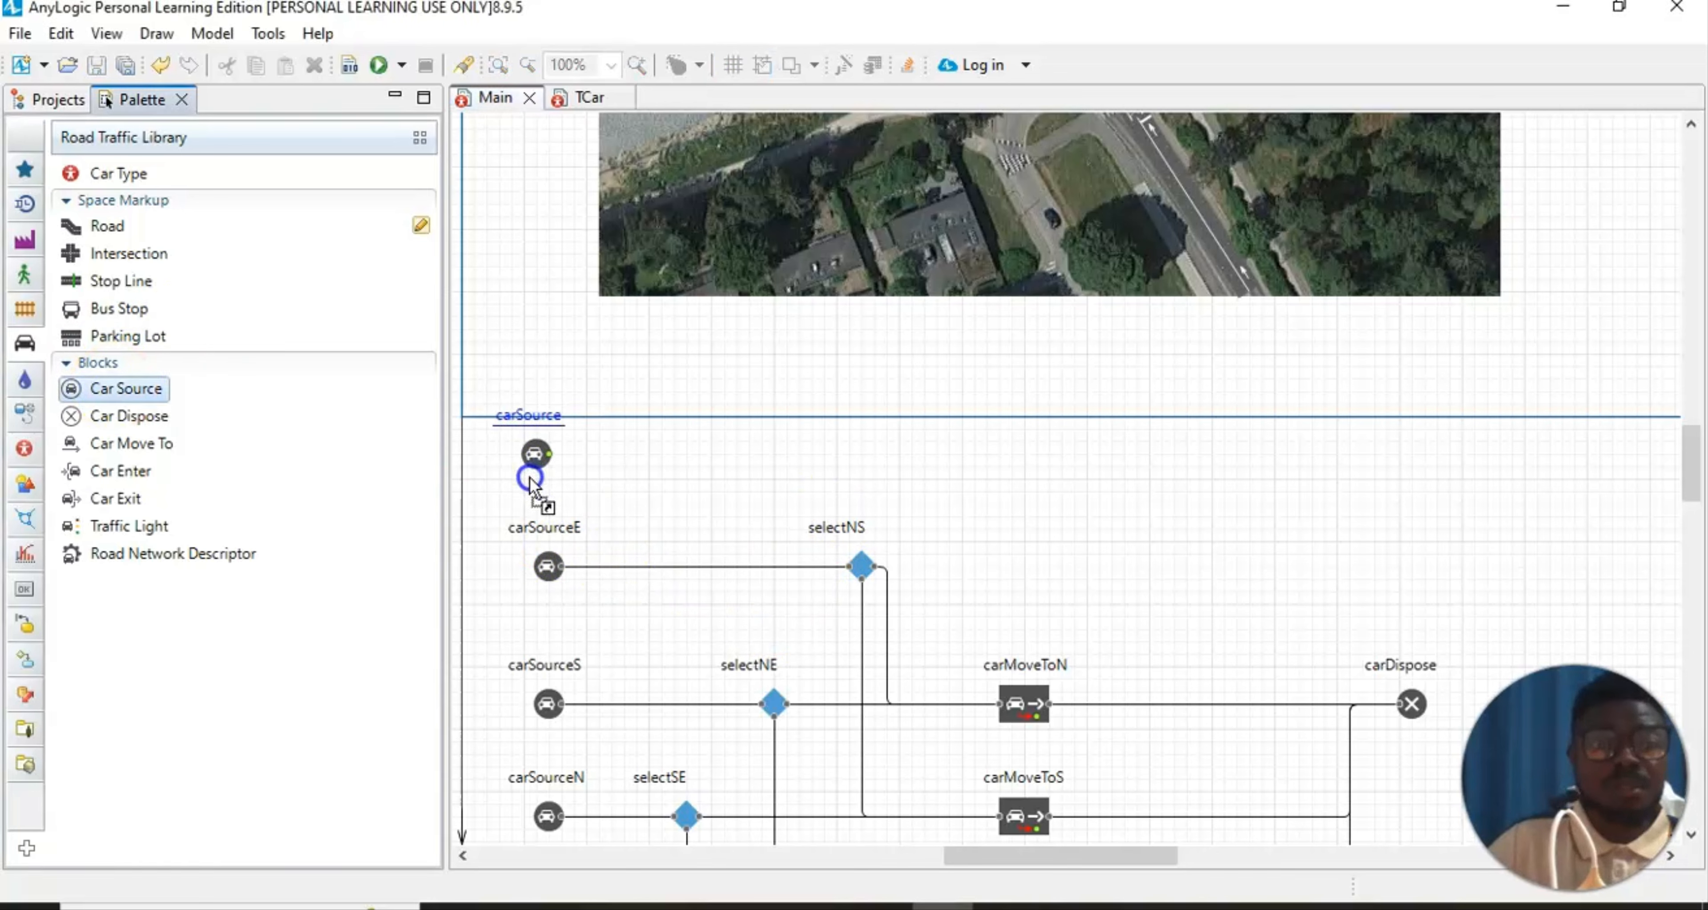
left_click(1195, 533)
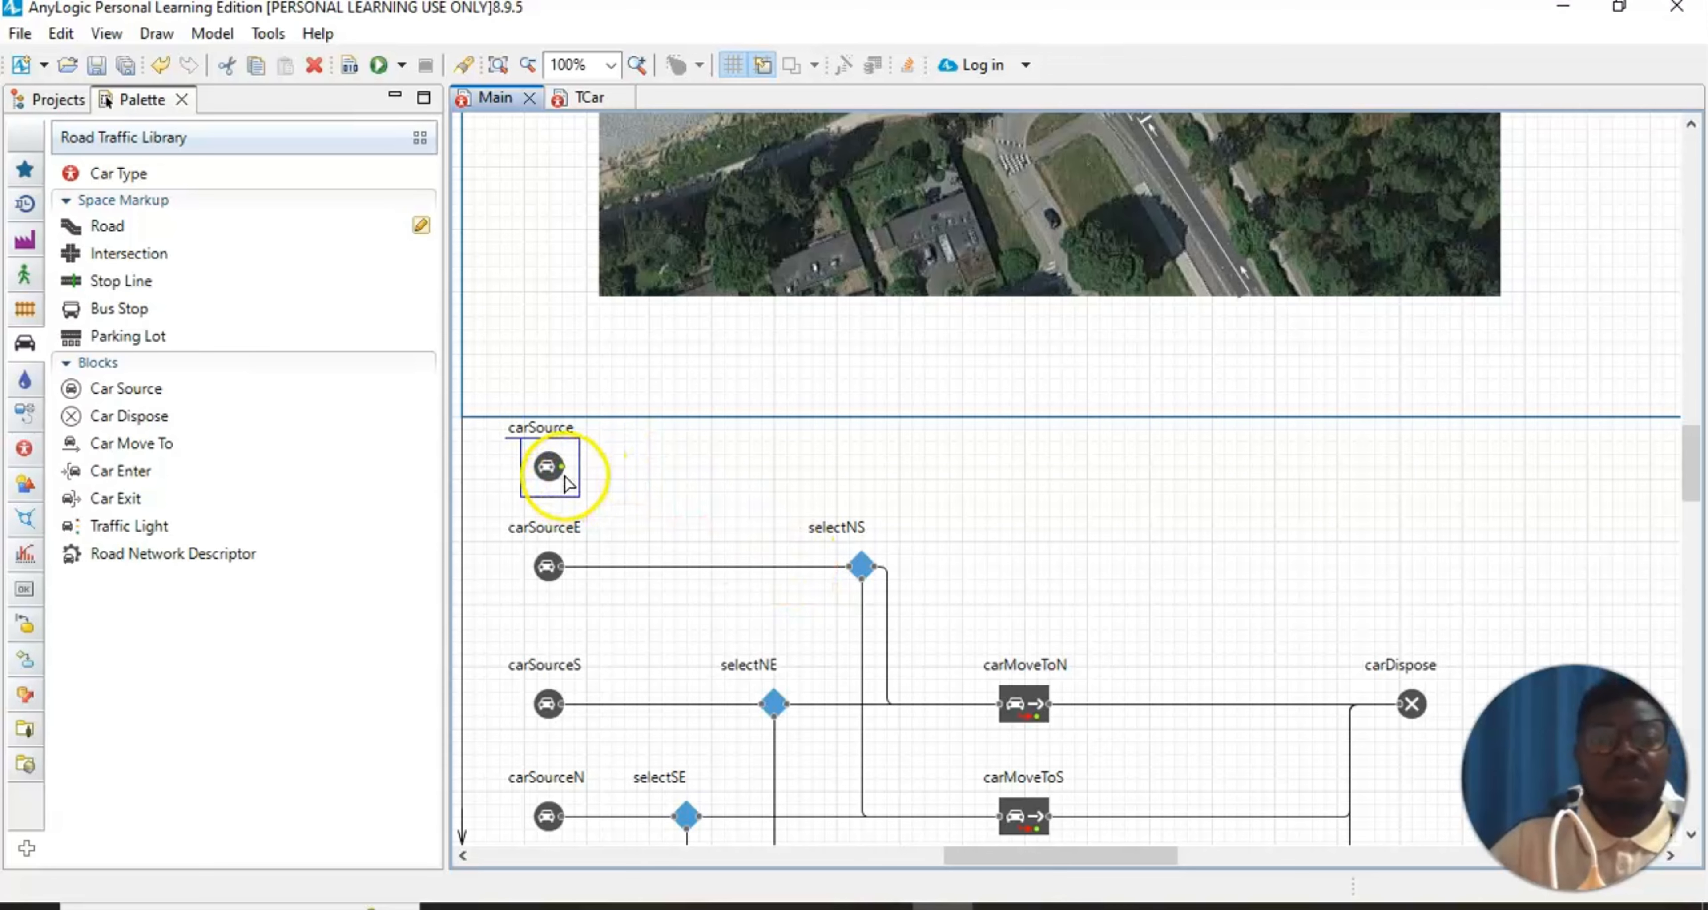
scroll(1197, 464, "up", 2)
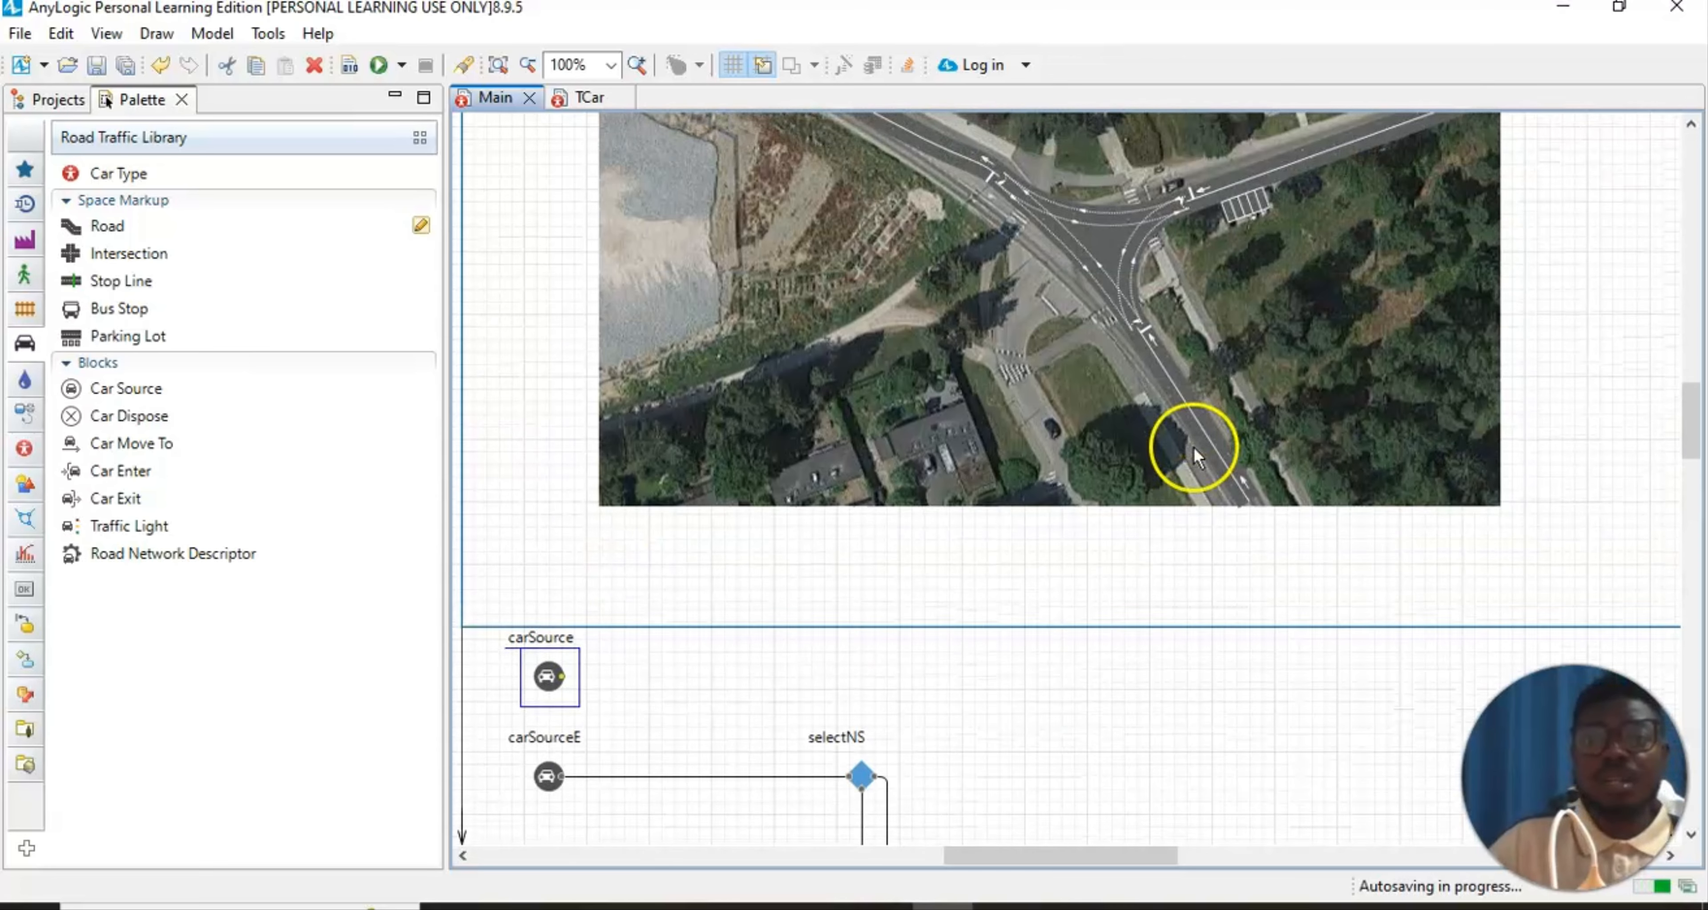
scroll(1193, 457, "up", 1)
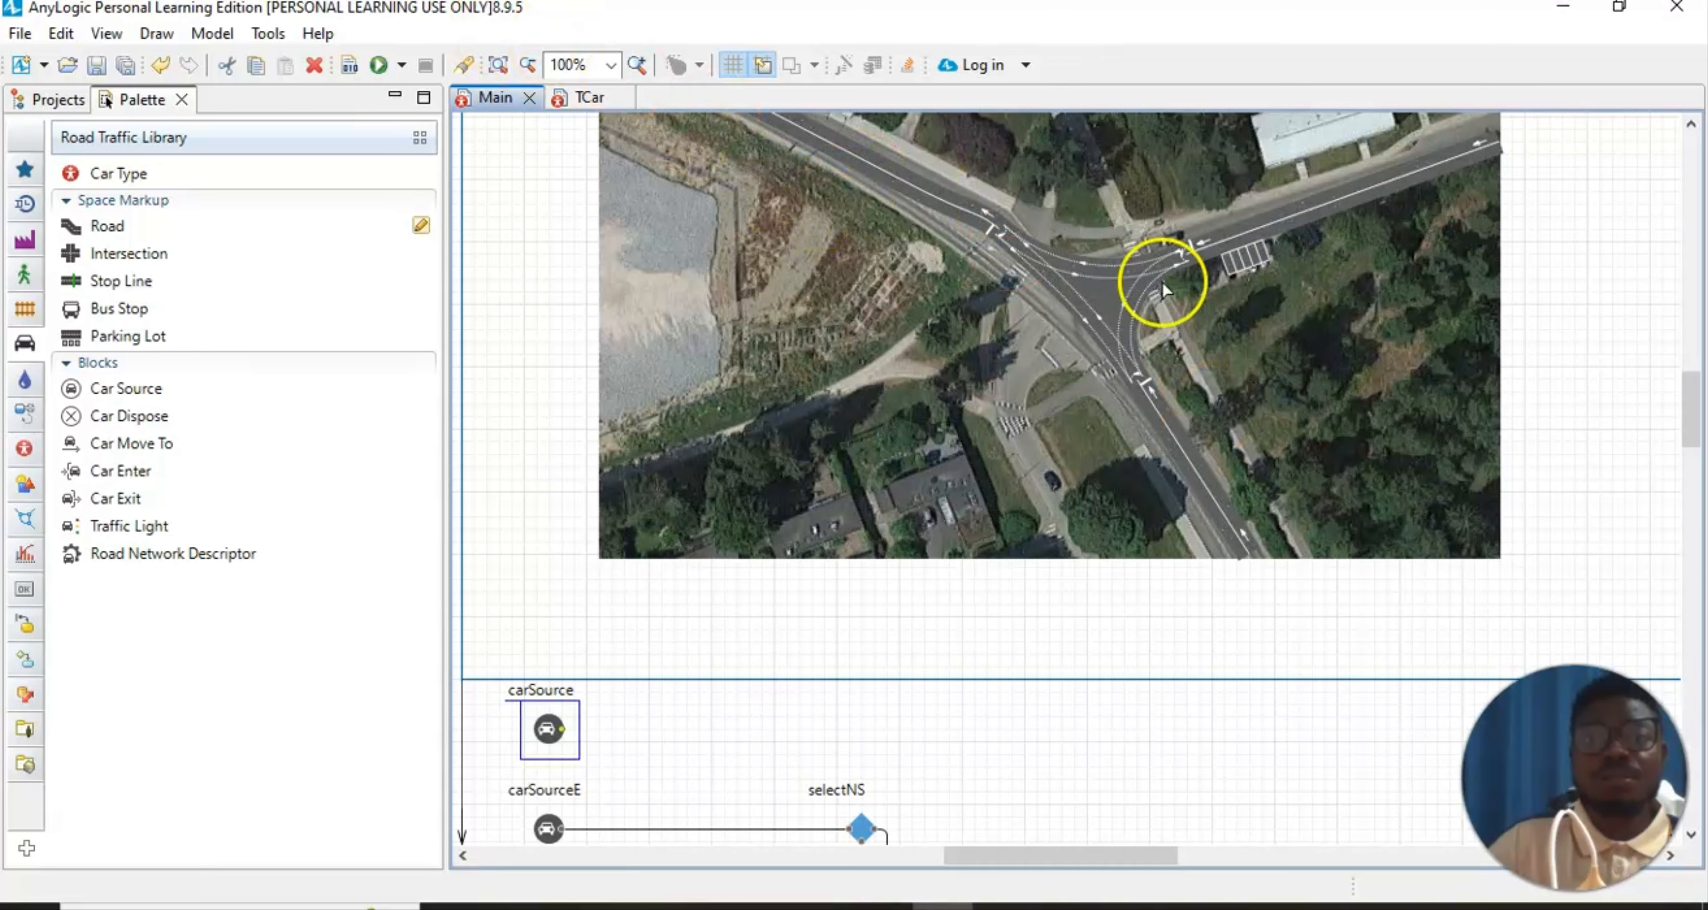
scroll(903, 427, "down", 5)
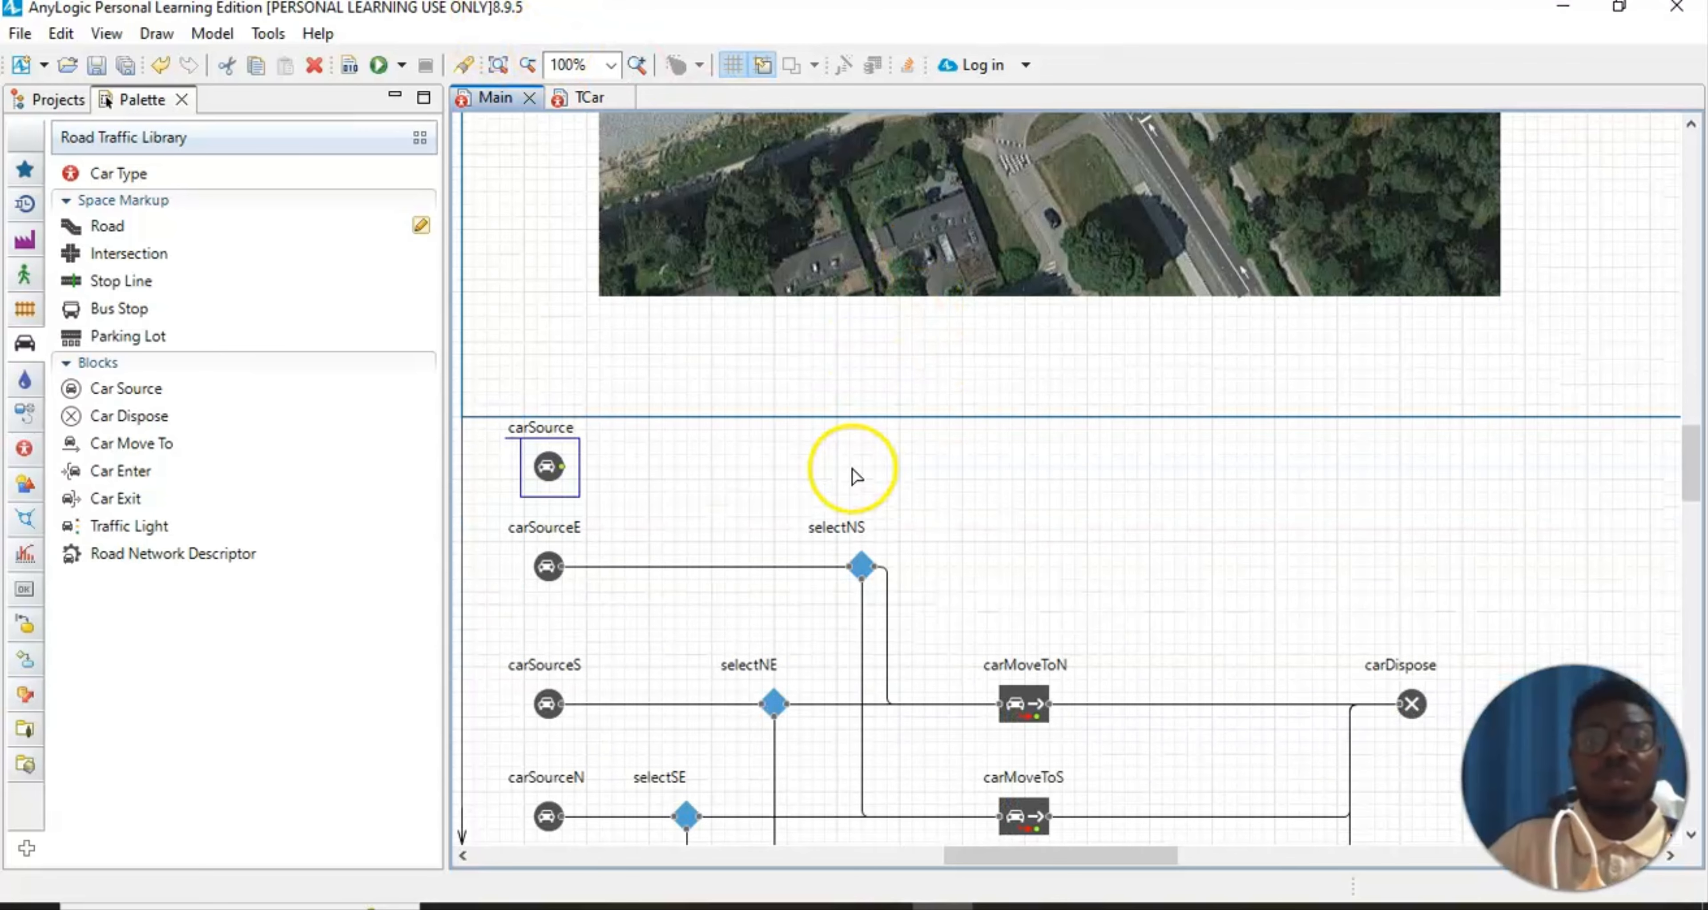
scroll(805, 517, "down", 2)
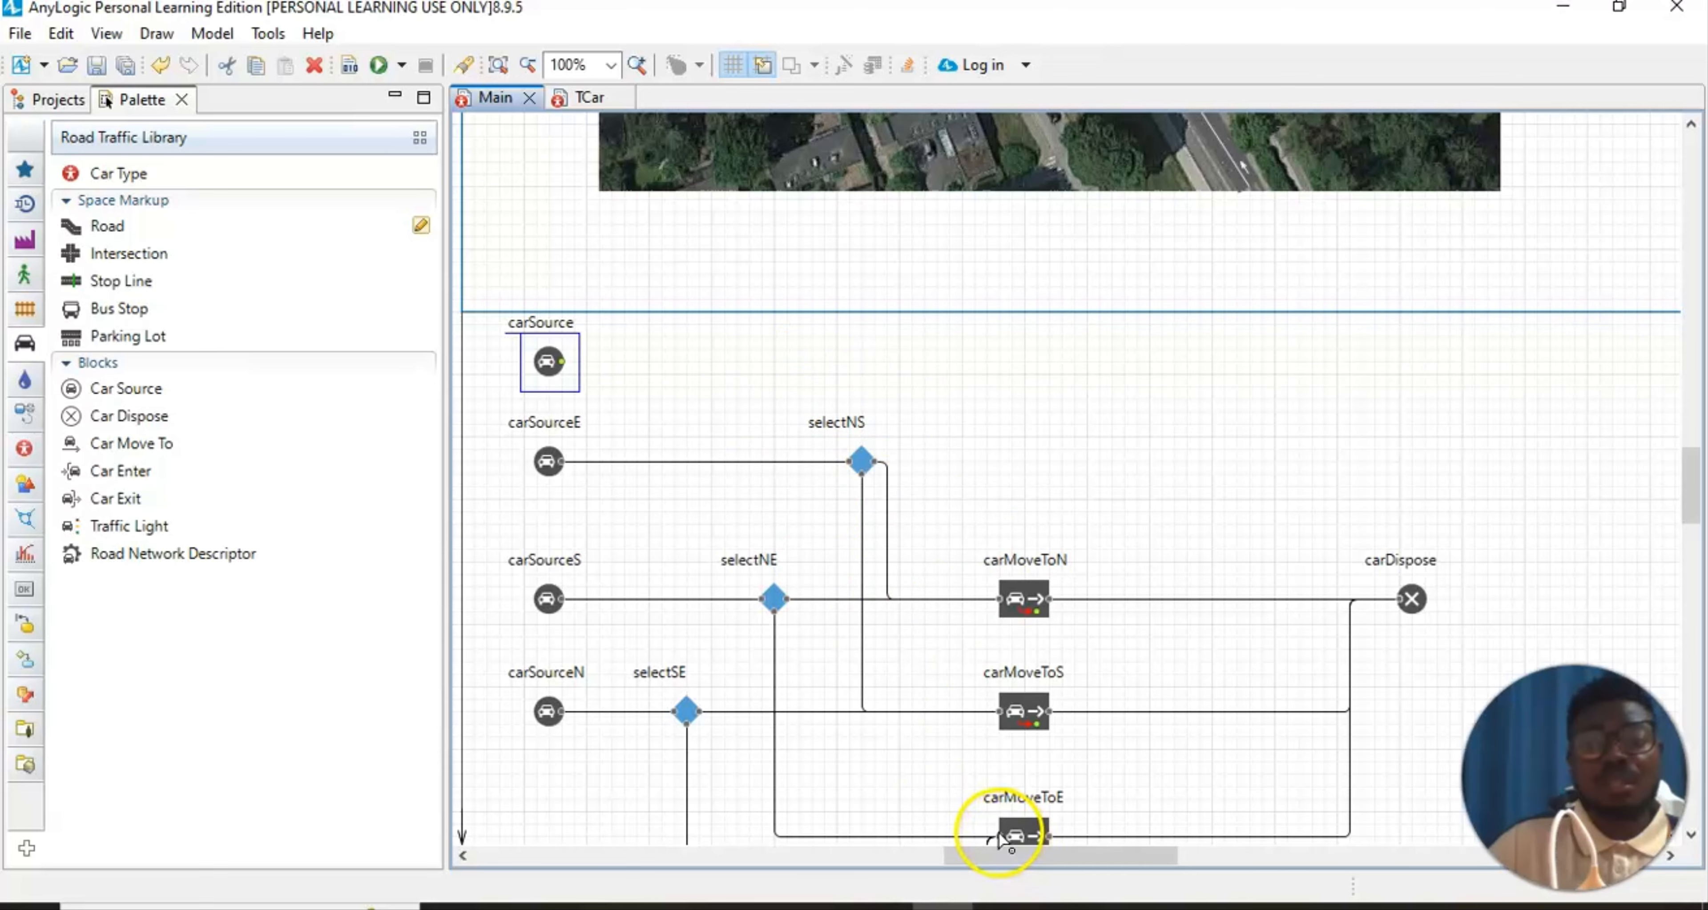
scroll(1004, 809, "down", 3)
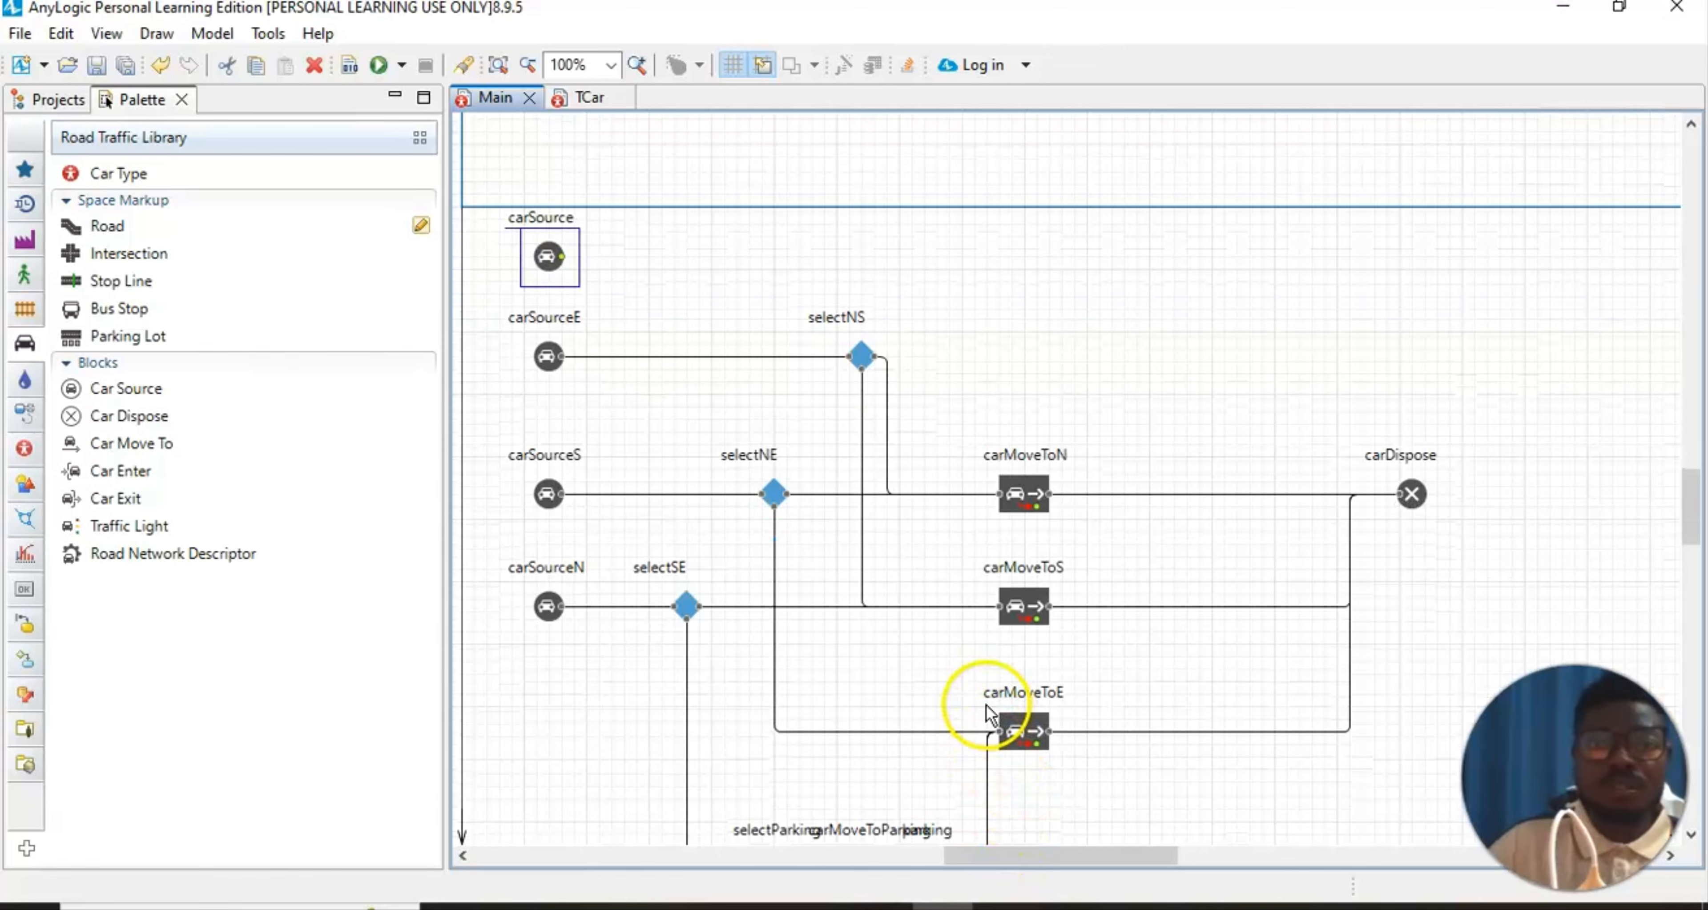
scroll(984, 706, "up", 4)
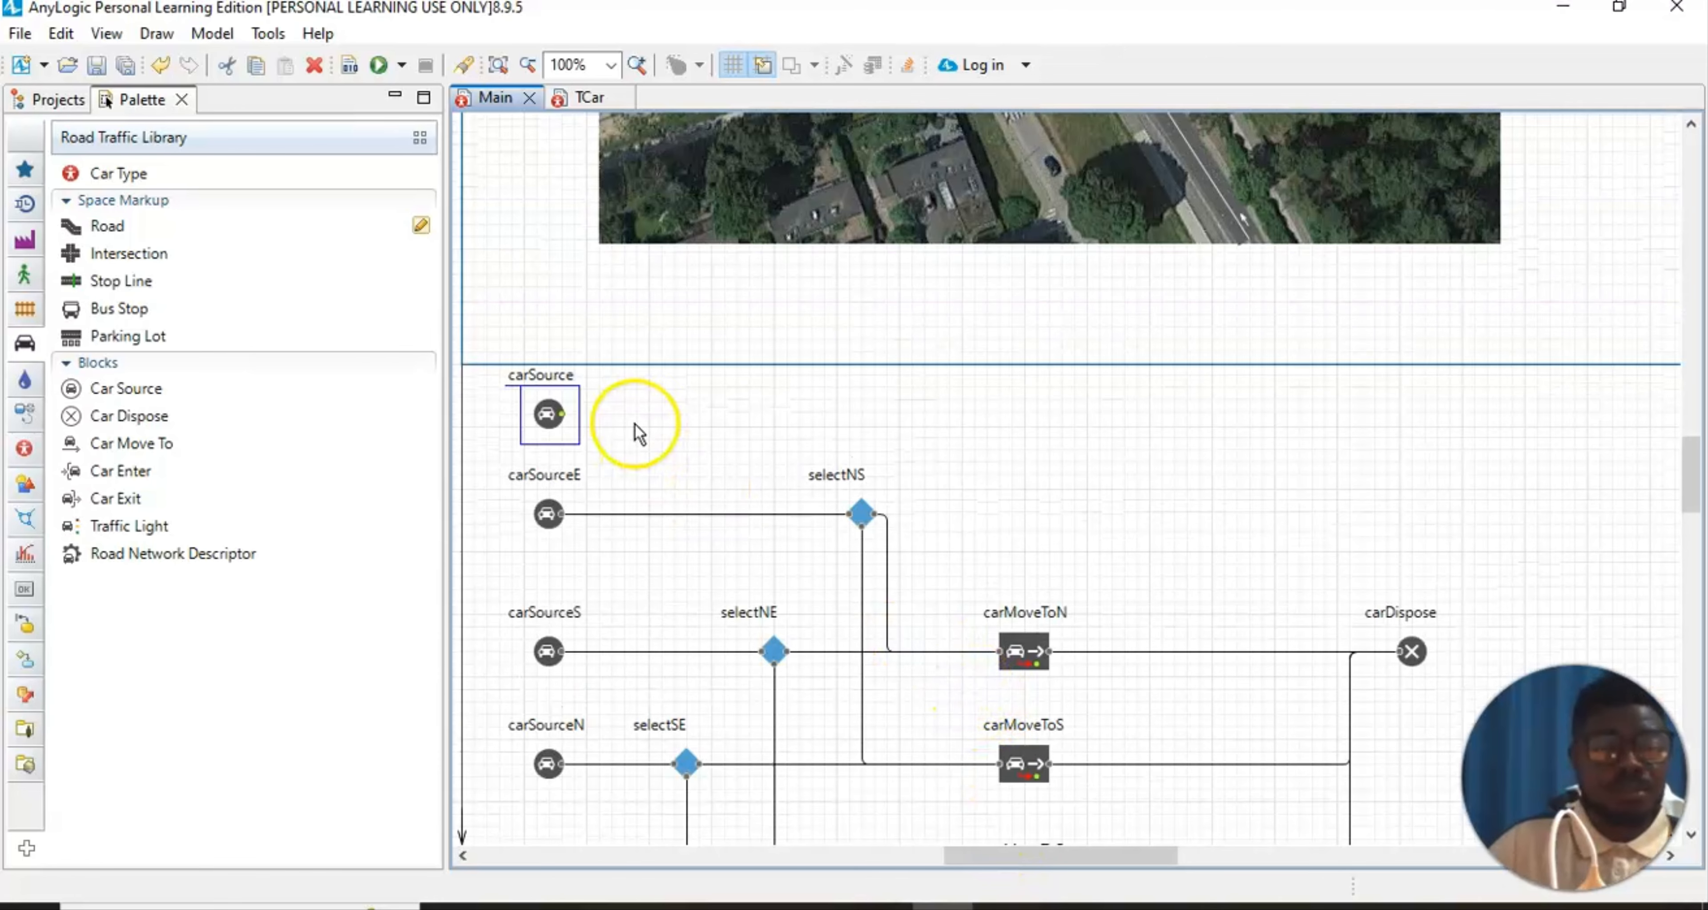
scroll(611, 423, "up", 1)
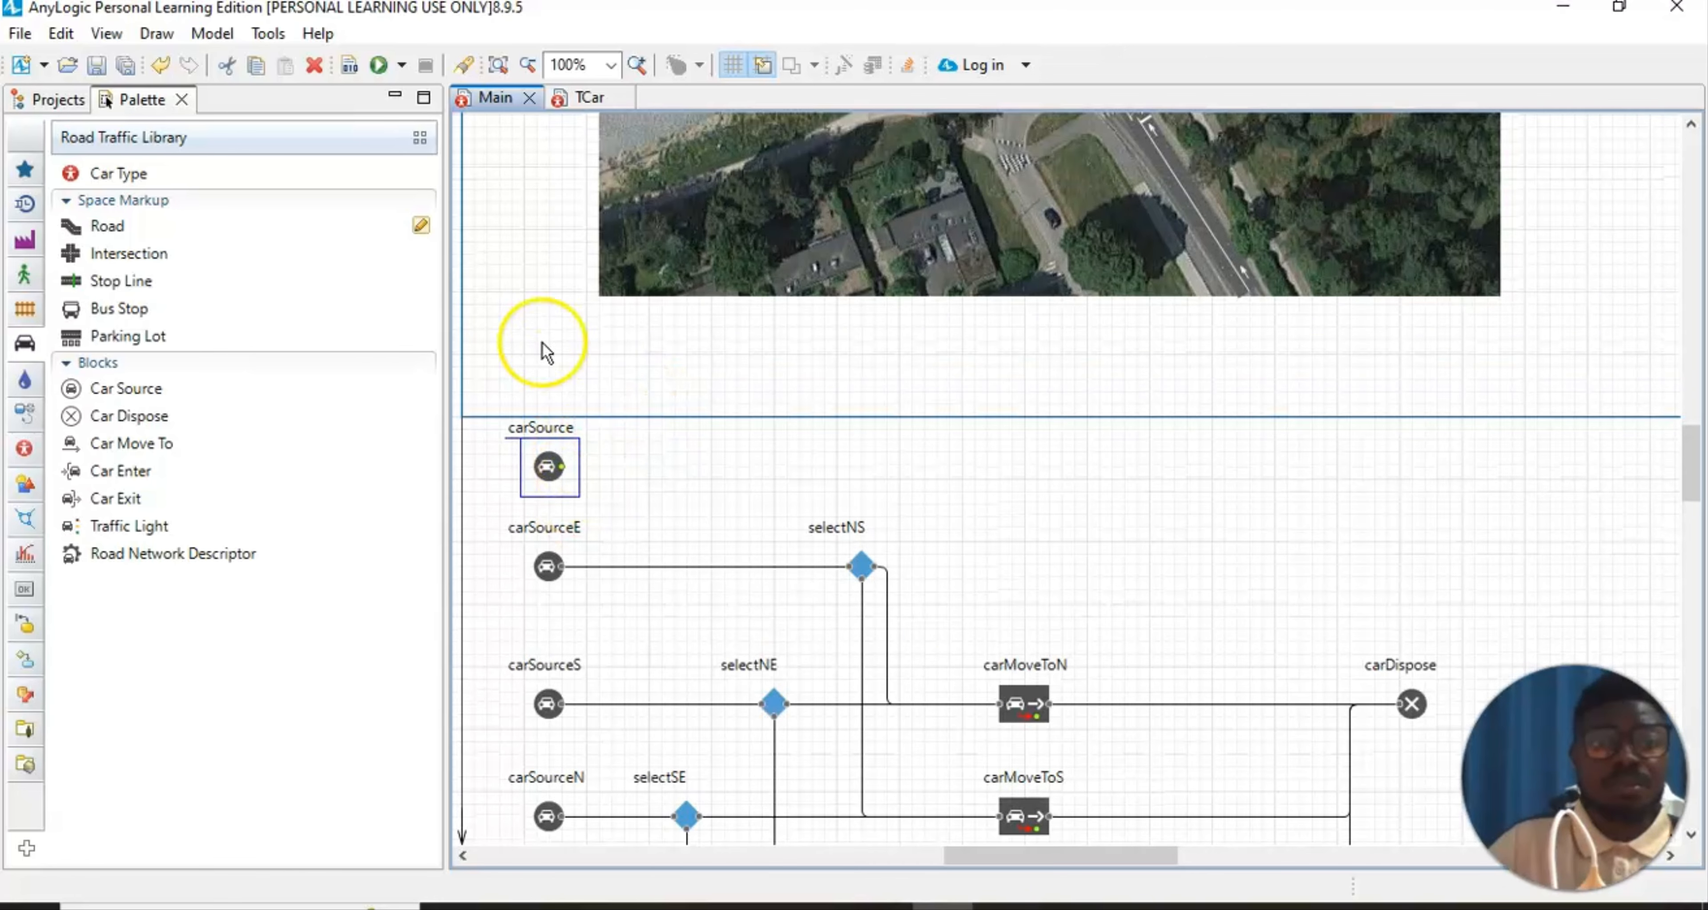
Connect the new car source's output to the input of carMoveToN, routing the connector above and around the selectNS branch
double_click(562, 468)
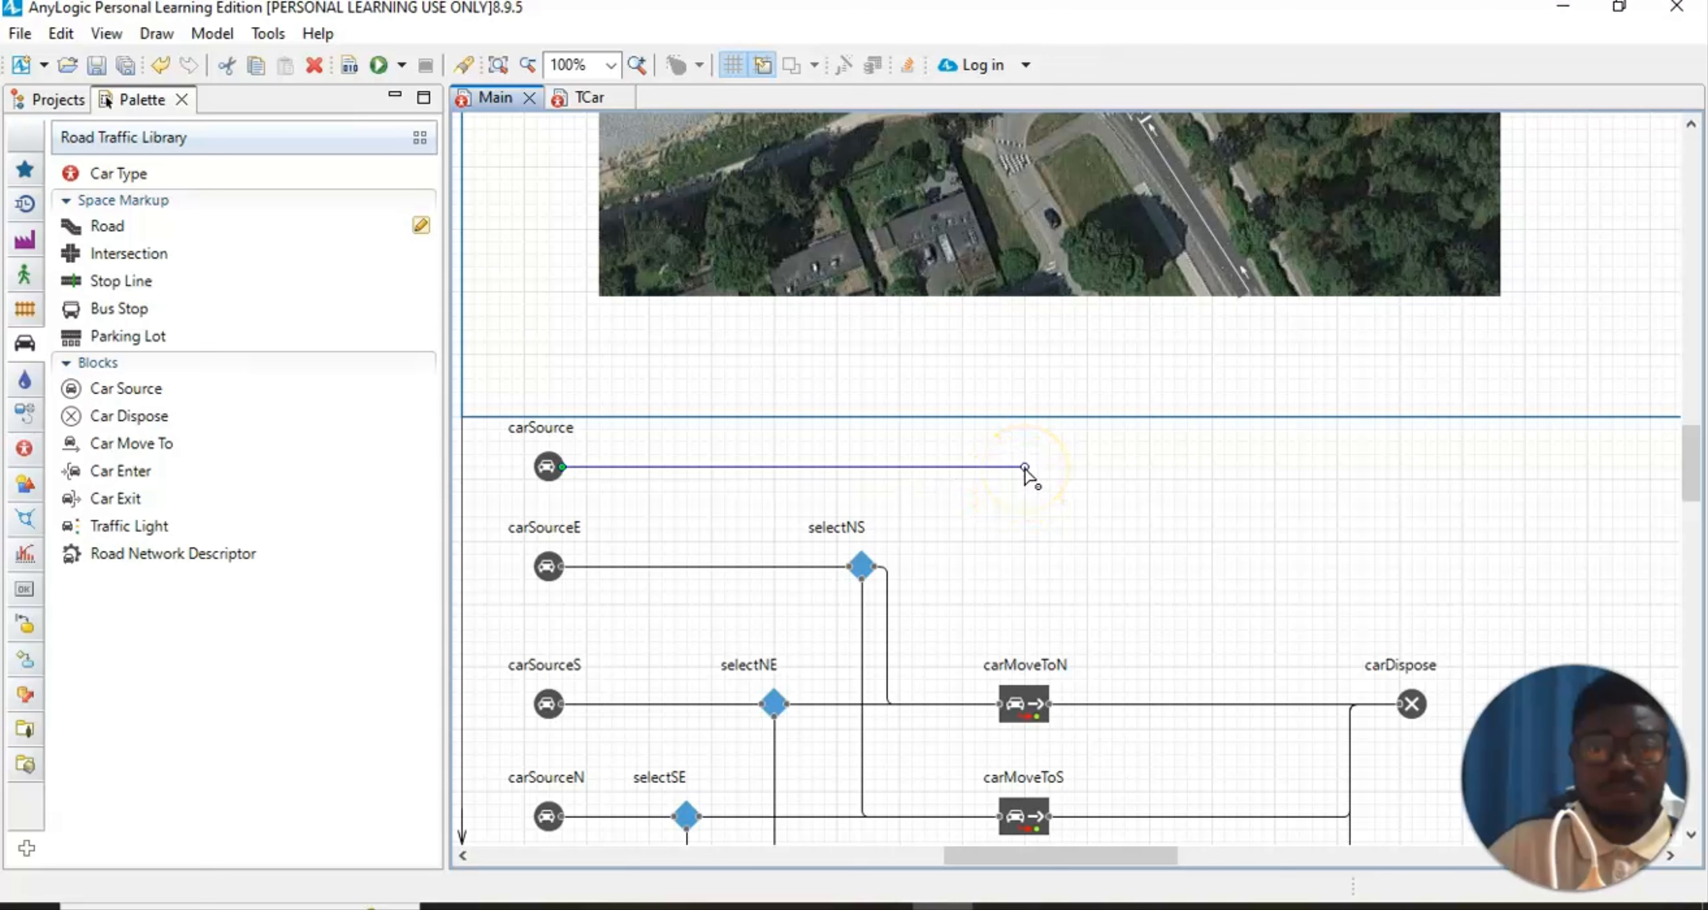
left_click(1010, 467)
left_click(987, 467)
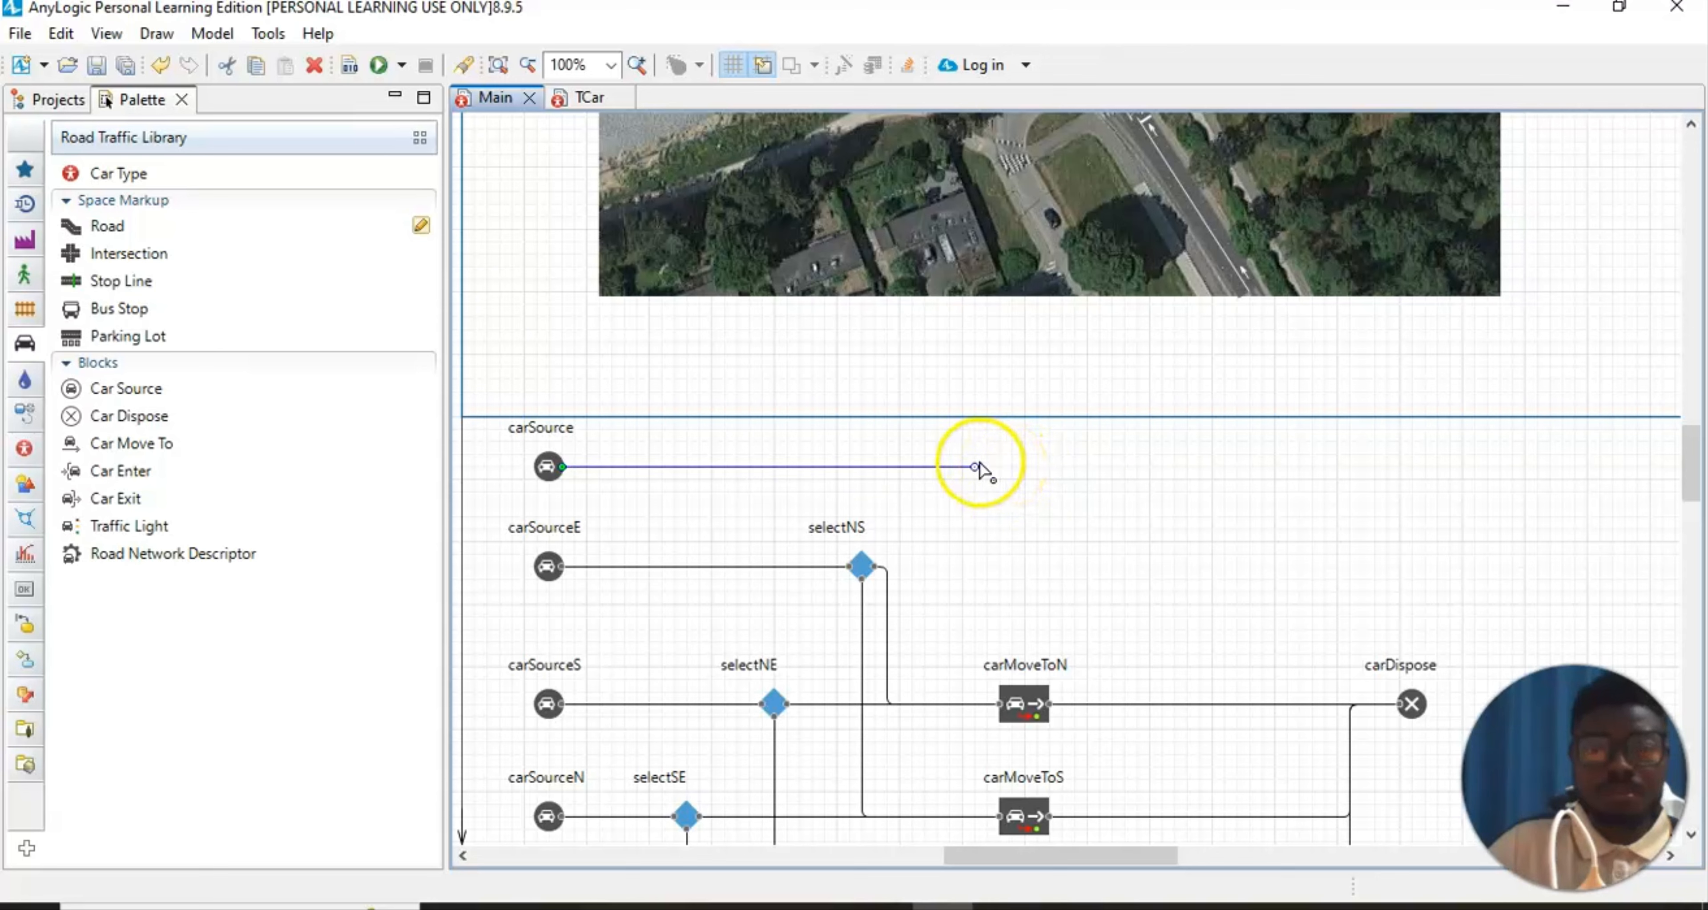
left_click(974, 468)
left_click(973, 715)
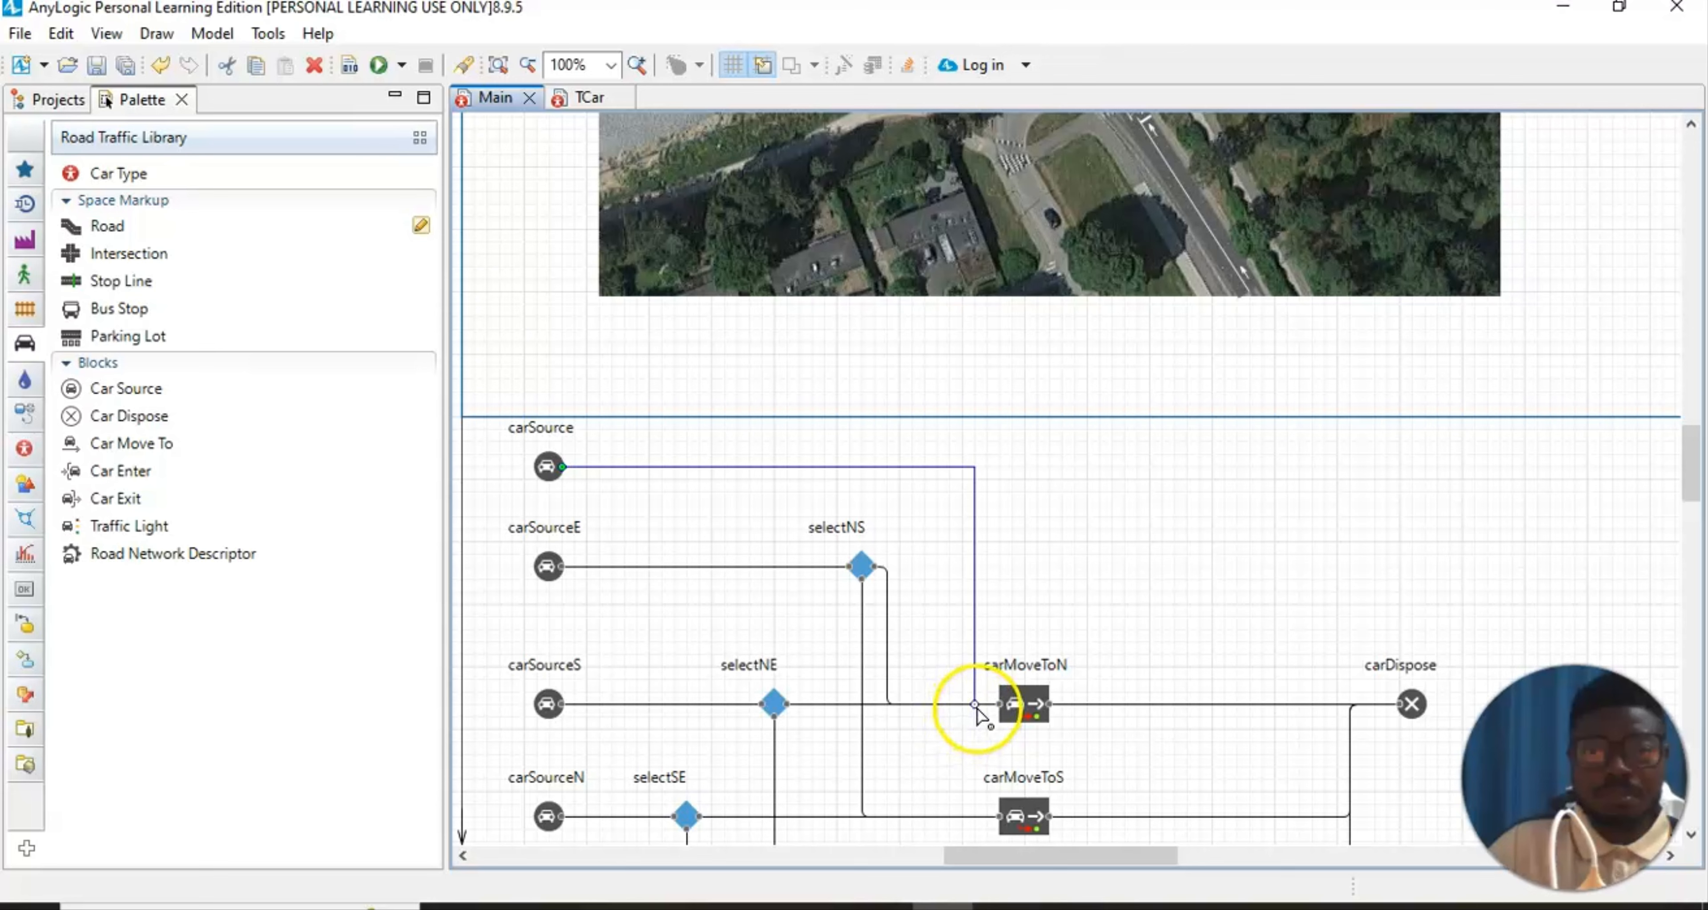
left_click(1000, 705)
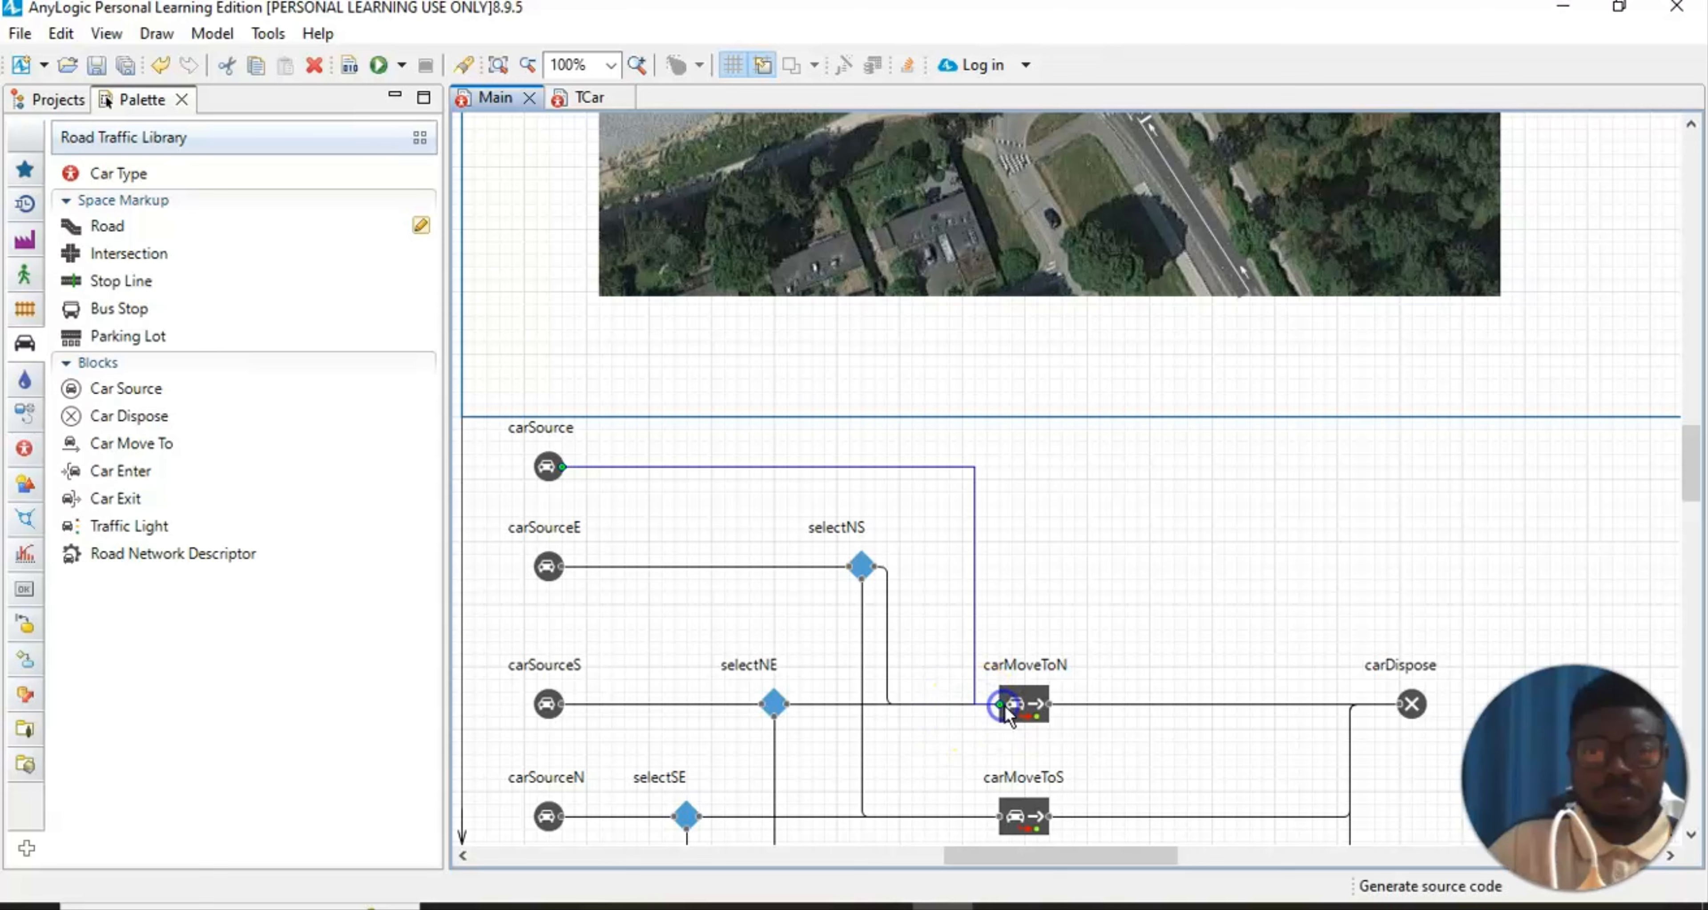
left_click(1171, 568)
left_click(1103, 586)
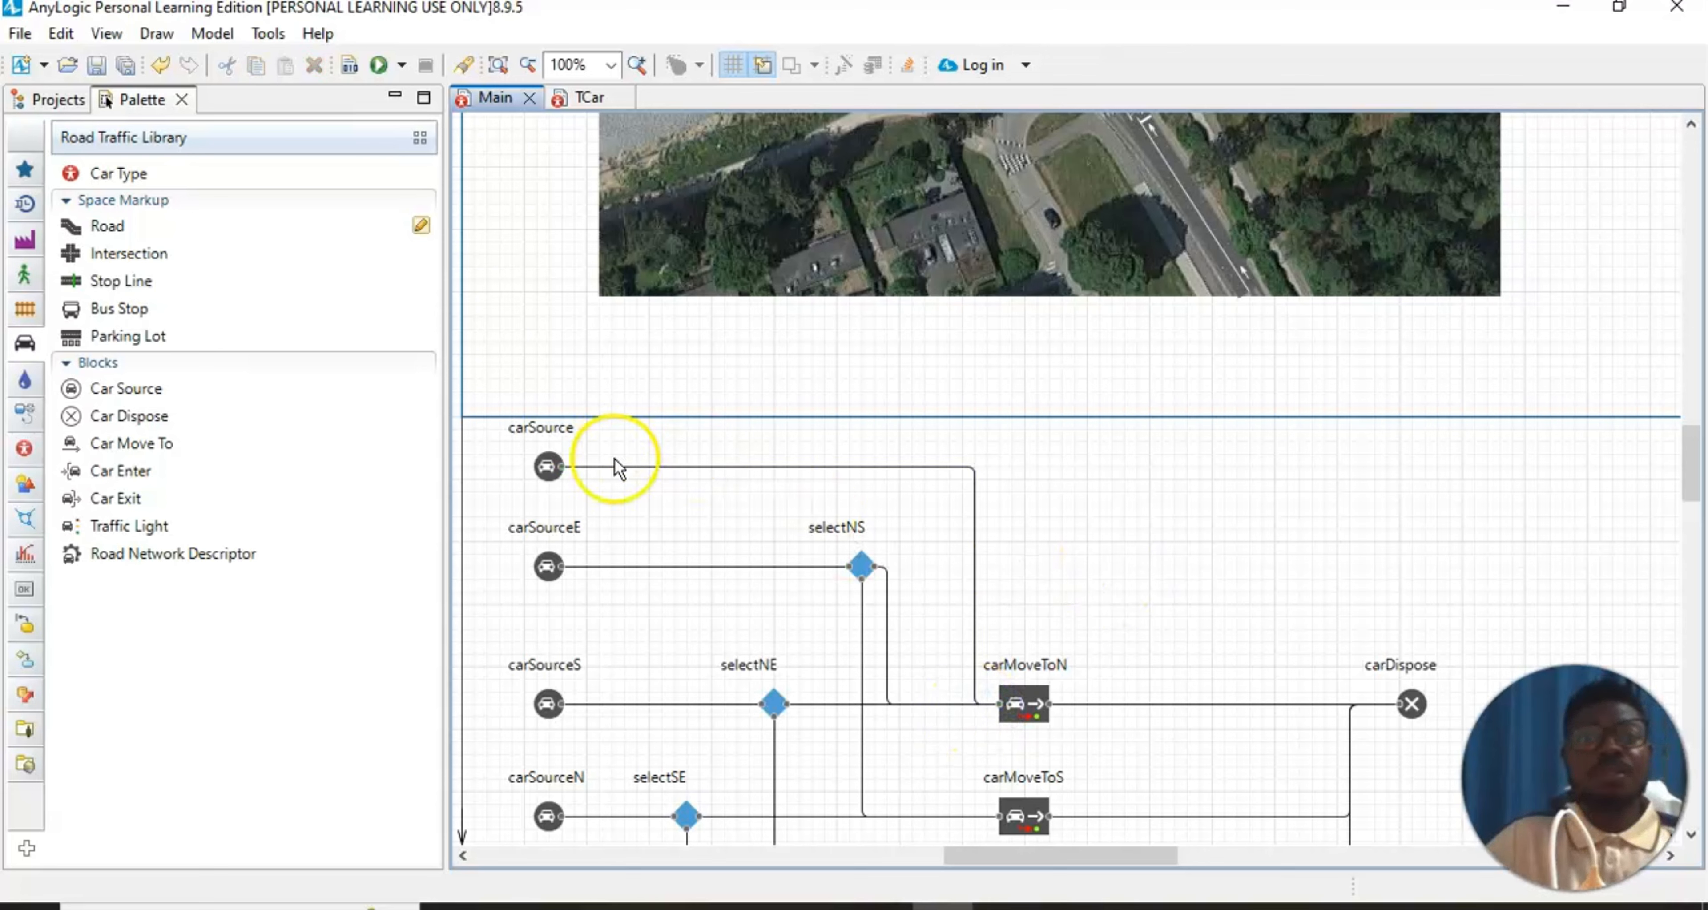
Rename the new car source to busSource and set its arrival rate to 50 per hour
left_click(548, 466)
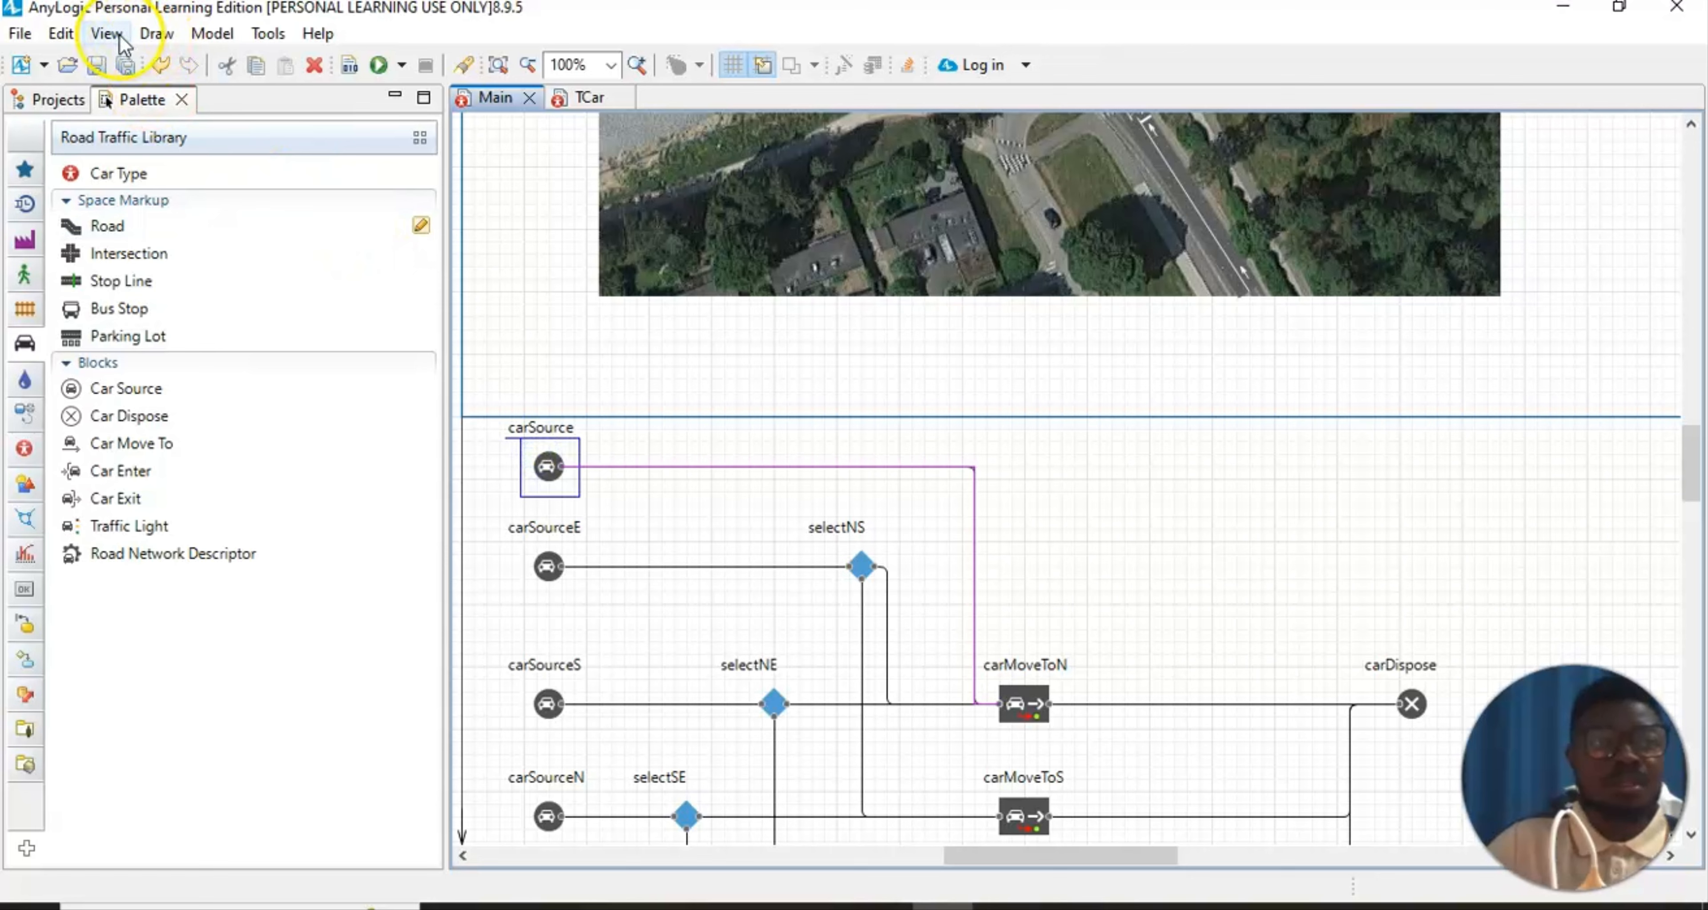
left_click(106, 33)
left_click(144, 86)
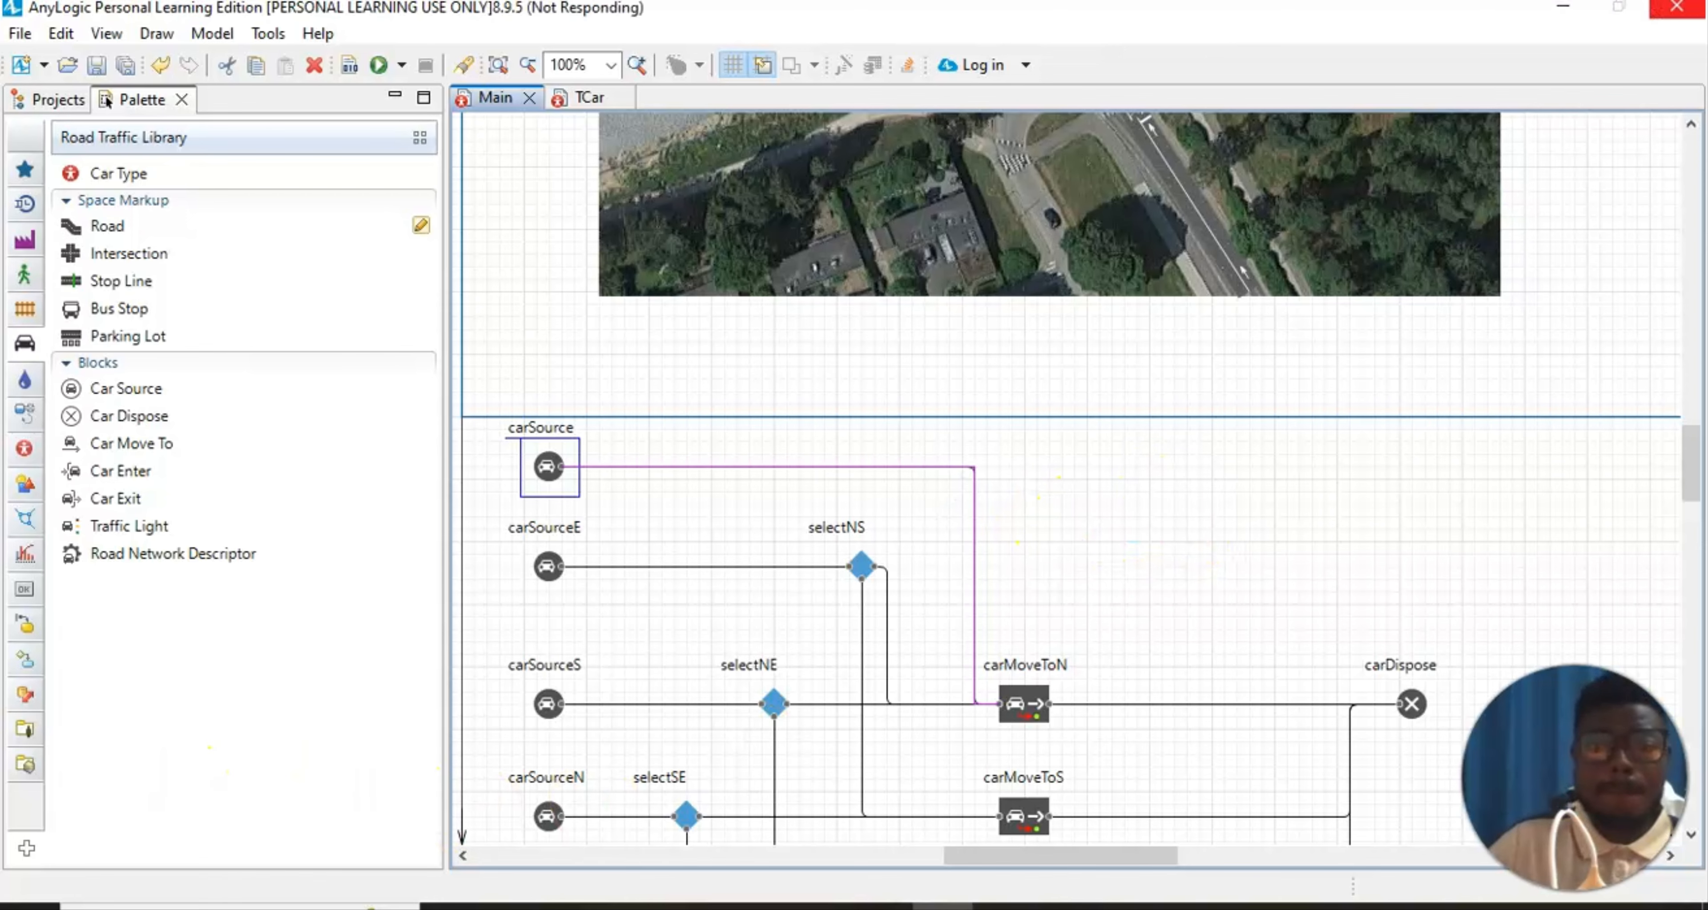
left_click(1323, 179)
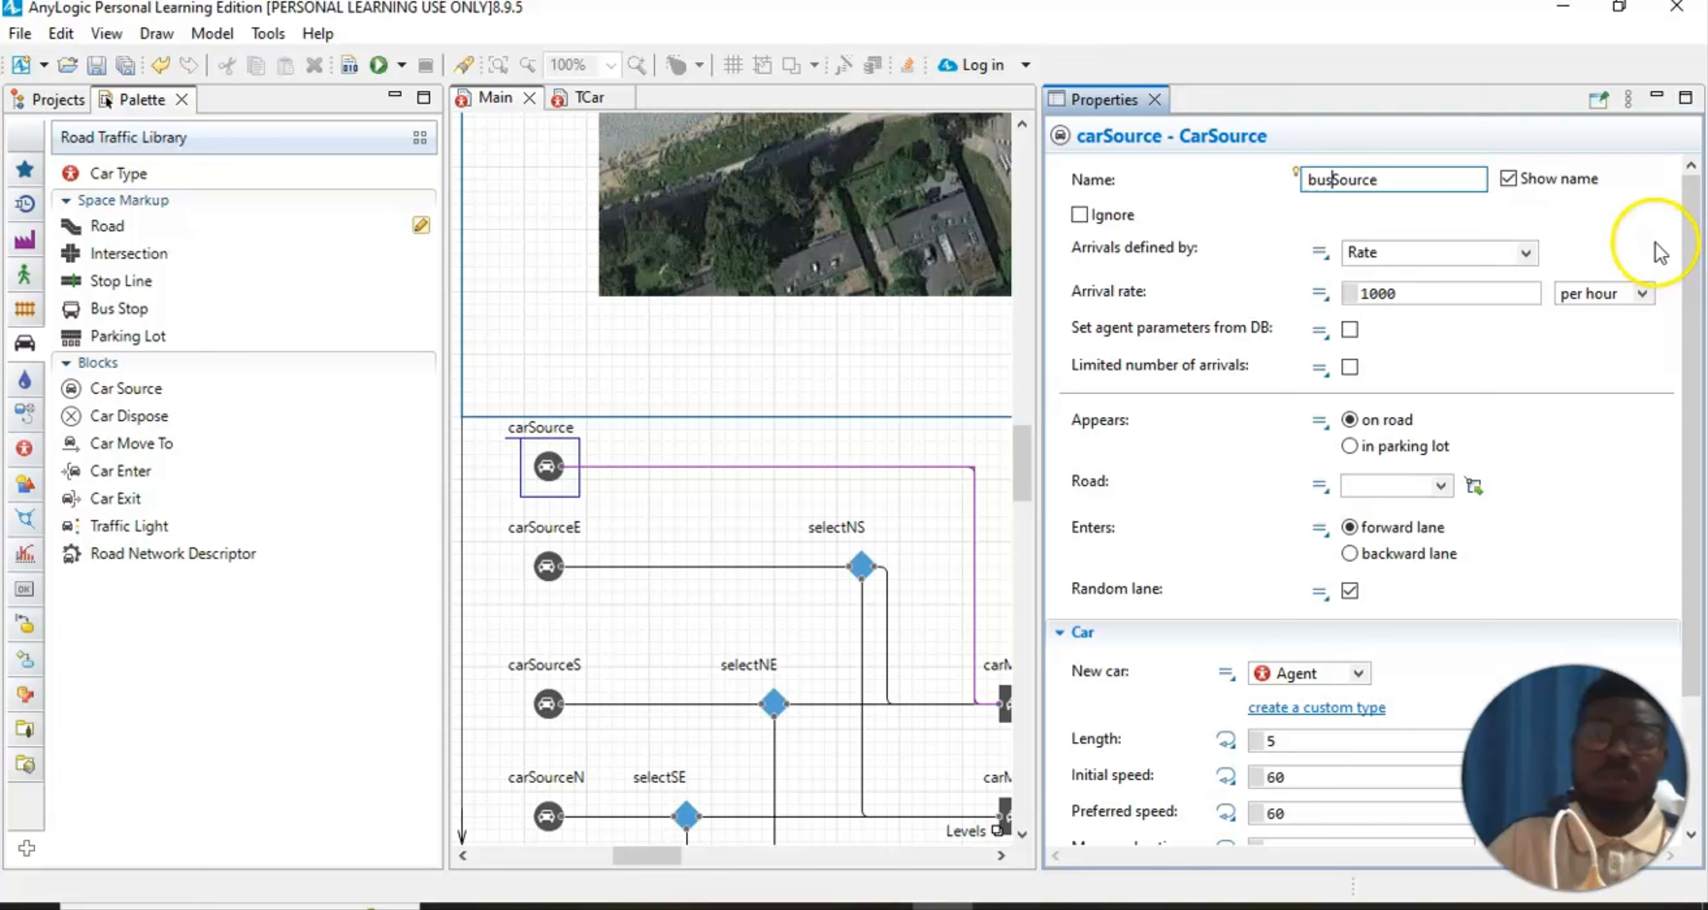
left_click(1411, 284)
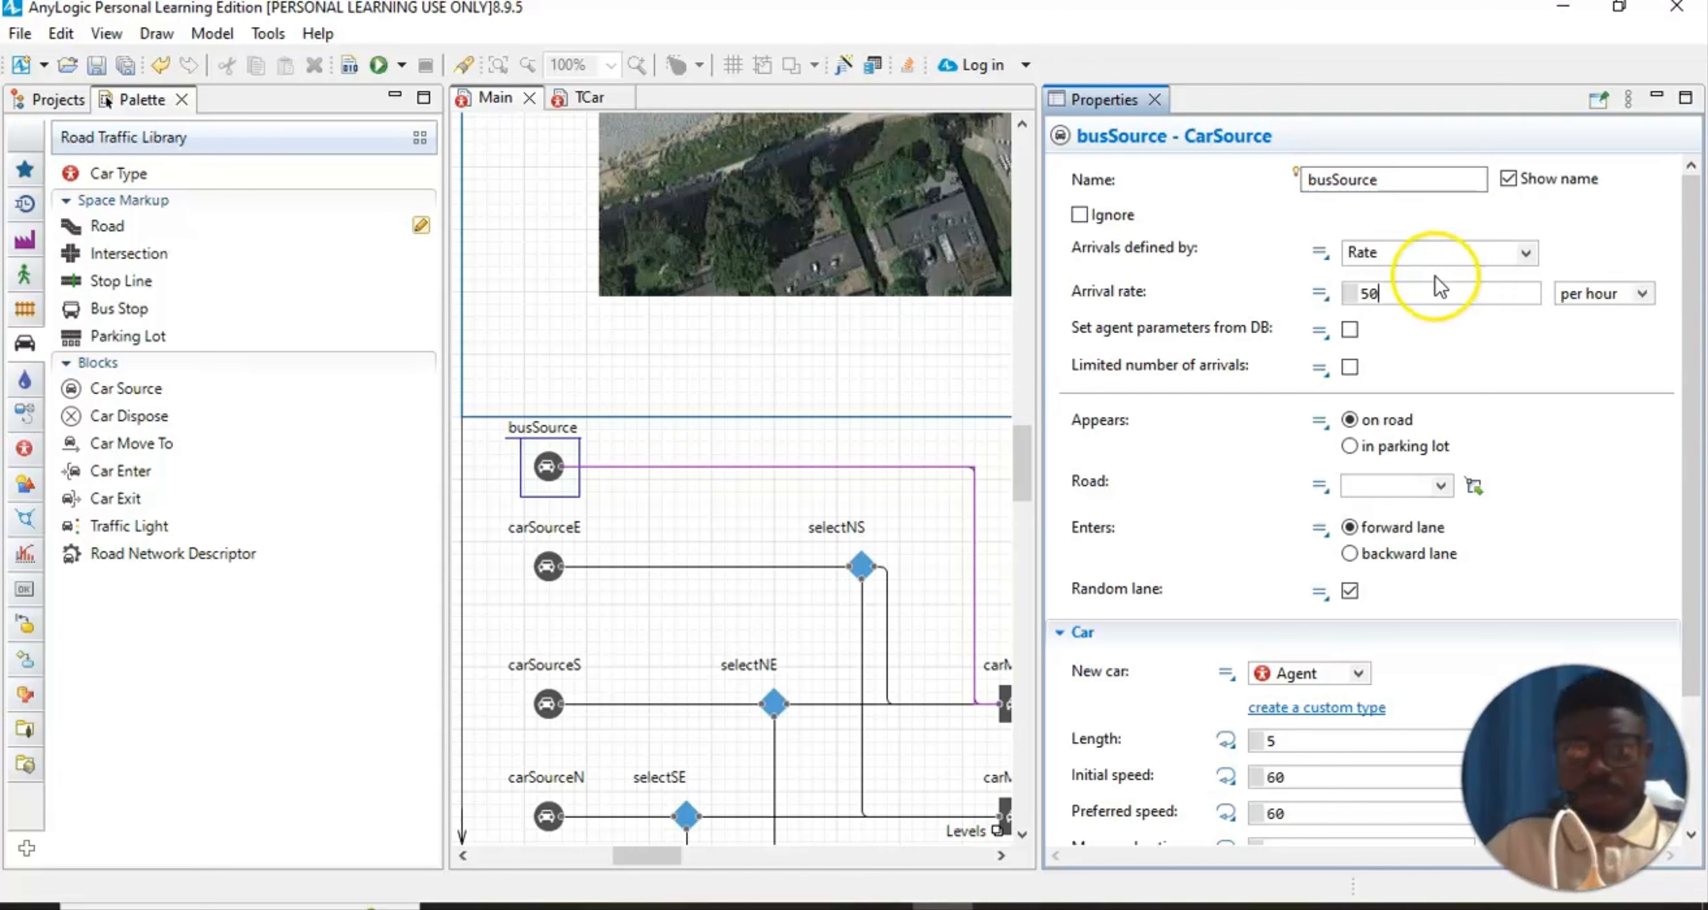
left_click(1497, 367)
left_click(1374, 292)
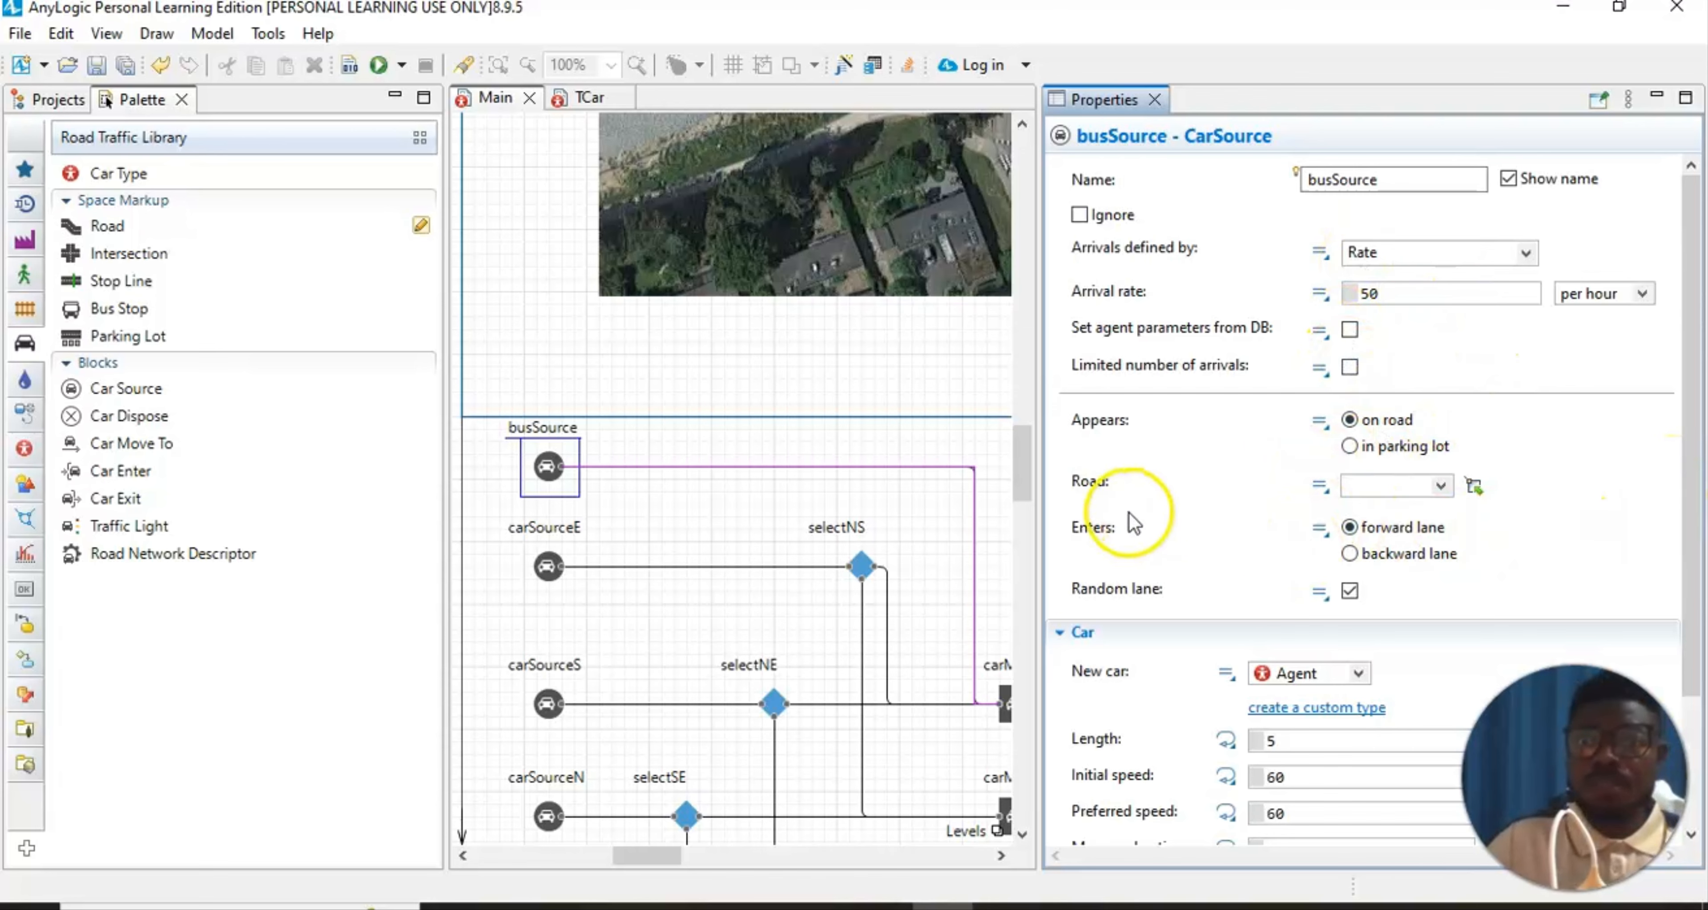
Set roadSouth as the road on which busSource's vehicles appear
left_click(1439, 486)
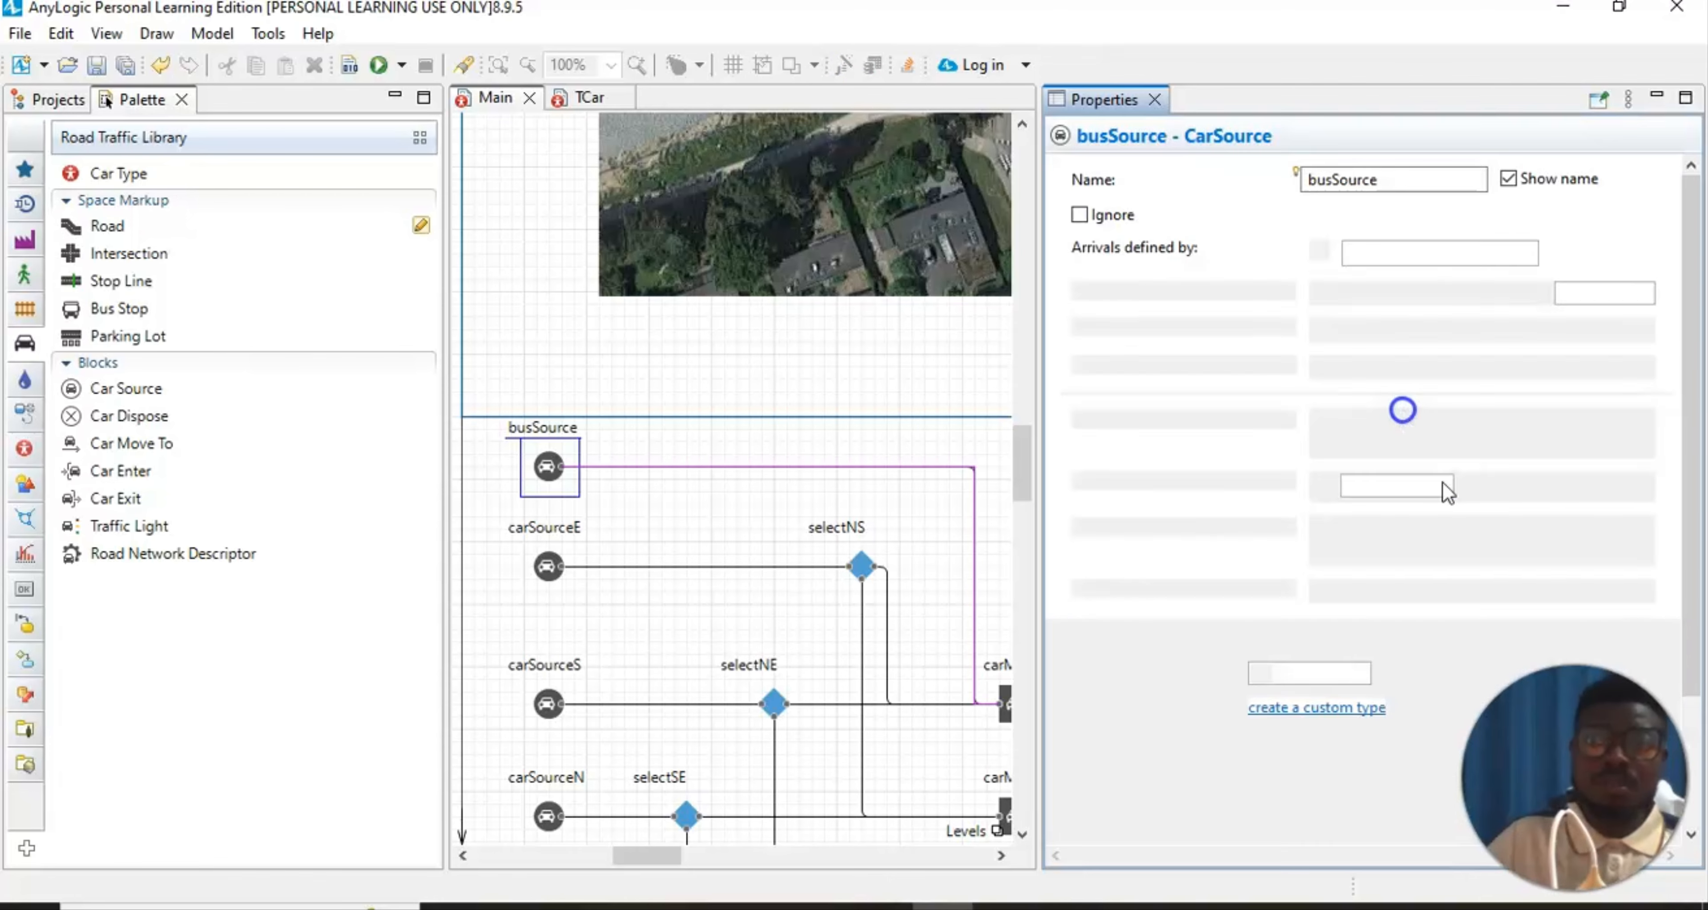
left_click(1443, 487)
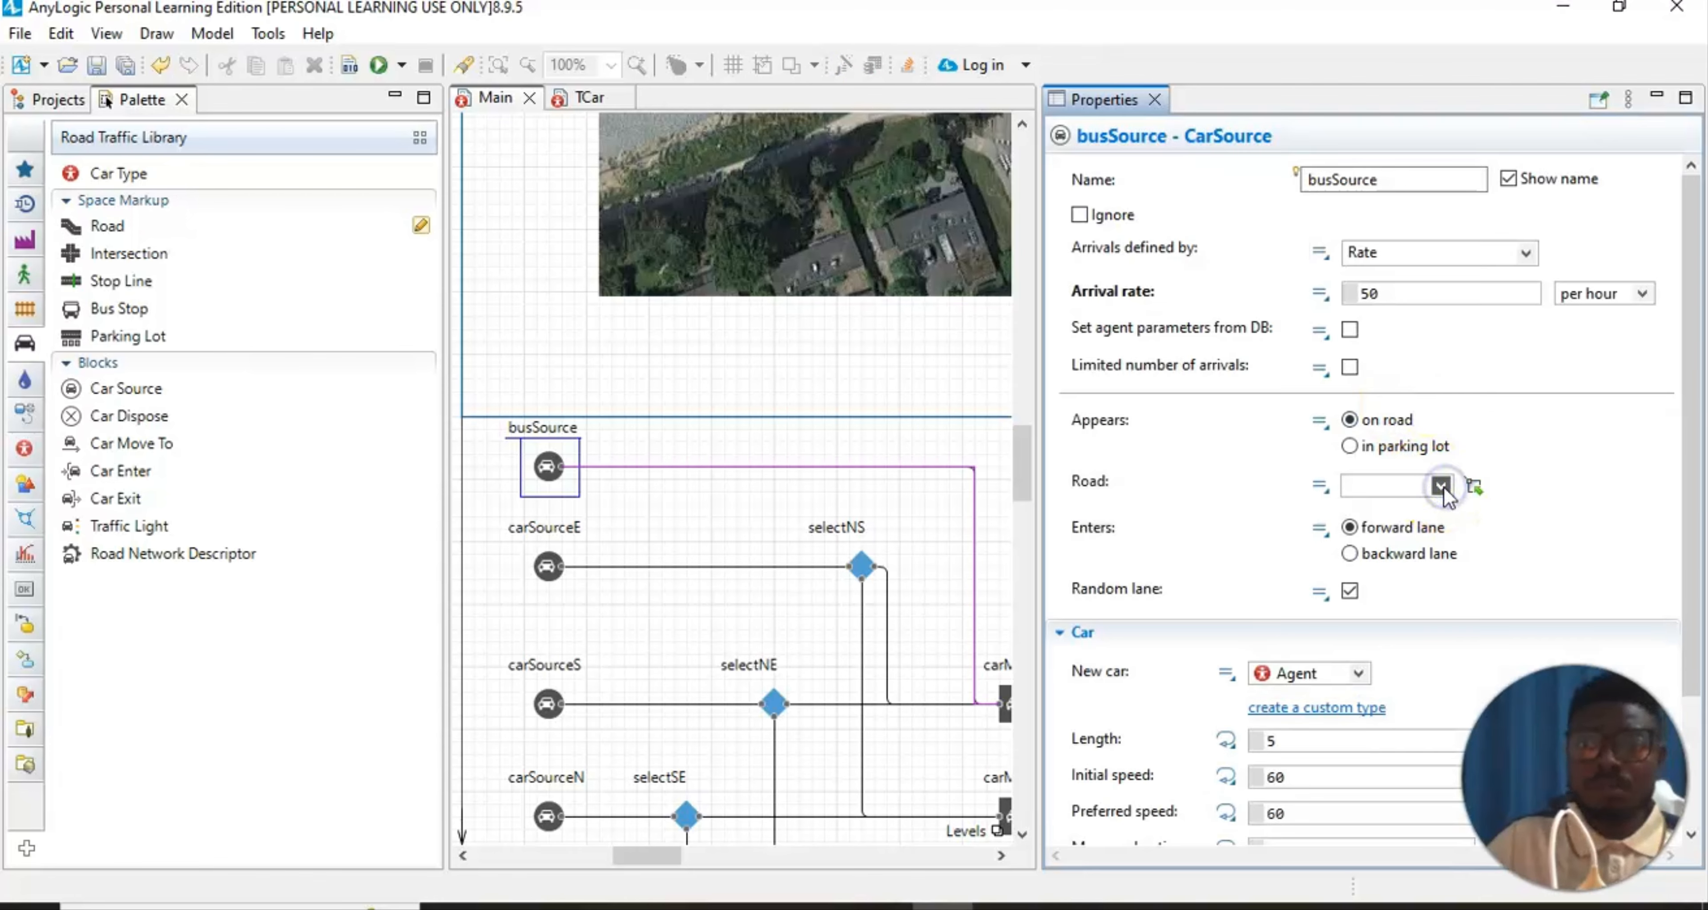
left_click(1428, 558)
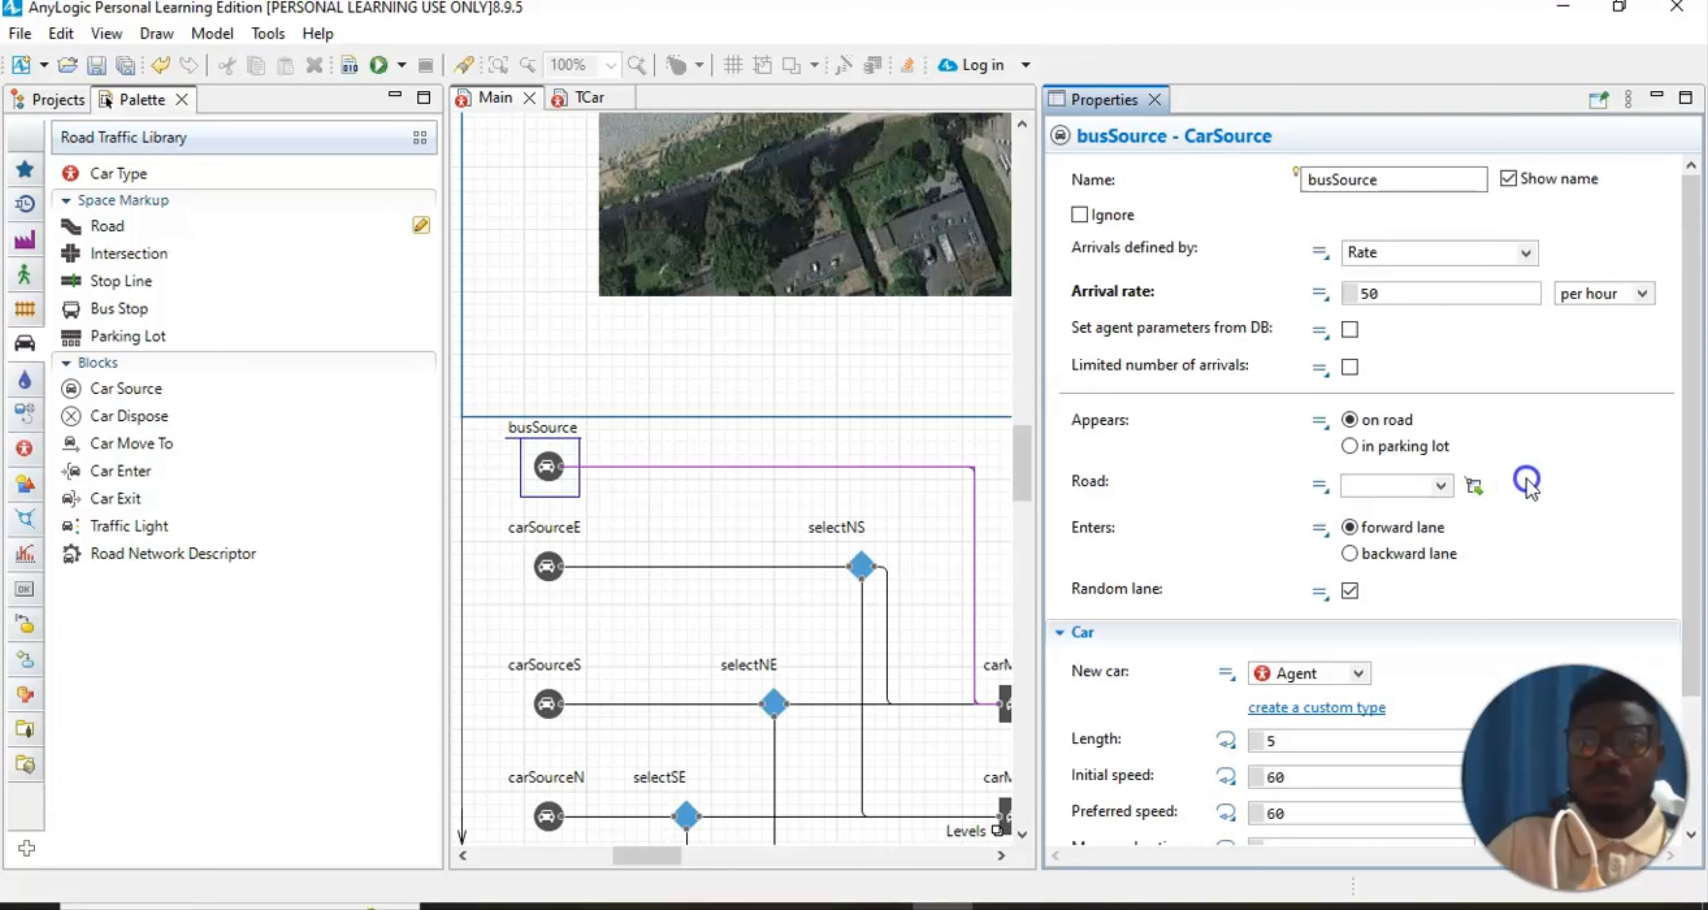
Create a custom agent type named bus for busSource's new car, using the 3D Bus 1 animation and no parameters
scroll(1573, 494, "down", 3)
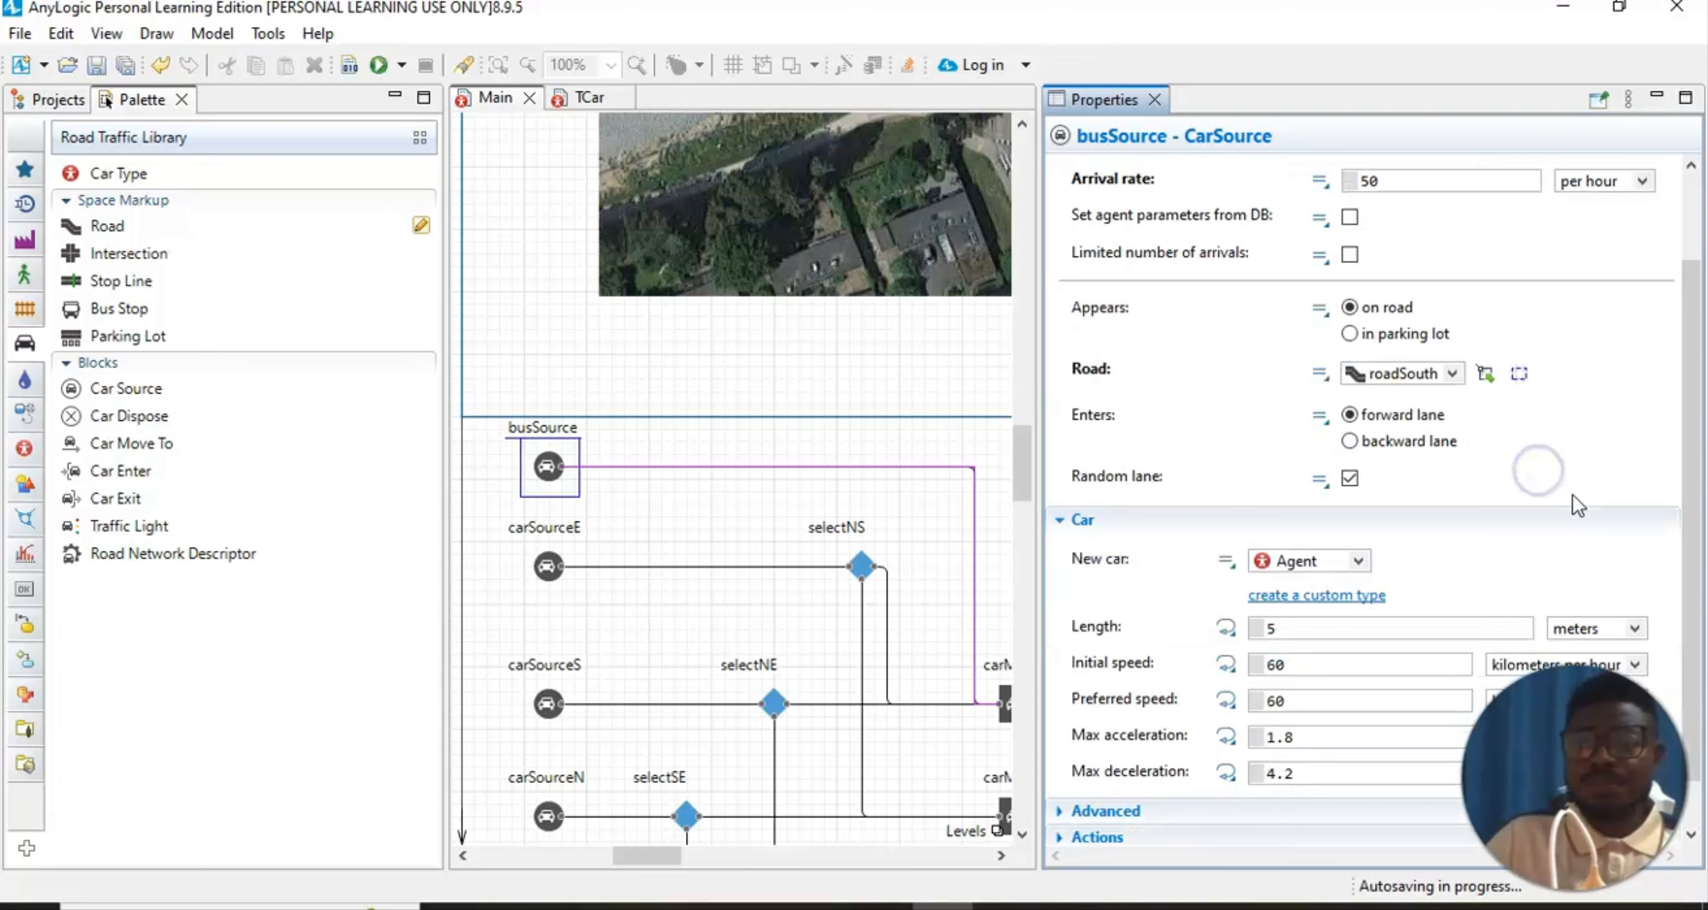
scroll(1427, 464, "down", 2)
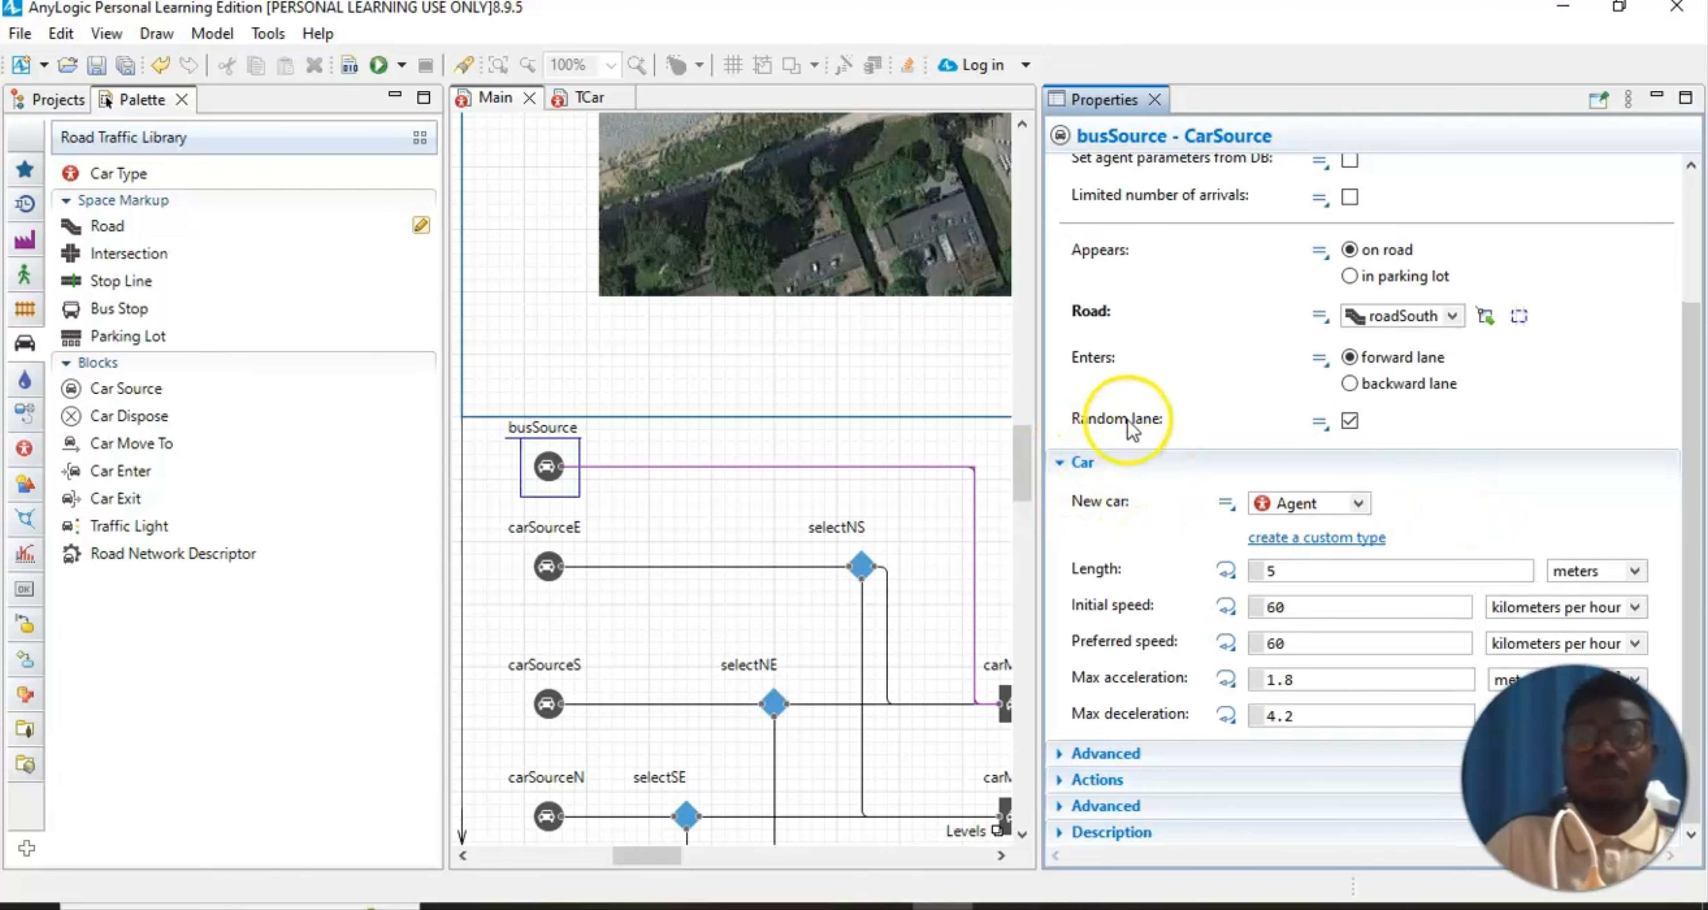
left_click(1339, 539)
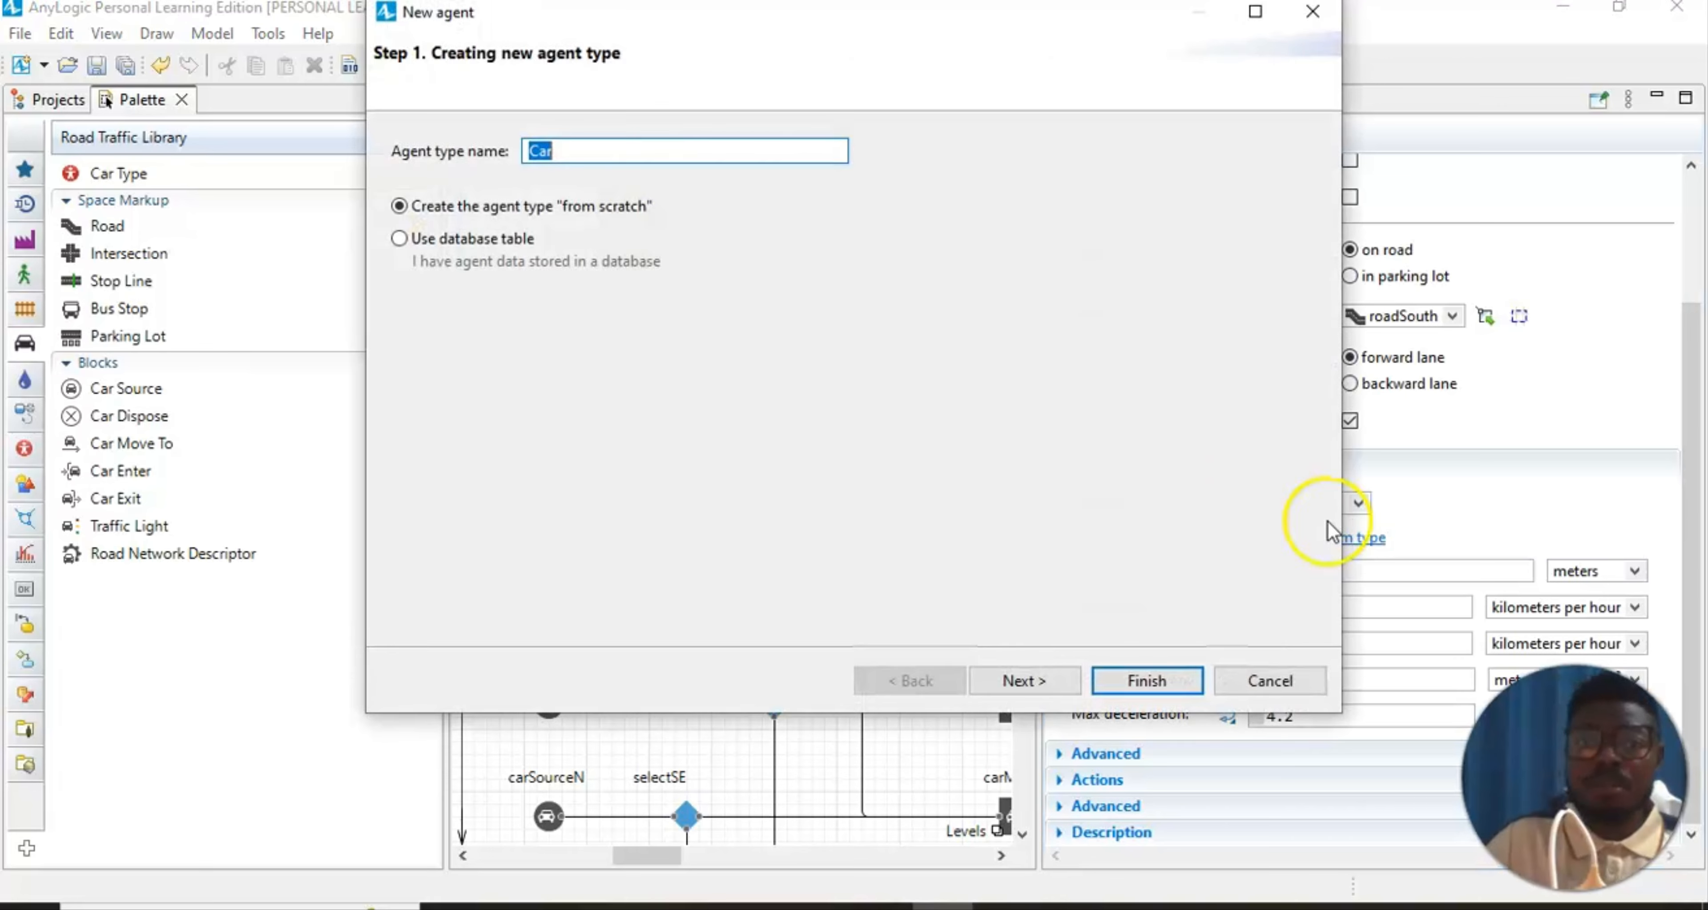
type("bus")
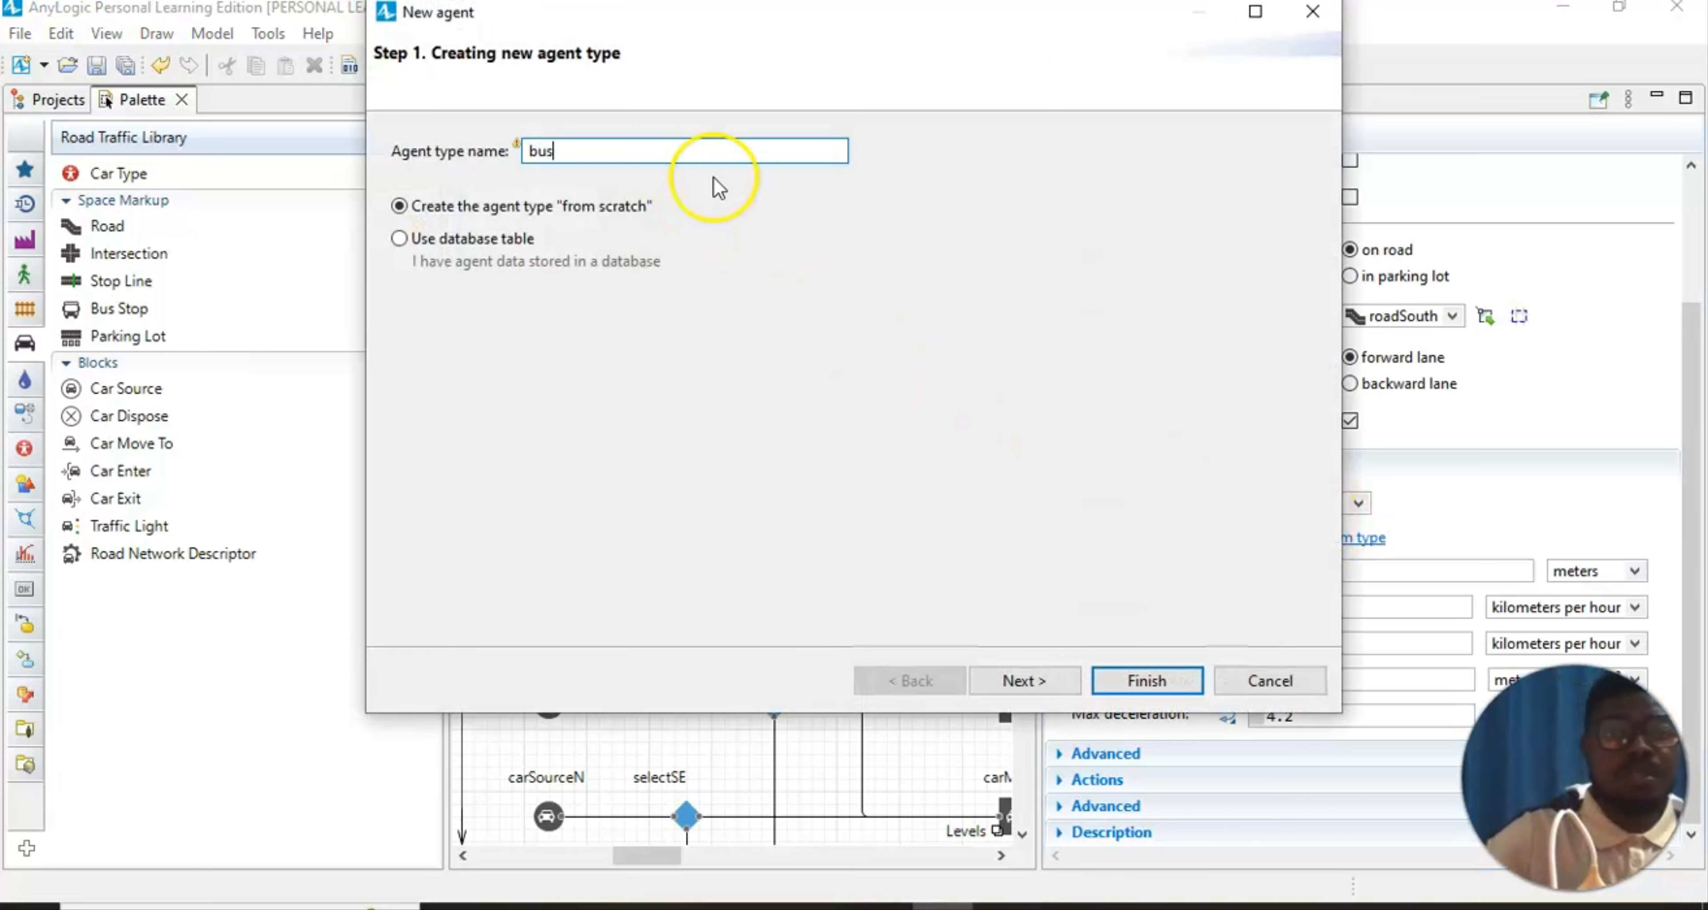
left_click(1034, 682)
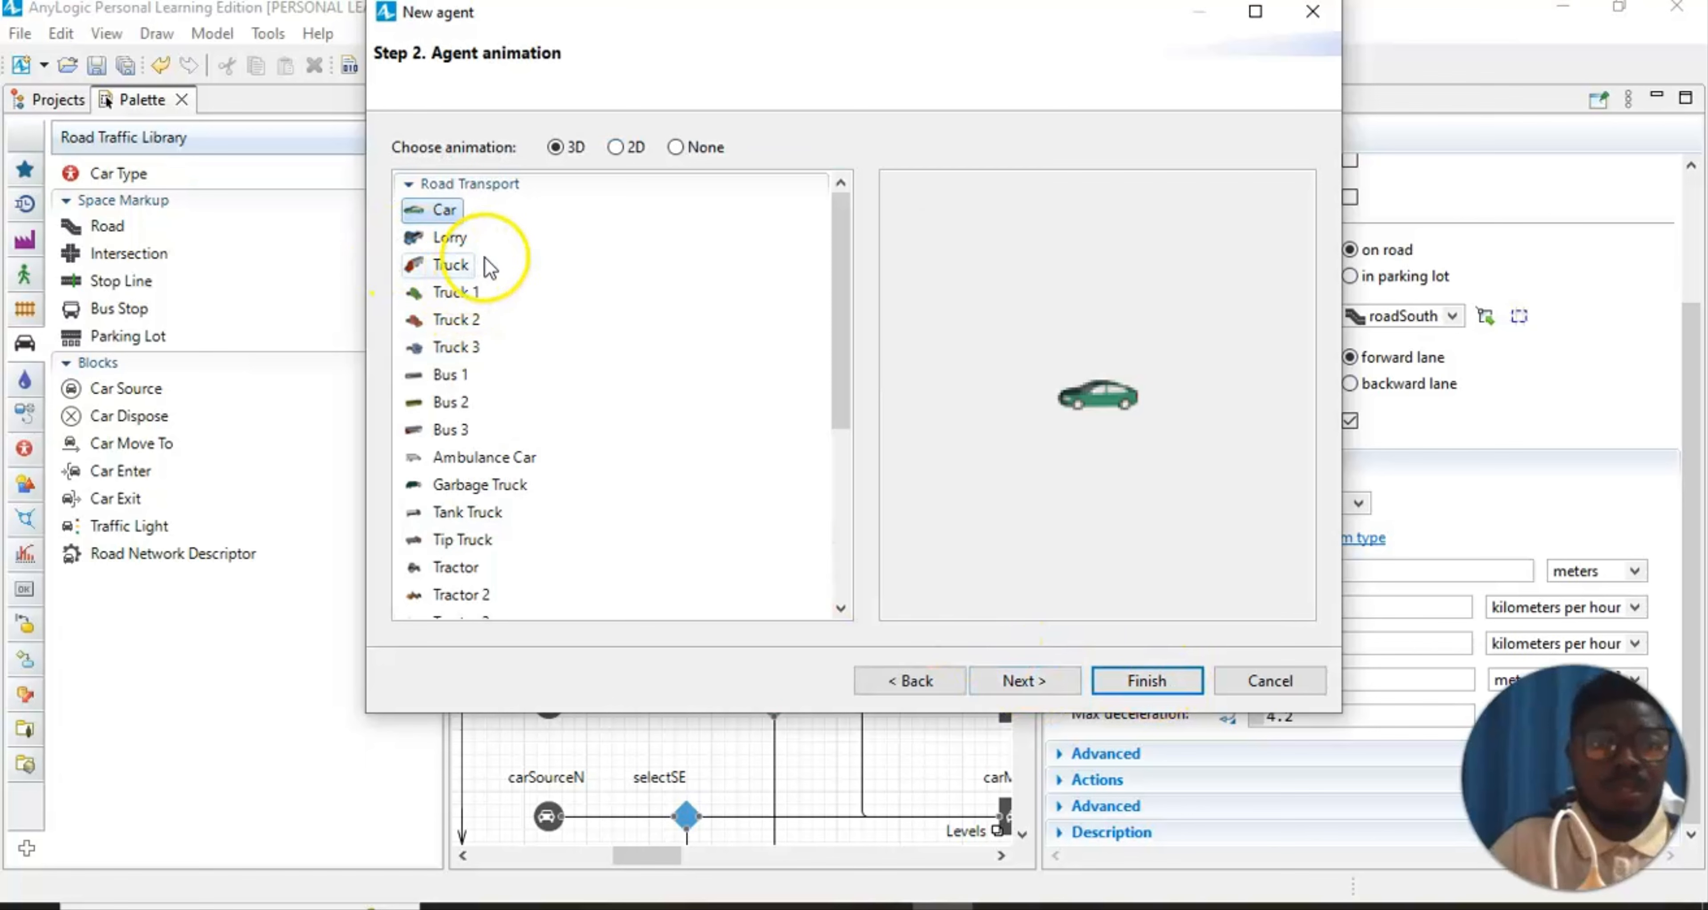
left_click(438, 376)
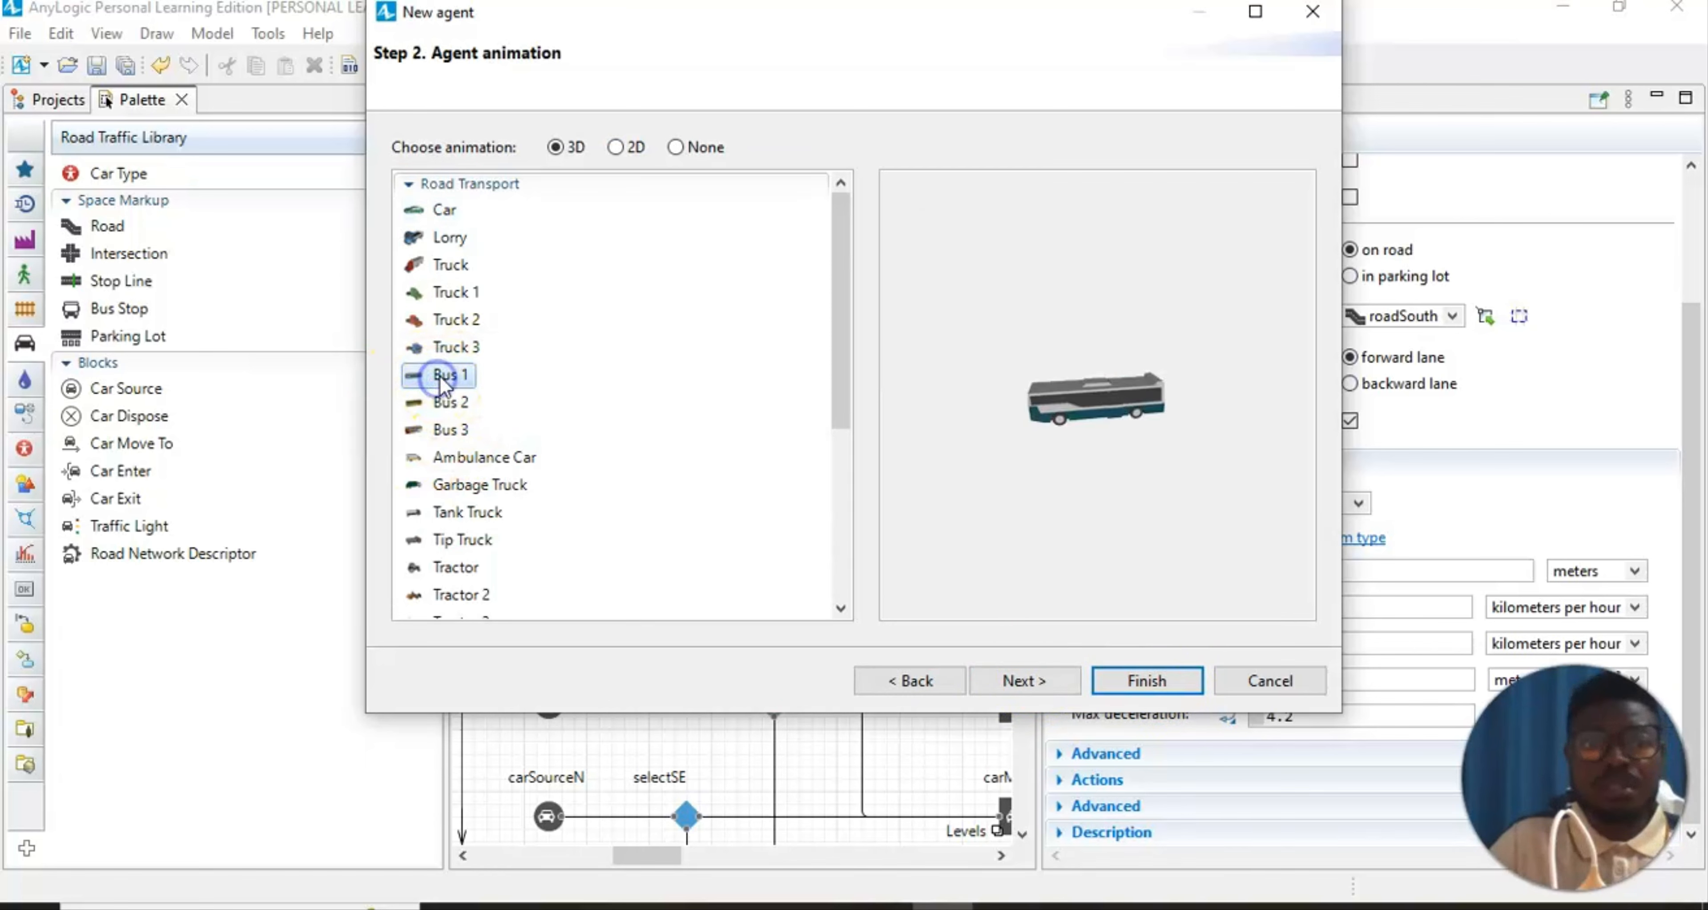
left_click(1032, 686)
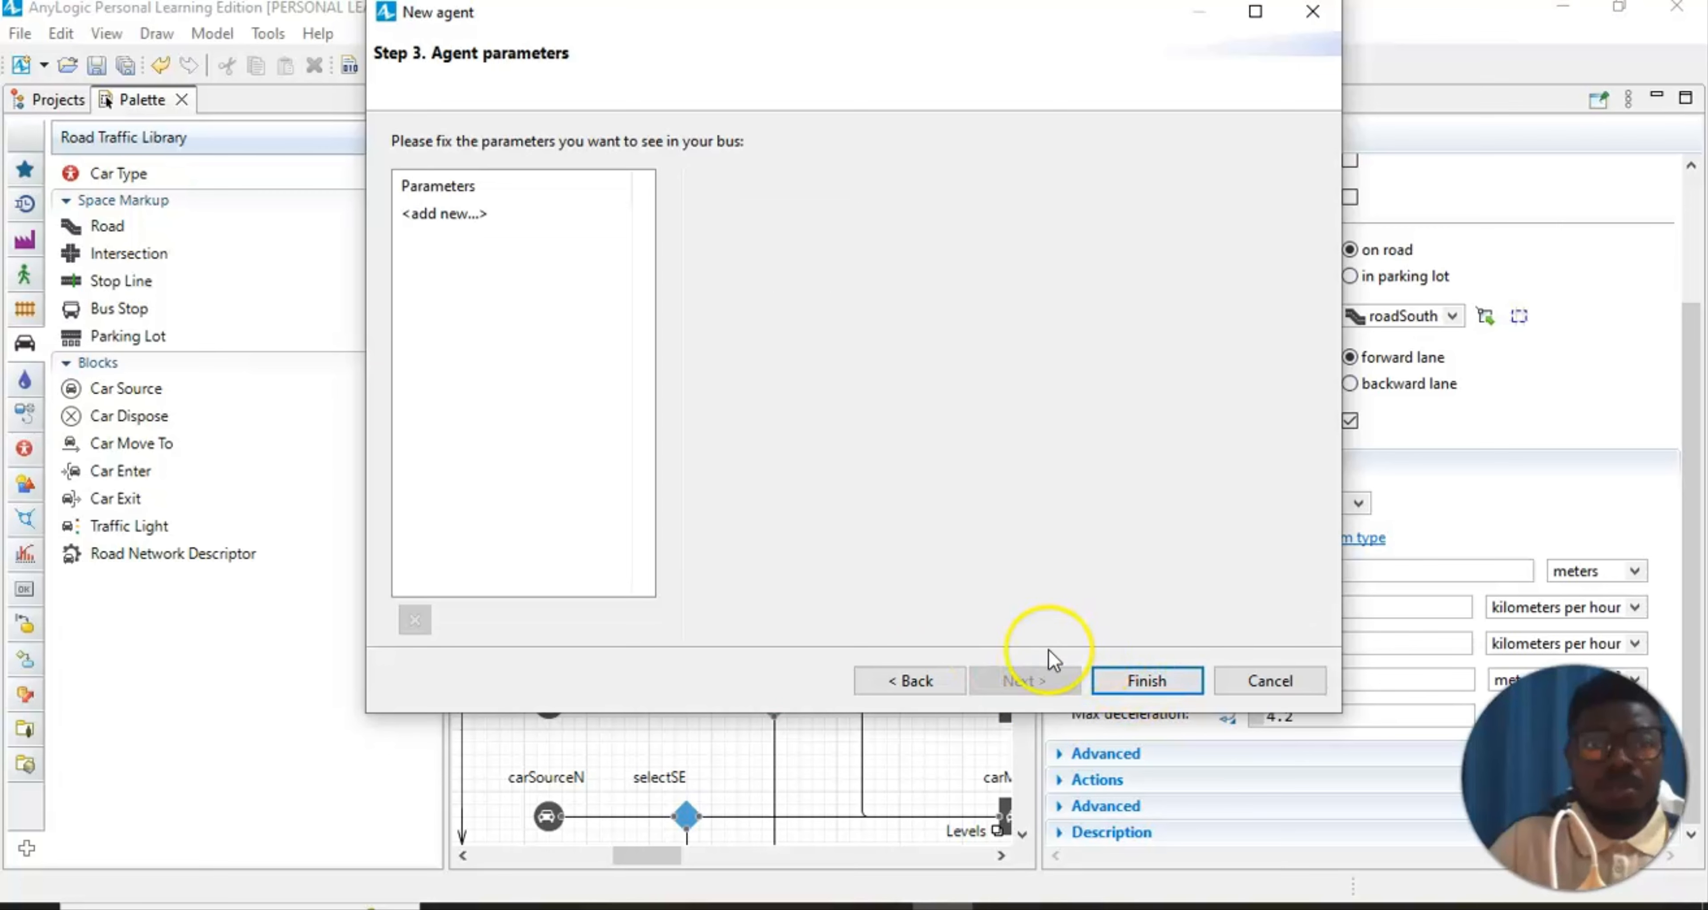
left_click(1166, 686)
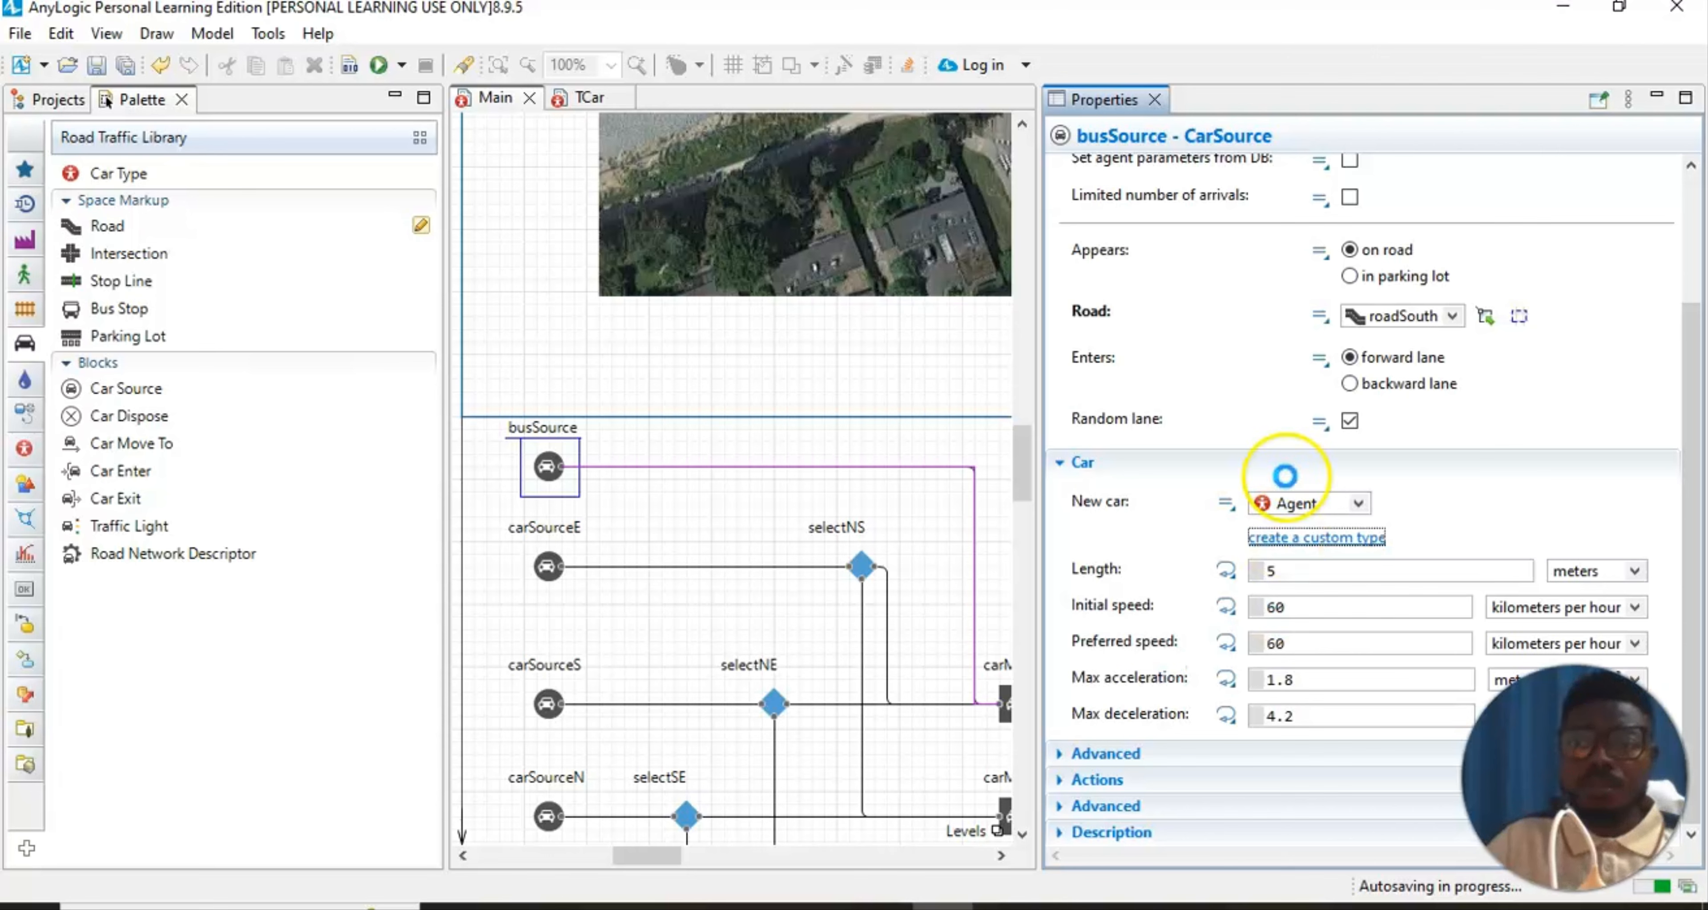
left_click(1297, 491)
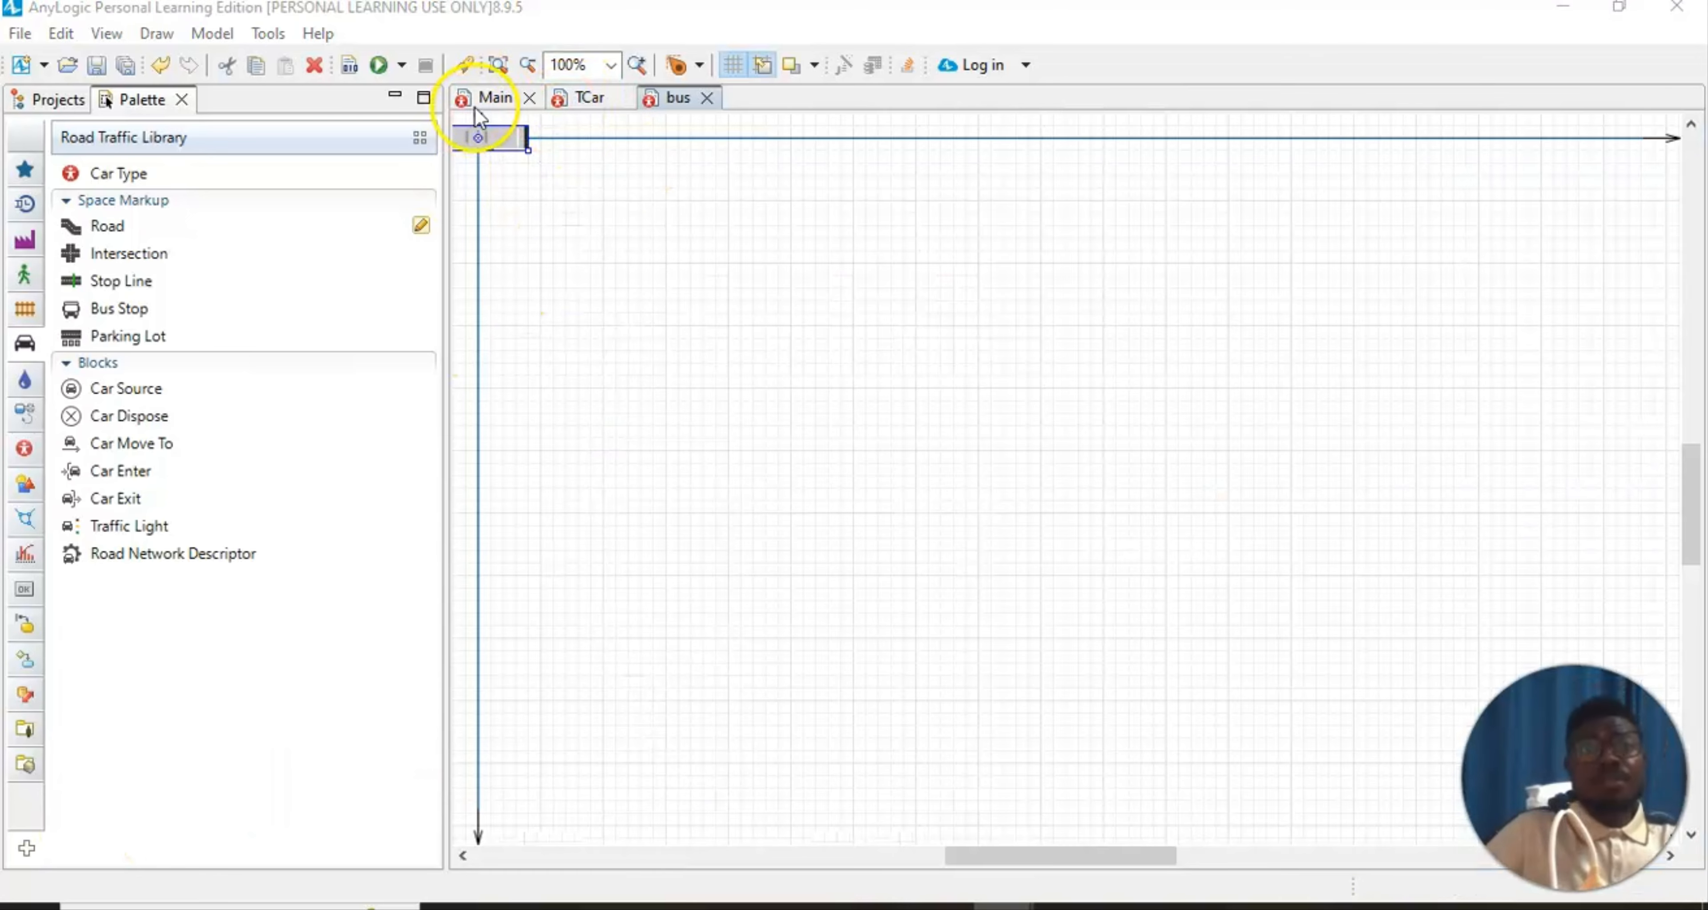
Return to the Main diagram and set busSource's vehicle length to 10 meters and initial speed to 40 kilometers per hour
left_click(485, 95)
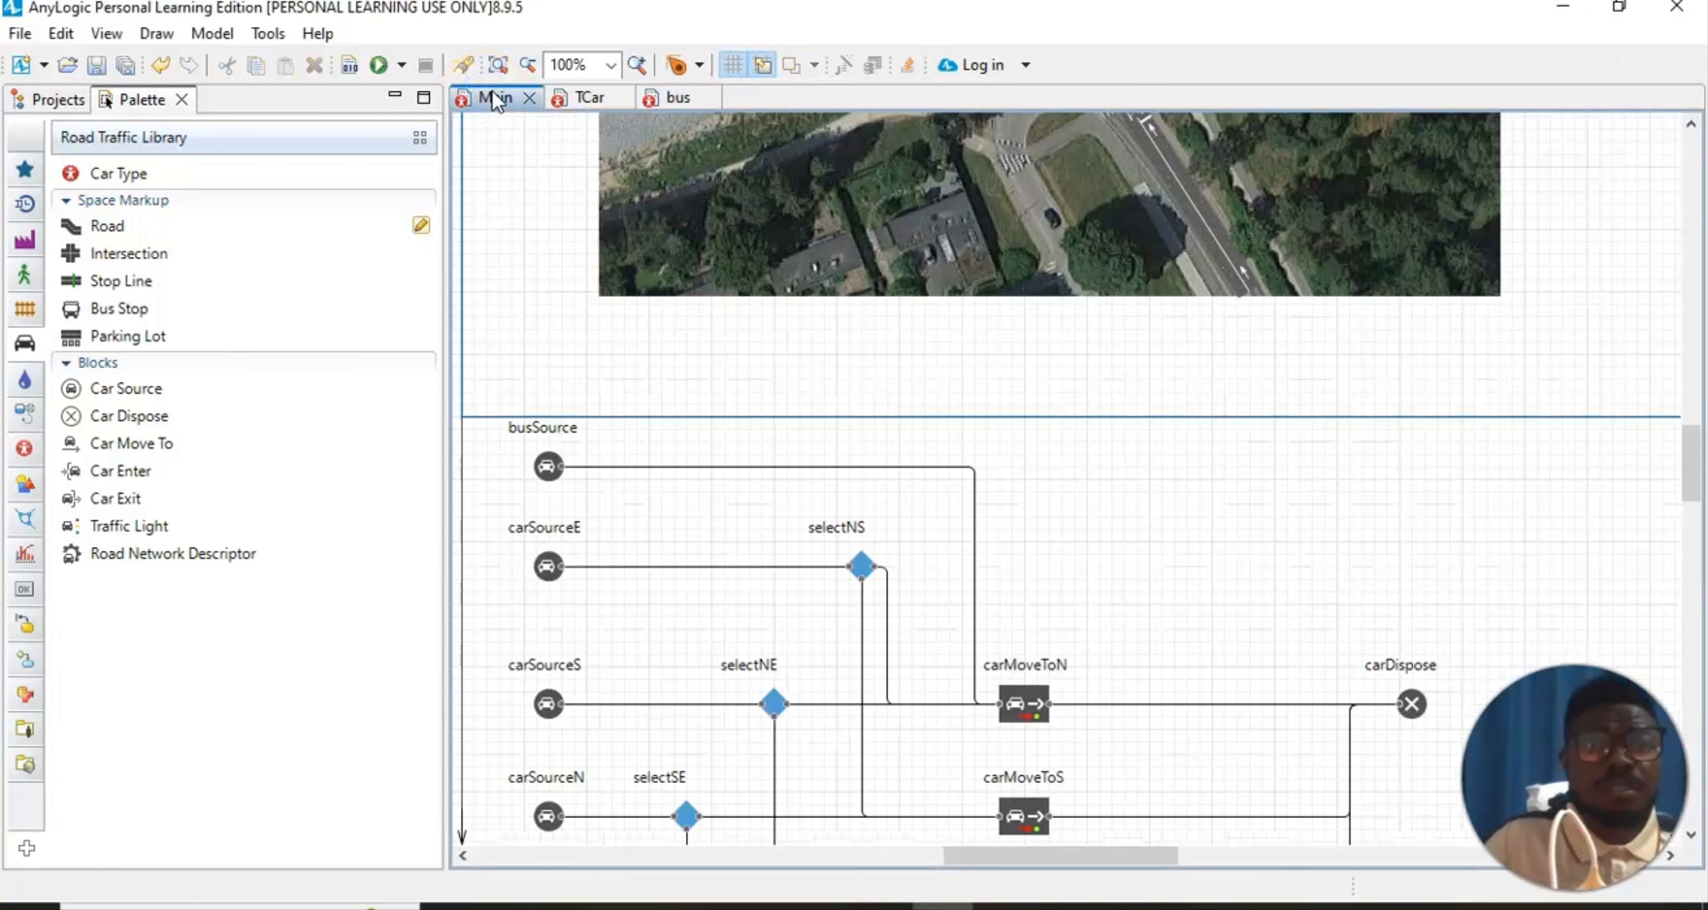
left_click(549, 467)
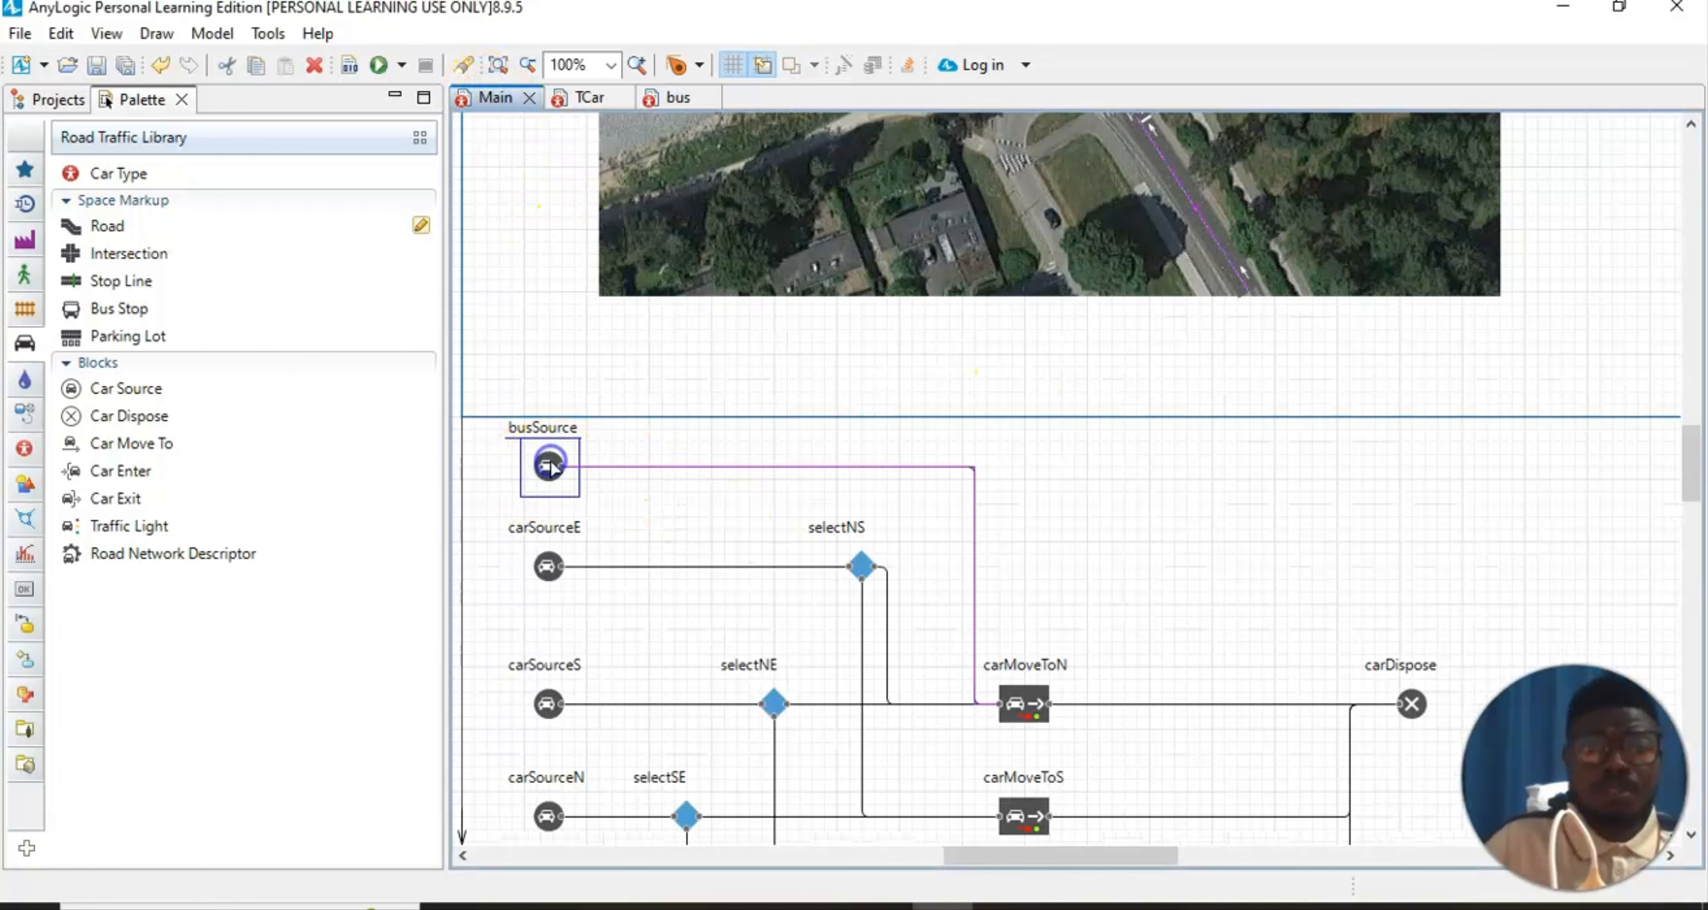
left_click(126, 40)
left_click(130, 85)
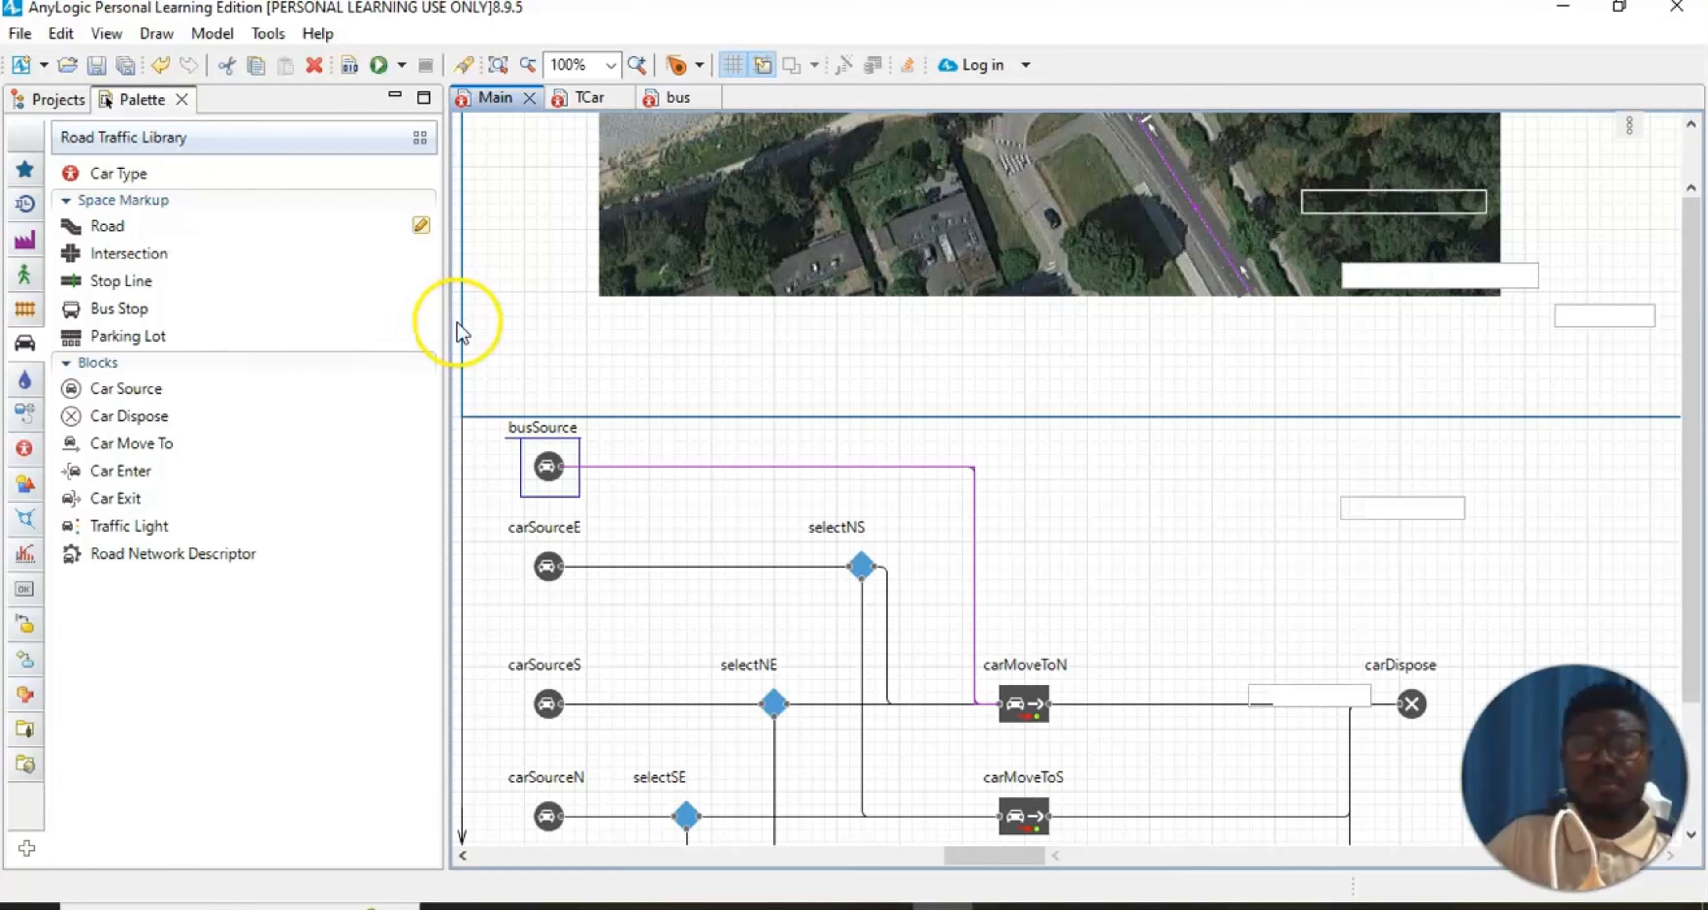
scroll(1358, 620, "down", 2)
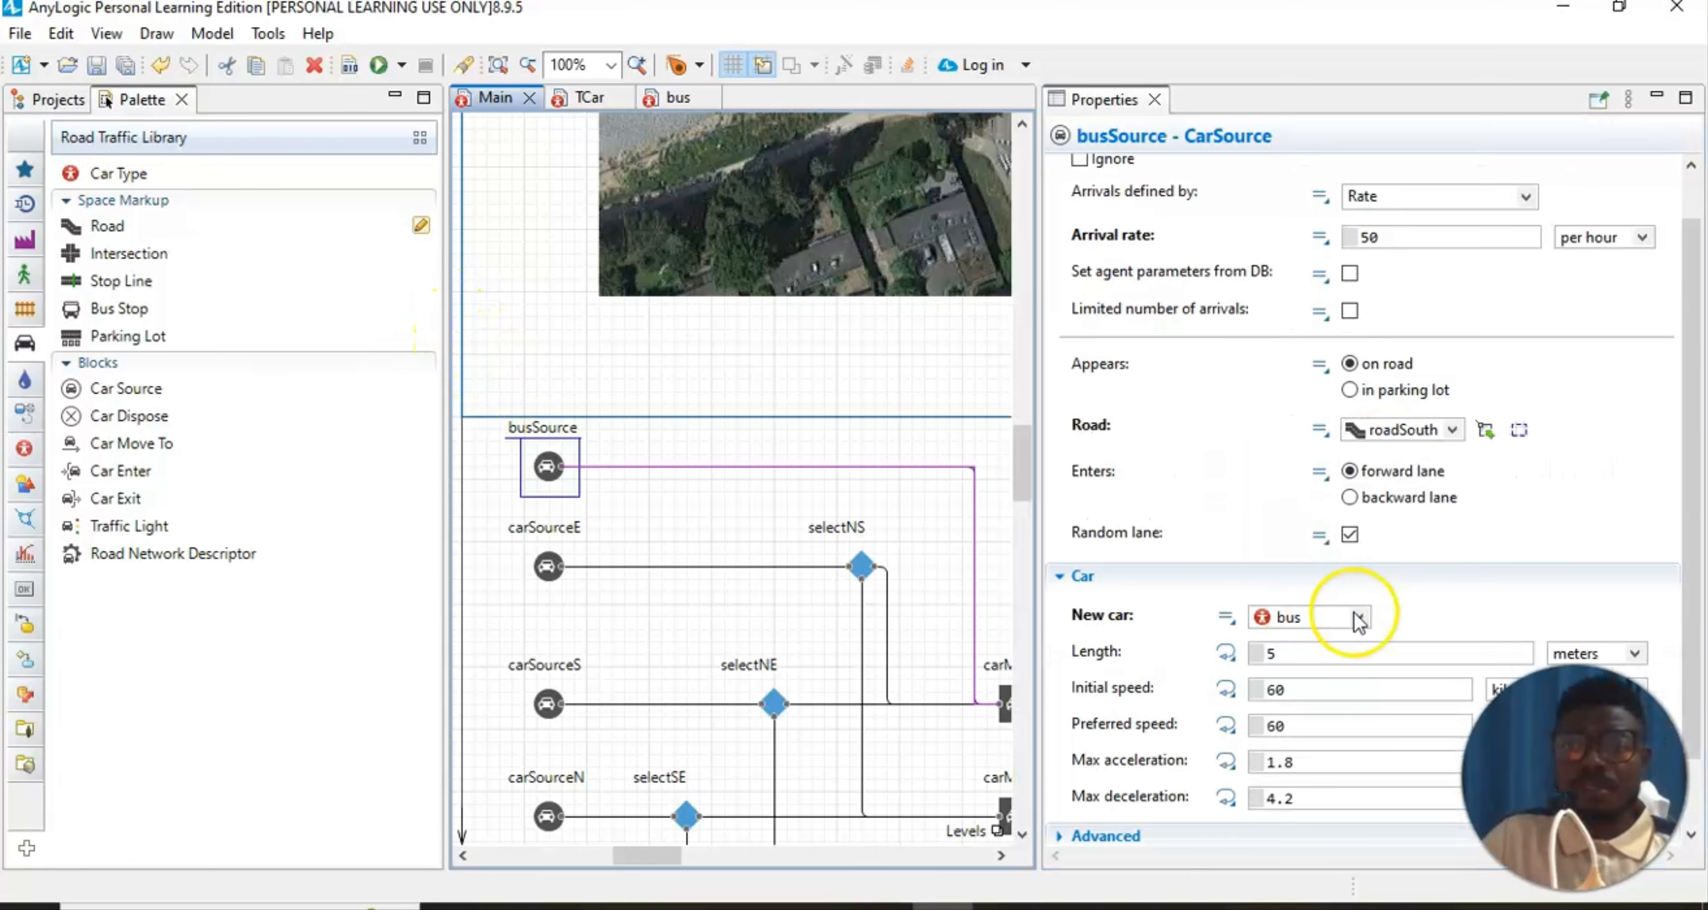
left_click(1287, 656)
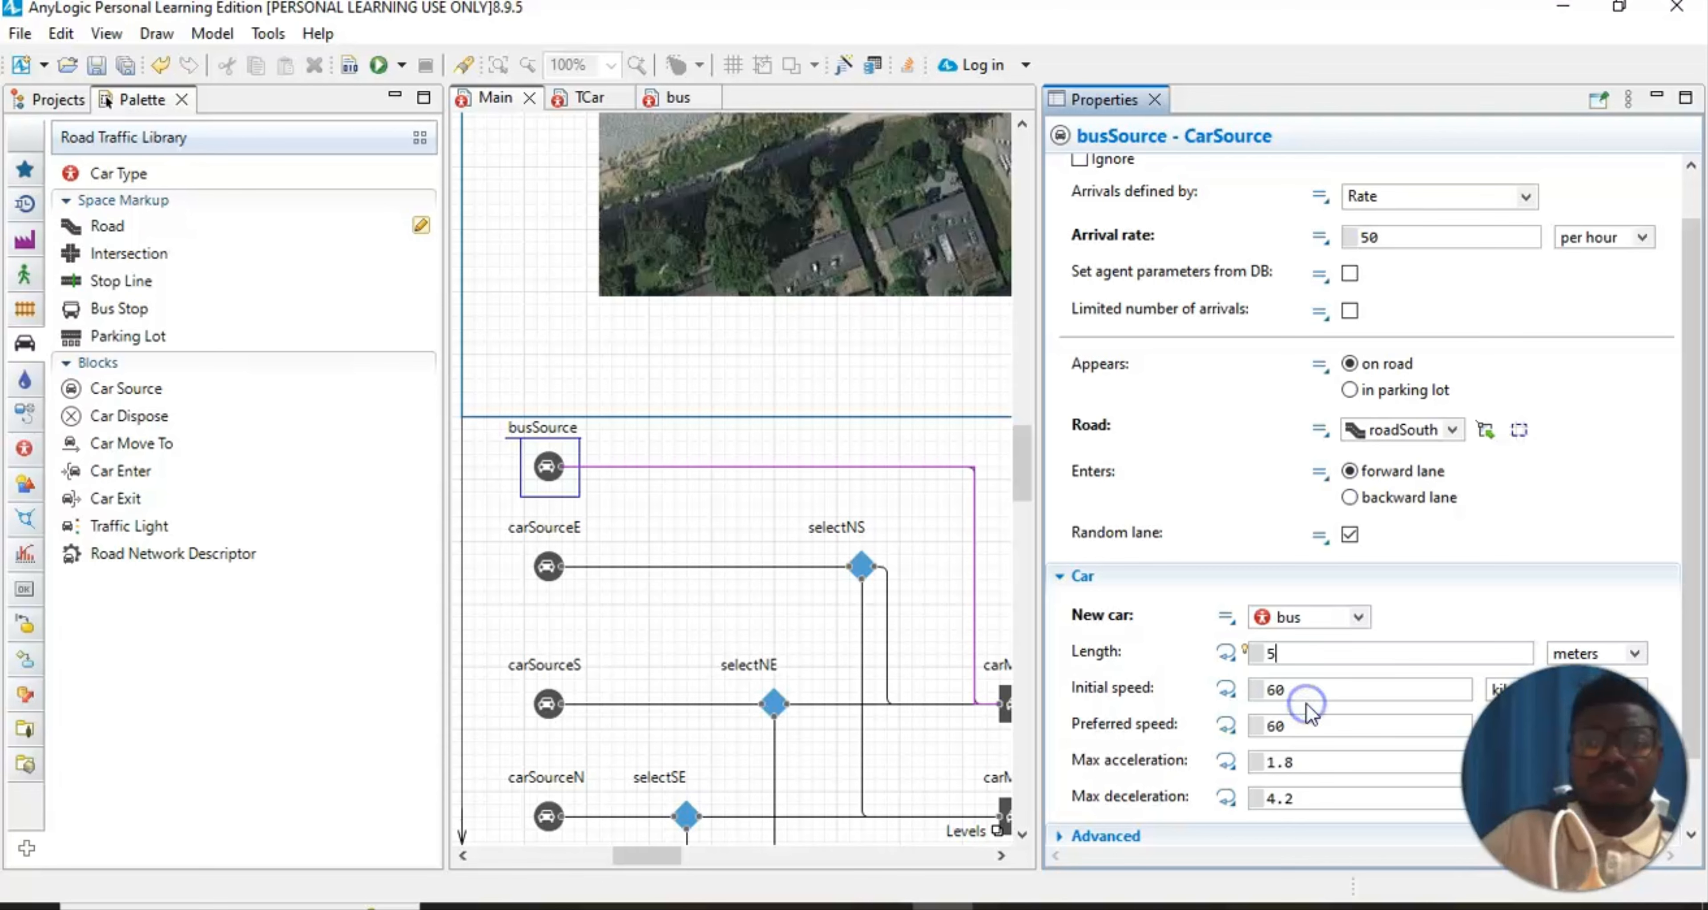
key("BackSpace")
type("10")
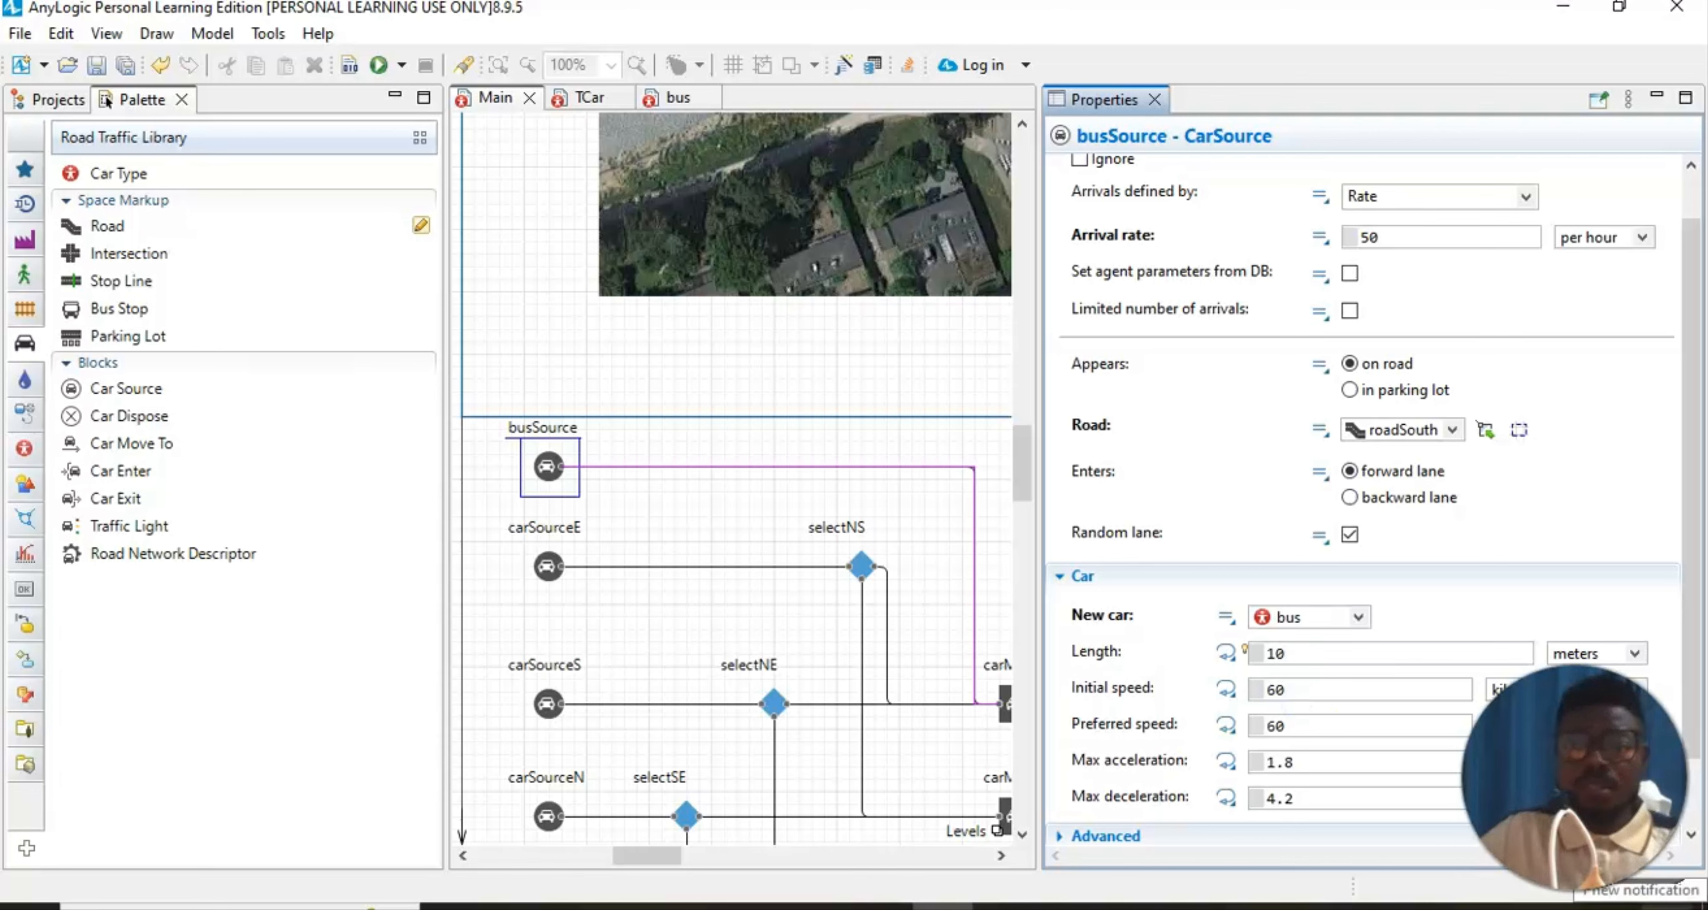
left_click(1292, 692)
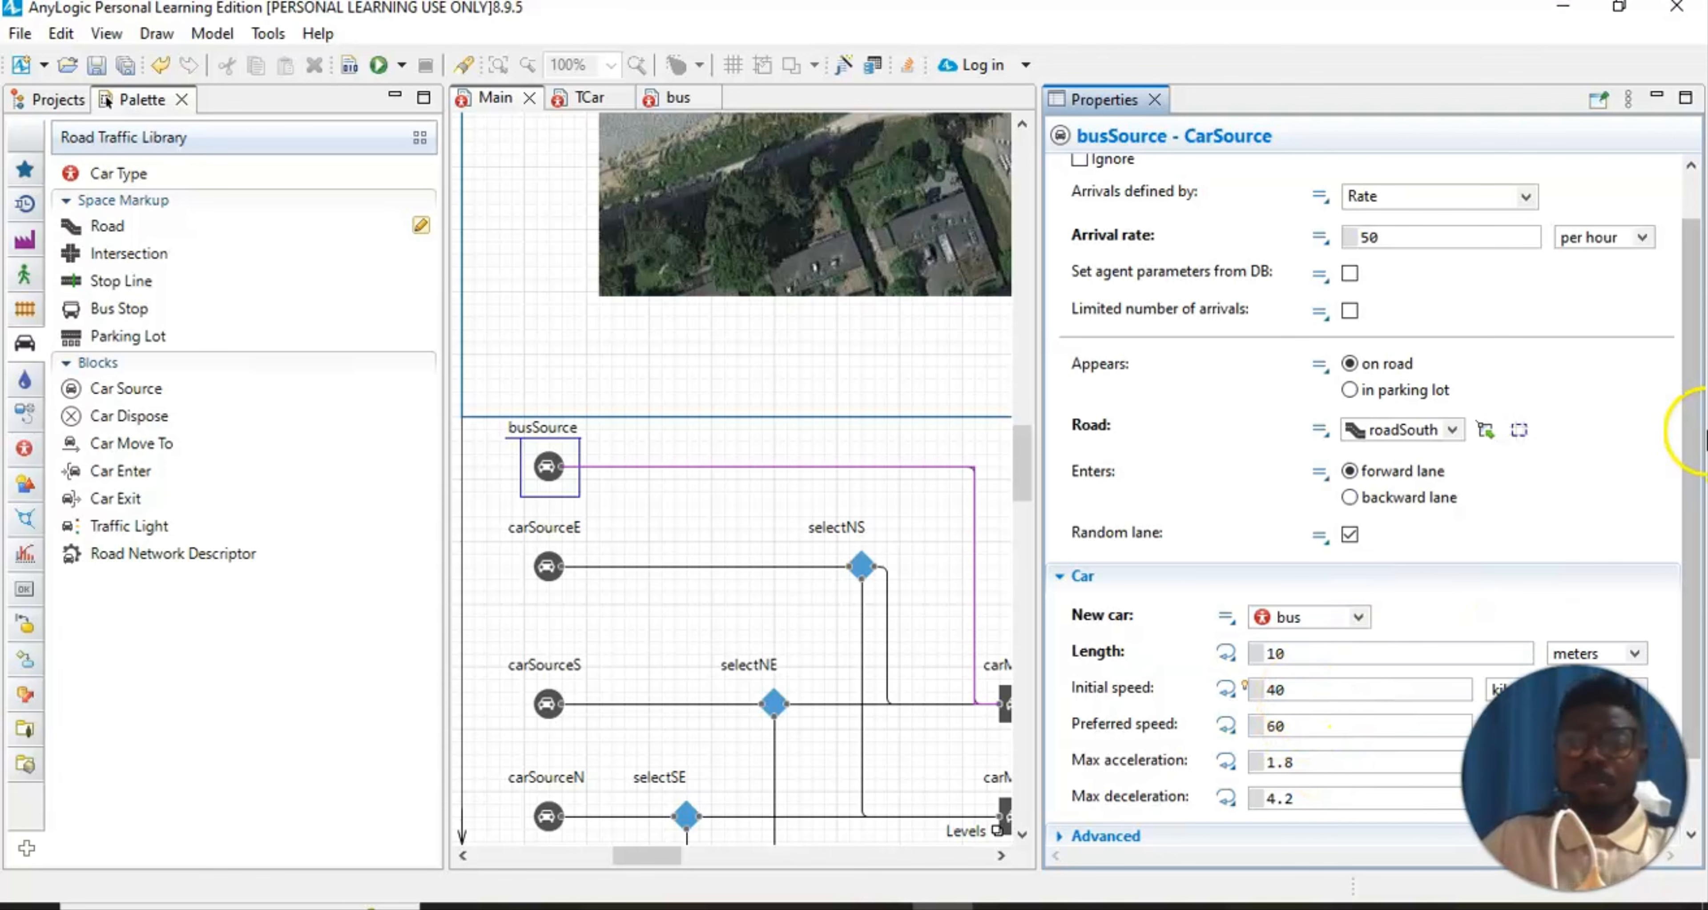
left_click(1564, 491)
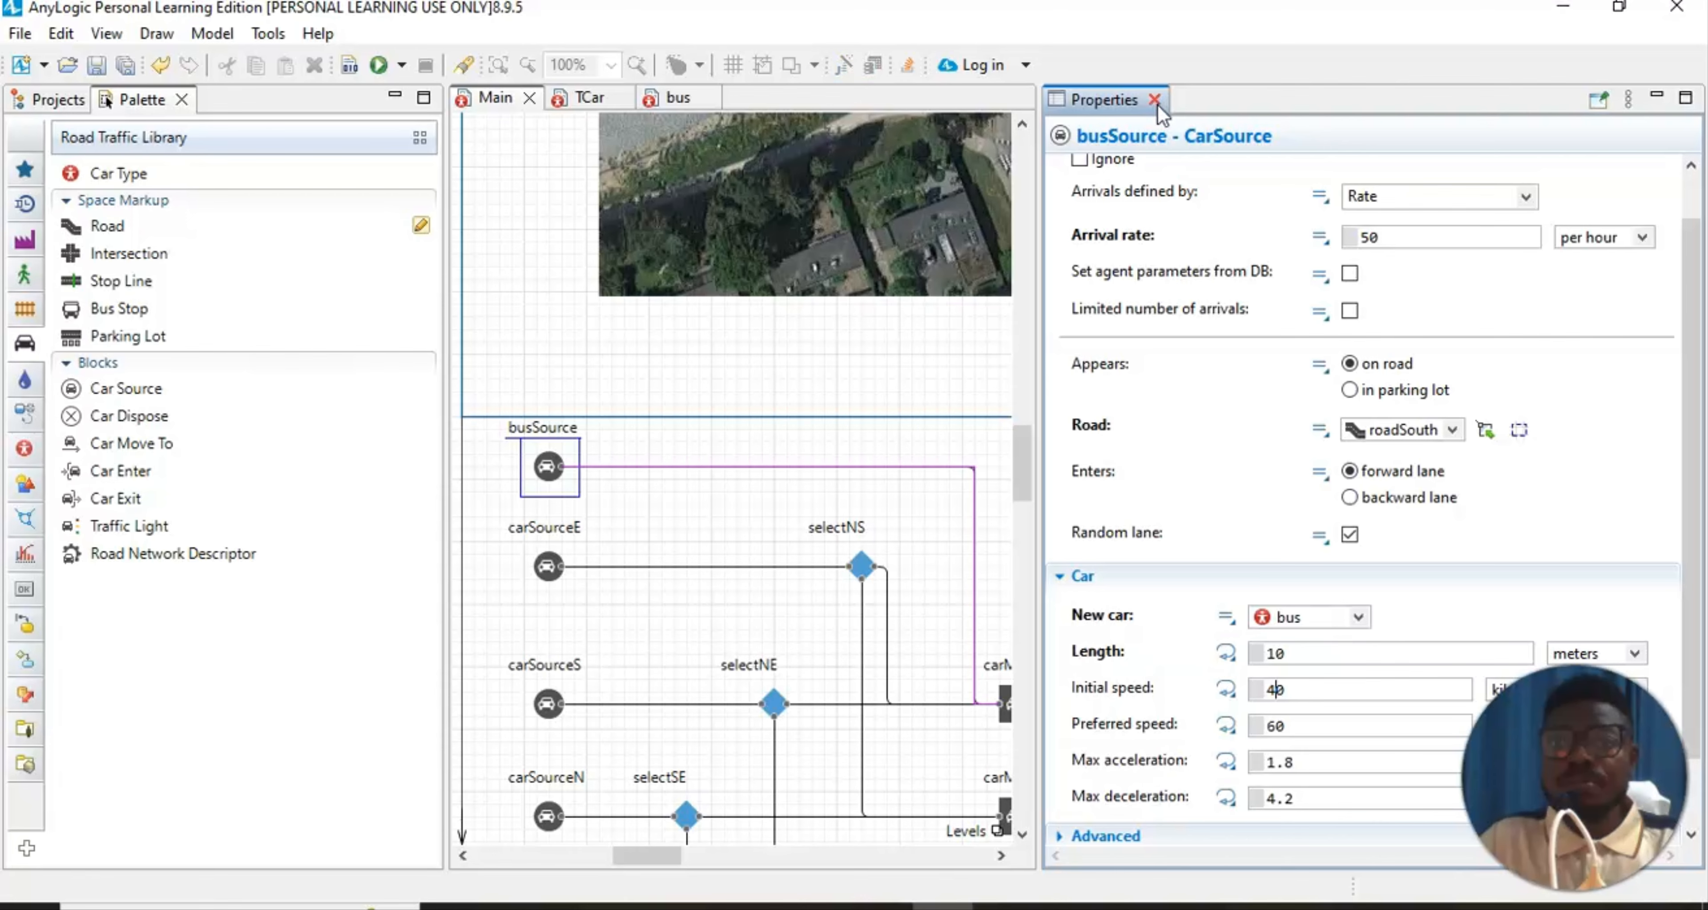
left_click(1154, 103)
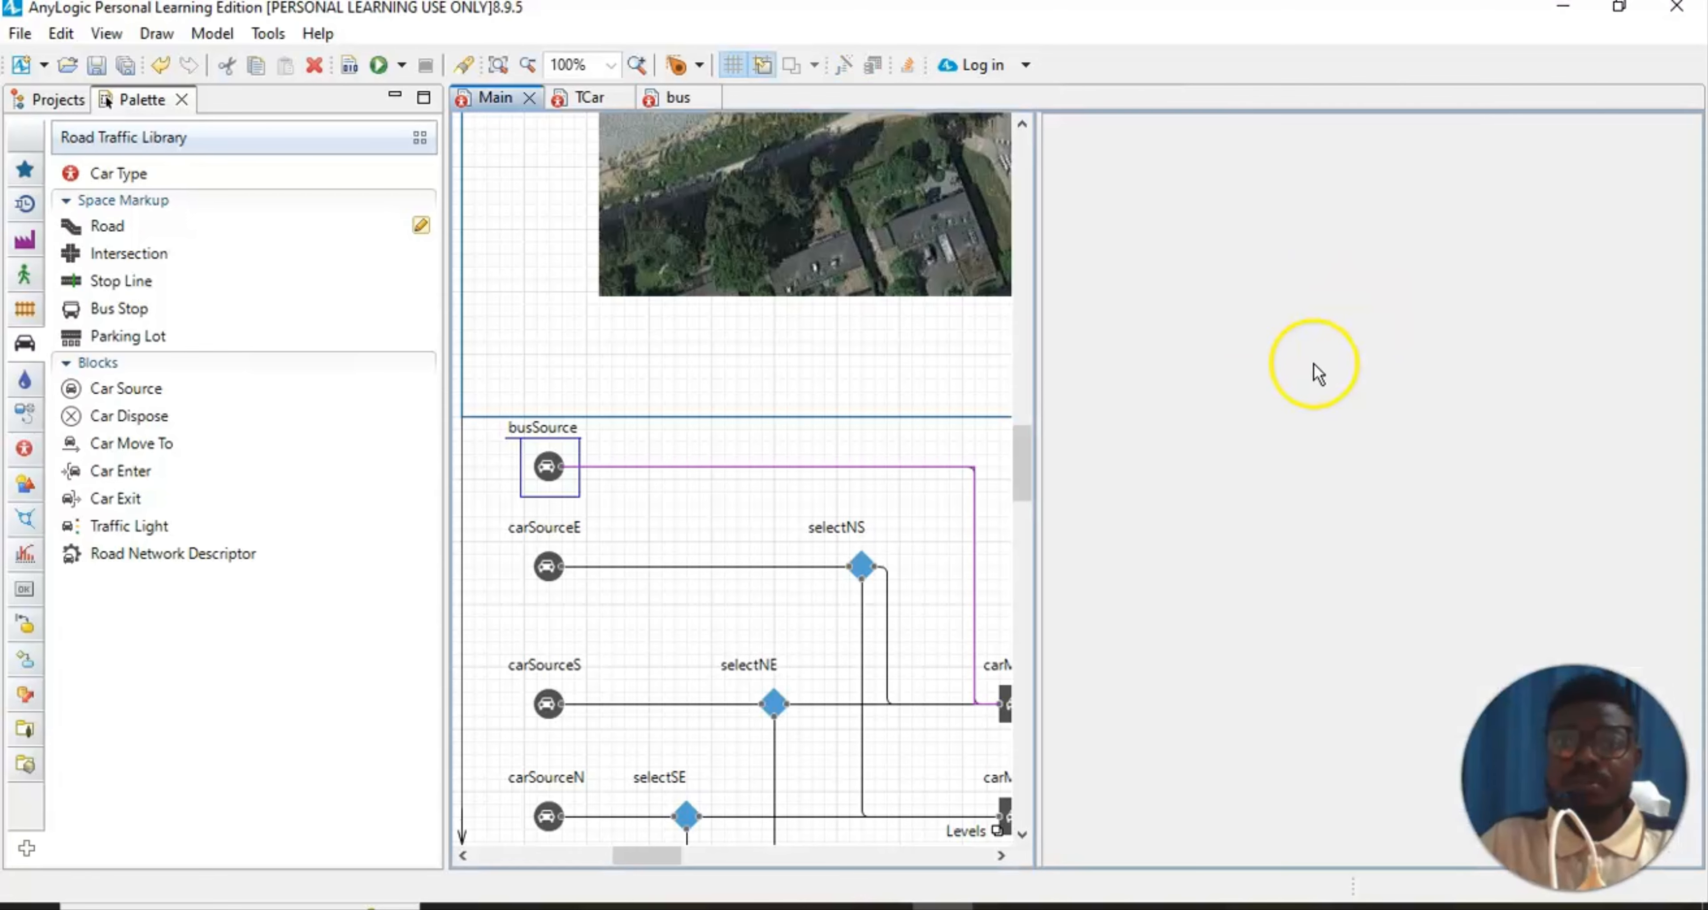
left_click(1175, 454)
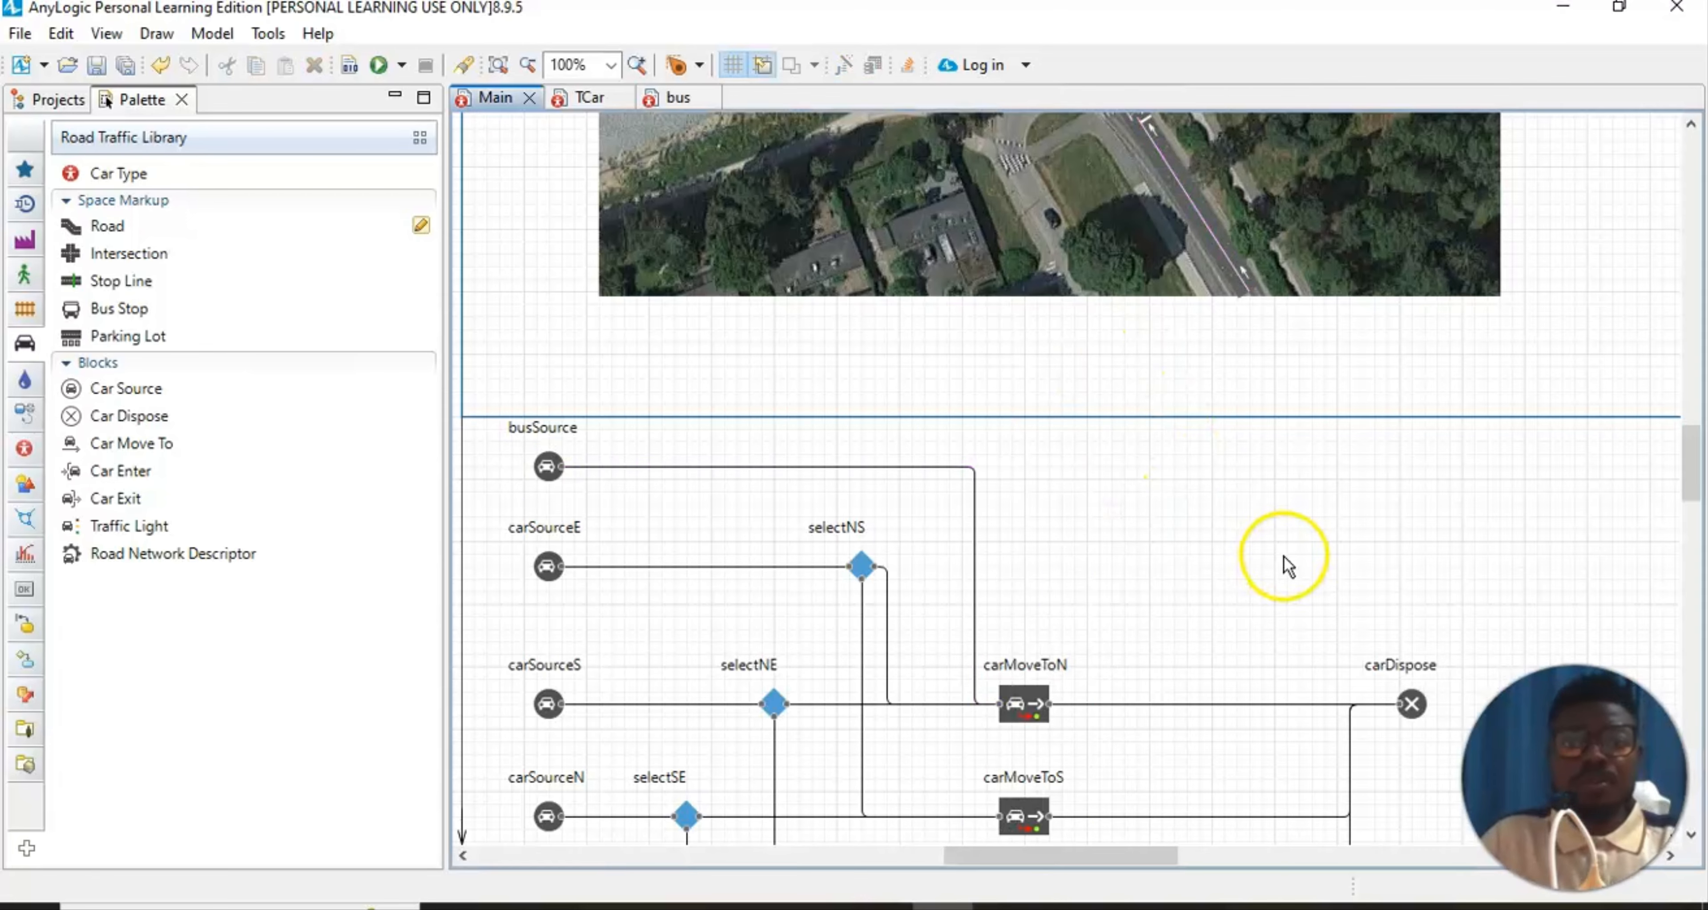
scroll(1087, 476, "up", 2)
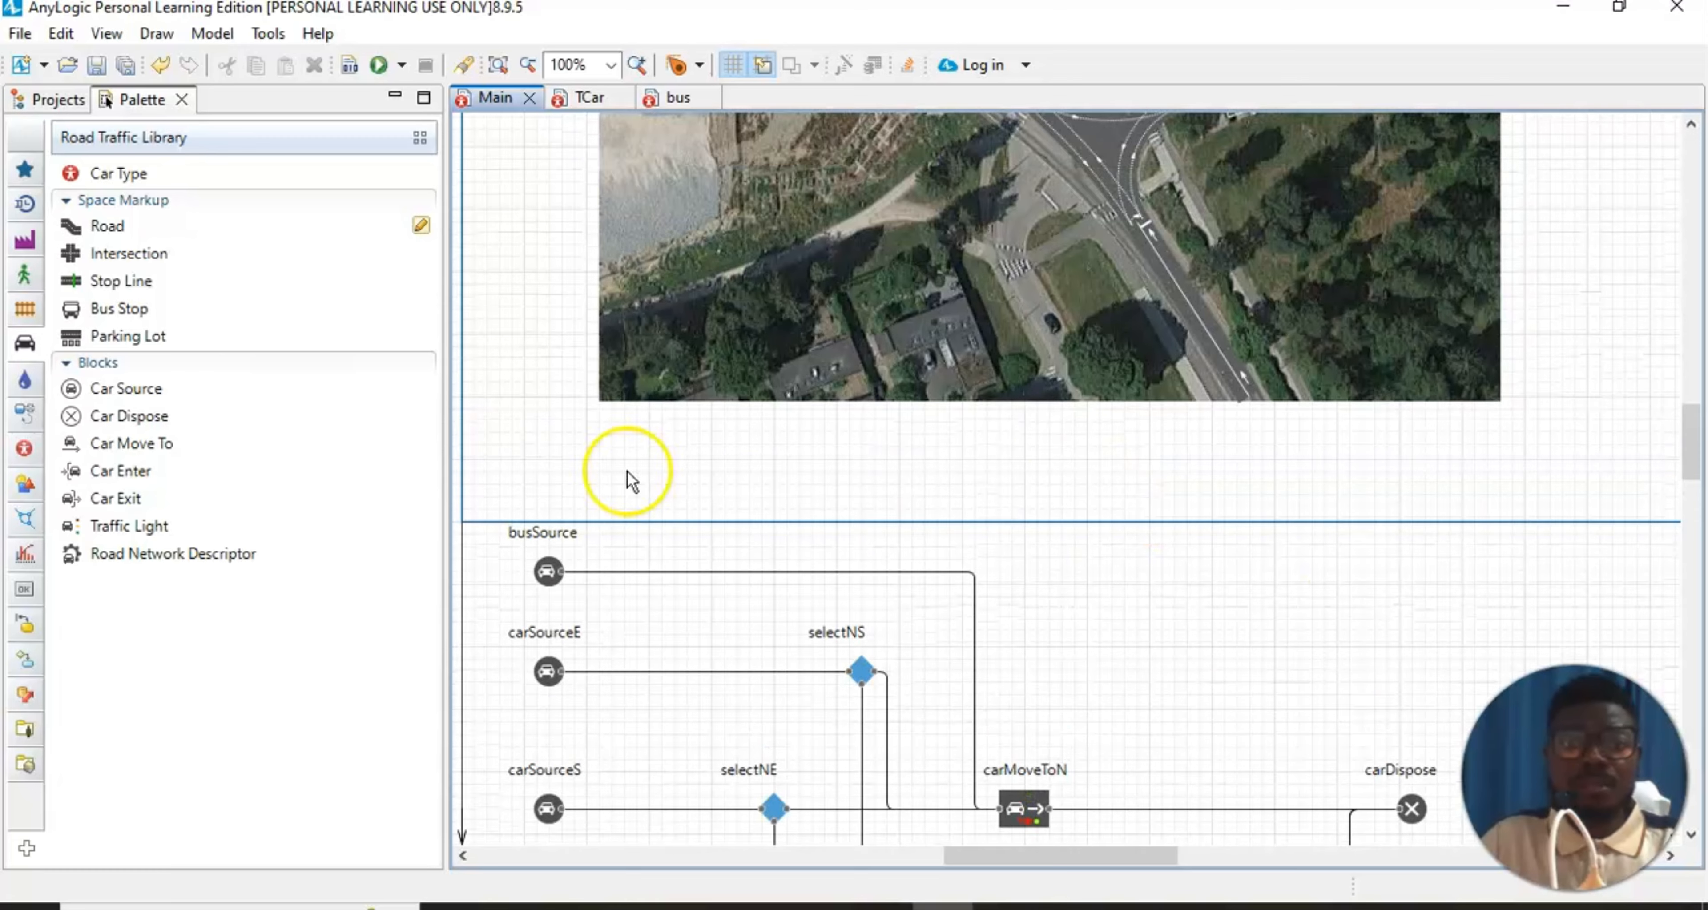
scroll(1063, 602, "down", 3)
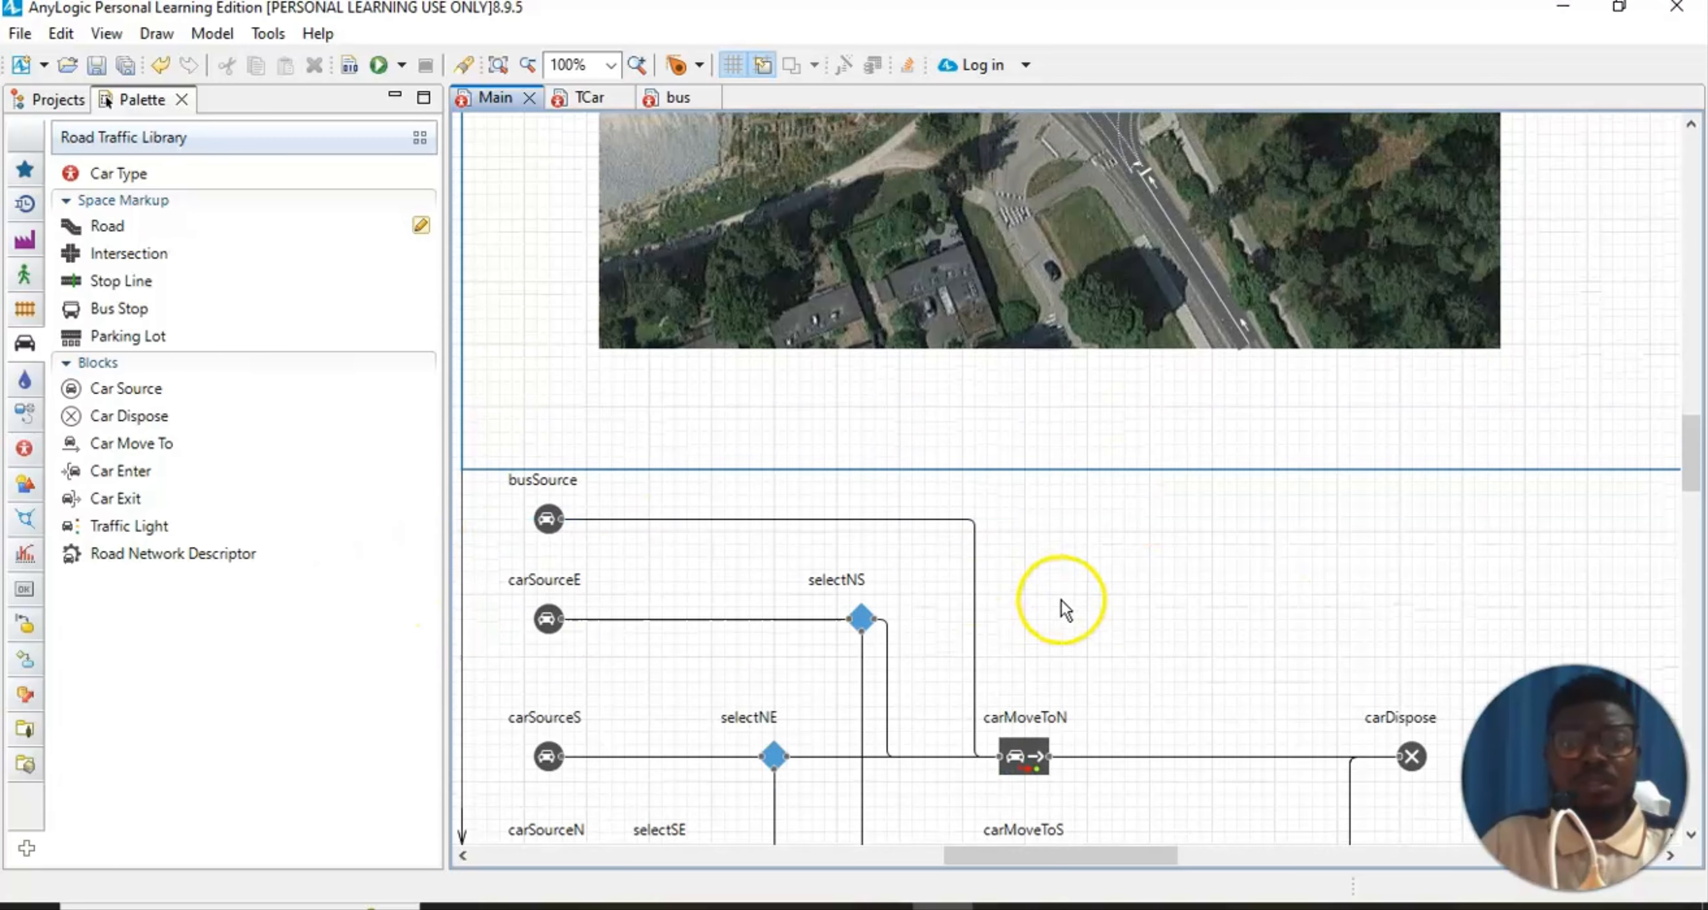
scroll(862, 457, "down", 3)
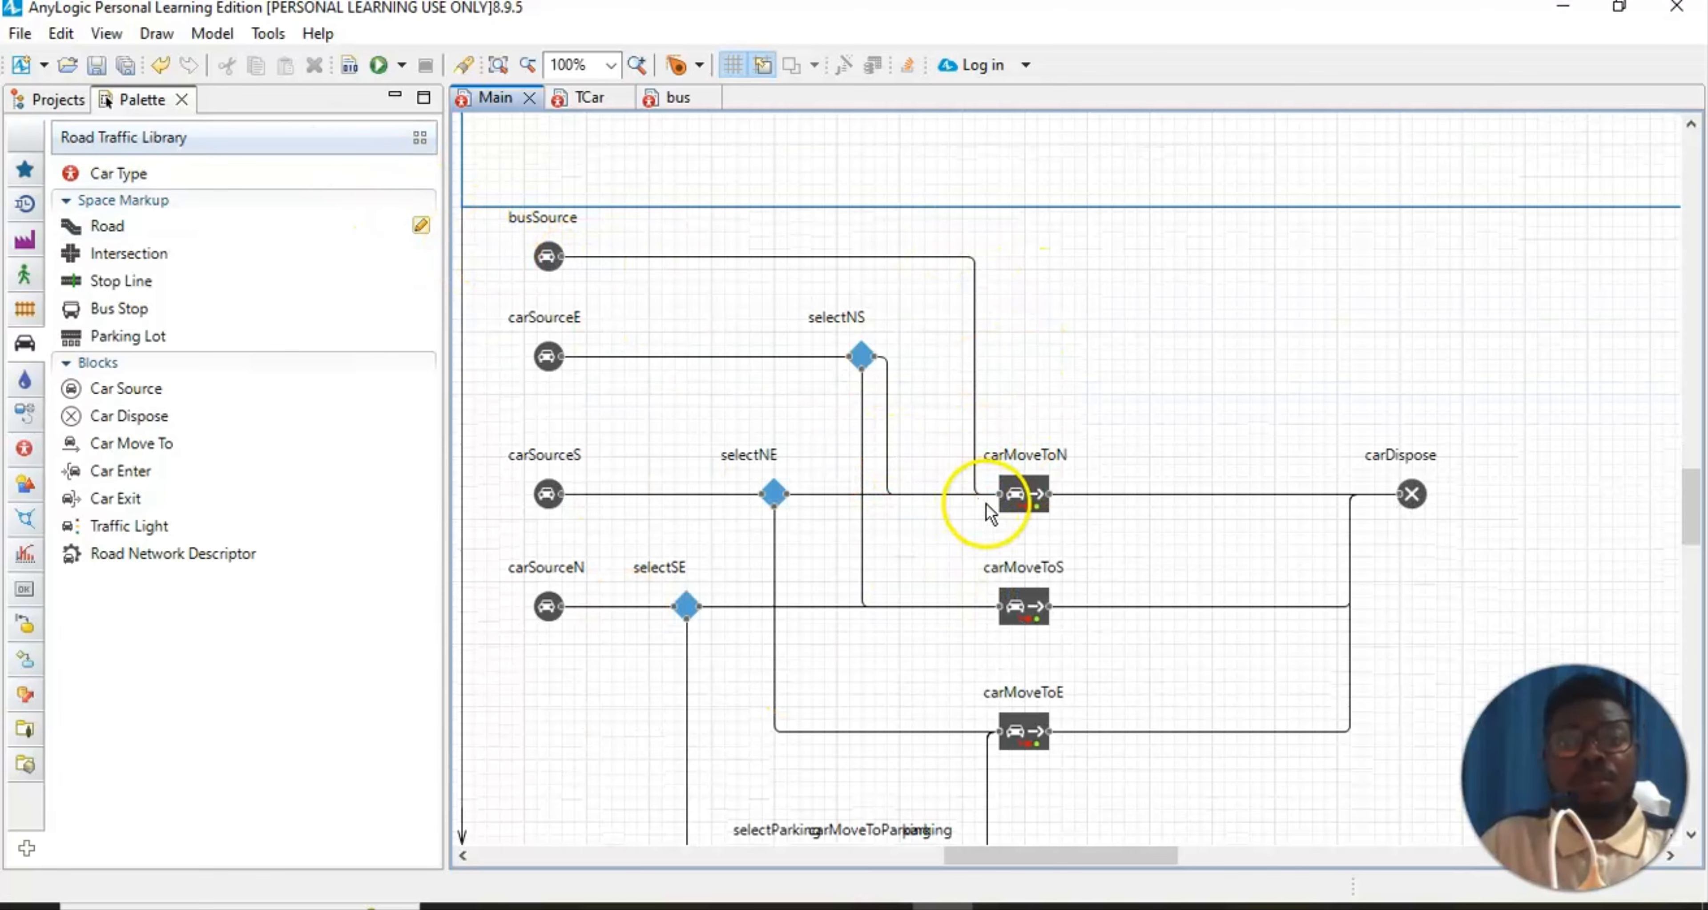
Run the simulation to watch the traffic on the road network, and close the simulation window
scroll(1215, 420, "down", 3)
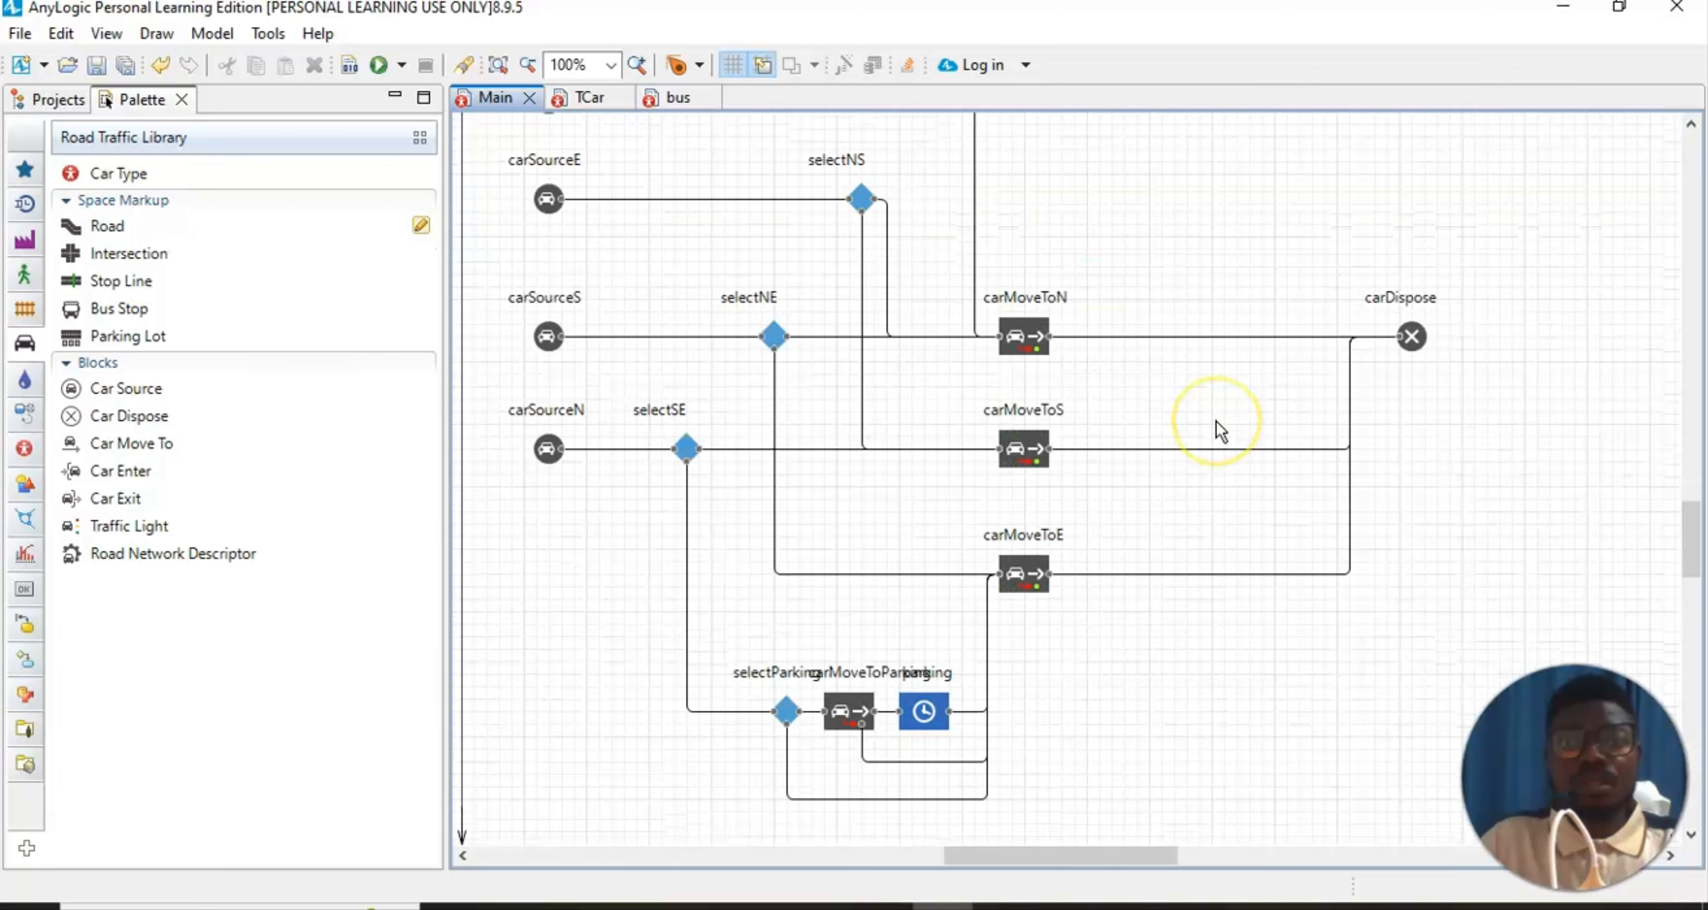
scroll(1215, 420, "up", 1)
left_click(378, 65)
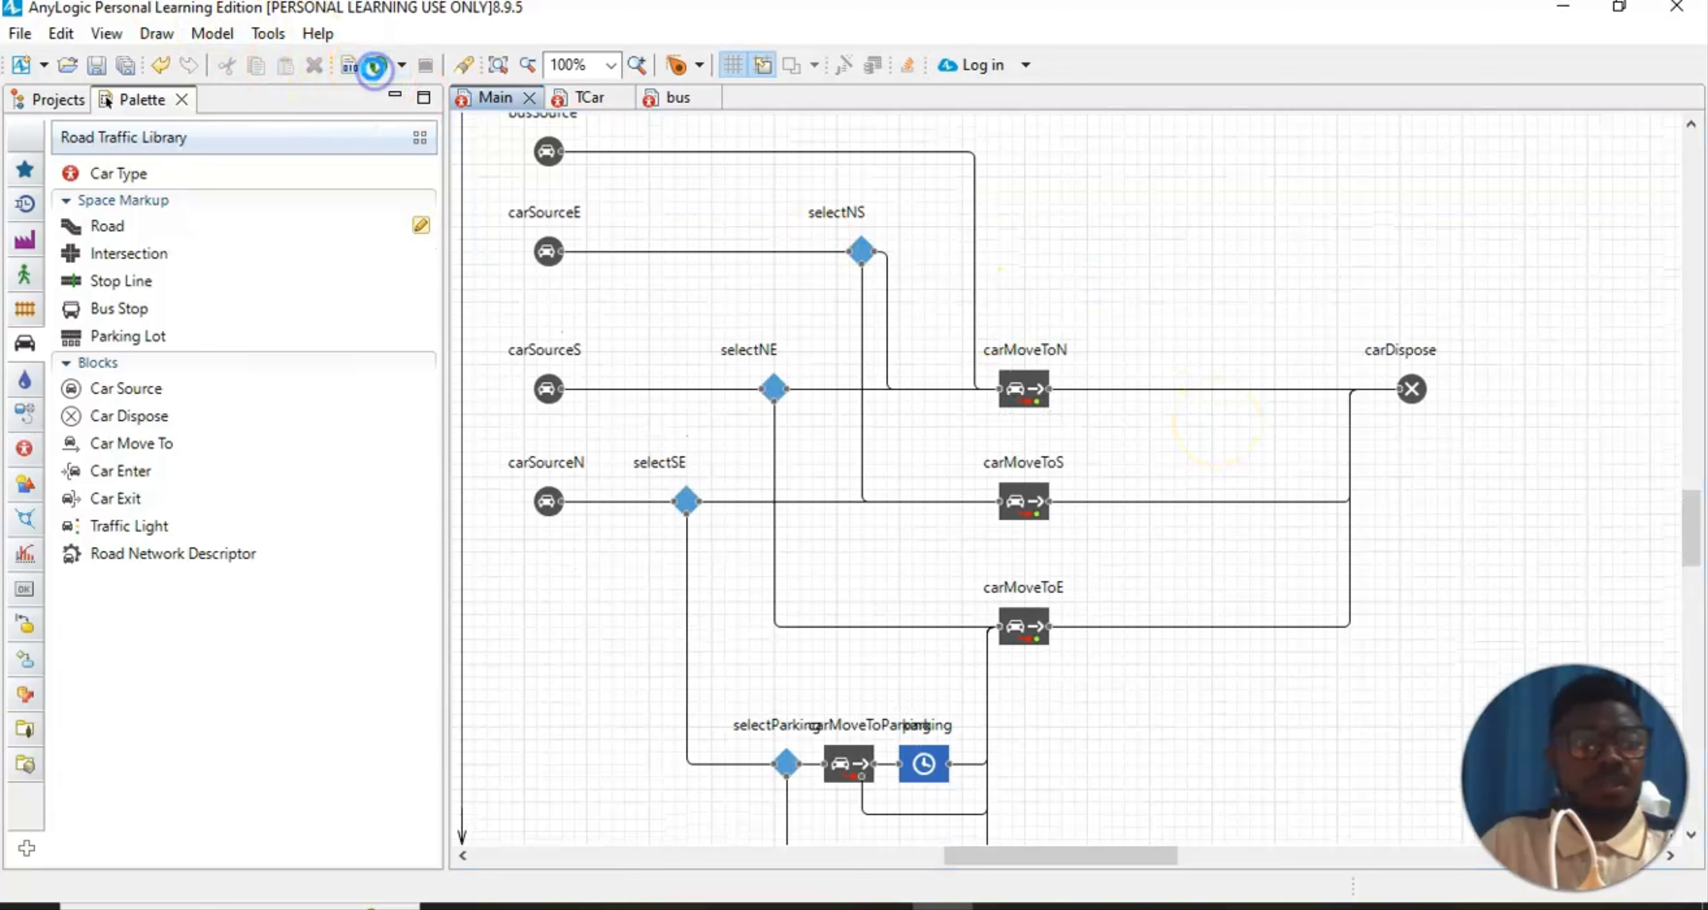
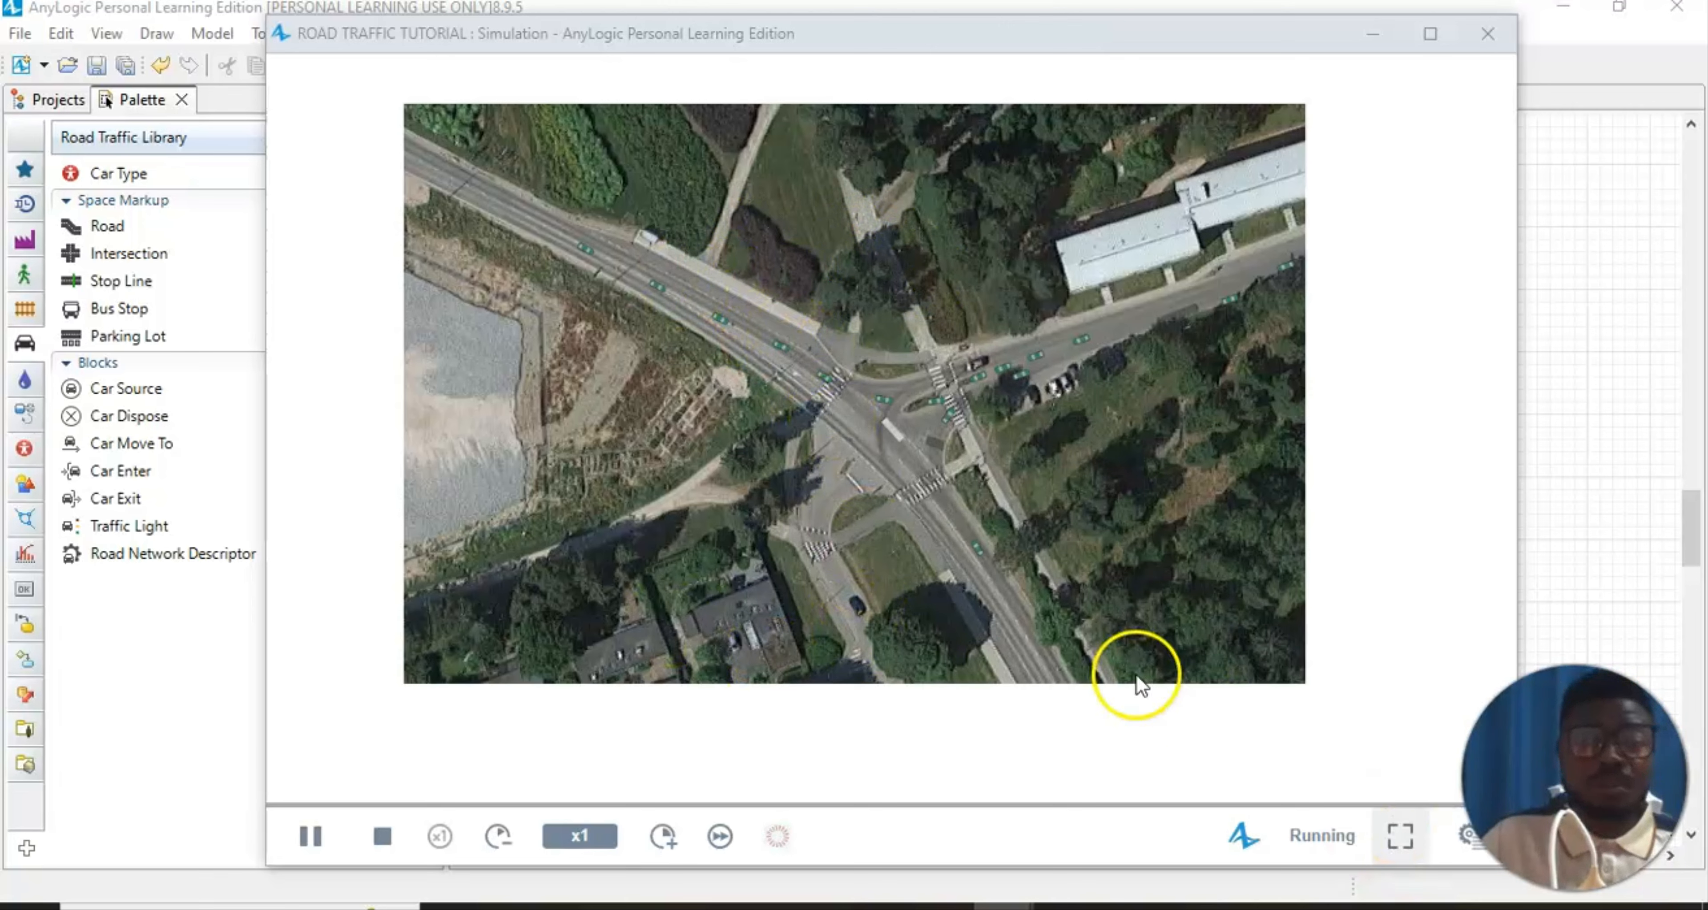
left_click(1487, 34)
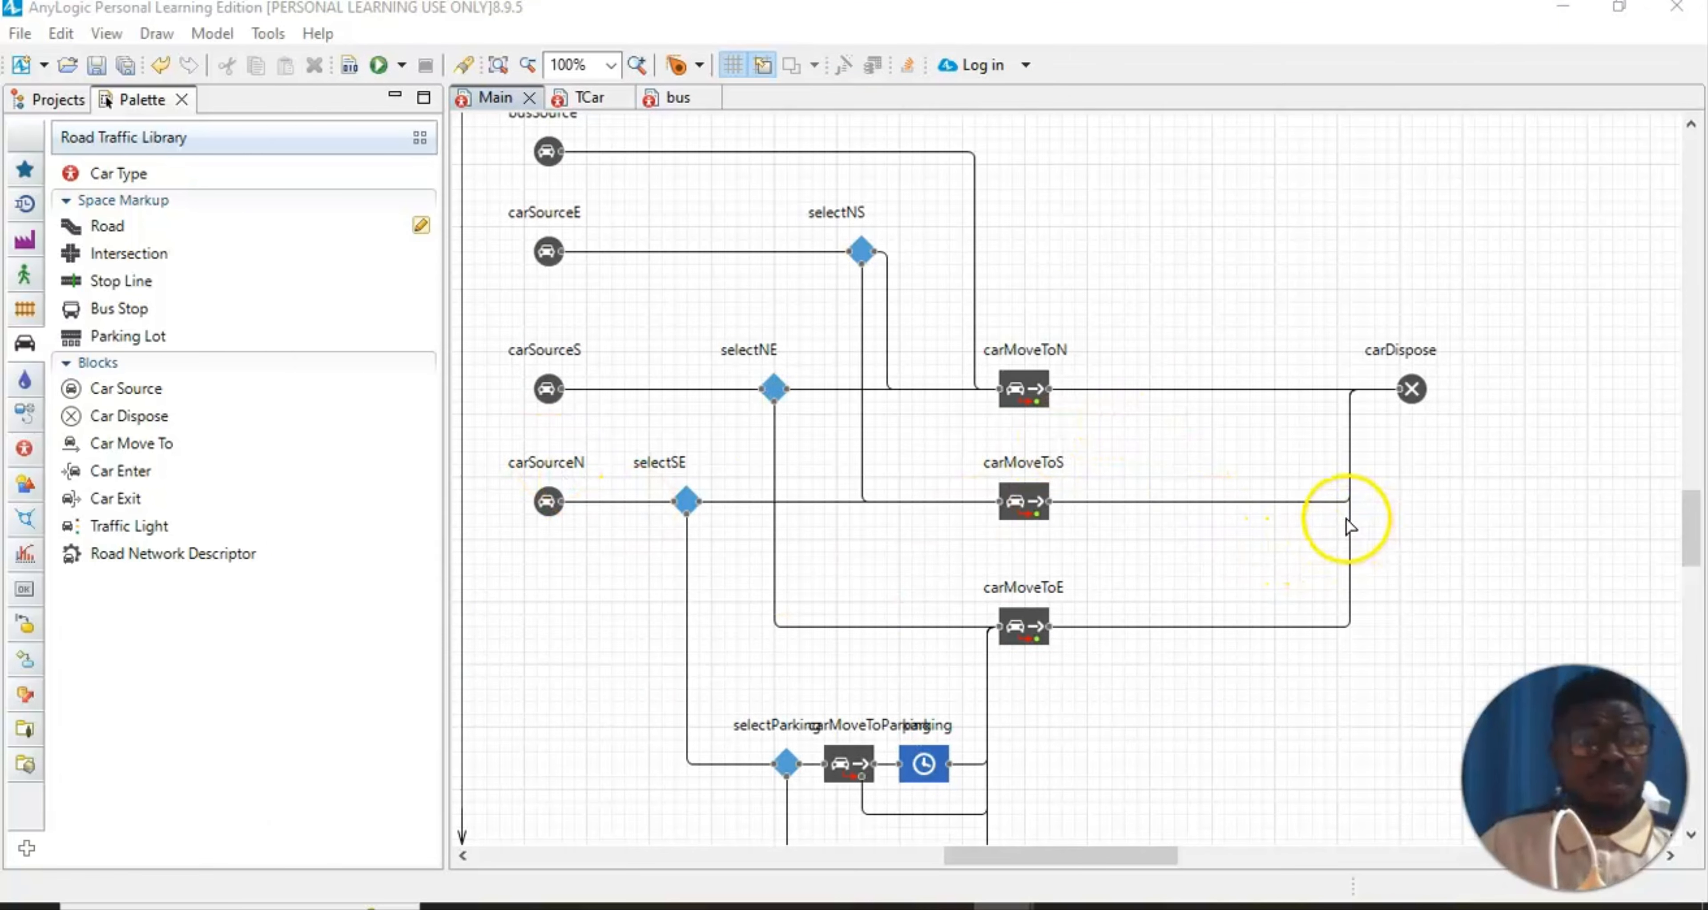
Place a bus stop about 37.5 meters long along the upper side of the northwest road, just before the intersection's exit lane ends
scroll(1326, 524, "up", 3)
scroll(1293, 491, "up", 7)
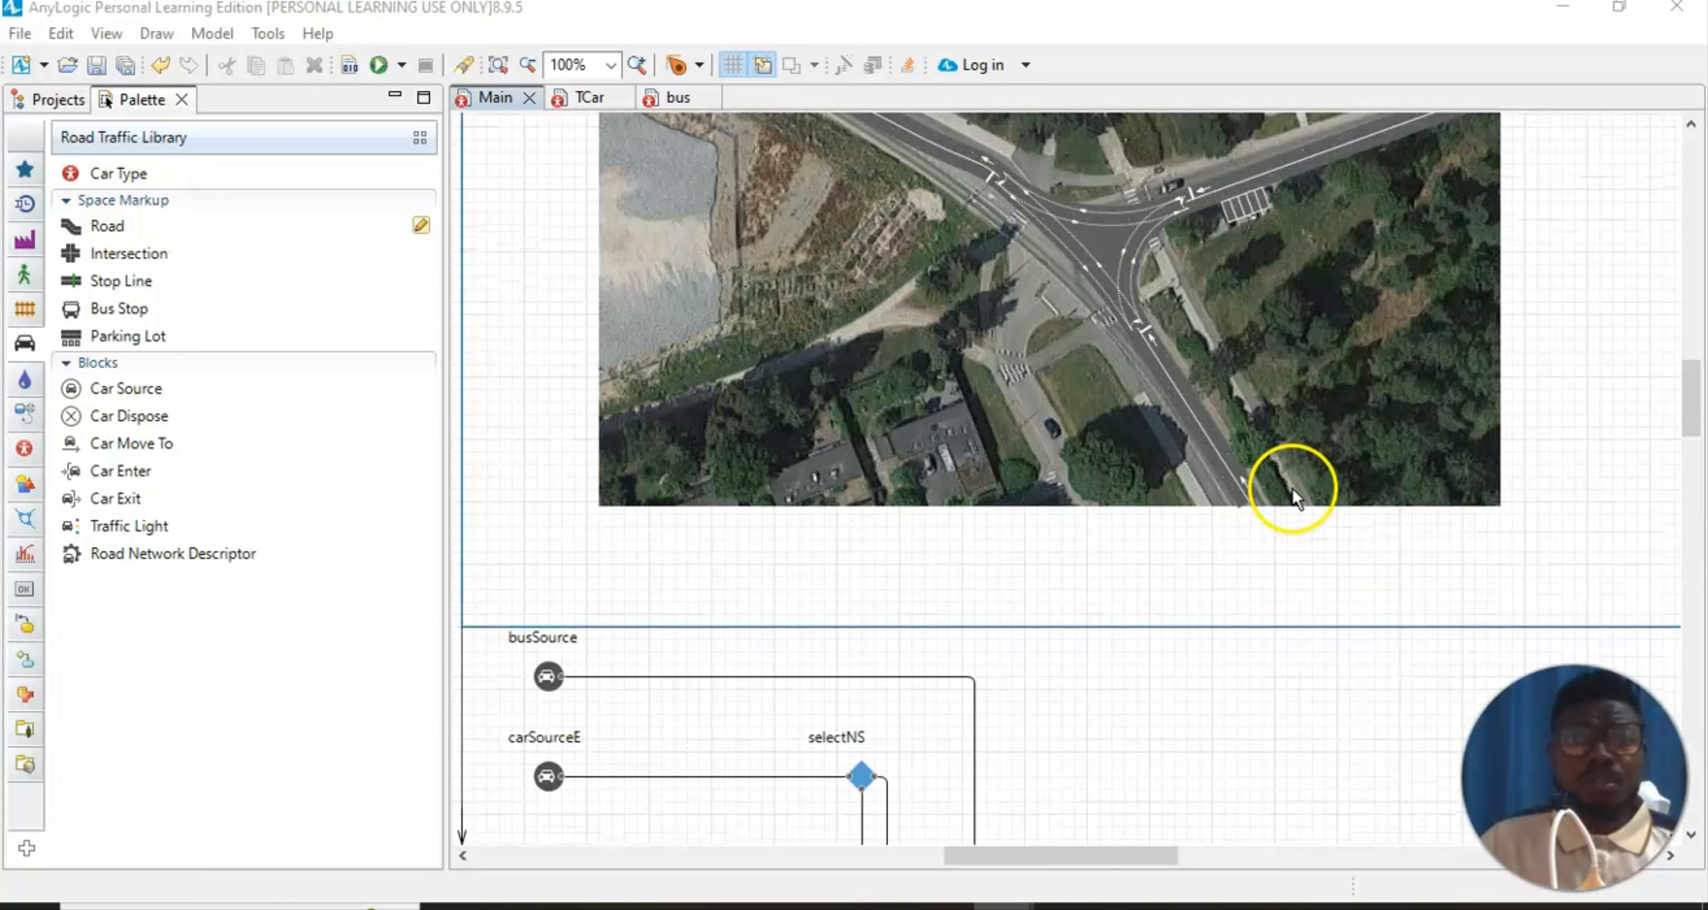
scroll(1176, 464, "up", 1)
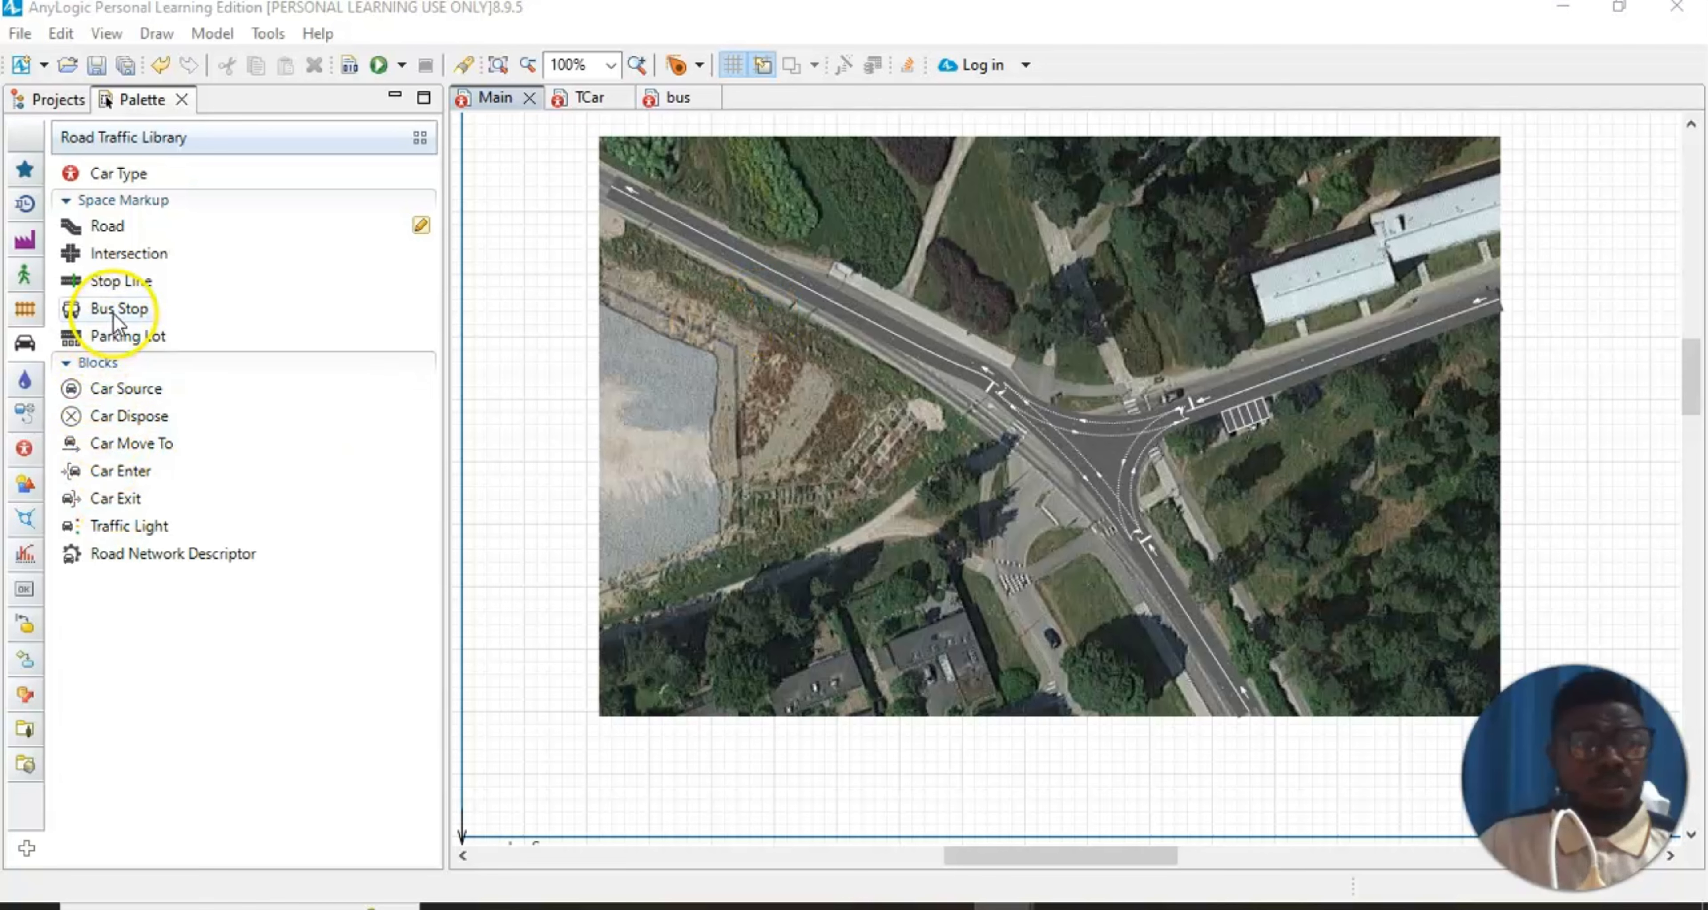
mouse_move(114, 314)
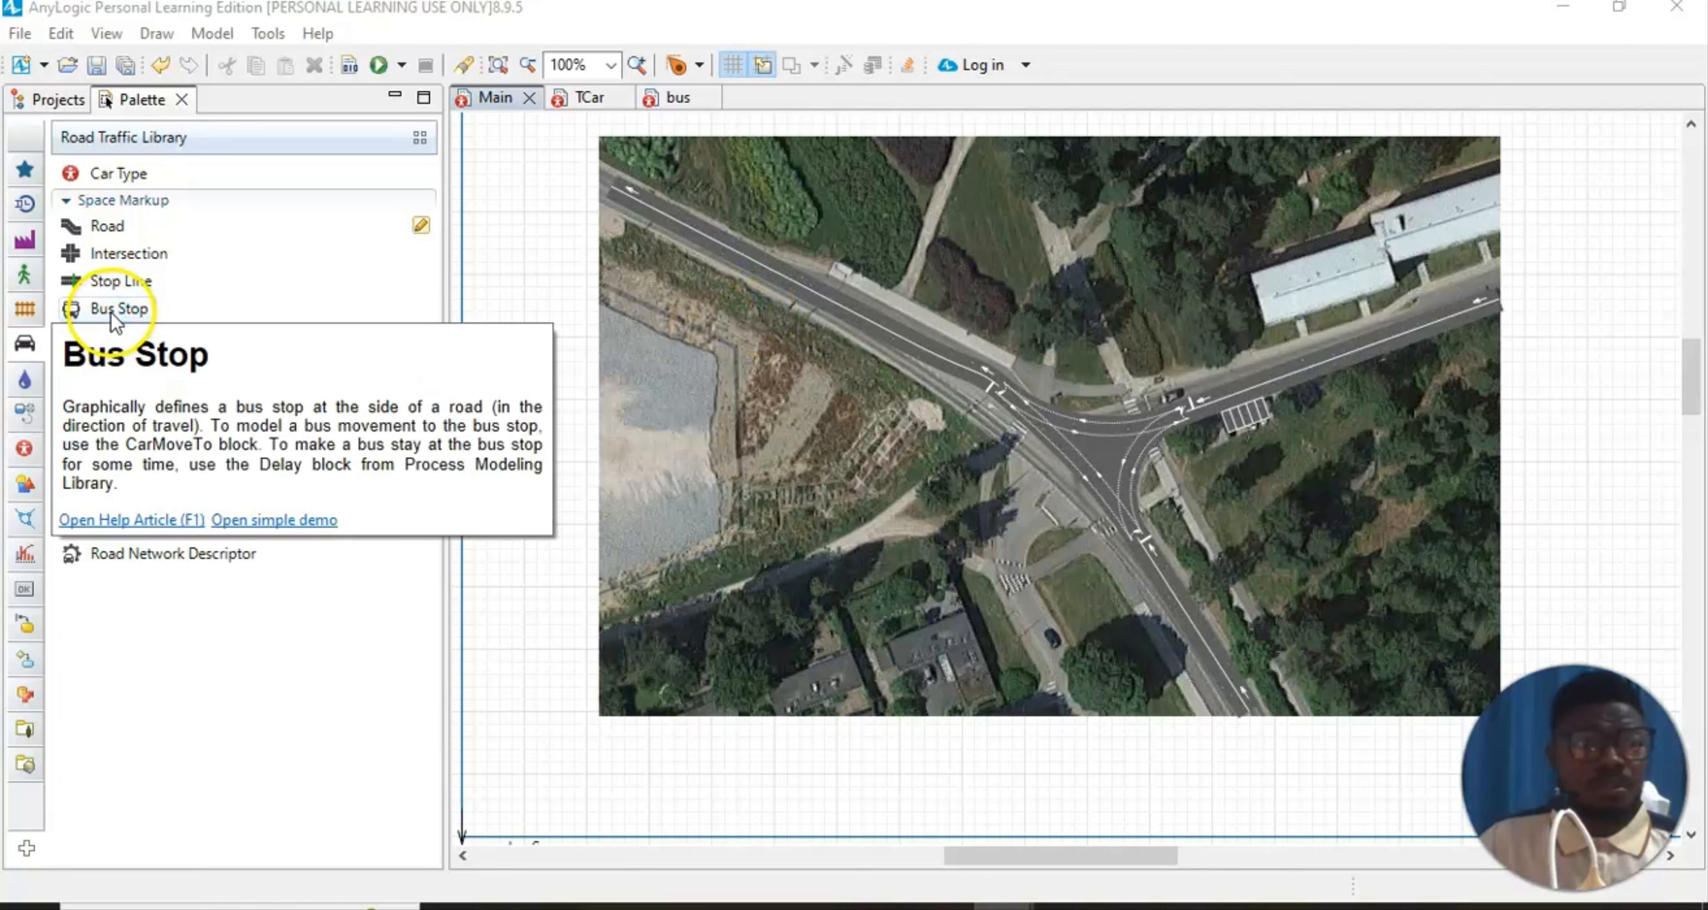
left_click_drag(111, 313, 707, 304)
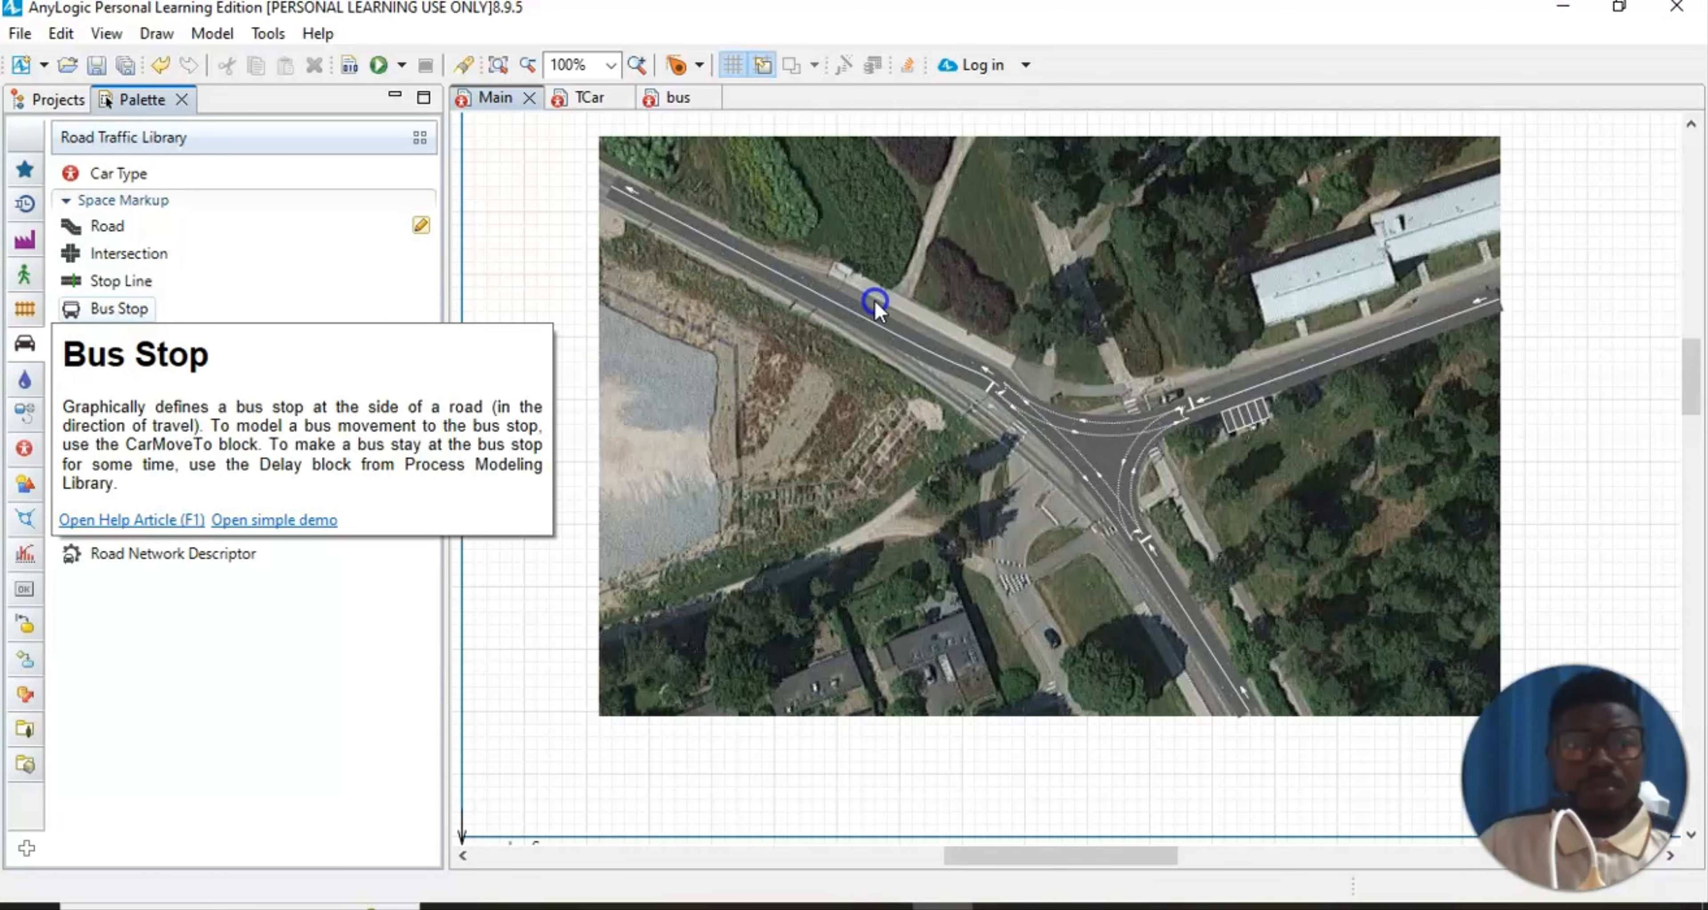
left_click_drag(876, 300, 870, 300)
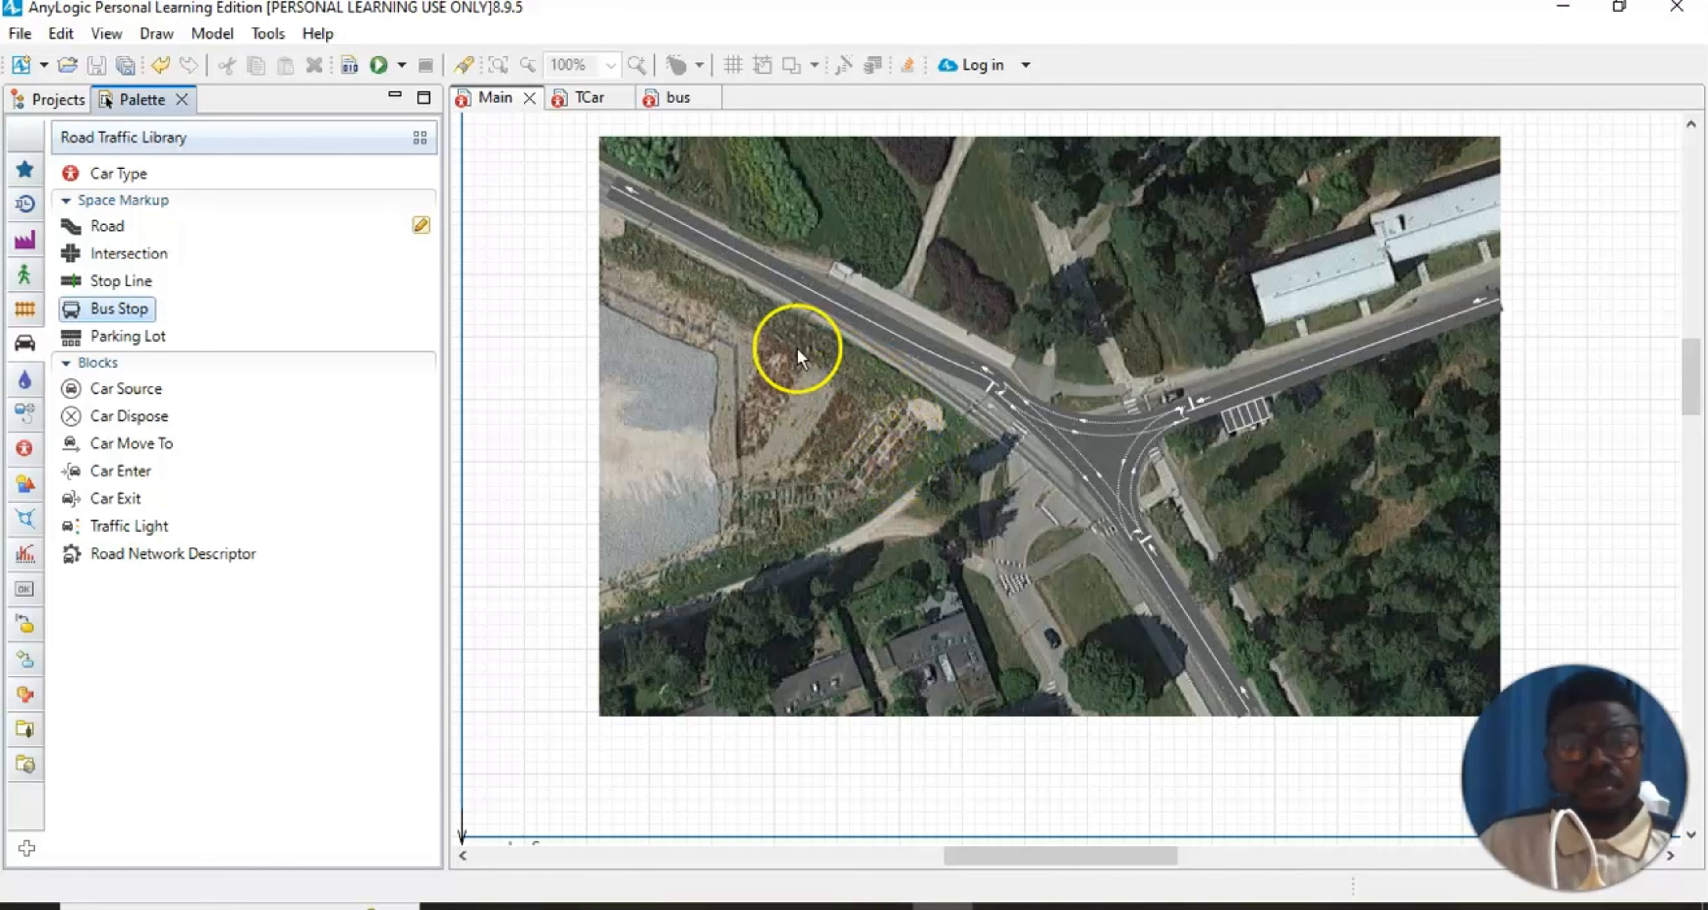
left_click_drag(118, 324, 884, 298)
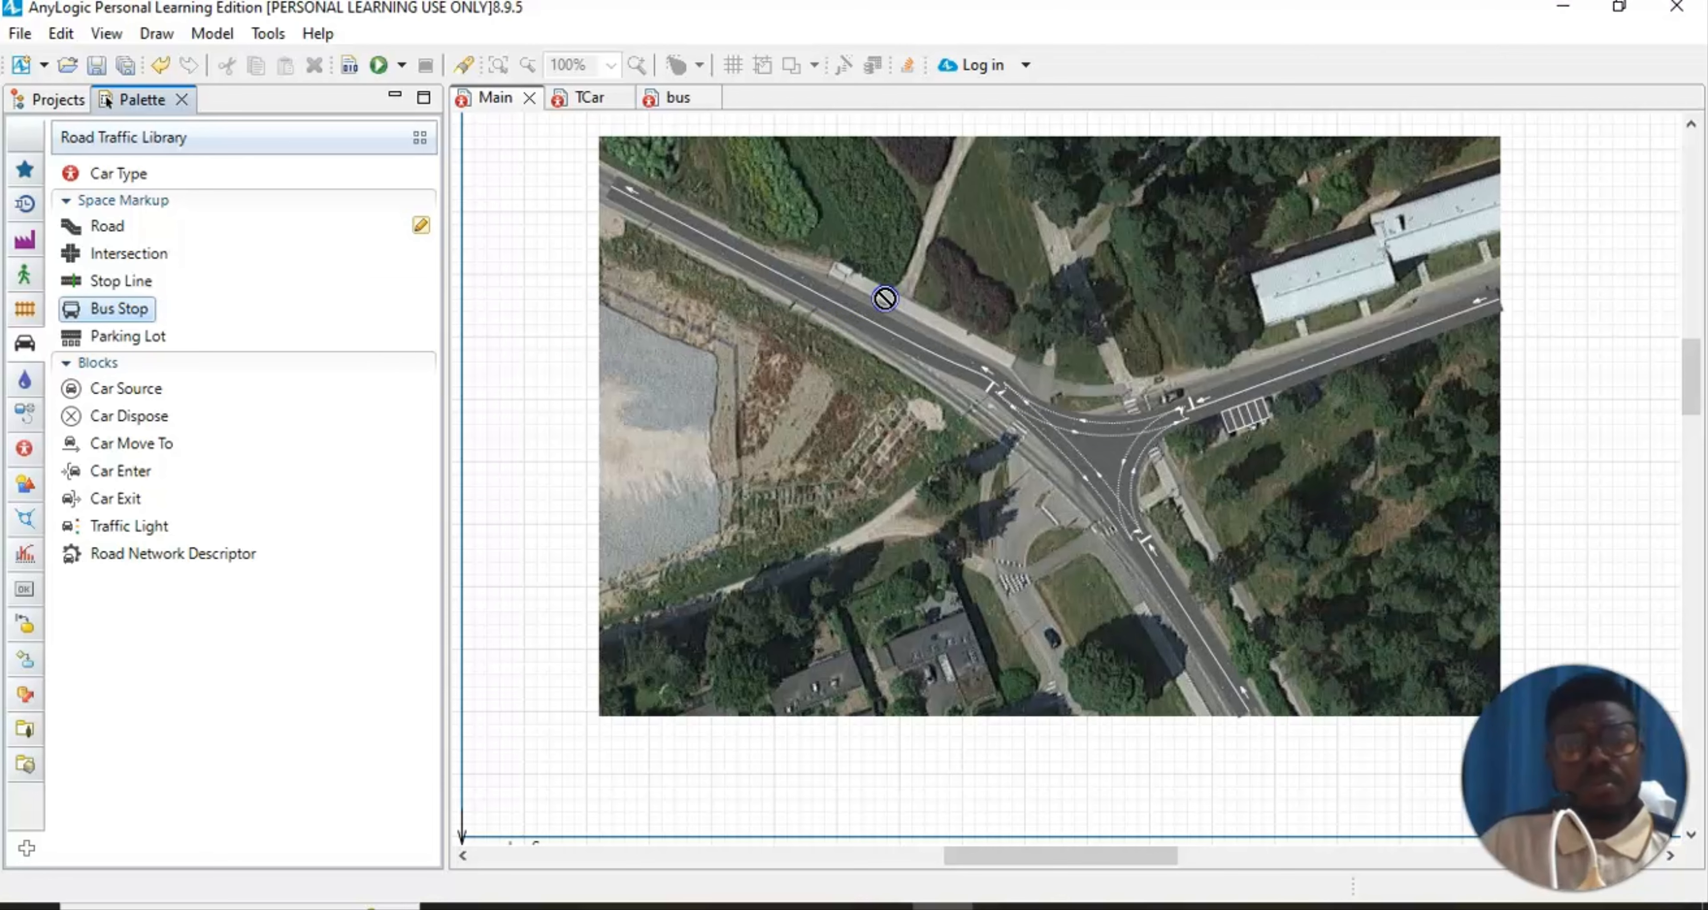
mouse_move(885, 298)
left_mouse_down()
mouse_move(856, 301)
mouse_move(895, 316)
left_mouse_up()
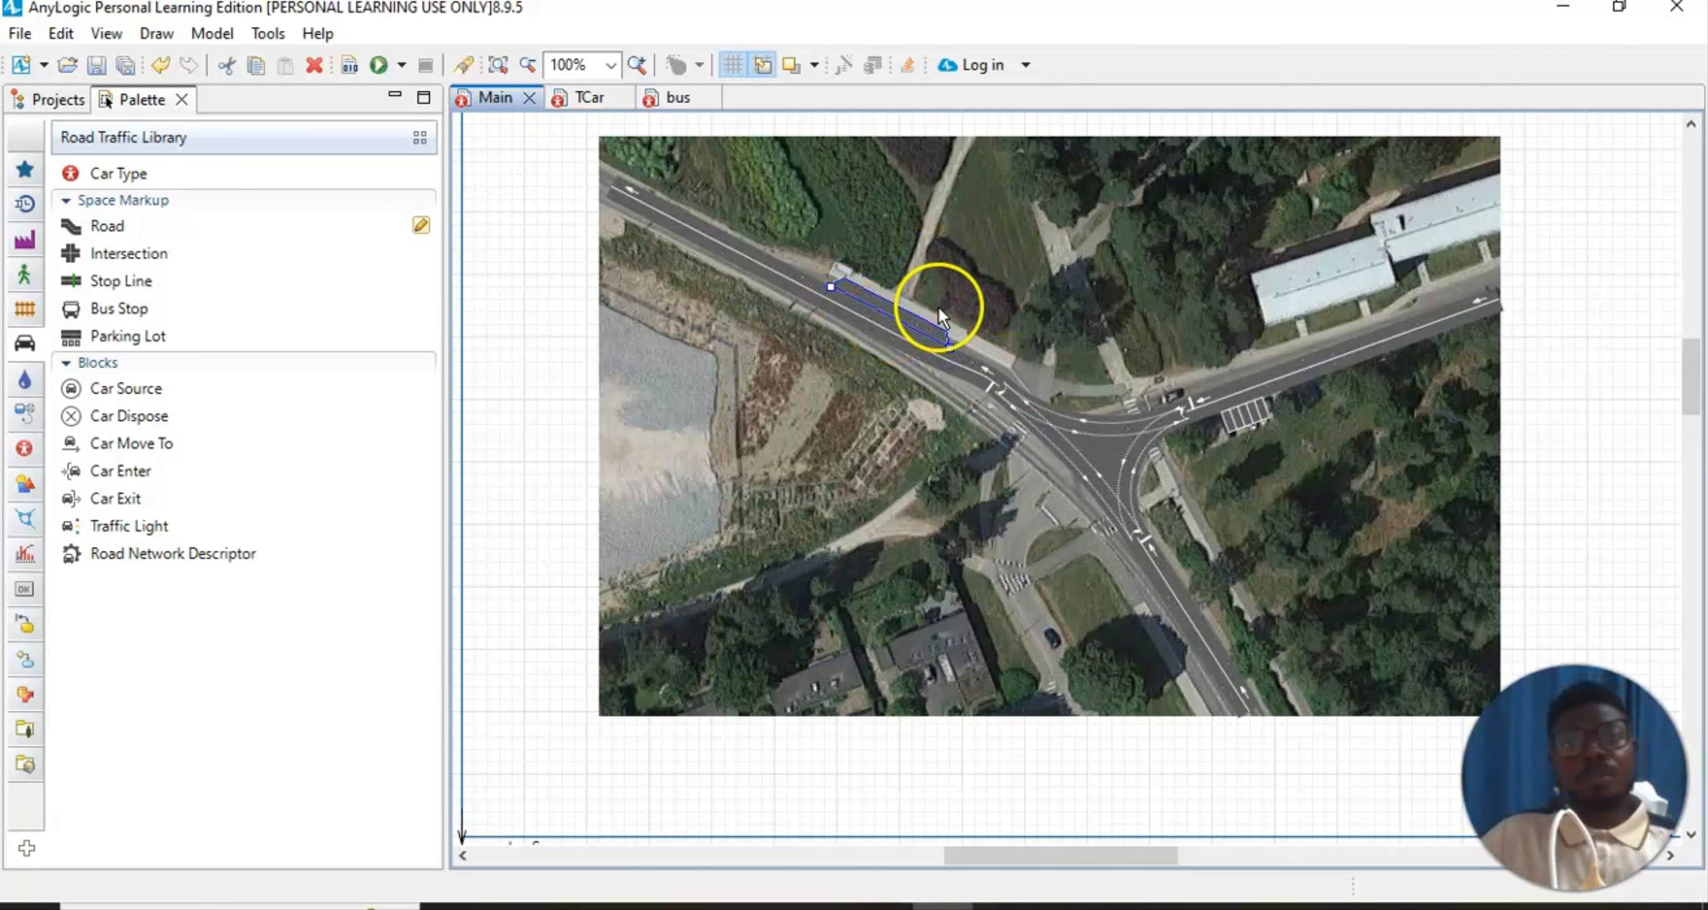
left_click(865, 448)
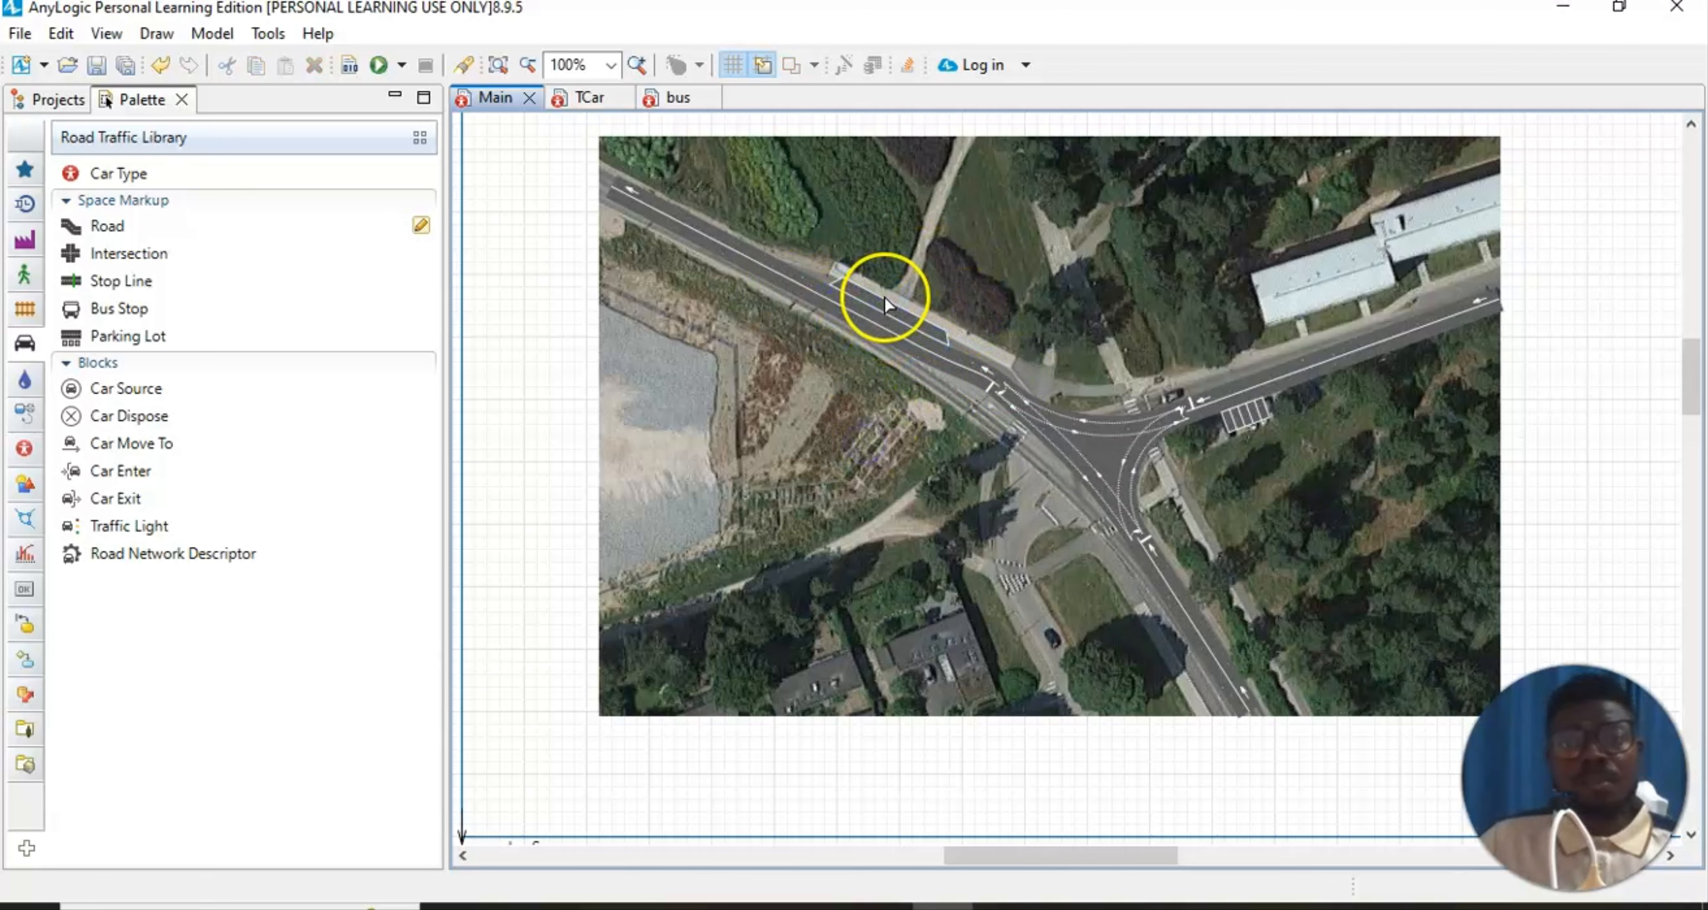
Check the properties of the new bus stop on the northwest road, and close them
left_click(878, 308)
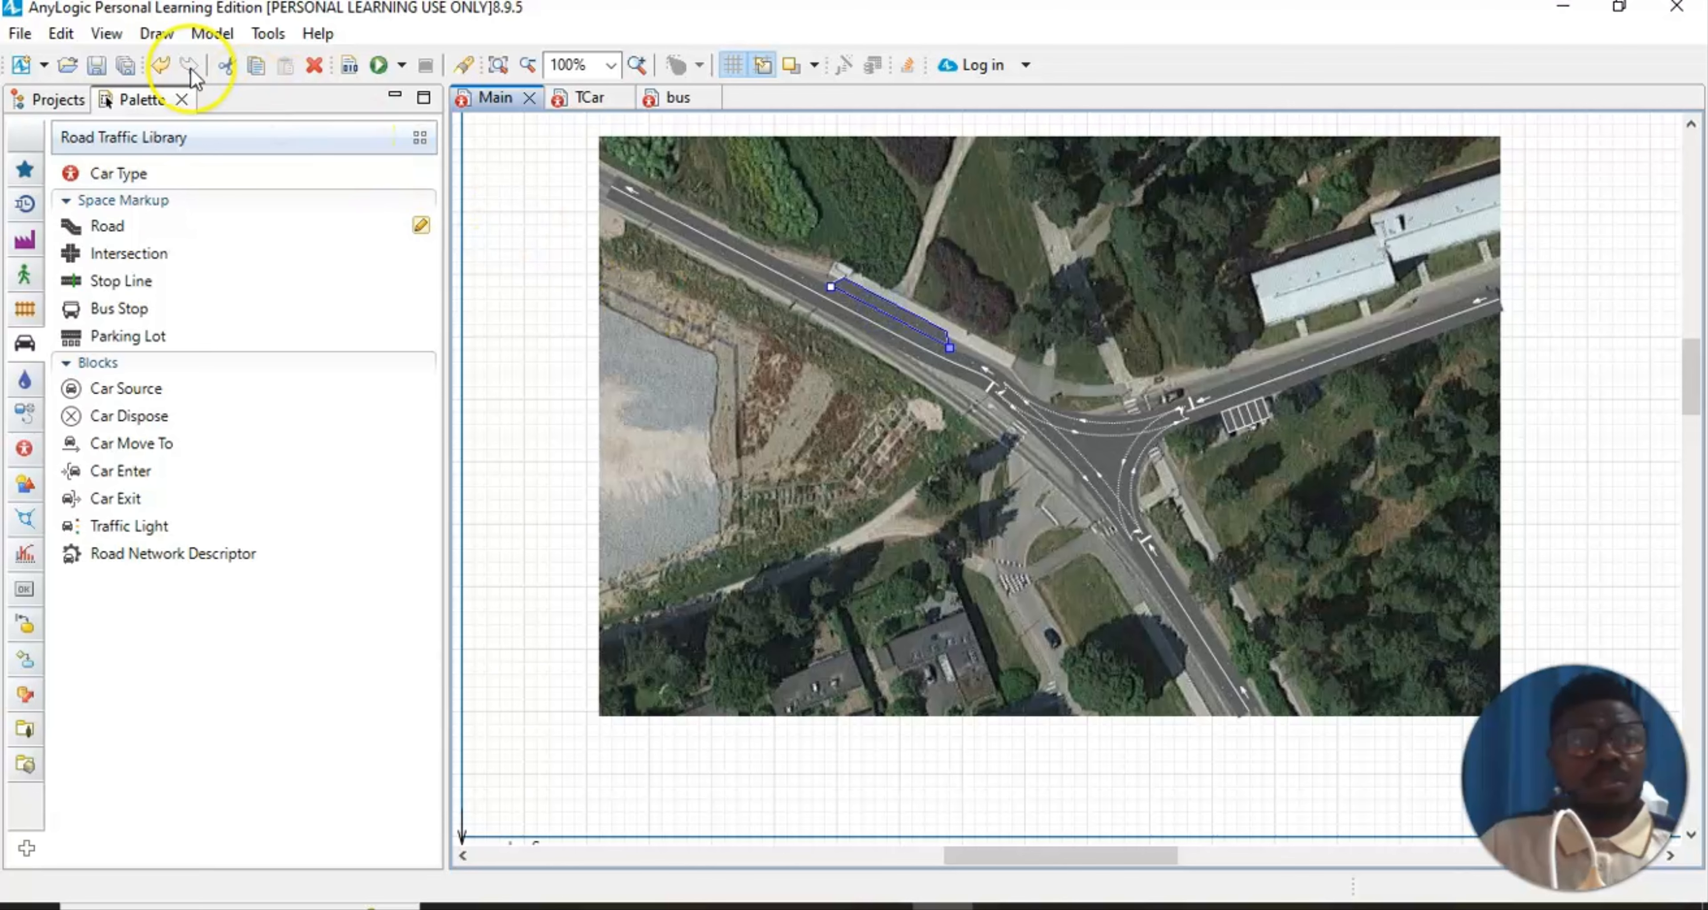
left_click(109, 33)
left_click(154, 89)
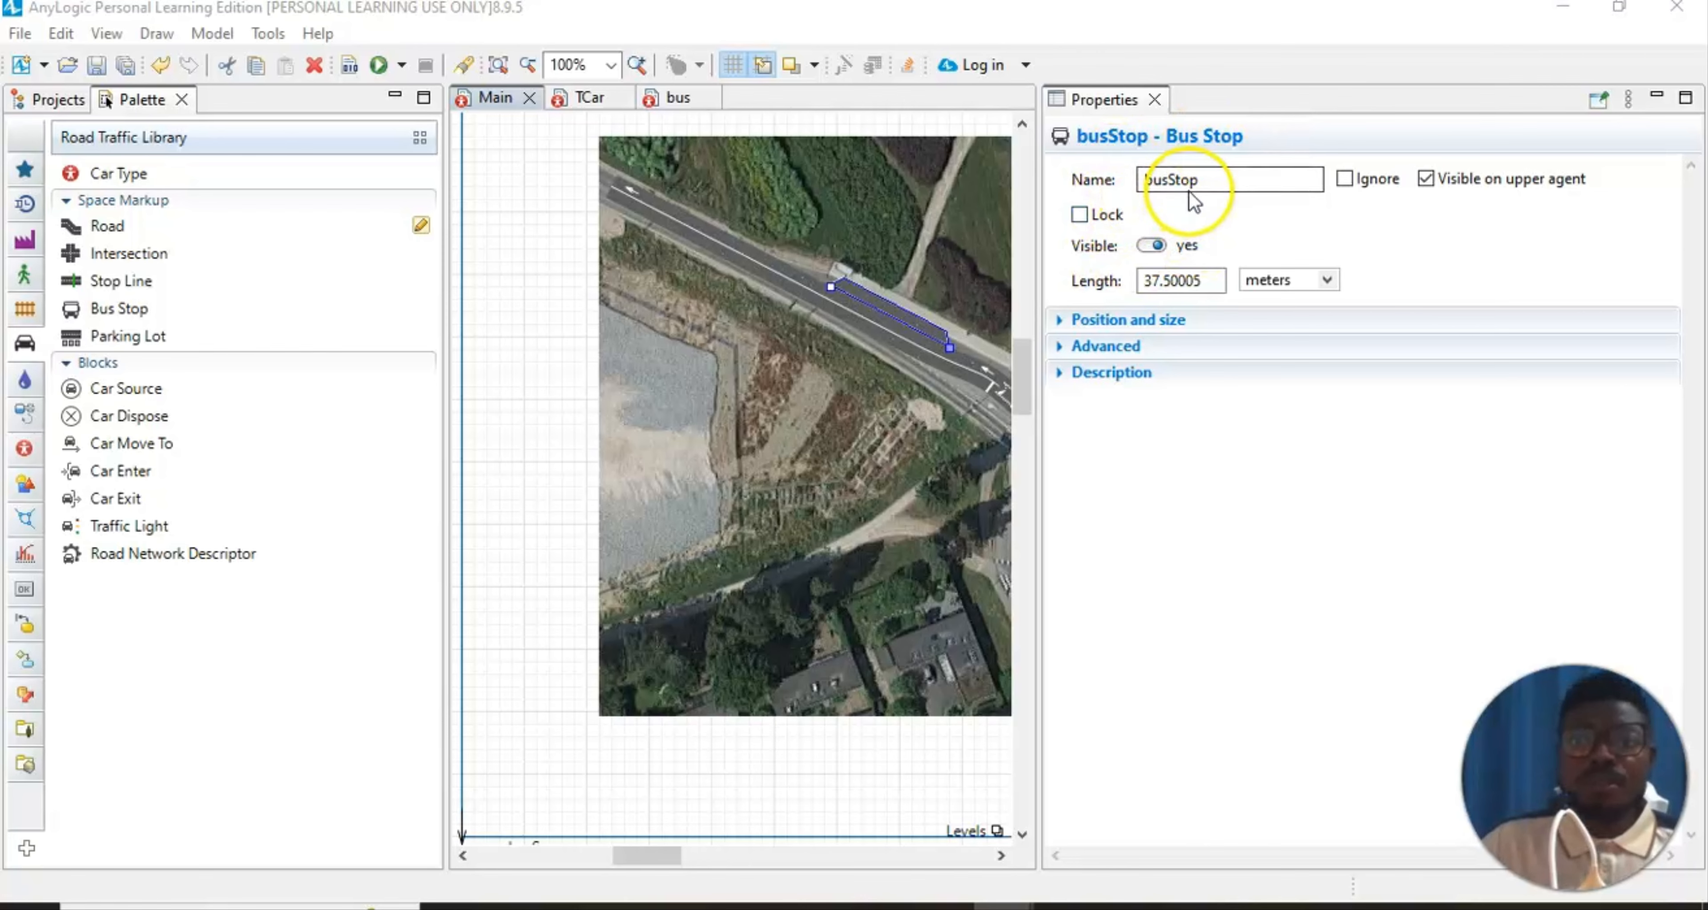
left_click(1154, 99)
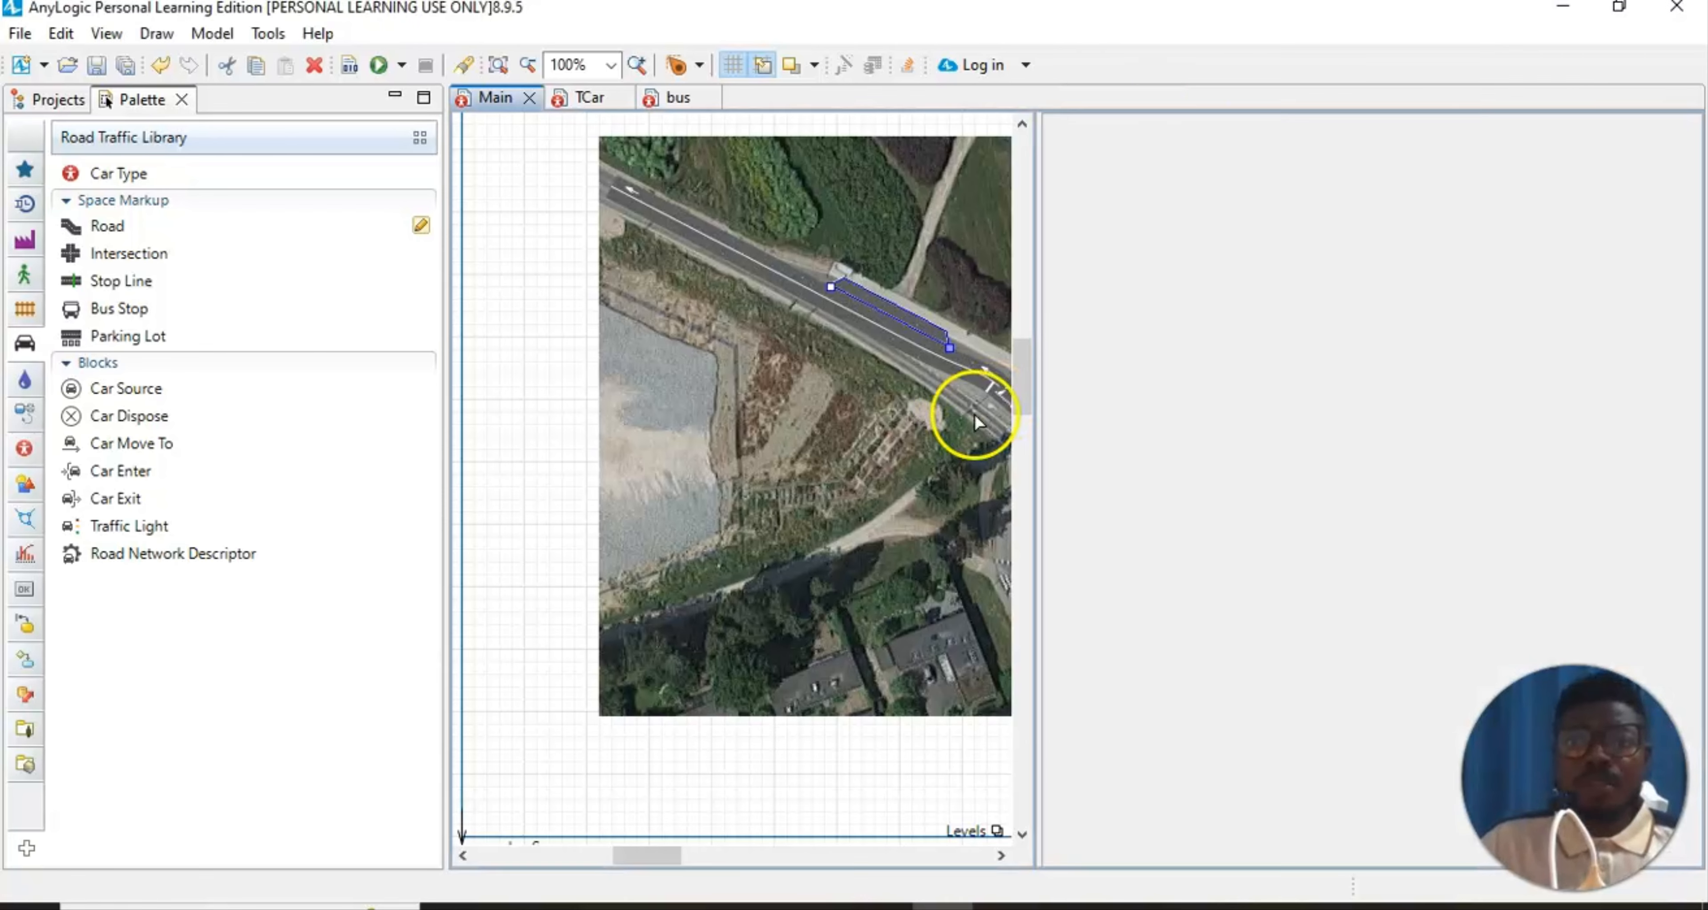
left_click(884, 776)
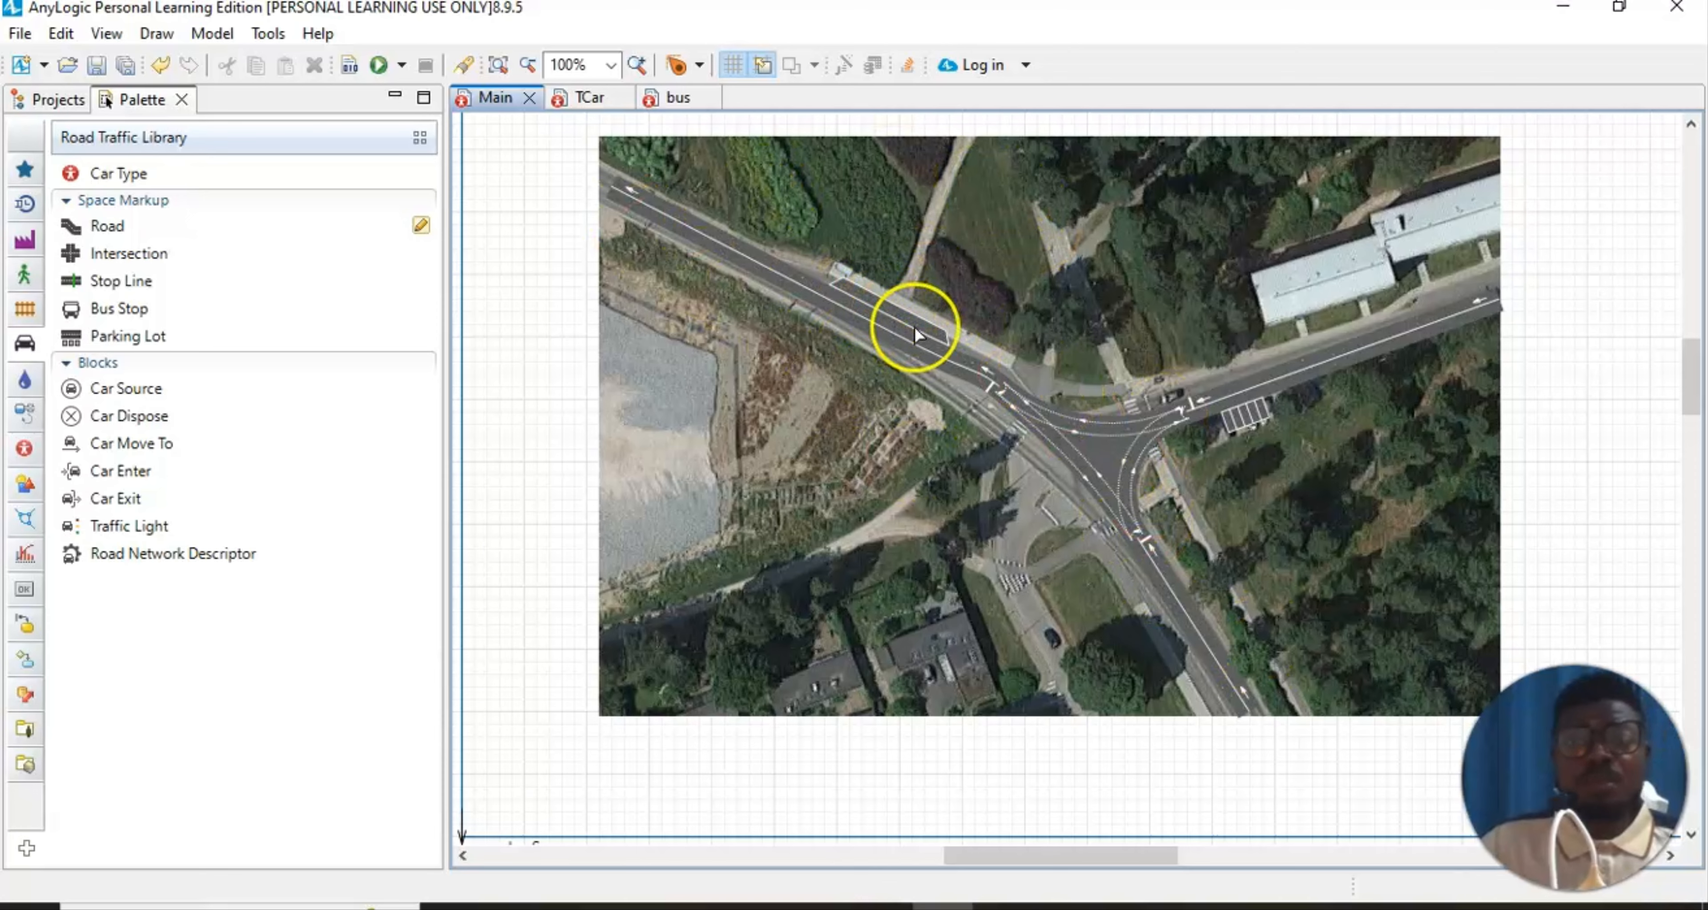
Insert a Car Move To block into the connection between busSource and carMoveToN
scroll(840, 531, "down", 8)
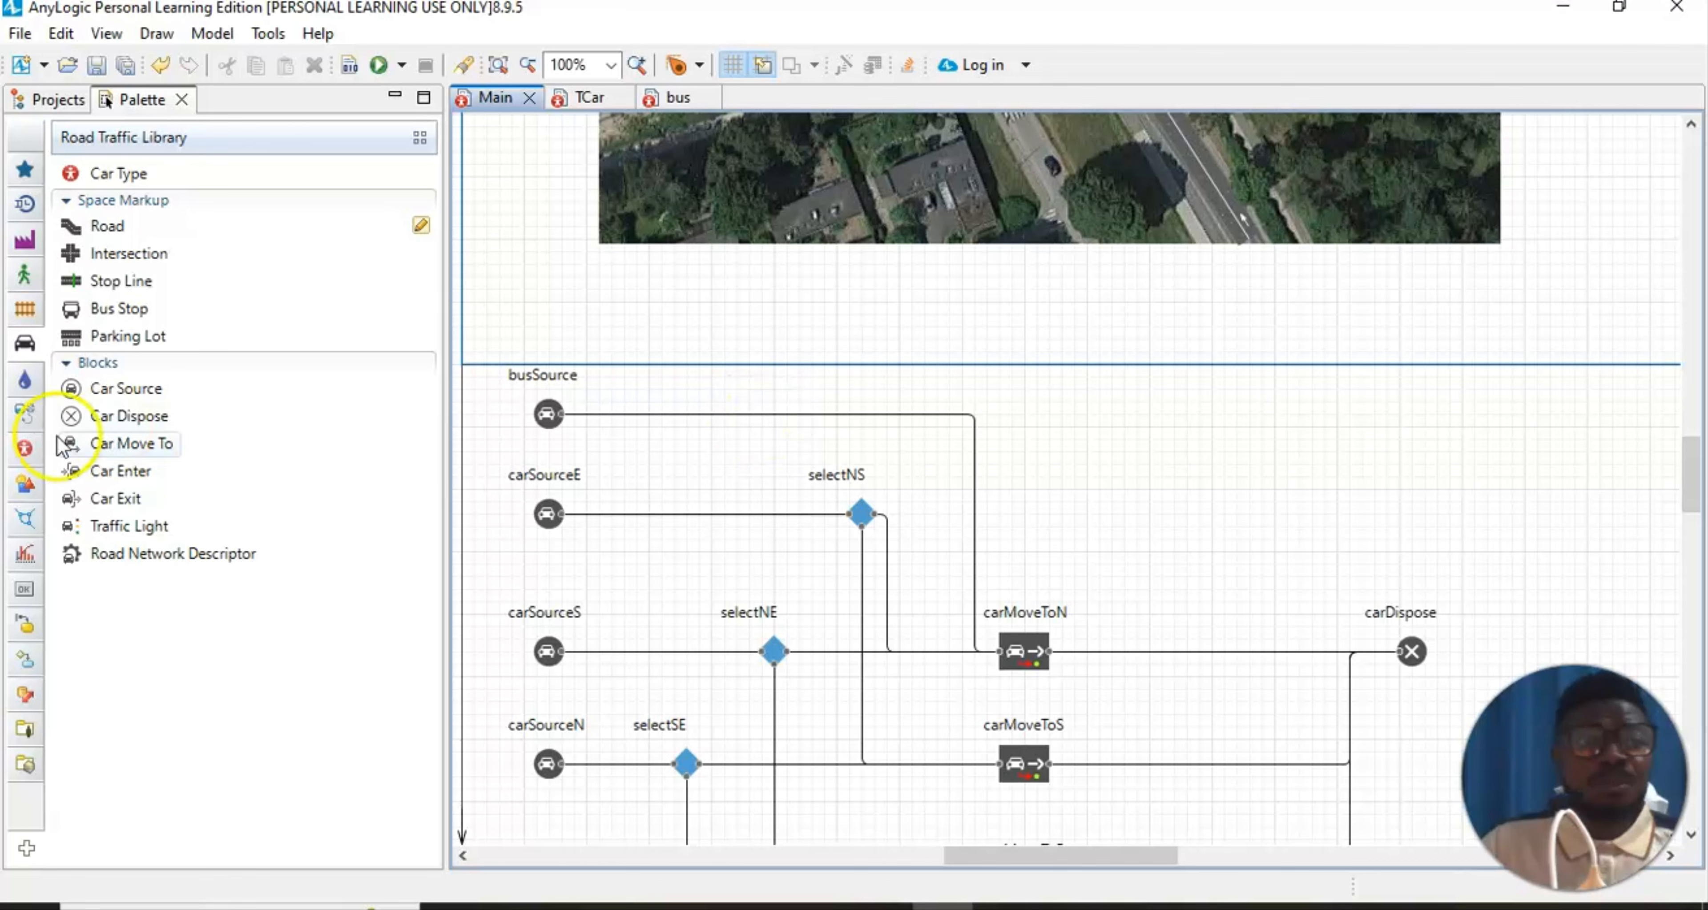
left_click_drag(132, 444, 651, 417)
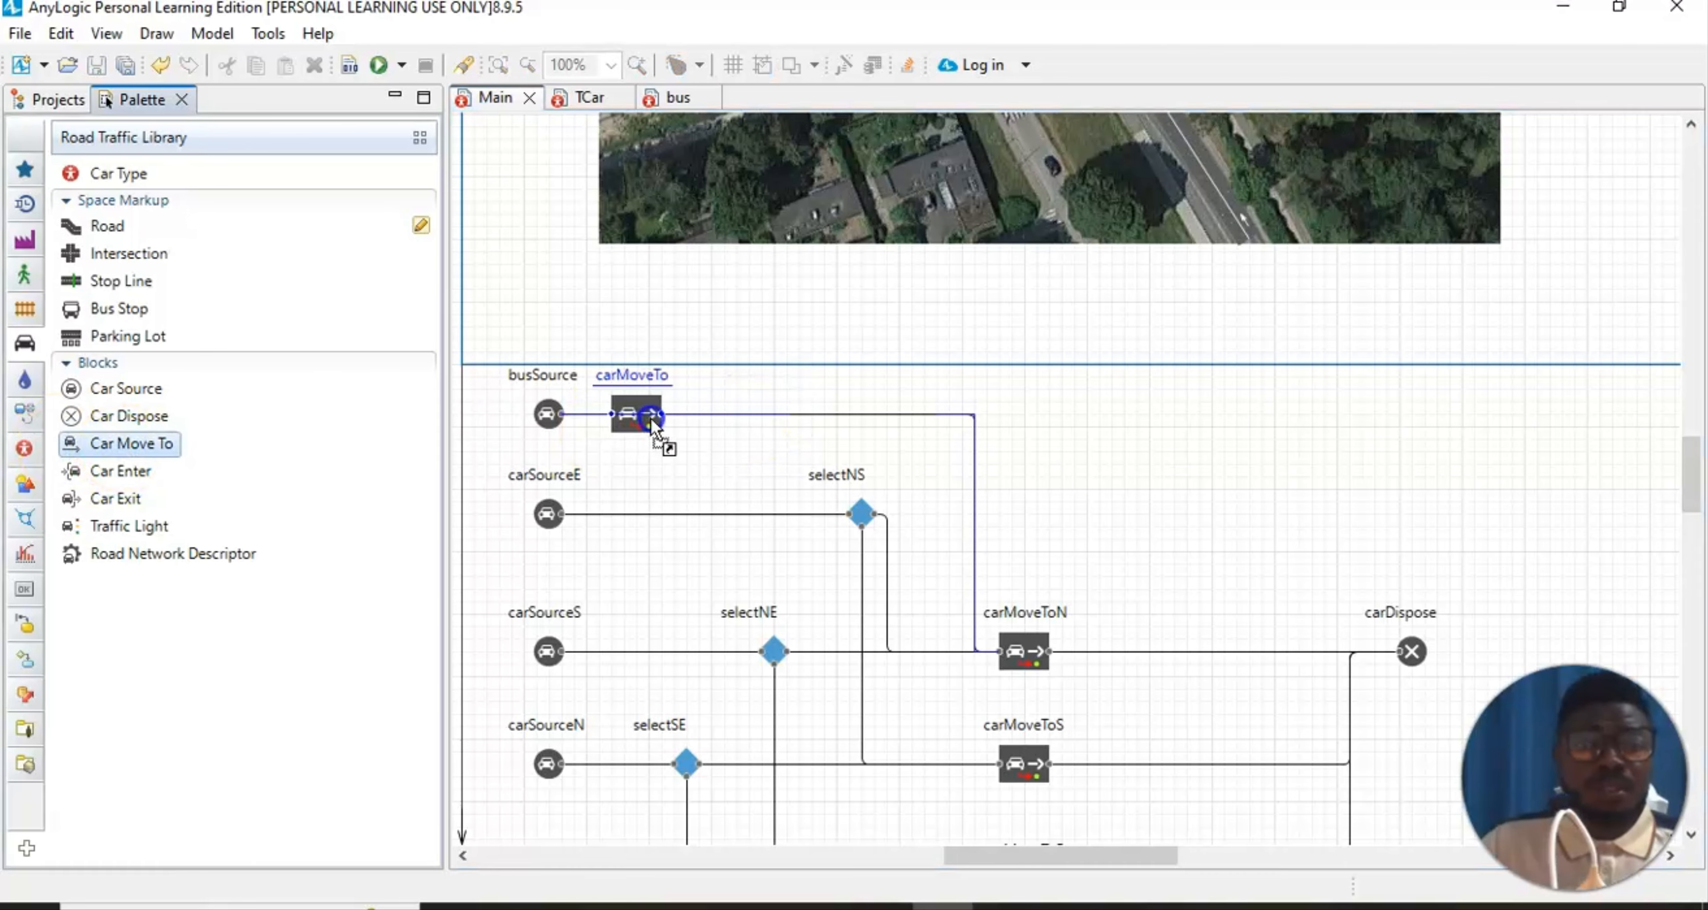
left_click_drag(720, 416, 705, 424)
left_click(1188, 468)
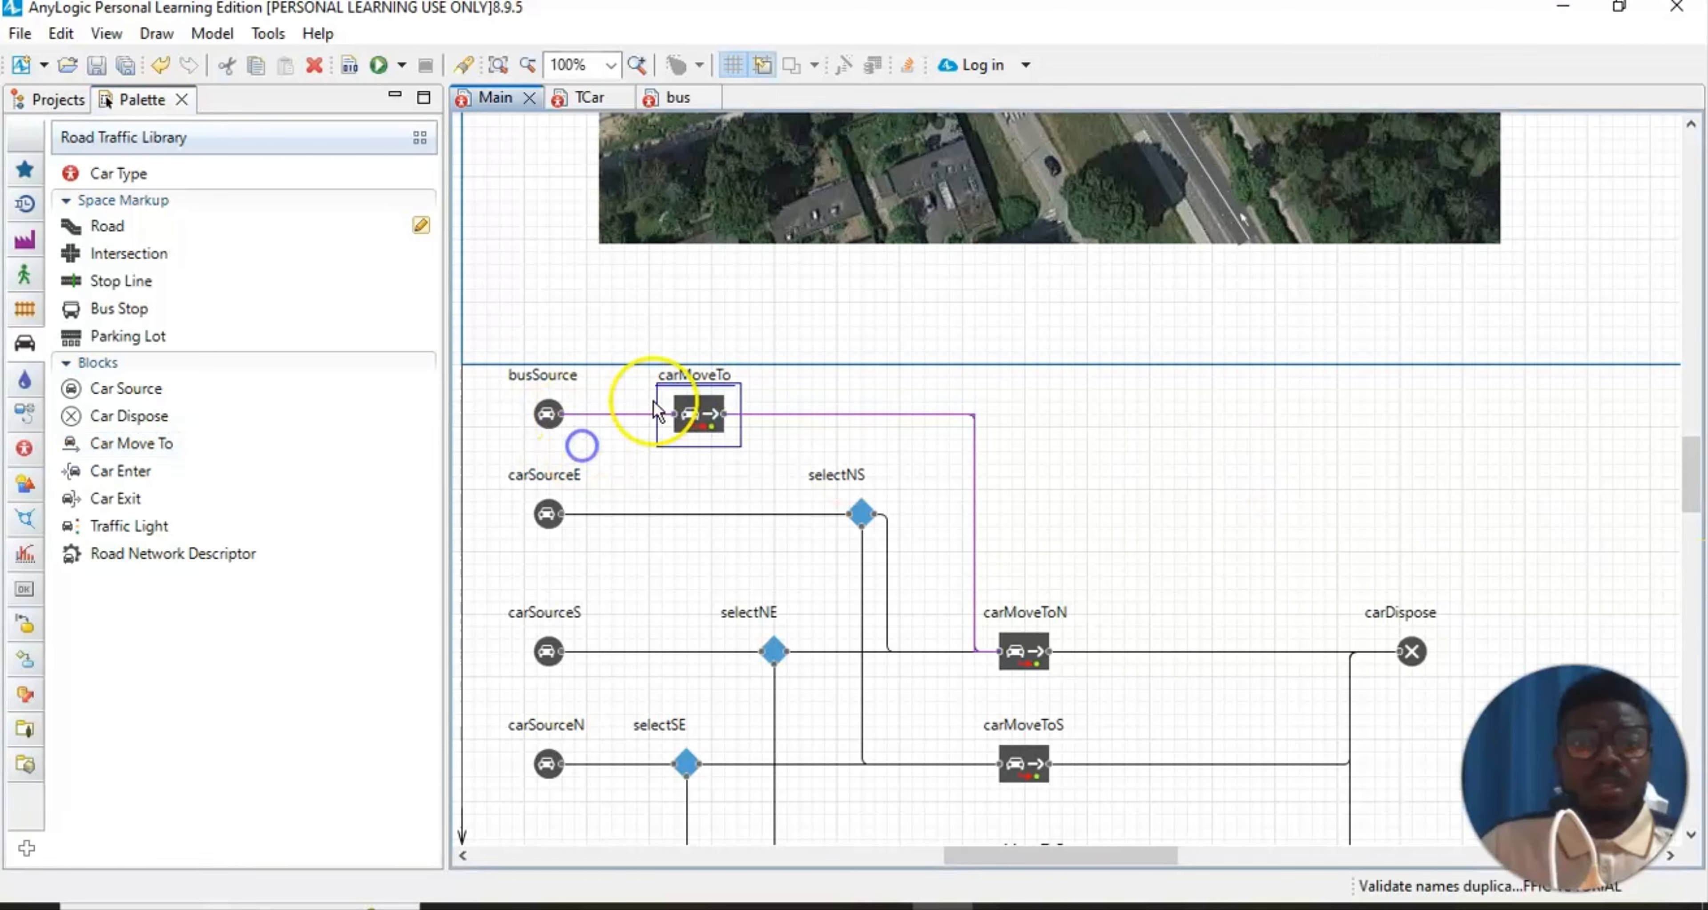
Rename the new Car Move To block after busSource as busMoveToStop
left_click(689, 378)
left_click(686, 377)
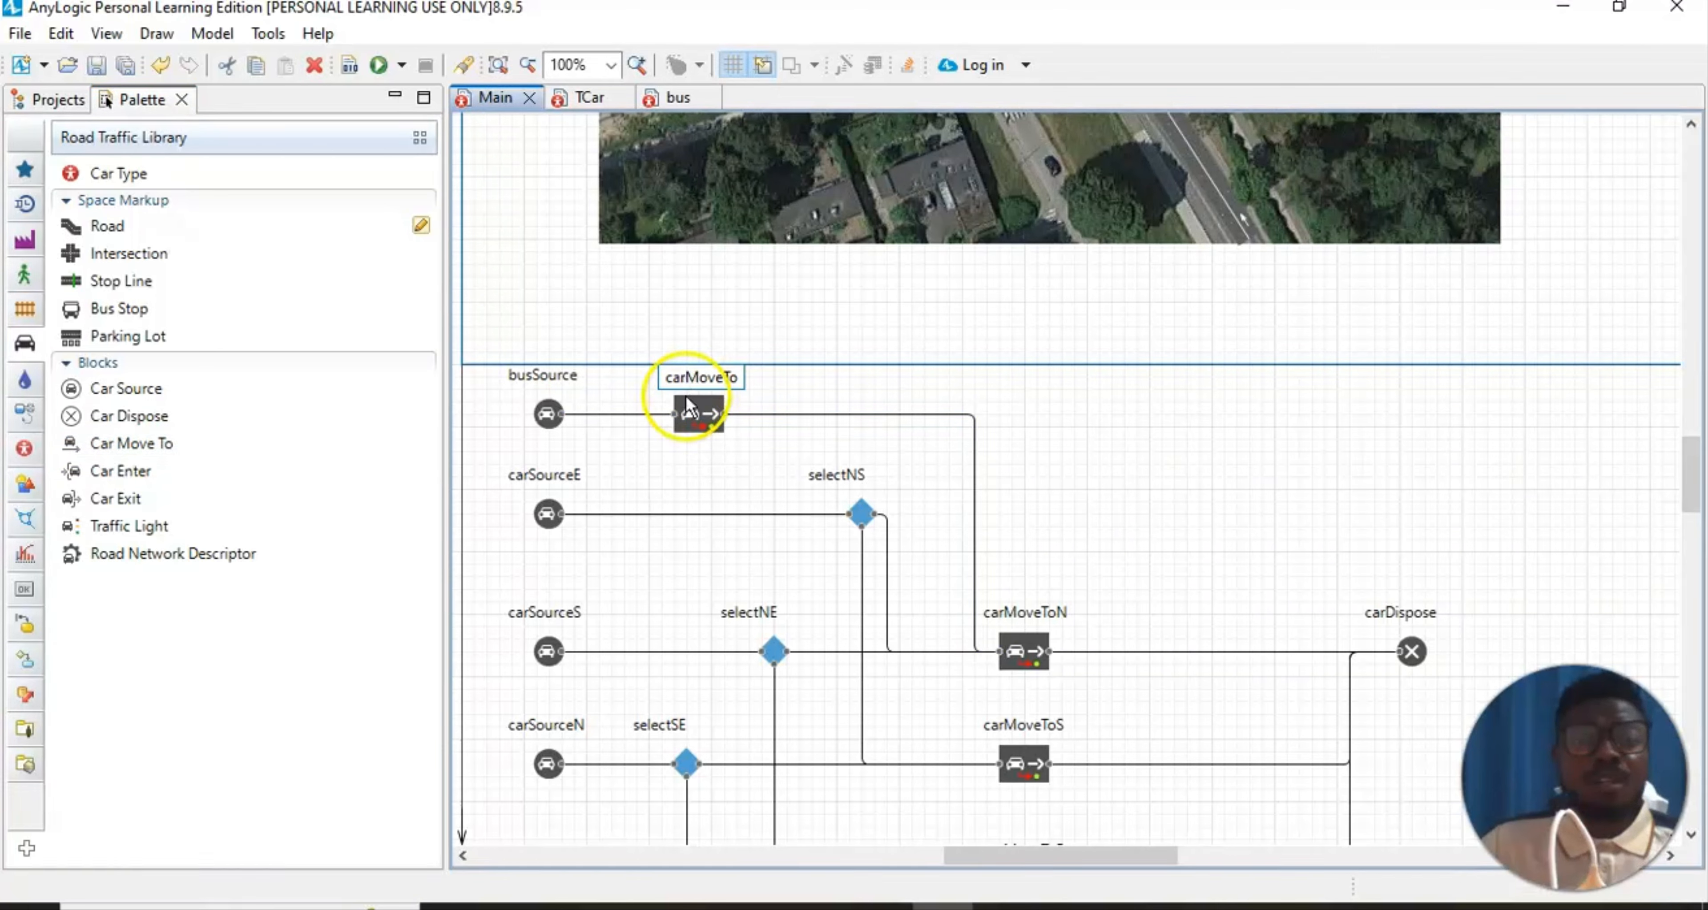
key("BackSpace")
key("BackSpace")
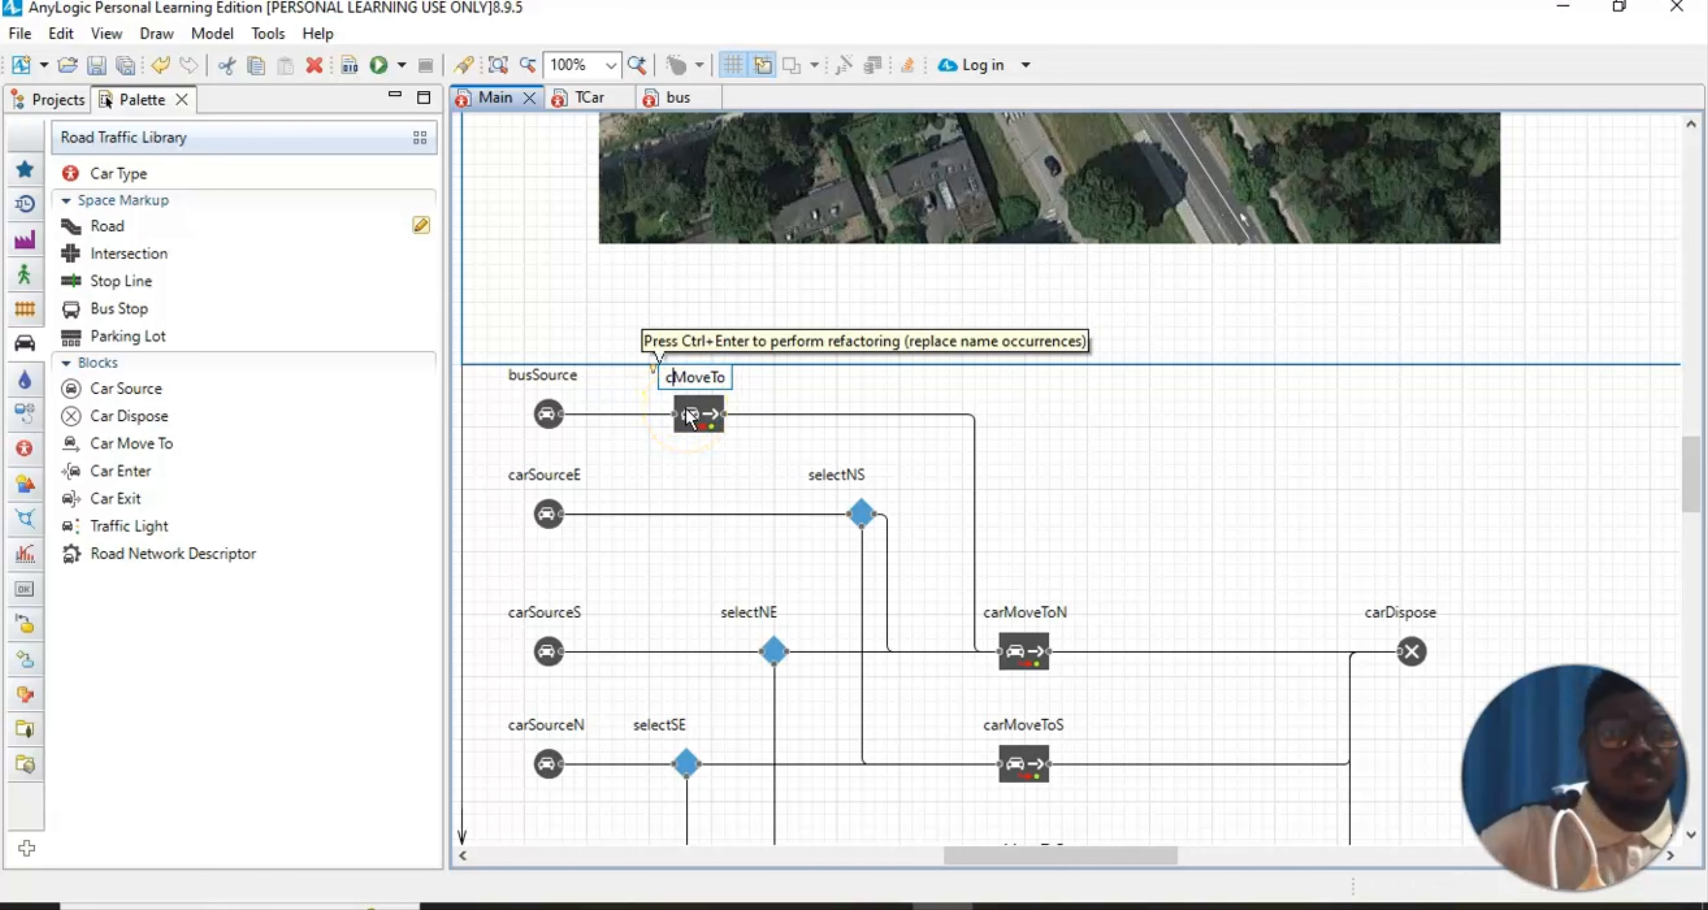
type("bus")
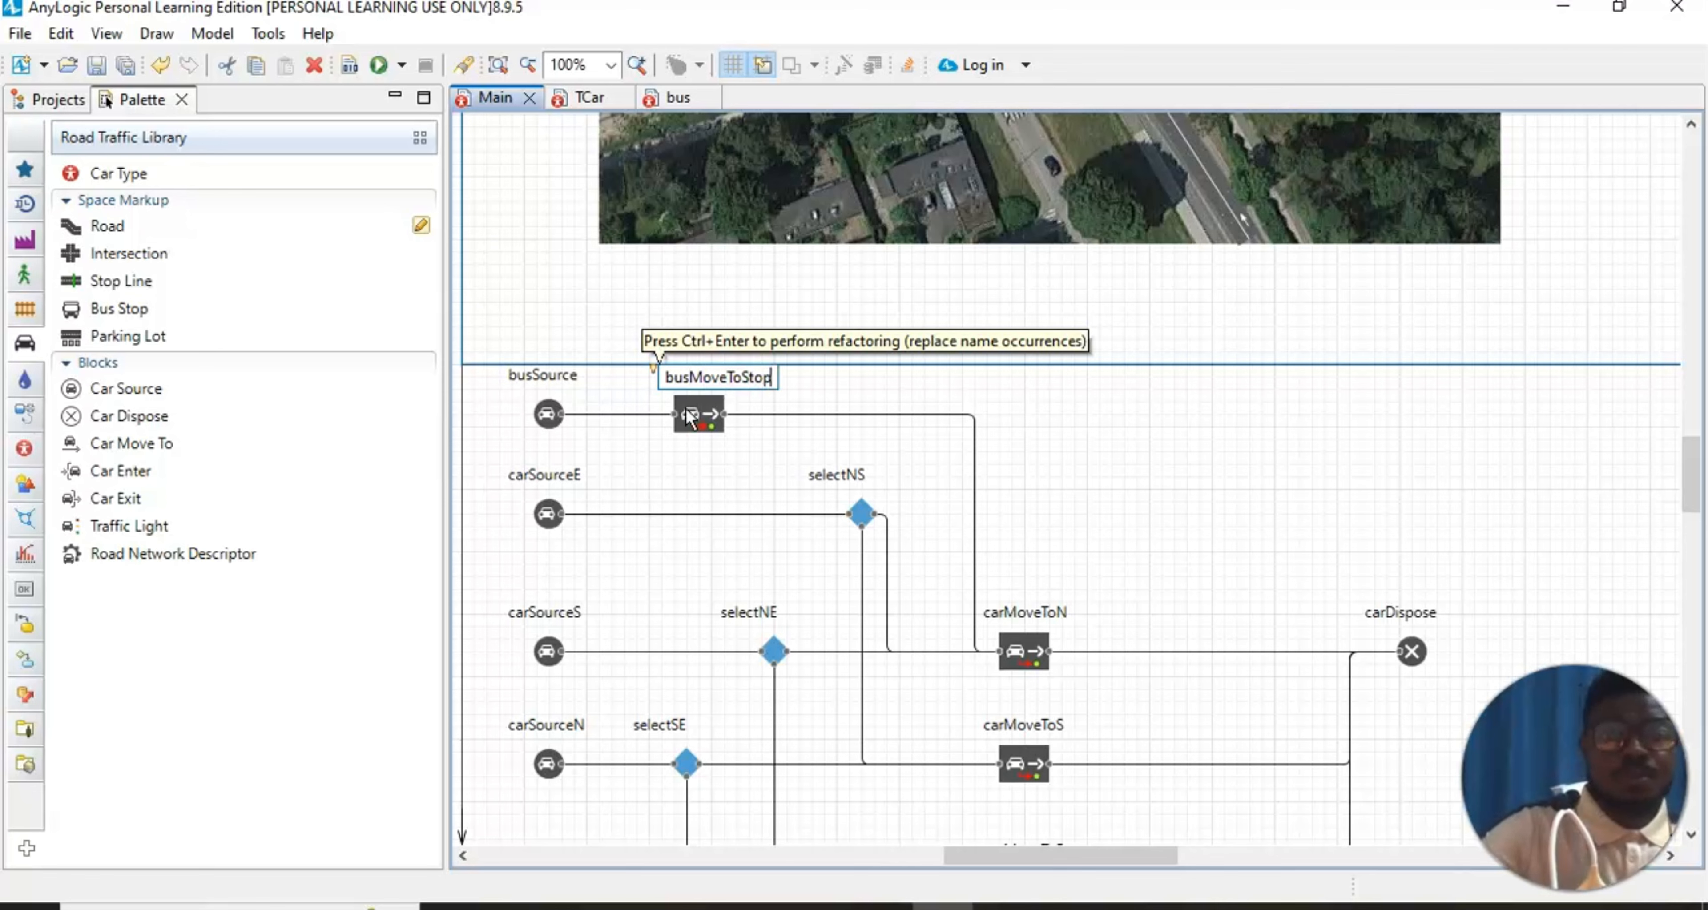
left_click(1168, 362)
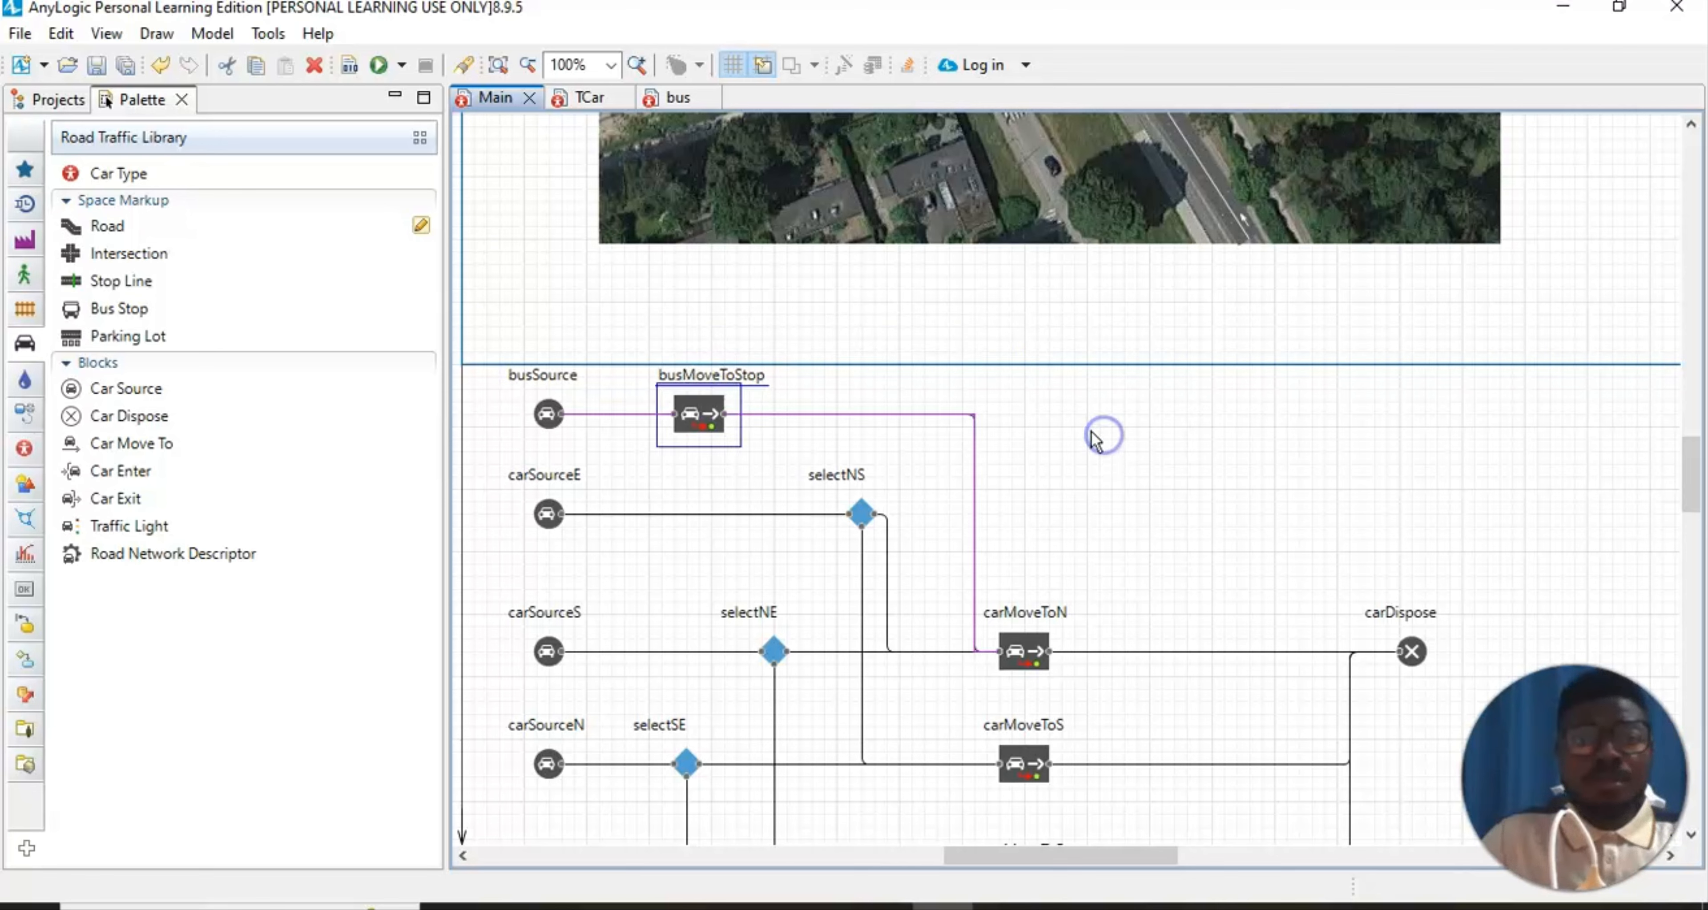
left_click(676, 435)
left_click(1003, 432)
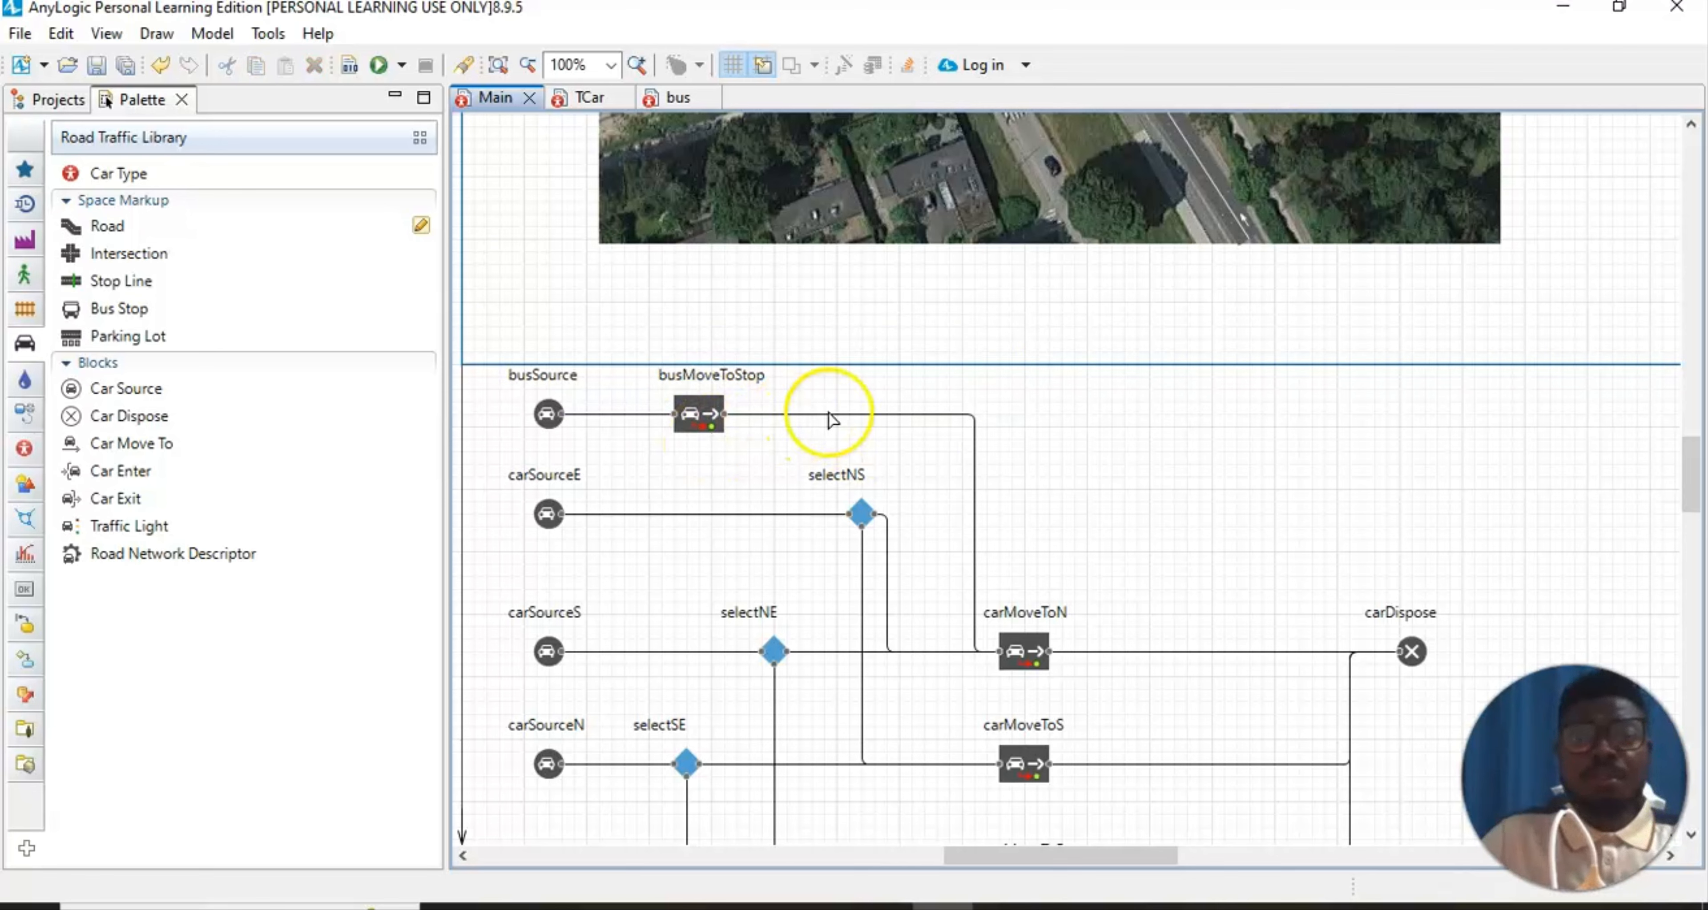
Configure busMoveToStop to move vehicles to a bus stop, with busStop as the destination
left_click(692, 425)
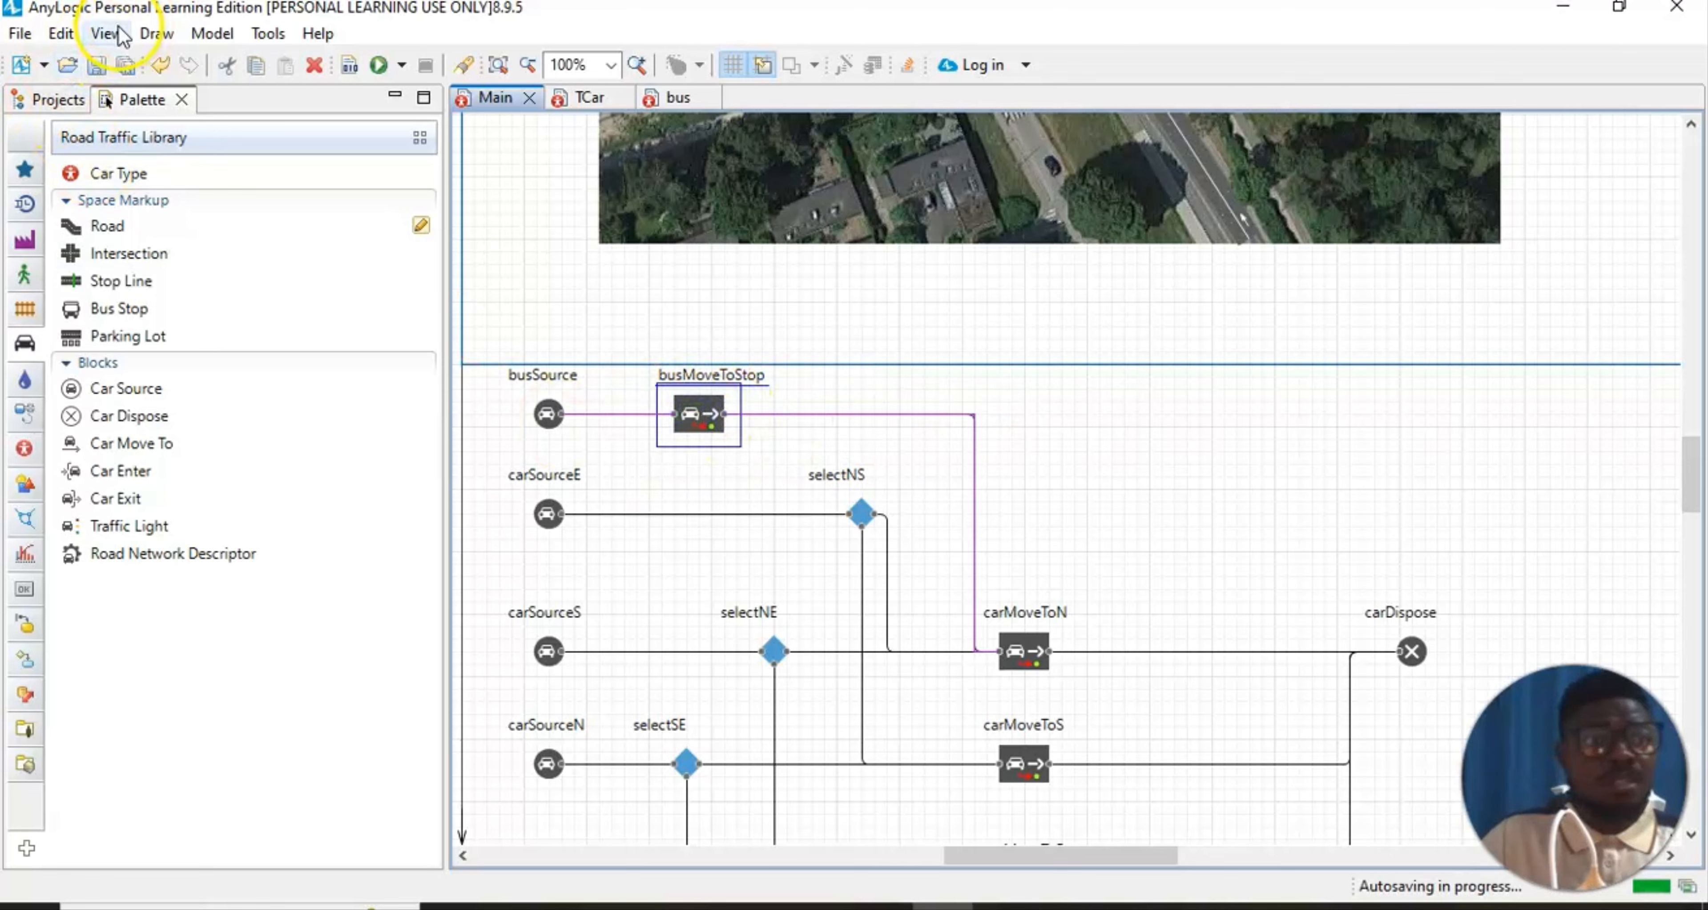
left_click(104, 35)
left_click(145, 90)
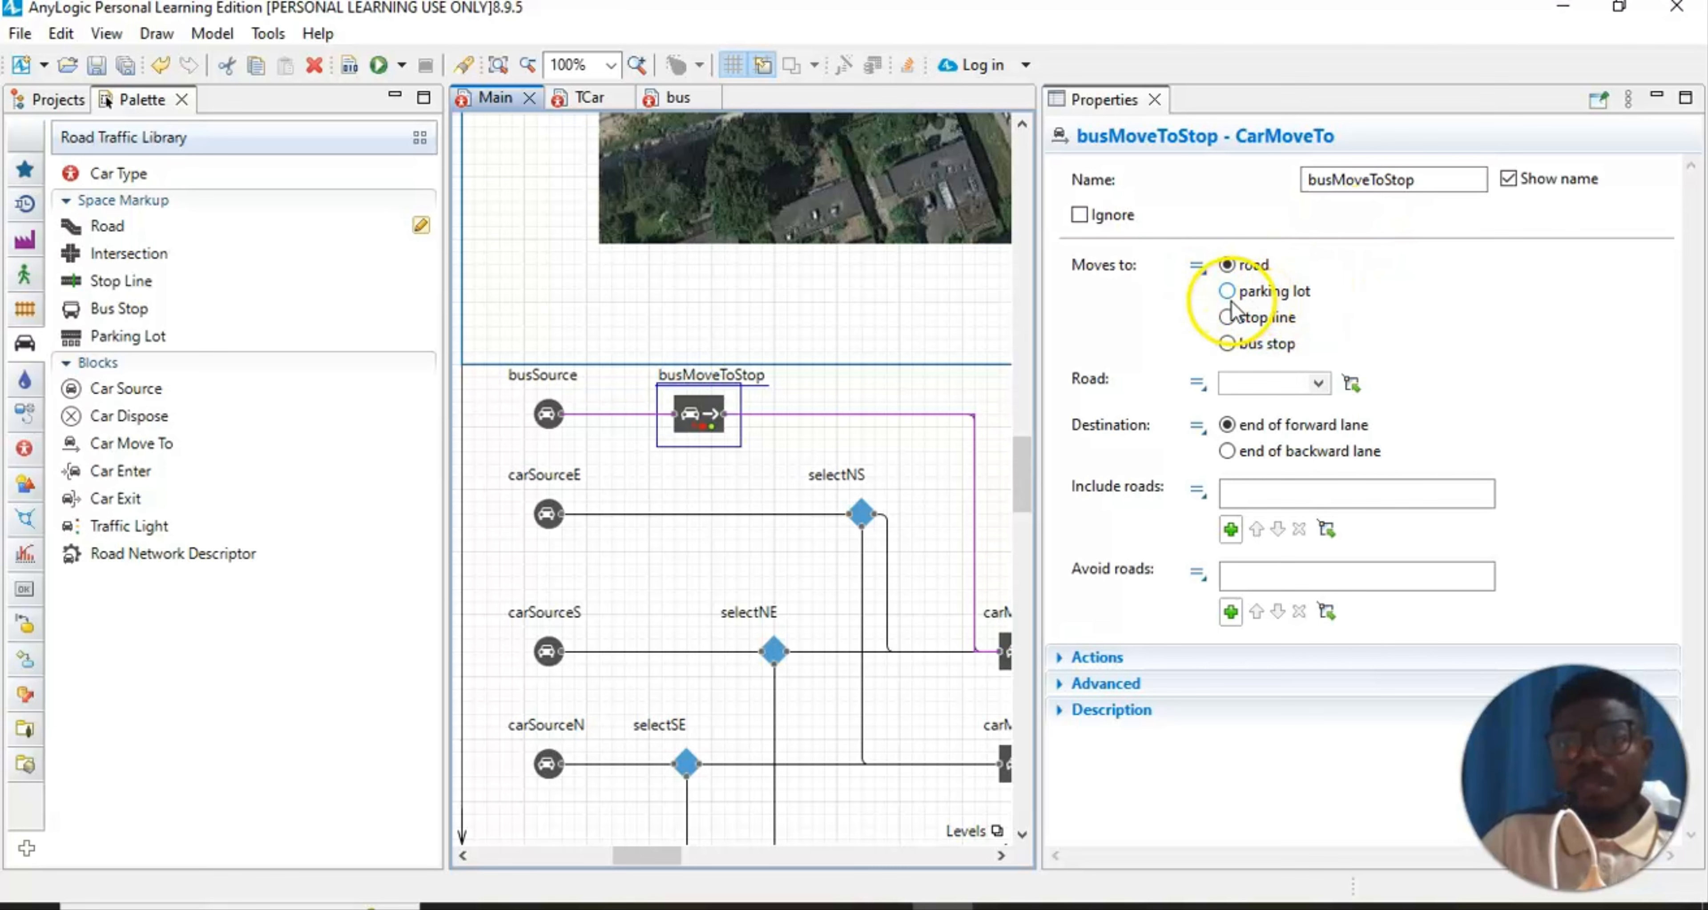
left_click(1232, 341)
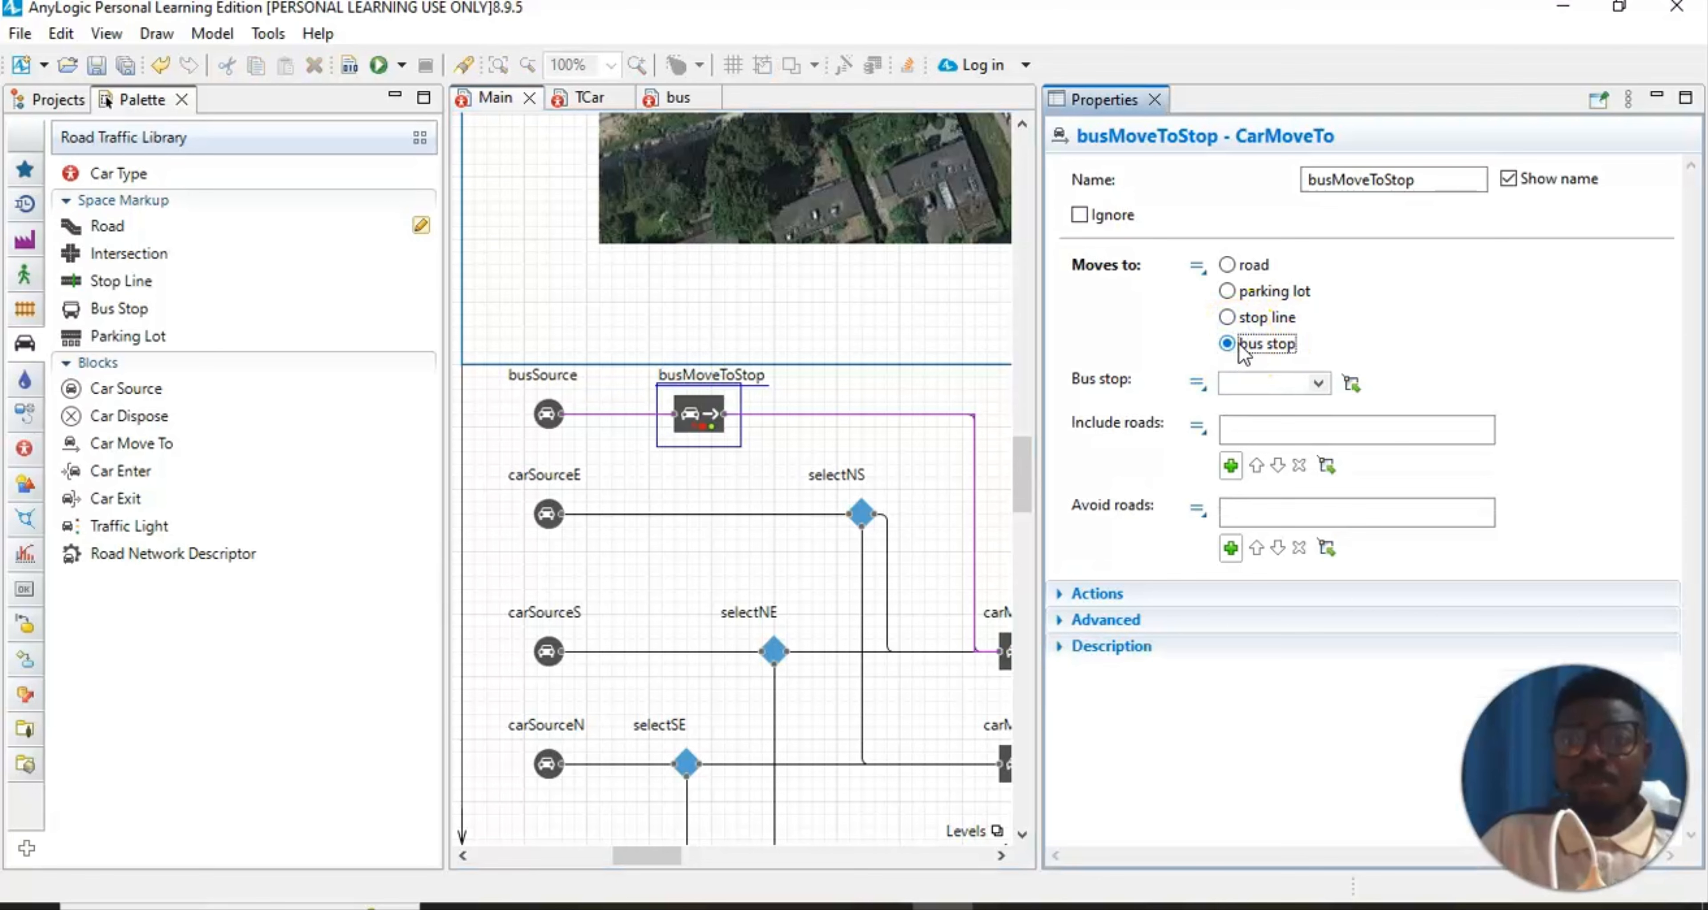
left_click(1317, 383)
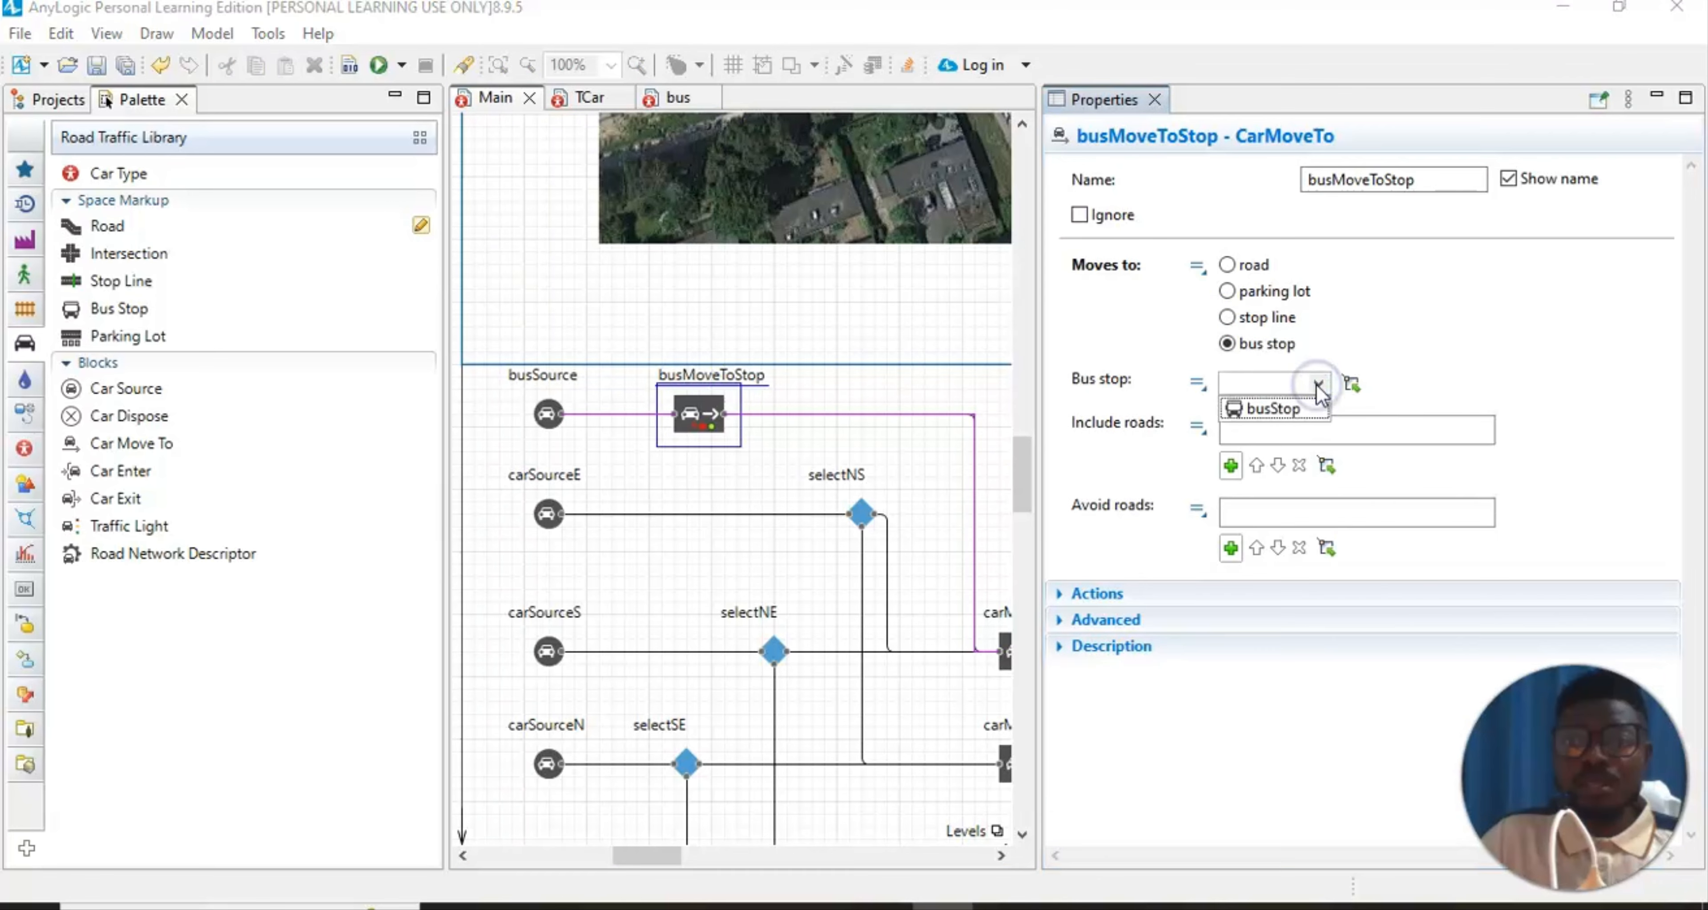
left_click(1273, 409)
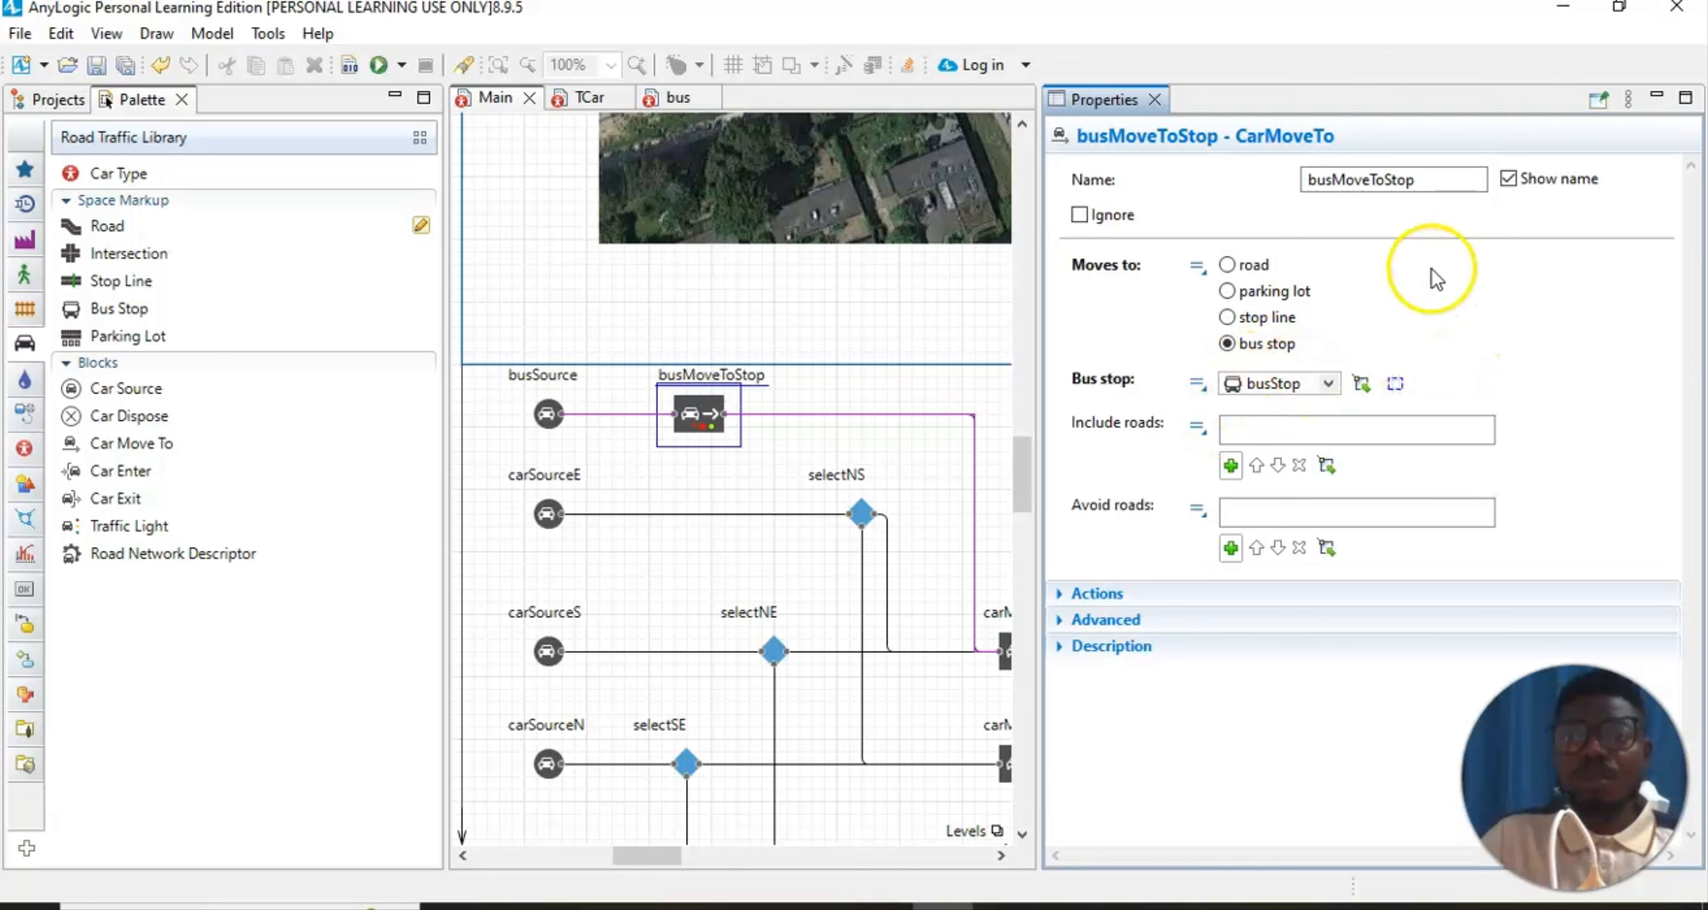
left_click(1156, 100)
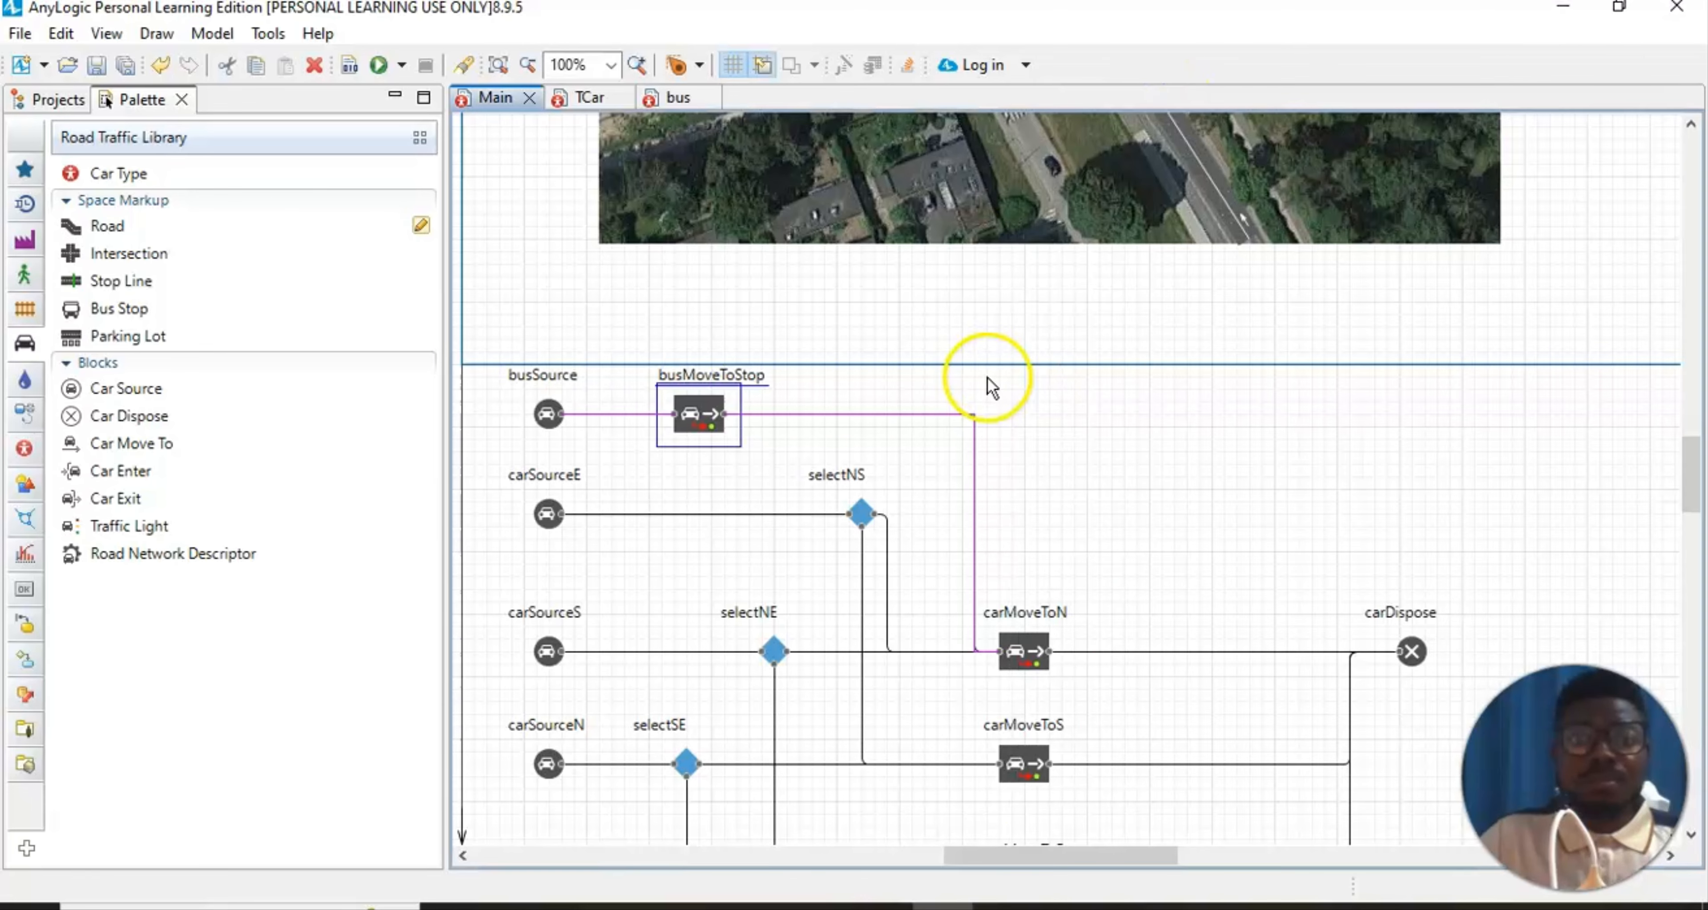
left_click(1071, 428)
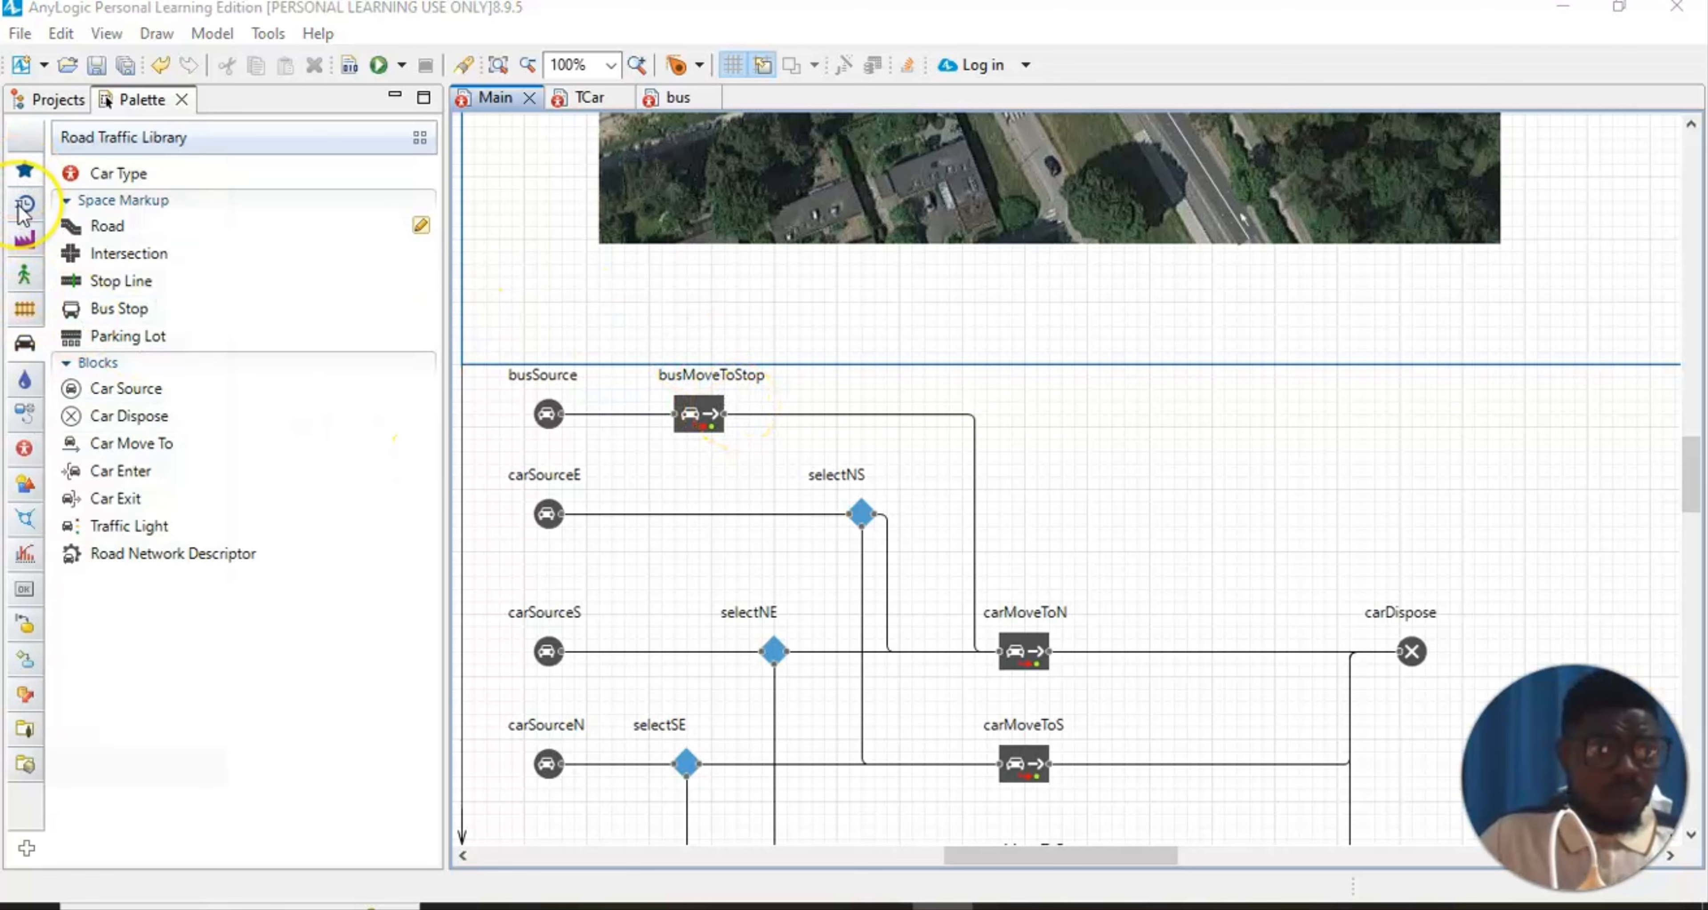
Bring up the Process Modeling Library blocks
mouse_move(23, 180)
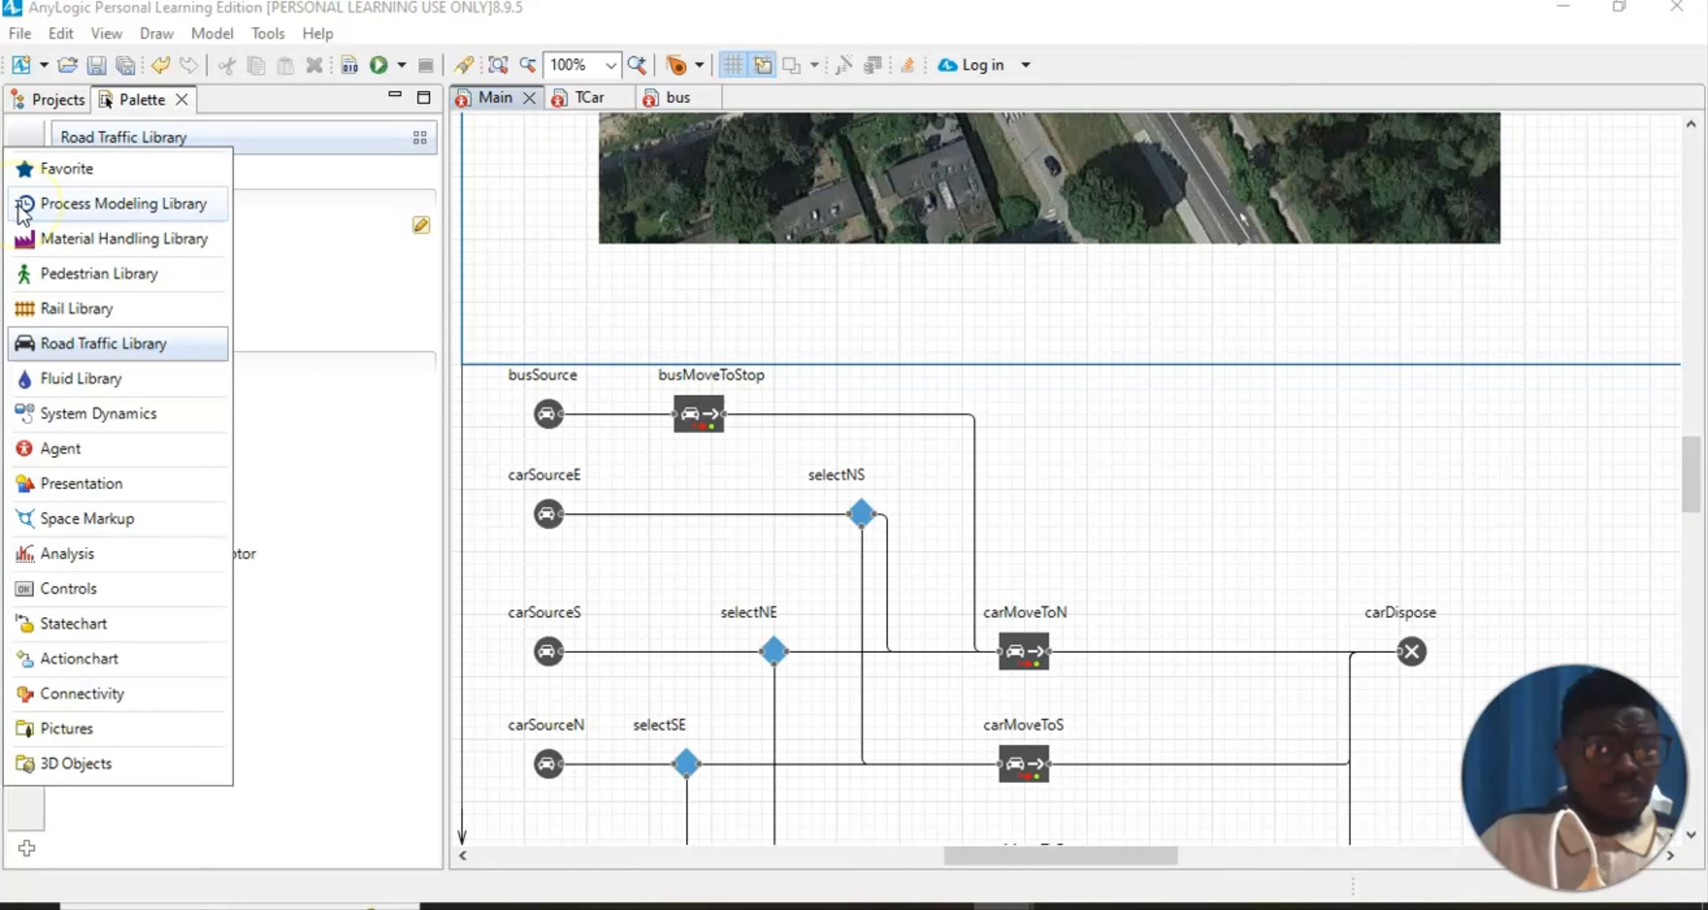
left_click(96, 207)
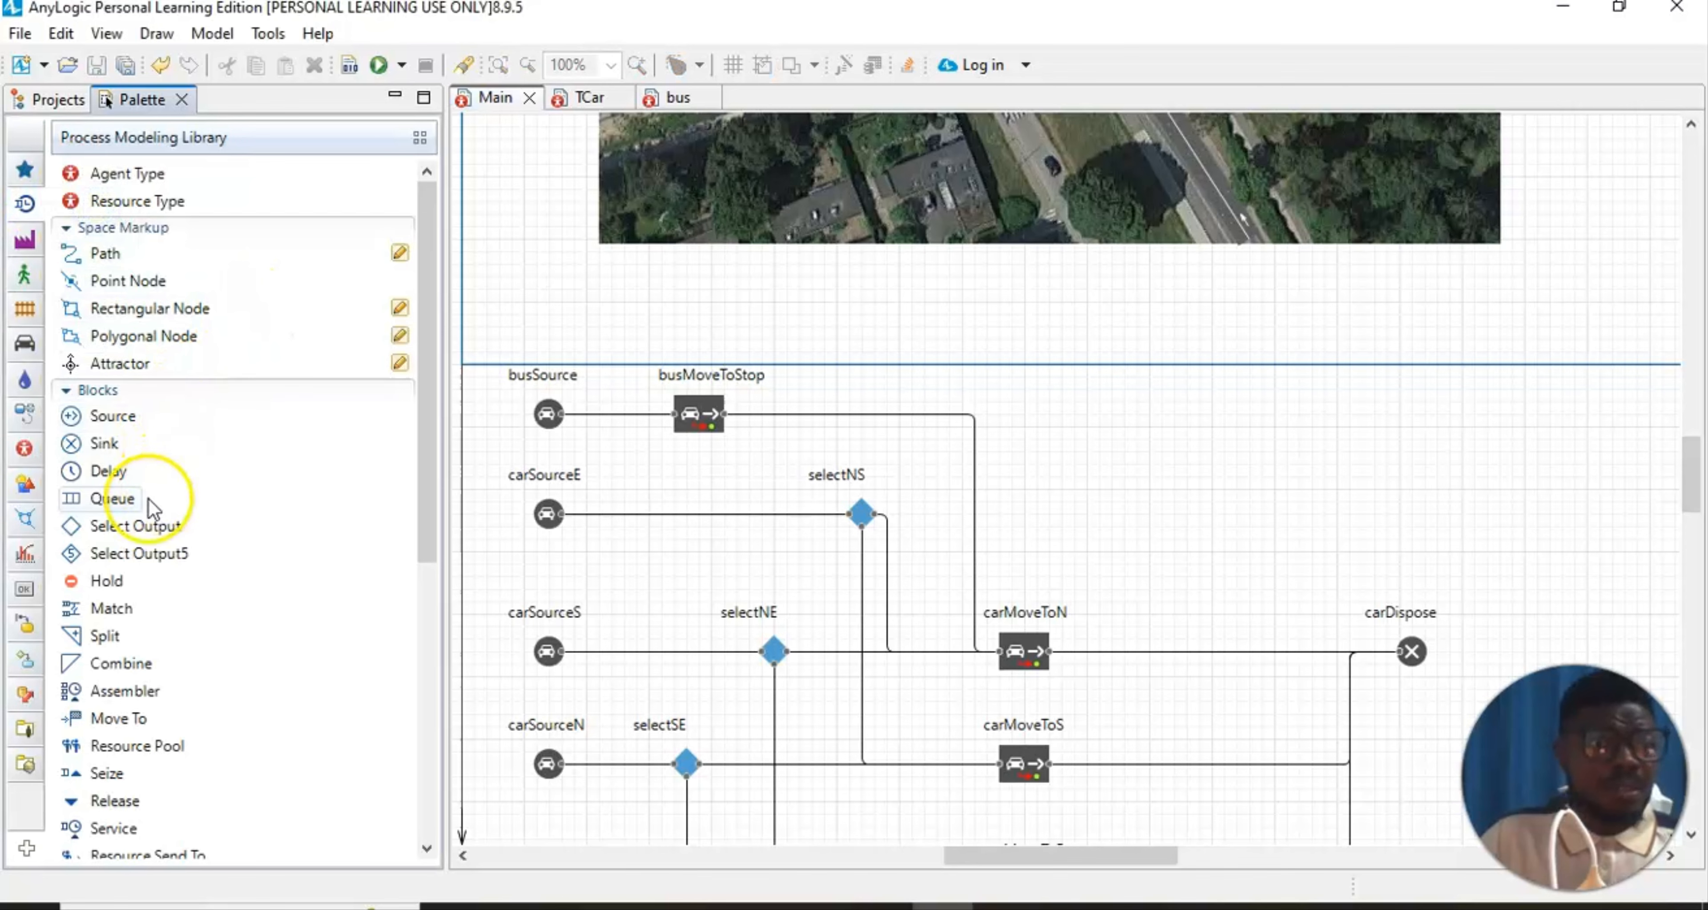
left_click_drag(96, 478, 830, 398)
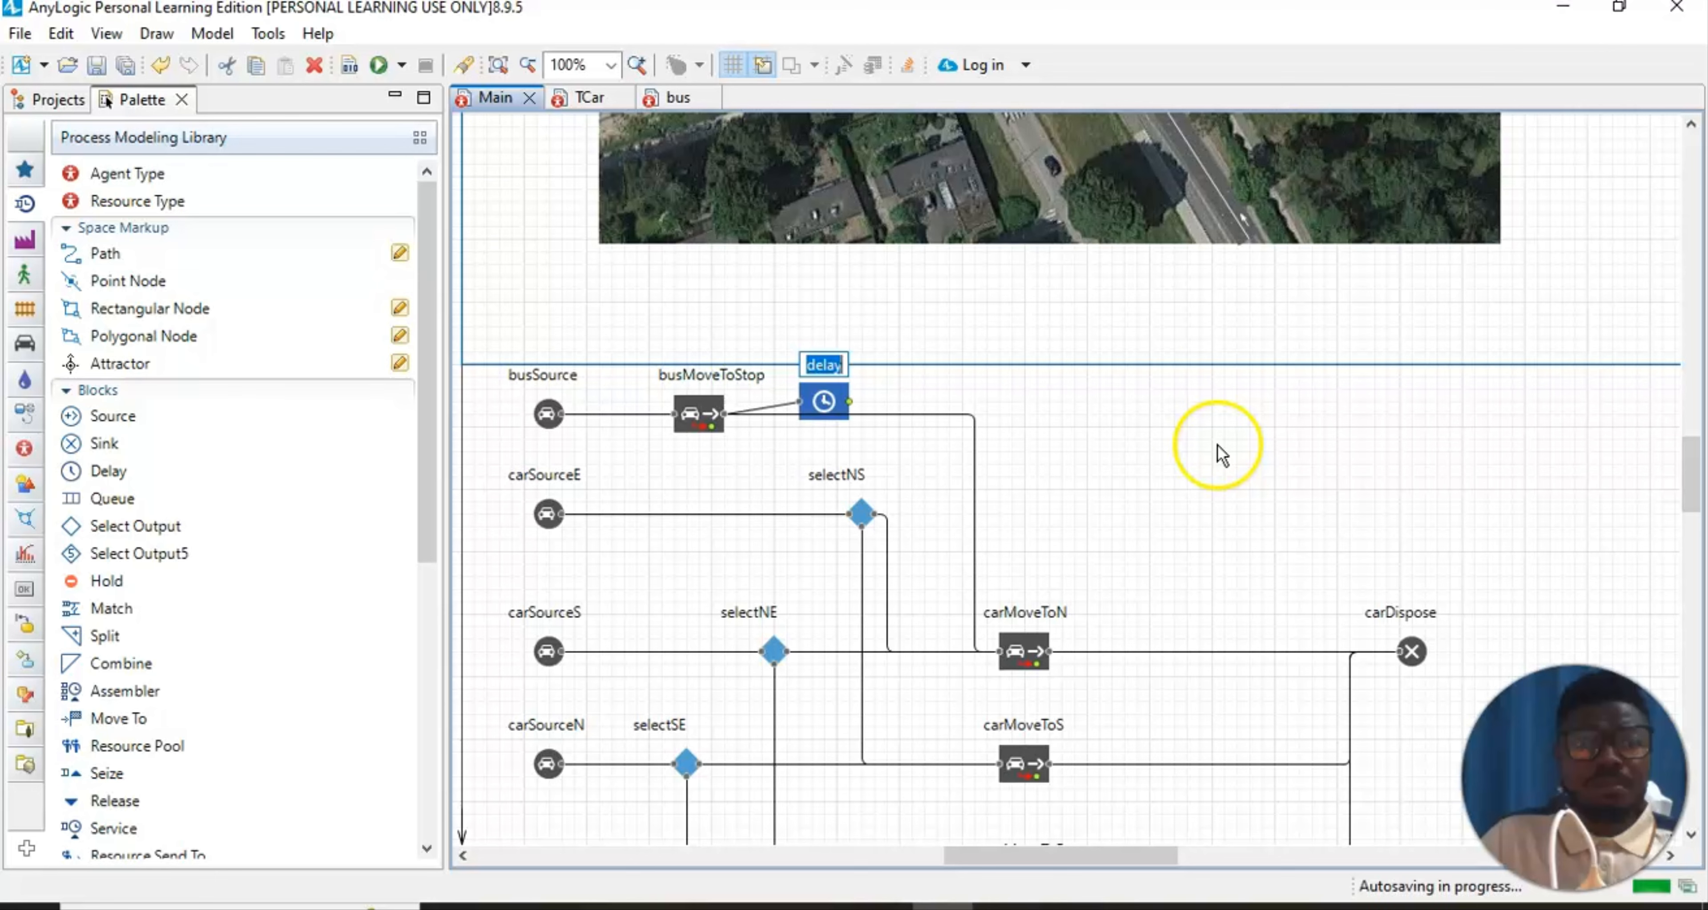
left_click(824, 415)
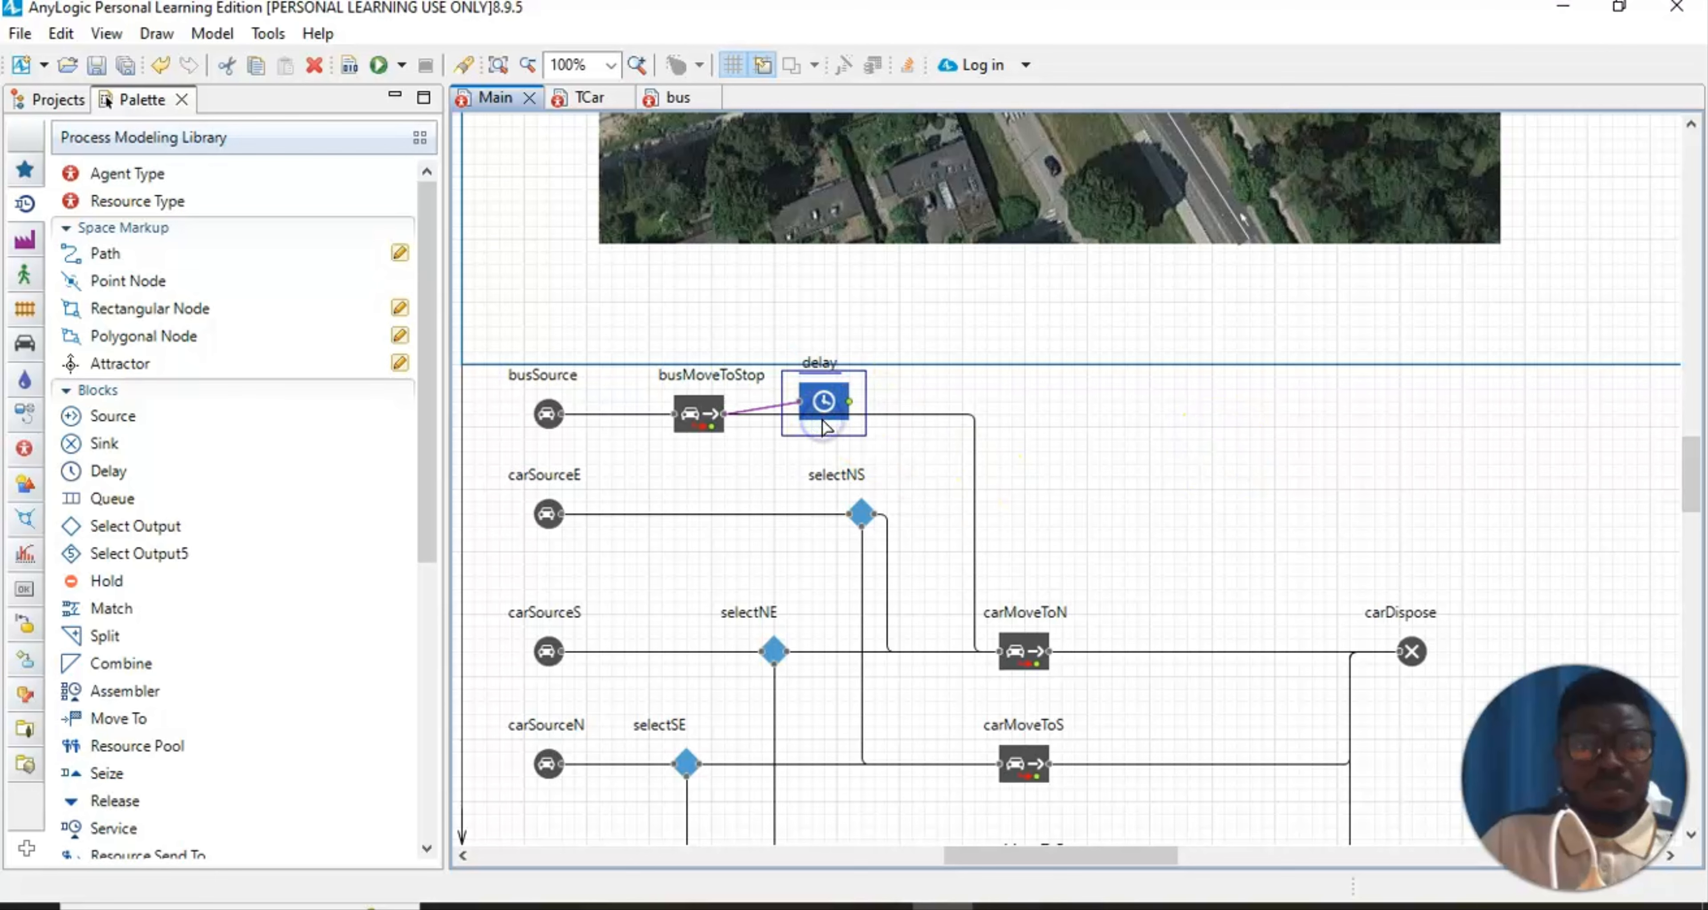
left_click(1140, 483)
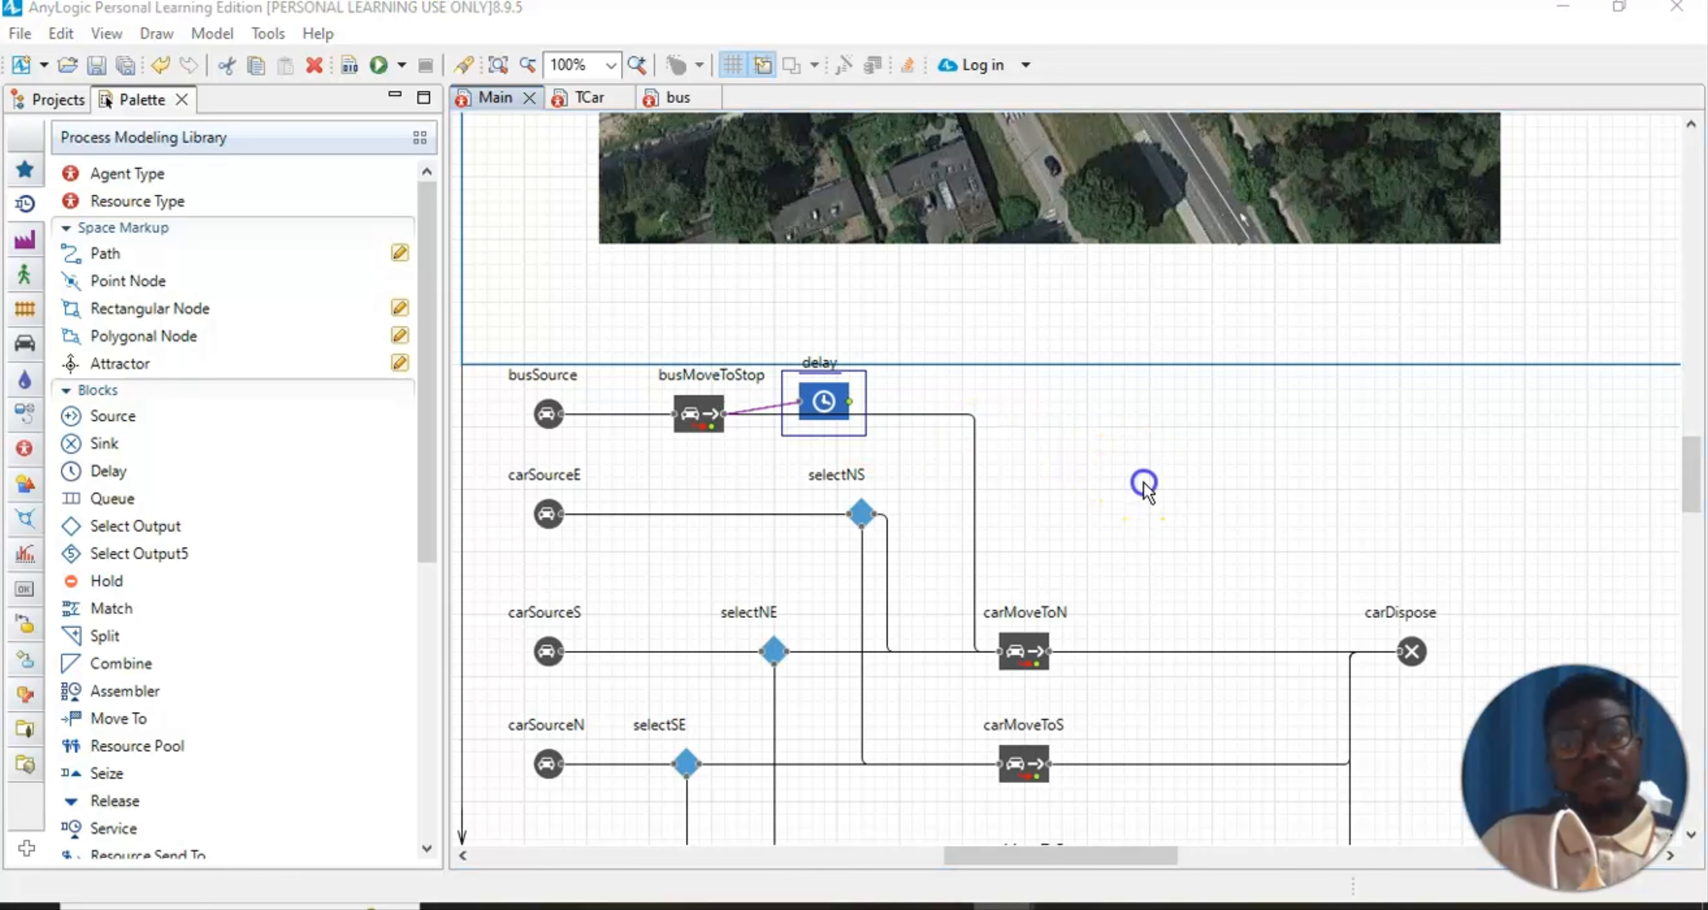
left_click(822, 406)
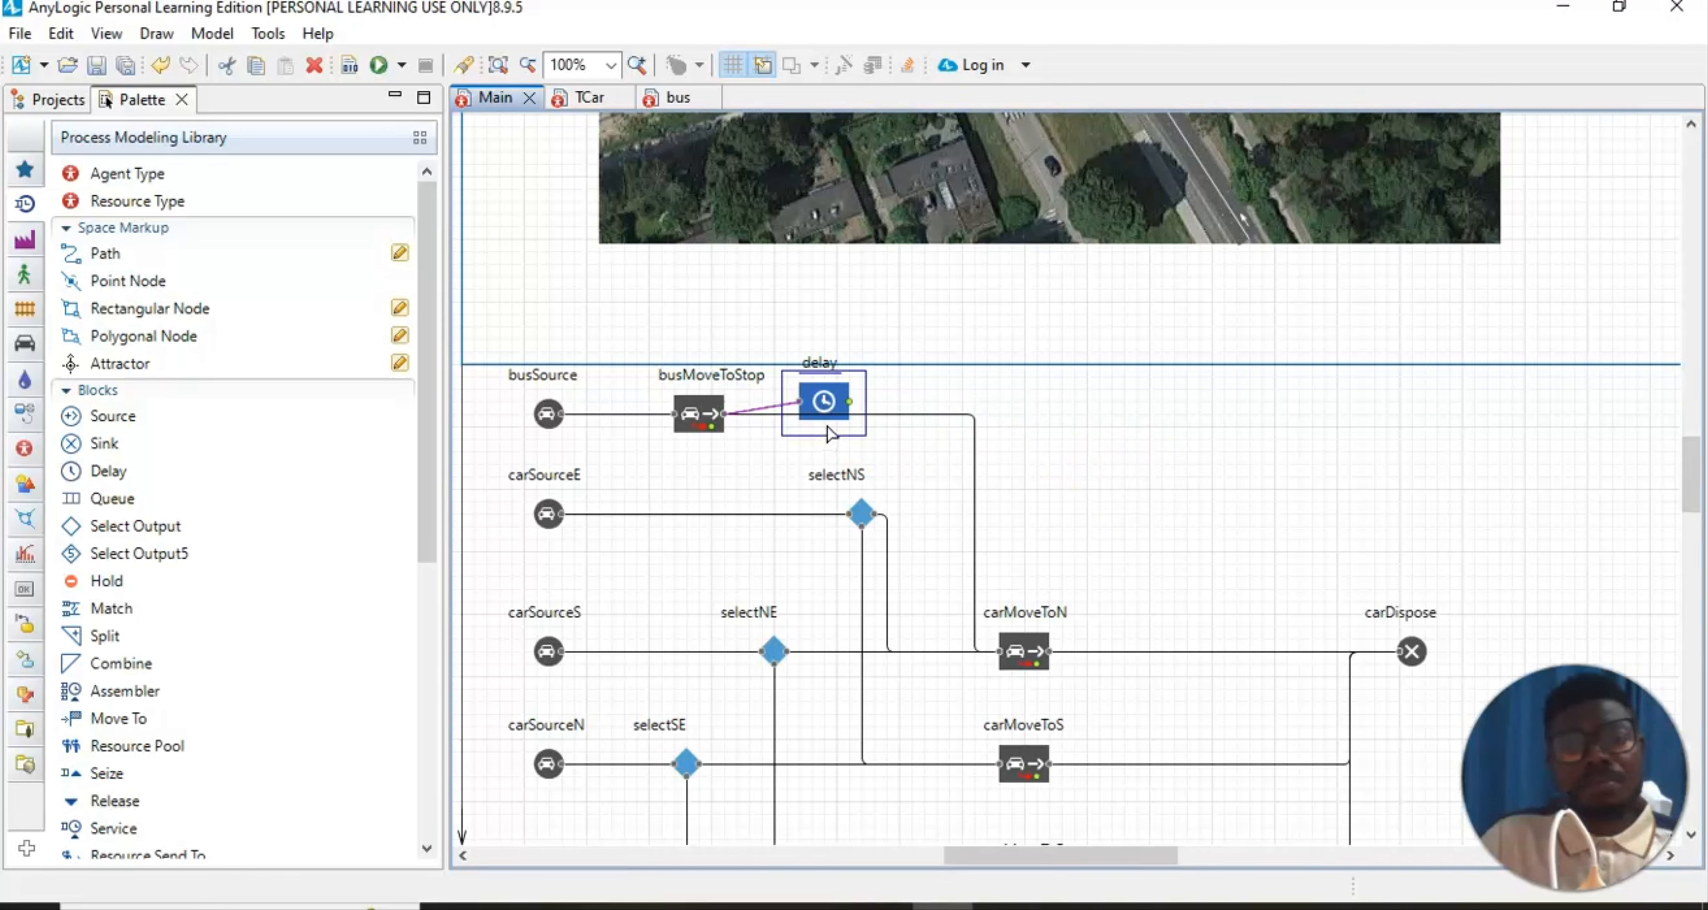
left_click(826, 404)
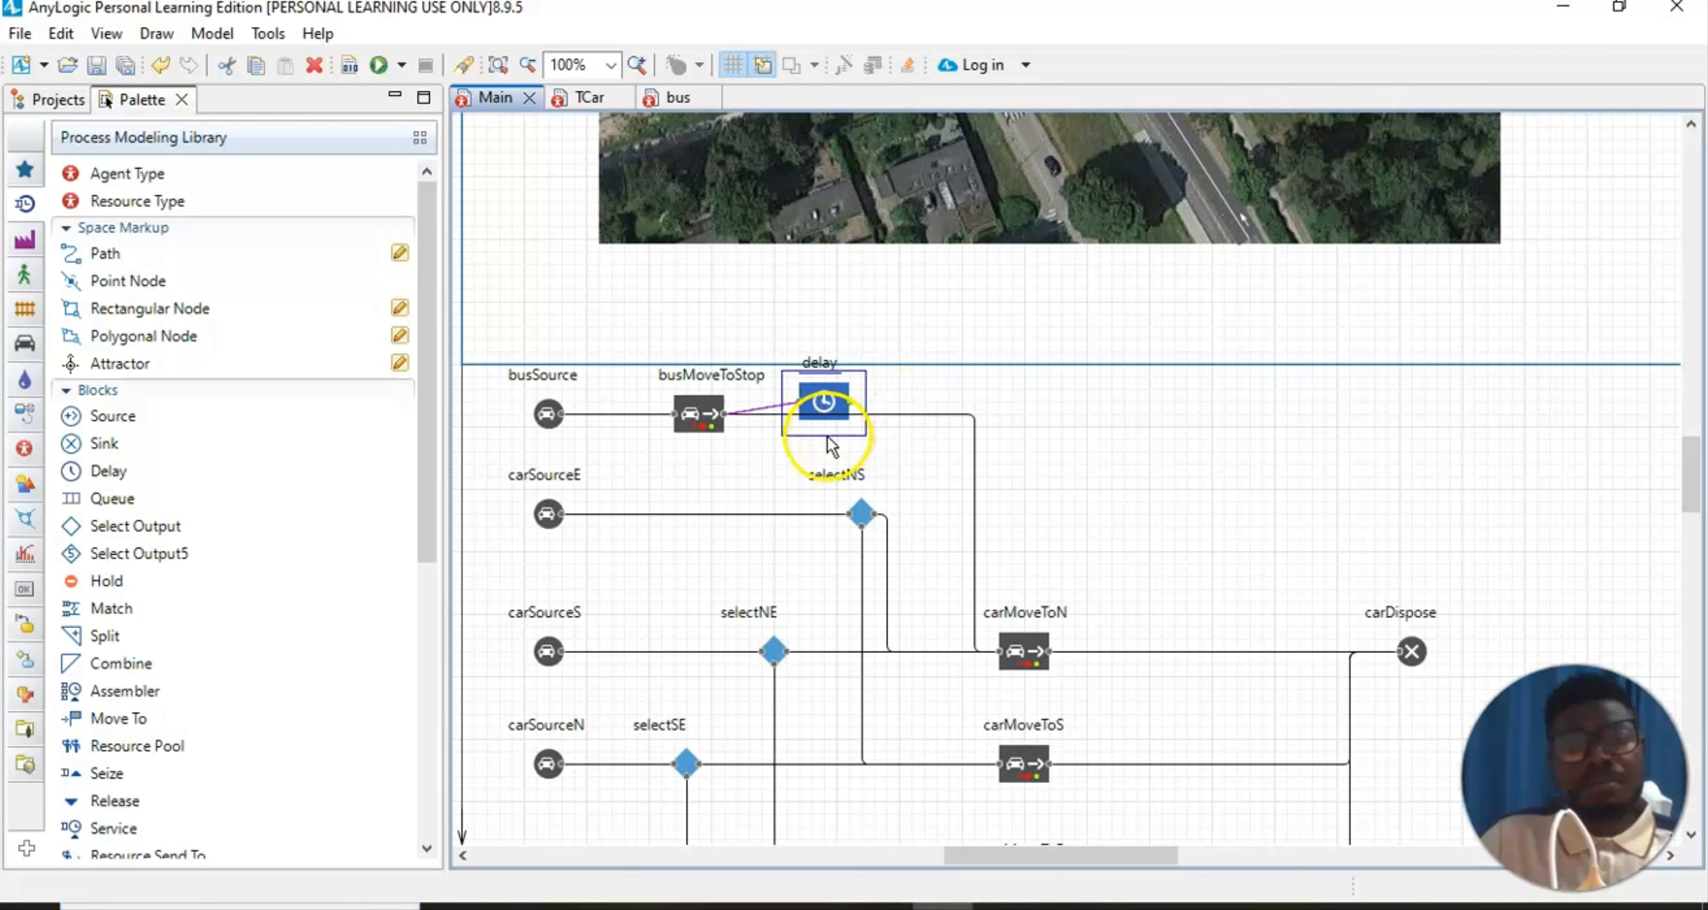
left_click(1060, 408)
left_click(812, 408)
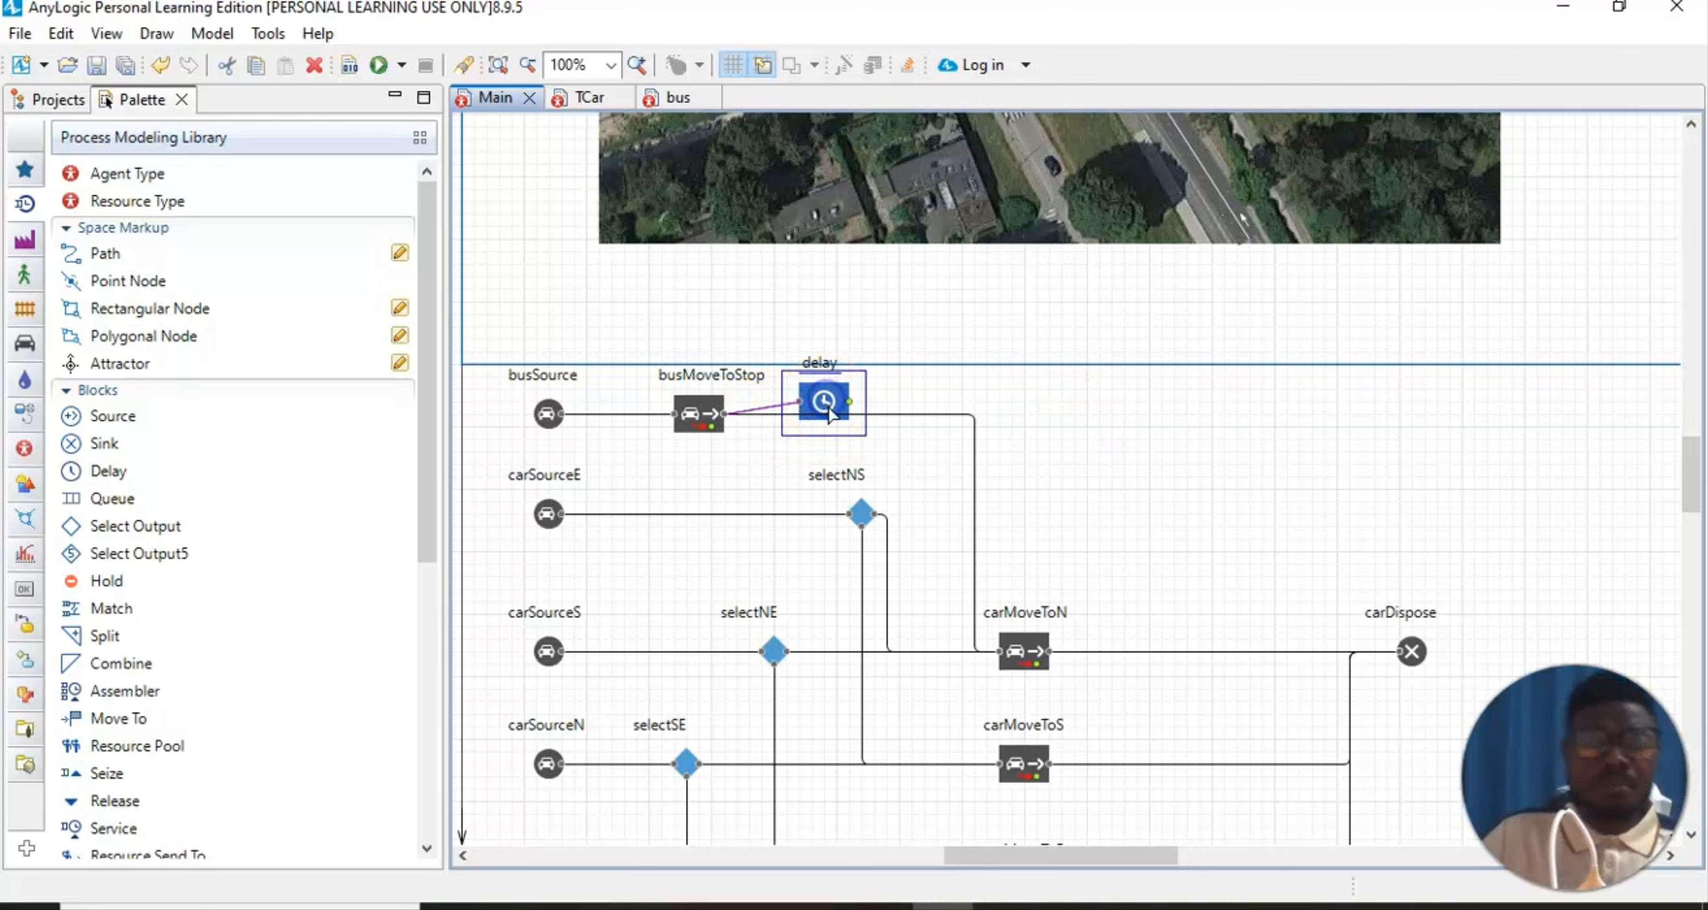
key("Delete")
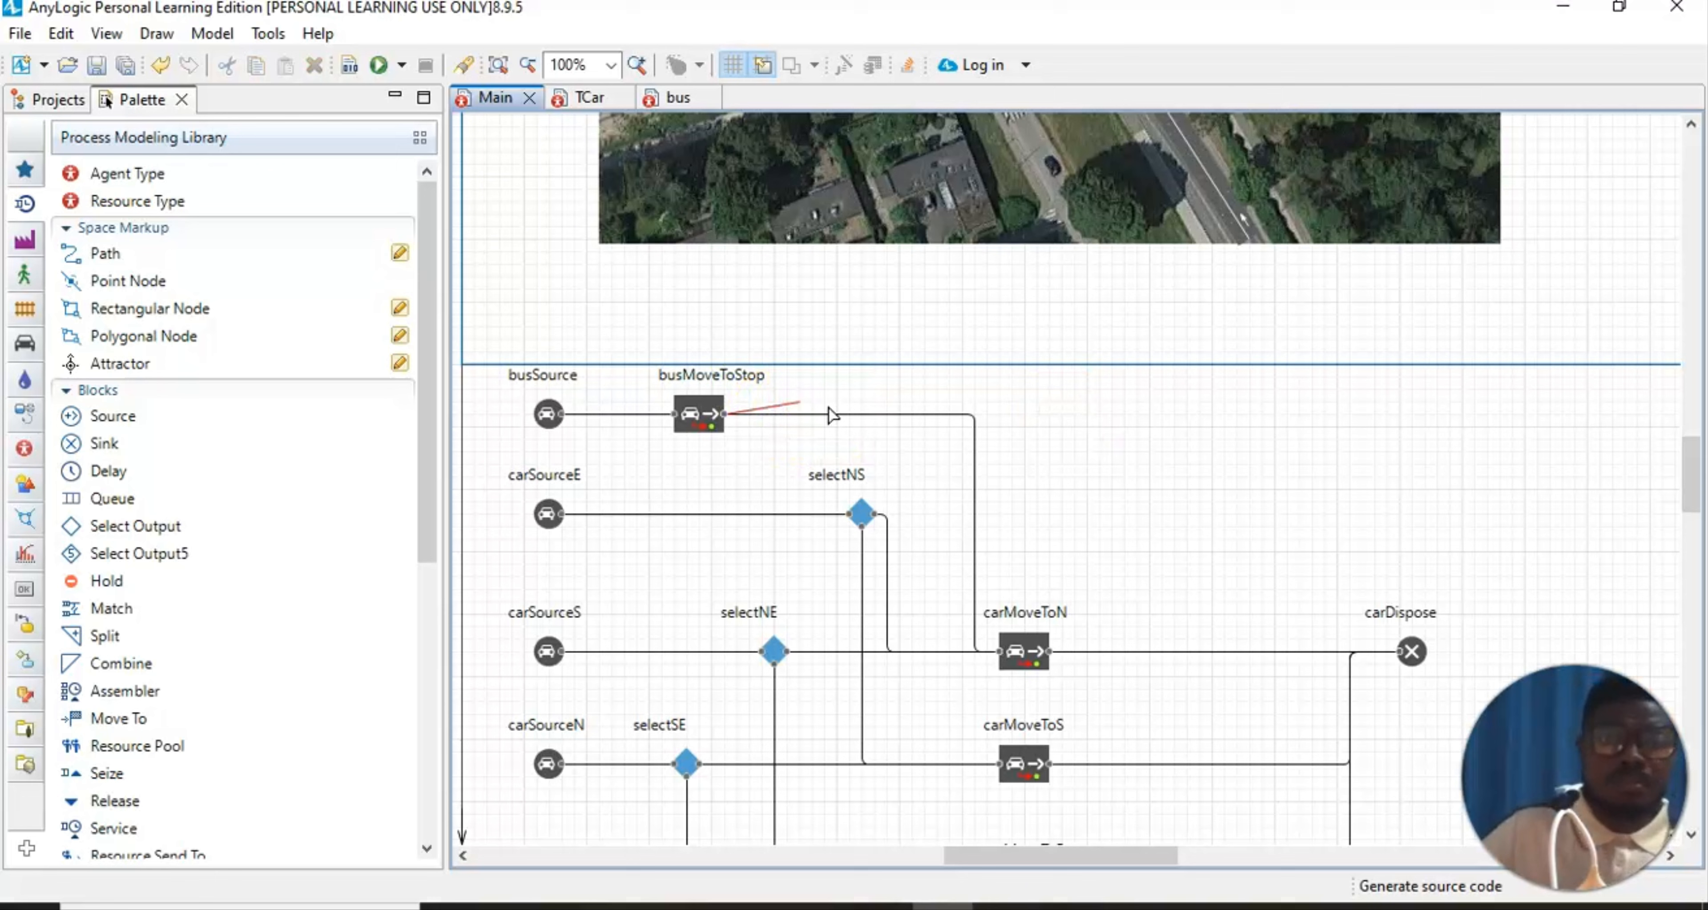
left_click(779, 408)
key("Delete")
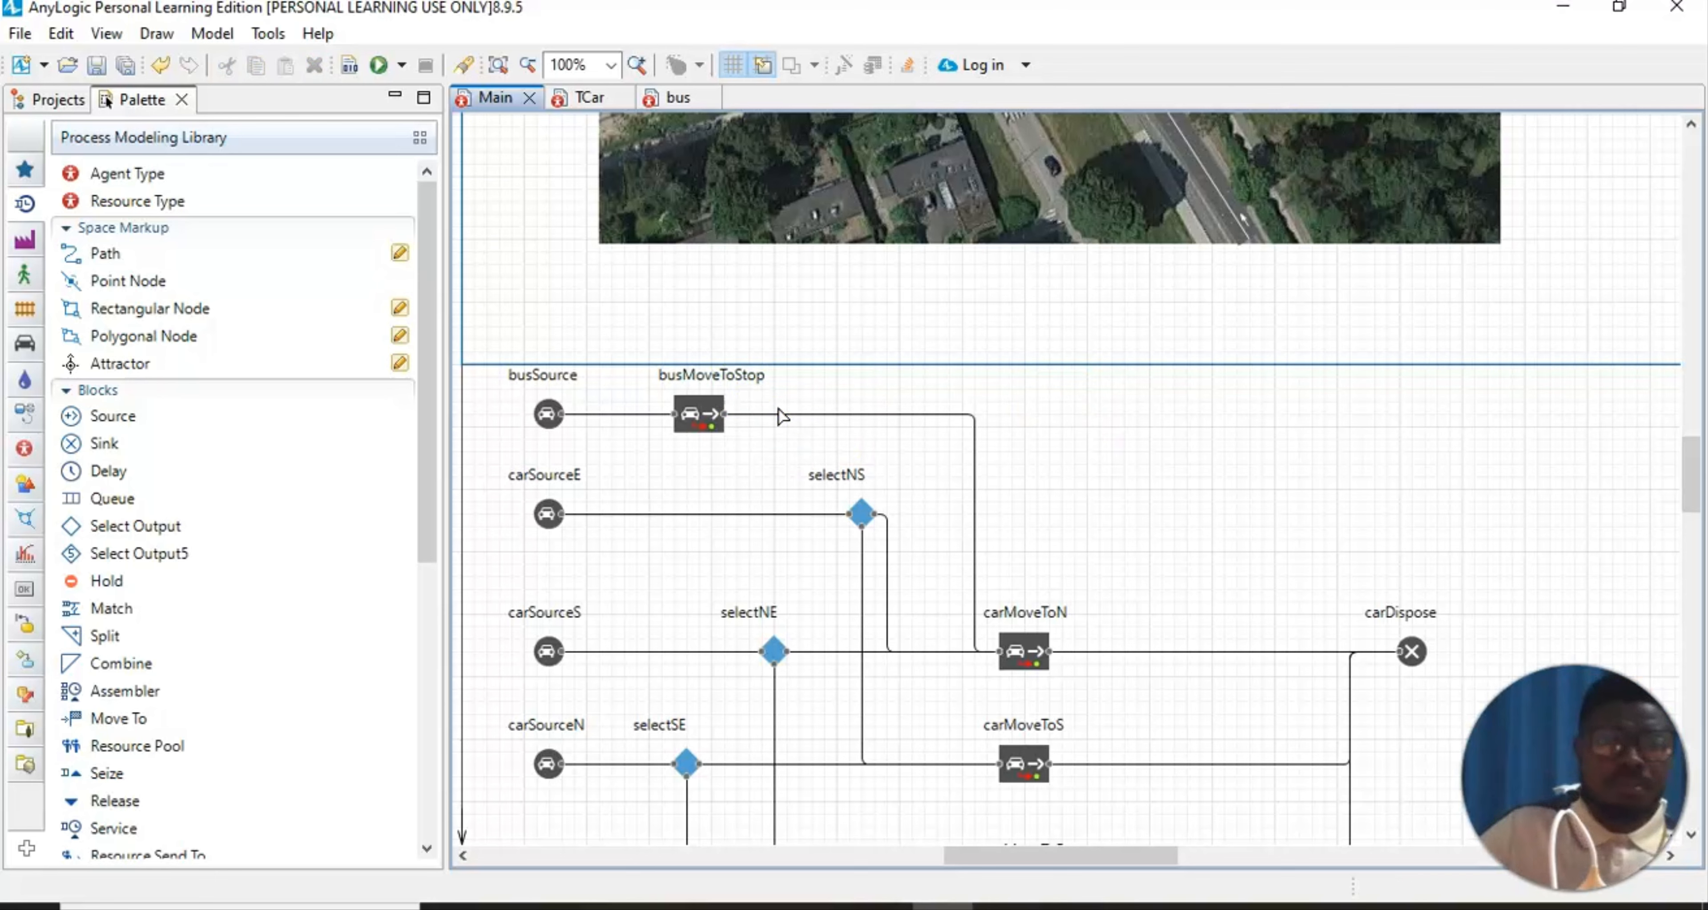
Insert a Delay block into the connection between busMoveToStop and carMoveToN, and name it stop
left_click_drag(101, 472, 842, 417)
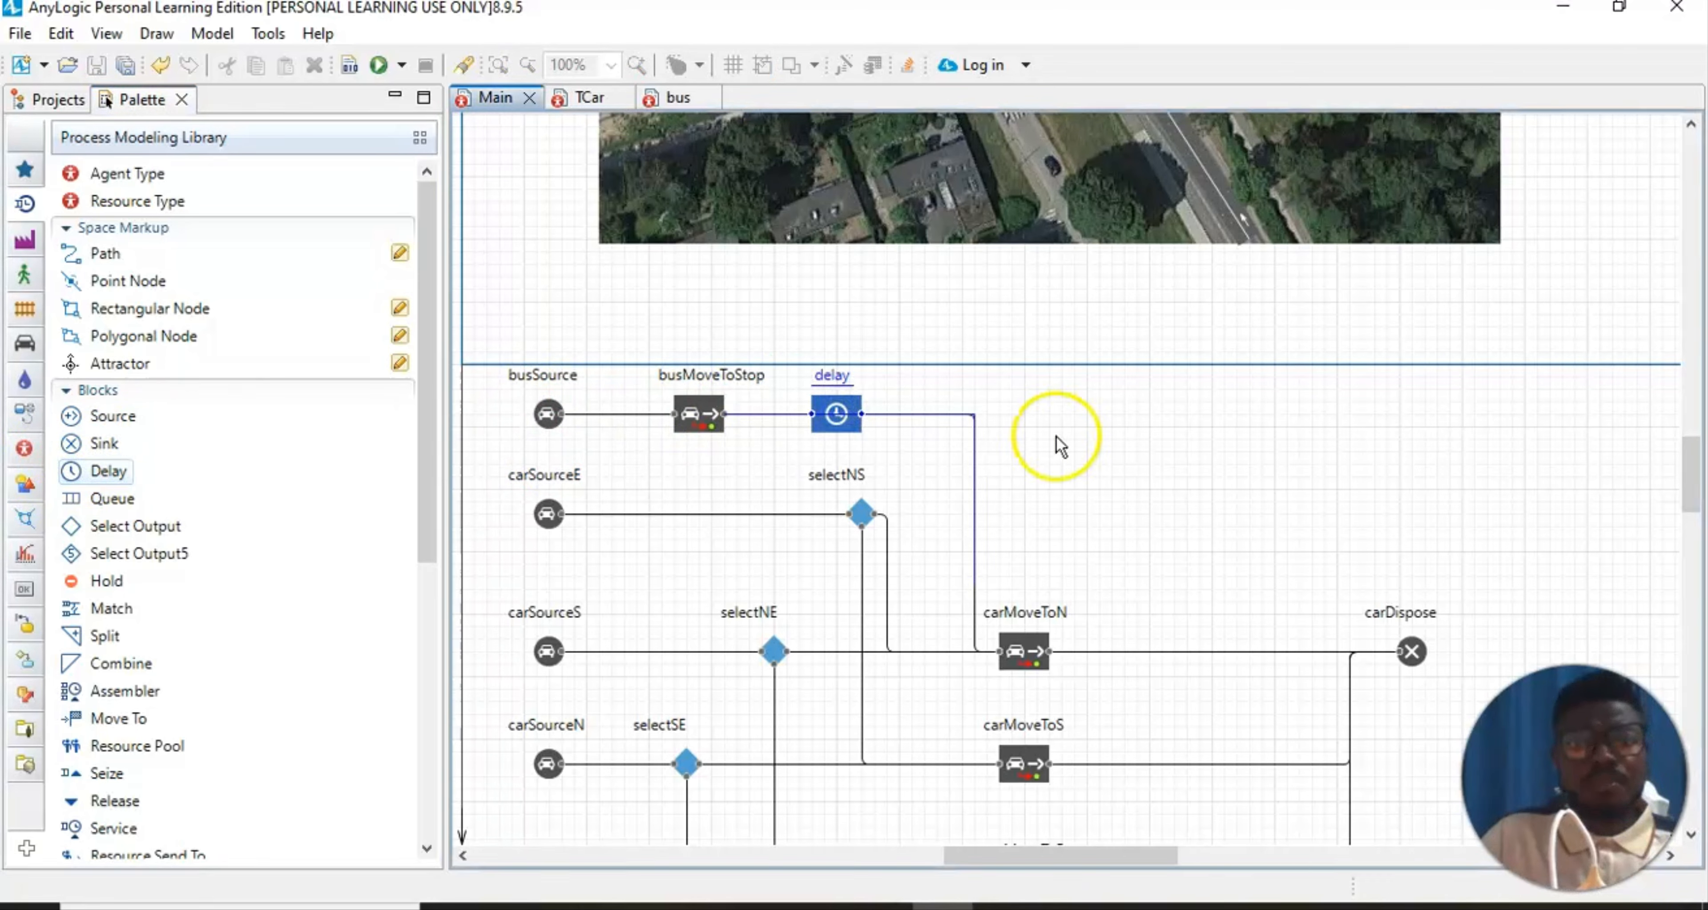
left_click(1142, 451)
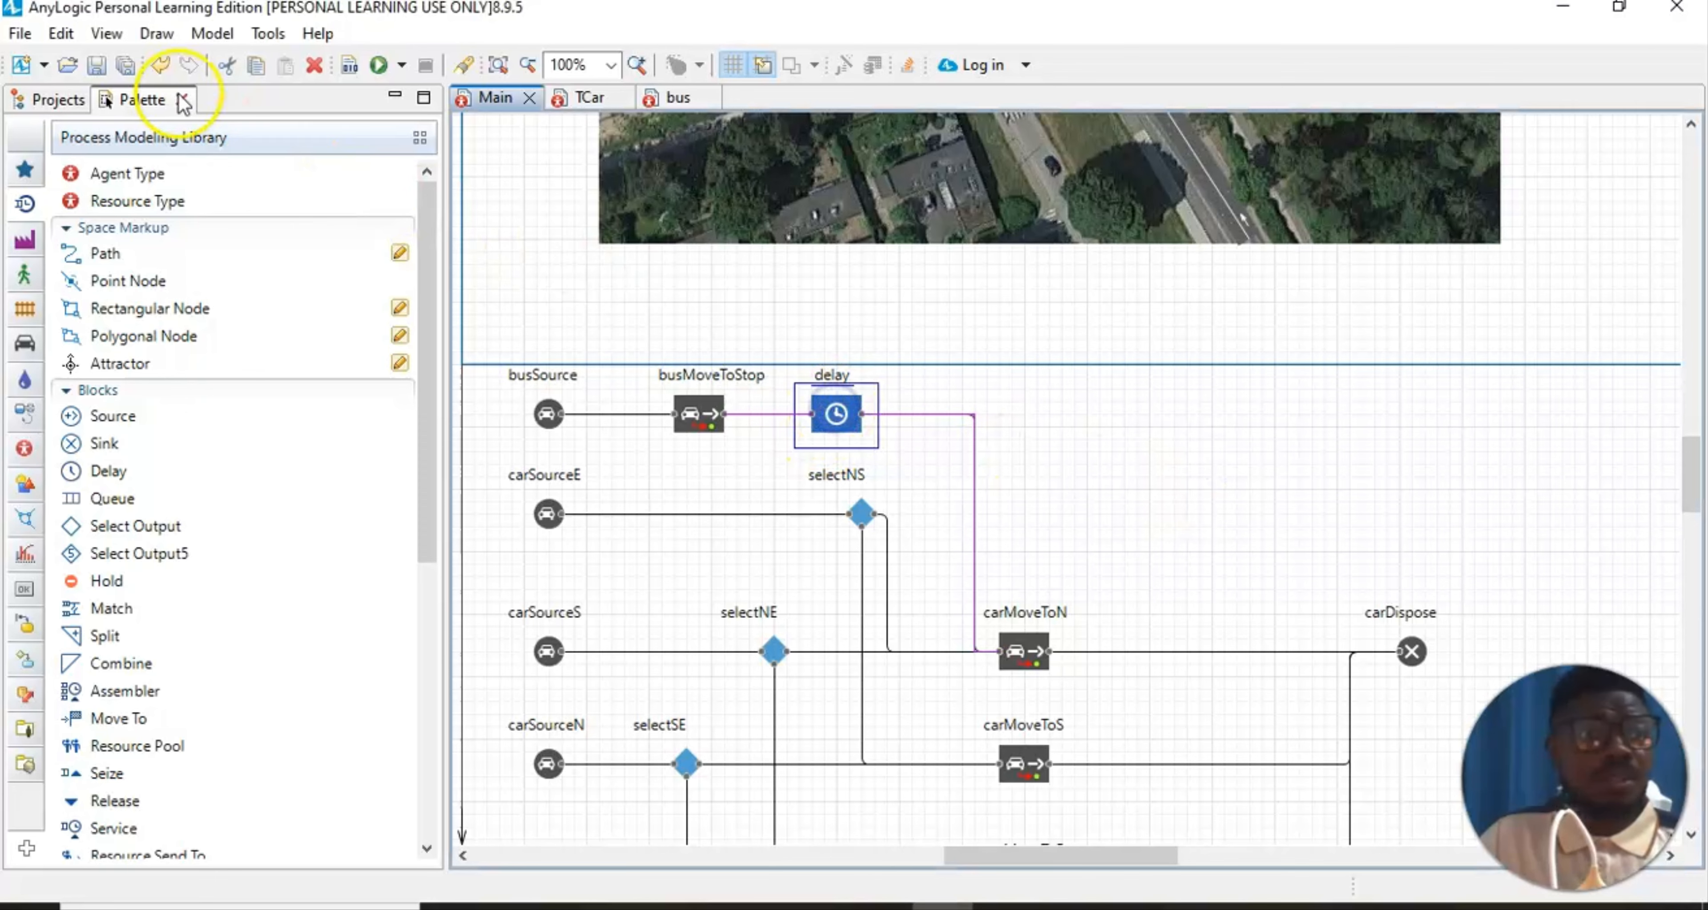
left_click(97, 36)
left_click(154, 86)
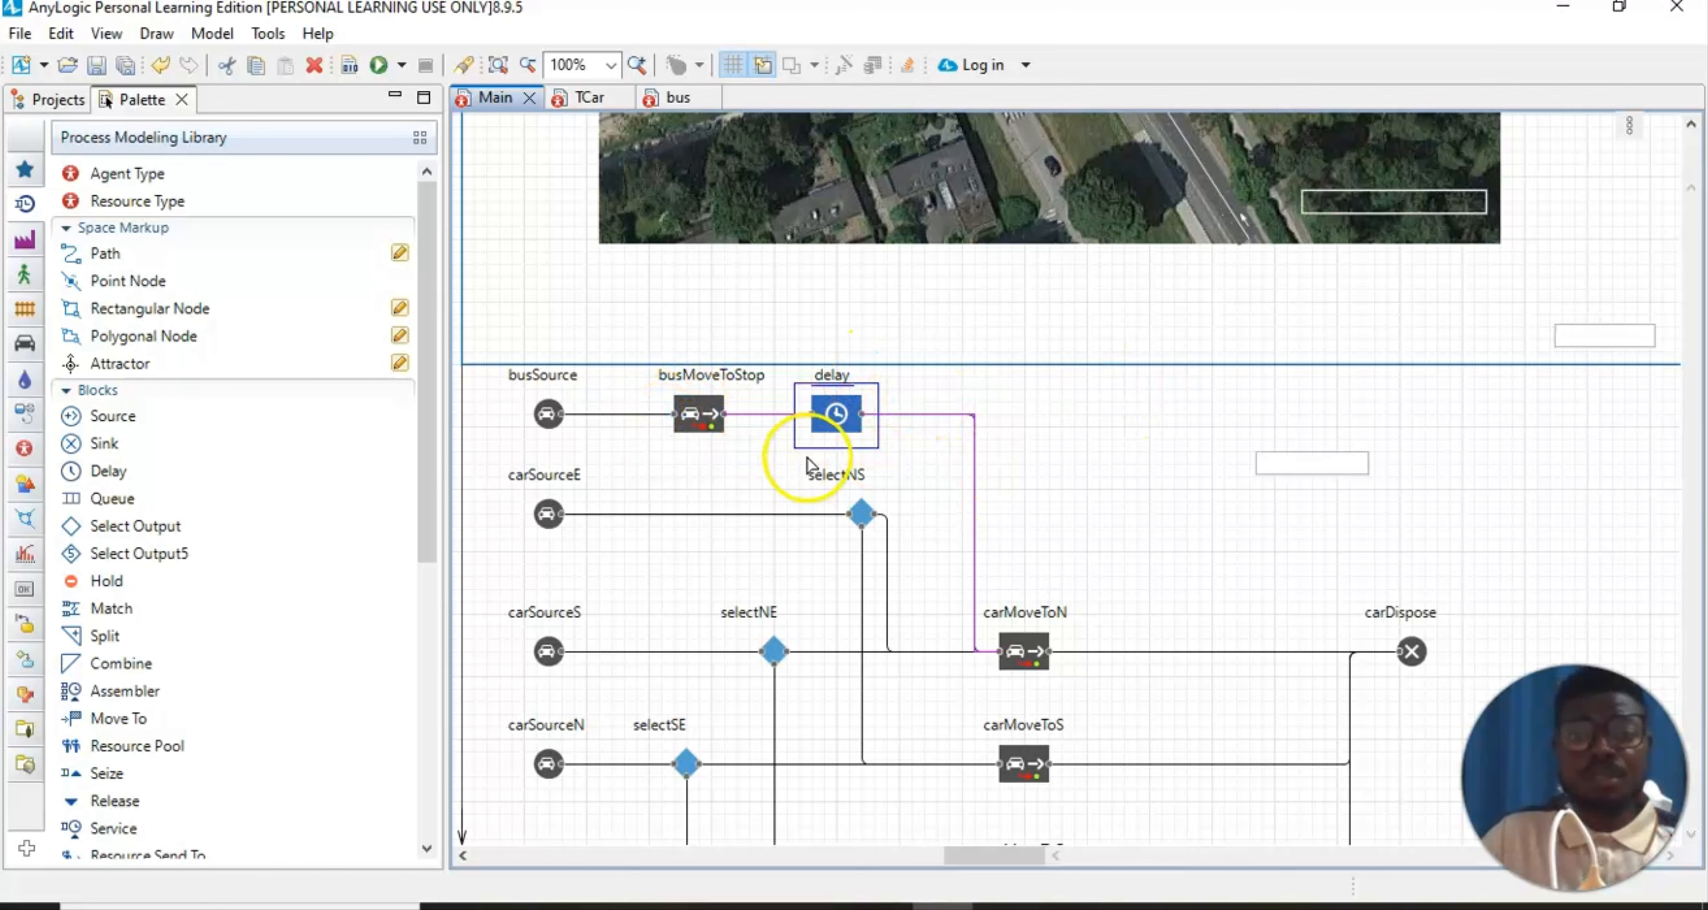
left_click(1388, 181)
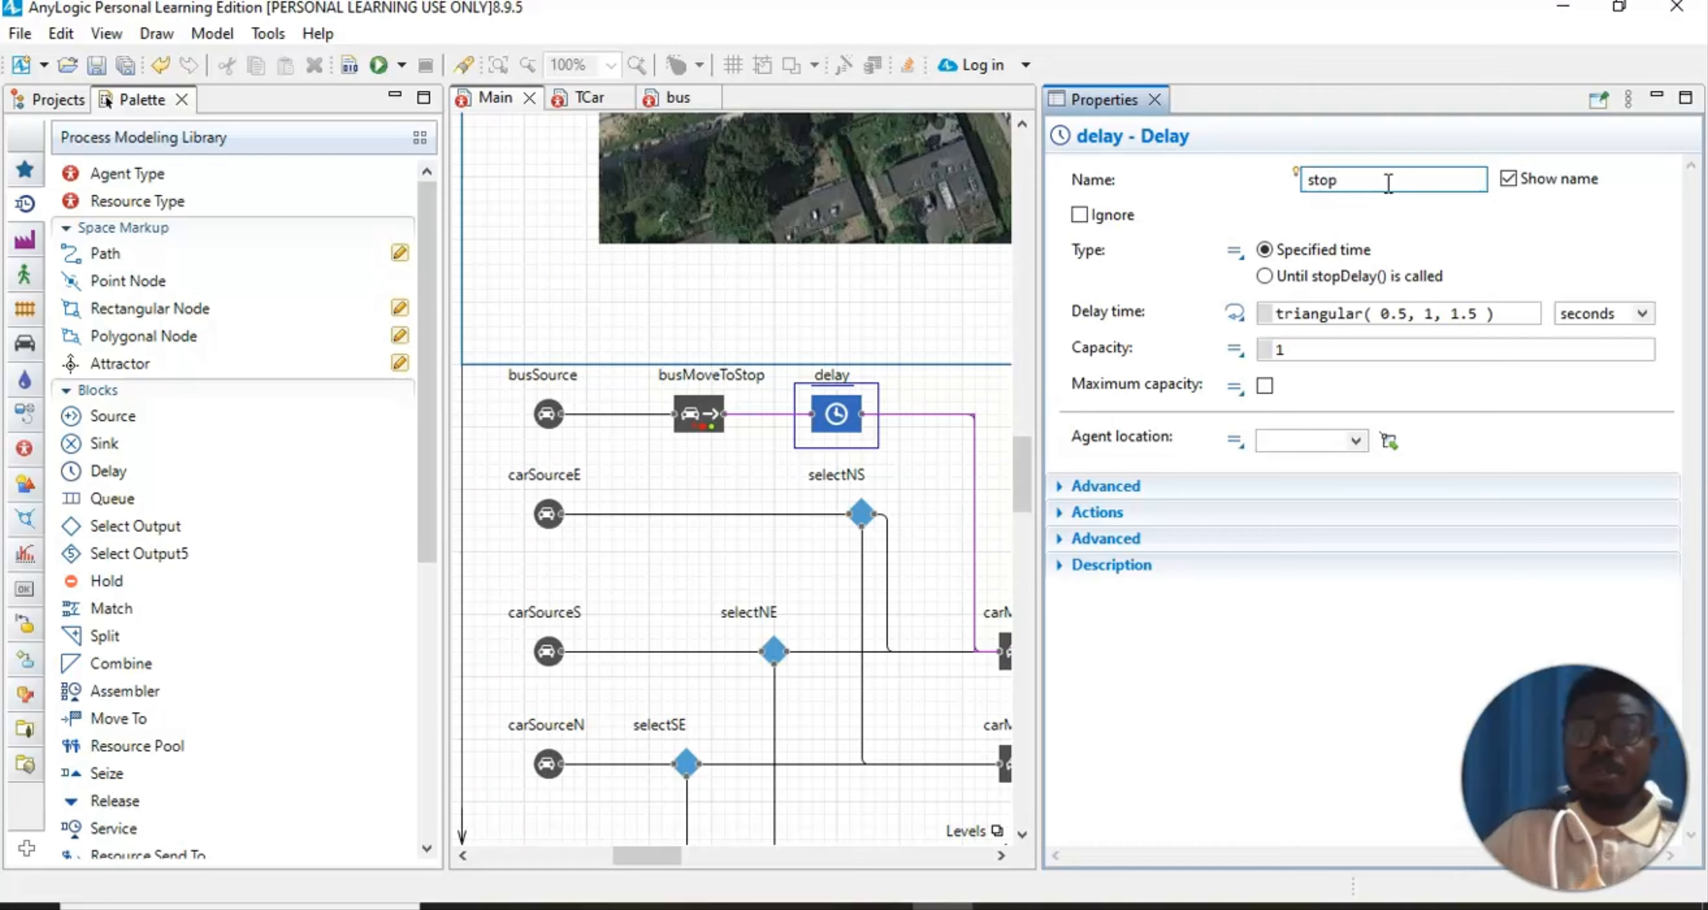
left_click(1489, 239)
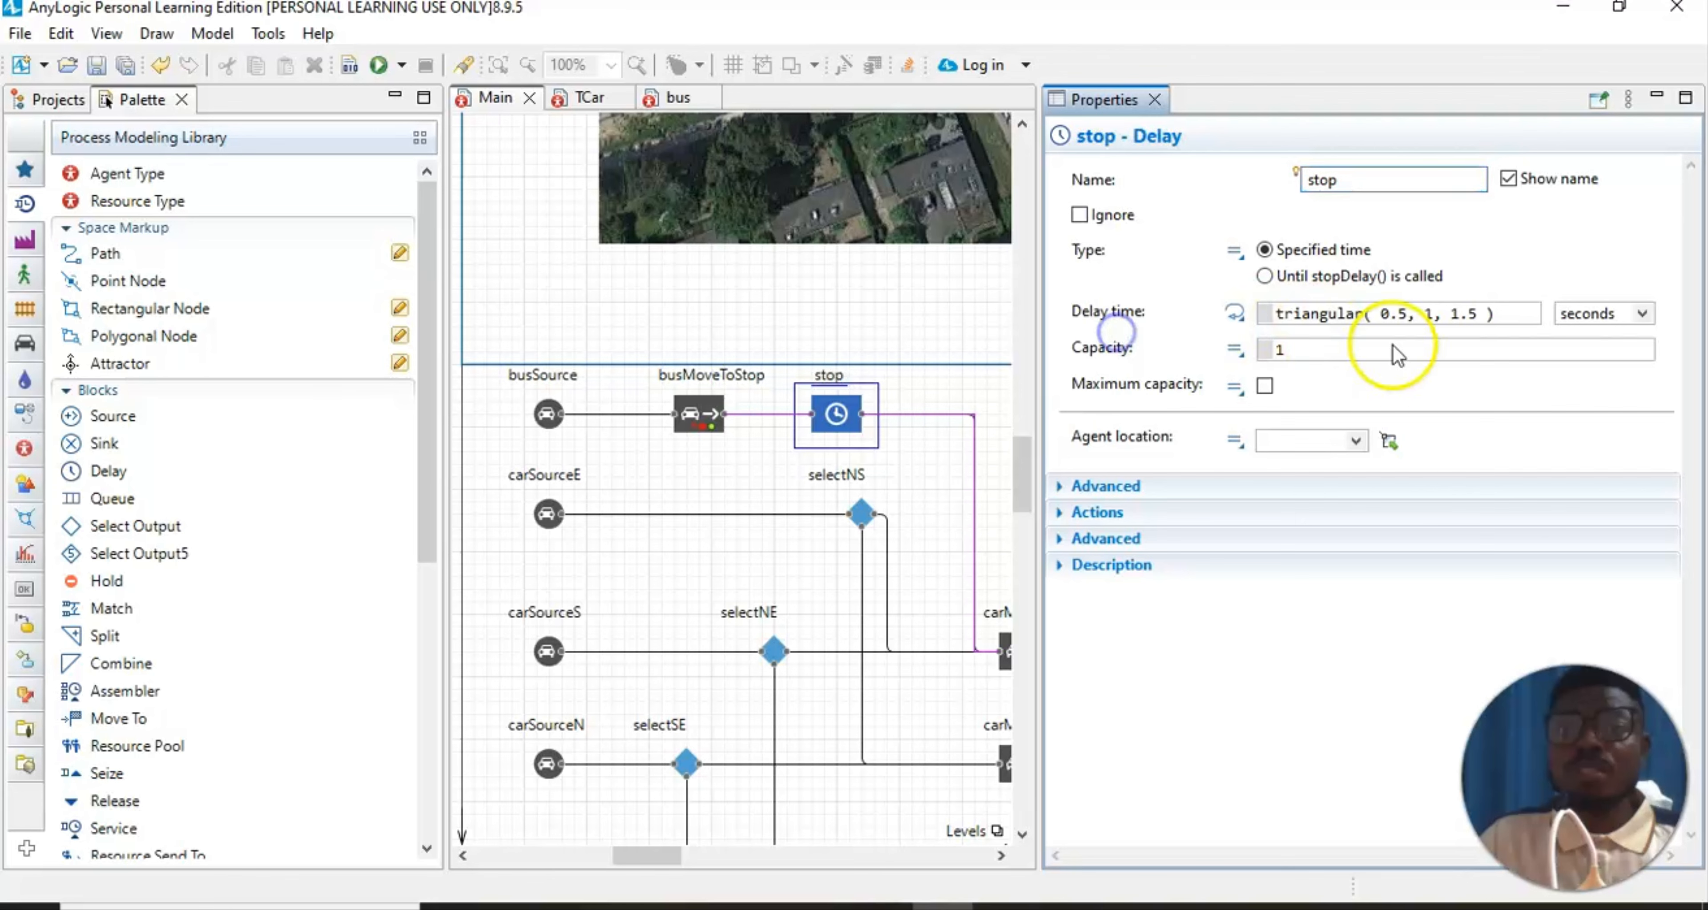
Set the stop block's delay time to triangular(10, 15, 30) seconds and close its properties
left_click(1398, 422)
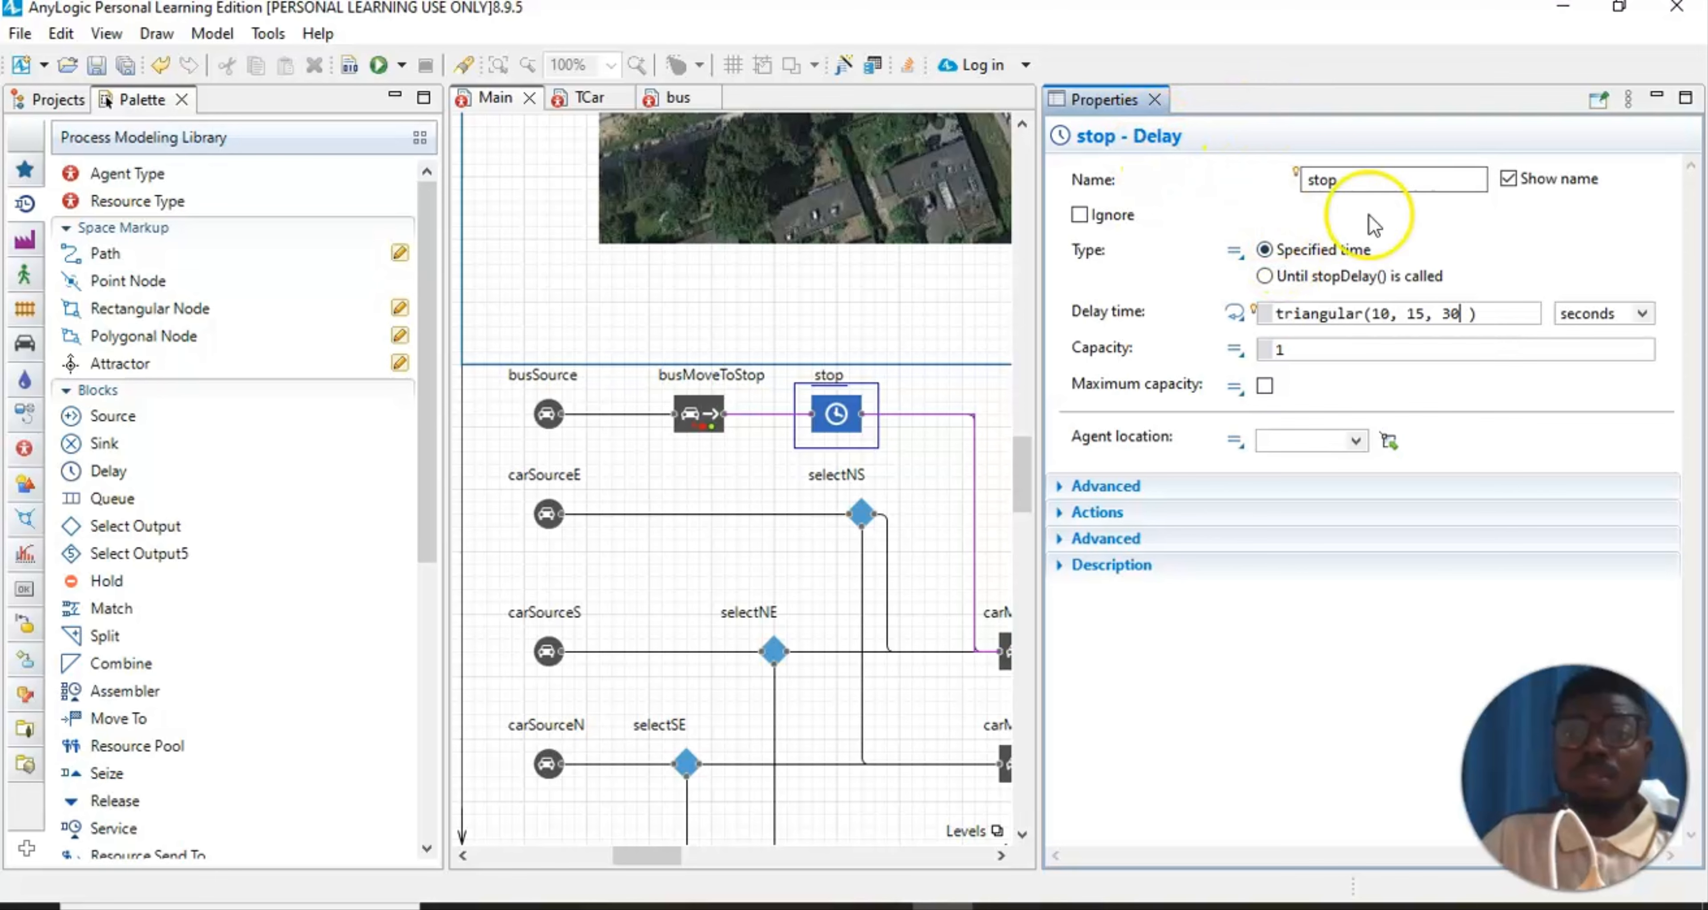
left_click(1155, 100)
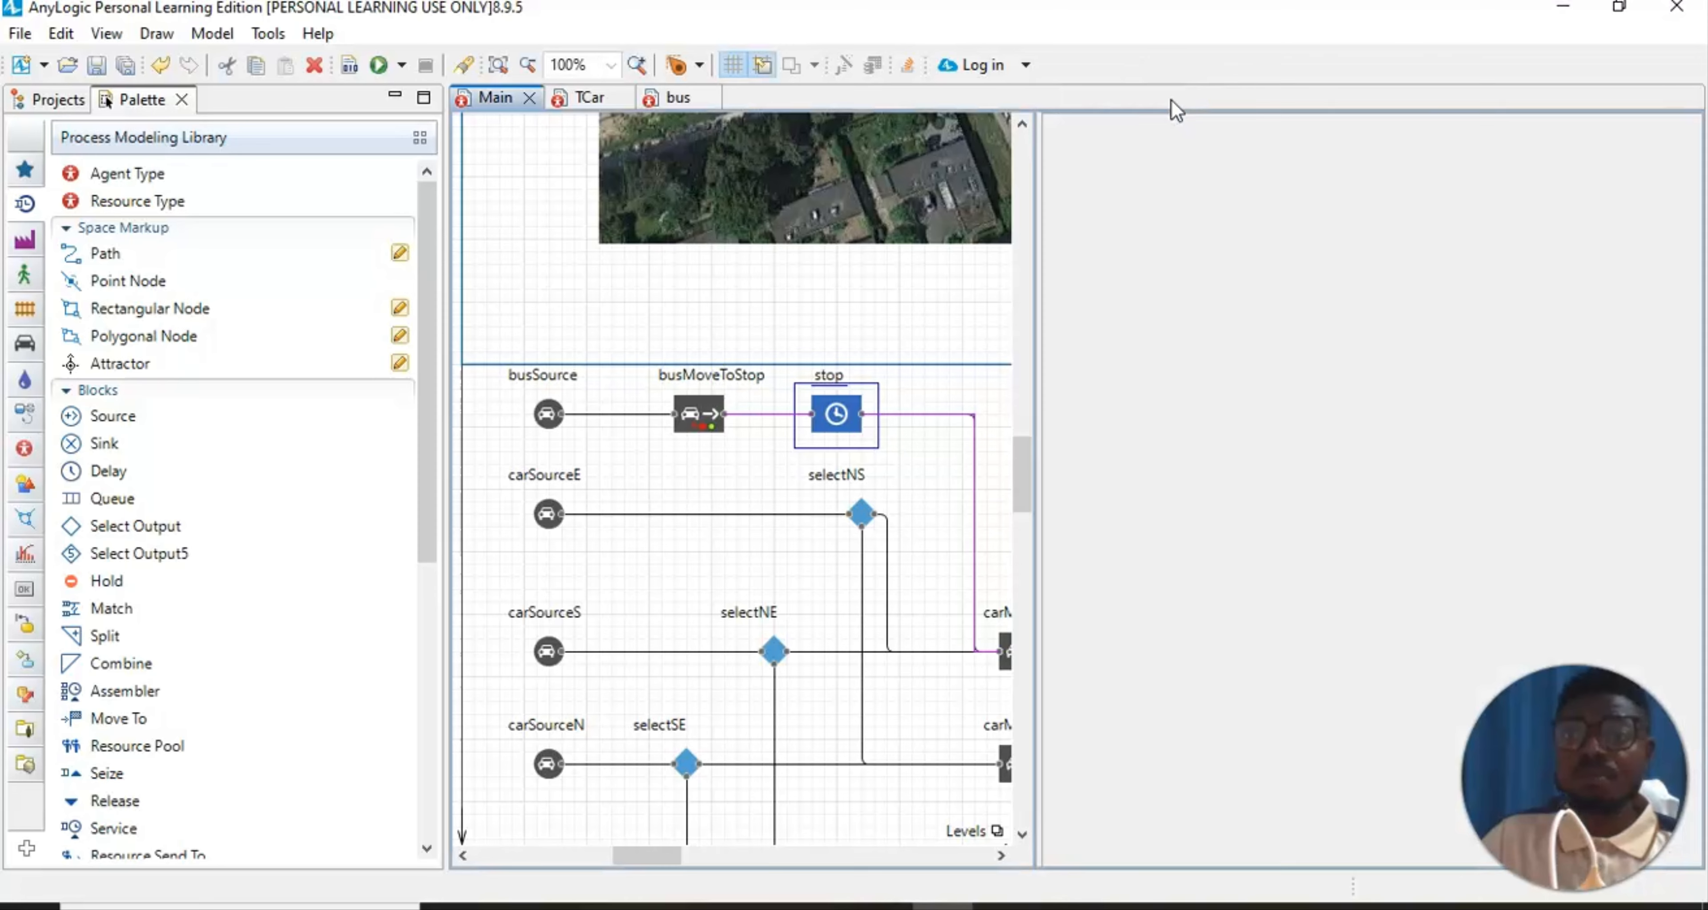
left_click(1343, 415)
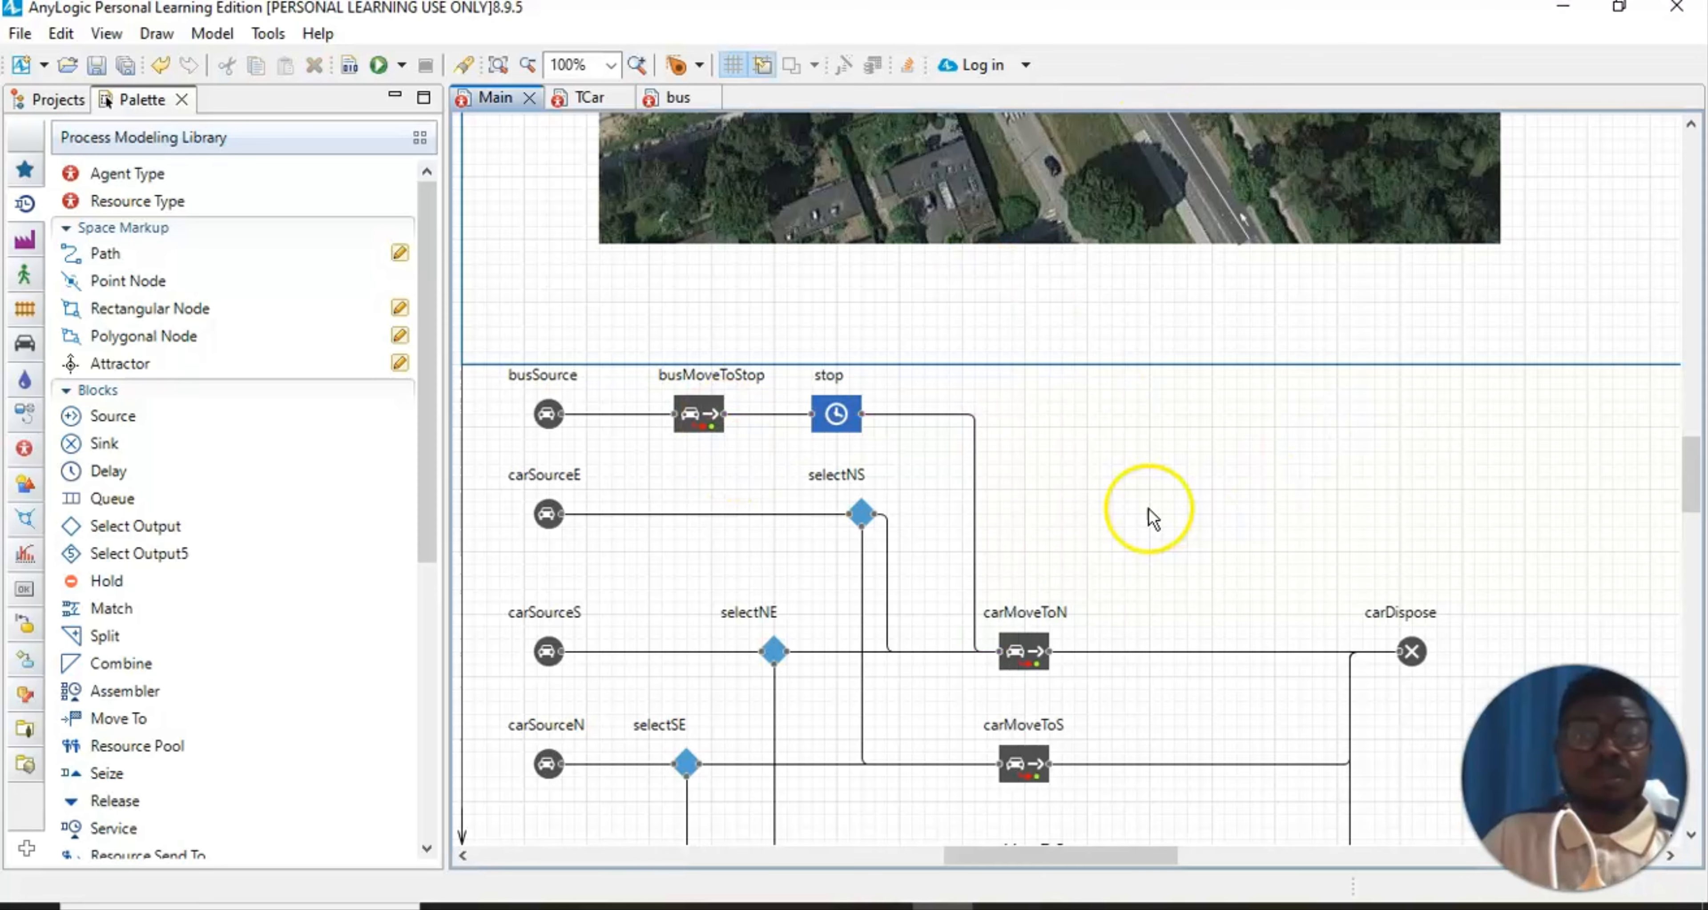
Review the bus route on the road map and its flowchart path from busSource through stop to carMoveToN
scroll(1152, 519, "up", 3)
scroll(1167, 501, "up", 6)
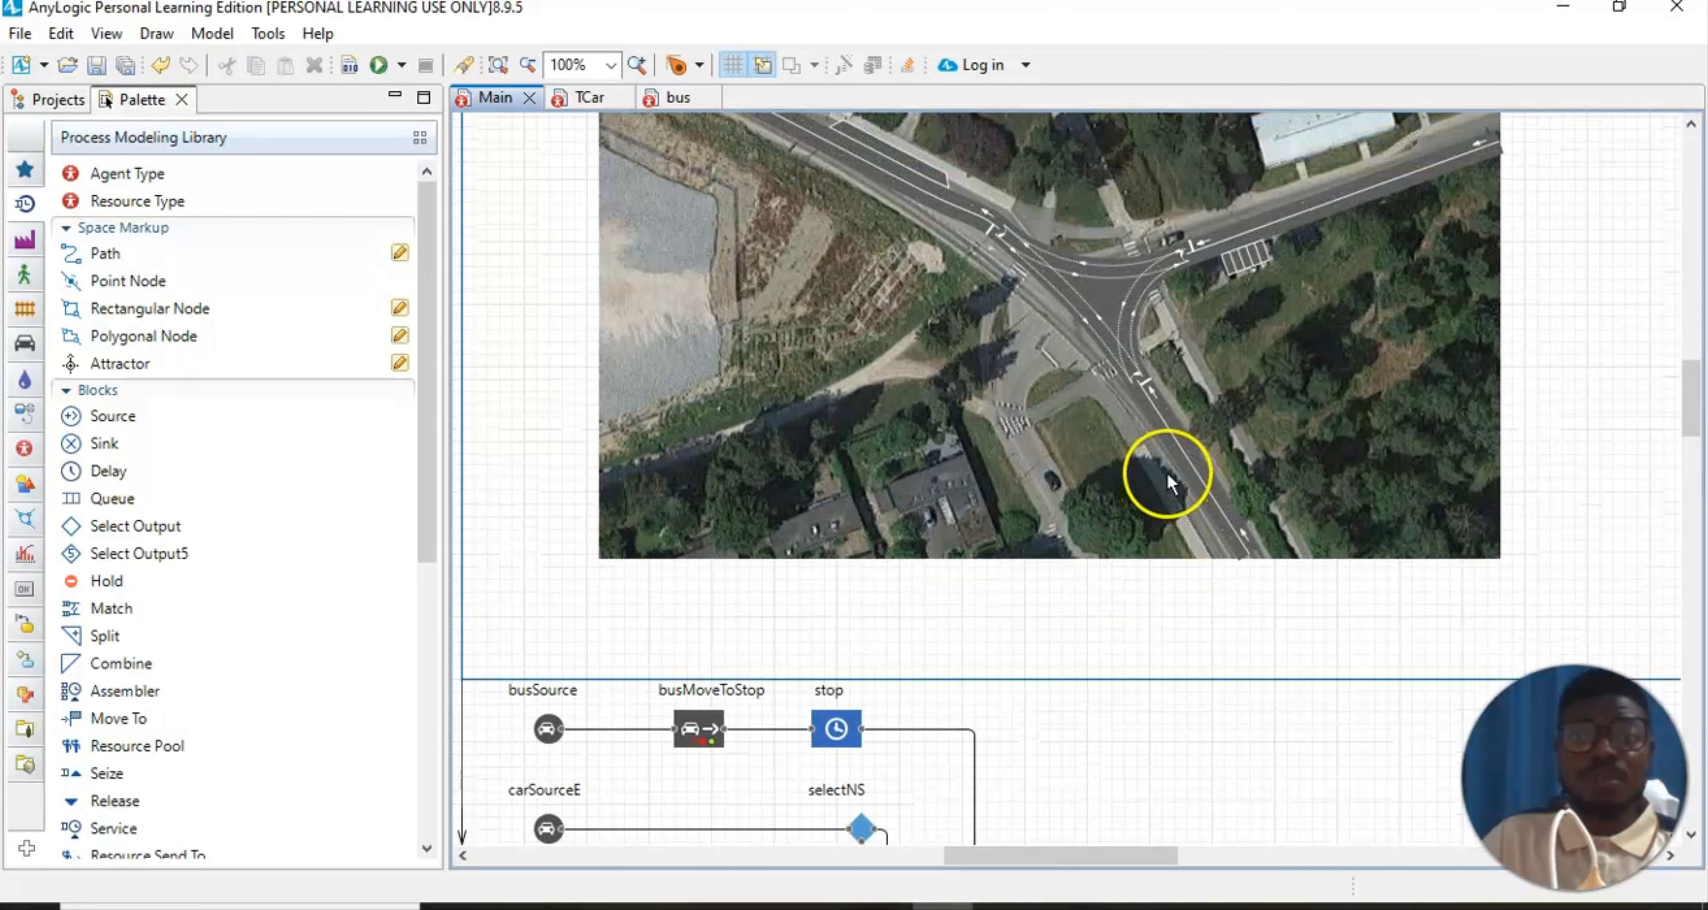
scroll(1167, 471, "up", 3)
scroll(946, 321, "down", 4)
scroll(1327, 419, "down", 5)
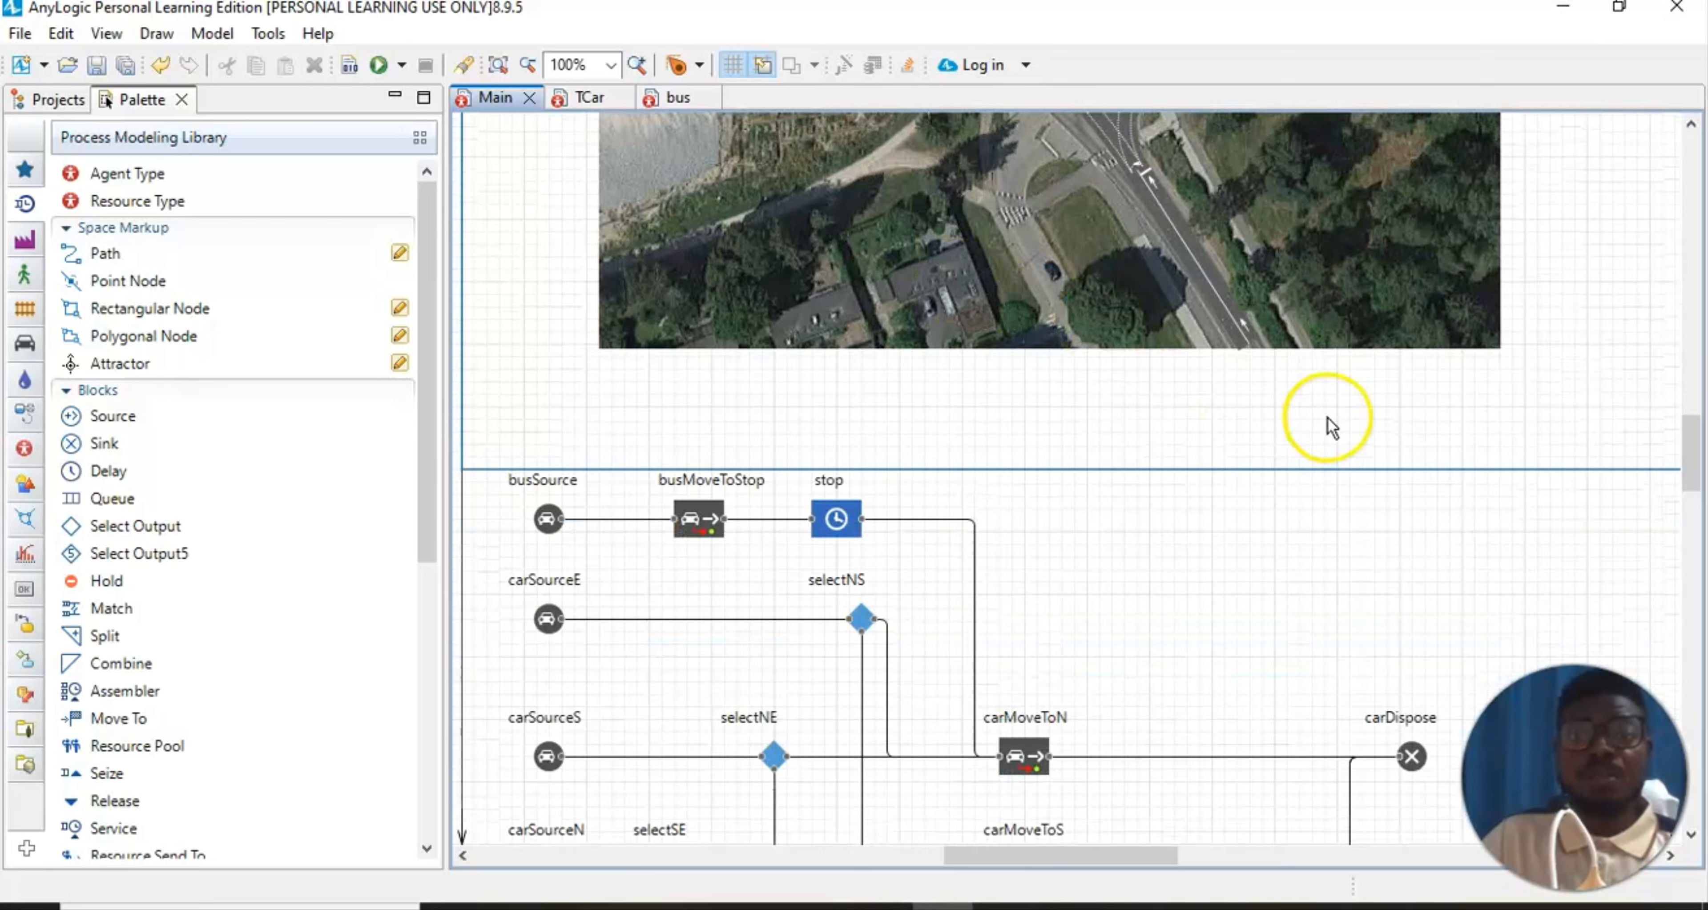
scroll(1253, 393, "up", 4)
scroll(1253, 392, "up", 6)
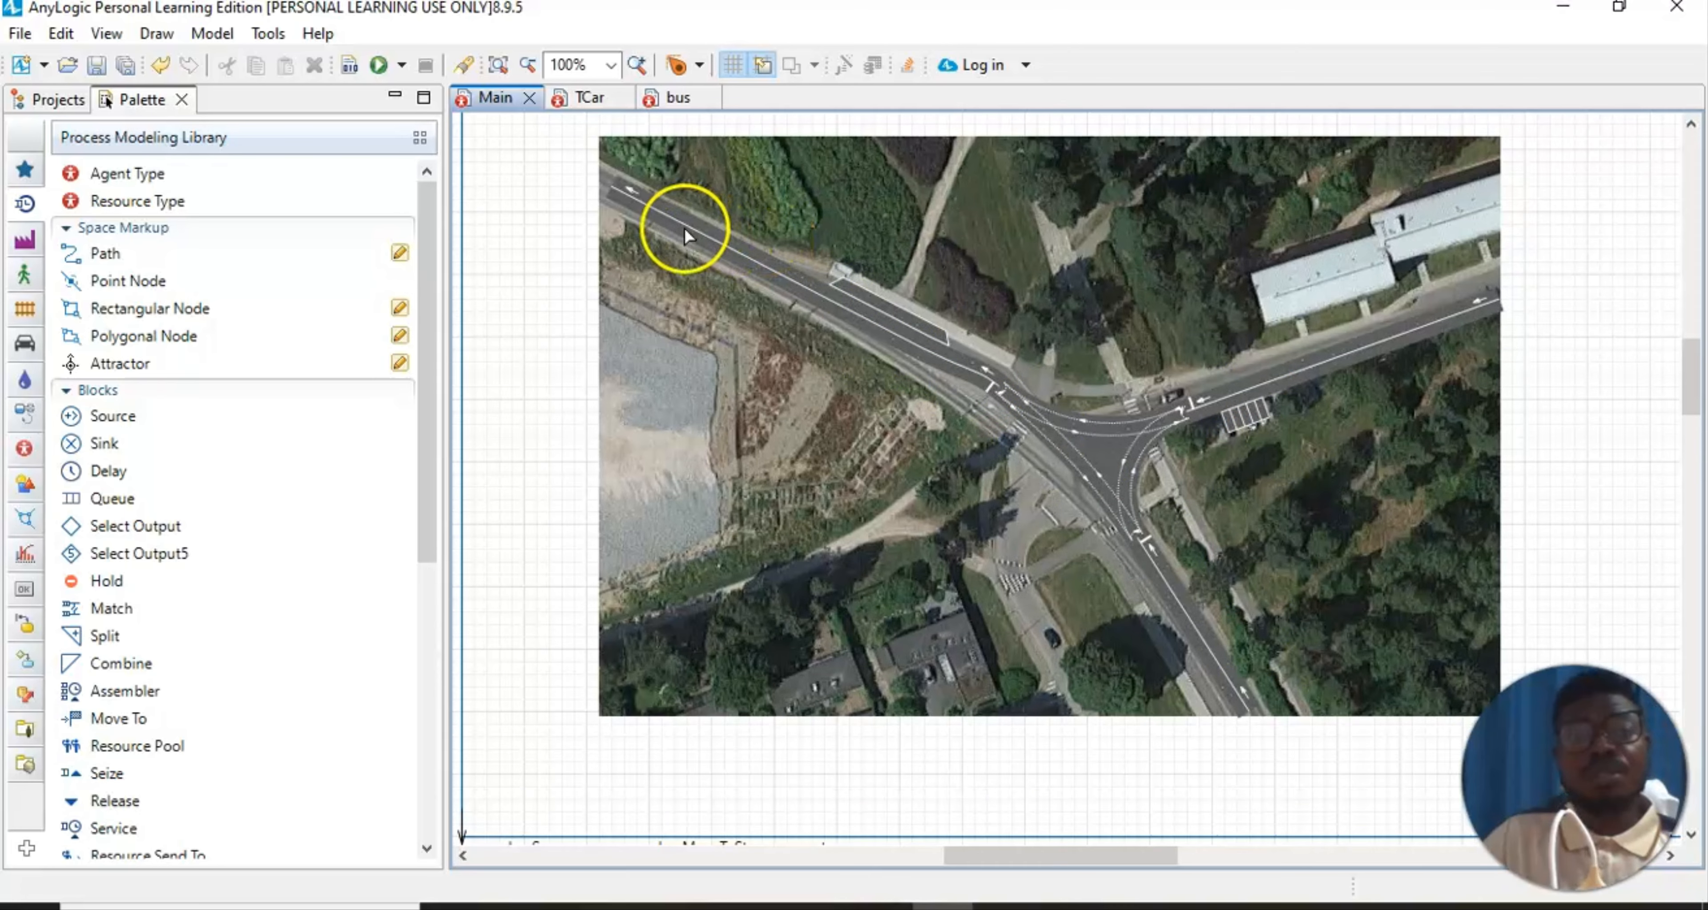
scroll(848, 411, "down", 10)
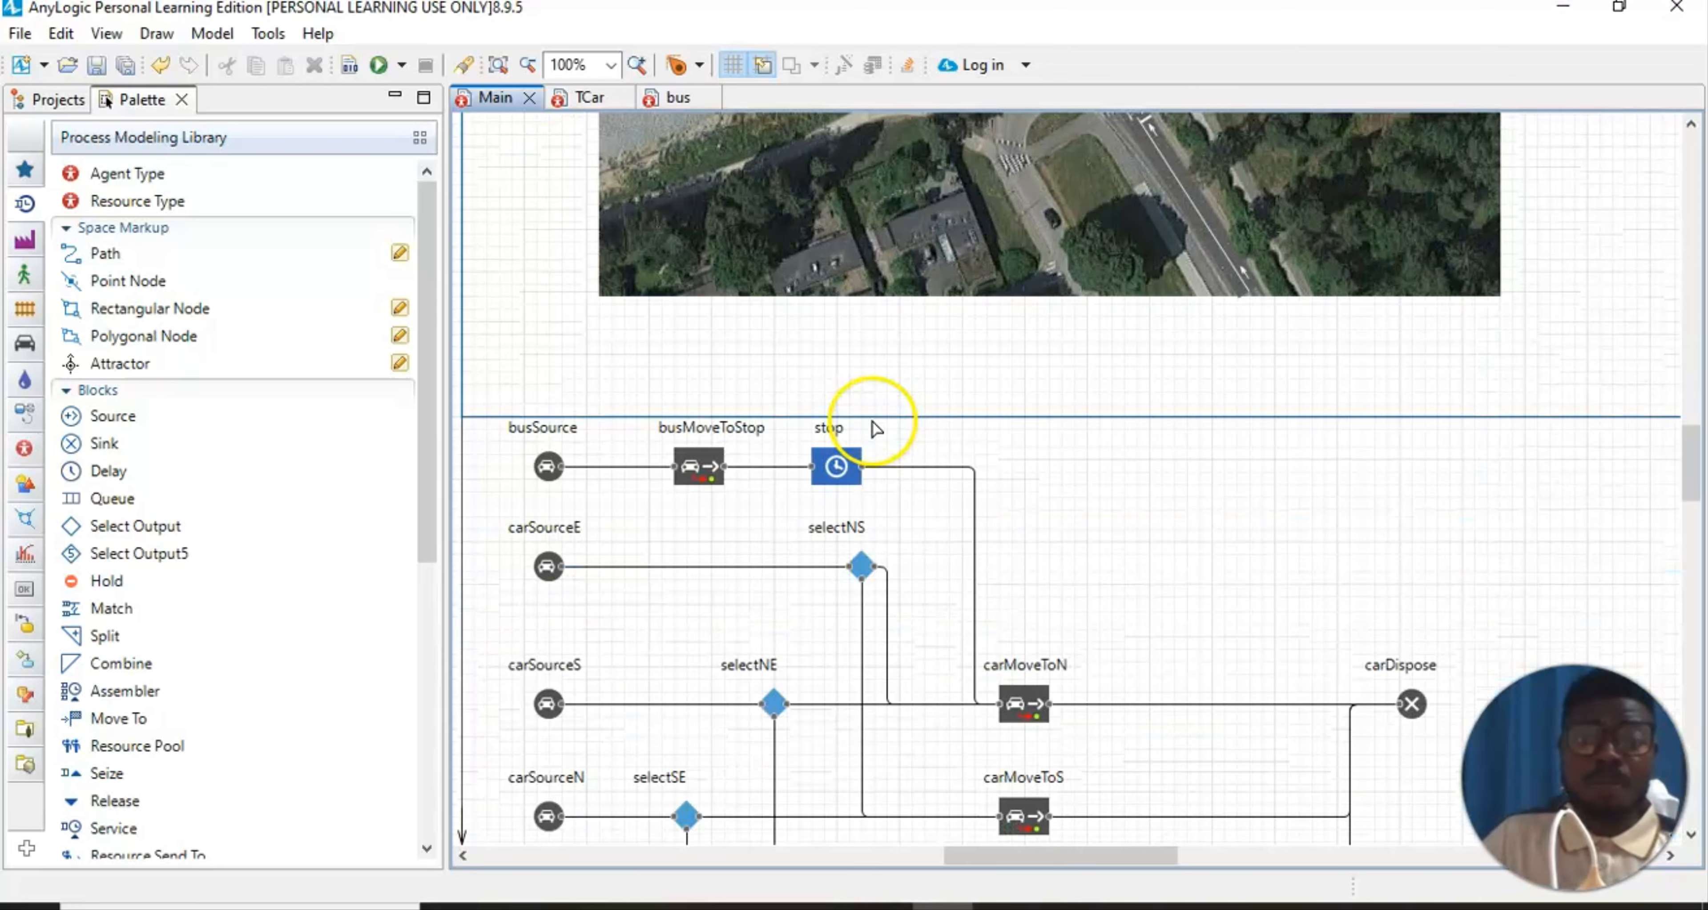
scroll(976, 409, "down", 5)
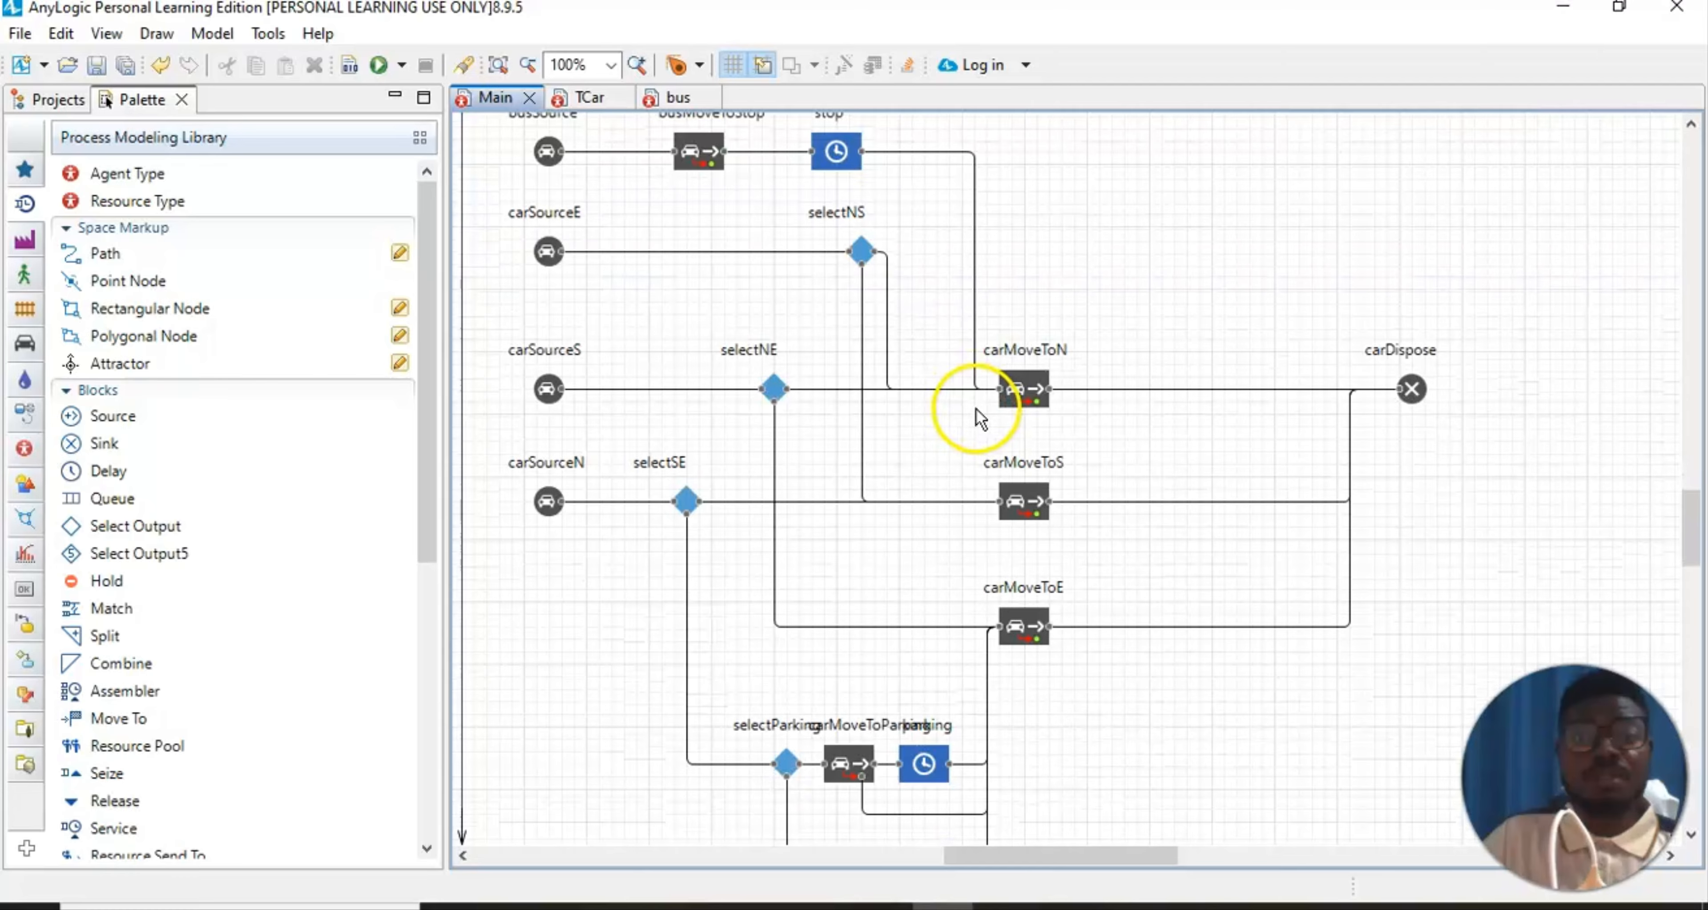
scroll(996, 404, "up", 3)
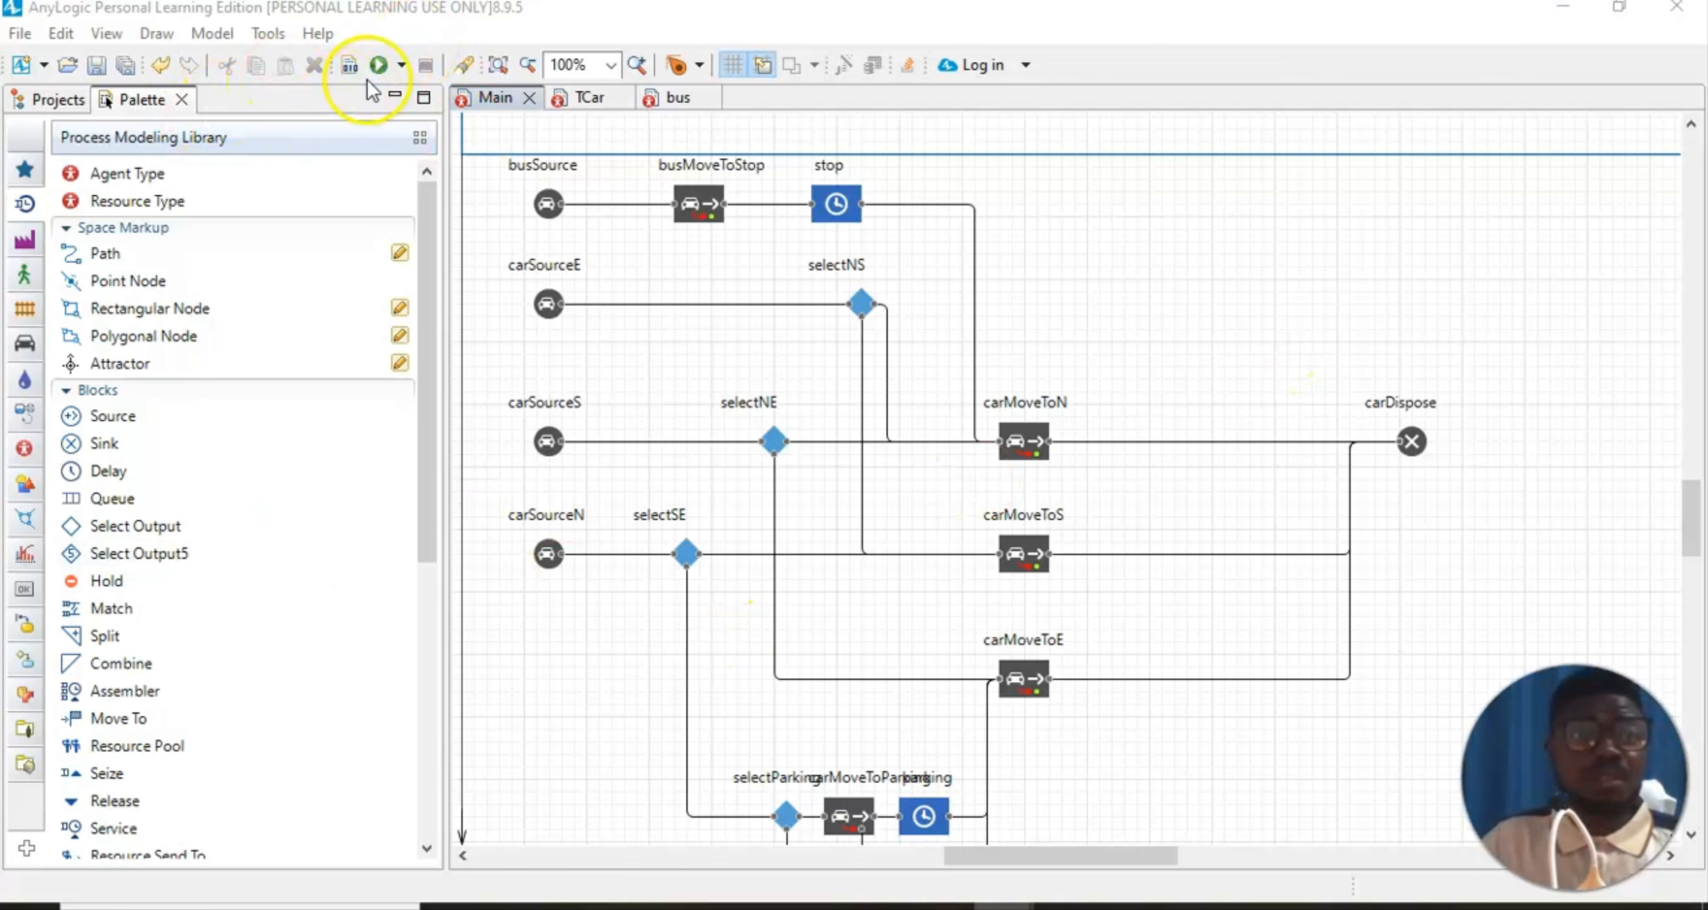
Run the simulation to watch the traffic and buses on the road map, and close the simulation window
left_click(377, 65)
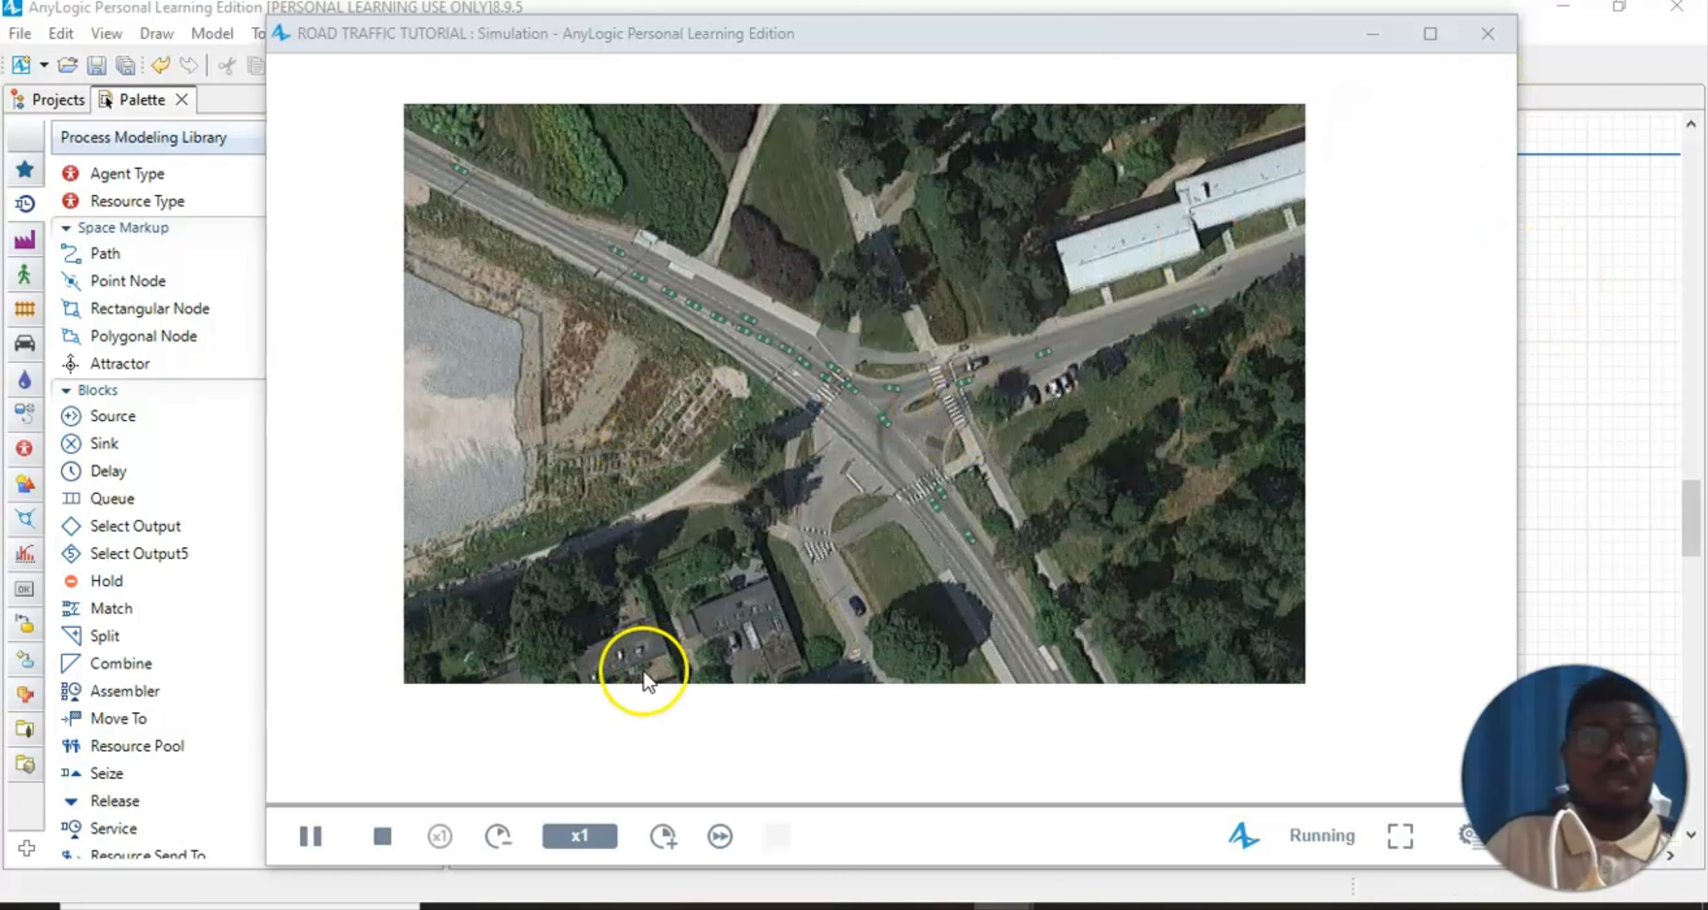
left_click(1488, 34)
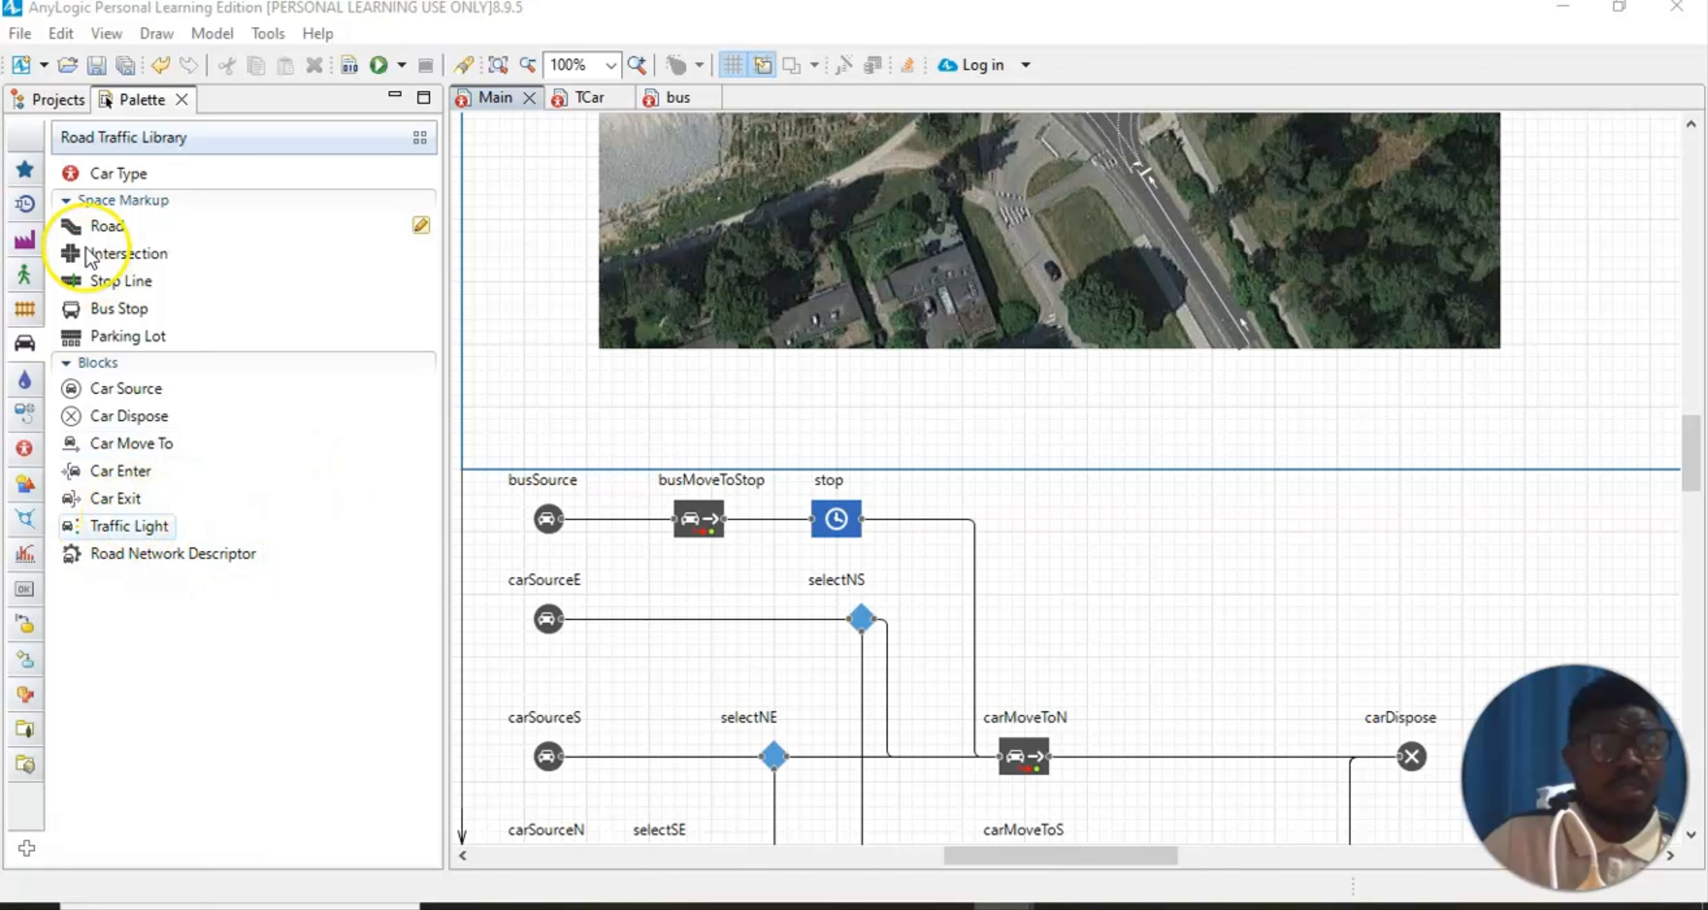
Add a Traffic Light block above the connection between carMoveToN and carDispose, controlling the stop lines of intersection
mouse_move(110, 530)
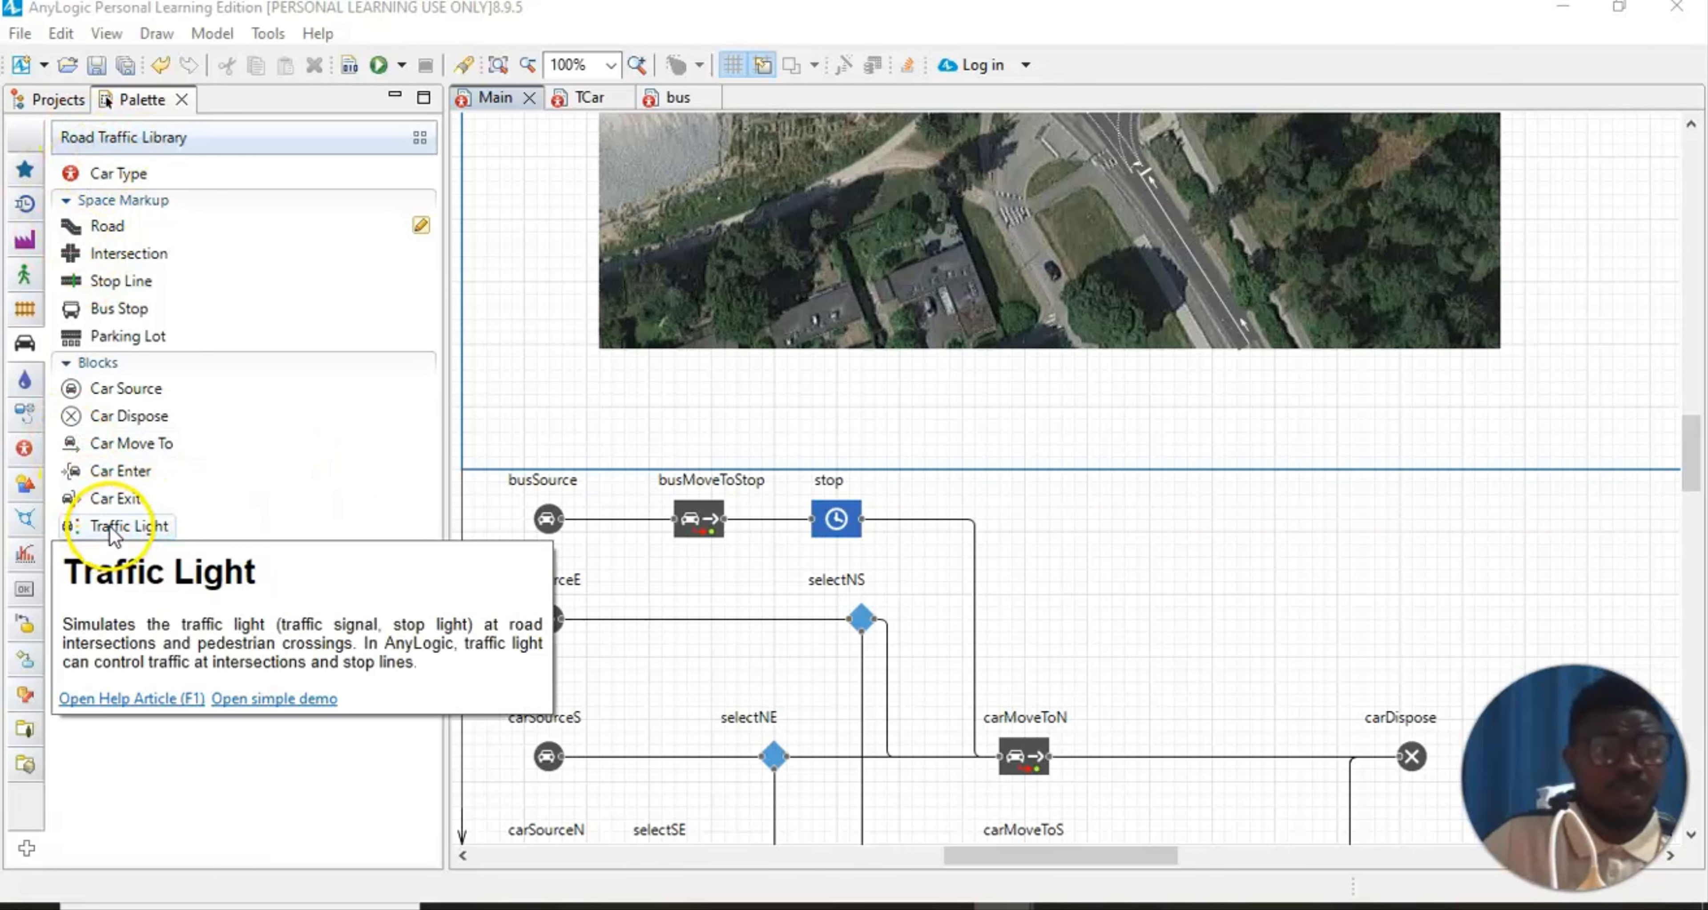
left_click_drag(110, 529, 1162, 631)
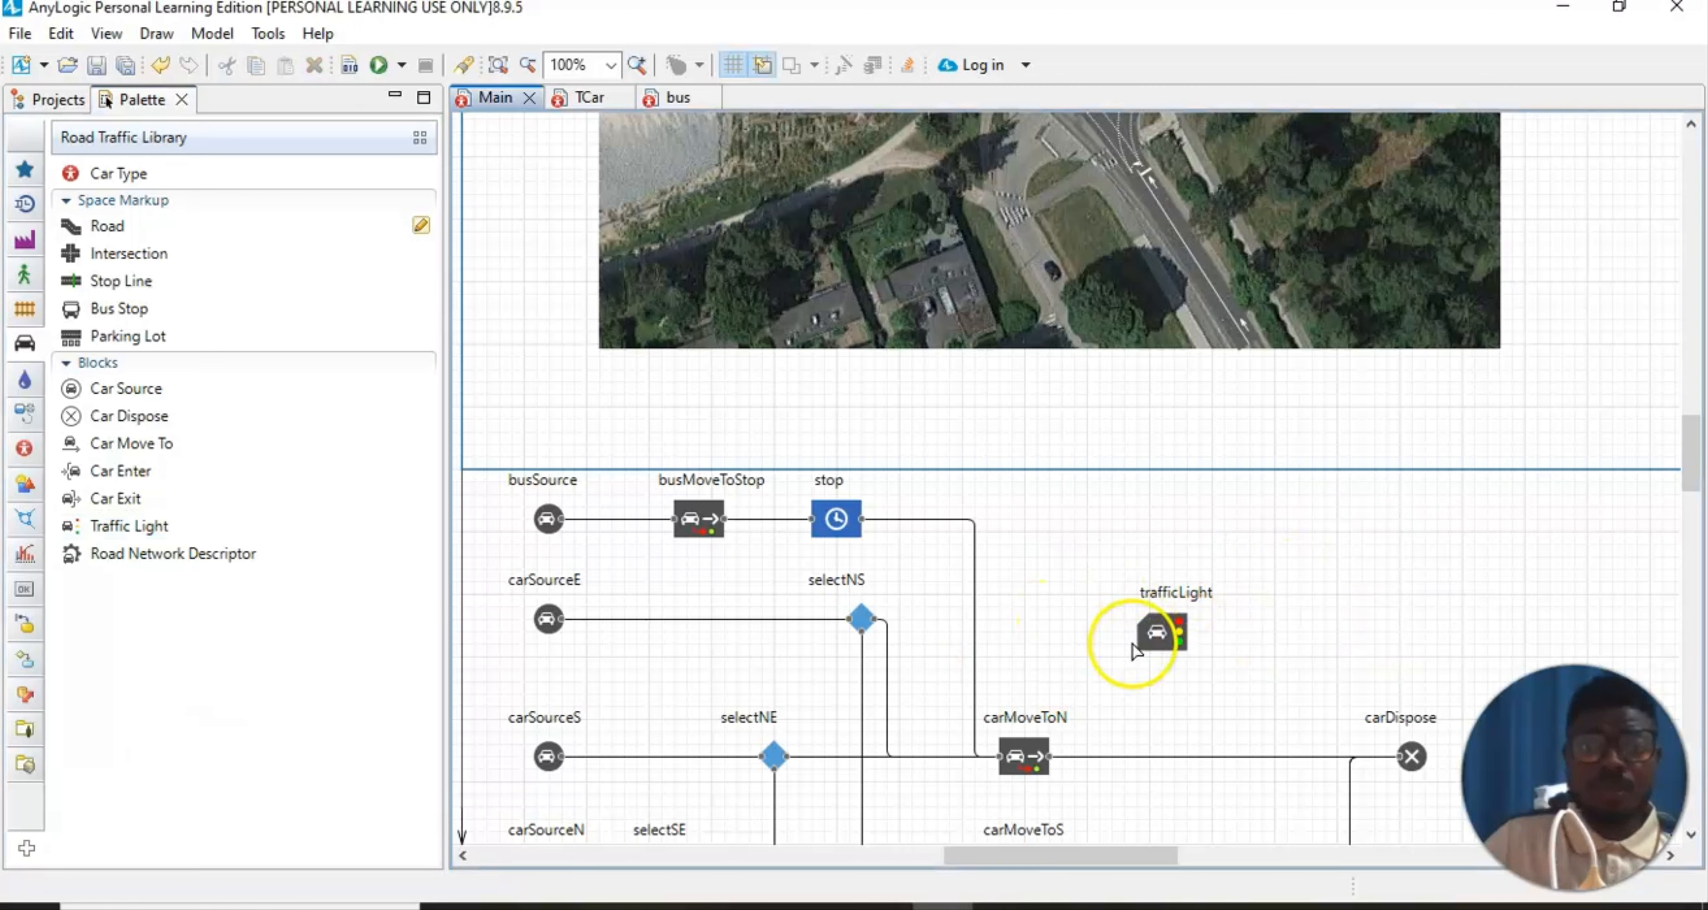
left_click(1178, 633)
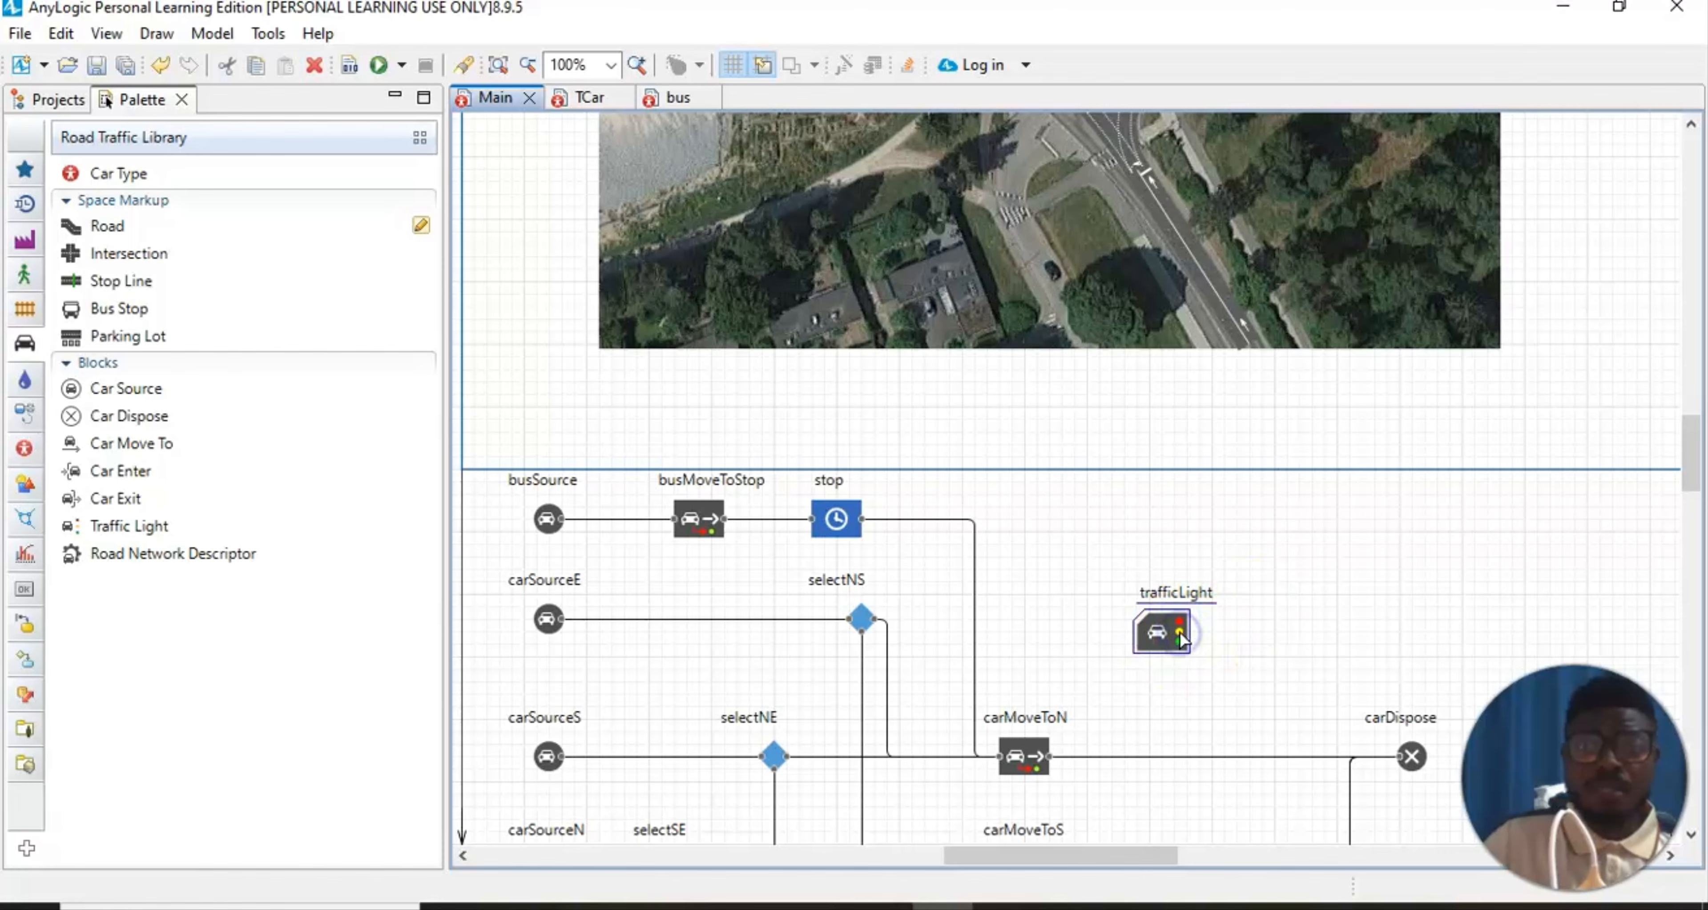
left_click(112, 34)
left_click(129, 87)
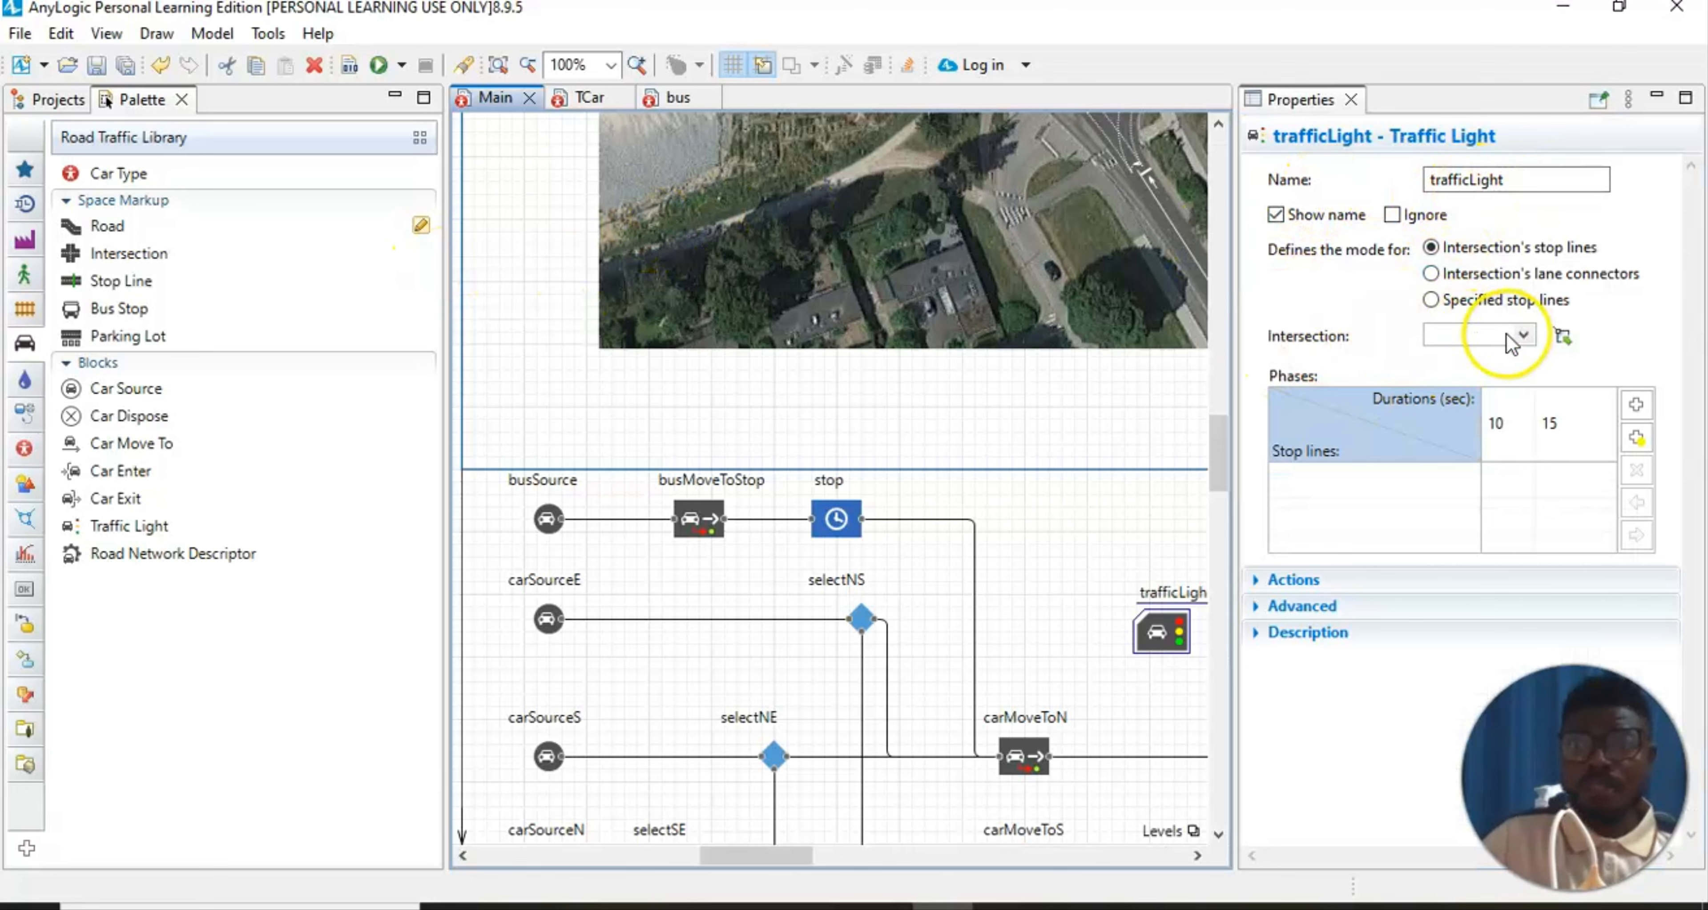
left_click(1524, 337)
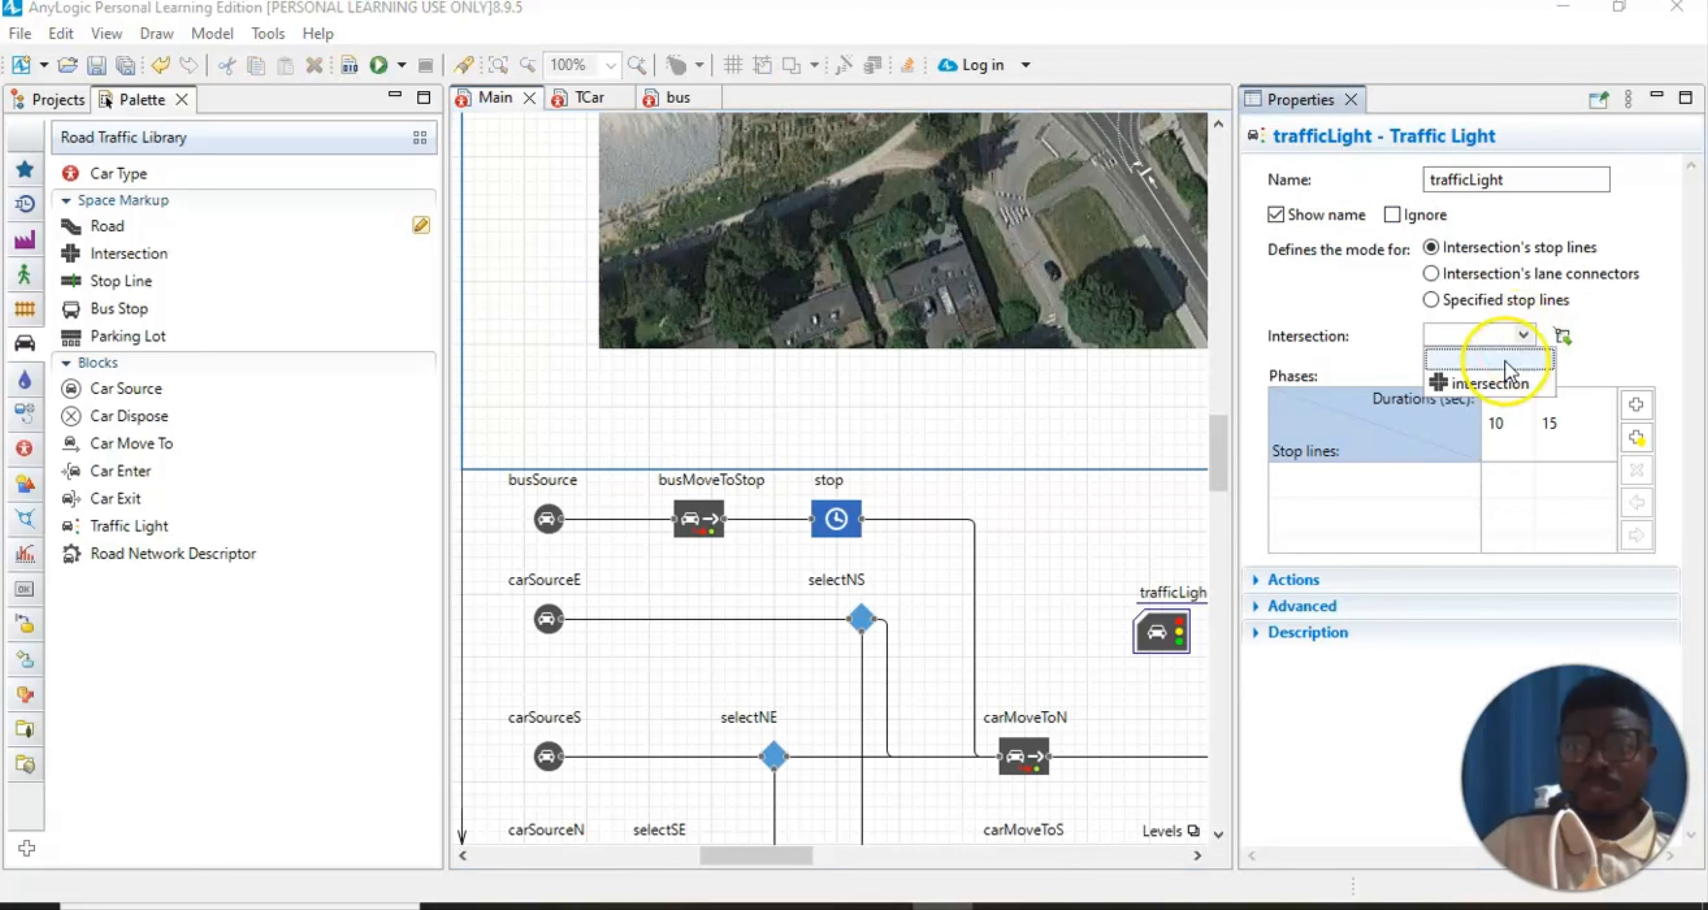
left_click(1489, 381)
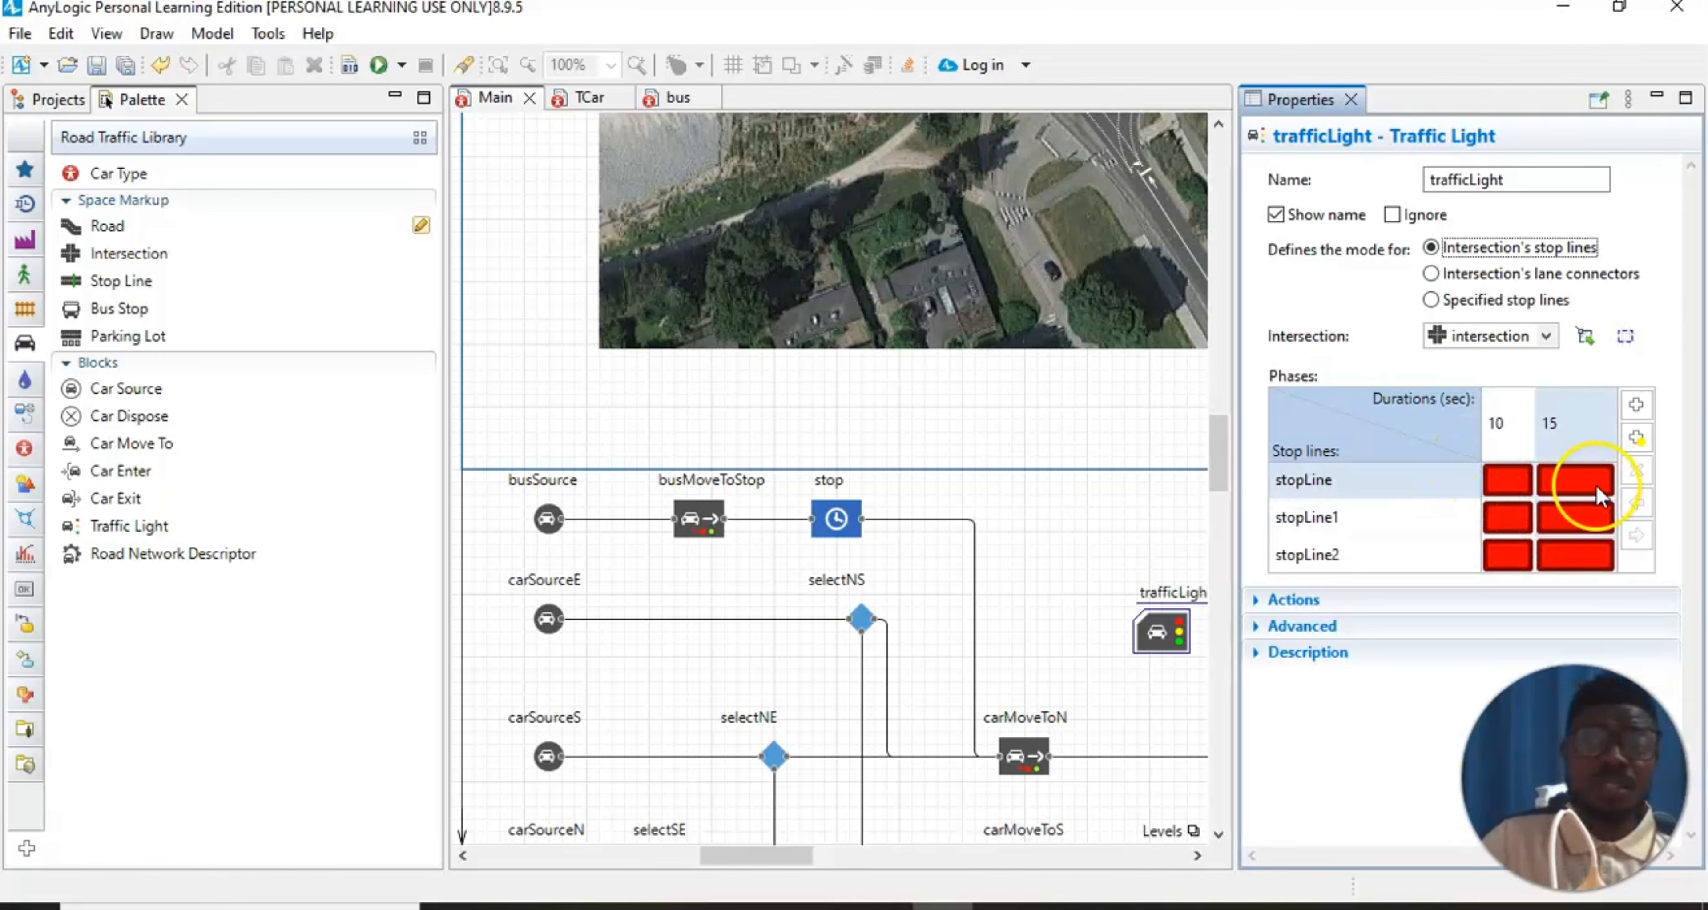
Locate stopLine from the traffic light's phases on the road map, narrowing the properties area to reveal the whole intersection
scroll(1212, 533, "up", 5)
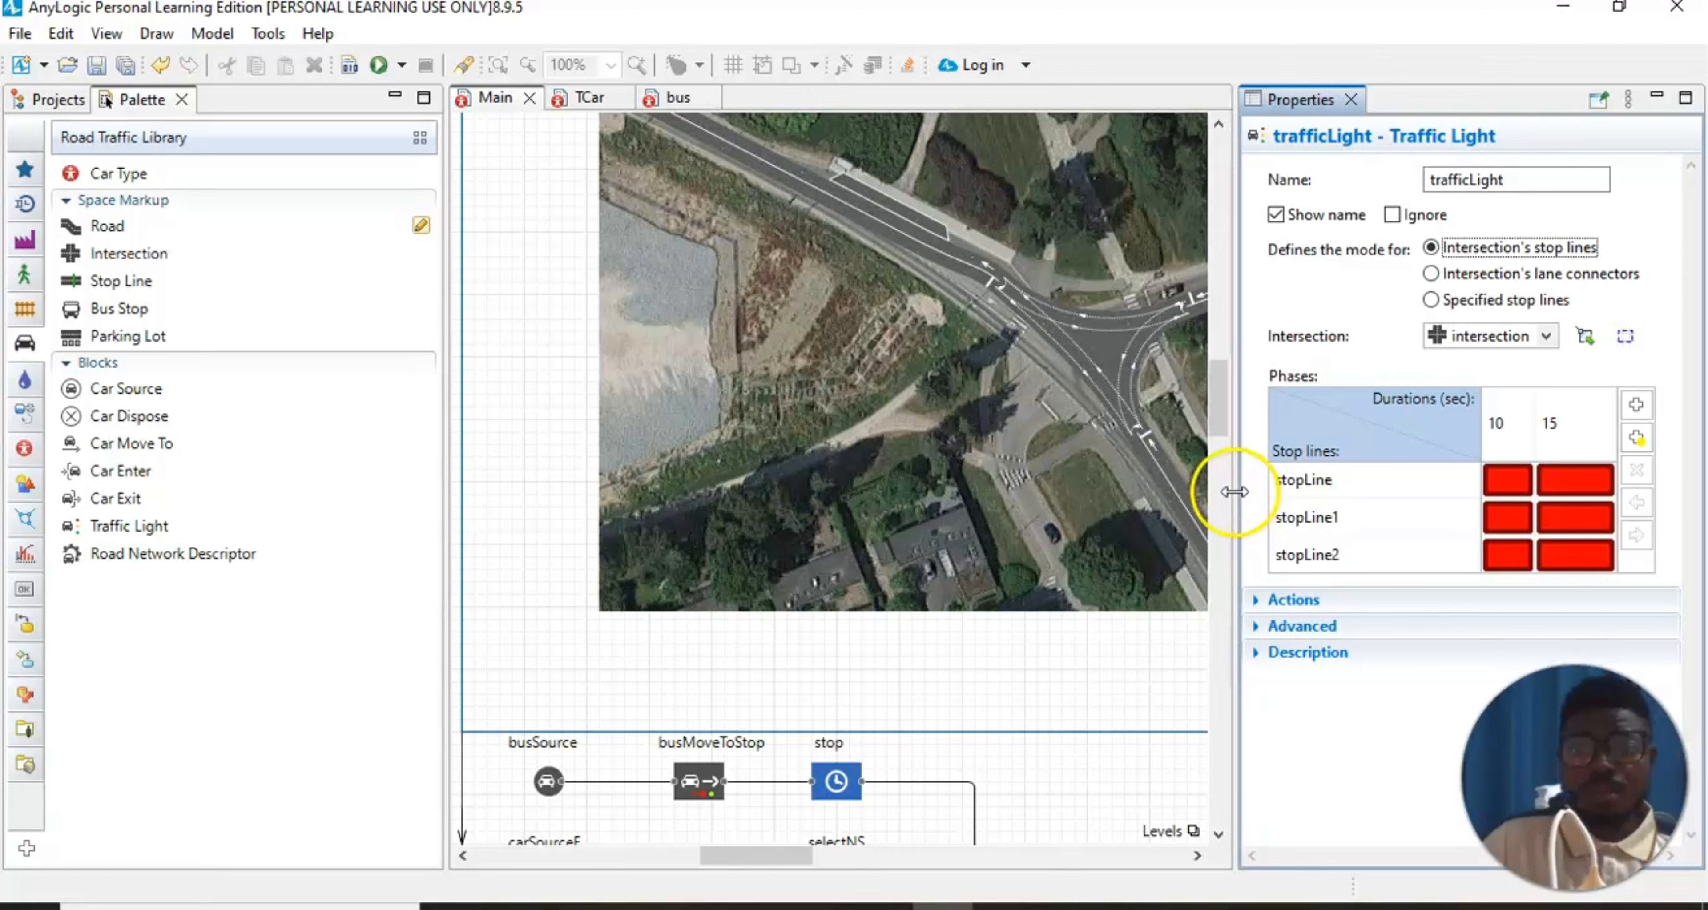
left_click_drag(1239, 493, 1300, 490)
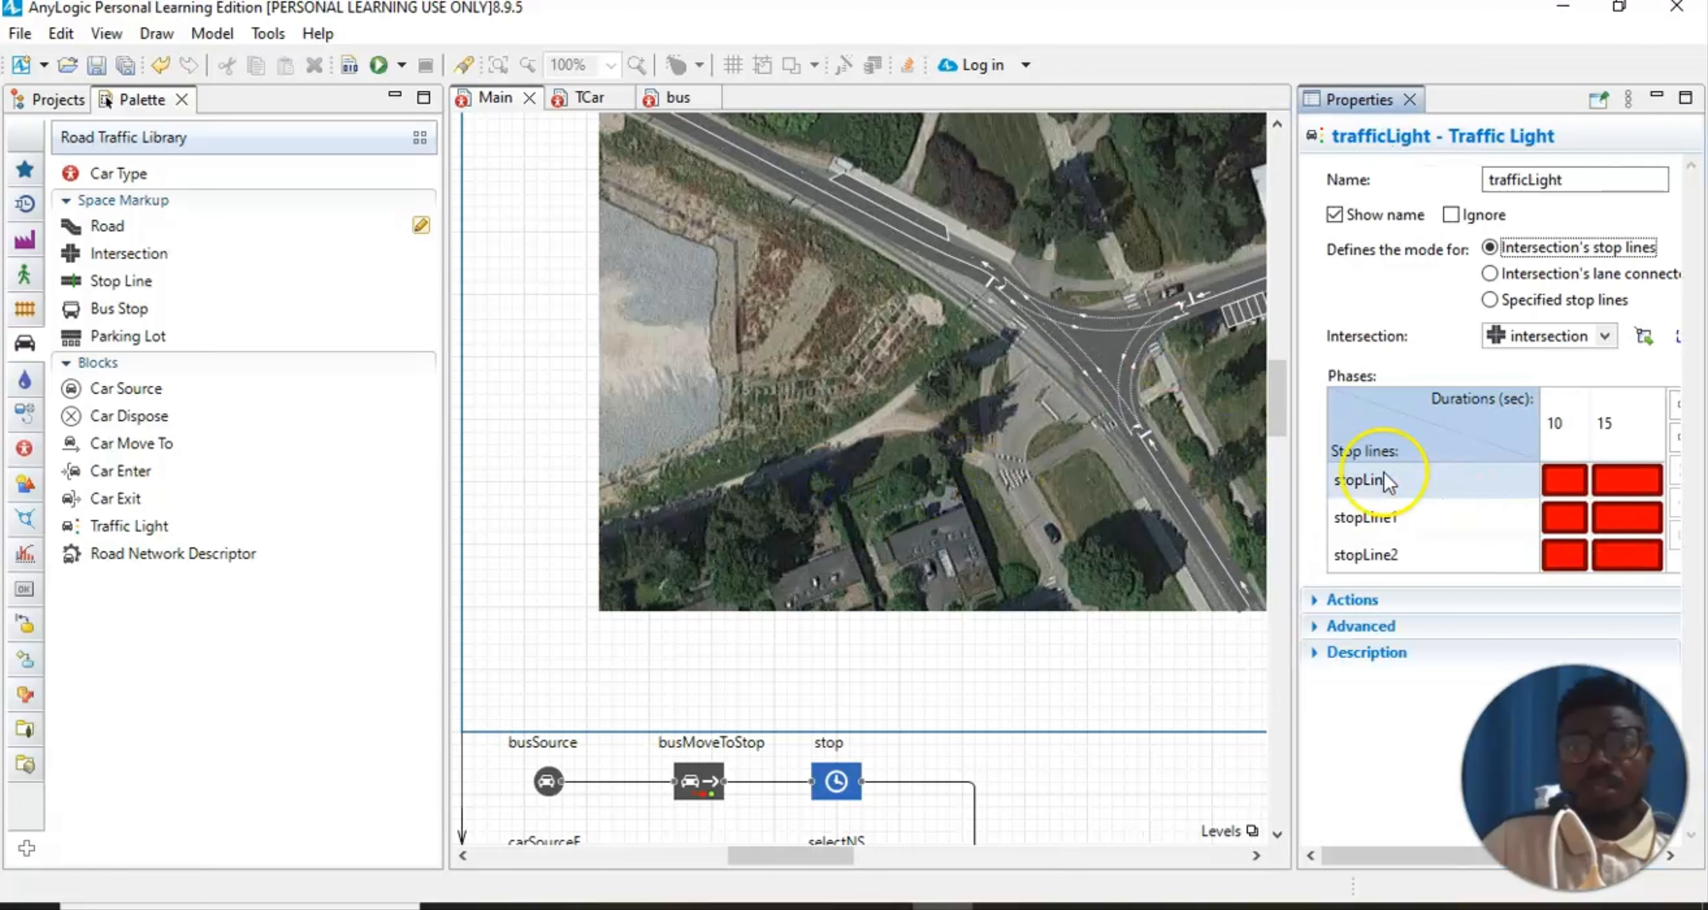
left_click(1371, 480)
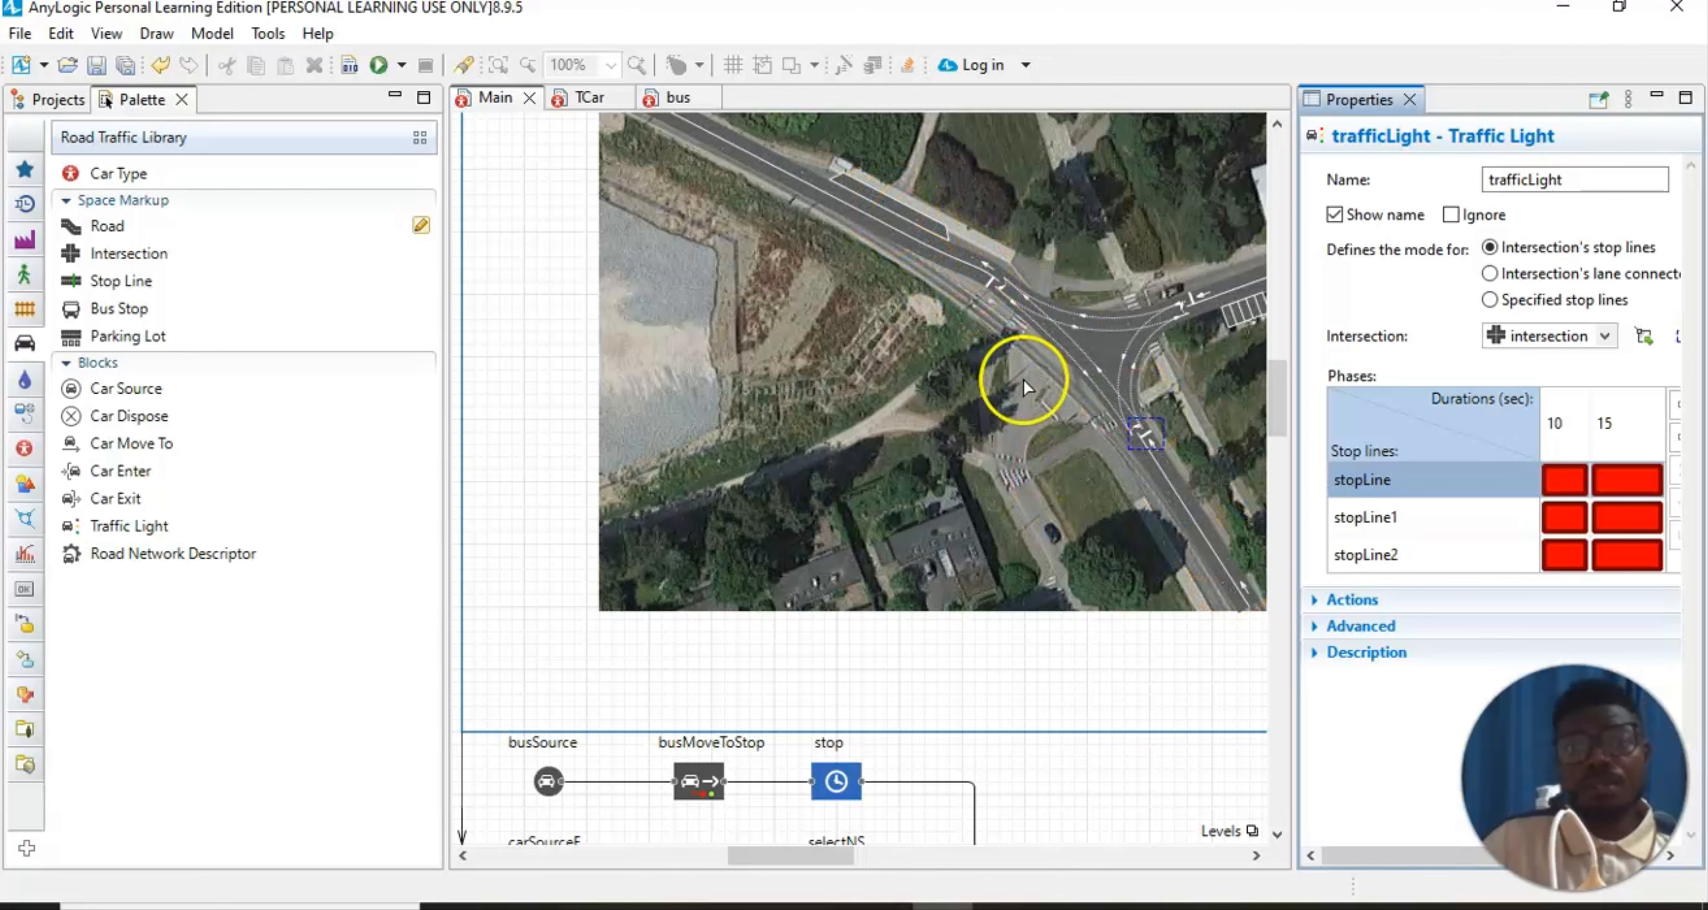
Set stopLine and stopLine2 to green in the traffic light's first phase, locating each of the three stop lines on the road map
left_click(1568, 487)
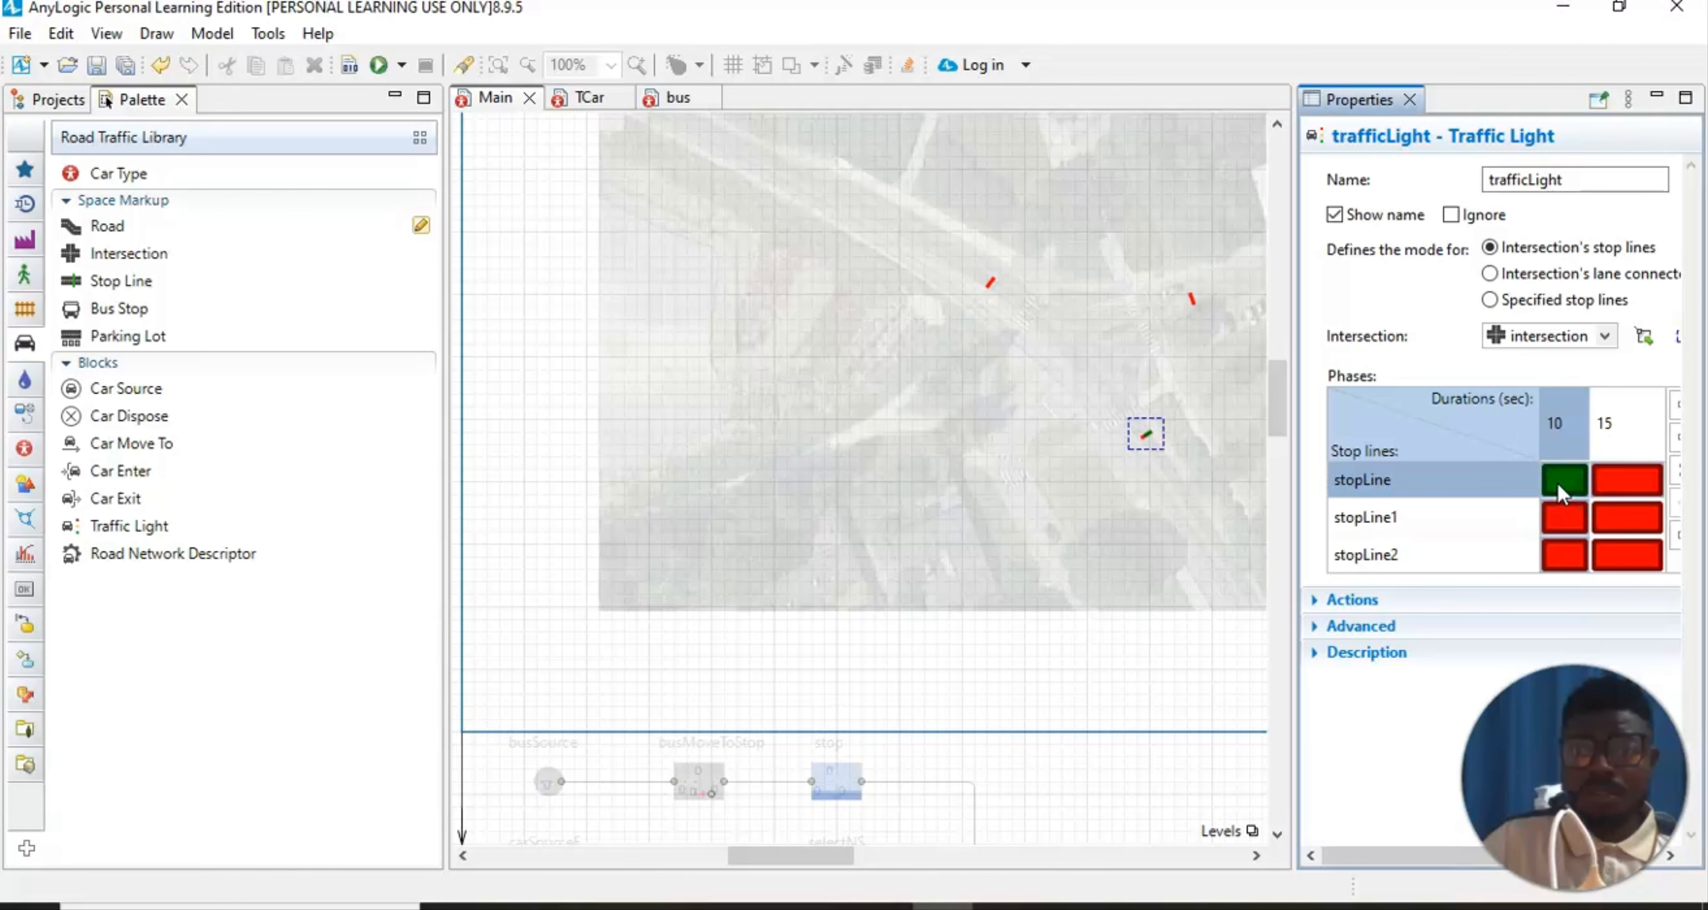
left_click(950, 272)
left_click(1097, 325)
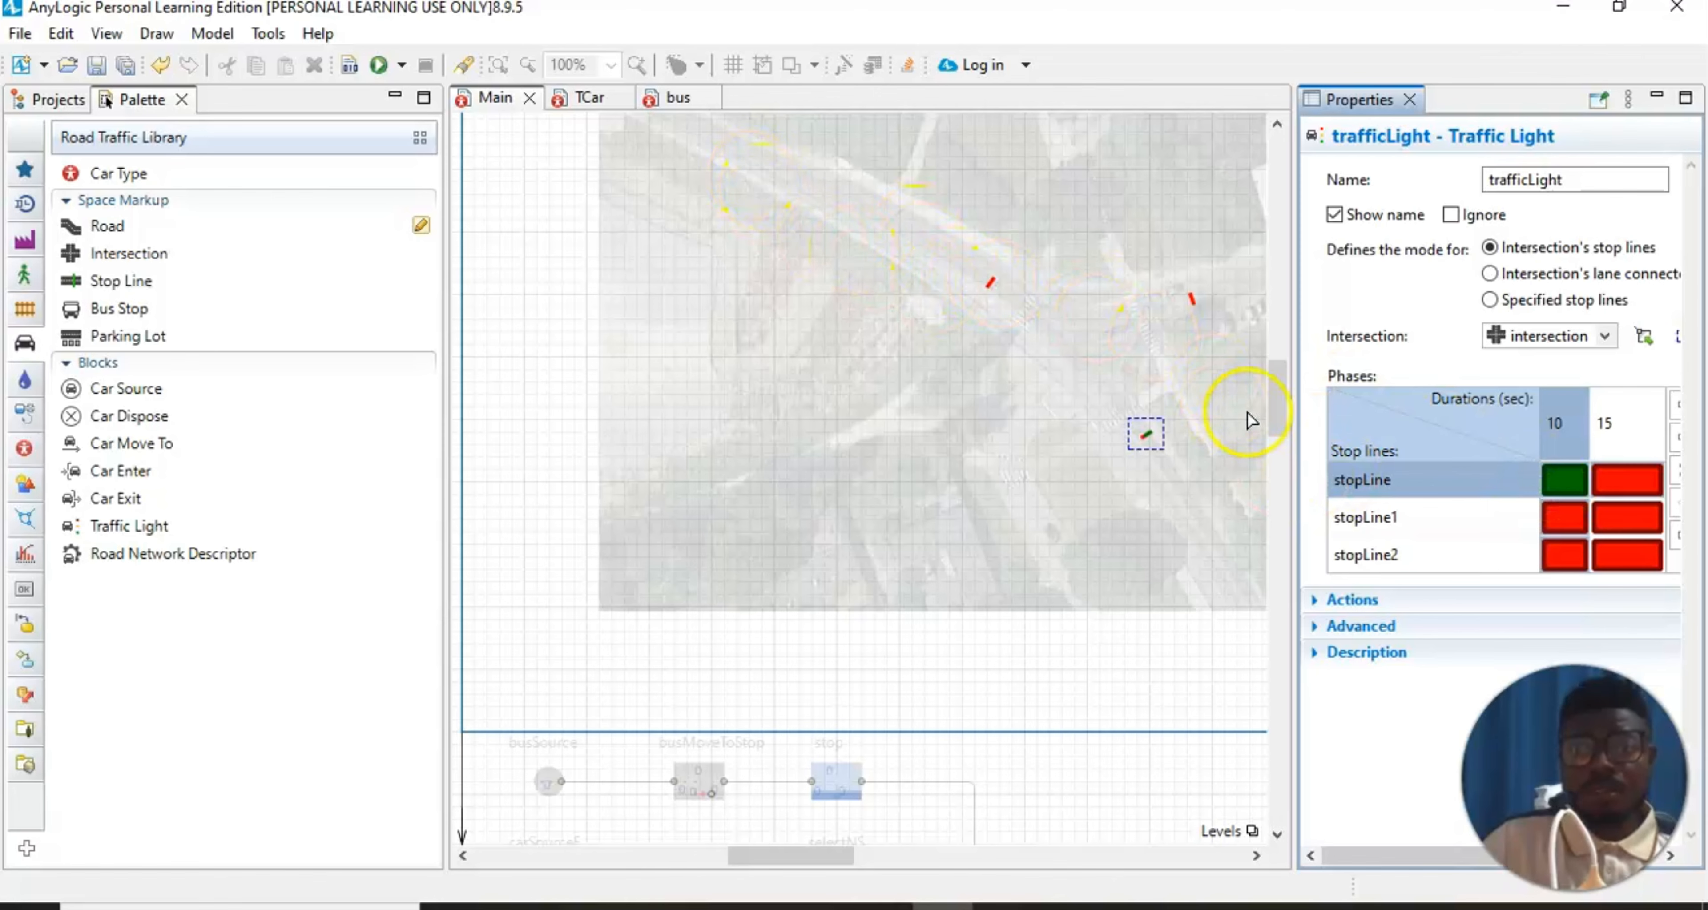
left_click(1387, 514)
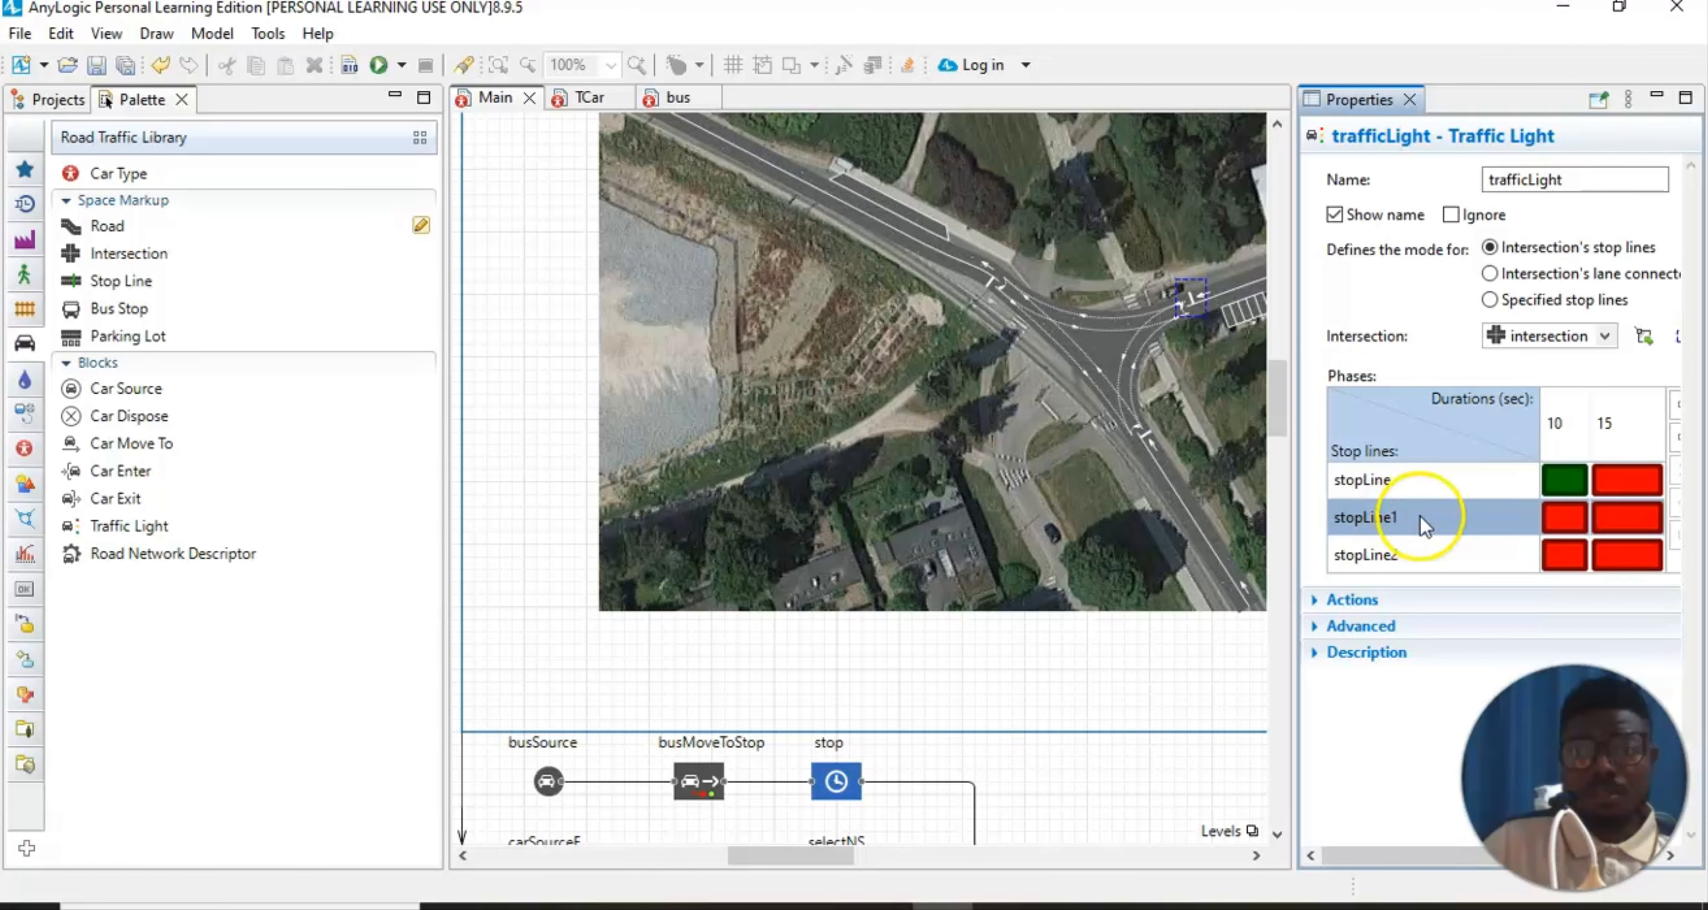
left_click(1459, 482)
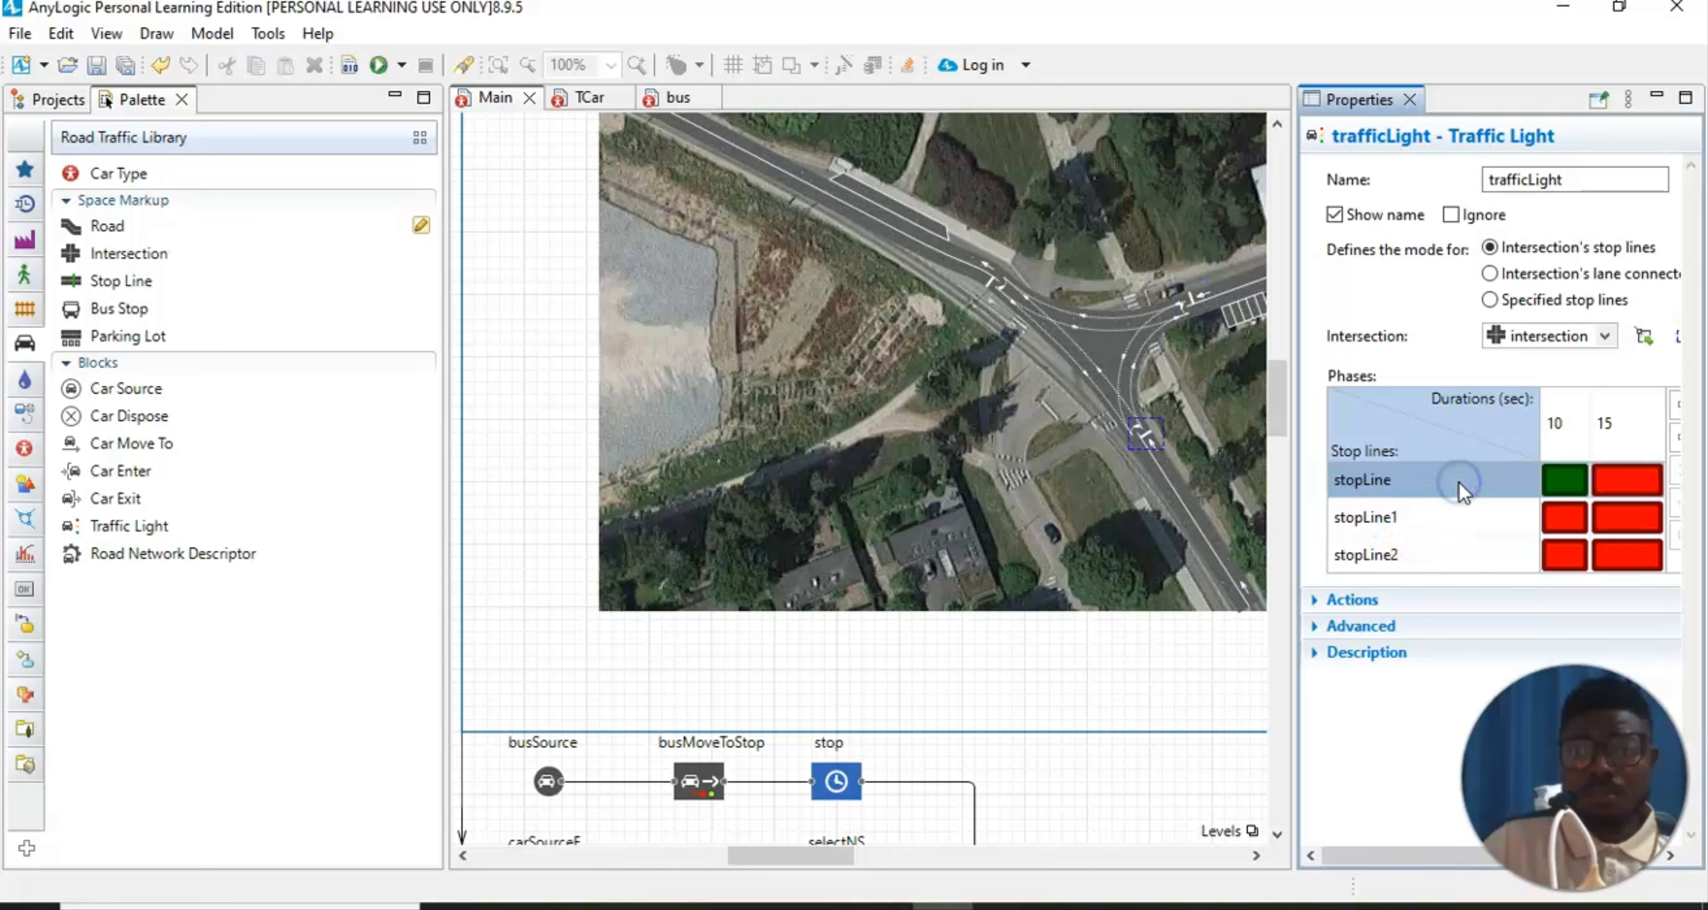
left_click(1399, 519)
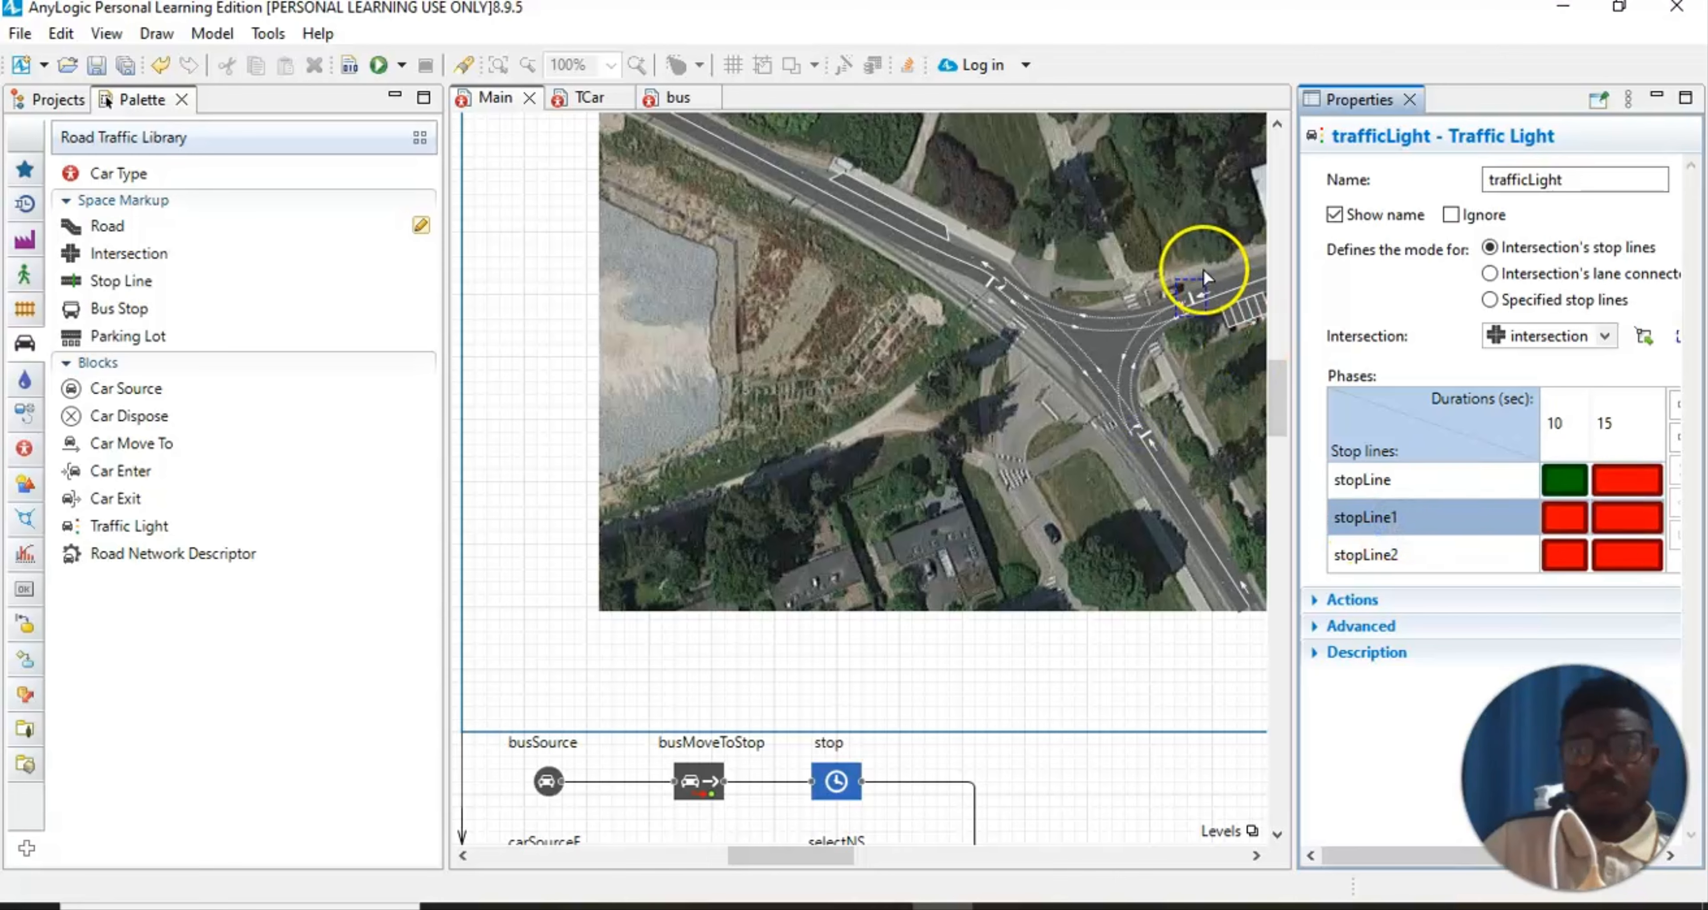
left_click(1356, 555)
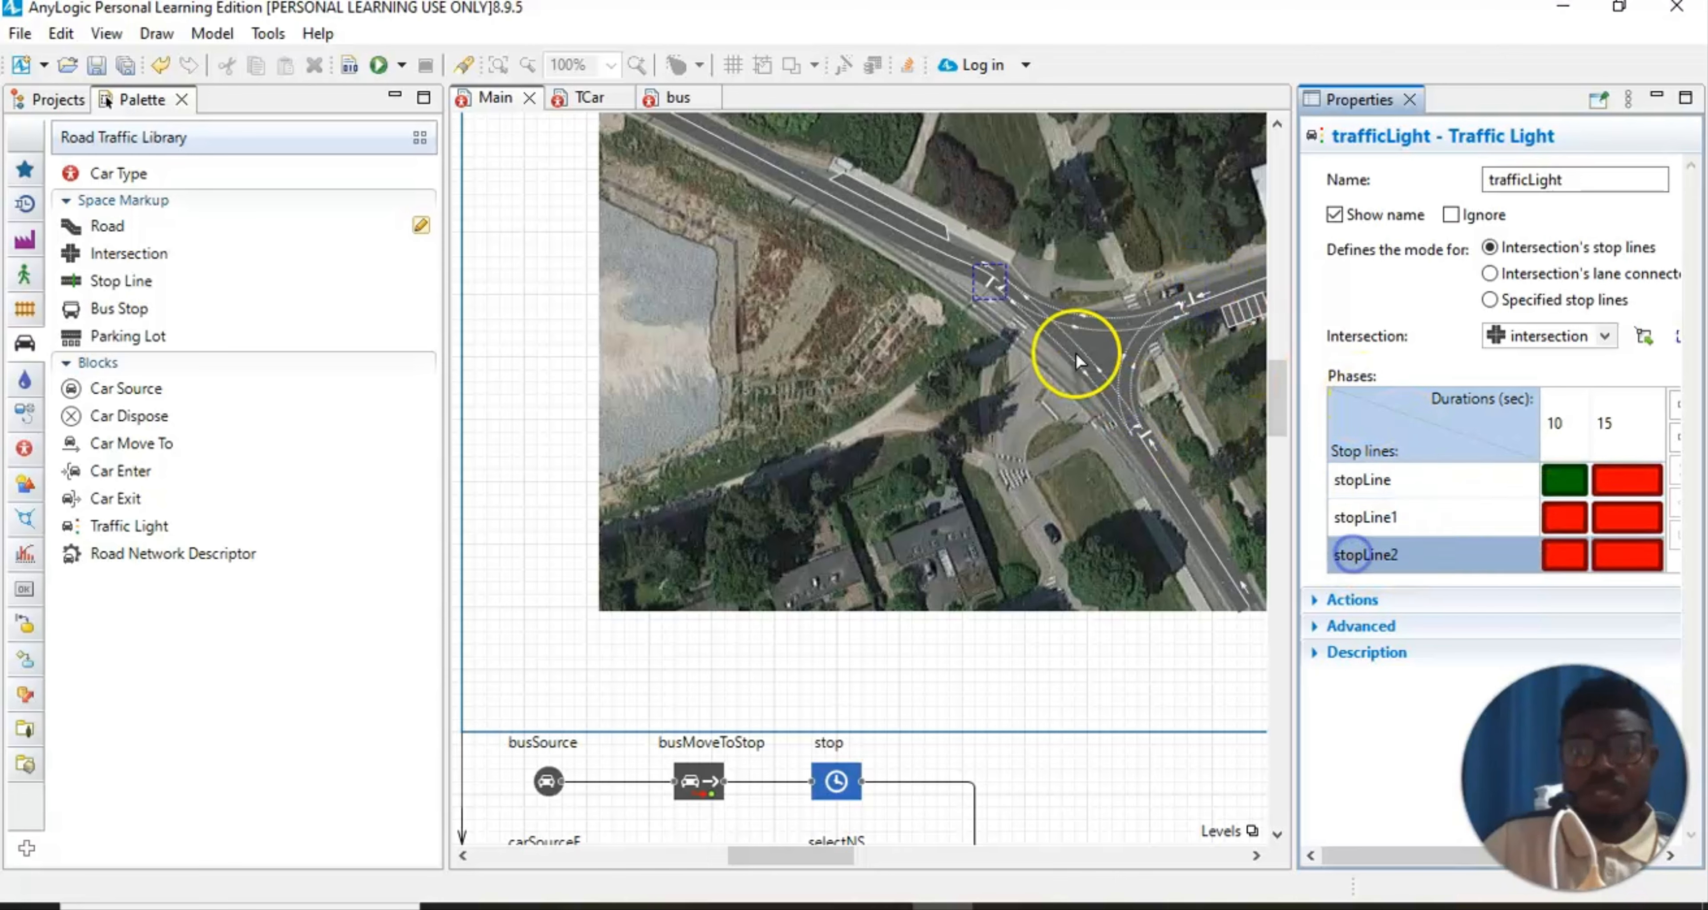
left_click(1565, 552)
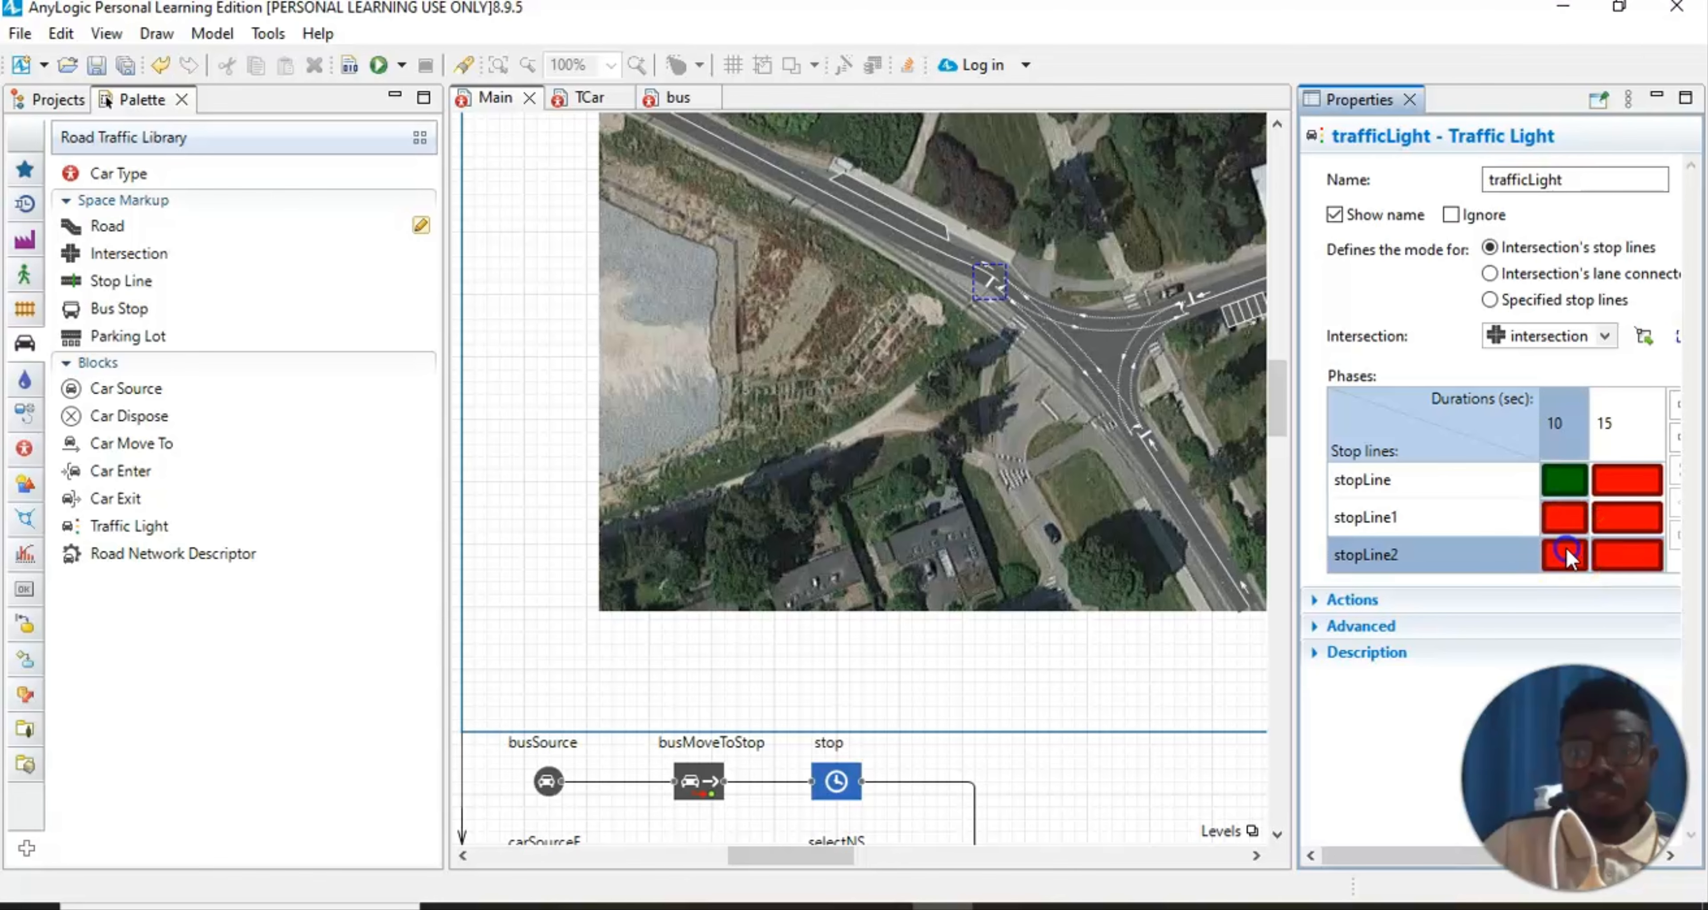
left_click(1565, 552)
Set the traffic light's first phase duration to 25 seconds and the second phase duration to 20 seconds
left_click(1564, 425)
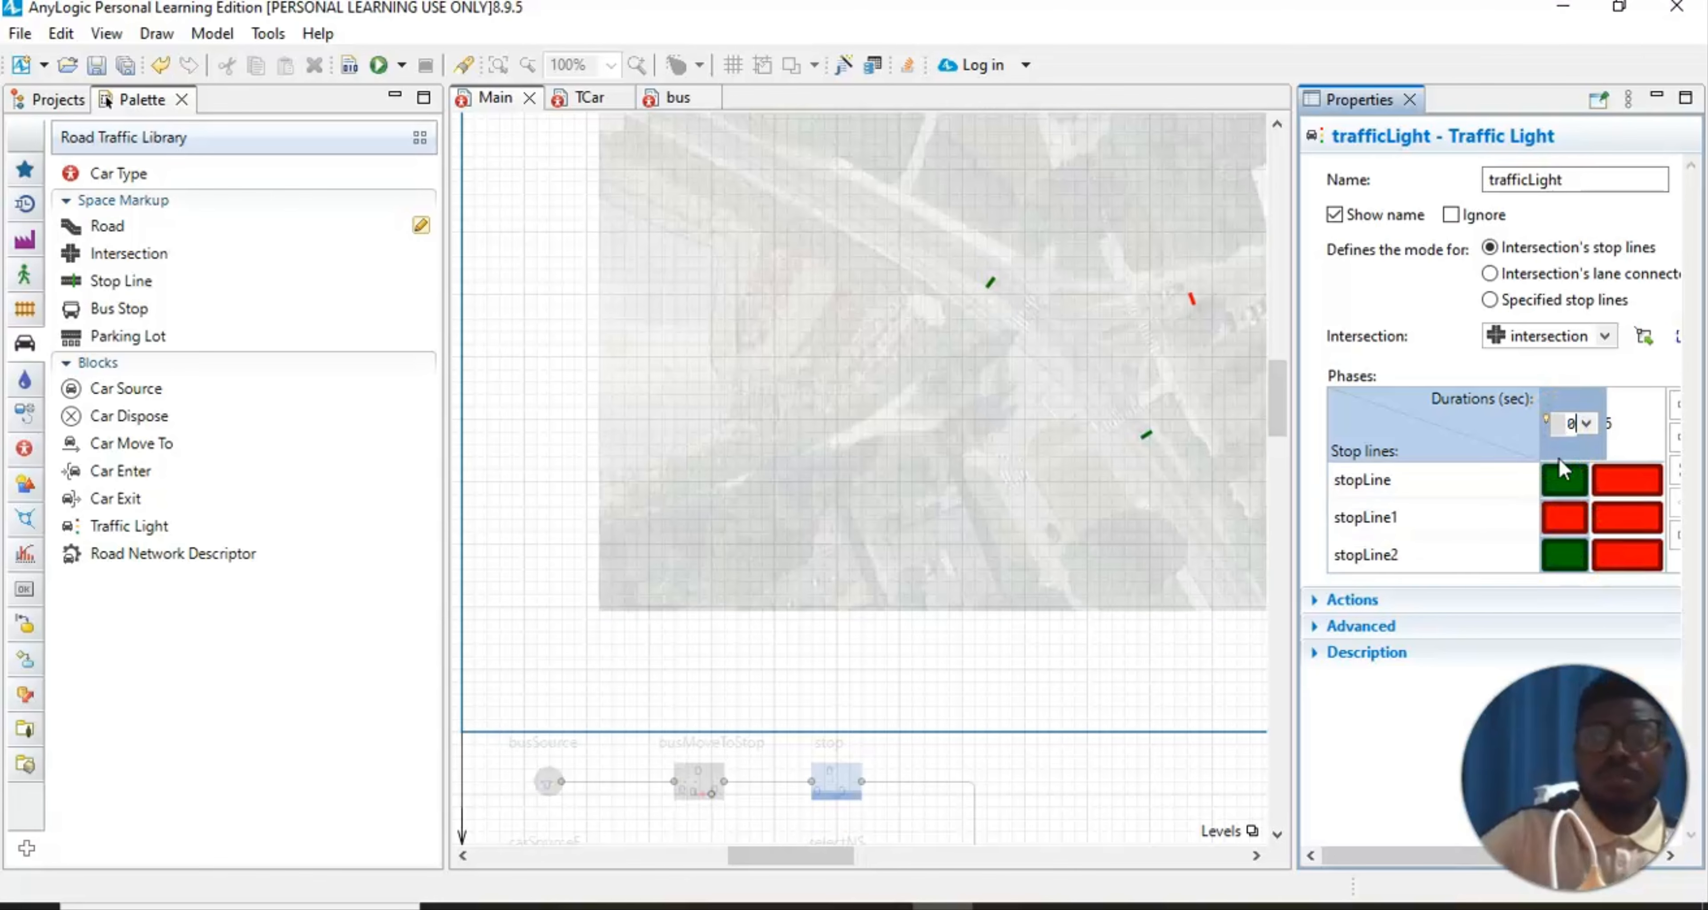
type("25")
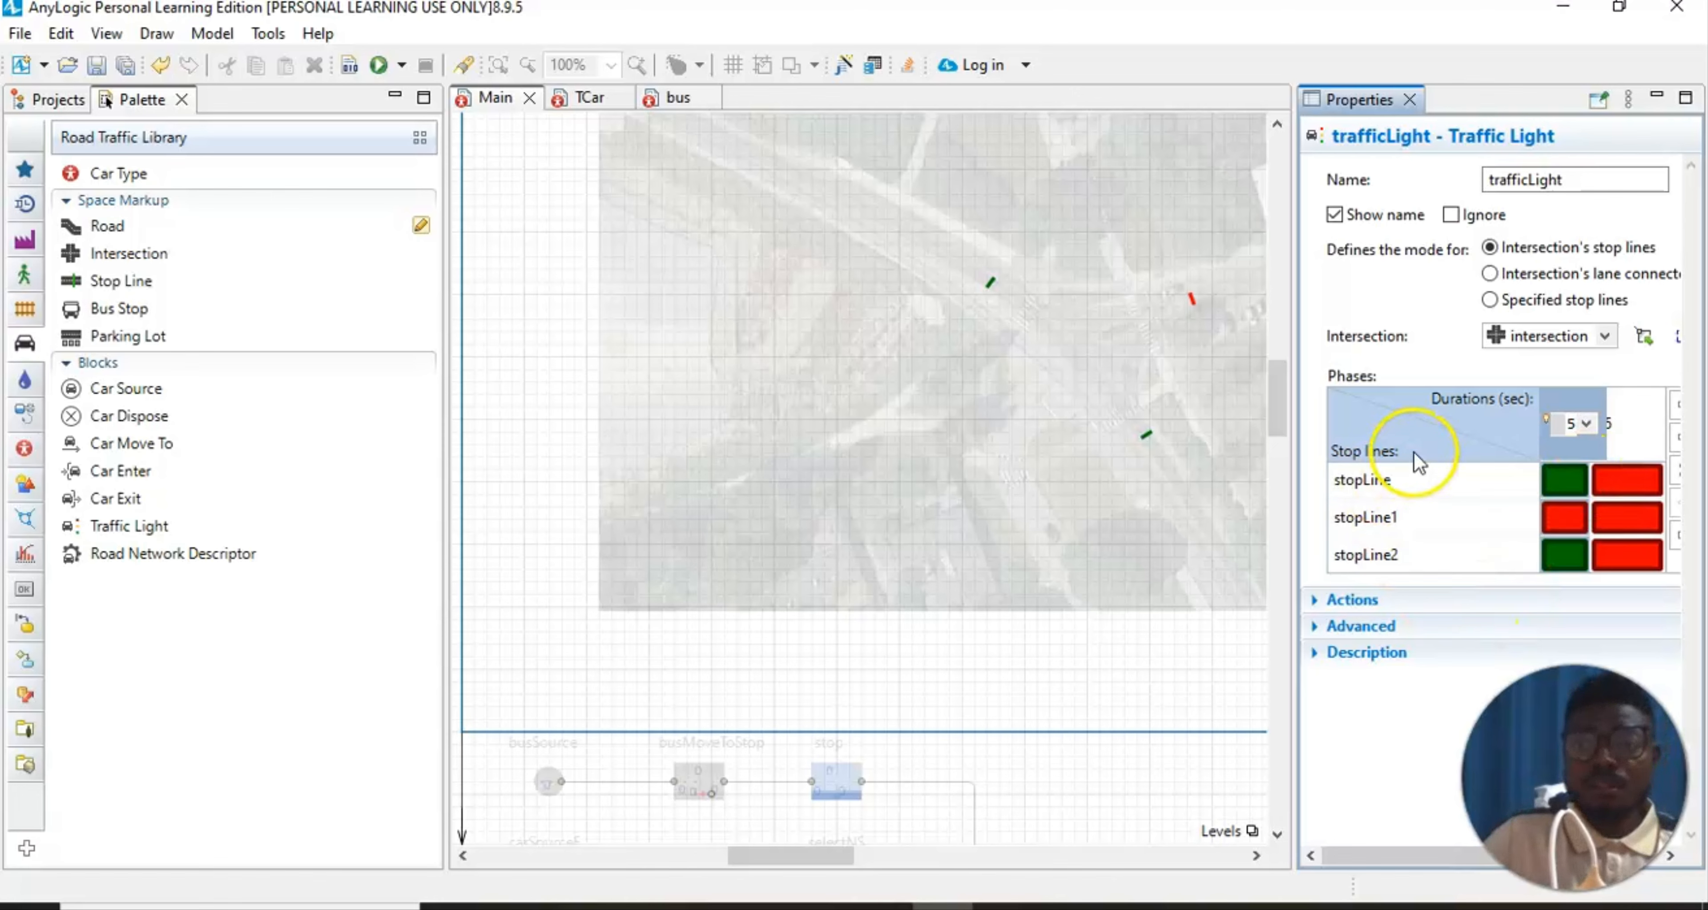
left_click(1399, 481)
left_click(1619, 432)
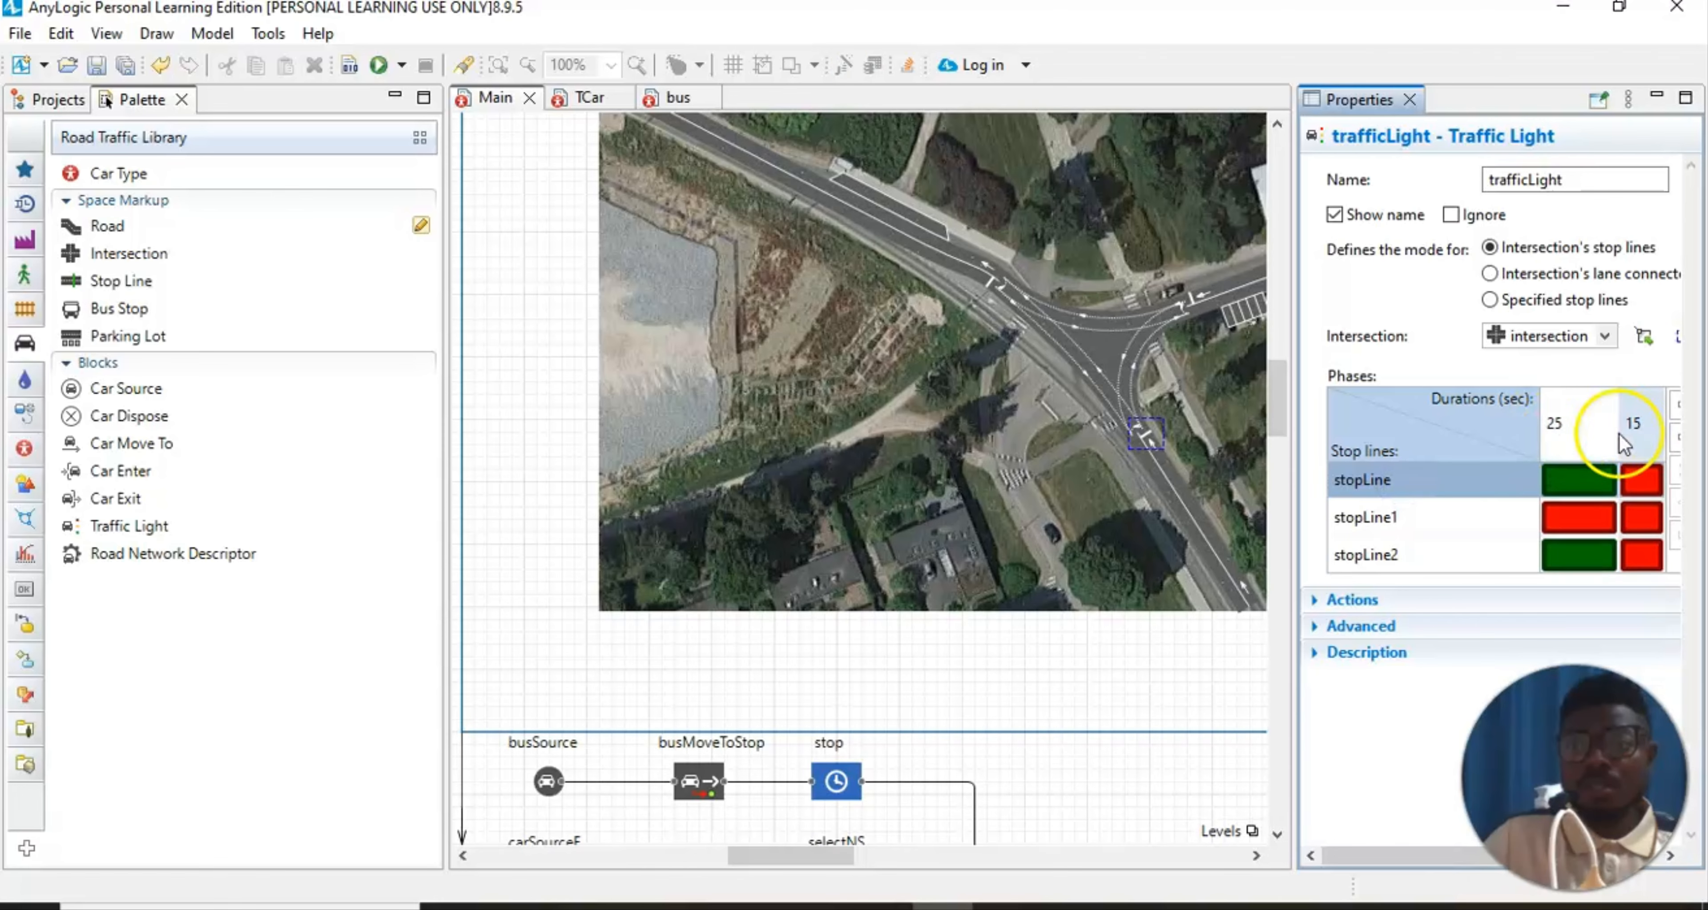
left_click(1642, 423)
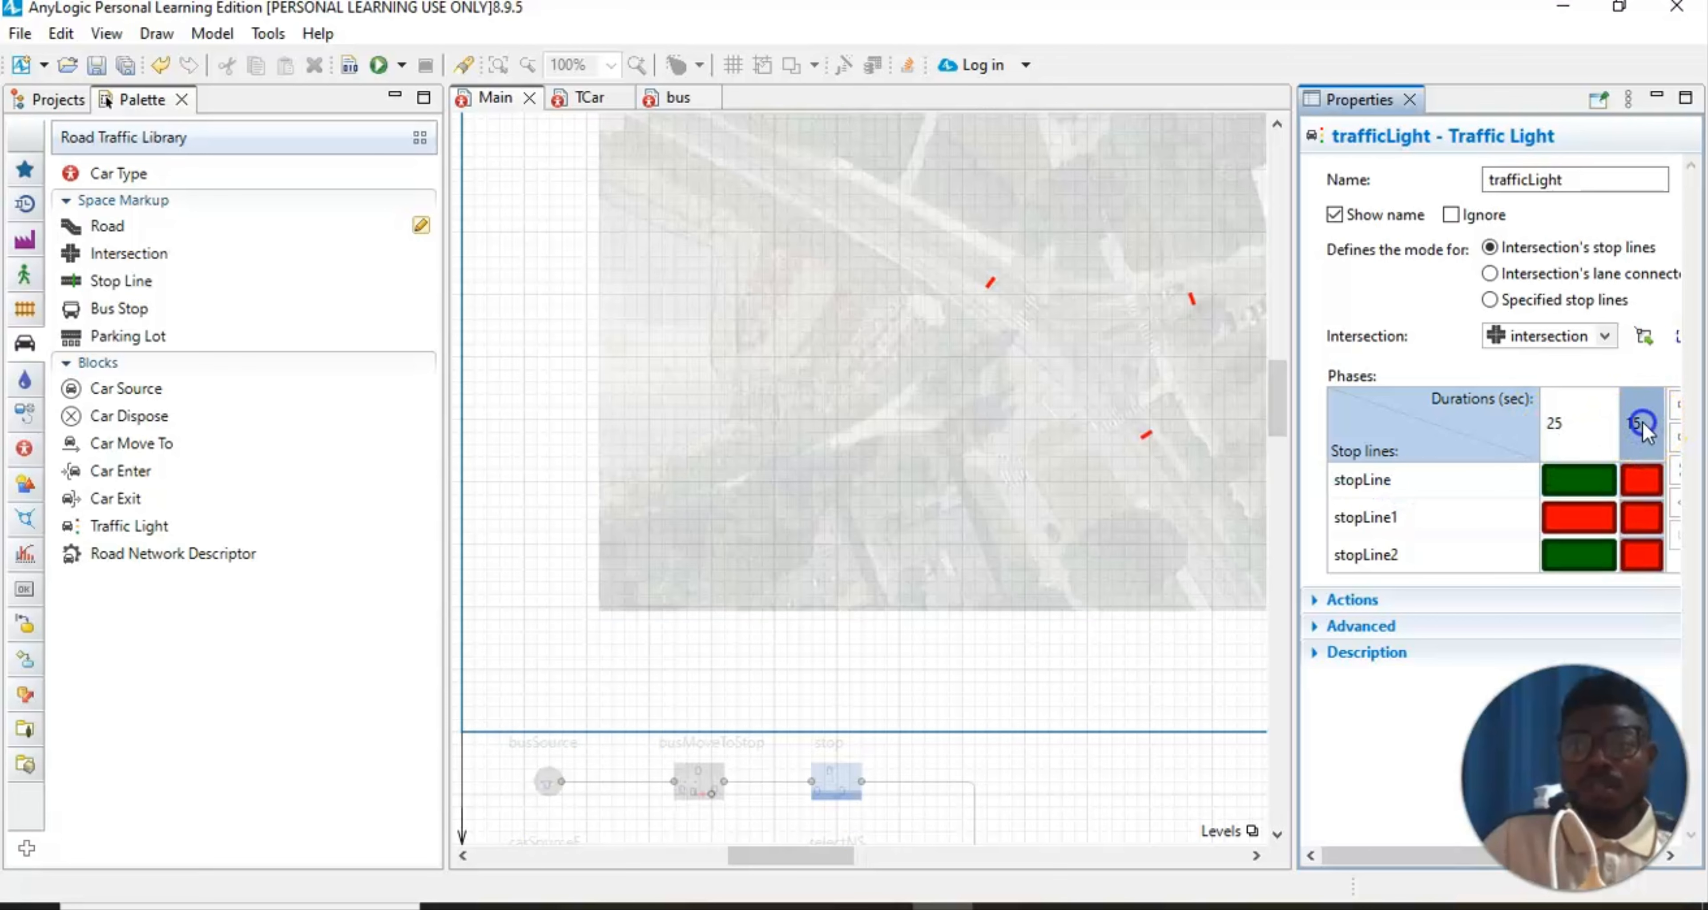
left_click(1643, 424)
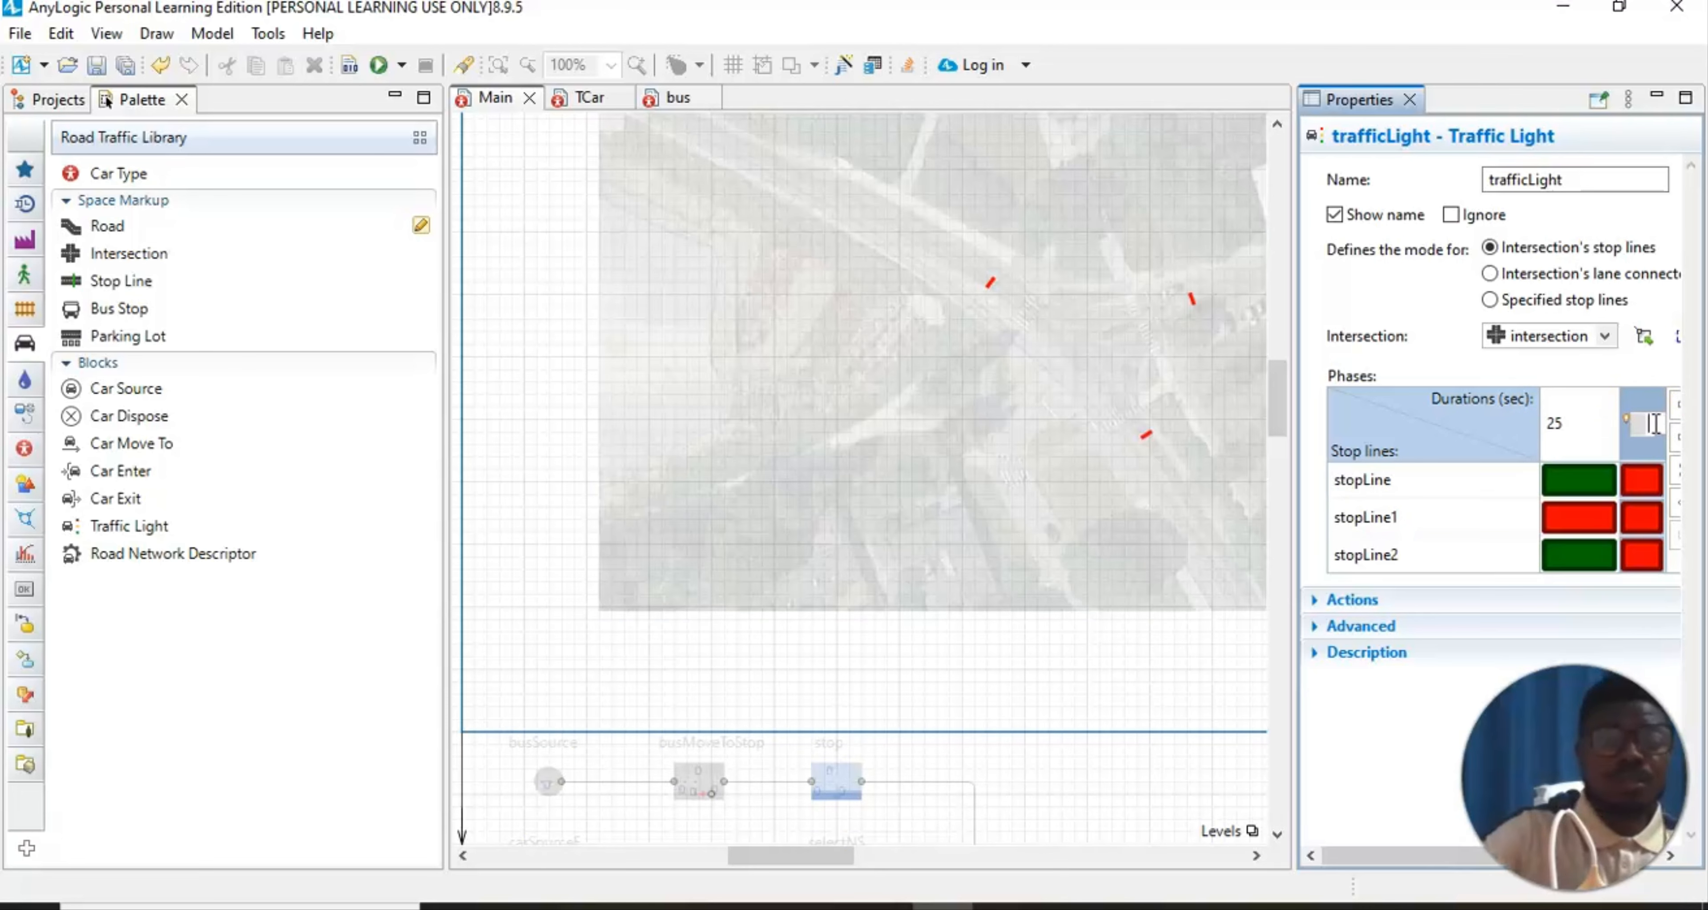
type("20")
left_click(1421, 781)
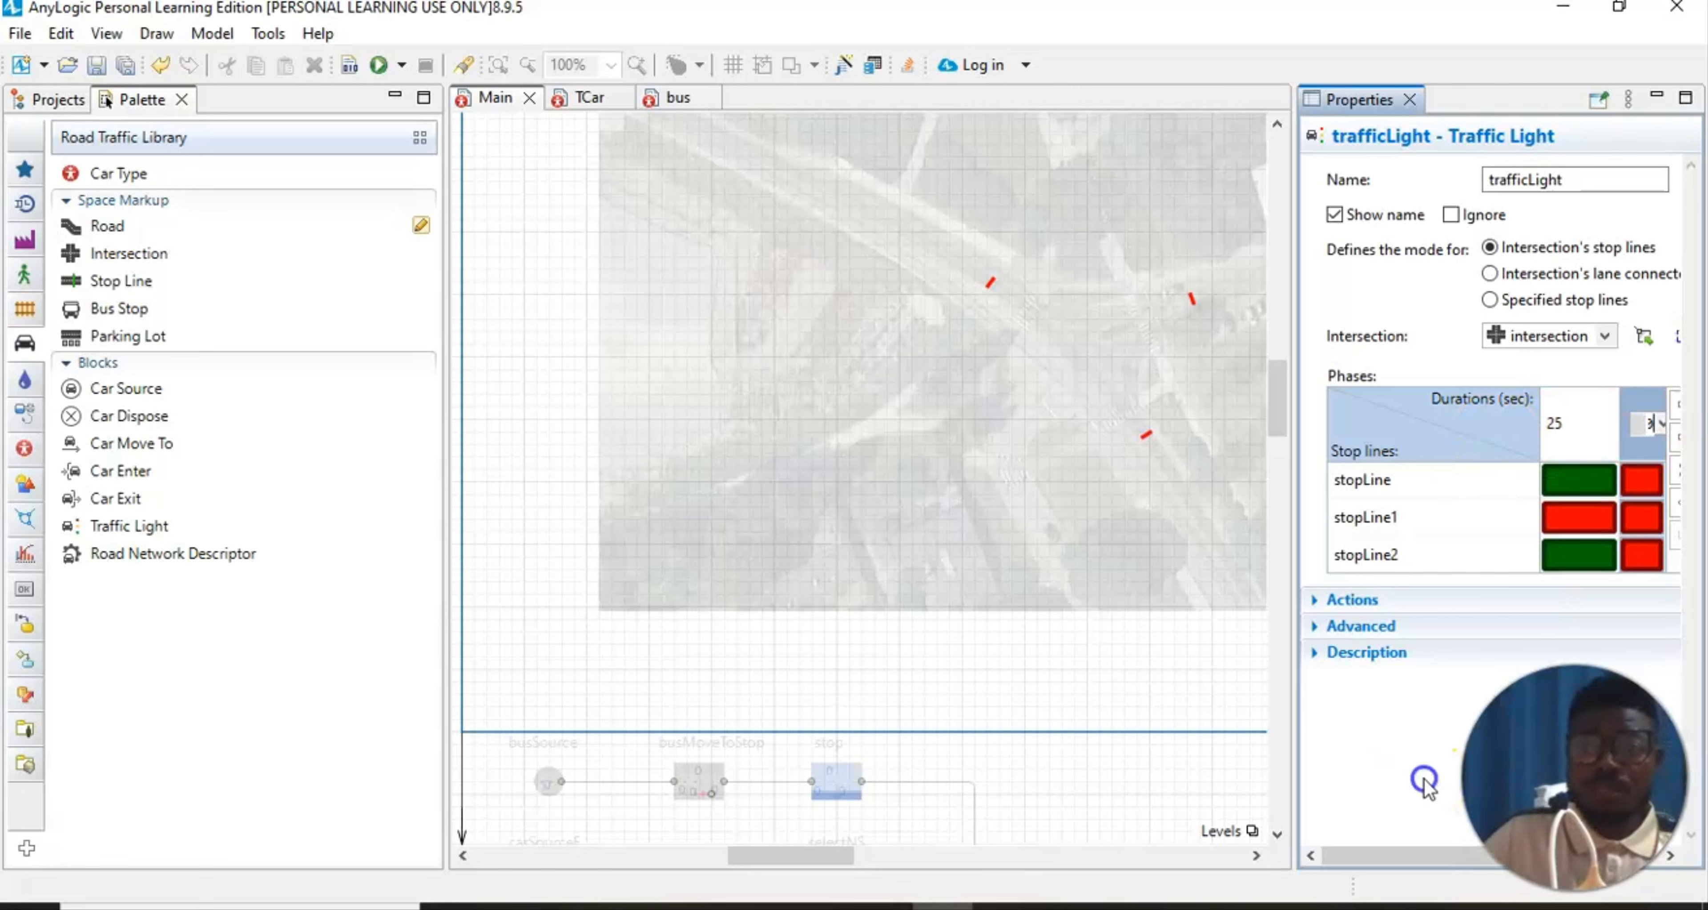
left_click(1537, 569)
left_click(1391, 516)
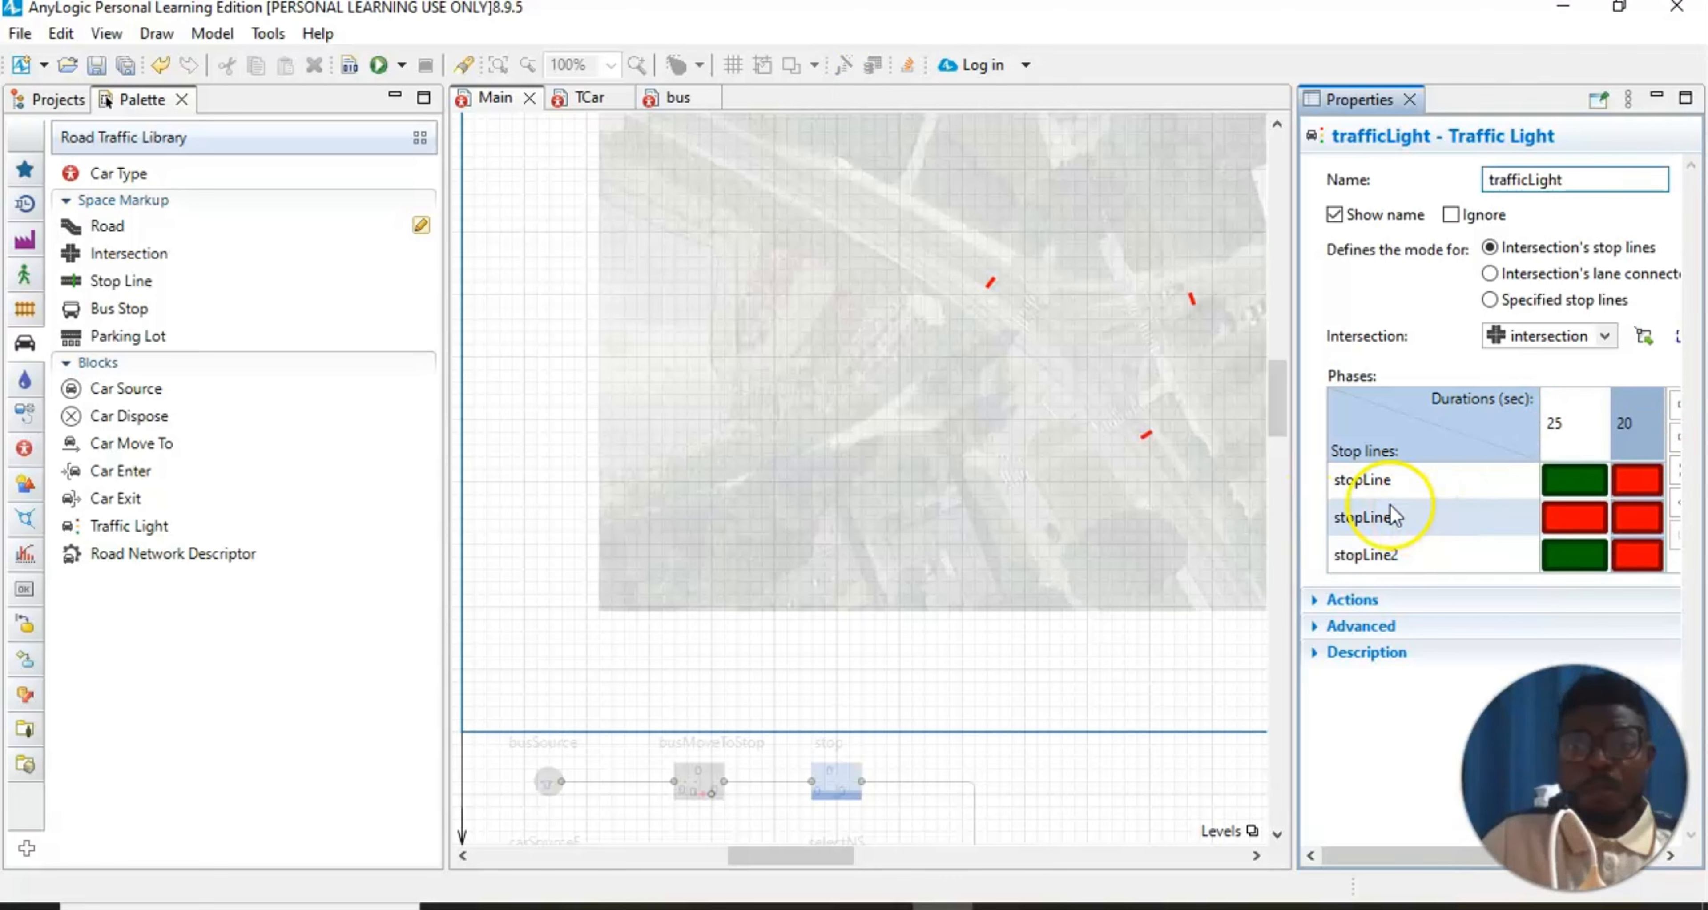
left_click(1376, 481)
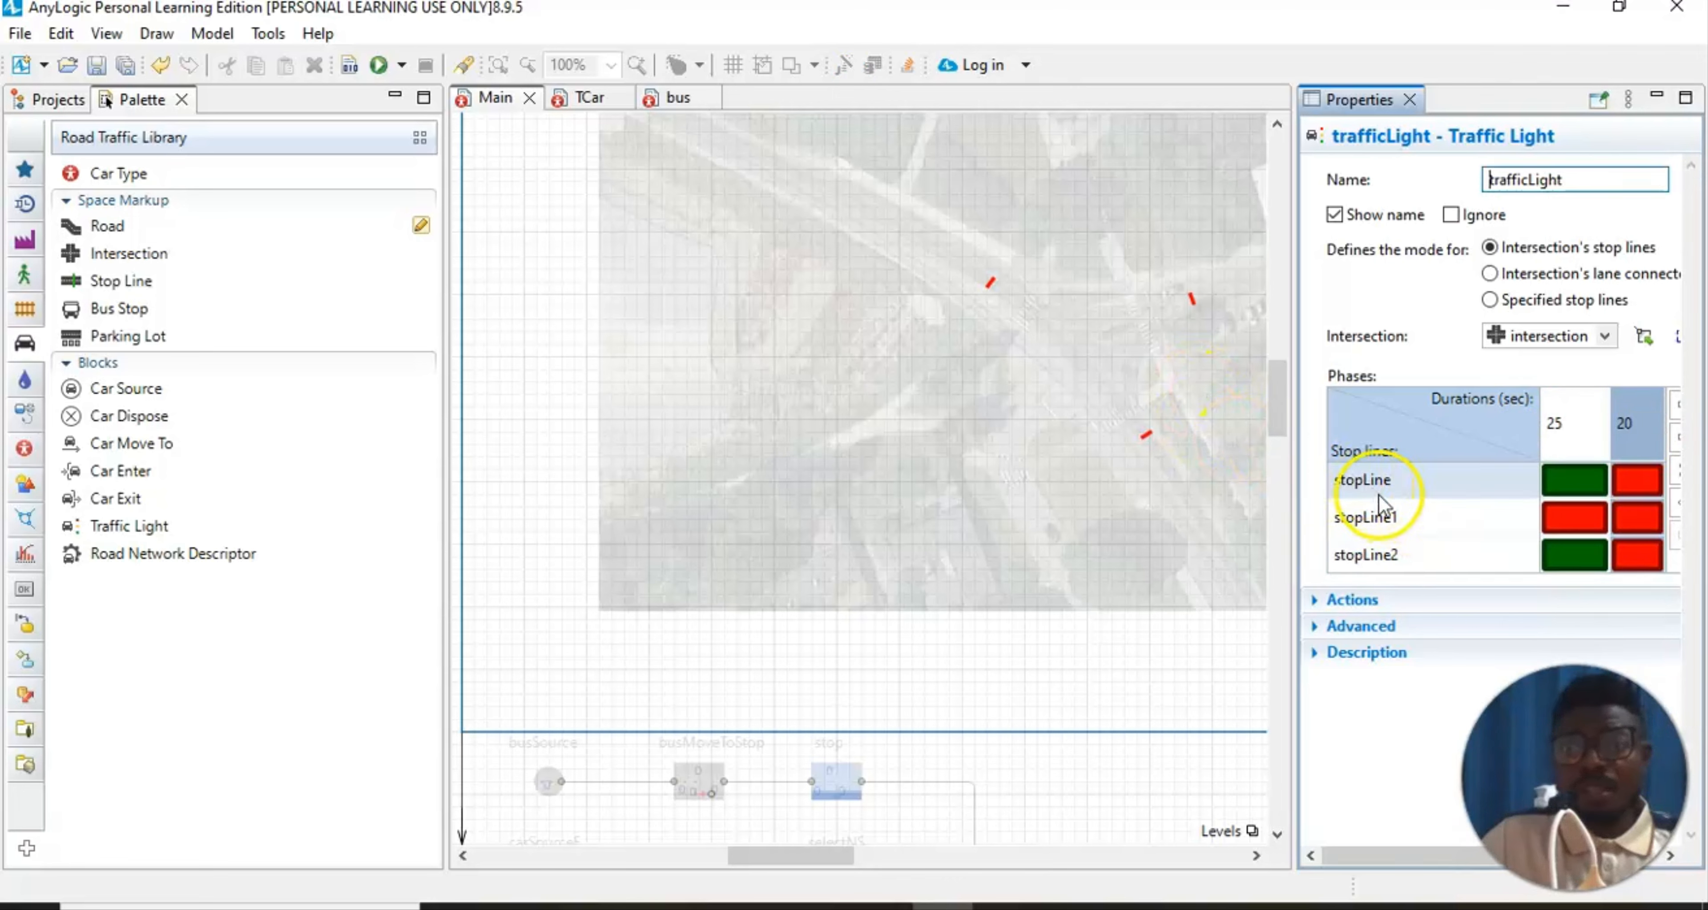
Set stopLine1 to green in the traffic light's second phase, and close the properties
left_click(1560, 423)
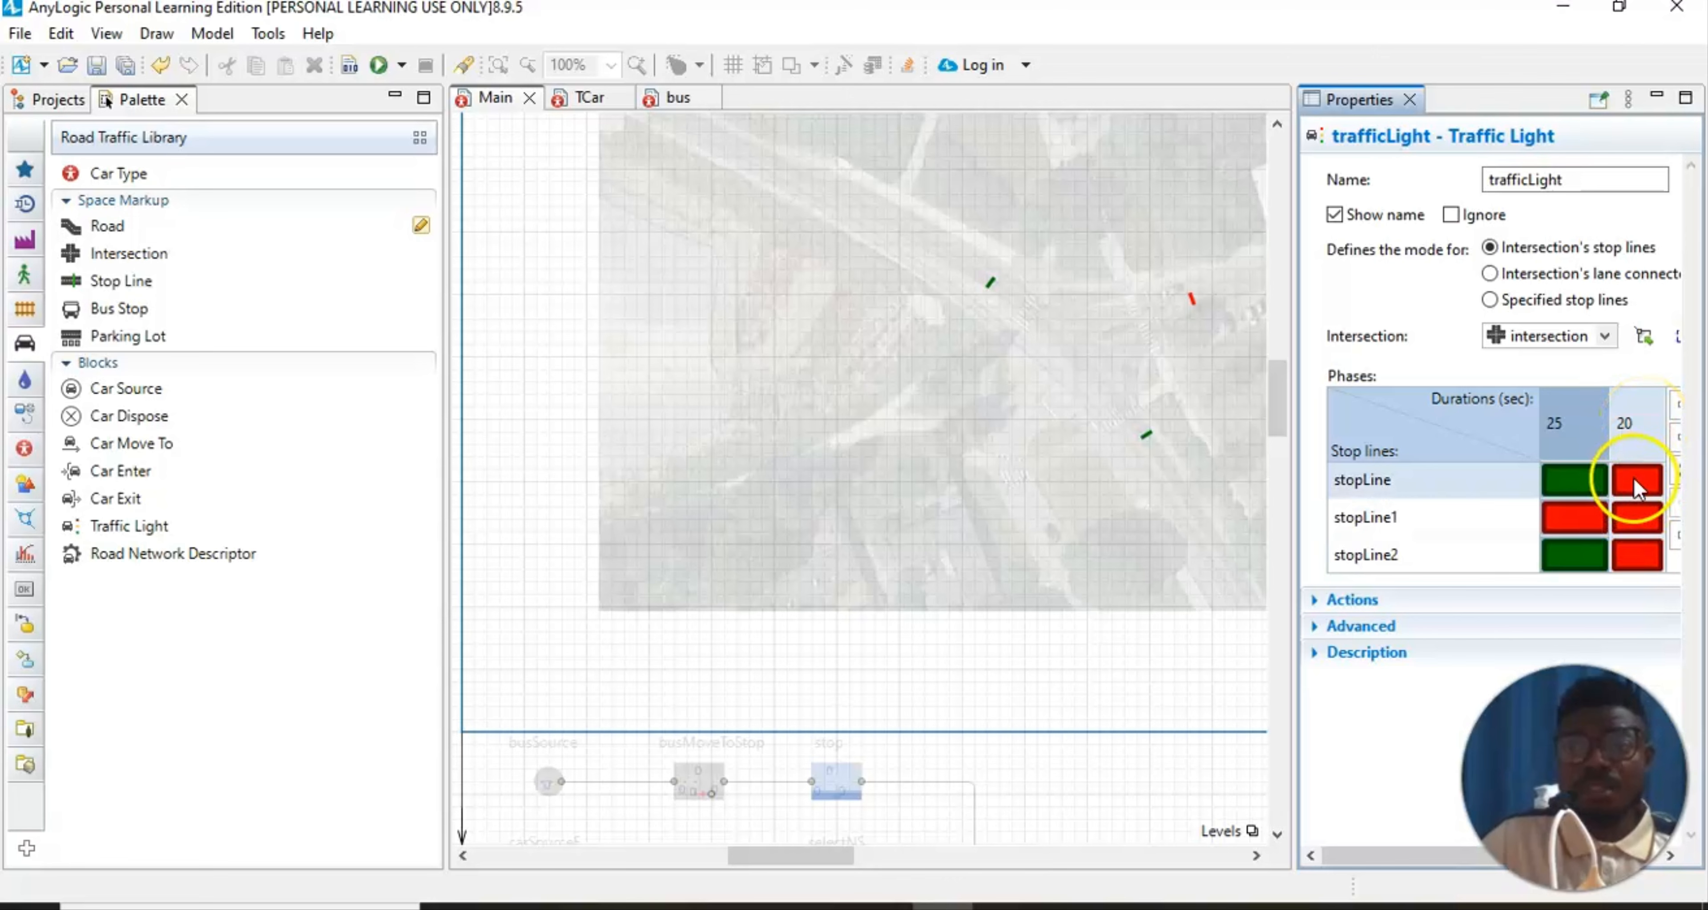
left_click(1639, 516)
left_click(1202, 291)
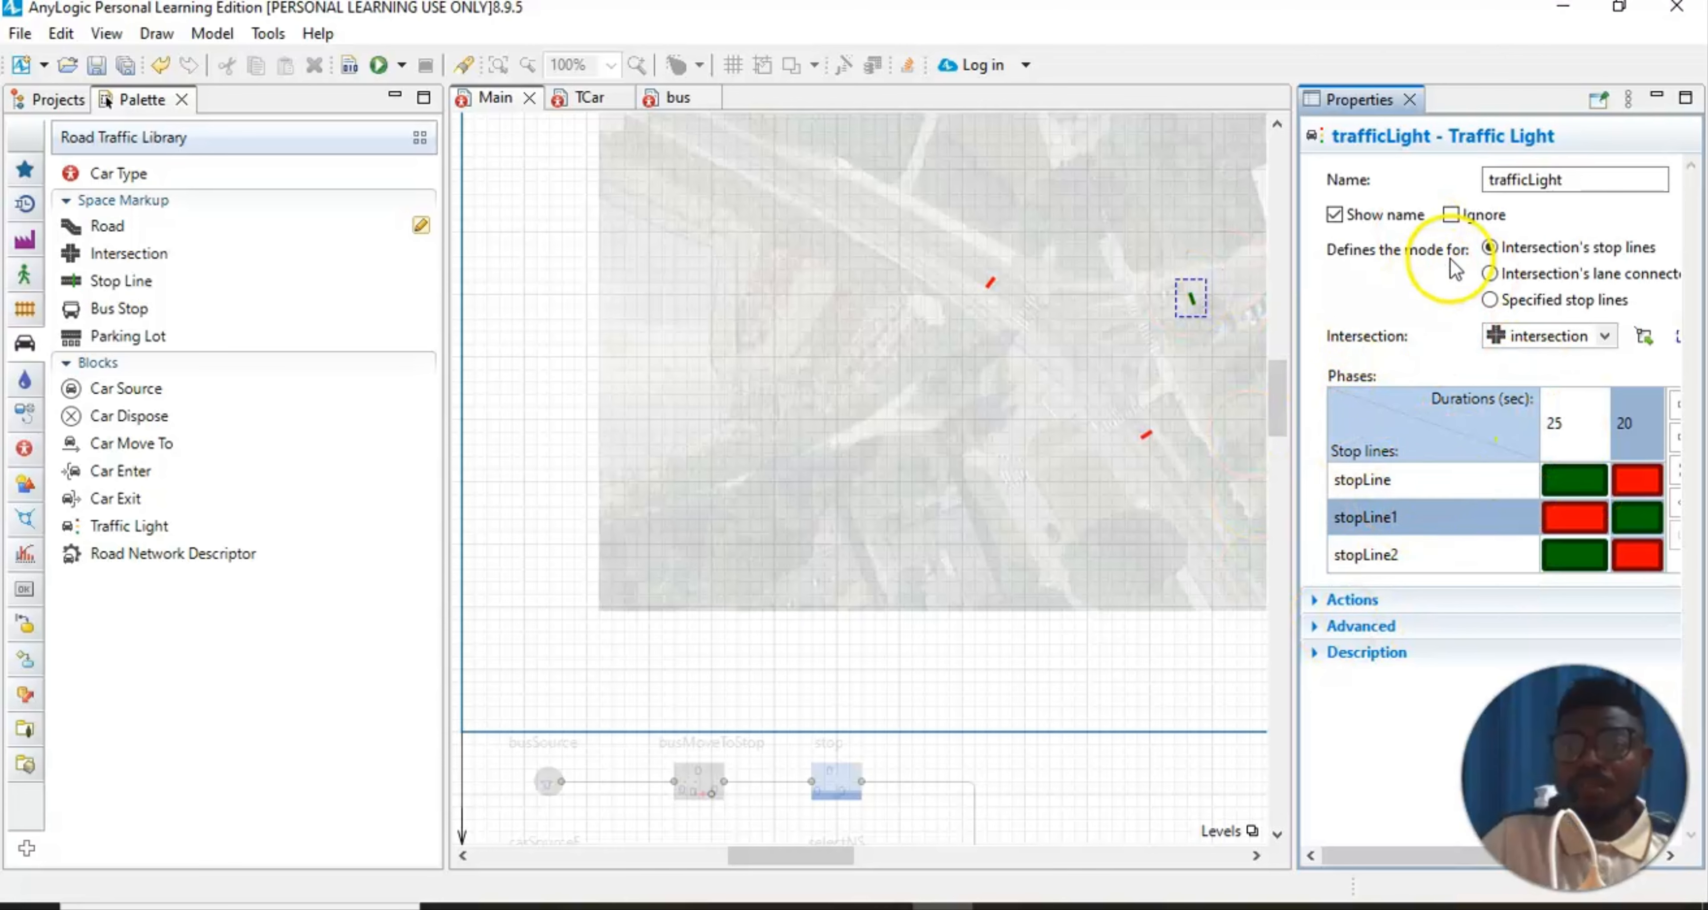
left_click(1404, 290)
left_click(1409, 99)
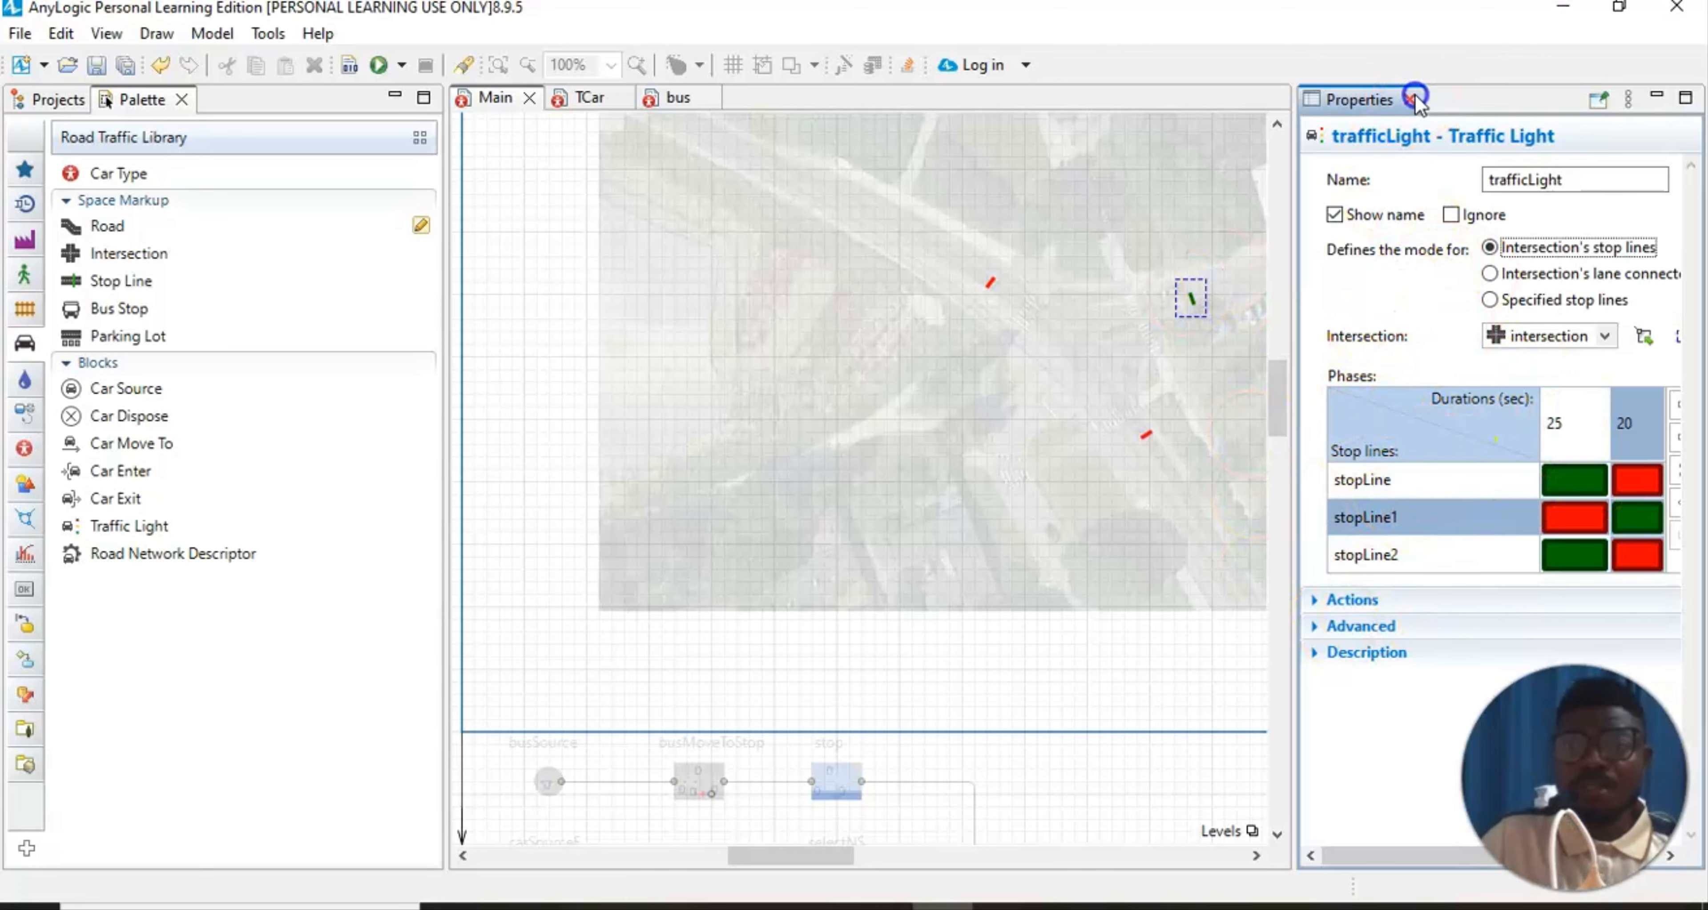
scroll(1120, 597, "down", 3)
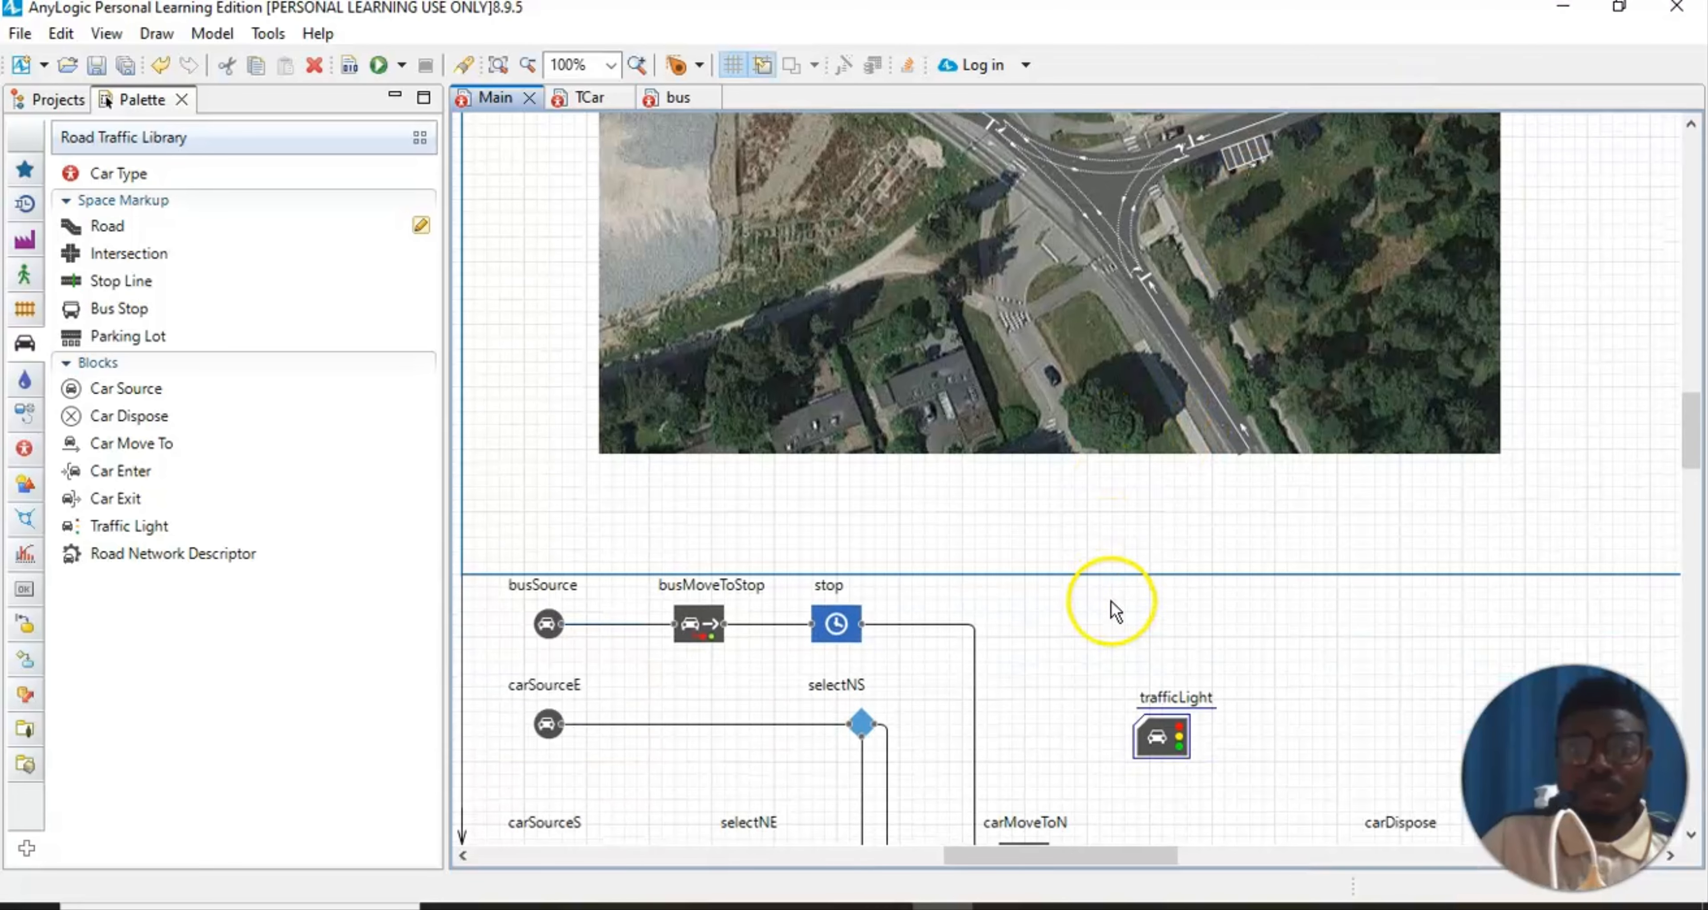
scroll(1392, 597, "down", 3)
left_click(1497, 533)
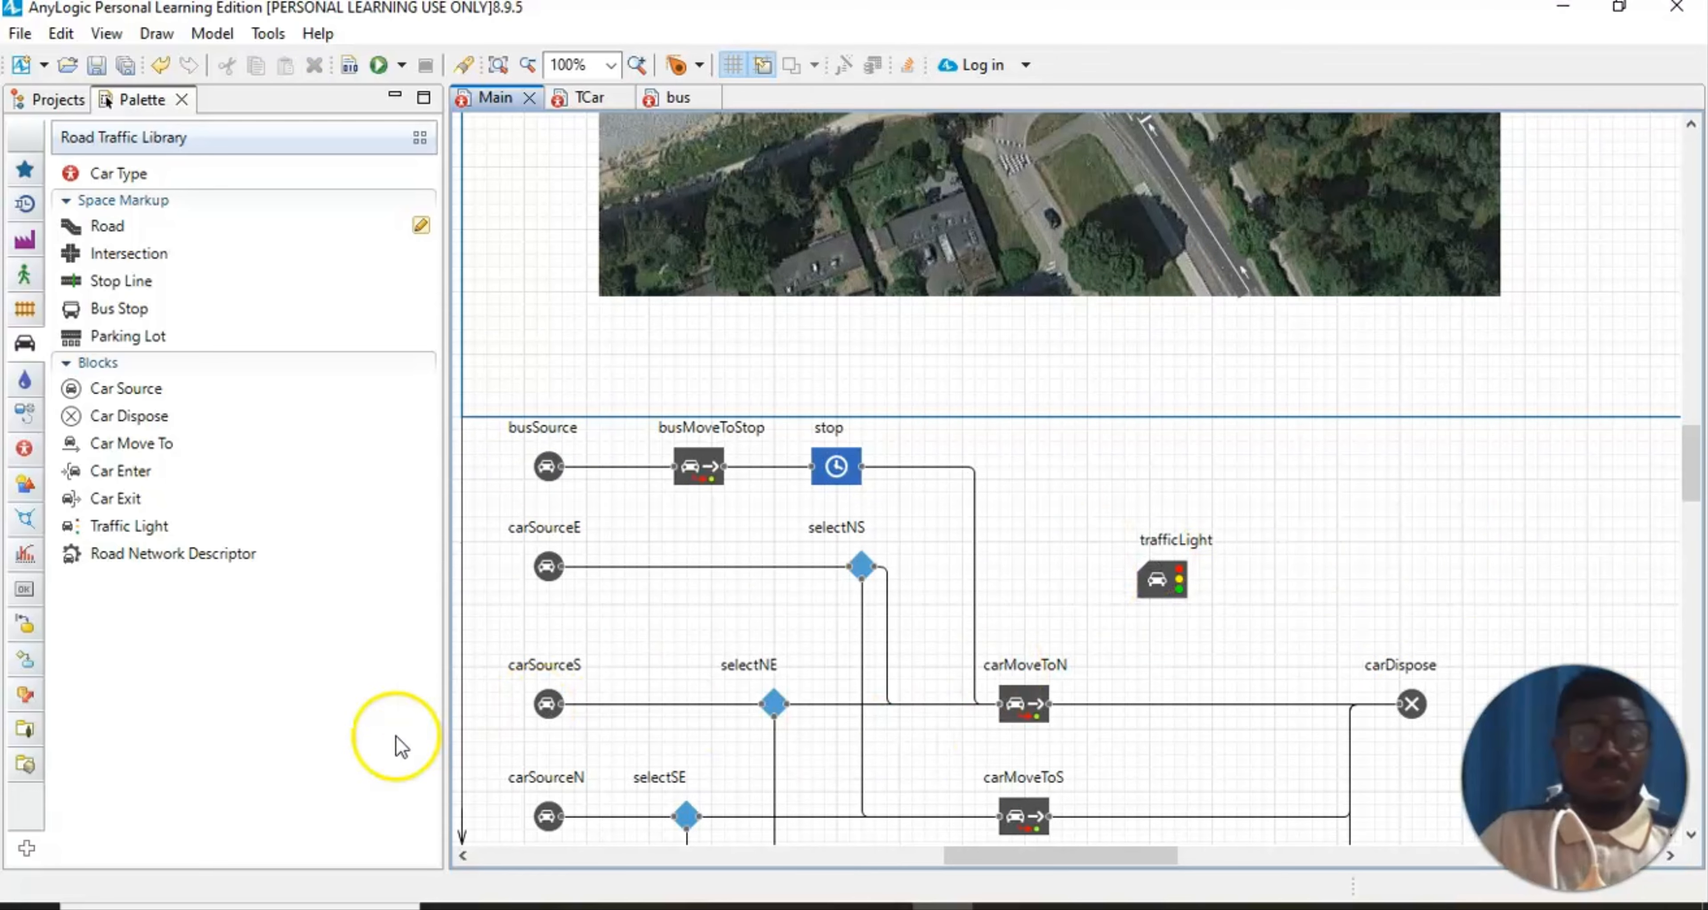
scroll(1177, 597, "up", 3)
scroll(1174, 591, "up", 2)
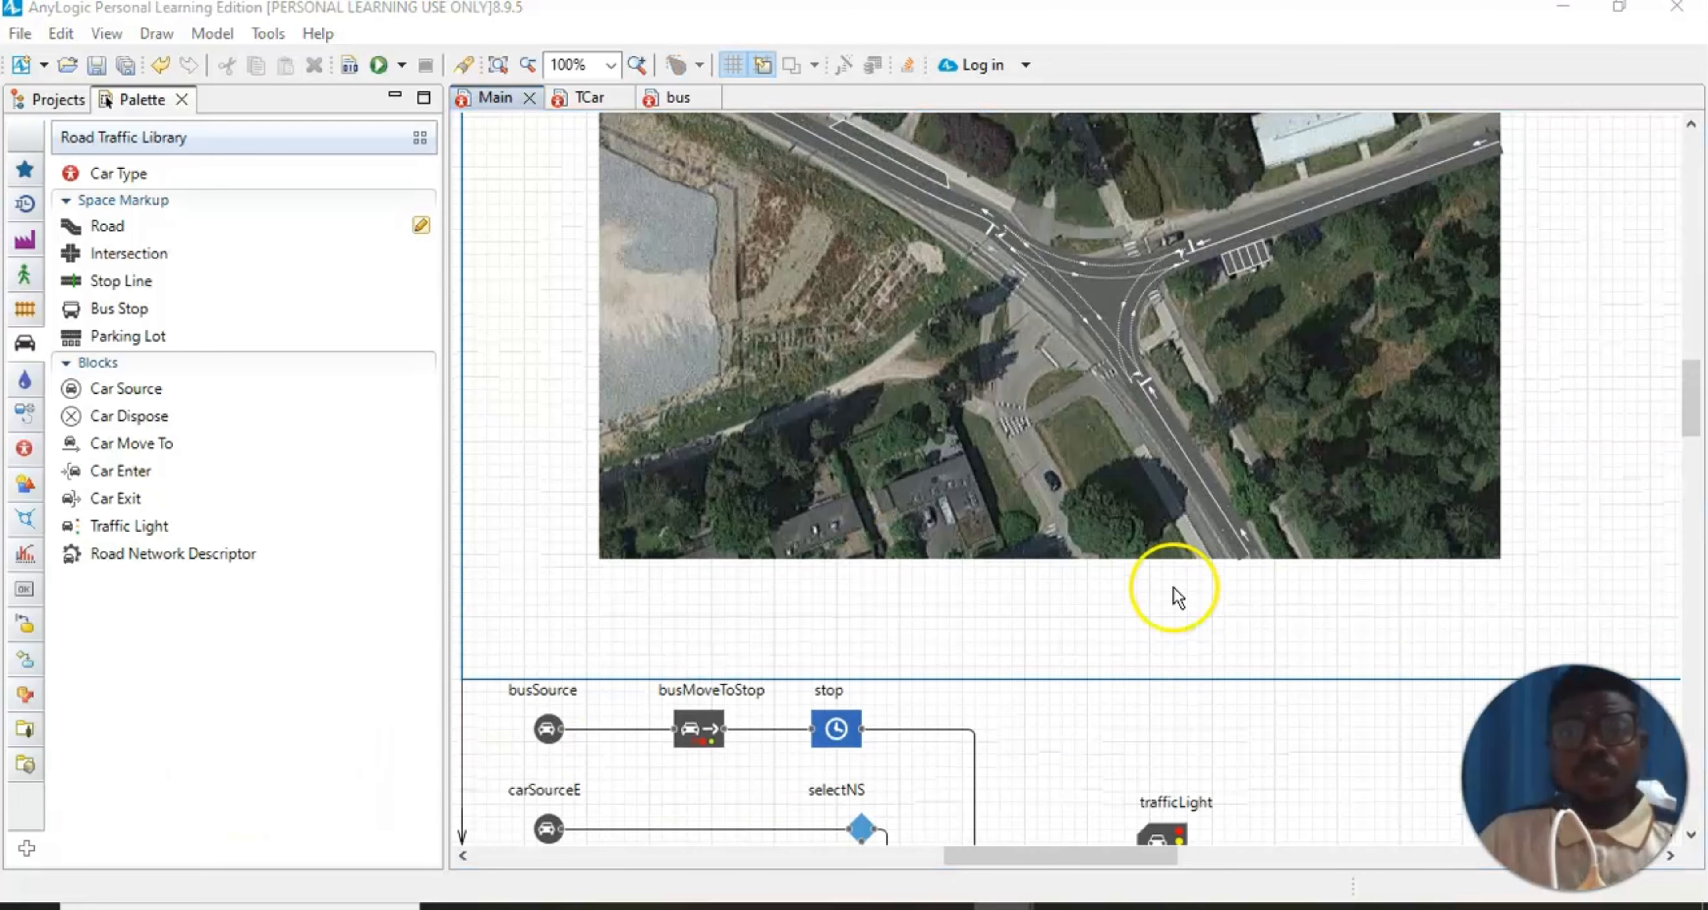
scroll(1071, 672, "down", 2)
scroll(1125, 702, "down", 2)
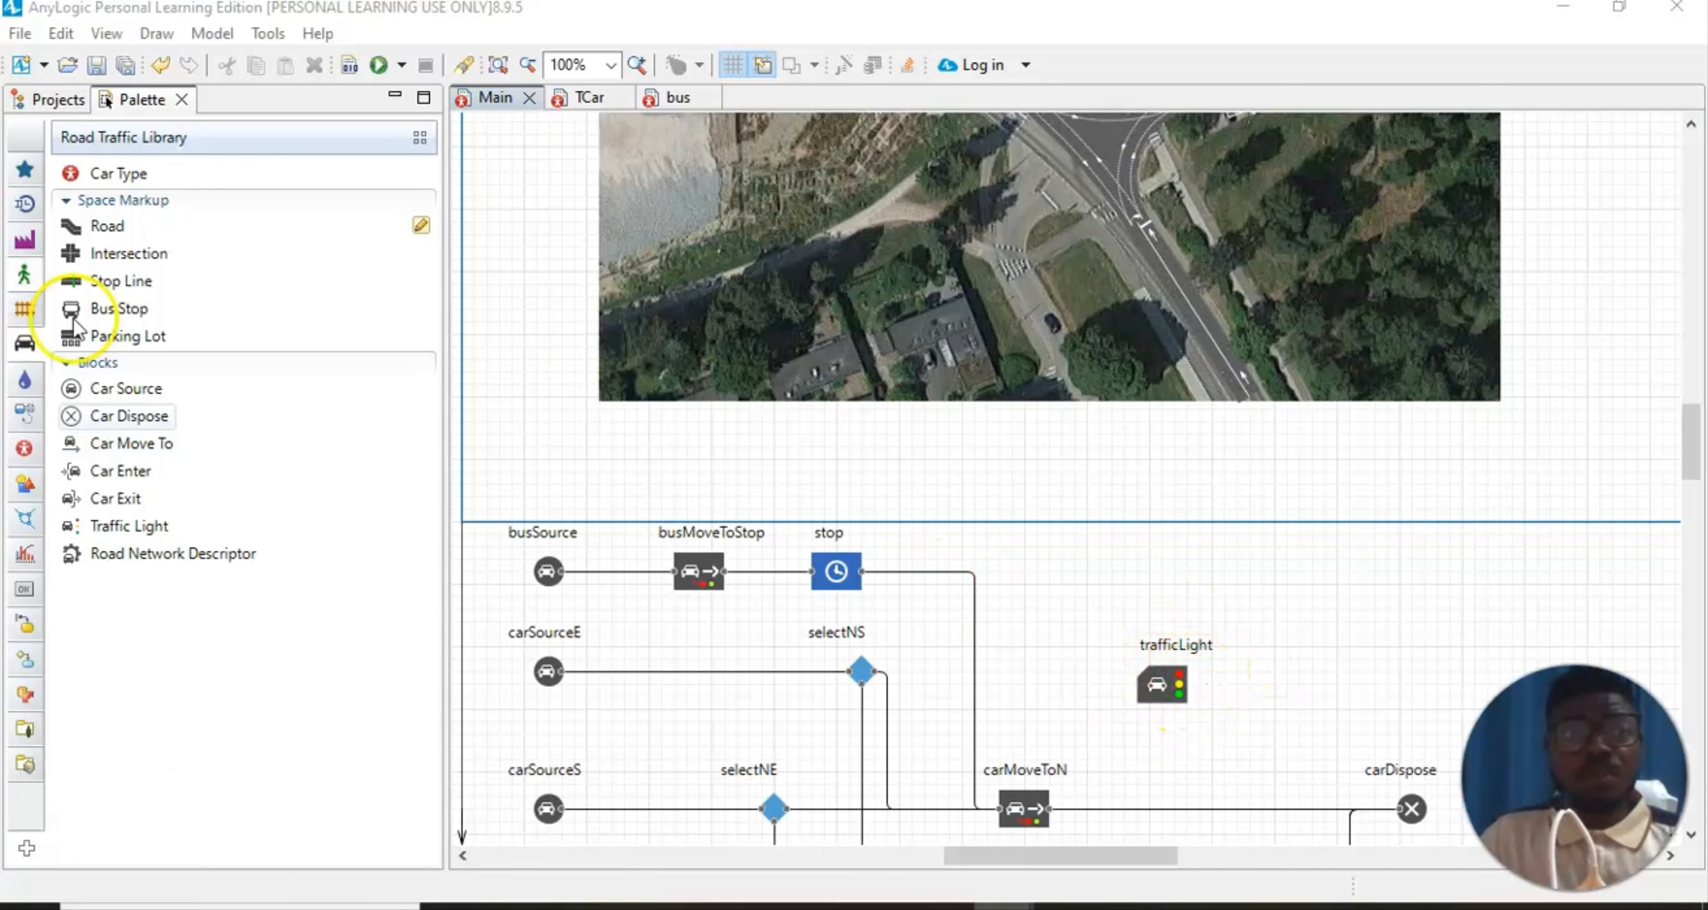
Reopen the trafficLight properties, widen them to examine the complete phase table, and close them again
left_click(1161, 684)
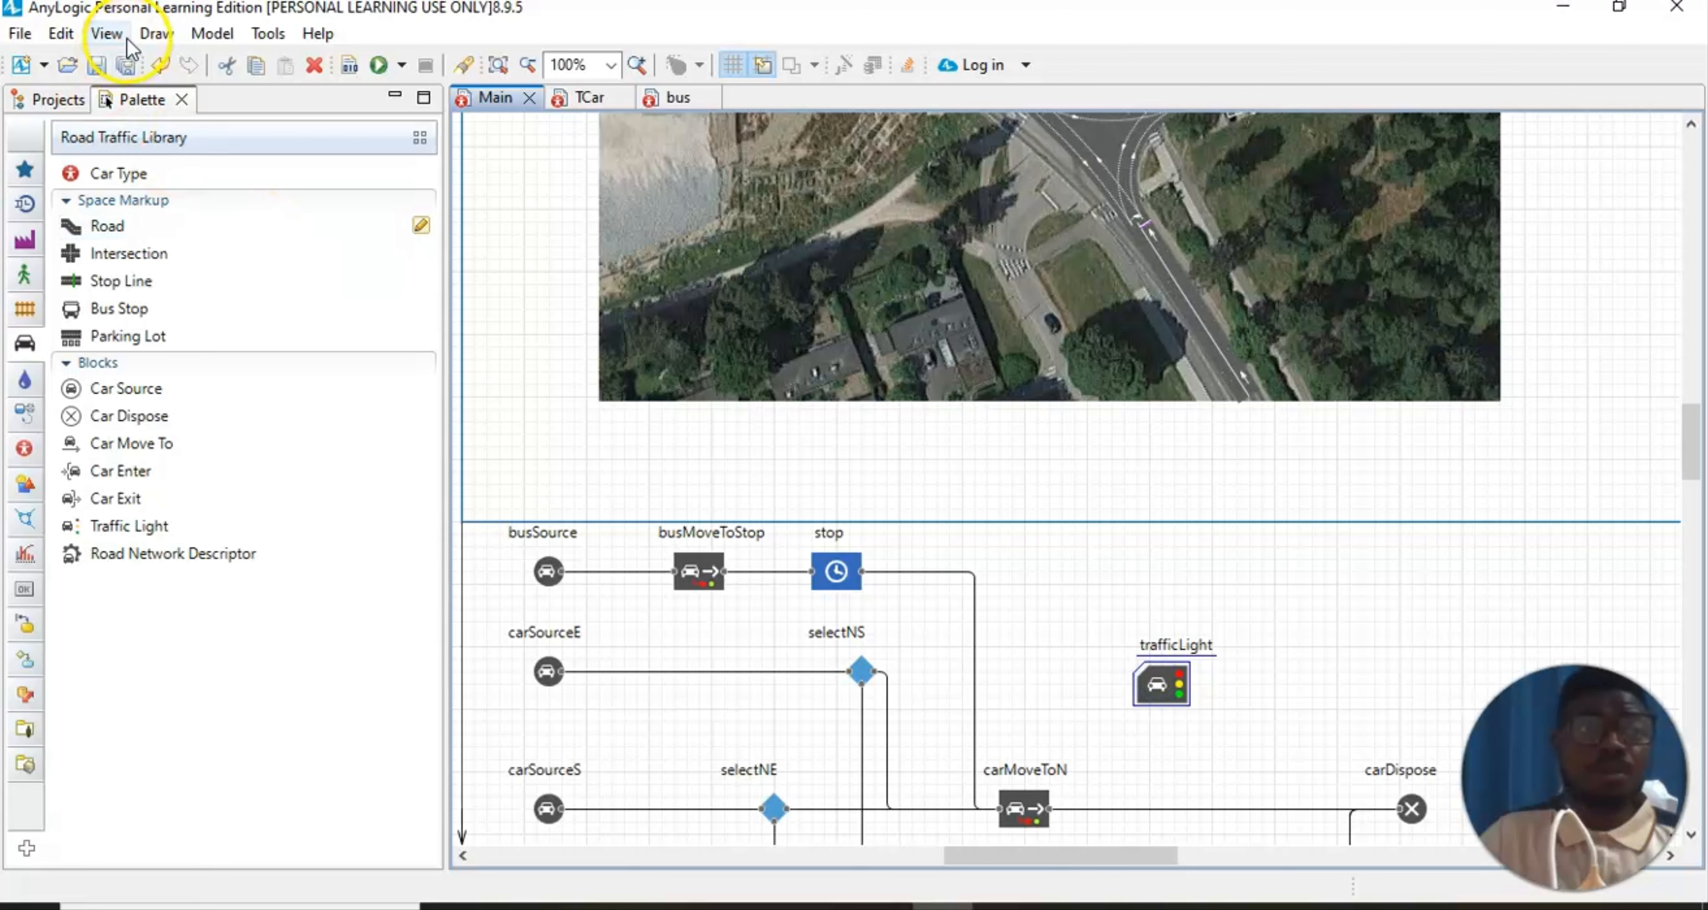
left_click(110, 34)
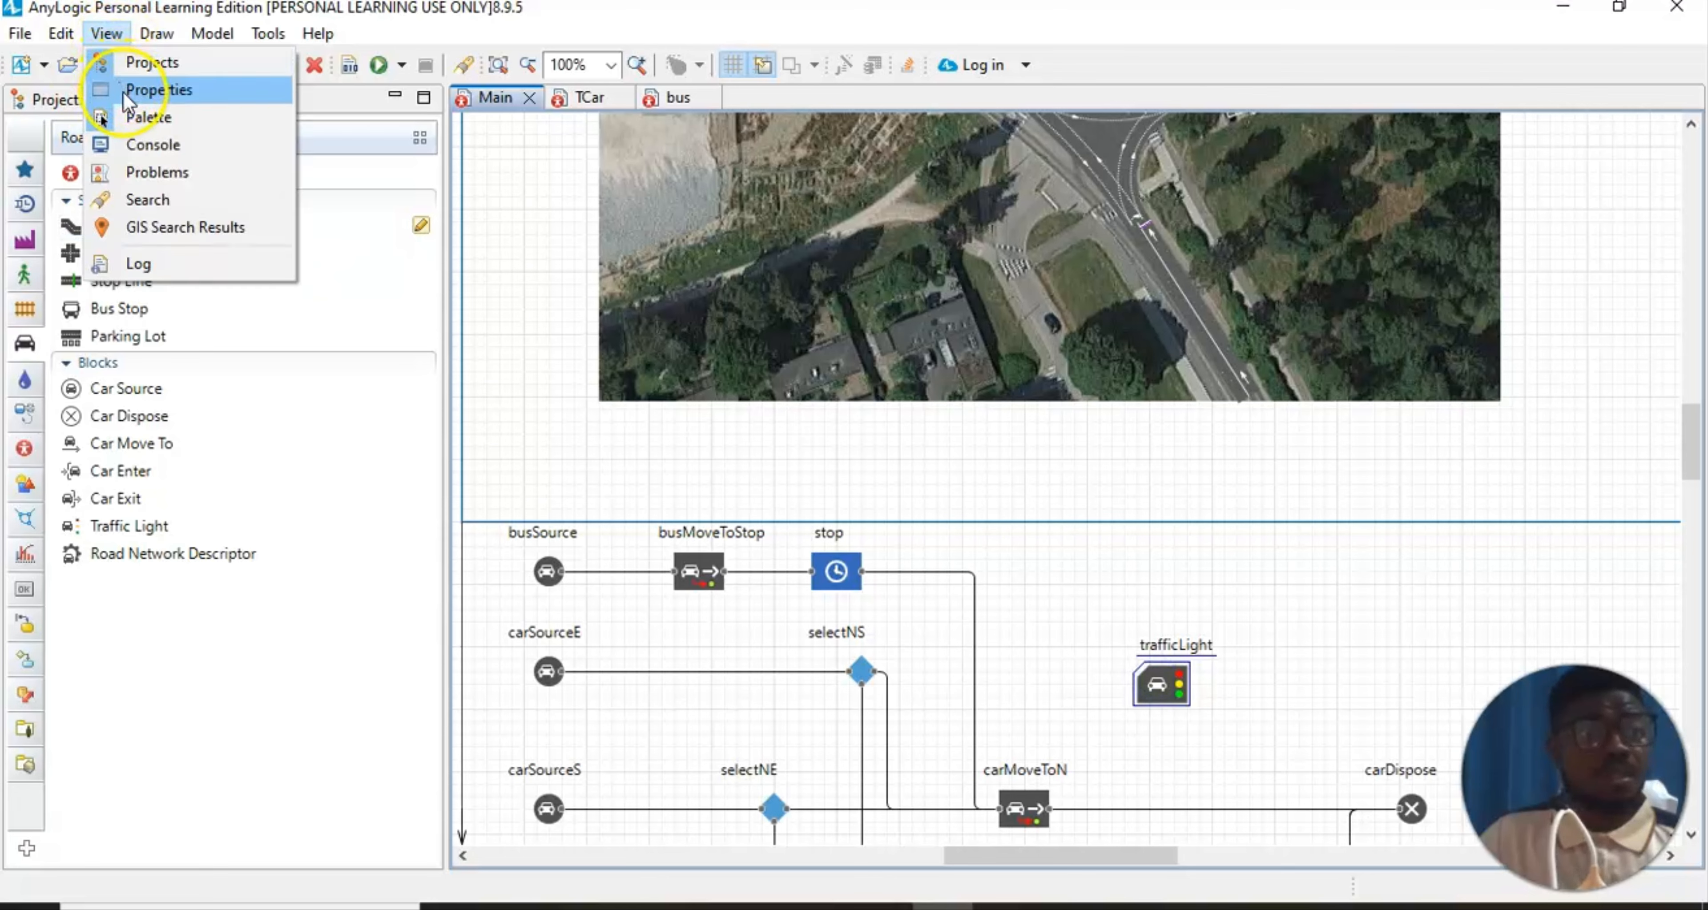
left_click(139, 116)
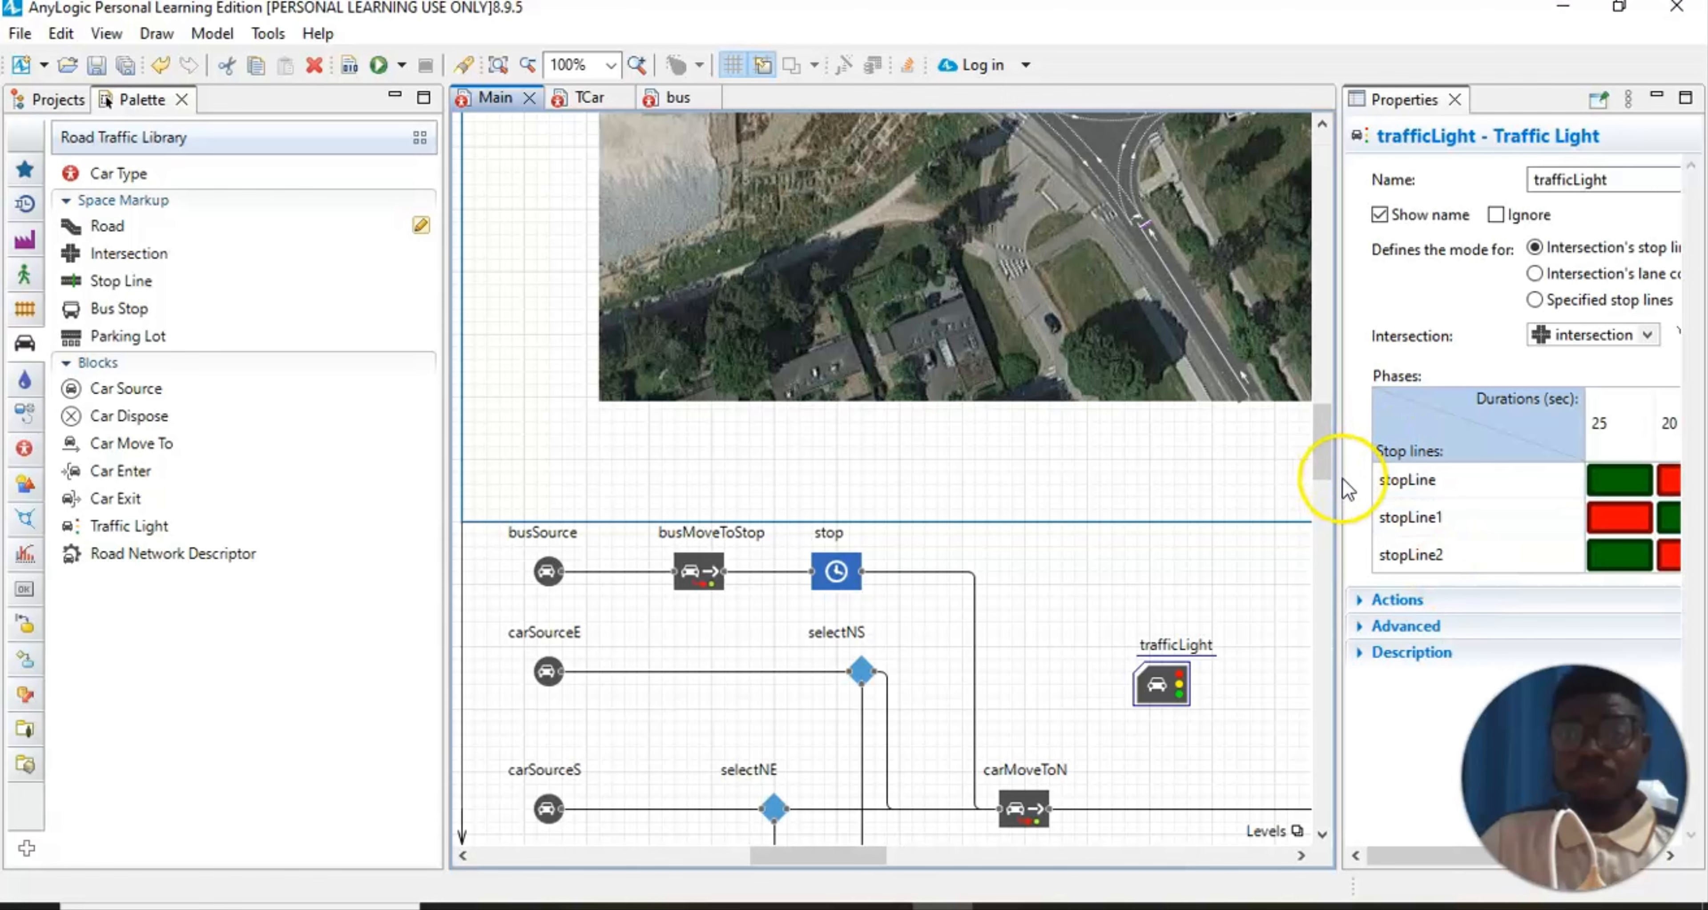
left_click(1344, 478)
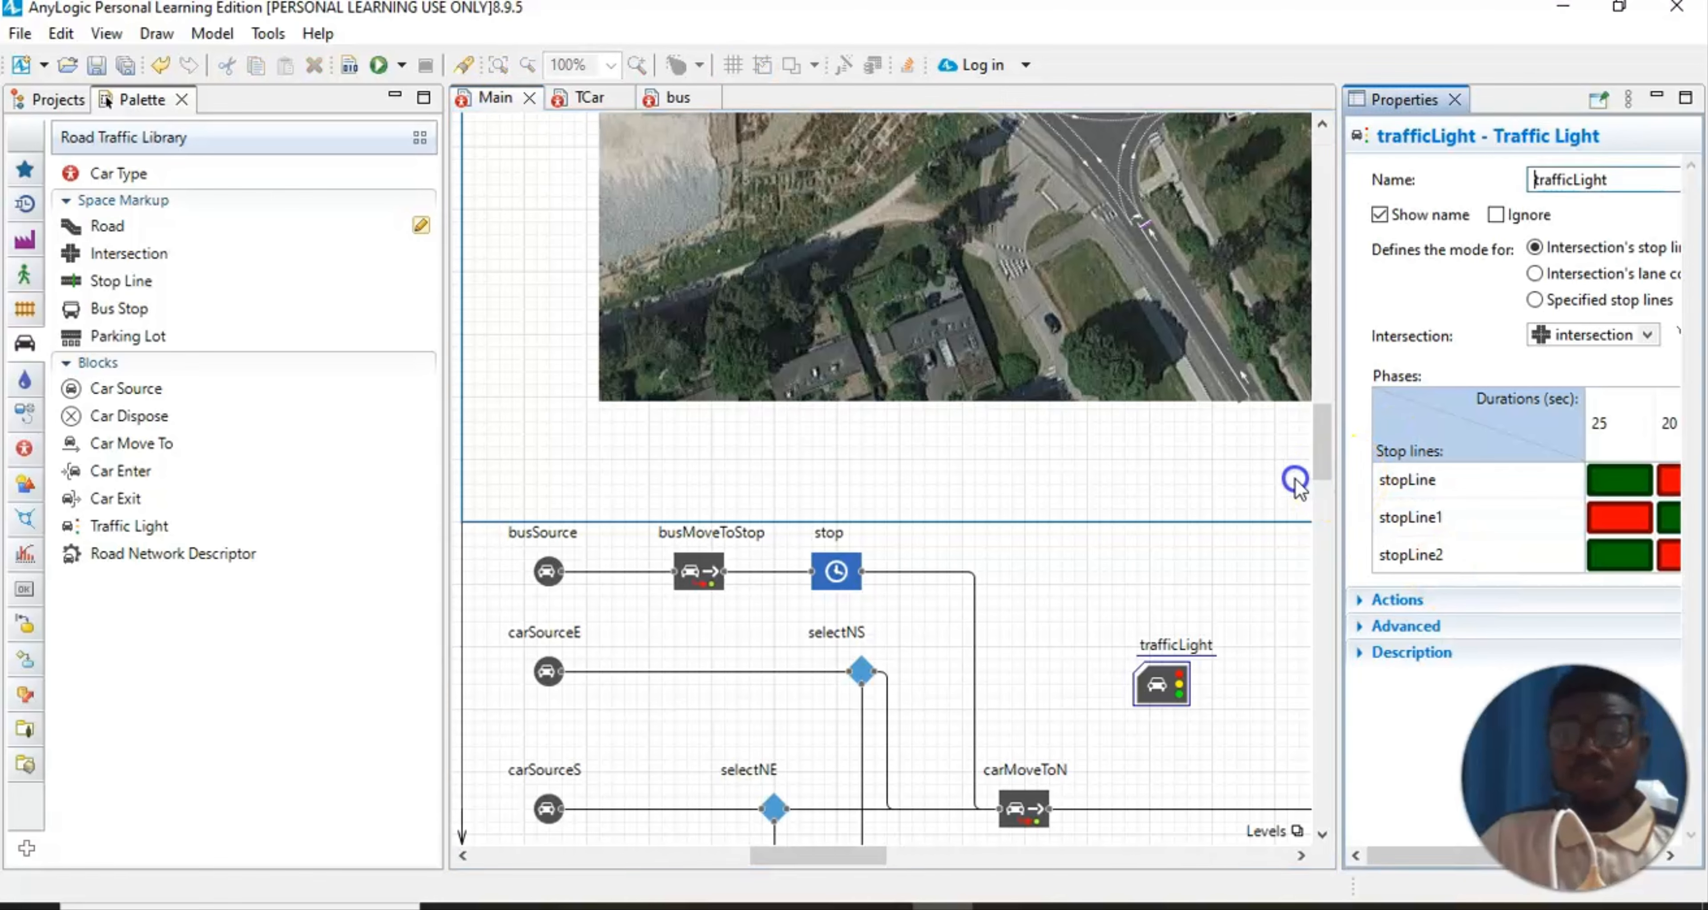
left_click_drag(1335, 484, 1244, 486)
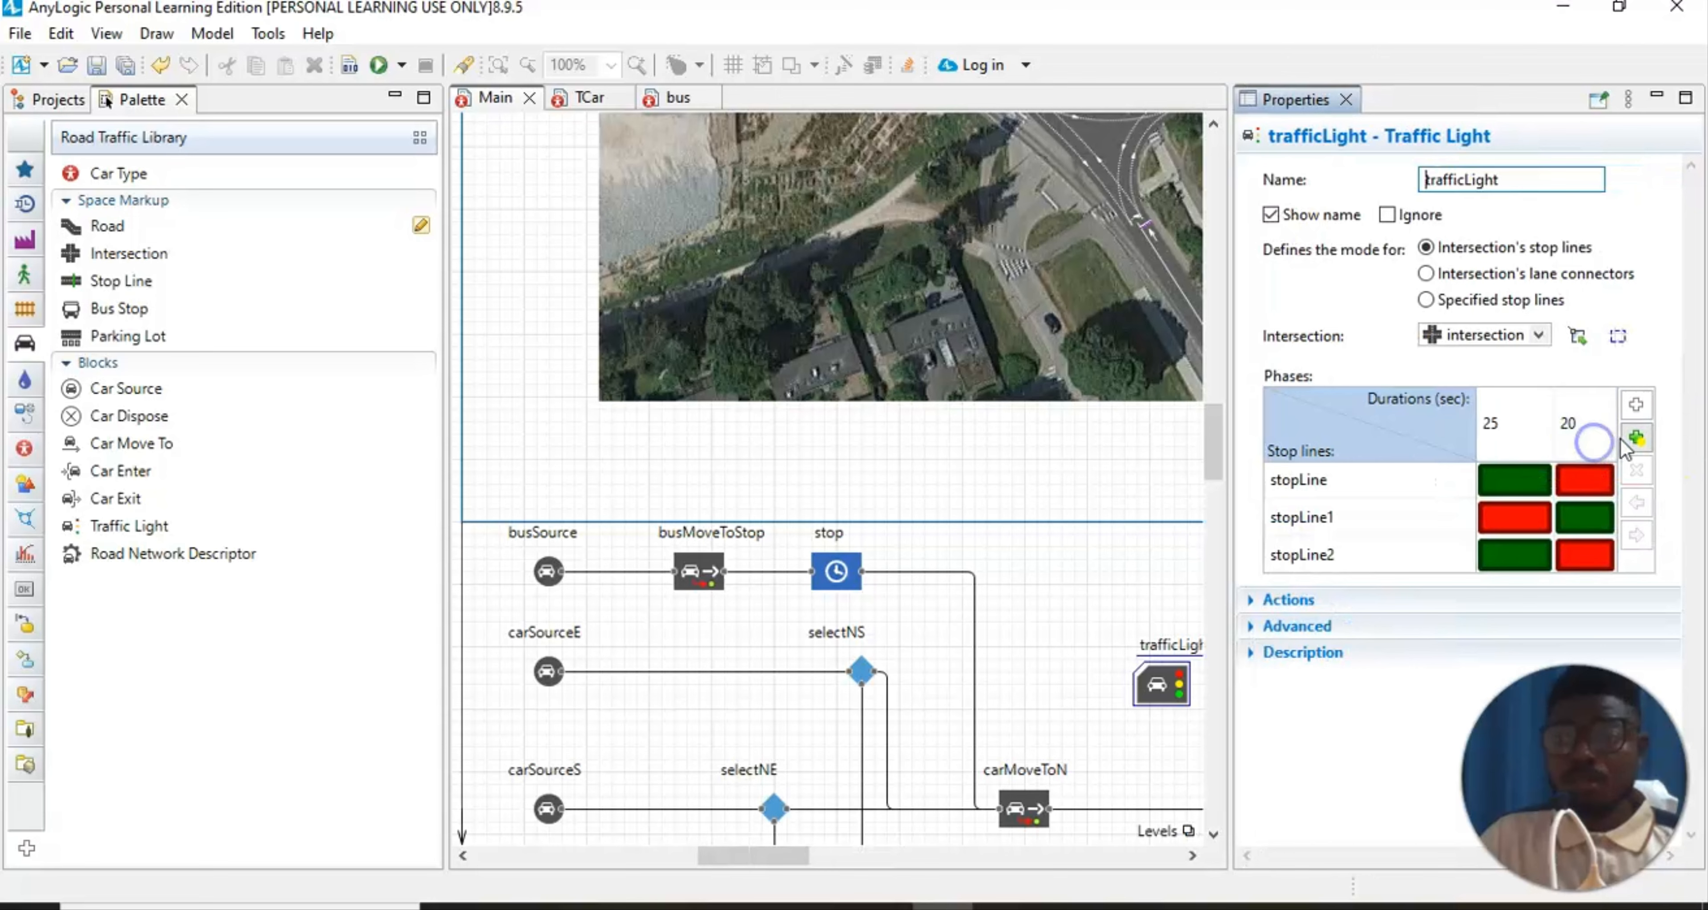
left_click(1636, 438)
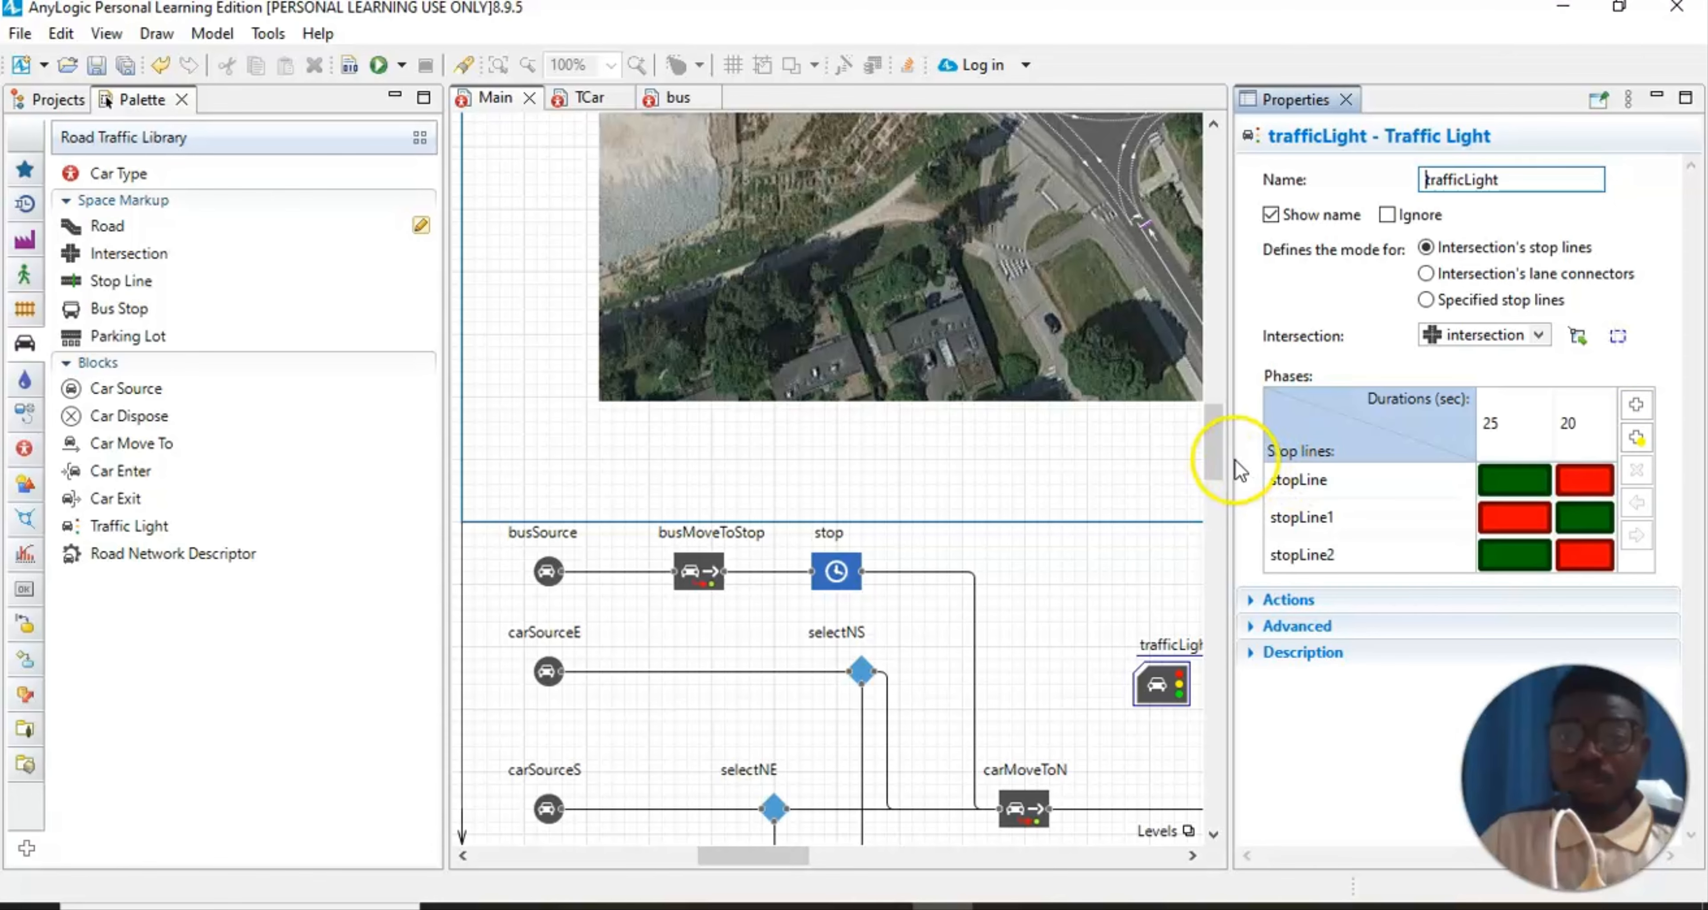
left_click_drag(1228, 459, 1304, 458)
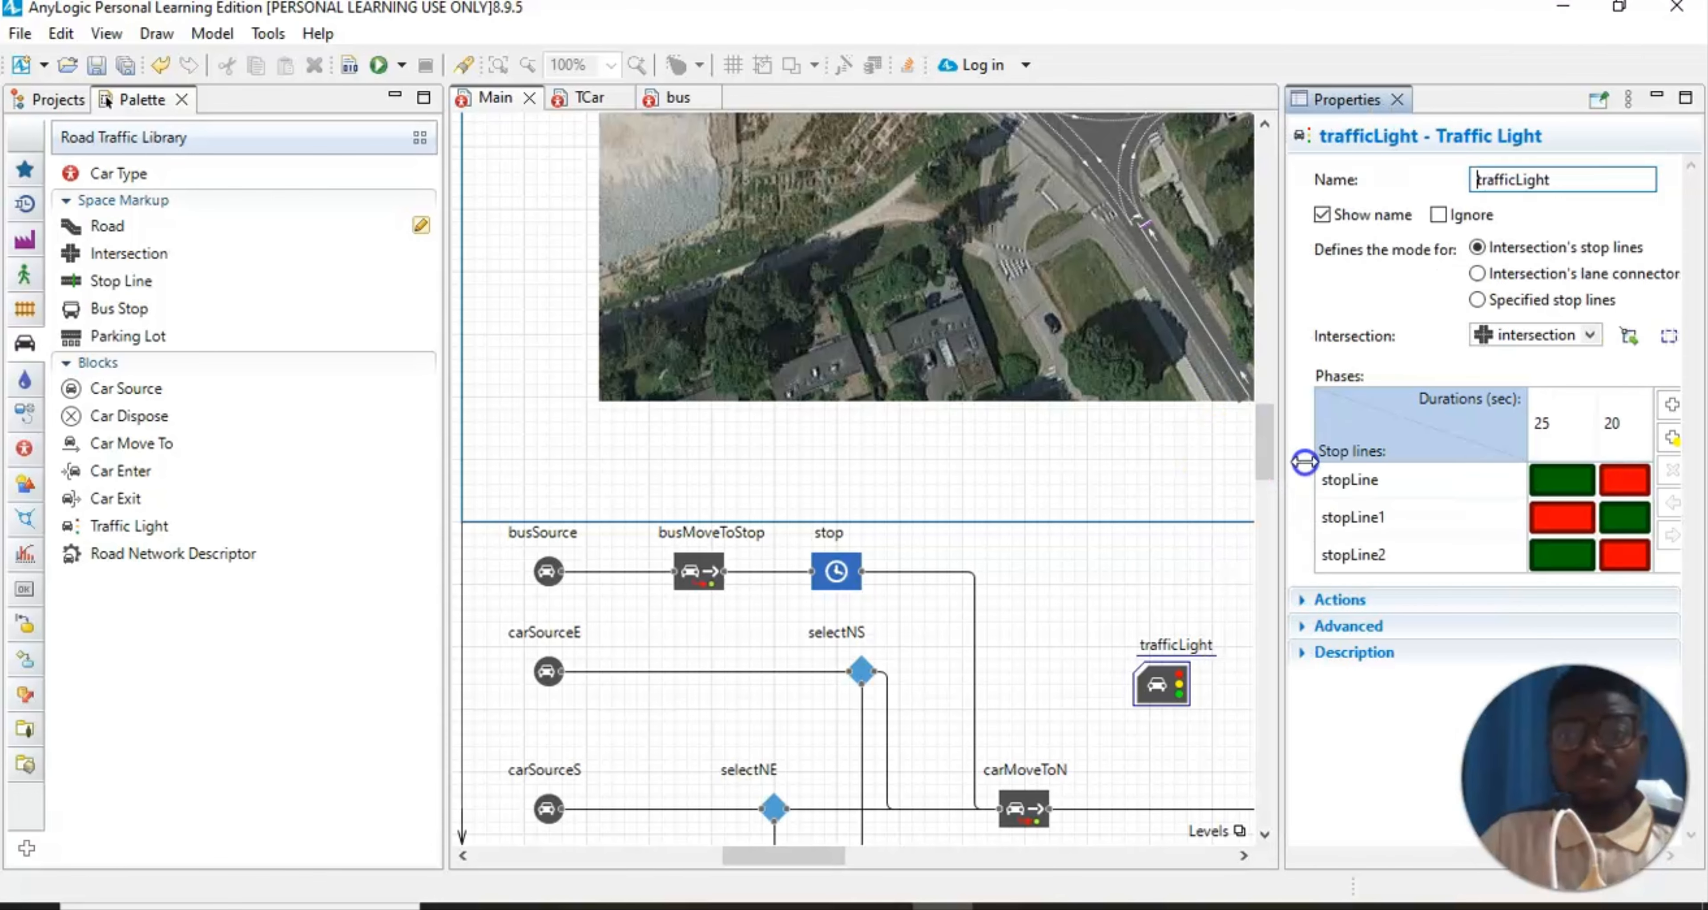
left_click(1174, 595)
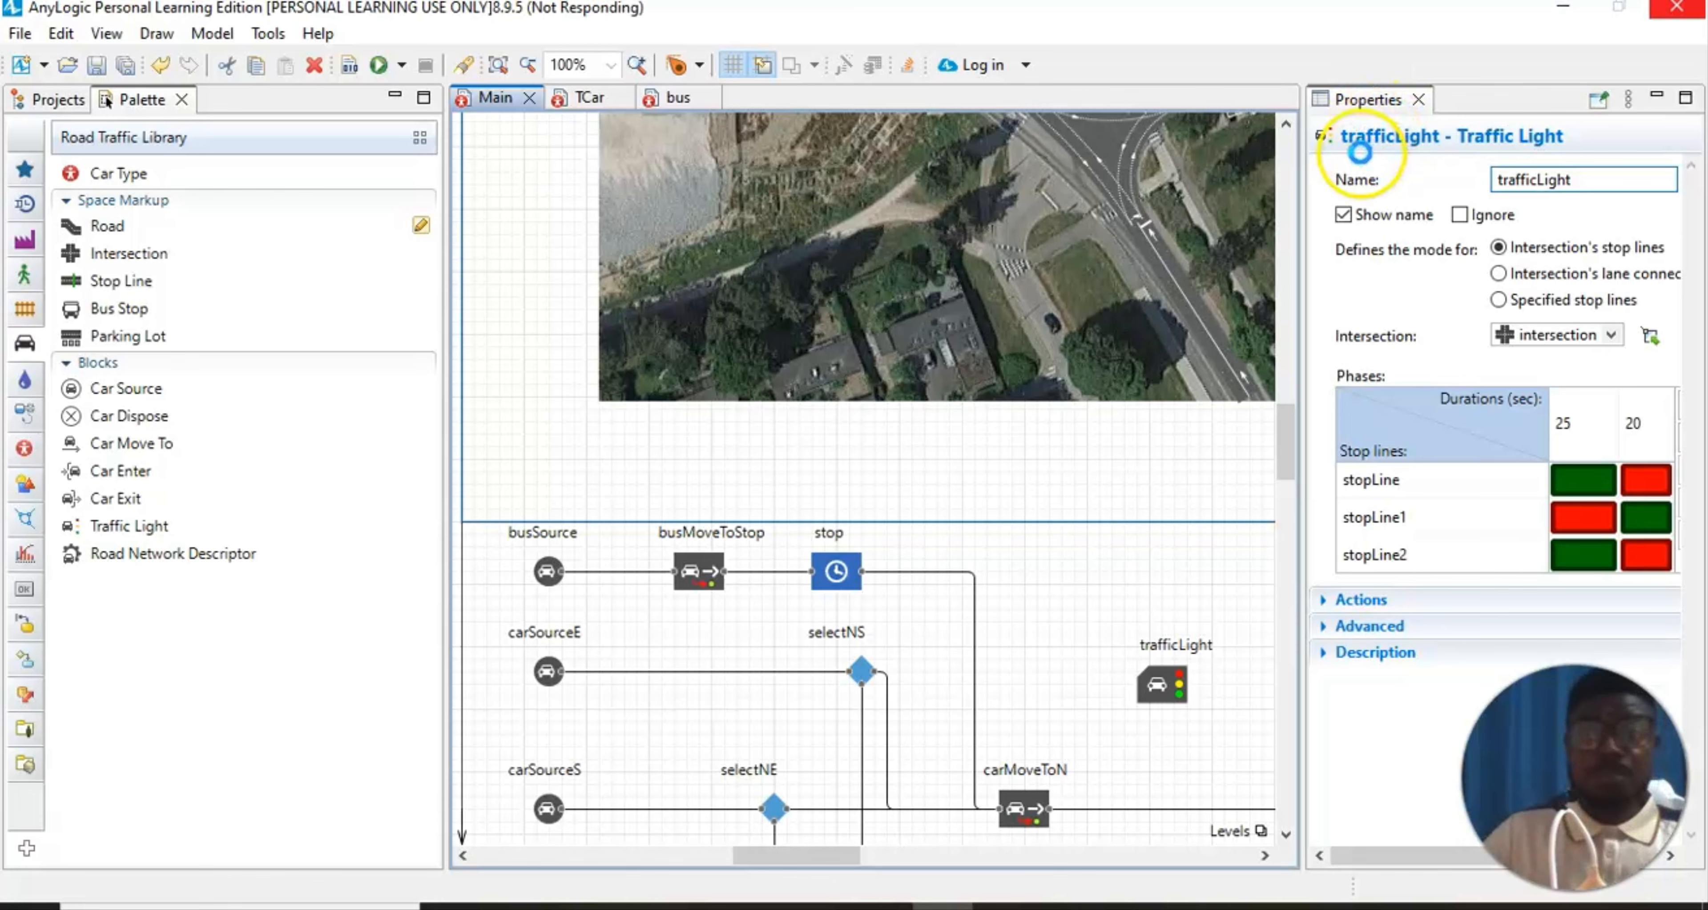
left_click(1419, 100)
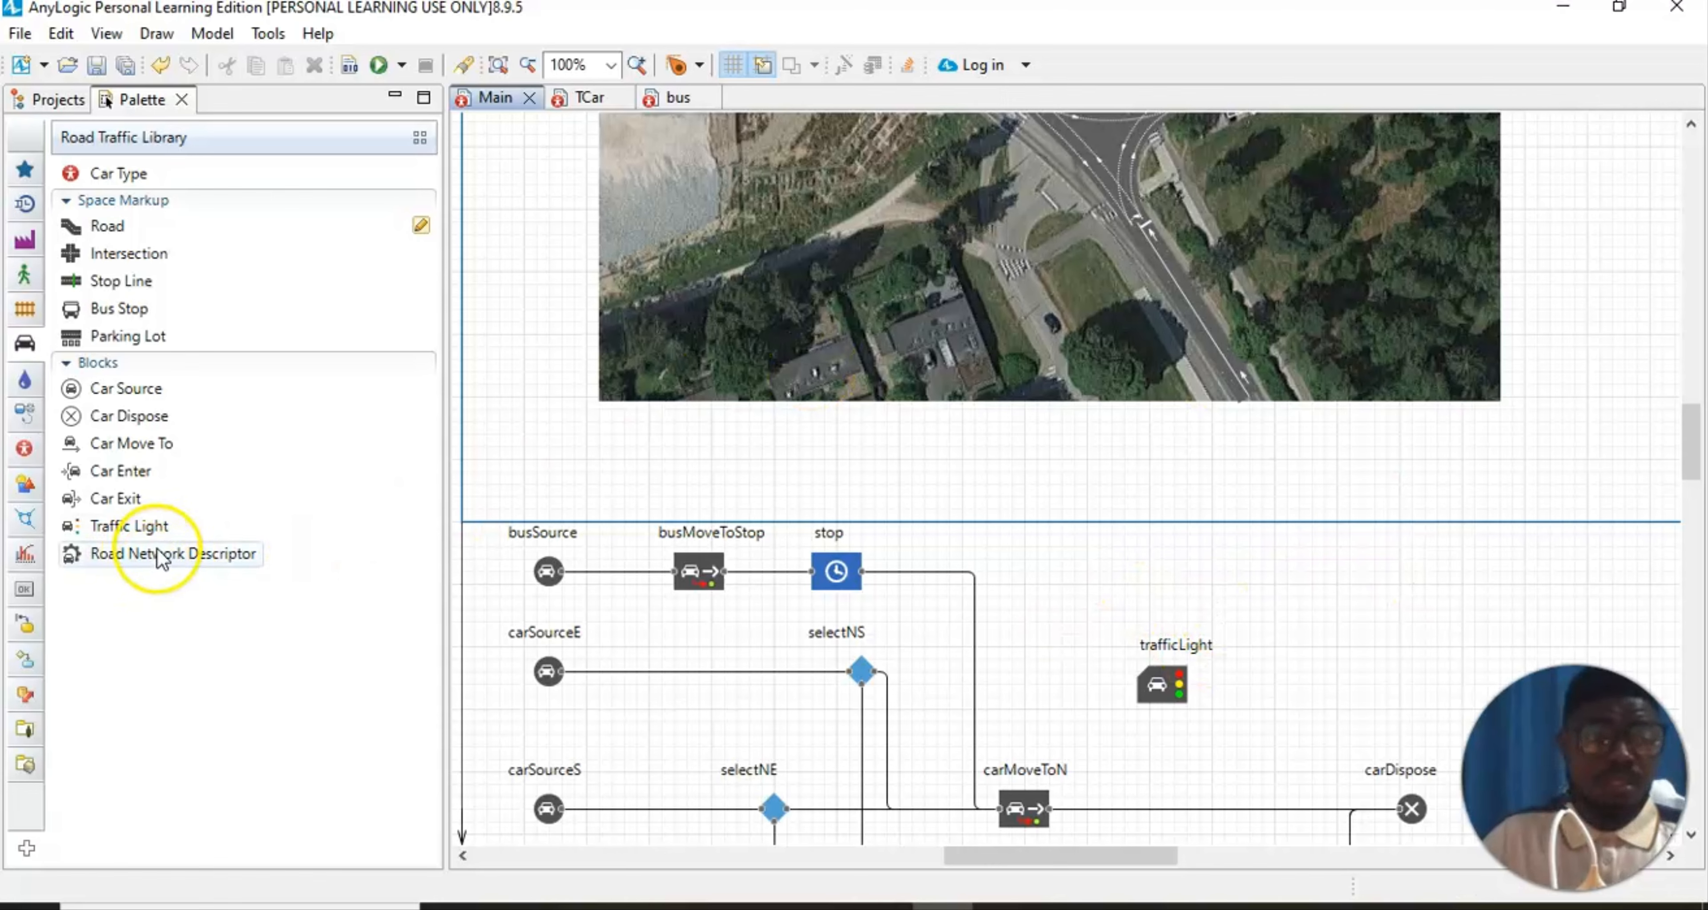
Add a Road Network Descriptor block to the flowchart beside trafficLight, and select it
mouse_move(209, 562)
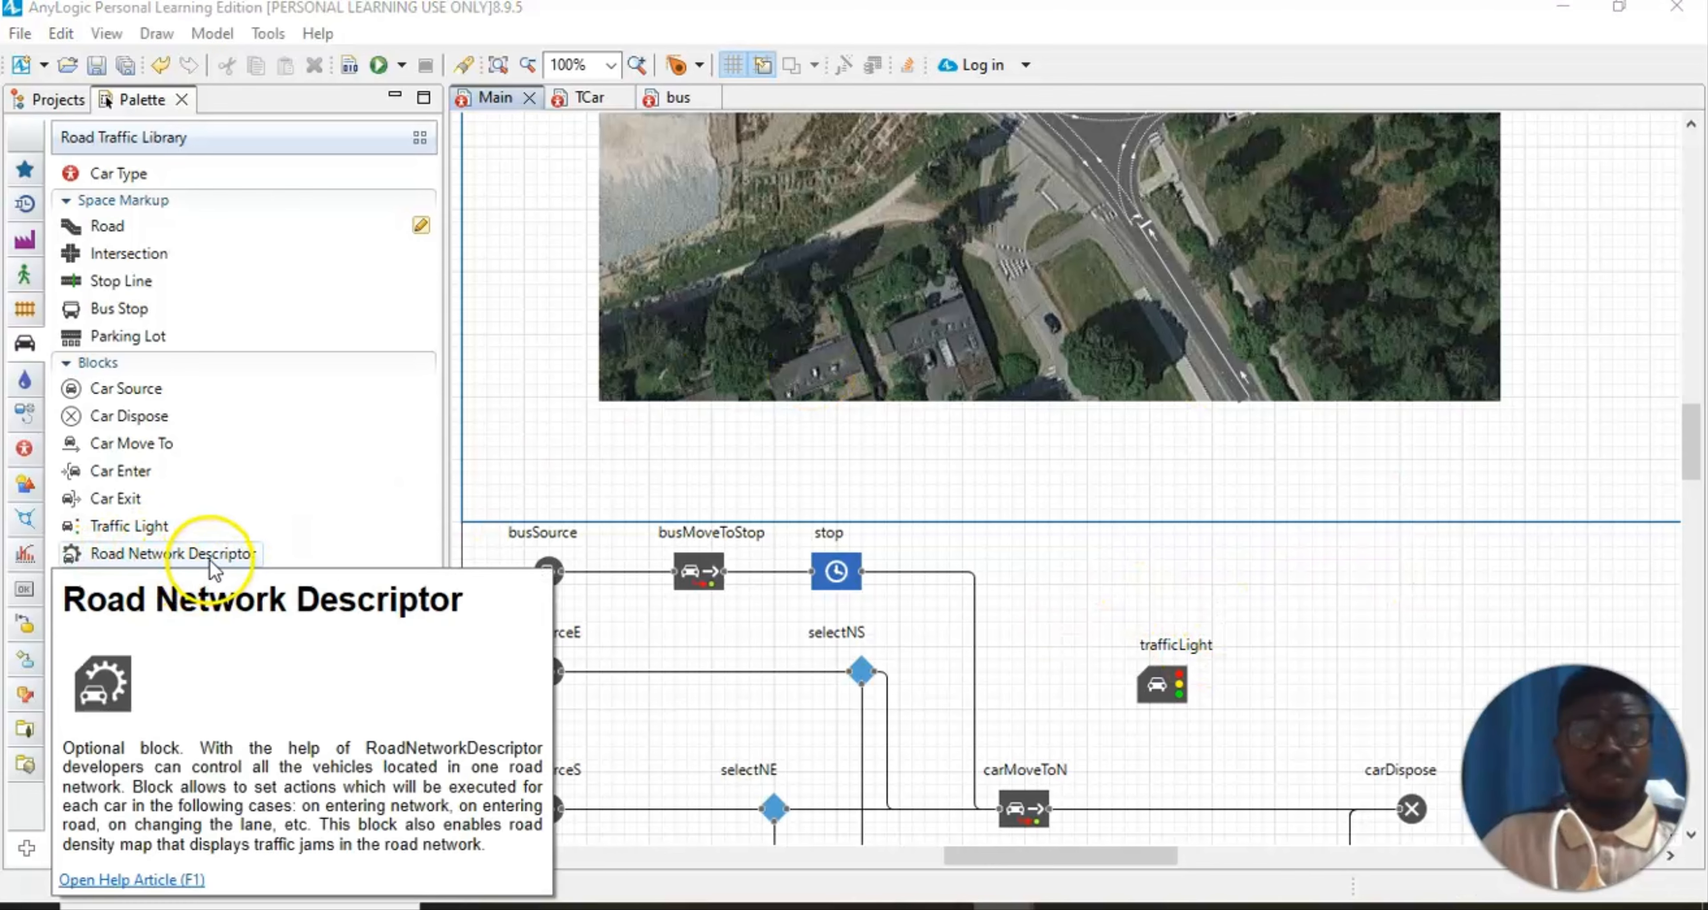
left_click(142, 554)
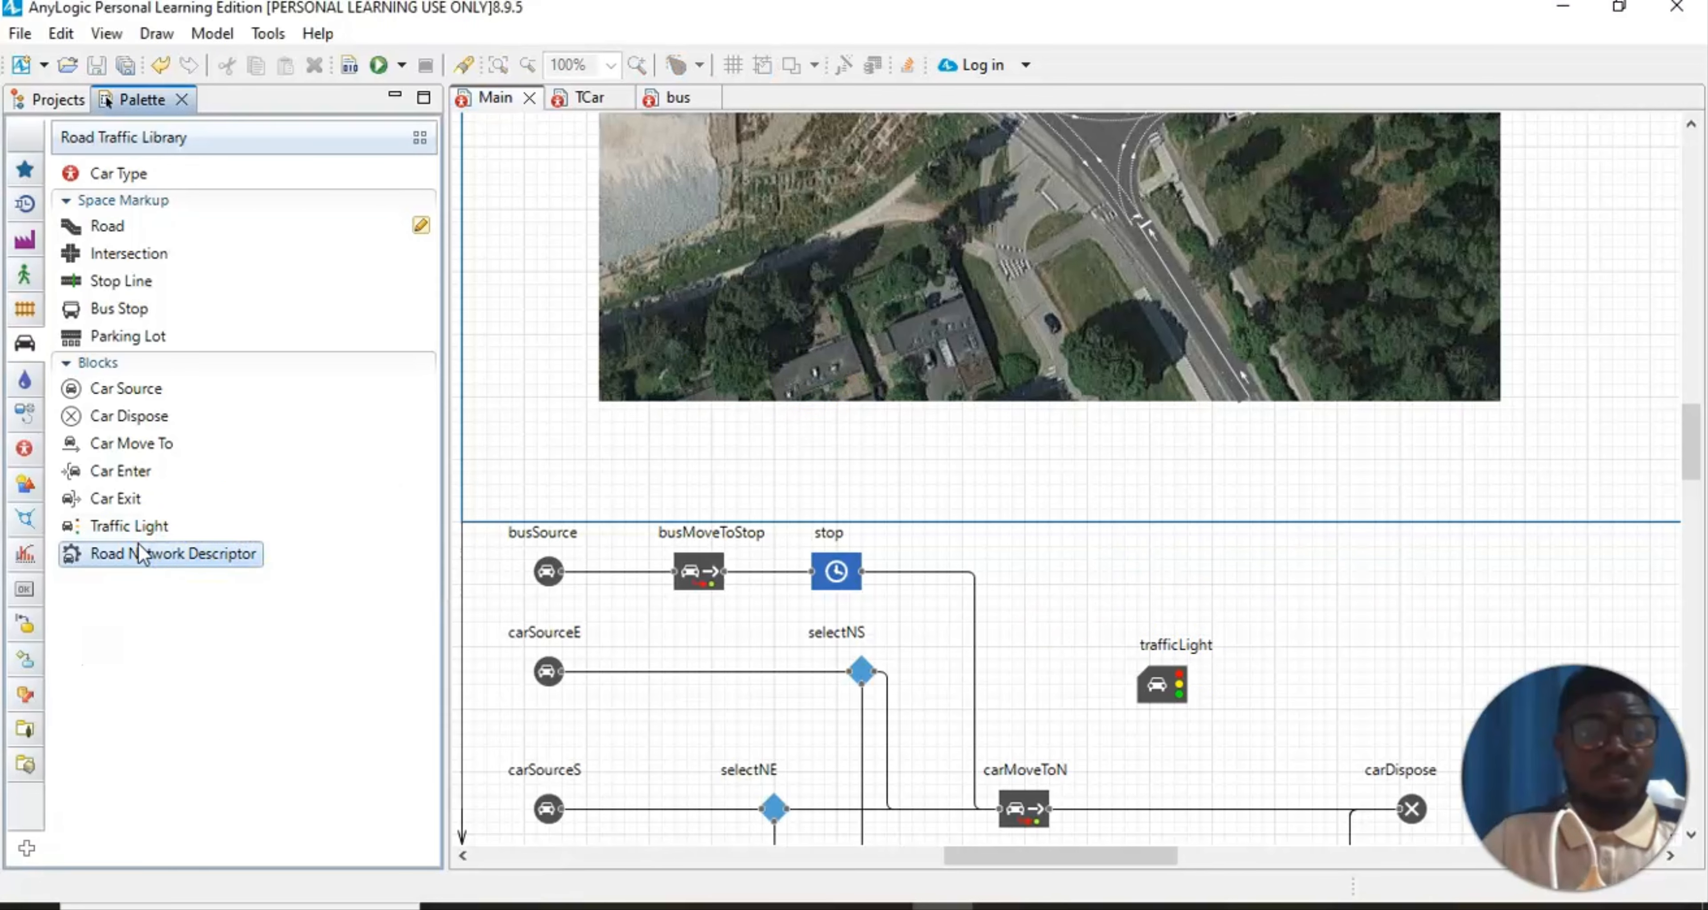
left_click_drag(103, 557, 1297, 675)
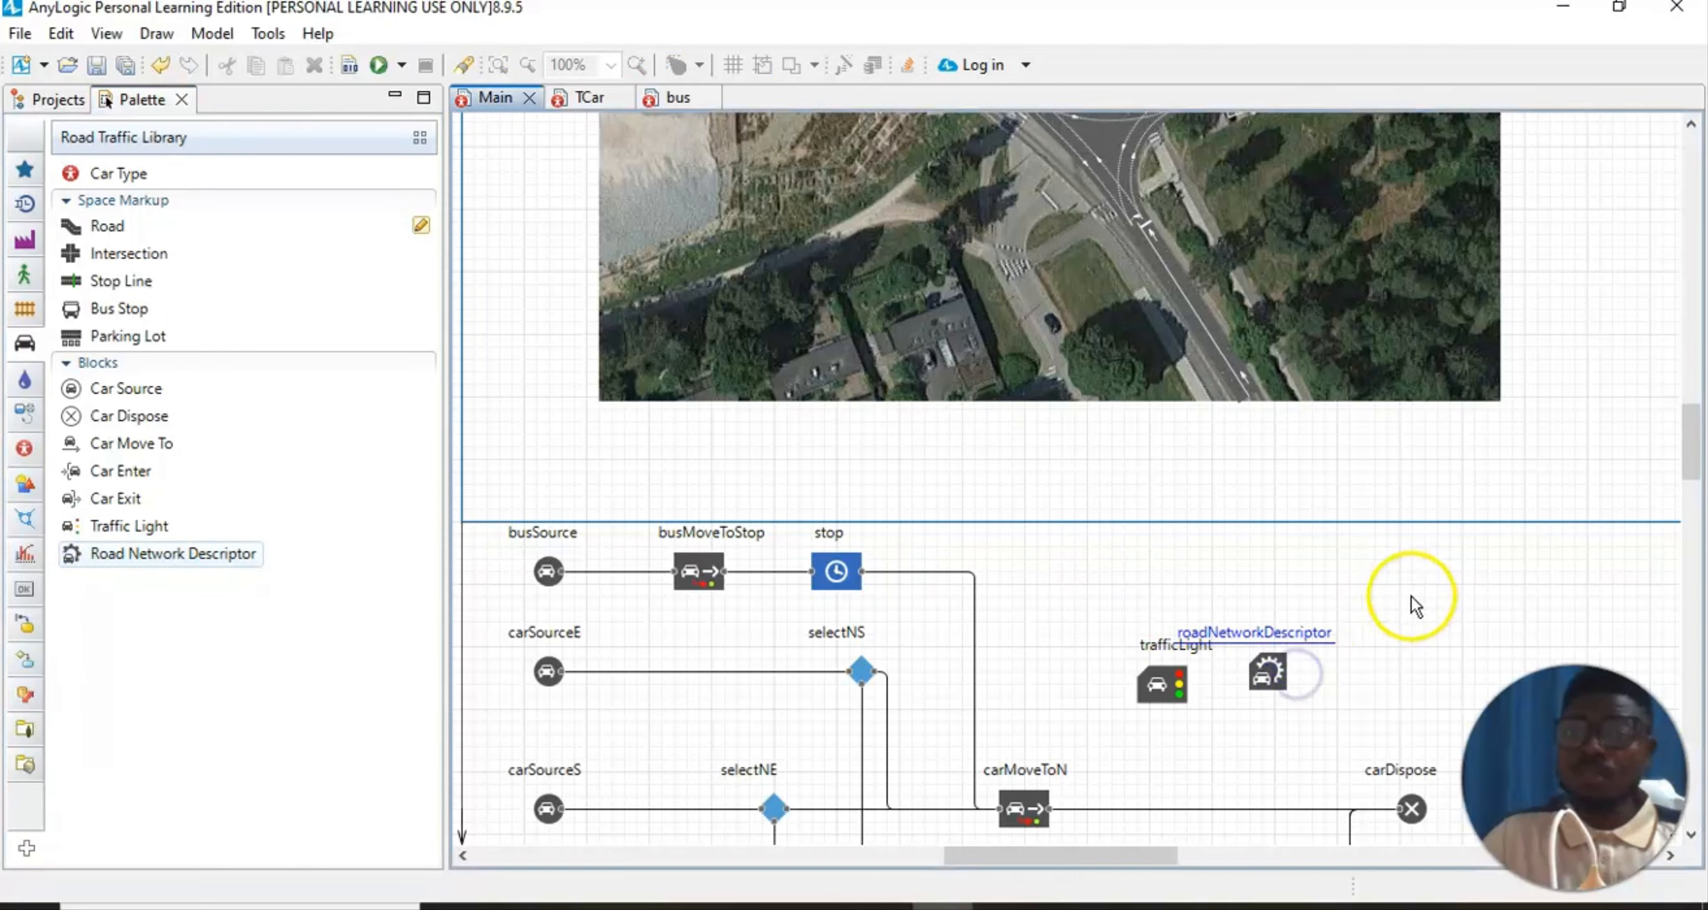
left_click(1277, 681)
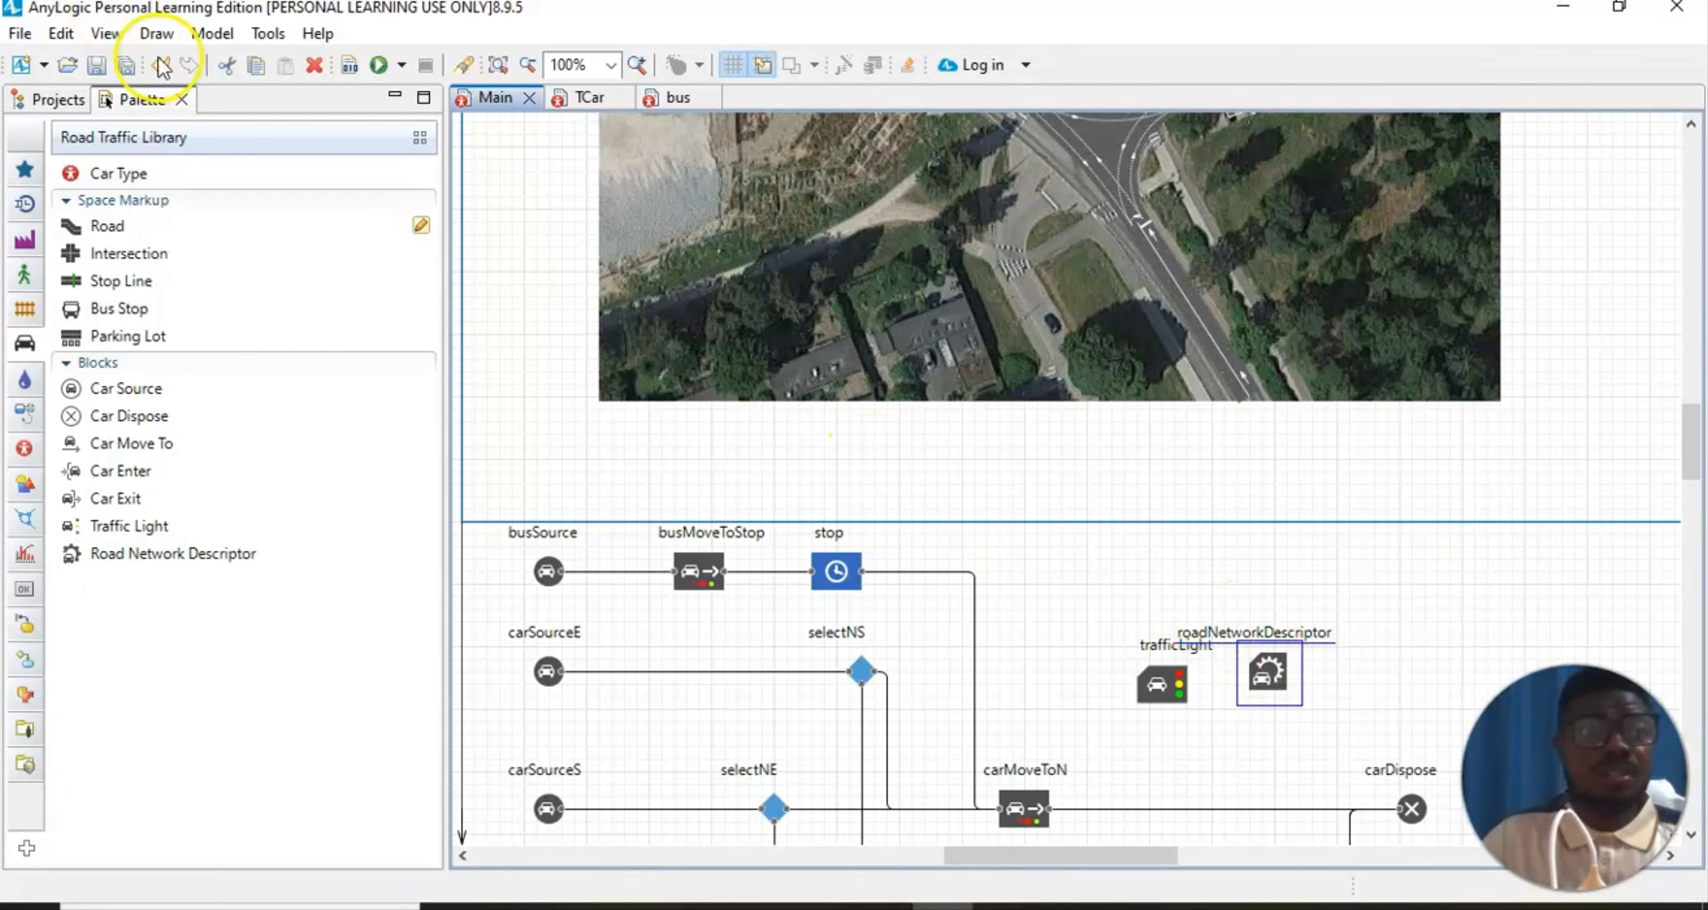
Open the roadNetworkDescriptor block's properties and assign roadNetwork as its road network
left_click(119, 46)
left_click(139, 84)
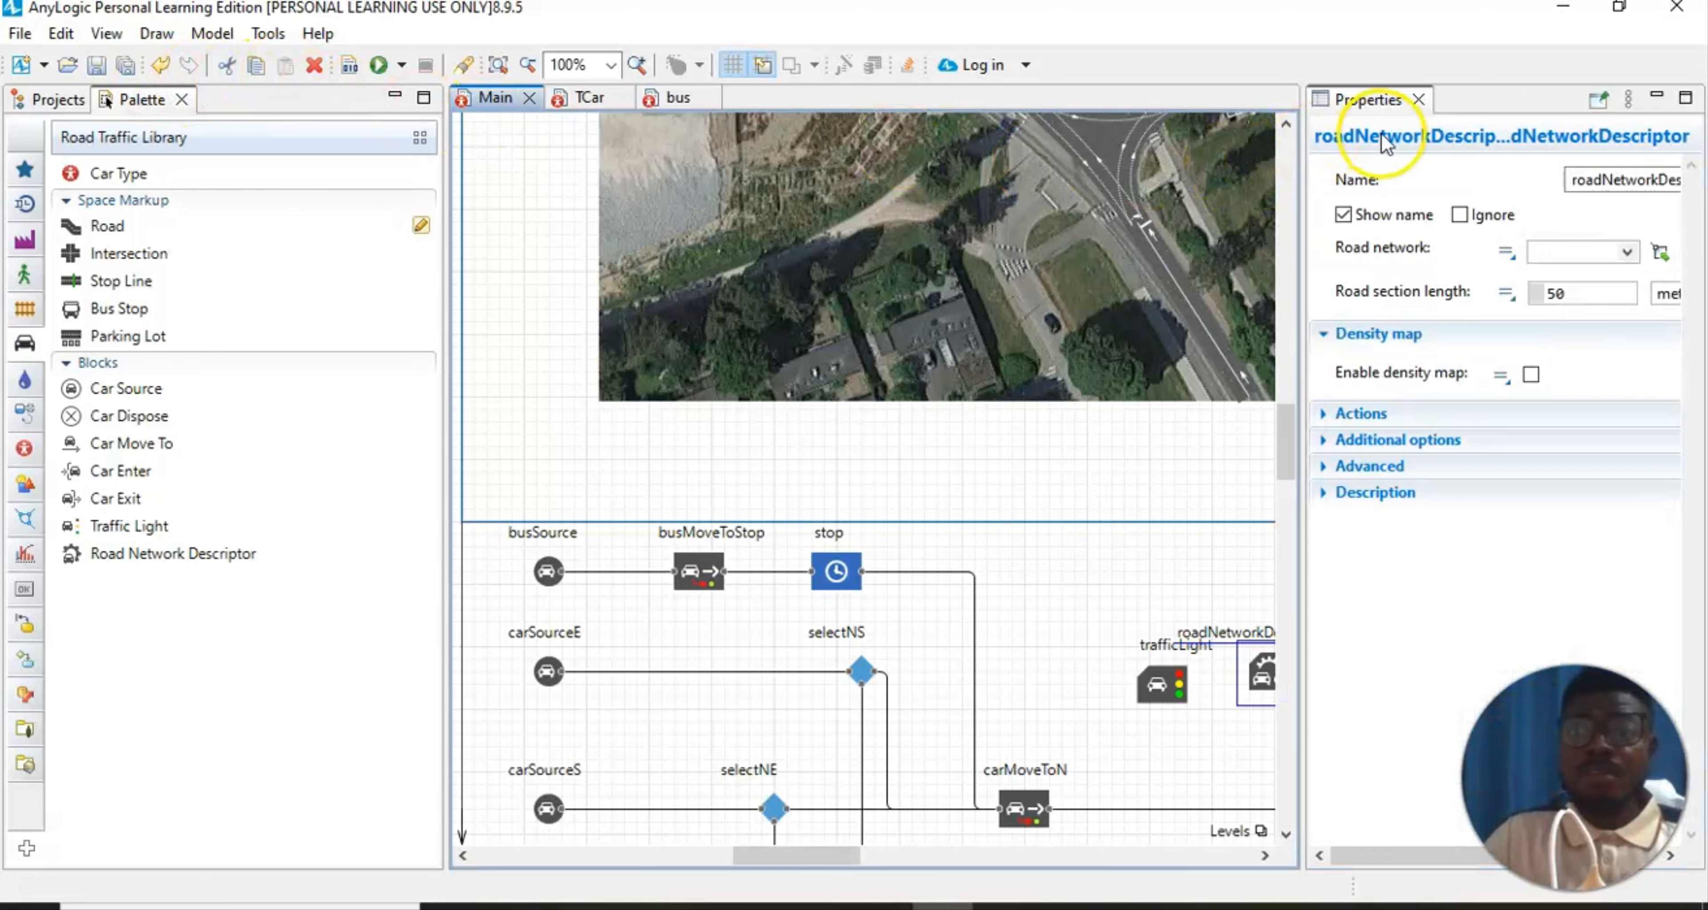
left_click(1625, 252)
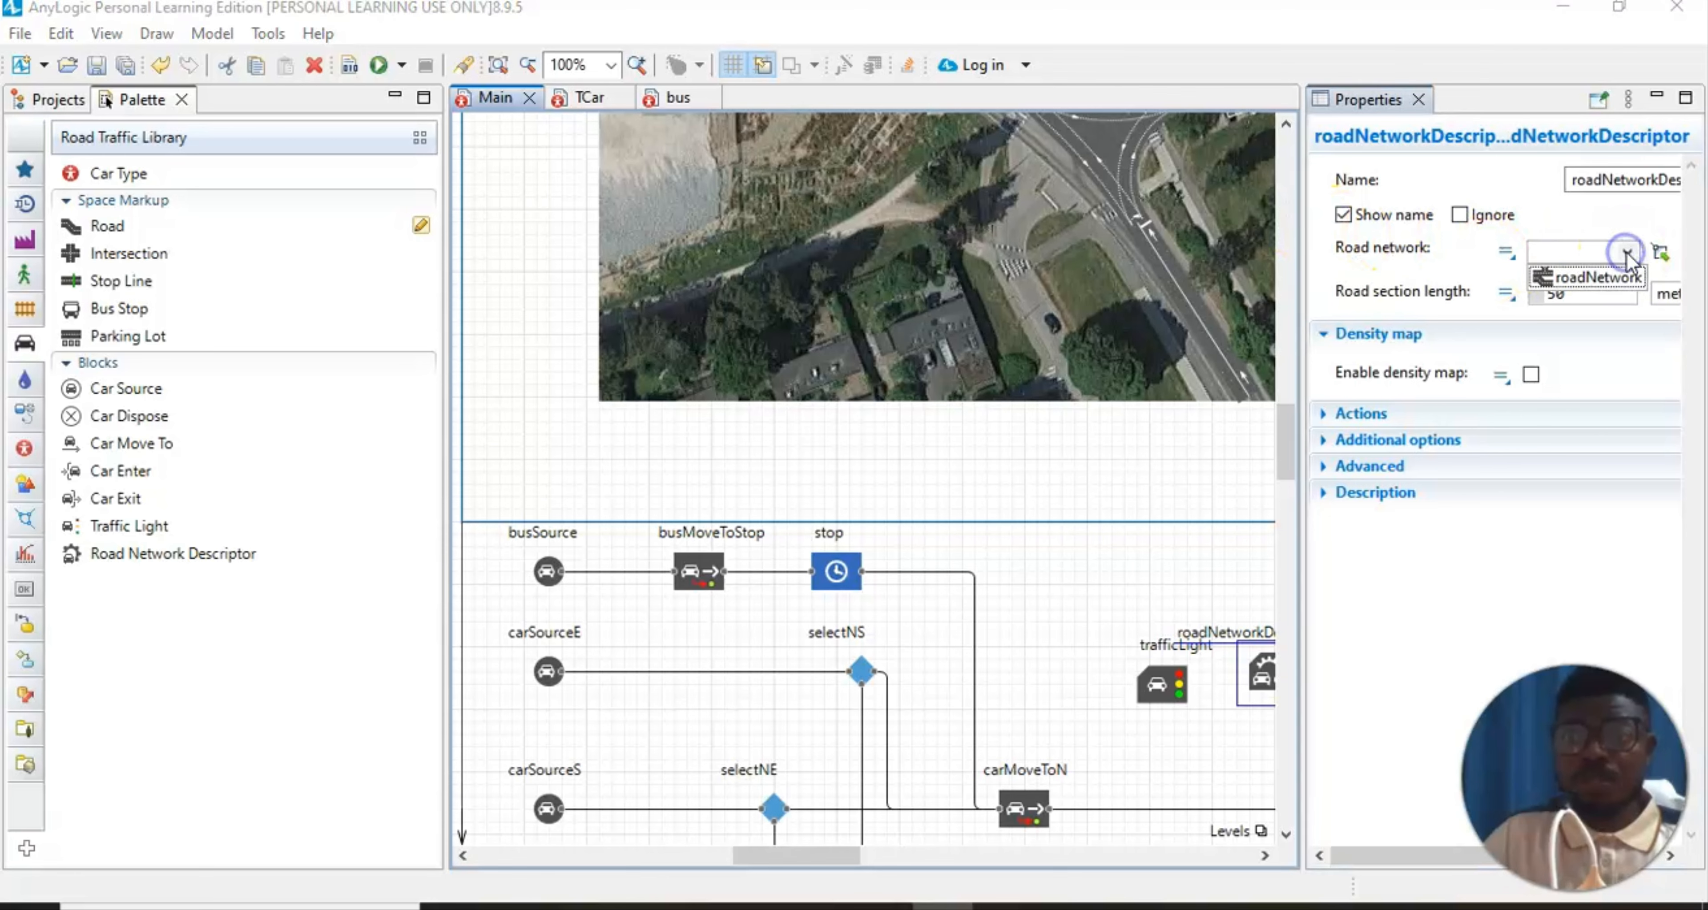
left_click(1611, 273)
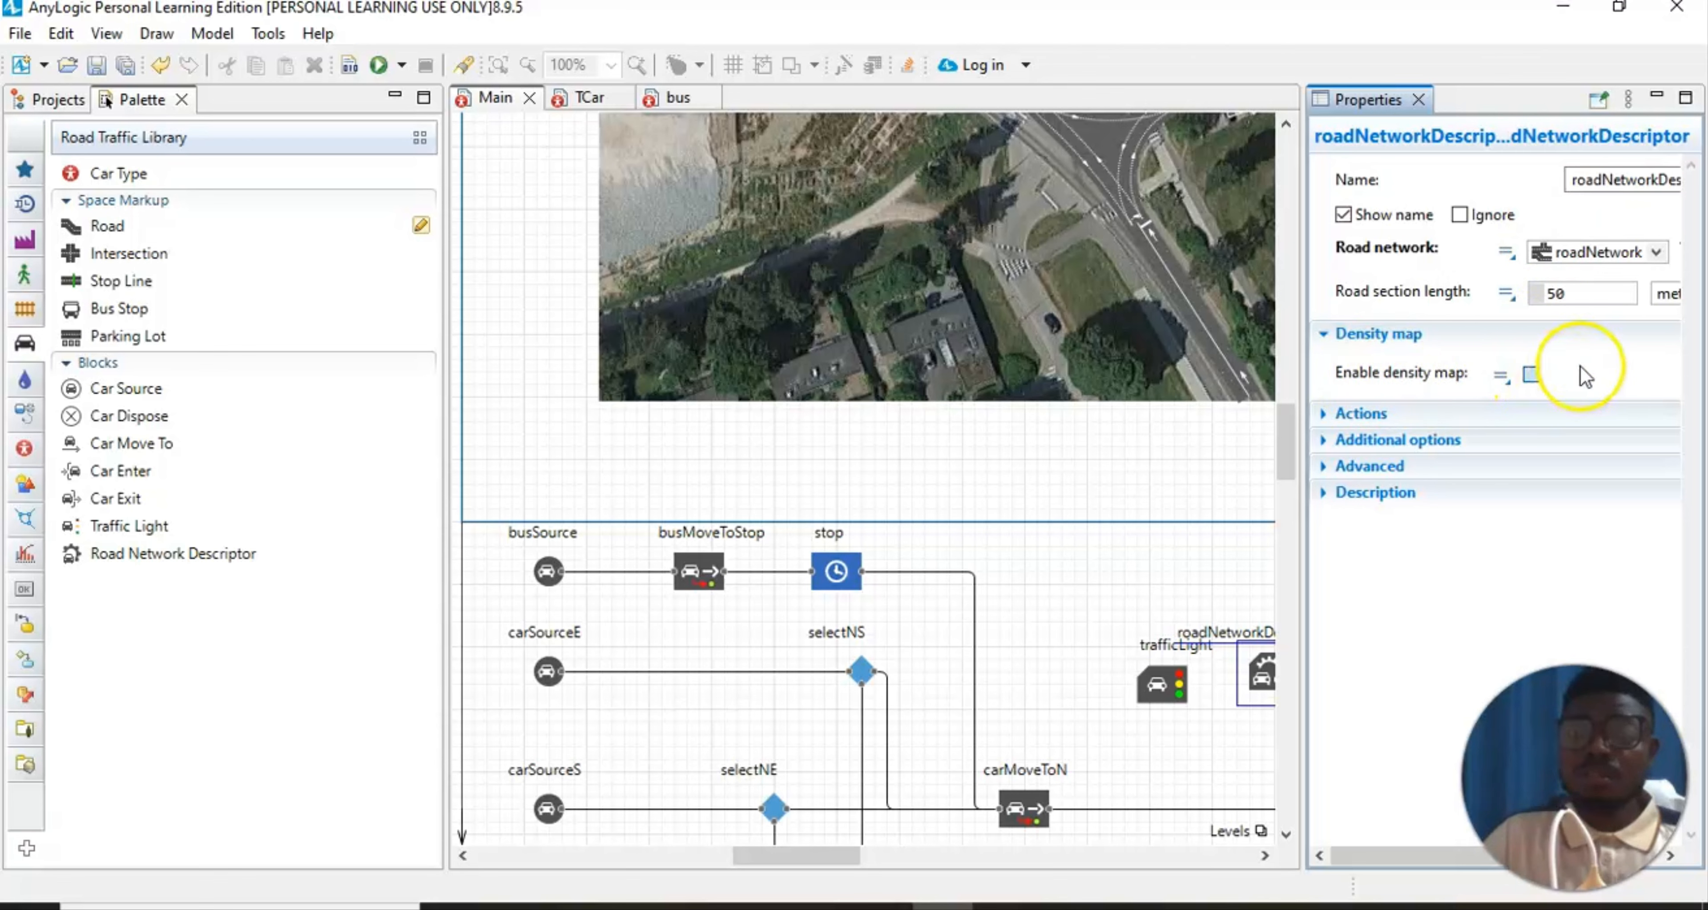
Enable the density map for the roadNetworkDescriptor block, collapse its density map settings, and close the properties
left_click(1532, 377)
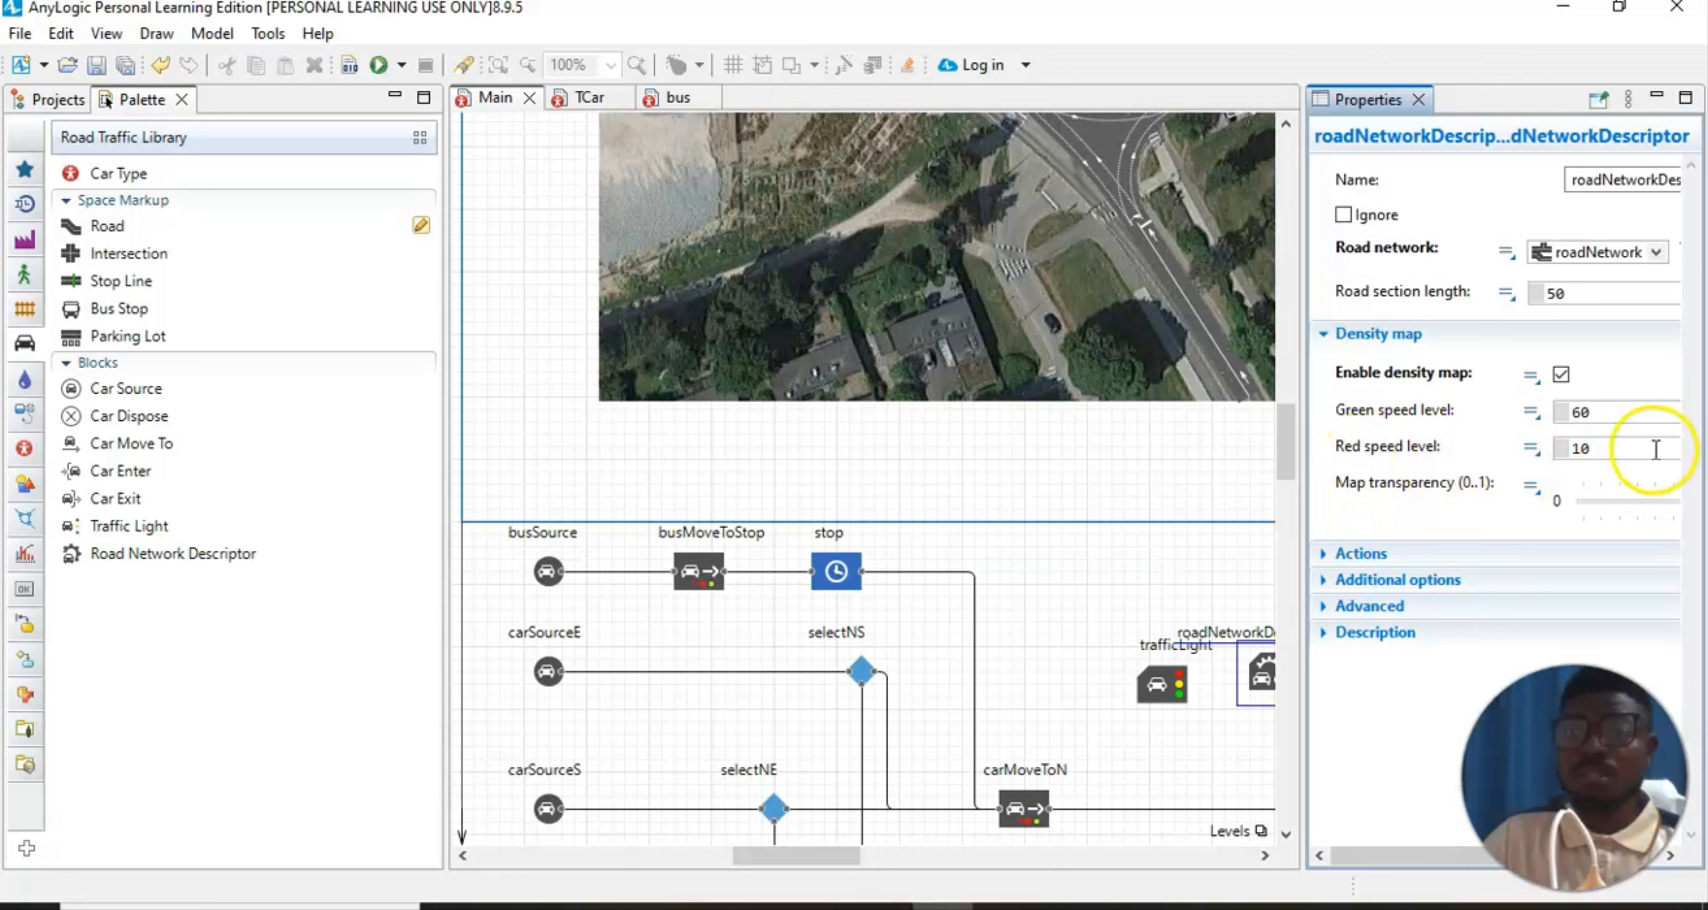
left_click(1324, 335)
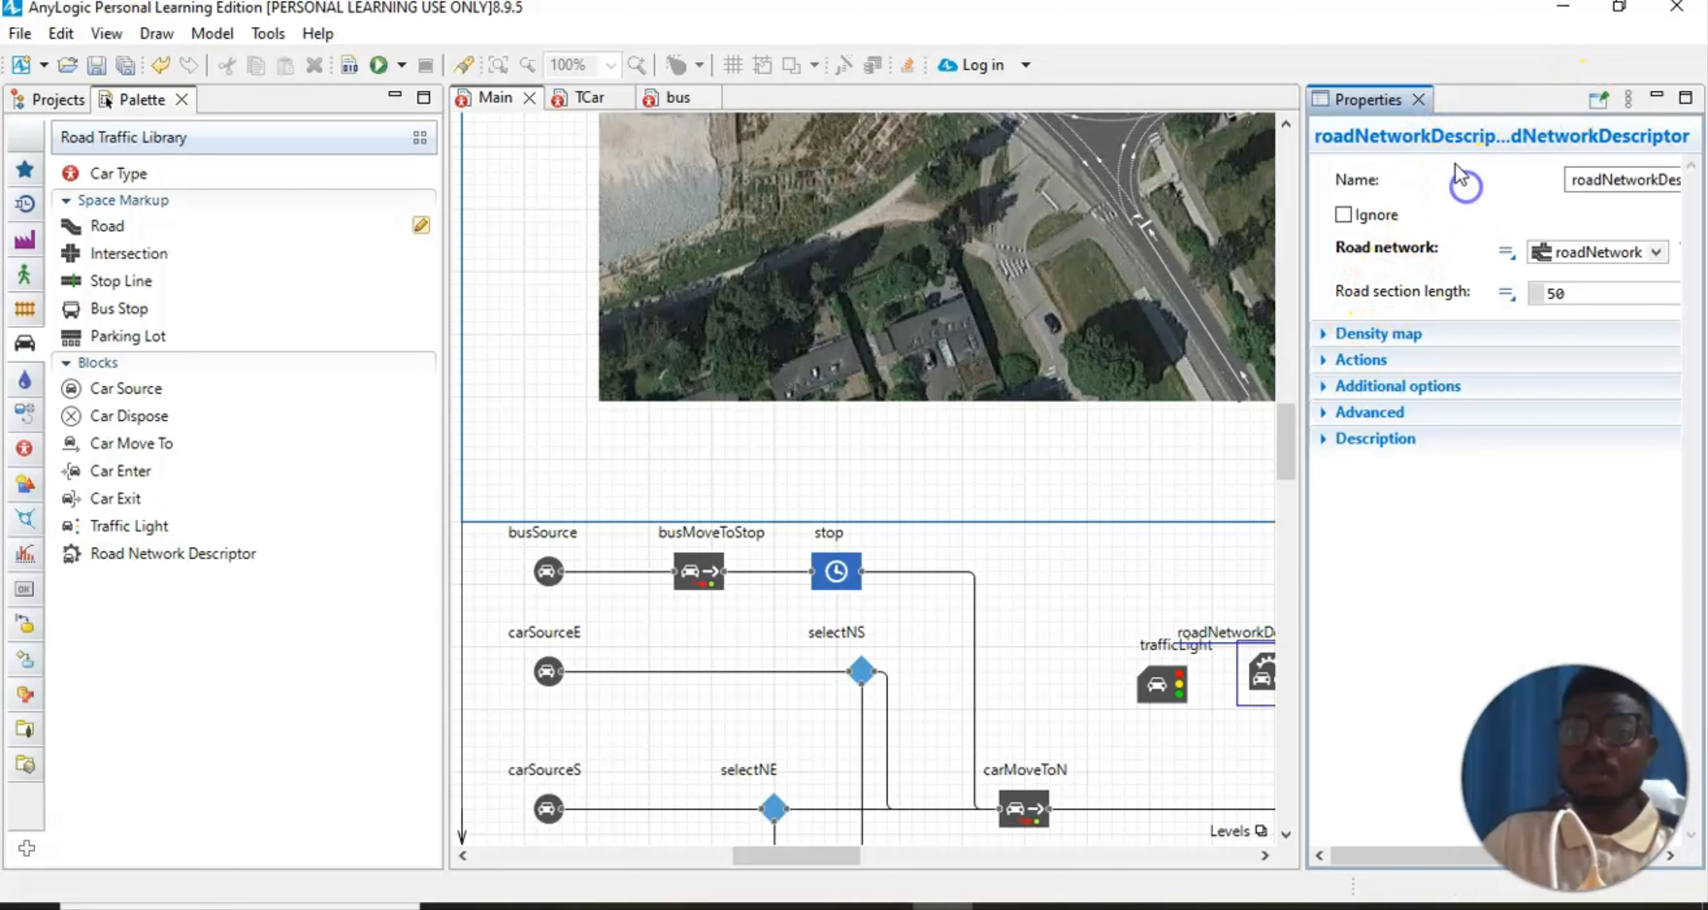
left_click(1419, 100)
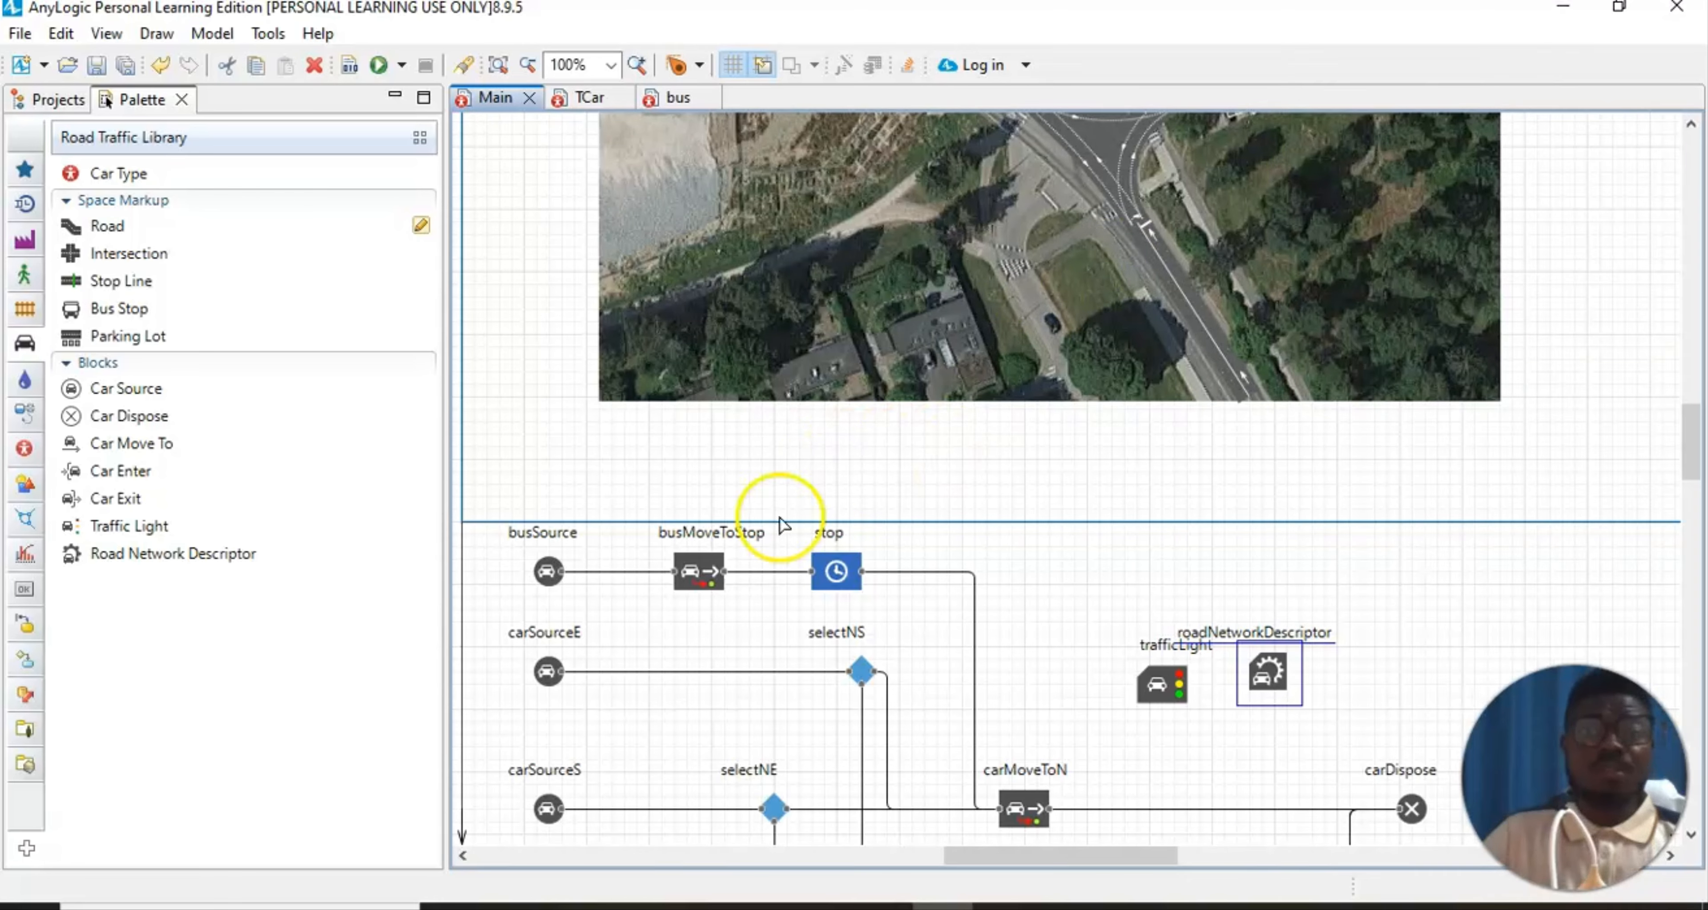
Run the road traffic simulation and examine the density map colouring on the intersection's roads
left_click(377, 66)
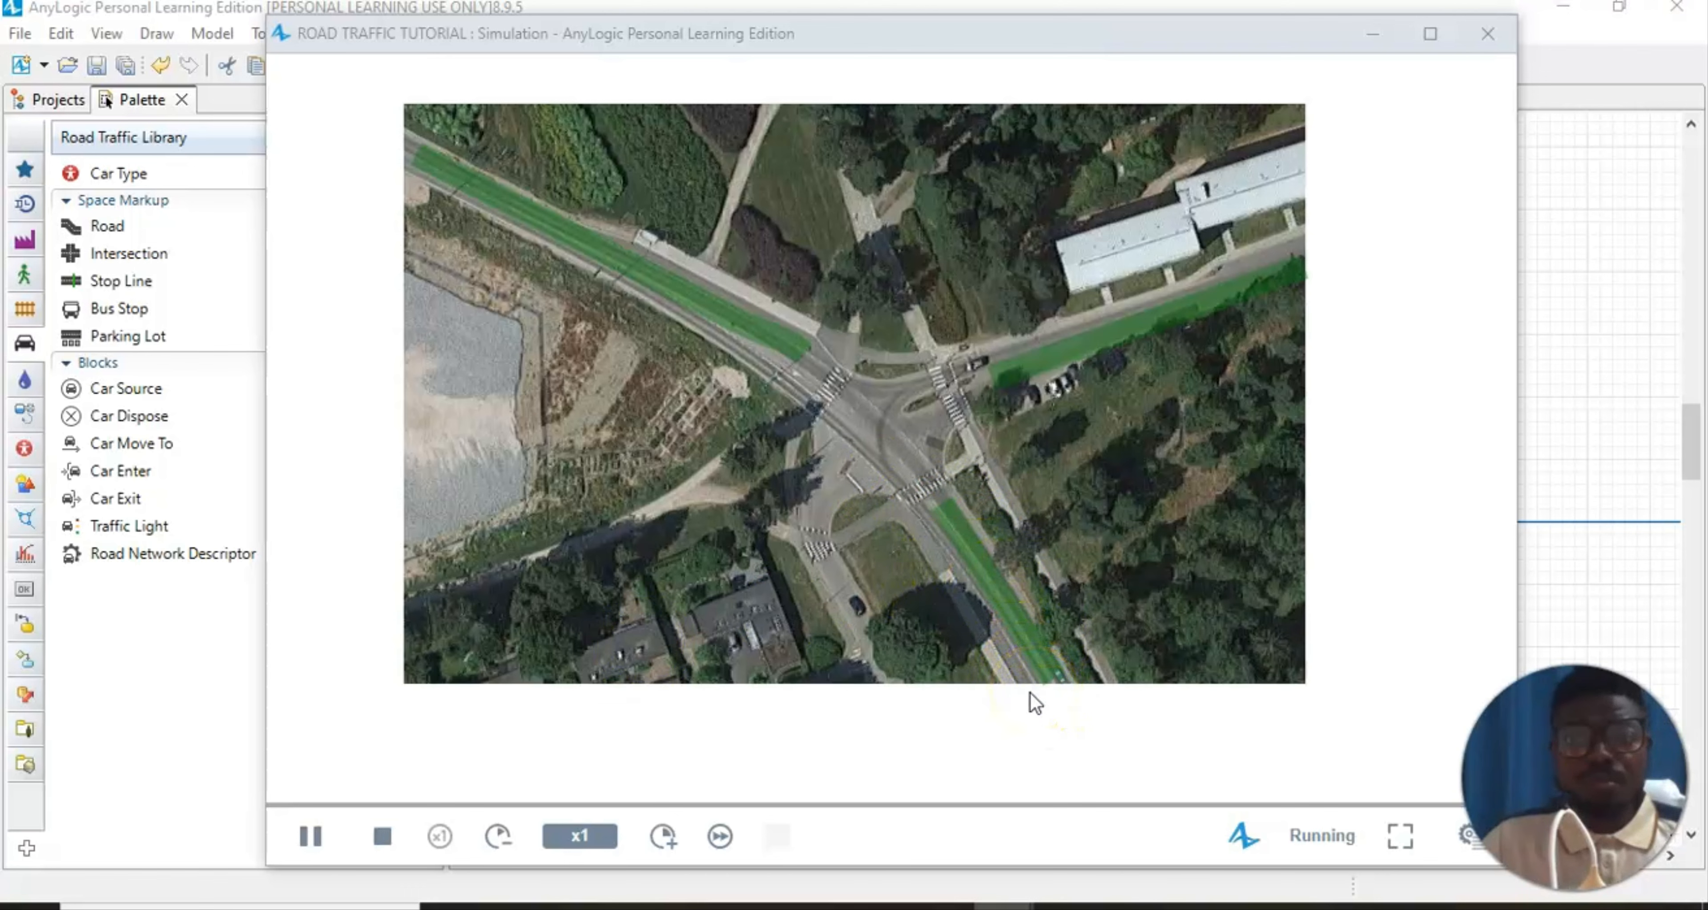
left_click(1032, 675)
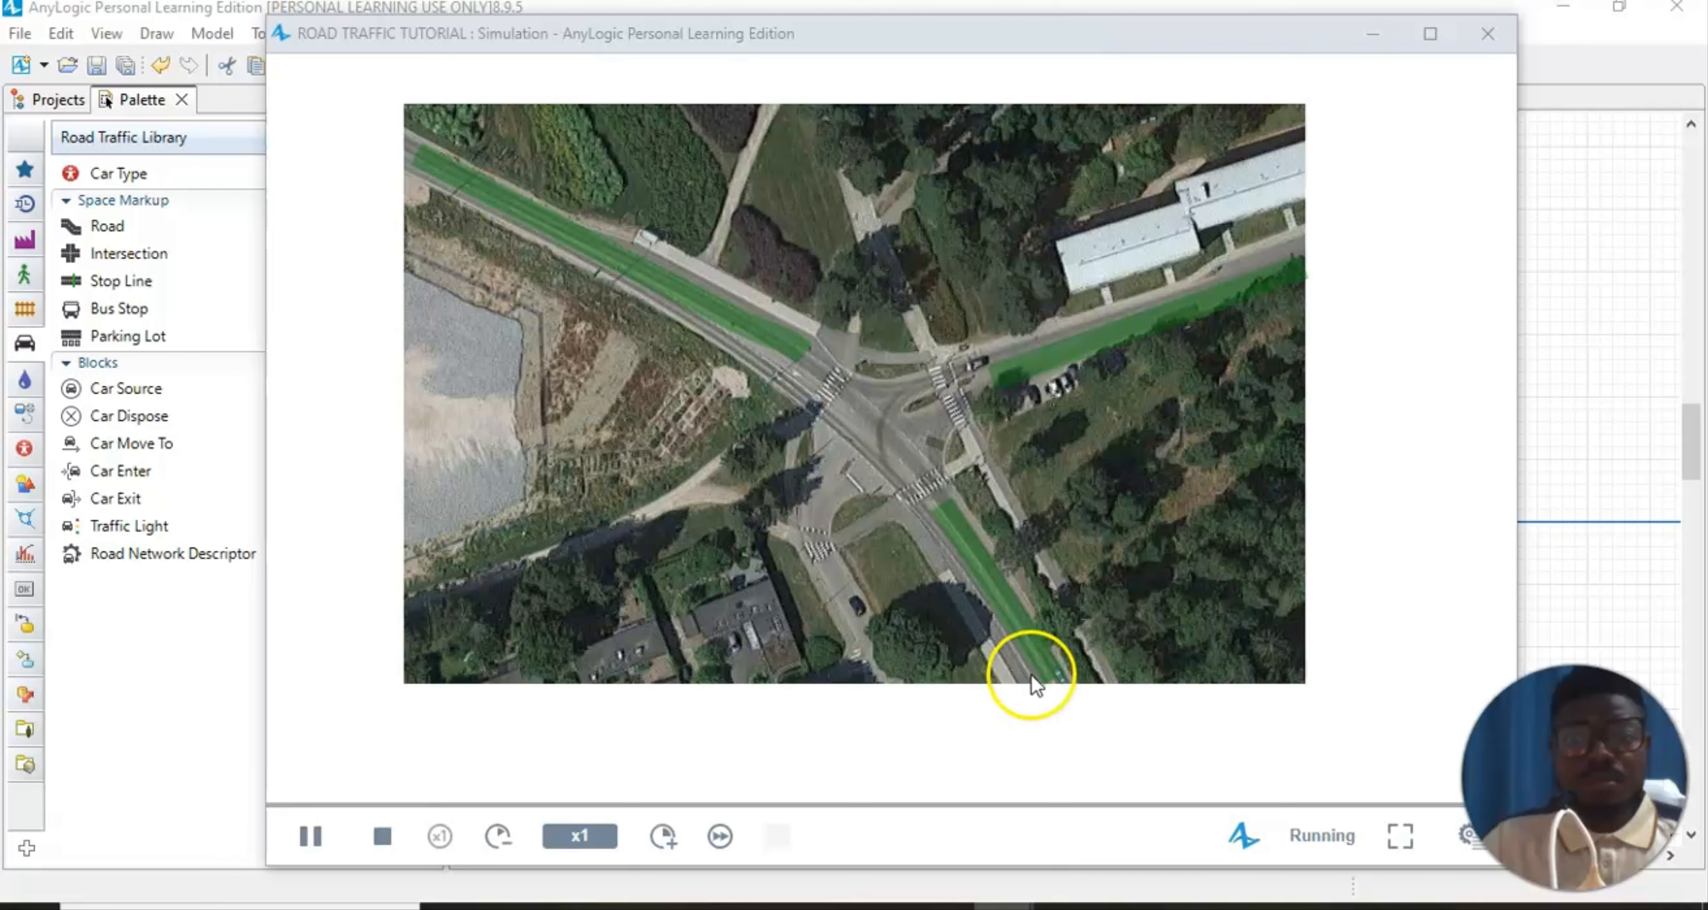